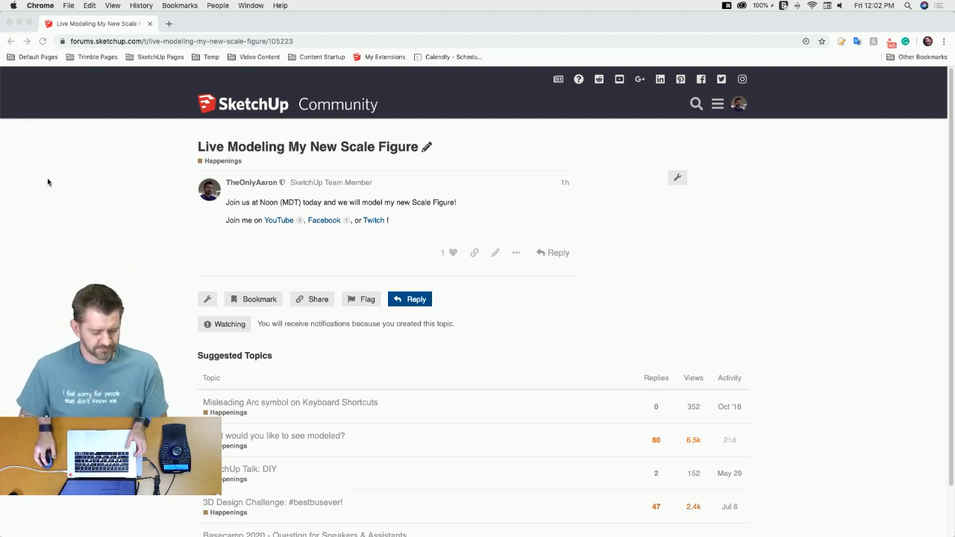
Step: Switch to SketchUp and look over the three standing scale figures from different angles
mouse_move(2, 187)
click(22, 285)
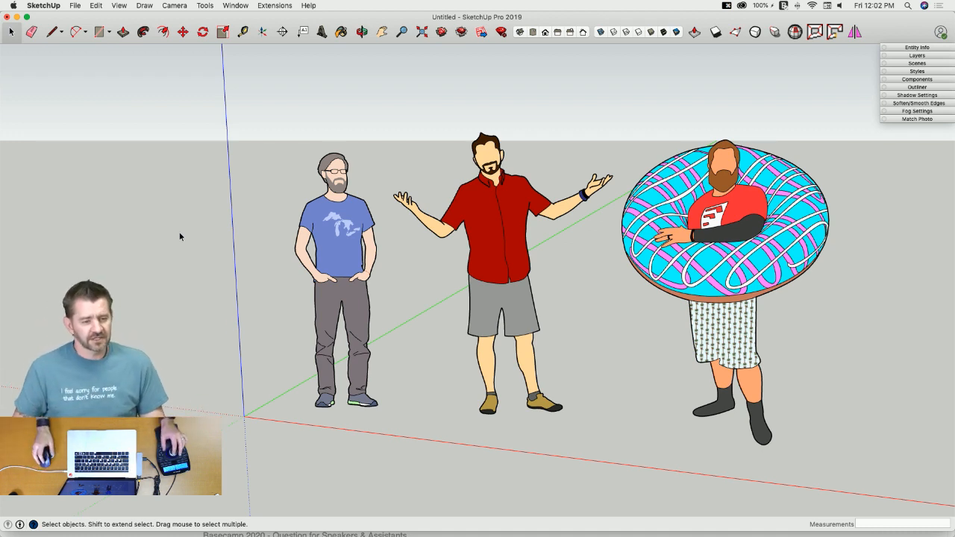
scroll(141, 225, down, 3)
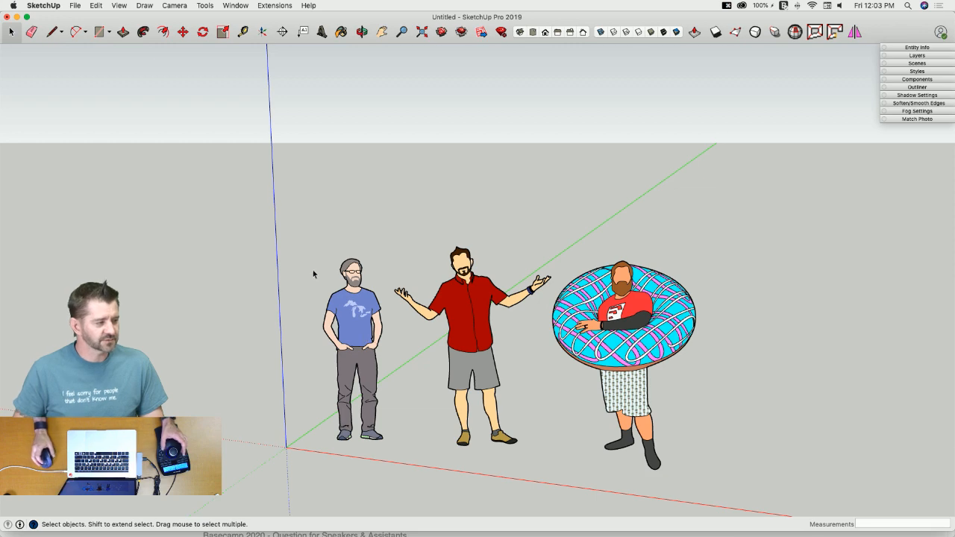
middle_drag(313, 271, 312, 270)
scroll(320, 297, up, 2)
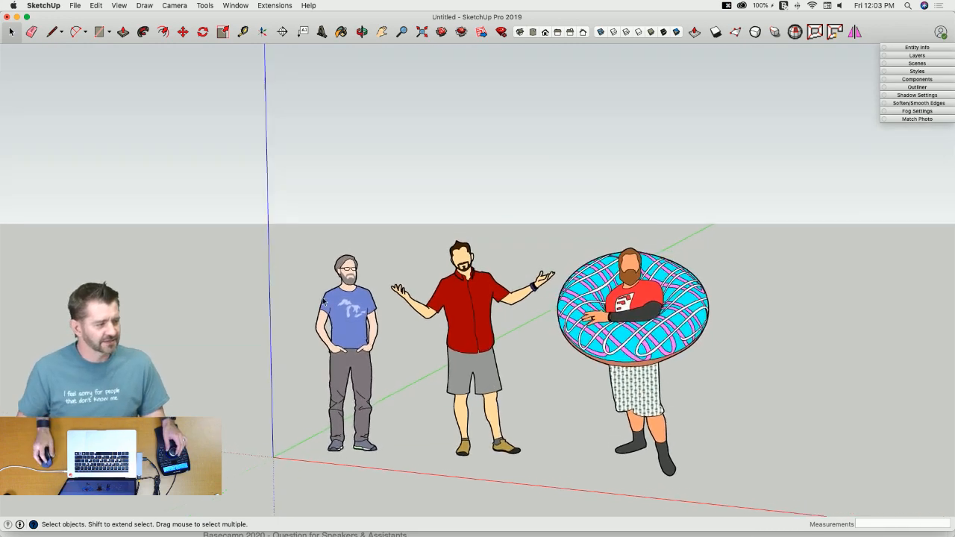
middle_drag(485, 313, 657, 314)
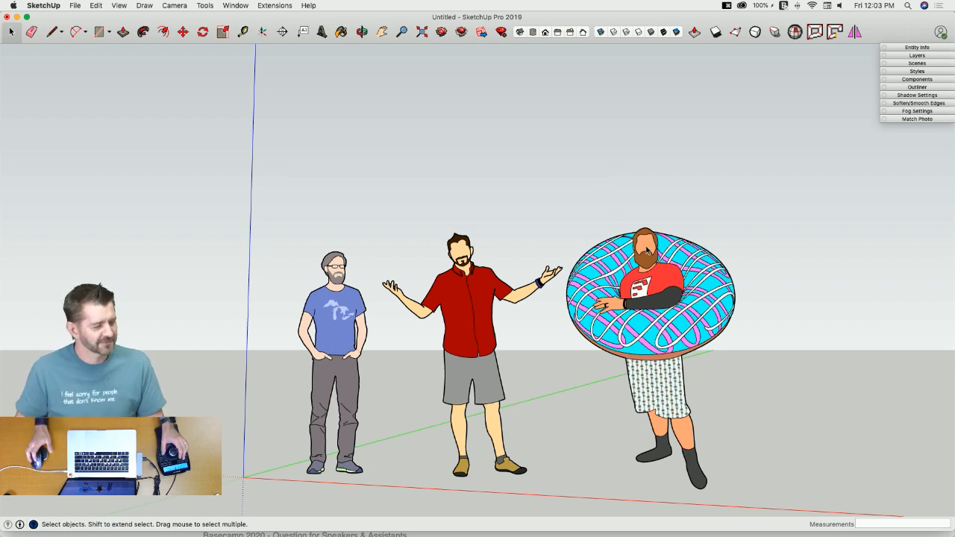
middle_drag(646, 247, 529, 352)
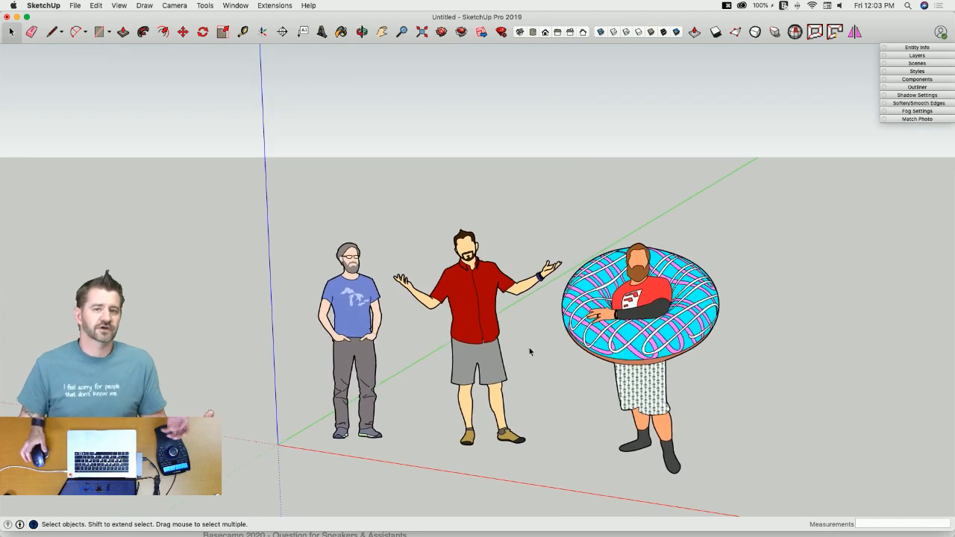
Step: Try erasing all three scale figures in one stroke, and undo the erasure
key(e)
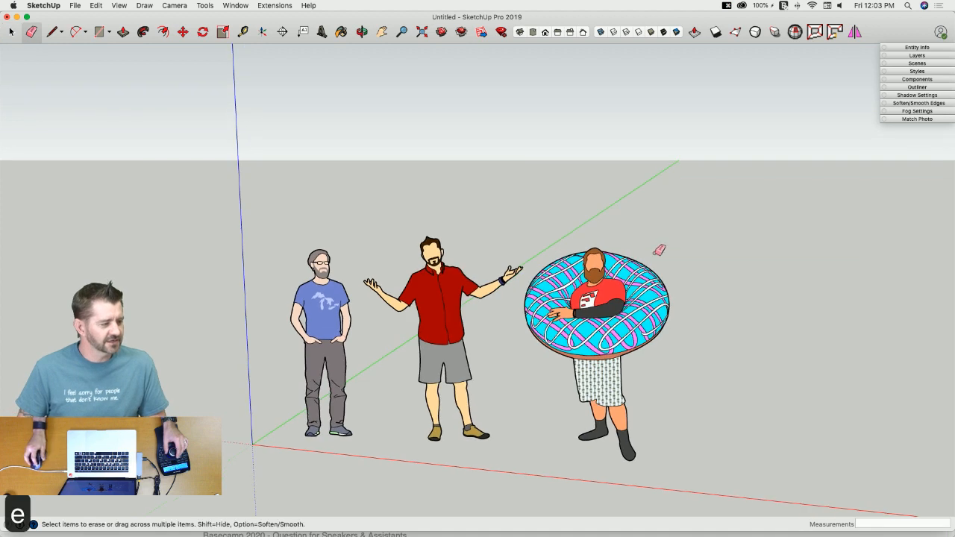
mouse_move(659, 257)
mouse_down()
mouse_move(481, 280)
mouse_move(320, 280)
mouse_up()
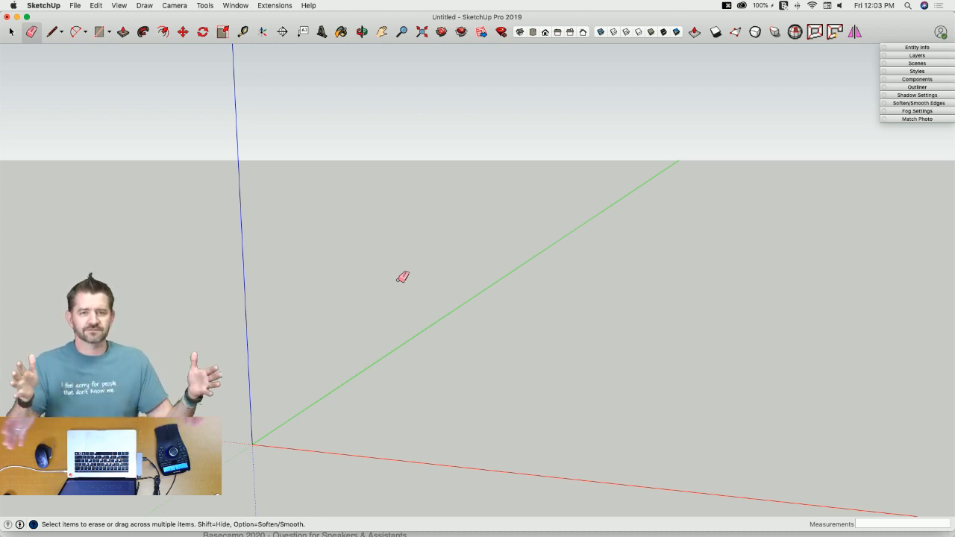
scroll(398, 280, down, 1)
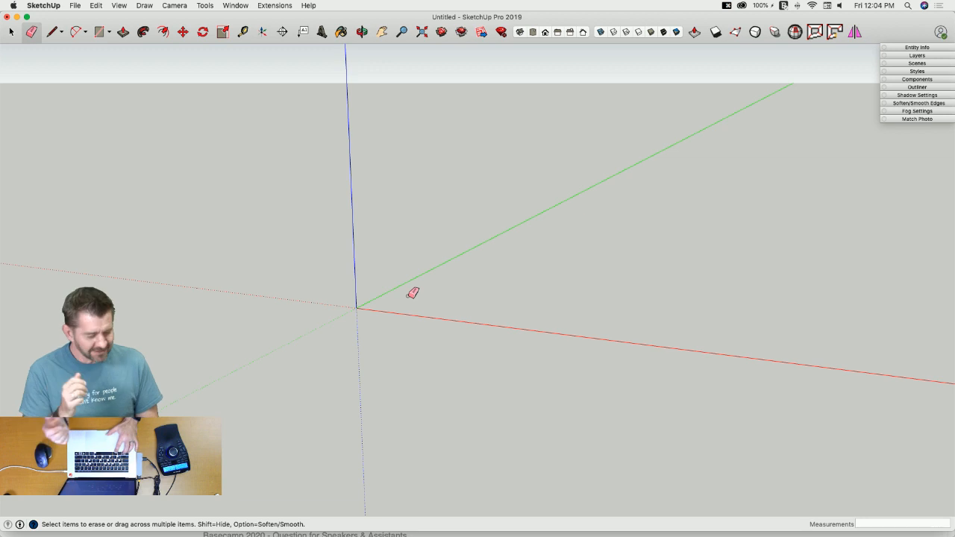
key(super+z)
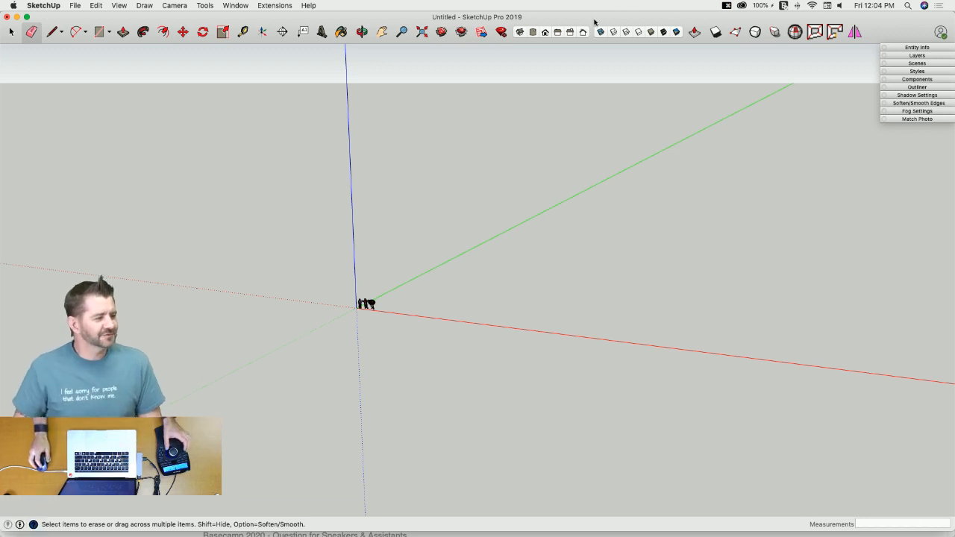
scroll(365, 273, up, 5)
scroll(416, 317, up, 8)
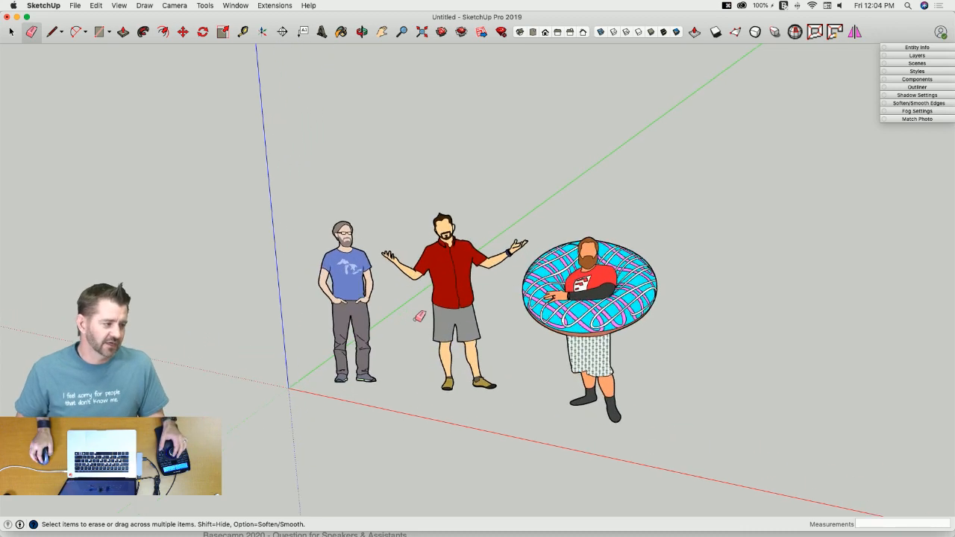
scroll(419, 316, up, 6)
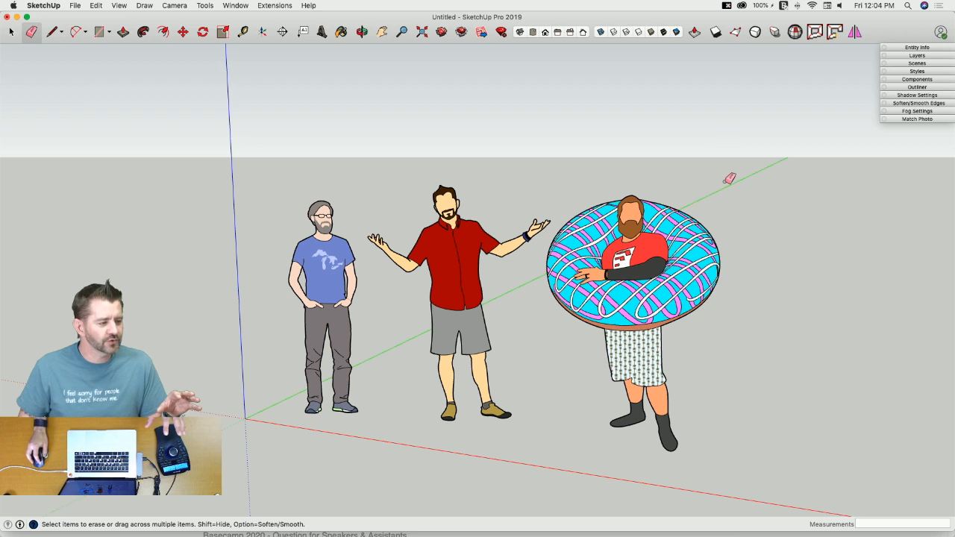
Step: Erase the three scale figures again and restore them
mouse_move(699, 214)
mouse_down()
mouse_move(329, 231)
mouse_move(297, 165)
mouse_up()
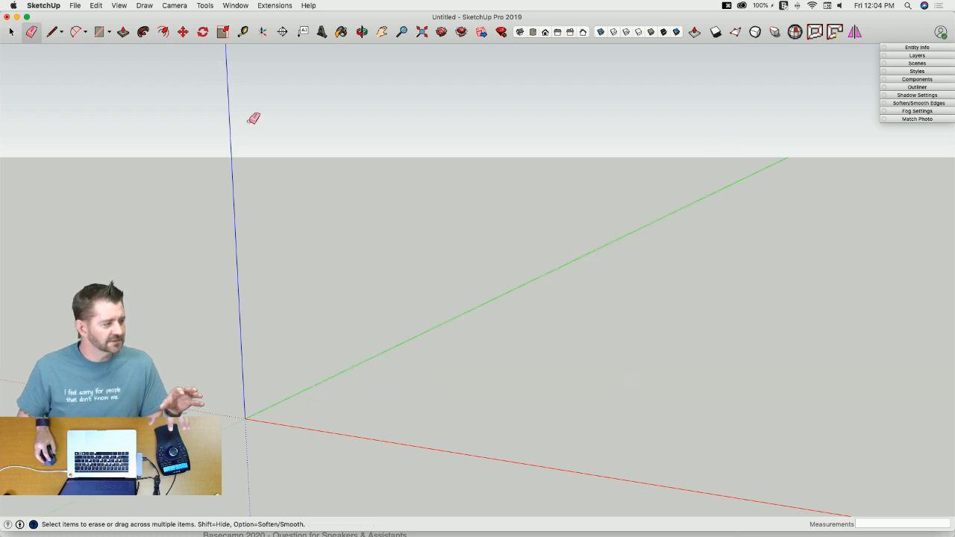
click(54, 5)
mouse_move(75, 6)
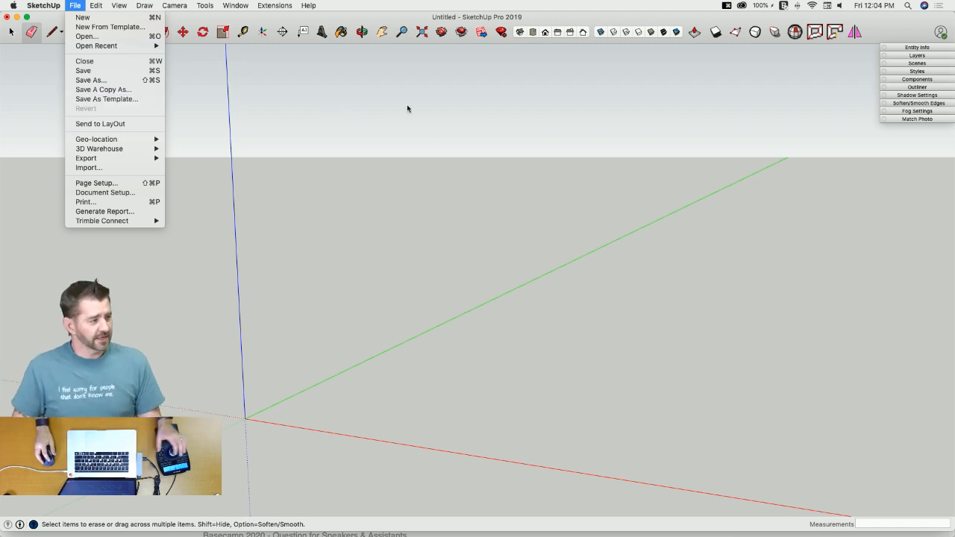
click(381, 135)
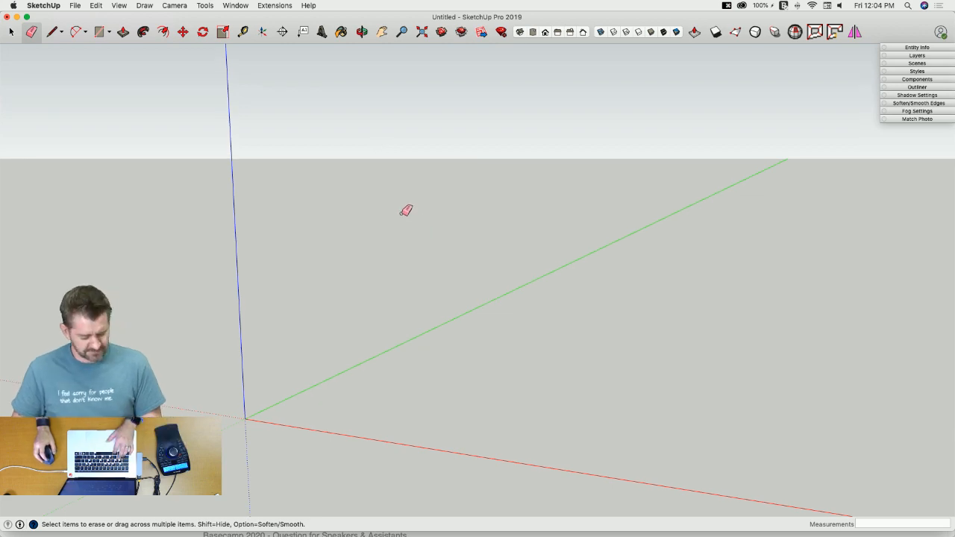
key(super+z)
scroll(415, 159, up, 2)
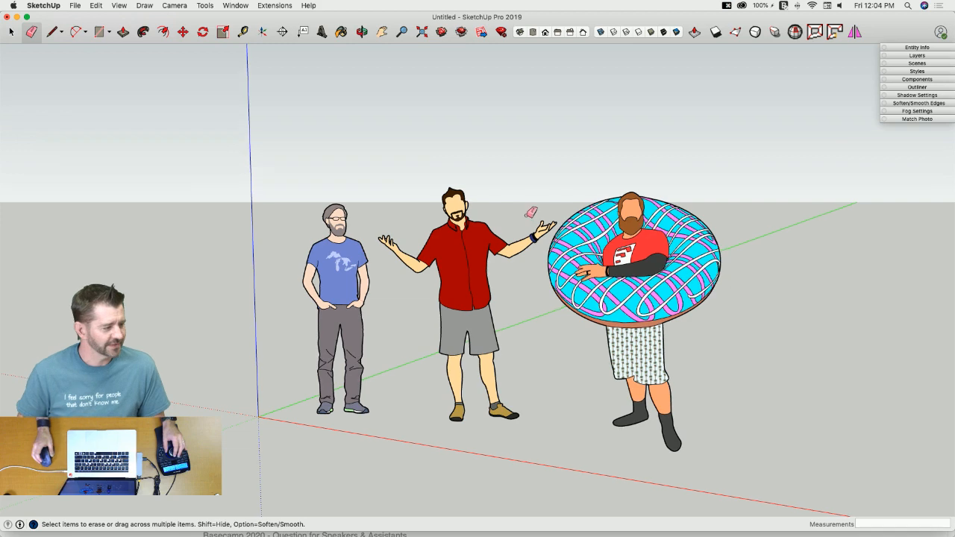
Step: Erase the red-shirt figure and the donut figure, keeping only the figure in the blue T-shirt
scroll(693, 382, down, 2)
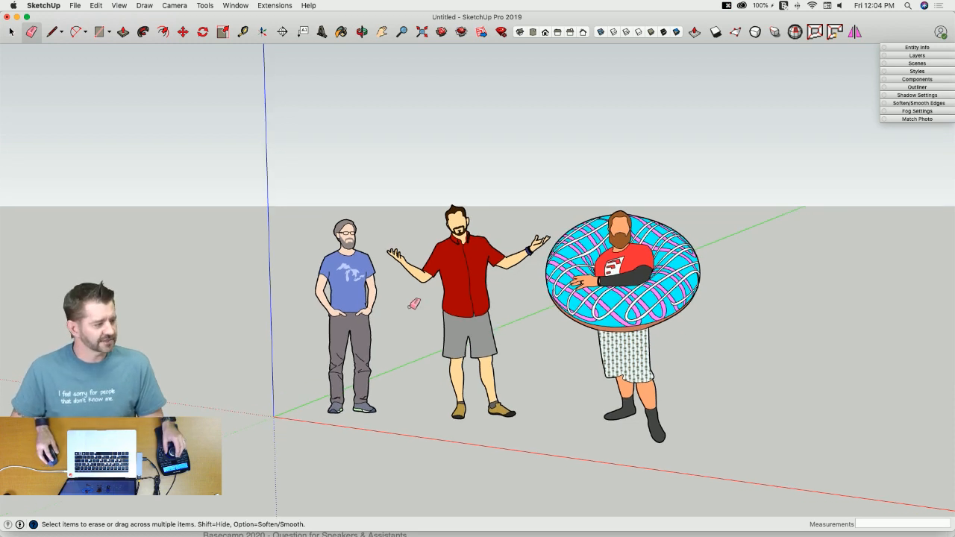
drag(429, 311, 633, 333)
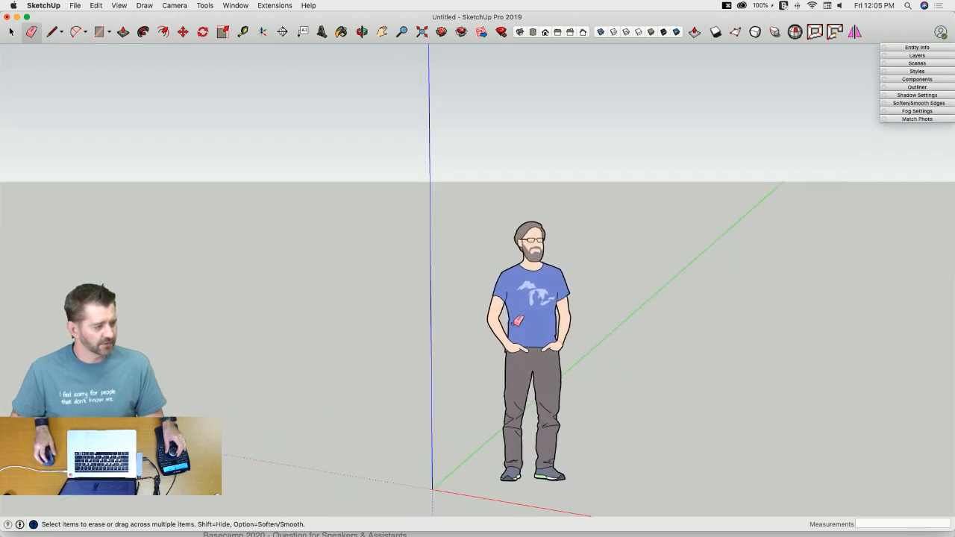
Step: Inspect the blue T-shirt figure as a component by selecting it, opening it for editing and closing it again
key(space)
click(564, 330)
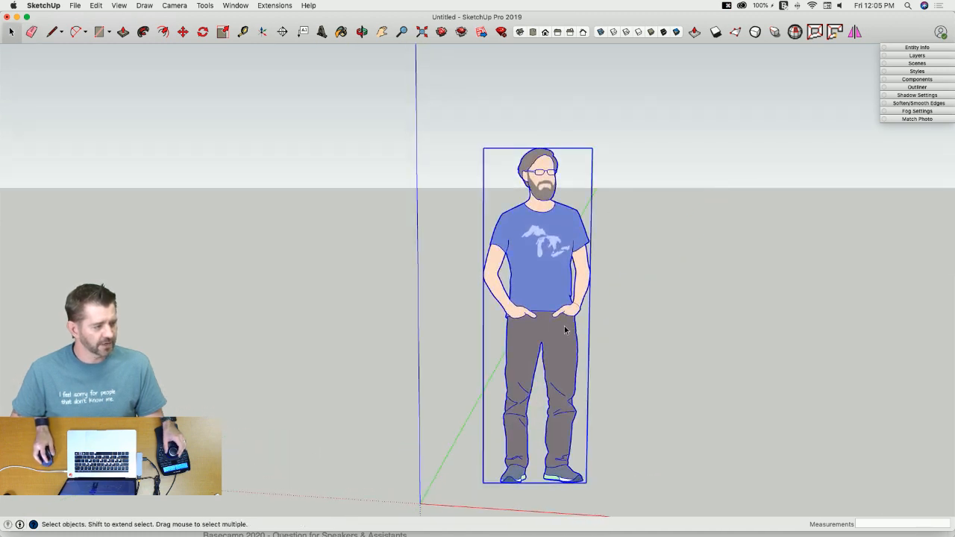
click(640, 329)
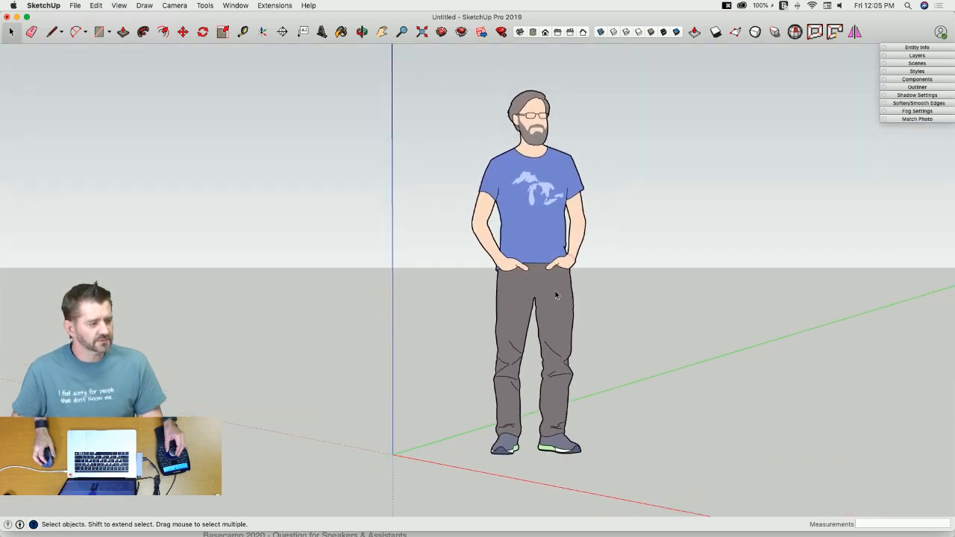
click(486, 239)
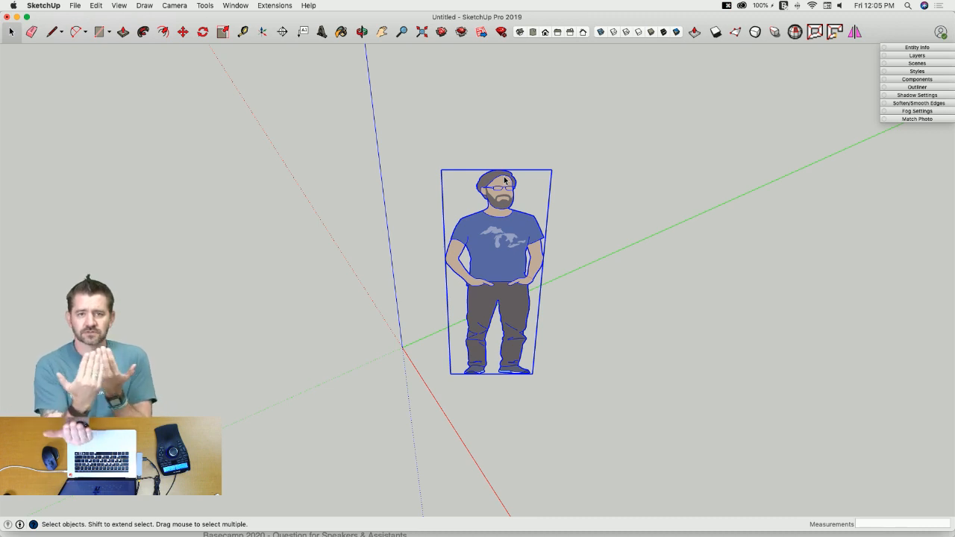
double_click(512, 266)
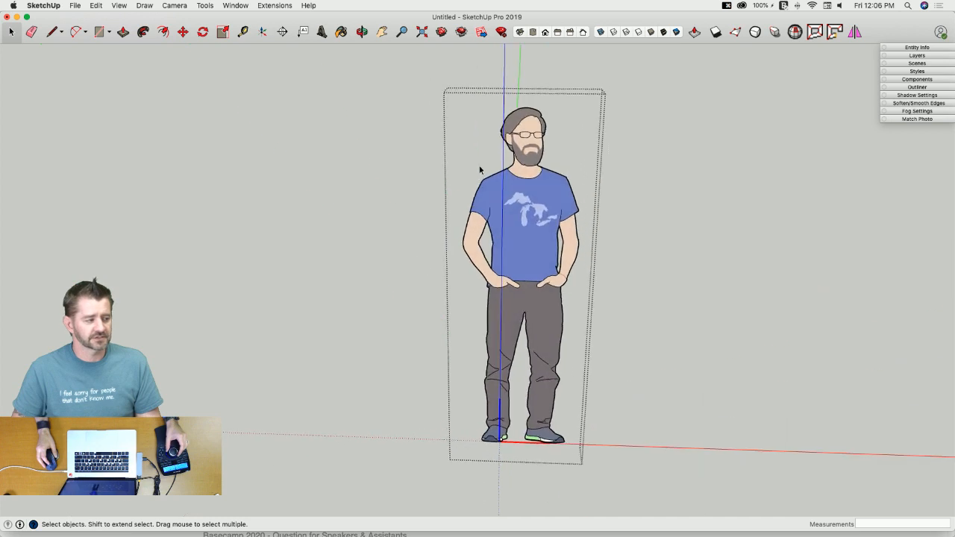
key(Escape)
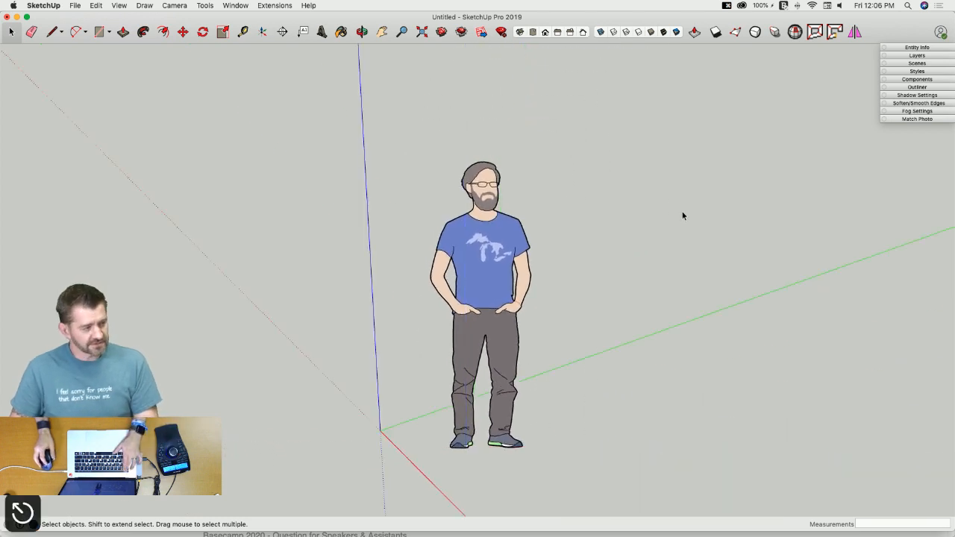
Step: Explode the blue T-shirt figure component into loose geometry and clear the selection
click(491, 274)
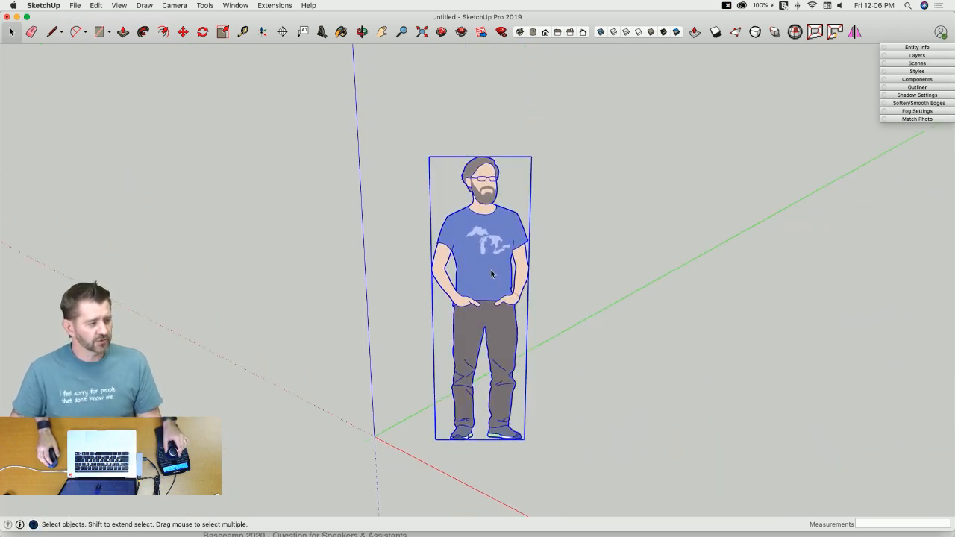
right_click(491, 274)
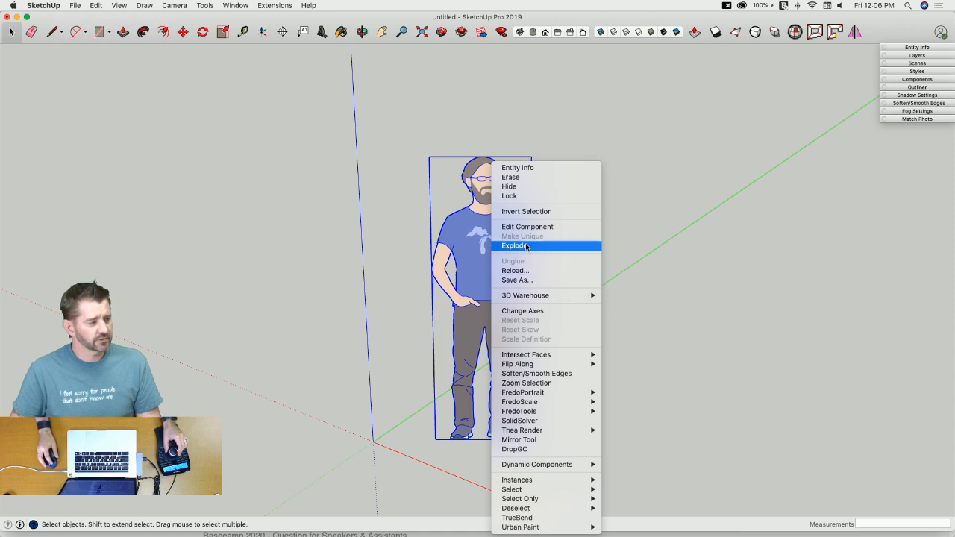
click(514, 245)
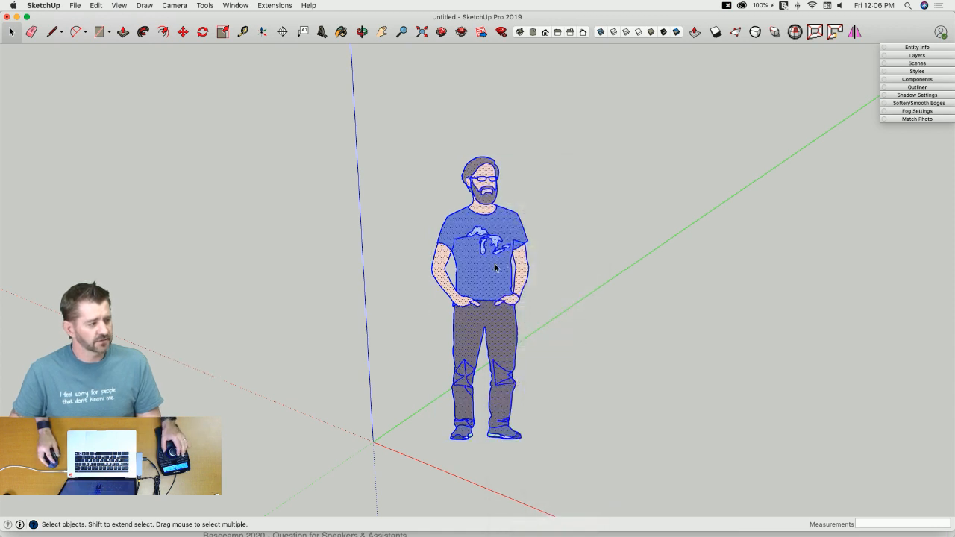
click(584, 256)
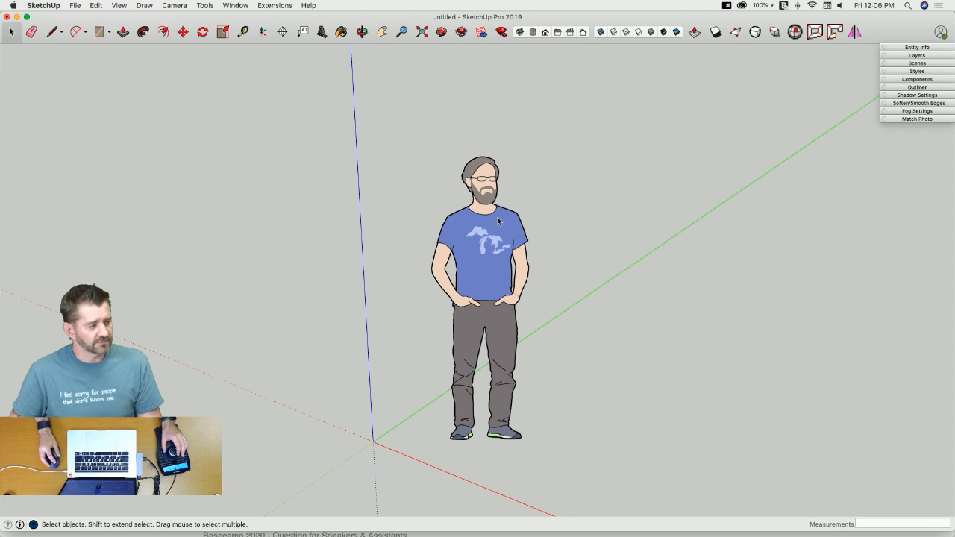
Step: Group all of the figure's loose geometry, and undo the grouping
drag(400, 140, 575, 477)
click(546, 297)
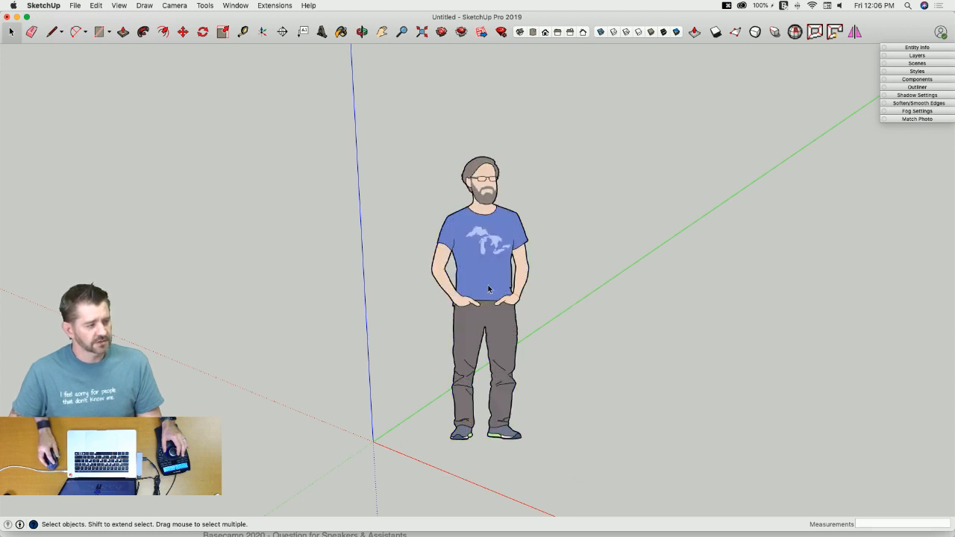
triple_click(478, 287)
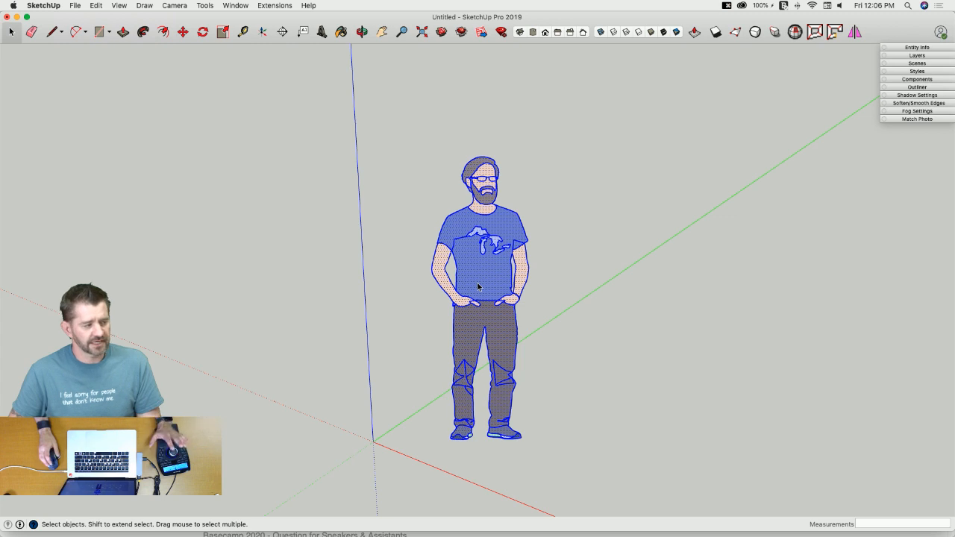
right_click(478, 286)
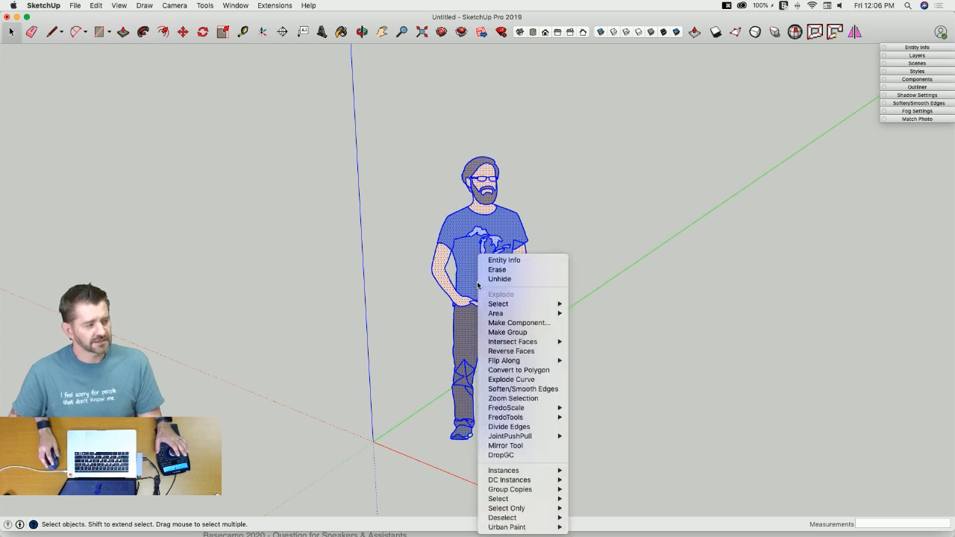
click(514, 334)
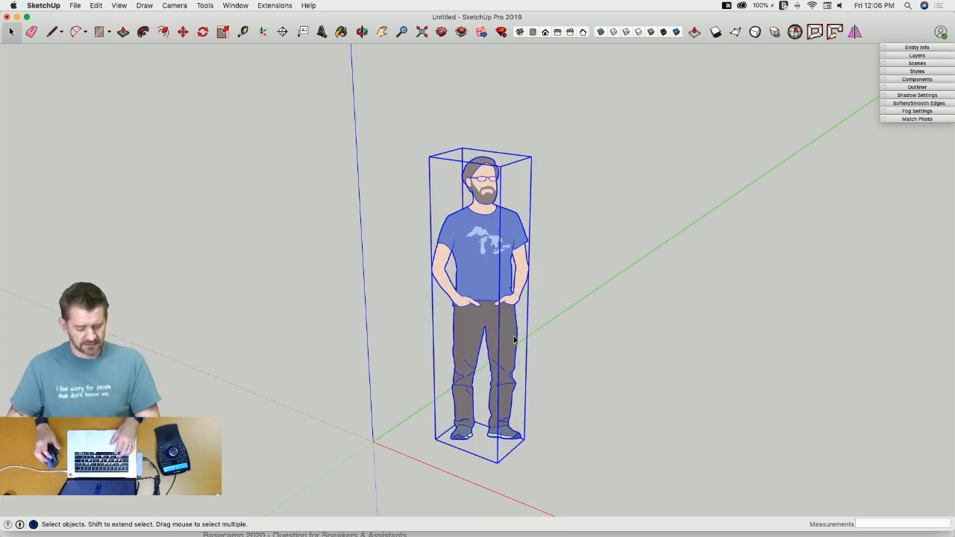
key(super+z)
Step: Make a component from all of the figure's geometry, set to always face the camera with its shadows facing the sun
triple_click(479, 243)
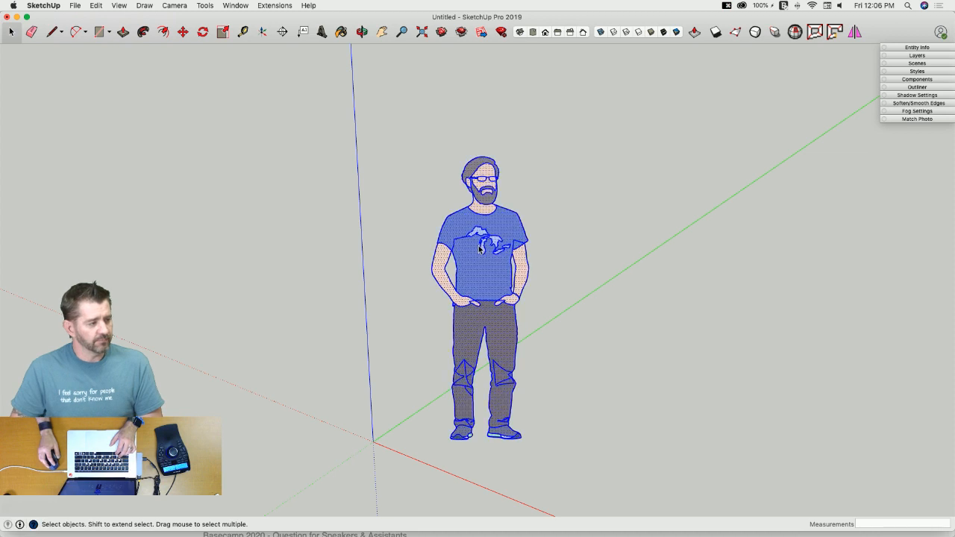
right_click(479, 243)
click(519, 312)
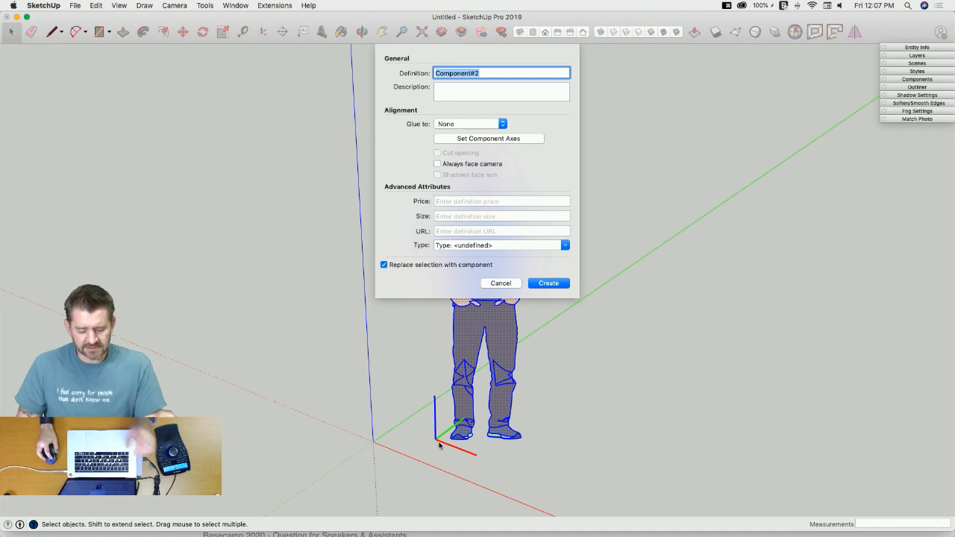
middle_drag(437, 440, 429, 466)
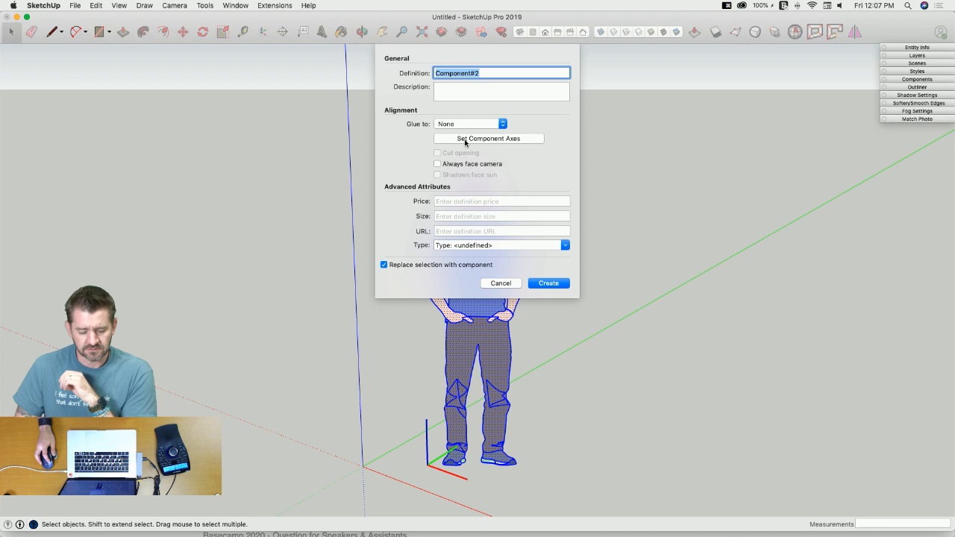
click(437, 164)
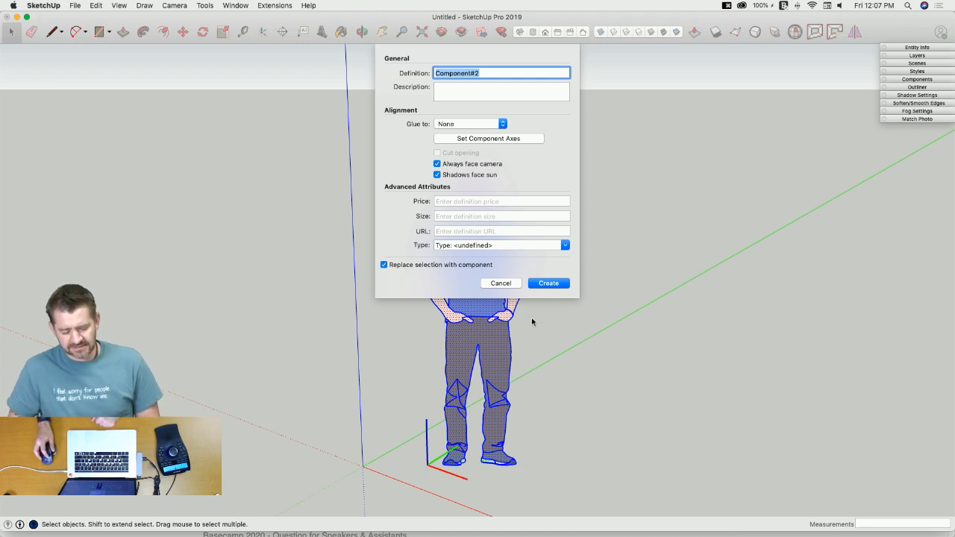
click(548, 283)
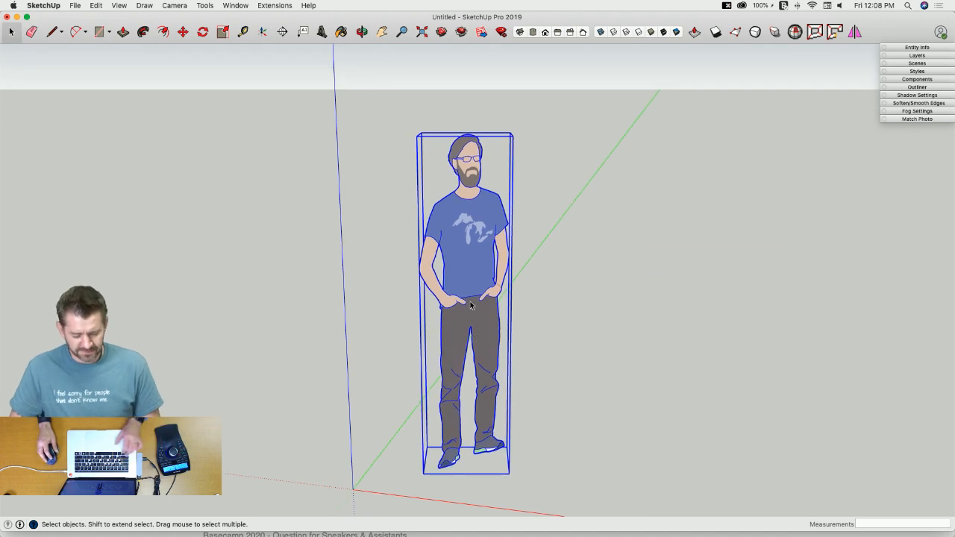
Step: Undo the figure's component and start a new one from all its geometry, set to always face the camera with shadows facing the sun
key(super+z)
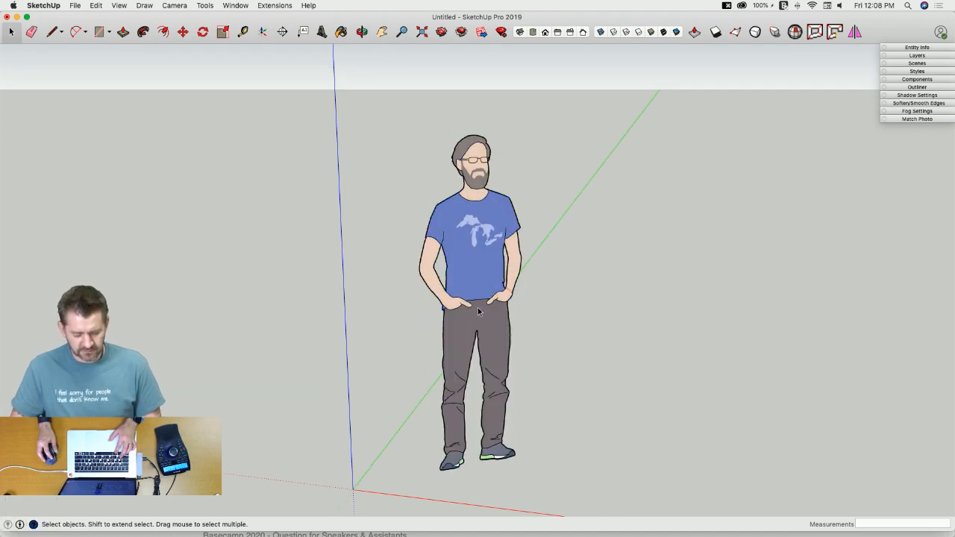
triple_click(479, 312)
right_click(478, 312)
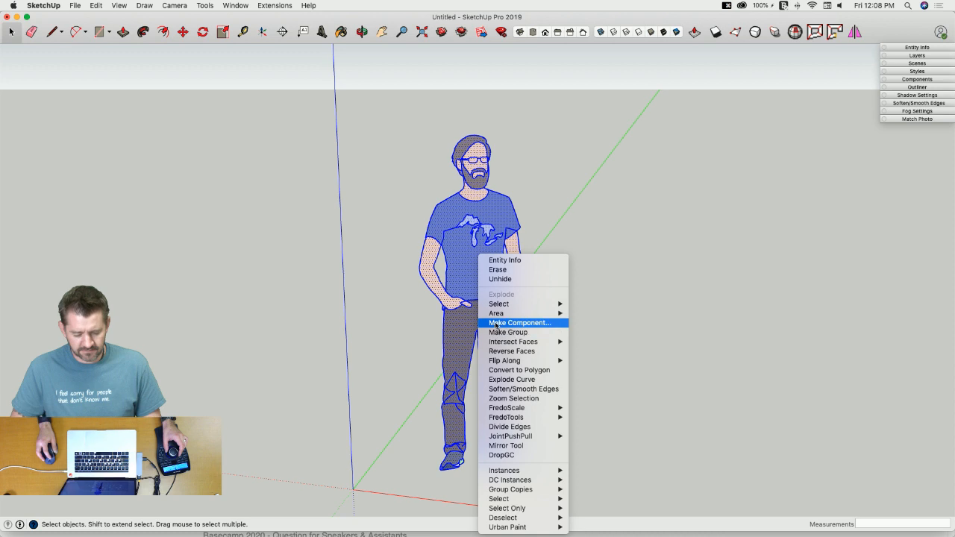
click(495, 323)
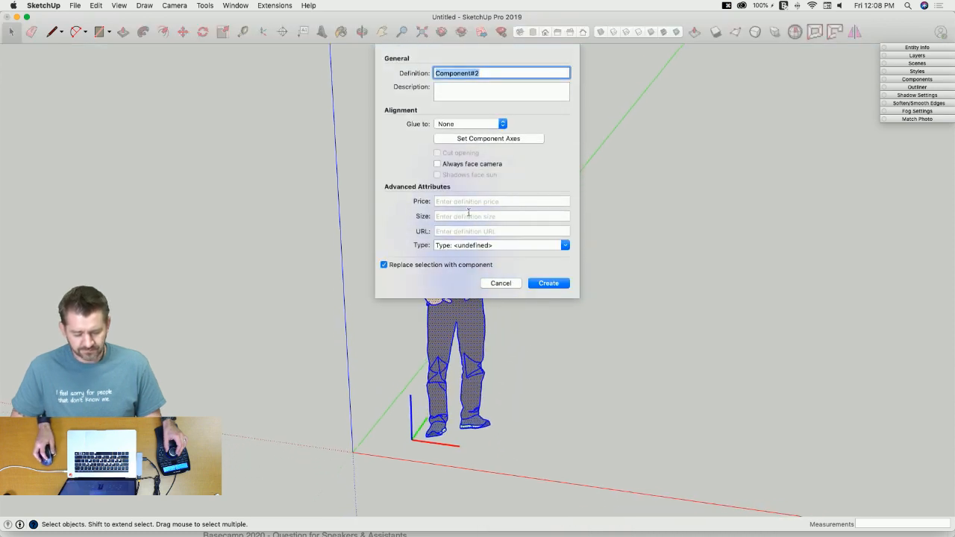
click(437, 164)
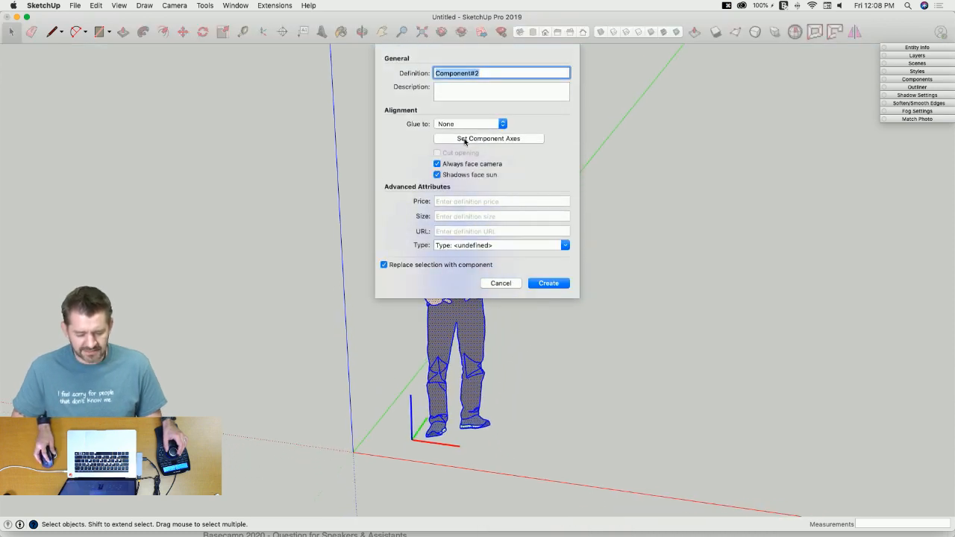
Step: Set the component origin at the sole of the front shoe with the red axis running toward the rear shoe, and create the component
click(464, 140)
scroll(450, 424, up, 5)
scroll(450, 424, up, 4)
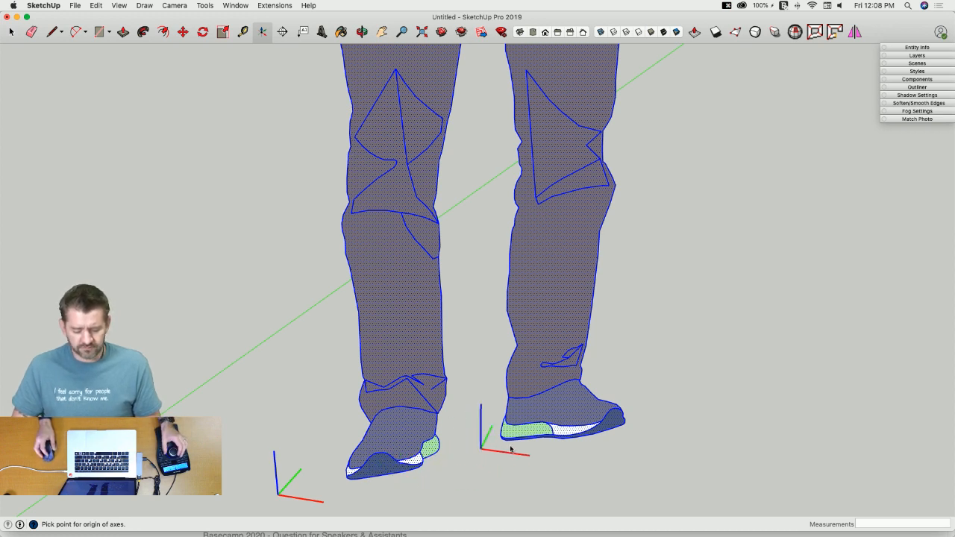
click(385, 476)
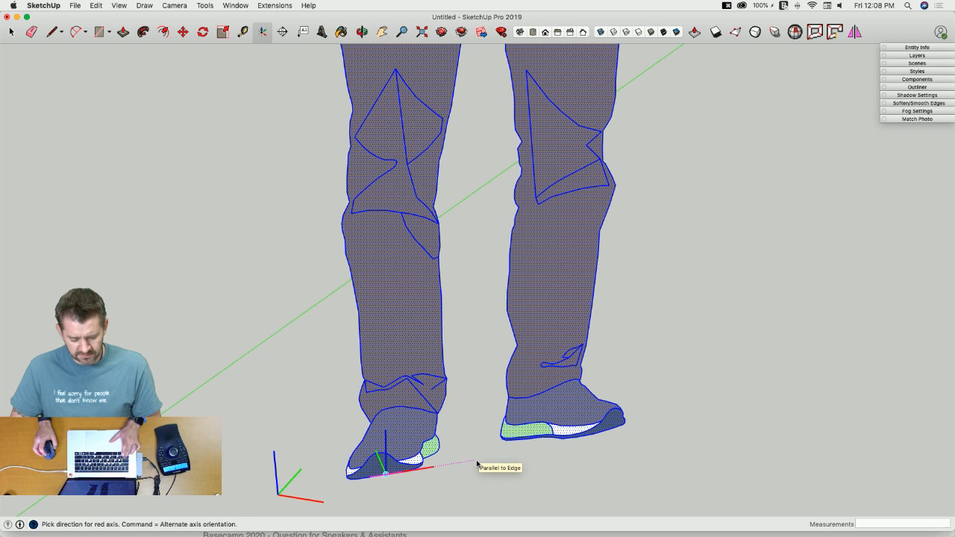
click(592, 443)
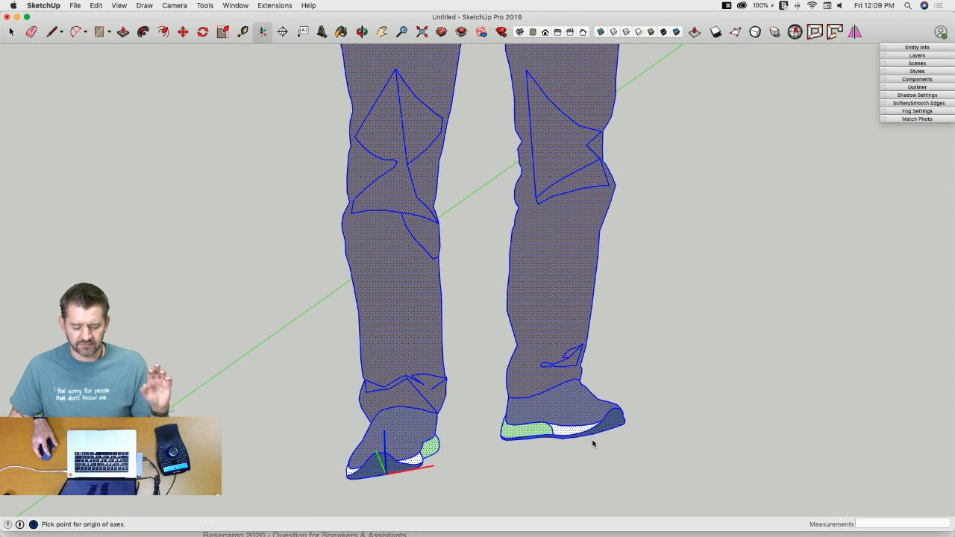
click(593, 443)
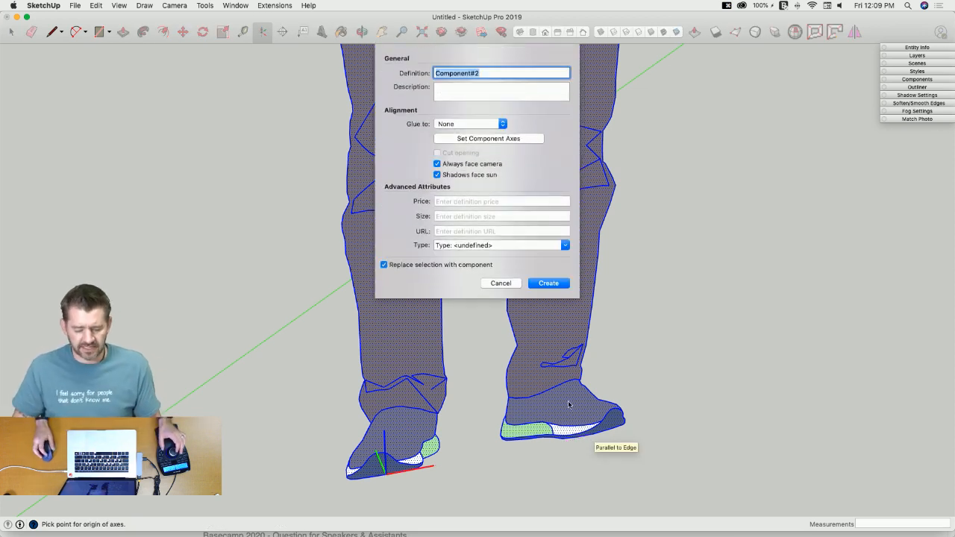
click(553, 283)
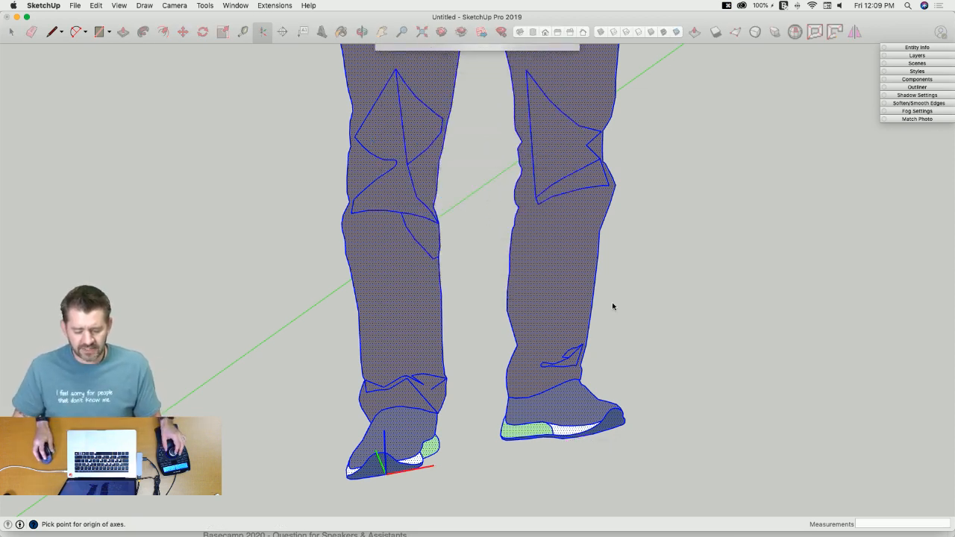
Step: Draw a small circle on the ground beside the figure and extrude it upward into an upright cylinder below knee-to-hip height
scroll(753, 350, down, 5)
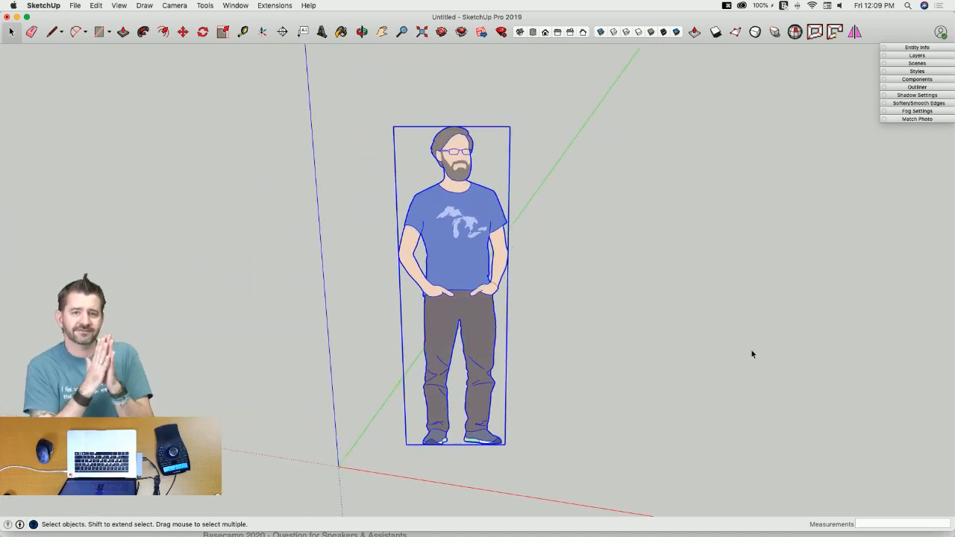
middle_drag(377, 264, 527, 274)
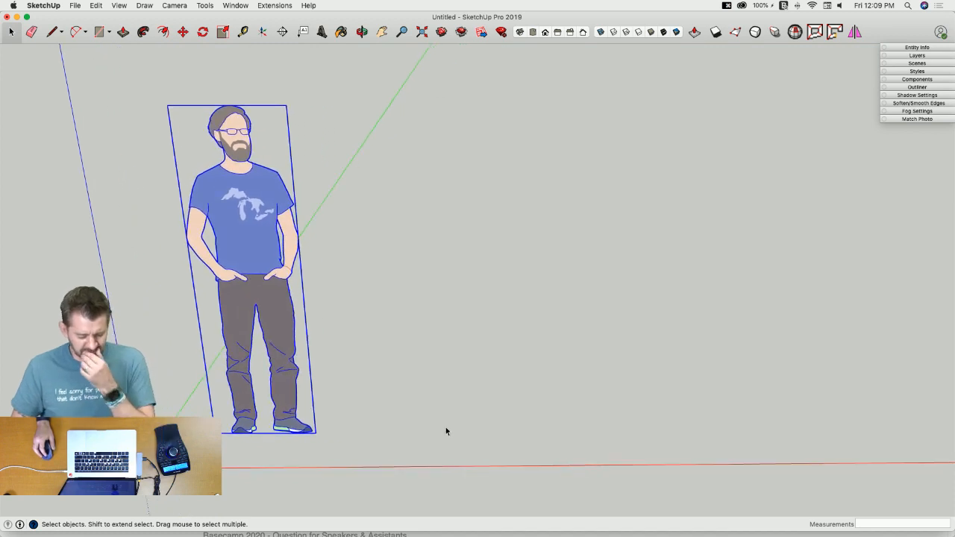
scroll(435, 414, up, 1)
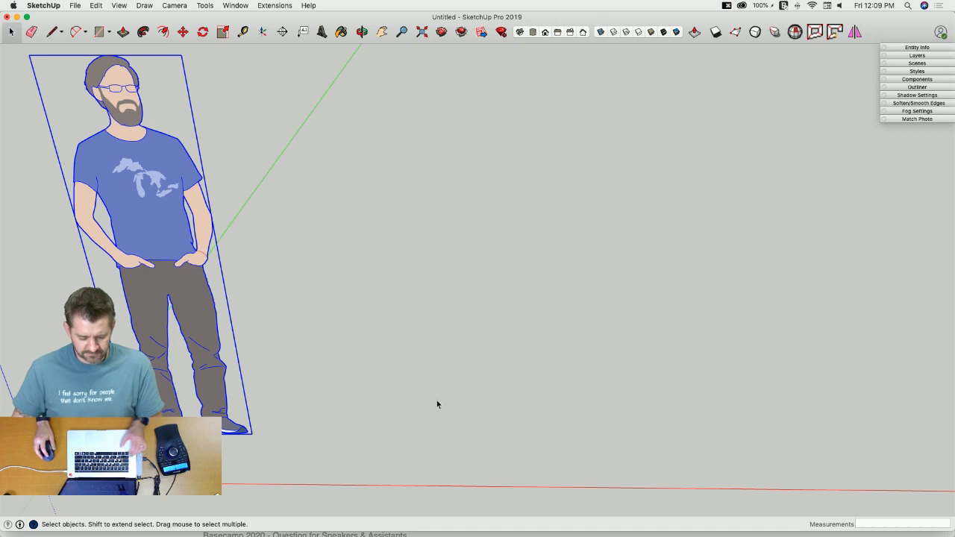
key(c)
click(396, 429)
click(411, 428)
key(p)
click(396, 429)
click(396, 329)
Step: Make the whole cylinder a component named Log
key(space)
triple_click(397, 367)
right_click(396, 365)
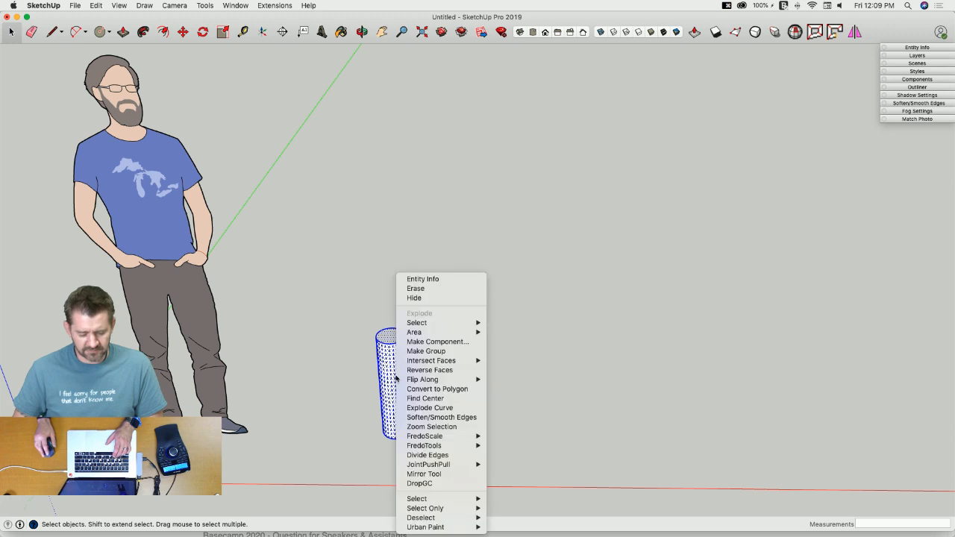
click(435, 341)
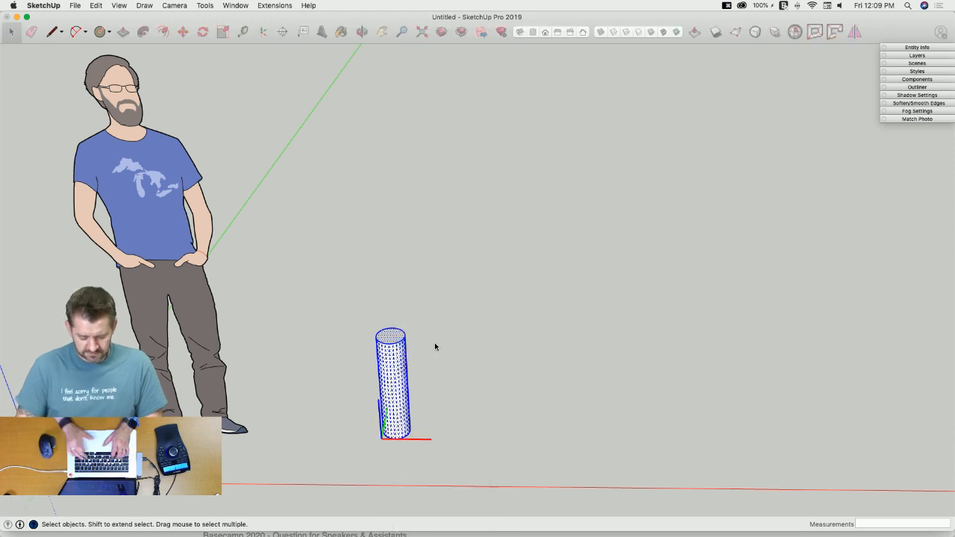
text(Log)
key(Return)
Step: Rotate the log onto its side parallel to the red axis and move it down to the ground
key(m)
click(389, 353)
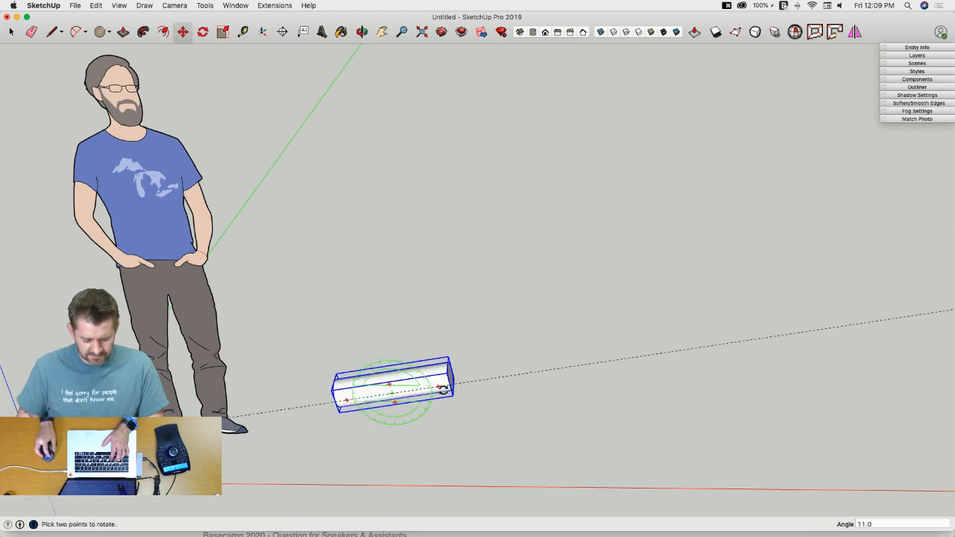
click(444, 392)
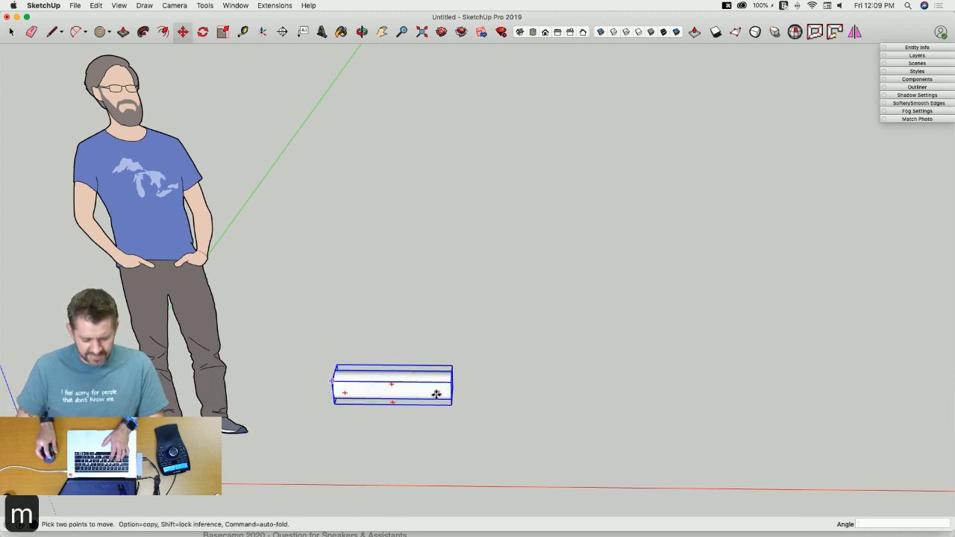
click(437, 392)
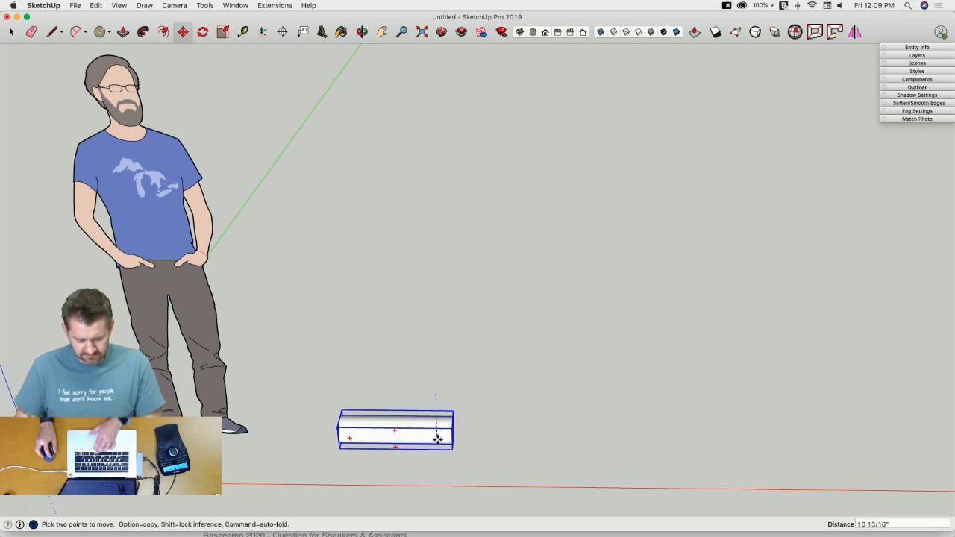
click(451, 446)
Step: Copy the lying log and place the copy next to the original
middle_drag(451, 446, 376, 460)
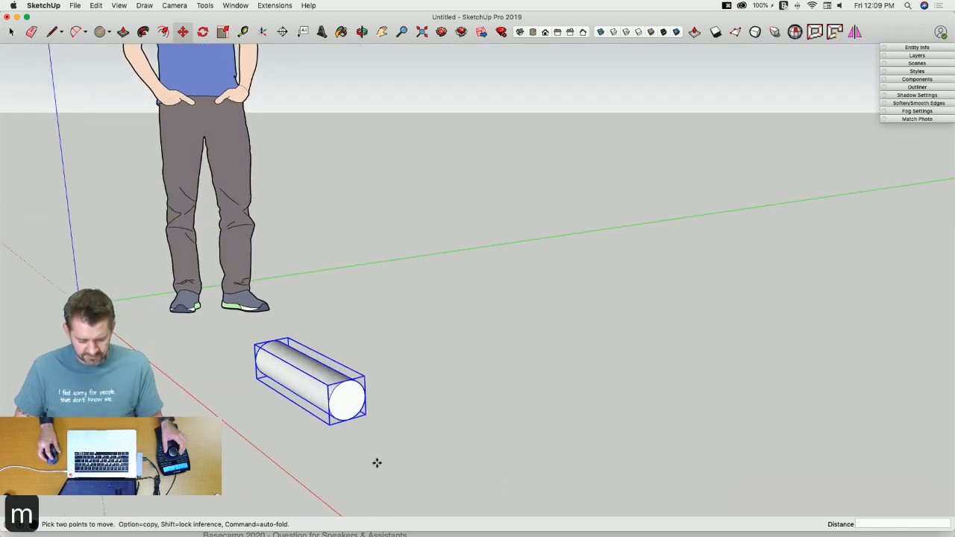
click(360, 416)
key(alt)
click(424, 407)
Step: Rotate the copied log horizontally so it points across the first log, and tilt it slightly
middle_drag(474, 409, 458, 283)
click(437, 265)
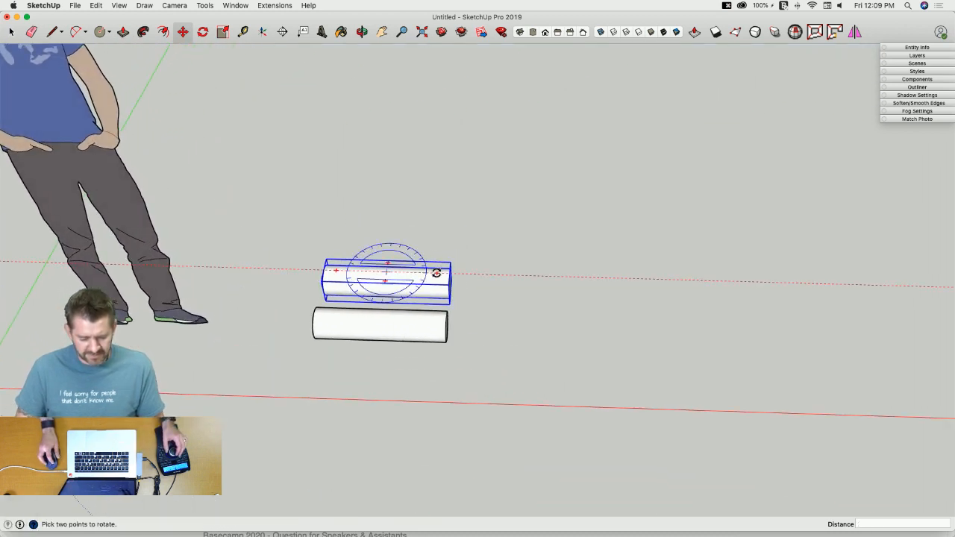
click(369, 296)
middle_drag(368, 297, 397, 397)
click(397, 396)
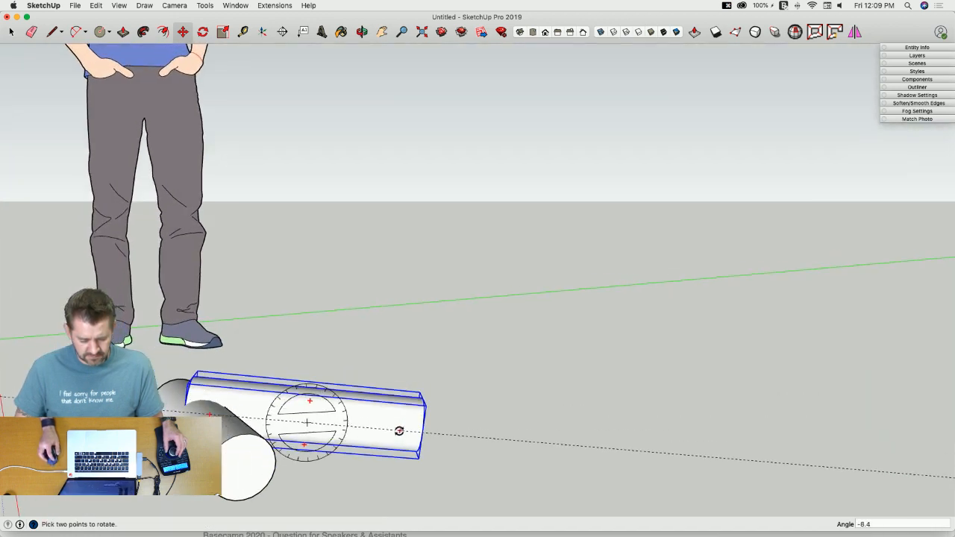
click(336, 440)
Step: Move the rotated log copy up so that its end rests on top of the first log
key(m)
click(331, 468)
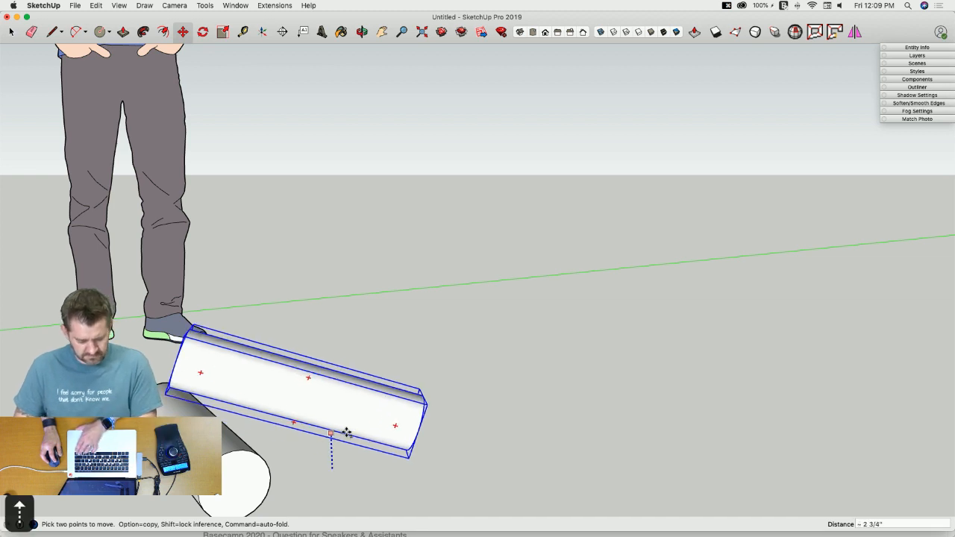
click(345, 437)
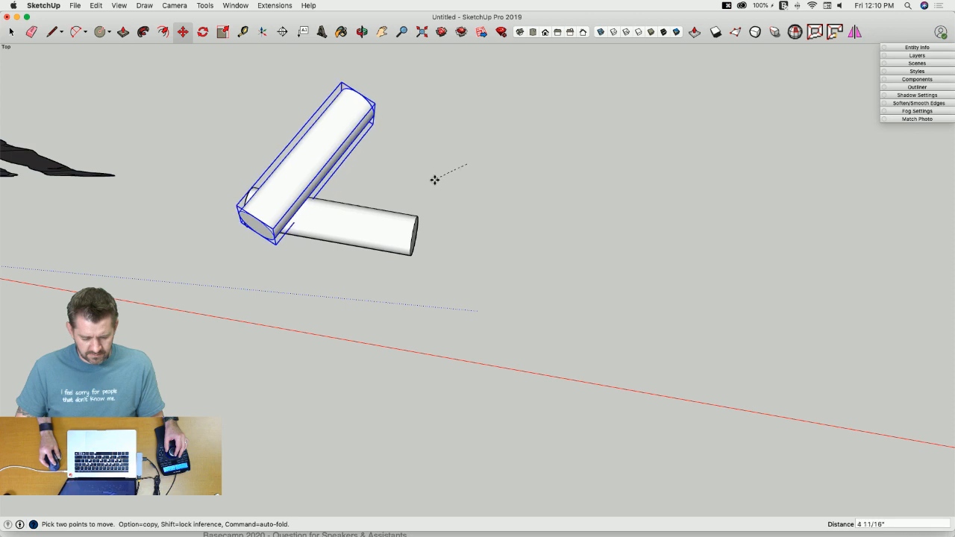
key(space)
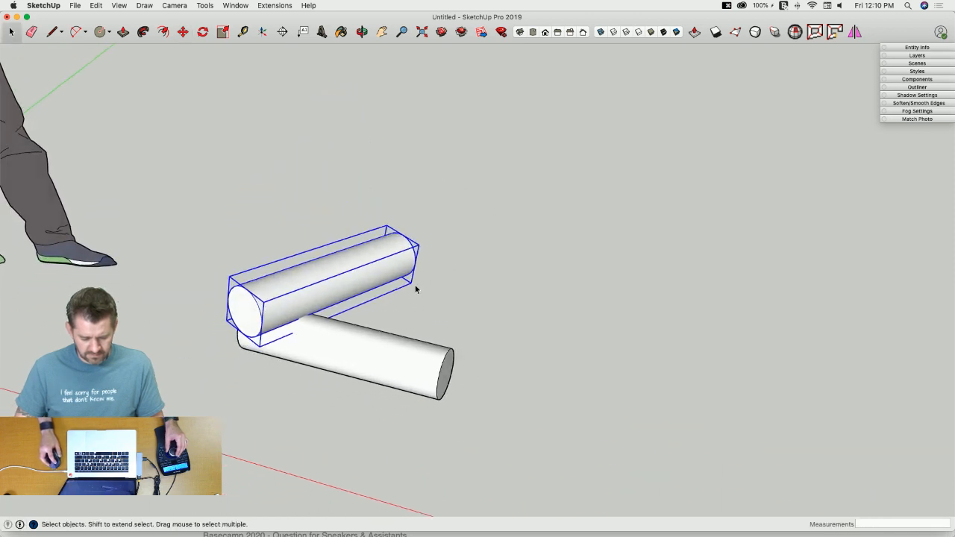
Step: Make a rotated copy of the upper log about its far end, turned about 45 degrees horizontally to form a third log
key(q)
key(space)
key(m)
key(q)
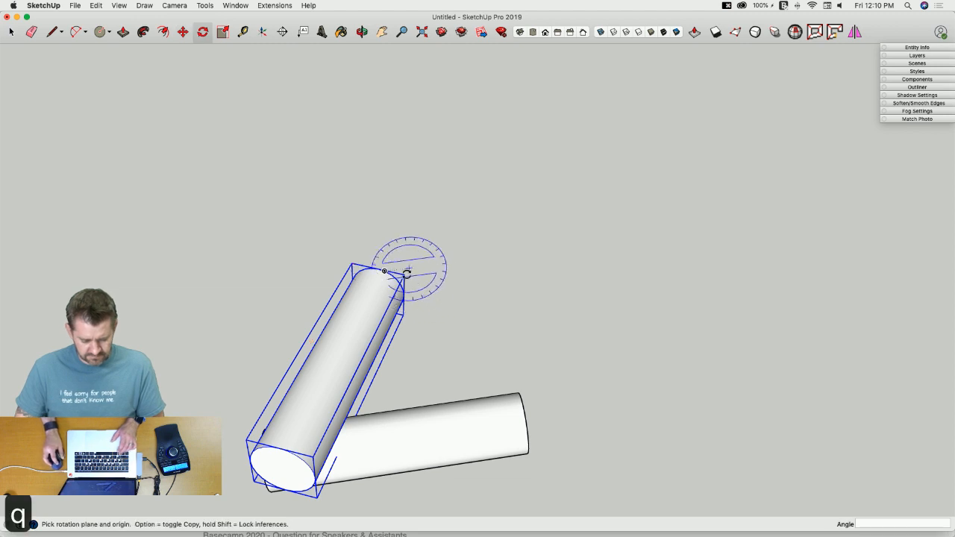
key(shift)
click(372, 266)
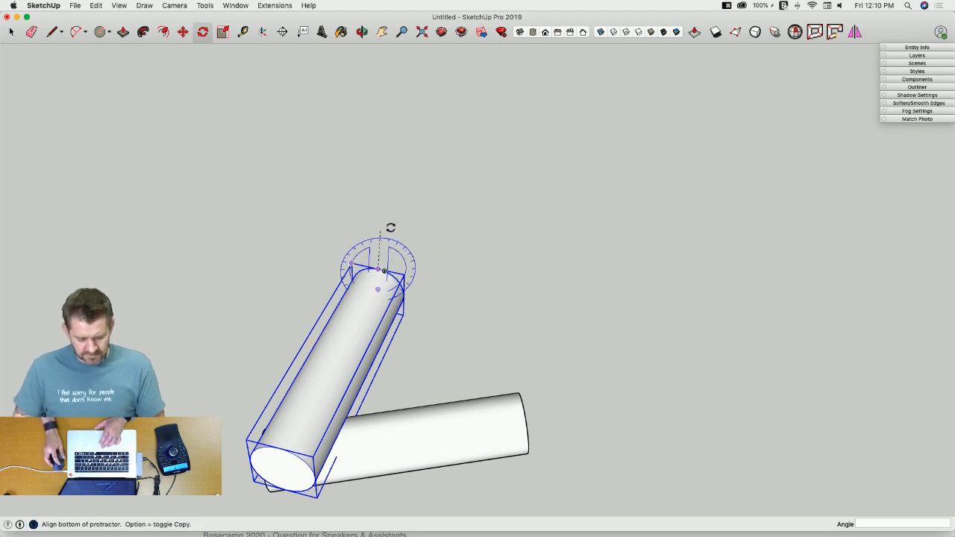
click(390, 226)
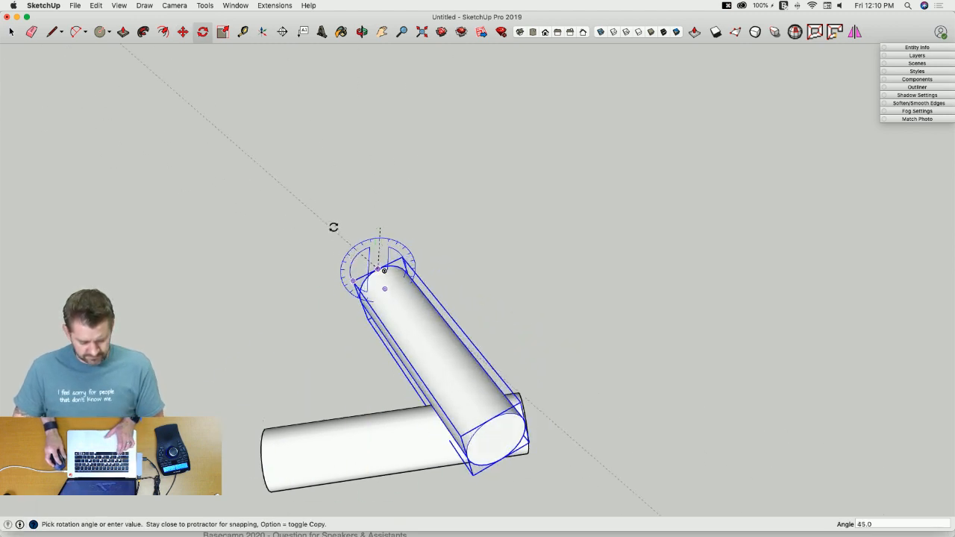
click(331, 228)
Step: Rotate the third log horizontally about a point near its front end by about 13.6 degrees, away from the second log
key(space)
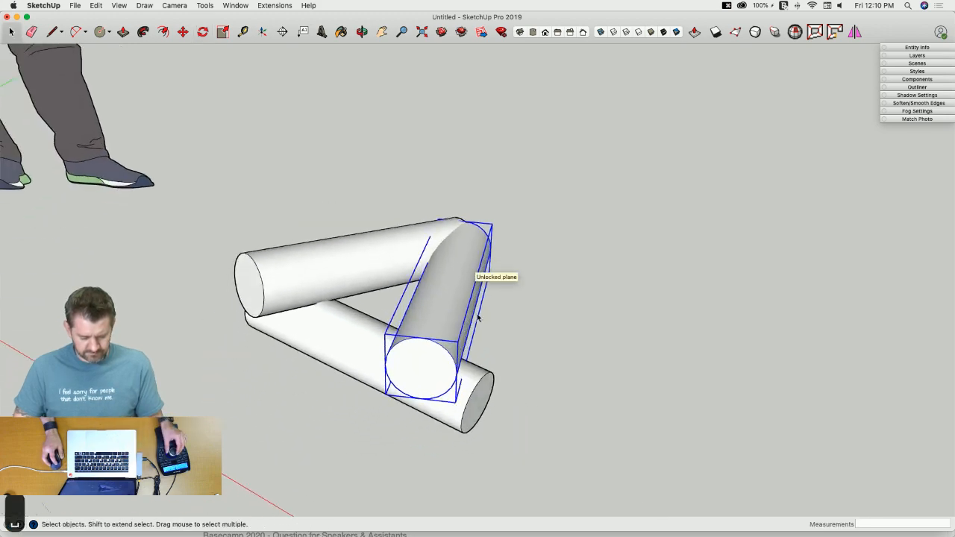
key(q)
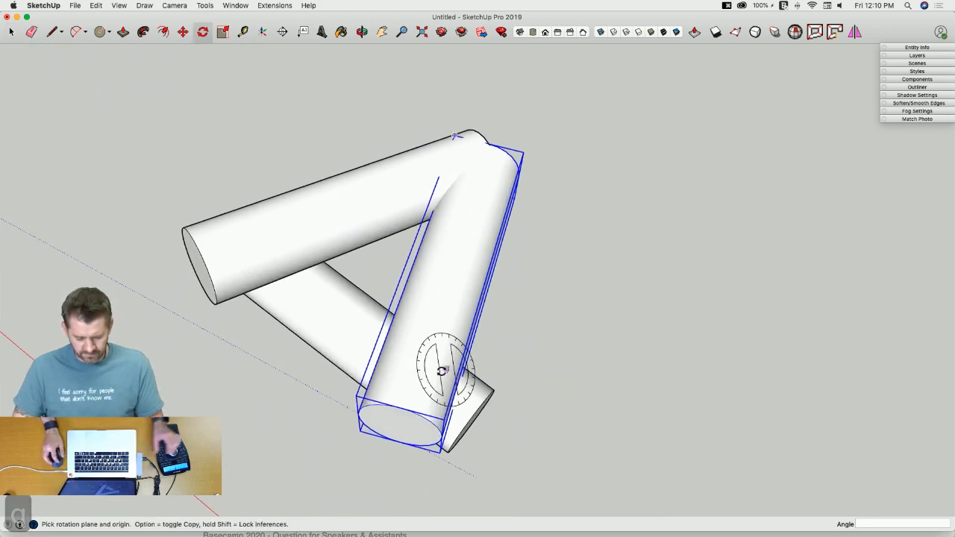
key(shift)
click(408, 379)
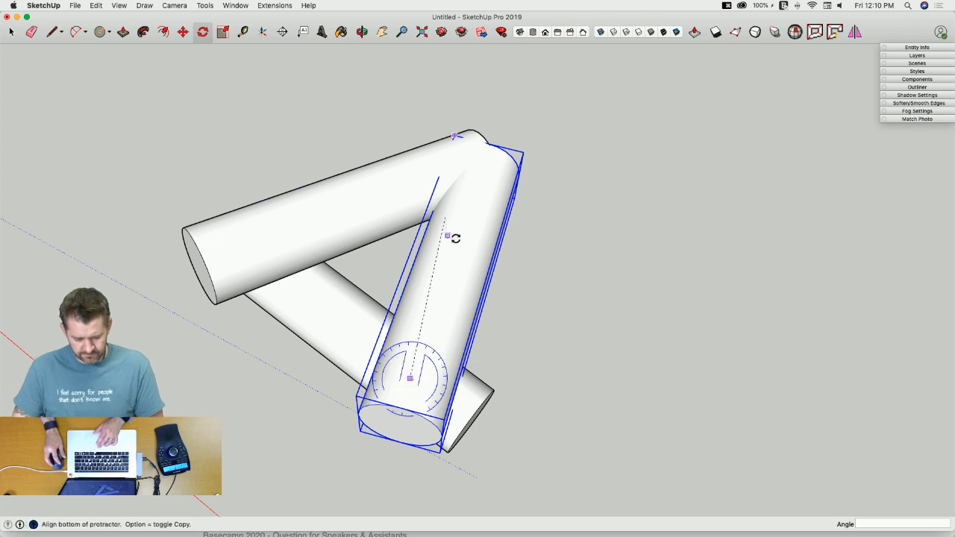
click(447, 235)
click(472, 245)
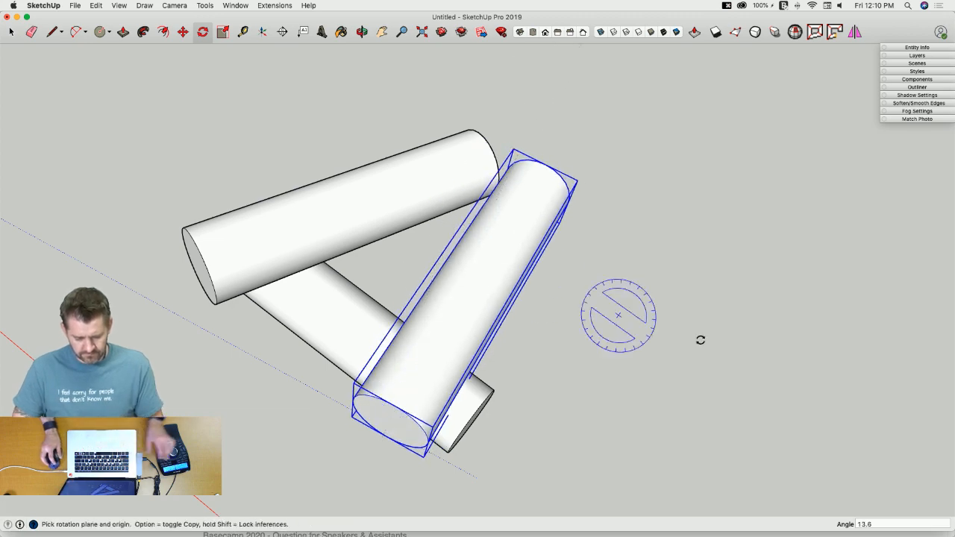
key(space)
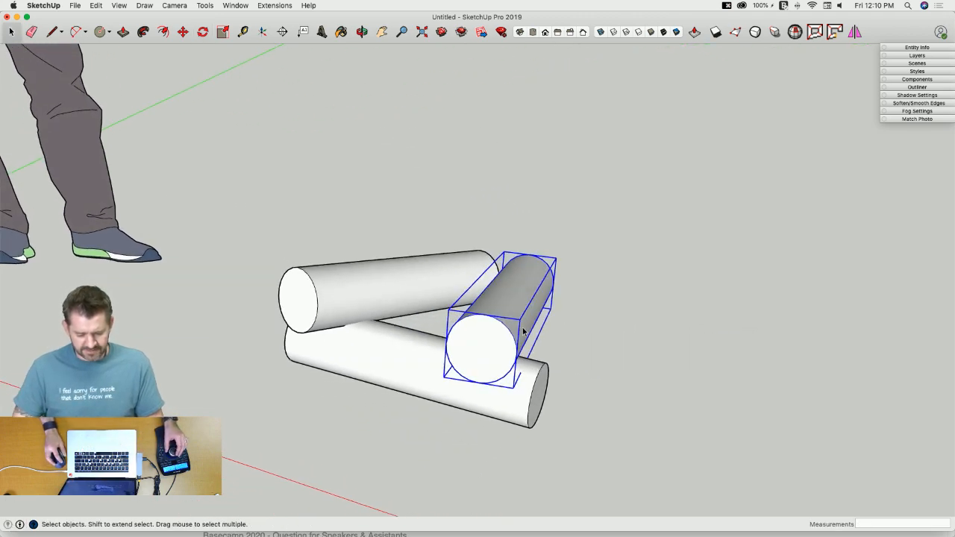
Step: Open the third log for editing and paint all of its faces with the orange-brown colour from the model's colours
triple_click(523, 330)
key(b)
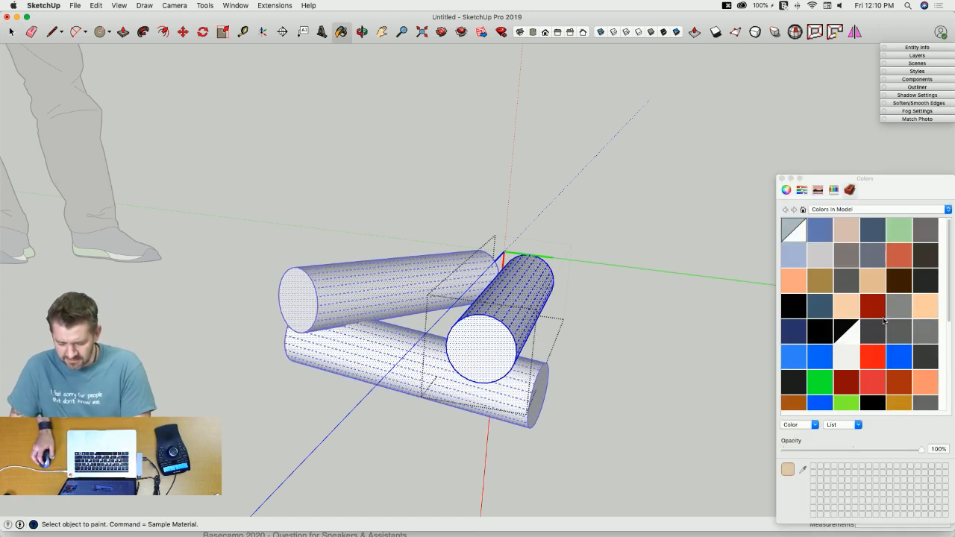
scroll(877, 322, down, 2)
click(798, 367)
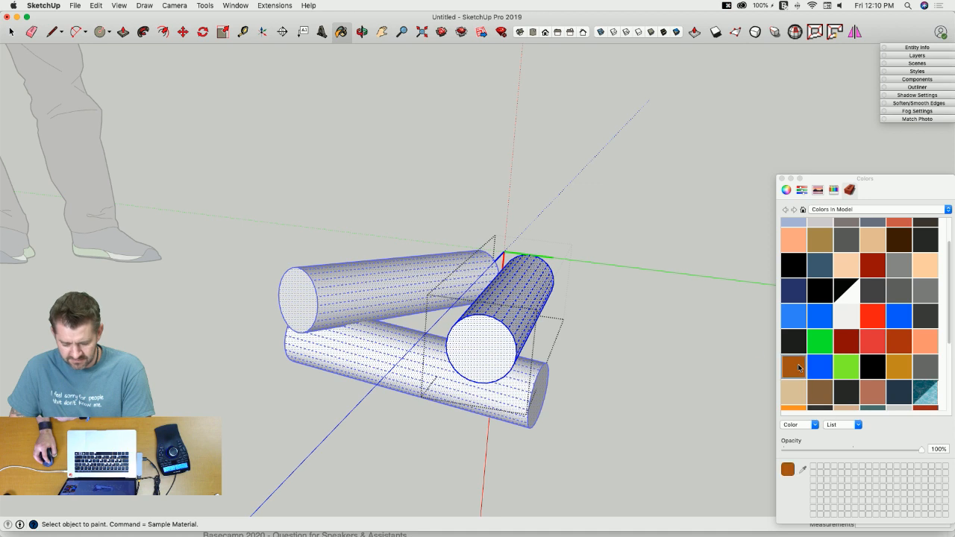
click(536, 311)
key(space)
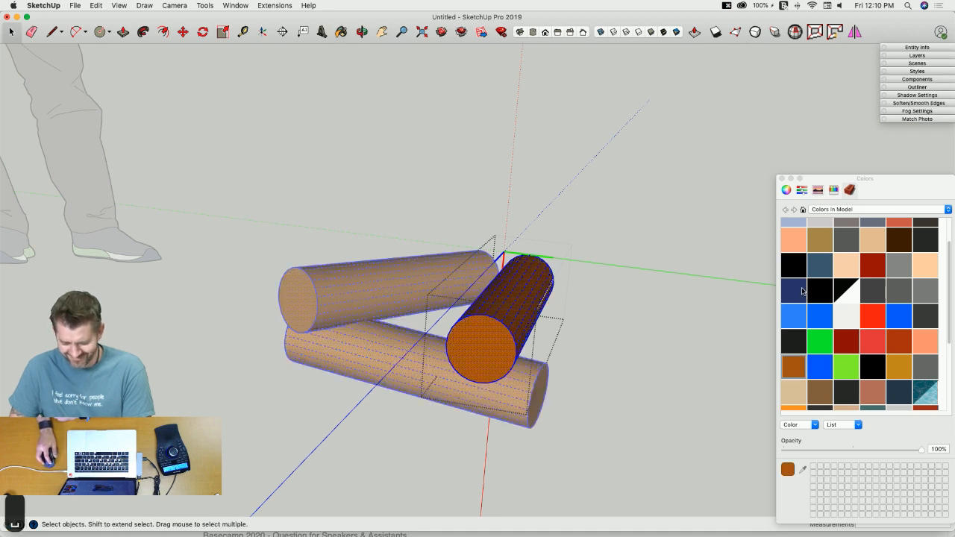
Step: Paint both end faces of the logs with the light peach colour from the model's colours and close the Colors window
click(845, 269)
key(space)
click(681, 305)
double_click(525, 306)
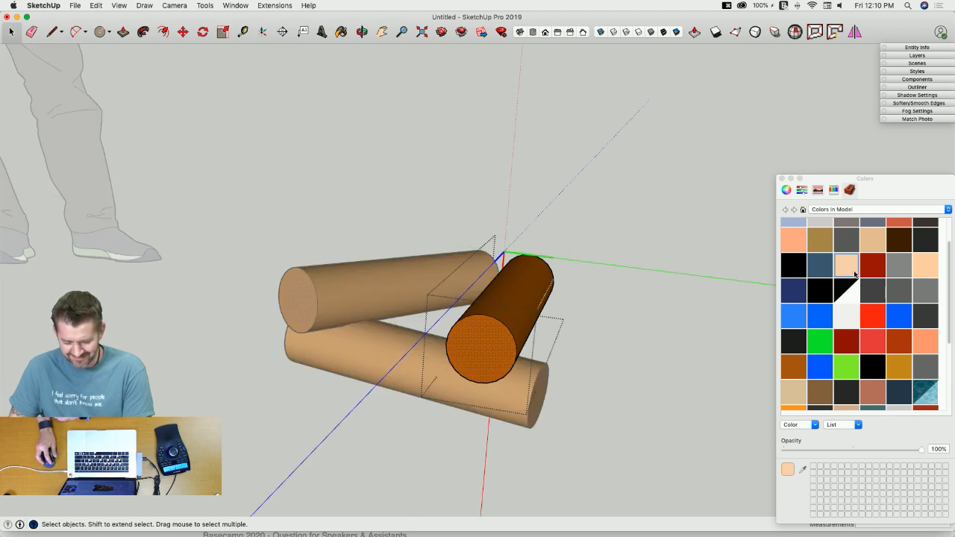
key(b)
click(491, 326)
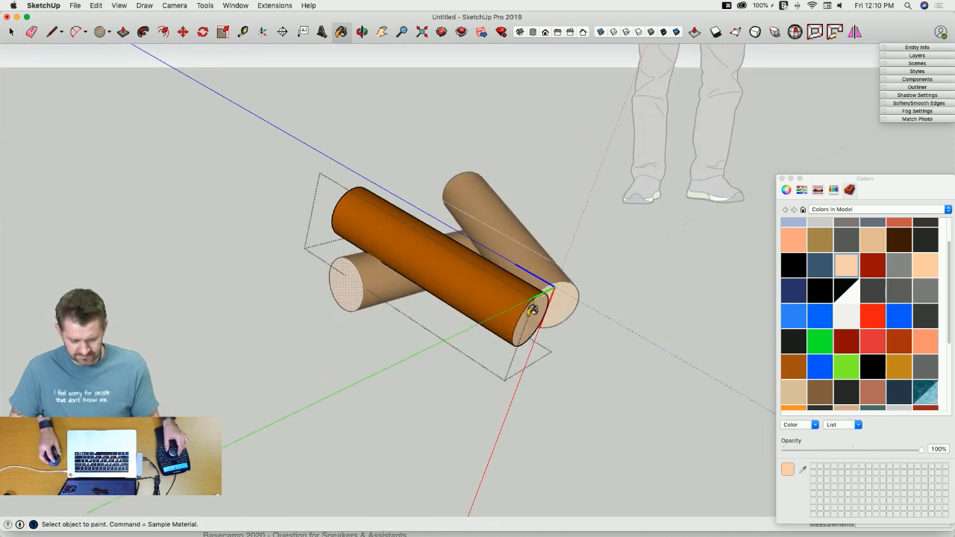
key(space)
click(564, 333)
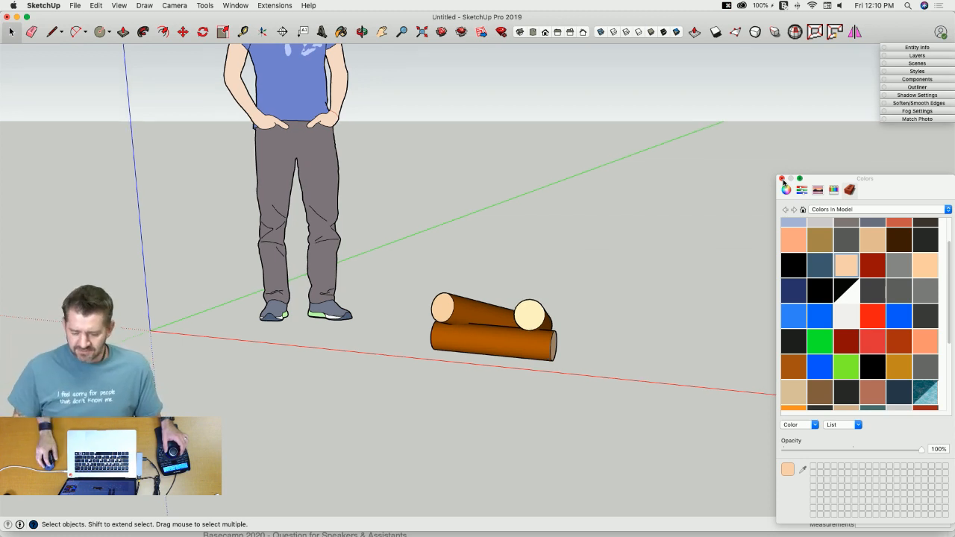
click(781, 181)
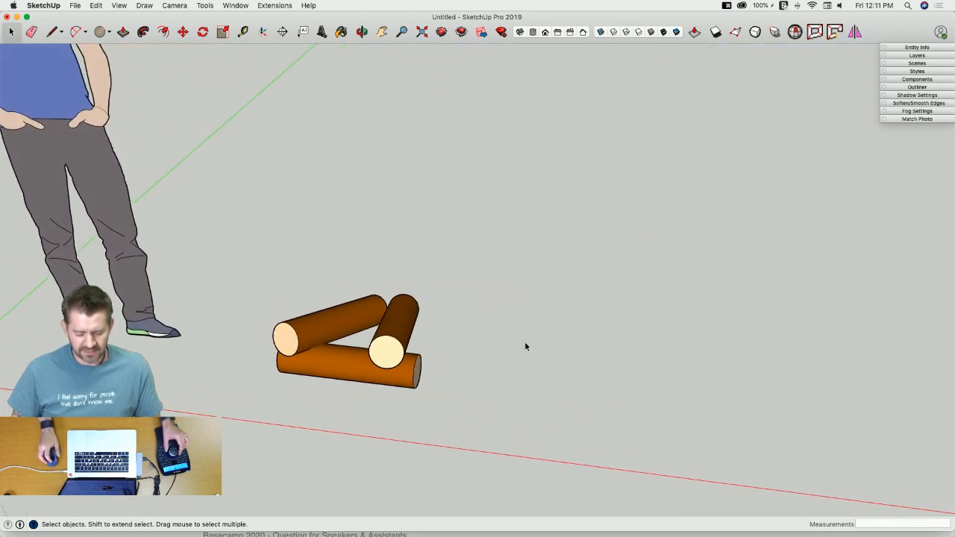
Step: Draw an upright-format rectangle flat on the ground beside the log pile as a drawing surface
key(r)
click(523, 246)
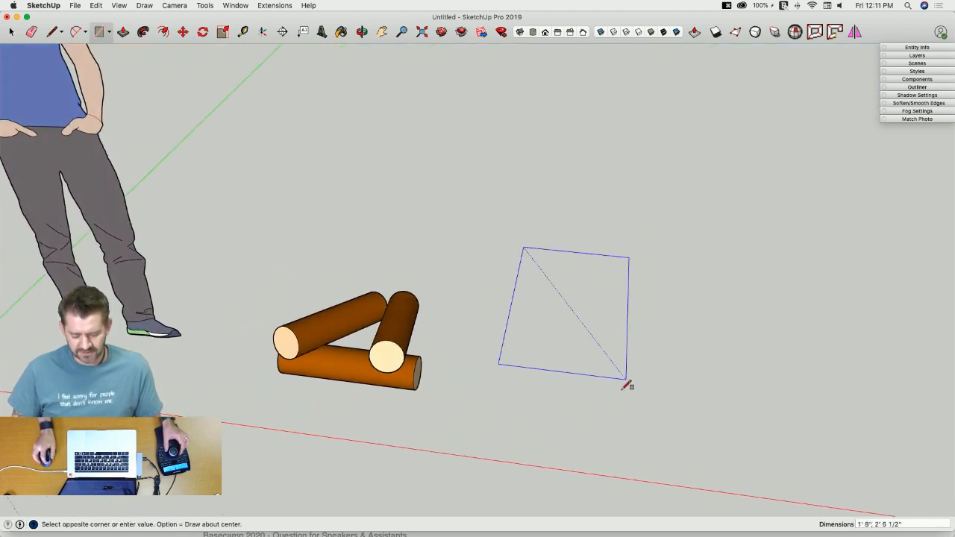
click(616, 392)
key(space)
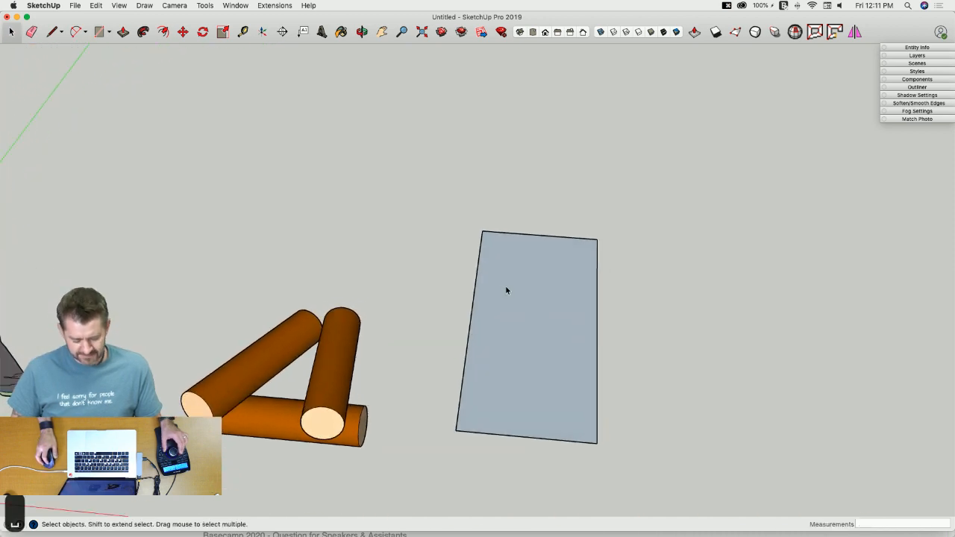
Step: Draw a closed freehand flame outline with three pointed tips inside the rectangle
click(61, 33)
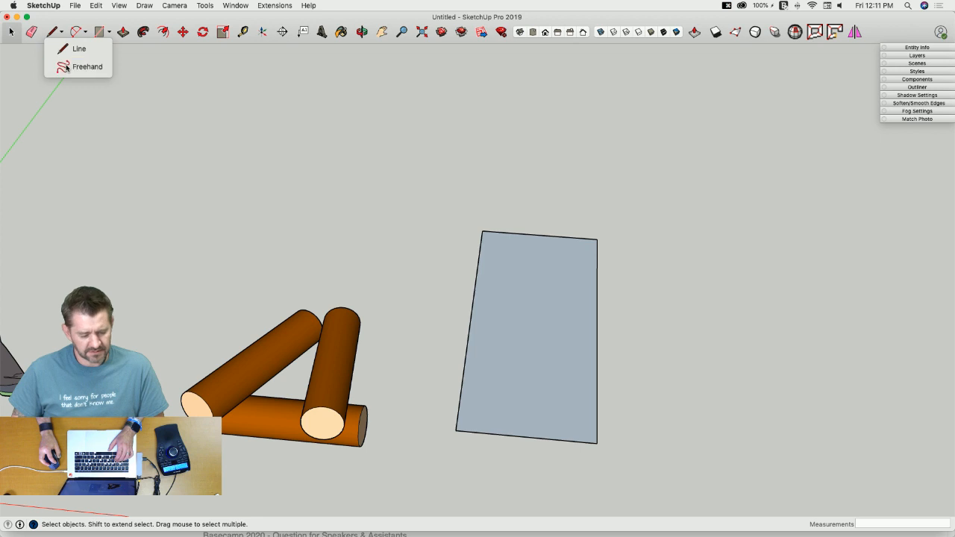
click(74, 66)
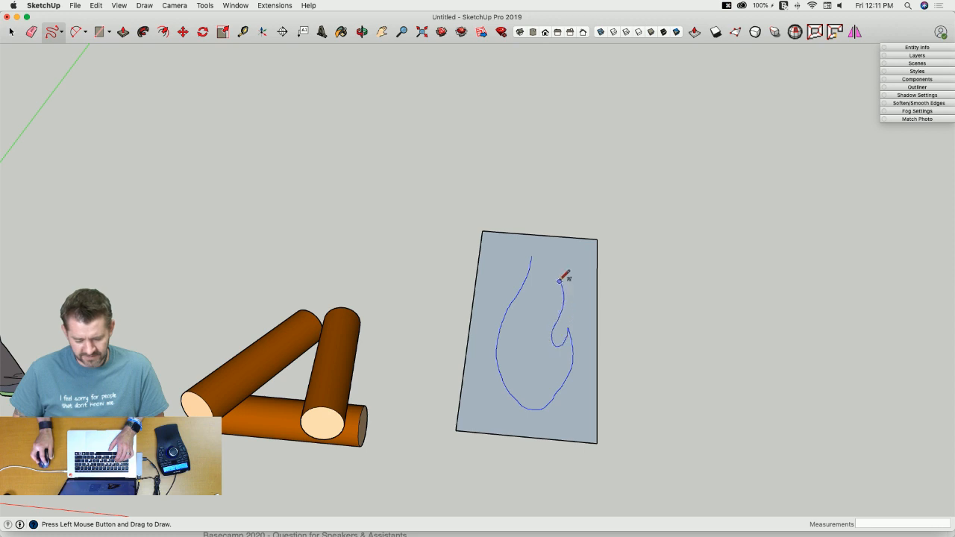
drag(530, 257, 531, 258)
key(space)
Step: Erase all four edges of the surrounding rectangle so that only the flame shape remains
key(e)
click(575, 238)
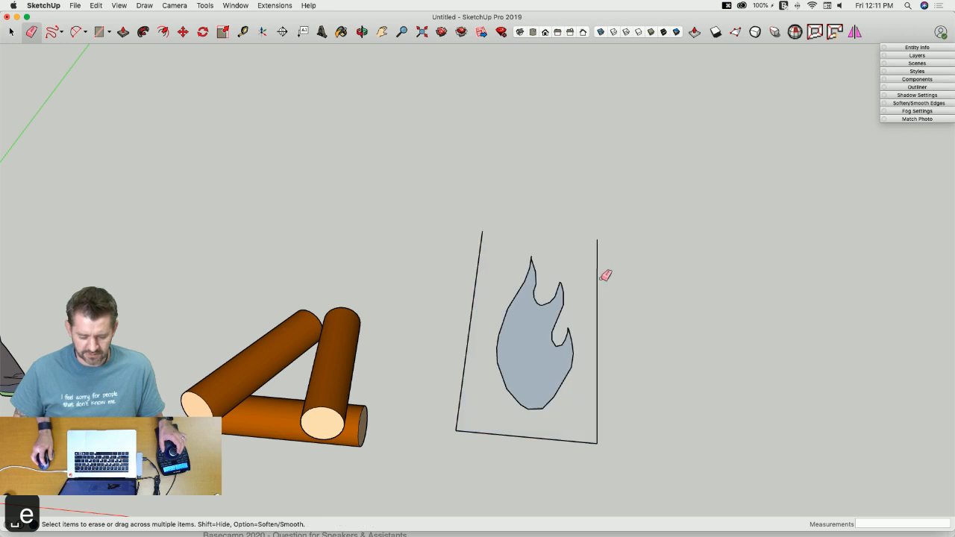
drag(605, 275, 587, 412)
drag(487, 422, 452, 424)
scroll(517, 355, up, 3)
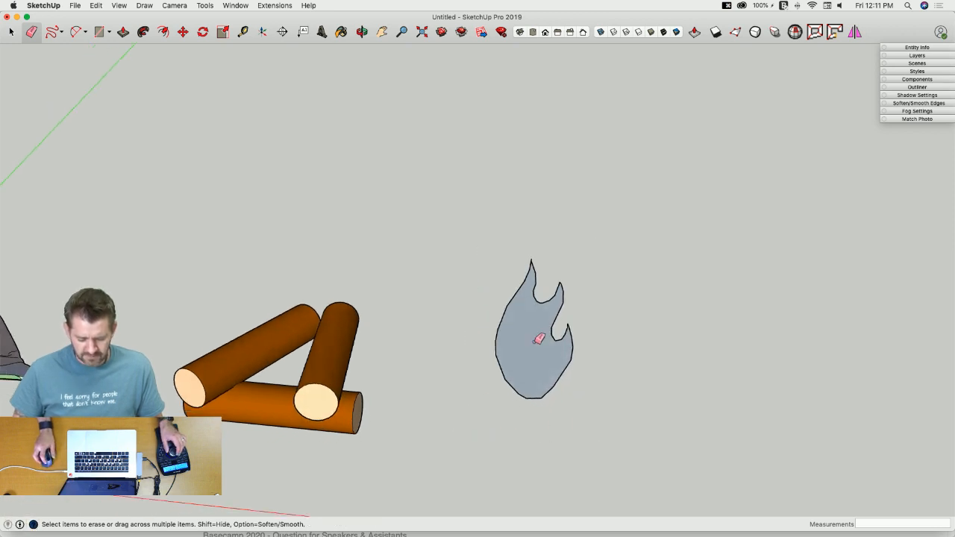
key(space)
click(522, 367)
key(l)
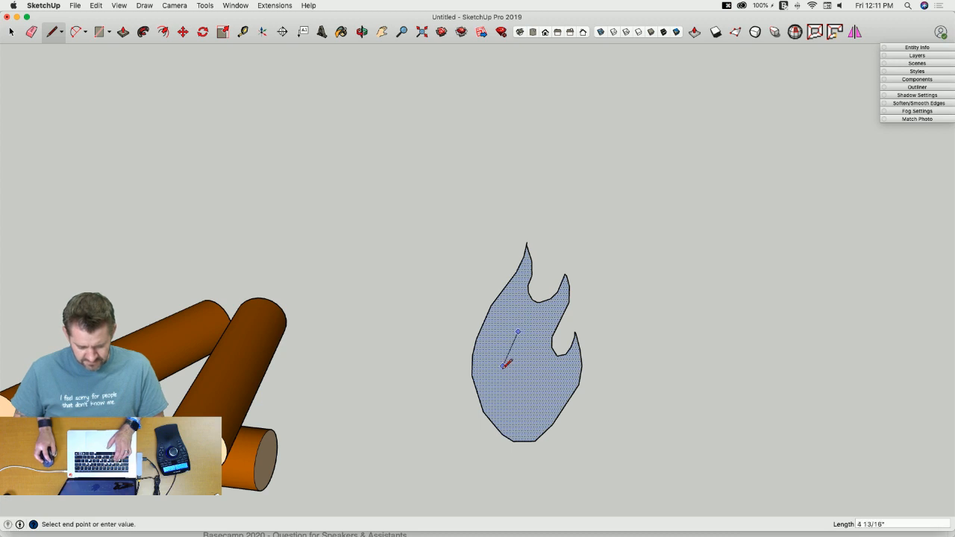
text(1)
key(Escape)
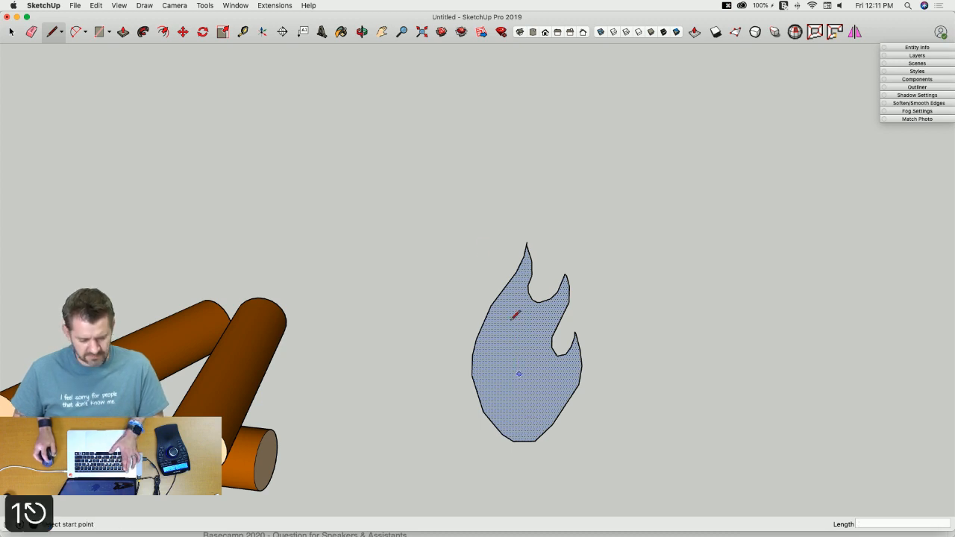
Step: Draw a smaller closed freehand flame outline in the lower part of the flame face
click(62, 35)
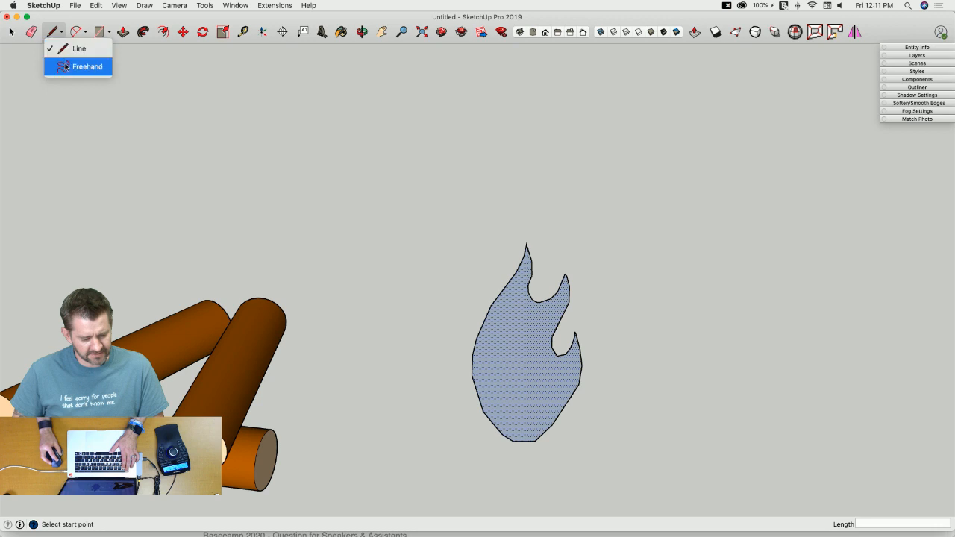
click(85, 67)
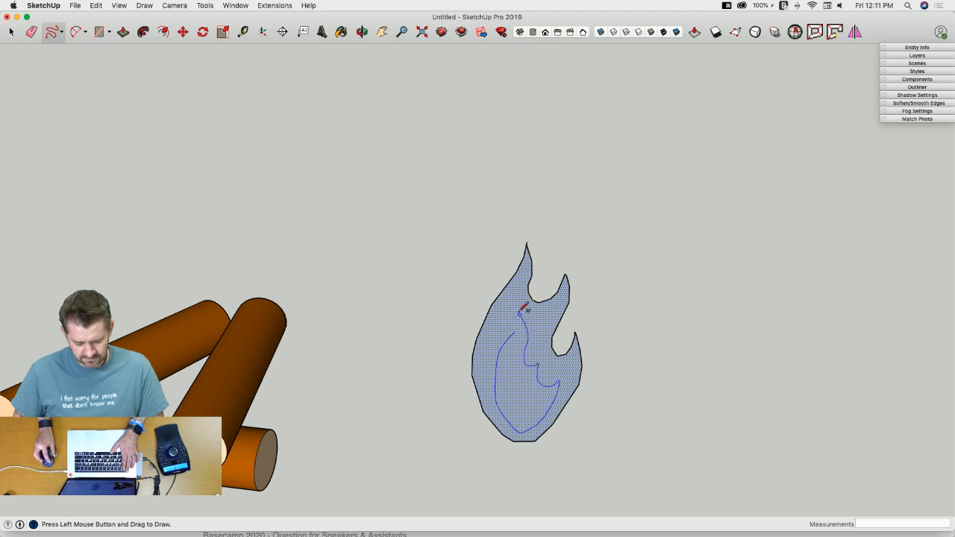
drag(514, 334, 515, 333)
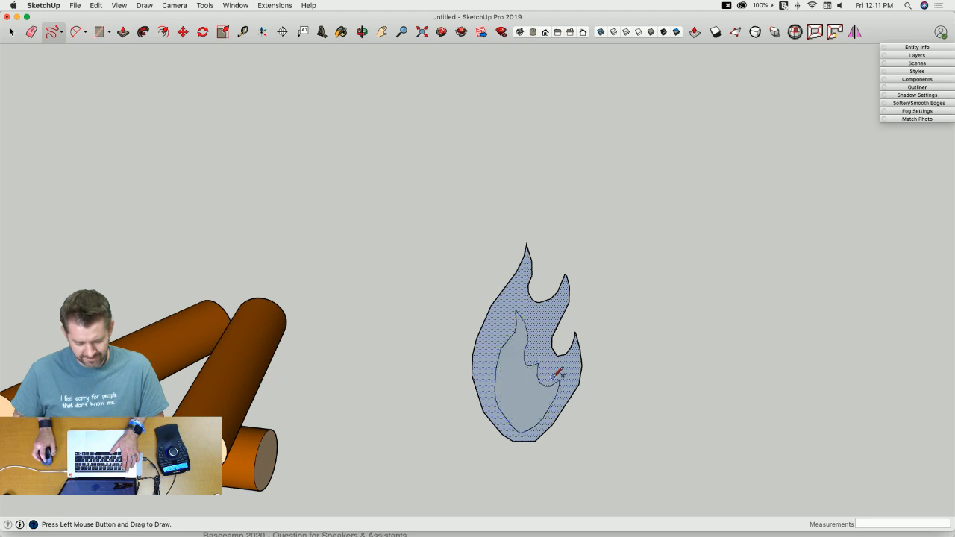
key(space)
Step: Tidy the inner flame's outline where its ends overlap near the tip by bridging it with a line and erasing the stray edge
scroll(514, 334, up, 4)
scroll(512, 333, up, 6)
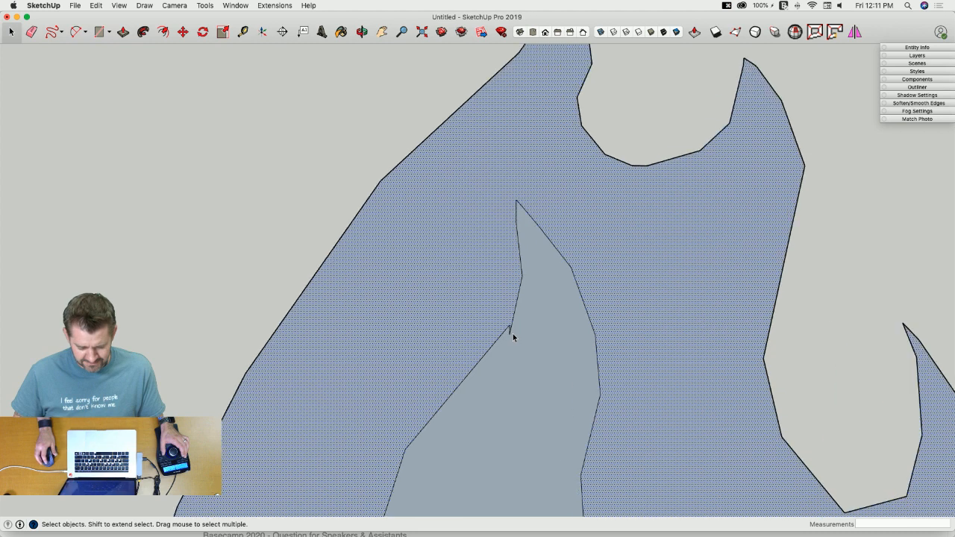
key(l)
click(509, 318)
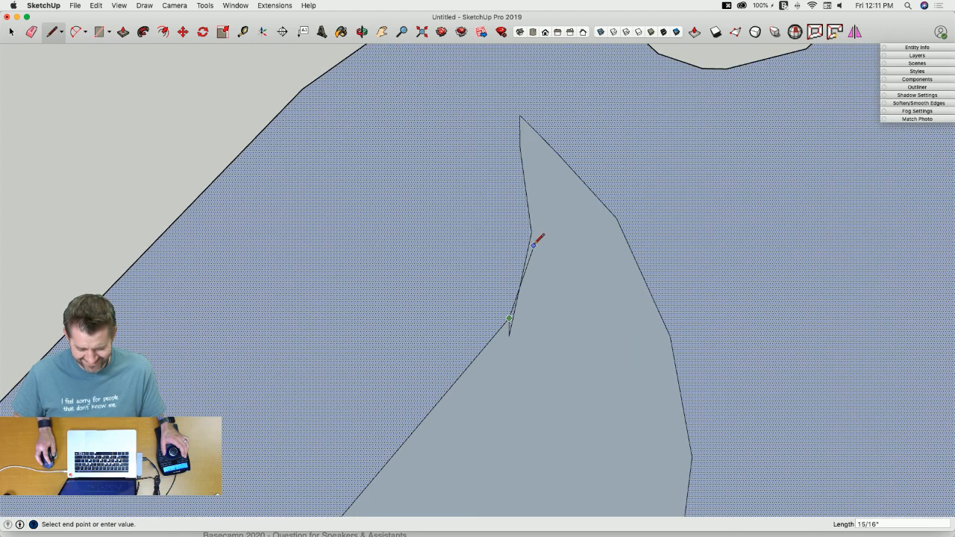
key(e)
drag(516, 325, 511, 330)
scroll(511, 330, down, 6)
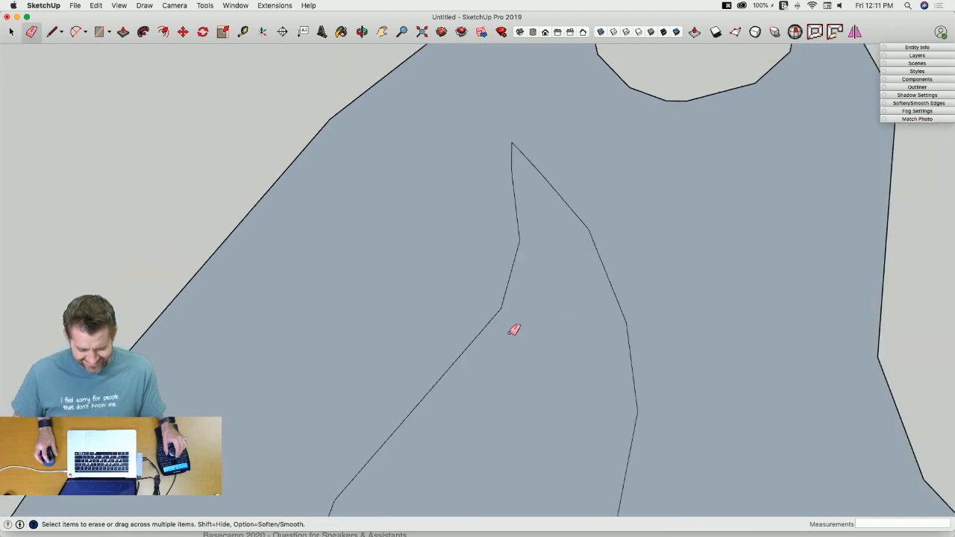
key(space)
scroll(578, 328, down, 4)
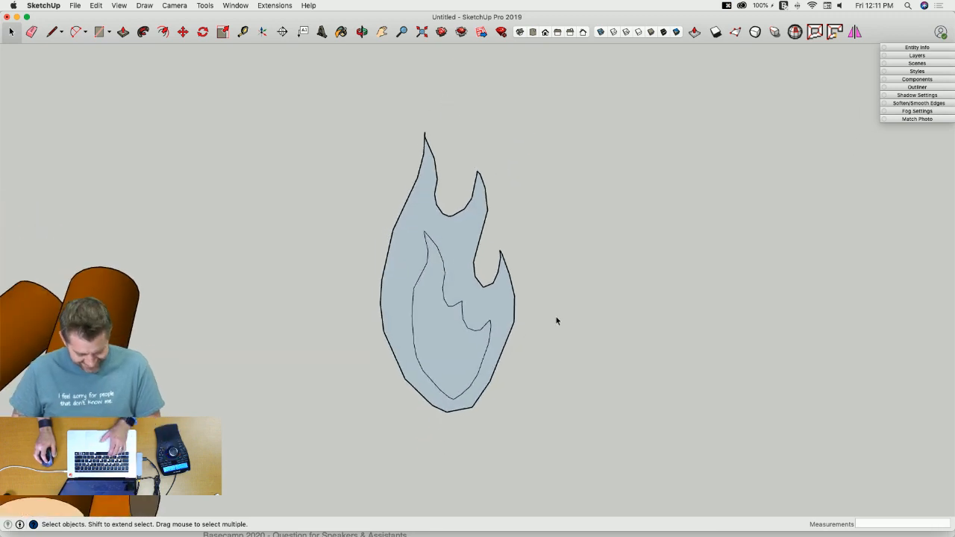
Step: Select the complete flame and reverse its faces so the front sides point up
triple_click(471, 309)
right_click(475, 283)
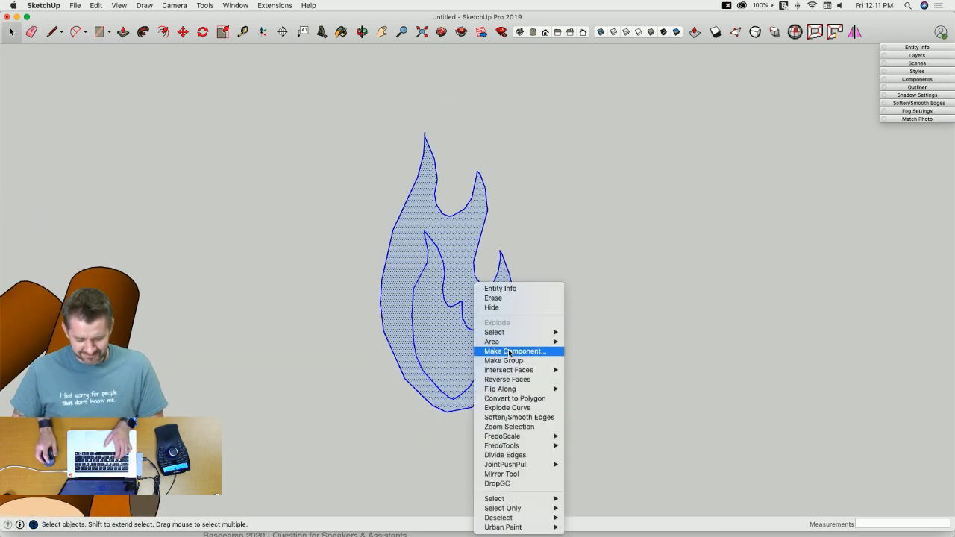
click(512, 380)
click(578, 309)
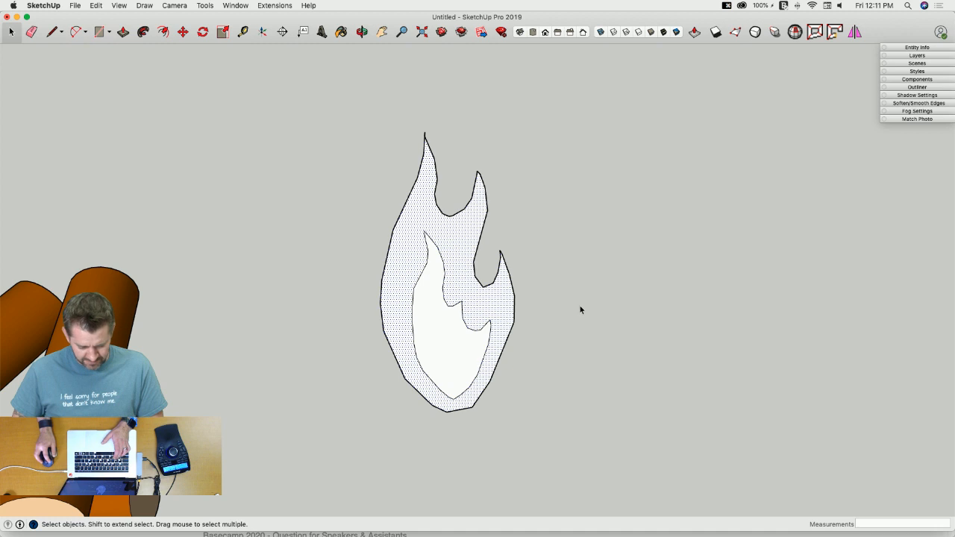
Step: Paint the outer flame face with the Tangerine pencil colour at 38% opacity
key(b)
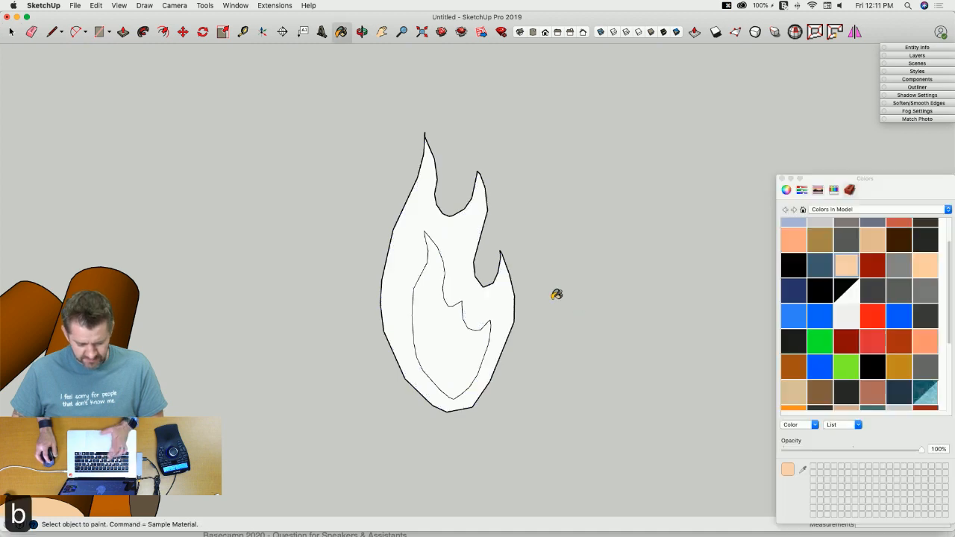
click(833, 190)
click(798, 359)
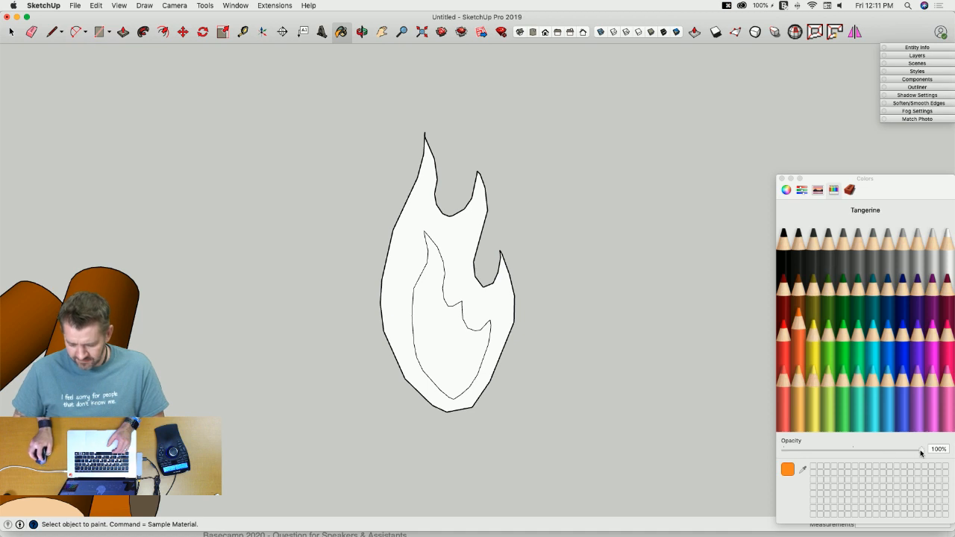
drag(921, 450, 836, 451)
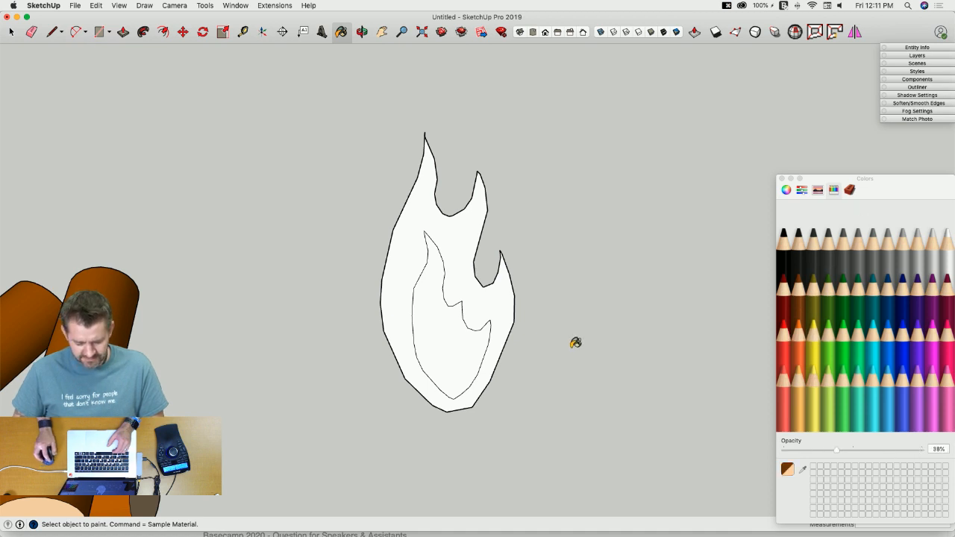
click(514, 299)
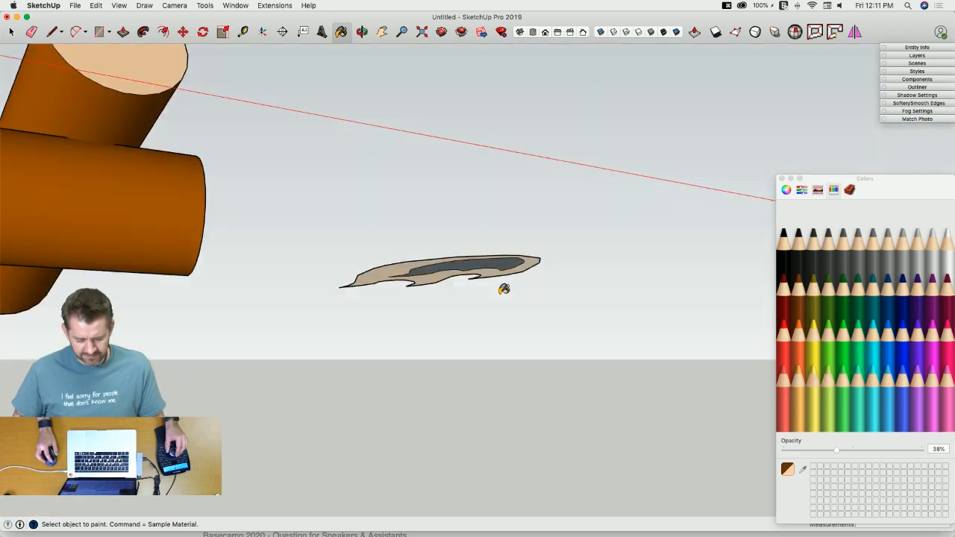
Step: Paint the inner flame face with the Banana pencil colour at 37% opacity
middle_drag(503, 288, 373, 262)
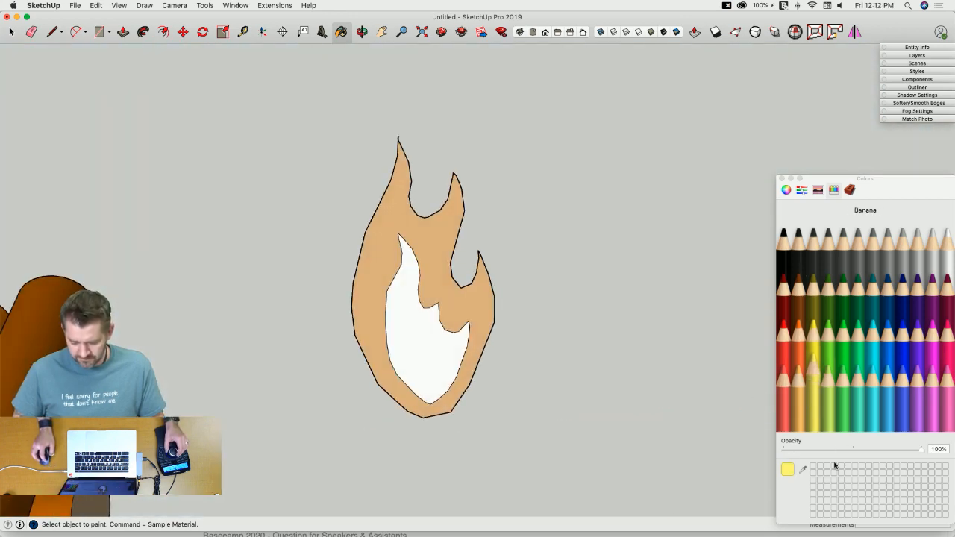
drag(898, 450, 830, 451)
click(435, 347)
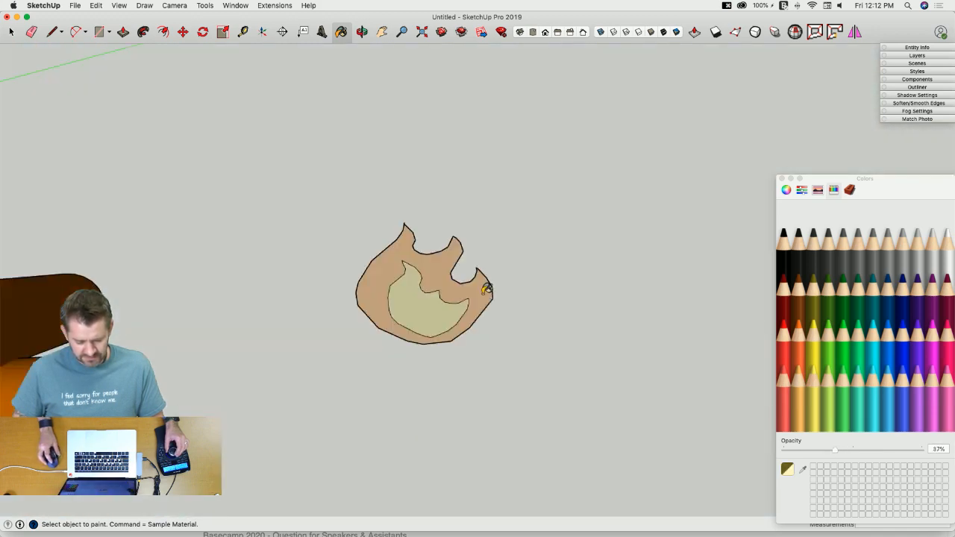
key(space)
Step: Select the whole flame and rotate it upright around the red axis direction, about the midpoint of its bottom edge
click(440, 312)
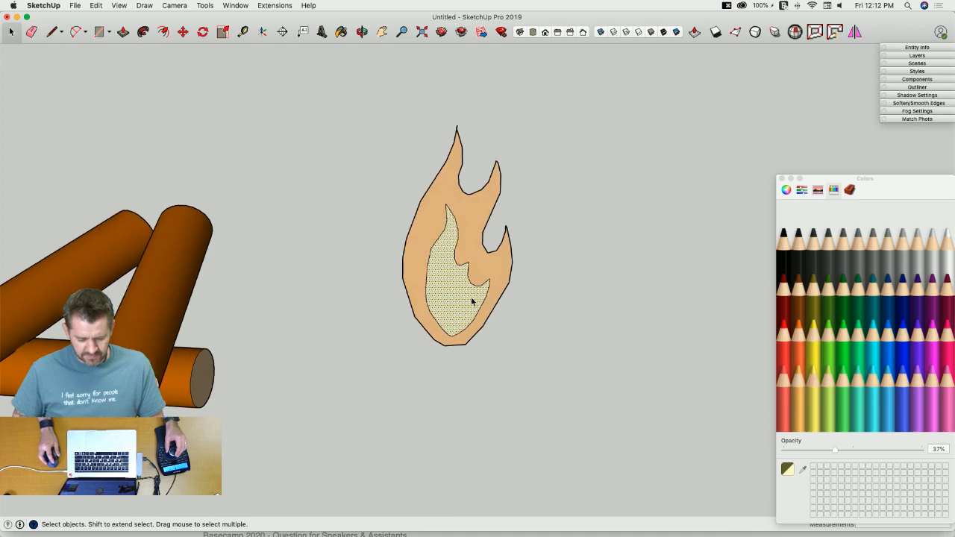
triple_click(498, 283)
key(q)
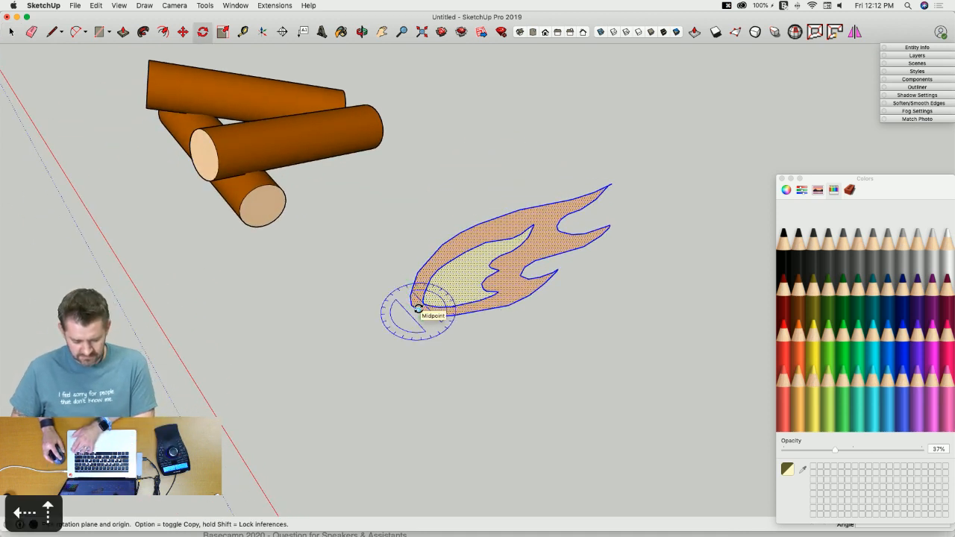
click(418, 308)
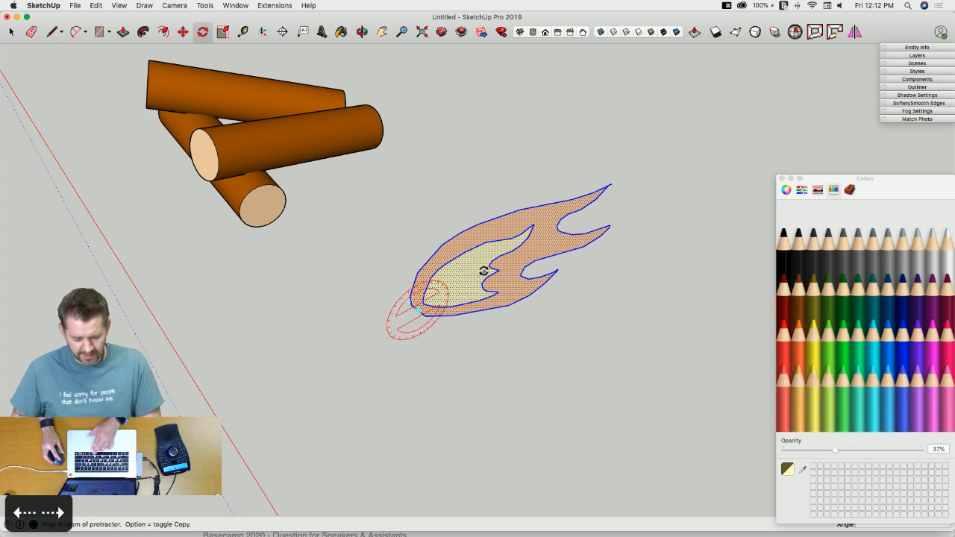
click(484, 273)
click(413, 231)
key(space)
key(m)
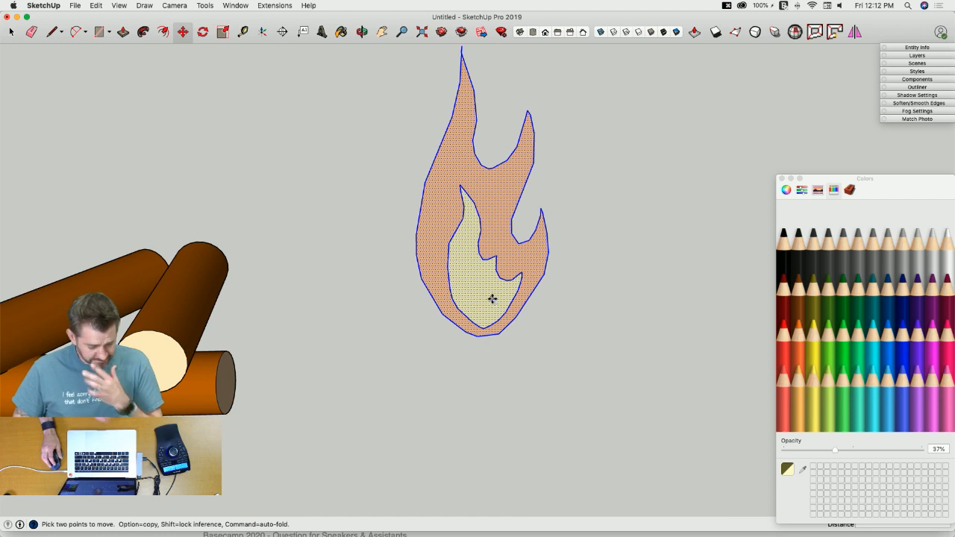
right_click(491, 300)
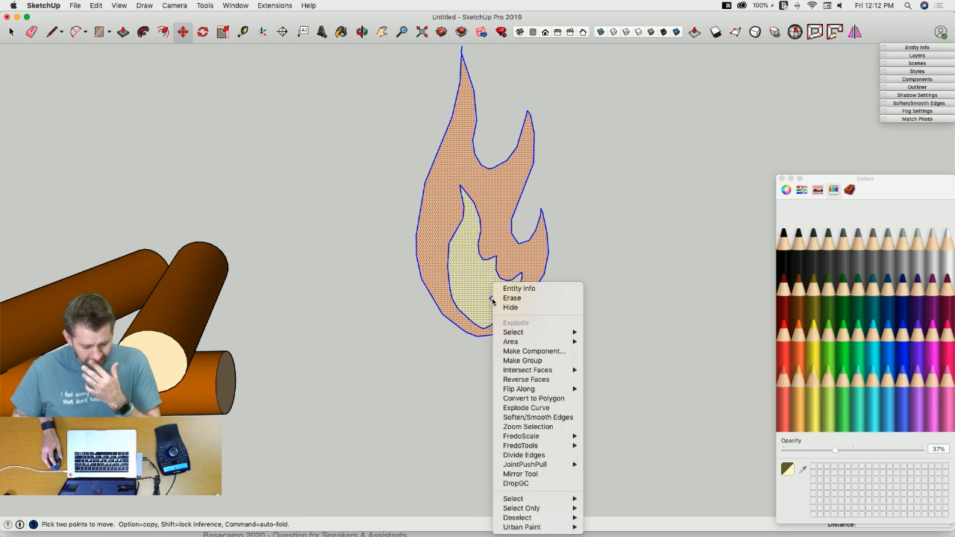
click(541, 353)
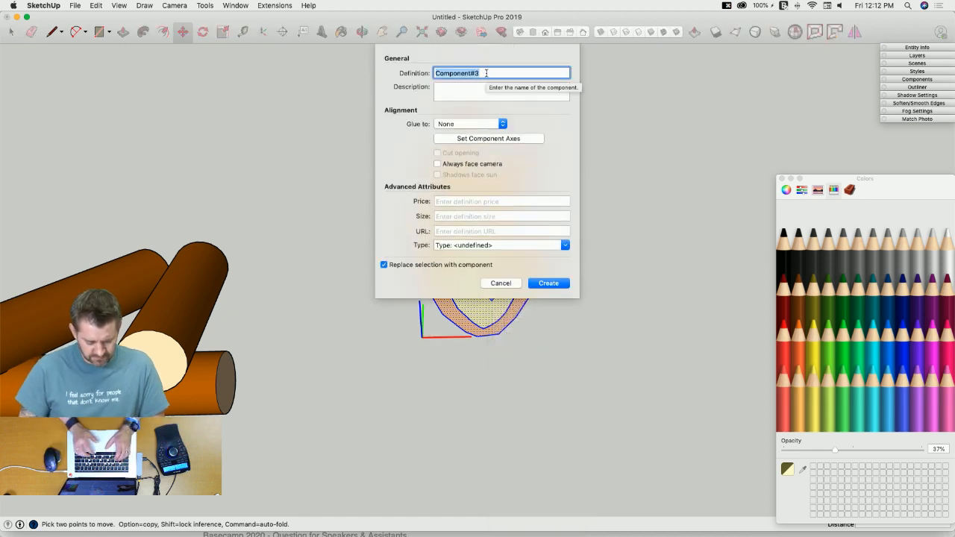
click(479, 138)
click(478, 336)
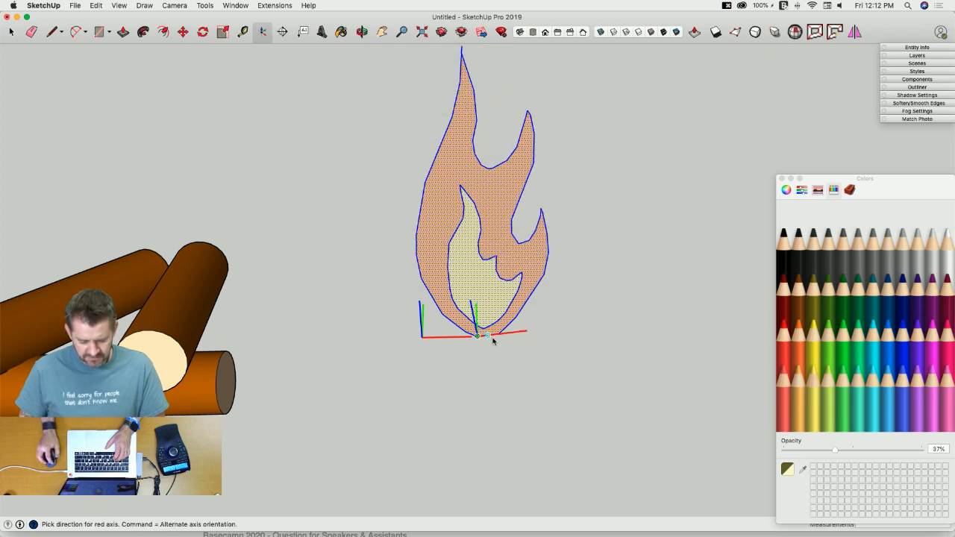
middle_drag(531, 345, 460, 293)
key(space)
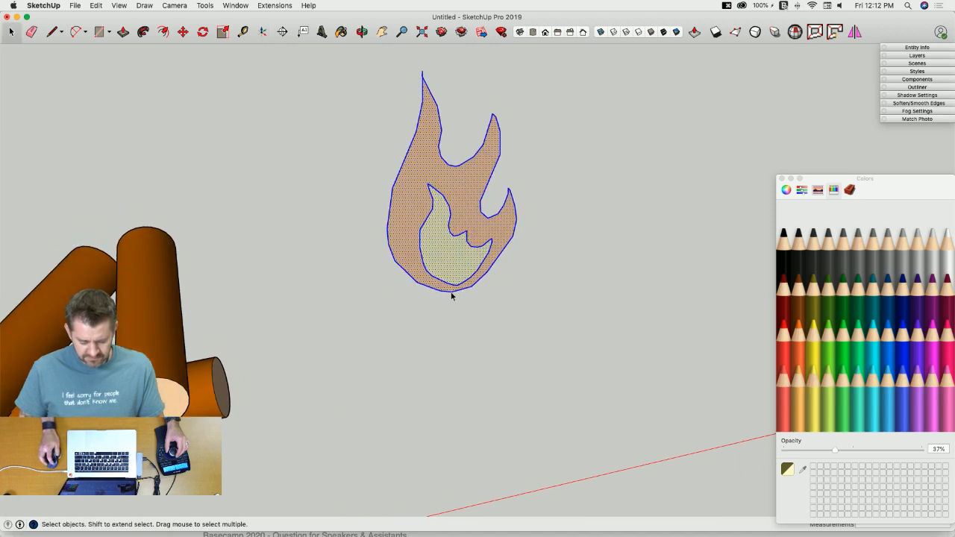
Step: Draw a short guide line along the red axis direction from the flame's bottom point
key(l)
scroll(450, 296, up, 3)
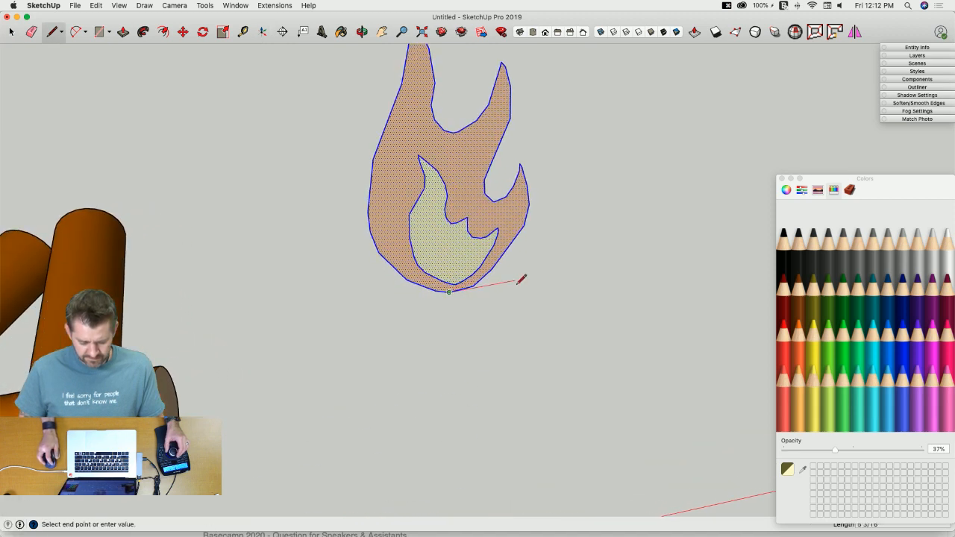
click(530, 277)
Step: Rotate the guide line 30 degrees horizontally about the flame's bottom point
key(space)
click(494, 284)
key(q)
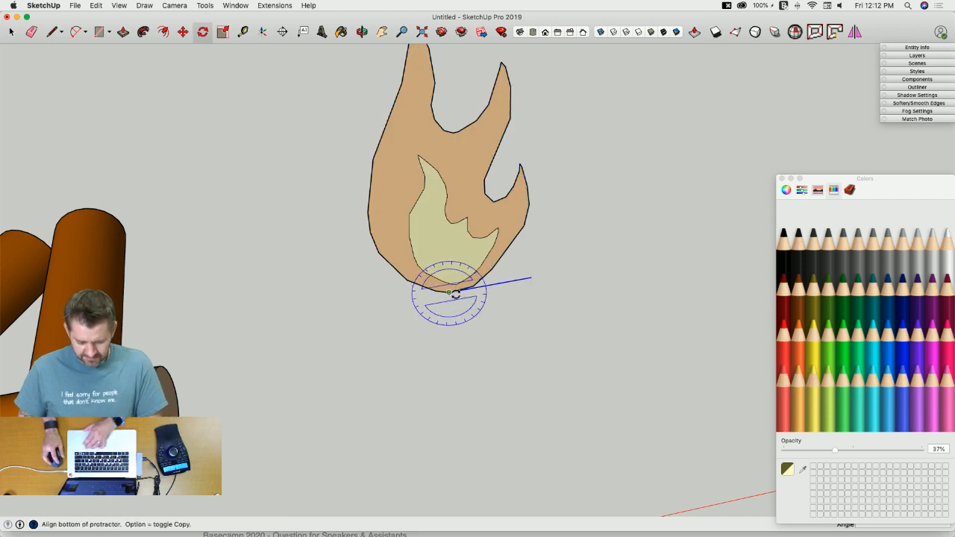
click(449, 293)
click(494, 284)
click(490, 303)
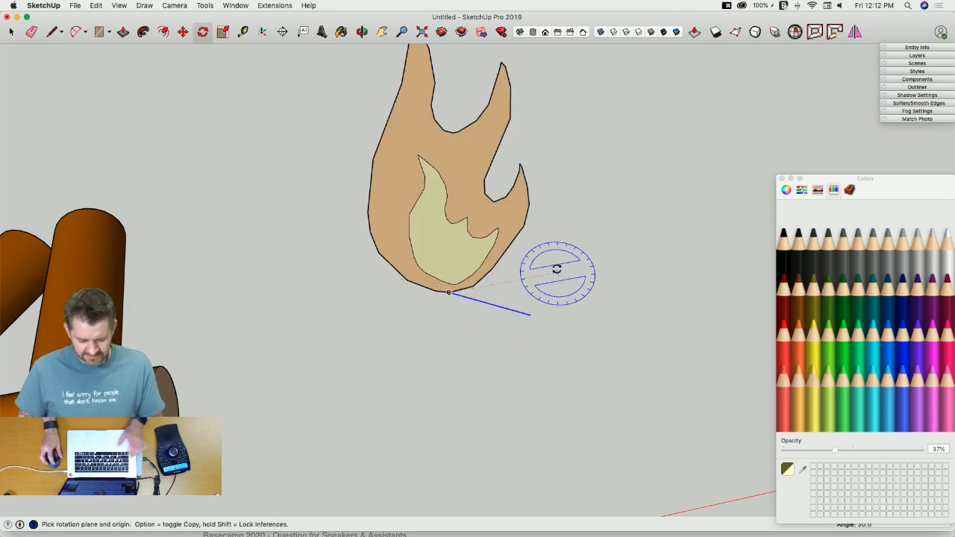
key(space)
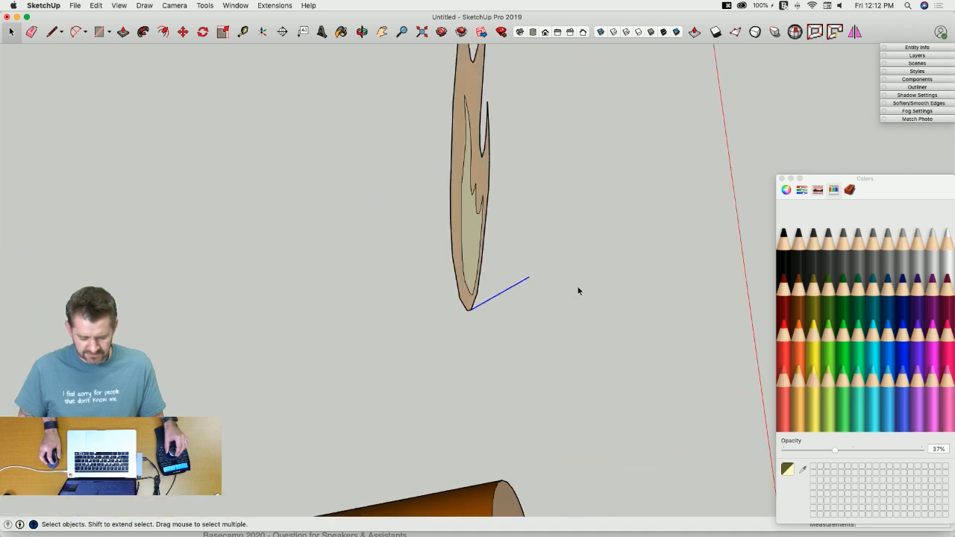
Step: Select the whole flame without the guide line and begin making it a component with the definition name Flame 1
triple_click(497, 287)
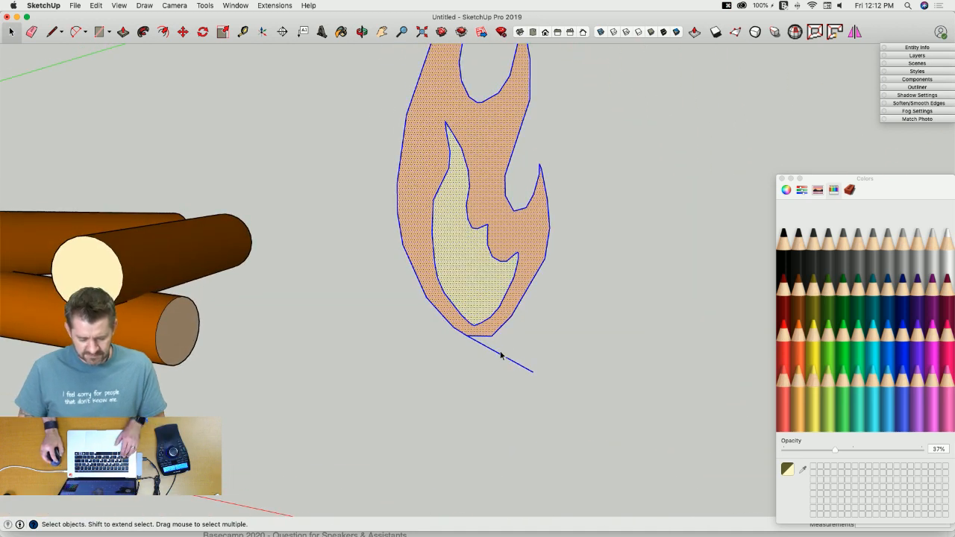
right_click(468, 256)
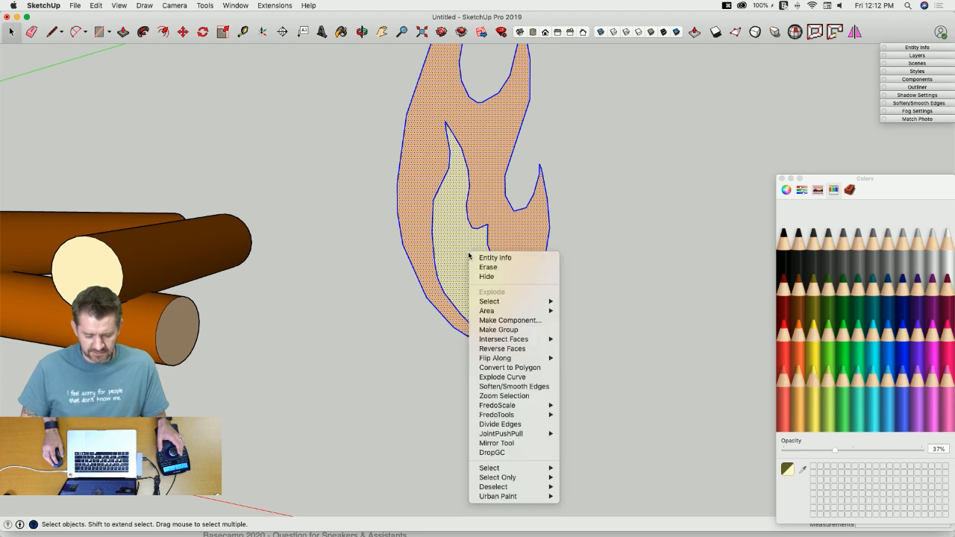
click(498, 320)
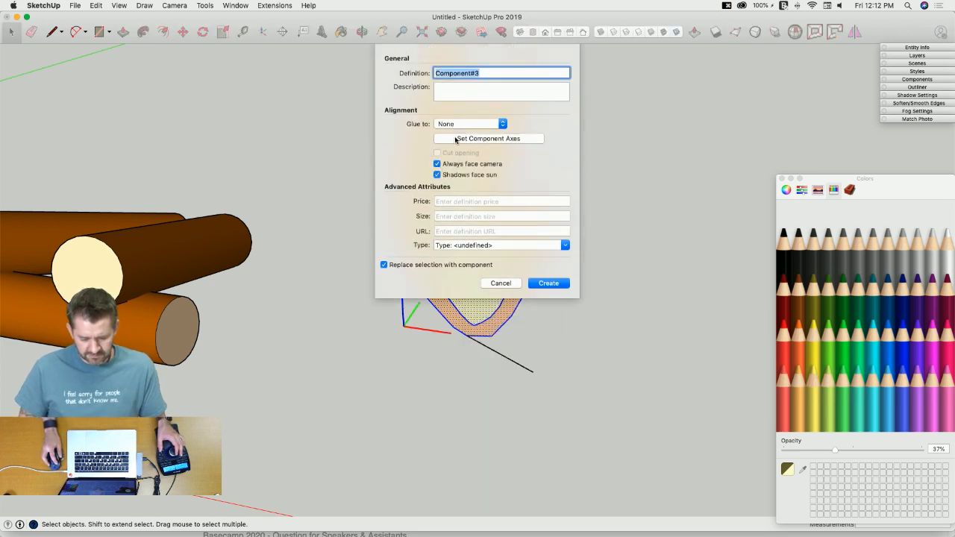
text(Fla)
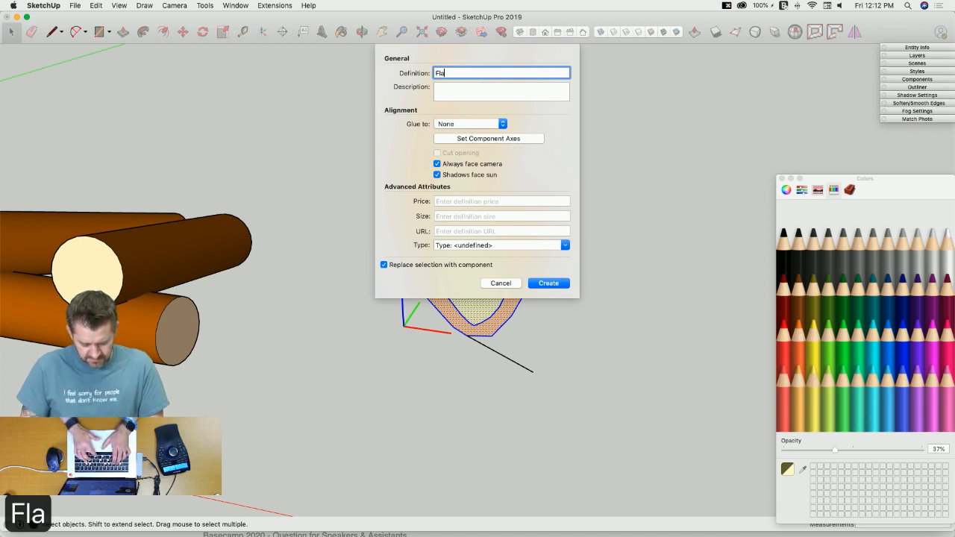
text(me 1)
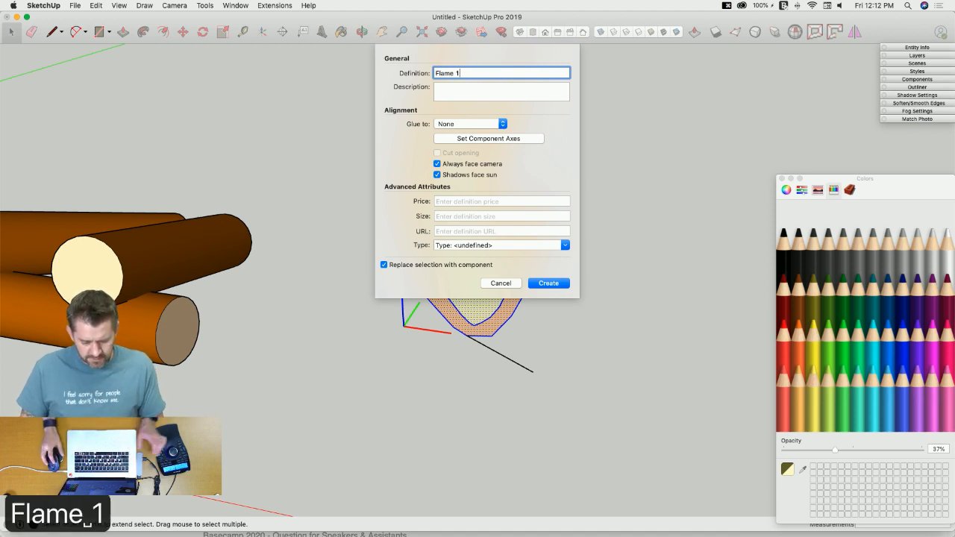
Step: Set the component's axes at the flame's bottom point with the red axis along the angled guide line
click(459, 140)
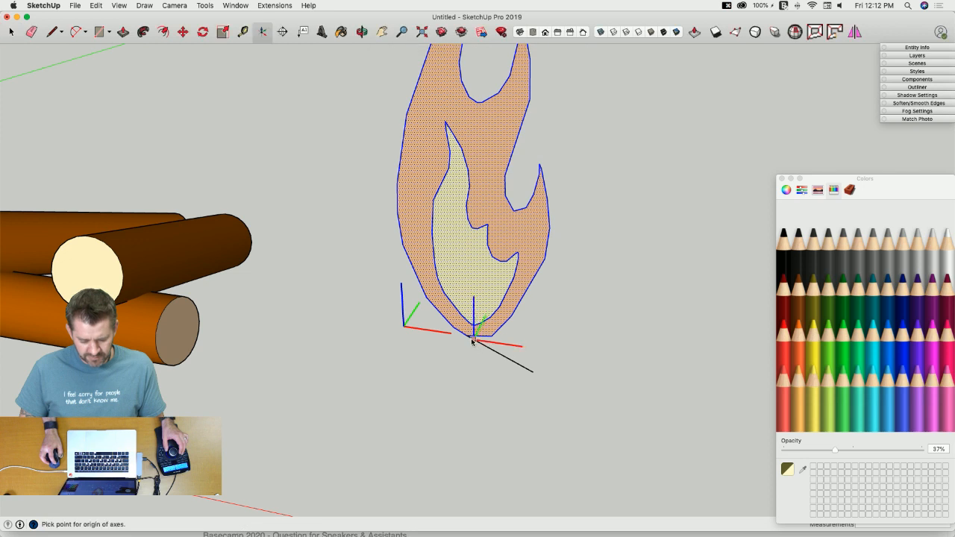
click(467, 338)
click(504, 359)
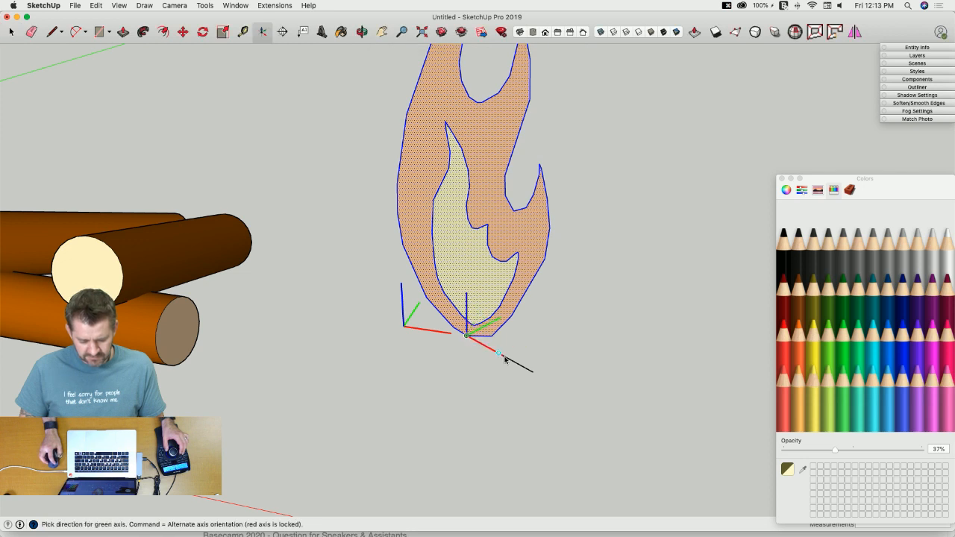
click(504, 358)
click(541, 287)
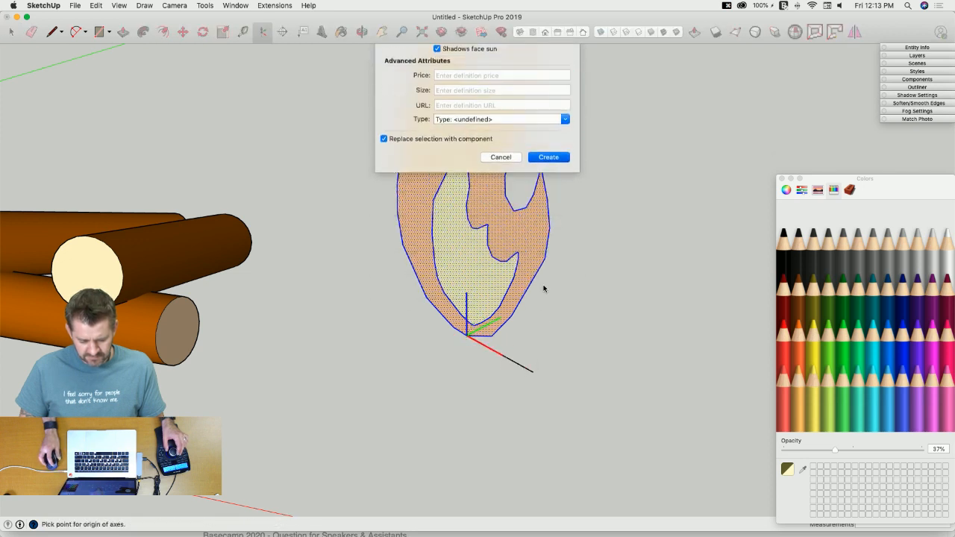
Step: Copy the flame component by its bottom point into the middle of the campfire logs
key(m)
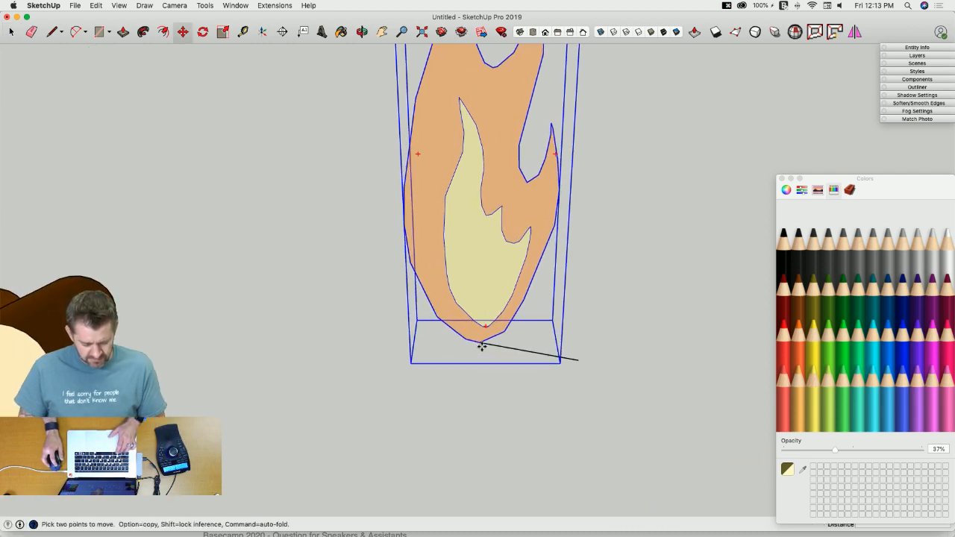
click(482, 345)
key(alt)
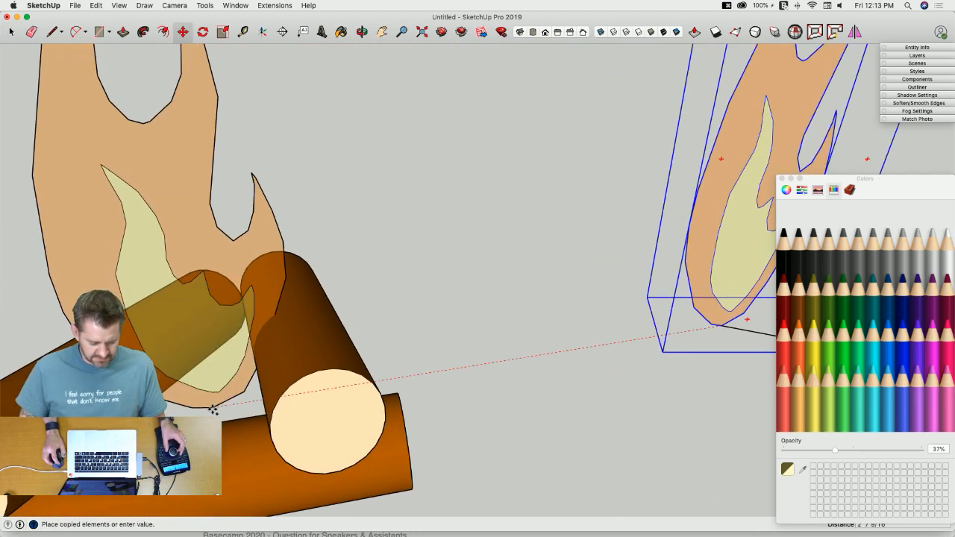
click(214, 412)
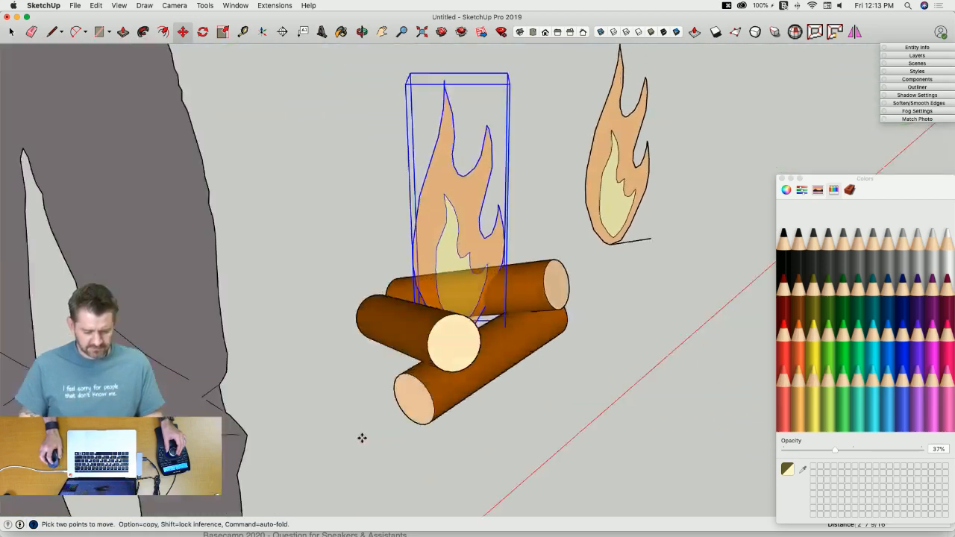
key(space)
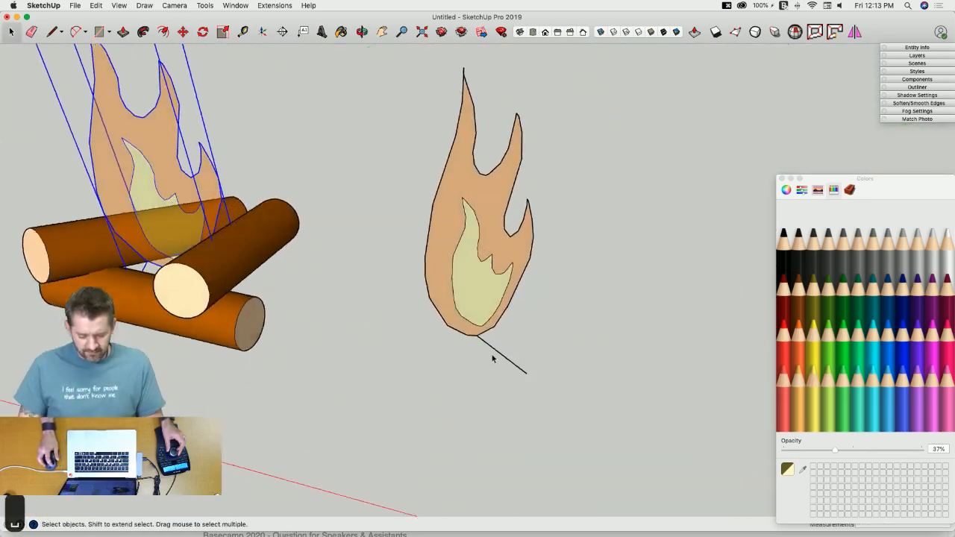
Step: Explode the original flame component beside the campfire into loose geometry
click(492, 352)
right_click(488, 344)
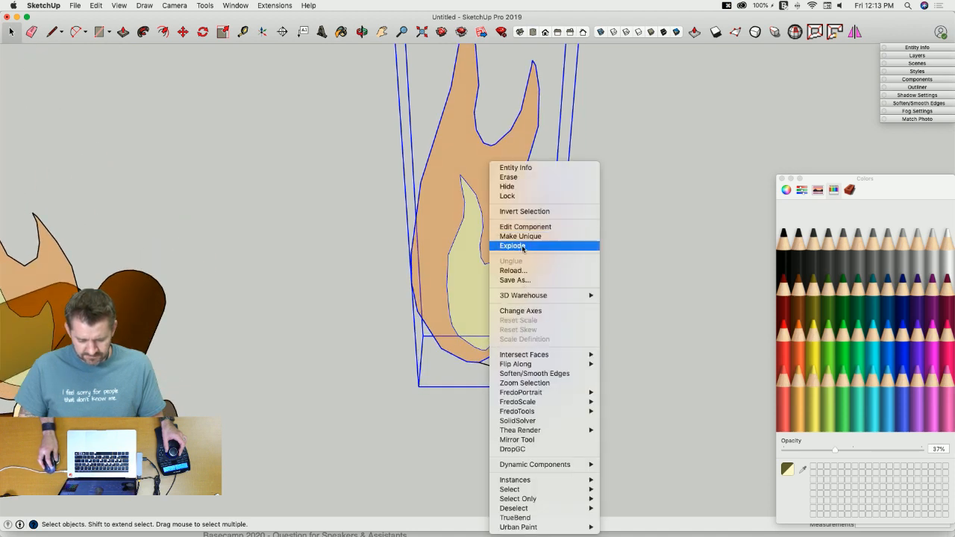
click(512, 245)
key(e)
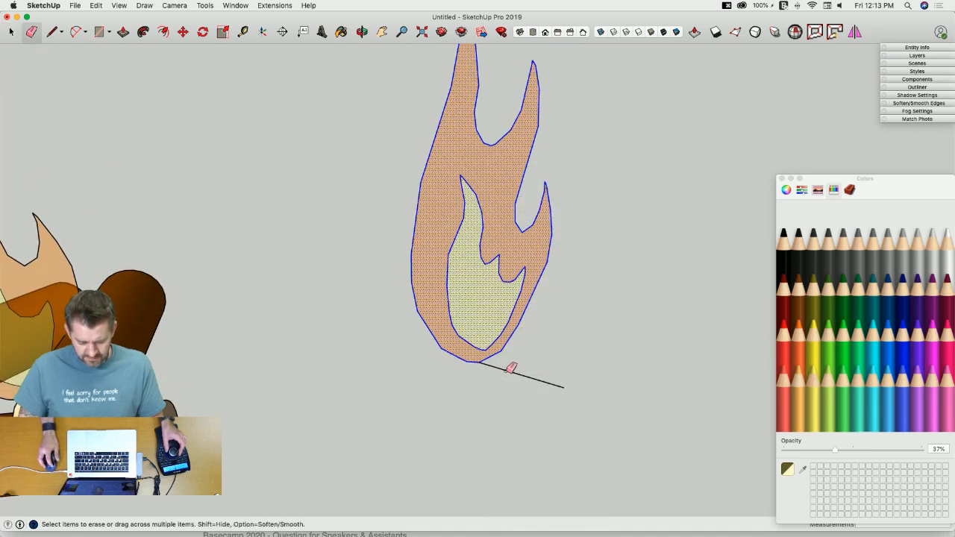
key(space)
Step: Rotate the guide line about 100.5 degrees around the flame's bottom point, so it points to the flame's other side
click(508, 373)
click(507, 372)
key(q)
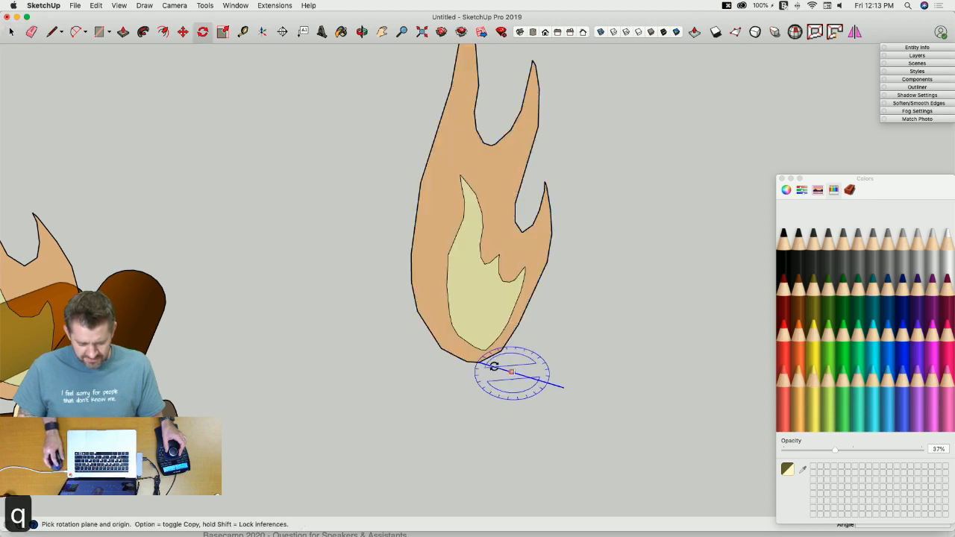
click(479, 364)
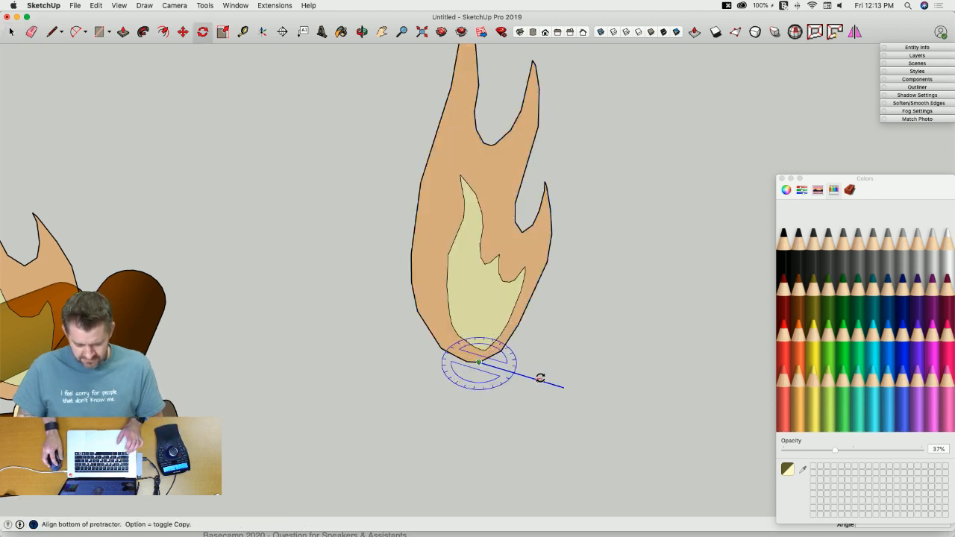
click(538, 381)
drag(858, 182, 860, 137)
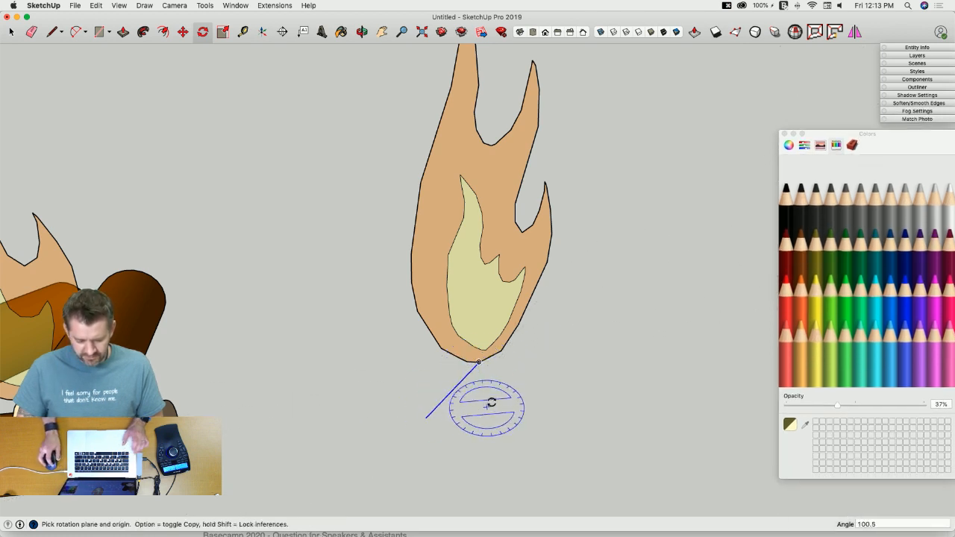
key(space)
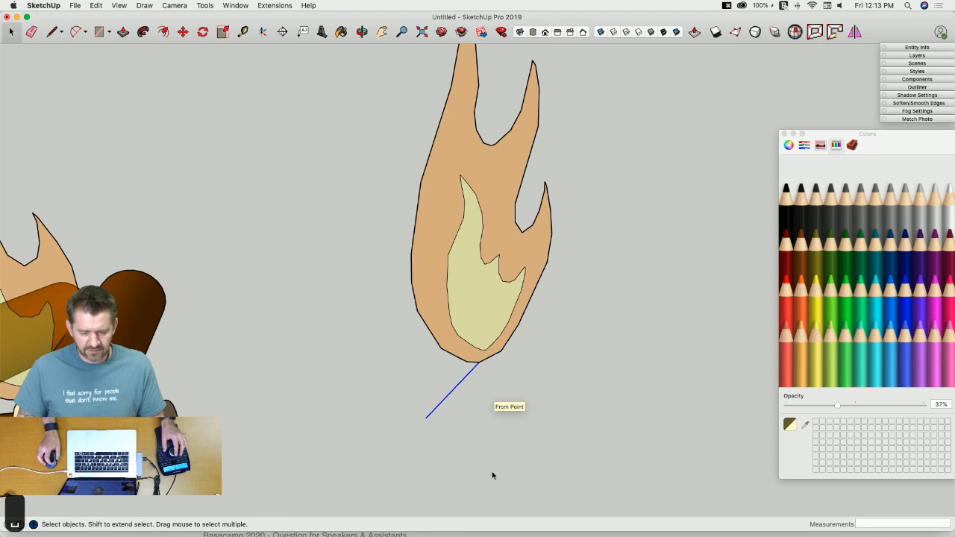
Step: Select the exploded flame without the guide line and scale its height to about 0.73
double_click(463, 335)
triple_click(470, 338)
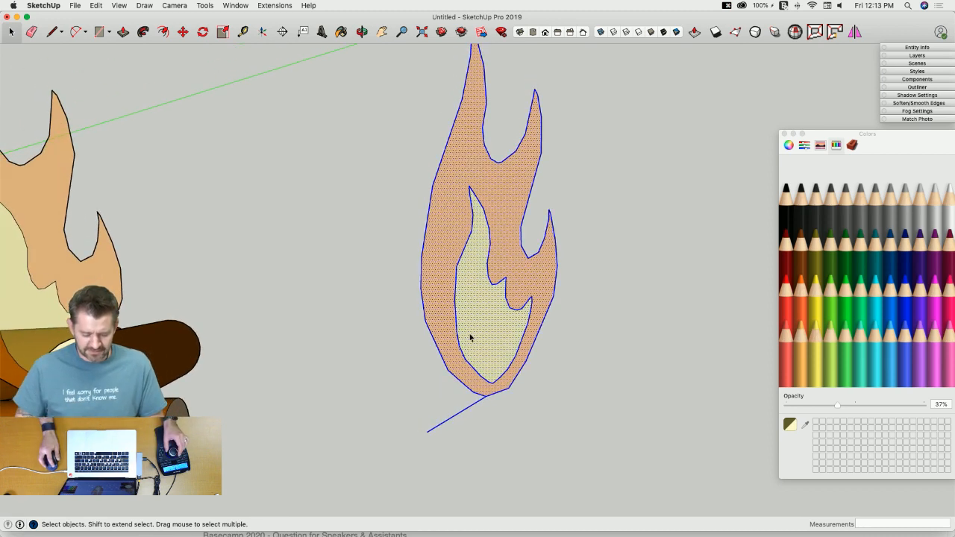
shift+click(461, 413)
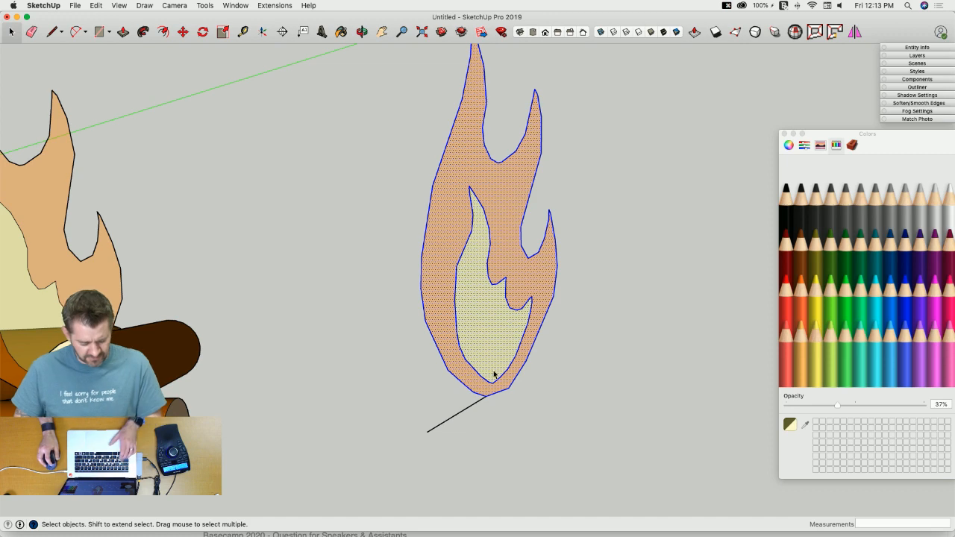
key(s)
scroll(452, 246, down, 2)
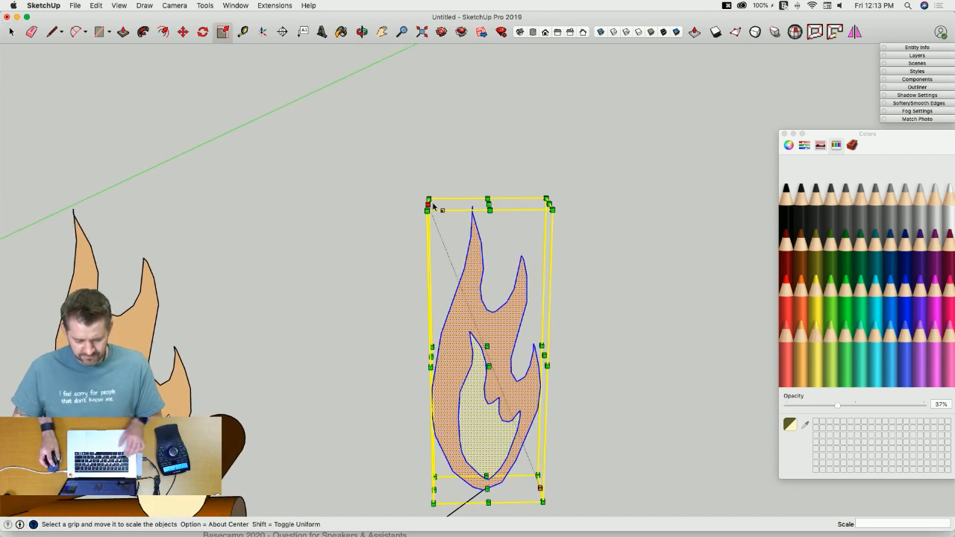
drag(488, 203, 488, 284)
key(alt)
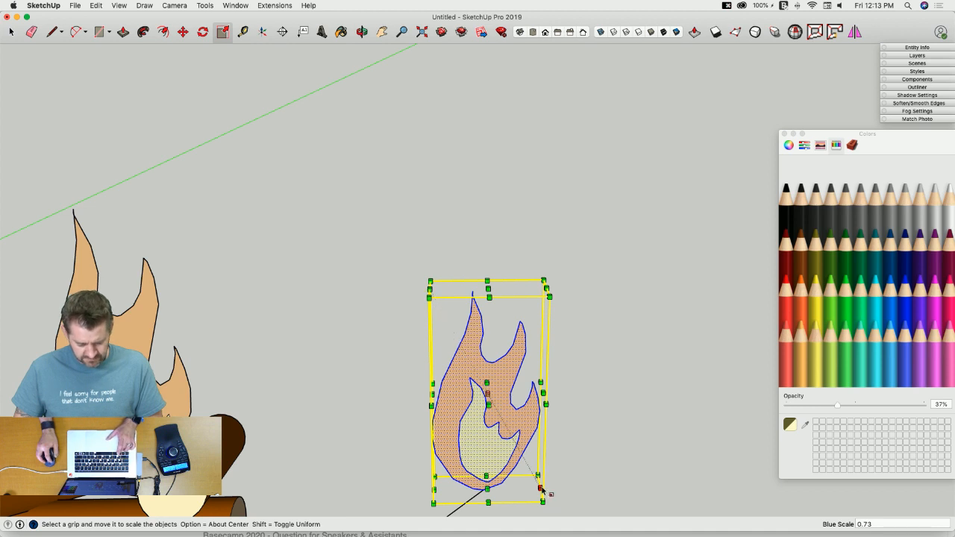
Step: Mirror the shortened flame sideways and narrow it slightly by scaling it across its own width
drag(542, 489, 545, 452)
key(Escape)
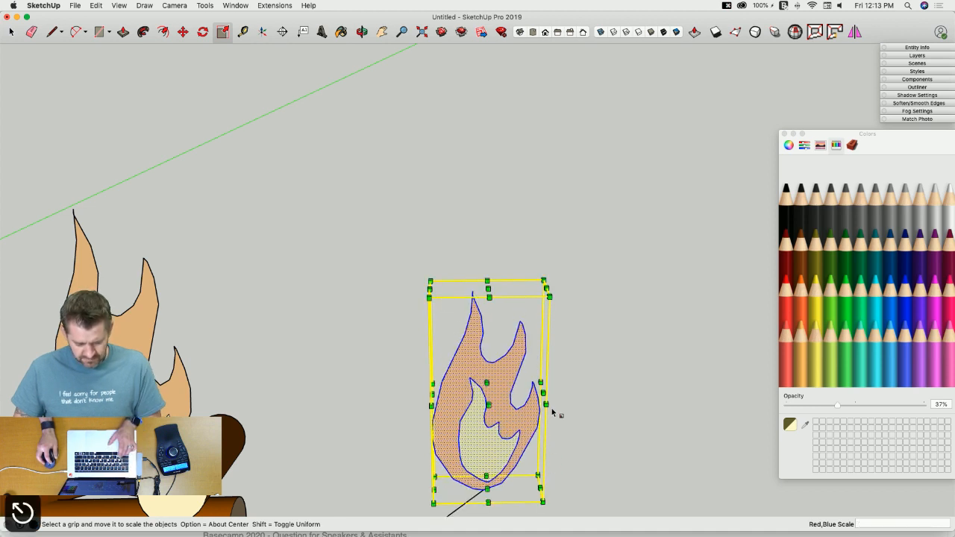
drag(543, 393, 444, 391)
key(space)
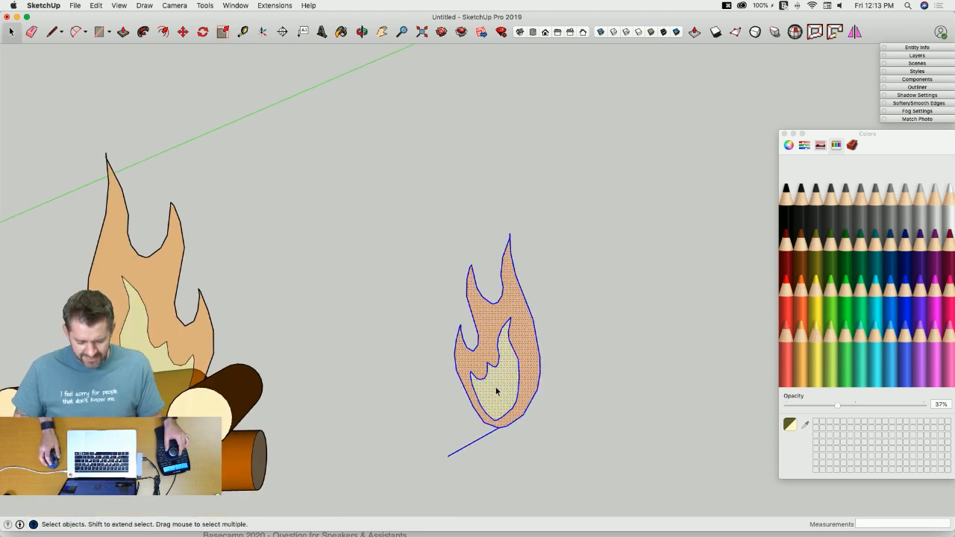
Step: Make the mirrored flame a camera-facing component with its origin at the bottom point and red axis along the guide line
right_click(506, 414)
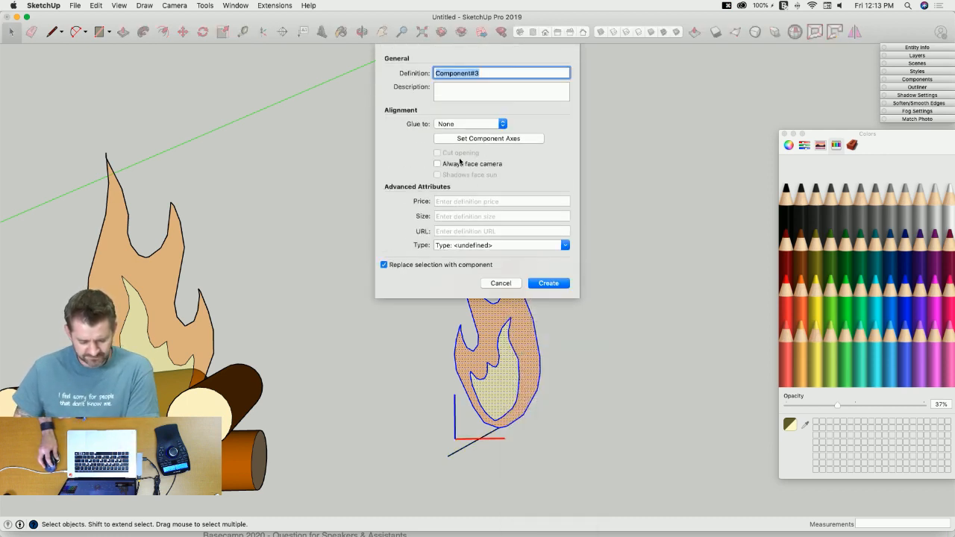
click(477, 139)
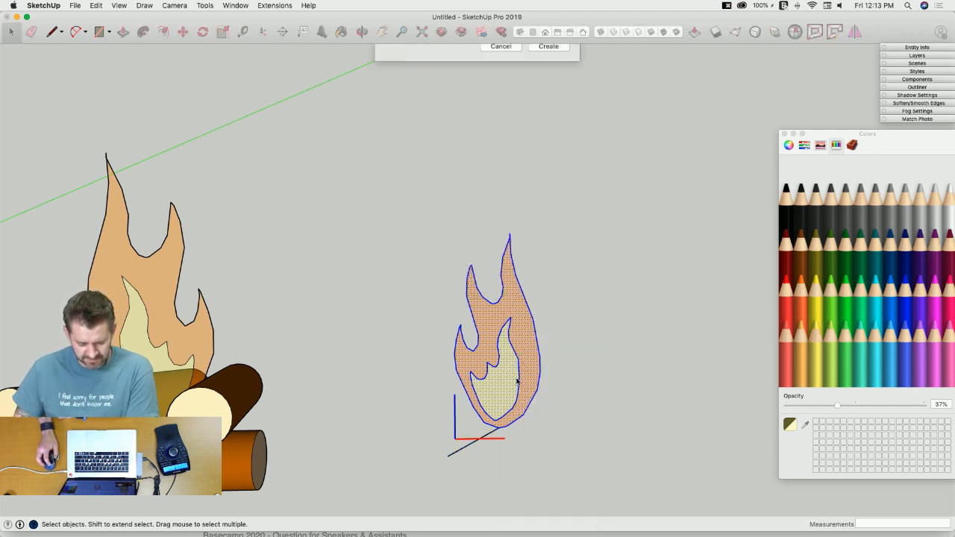
click(458, 451)
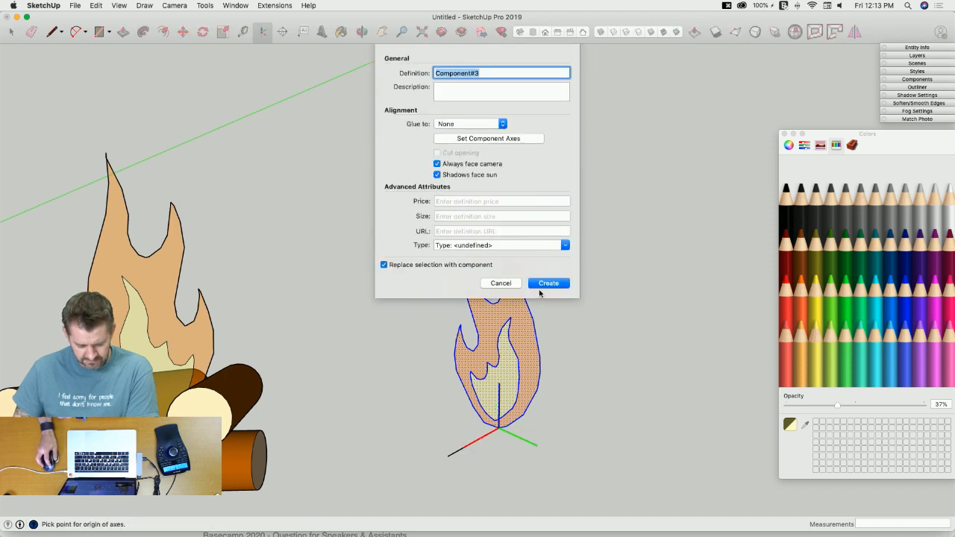
click(549, 283)
Step: Move the smaller flame component by its bottom point onto the bottom point of the large flame in the campfire
key(m)
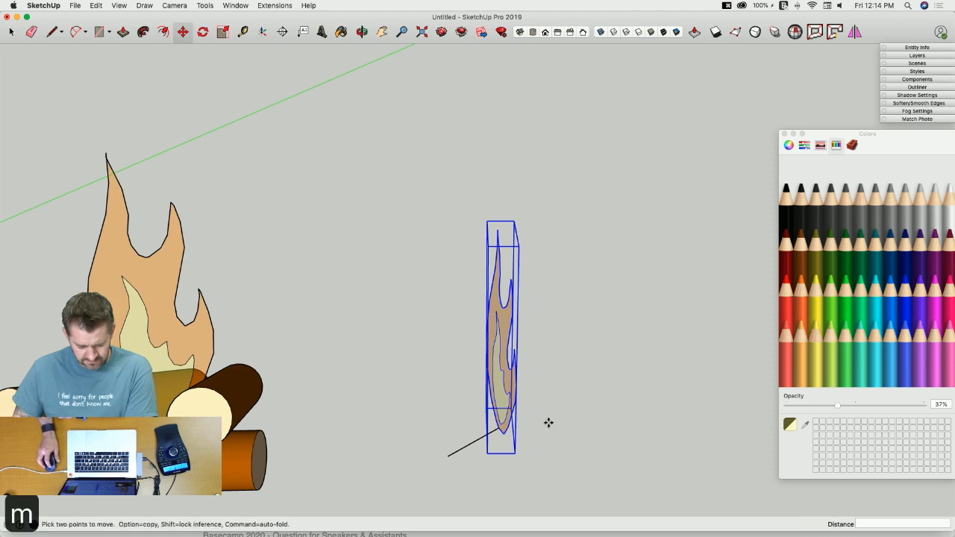
click(501, 430)
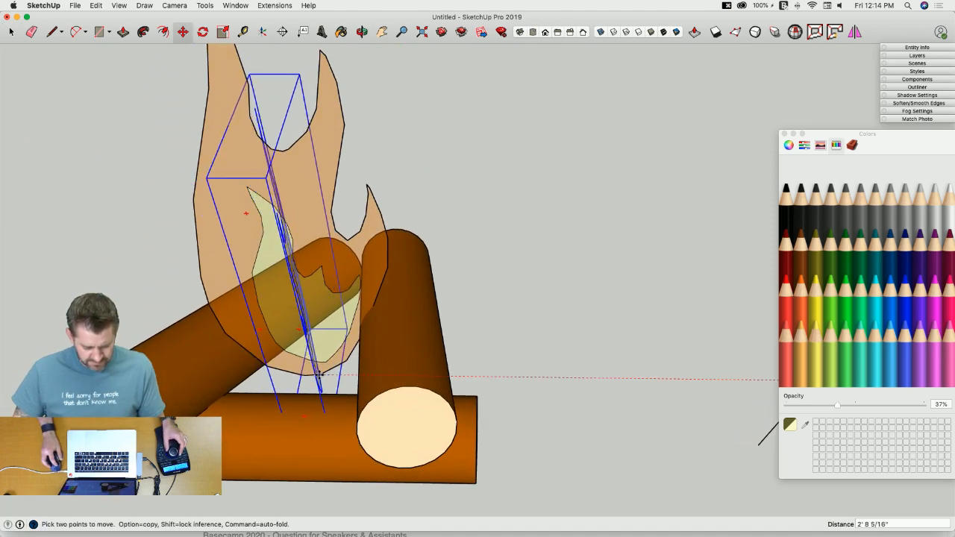
click(320, 375)
key(space)
click(538, 445)
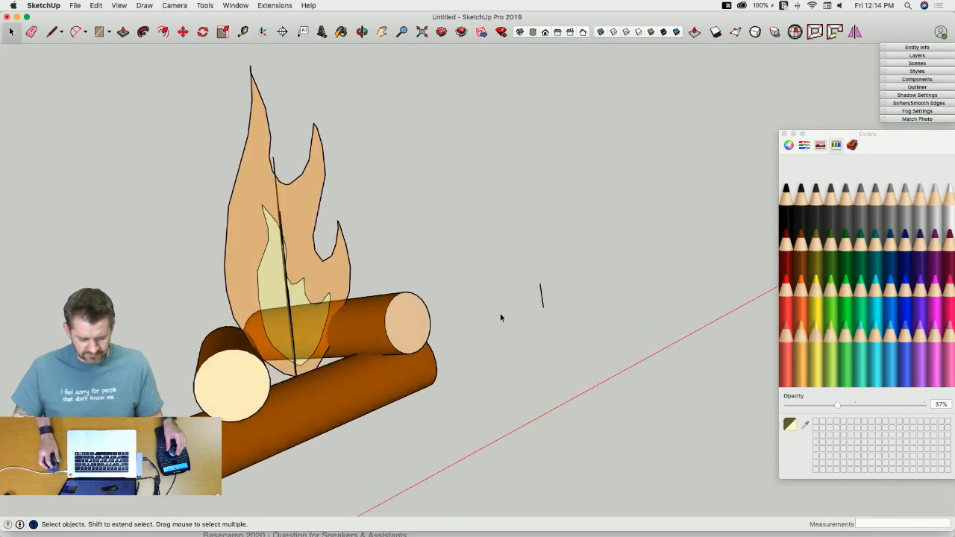
Step: Hide all the edges inside the large flame component, leaving its translucent faces, and close the component
double_click(347, 310)
triple_click(346, 309)
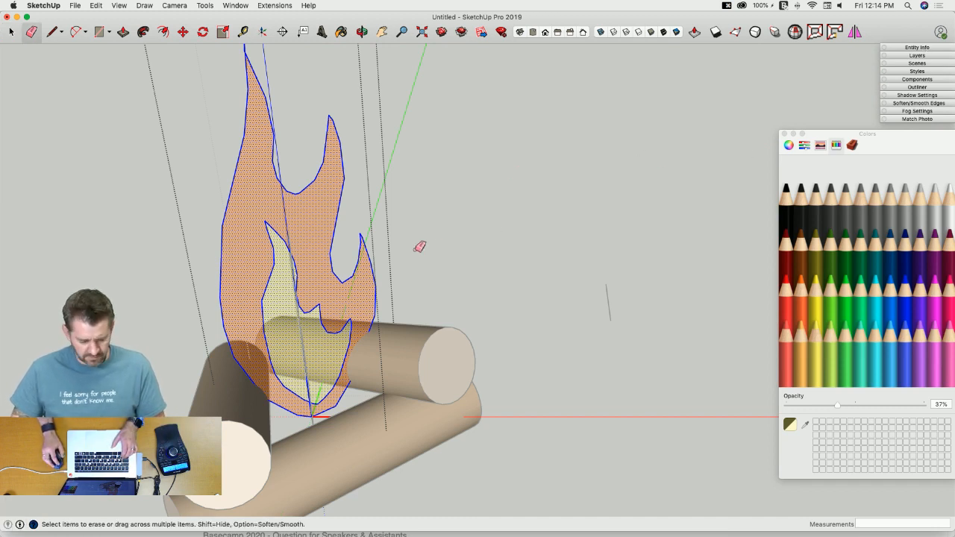
right_click(330, 301)
mouse_move(368, 510)
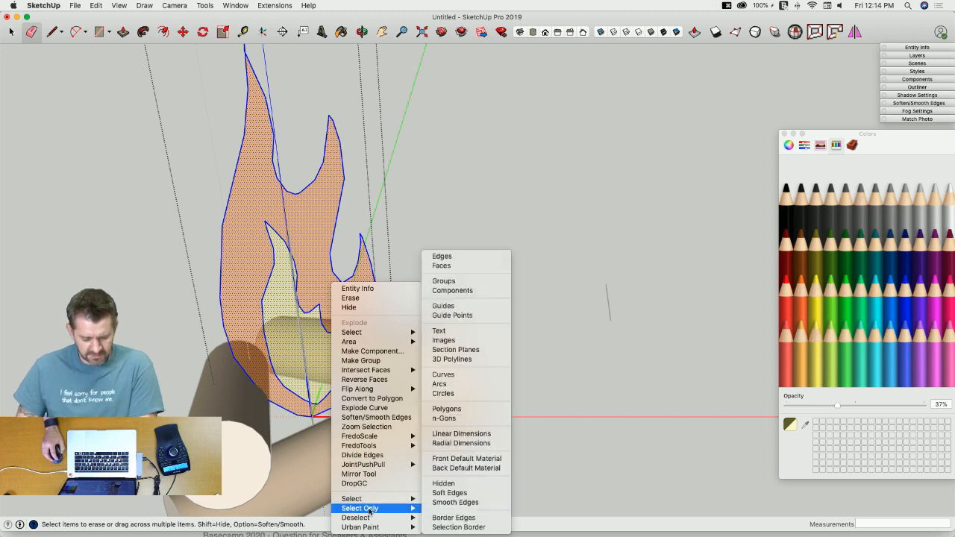
click(442, 256)
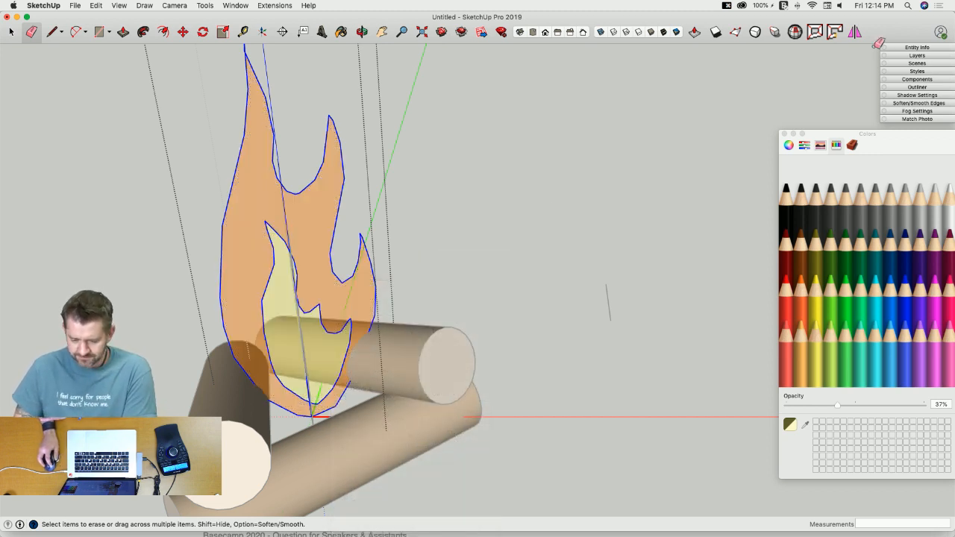
click(914, 48)
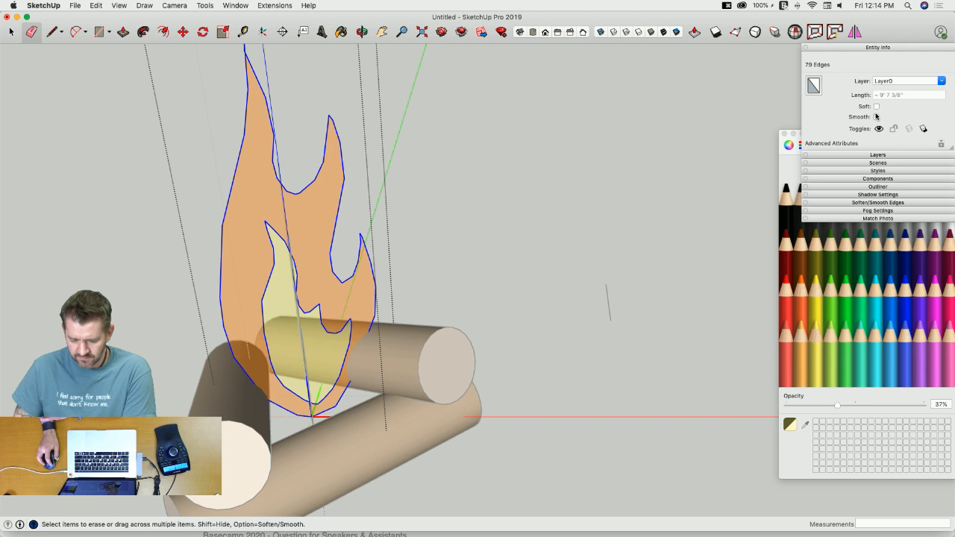
click(879, 129)
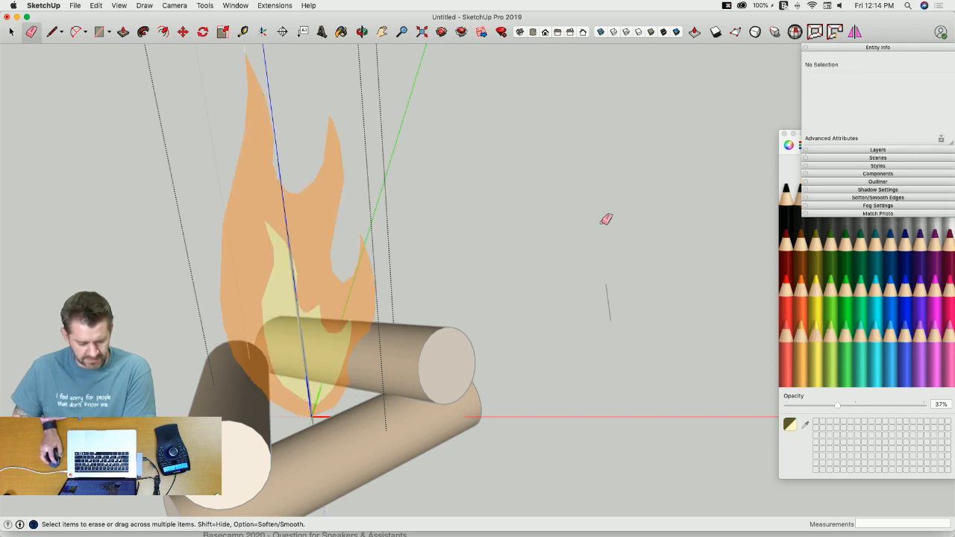
click(561, 252)
scroll(491, 270, up, 5)
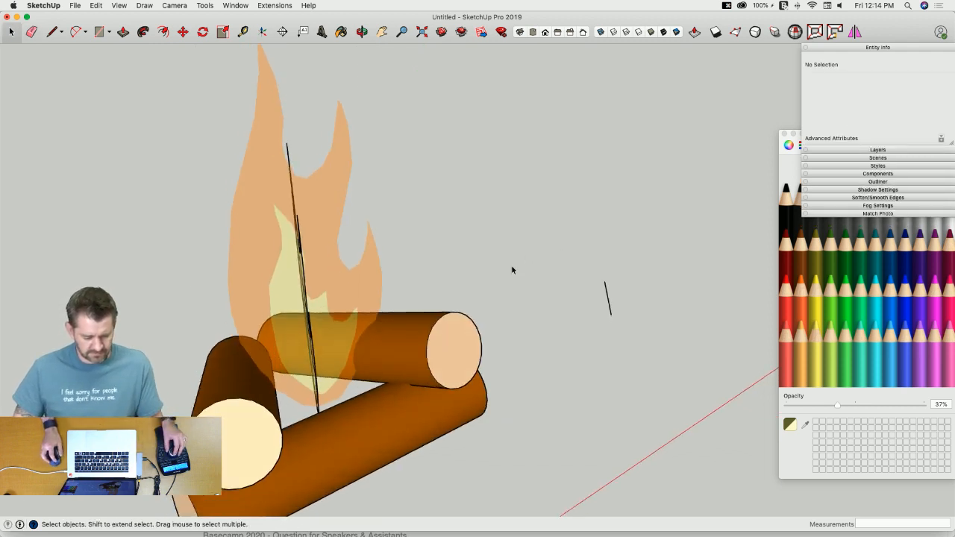
Step: Open the smaller flame component, hide all its edges, and close the component
scroll(525, 299, down, 5)
click(533, 301)
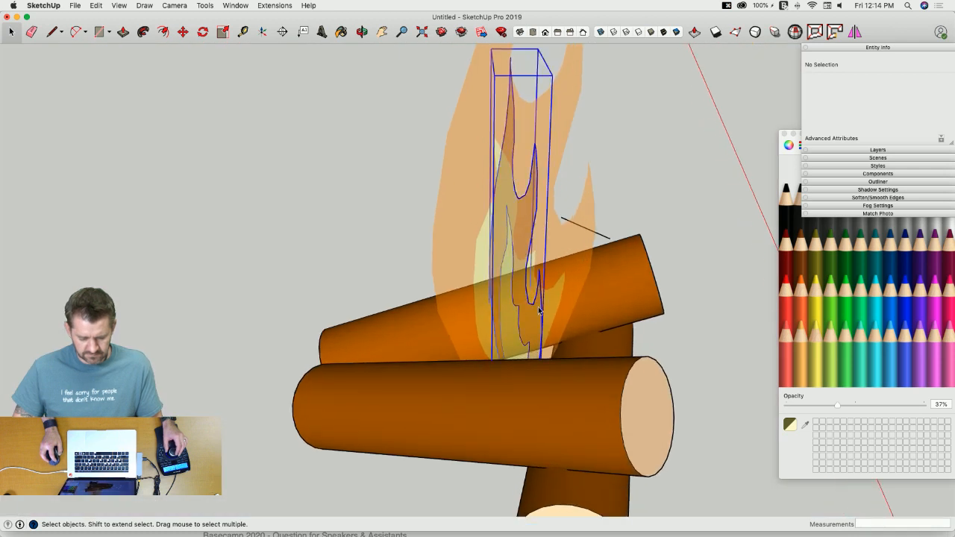
triple_click(539, 309)
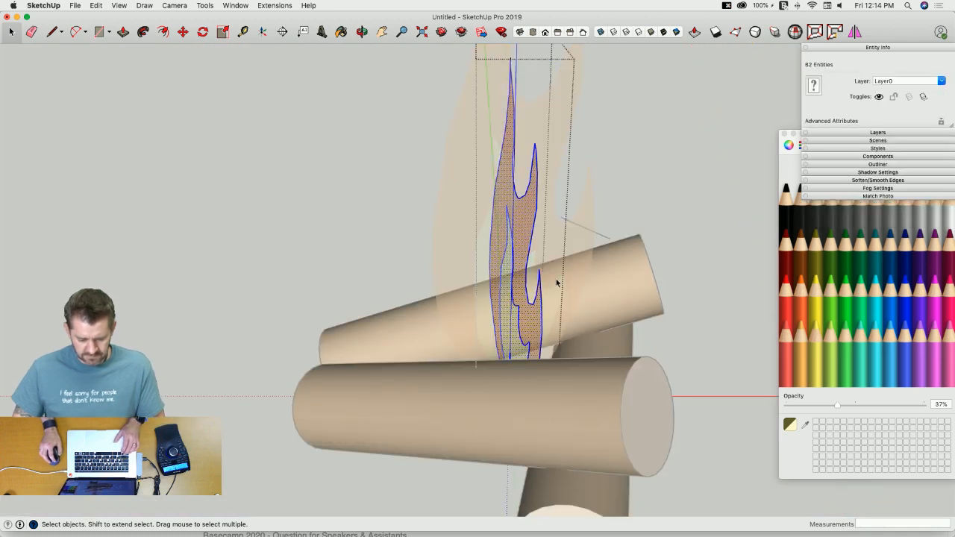
right_click(515, 284)
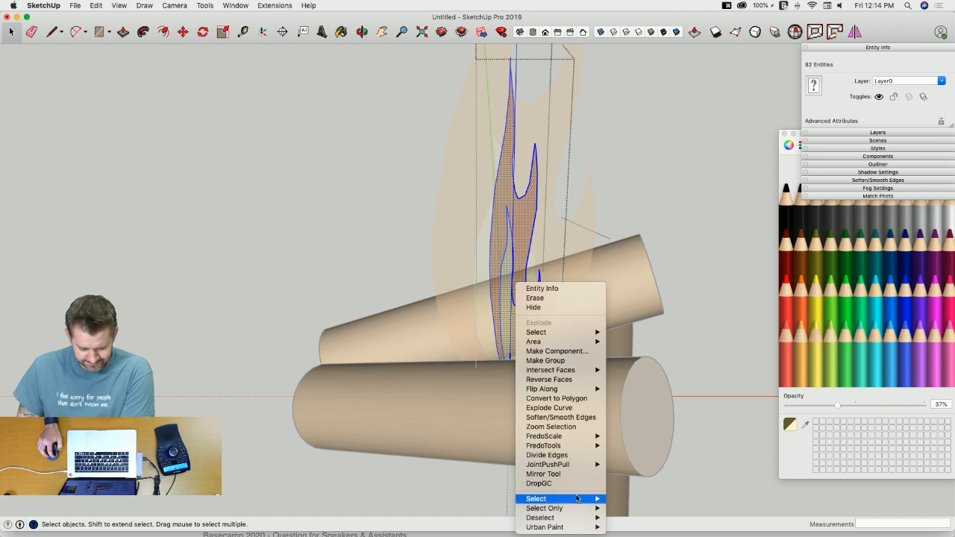
mouse_move(578, 513)
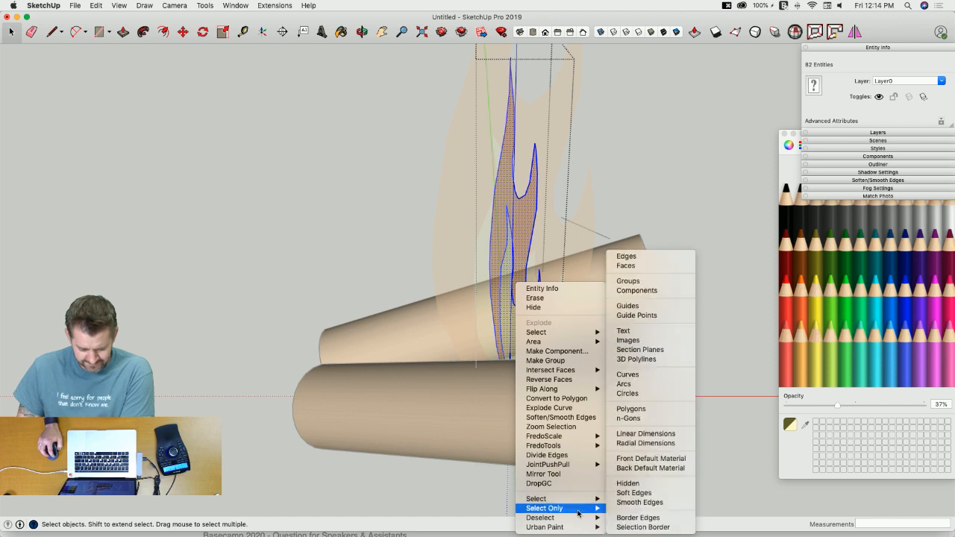
click(640, 257)
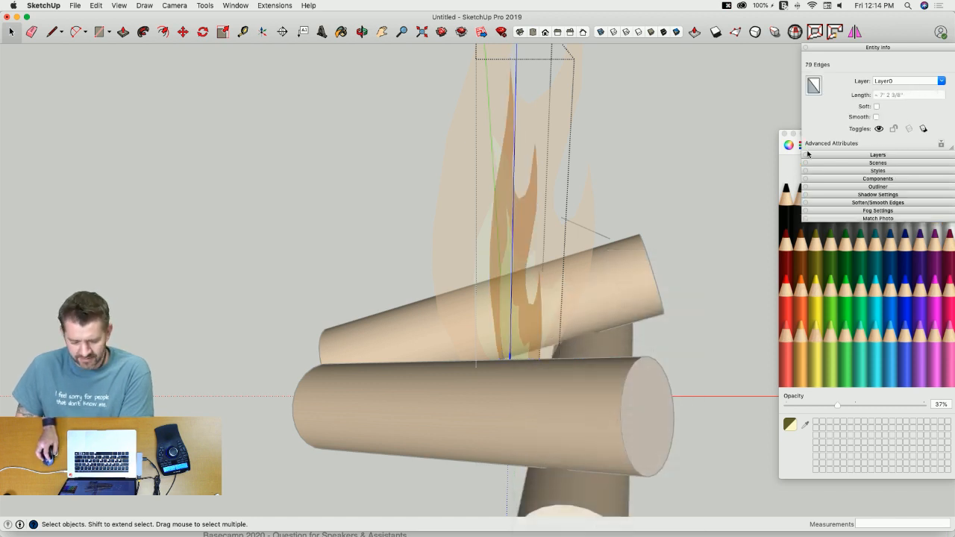
click(712, 168)
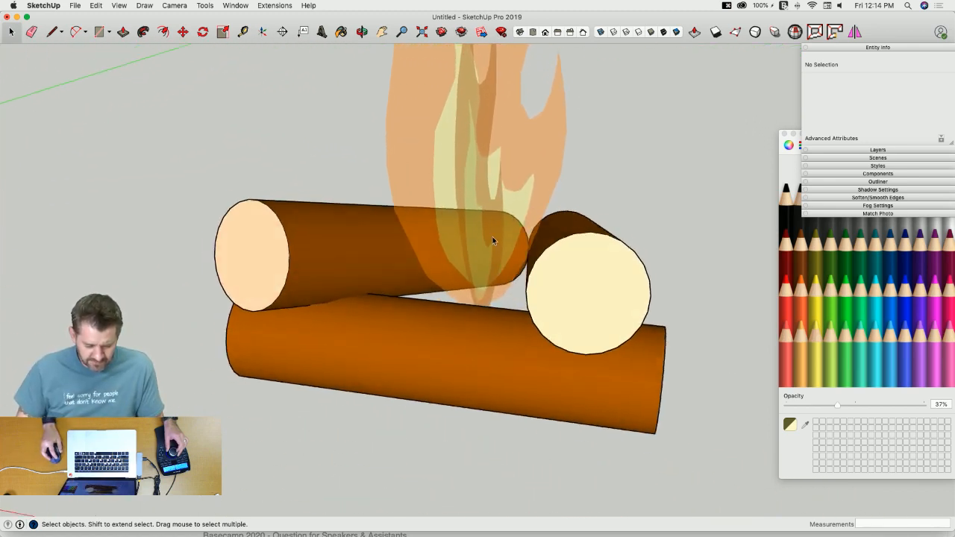
Step: Cut the smaller flame and paste it in place inside the large flame component
click(506, 255)
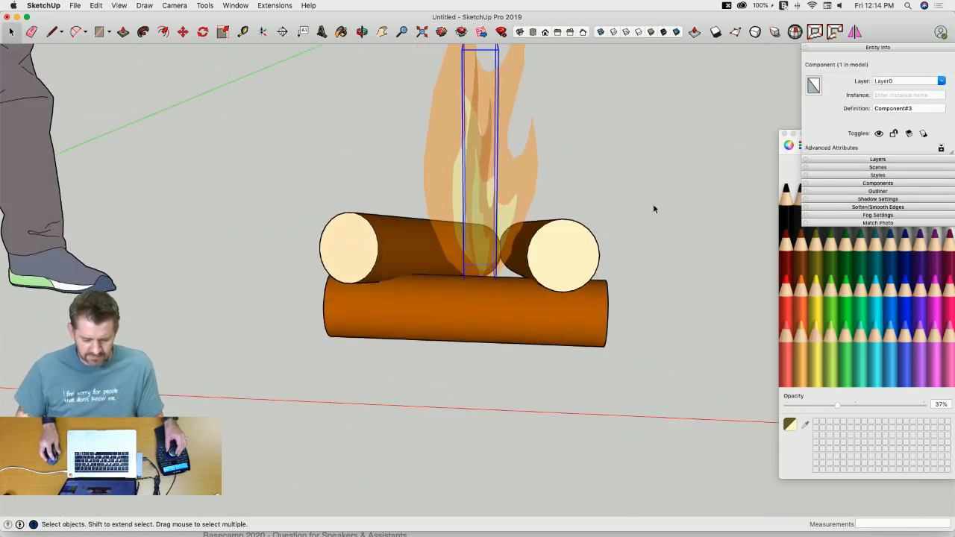
click(654, 205)
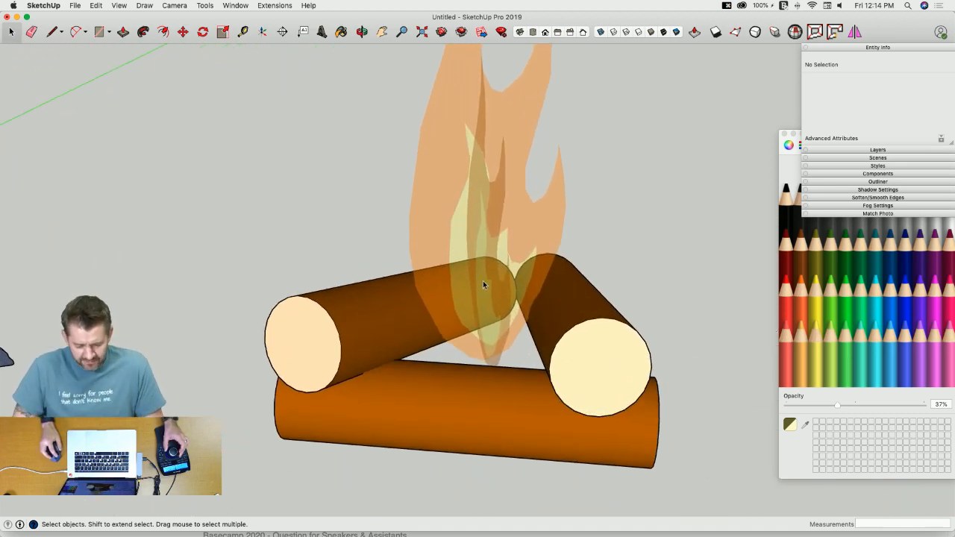
click(483, 282)
click(496, 361)
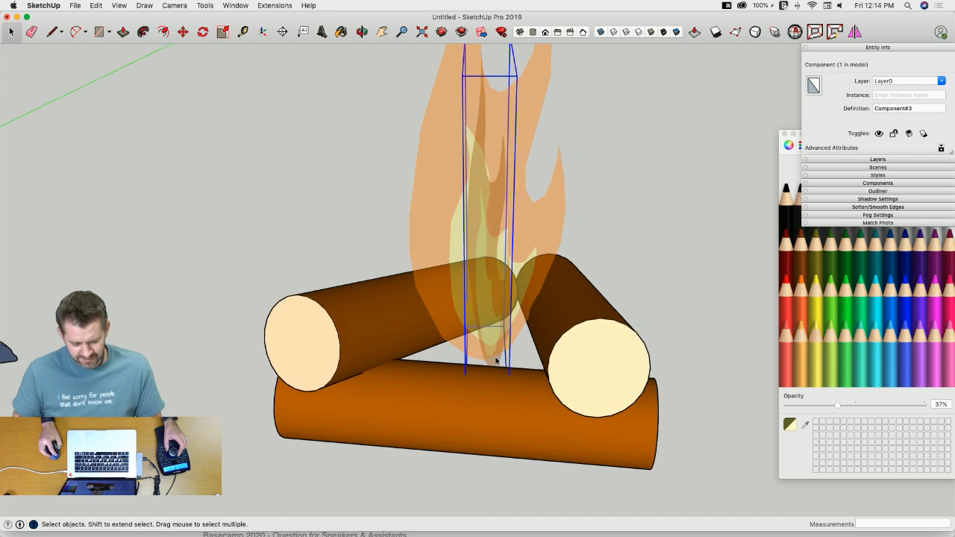
key(super+x)
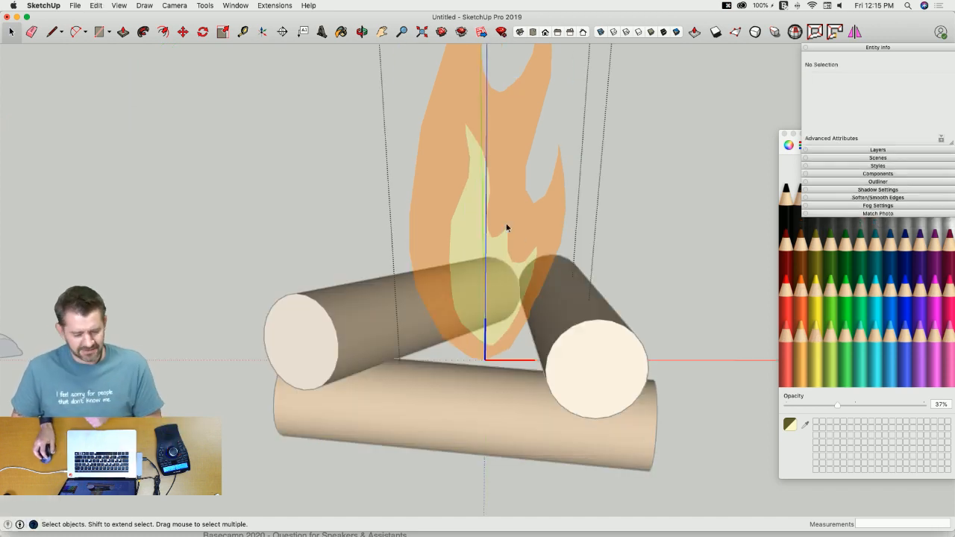
click(97, 6)
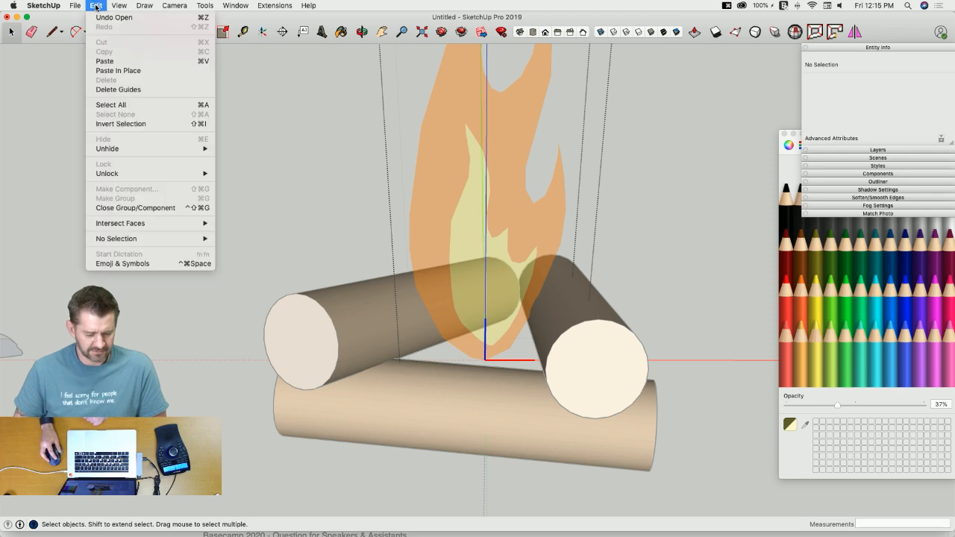
click(116, 72)
click(240, 191)
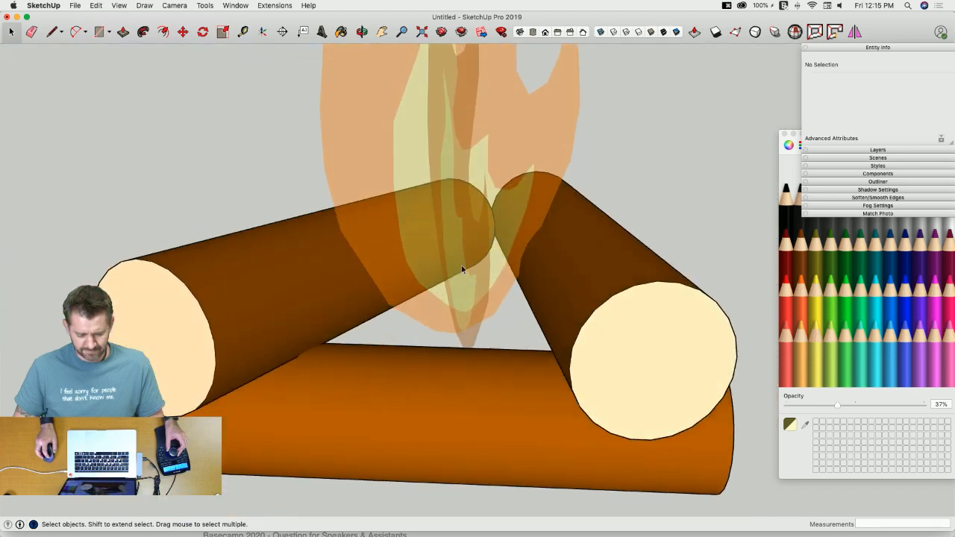
Step: Open the smaller flame nested inside the large flame component for editing and close it again
click(473, 332)
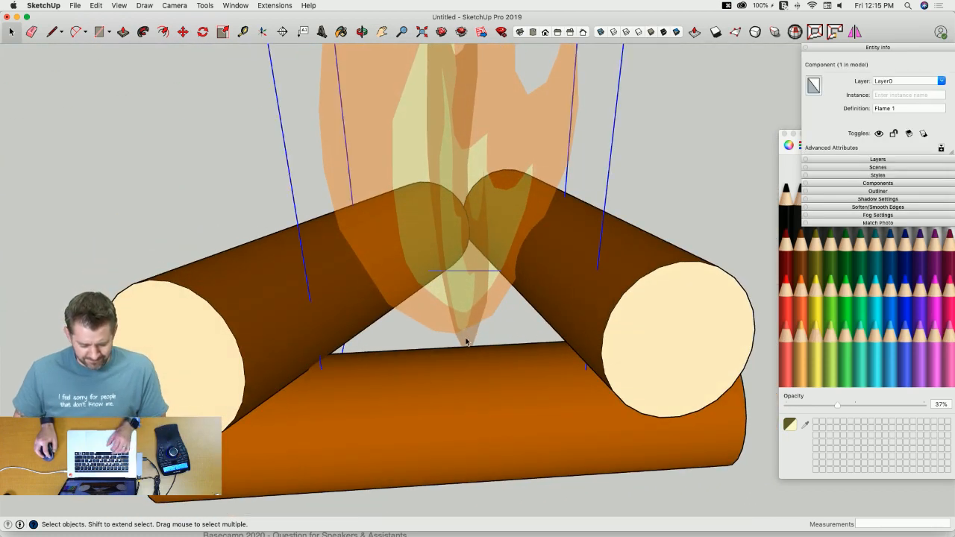
double_click(462, 270)
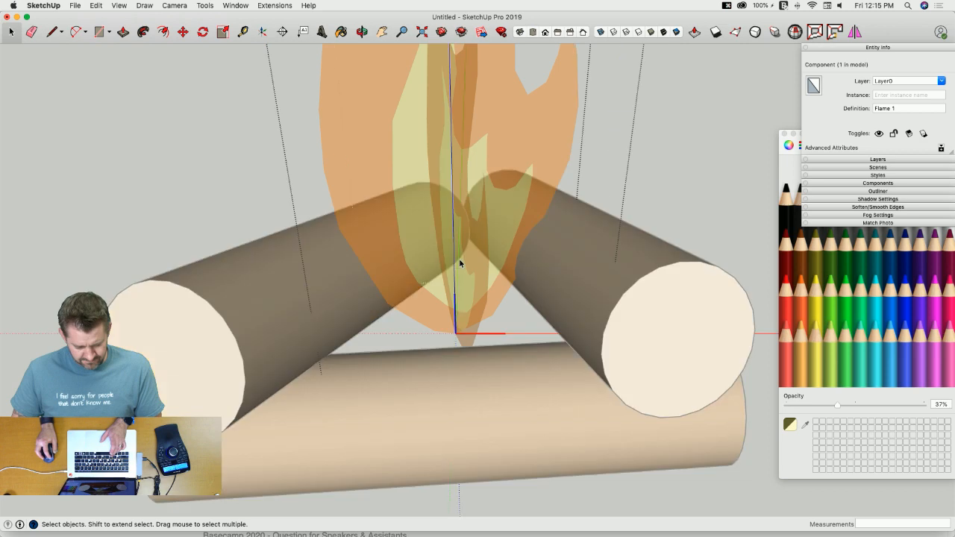
click(467, 280)
middle_drag(463, 249, 453, 323)
right_click(452, 323)
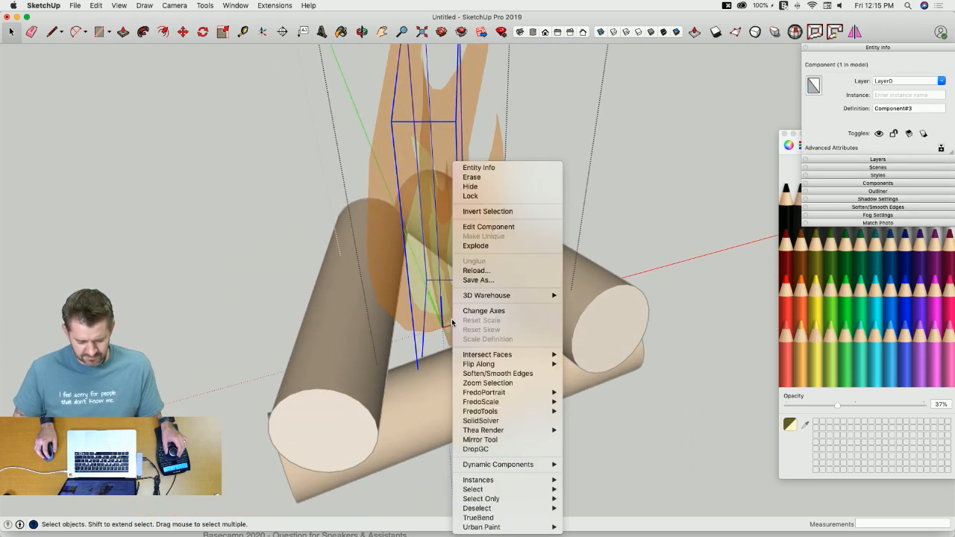
click(477, 229)
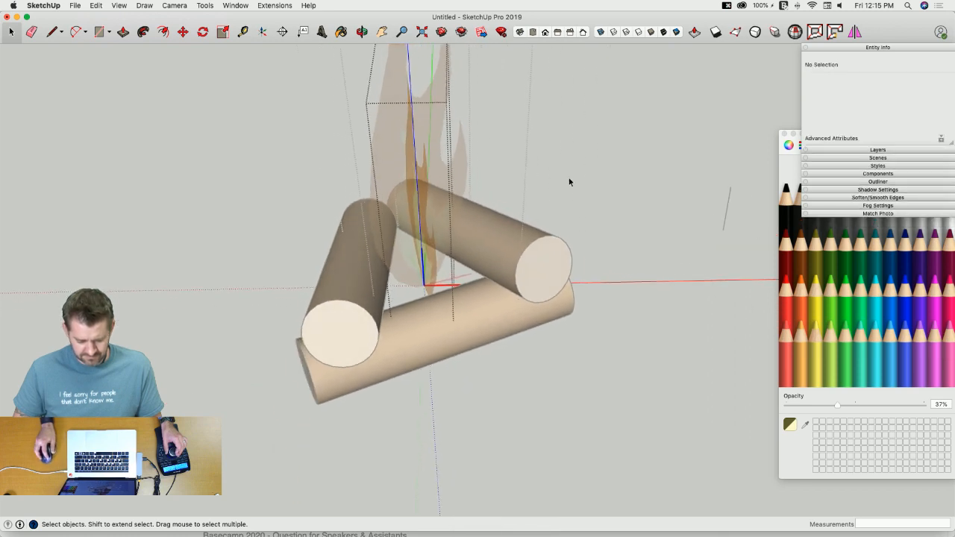
click(578, 170)
Step: Try to place new axes within the nested smaller flame and the large flame component
click(435, 286)
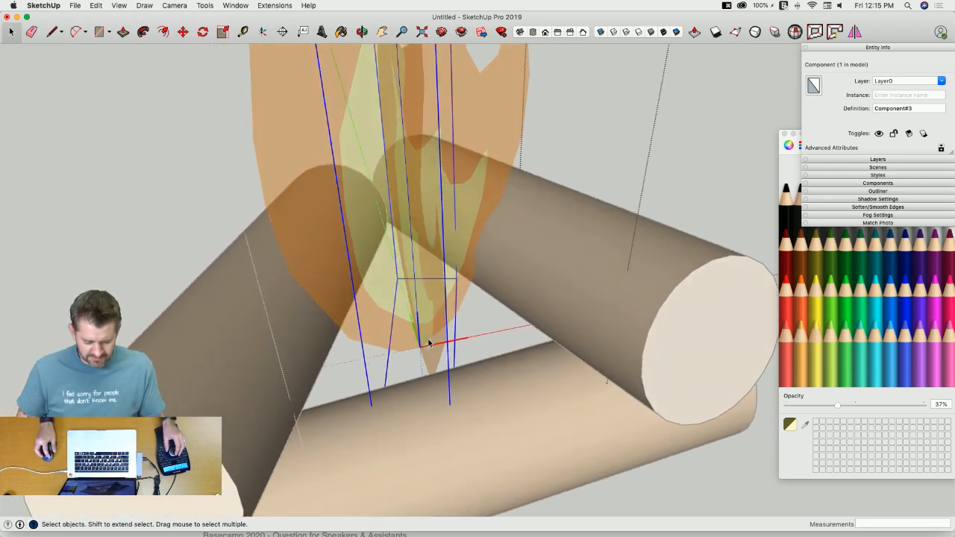
double_click(429, 343)
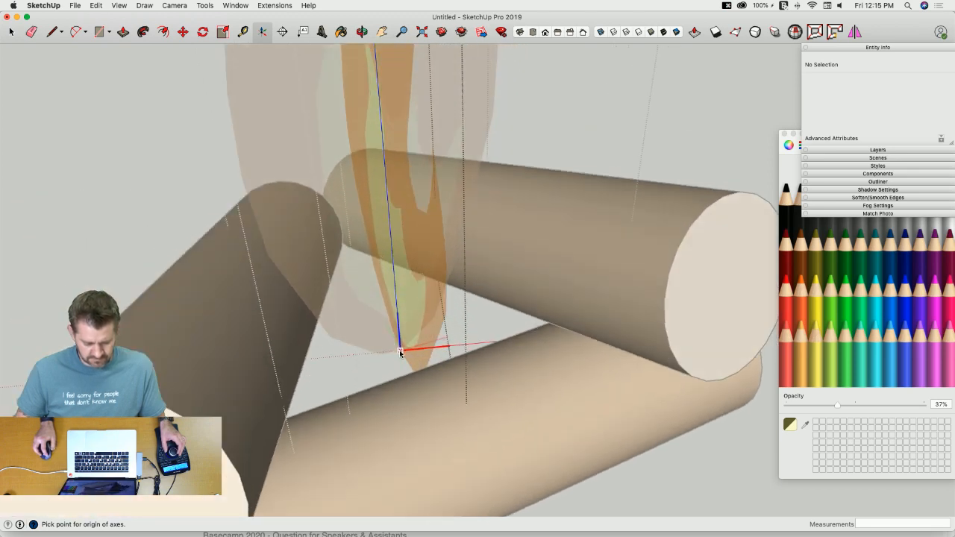
click(358, 356)
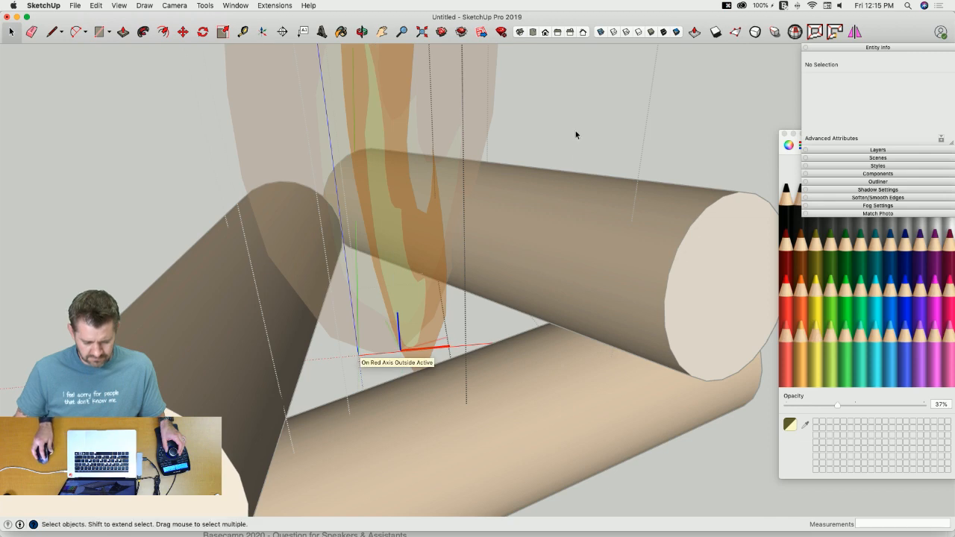
click(551, 197)
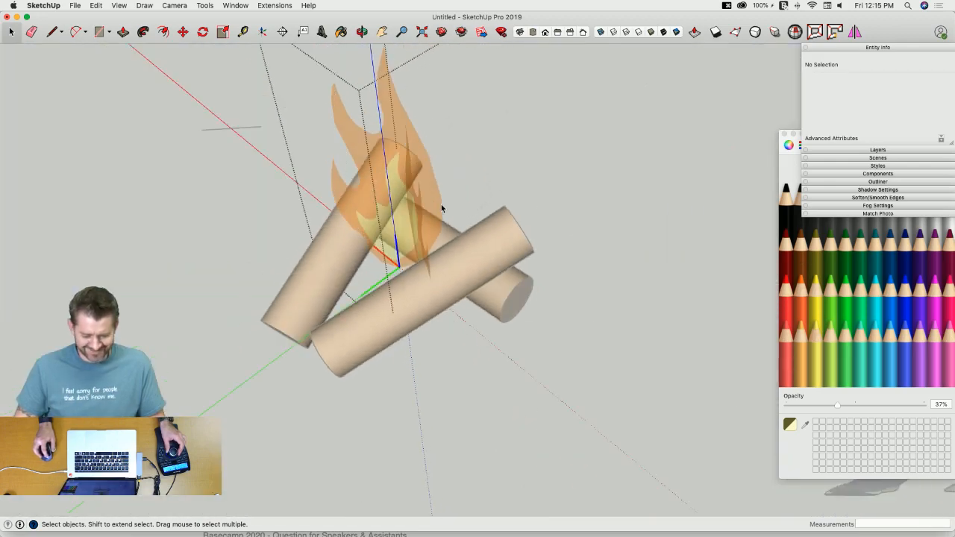
click(413, 218)
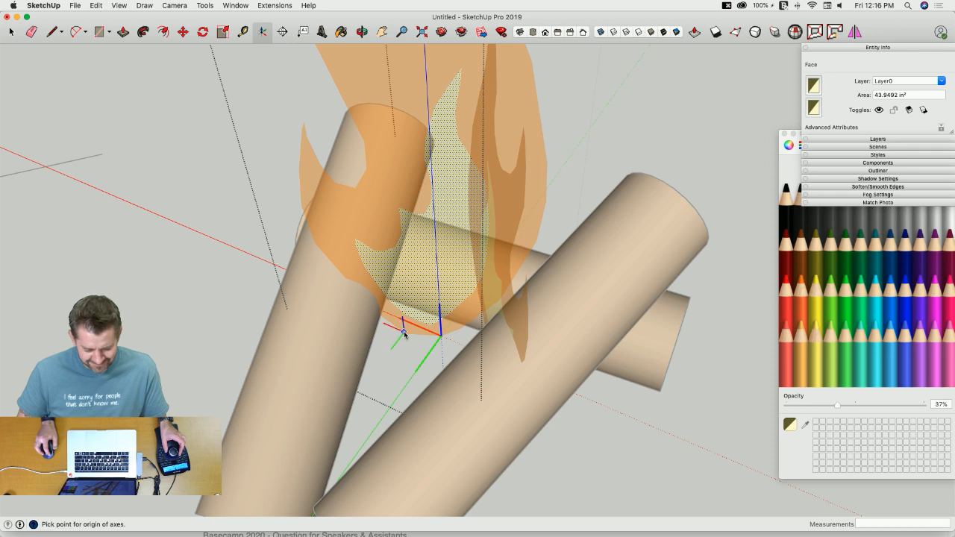
key(space)
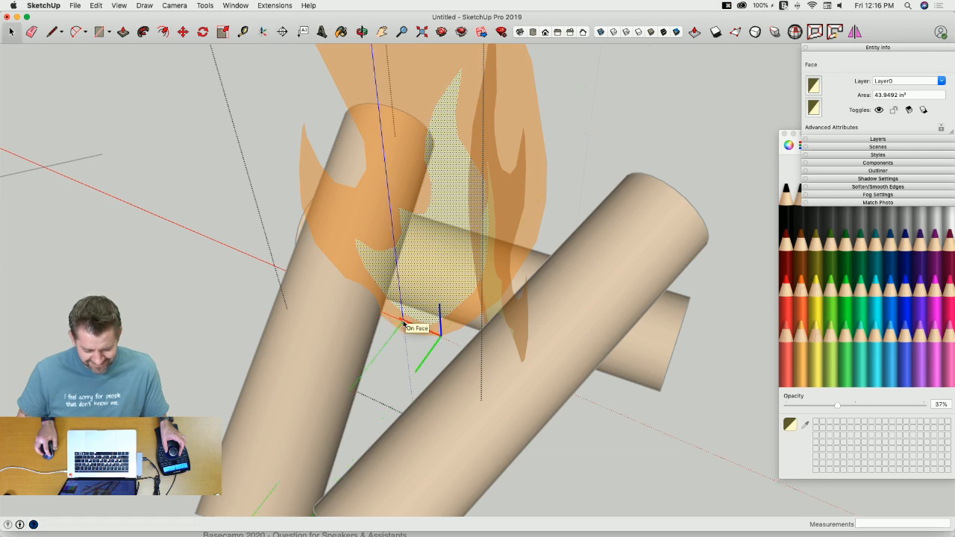
click(551, 195)
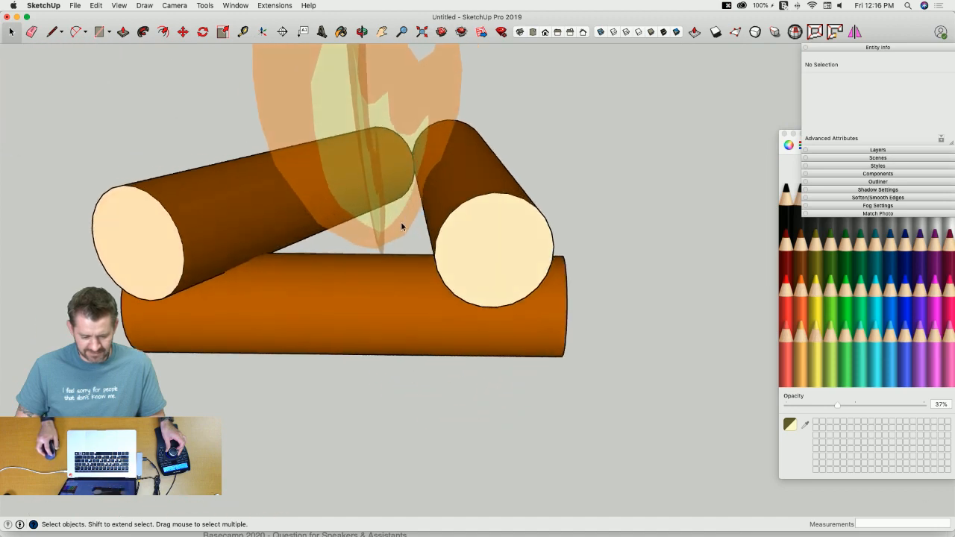
Step: Cut the smaller flame out of the large flame component and paste it in place outside any component
double_click(388, 242)
click(386, 242)
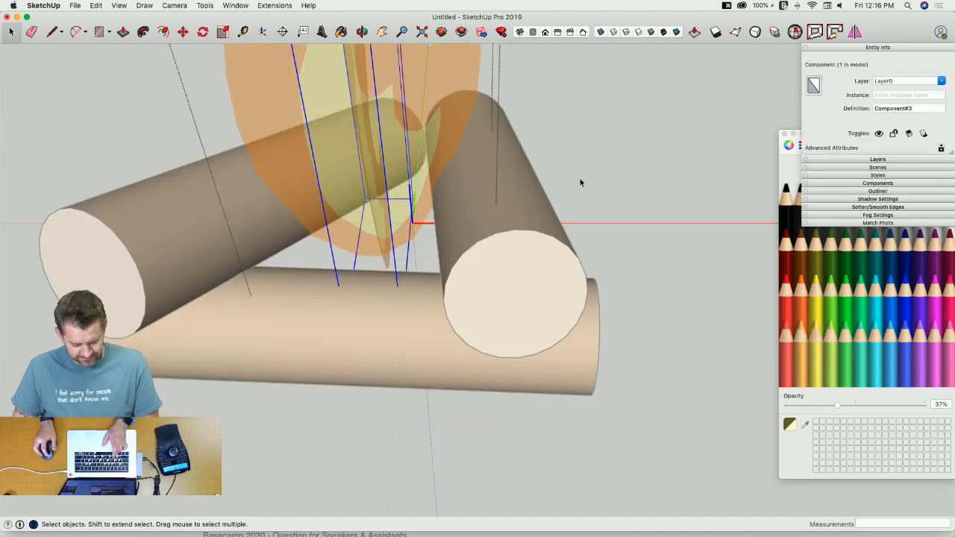
key(super+x)
click(646, 117)
click(120, 6)
mouse_move(96, 5)
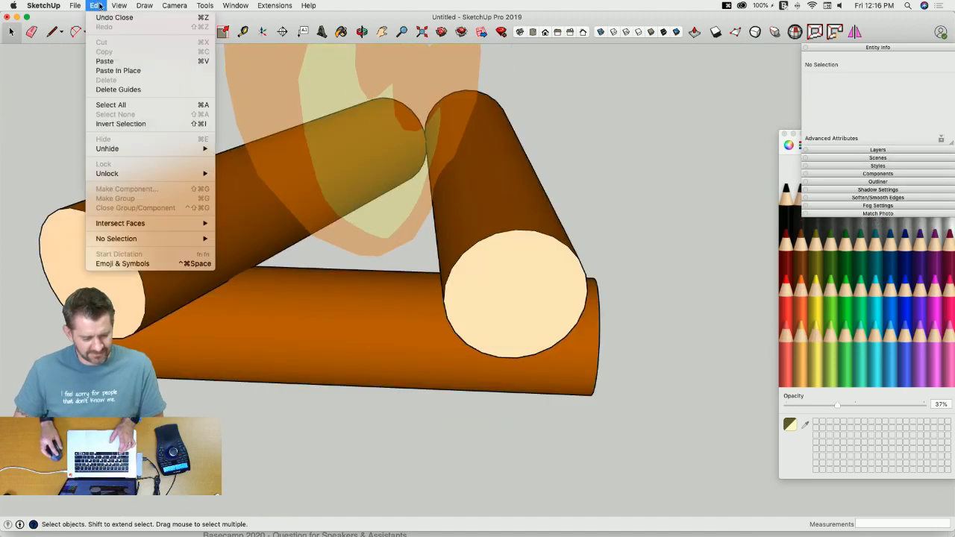
click(120, 71)
click(575, 159)
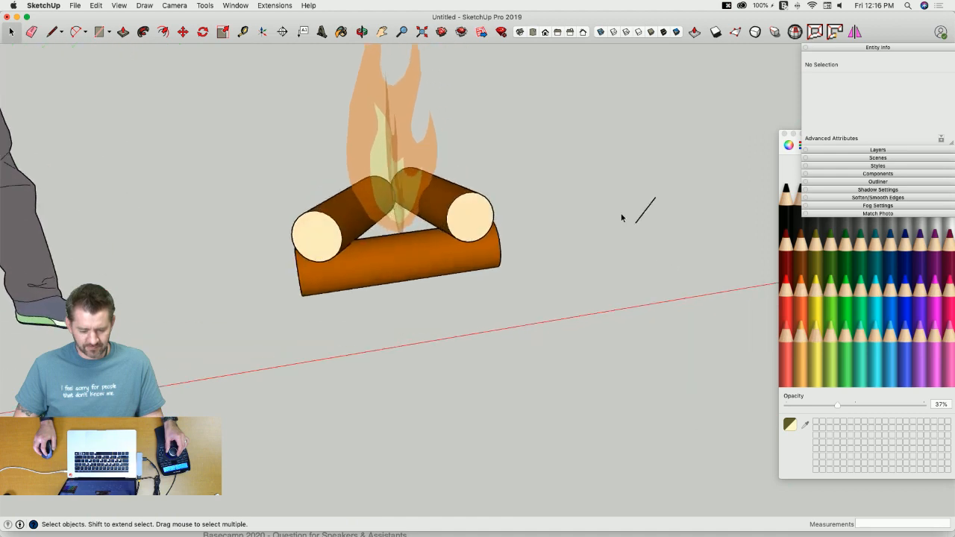
Step: Erase the 2D scale figure from the model
key(e)
click(367, 115)
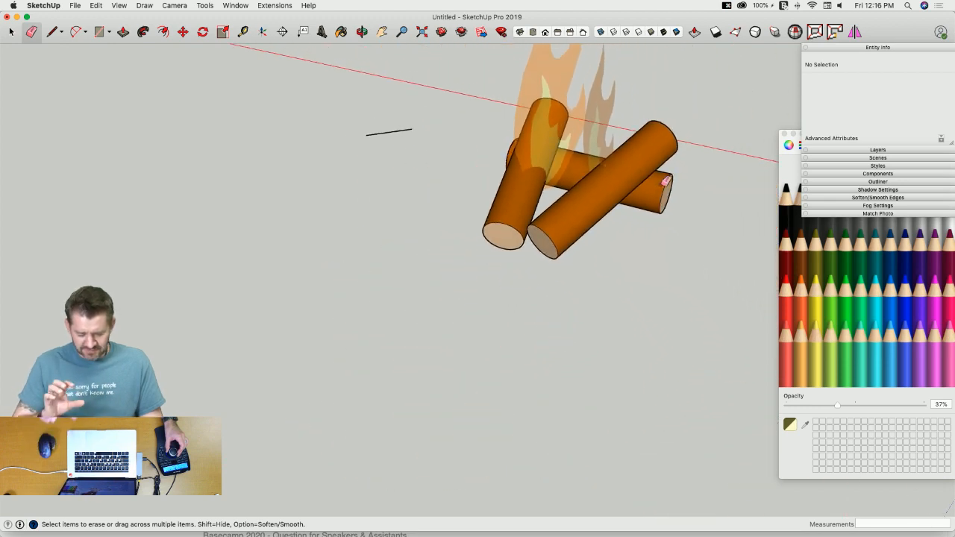
key(space)
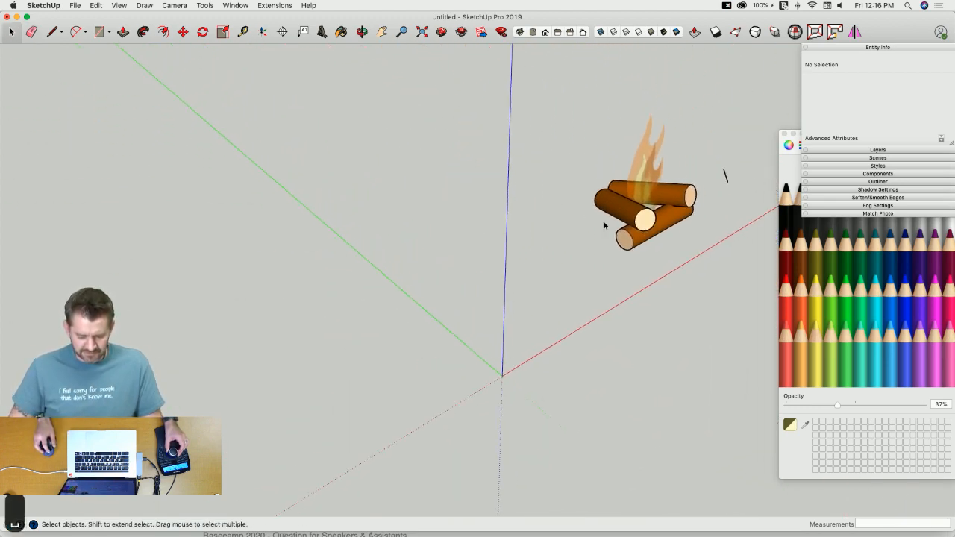
Step: Draw a square of about 10 1/2" at the model origin and push-pull it up about 1' 4" into a box
key(r)
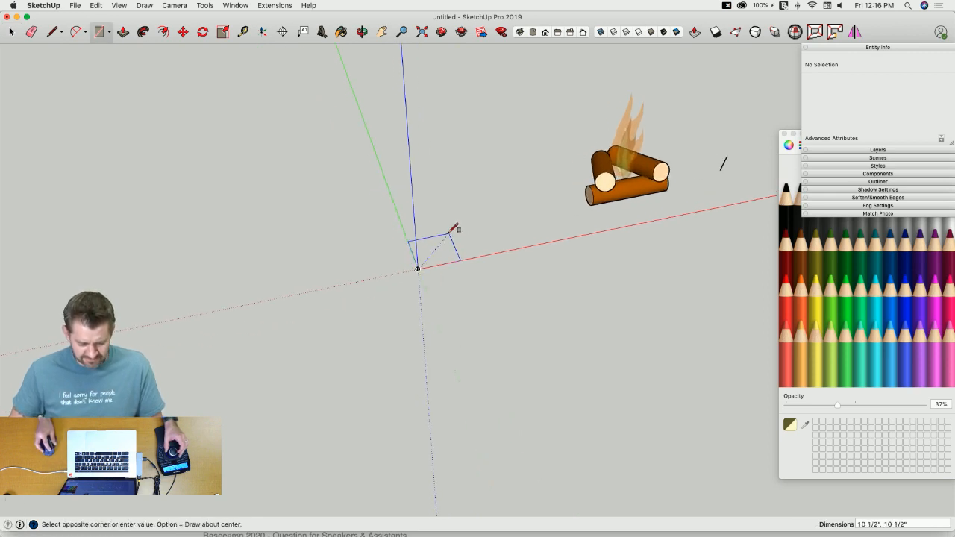
key(p)
click(437, 252)
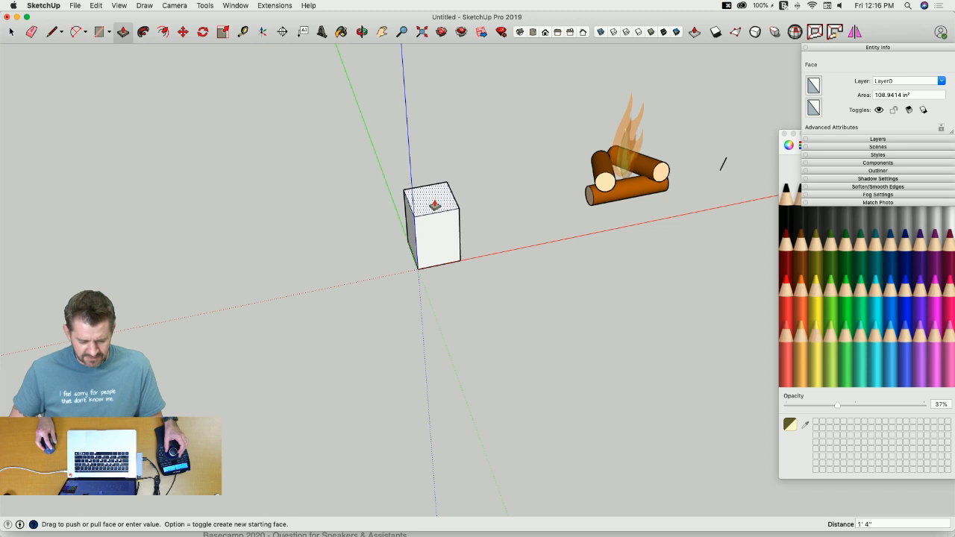
click(435, 204)
key(space)
Step: Turn the whole box into a component that always faces the camera, with its axes at the corner on the model origin
triple_click(443, 196)
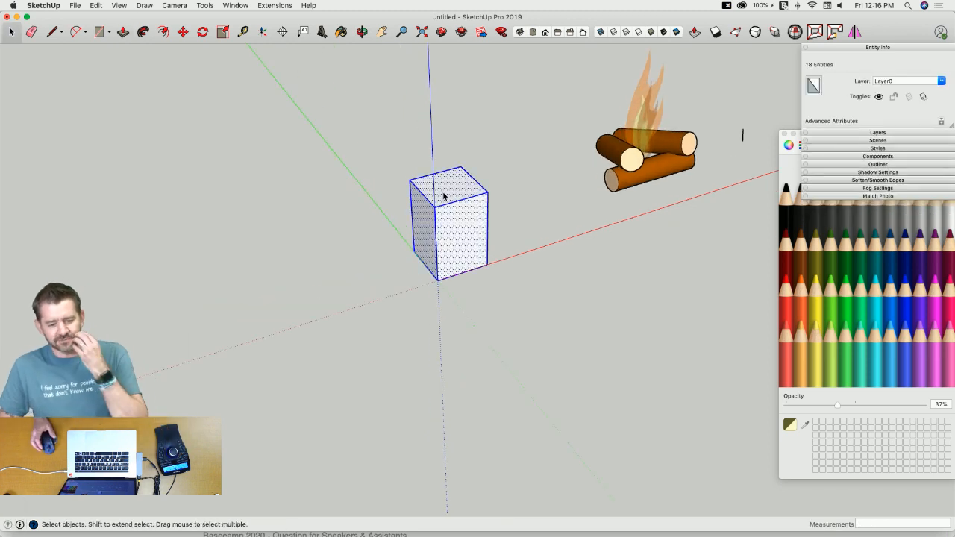
right_click(442, 195)
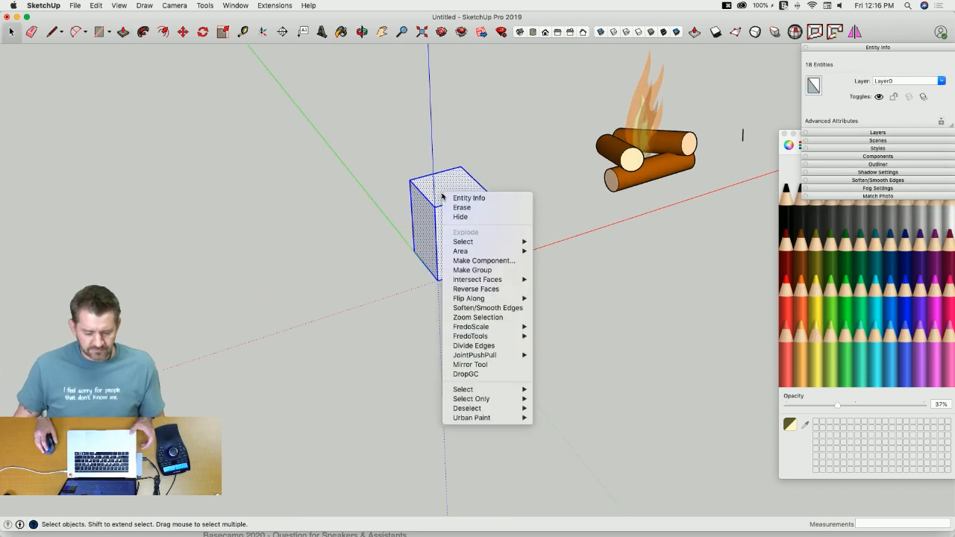
click(492, 261)
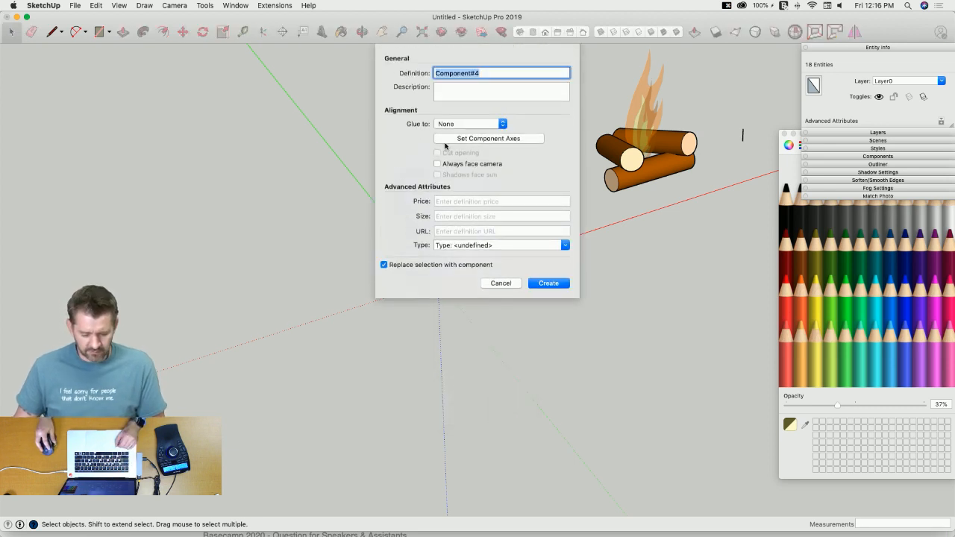
click(453, 139)
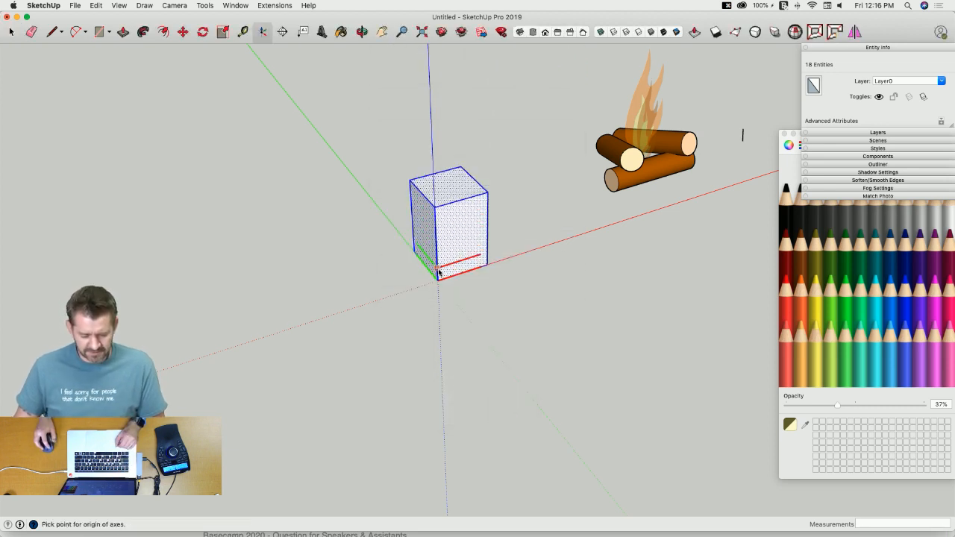
click(466, 273)
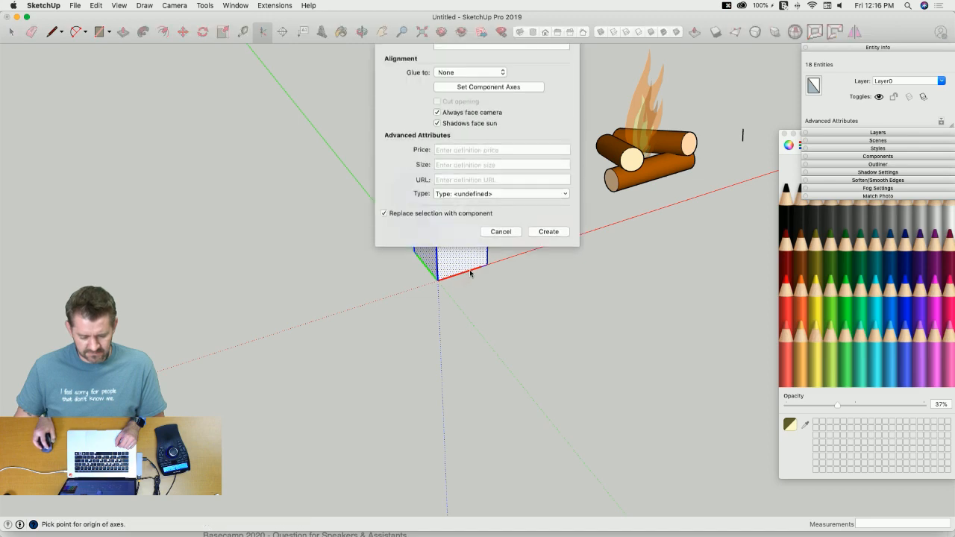
click(544, 273)
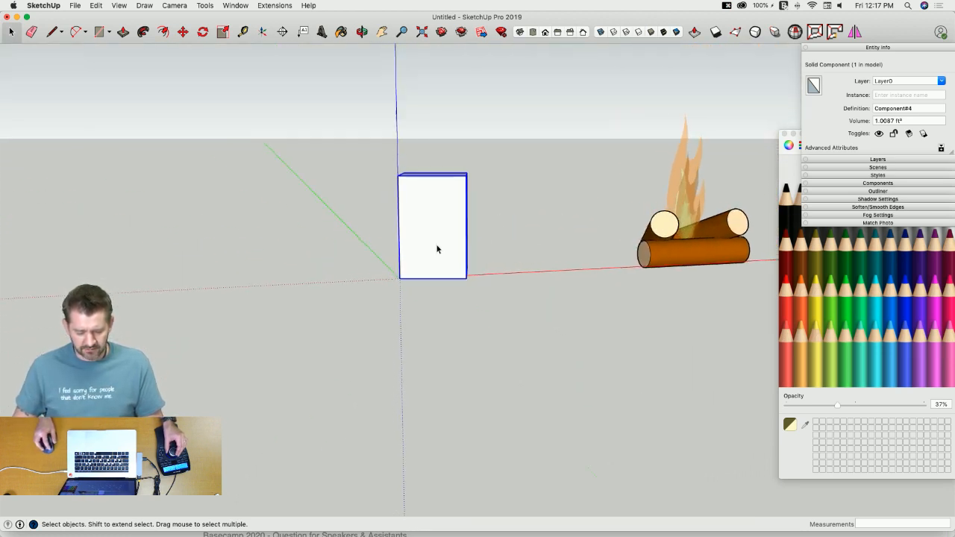
Step: Inside the box component, move all the geometry about 6' 4" along the red axis away from the component axes, and leave the component
double_click(440, 226)
triple_click(440, 227)
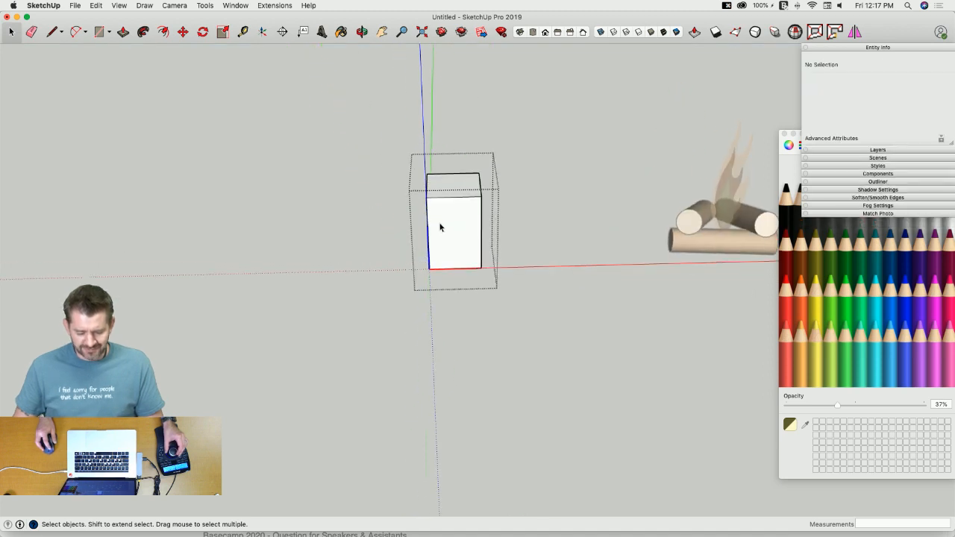
key(m)
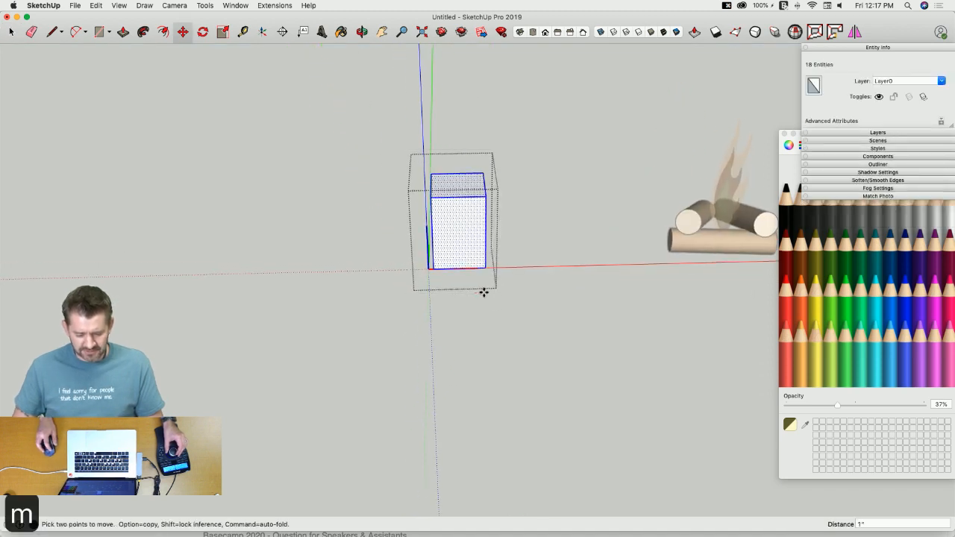
click(479, 291)
click(744, 280)
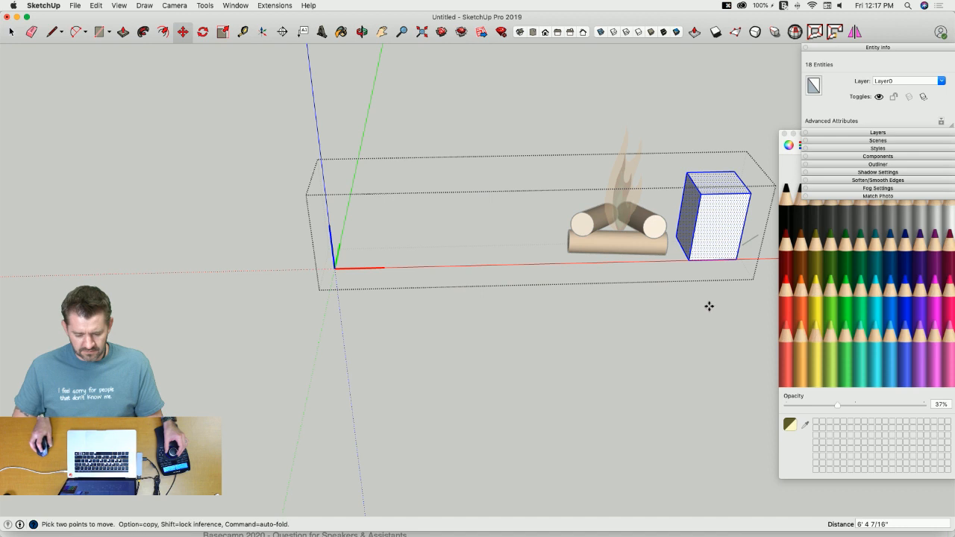
key(space)
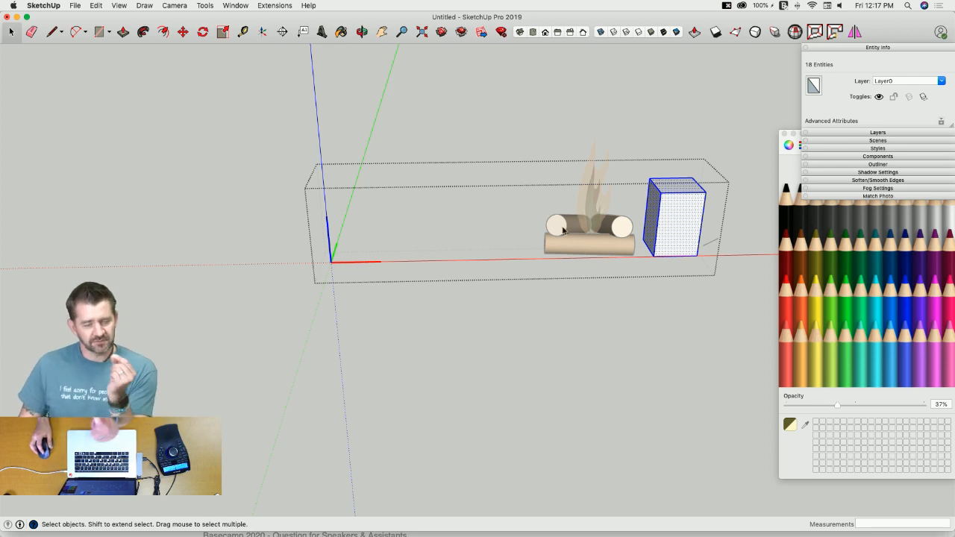
click(688, 243)
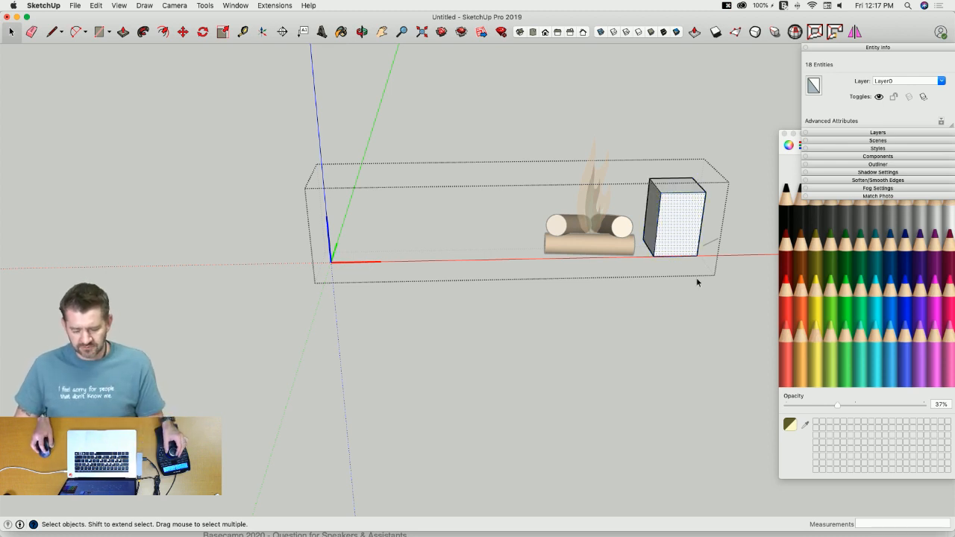
click(682, 352)
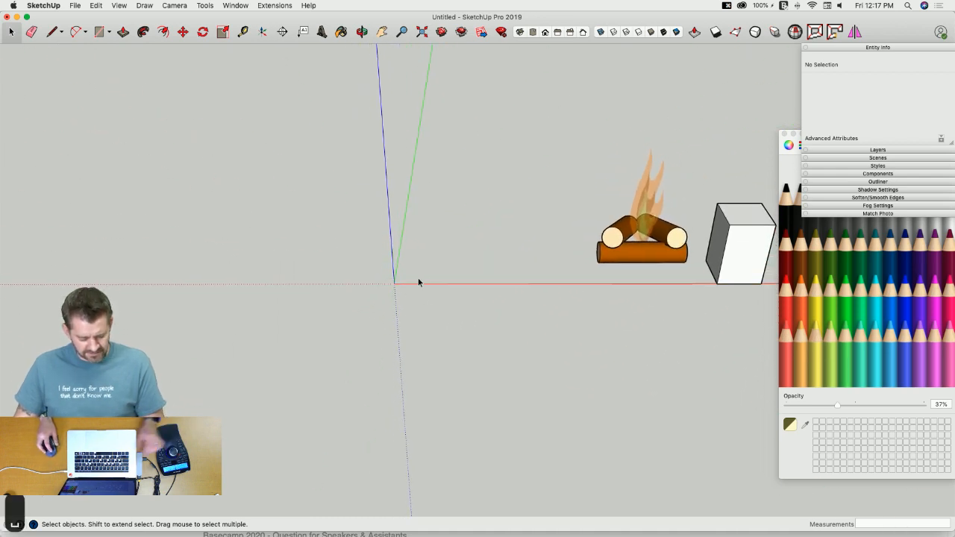
Step: Draw a rectangle of about 9 7/8" by 11 7/8" on the ground near the origin and push-pull it up into a second box
key(r)
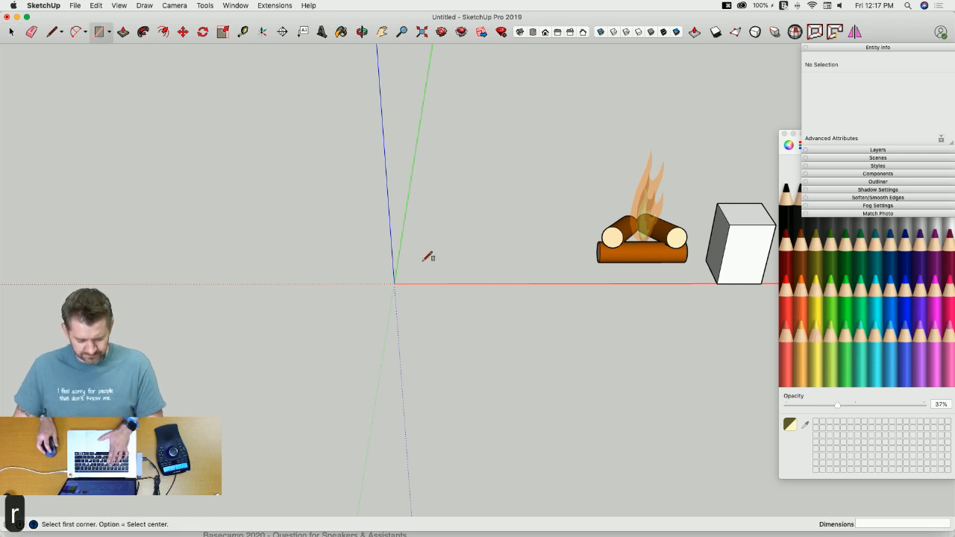
click(420, 261)
click(460, 241)
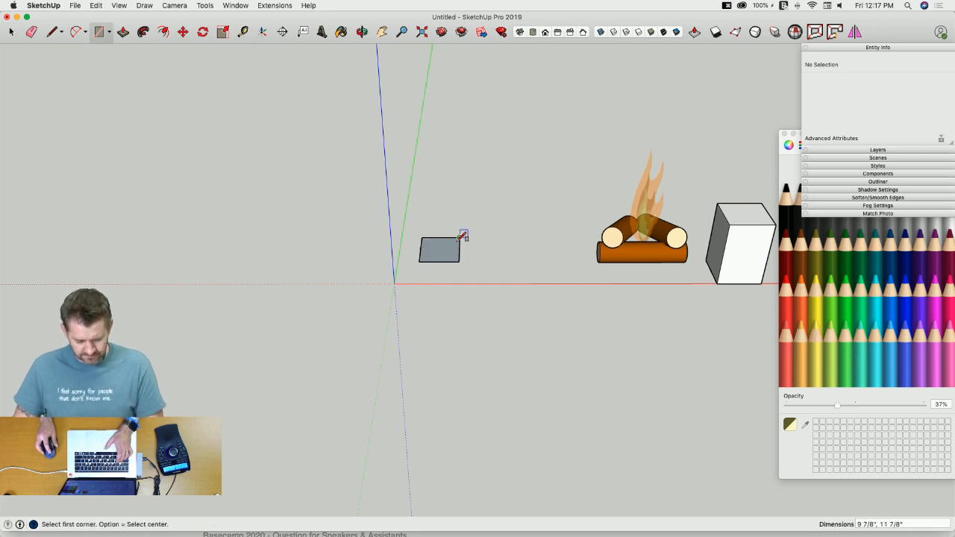
key(p)
drag(443, 251, 435, 206)
key(space)
Step: Turn the second box into an always-face-camera component with custom axes whose origin lies well away from the box
triple_click(433, 229)
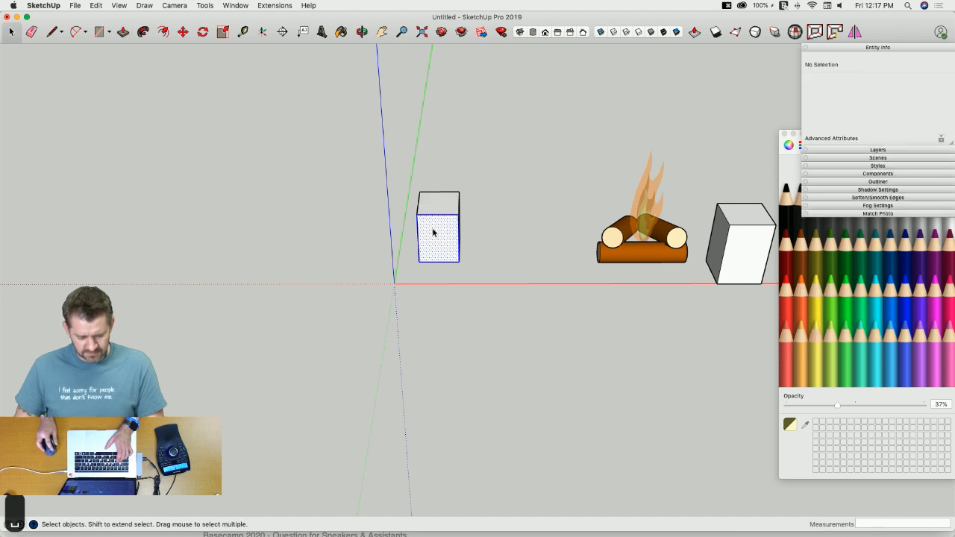
right_click(434, 229)
click(470, 296)
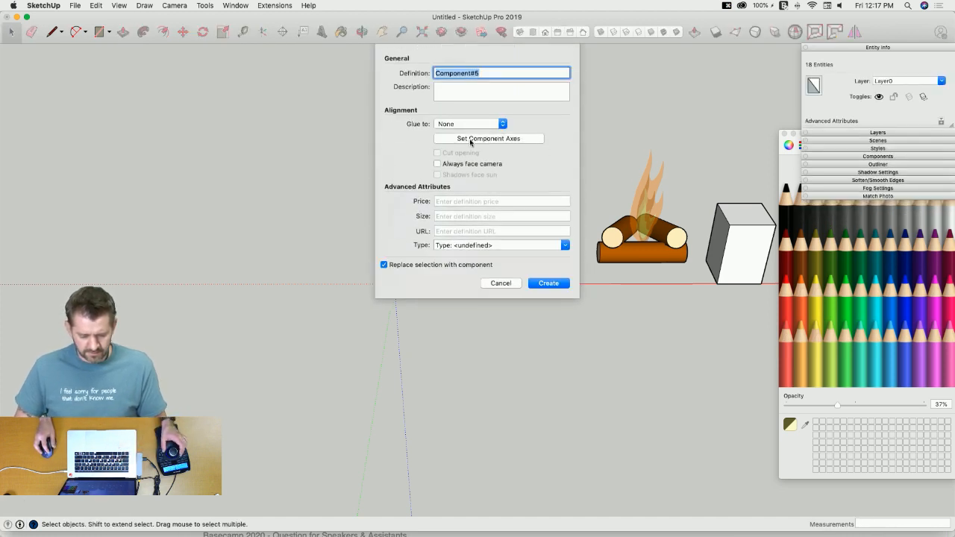
click(439, 164)
click(458, 141)
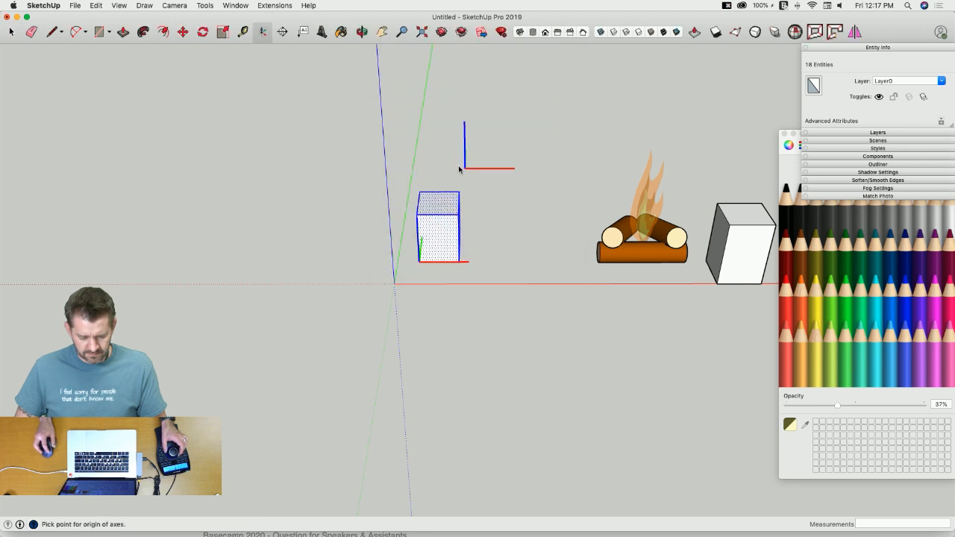
click(437, 127)
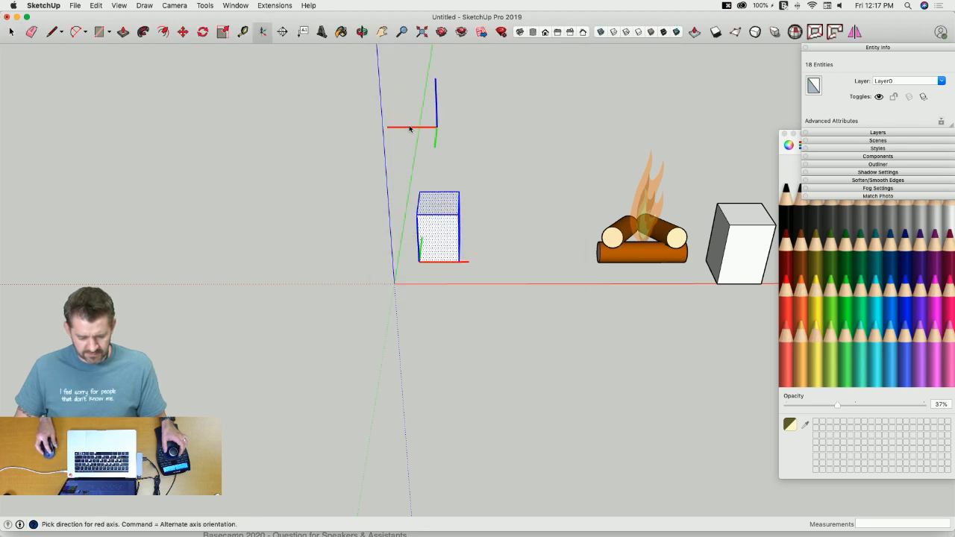
click(443, 99)
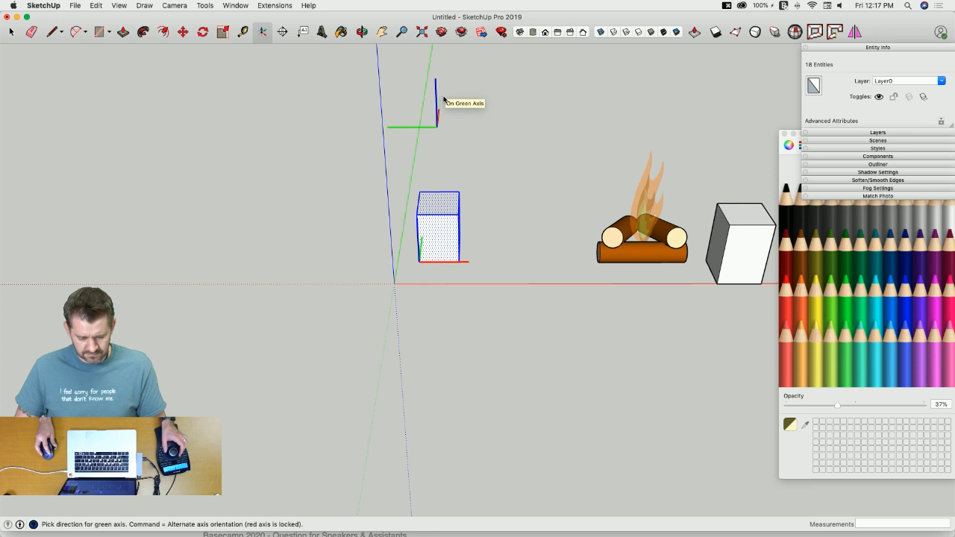
click(441, 98)
click(547, 284)
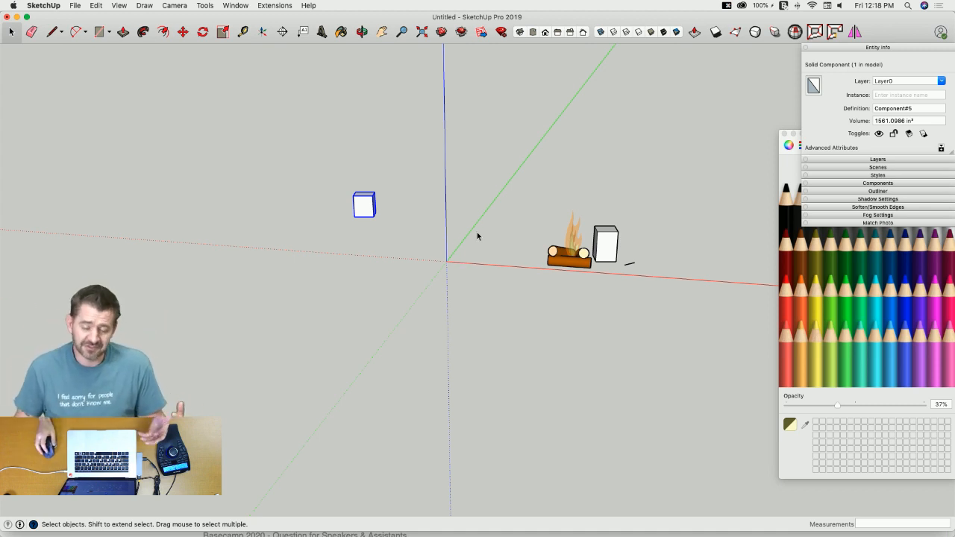
Step: Close the campfire model without saving it and dismiss the Colors window
middle_drag(580, 258, 551, 255)
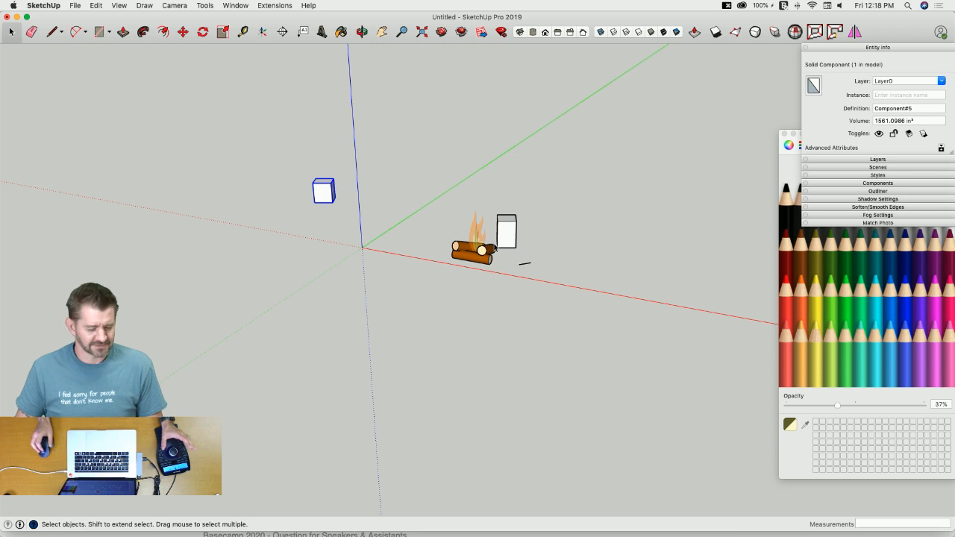
click(7, 17)
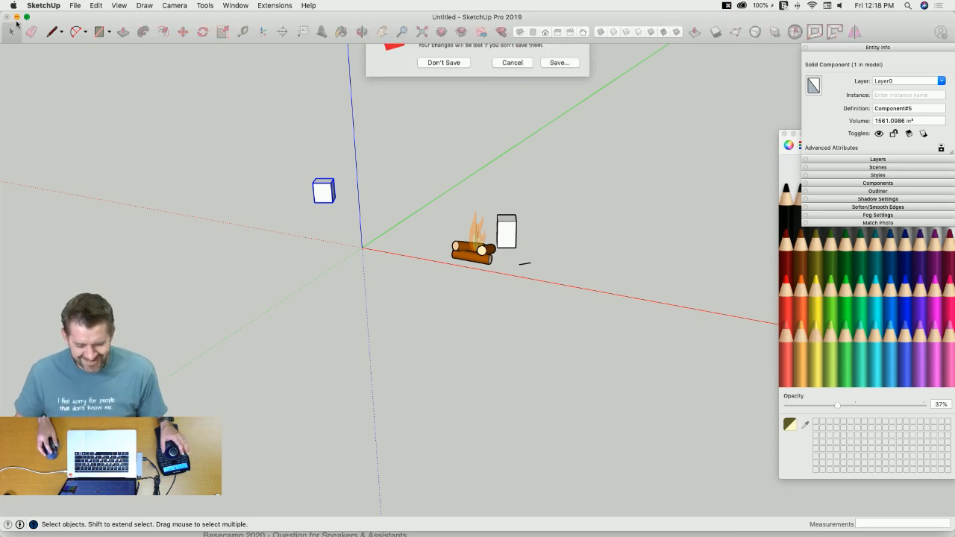
click(452, 94)
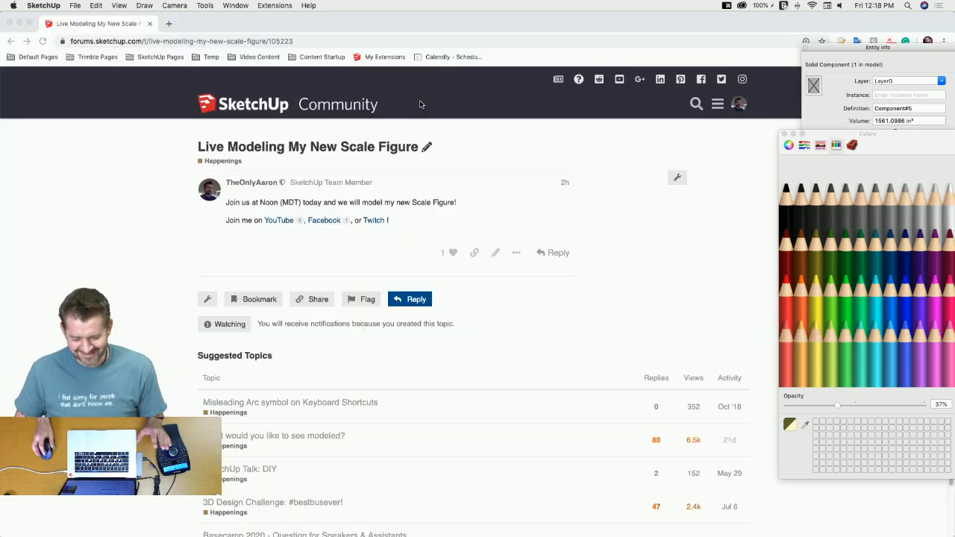
click(784, 134)
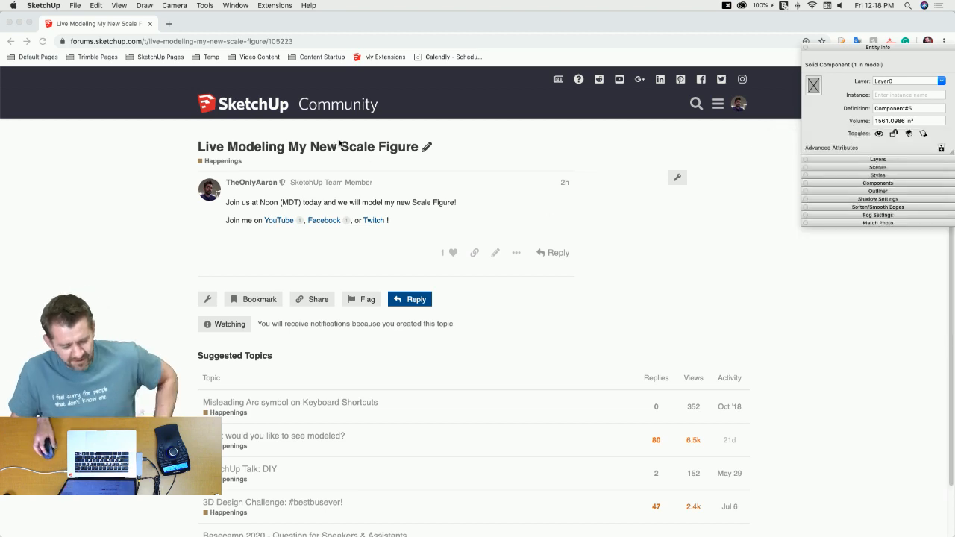
Step: Create a new model and align and enlarge its window to fill the screen
click(75, 4)
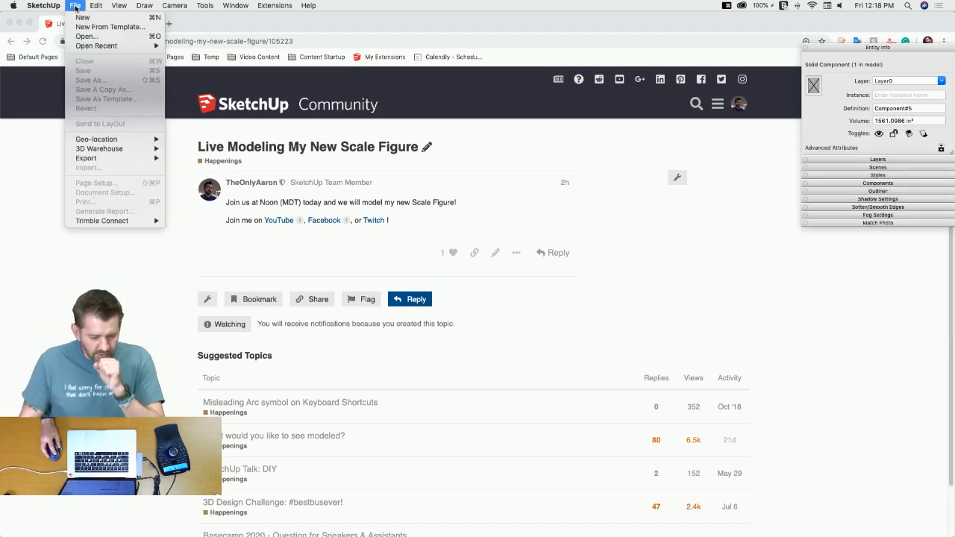
click(84, 18)
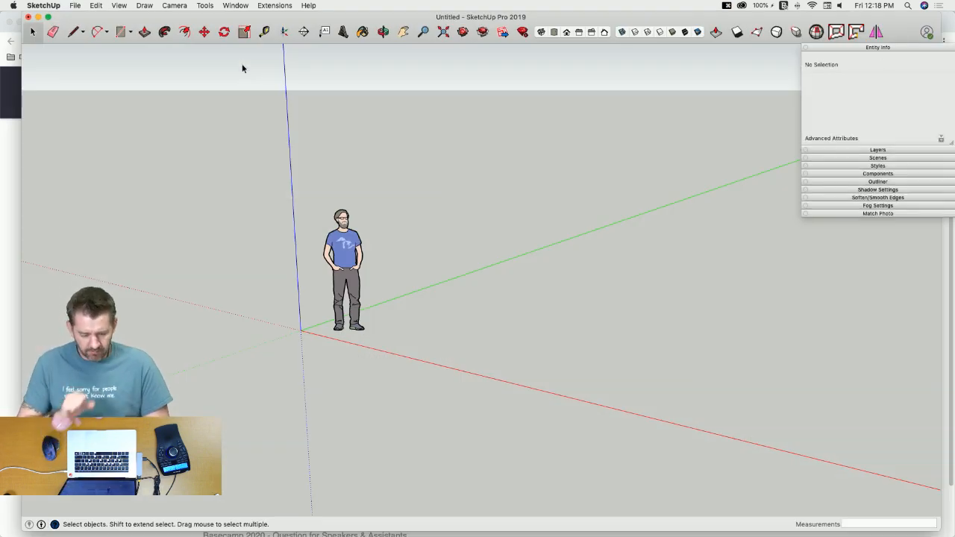
drag(200, 19, 180, 18)
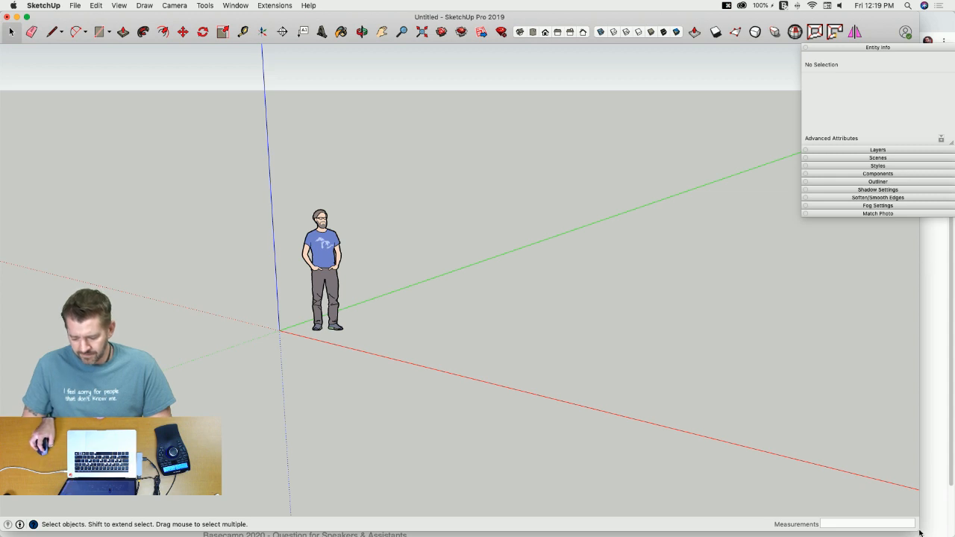
drag(918, 531, 954, 536)
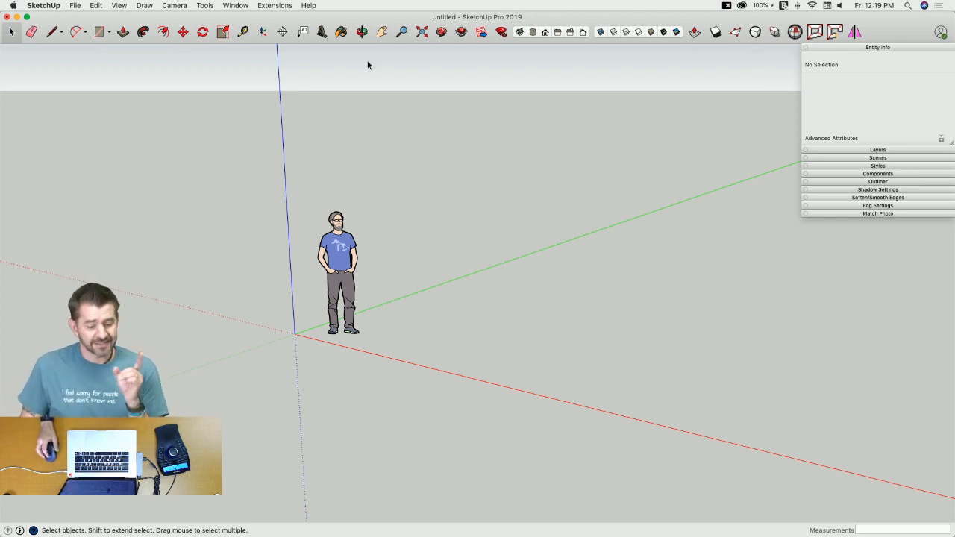
click(144, 5)
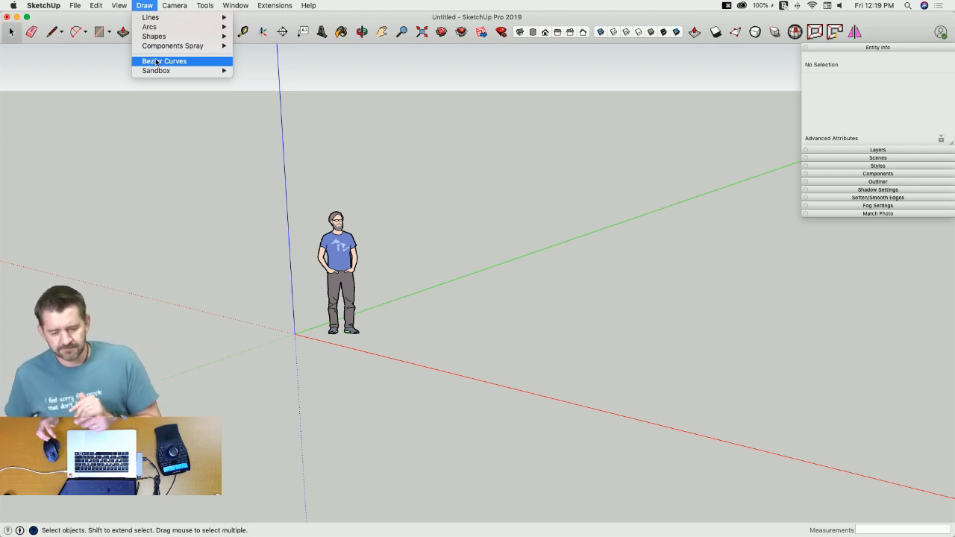
click(409, 145)
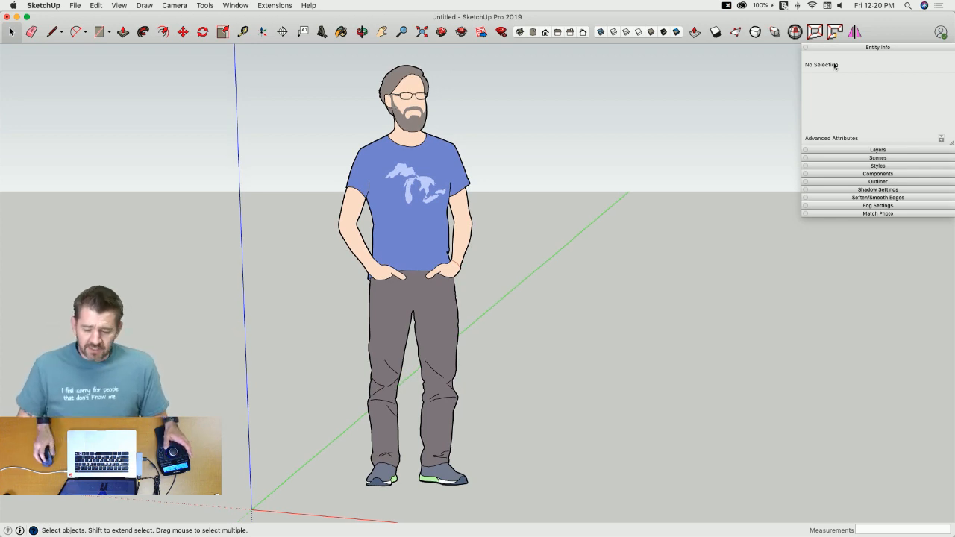
Step: Collapse the Entity Info section to free up space around the scale figure
click(902, 48)
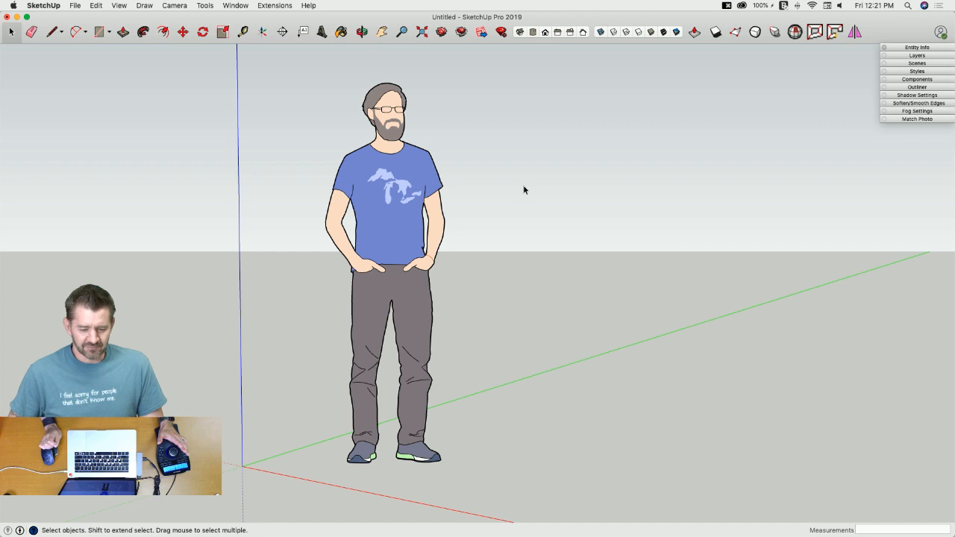
middle_drag(486, 176, 448, 169)
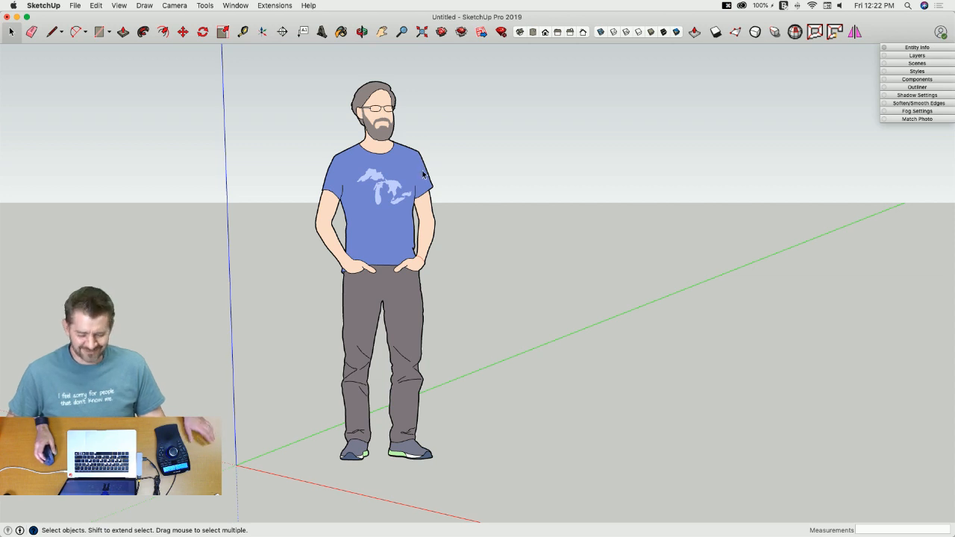
mouse_move(3, 187)
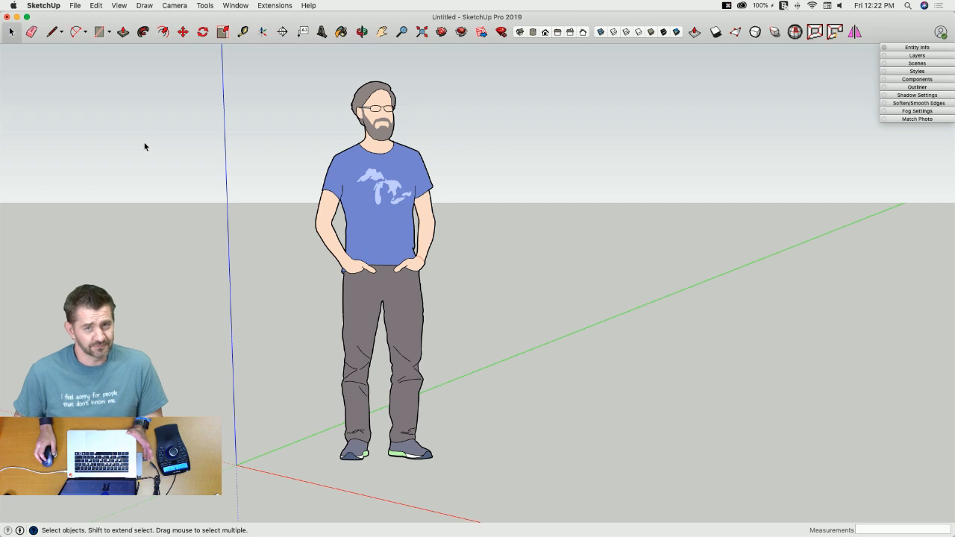
Step: Clear the model and web browser windows off the screen and open the Photos folder on the desktop
click(18, 20)
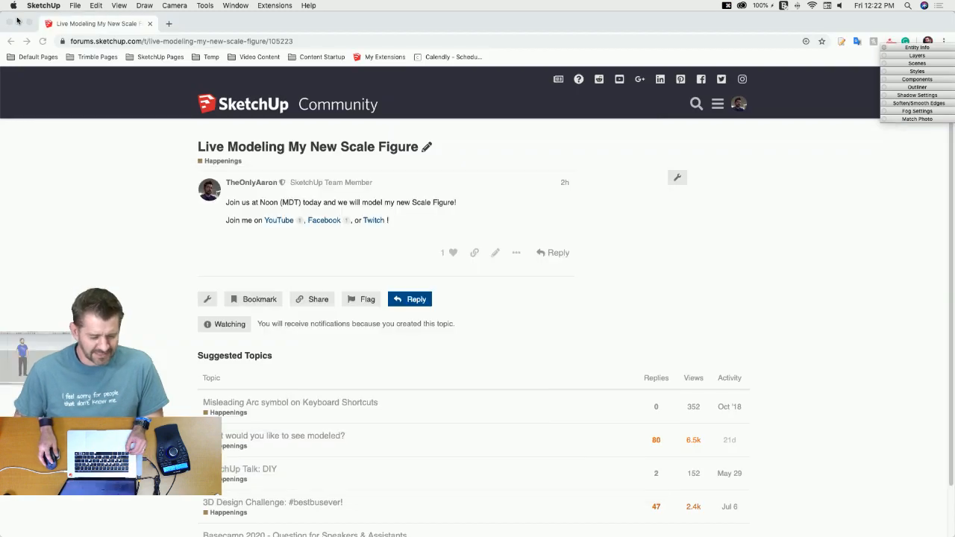
click(22, 23)
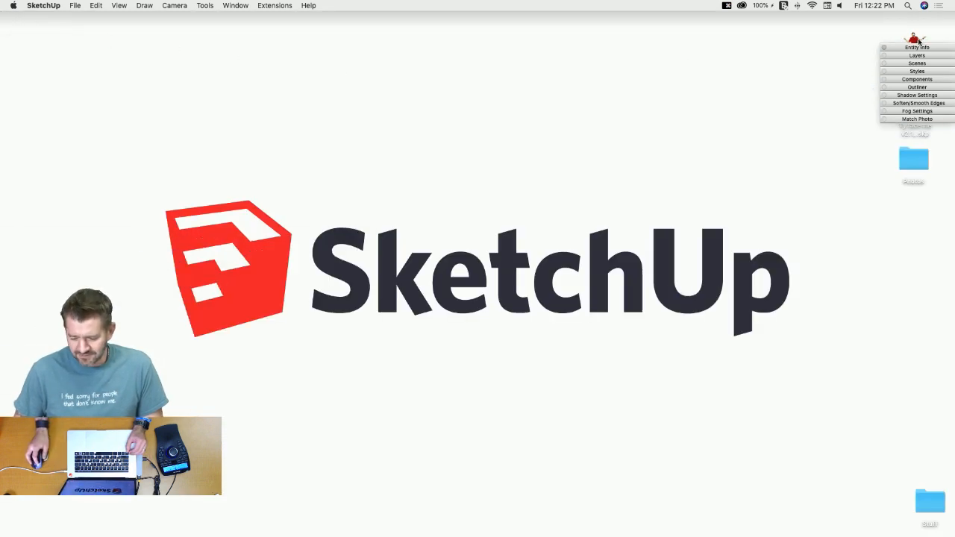
click(916, 161)
key(super+o)
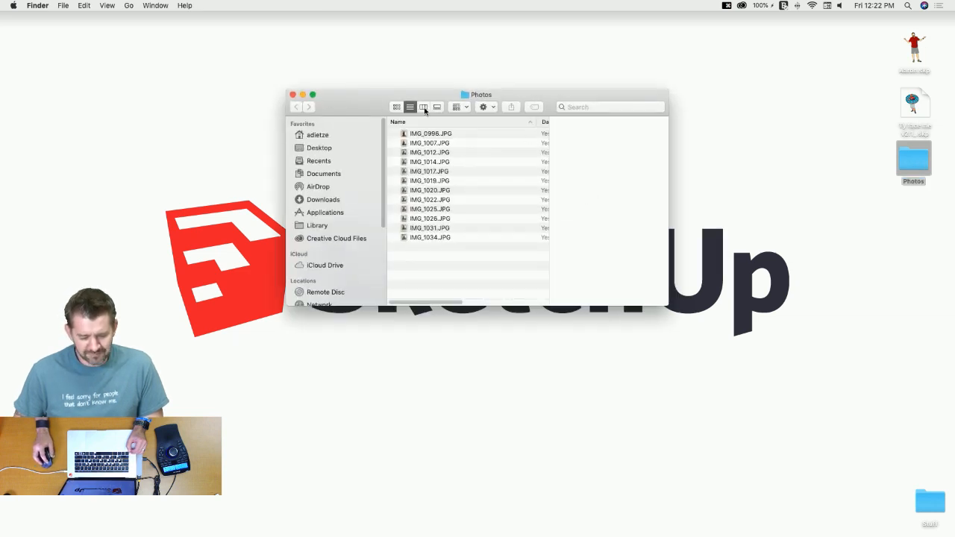
Step: Show the Photos folder as icons, enlarge its window to fill most of the screen, and widen the preview area
key(super+1)
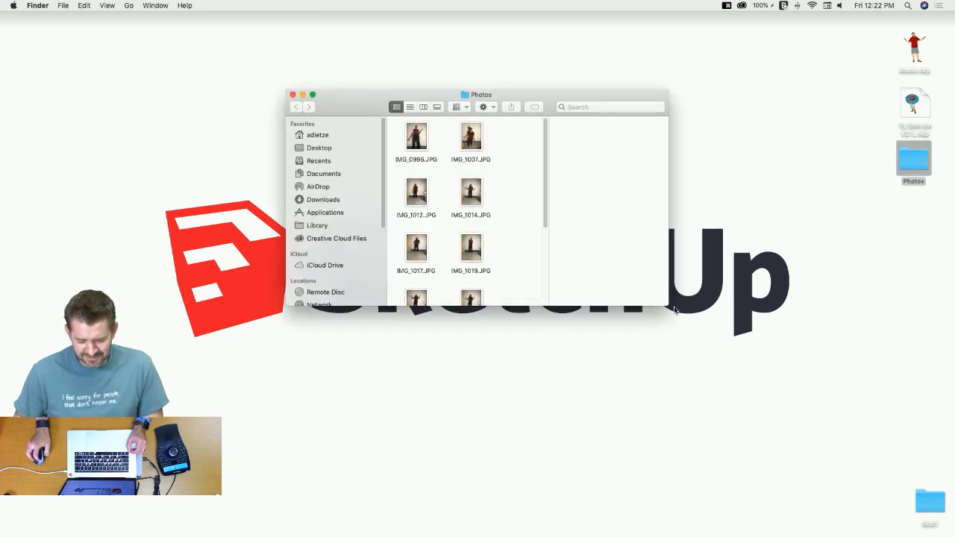
drag(664, 303, 890, 505)
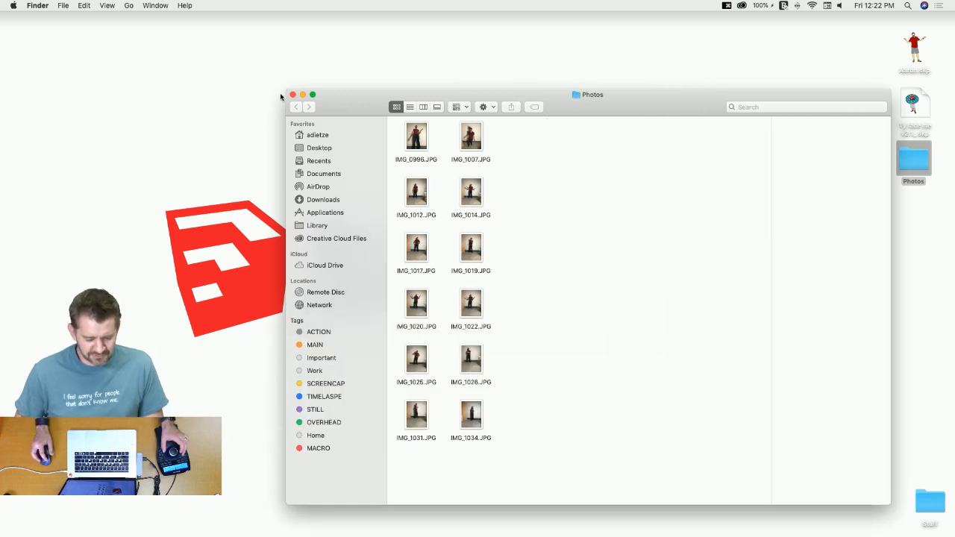
drag(284, 90, 1, 11)
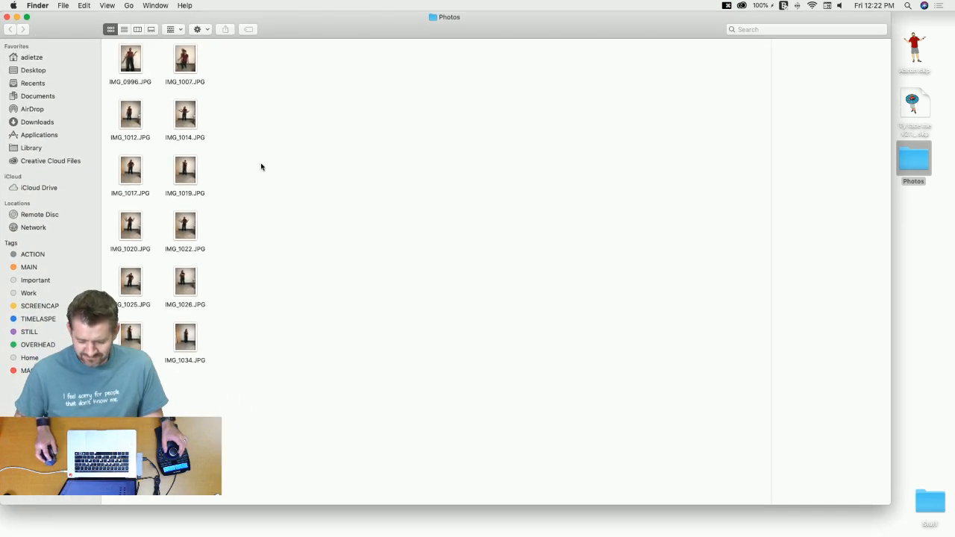
drag(771, 437, 328, 397)
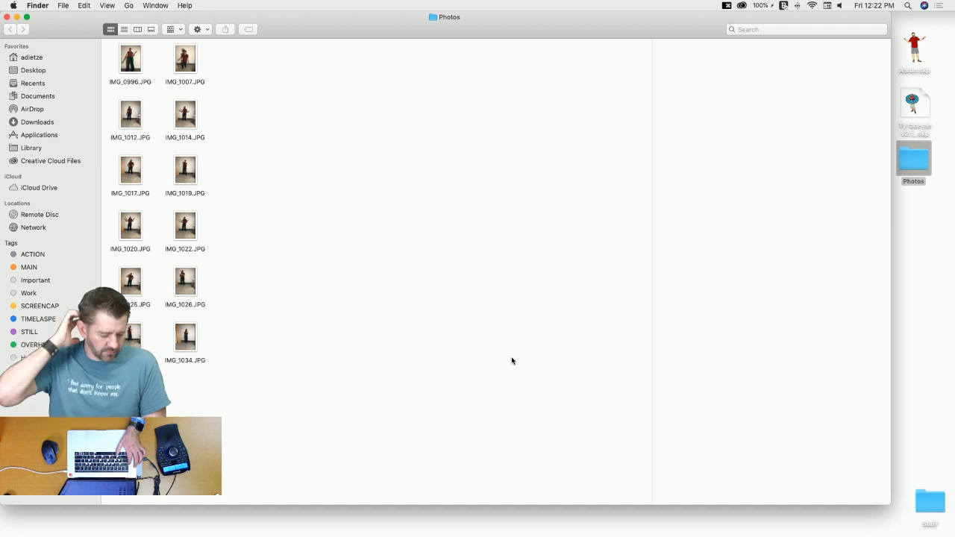
Step: Switch back to SketchUp and restore the model window with the scale figure
key(super+Tab)
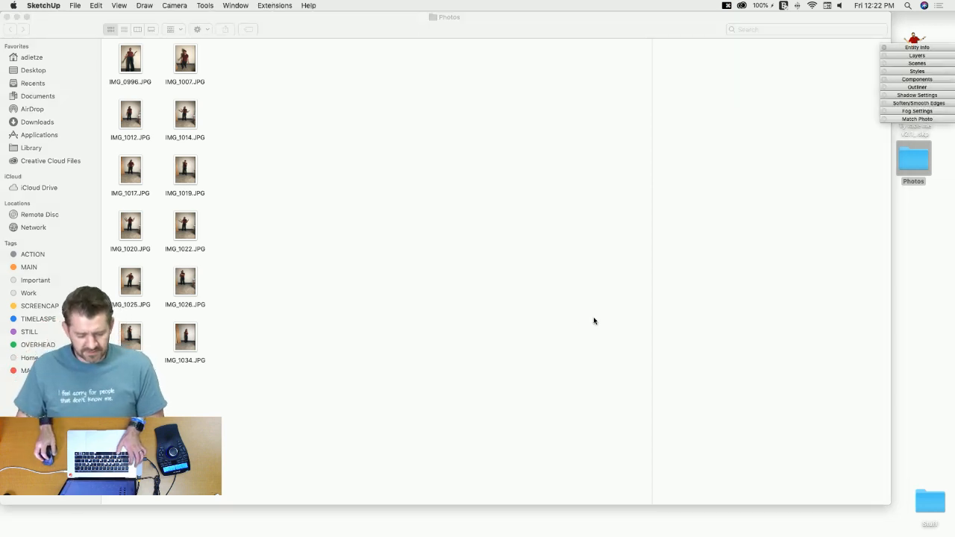
mouse_move(8, 236)
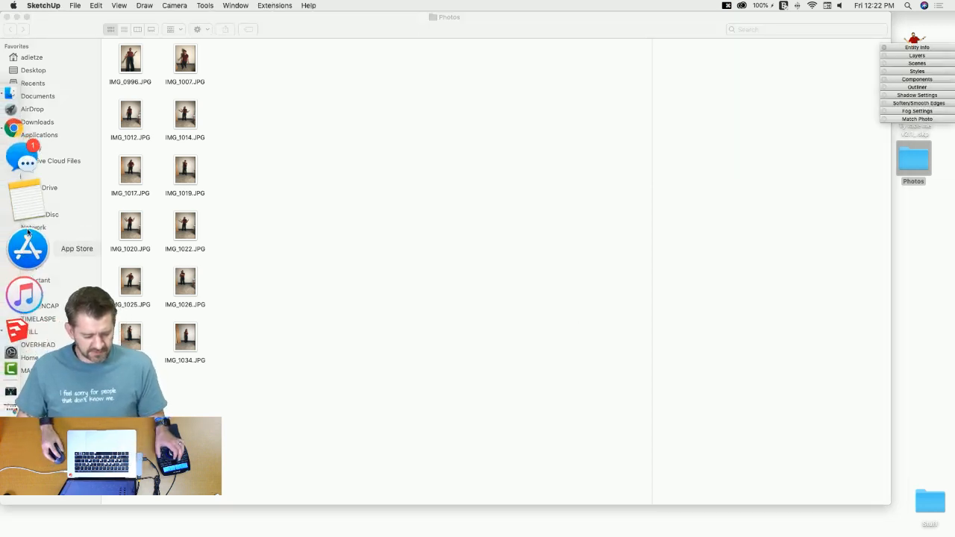
click(23, 276)
Step: Explode the scale figure component into loose geometry
click(396, 274)
right_click(396, 274)
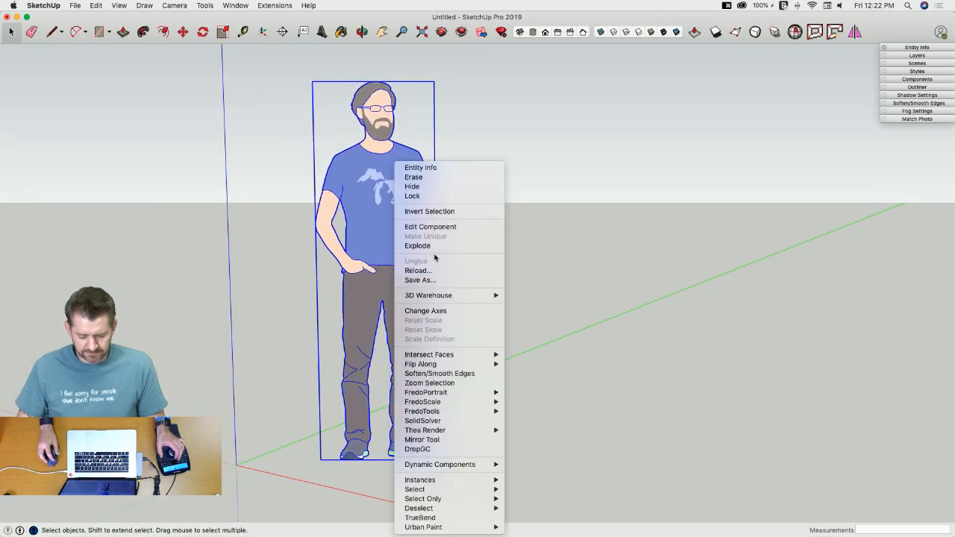
click(435, 245)
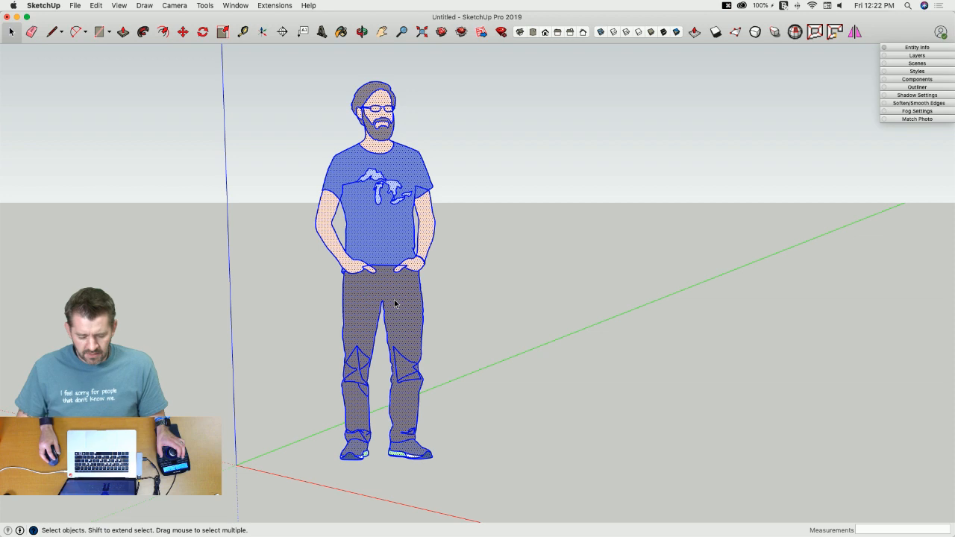
Step: Make the loose figure an always-face-camera component with custom axes, placing the origin at the foot and the red axis pointing up the leg
right_click(395, 255)
click(442, 323)
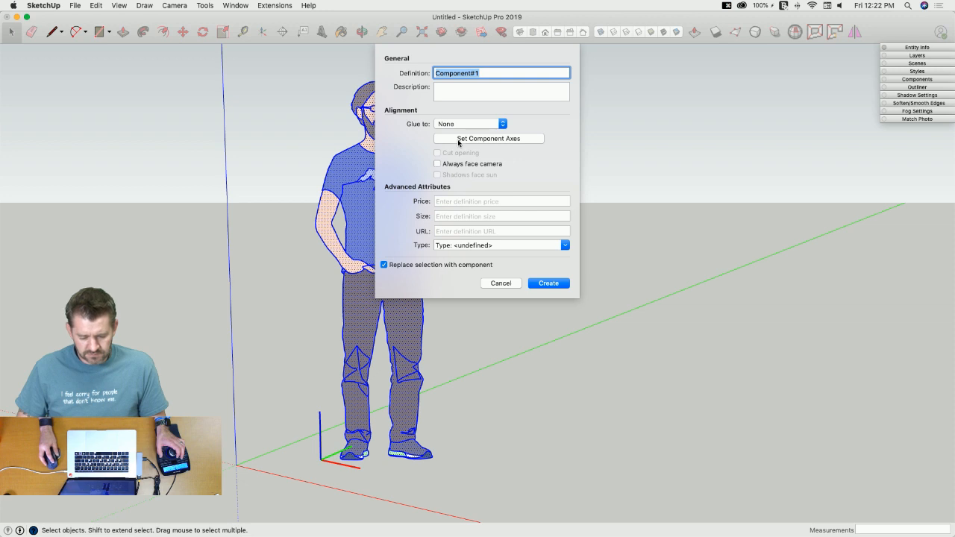
click(459, 141)
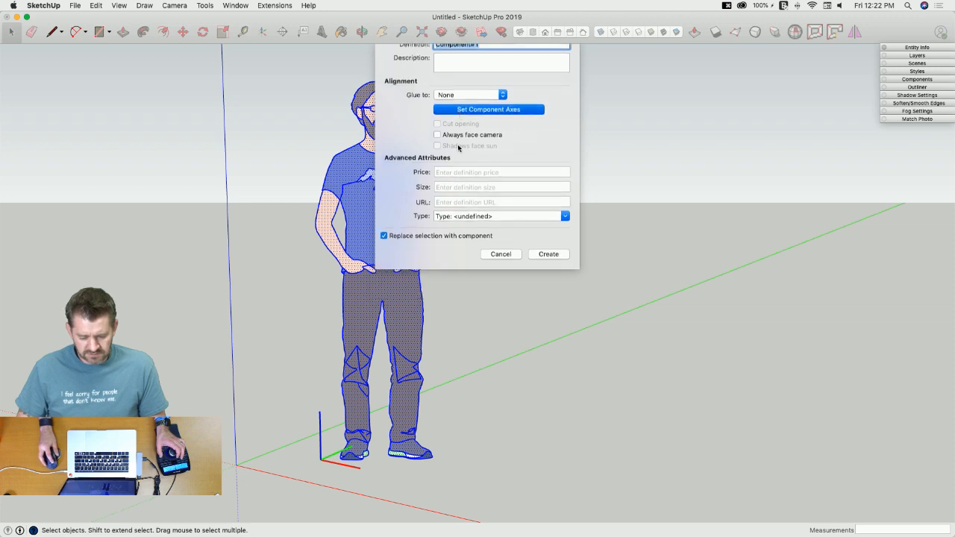
click(392, 456)
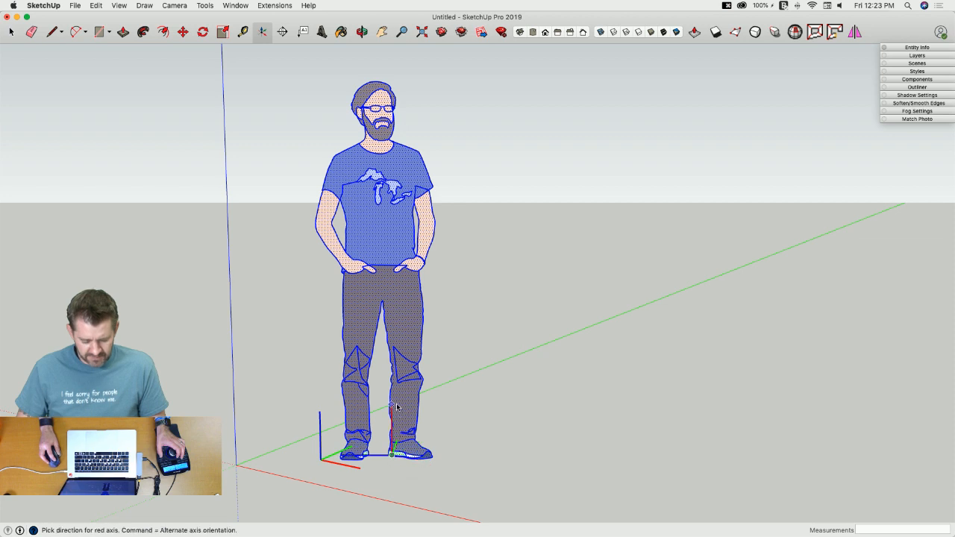
click(396, 406)
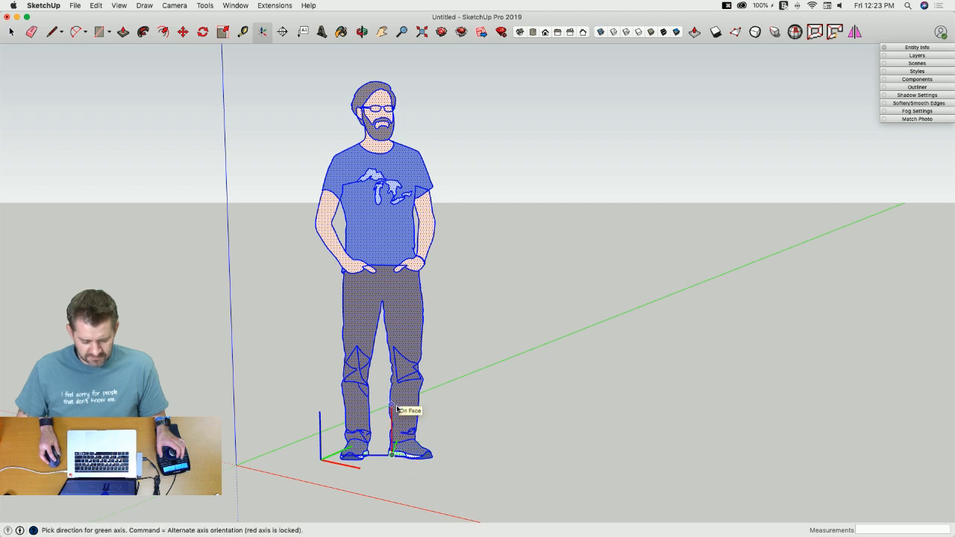
click(387, 473)
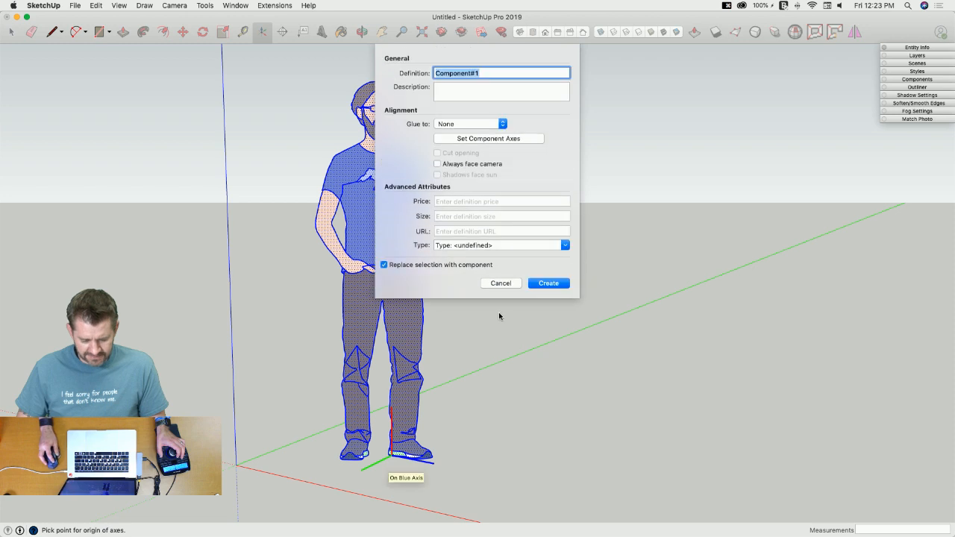
click(437, 163)
click(547, 284)
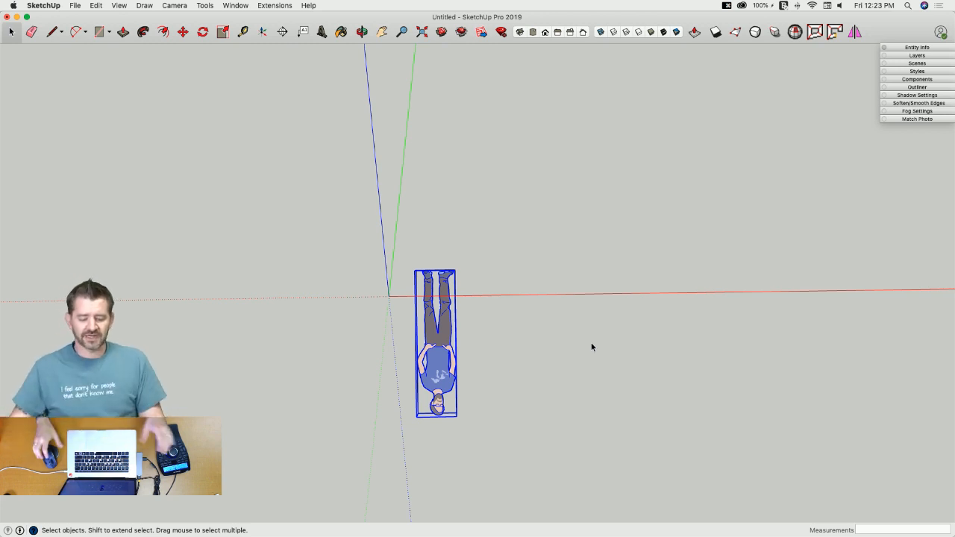
Step: Undo the component creation and the explode of the scale figure
middle_drag(415, 292, 429, 317)
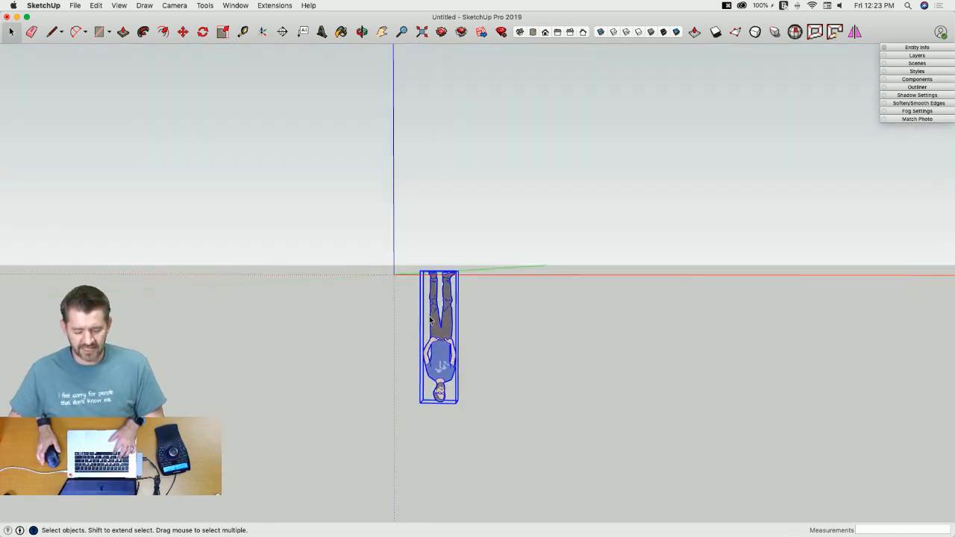
key(super+z)
key(super+z)
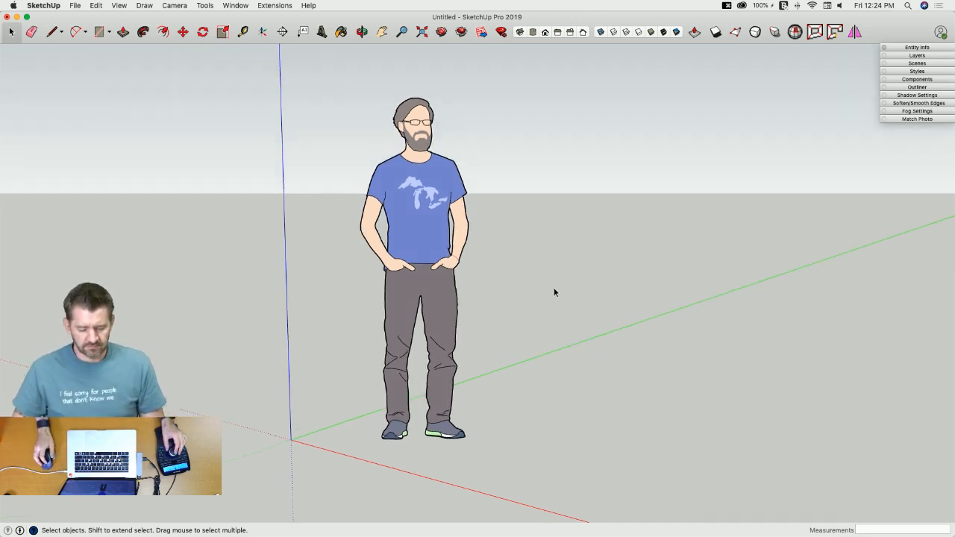
Step: Erase the scale figure from the model
key(e)
click(445, 298)
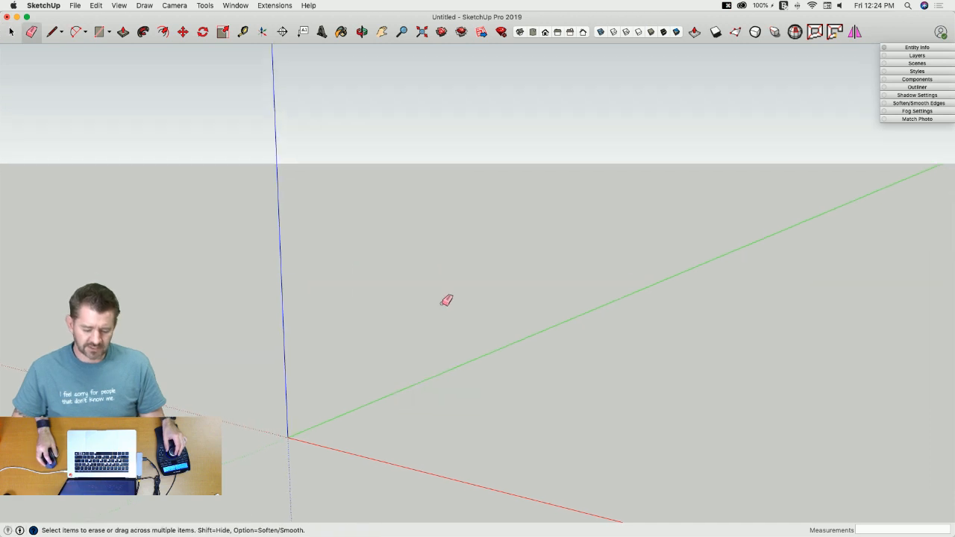
Step: Draw a ground circle about 3' 9/16" in radius with a smaller concentric circle inside, and paint the inner circle Licorice
key(r)
key(c)
click(386, 238)
click(384, 311)
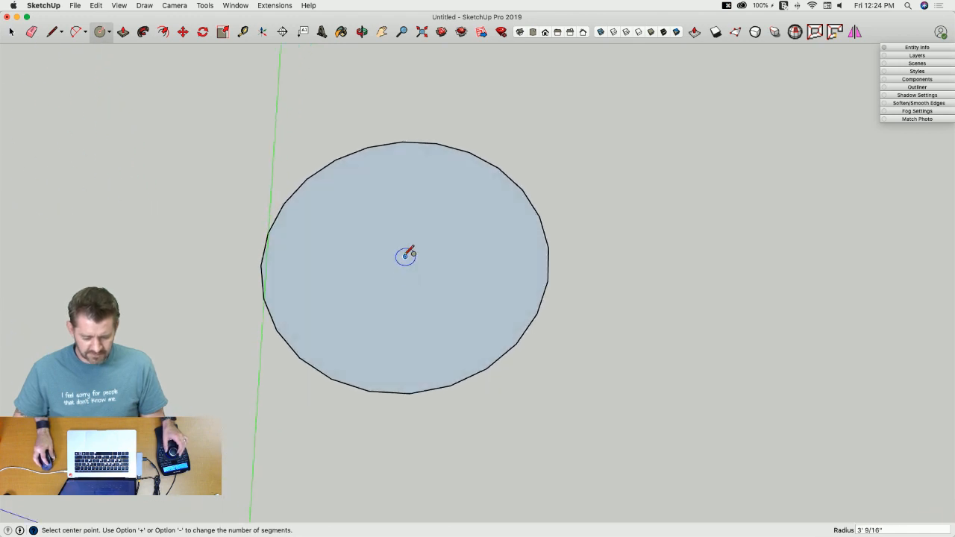
key(b)
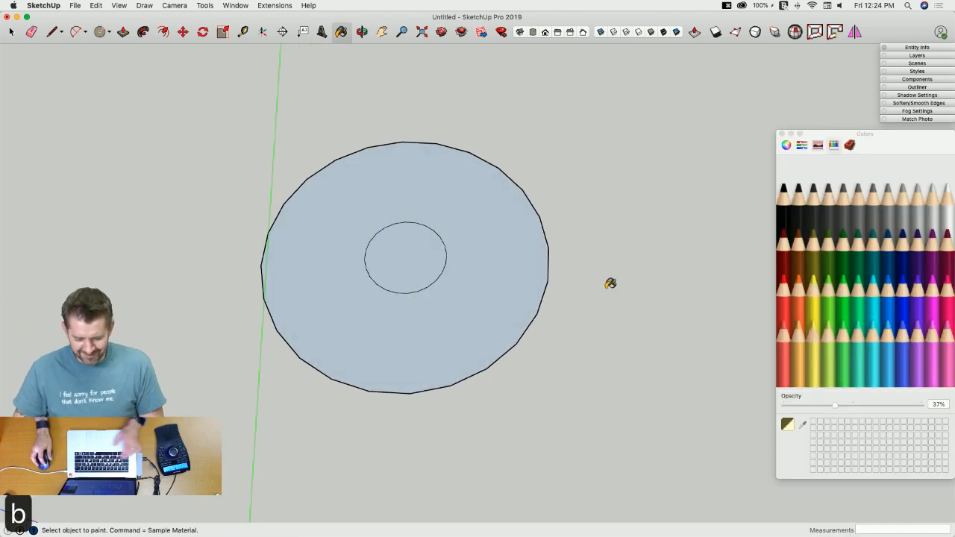
click(419, 258)
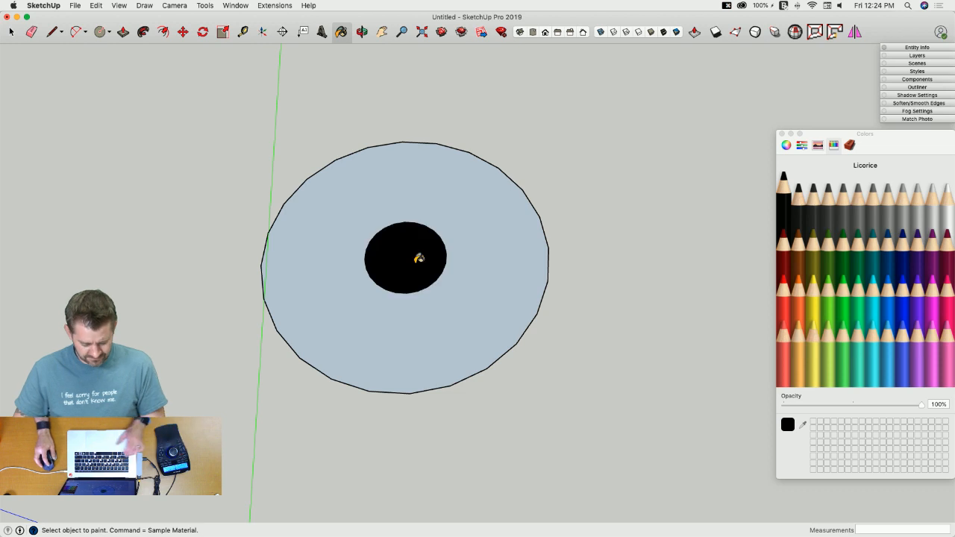
Step: Offset the outer circle inward to form an iris ring, painting the ring Aqua and the outer band Snow
key(f)
click(470, 375)
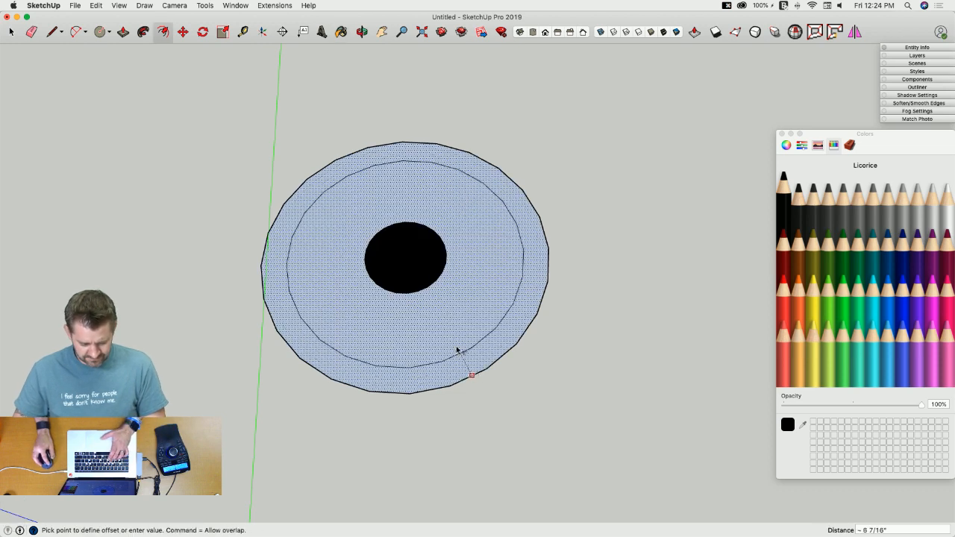
click(440, 321)
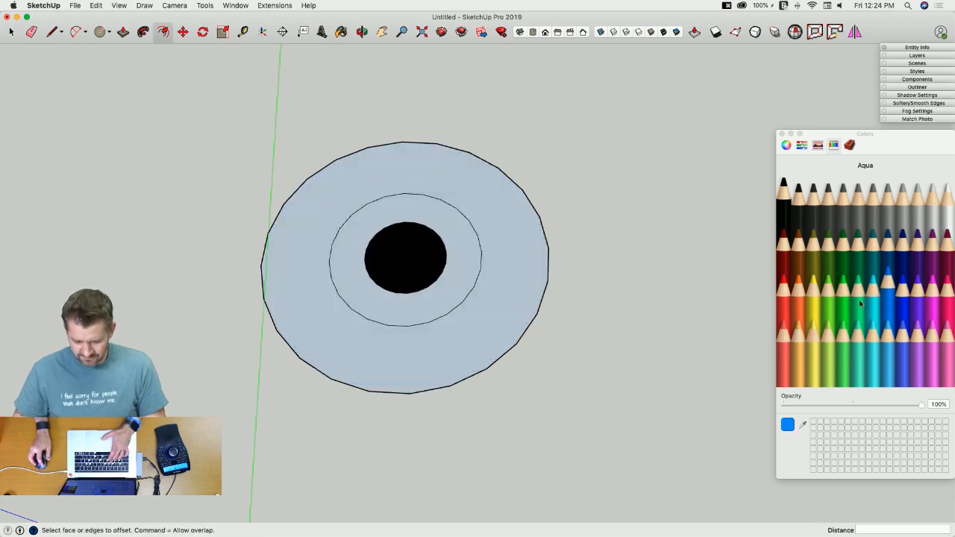
click(461, 281)
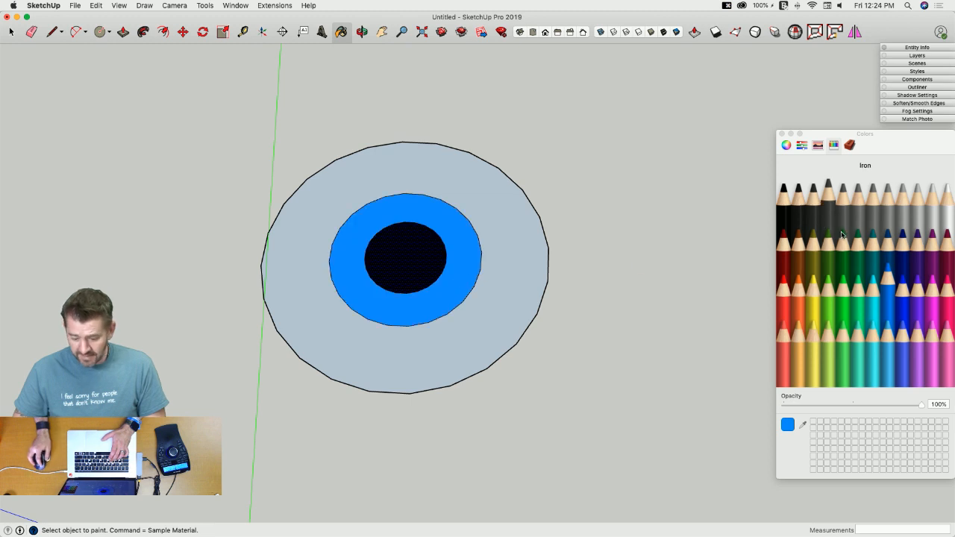
click(512, 277)
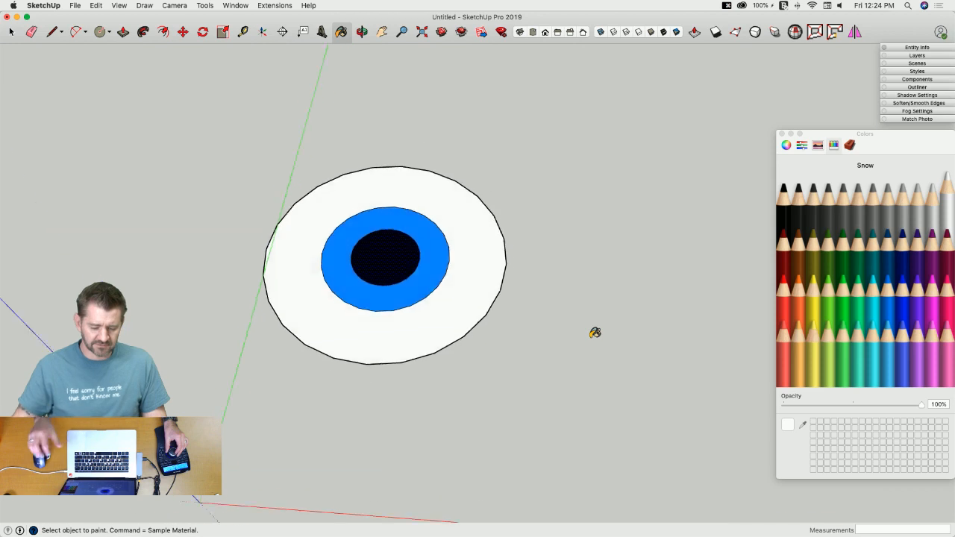
Step: Try making the whole eye an always-face-camera component with its axes origin at the pupil's centre, and undo it
key(space)
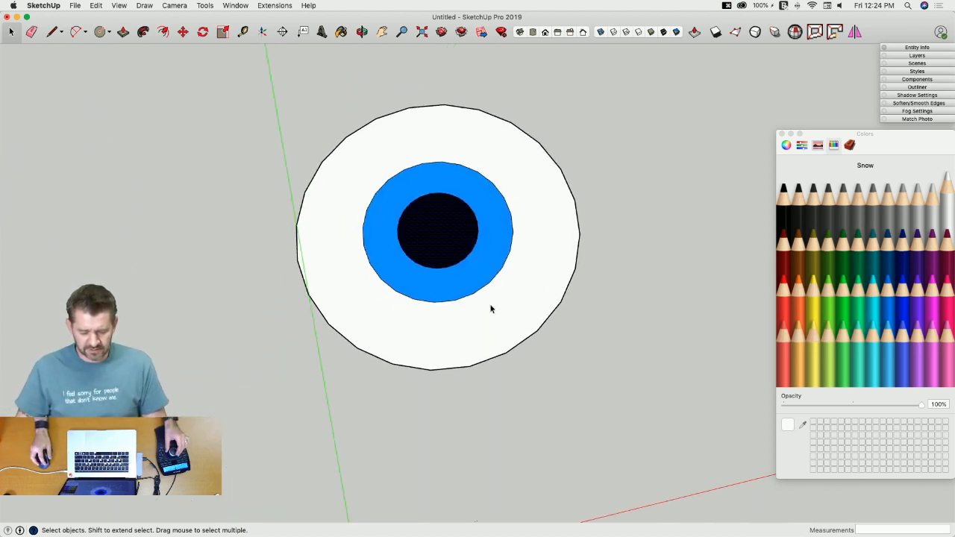
double_click(484, 306)
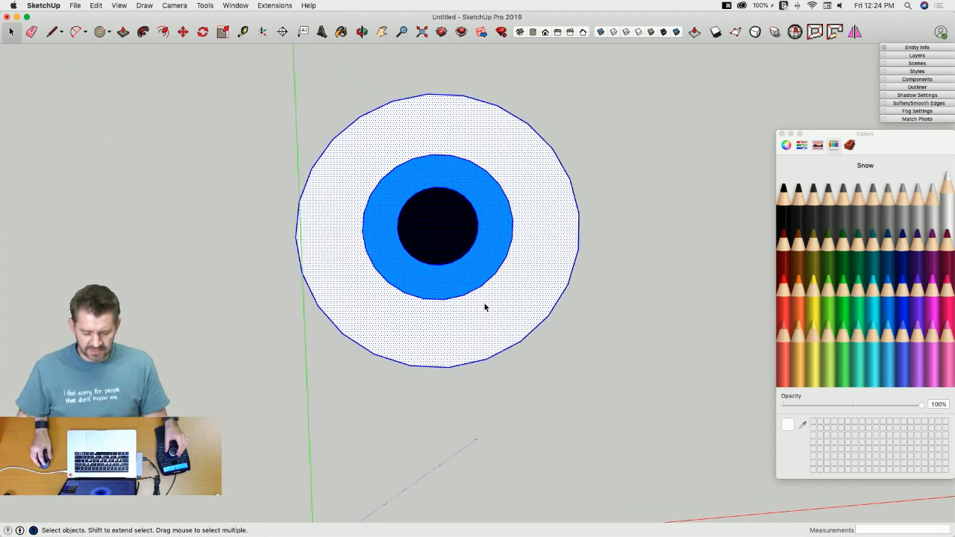
right_click(485, 307)
click(536, 341)
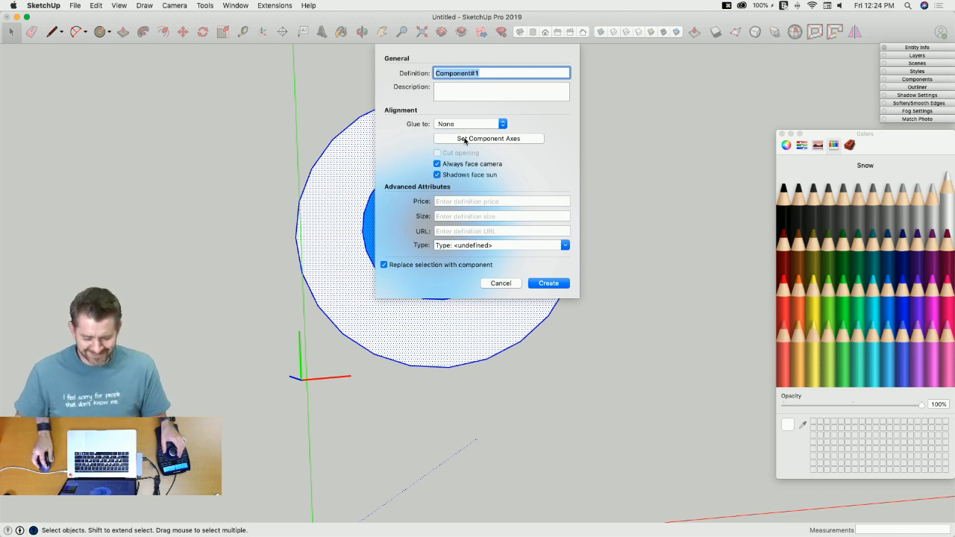
click(465, 139)
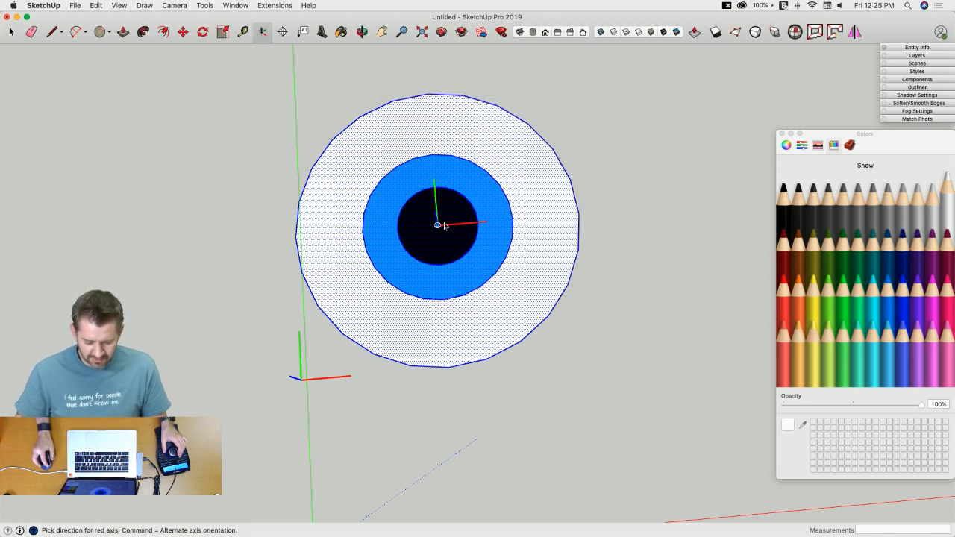
click(559, 217)
click(551, 285)
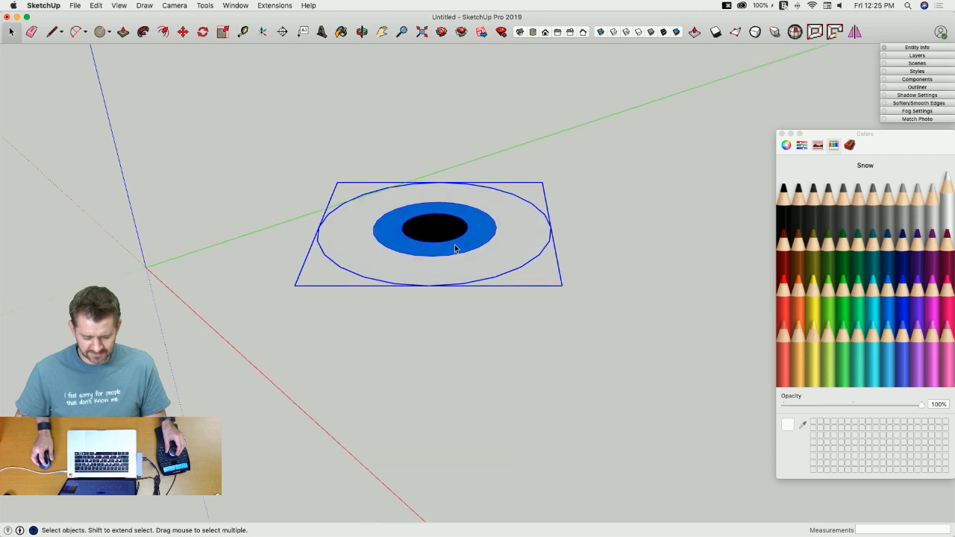
key(super+z)
Step: Select the whole flat eye and rotate it 90 degrees in the vertical plane so it stands upright
triple_click(453, 248)
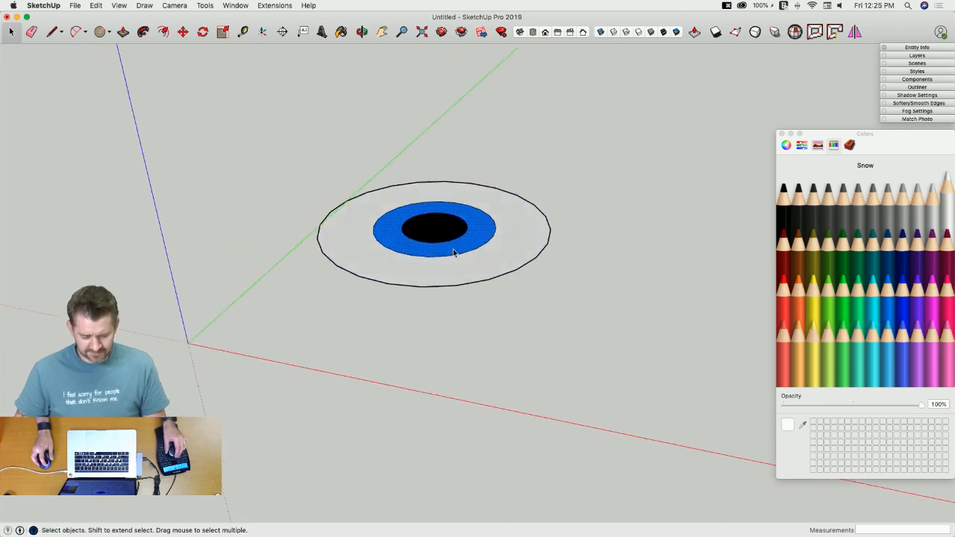
key(q)
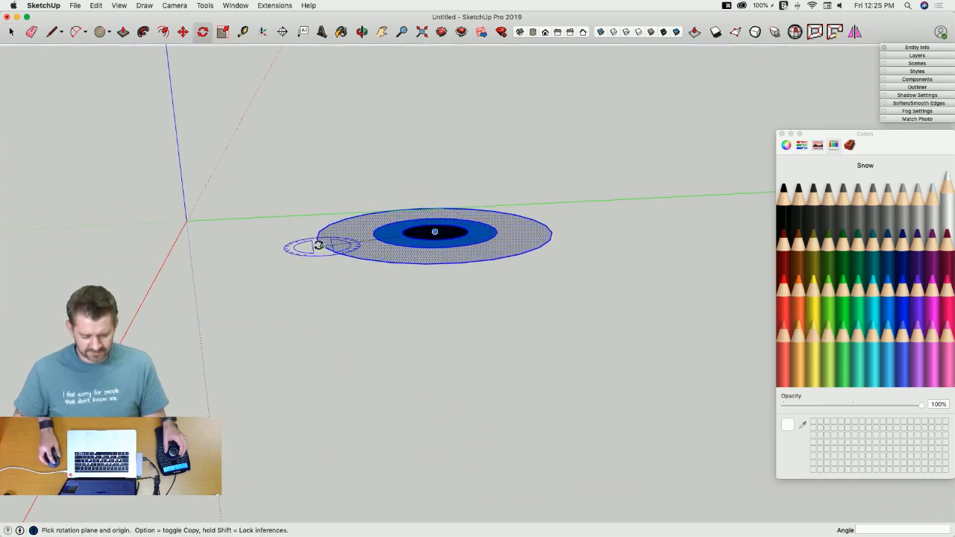
key(Left)
key(Right)
click(316, 238)
click(377, 239)
click(315, 172)
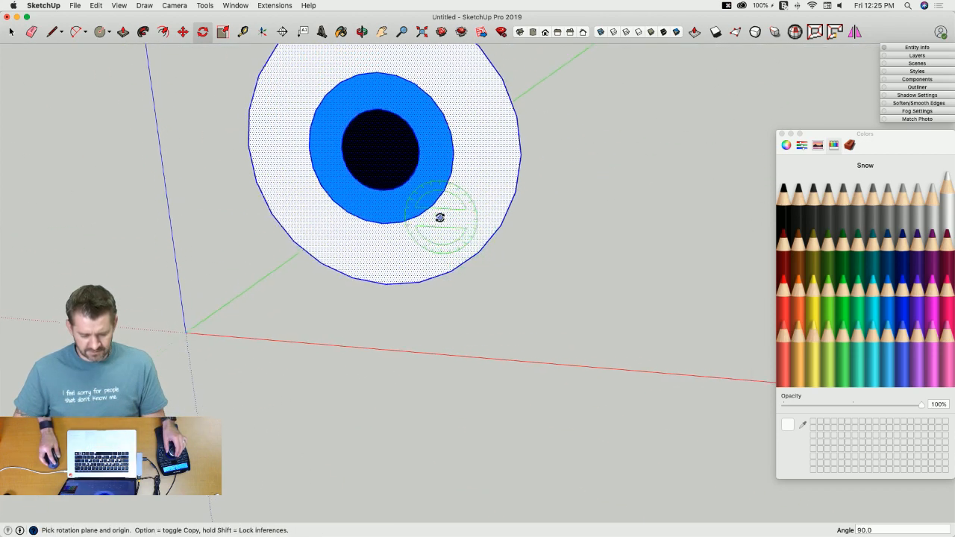
Step: Make the whole upright eye a component with its axes origin at the pupil's centre and the red axis running horizontally
key(space)
triple_click(430, 224)
right_click(429, 221)
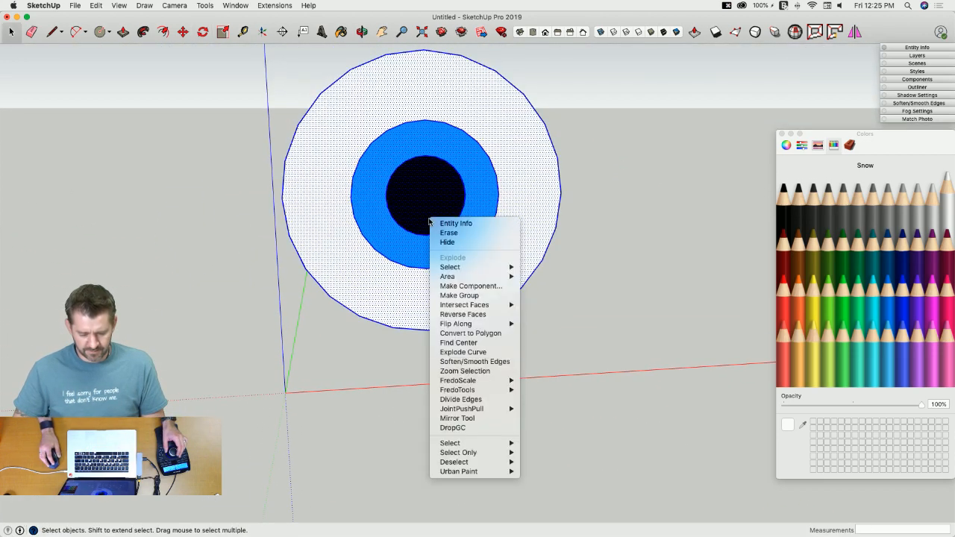
click(468, 285)
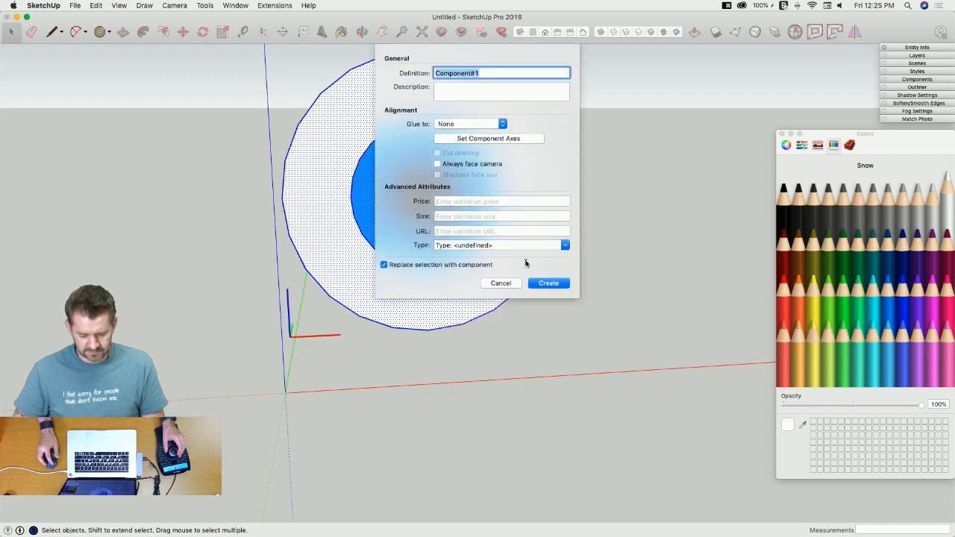
click(458, 139)
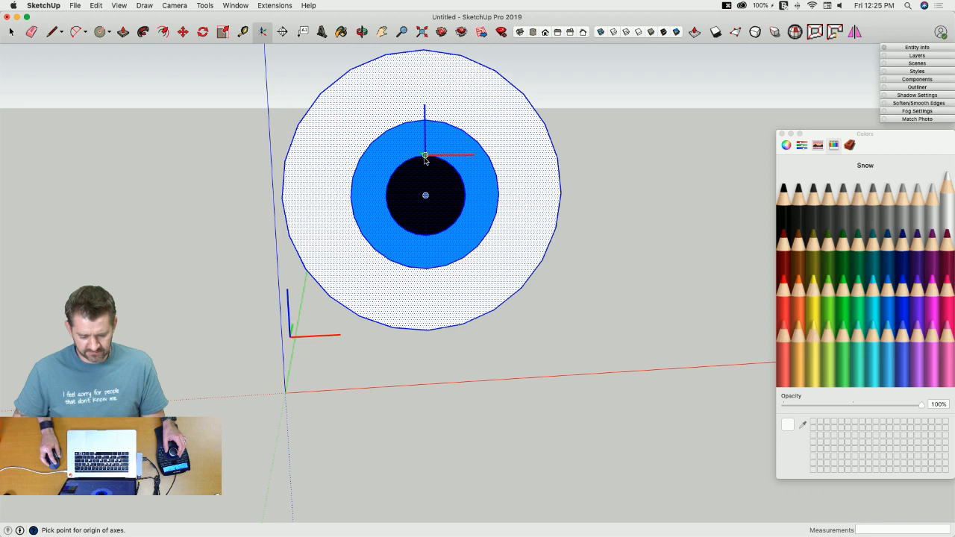
click(536, 193)
click(549, 283)
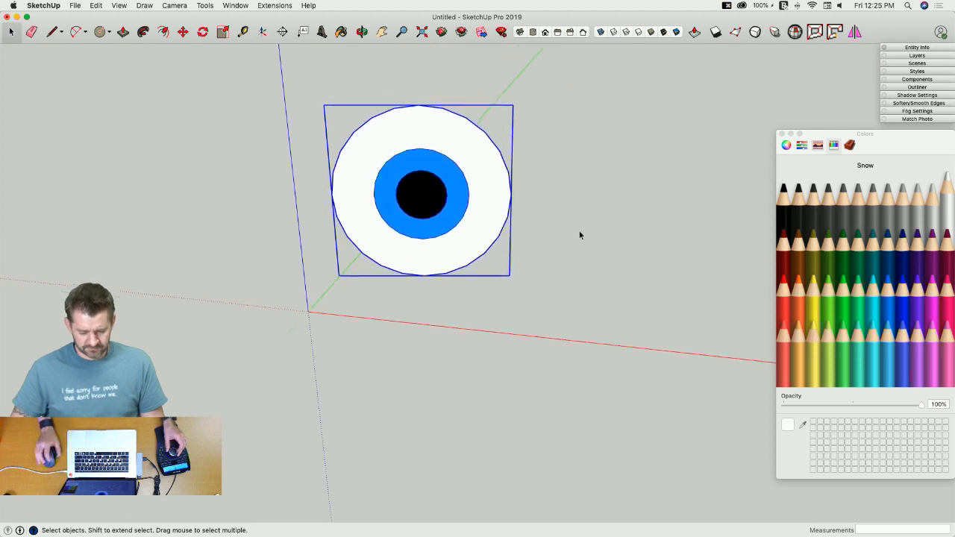
Step: Turn the geometry inside the eye component into a nested component, its origin at the pupil's centre and red axis pointing out of the face
double_click(420, 203)
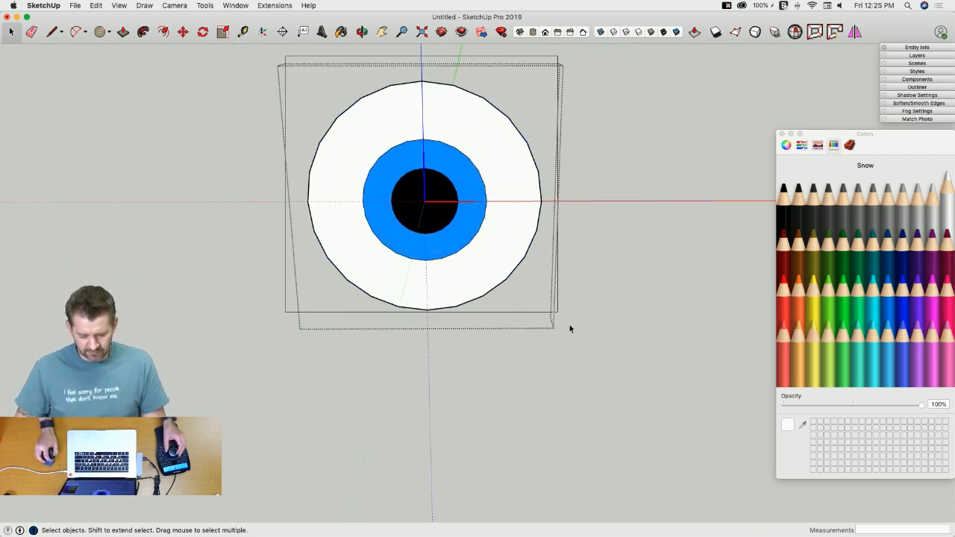
key(super+a)
right_click(480, 255)
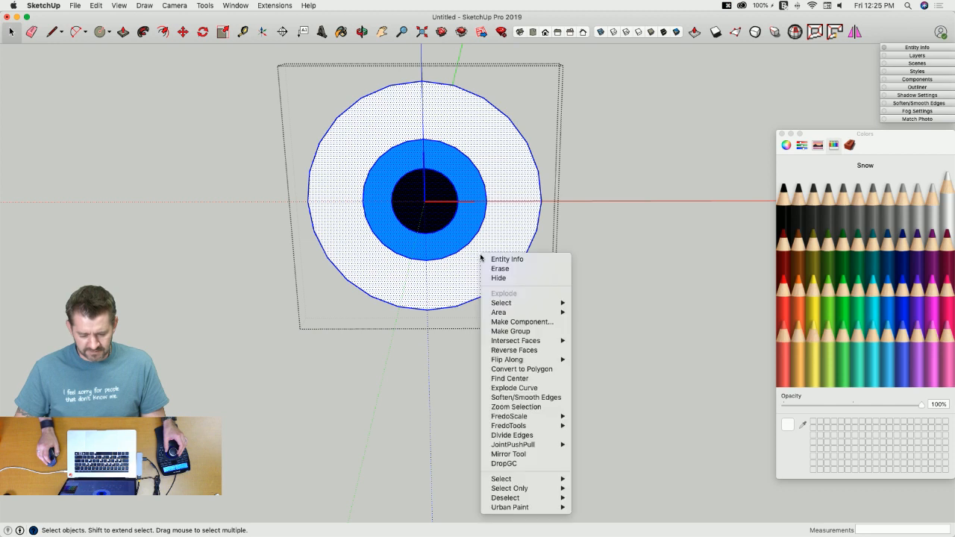
click(522, 321)
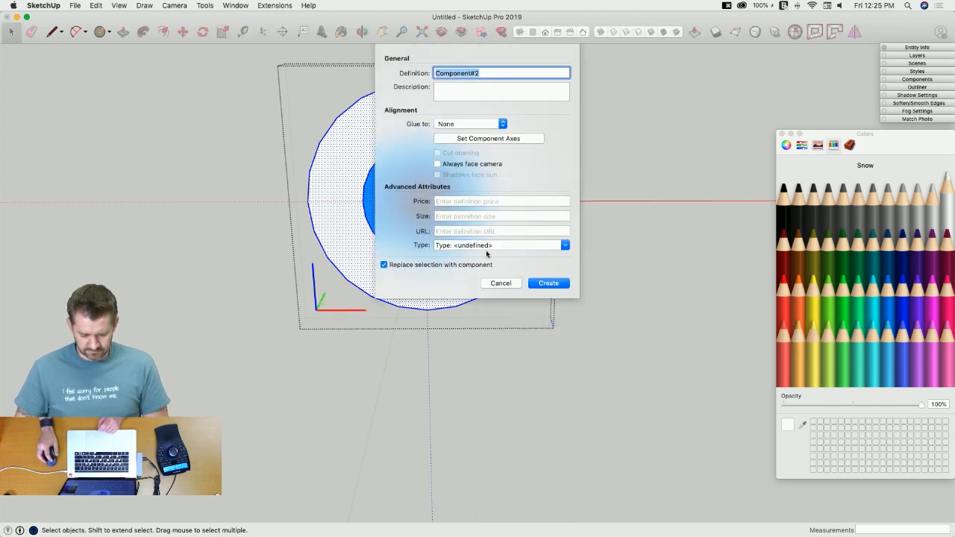
click(458, 141)
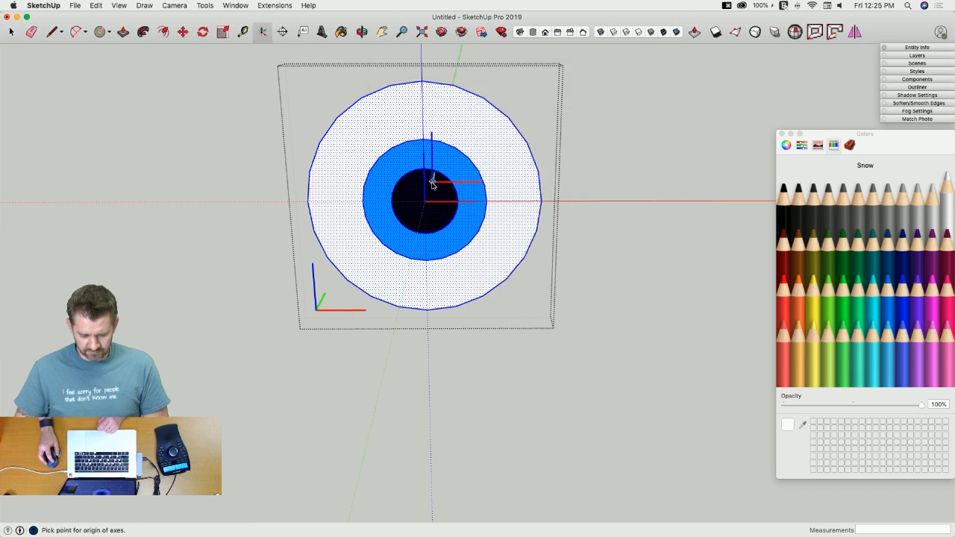
click(413, 241)
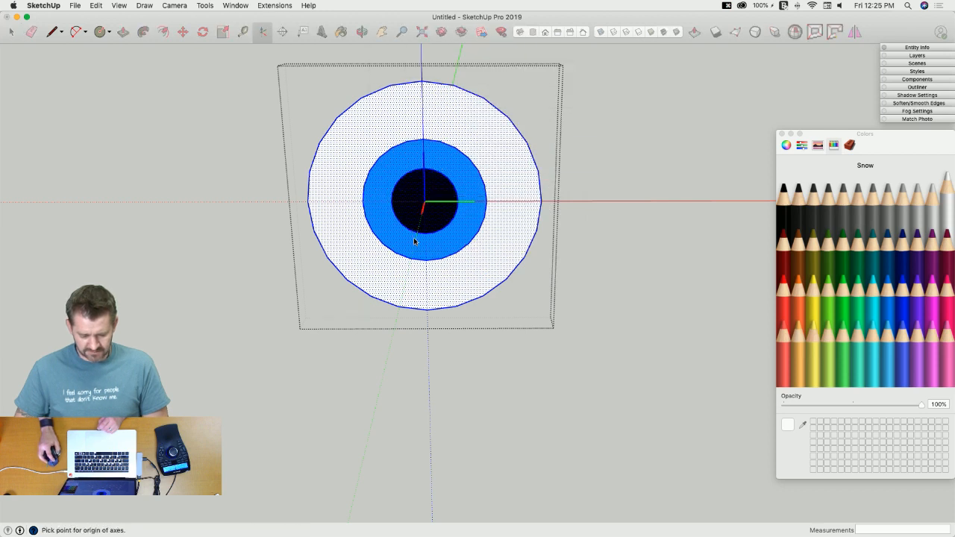
click(548, 282)
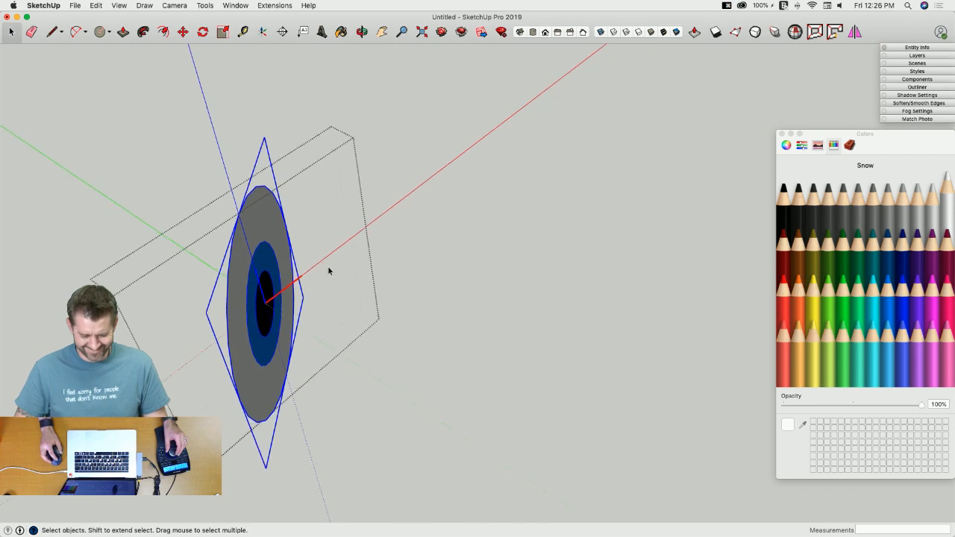
double_click(277, 313)
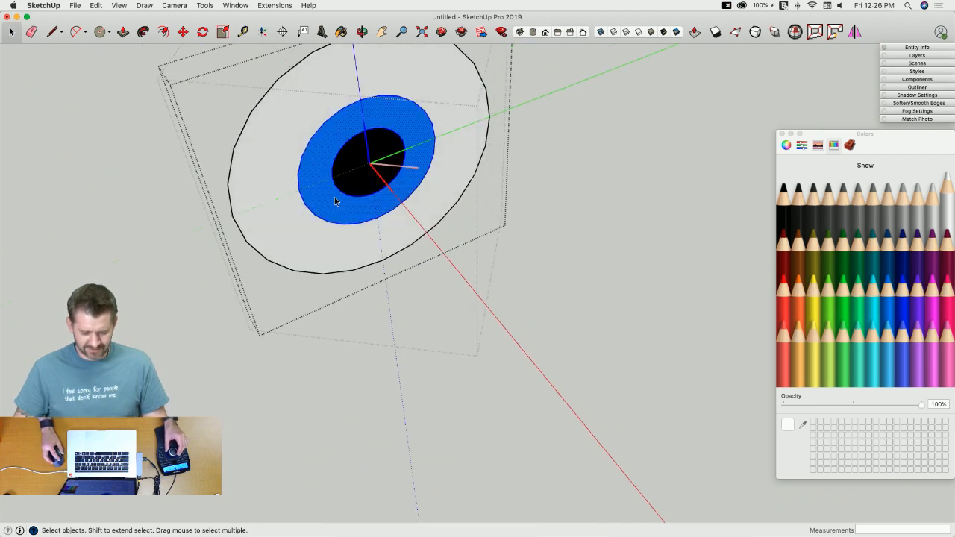
click(327, 144)
click(611, 198)
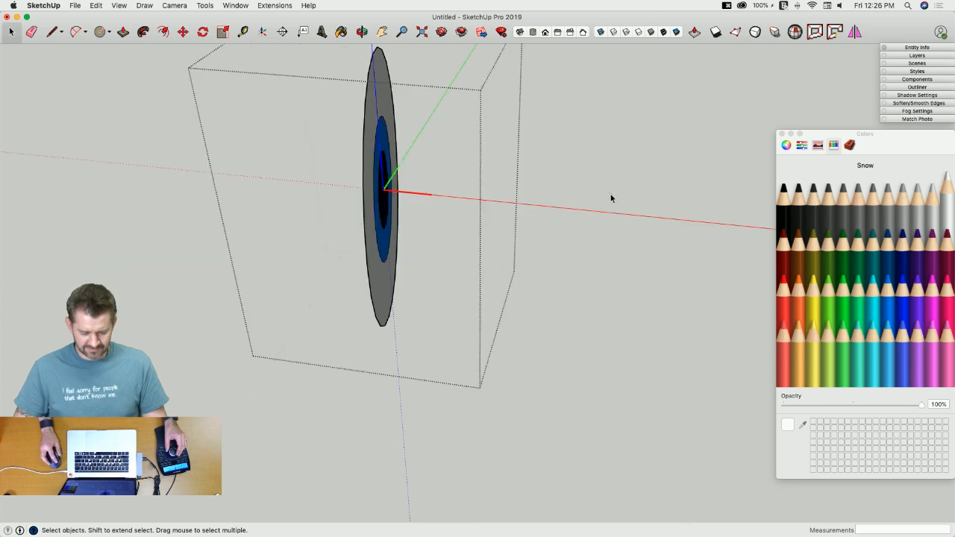
click(607, 197)
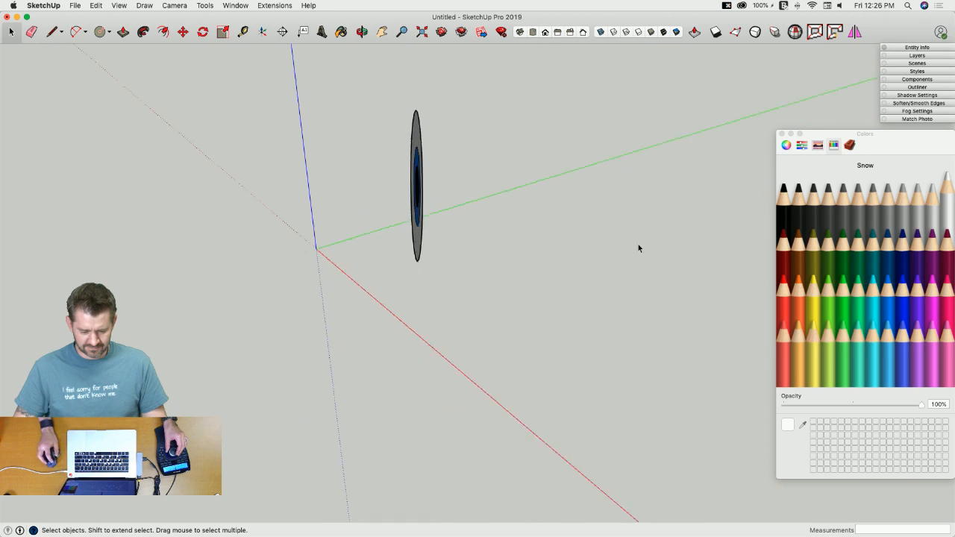
Step: Nest the inner eye geometry in another component with Always face camera and Shadows face sun, its origin at the pupil's centre and red axis upward
double_click(440, 226)
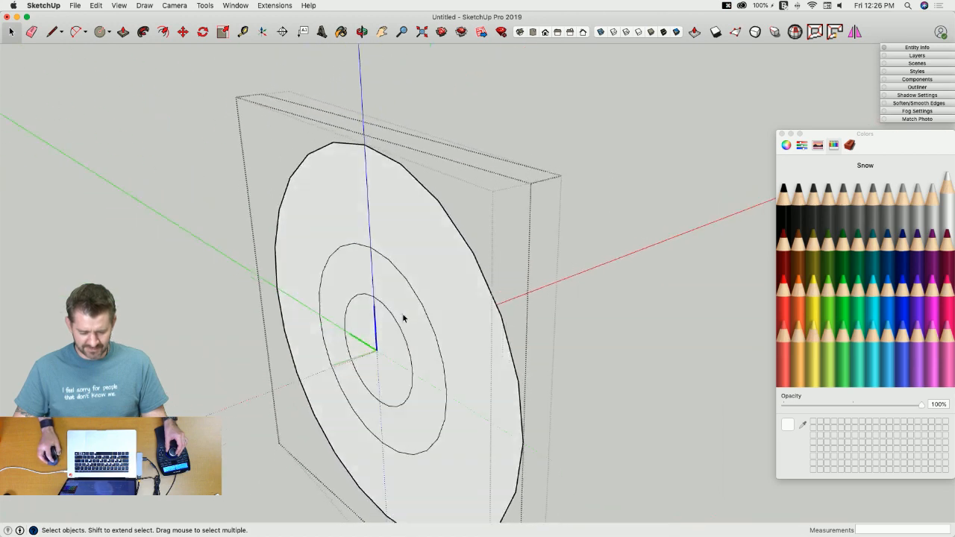
triple_click(355, 292)
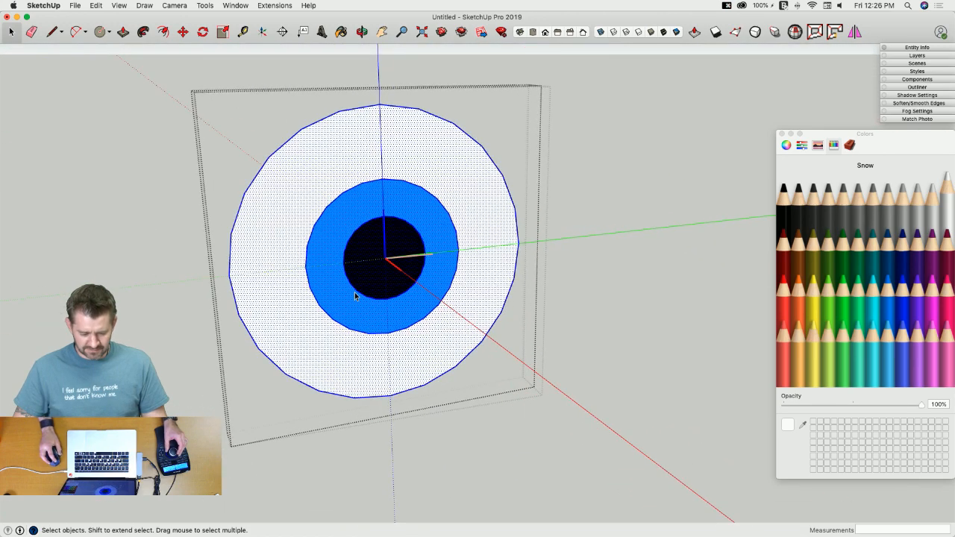
right_click(355, 295)
mouse_move(404, 361)
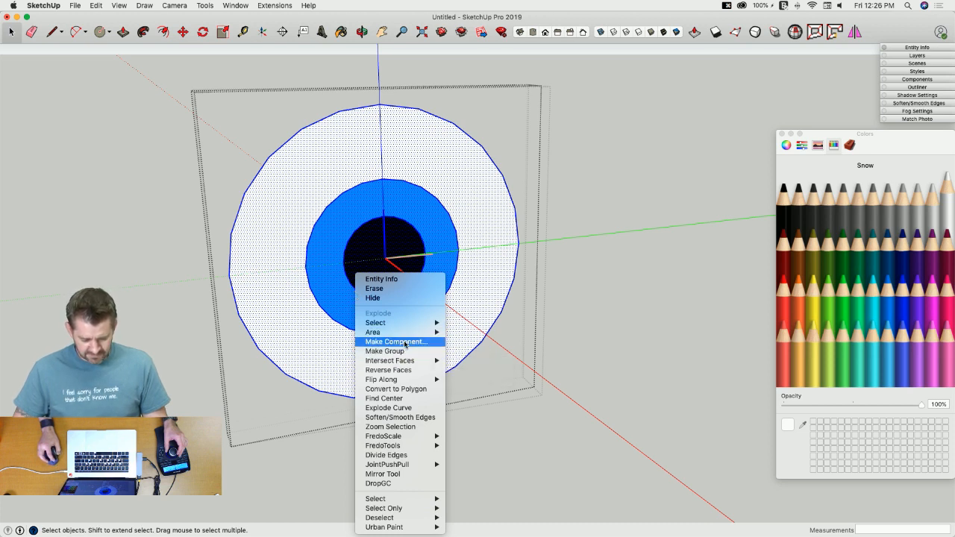
click(405, 342)
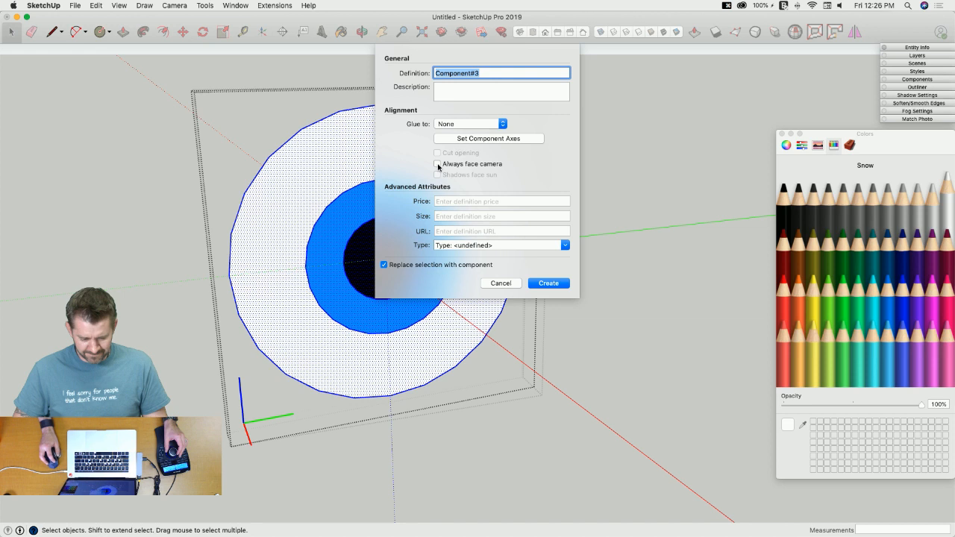
click(462, 141)
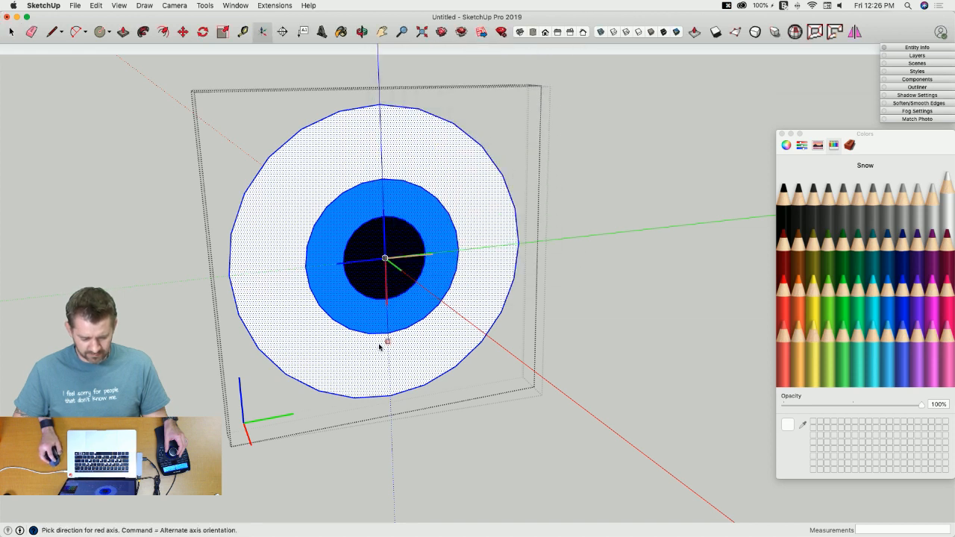
click(379, 112)
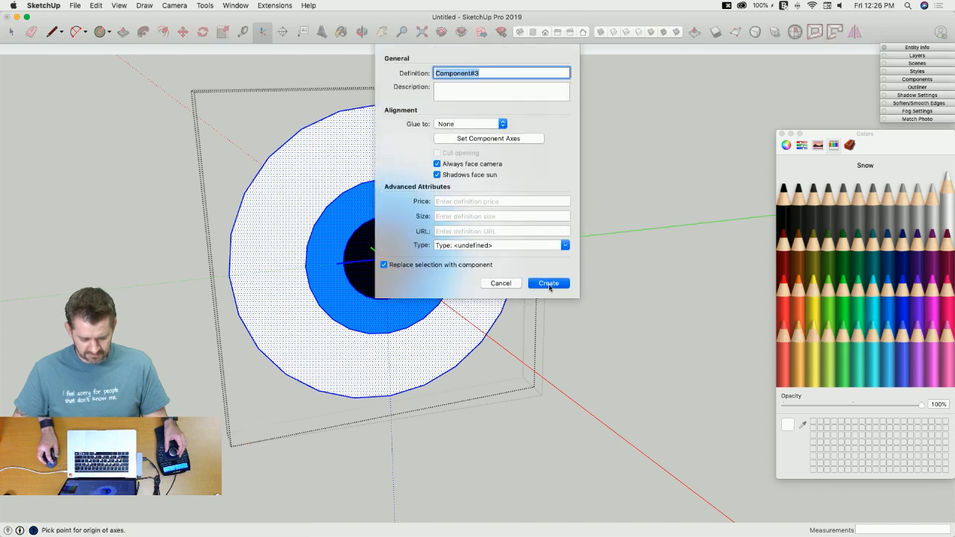
click(548, 283)
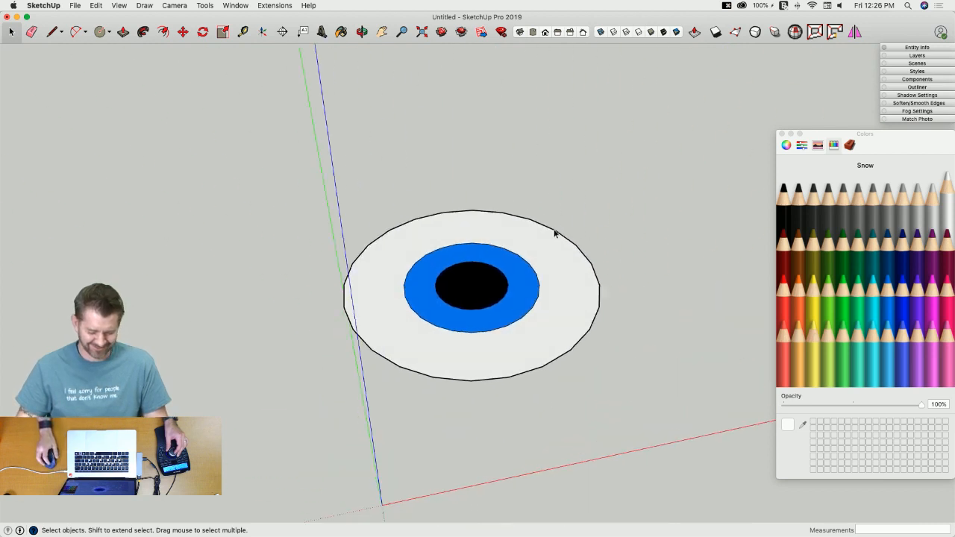
Step: Inside the innermost eye component, place the drawing axes at the pupil's centre with red vertical and green along the former red direction, and leave component editing
double_click(499, 240)
double_click(497, 236)
double_click(497, 236)
click(613, 285)
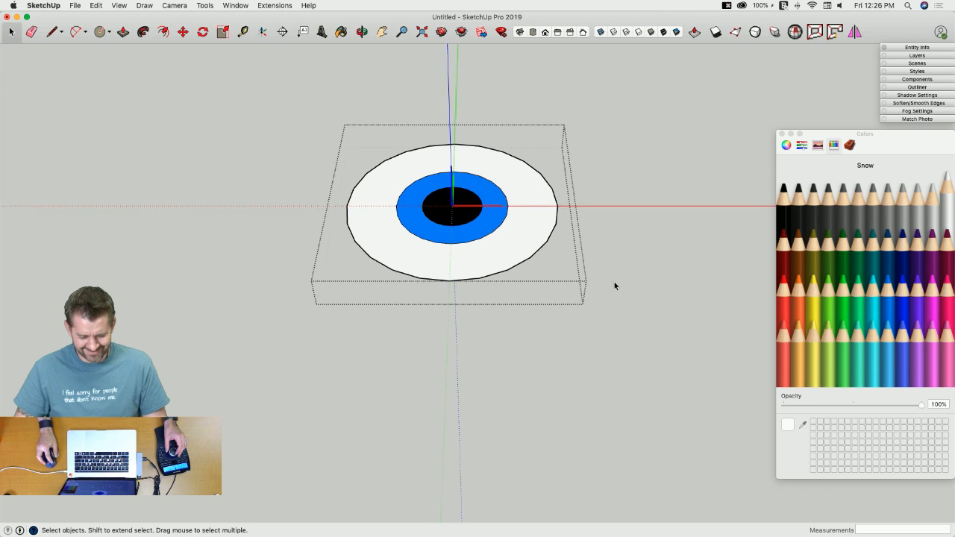
right_click(491, 244)
click(532, 249)
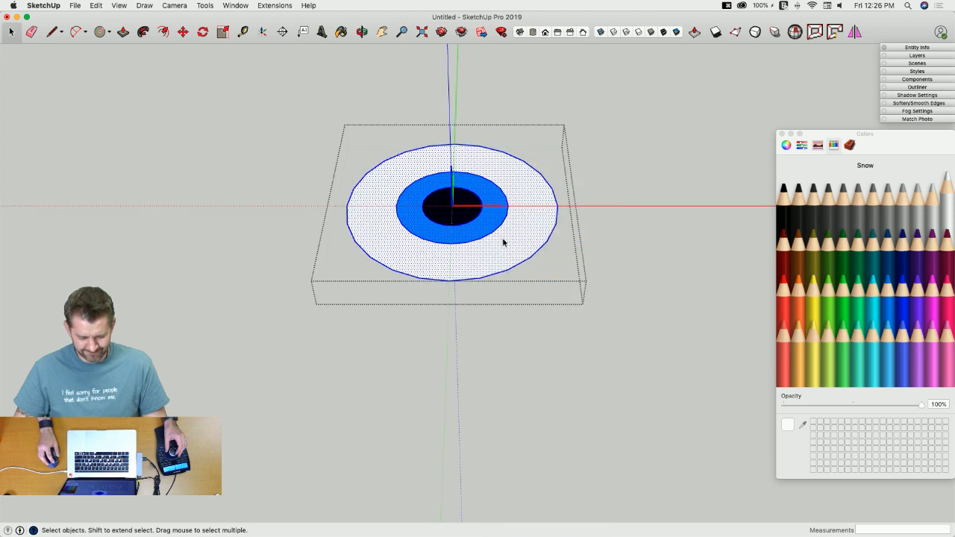
click(516, 249)
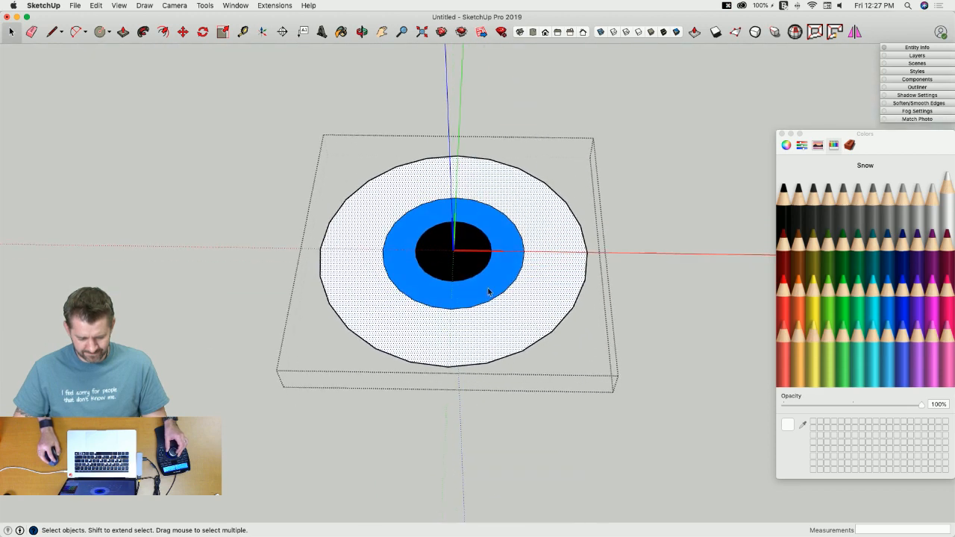
click(262, 32)
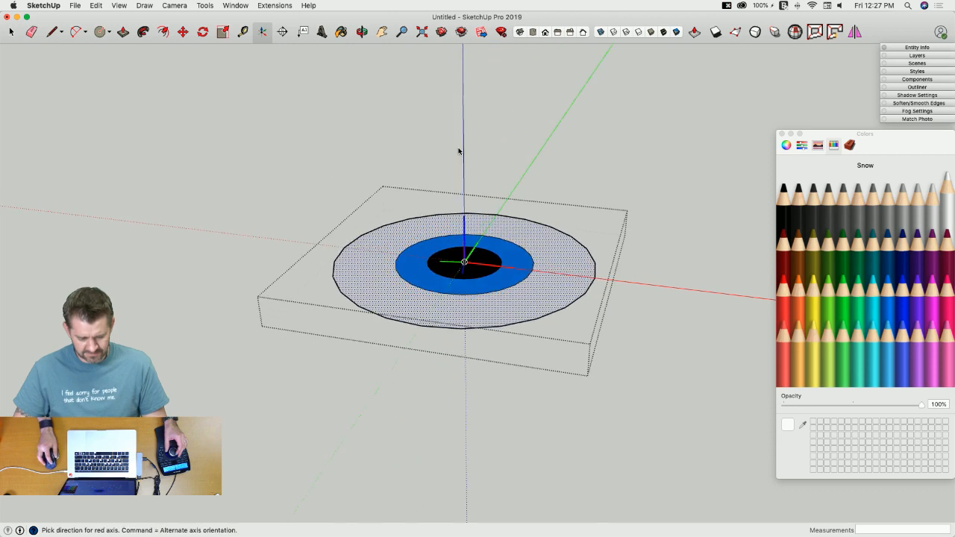
click(524, 279)
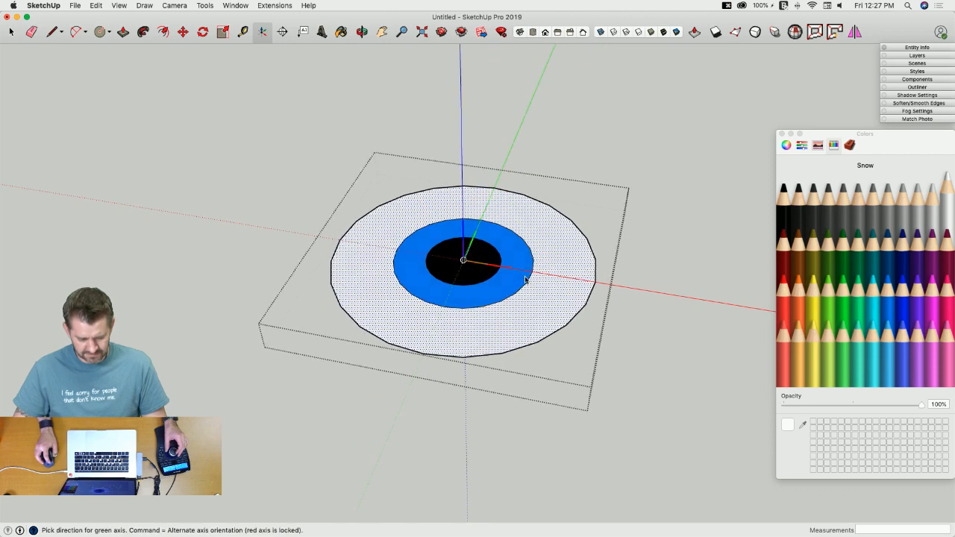
click(522, 270)
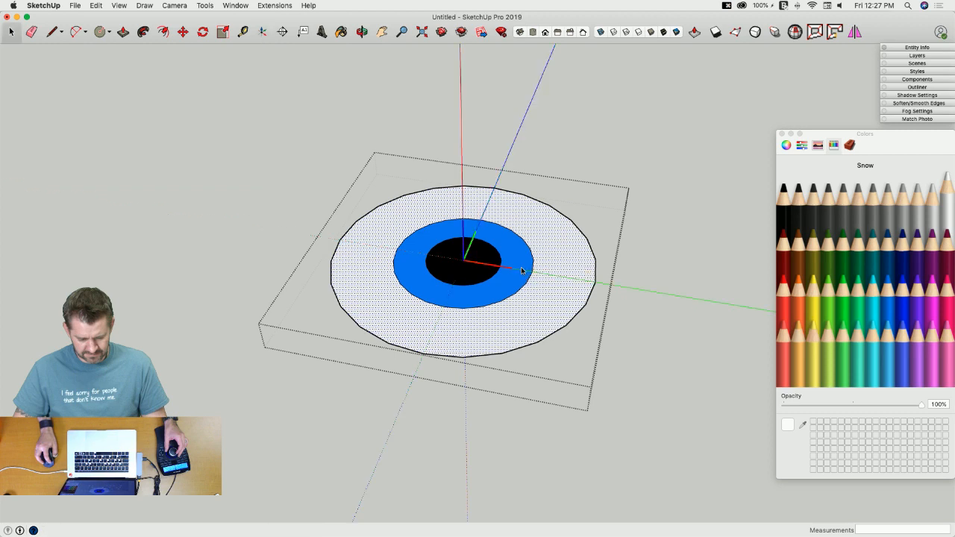
click(662, 153)
click(551, 197)
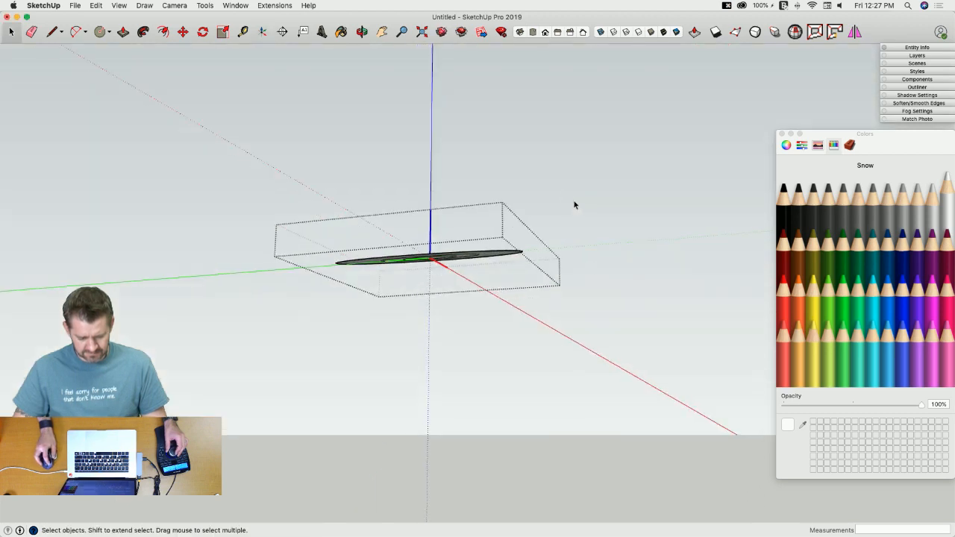
click(606, 205)
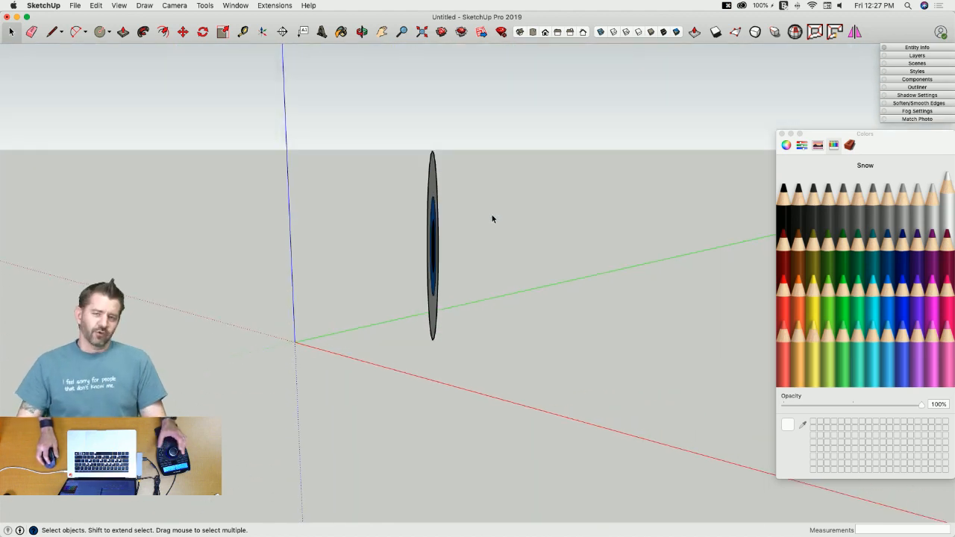
Step: Close the eye model without saving it and start a new model
click(6, 16)
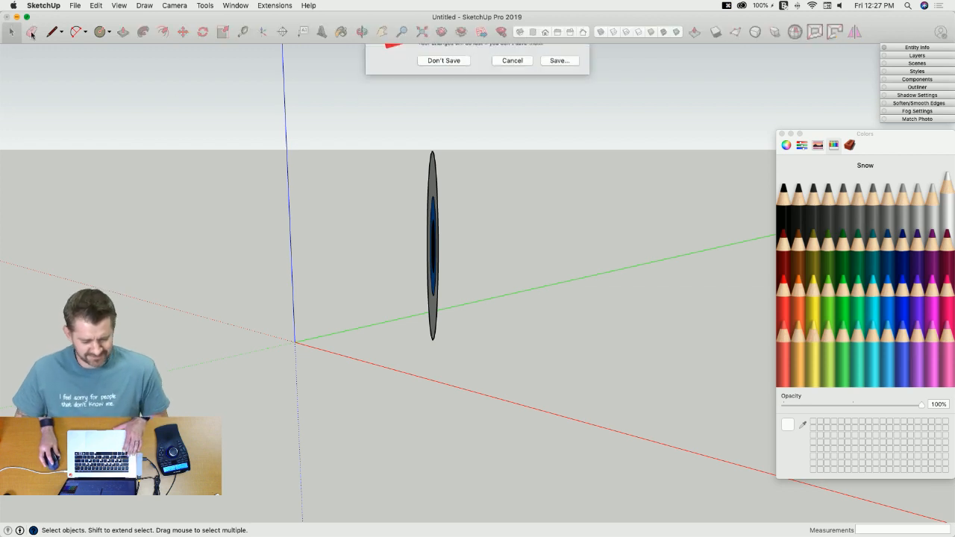
click(443, 92)
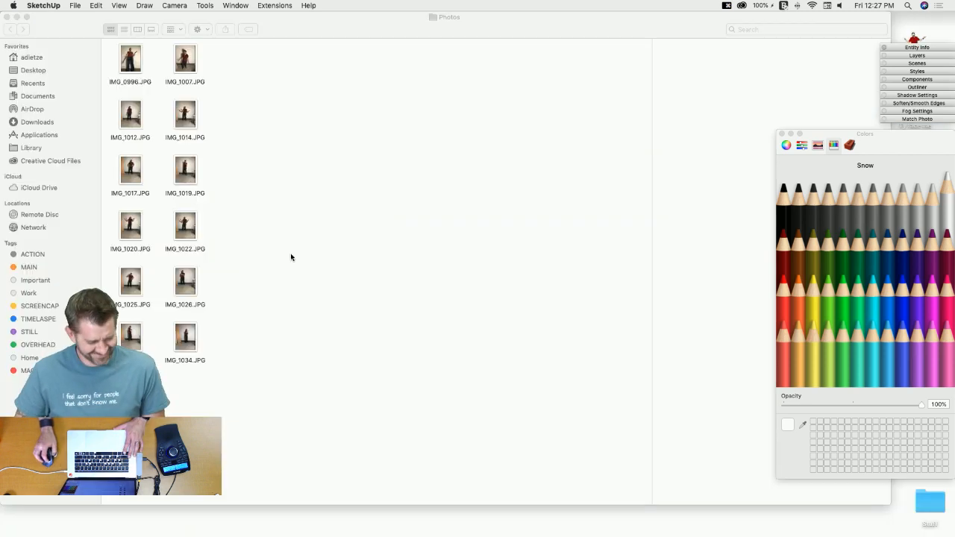
click(79, 5)
click(88, 17)
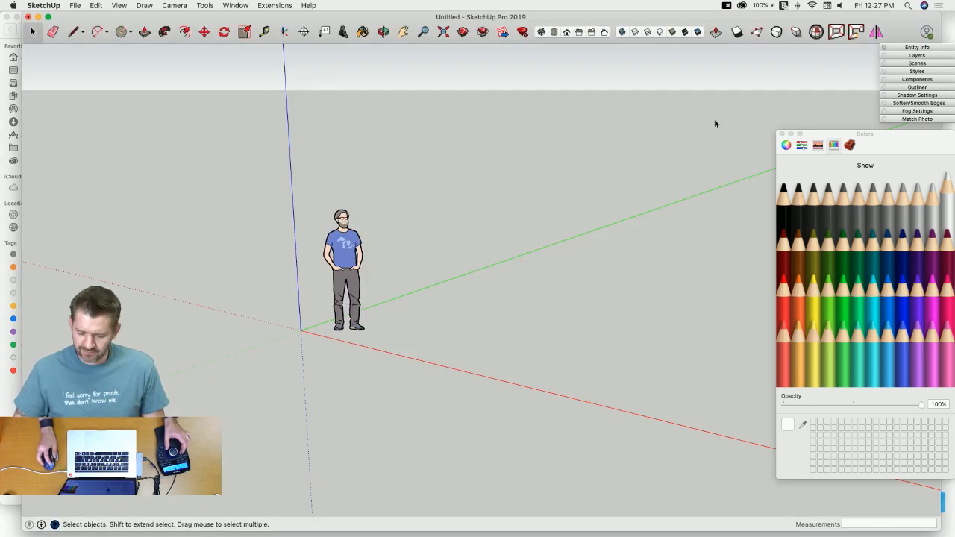
Step: Close the Colors palette, widen the new model window to fill the screen, and switch to the Photos folder in Finder
click(781, 132)
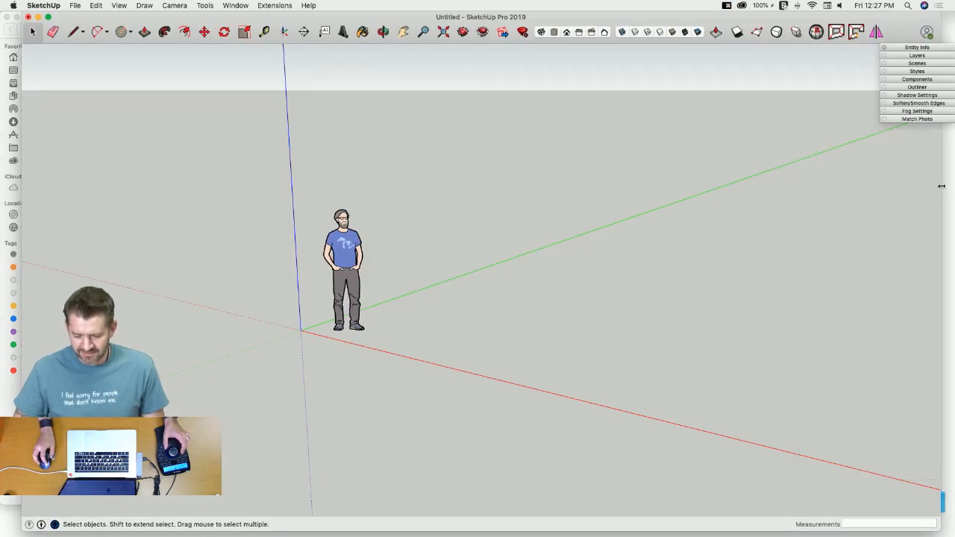
drag(19, 50, 0, 52)
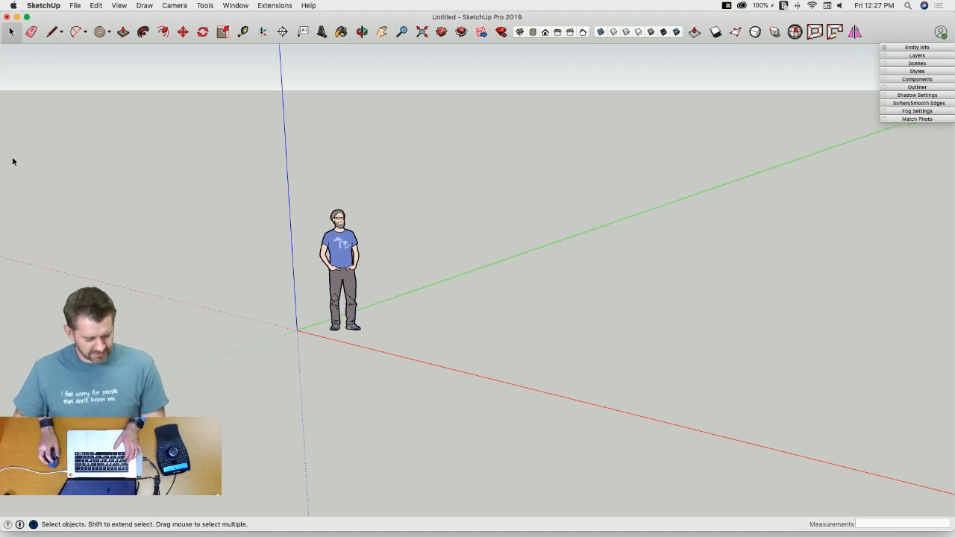
mouse_move(2, 152)
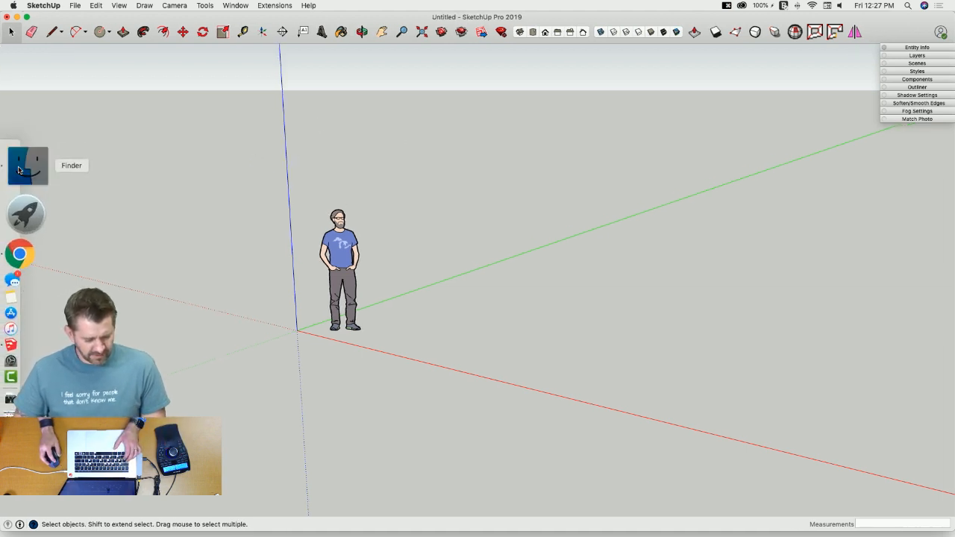
click(19, 170)
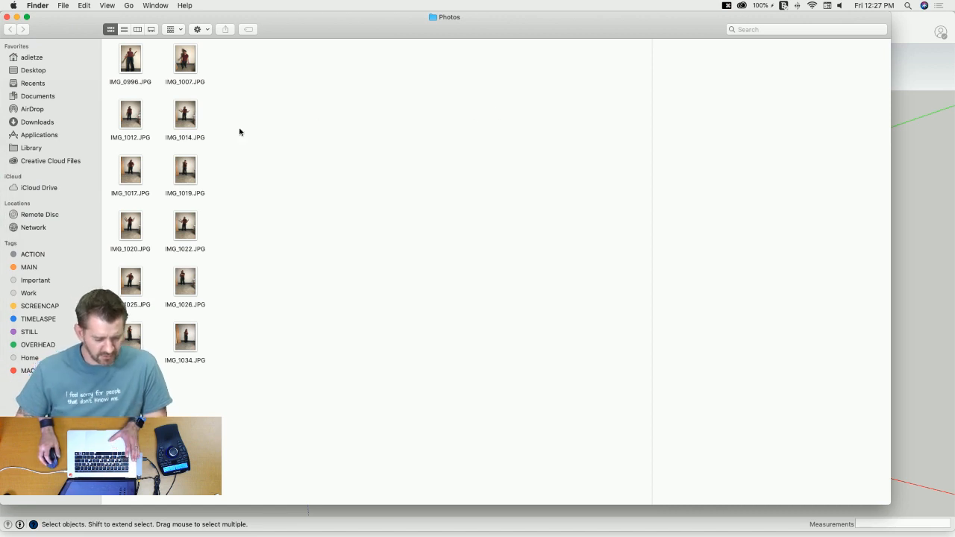
Step: Open IMG_0996.JPG and IMG_1007.JPG in Preview one after the other to examine the camera angle, closing each photo
click(132, 49)
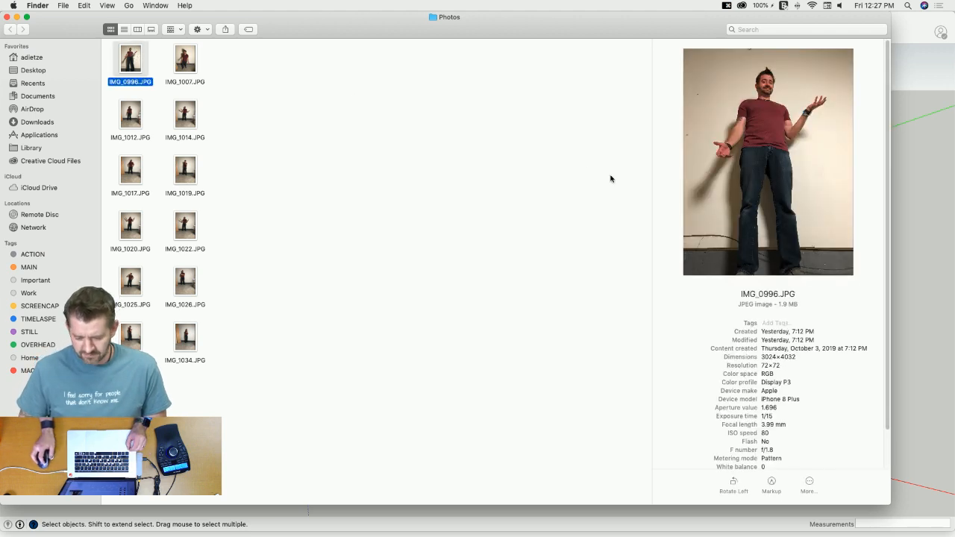
key(super+o)
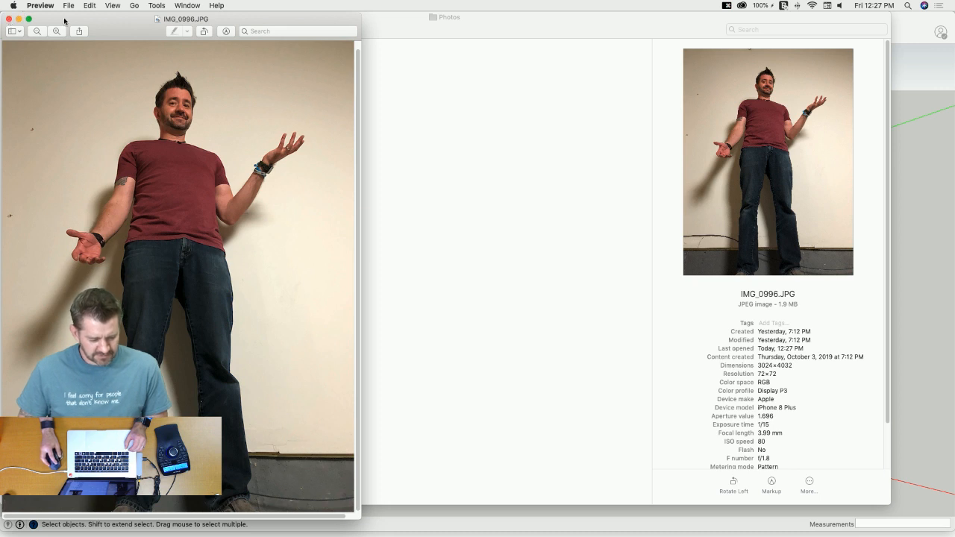
drag(92, 24, 158, 22)
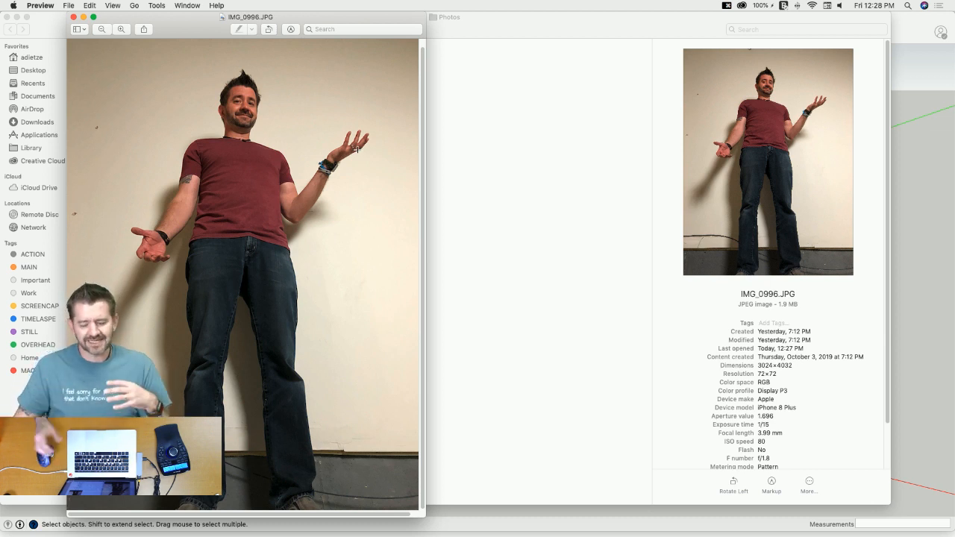
click(73, 17)
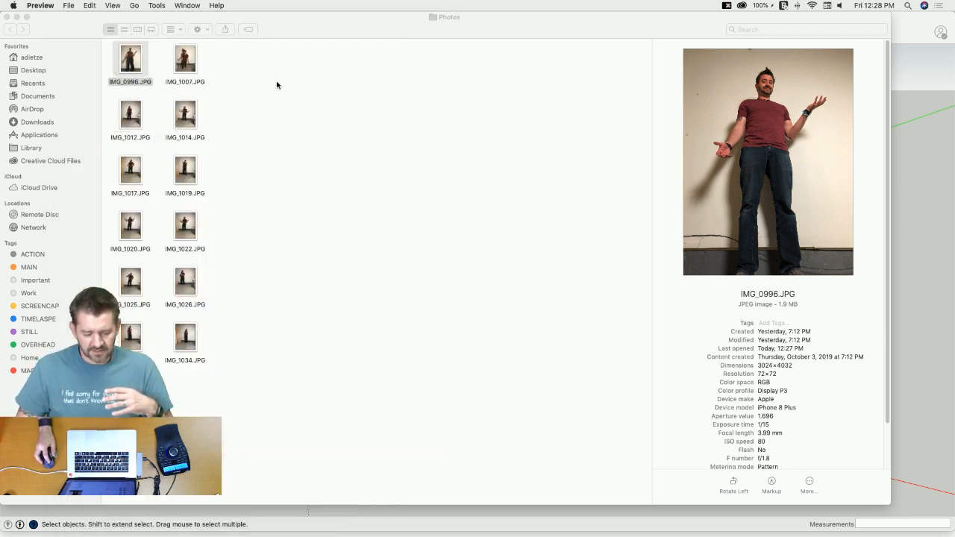
double_click(186, 70)
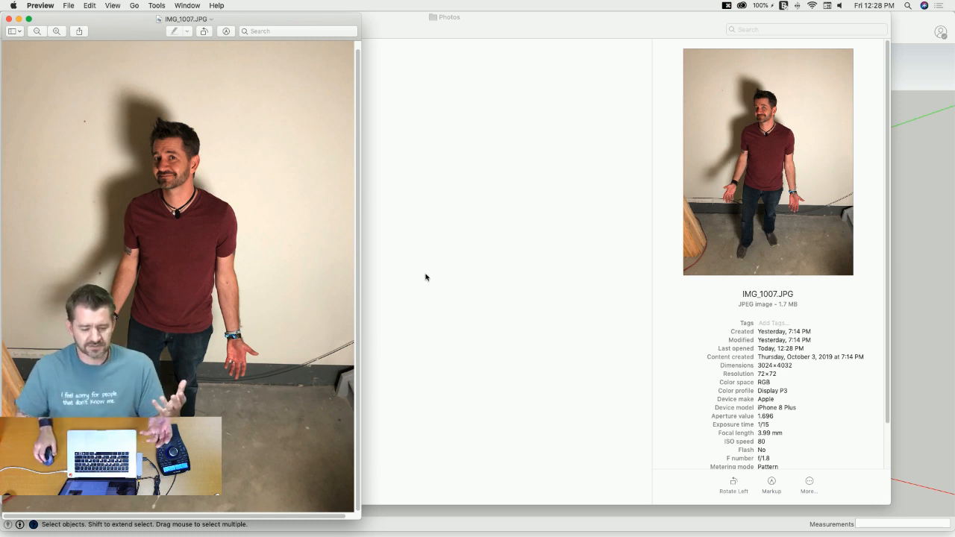
drag(140, 24, 349, 23)
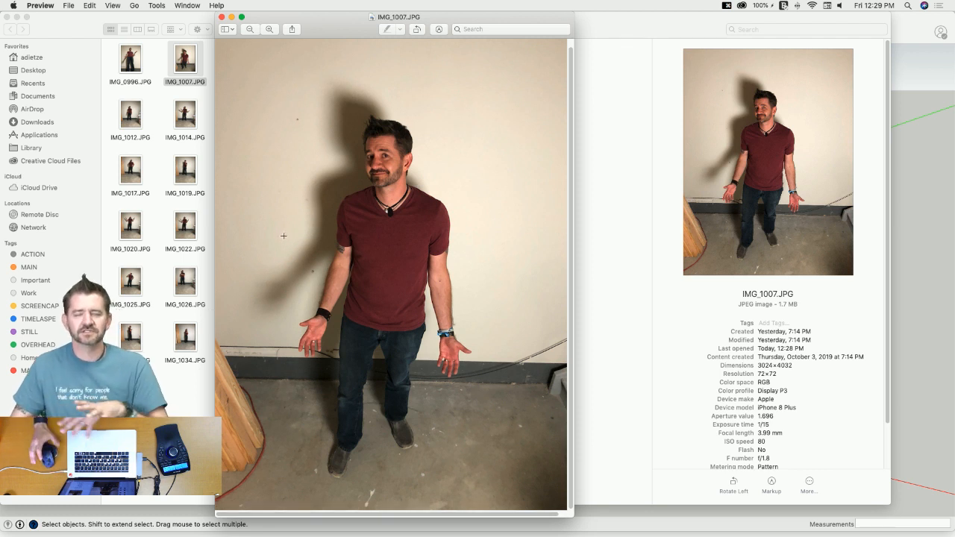
click(221, 17)
Step: Open IMG_1012.JPG and IMG_1014.JPG side by side to compare the poses, and close IMG_1012.JPG
double_click(138, 119)
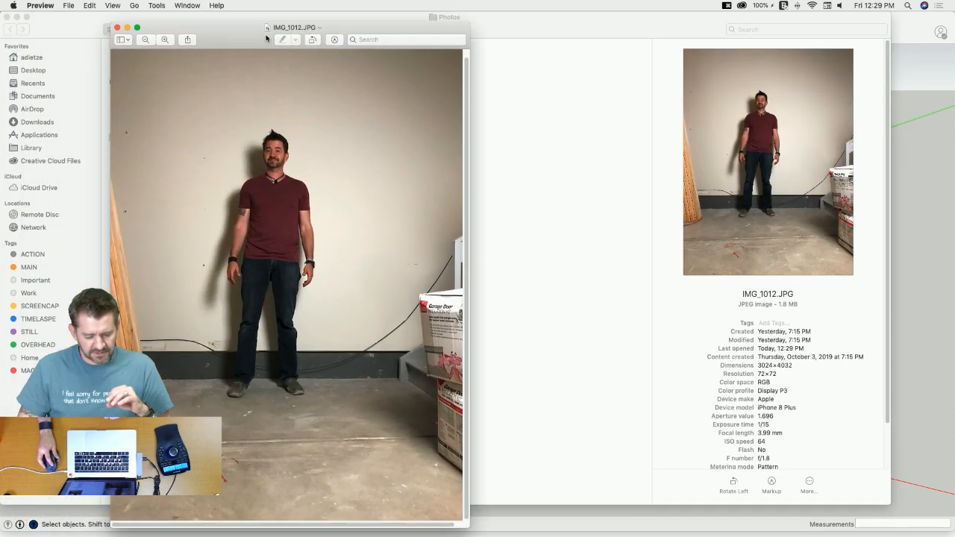
drag(266, 39, 392, 28)
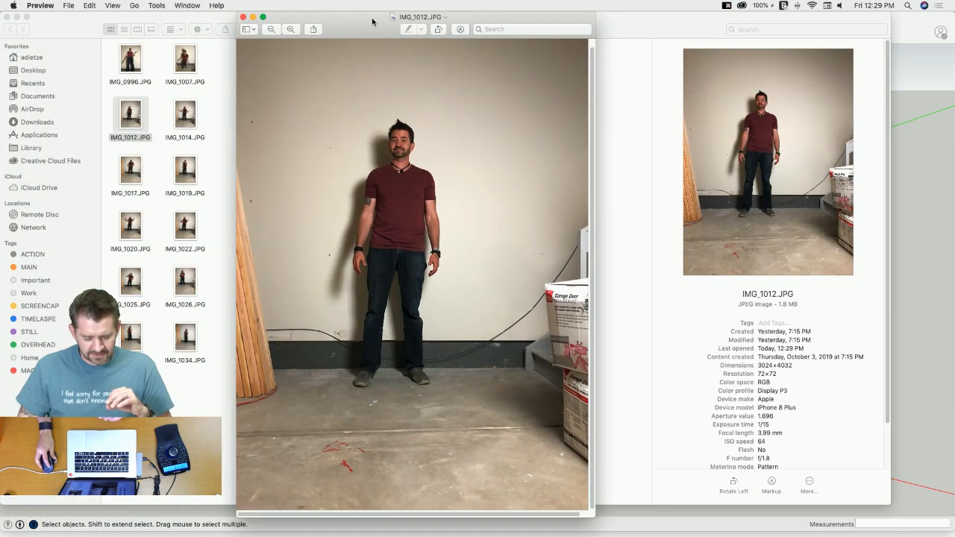
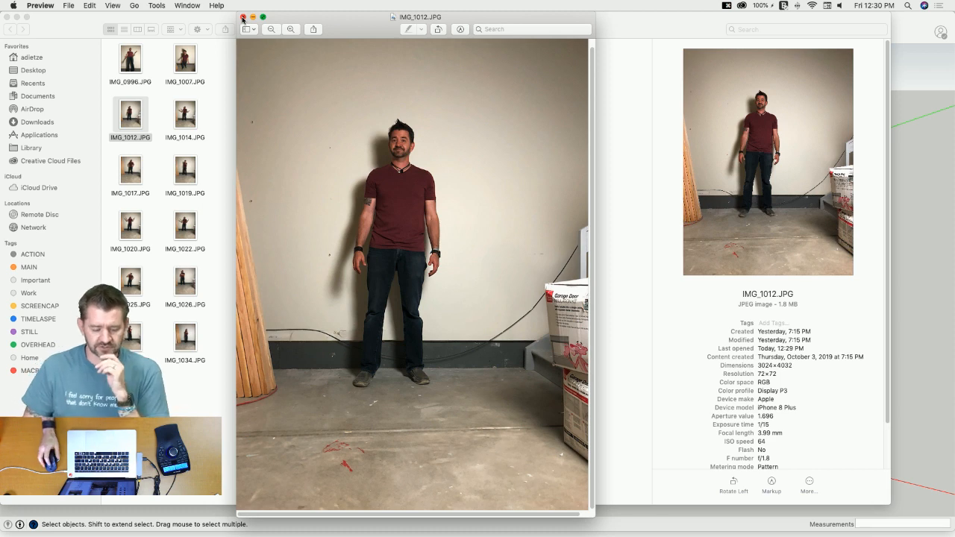
double_click(183, 119)
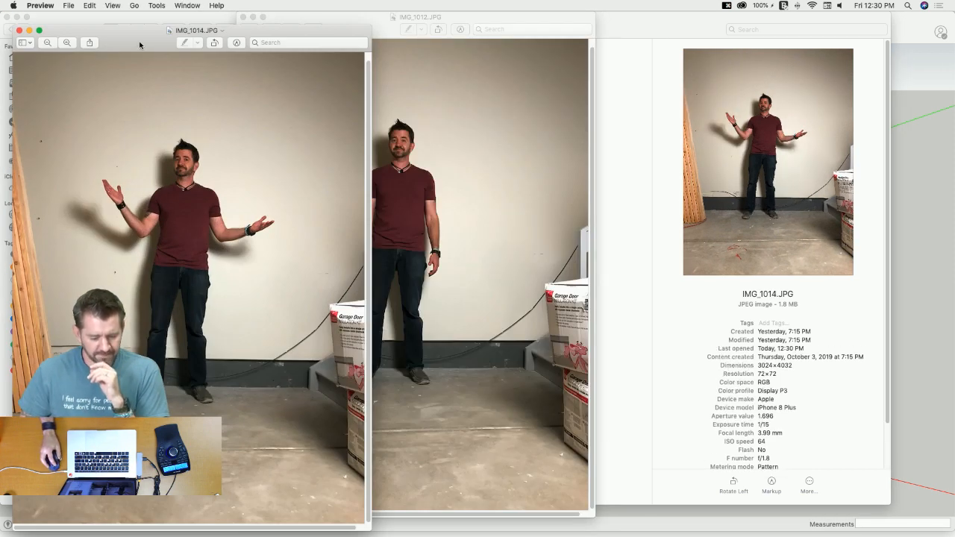
drag(139, 45, 716, 30)
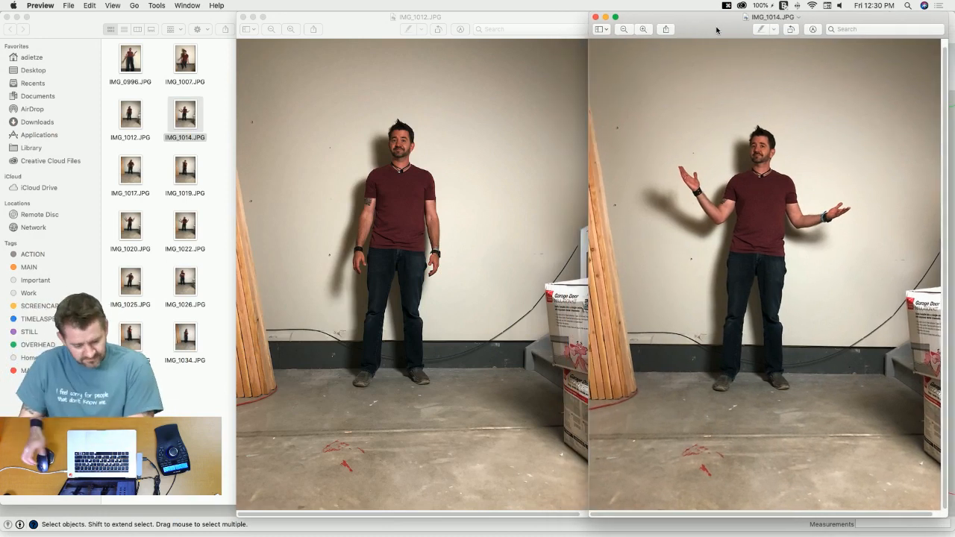
click(243, 17)
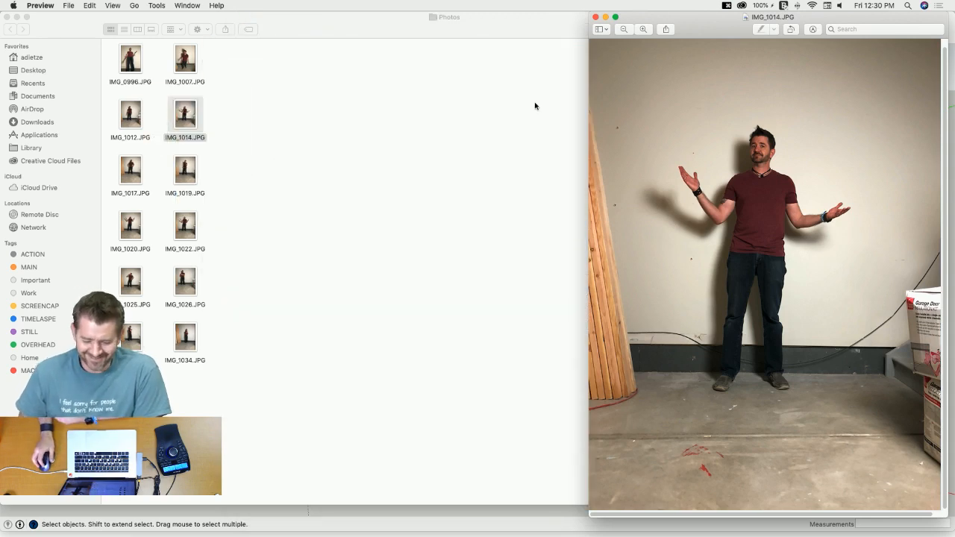
Step: Shrink the IMG_1014.JPG window and frame the full standing figure inside it
drag(589, 18, 674, 18)
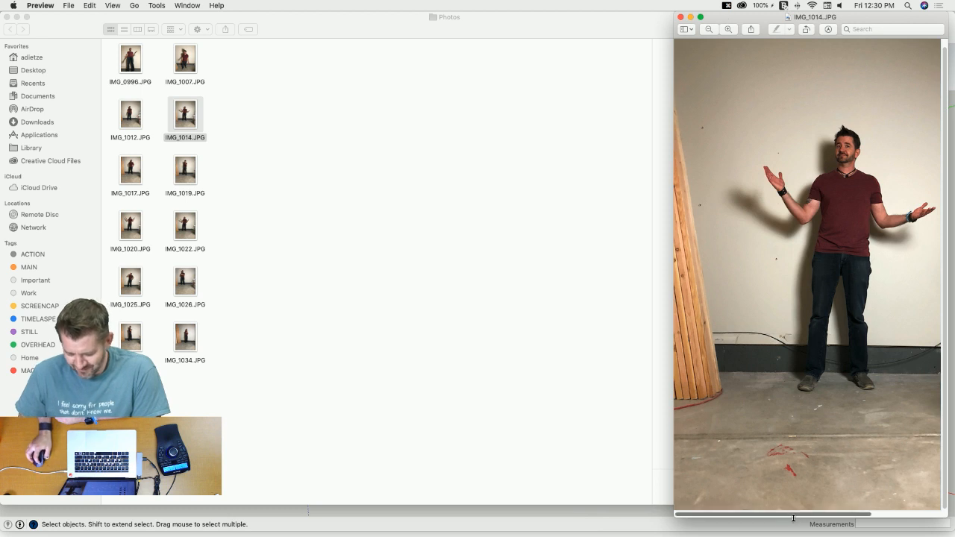
drag(797, 516, 797, 325)
scroll(944, 197, up, 5)
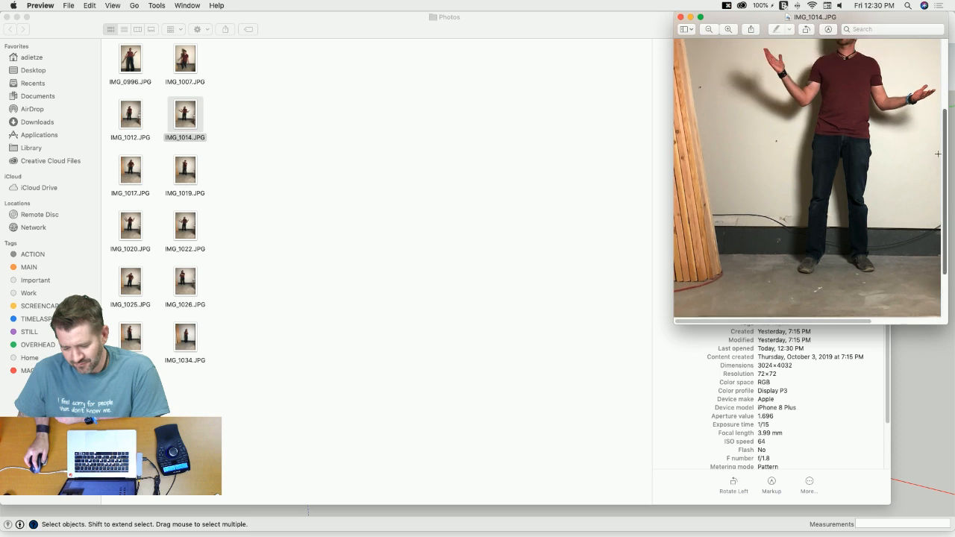
scroll(932, 136, down, 1)
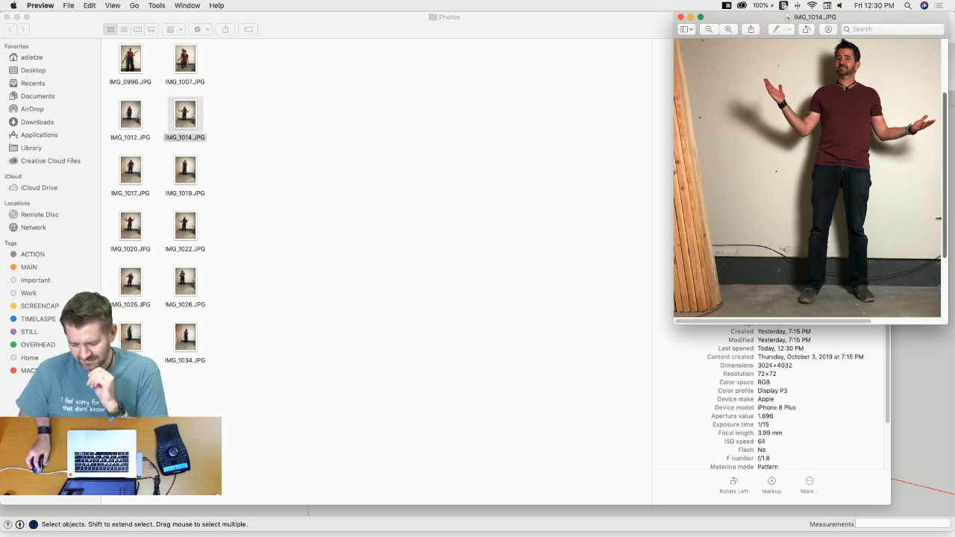
scroll(875, 323, right, 3)
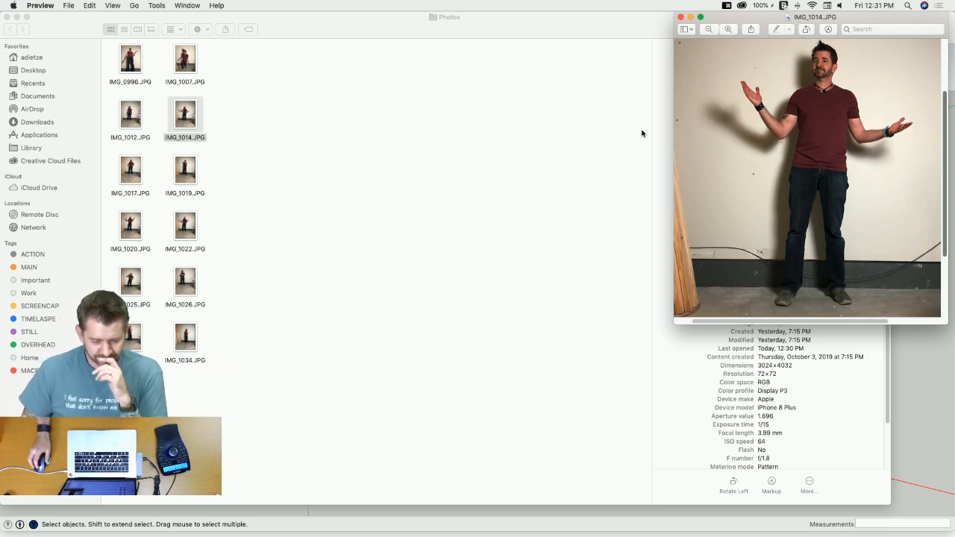
Step: Open IMG_1017.JPG, shrink its window around the standing figure, and place it next to IMG_1014.JPG
double_click(131, 171)
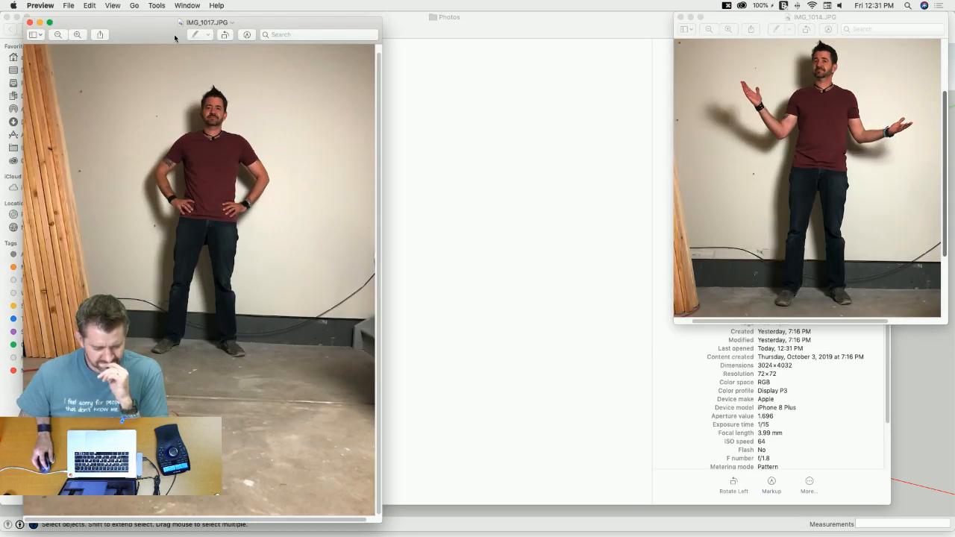
drag(147, 24, 427, 18)
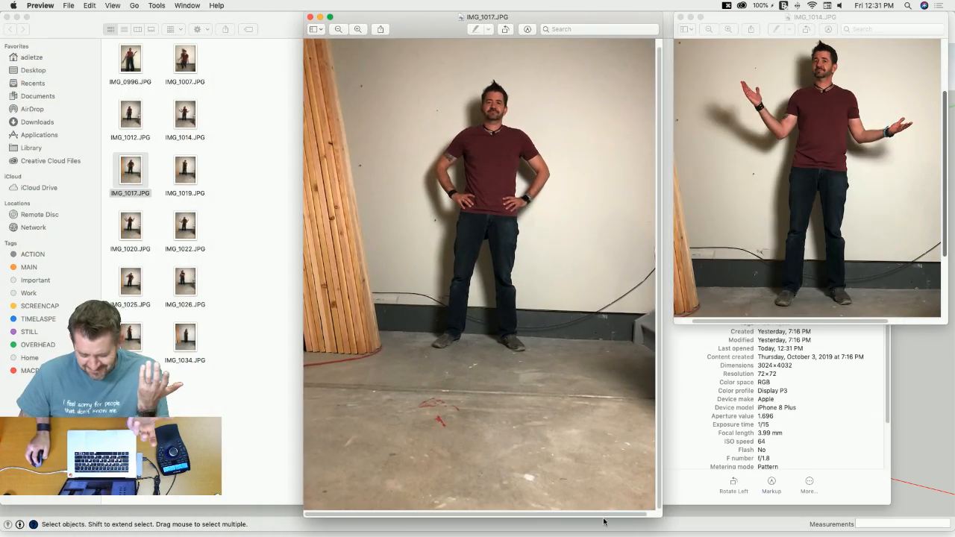
drag(658, 514, 501, 341)
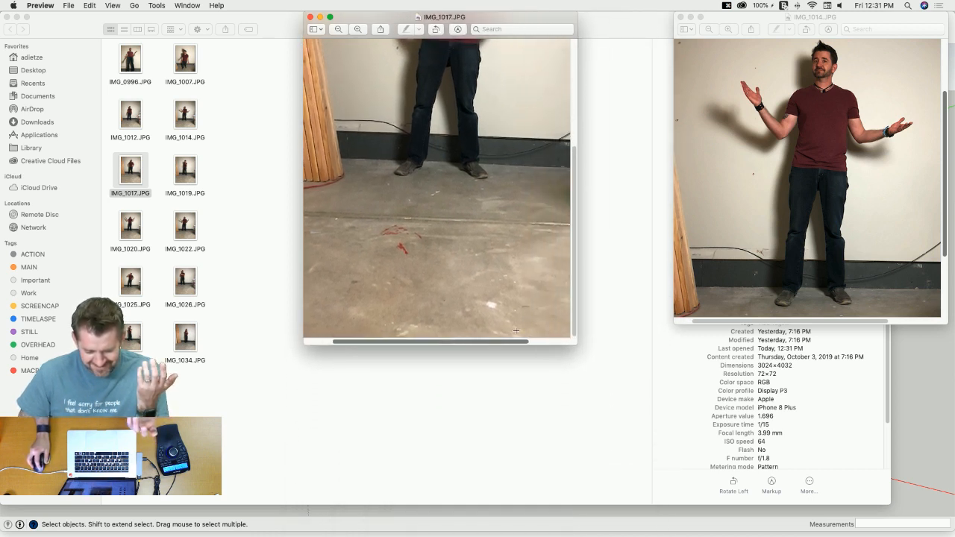
drag(574, 239, 567, 155)
drag(414, 16, 560, 15)
Step: Open IMG_1019.JPG to examine its pose and close it
click(188, 174)
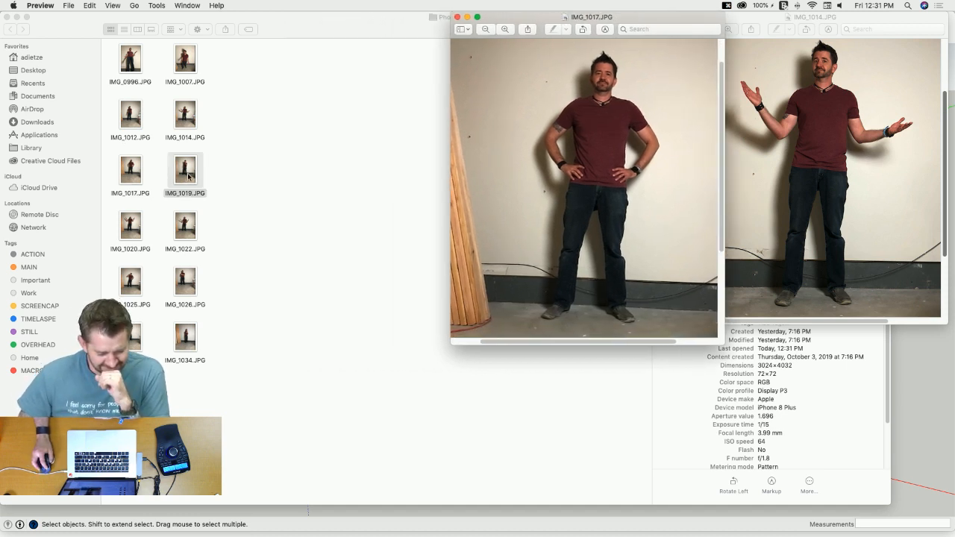
key(super+o)
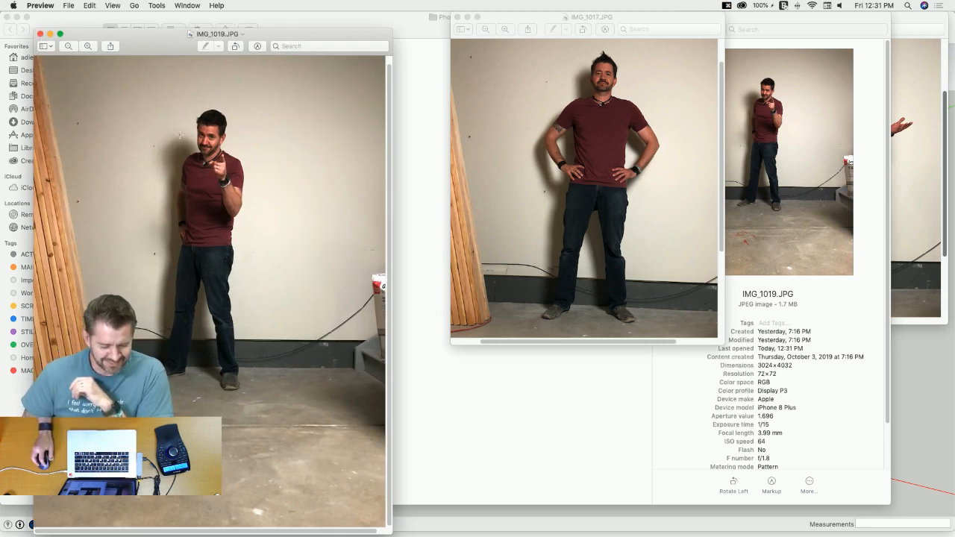
click(40, 34)
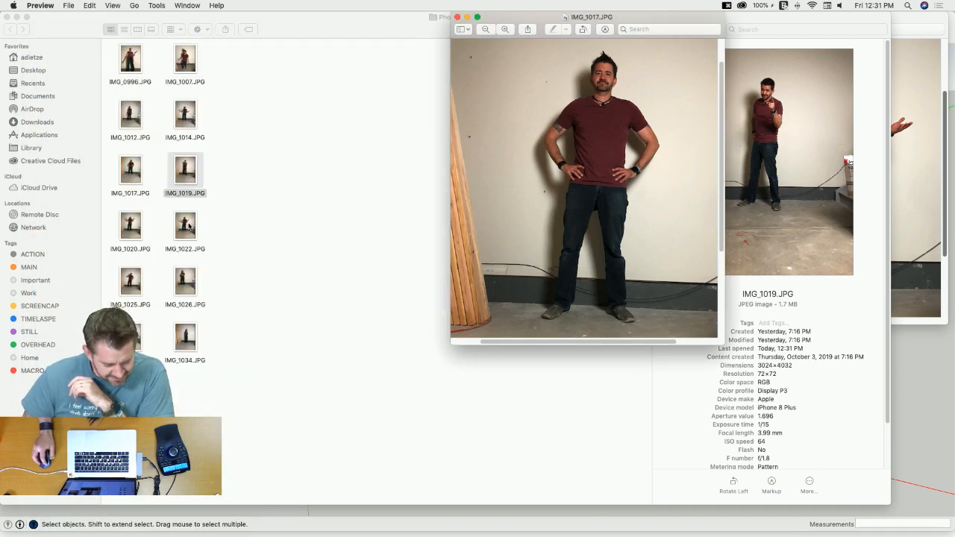
Step: Open IMG_1020.JPG to examine its pose in a smaller window, and put the window away
double_click(131, 225)
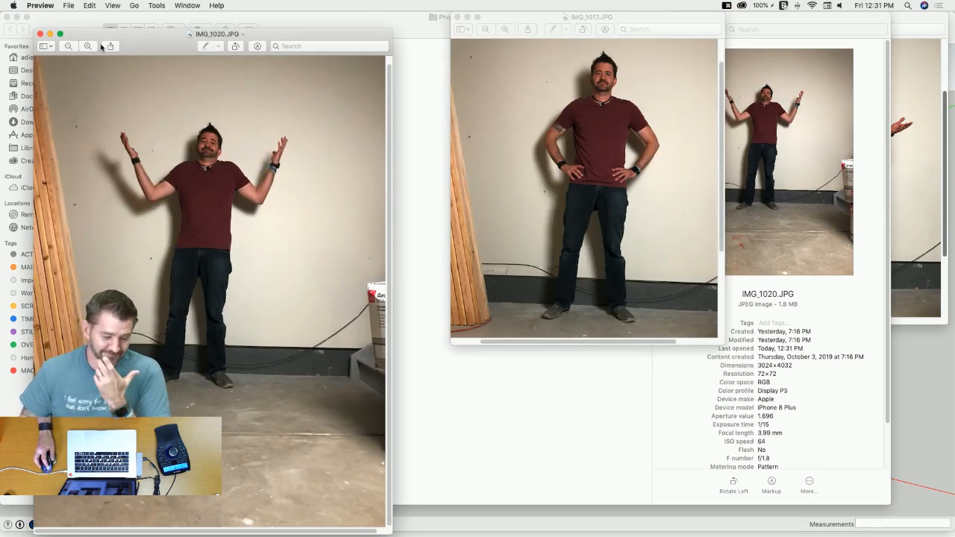
drag(37, 528, 118, 346)
scroll(259, 343, right, 3)
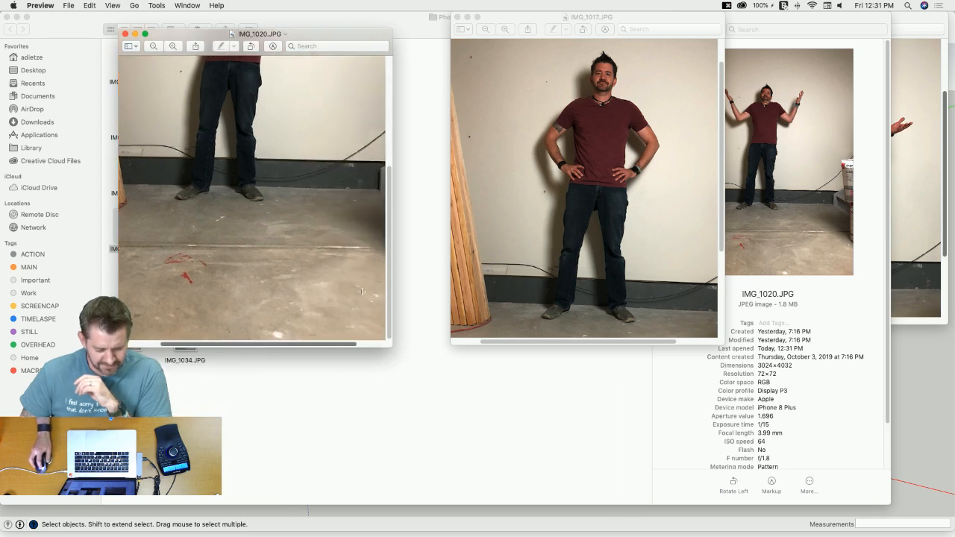
click(134, 35)
Step: Bring the Photos folder window to the front, select IMG_1020.JPG, and move the window slightly down
click(437, 17)
click(129, 226)
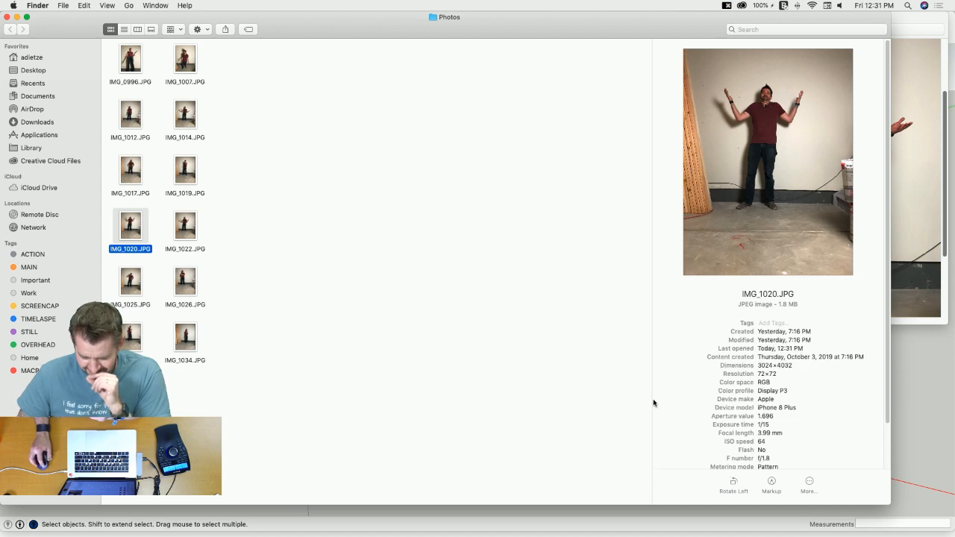
drag(583, 26, 591, 48)
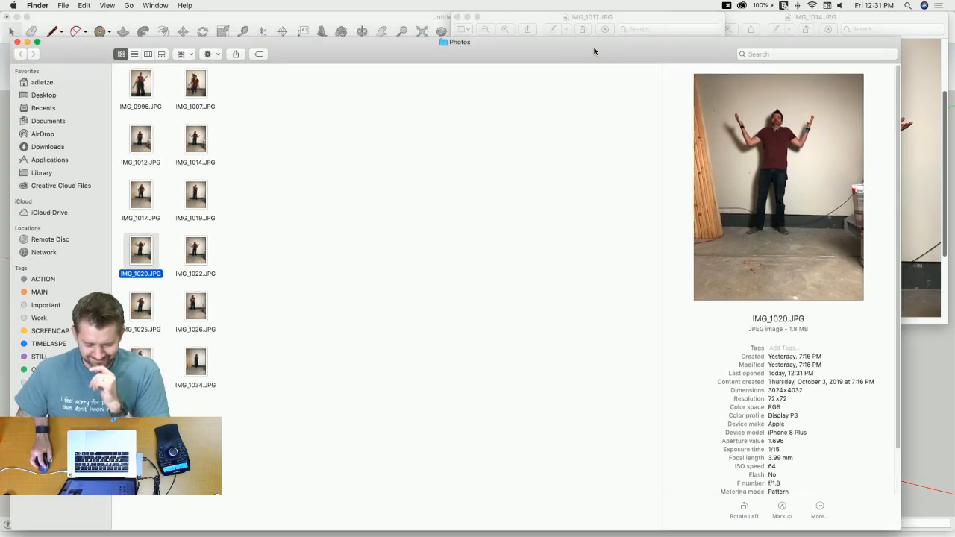
Step: Open IMG_1022.JPG and IMG_1025.JPG and arrange them side by side, clear of the photo thumbnails
click(199, 254)
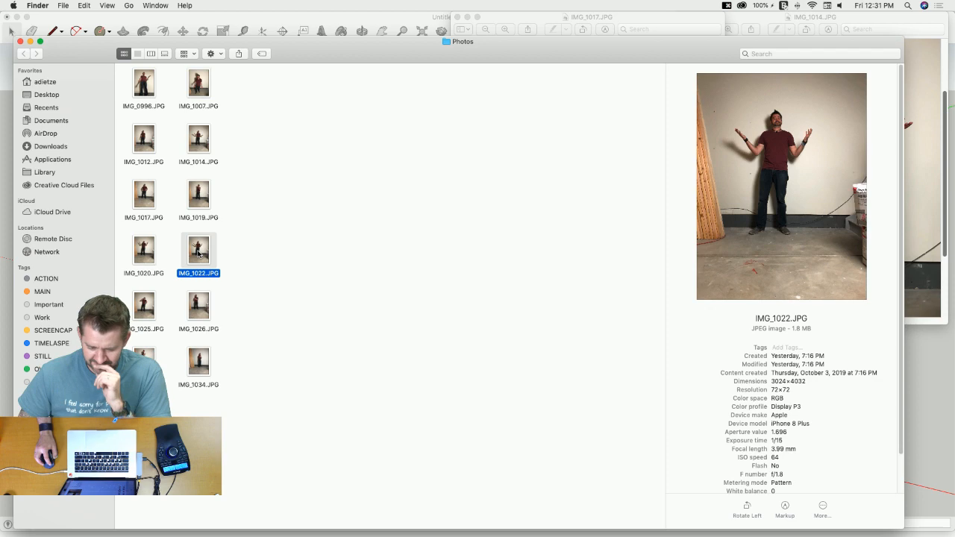
double_click(199, 254)
drag(218, 46, 658, 4)
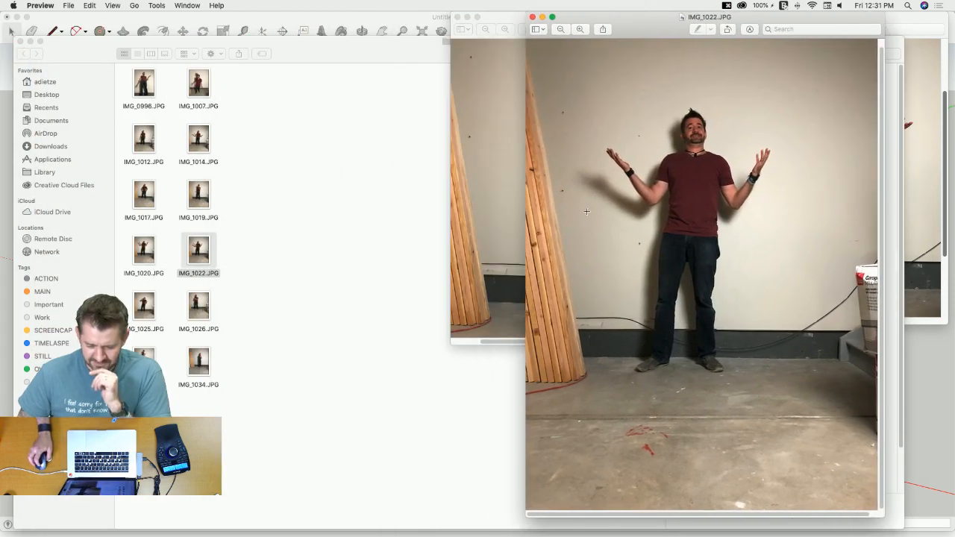
double_click(142, 312)
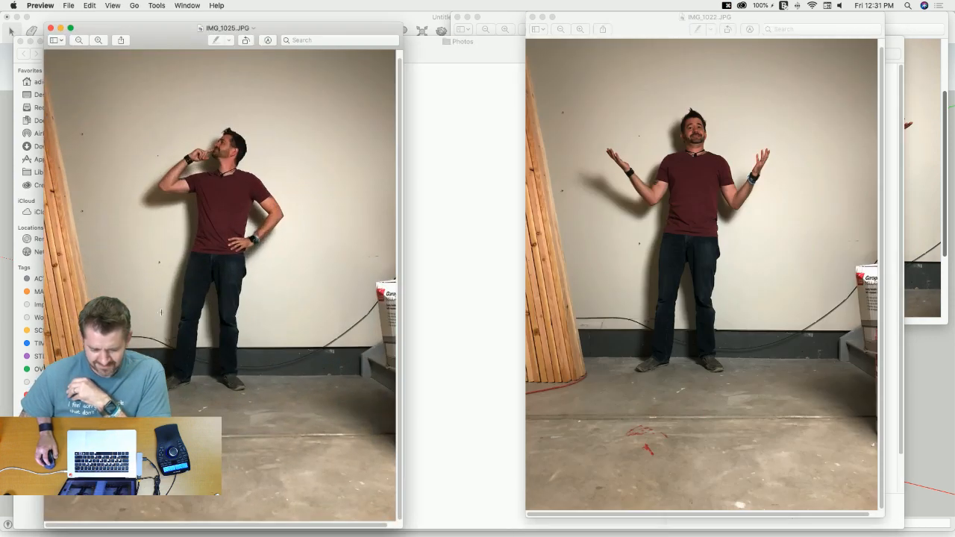
drag(157, 43, 350, 15)
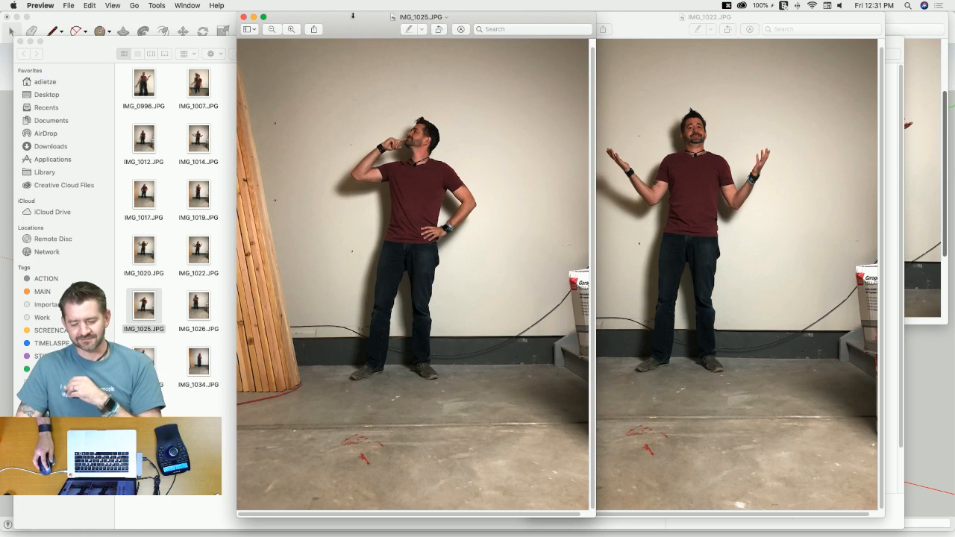
drag(604, 14, 679, 15)
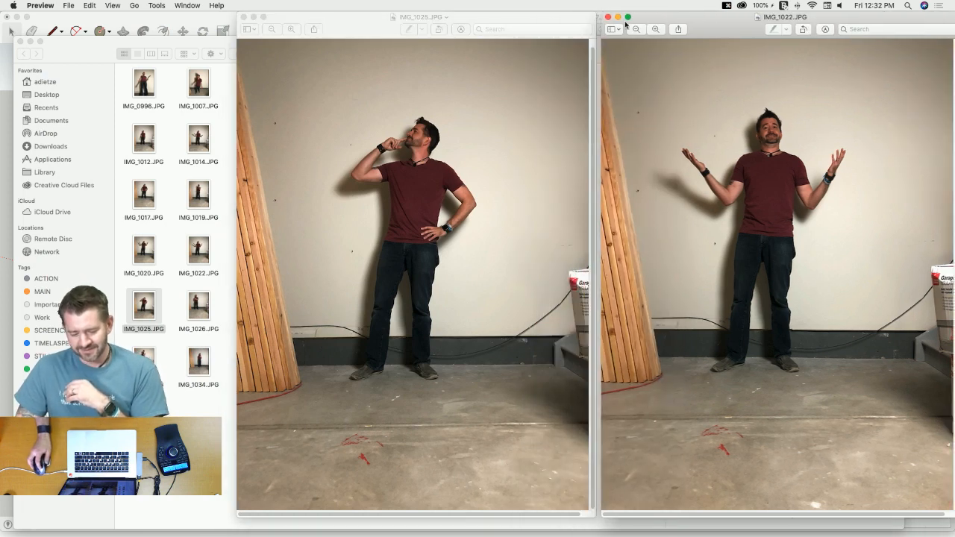
drag(481, 18, 556, 15)
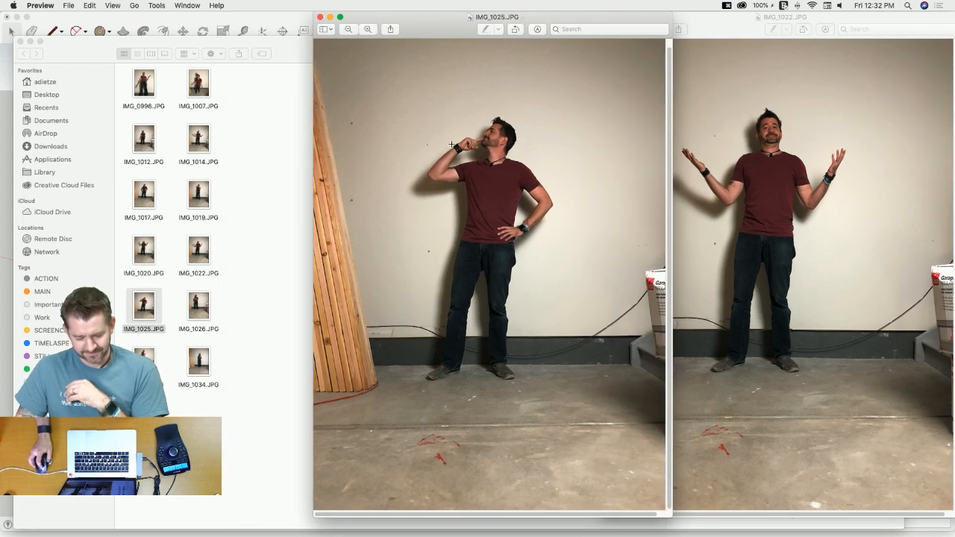
Step: Open IMG_1026.JPG, place it next to IMG_1025.JPG, and open IMG_1031.JPG for comparison
double_click(198, 310)
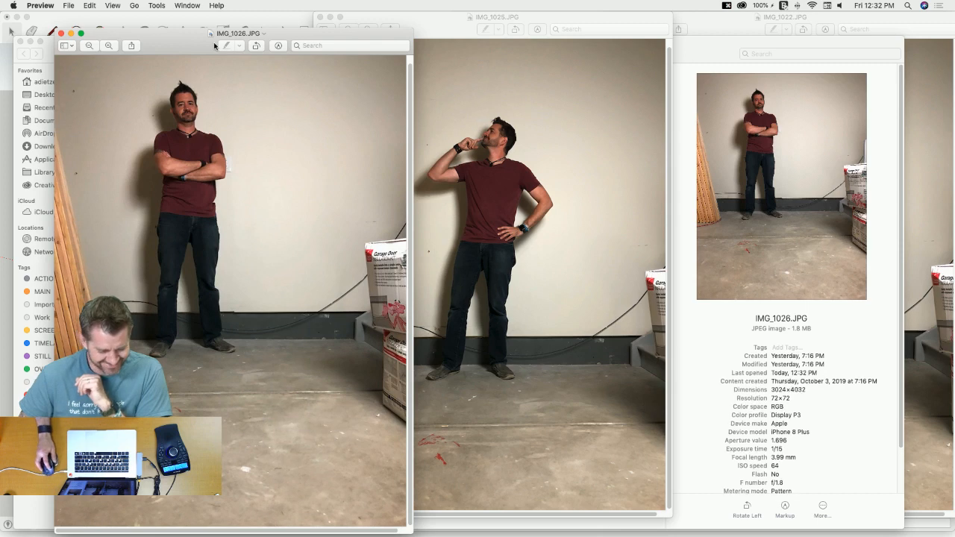
drag(184, 43, 735, 32)
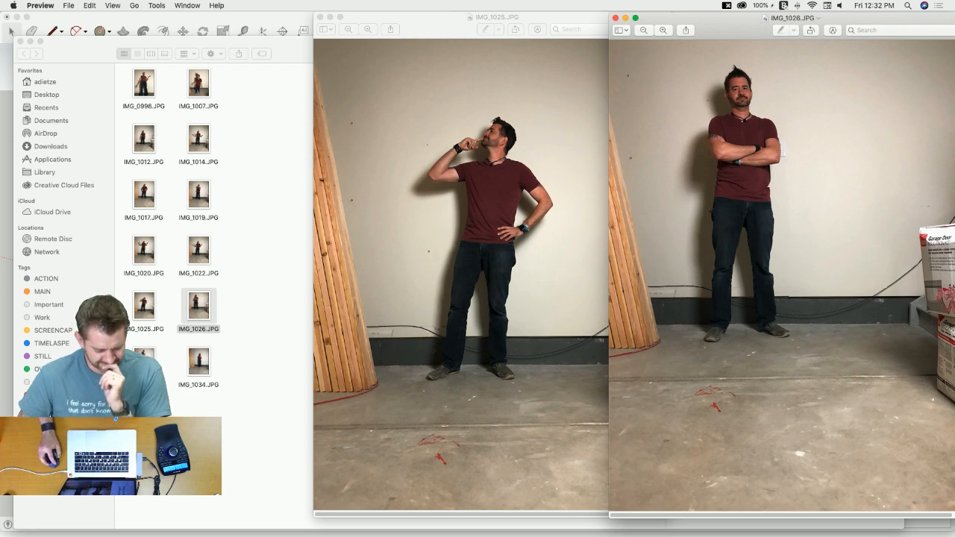
double_click(144, 356)
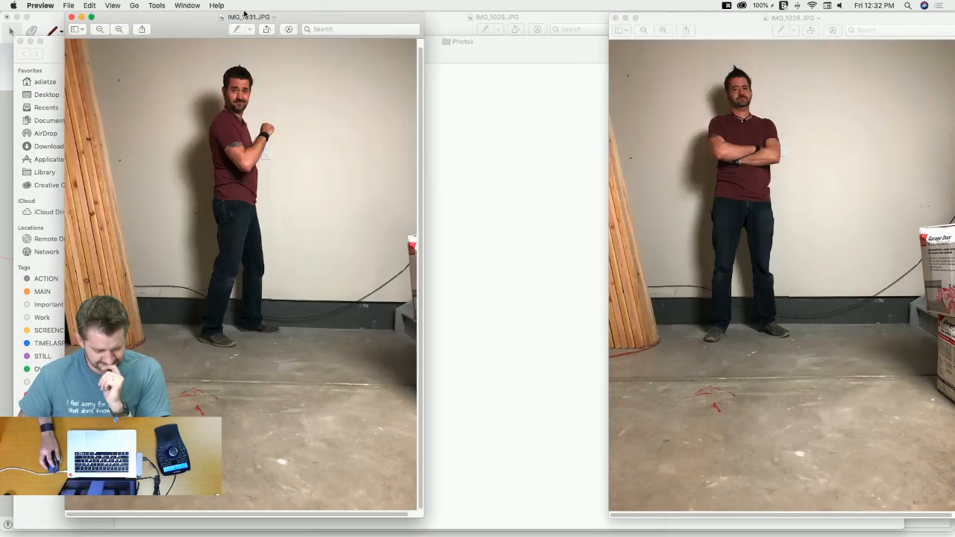
Step: Move IMG_1031.JPG off the photo thumbnails, open IMG_1034.JPG, and place it clear of them too
drag(192, 34, 515, 36)
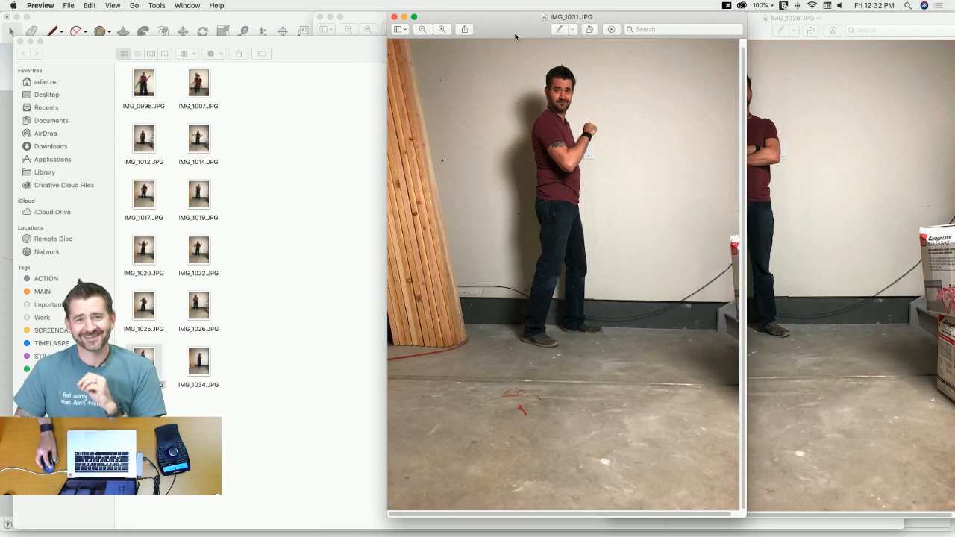
double_click(198, 364)
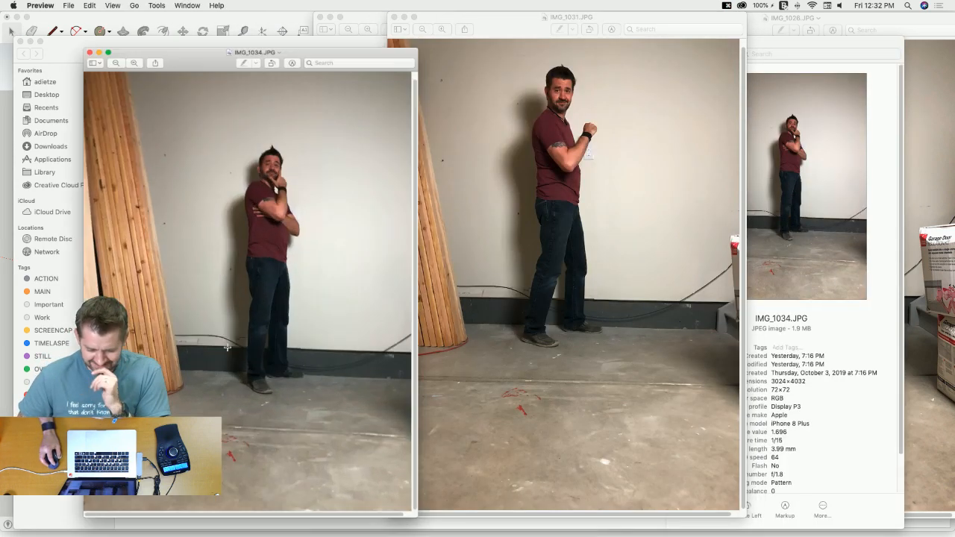
drag(223, 41, 609, 34)
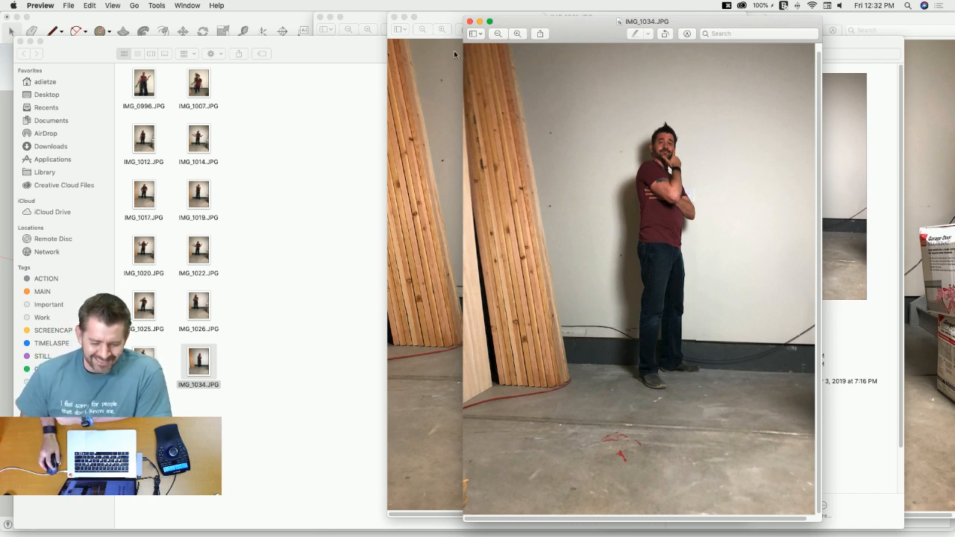
Step: Shrink the IMG_1031.JPG window around the full figure and tuck it partly past the screen edge
drag(444, 23, 298, 21)
drag(360, 34, 125, 6)
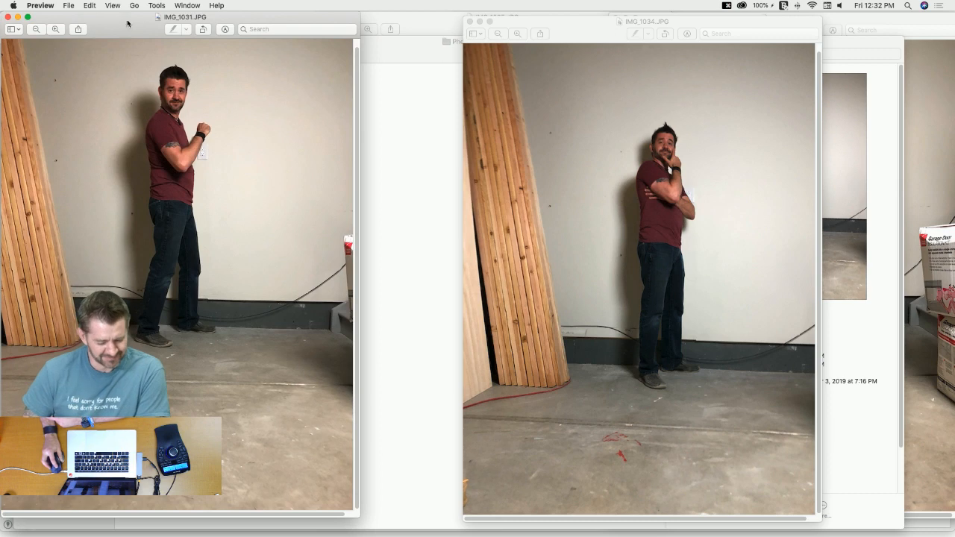
drag(358, 516, 310, 336)
scroll(299, 214, up, 10)
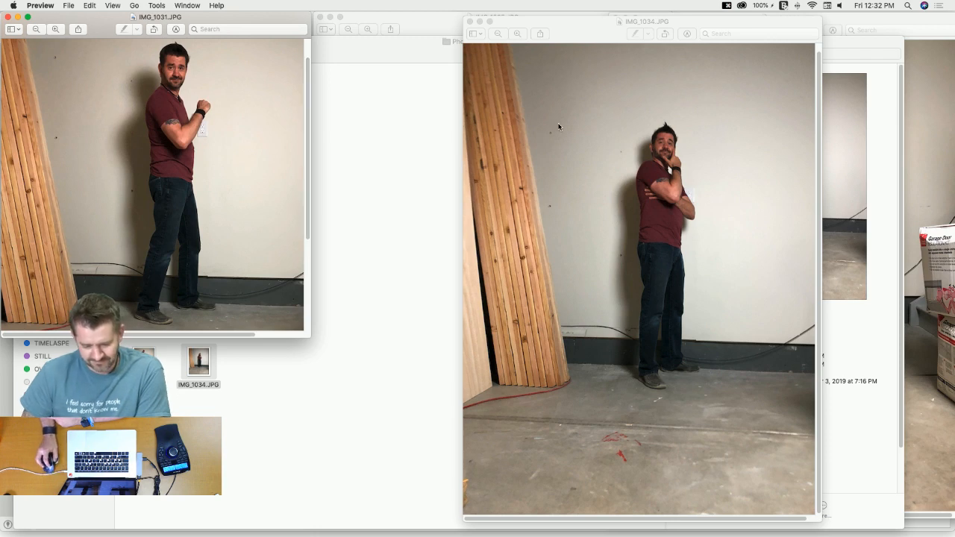
drag(302, 25, 213, 30)
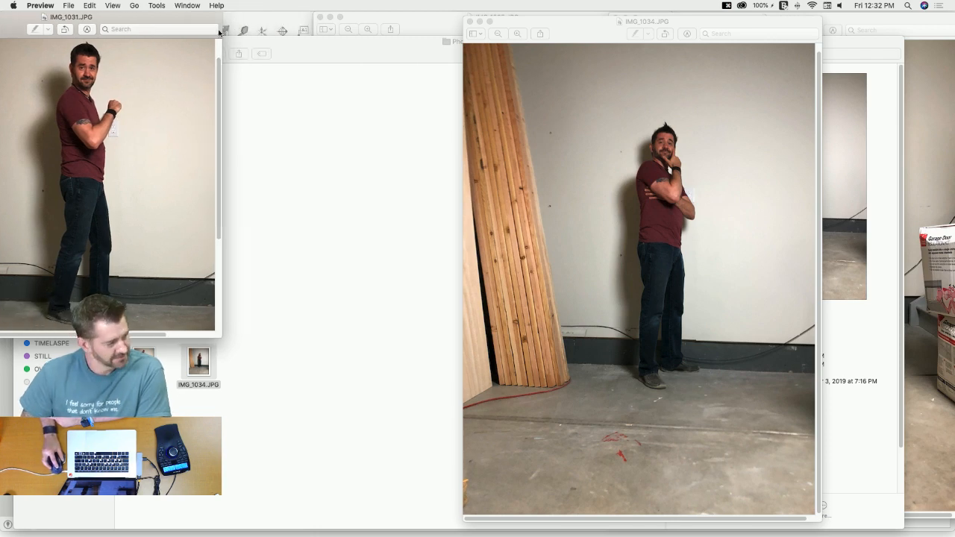
Step: Place IMG_1034.JPG beside IMG_1031.JPG and shrink its window to frame the person from head to feet
drag(567, 32, 249, 32)
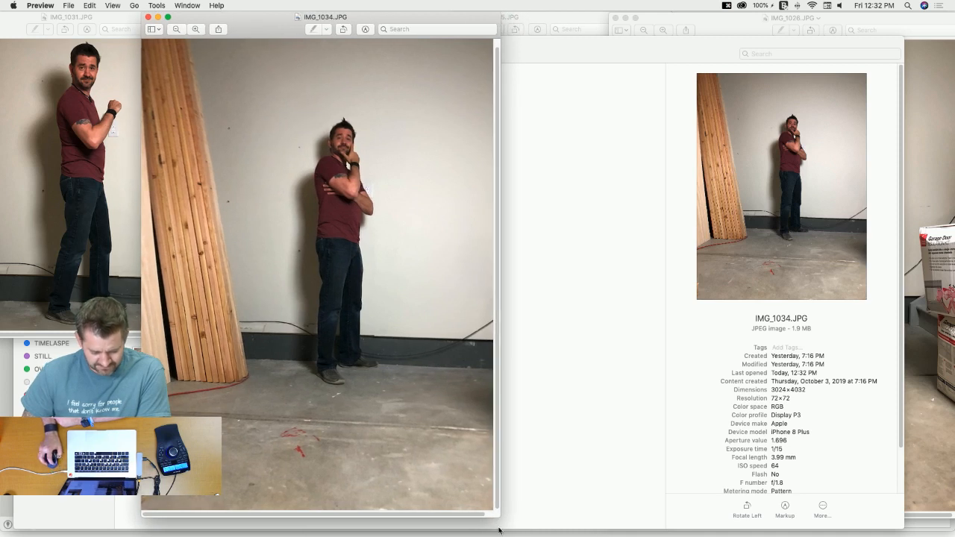
drag(496, 516, 440, 343)
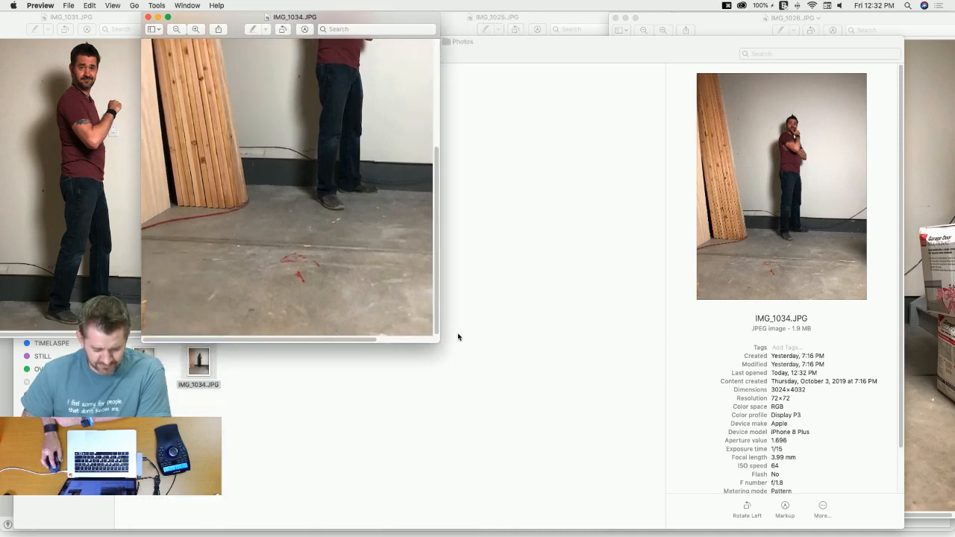
scroll(373, 329, up, 5)
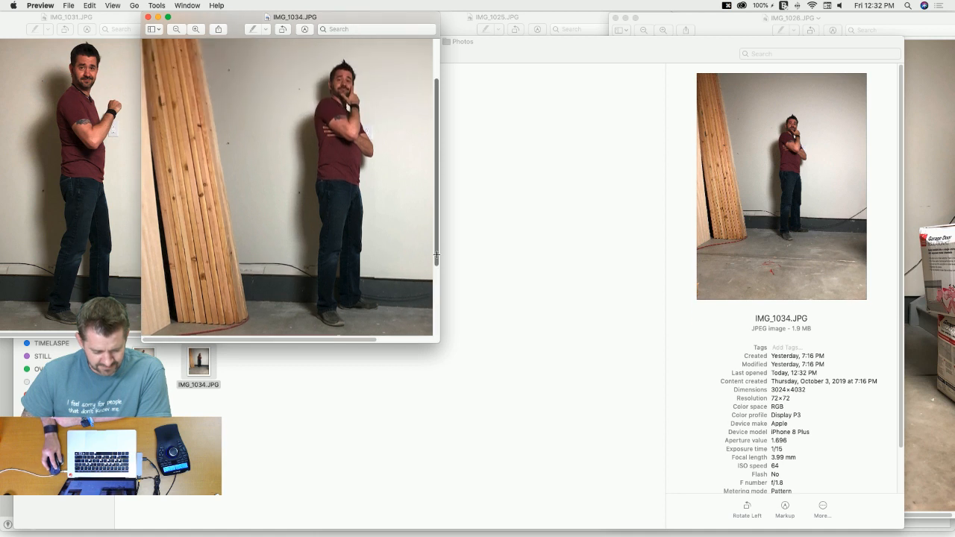
scroll(342, 342, right, 4)
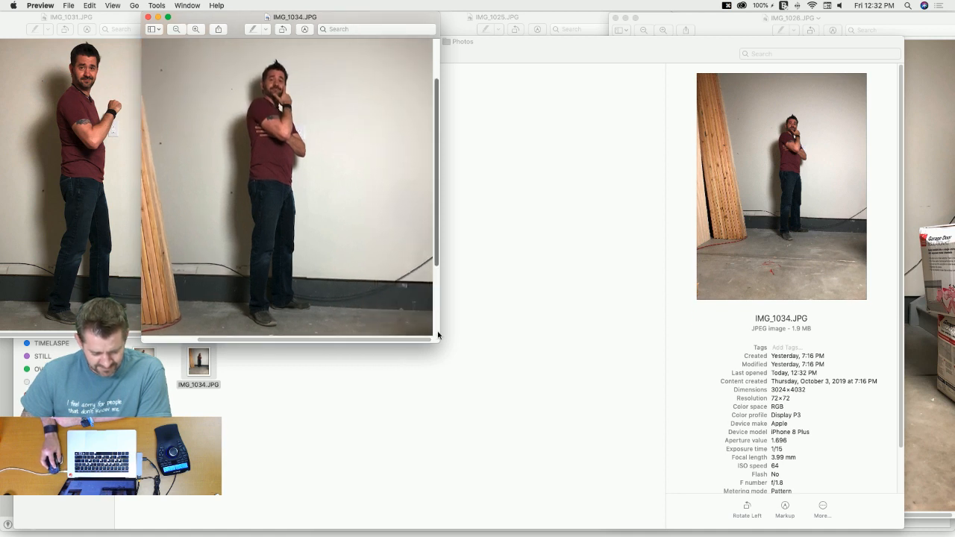
scroll(437, 332, down, 8)
drag(437, 261, 439, 153)
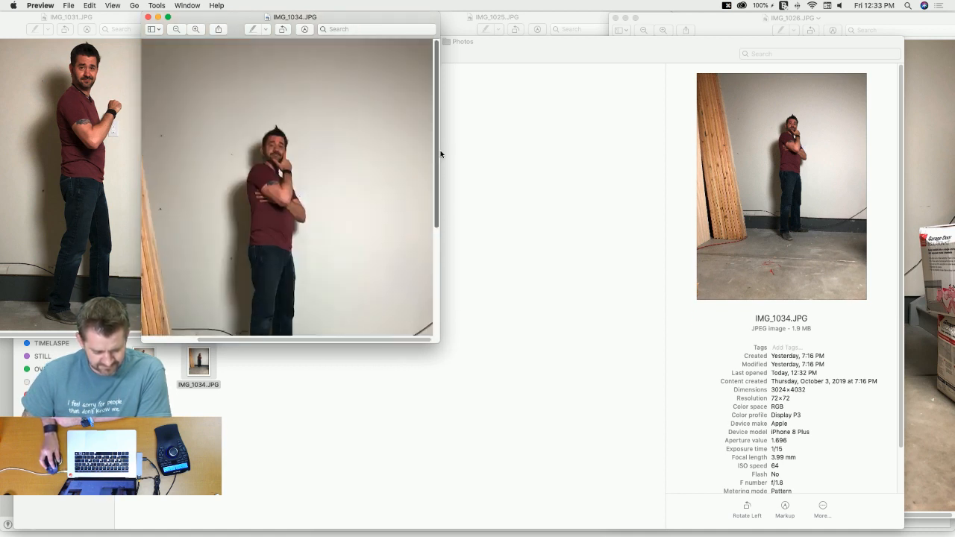
drag(435, 211, 438, 259)
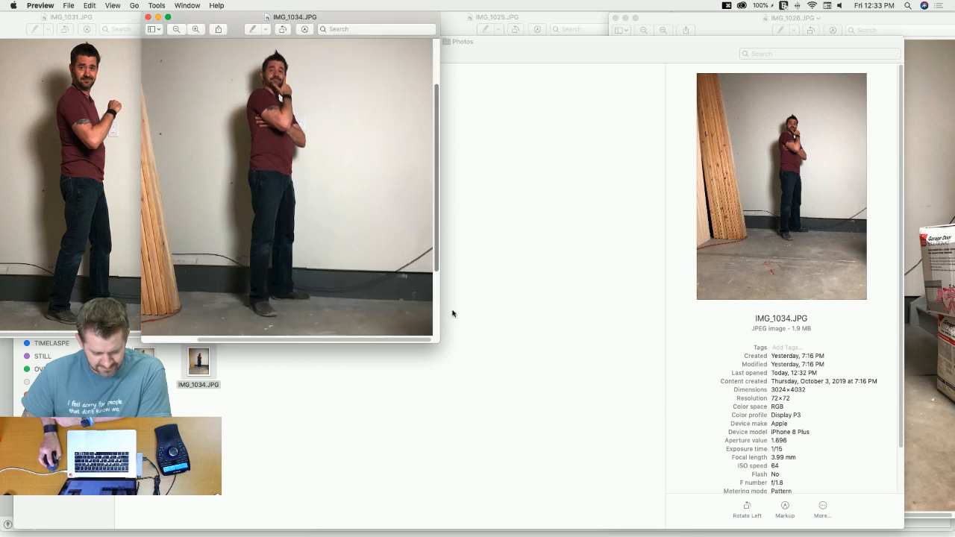
drag(441, 311, 415, 311)
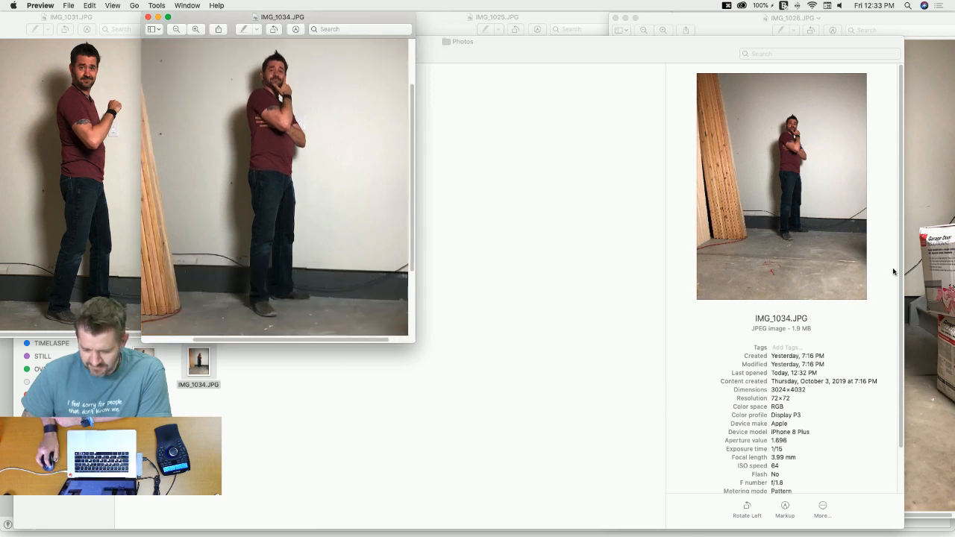
Step: Place IMG_1026.JPG next to IMG_1034.JPG and reduce its window to a matching height showing the full figure
click(733, 30)
drag(733, 30, 434, 33)
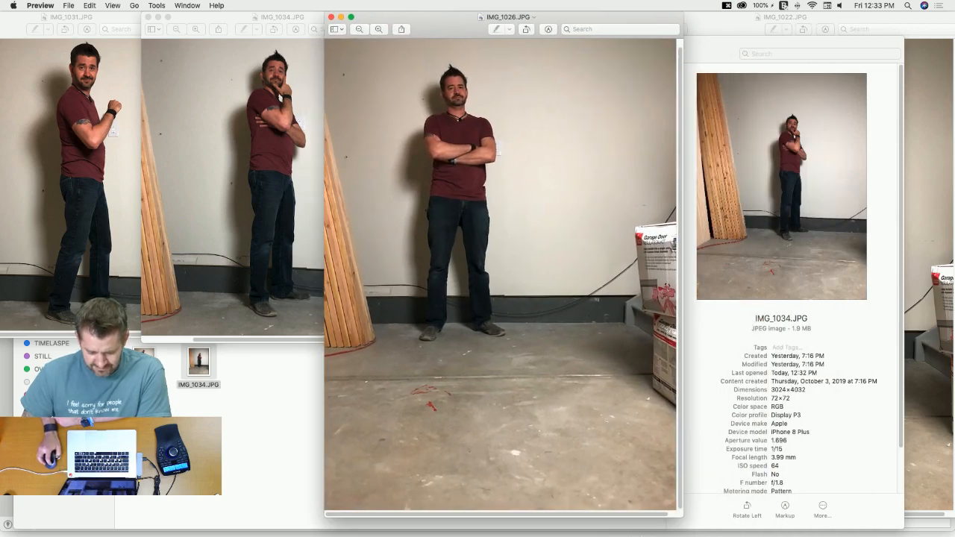
drag(680, 522, 582, 342)
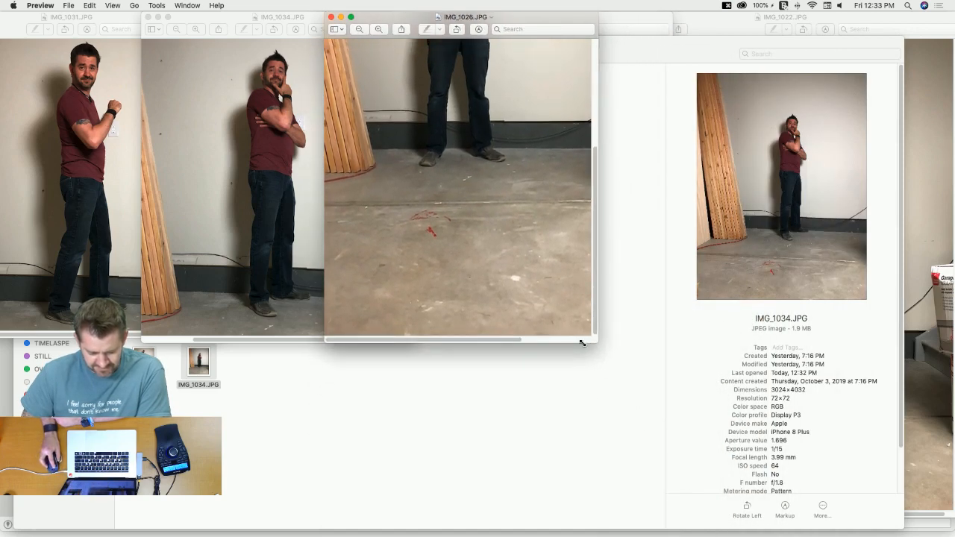
scroll(574, 231, up, 5)
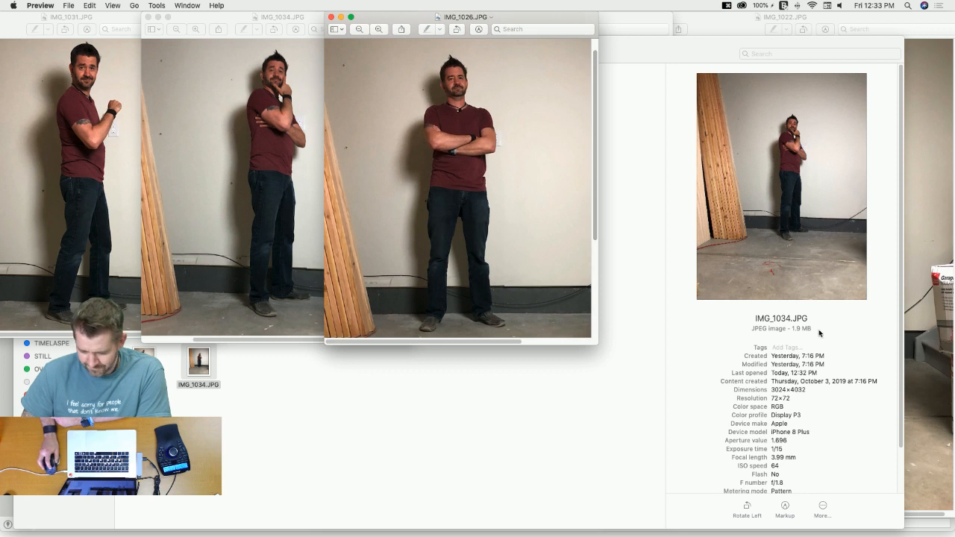
Step: Bring IMG_1022.JPG forward, line it up beside IMG_1026.JPG, and crop its window around the full figure
click(937, 334)
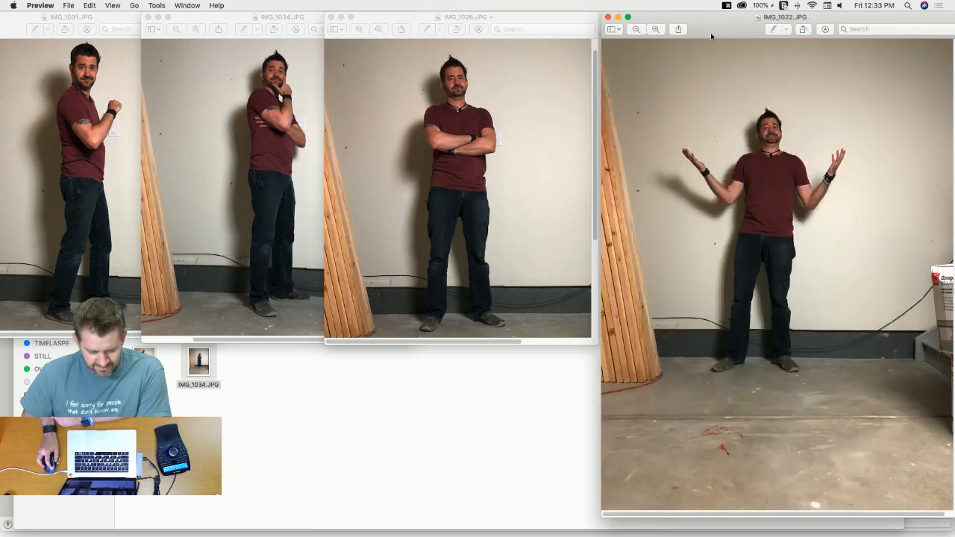
drag(710, 28, 627, 28)
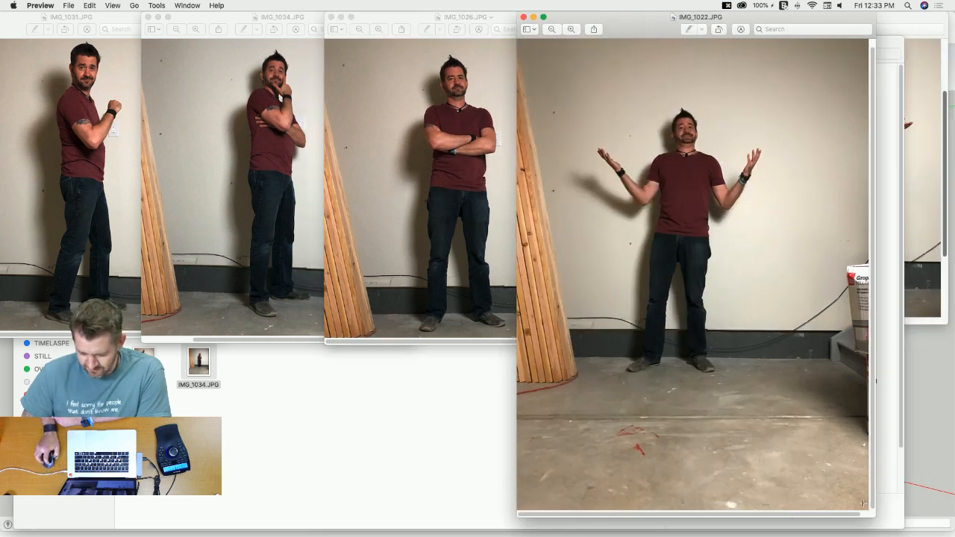
drag(873, 516, 789, 343)
scroll(784, 257, up, 3)
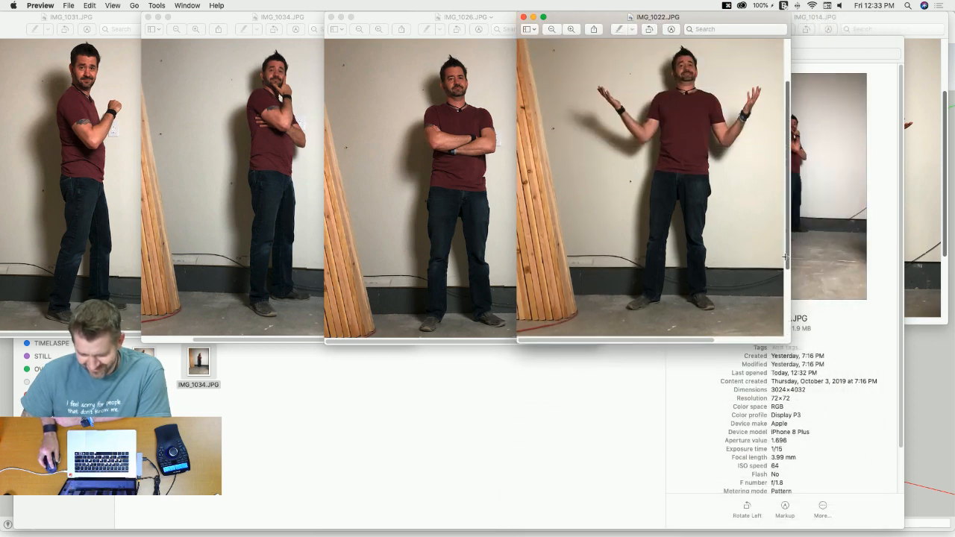
Step: Put the IMG_1014.JPG window away and move the Photos folder window down below the row of photos
drag(922, 17, 865, 184)
click(624, 182)
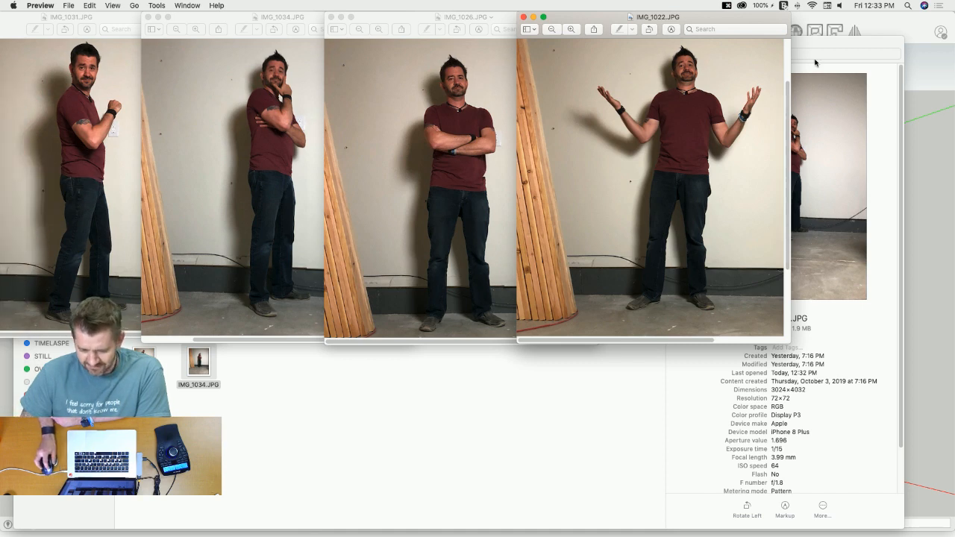
drag(807, 41, 830, 524)
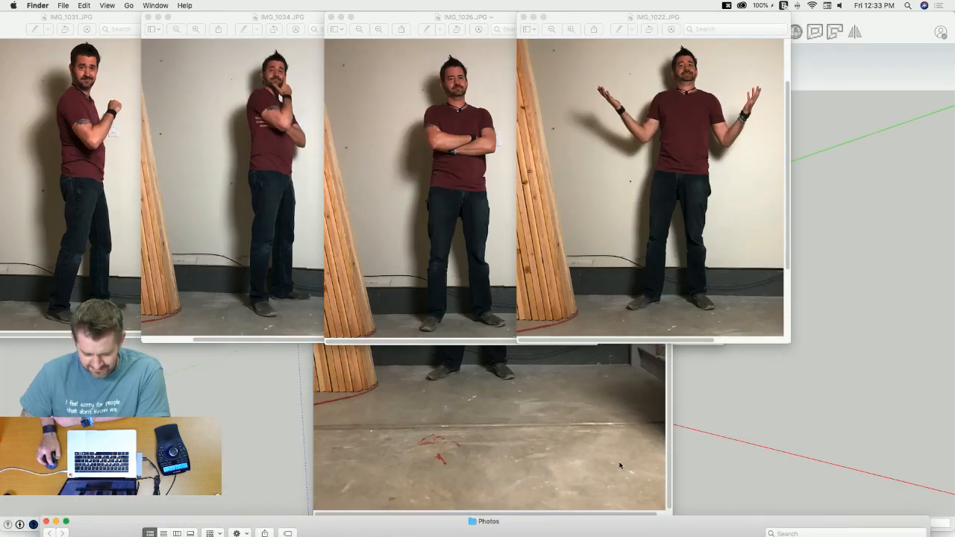
Step: Add IMG_1025.JPG to the end of the photo row, frame its full figure, and bring IMG_1022.JPG in front of it
click(624, 467)
drag(422, 23, 705, 5)
drag(597, 515, 682, 345)
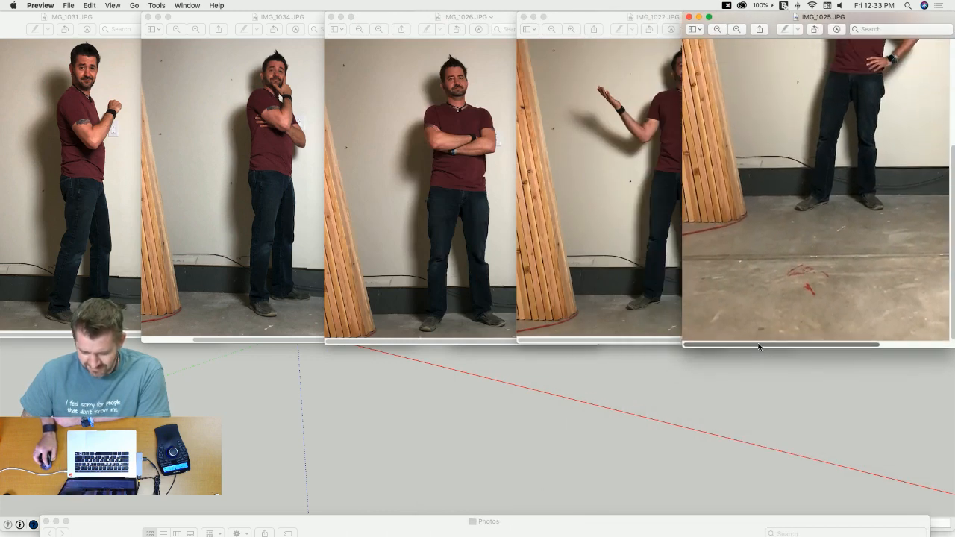
drag(758, 346, 797, 347)
drag(953, 236, 953, 170)
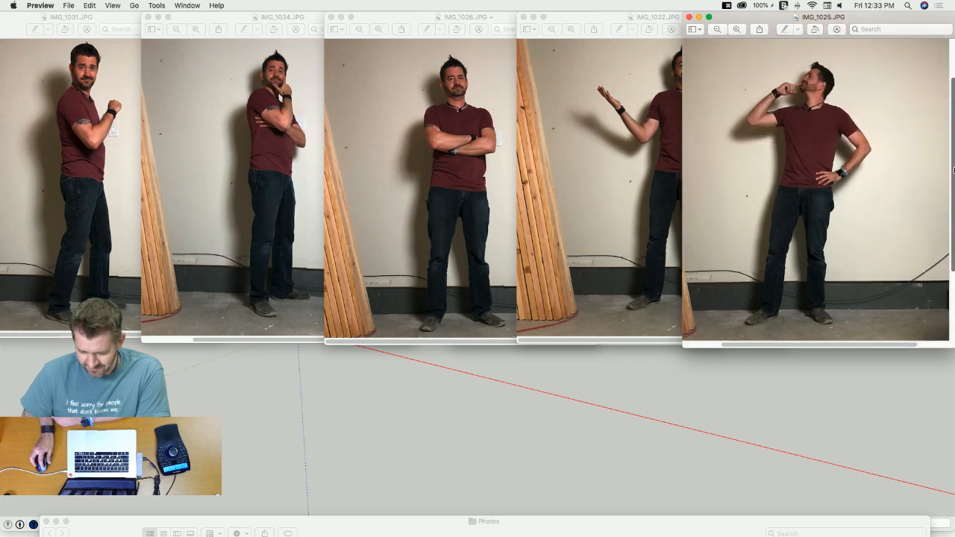
drag(810, 347, 772, 347)
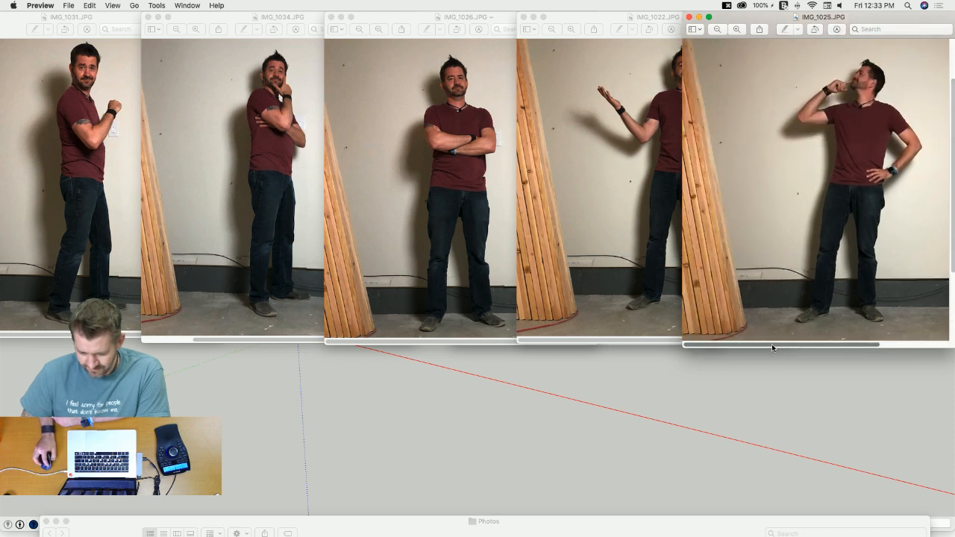
click(635, 329)
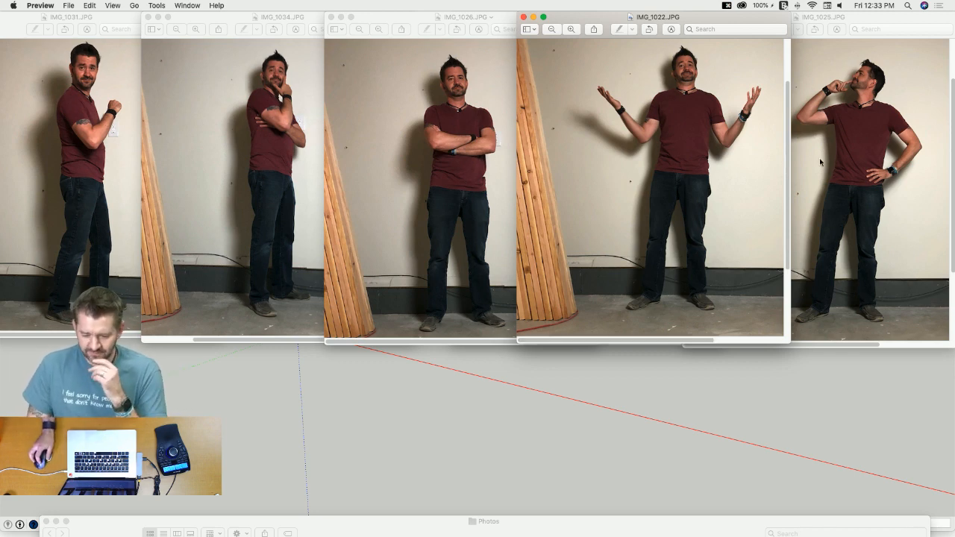
Step: Switch from the Photos folder to the untitled SketchUp model and shorten its window to fit below the photo row
drag(549, 525, 510, 361)
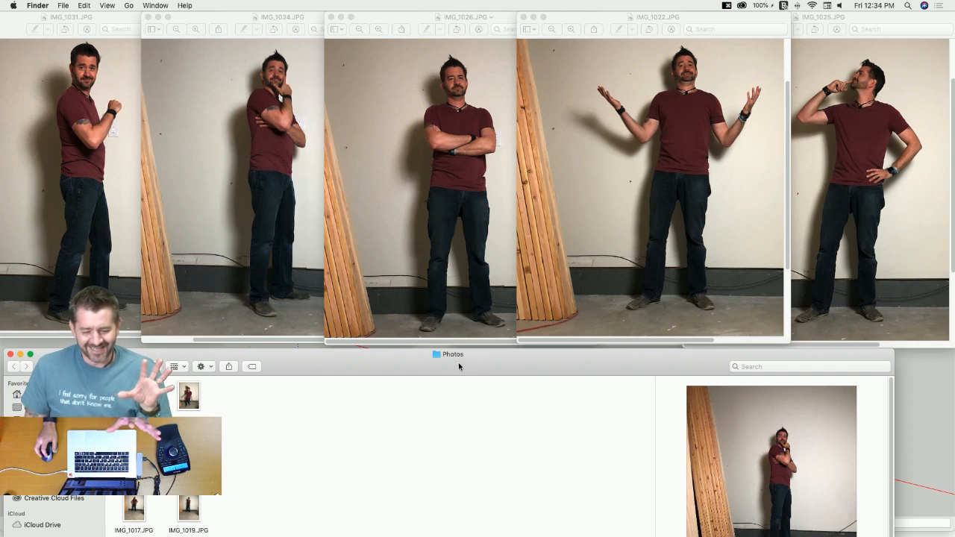
drag(366, 356, 386, 383)
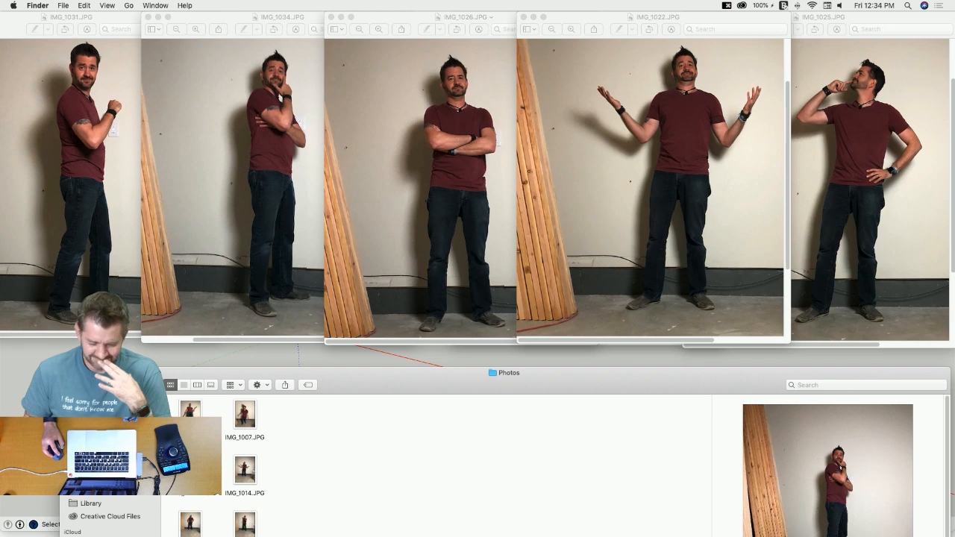
click(68, 372)
click(313, 411)
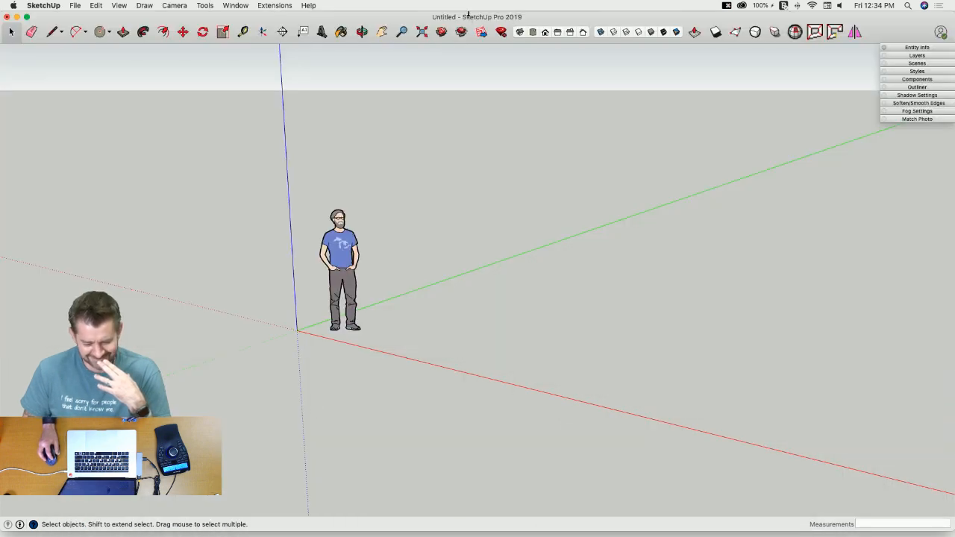
drag(468, 12, 462, 343)
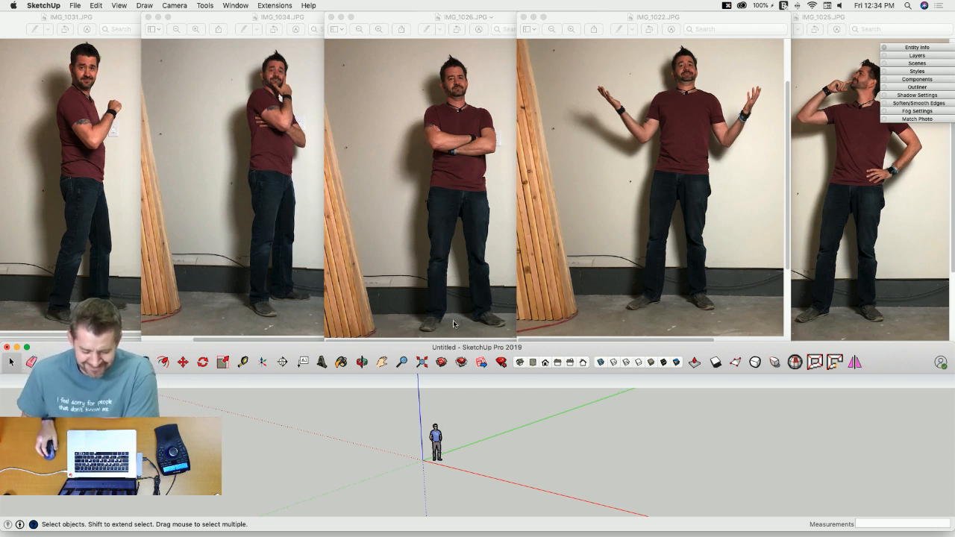
Step: Adjust the IMG_1022.JPG window to end just above the model, reframe its full figure, and return to SketchUp
click(735, 307)
drag(742, 340, 746, 502)
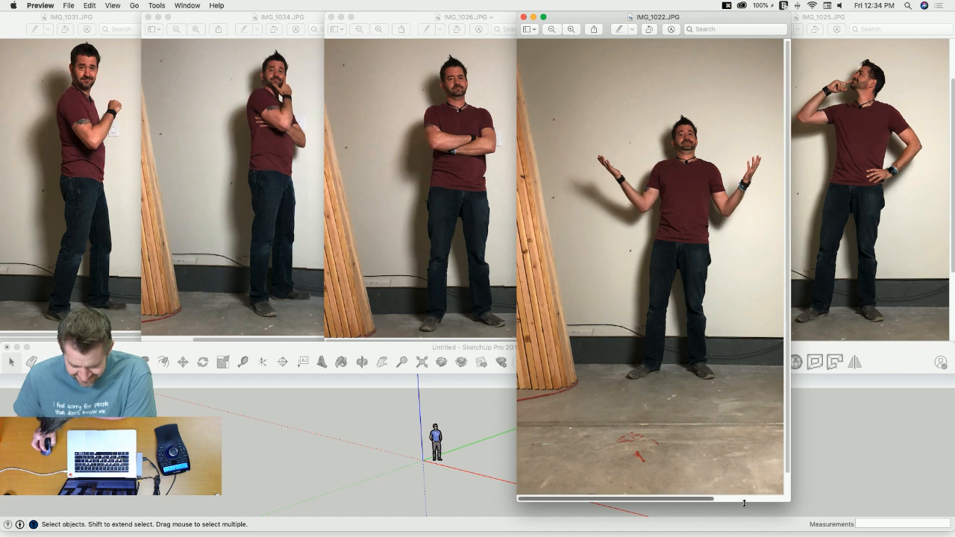
click(742, 503)
click(734, 324)
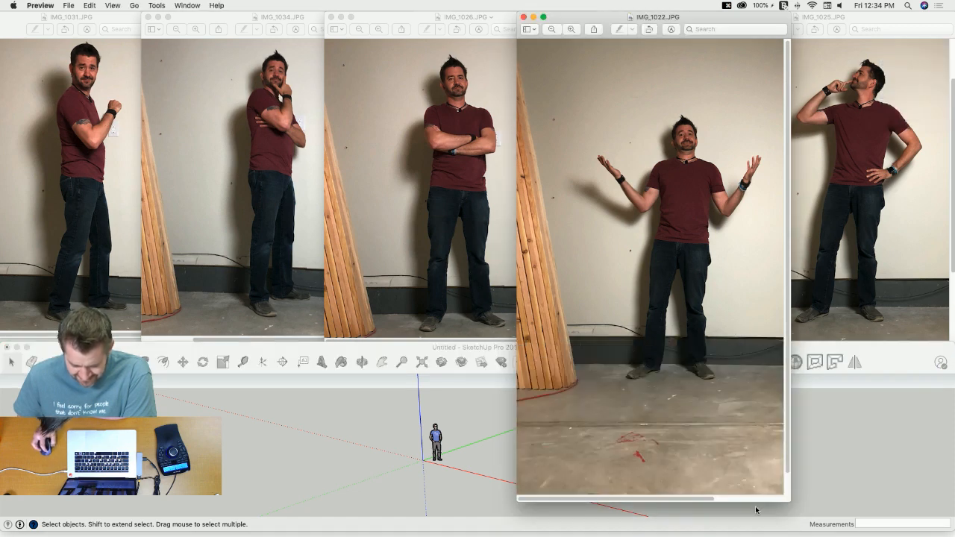
drag(755, 502, 737, 346)
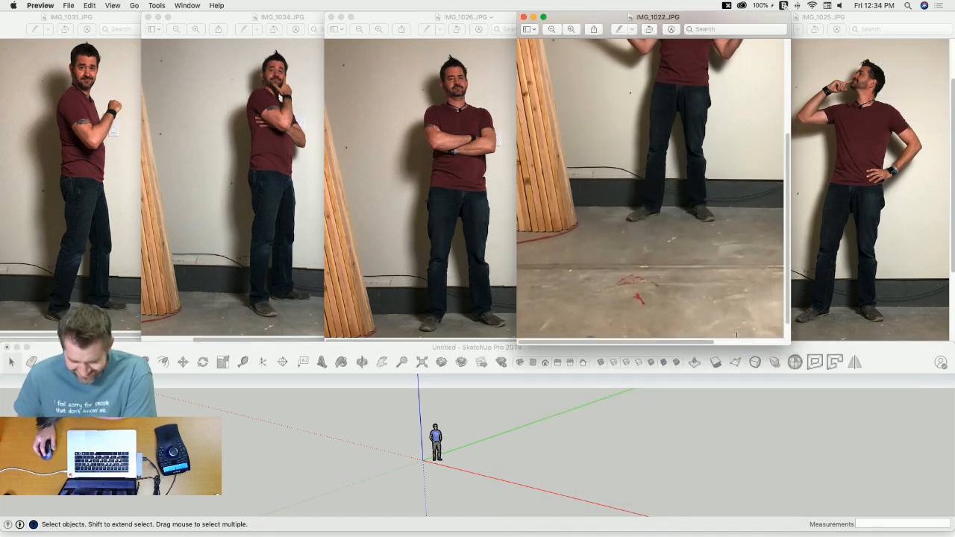
scroll(780, 226, up, 5)
scroll(780, 226, down, 2)
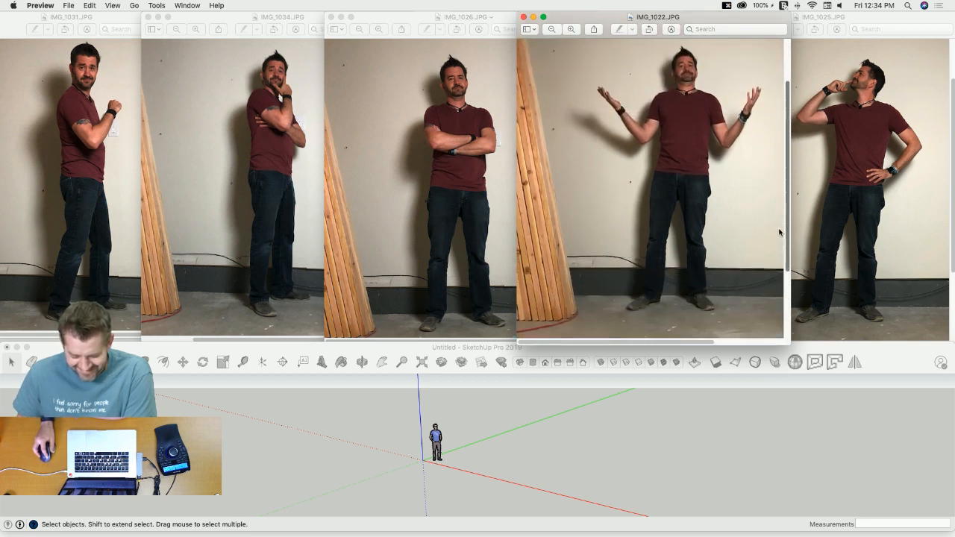
scroll(780, 225, down, 5)
scroll(775, 287, up, 5)
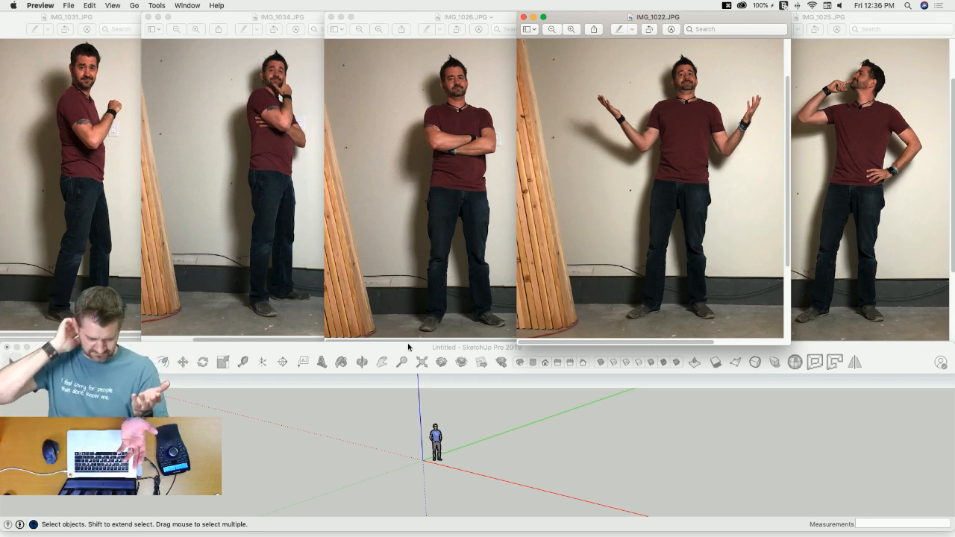
click(631, 355)
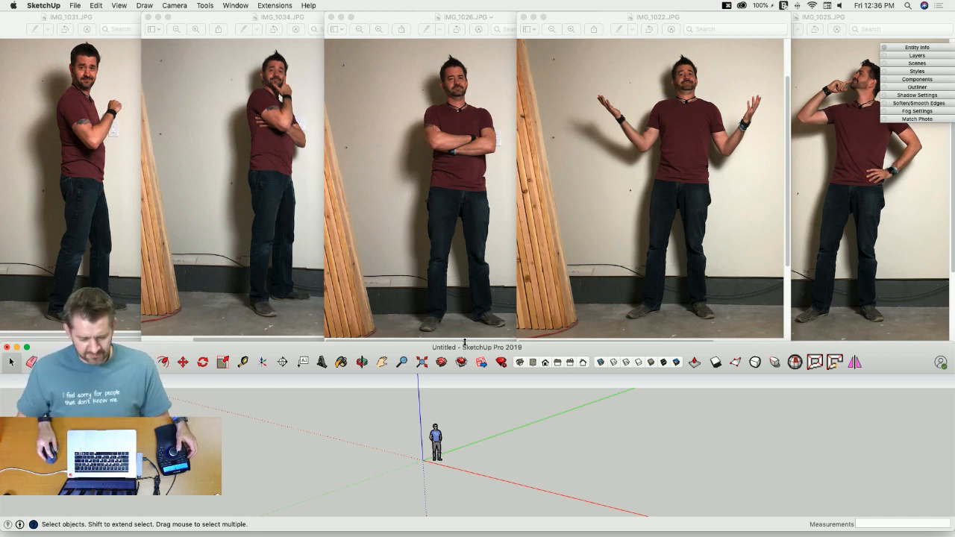
Step: Enlarge the untitled SketchUp model window upward over the photo row to the full screen height
drag(464, 342, 479, 17)
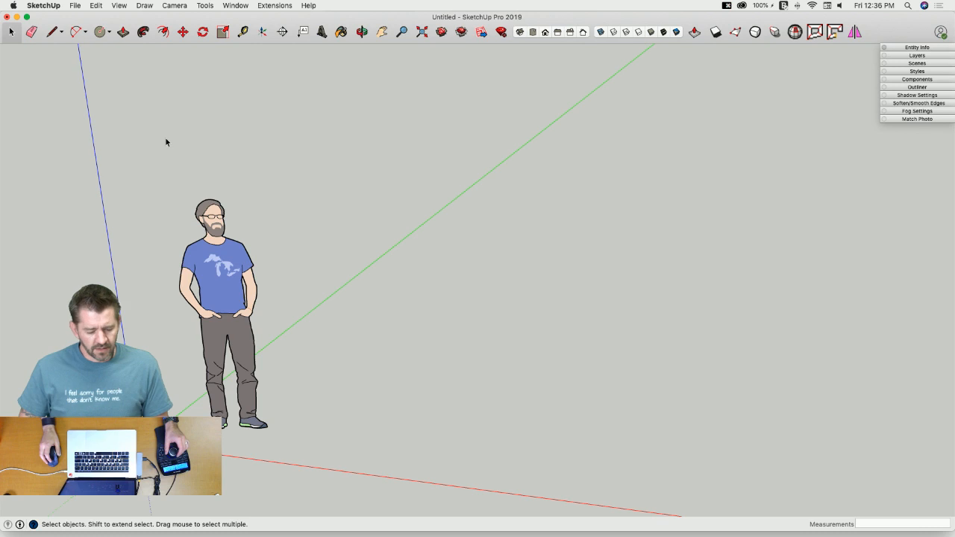
Step: Import IMG_1026.JPG from the Photos folder as a new matched photo
click(75, 4)
click(87, 167)
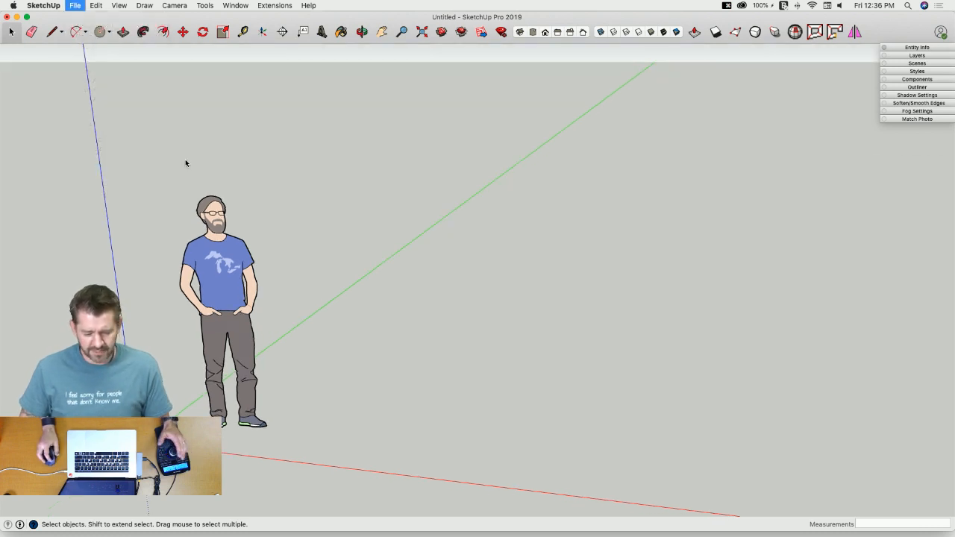
double_click(296, 105)
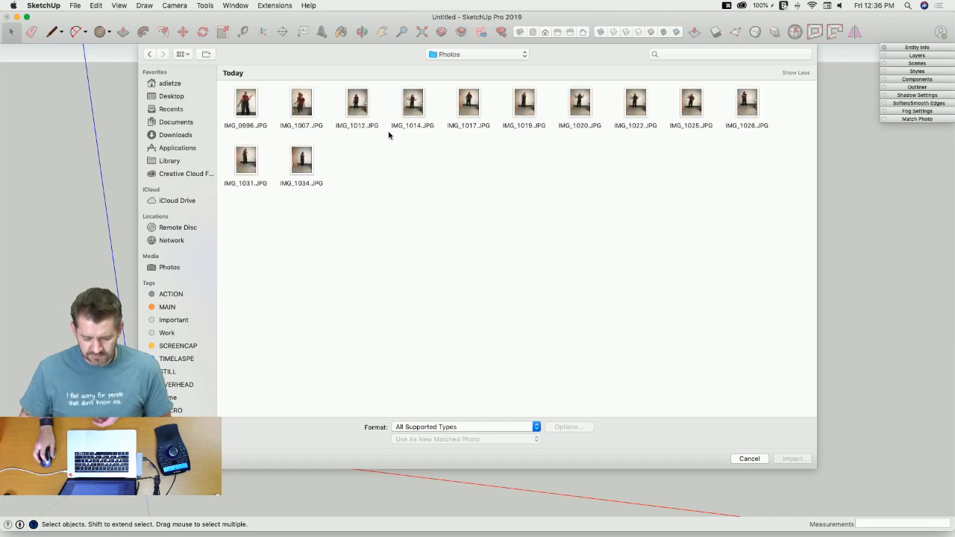
click(743, 119)
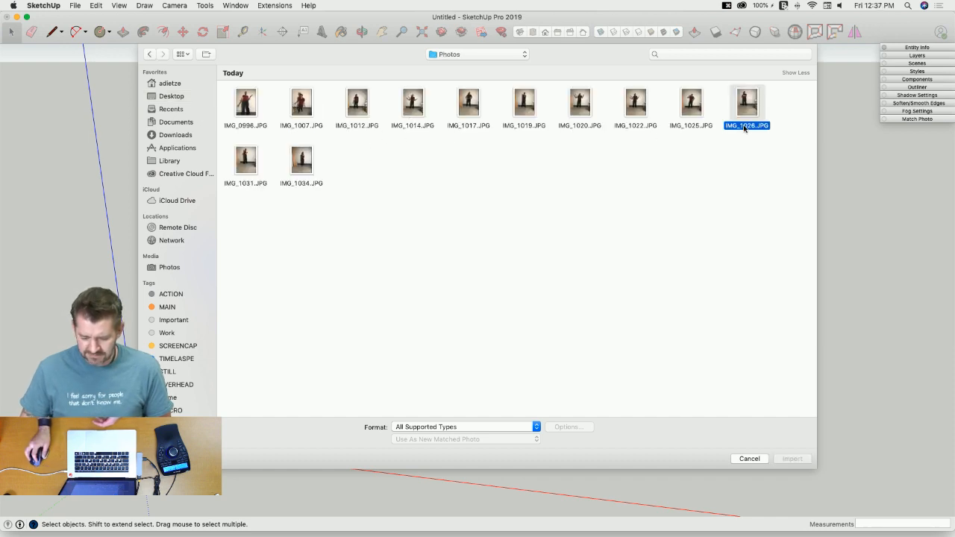
click(792, 458)
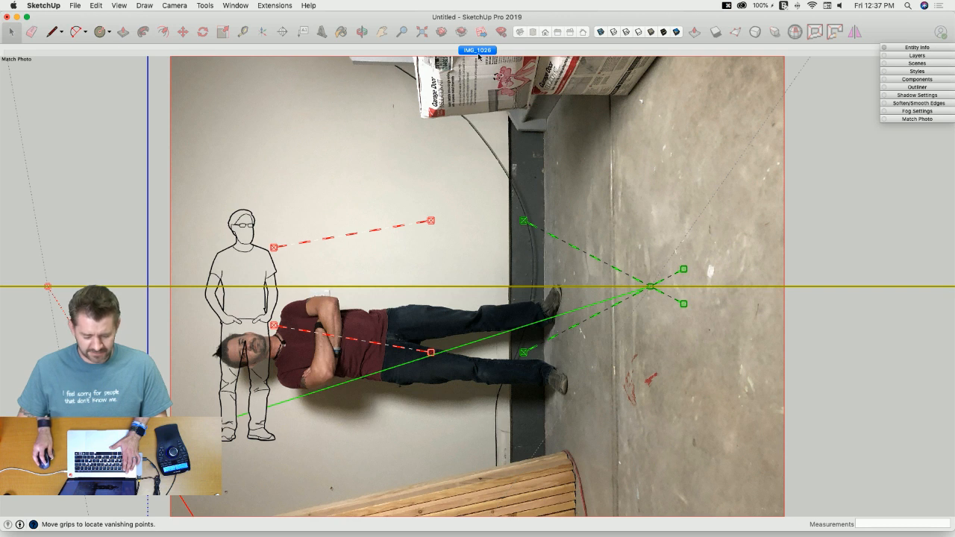
Step: Finish editing the matched photo and delete its IMG_1026 scene from the model
key(z)
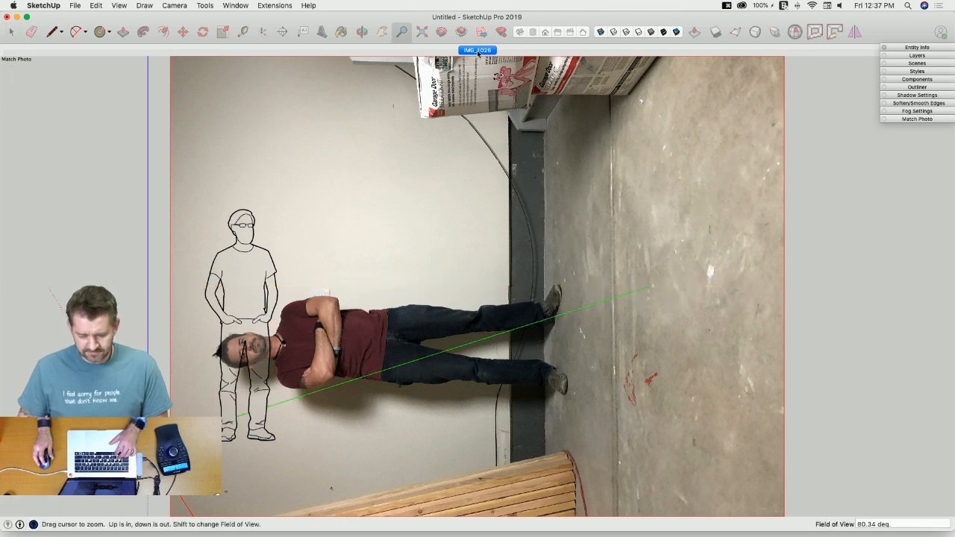
click(922, 120)
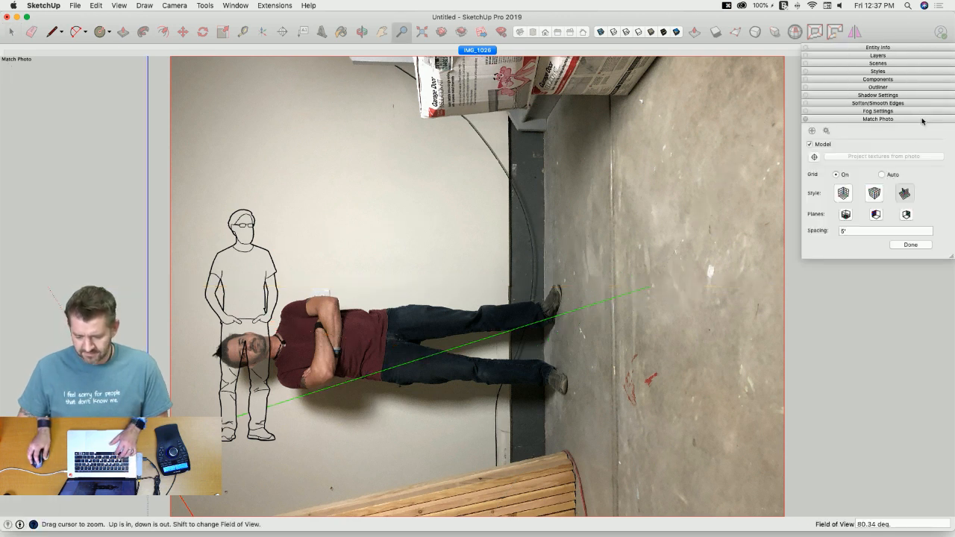
click(910, 245)
right_click(479, 51)
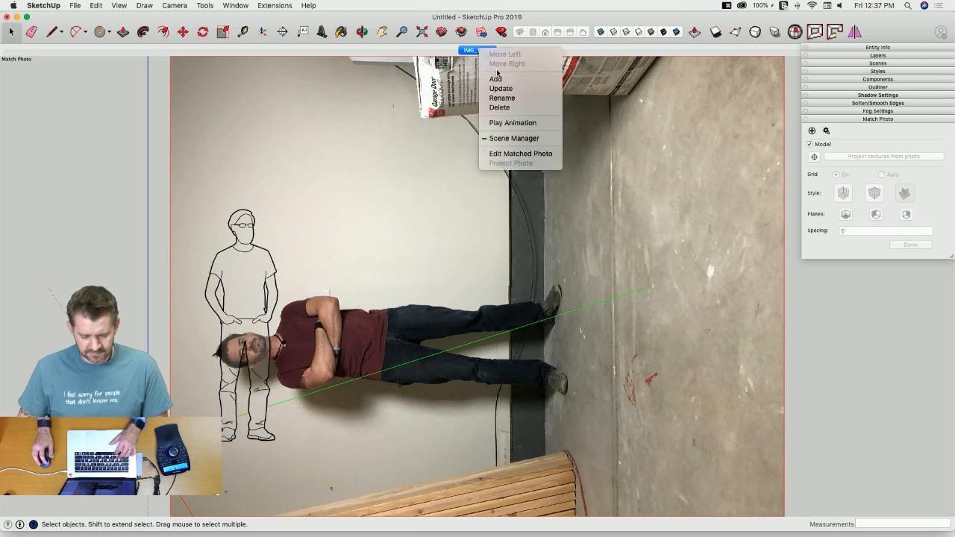
click(254, 78)
click(492, 188)
right_click(474, 50)
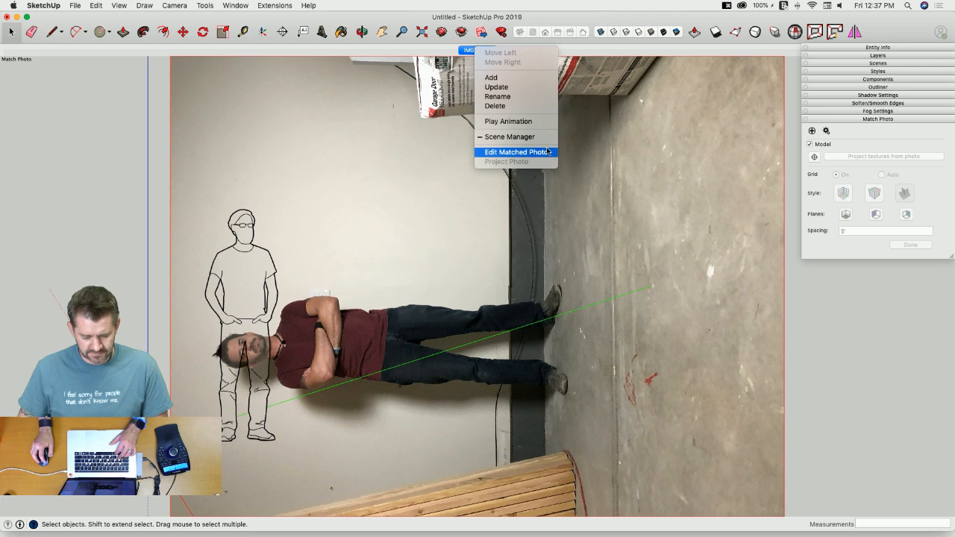
click(495, 105)
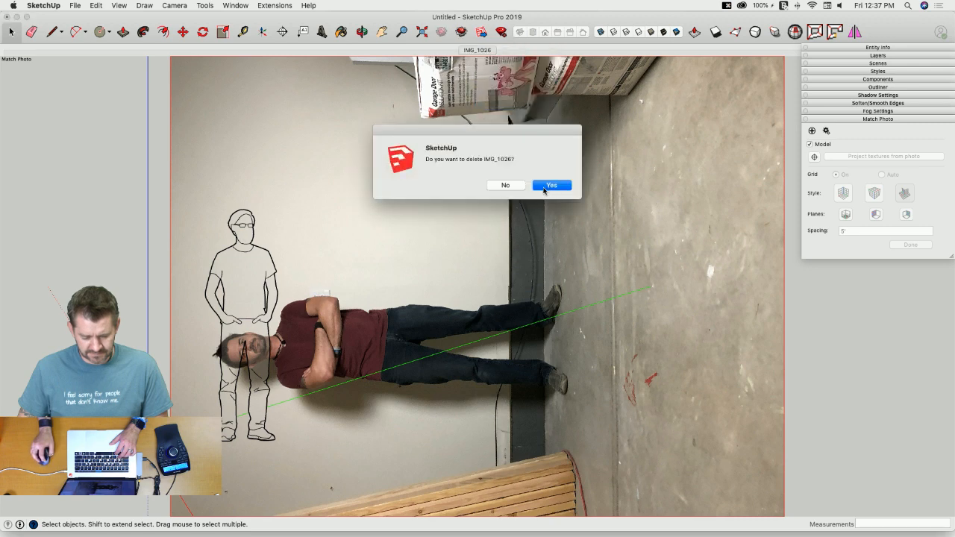
click(548, 188)
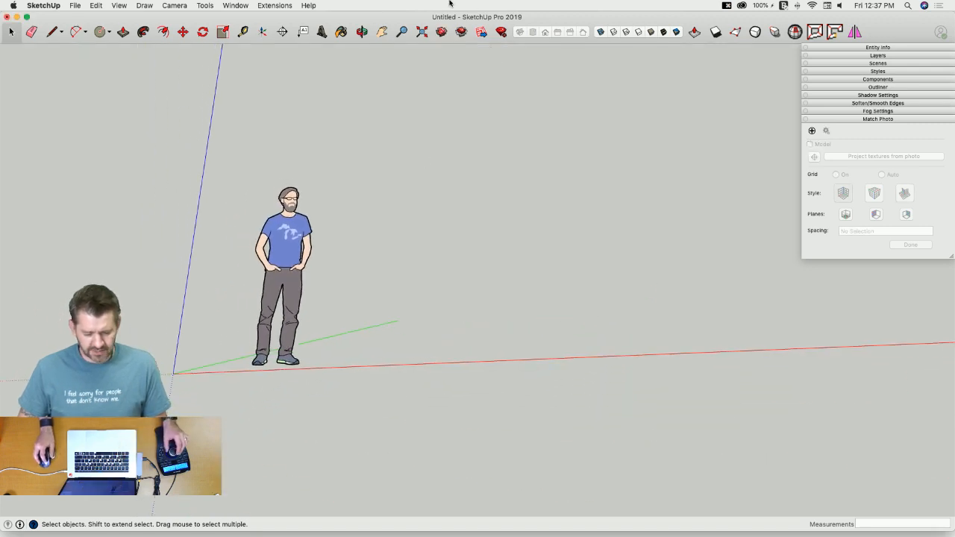
Step: Set the camera's field of view to 35 degrees and return to the Select tool
click(425, 32)
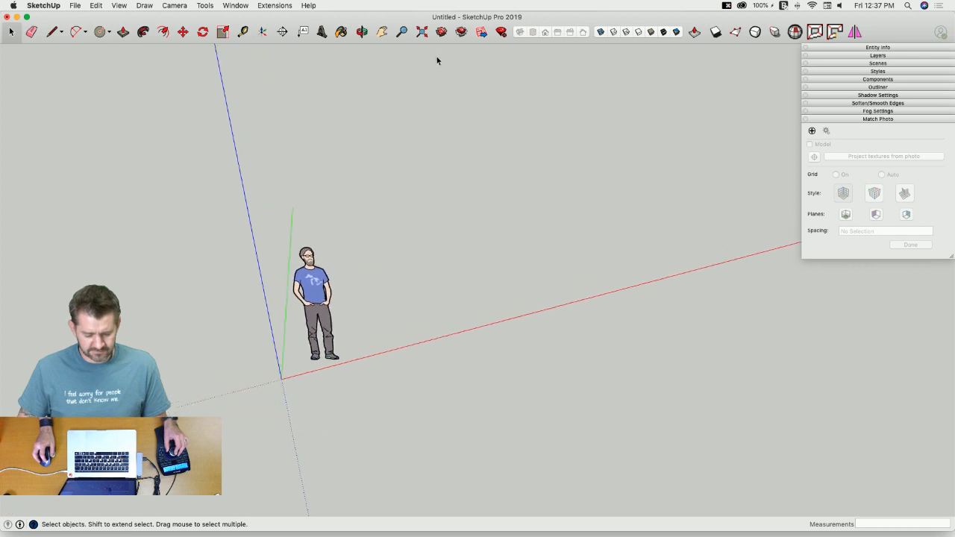
click(174, 5)
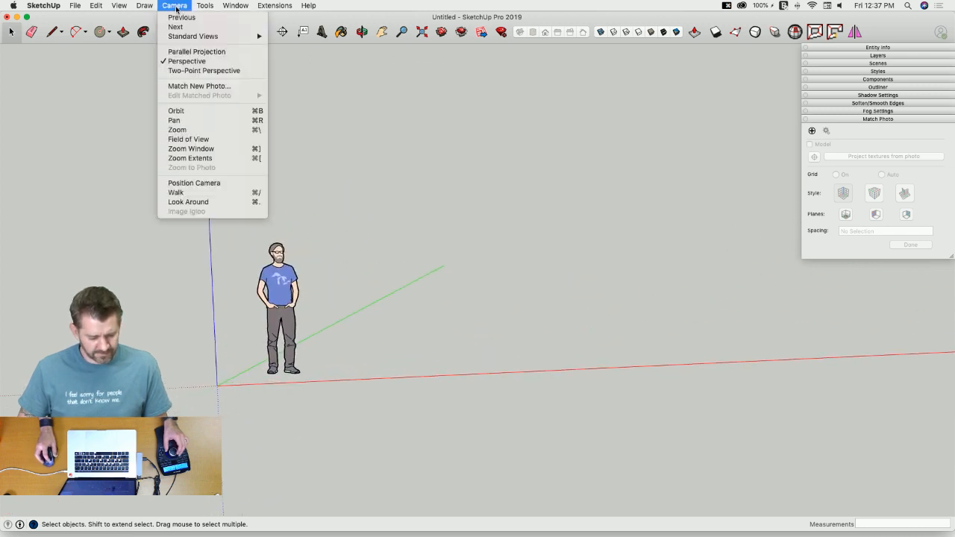
click(233, 140)
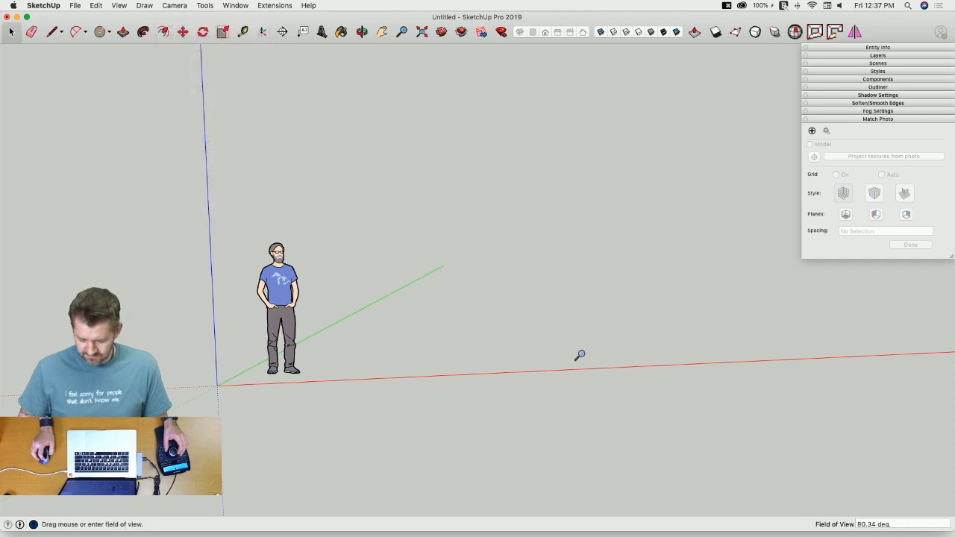
text(35)
key(Return)
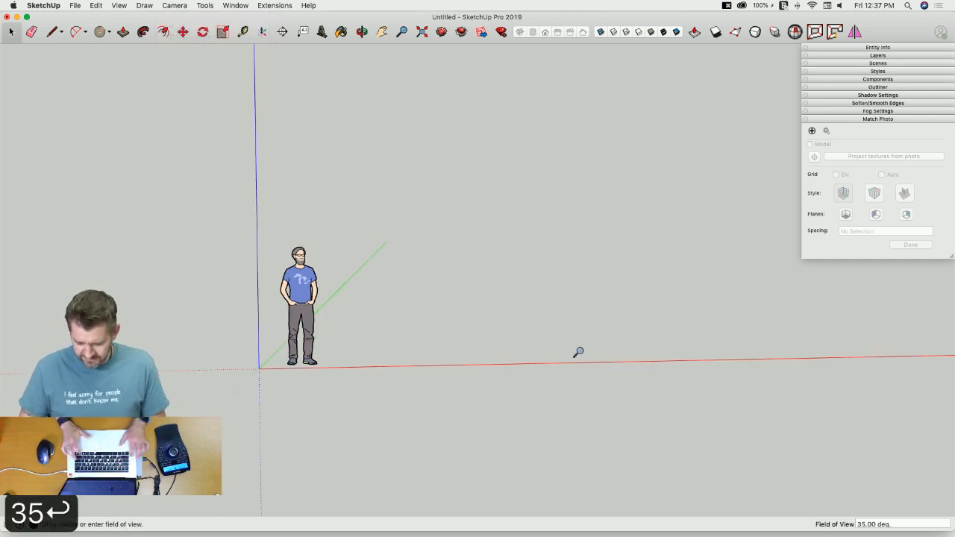
key(space)
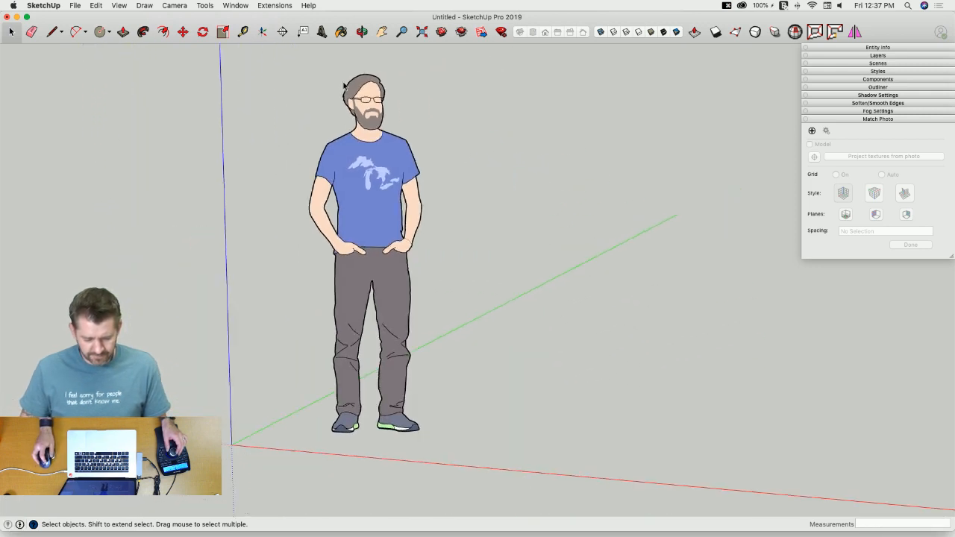
Step: Import IMG_1026.JPG from the Photos folder as an image and place it upright from the origin, about 10 ft wide
click(79, 5)
click(128, 168)
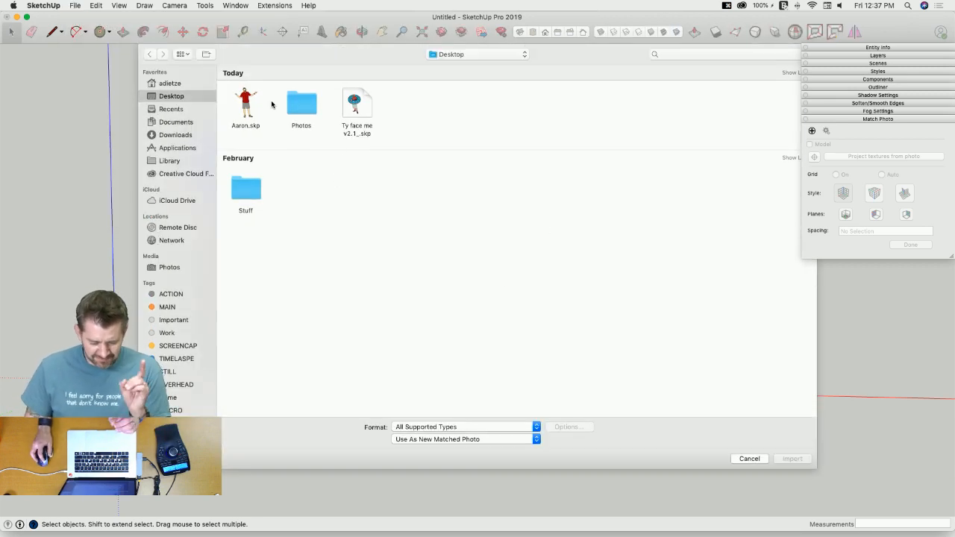
double_click(304, 107)
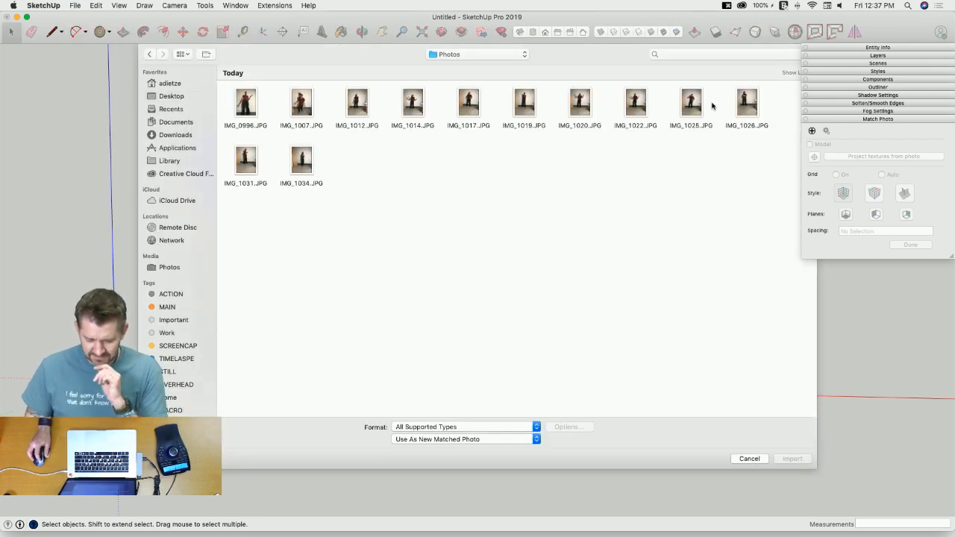
click(744, 105)
click(535, 440)
click(455, 422)
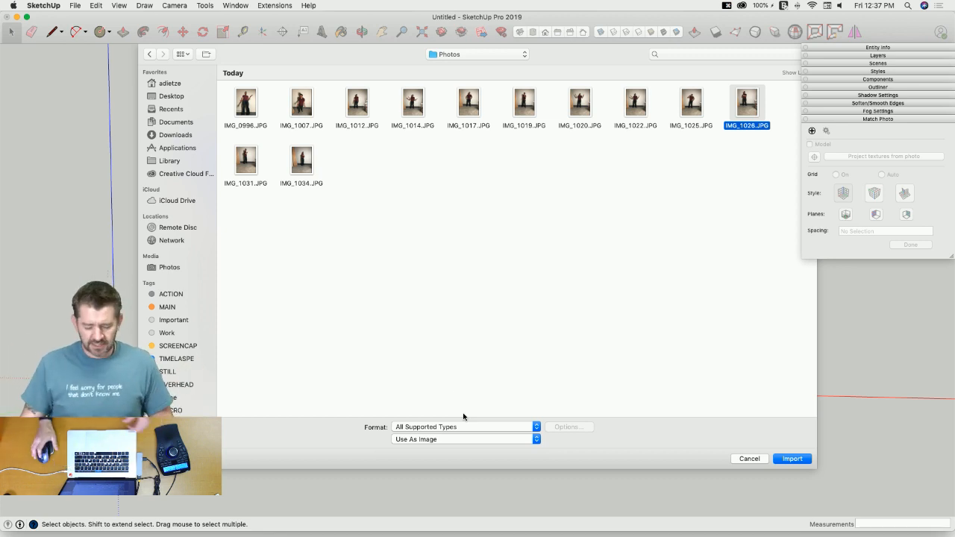
click(791, 458)
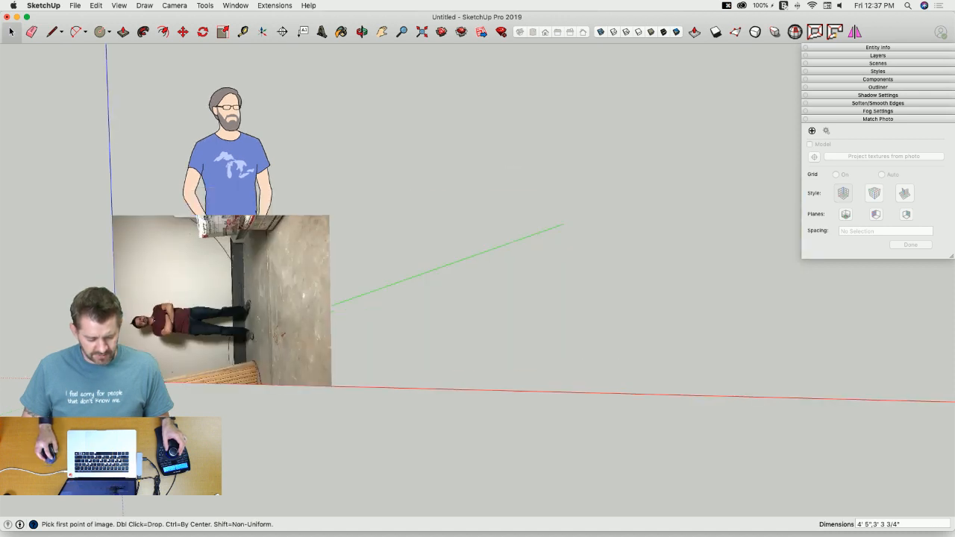
click(607, 112)
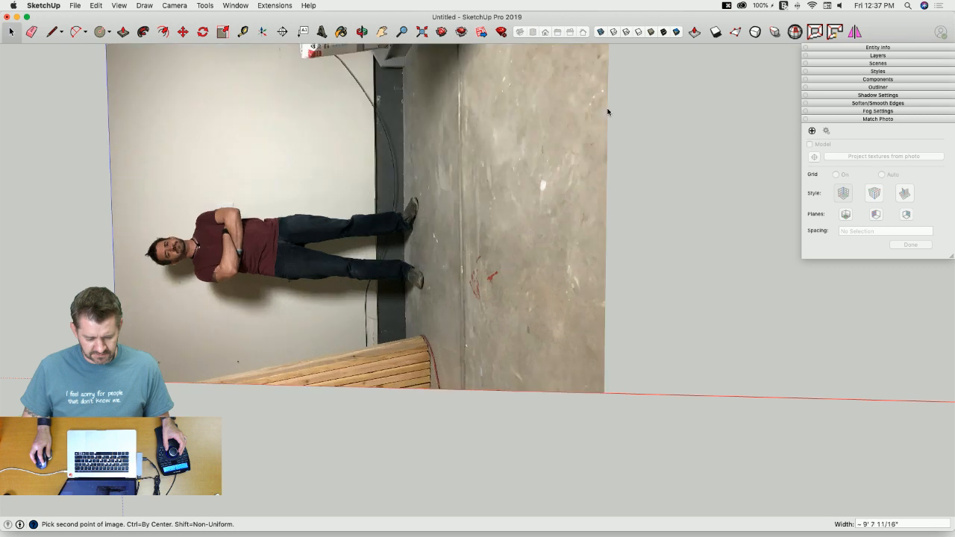
click(555, 220)
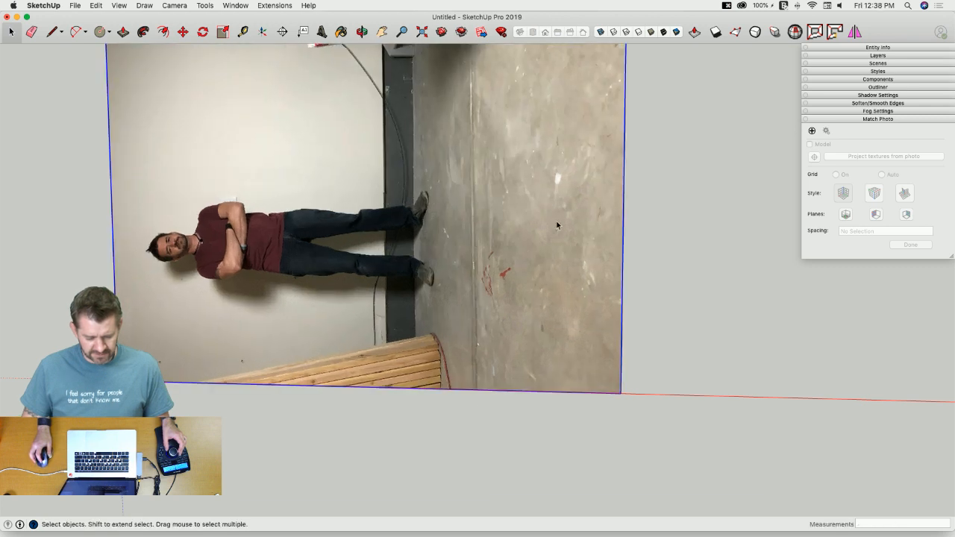
Step: Scale the placed photo uniformly by 2.00 from its corner at the origin
click(483, 236)
key(s)
middle_drag(492, 174, 494, 194)
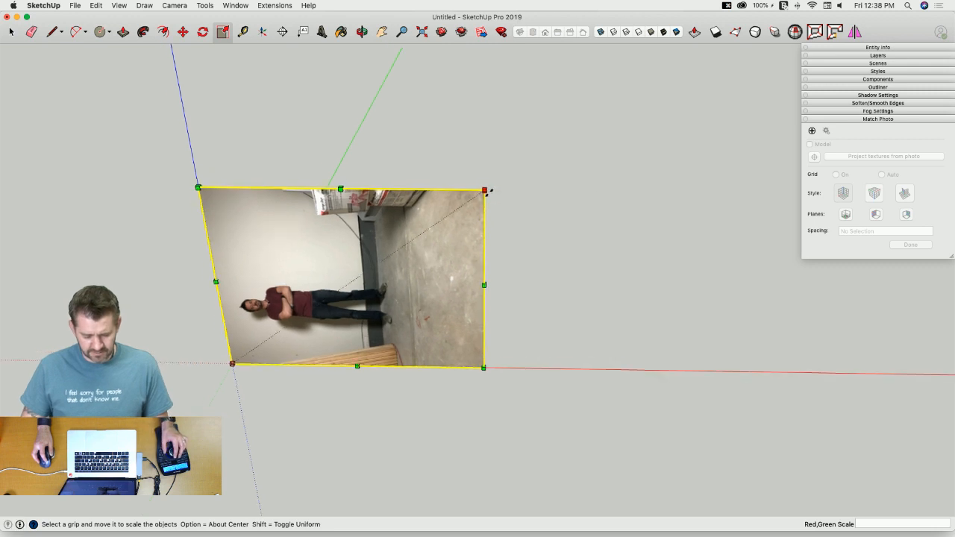
drag(485, 190, 665, 111)
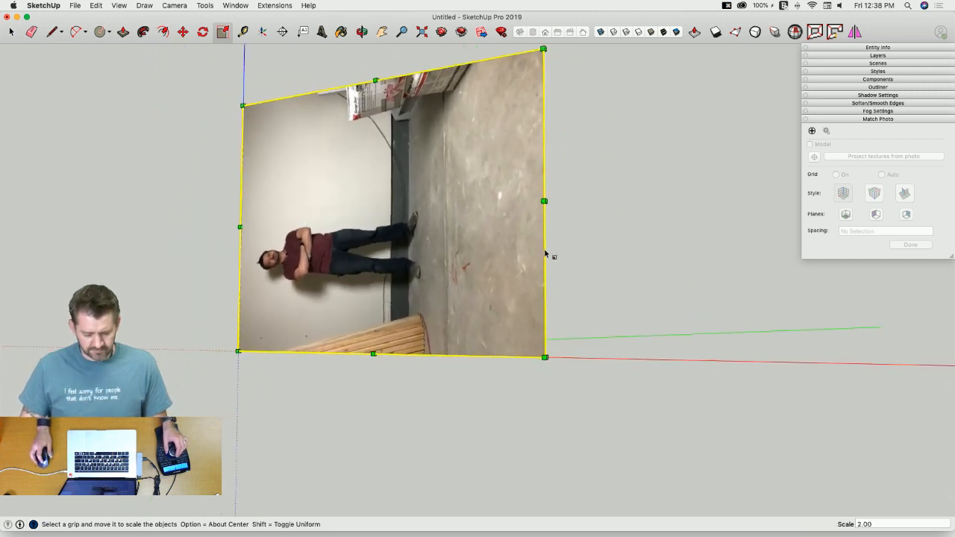
click(420, 308)
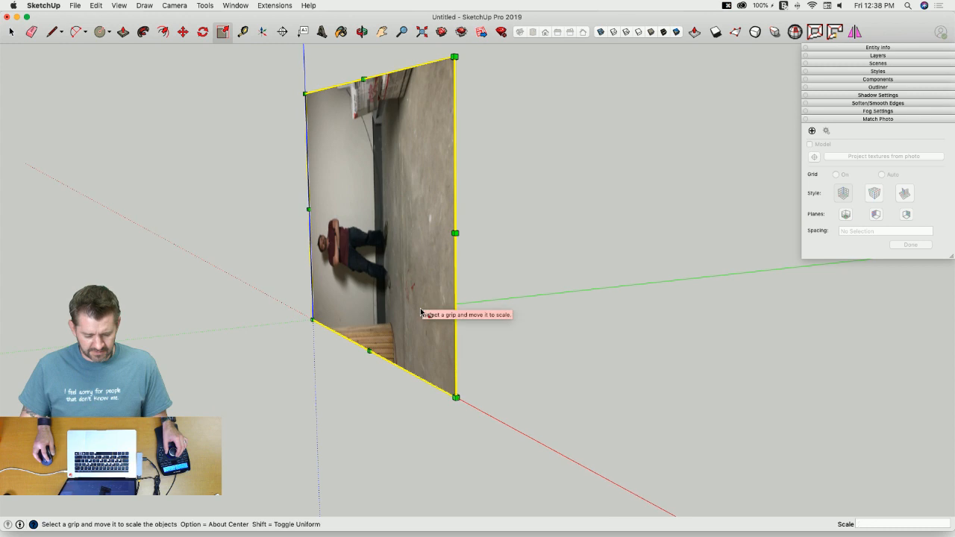
Step: Move the photo along the red axis by its lower corner so that this corner sits at the origin
key(space)
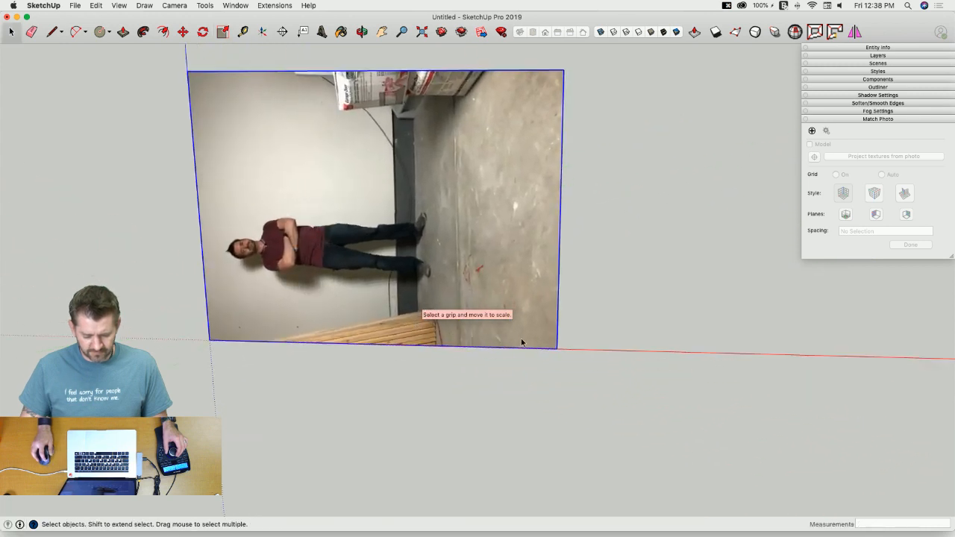
key(m)
click(557, 348)
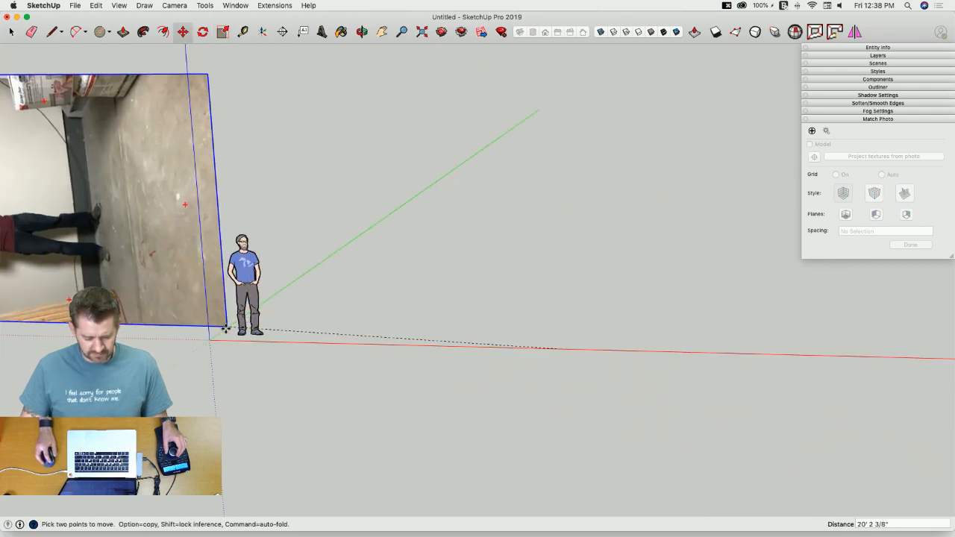
Step: Rotate the photo 90 degrees about its corner at the origin so the man stands upright
key(q)
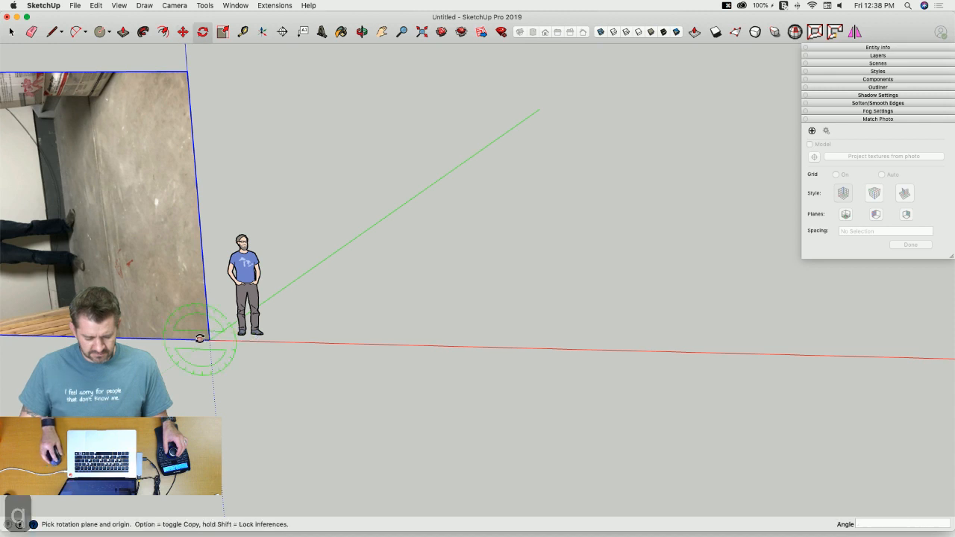
click(208, 340)
click(205, 300)
click(244, 339)
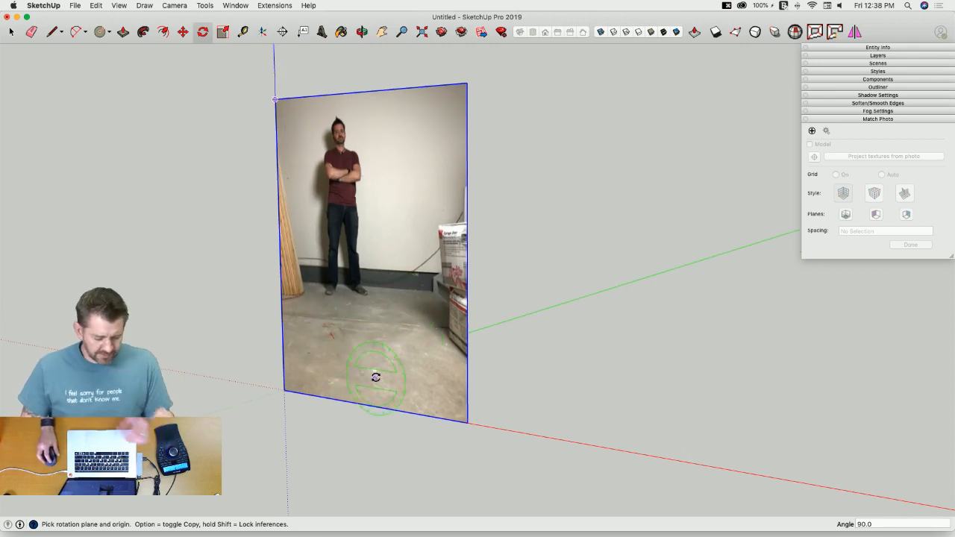
Step: Move the upright photo about 9 feet along the red axis, clear of the scale figure
key(m)
click(372, 371)
click(501, 388)
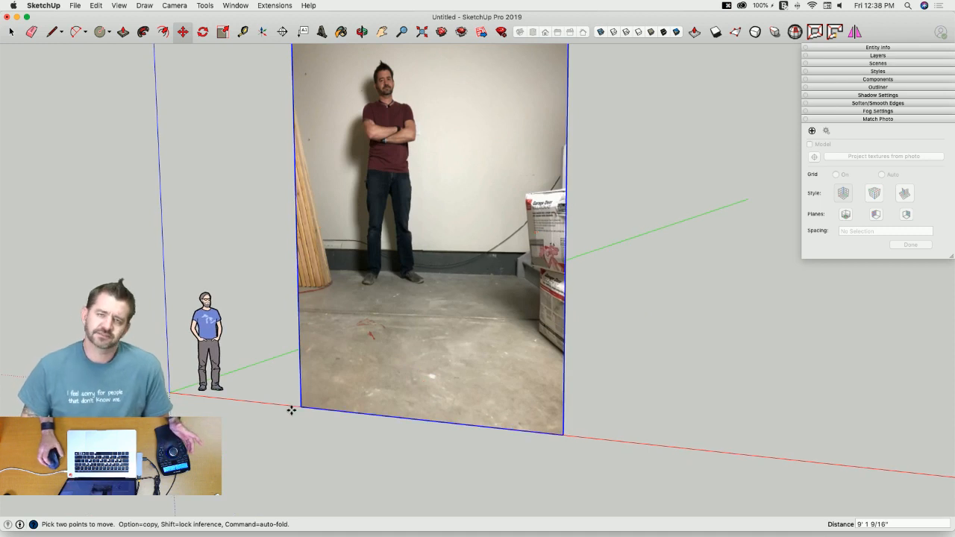
Step: Rotate the photo about its bottom edge, locked to the red axis, so it lies flat on the ground
key(q)
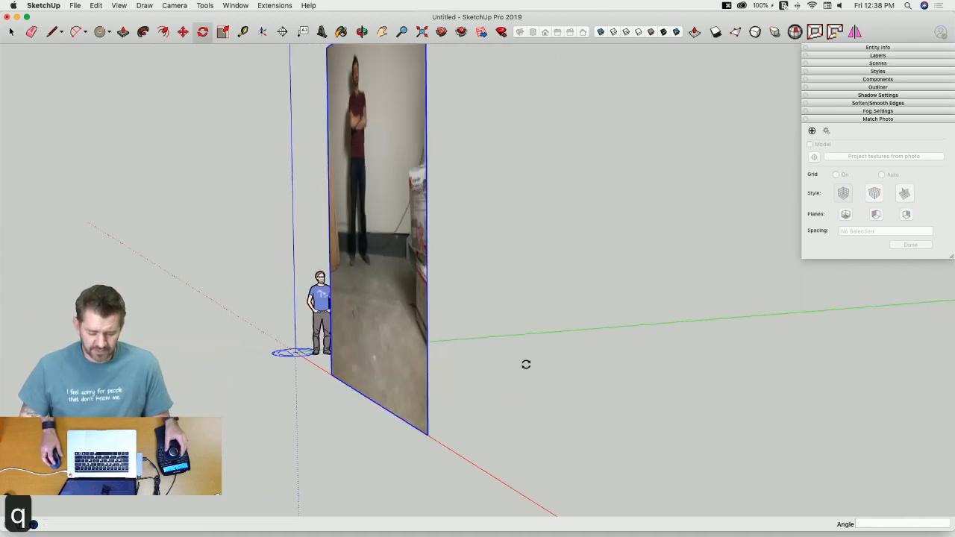
key(Right)
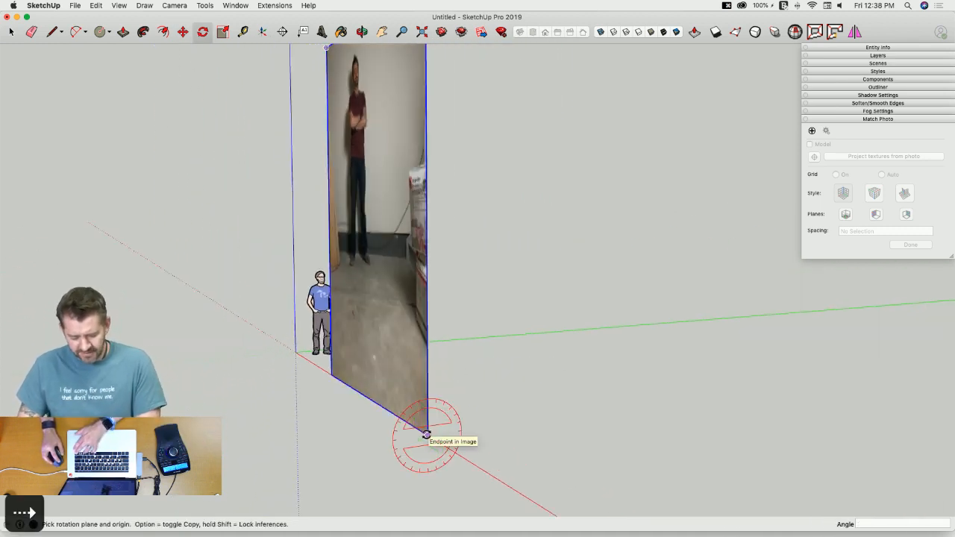
drag(427, 434, 423, 392)
click(423, 392)
click(489, 424)
key(space)
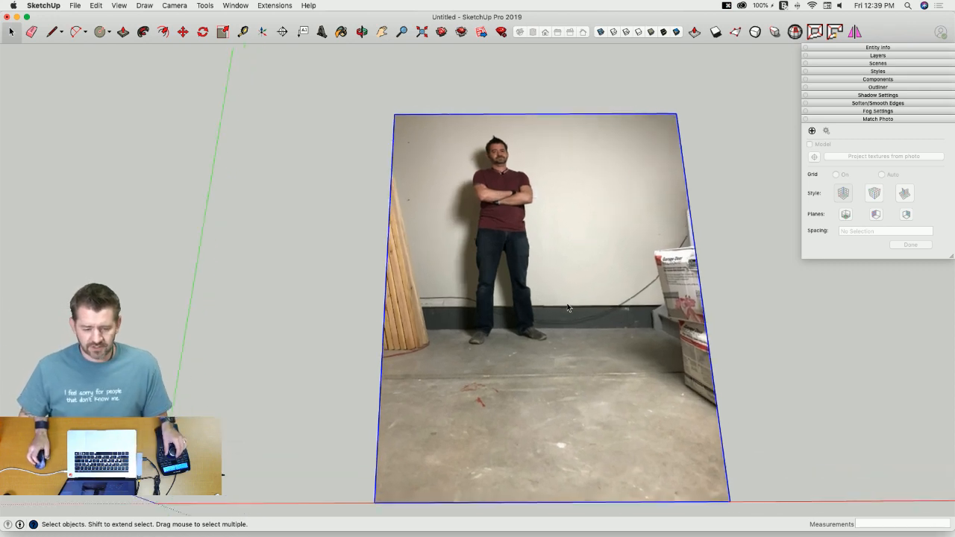
Step: Examine the man's head and the ear on the shadowed side of the photo up close
scroll(552, 151, up, 3)
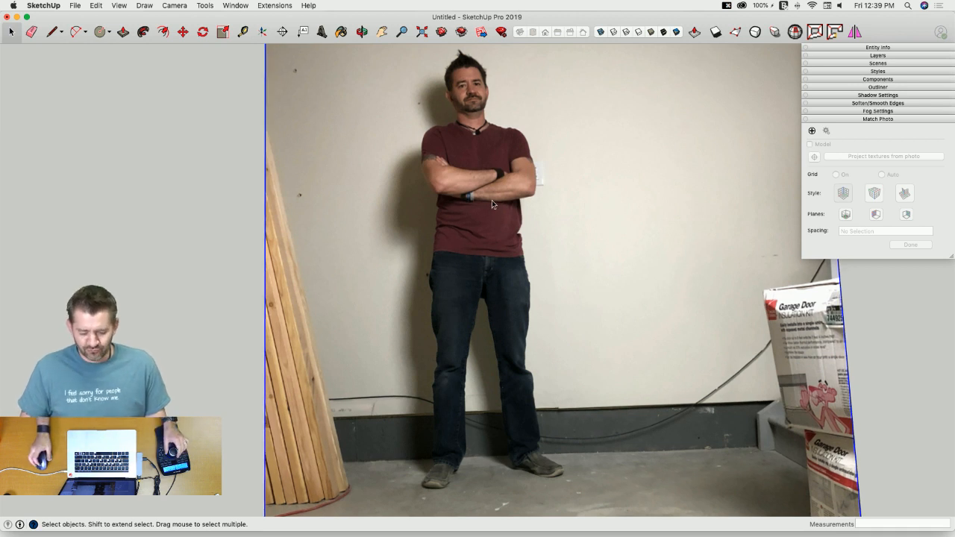
scroll(491, 201, up, 3)
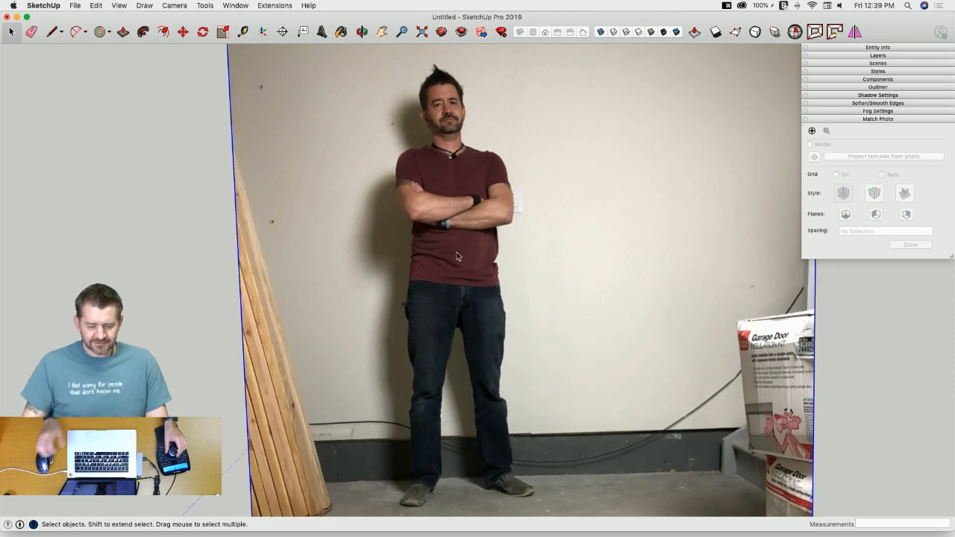
scroll(436, 74, up, 6)
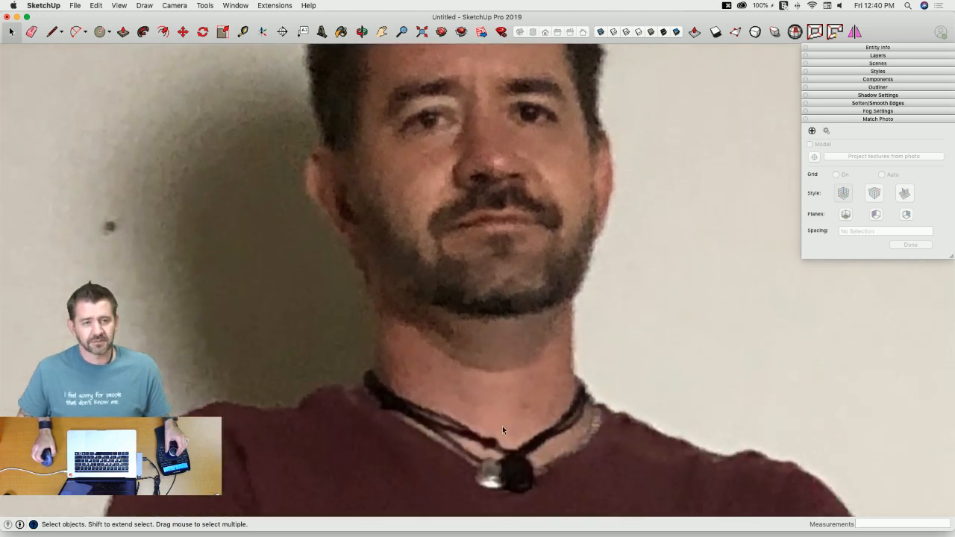
scroll(353, 223, up, 1)
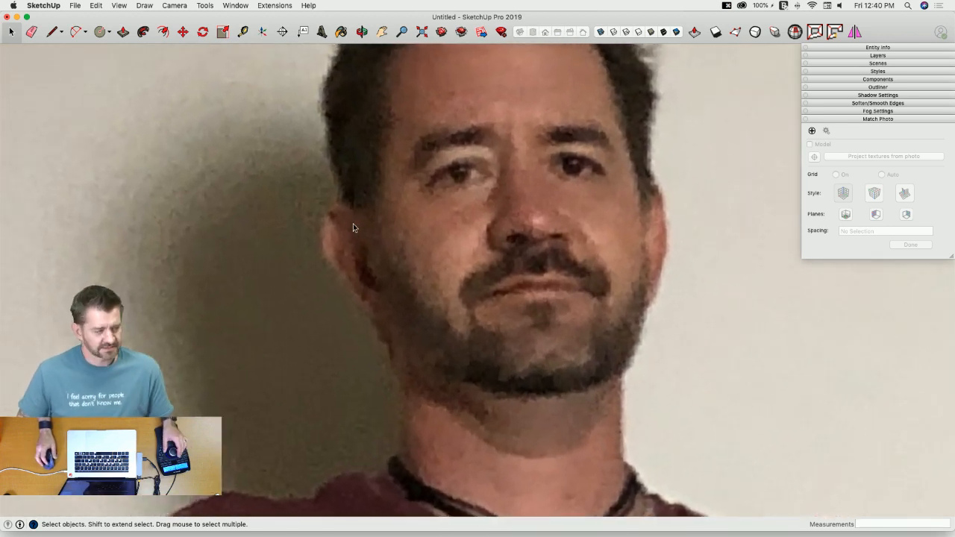
scroll(353, 217, up, 3)
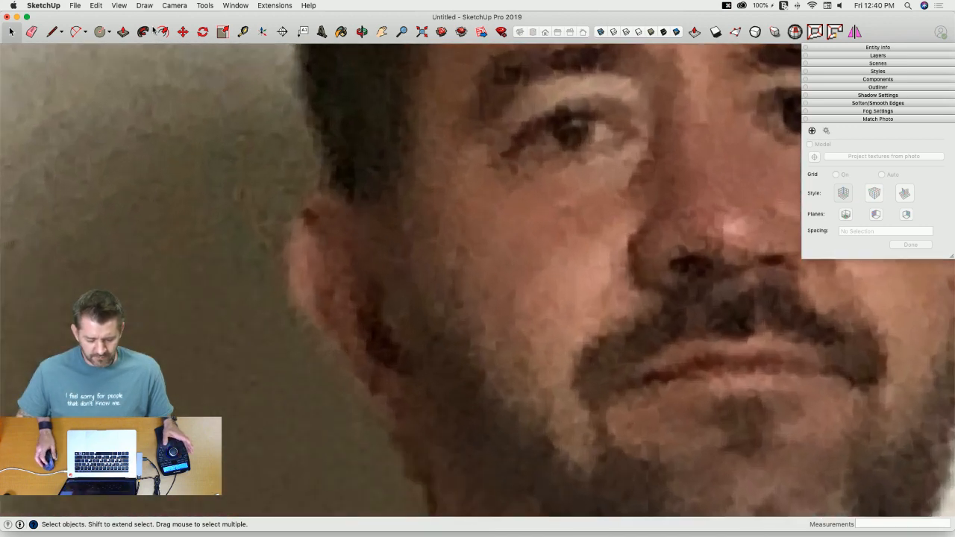
scroll(160, 50, down, 3)
scroll(531, 364, up, 3)
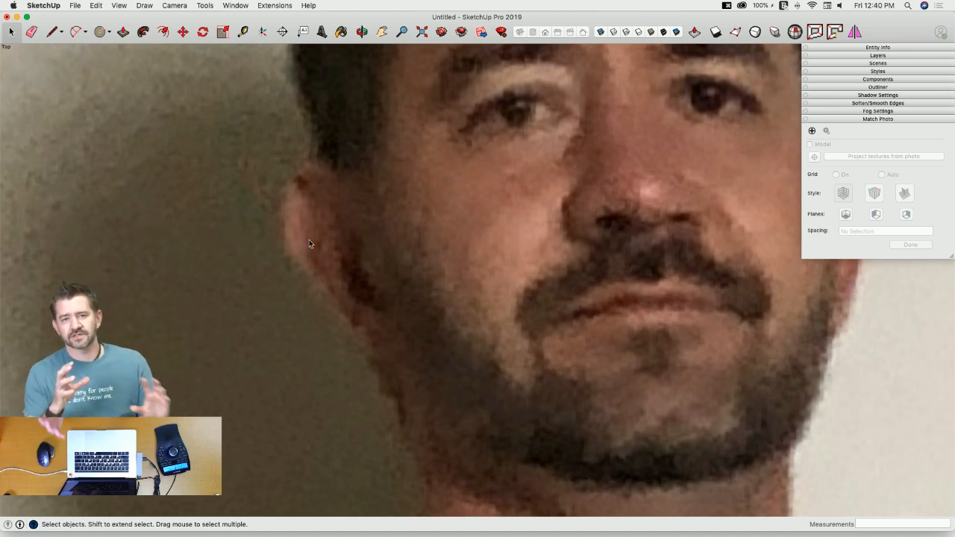
scroll(309, 239, down, 4)
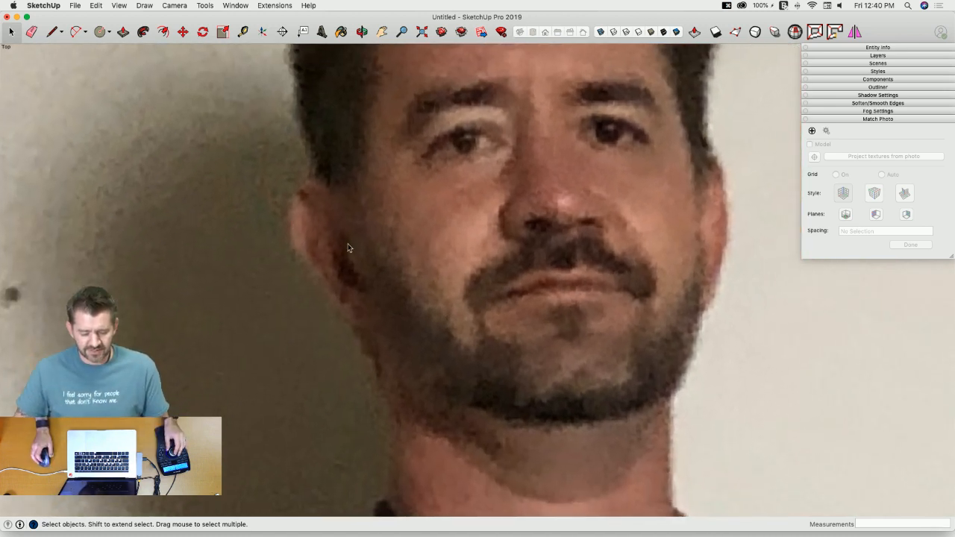
scroll(347, 236, up, 3)
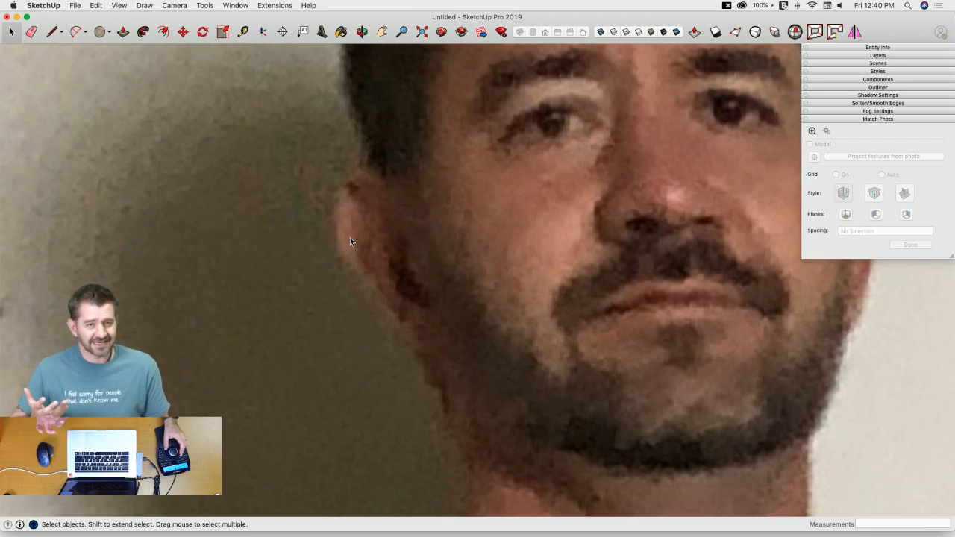
mouse_move(349, 237)
middle_down()
mouse_move(384, 234)
mouse_move(358, 203)
middle_up()
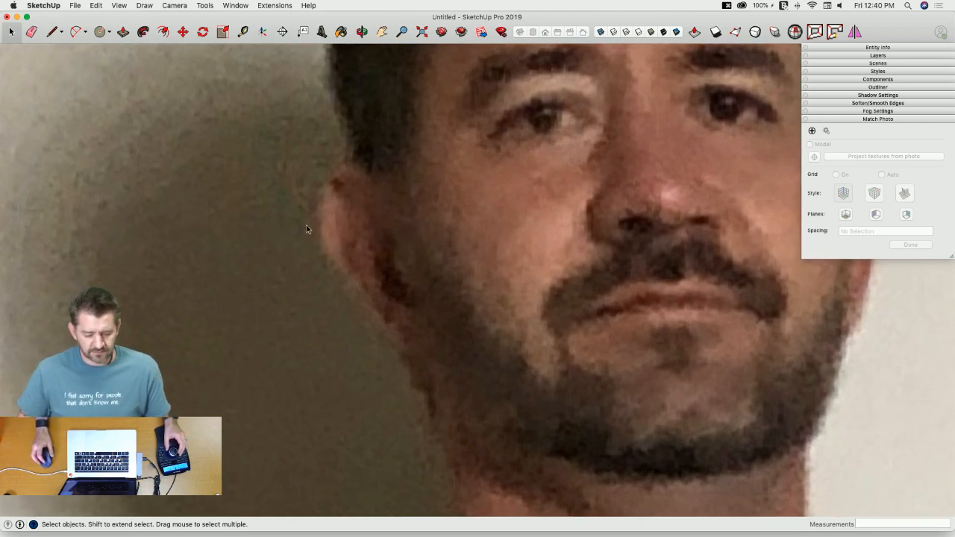
Step: Trace the upper outer rim of the shadowed-side ear with a degree 3 Bezier curve
click(153, 6)
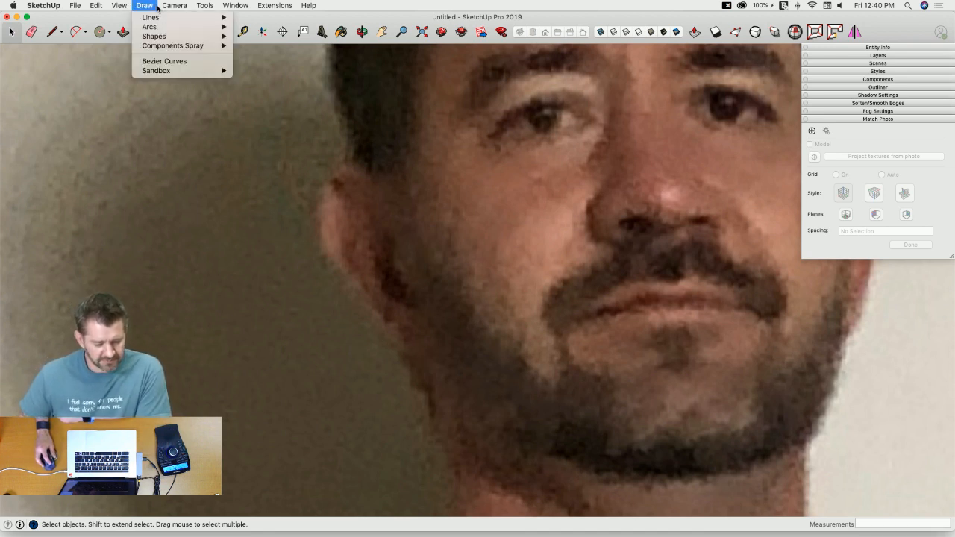
click(163, 61)
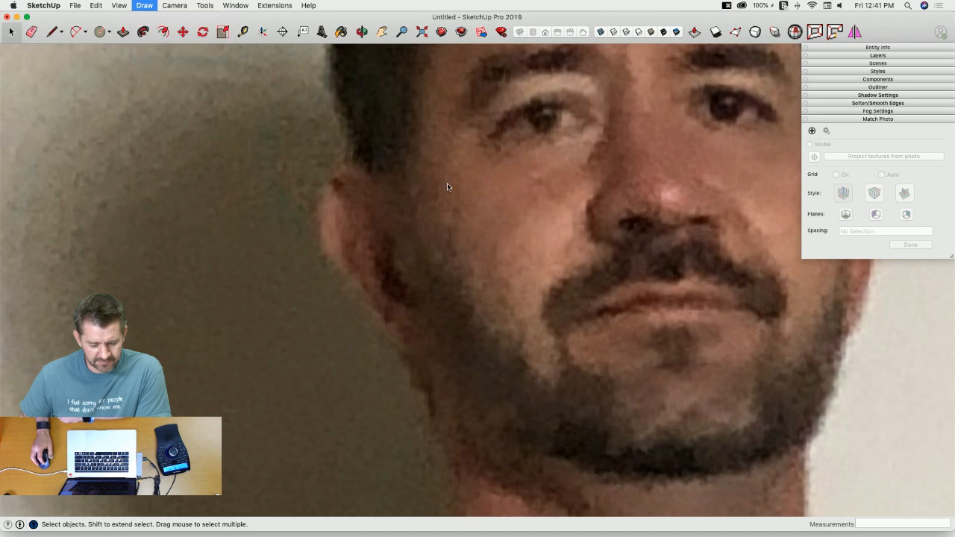
click(386, 196)
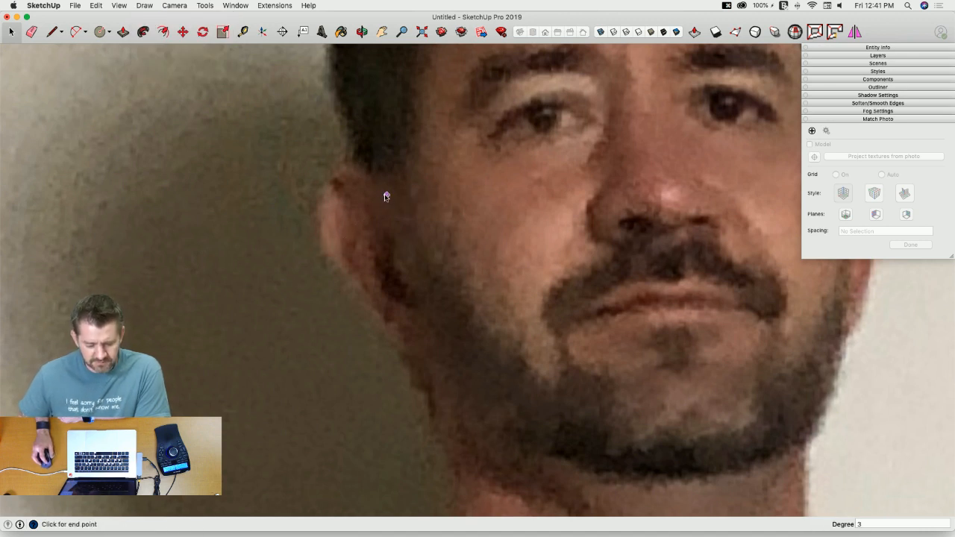
click(322, 252)
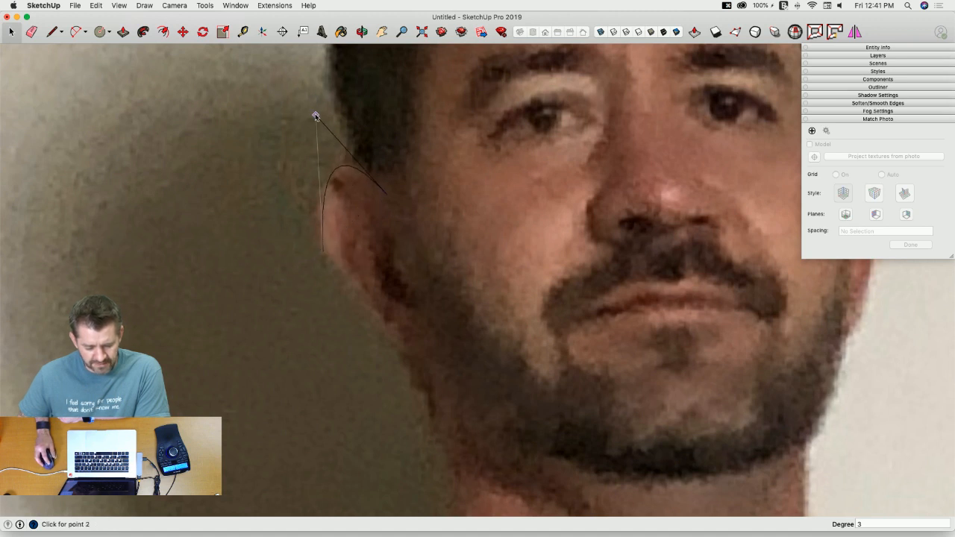
click(317, 117)
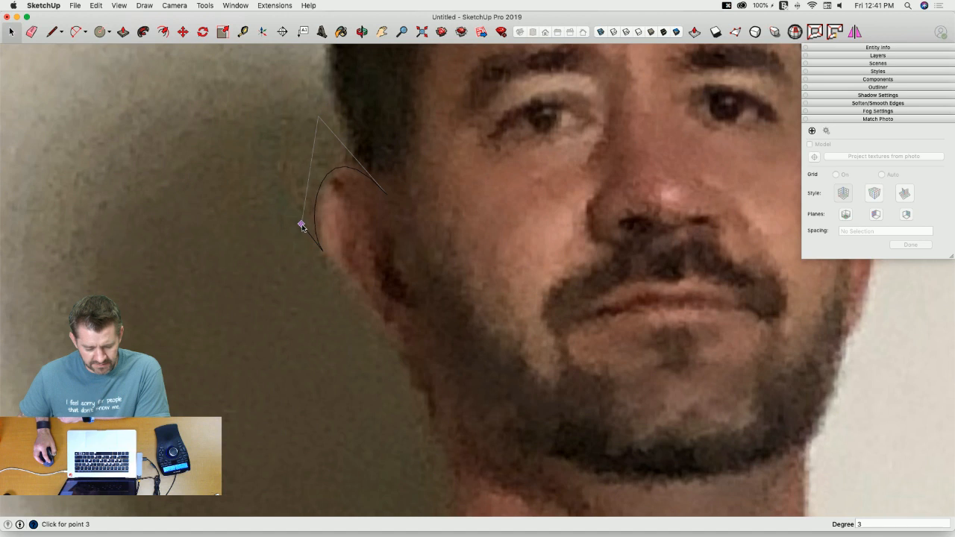
click(307, 238)
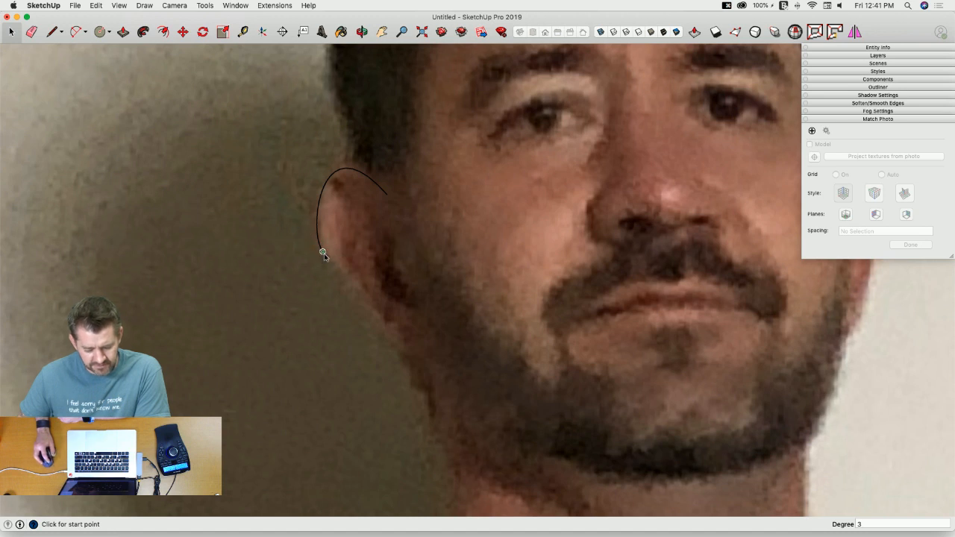
Step: Continue the ear outline with a second Bezier curve from the end of the upper rim down to the earlobe
click(323, 253)
click(424, 355)
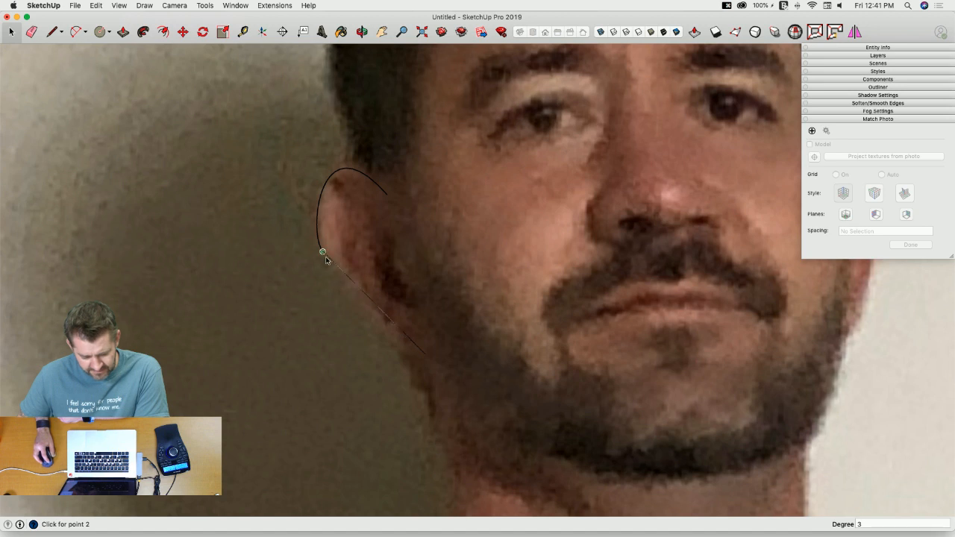
click(346, 287)
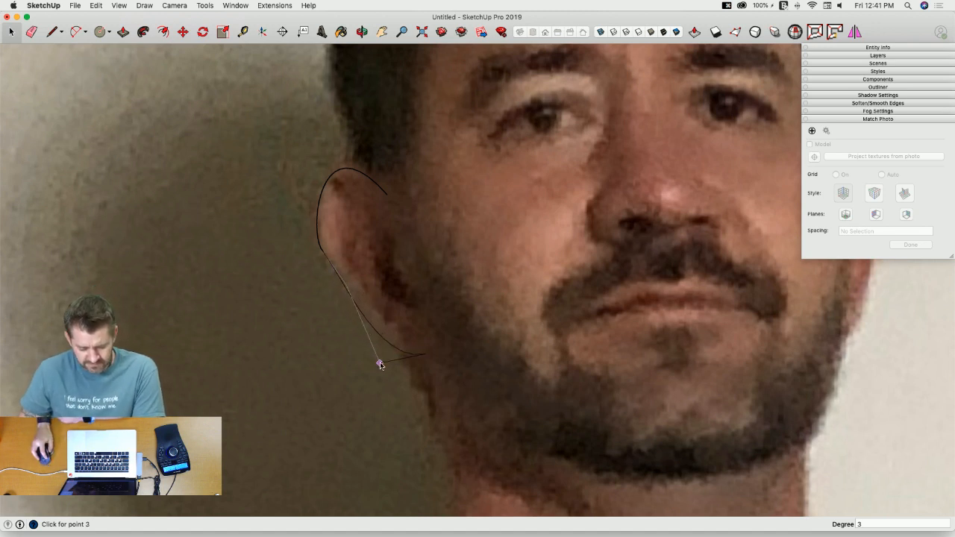
click(378, 358)
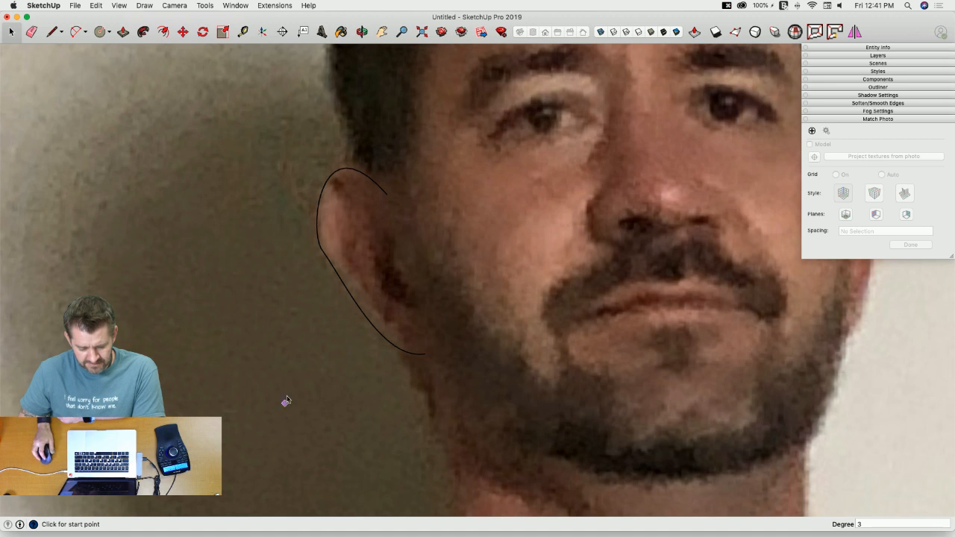
Step: Draw a Bezier curve from the top inner end of the ear outline down along the cheek to the jaw
click(387, 197)
click(501, 440)
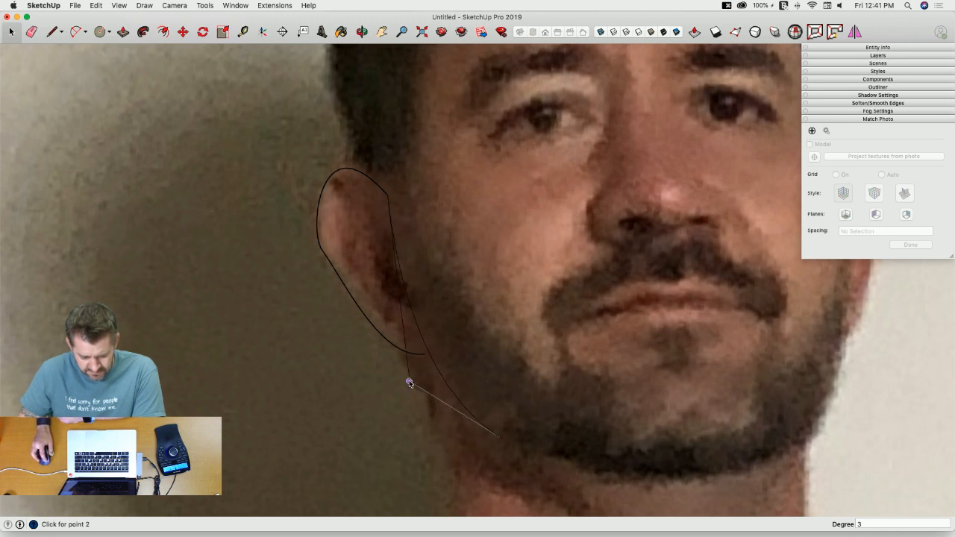
click(411, 387)
click(471, 425)
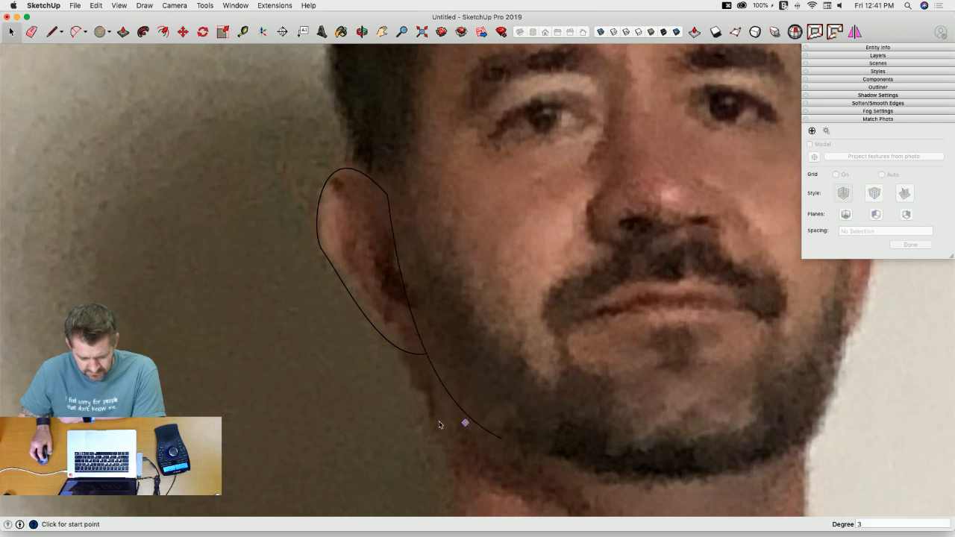
Step: Close the ear shape into a face with a line of about 1/16 inch from the earlobe curve to the jaw curve
scroll(418, 361, up, 5)
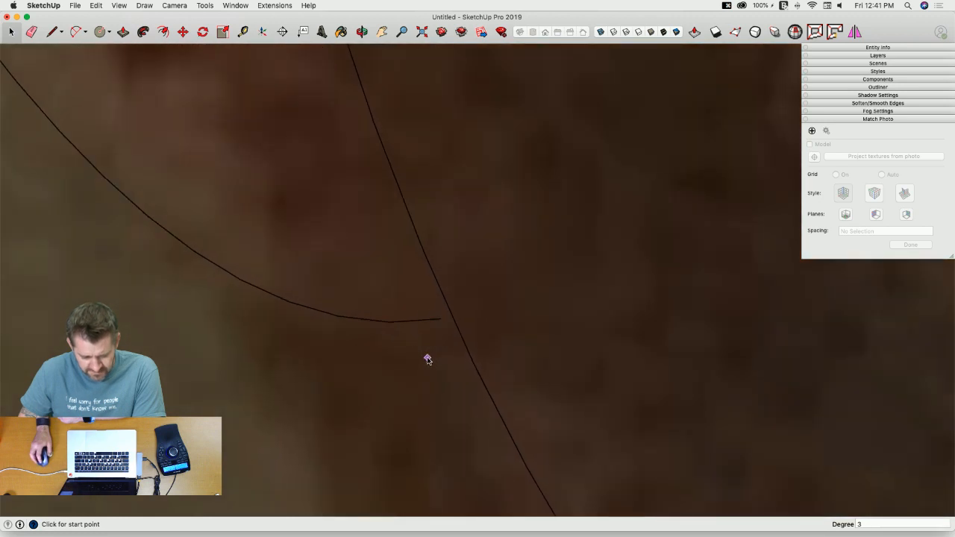
key(l)
click(440, 318)
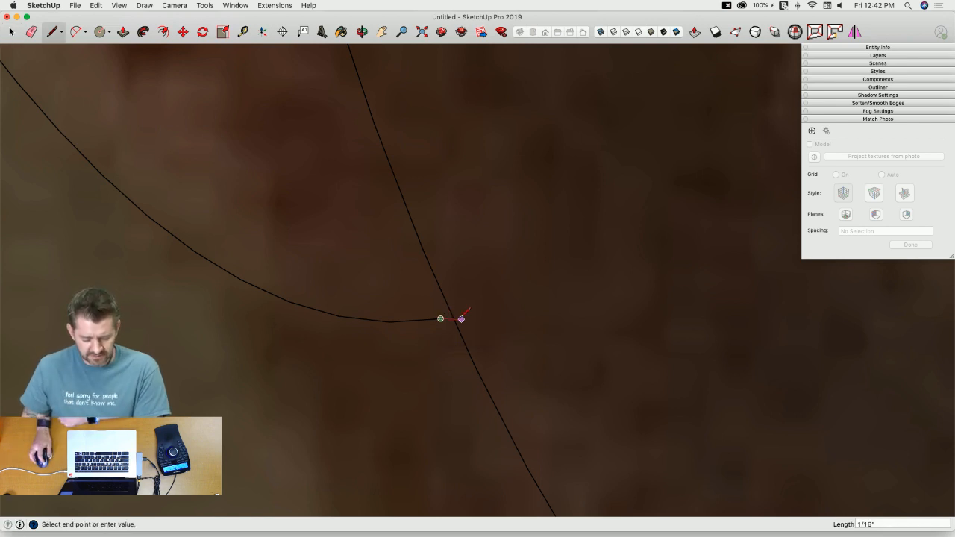
scroll(453, 319, up, 2)
click(450, 312)
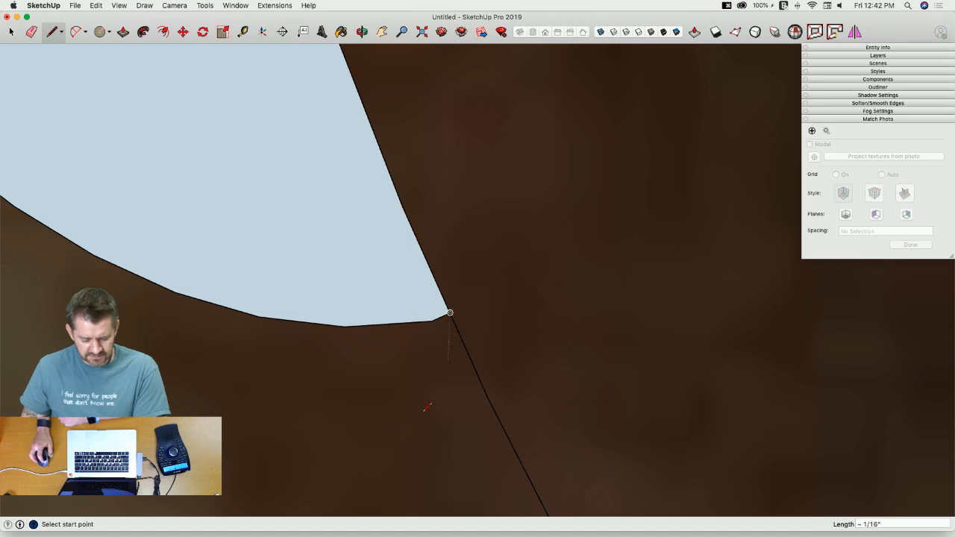
scroll(358, 368, down, 6)
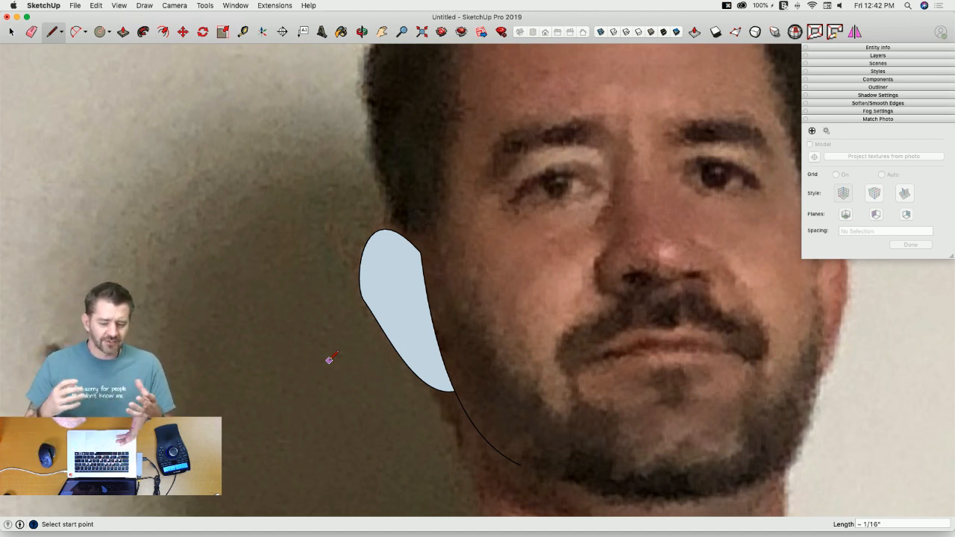
scroll(329, 360, down, 2)
scroll(328, 361, up, 2)
scroll(328, 360, down, 1)
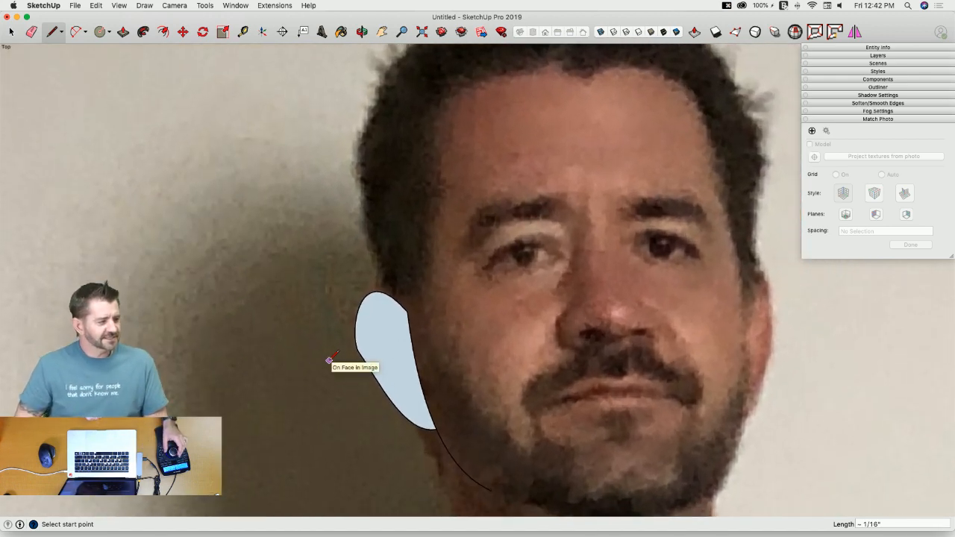
scroll(329, 360, up, 1)
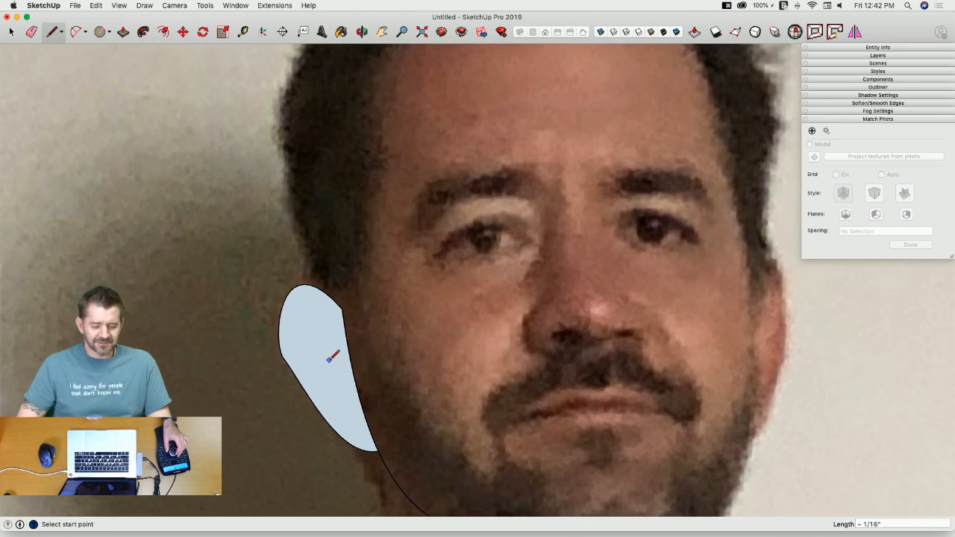
scroll(329, 361, down, 3)
scroll(329, 360, up, 4)
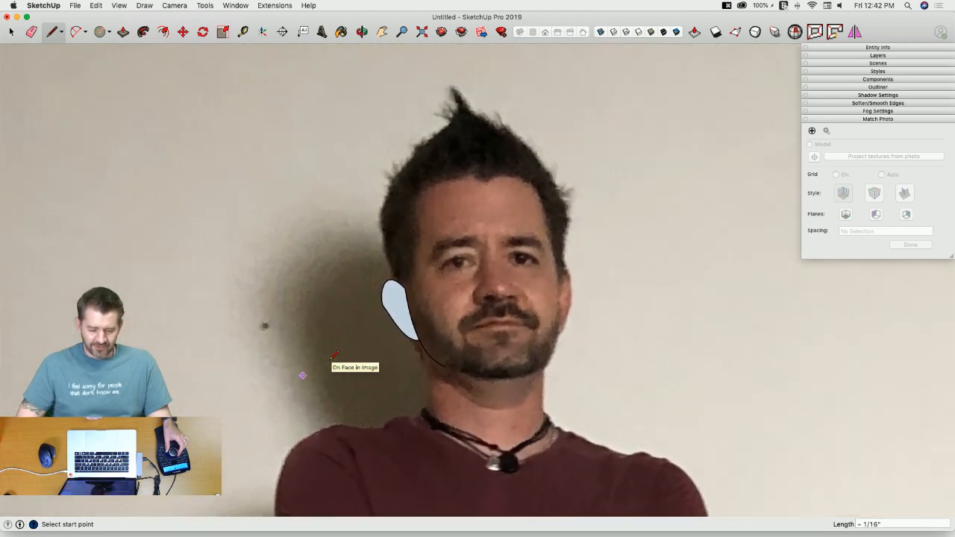
scroll(333, 356, up, 4)
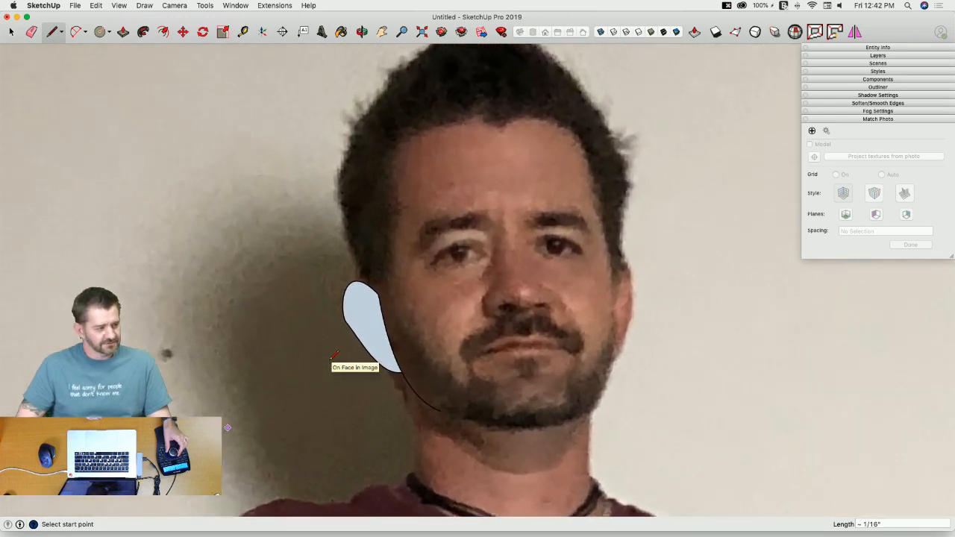
scroll(333, 356, up, 5)
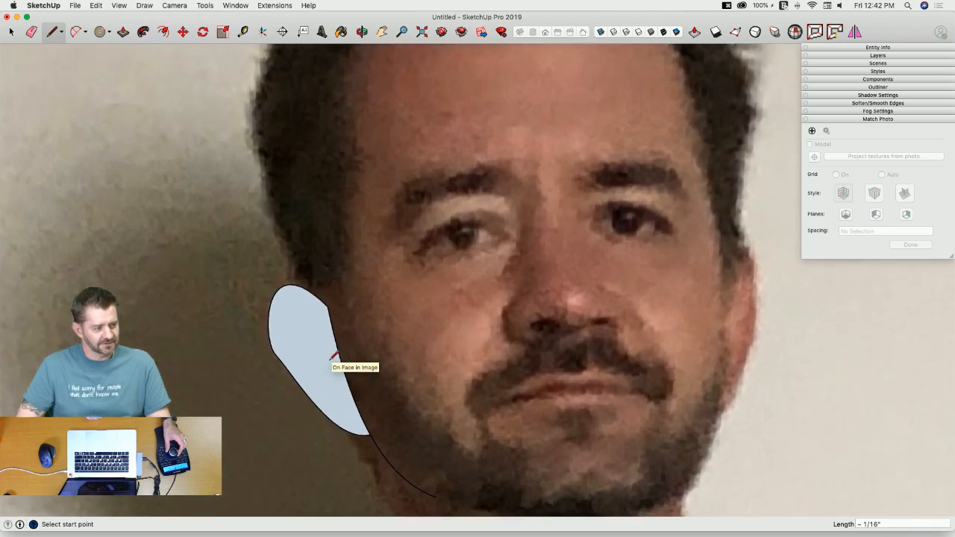
scroll(333, 356, down, 6)
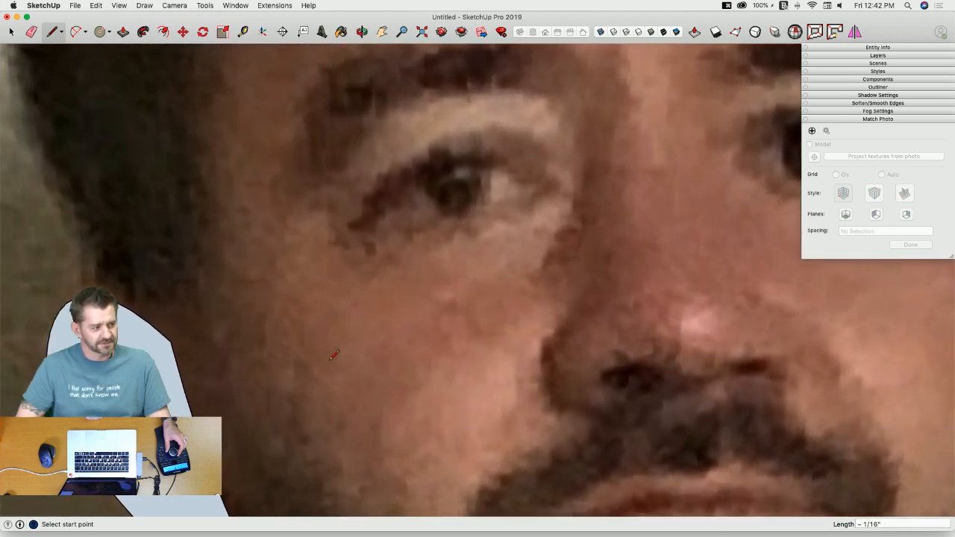
scroll(290, 231, down, 1)
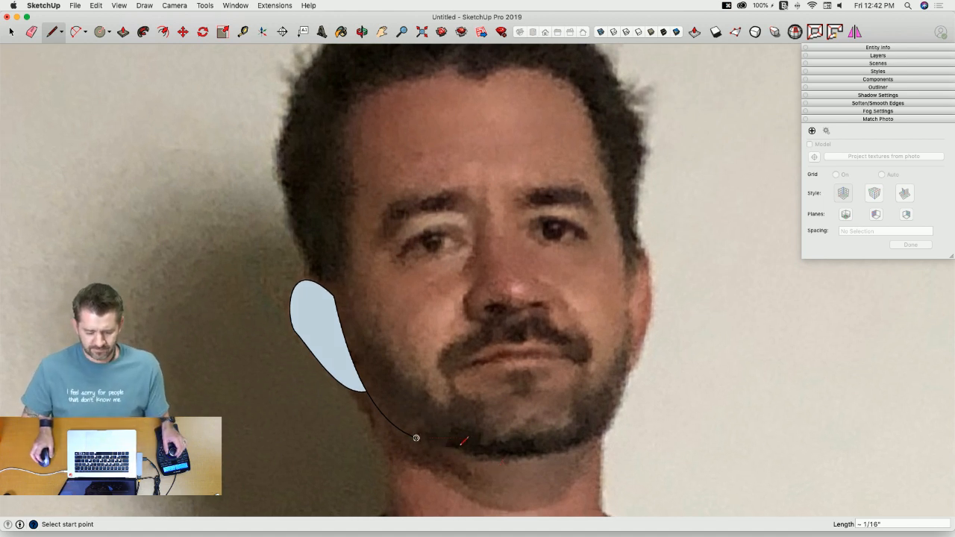
scroll(415, 448, down, 3)
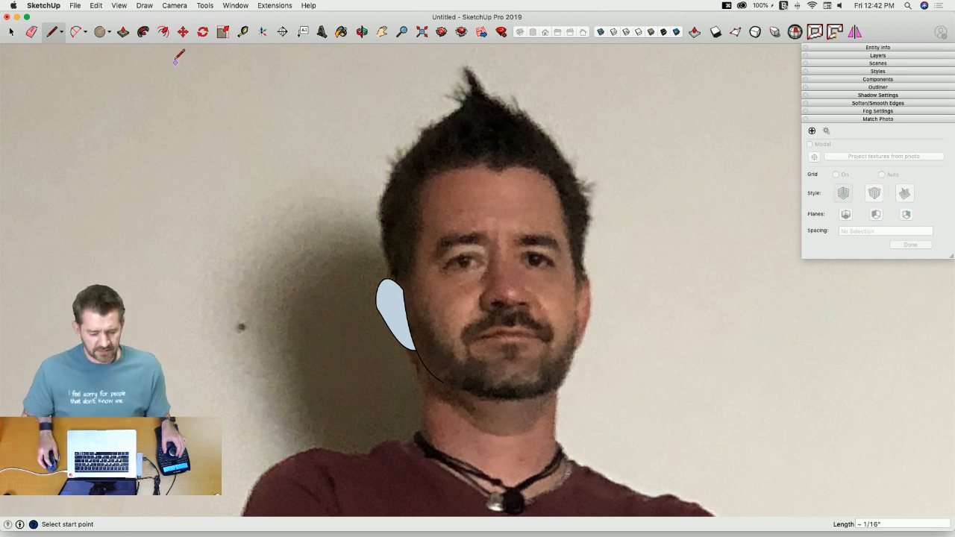
right_click(492, 199)
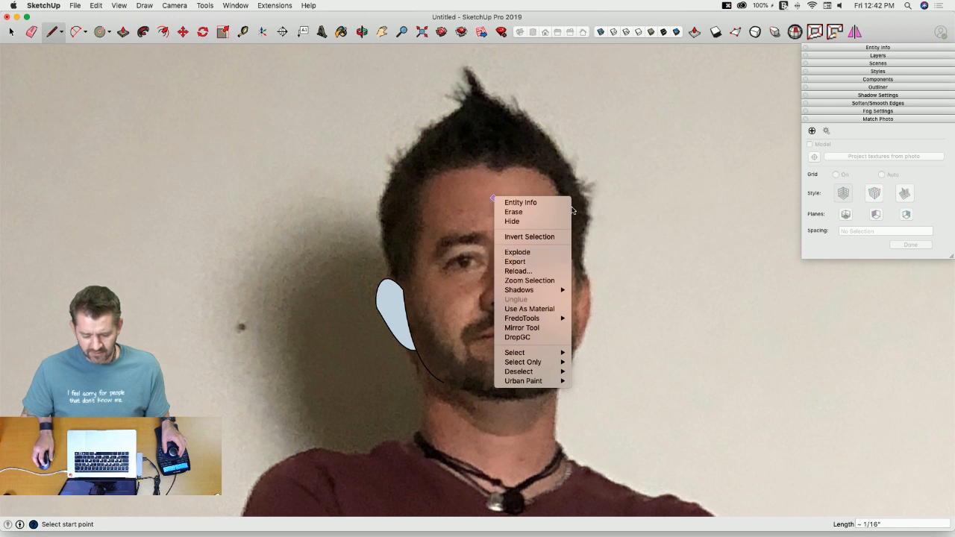
key(space)
right_click(609, 208)
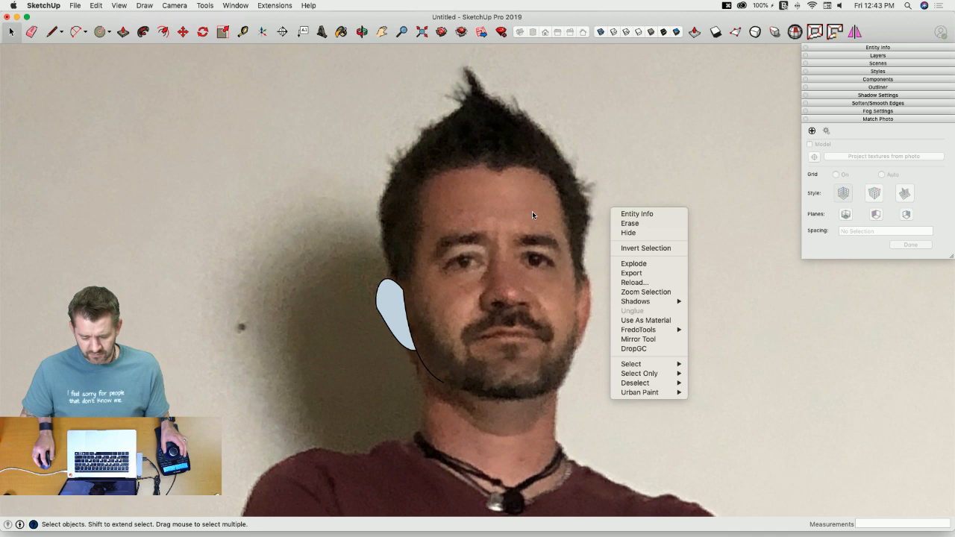
click(565, 103)
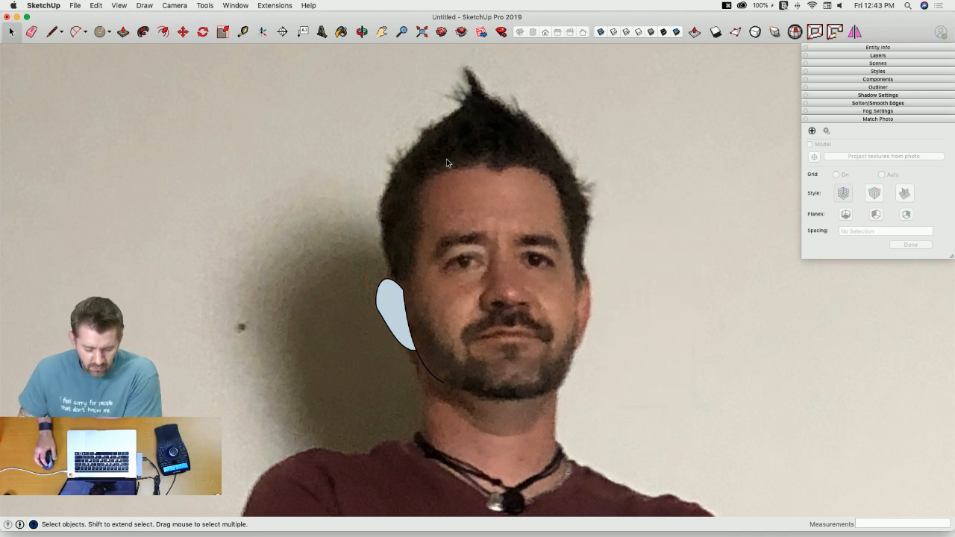
Step: Change the edge color of the current style to orange so the traced lines stand out against the photo
scroll(441, 359, up, 5)
key(l)
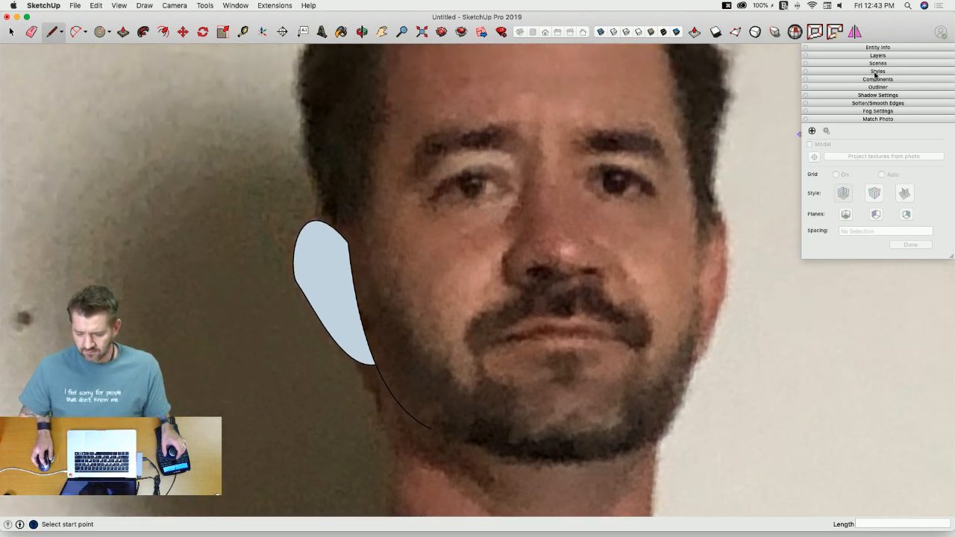
click(877, 70)
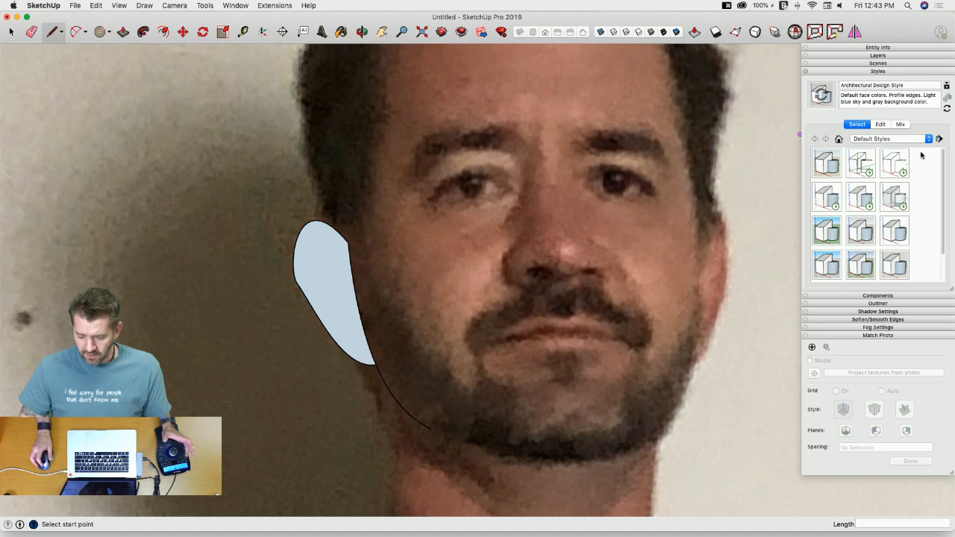
click(881, 125)
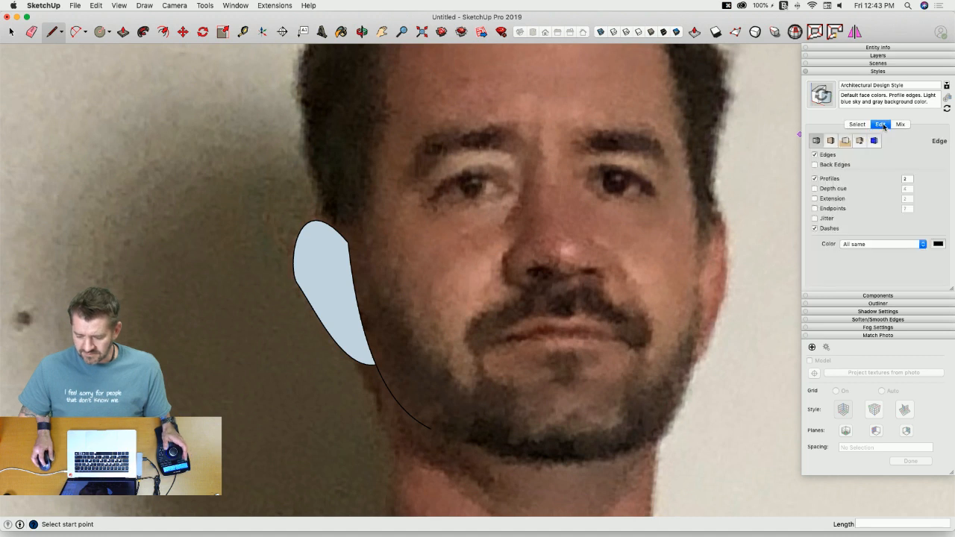
click(938, 245)
click(796, 313)
click(781, 134)
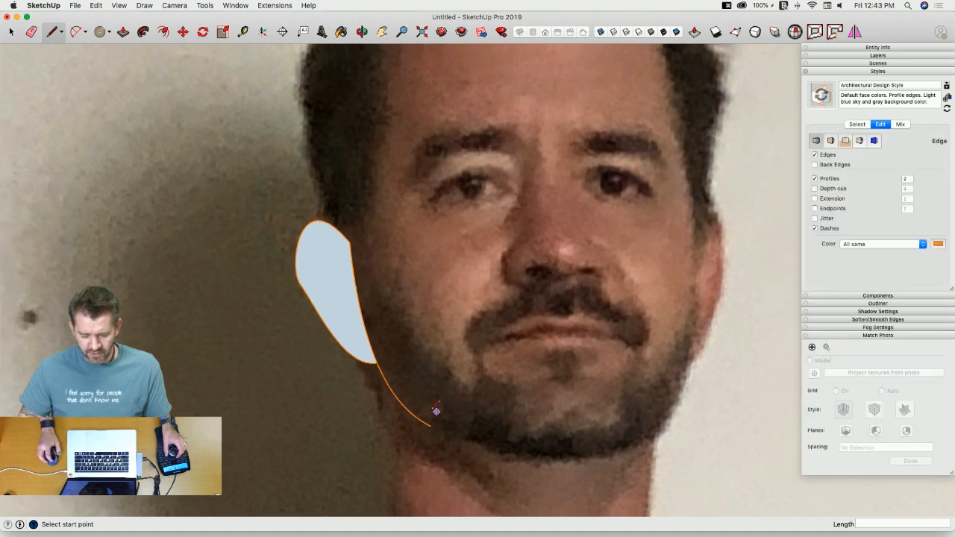
scroll(413, 294, down, 1)
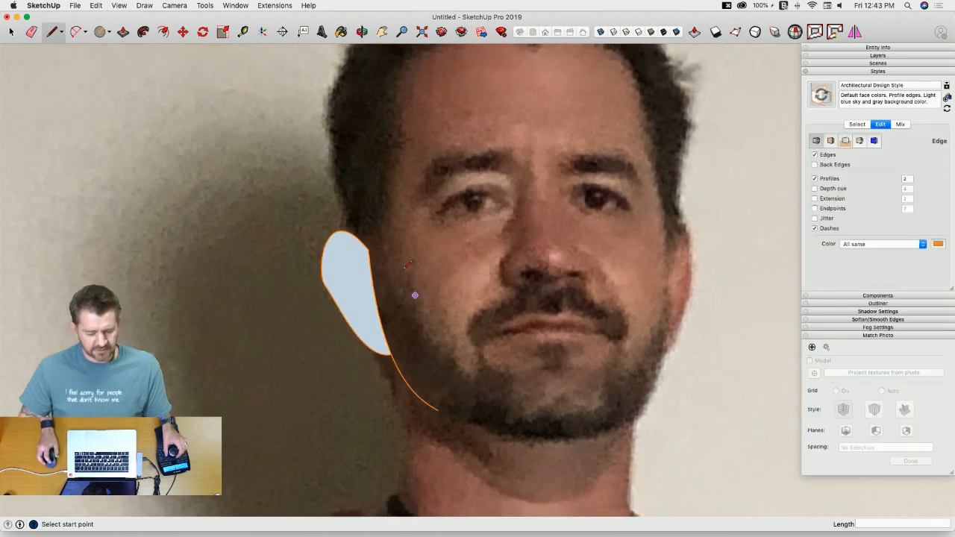
click(437, 410)
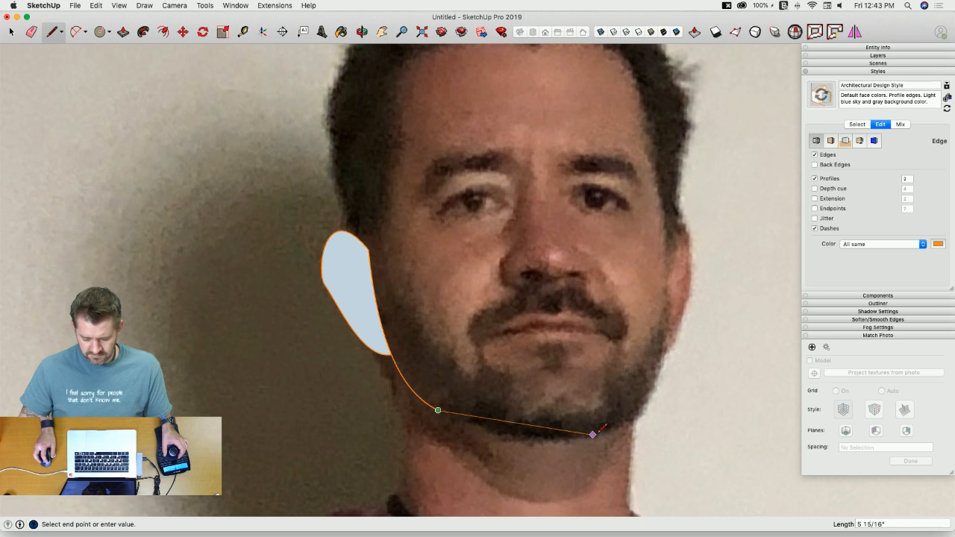
click(623, 424)
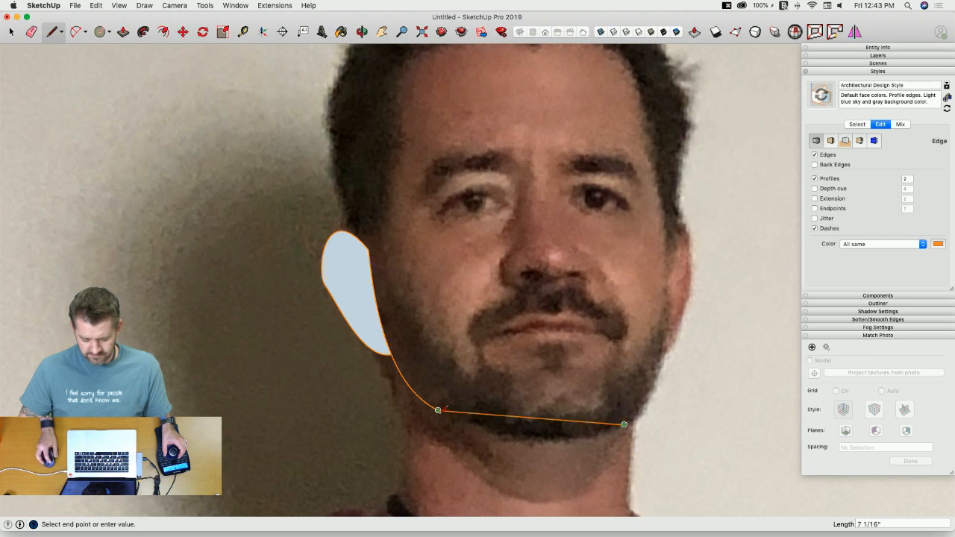
key(super+z)
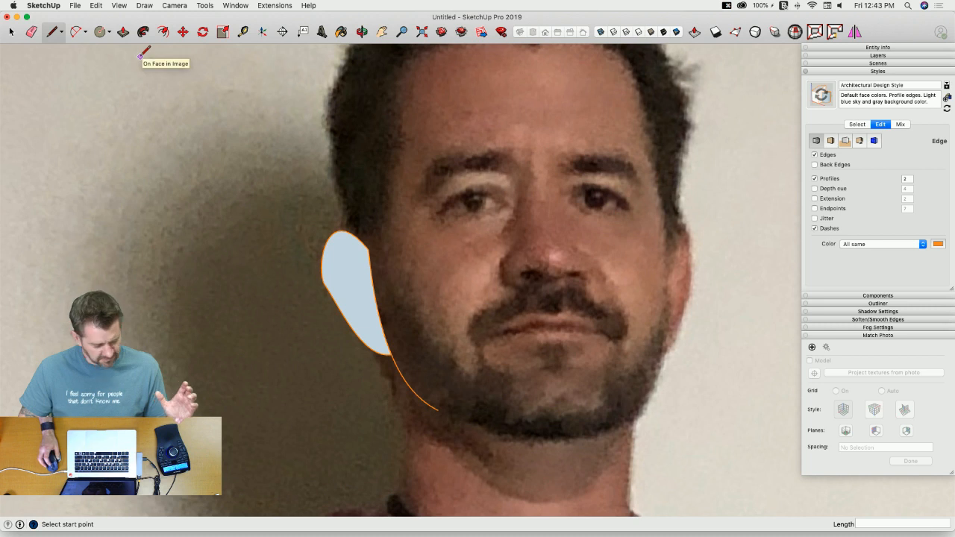
Step: Look up the shortcut assigned to Bezier Curves by filtering the preferences for "be", and close the preferences
click(44, 5)
click(65, 32)
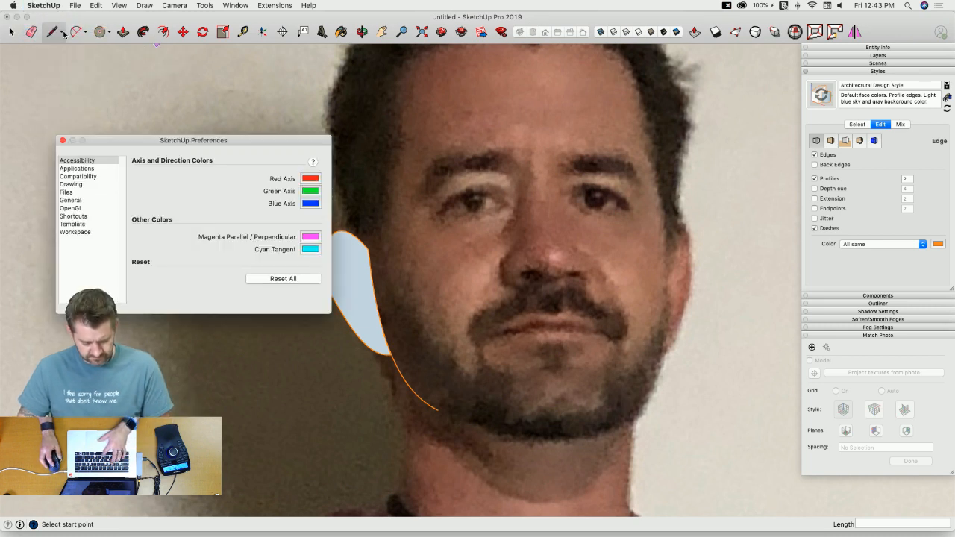
click(69, 216)
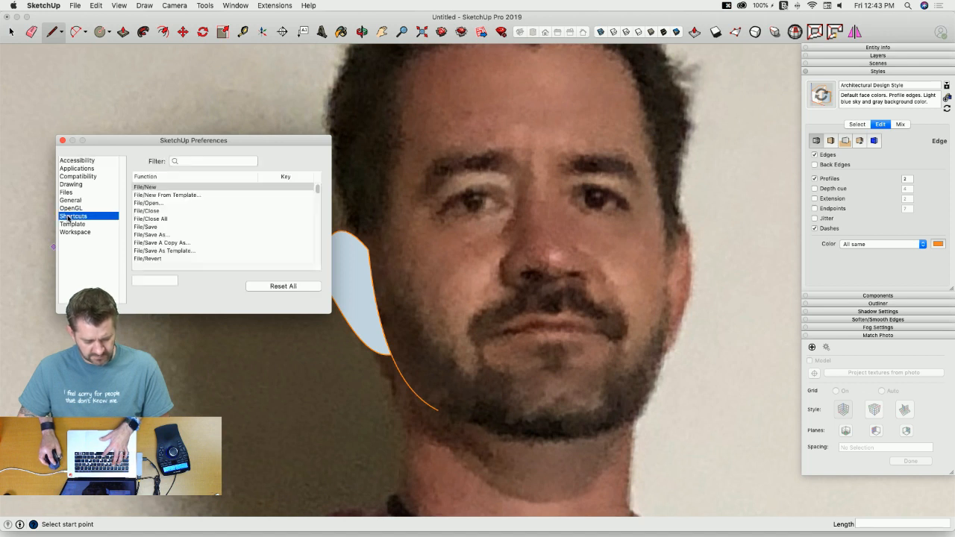
click(191, 162)
text(be)
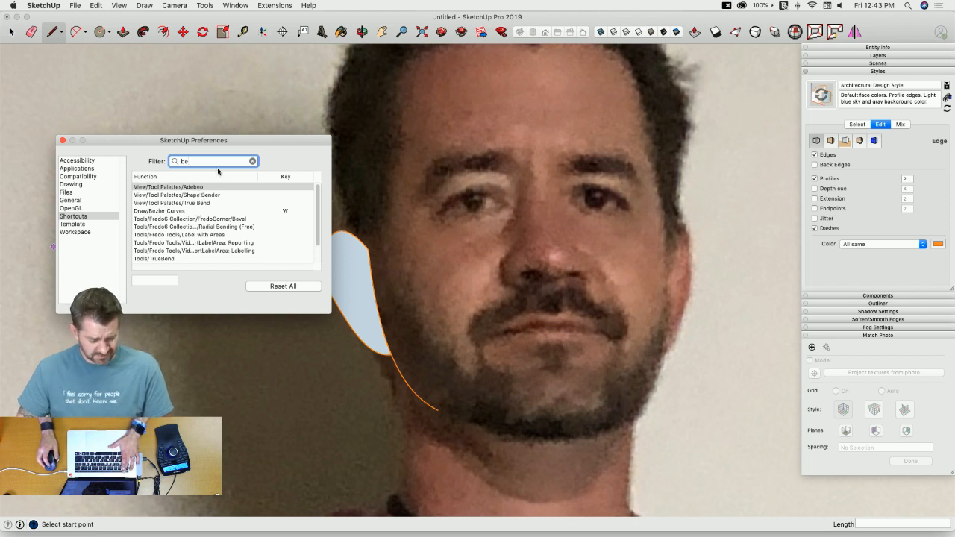
key(Escape)
key(Escape)
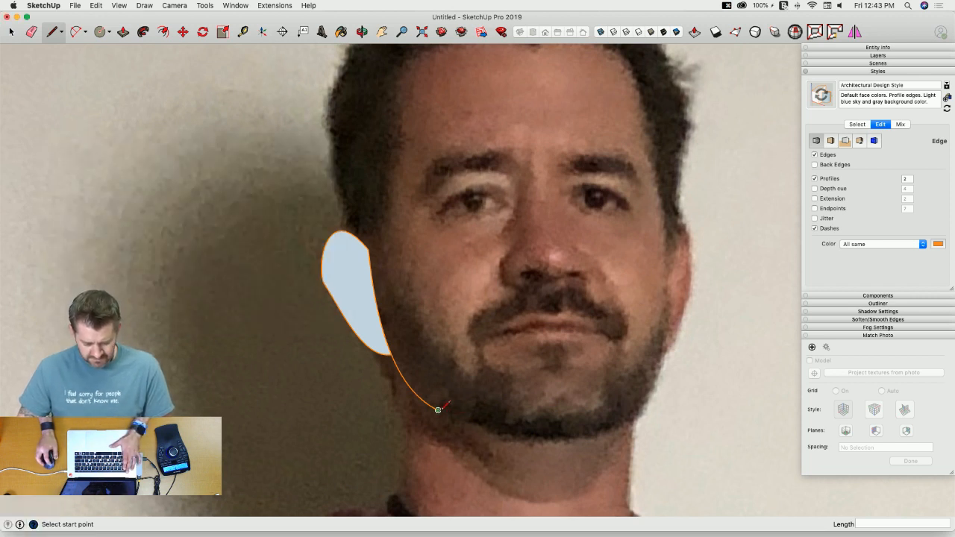
Step: Trace the underside of the chin with a degree 3 Bezier curve from the jaw curve's lower end to the opposite jaw corner
key(w)
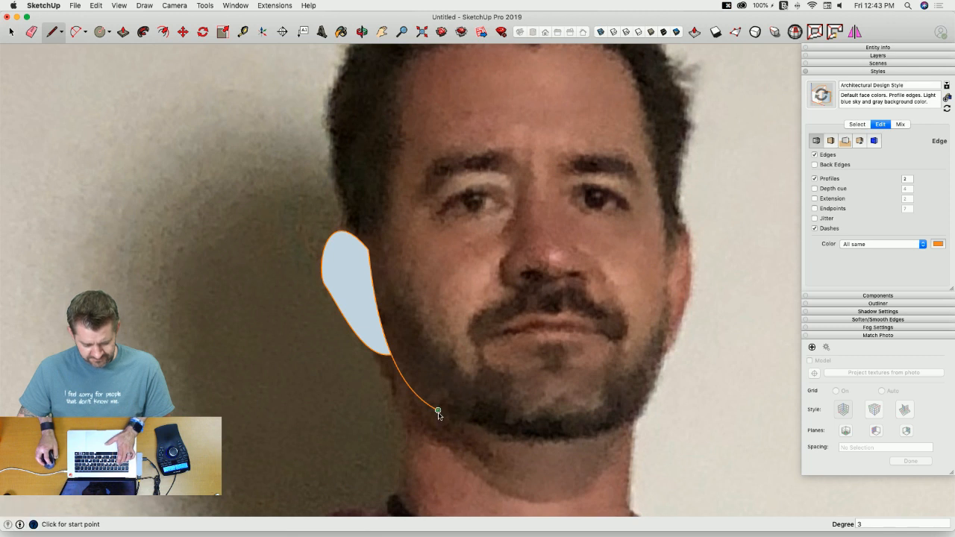
click(625, 426)
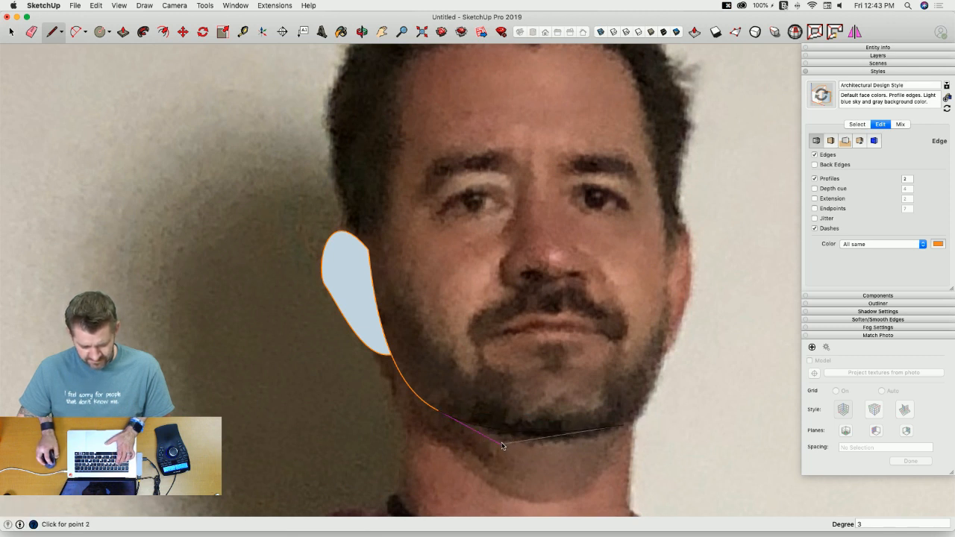
click(511, 447)
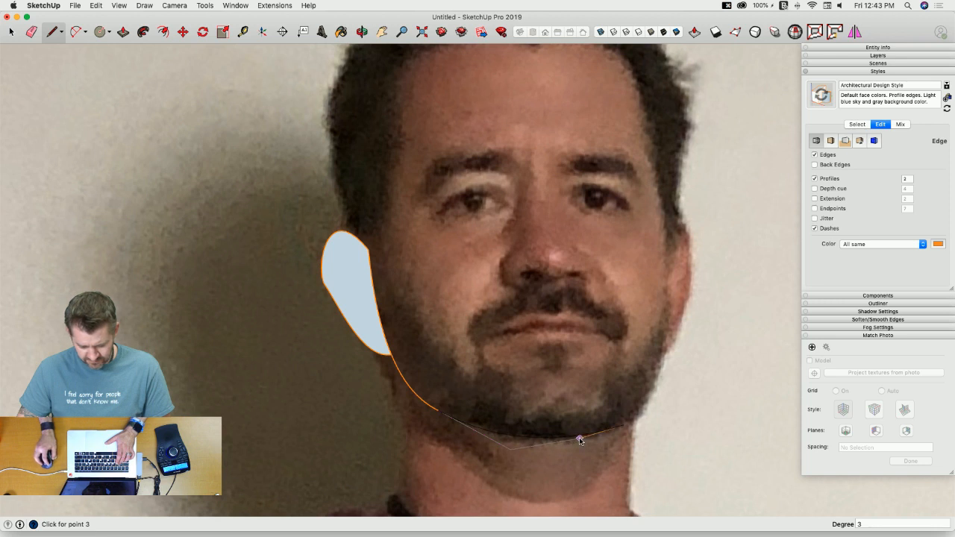
click(626, 441)
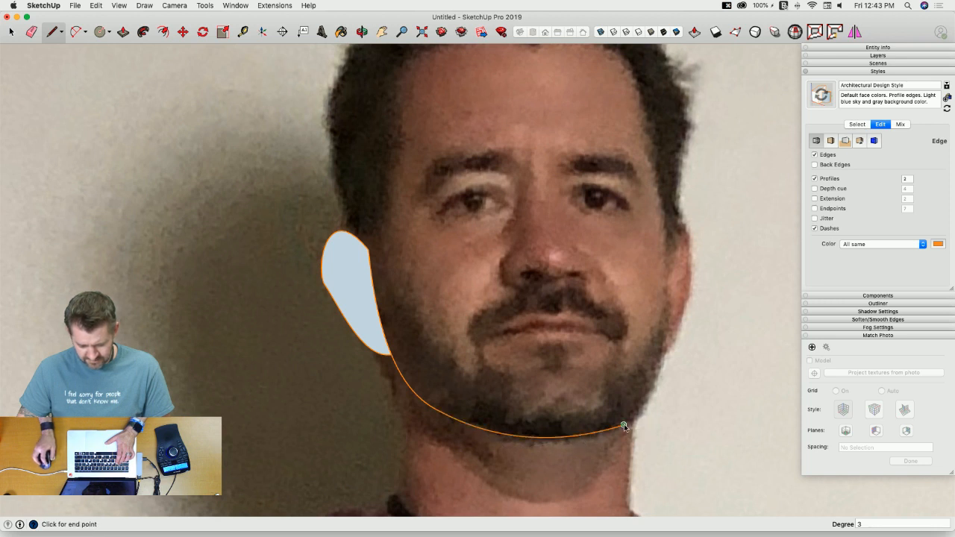
Step: Continue the face outline with a degree 3 Bezier curve from the chin curve's end up the lit-side cheek to the inner ear
click(672, 273)
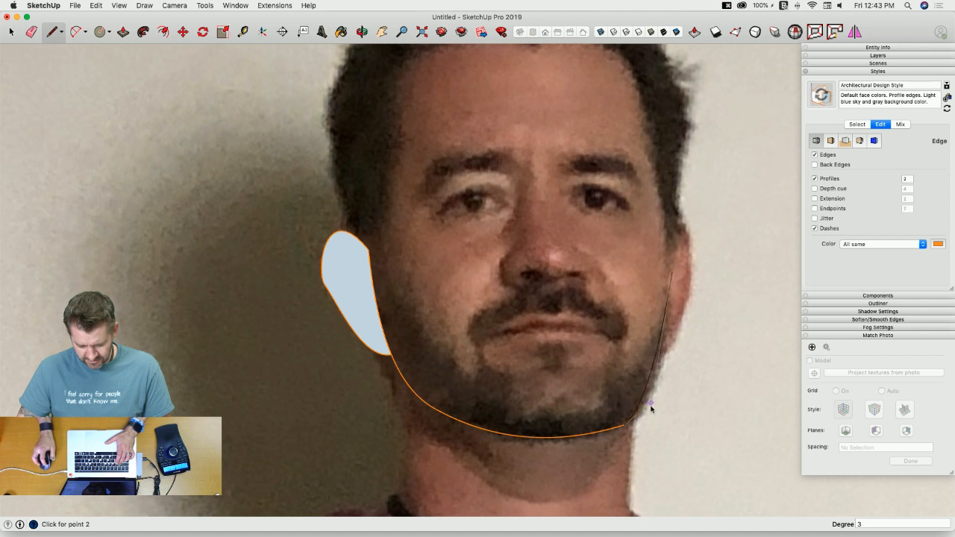
click(663, 413)
click(674, 326)
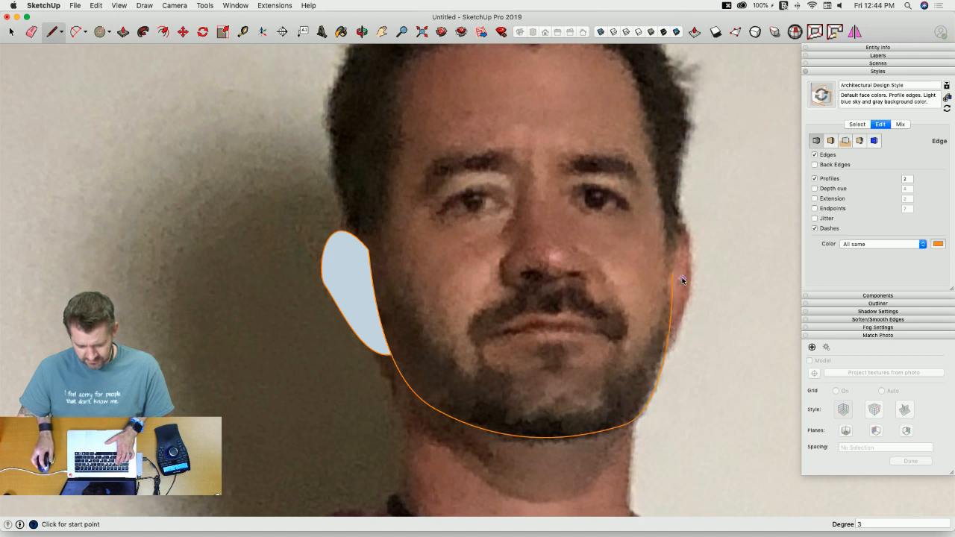
Step: Draw a degree 3 Bezier curve from the lit-side cheek curve's upper end past the ear to the outer edge of the hair
click(673, 271)
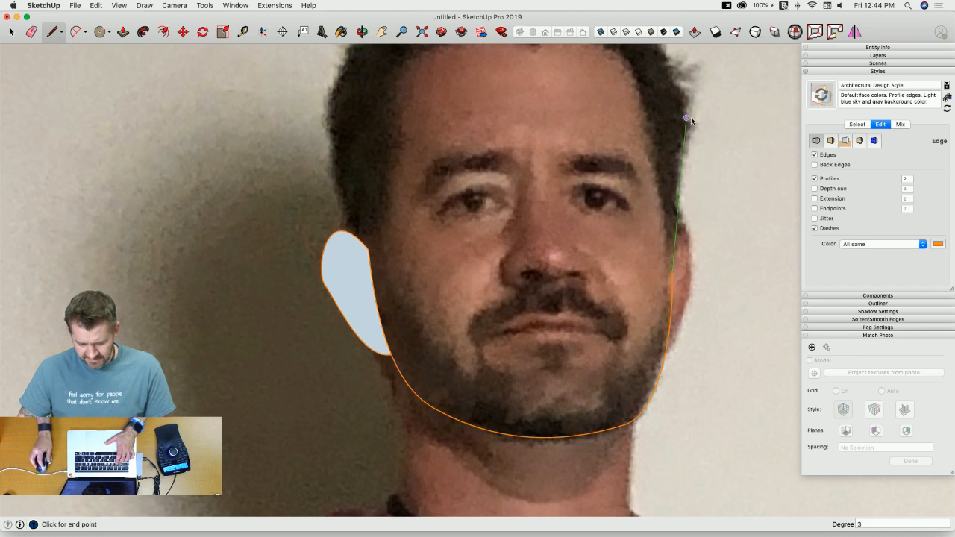
scroll(692, 123, up, 3)
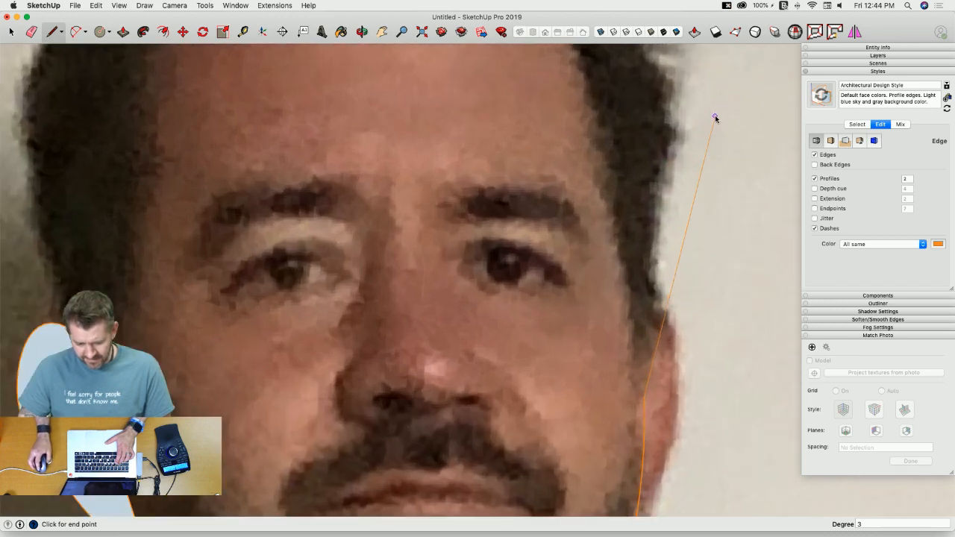
click(679, 135)
scroll(680, 135, down, 2)
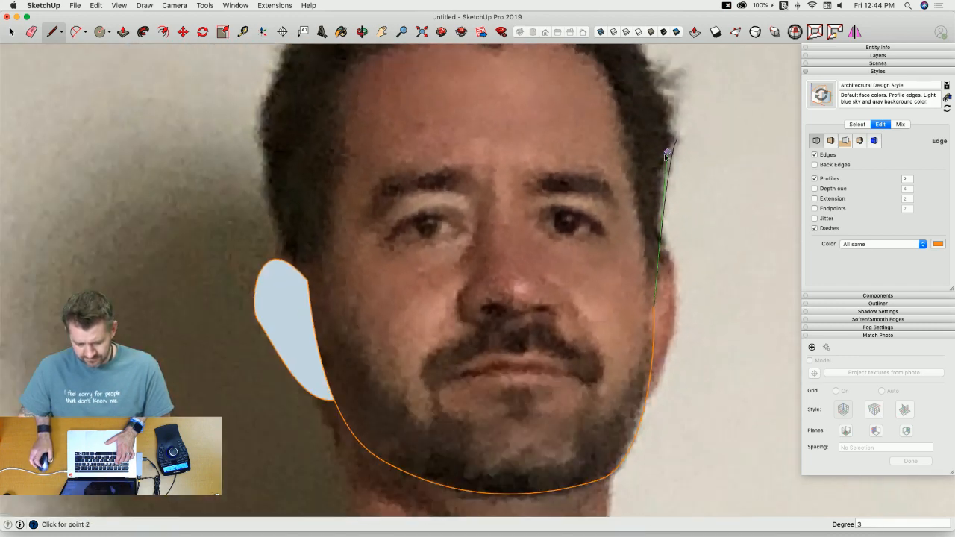
click(653, 240)
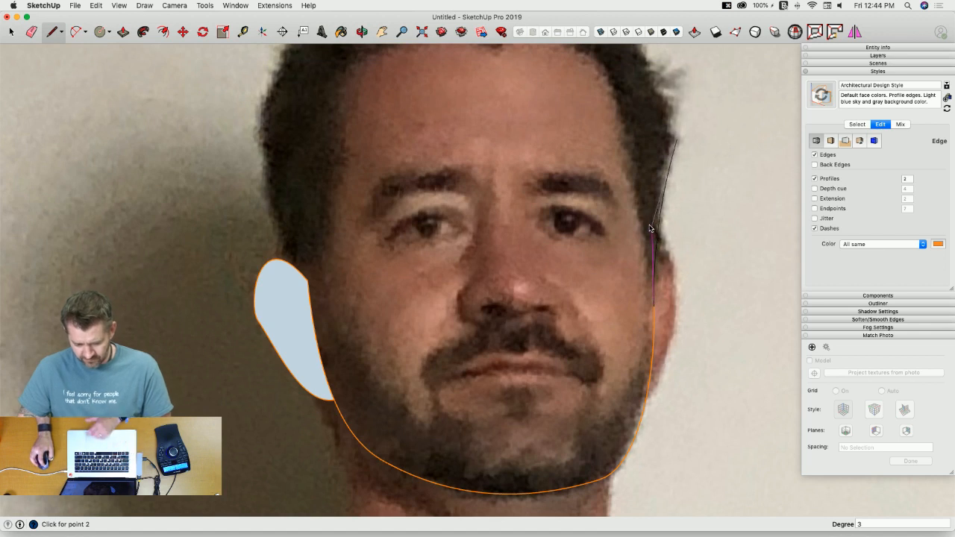
click(656, 170)
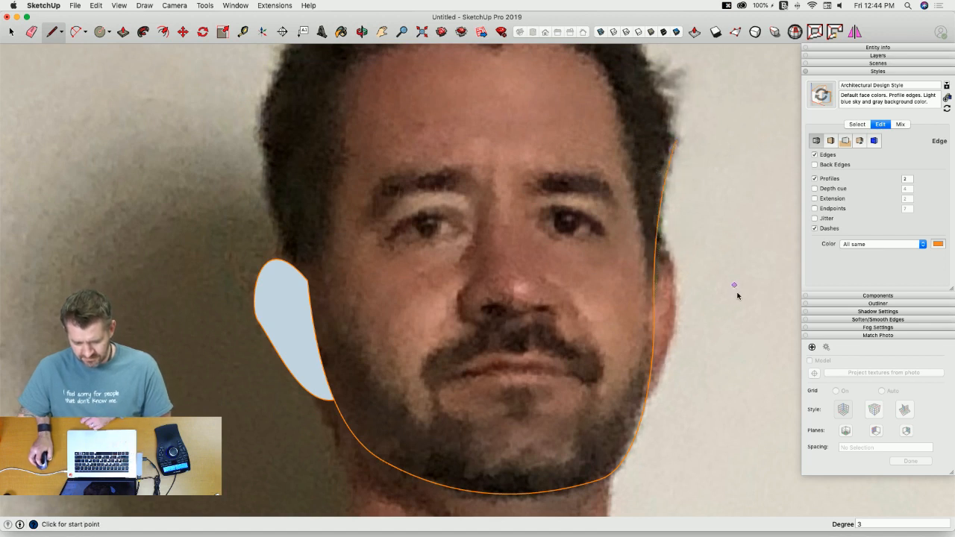
scroll(681, 289, up, 2)
shift+middle_drag(676, 250, 677, 271)
click(668, 274)
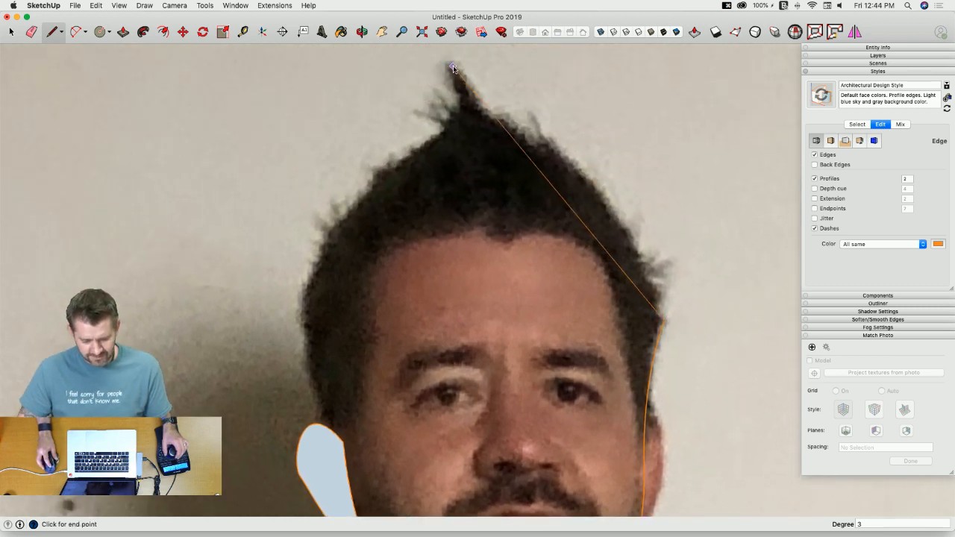
click(452, 67)
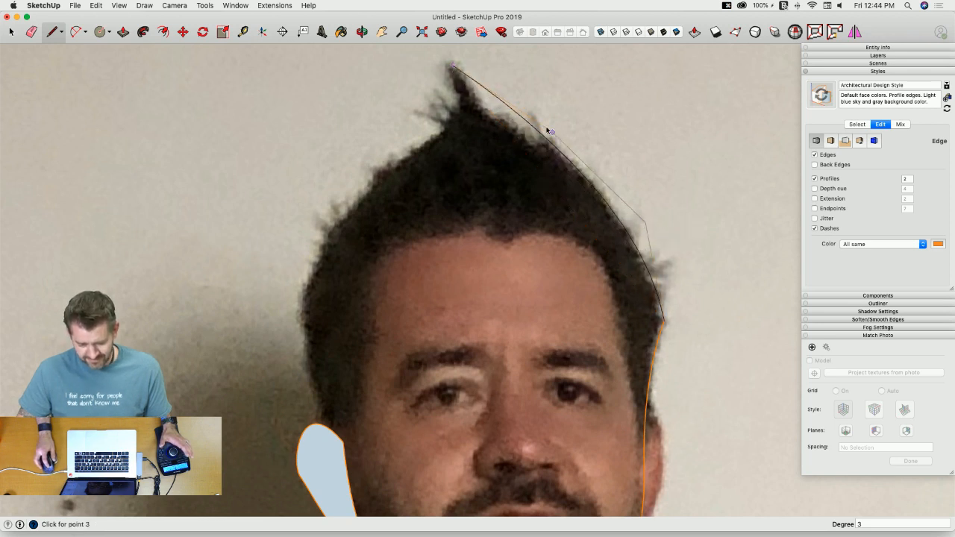
key(Escape)
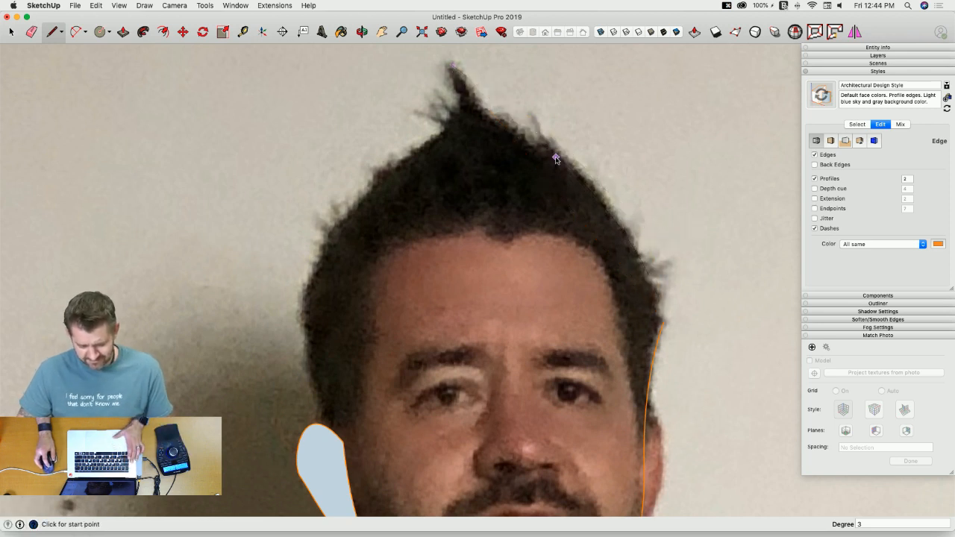
click(554, 157)
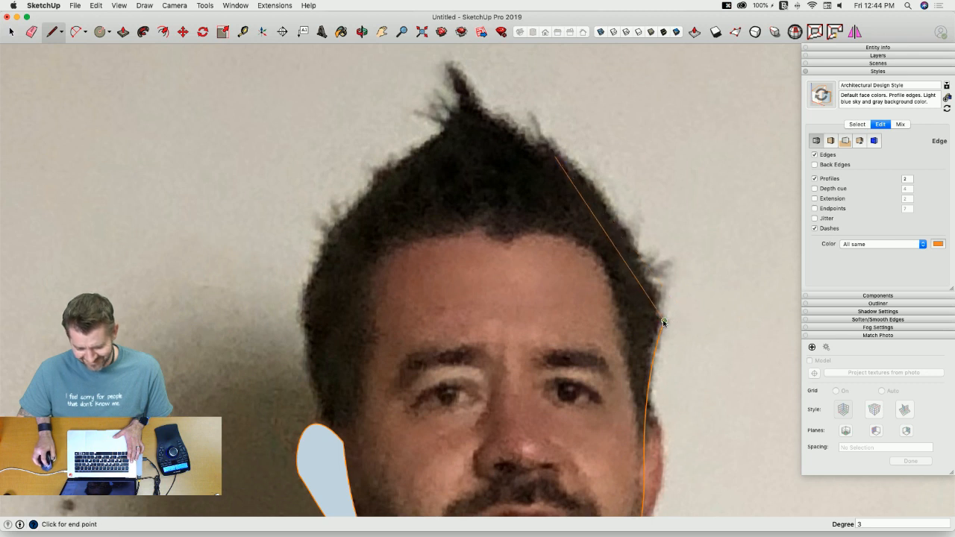
click(655, 251)
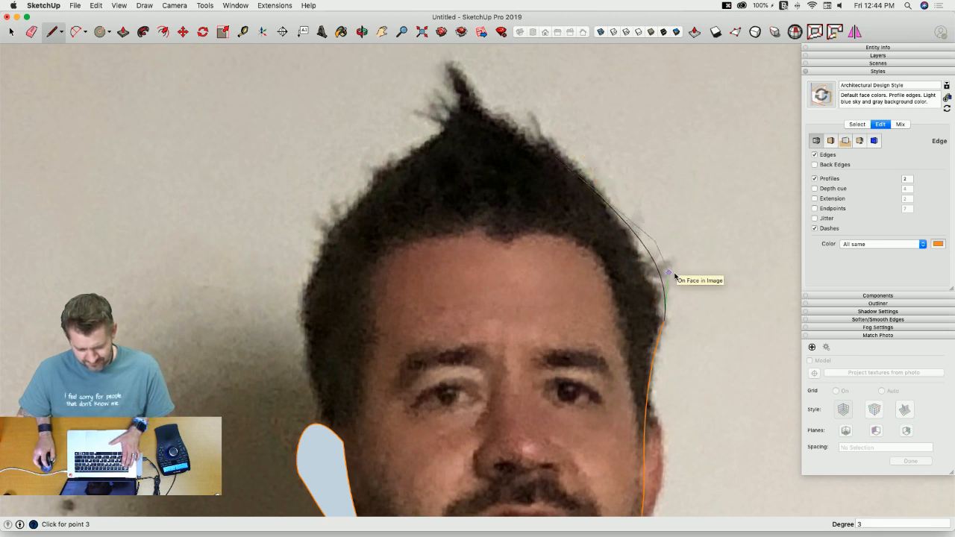
key(Escape)
Step: Trace the lit-side hair edge with two degree 3 Bezier curves from the existing hair curve's upper end to the pointed hair tip
click(664, 322)
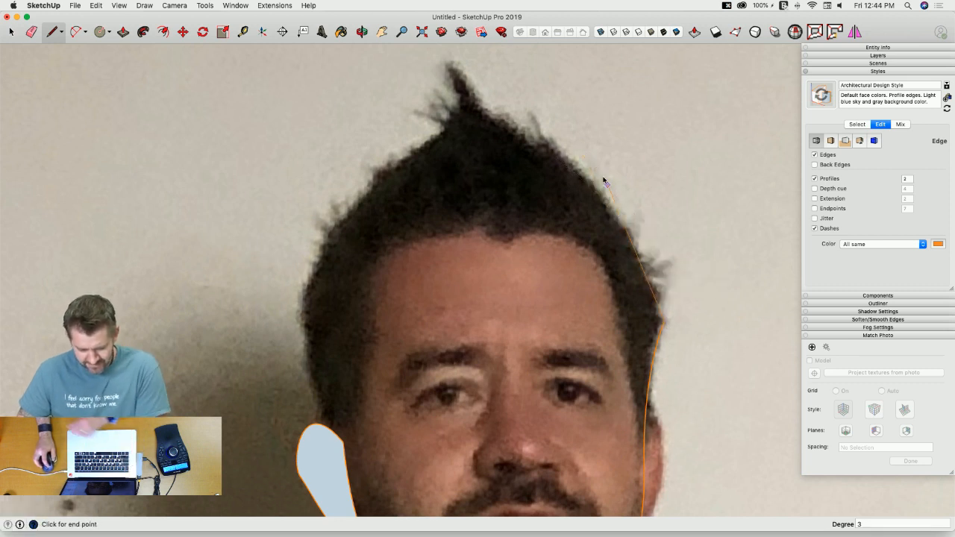
click(570, 161)
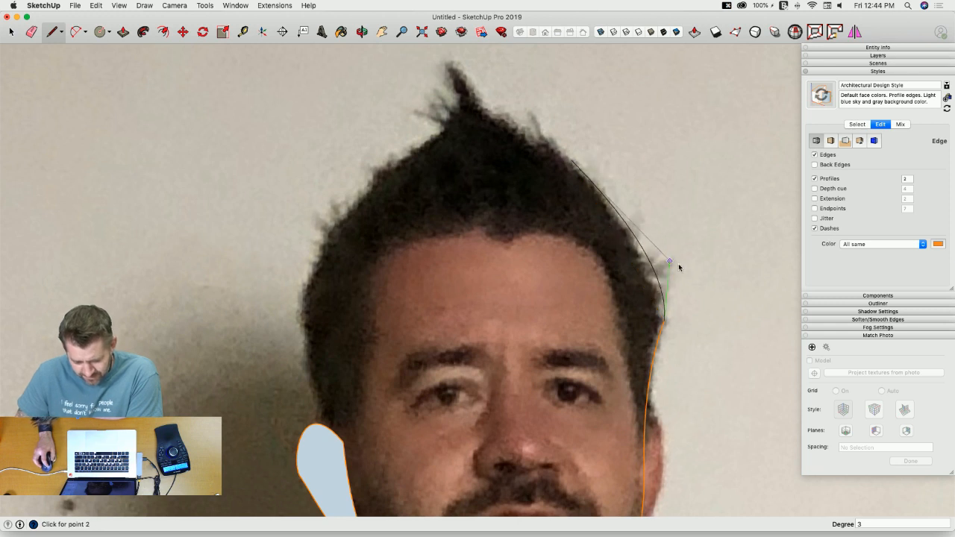
click(678, 291)
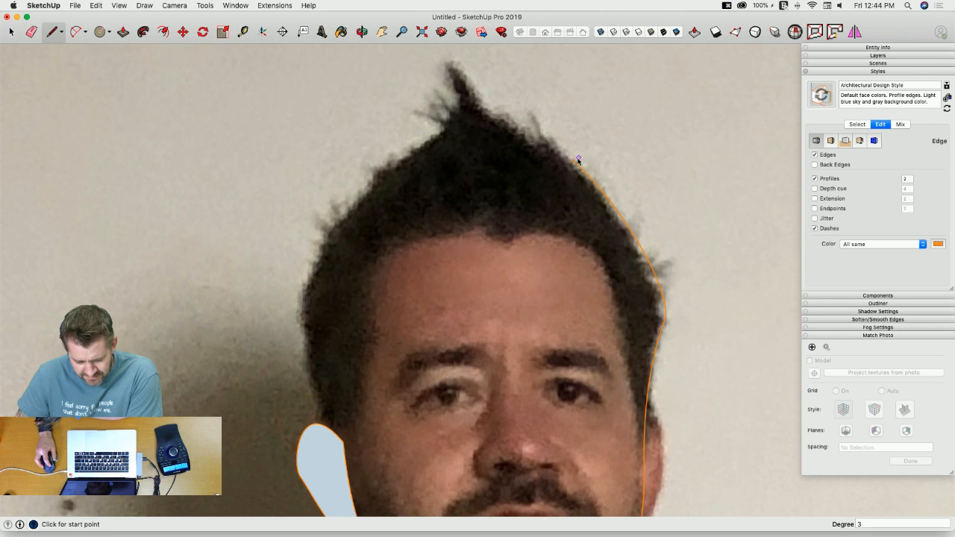
click(573, 160)
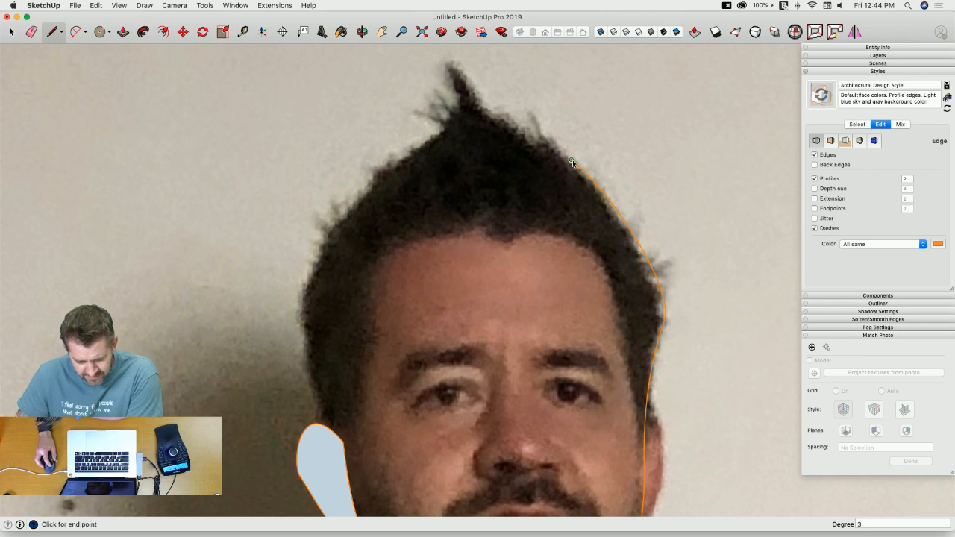
click(461, 81)
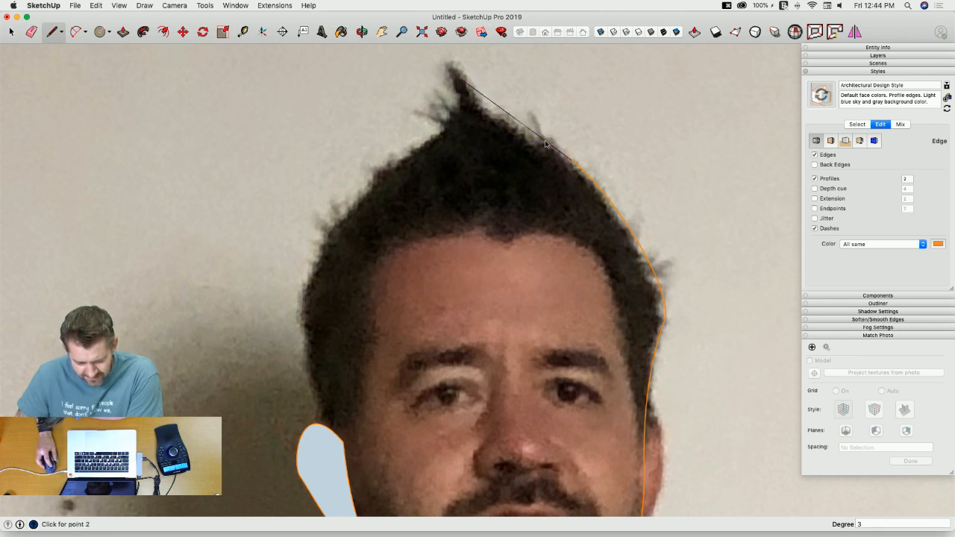
click(493, 125)
click(490, 124)
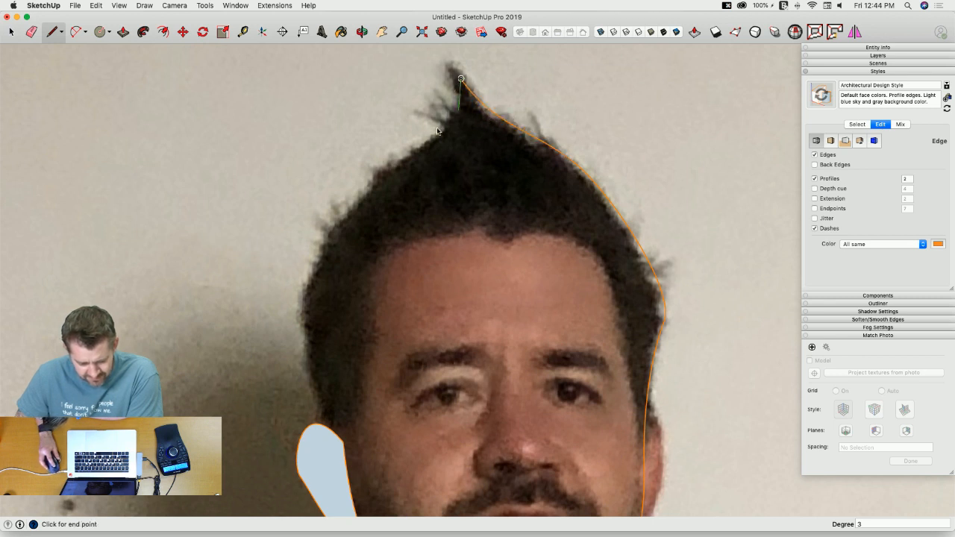
Step: Trace the shaded-side hair edge with degree 3 Bezier curves from the hair tip down to the top of the ear
click(360, 199)
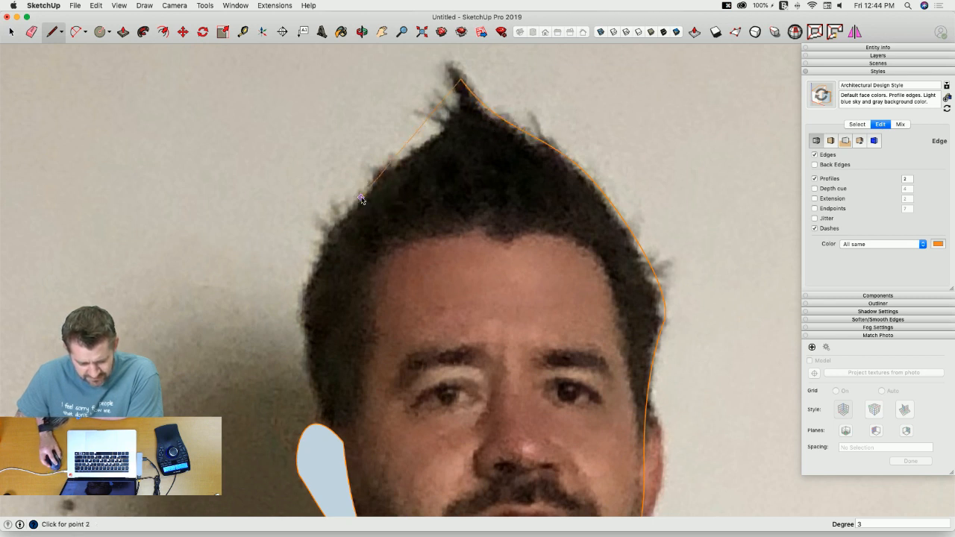
click(458, 135)
click(391, 164)
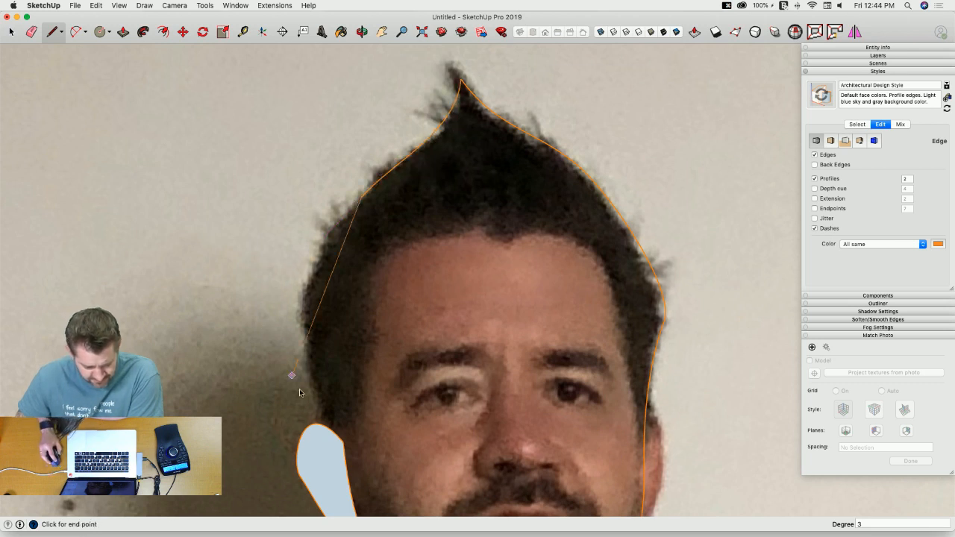
click(303, 344)
click(295, 267)
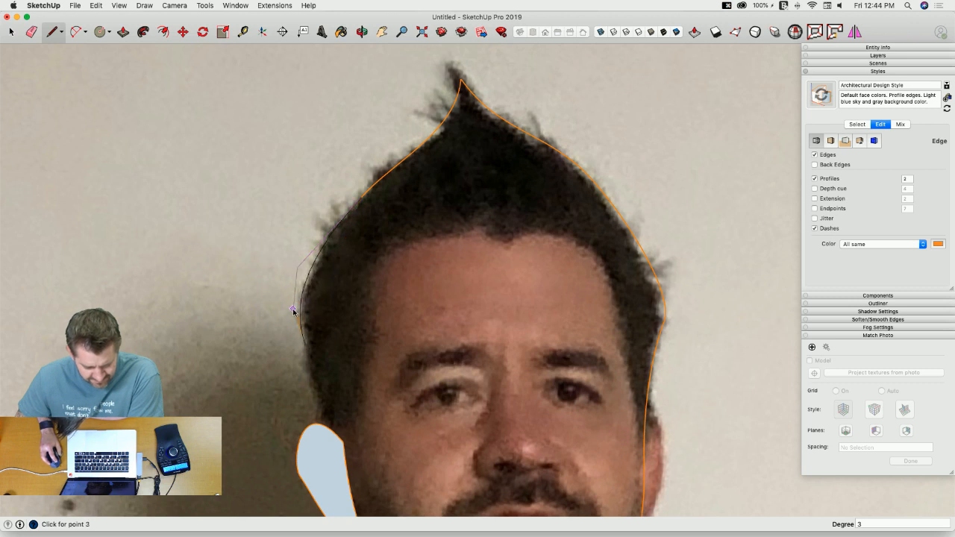
click(297, 309)
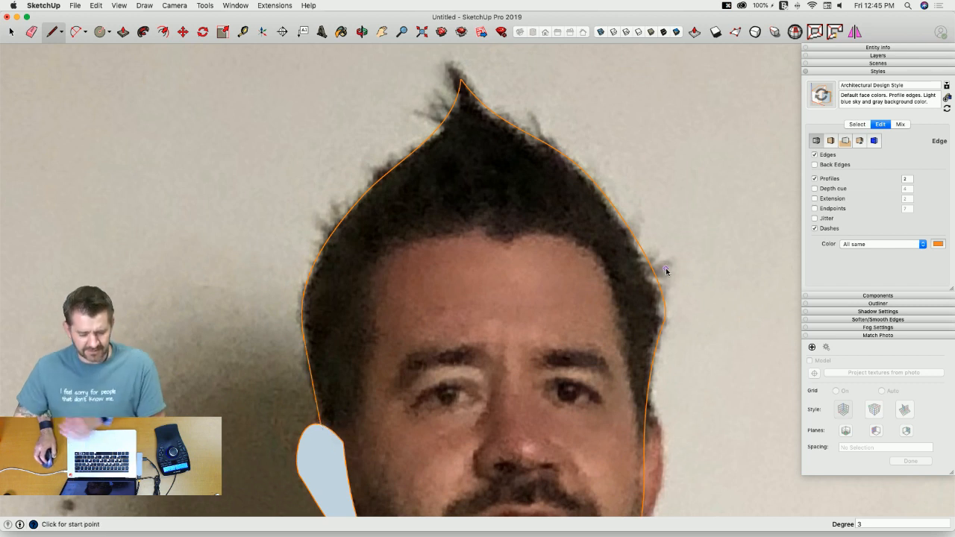
Step: Draw a degree 3 Bezier curve from the lit-side cheek outline's upper endpoint around the top and outer edge of the ear
scroll(633, 314, down, 3)
mouse_move(644, 301)
middle_down()
mouse_move(631, 271)
mouse_move(639, 273)
mouse_move(626, 266)
mouse_move(687, 279)
mouse_move(580, 242)
mouse_move(562, 226)
mouse_move(583, 248)
mouse_move(499, 301)
middle_up()
key(l)
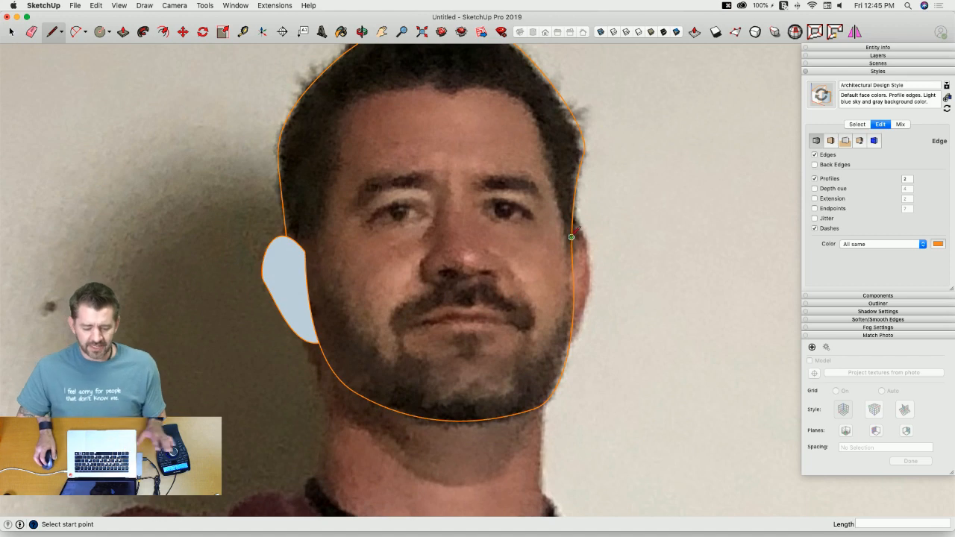
scroll(392, 372, down, 1)
scroll(513, 218, up, 3)
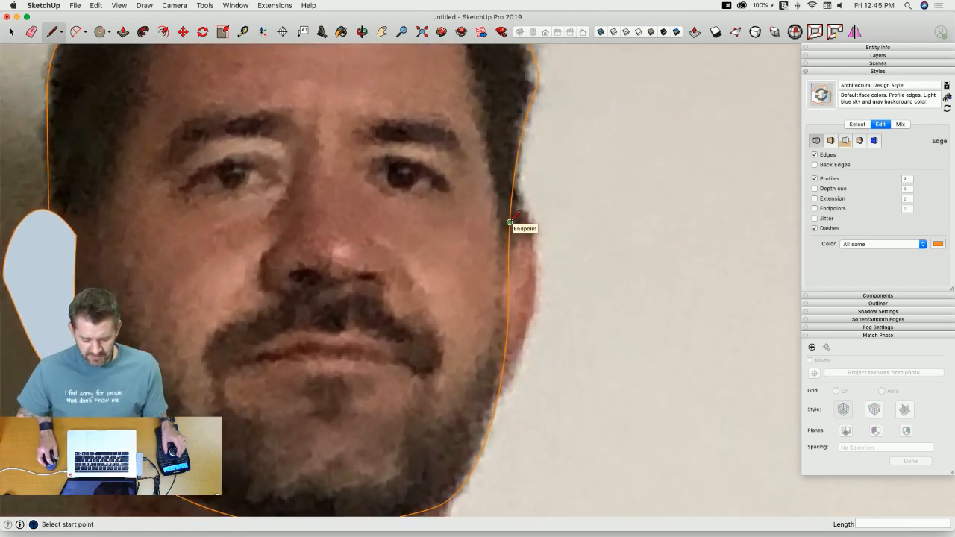
key(w)
click(509, 222)
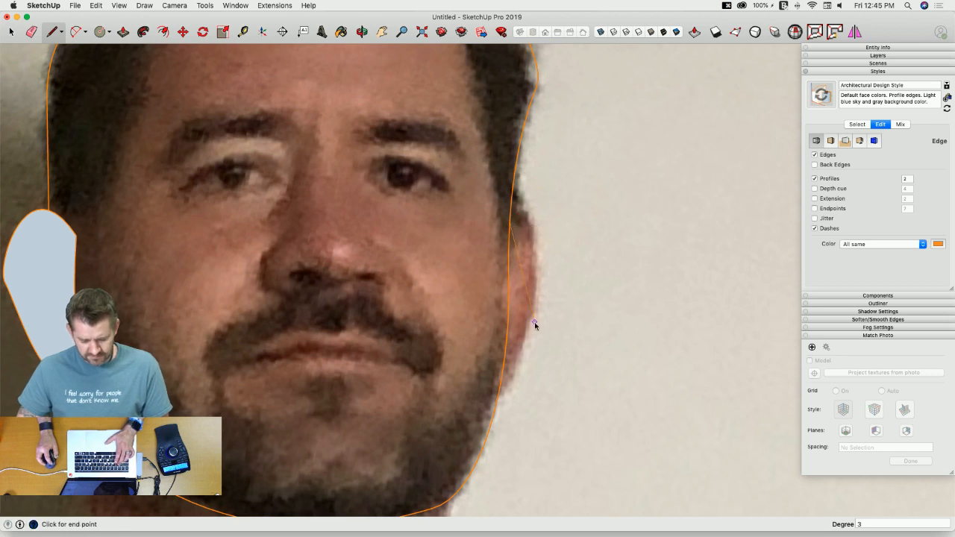
click(535, 190)
click(548, 243)
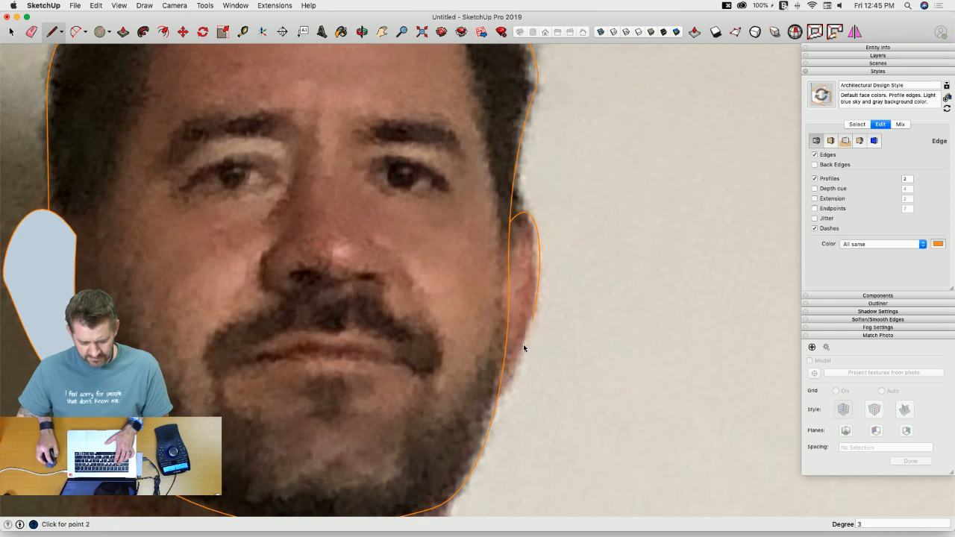
Step: Close the lit-side ear with a degree 3 Bezier curve from the outer ear curve's end down to the jaw outline
scroll(522, 347, up, 3)
key(Escape)
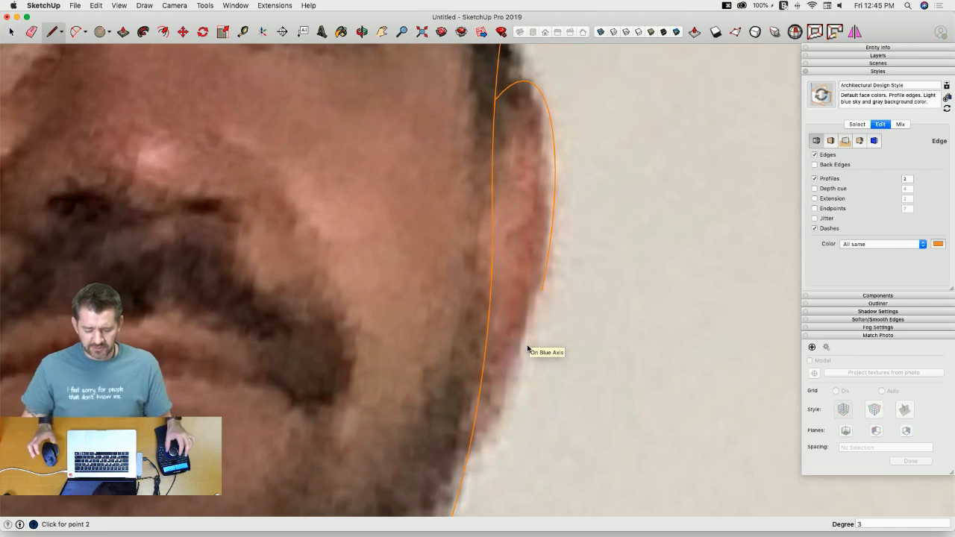
scroll(528, 348, down, 2)
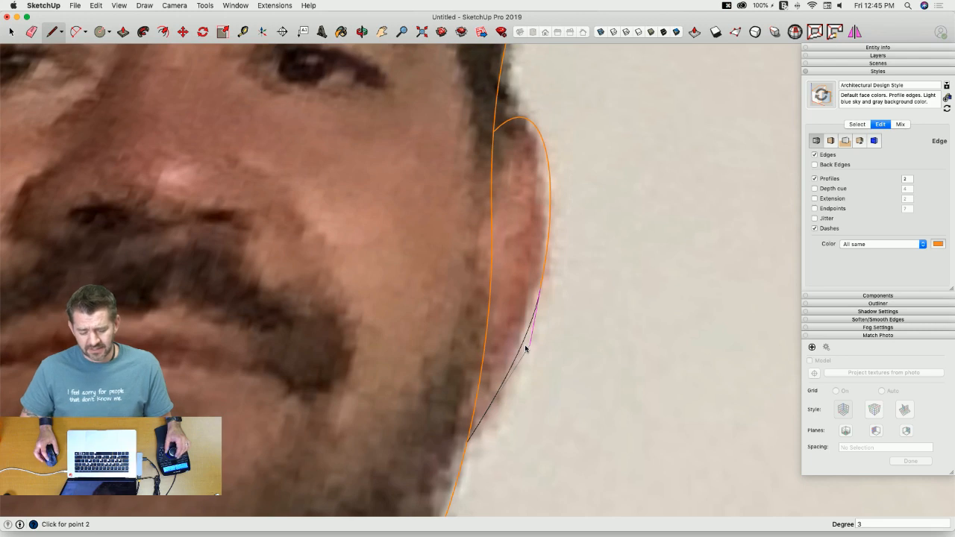
scroll(525, 348, down, 2)
scroll(525, 349, up, 2)
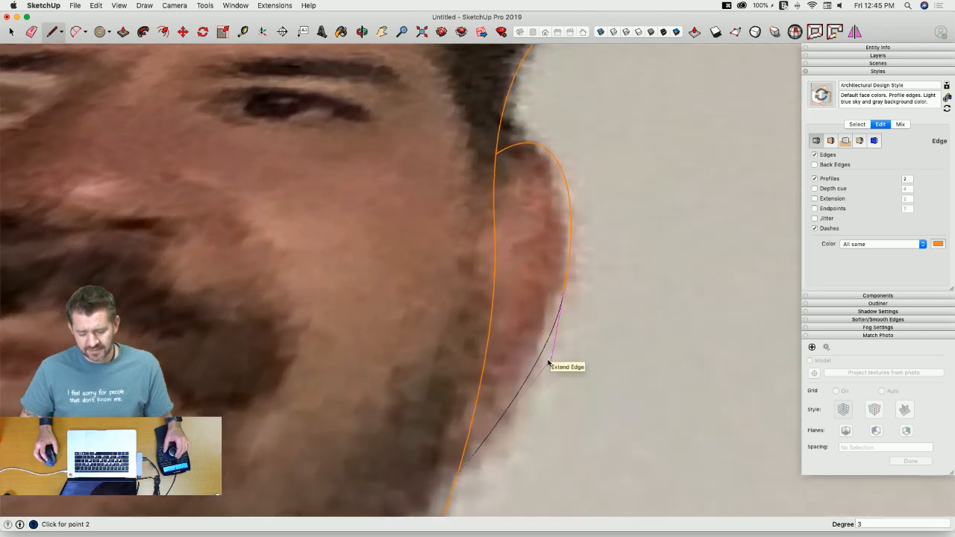
scroll(553, 366, up, 3)
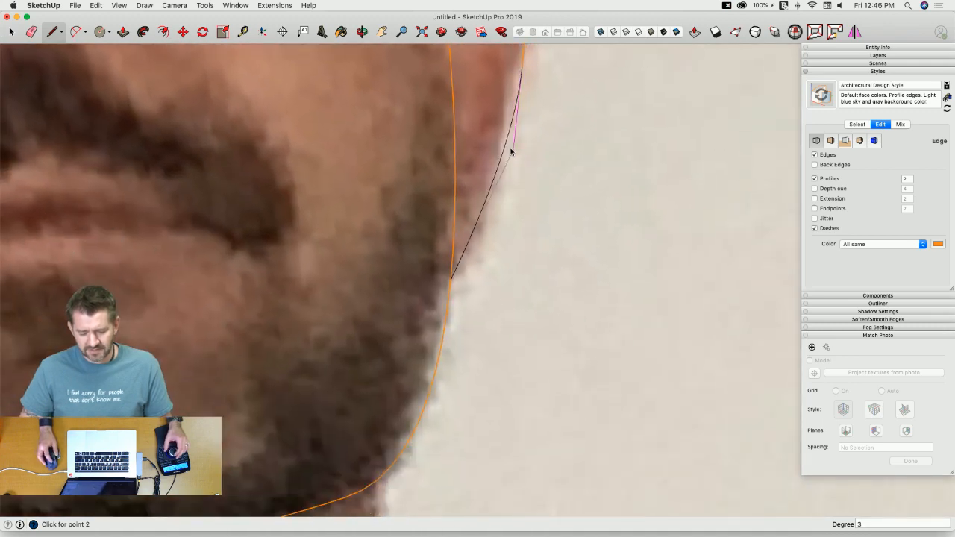
click(511, 152)
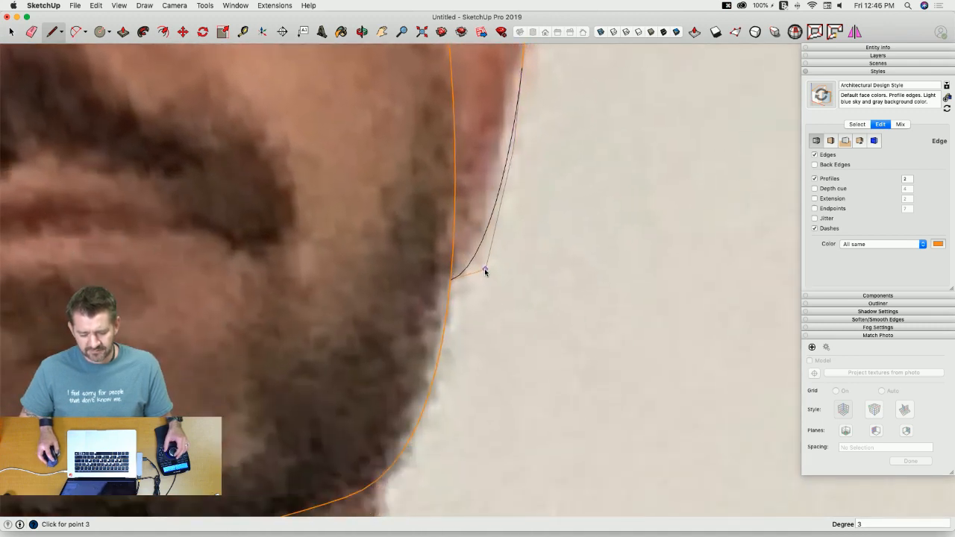
click(485, 276)
Step: Draw a degree 3 Bezier curve along the lit-side beard edge from below the mouth corner up to the cheek beside the ear
scroll(550, 288, down, 6)
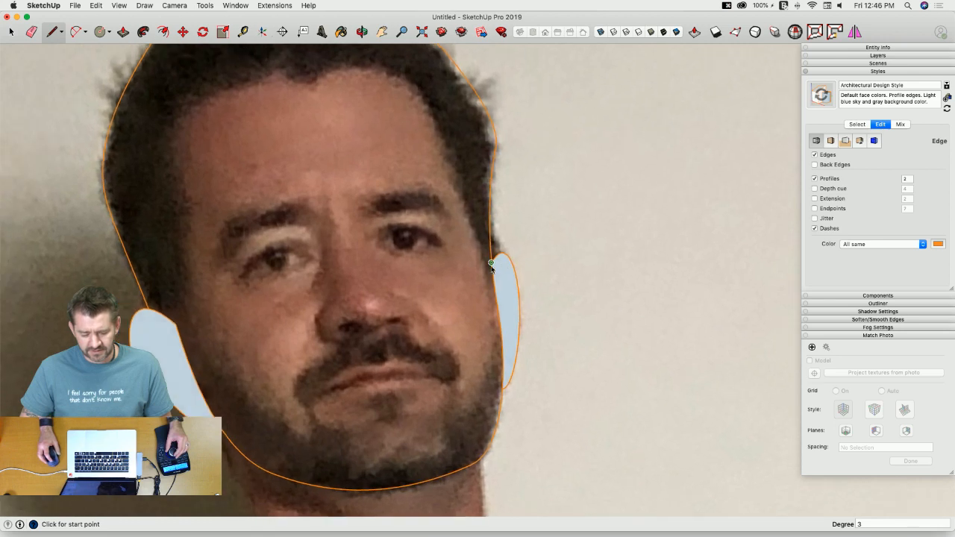
scroll(383, 259, up, 3)
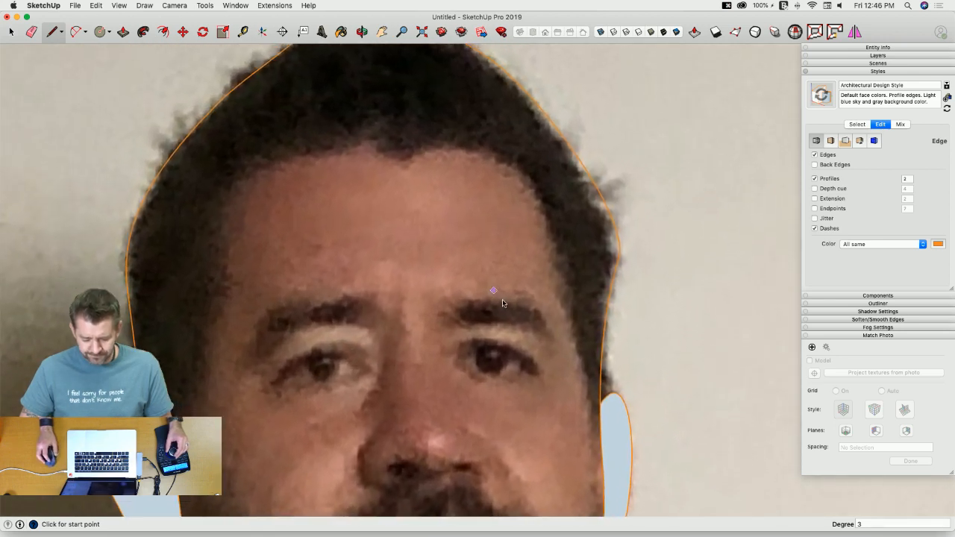
scroll(565, 342, down, 3)
scroll(505, 379, up, 3)
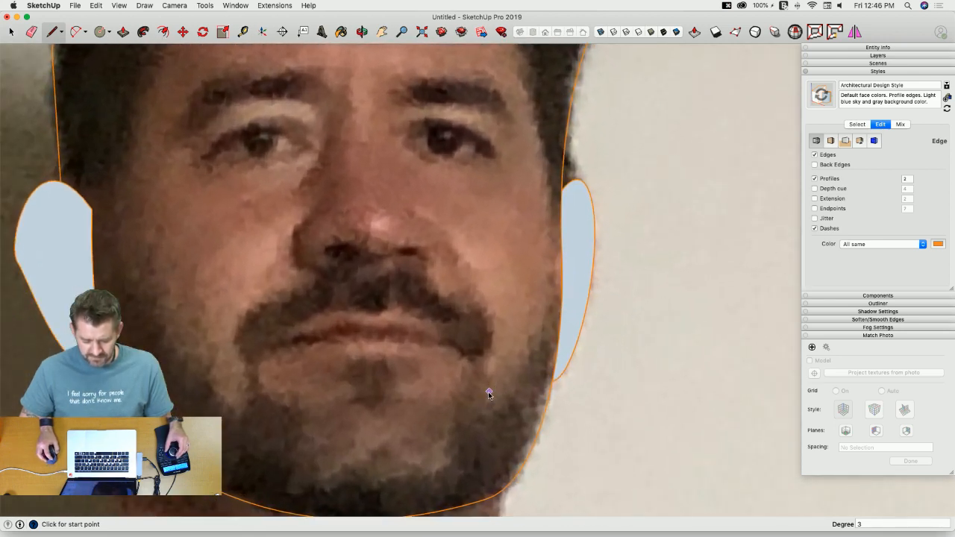
click(555, 268)
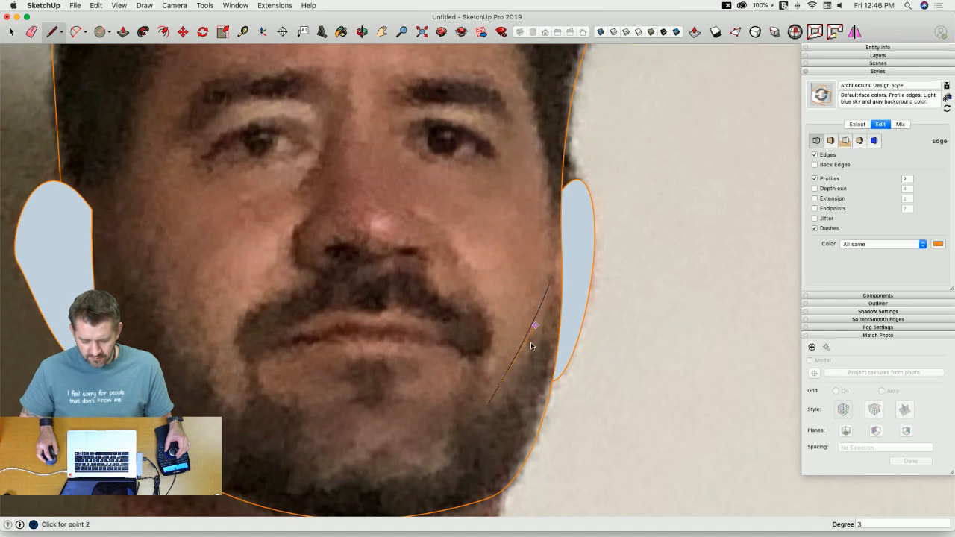
click(528, 400)
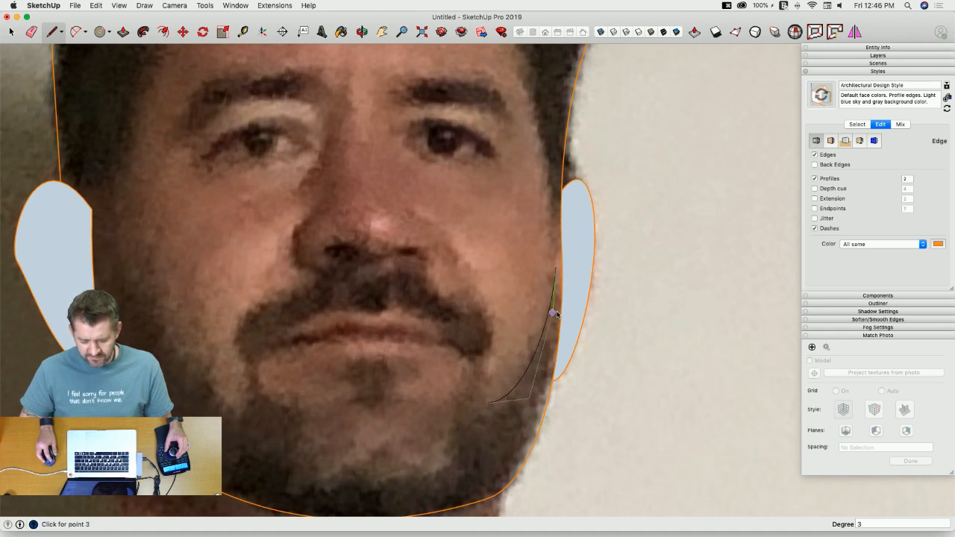
click(560, 313)
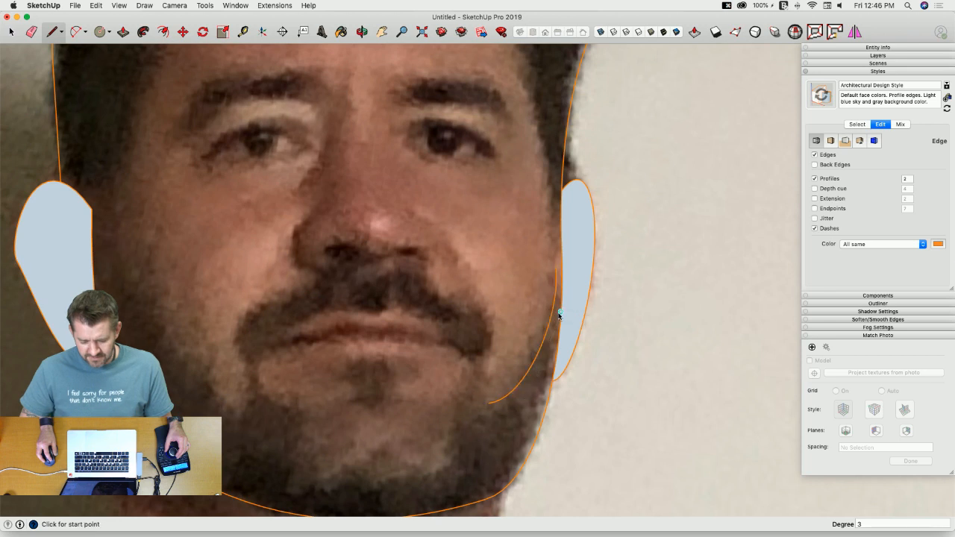
Step: Continue with a degree 3 Bezier curve from the beard curve's upper end along the lit-side temple to the hairline corner
click(555, 269)
scroll(522, 224, down, 3)
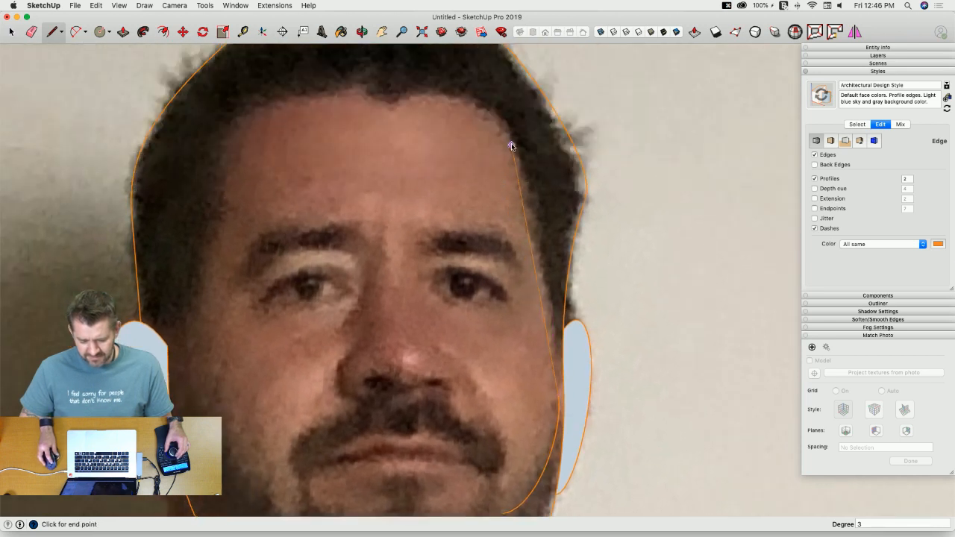
scroll(512, 144, up, 2)
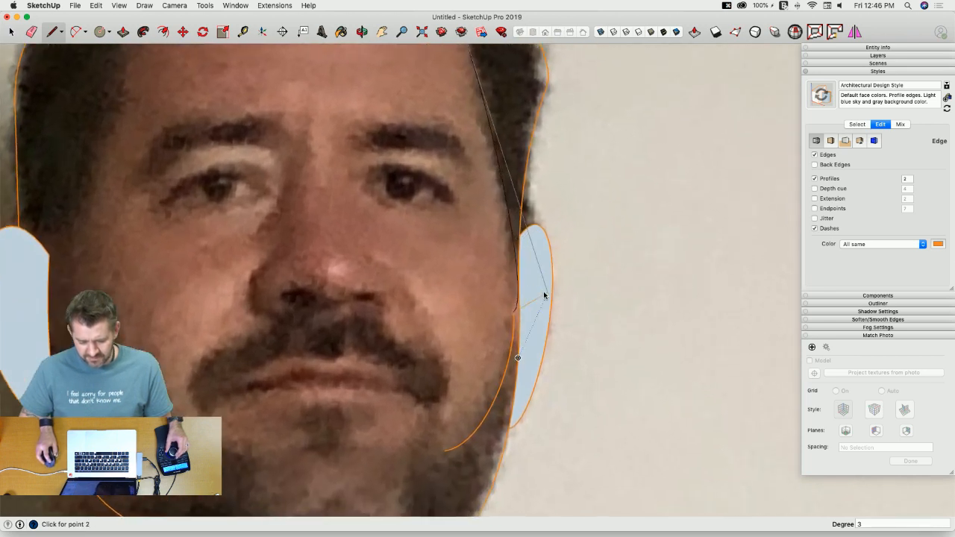
click(515, 270)
scroll(512, 263, up, 4)
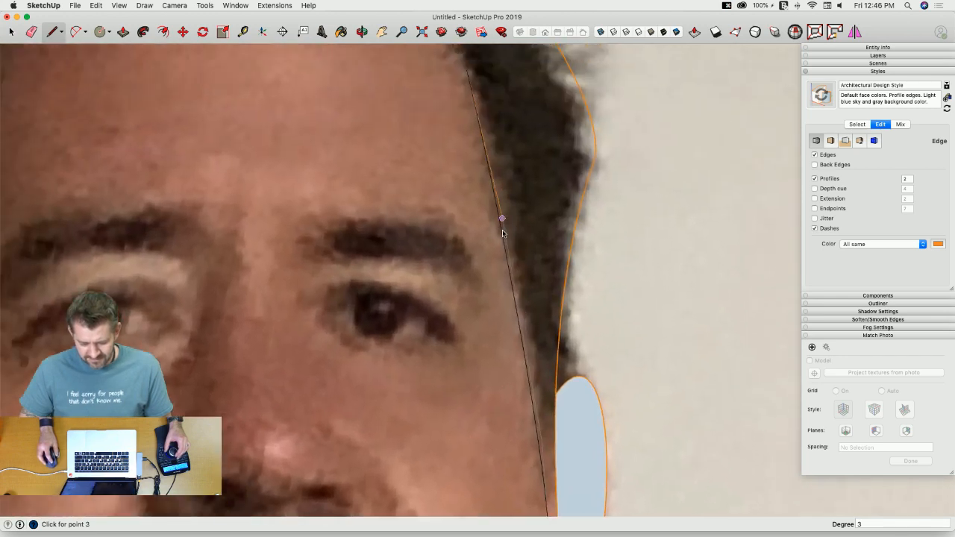
click(514, 250)
Step: Trace the forehead hairline with two degree 3 Bezier curves from the lit-side temple curve to the central dip and on to the shaded-side corner
click(526, 307)
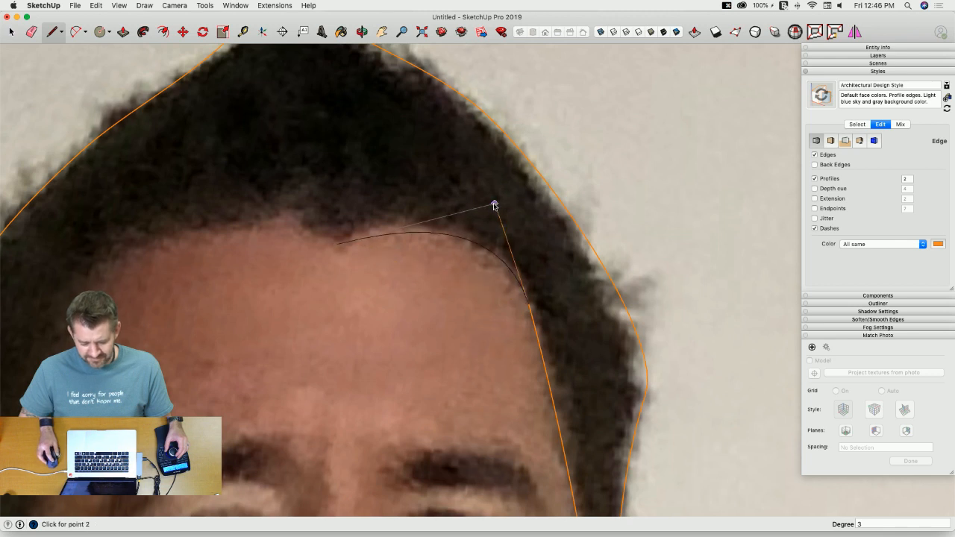
click(505, 212)
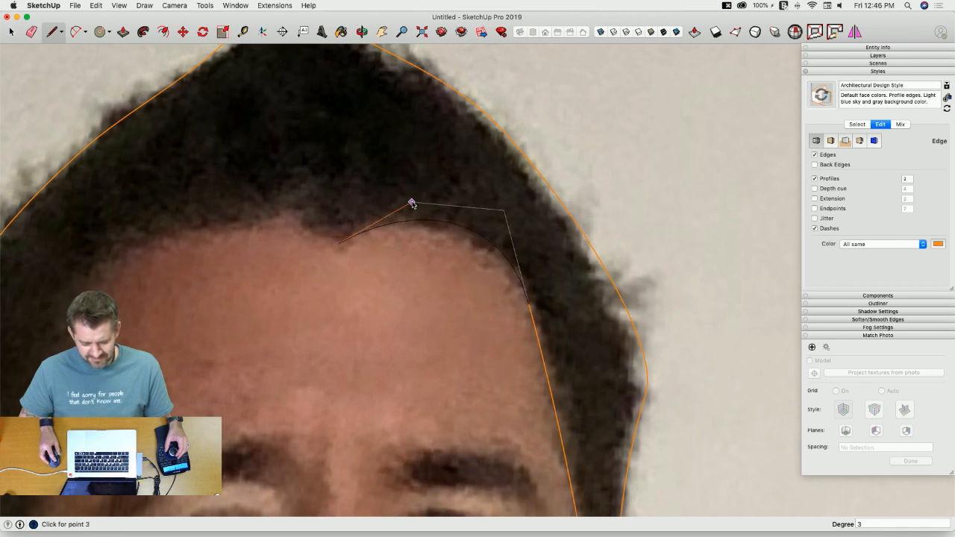
click(407, 207)
click(338, 246)
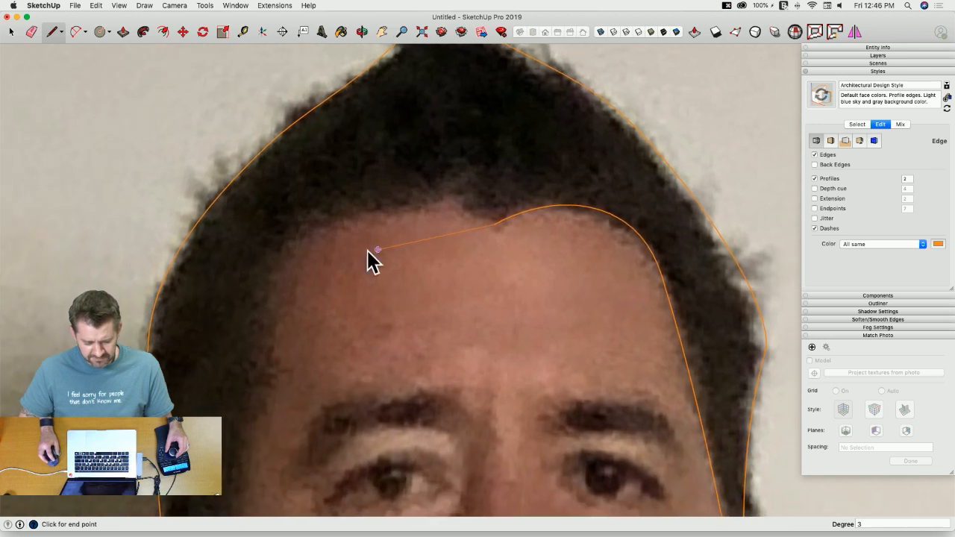
click(276, 267)
click(415, 174)
click(282, 231)
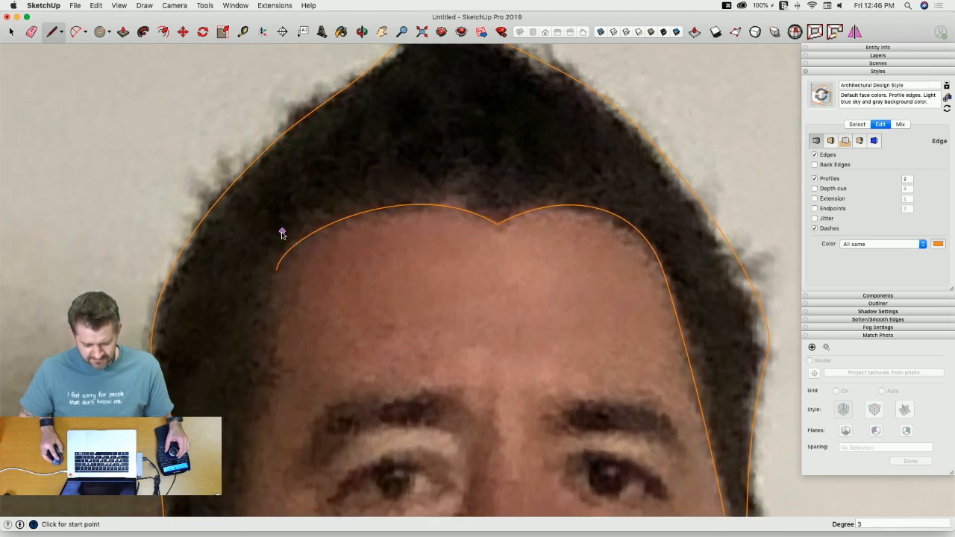
Step: Trace the shaded-side temple and beard edge with two degree 3 Bezier curves from the hairline corner past the ear to below the mouth corner
click(276, 268)
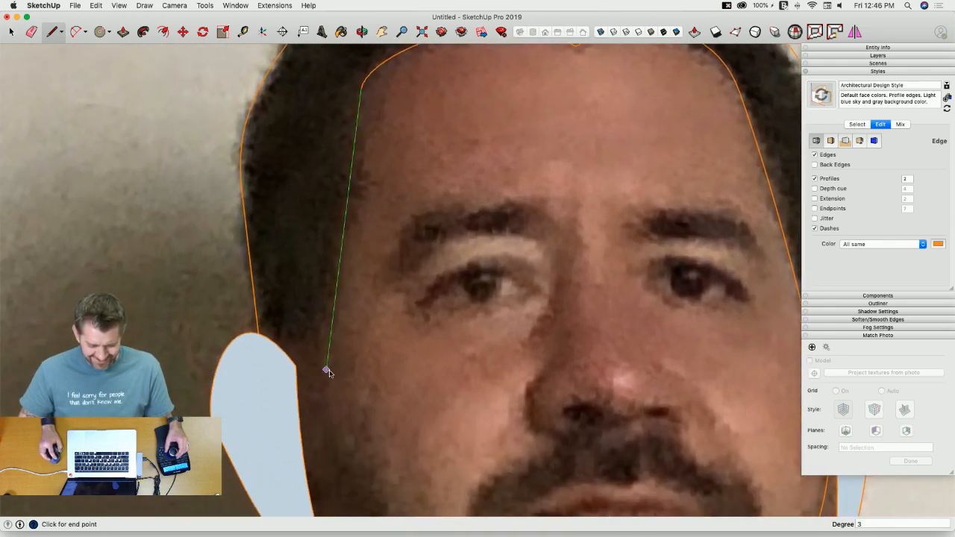
click(324, 362)
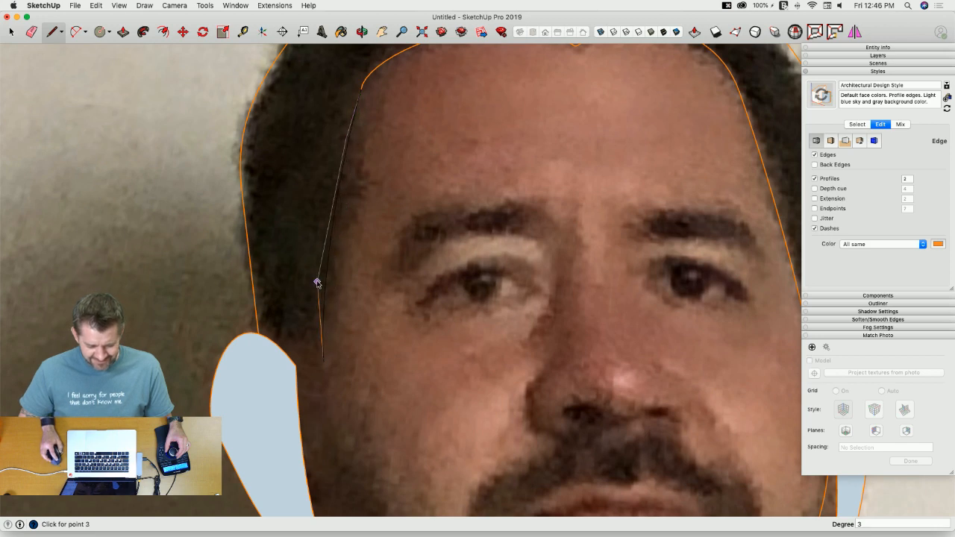
click(317, 285)
click(290, 91)
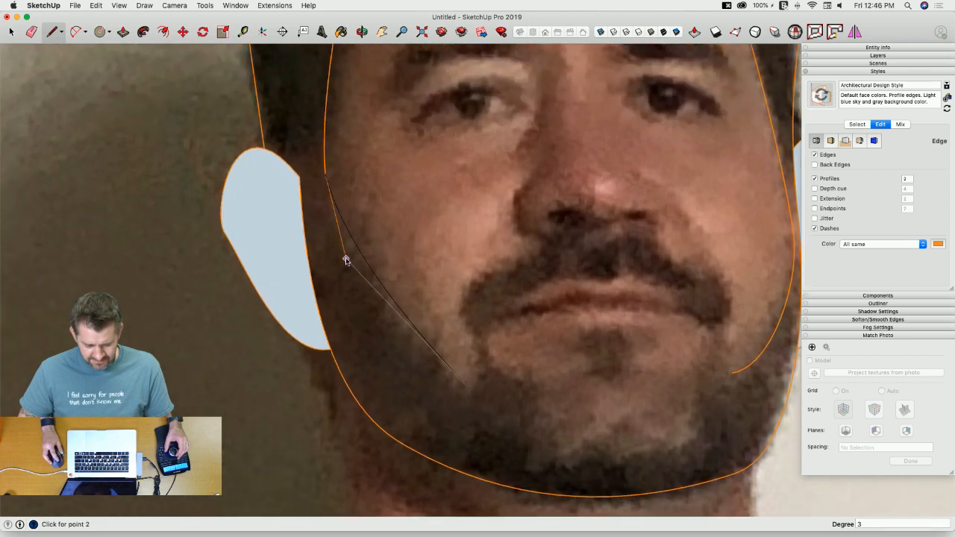
click(344, 315)
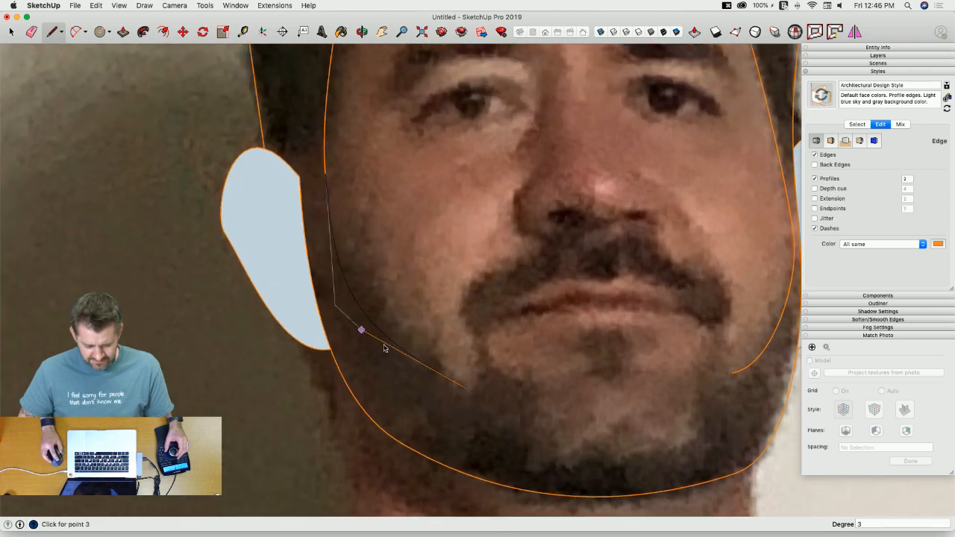
click(435, 385)
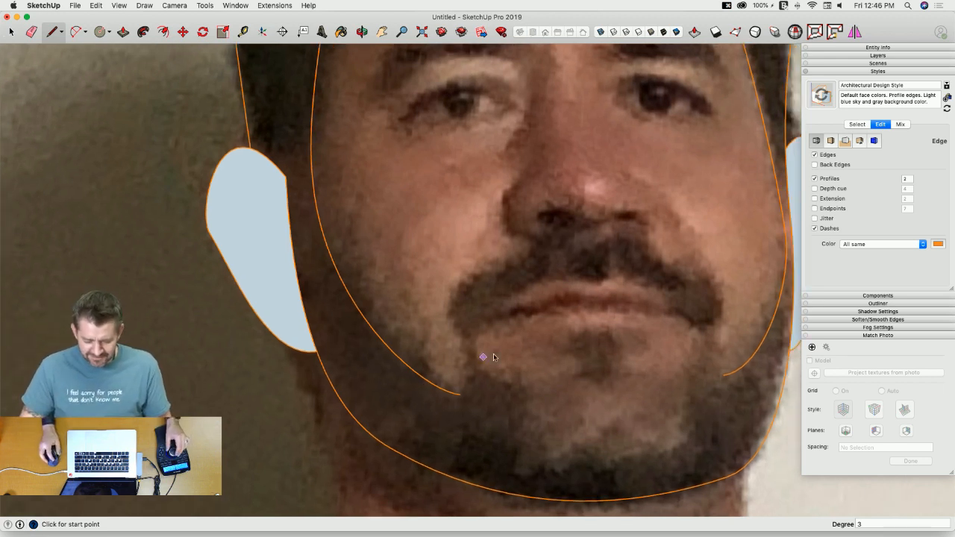
Step: Trace the shaded-side moustache with two degree 3 Bezier curves from the beard edge's end around the mouth corner to the dip below the nose
scroll(494, 358, up, 1)
click(440, 411)
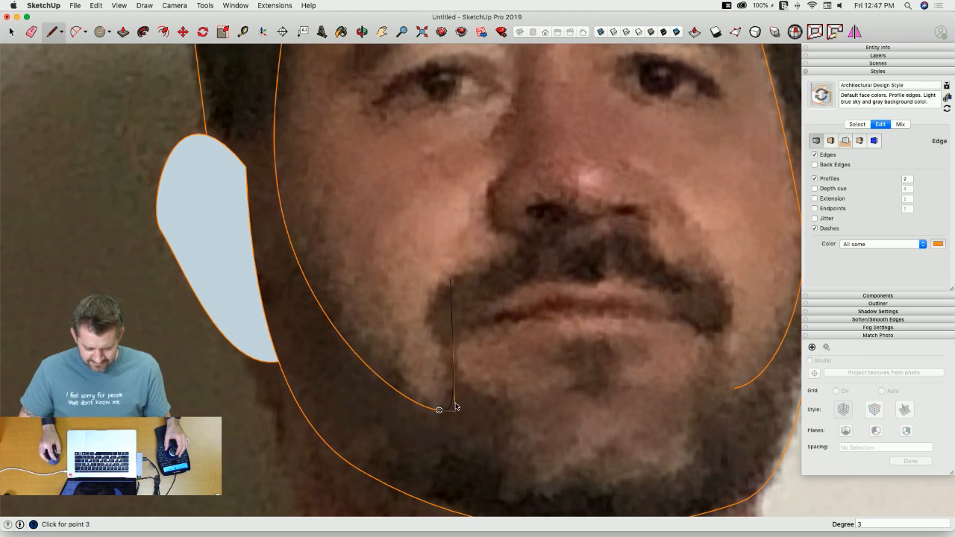
click(399, 314)
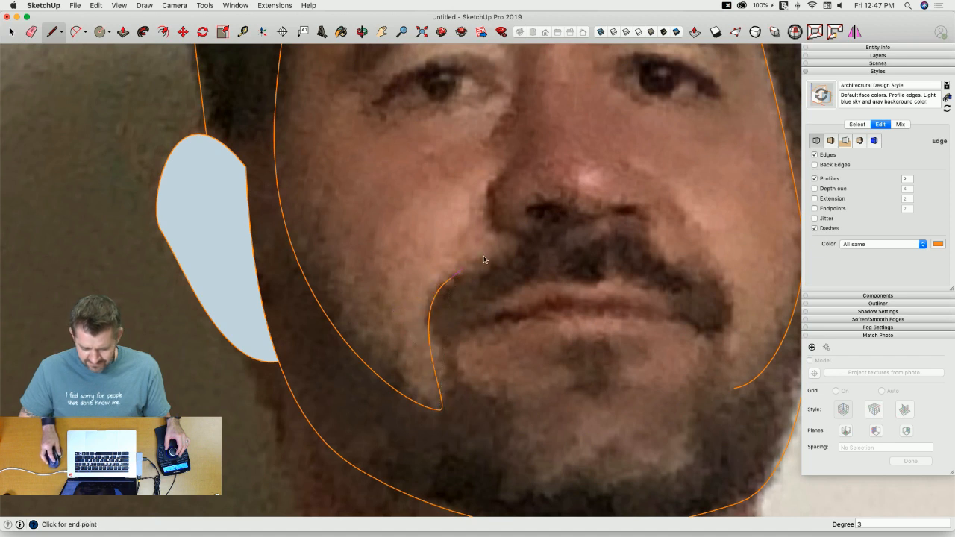
click(585, 250)
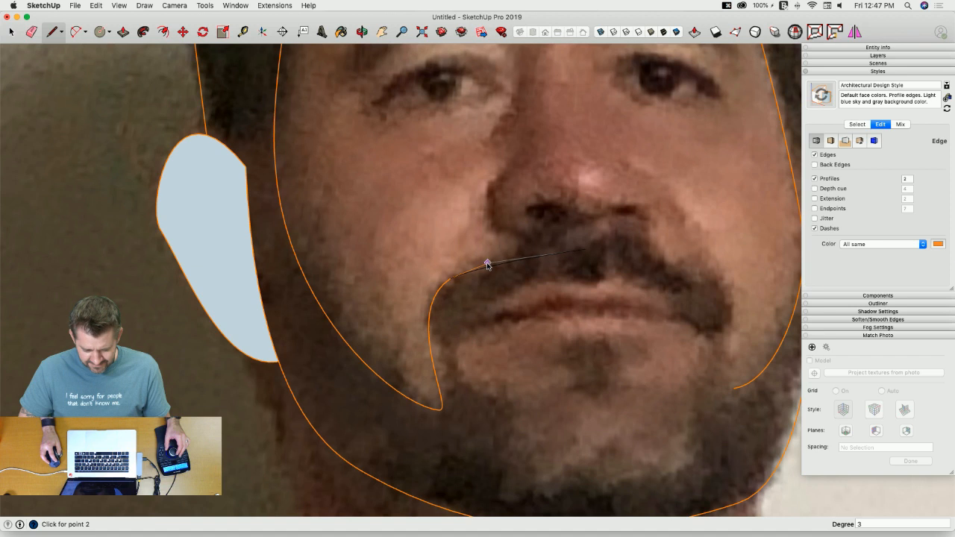
click(488, 254)
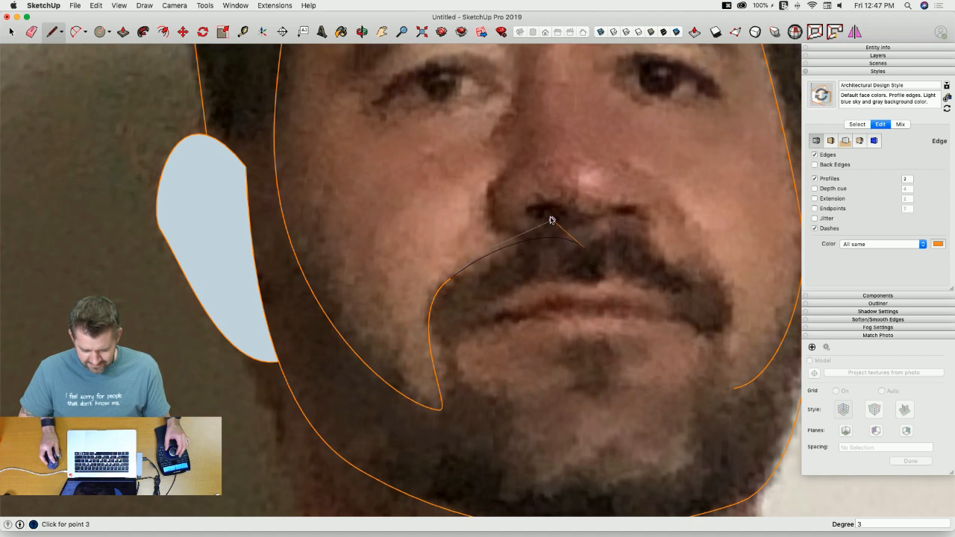
click(544, 216)
Step: Close the face outline with two degree 3 Bezier curves over the lit-side moustache and down to the lit-side beard curve's end
click(585, 250)
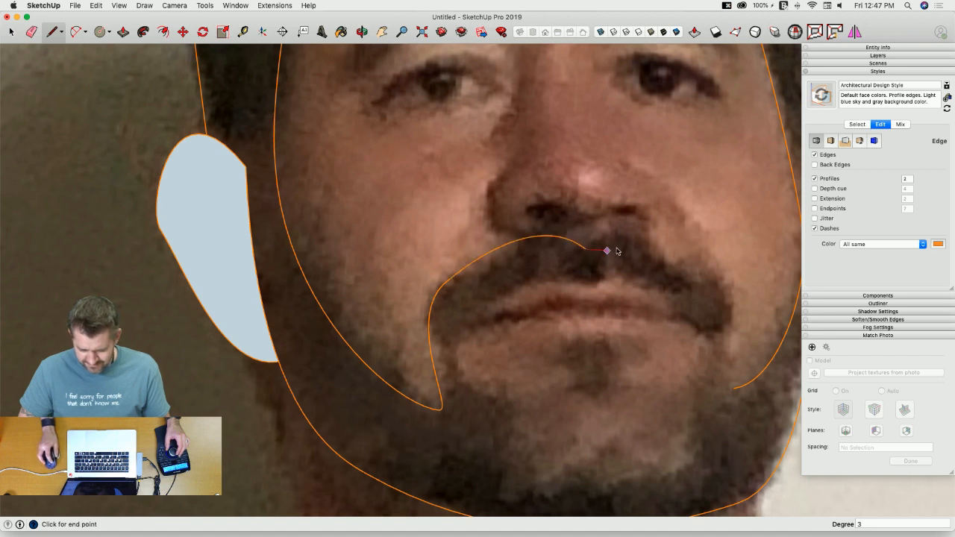
scroll(609, 266, right, 5)
scroll(559, 273, up, 3)
click(580, 285)
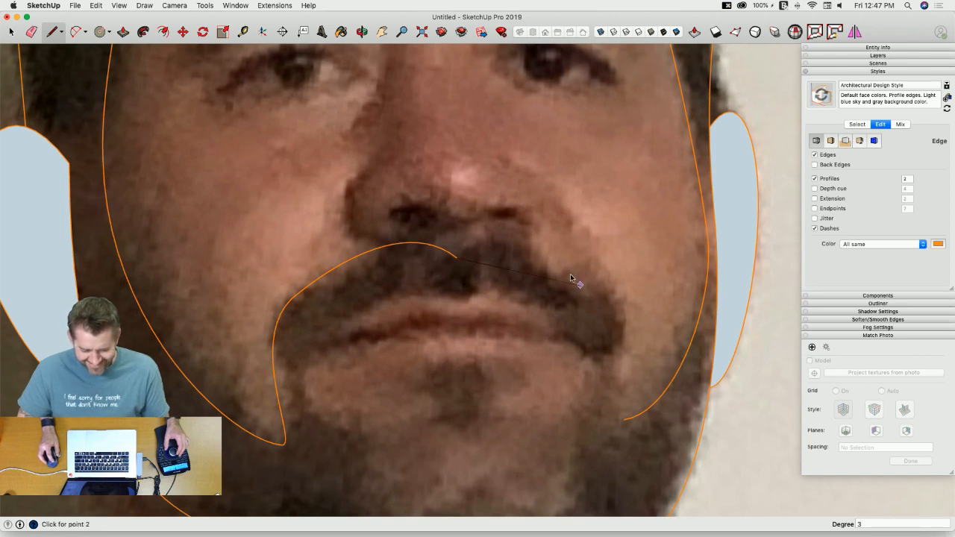
click(511, 217)
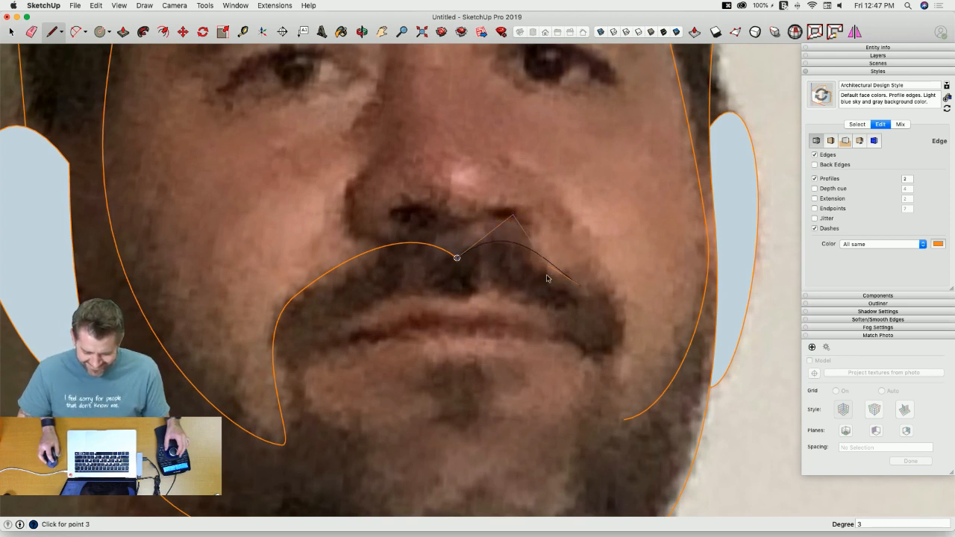
click(581, 287)
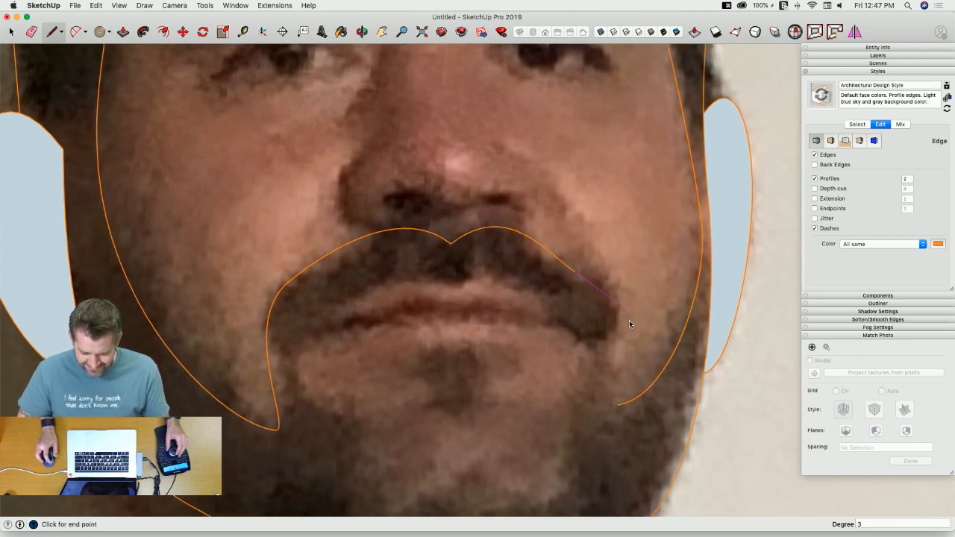
click(604, 385)
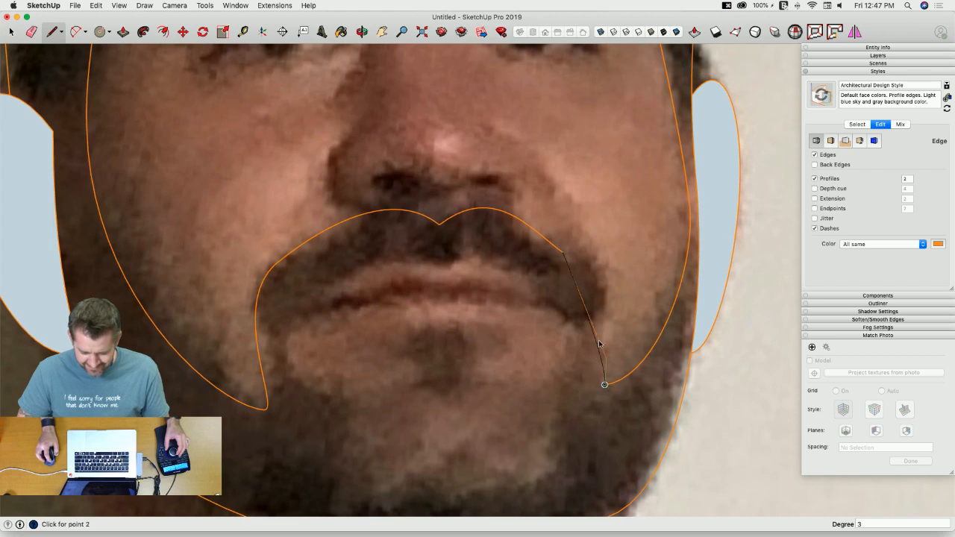
click(606, 279)
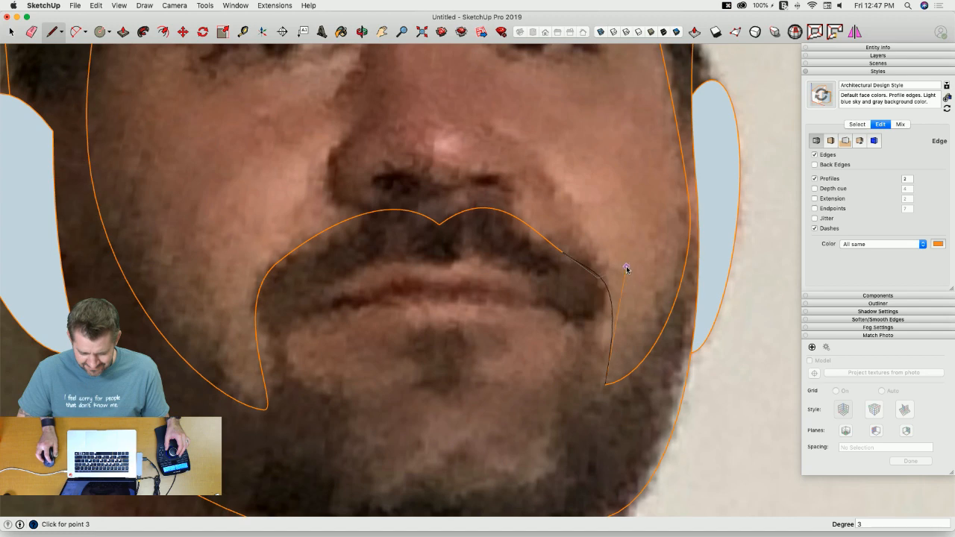
click(625, 269)
Step: Draw a degree 3 Bezier arc below the lower lip along the upper edge of the soul patch
scroll(608, 305, down, 6)
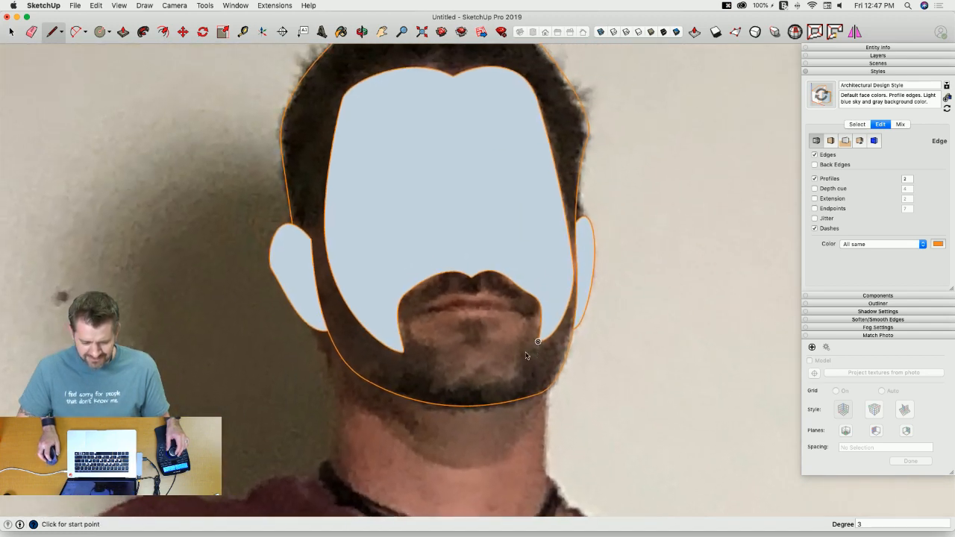
scroll(503, 361, up, 8)
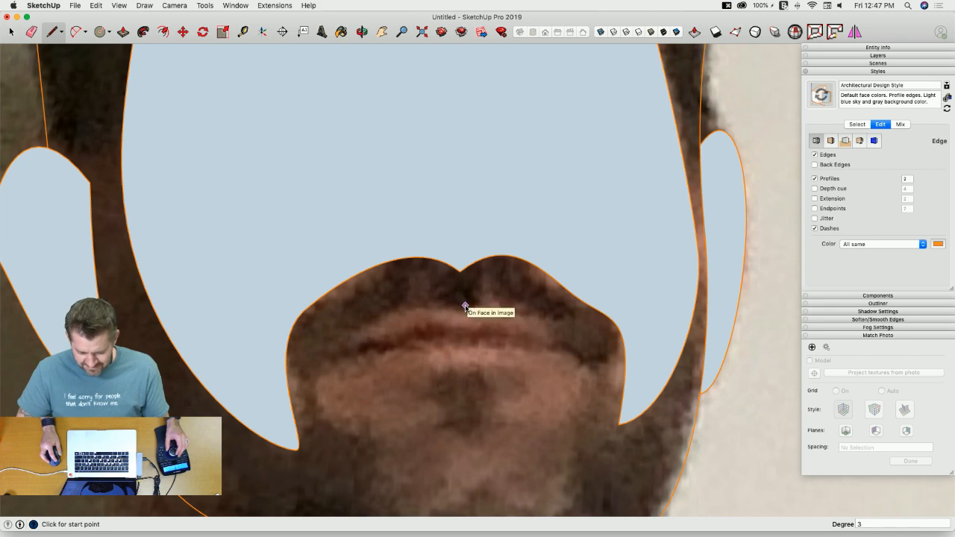
scroll(472, 311, down, 6)
scroll(580, 362, down, 6)
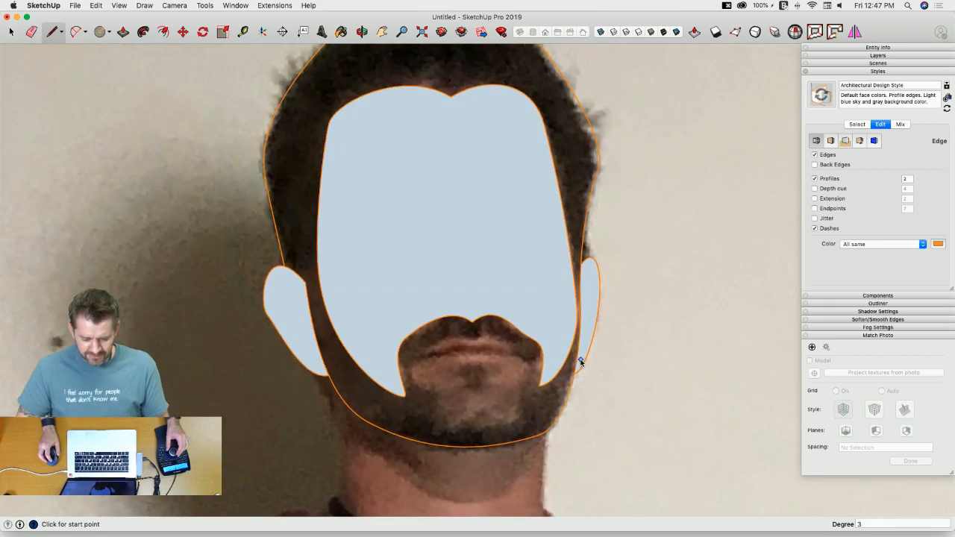
scroll(570, 360, up, 10)
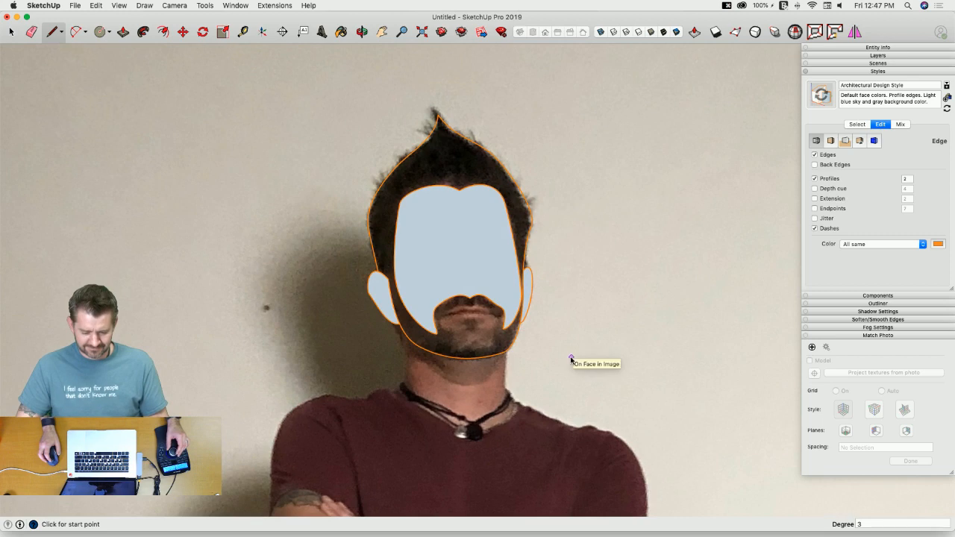
scroll(455, 335, up, 2)
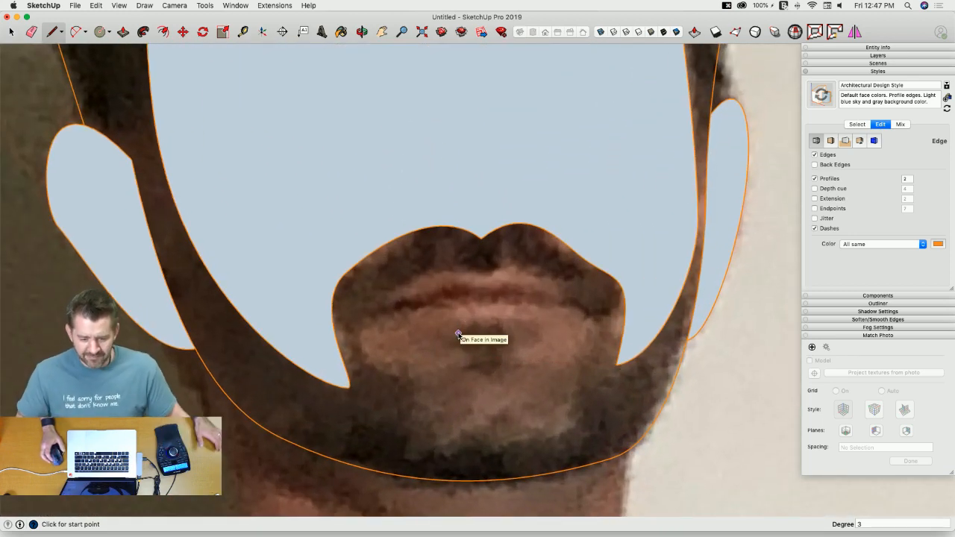
click(451, 336)
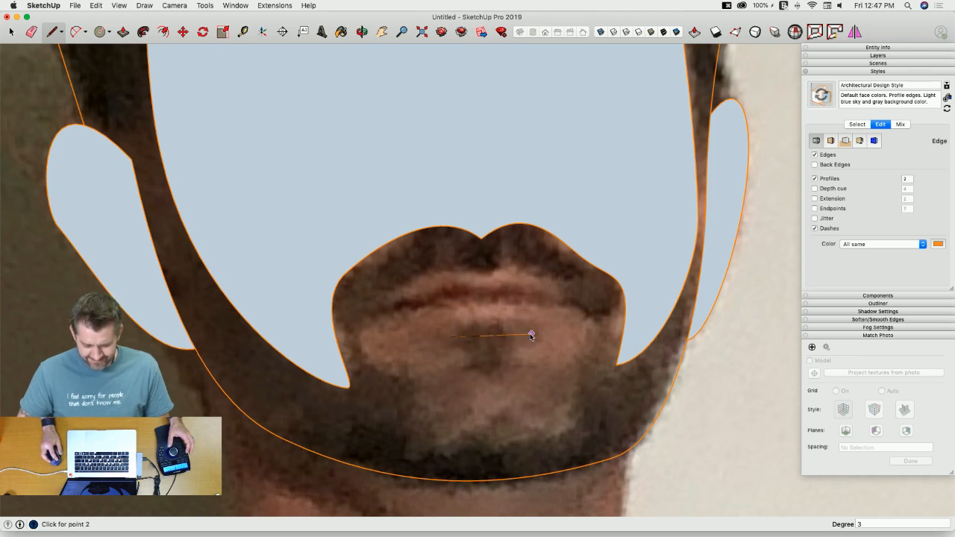
click(451, 313)
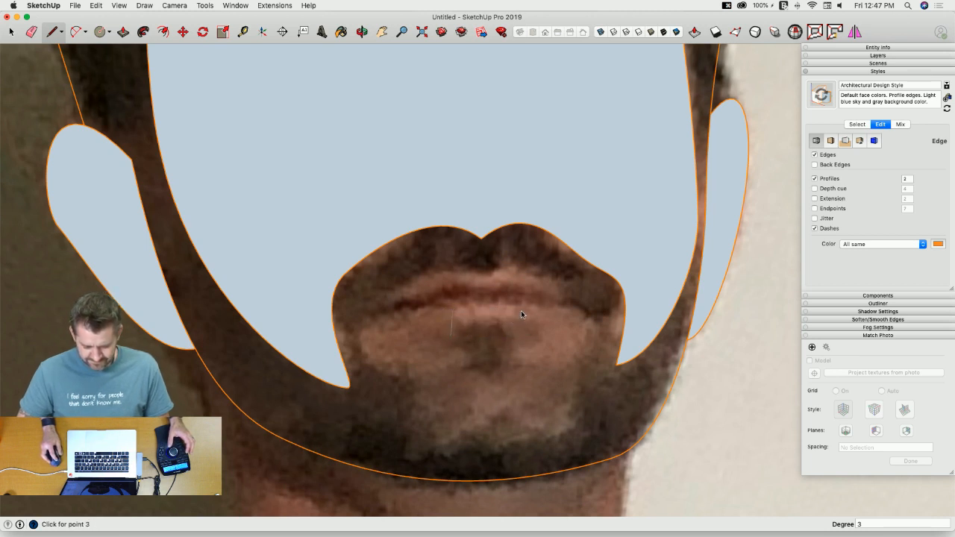
click(520, 312)
Step: Draw an S-shaped degree 3 Bezier curve from the soul patch arc's shaded-side end down to the beard edge below the lip
click(451, 336)
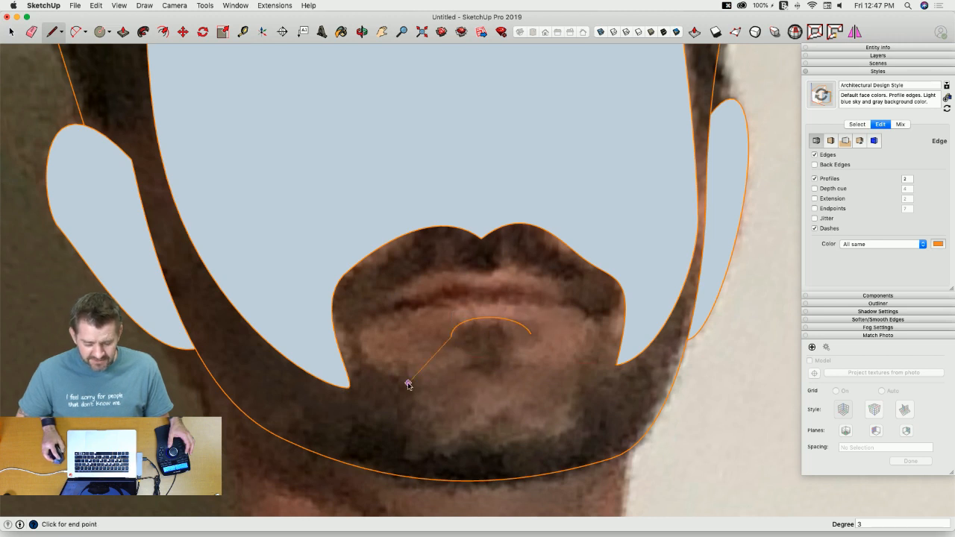
click(501, 373)
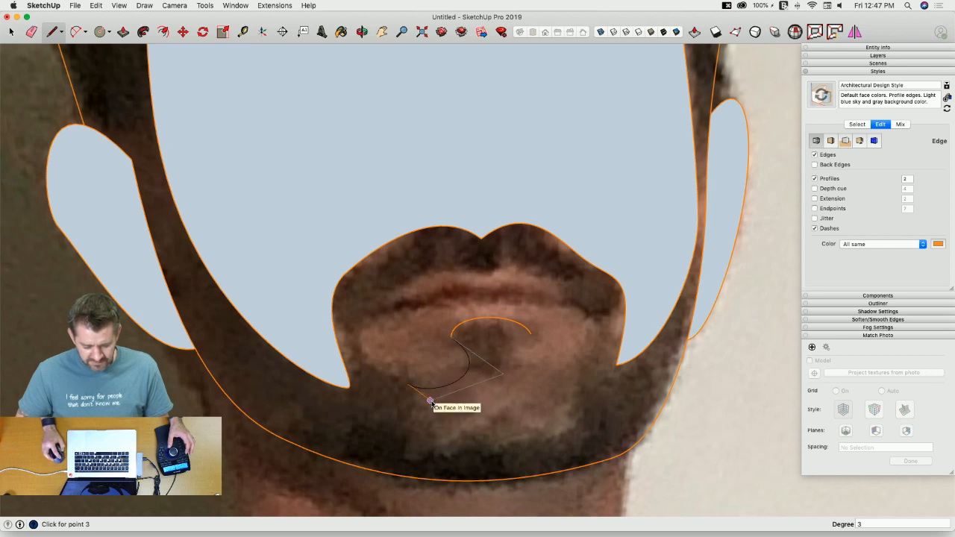
click(433, 402)
Step: Continue with a degree 3 Bezier curve along the bare skin under the lip up to the shaded-side mouth corner
click(408, 385)
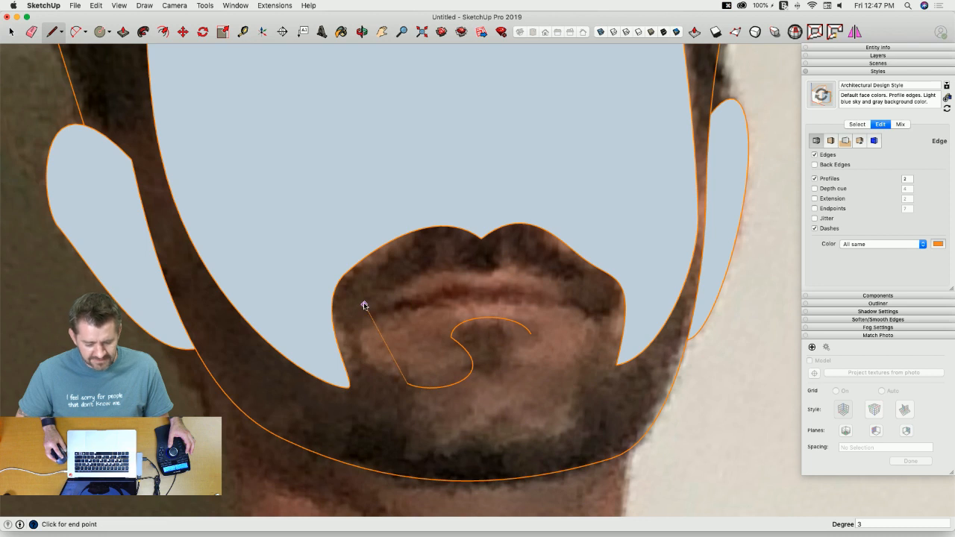
click(358, 314)
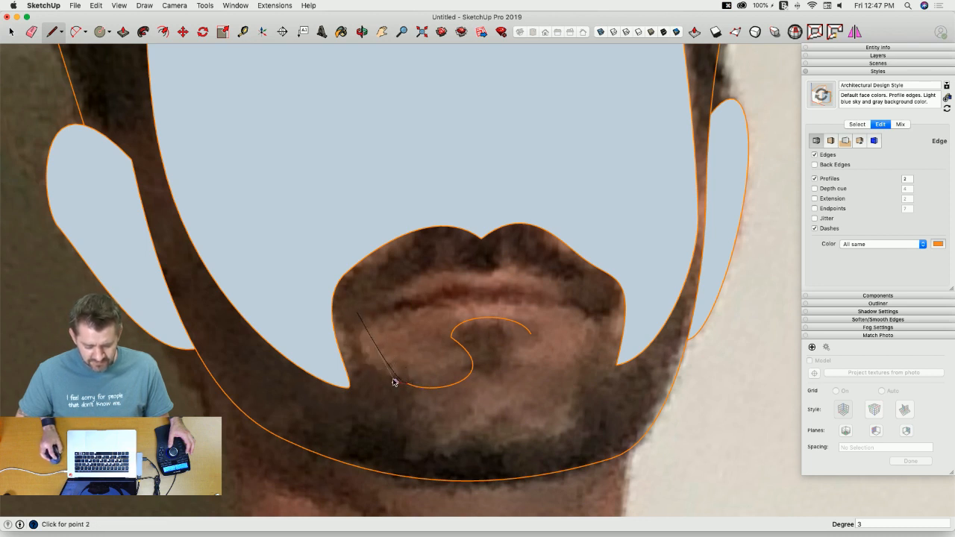
scroll(364, 365, up, 5)
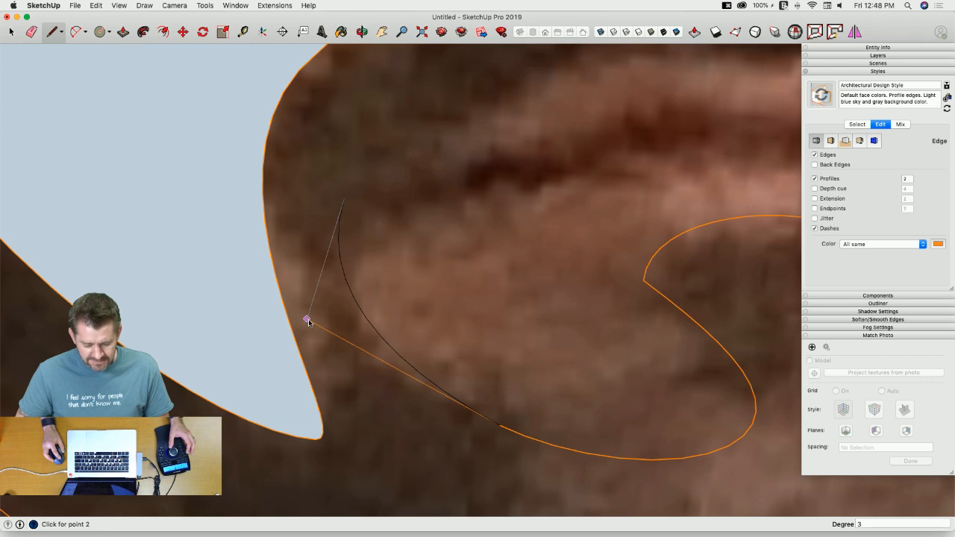
click(341, 323)
Step: Draw a degree 3 Bezier curve from the shaded-side mouth corner along the moustache's lower edge to the middle of the upper lip
click(345, 200)
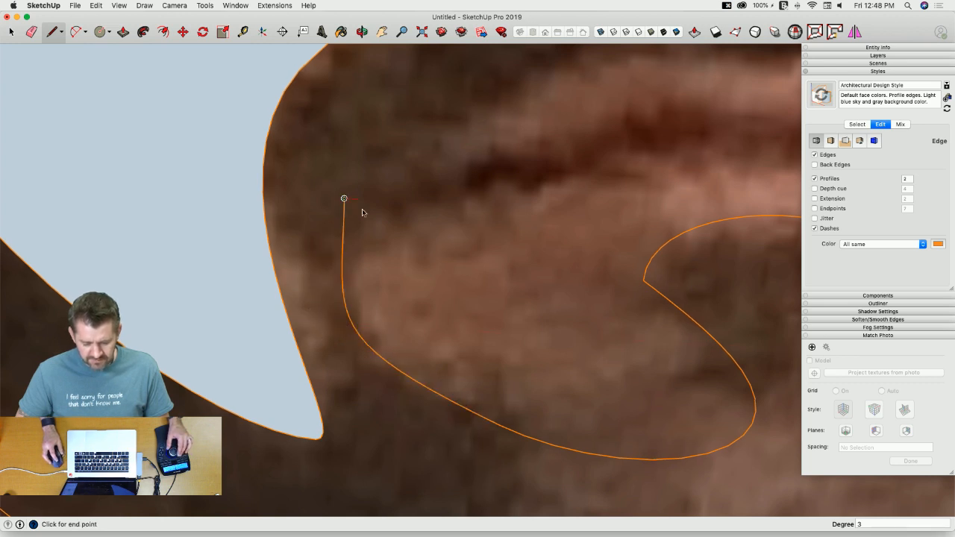
scroll(351, 202, down, 3)
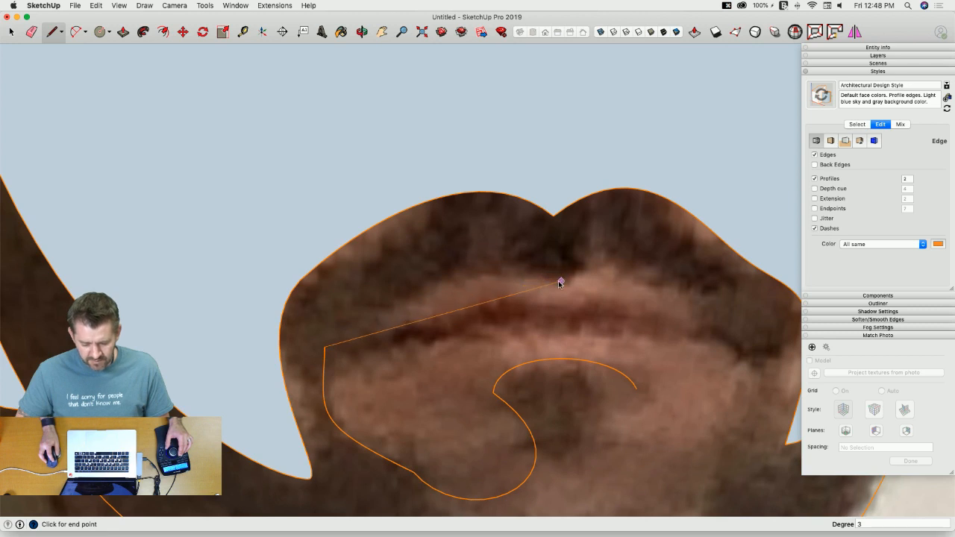
click(558, 285)
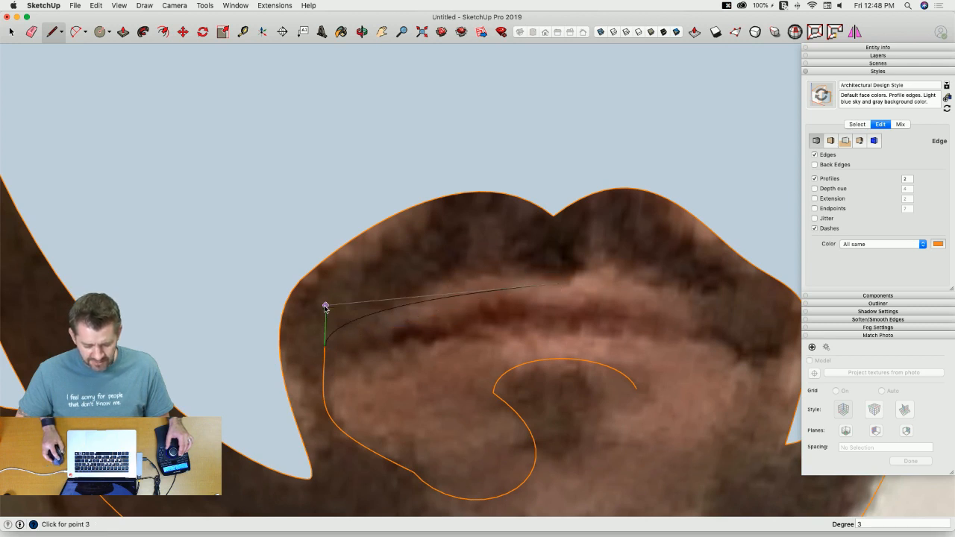
click(474, 251)
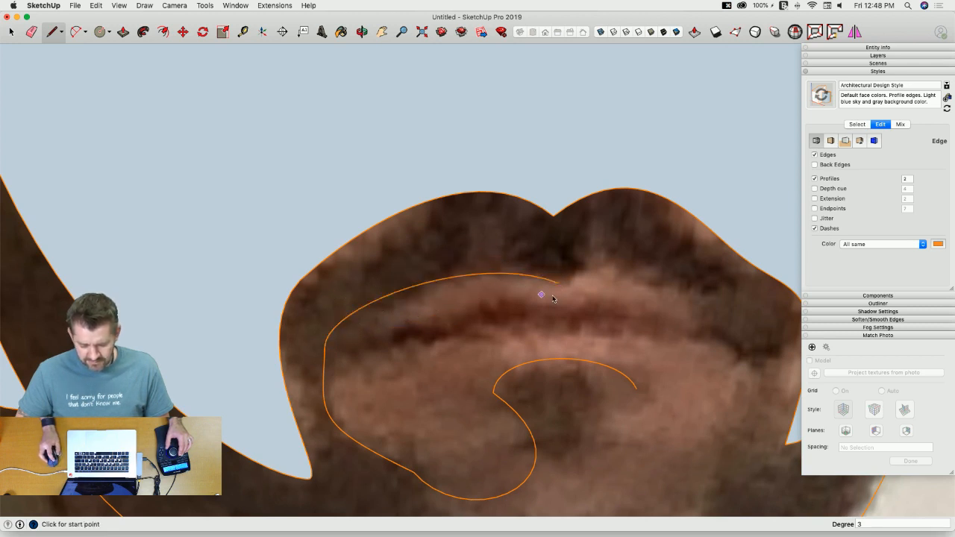
Step: Erase the S-shaped curve between the soul patch arc and the shaded-side chin curve
scroll(577, 361, down, 2)
middle_drag(520, 300, 541, 358)
key(e)
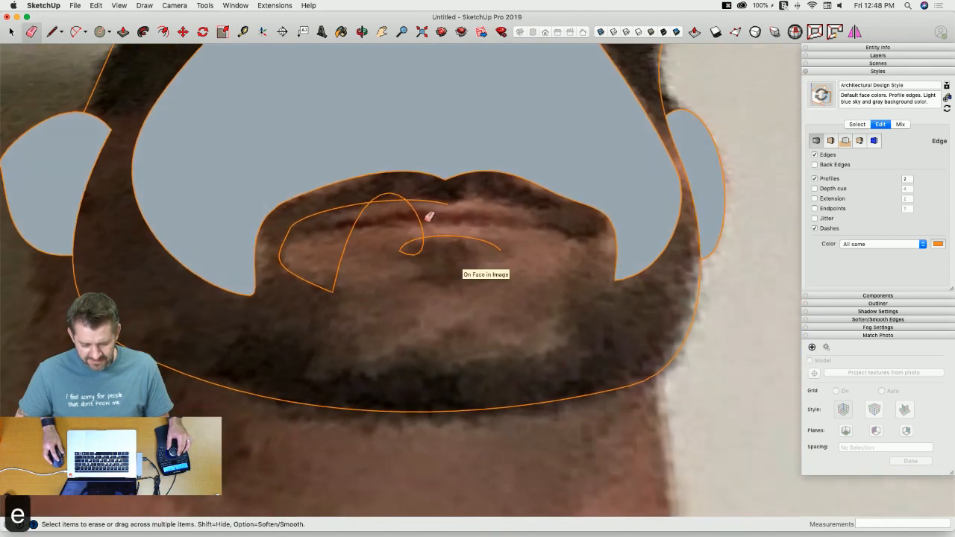
click(417, 210)
middle_drag(452, 259, 471, 271)
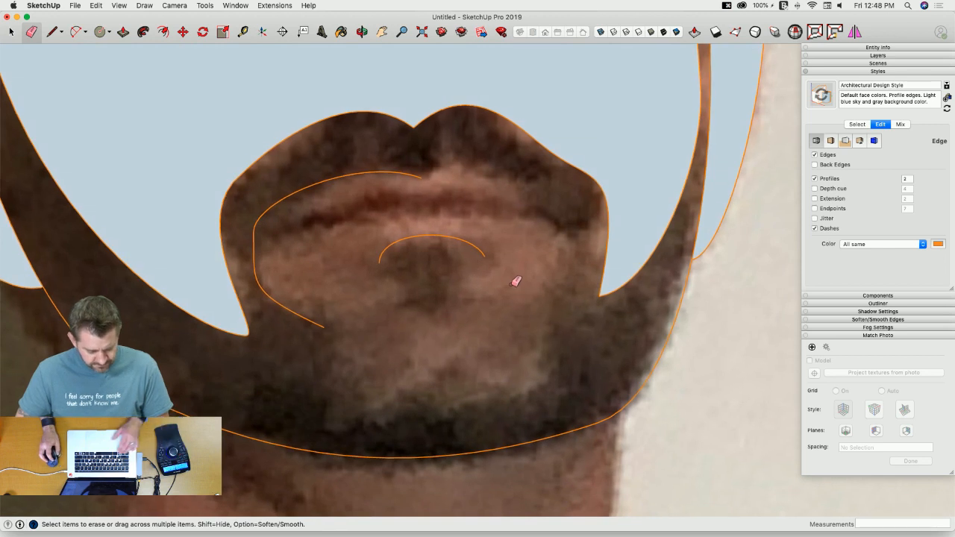
Step: Draw a degree 3 Bezier curve from the soul patch arc's shaded-side end, bulging around the bare skin to the curve end below the lip
key(w)
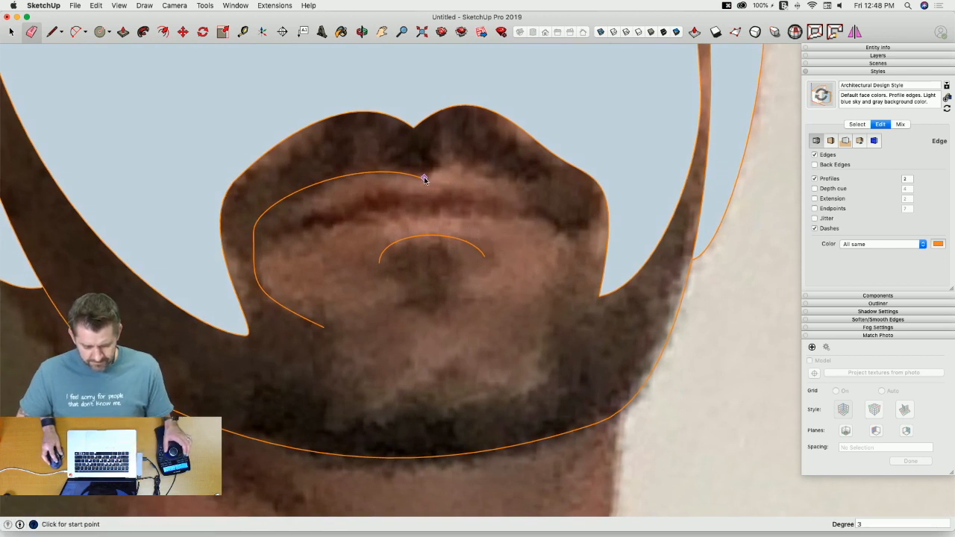
click(323, 326)
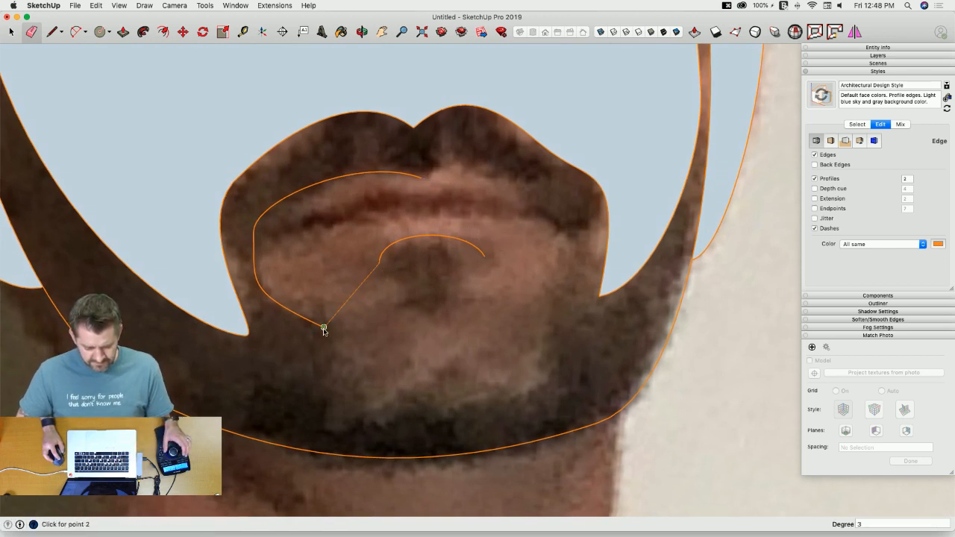
click(446, 299)
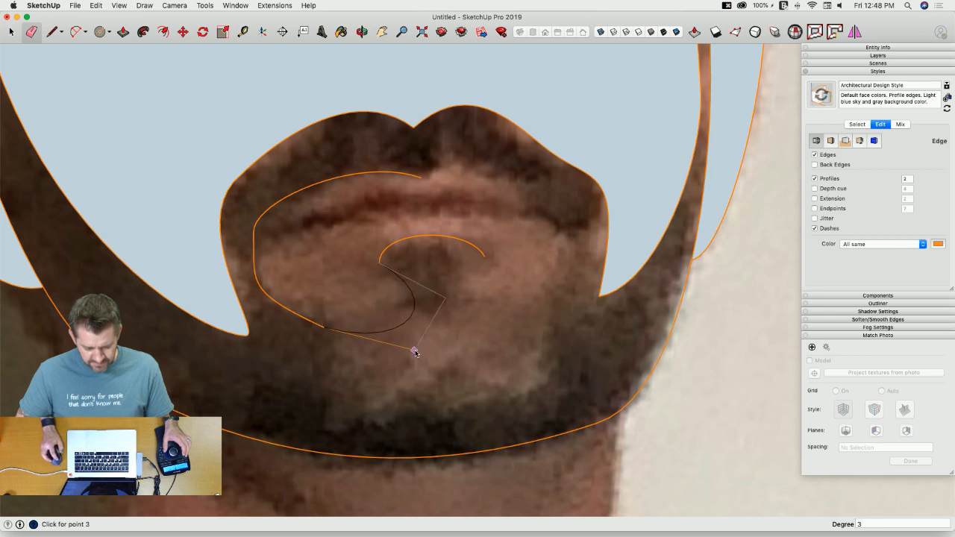
click(386, 362)
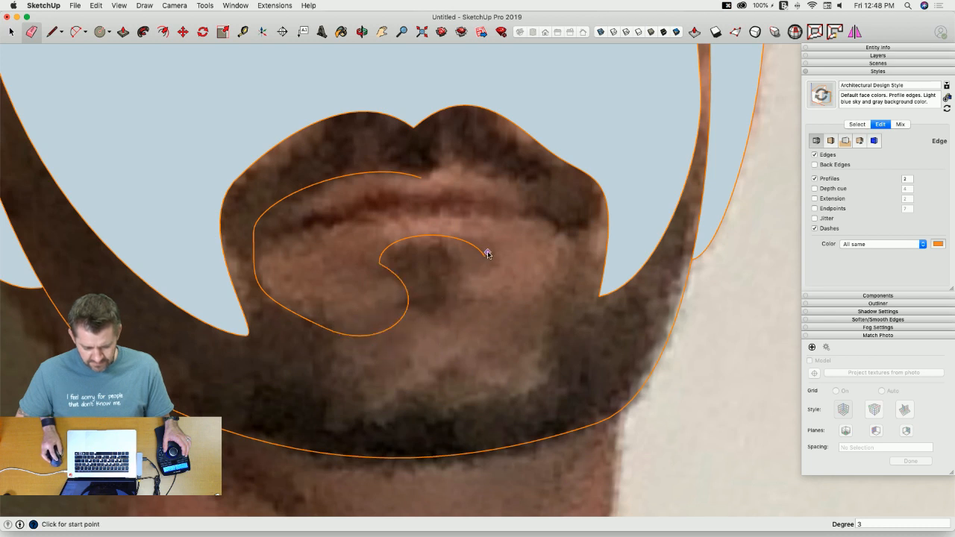
Step: Draw a degree 3 Bezier curve from the middle of the upper lip along the moustache's lower edge to the lit-side mouth corner
click(422, 178)
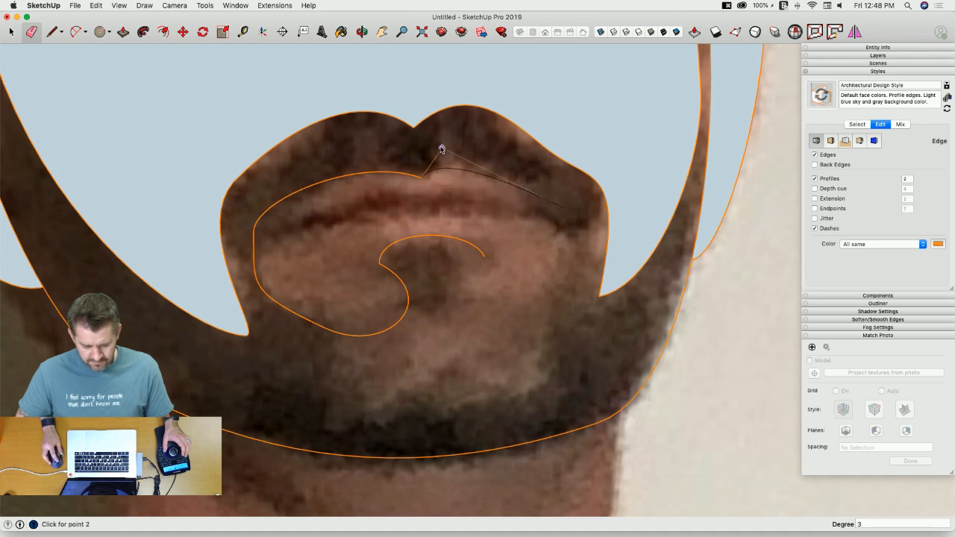
click(481, 154)
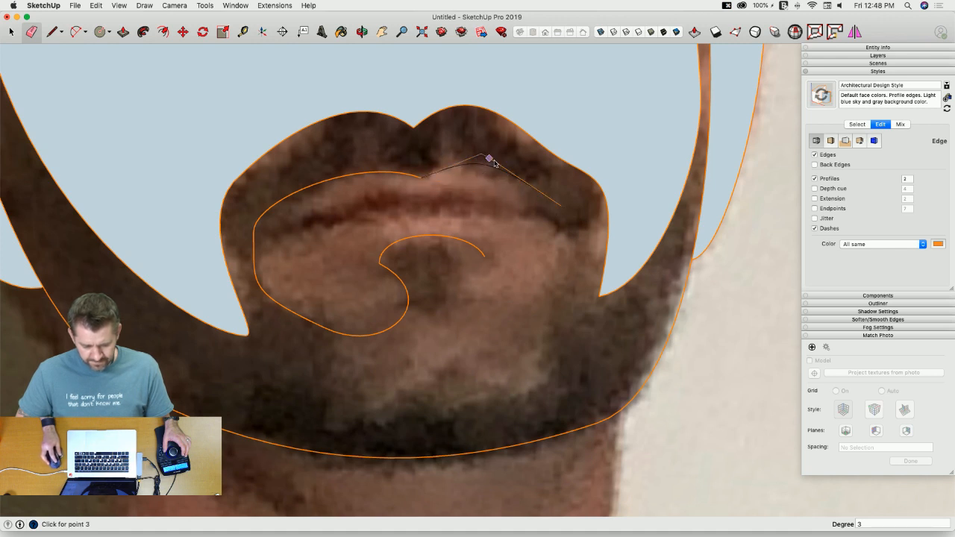
click(528, 186)
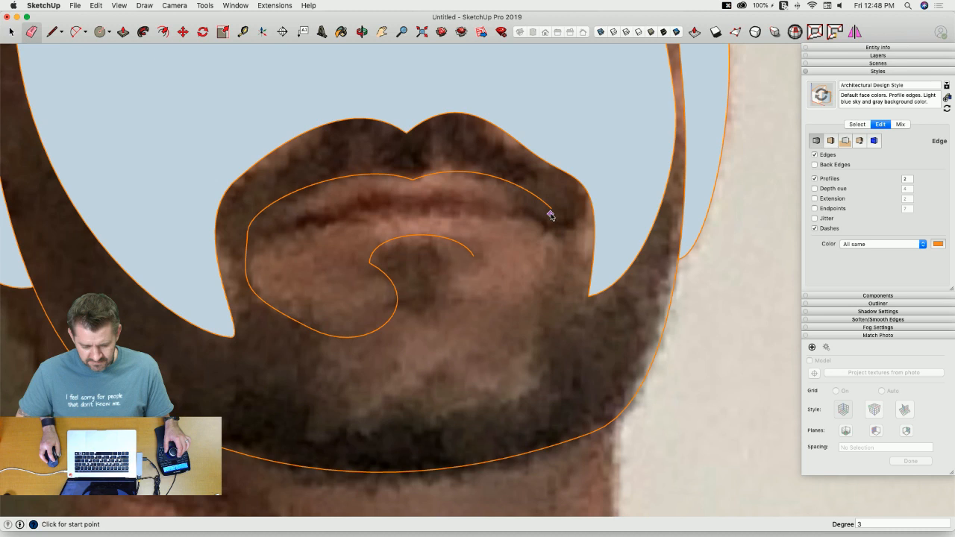
Step: Continue with a degree 3 Bezier curve from the lit-side mouth corner down the edge of the bare skin below the lip
click(551, 209)
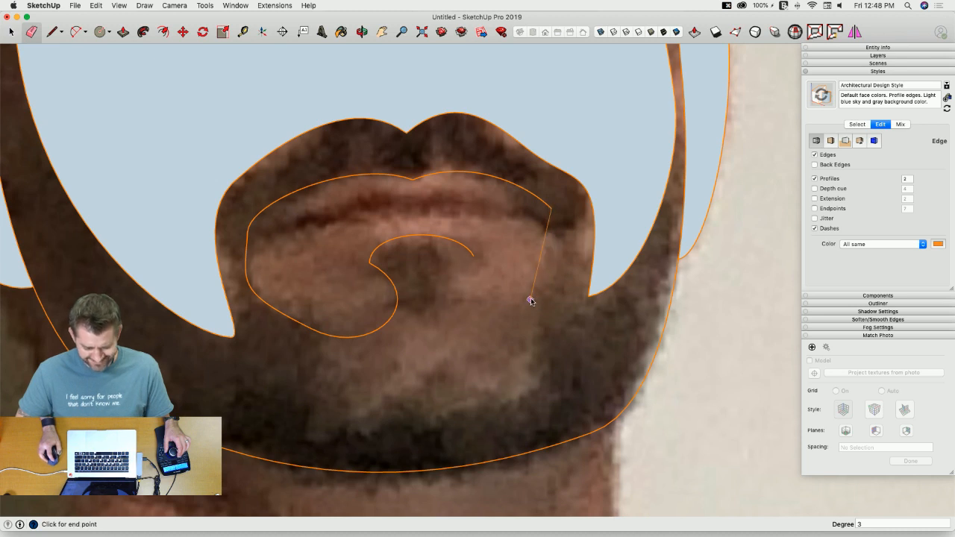
click(531, 298)
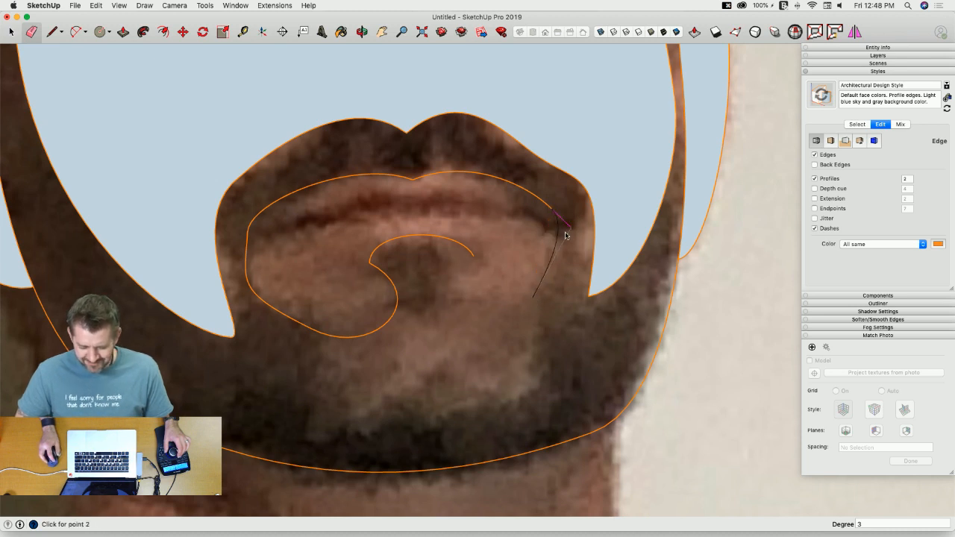
click(552, 276)
Step: Close the mouth outline with a degree 3 Bezier curve between the lit-side skin curve's lower end and the soul patch arc
click(531, 299)
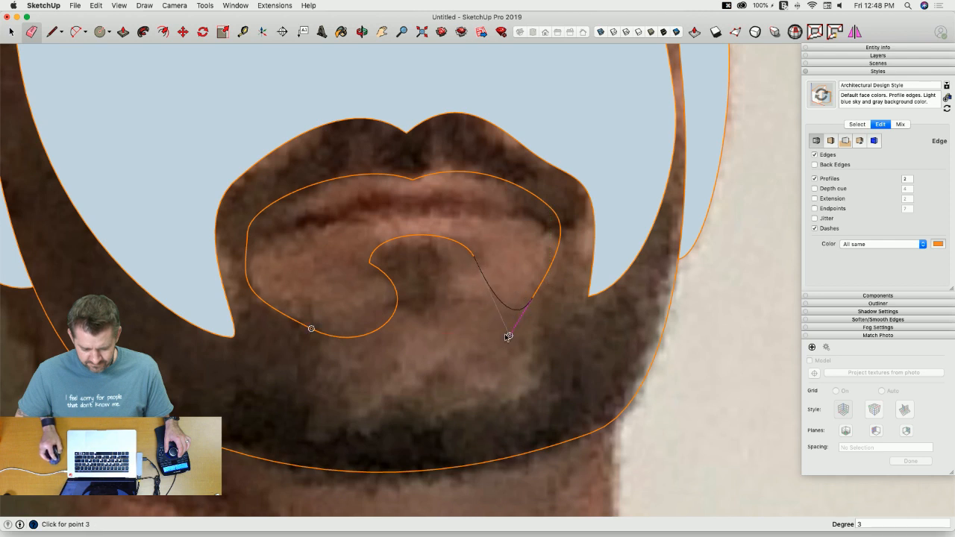
click(416, 312)
scroll(527, 301, down, 6)
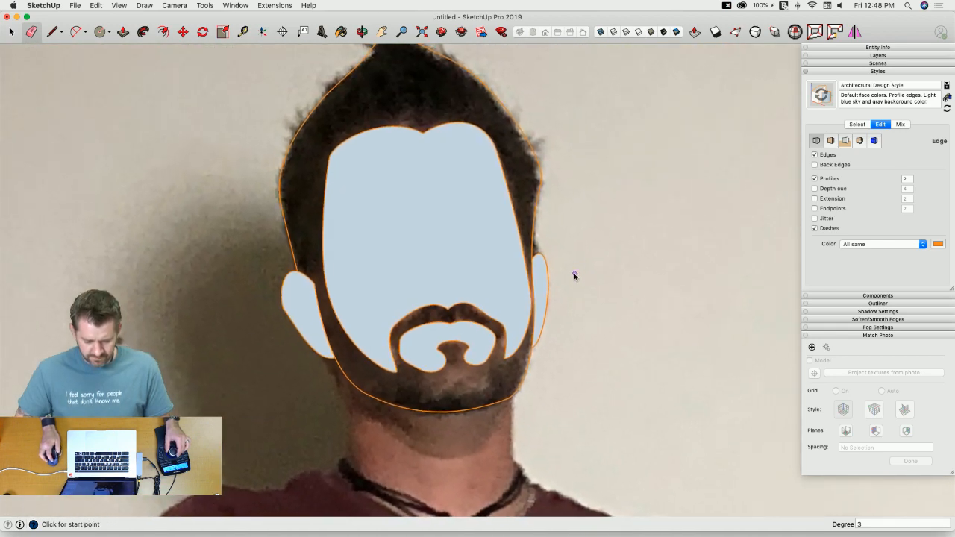
Step: Draw a short line across the hair on each side of the head, linking the head outline to the face outline above the ears
key(l)
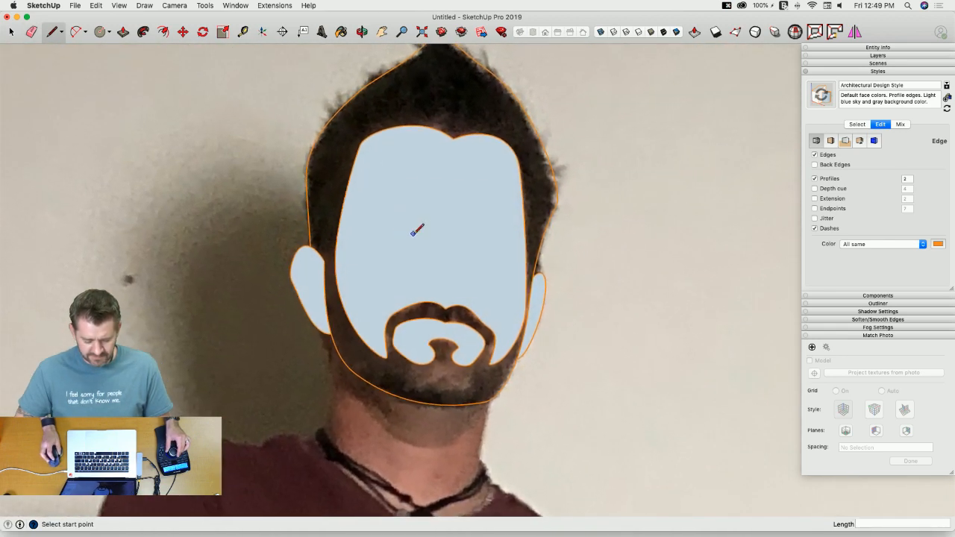
scroll(403, 233, up, 1)
scroll(348, 228, up, 1)
click(306, 209)
click(345, 213)
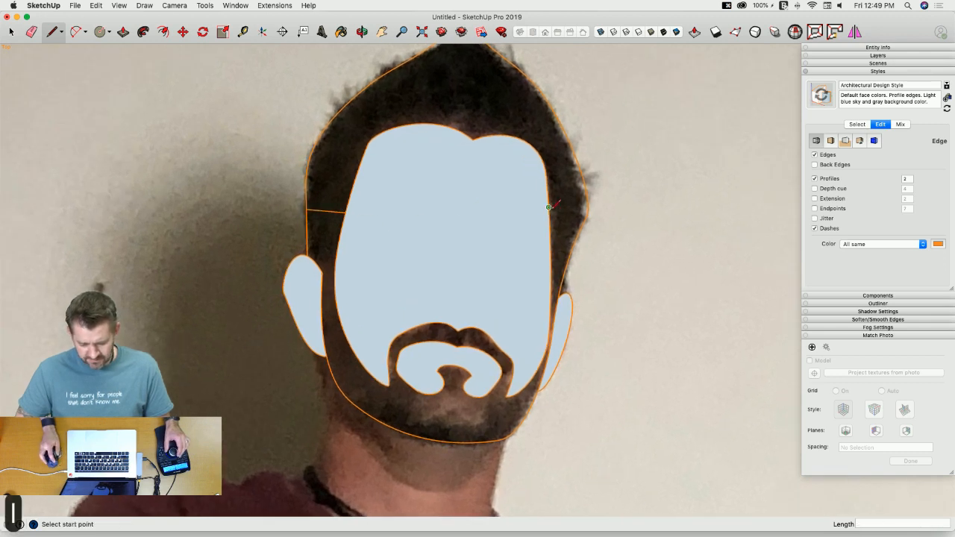
click(549, 218)
click(584, 221)
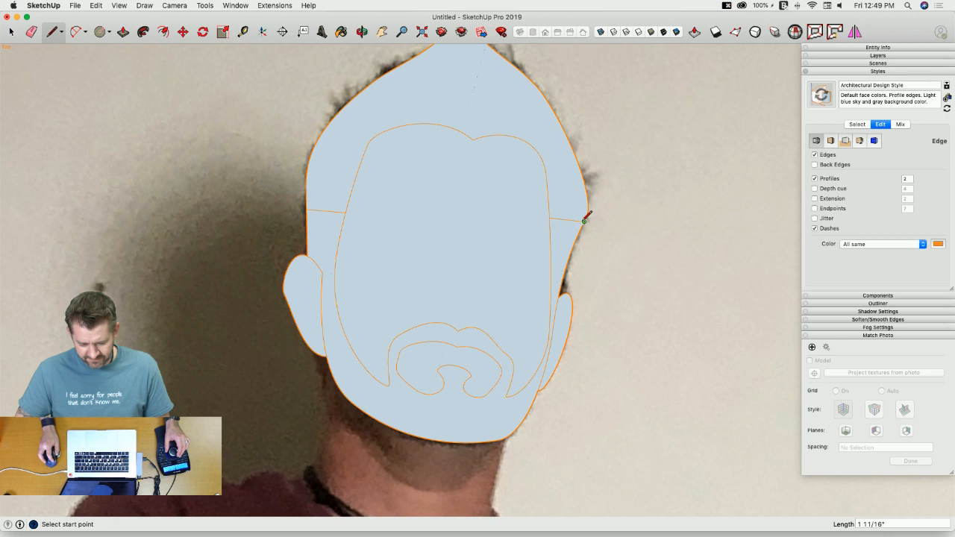
Step: Erase the two short lines across the hair above the ears
key(e)
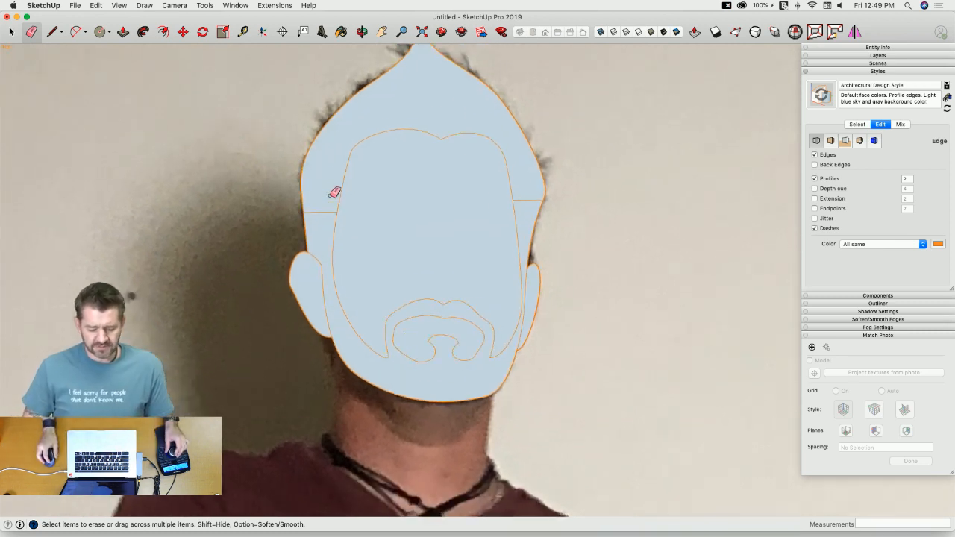
scroll(329, 195, down, 2)
click(326, 227)
click(488, 219)
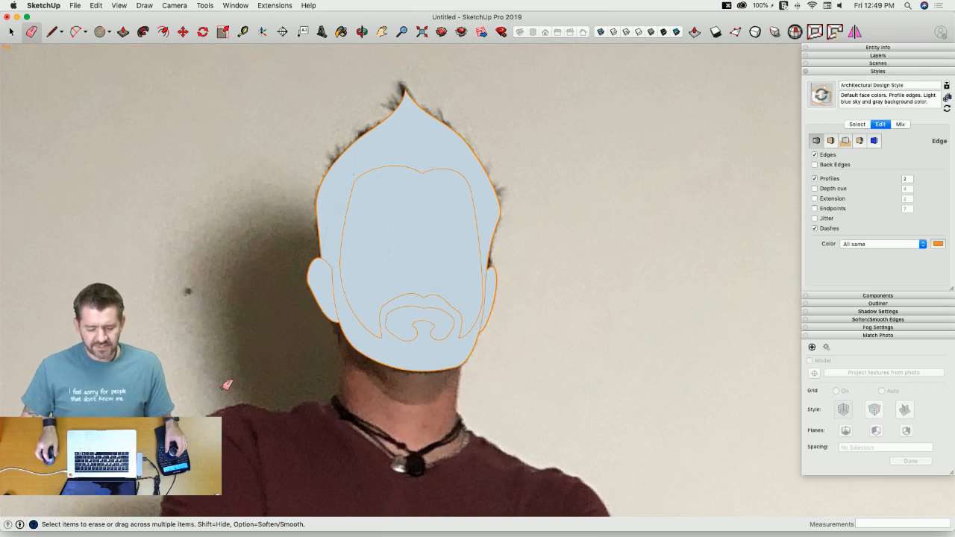
Step: Select the central skin region of the head and align the view to that face
right_click(408, 223)
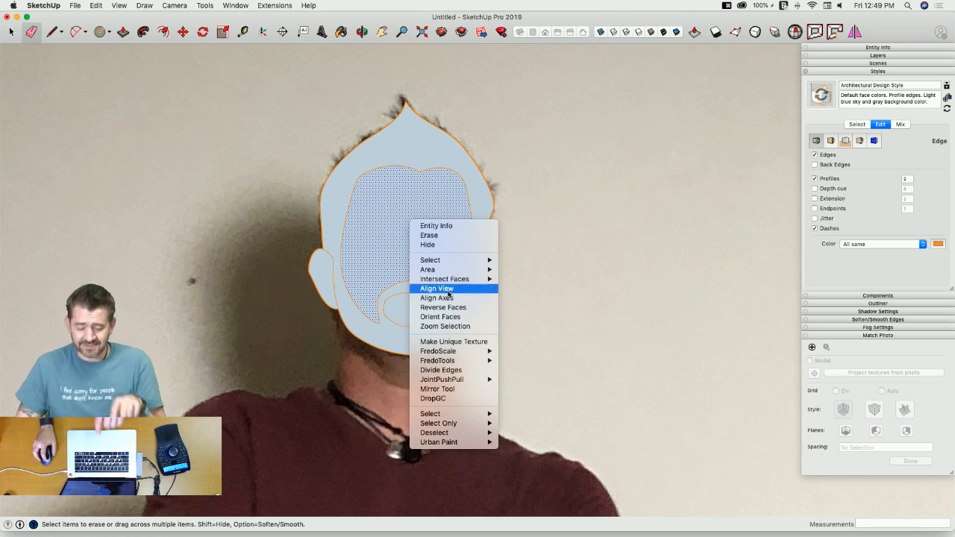
right_click(605, 218)
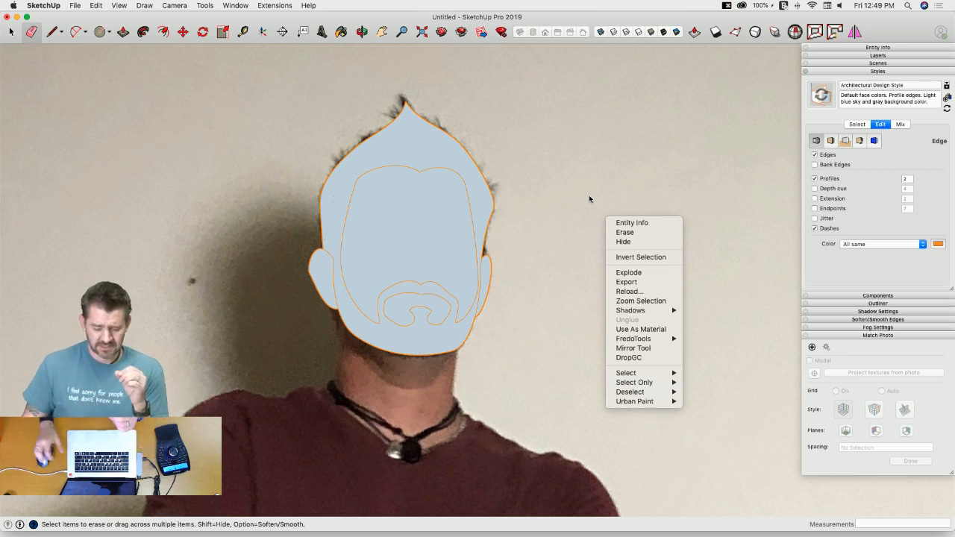
key(Escape)
key(space)
click(404, 230)
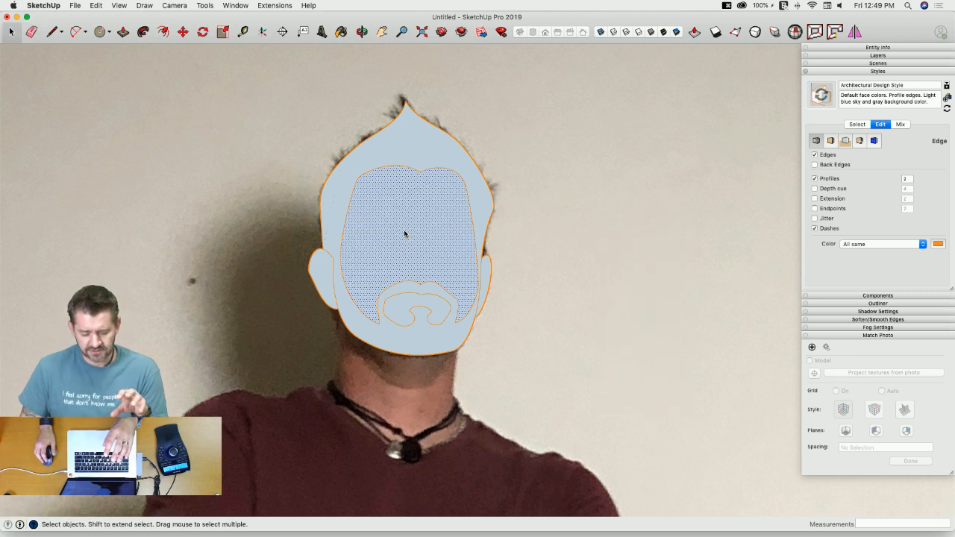
right_click(404, 232)
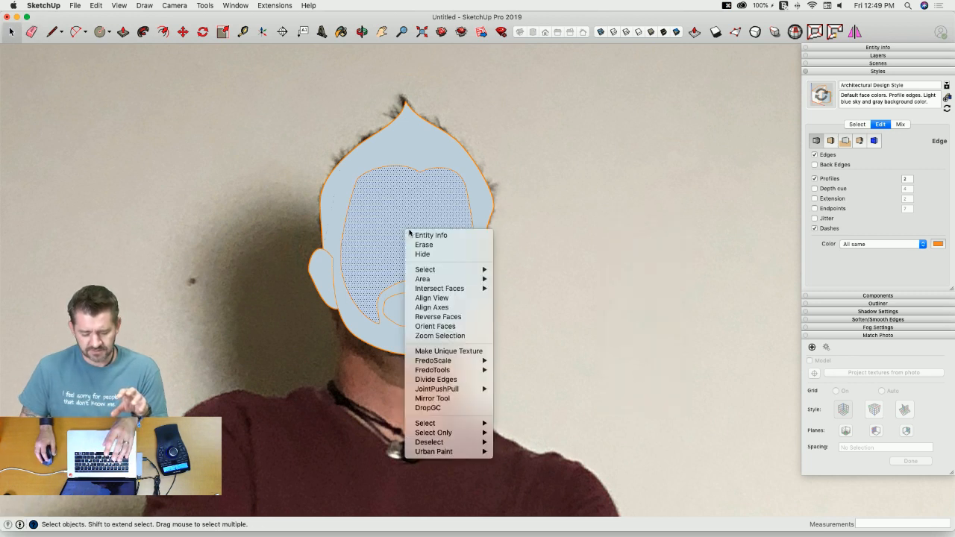
click(453, 298)
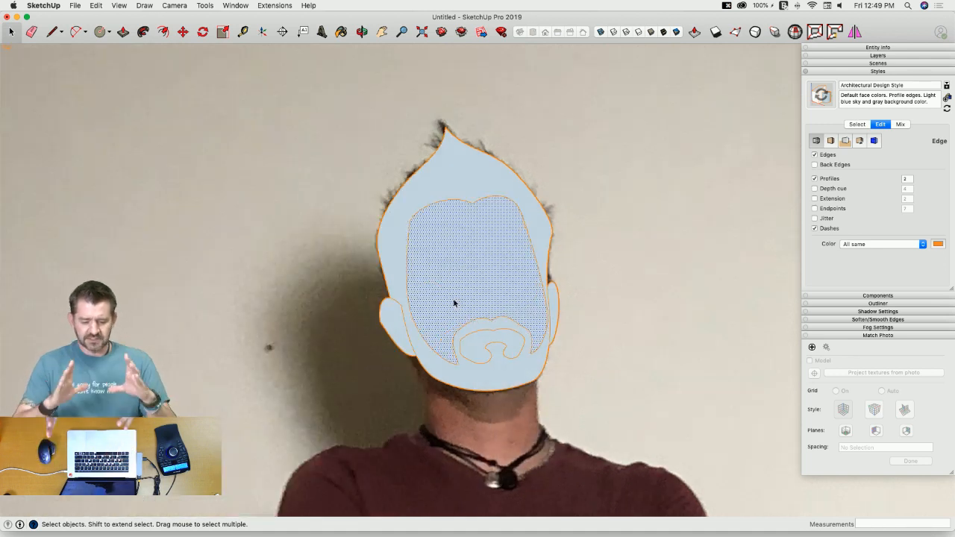
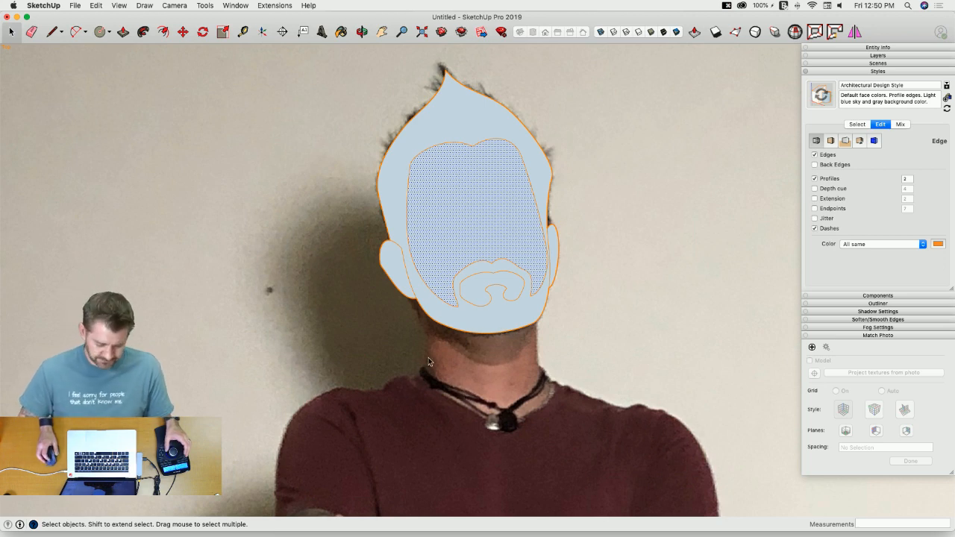
scroll(428, 357, up, 3)
scroll(477, 370, up, 1)
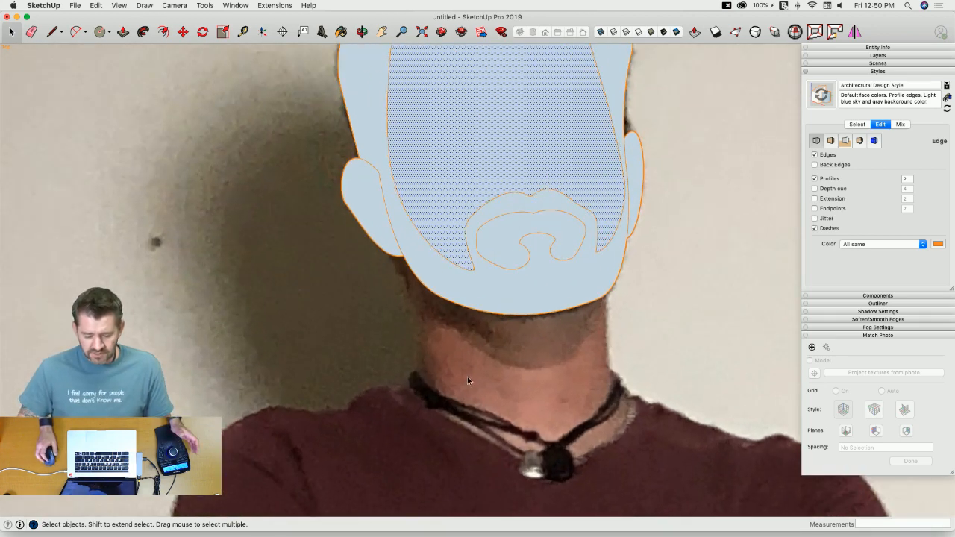
scroll(444, 365, up, 1)
scroll(443, 364, down, 3)
scroll(455, 309, up, 2)
scroll(443, 323, down, 3)
scroll(441, 292, up, 1)
scroll(492, 254, down, 1)
scroll(450, 299, up, 2)
scroll(457, 309, down, 1)
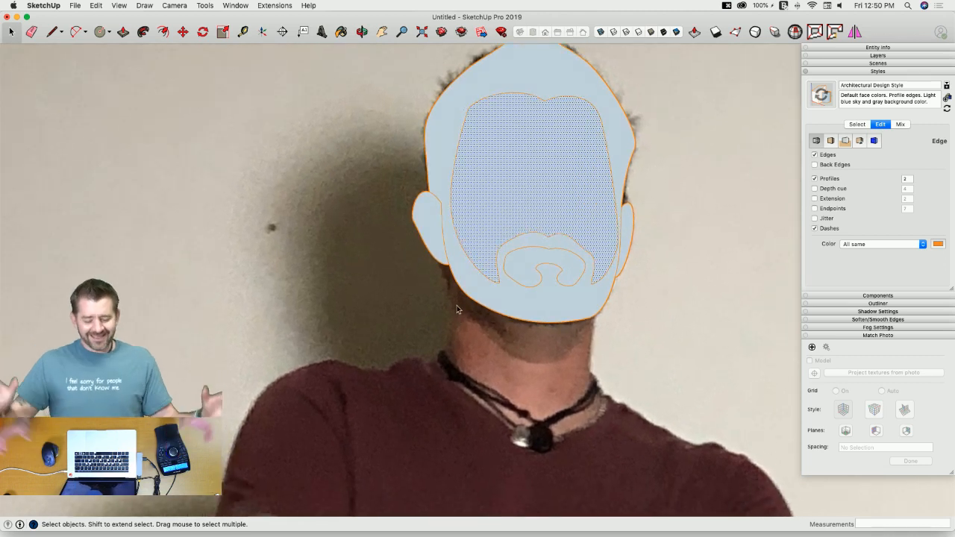
Step: Save the model to the Desktop, naming the file "New" plus the depicted man's first name, and clear the selection
key(super+s)
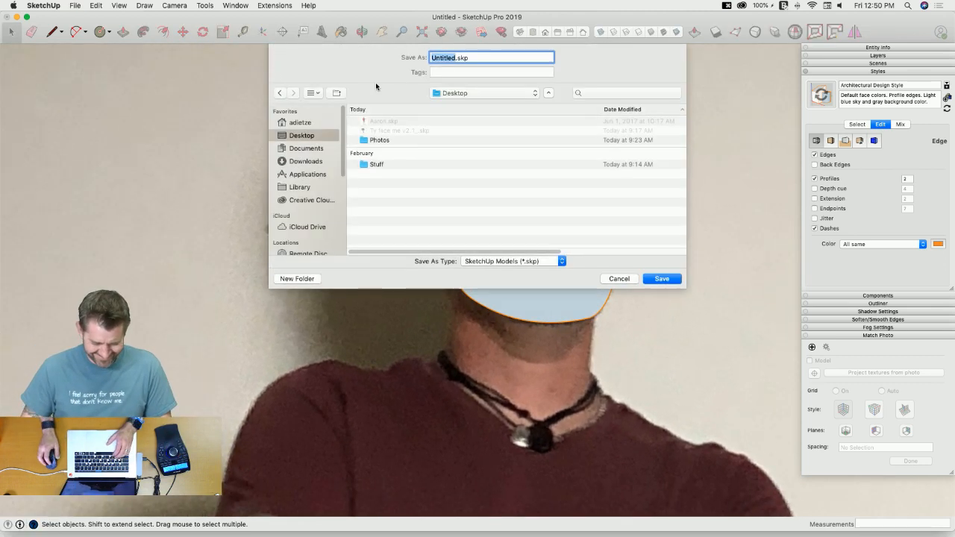
text(New Aaron)
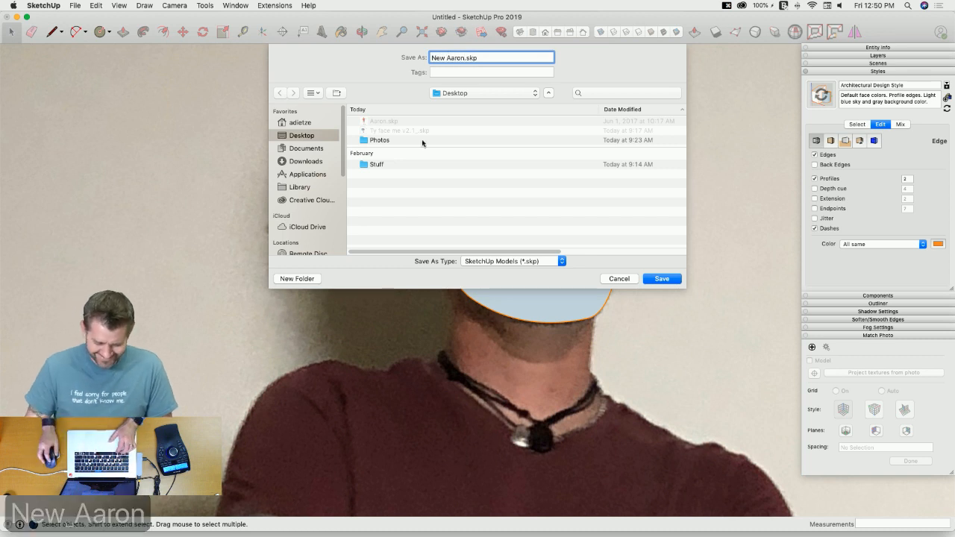
click(661, 279)
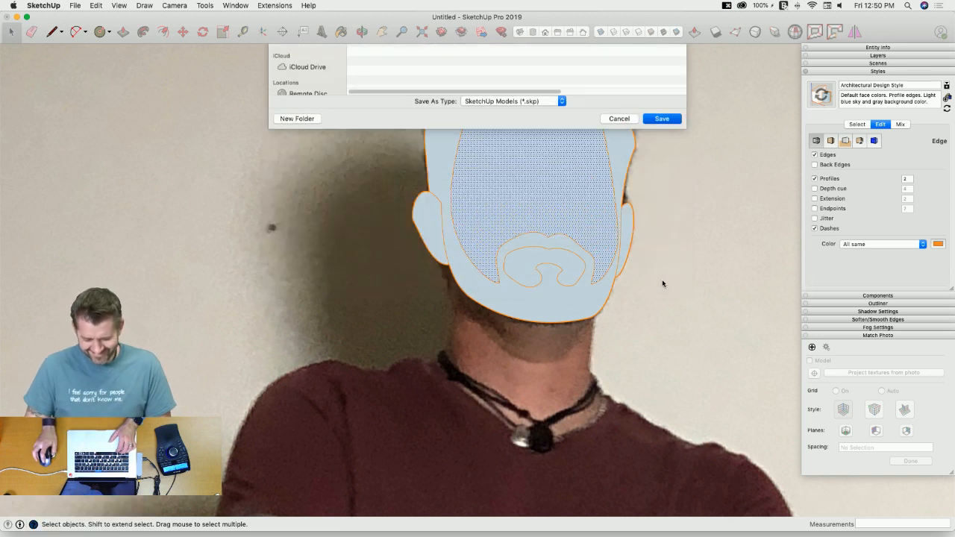
click(425, 335)
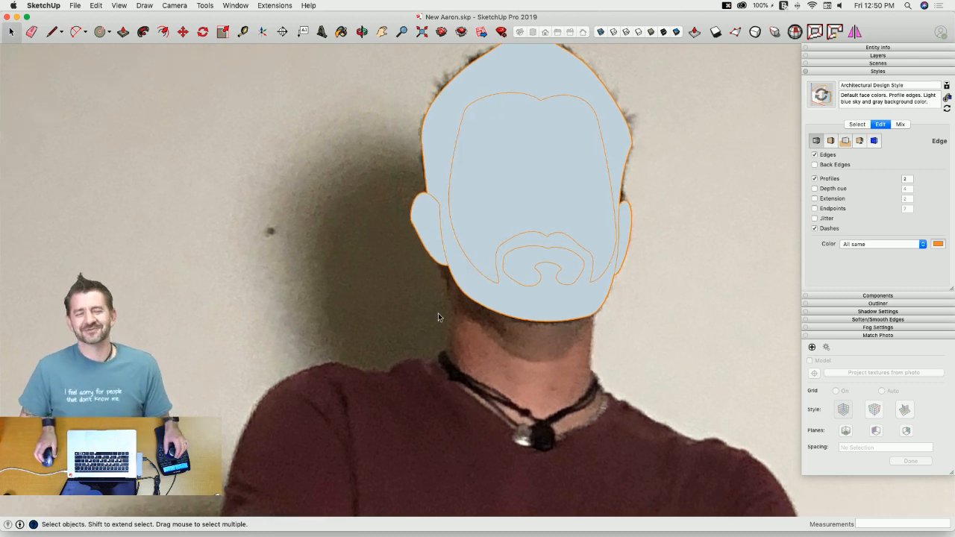
Step: Draw a line about 5 9/16" long from the shaded-side earlobe's junction with the beard down the neck to the necklace cord
scroll(432, 305, up, 5)
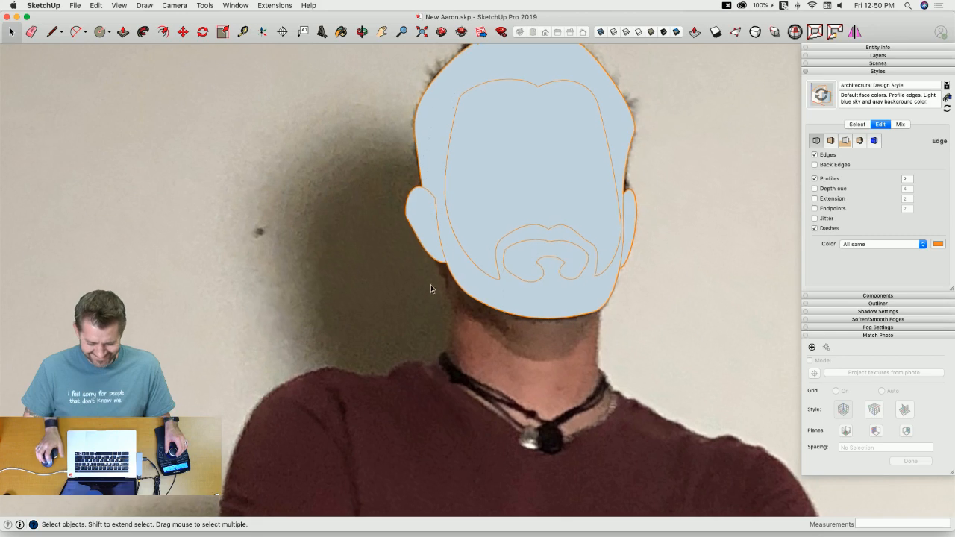
scroll(422, 252, up, 3)
key(l)
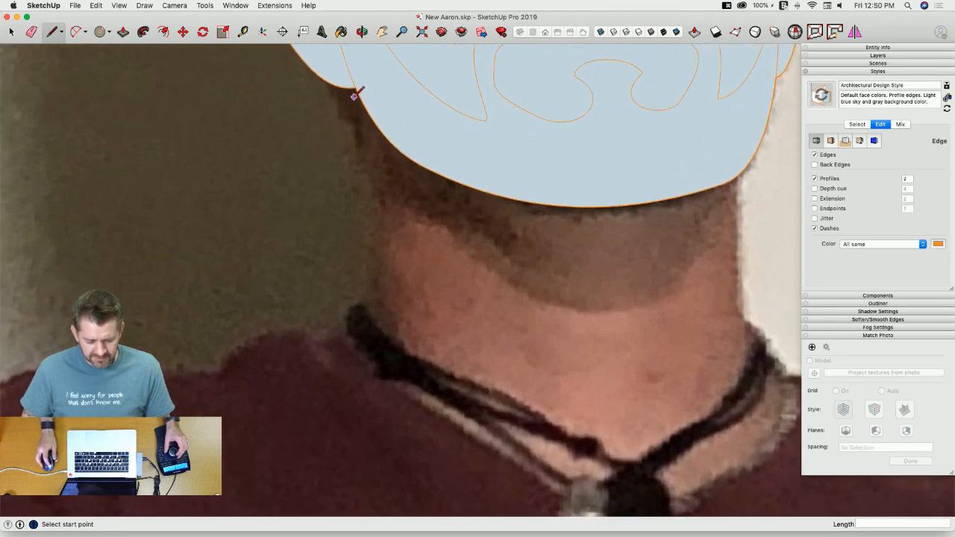
click(354, 88)
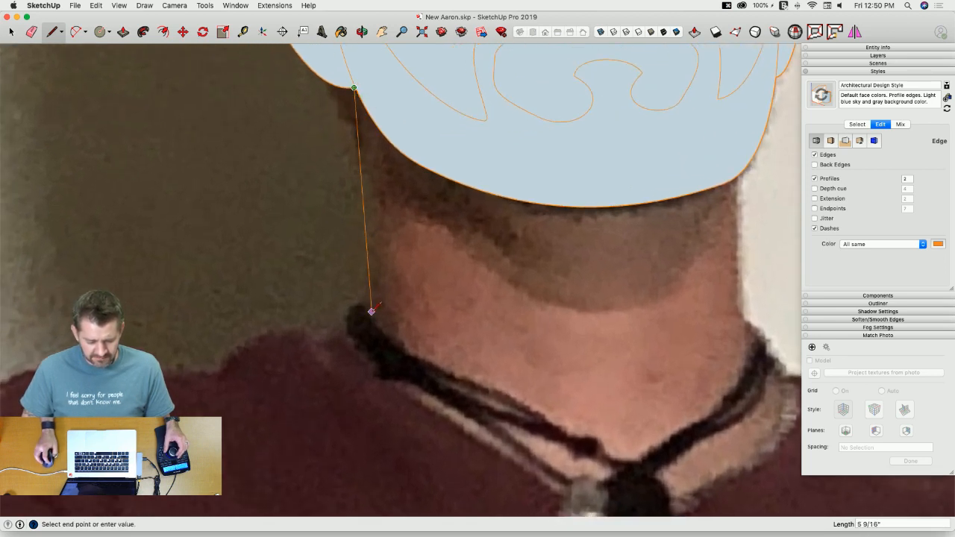
click(367, 312)
Step: Trace the necklace cord's outer edge from the shaded-side neck line around its rounded end and down to the metal bead
scroll(359, 304, up, 4)
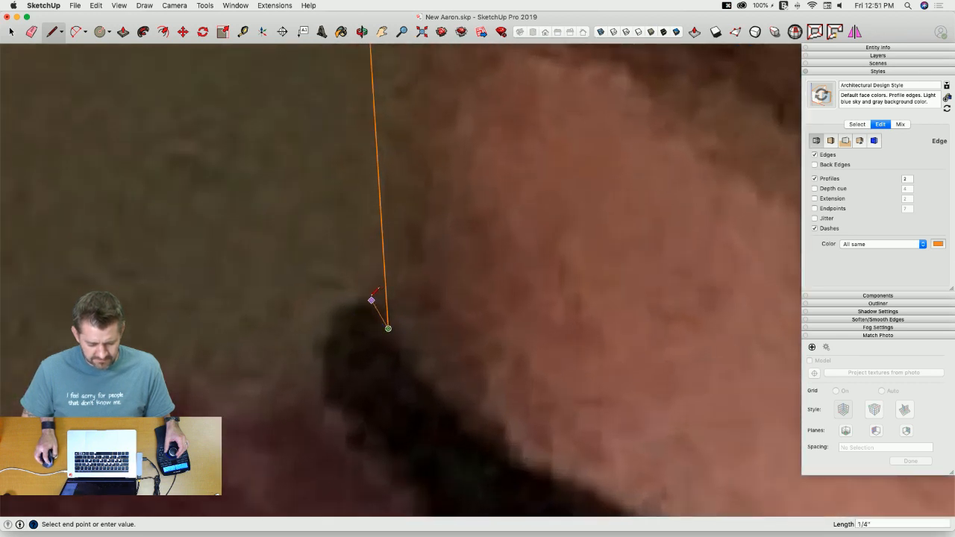
key(Escape)
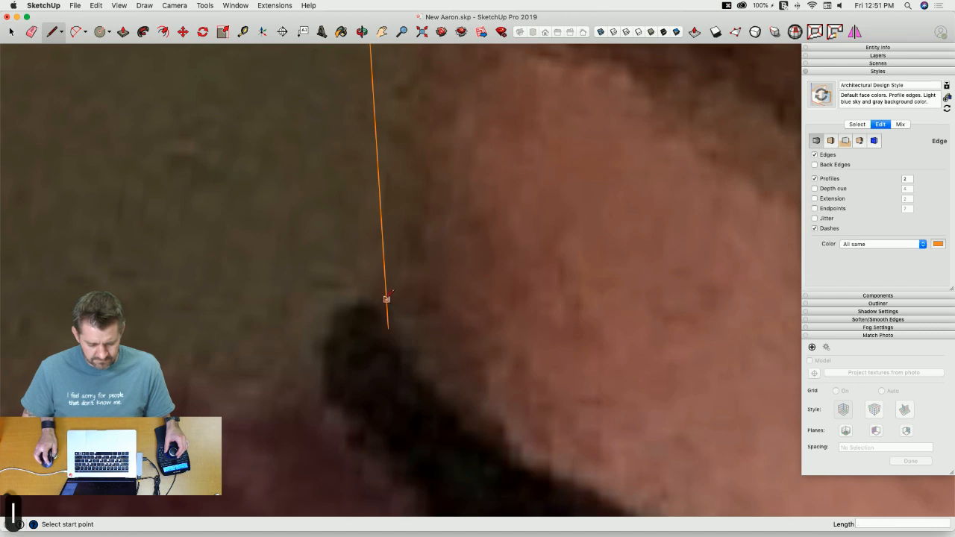
click(386, 299)
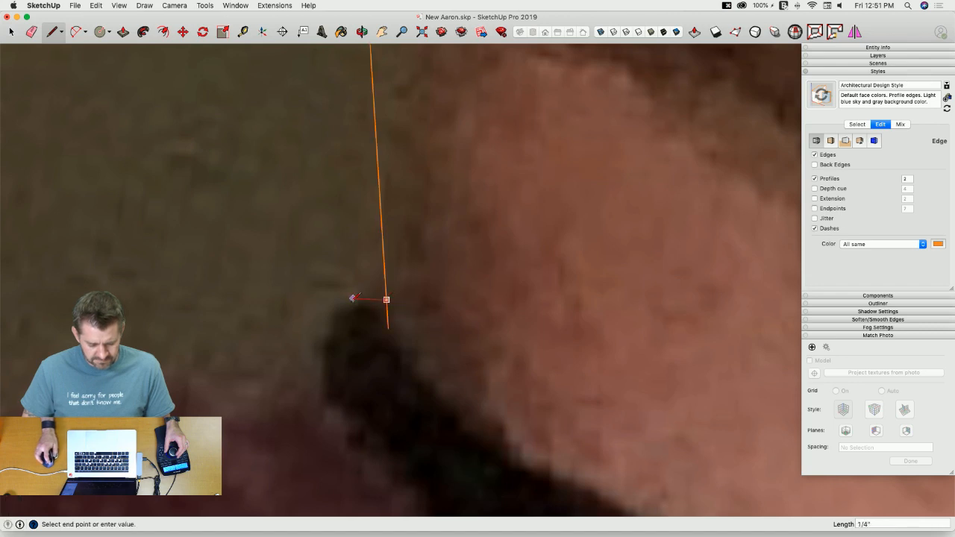
click(319, 395)
scroll(320, 394, down, 3)
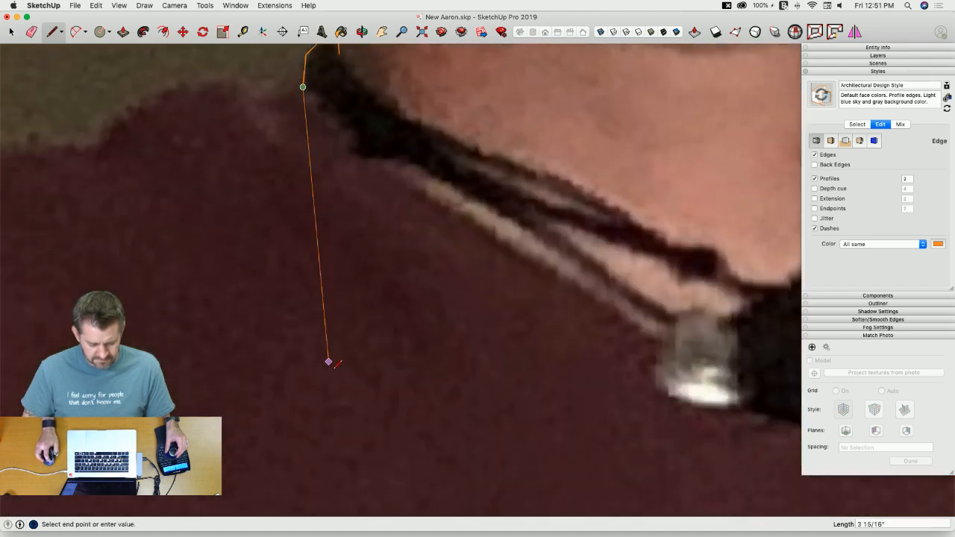
scroll(345, 212, up, 2)
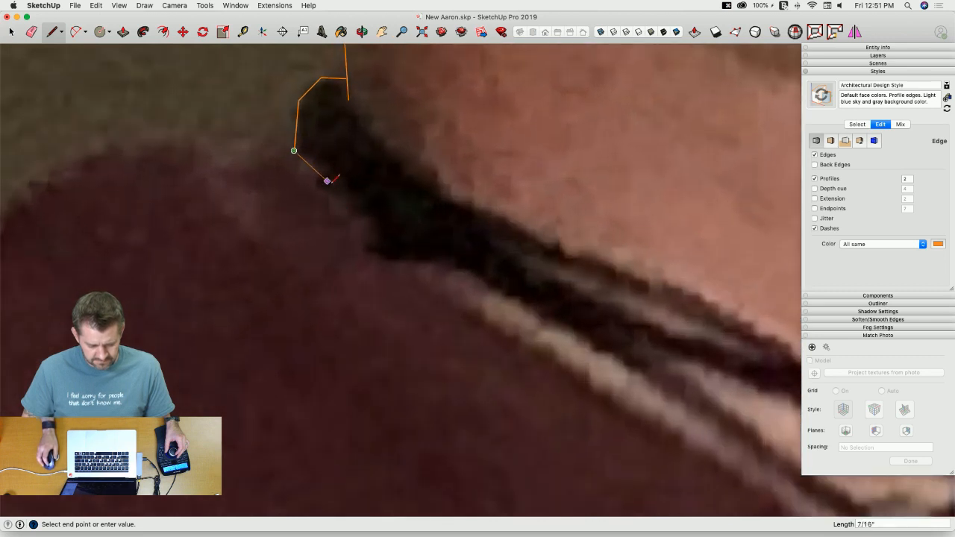
click(365, 217)
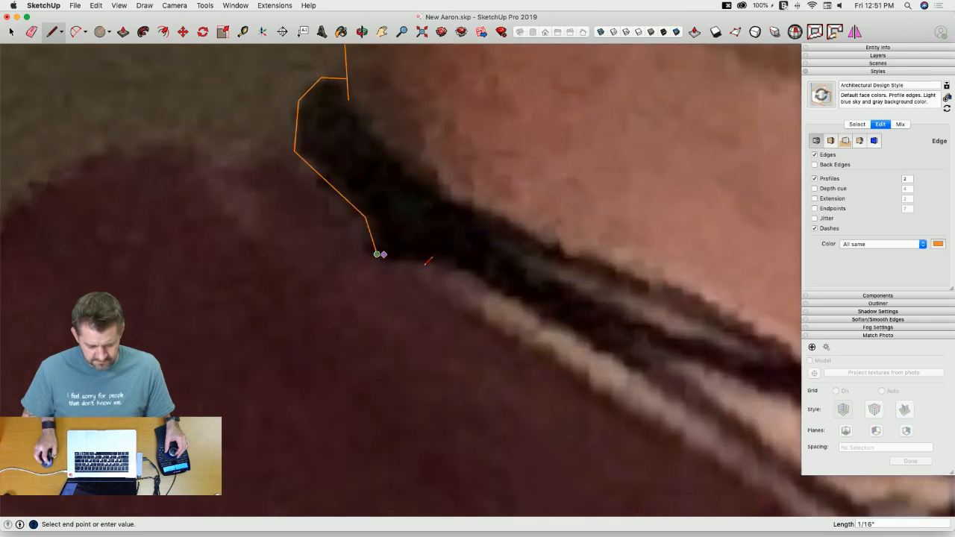
click(455, 270)
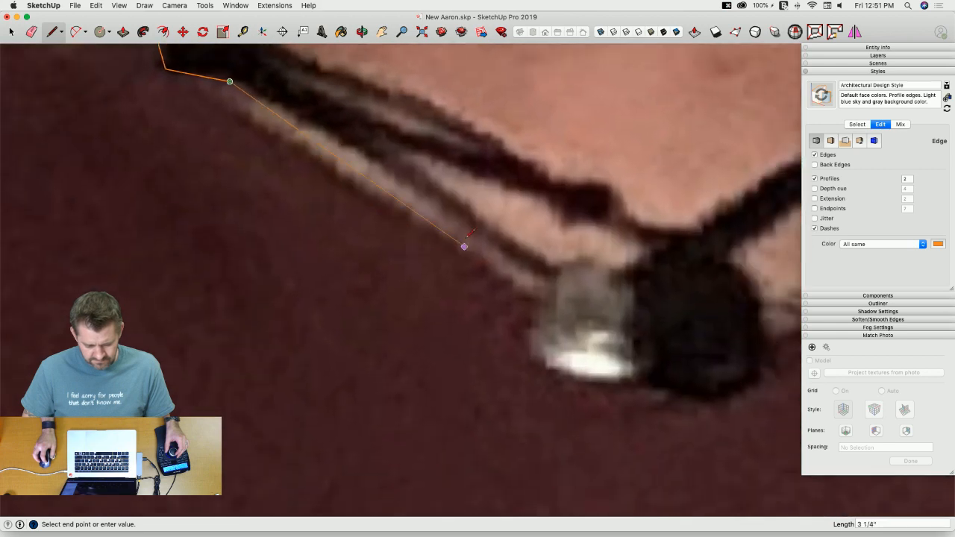
click(552, 279)
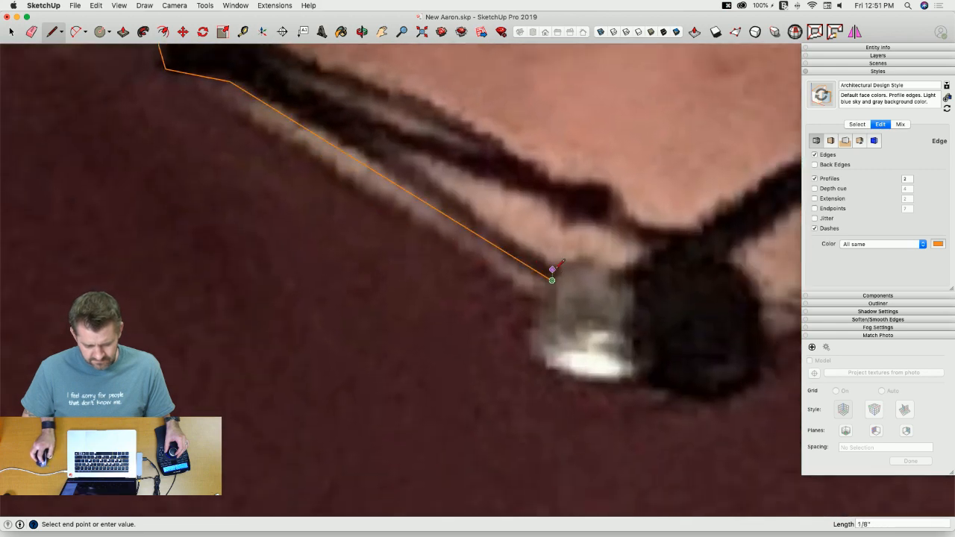
Step: Cap the cord's lower strand at the bead with a line about 3/16" long and trace the gap between the two strands to the knot
scroll(561, 258, up, 2)
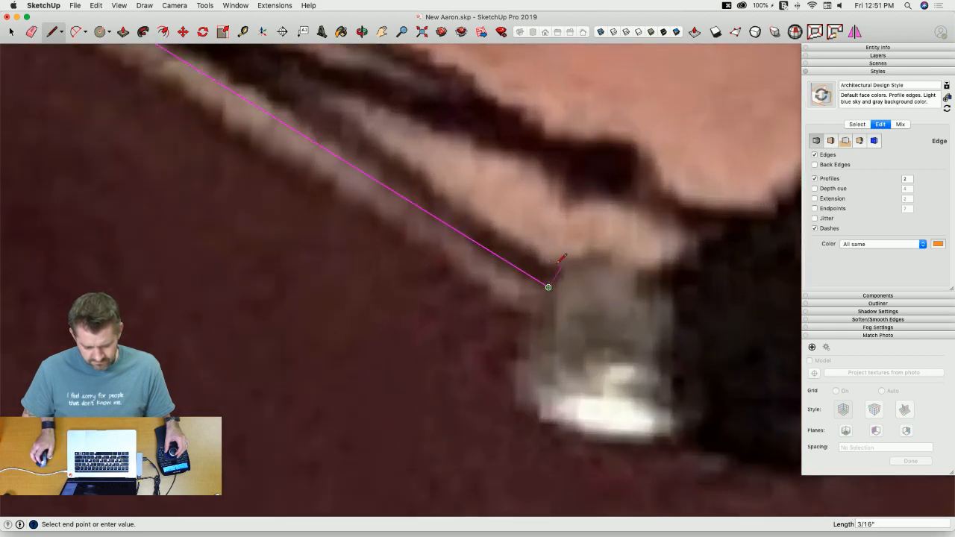
scroll(561, 256, up, 2)
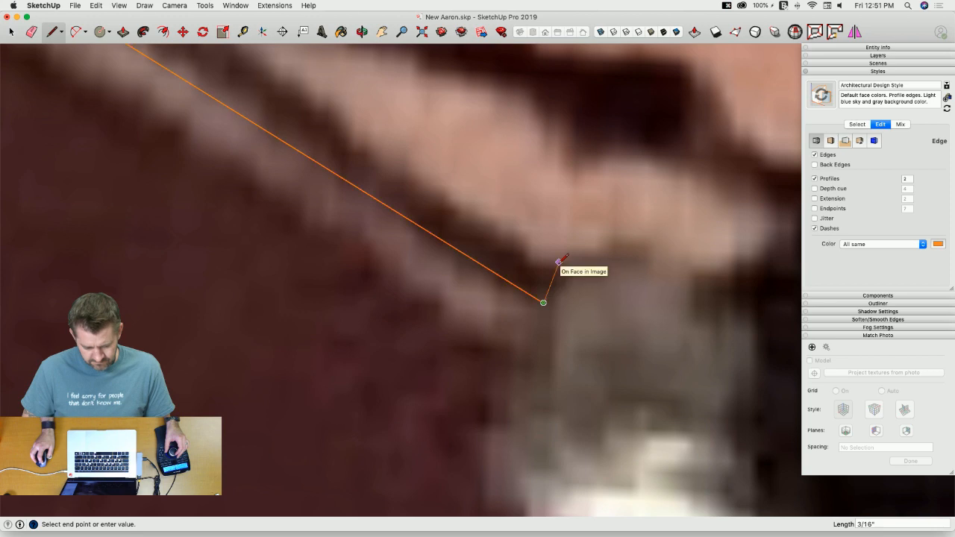
click(559, 262)
scroll(559, 262, down, 3)
click(488, 267)
shift+middle_drag(520, 271, 183, 104)
click(376, 177)
scroll(398, 210, up, 2)
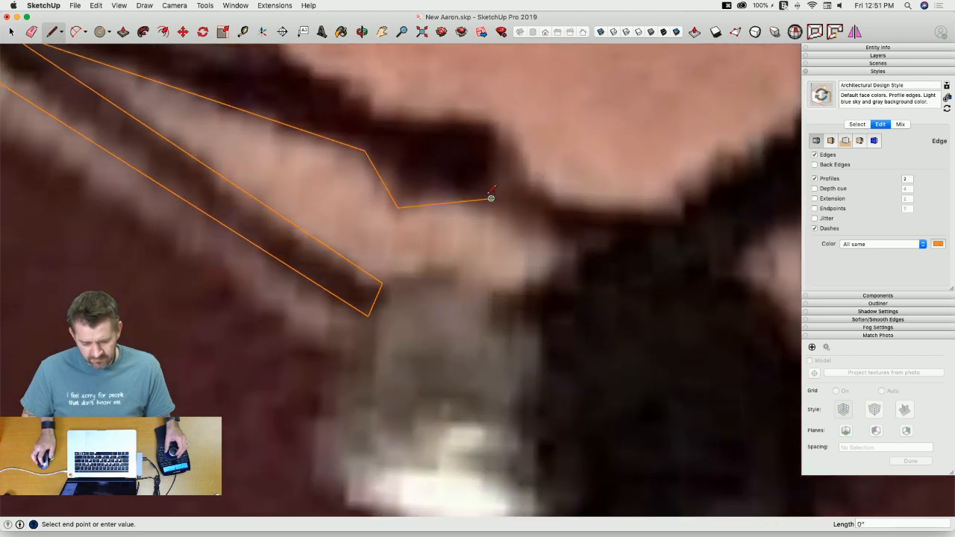
Step: Outline the knot of the upper strand and trace the cord's upper edge back up to the shaded-side neck line
click(491, 120)
scroll(477, 127, down, 2)
scroll(526, 237, up, 2)
click(533, 262)
scroll(534, 262, down, 2)
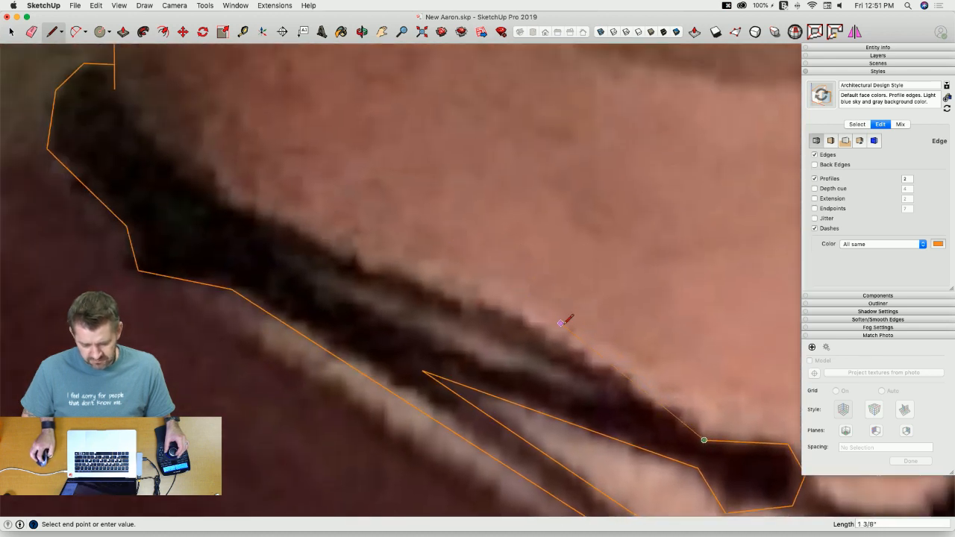
click(557, 342)
click(340, 258)
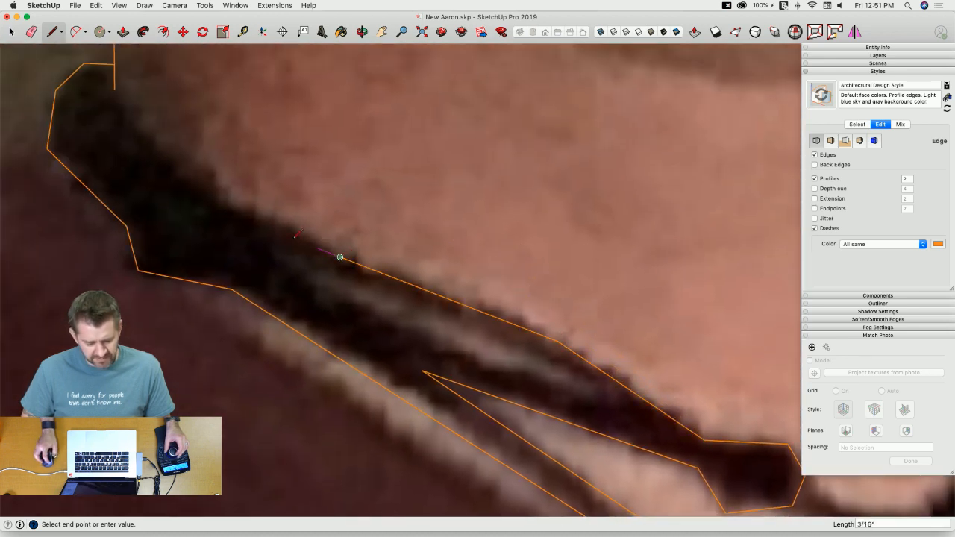
click(210, 189)
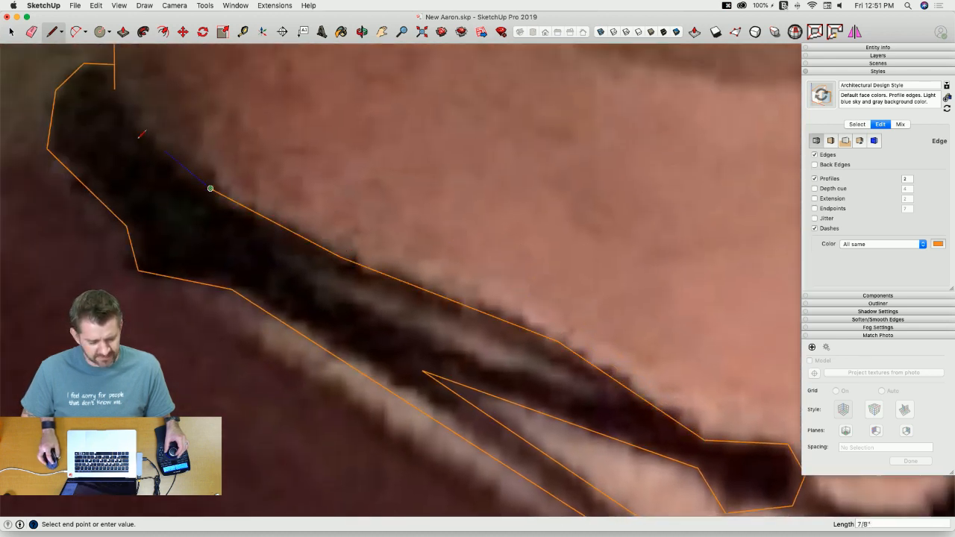
click(112, 106)
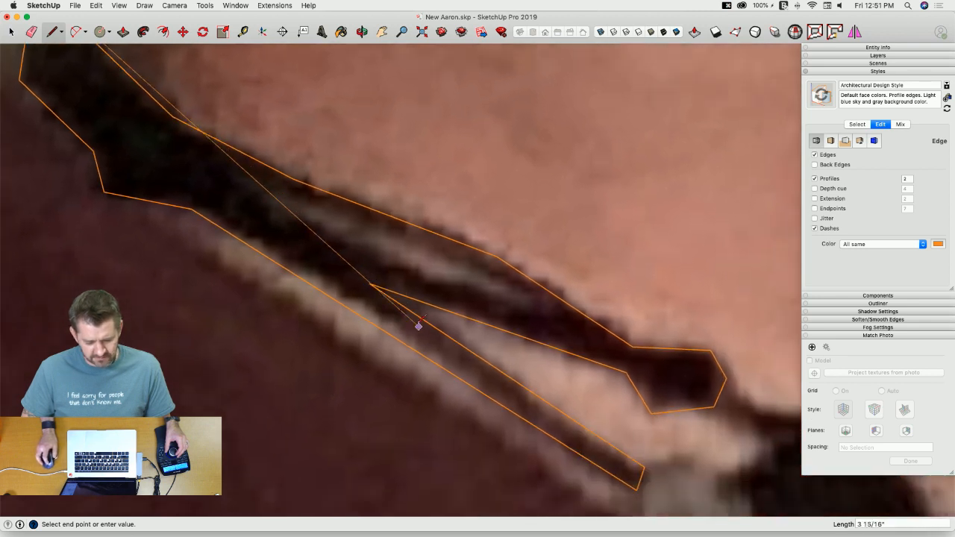
key(Escape)
Step: Outline the narrow light gap inside the upper part of the cord as a closed sliver
click(234, 174)
click(414, 245)
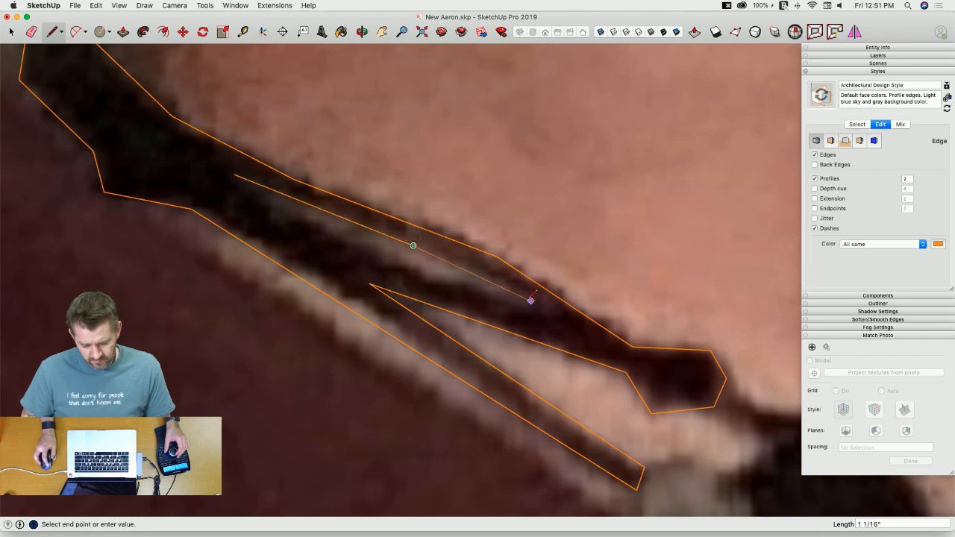
click(530, 301)
click(411, 271)
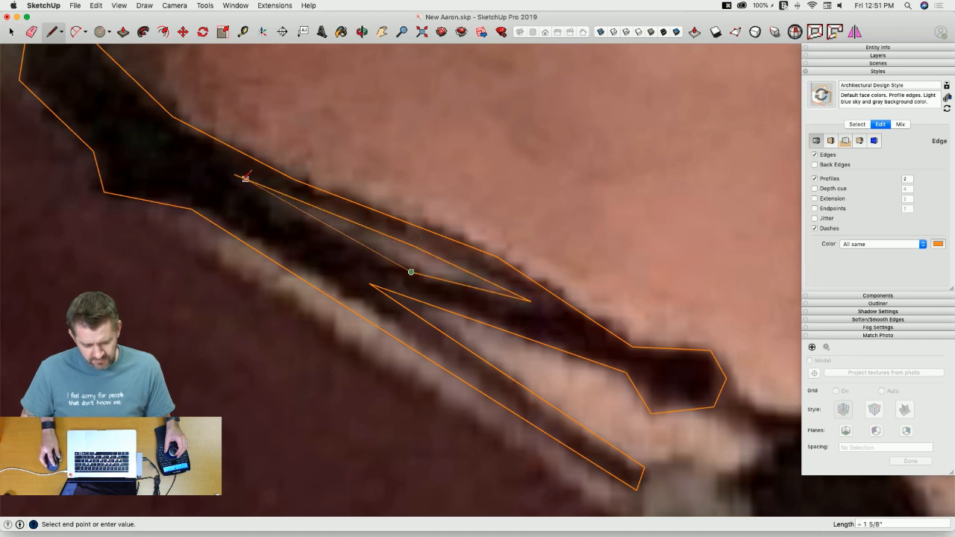
click(234, 173)
Step: Trace the shirt's shoulder contour from the cord's rounded end outward along the shaded-side shoulder
scroll(293, 264, down, 5)
scroll(351, 294, up, 3)
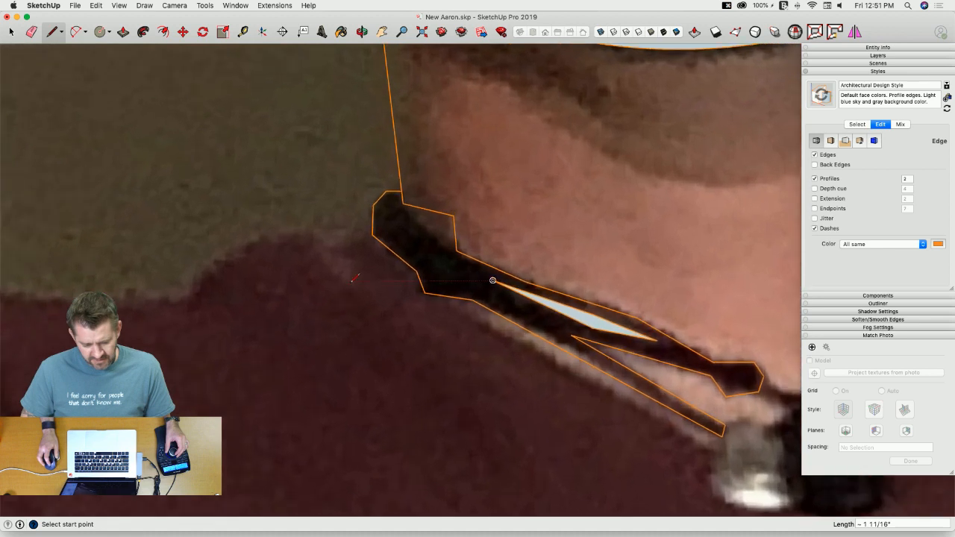
click(364, 248)
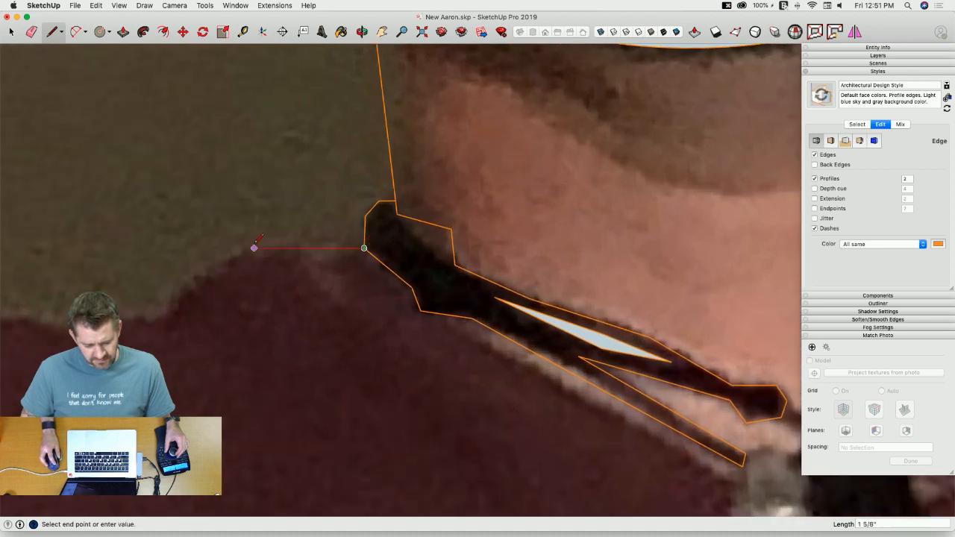
click(169, 317)
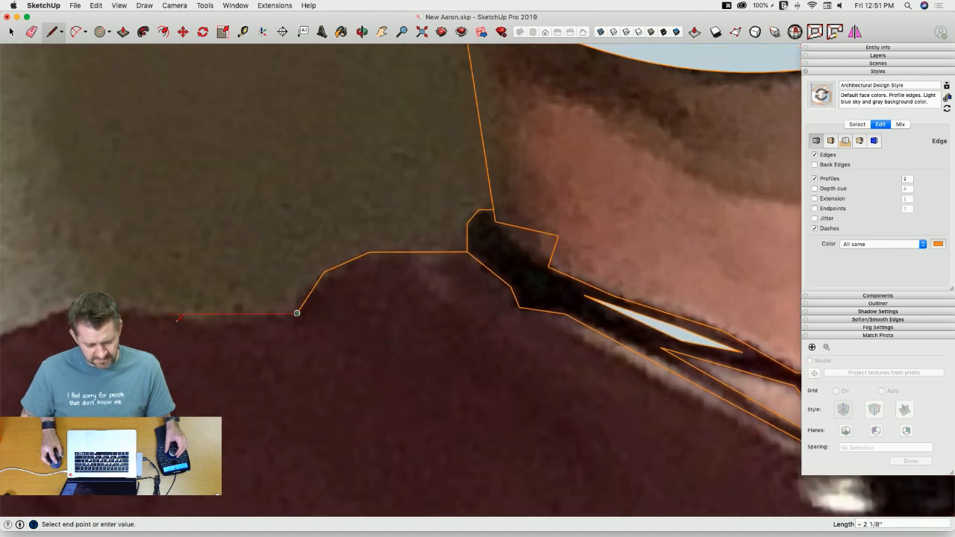
click(244, 325)
click(165, 307)
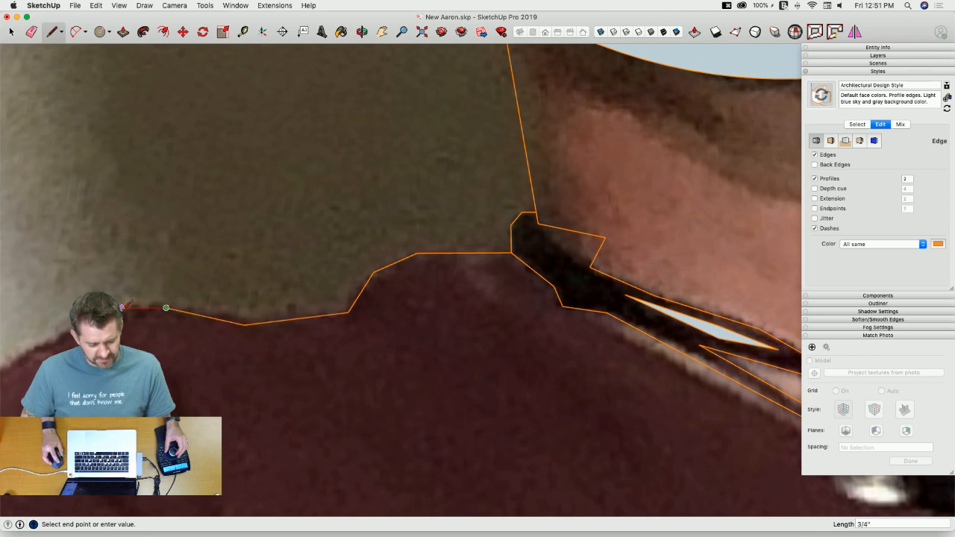
scroll(30, 351, down, 3)
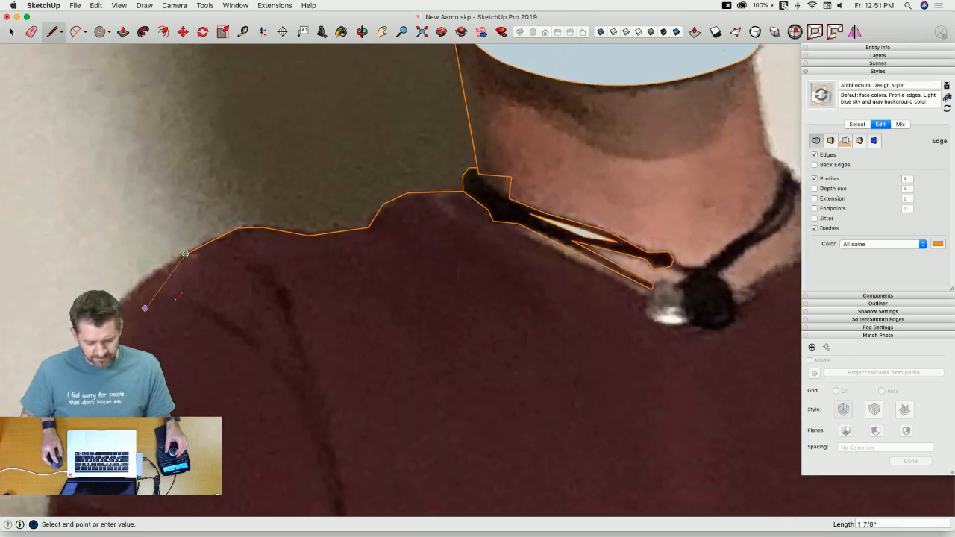
Step: Close the shirt face through a chest point to the cord's bead end, and close the strand gap with a line about 3/4" long
click(413, 397)
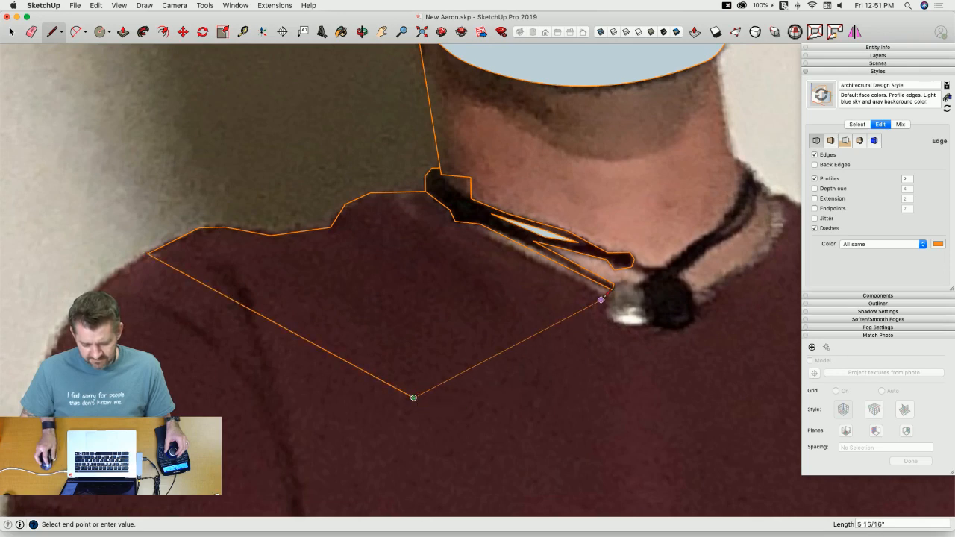
click(610, 288)
scroll(610, 288, up, 3)
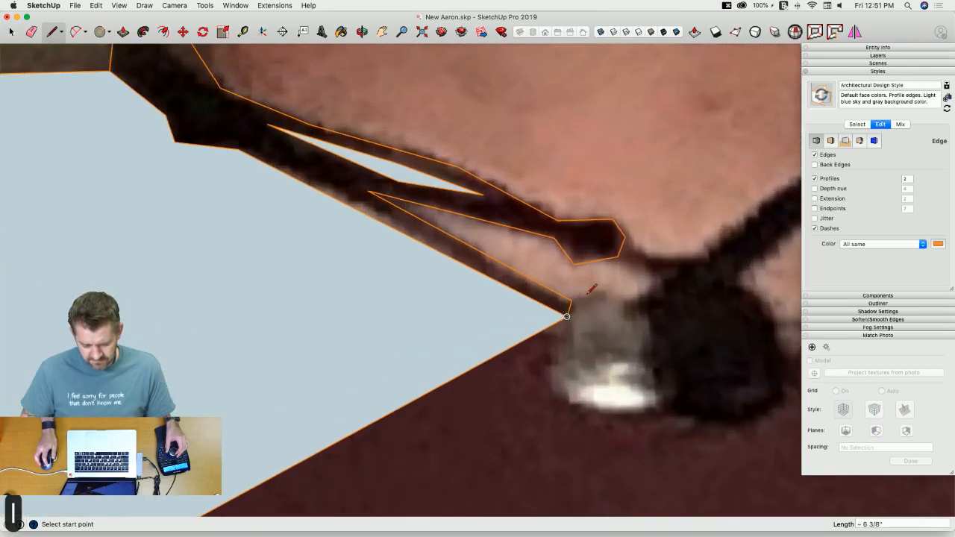
click(551, 302)
click(601, 254)
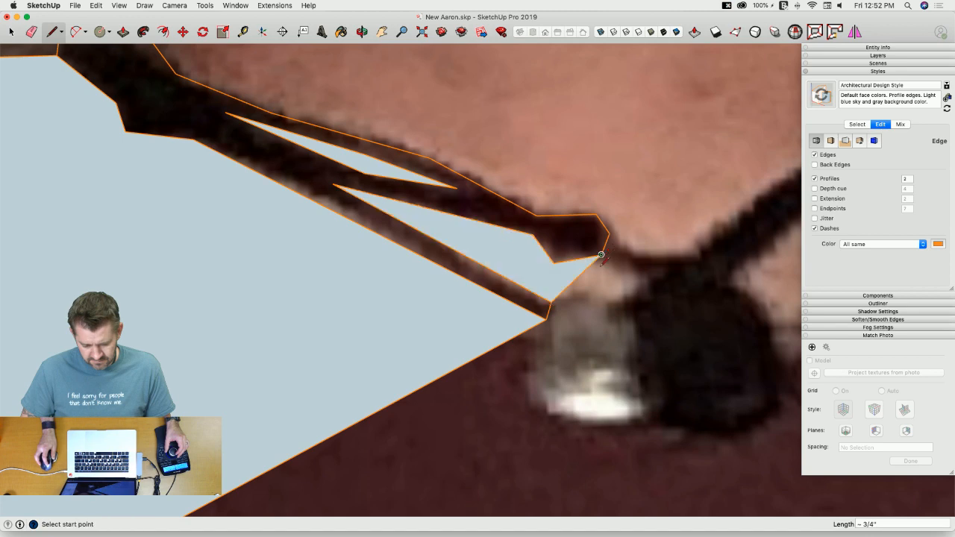
Step: Draw a vertical line across the middle of the neck between the cord's knot and the beard's lower edge
scroll(592, 287, down, 2)
click(552, 372)
click(522, 100)
key(Escape)
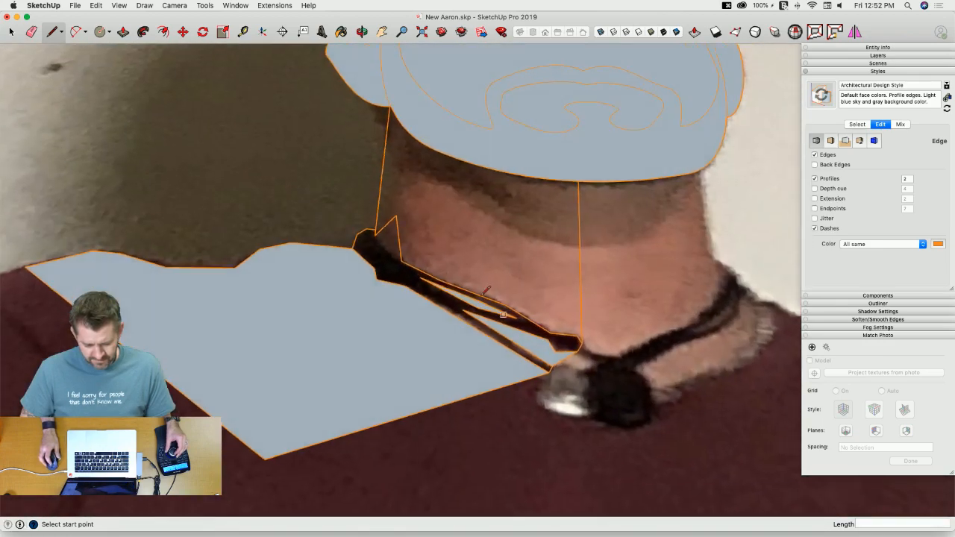
Step: Erase the kinked edges where the cord meets the neck line and redraw that stretch of the cord's upper edge to close the neck face
key(e)
click(471, 254)
key(l)
click(408, 287)
scroll(443, 332, up, 1)
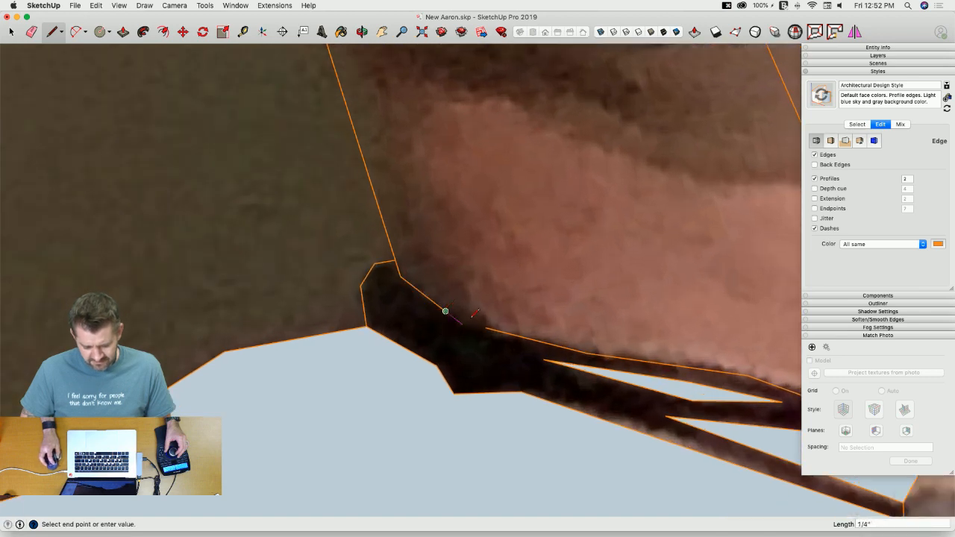
click(485, 328)
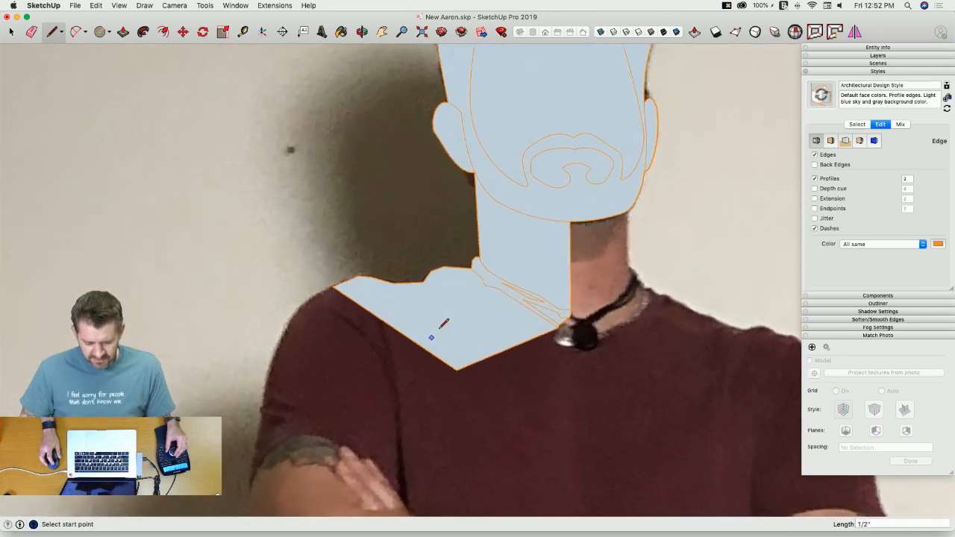
Step: Select the new neck, necklace cord and shirt faces with their edges and display their entity information
key(space)
click(470, 312)
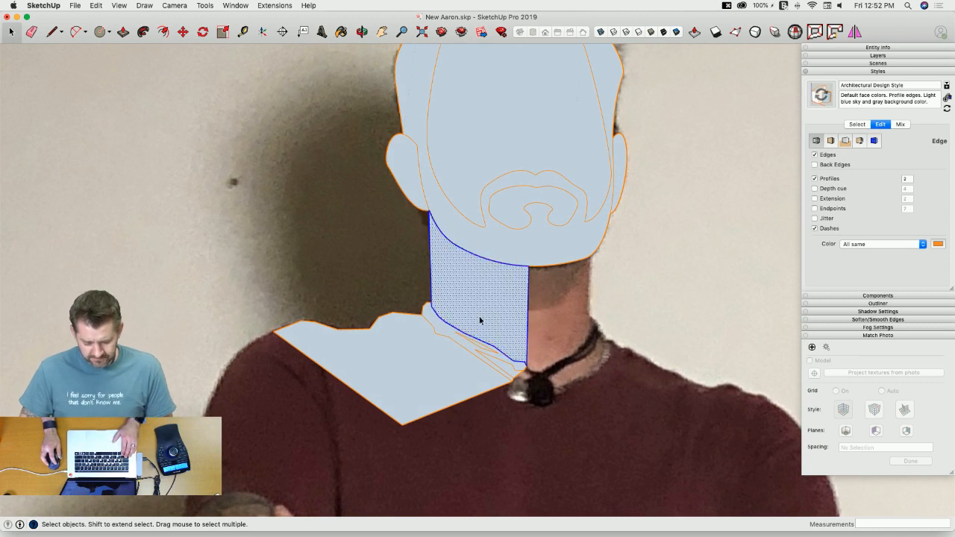
shift+click(432, 377)
double_click(426, 359)
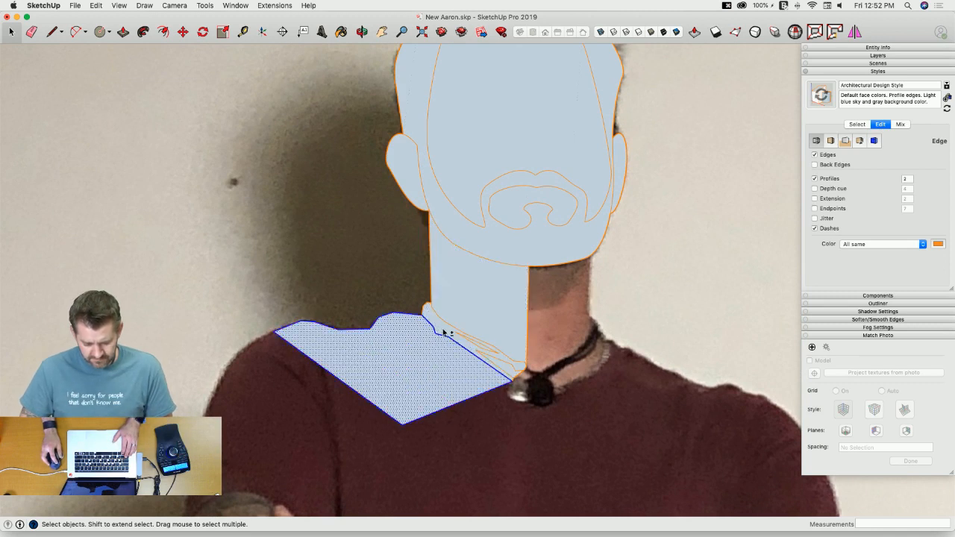
shift+double_click(444, 331)
shift+double_click(472, 313)
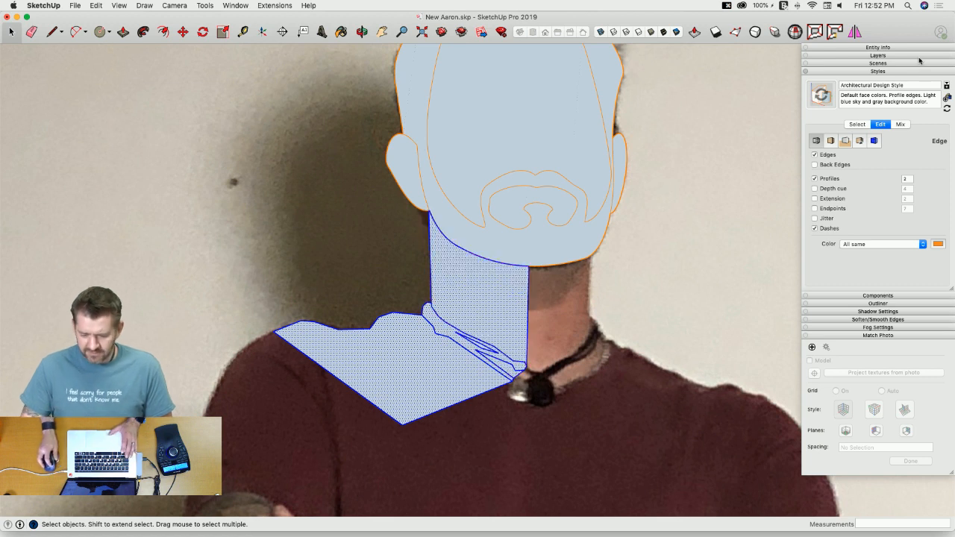
click(885, 48)
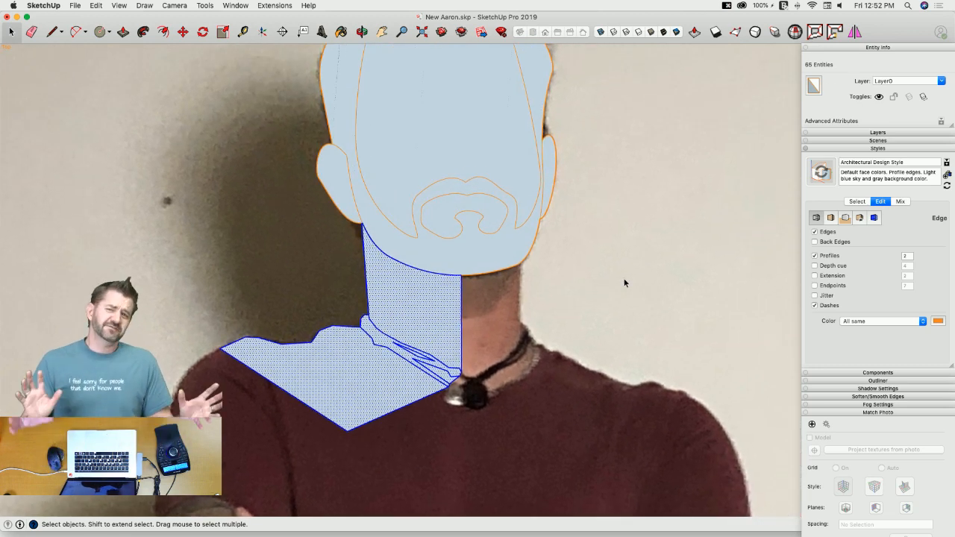
Step: Trace the remaining side of the neck with a Bezier curve from the beard's lower edge down to the necklace cord
click(540, 289)
scroll(506, 271, up, 5)
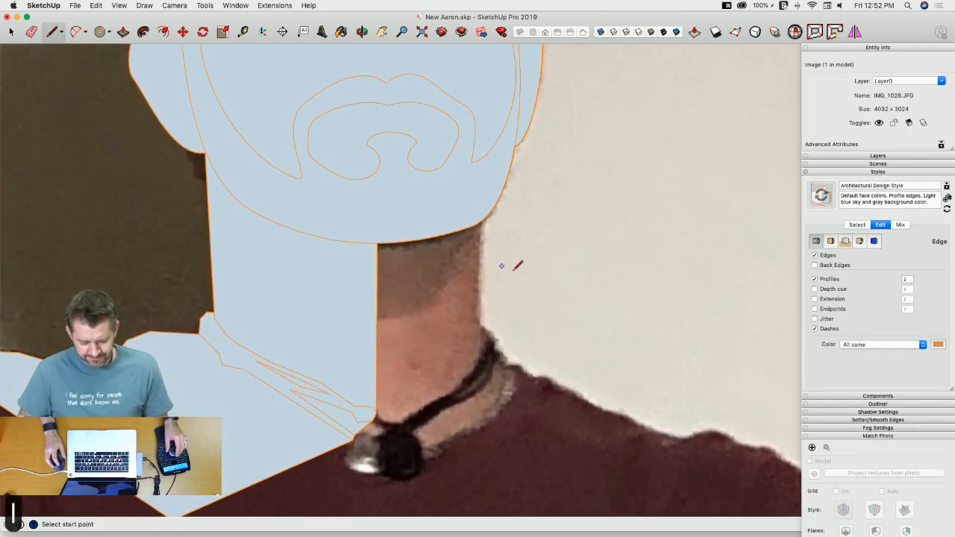
key(w)
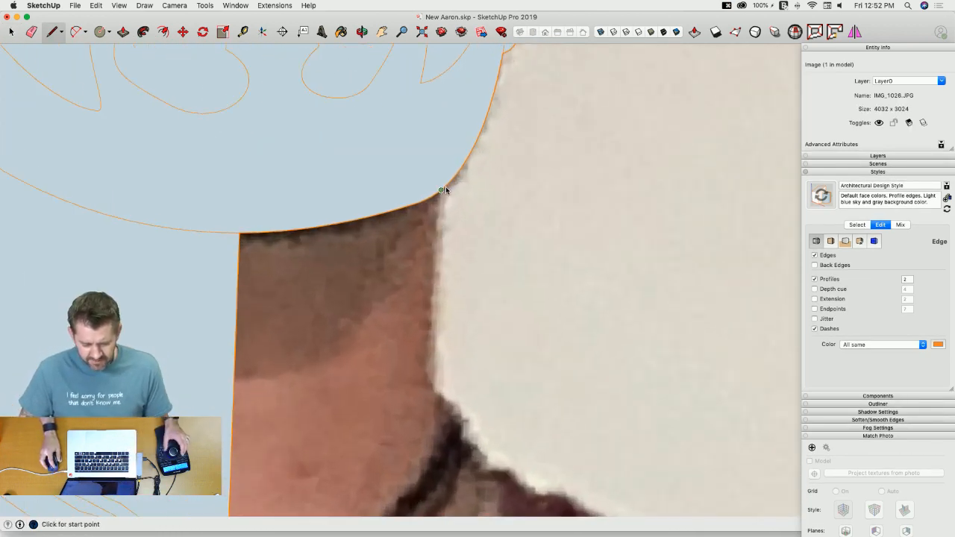
shift+middle_drag(443, 189, 421, 81)
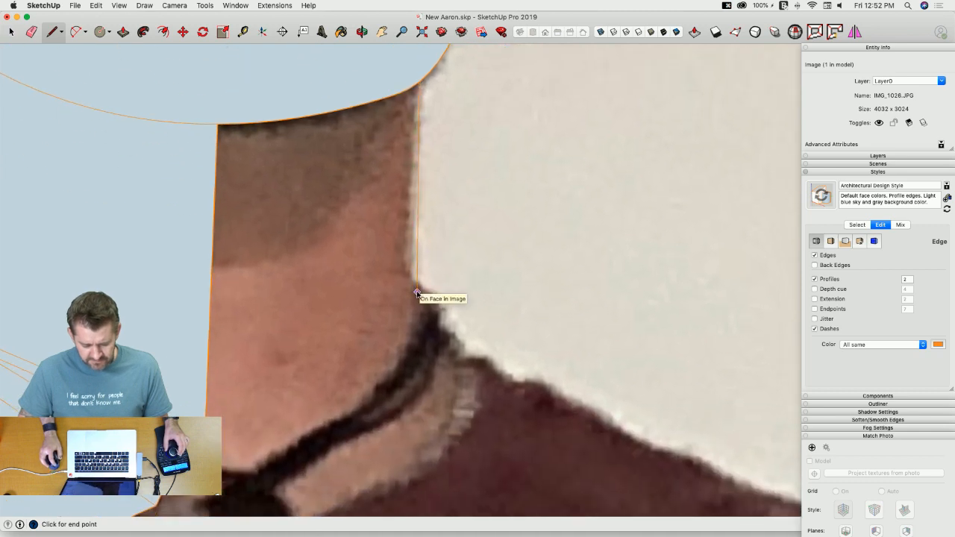
click(417, 295)
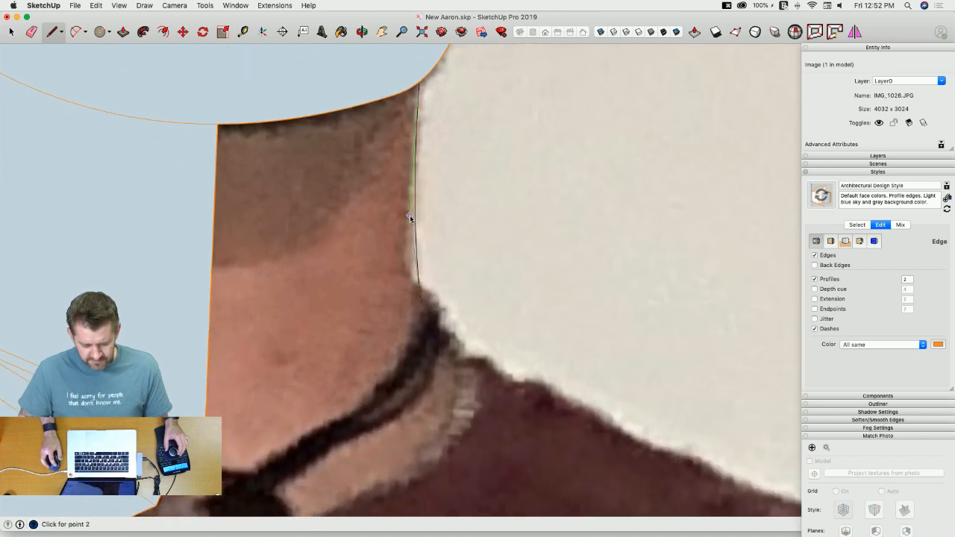
click(410, 280)
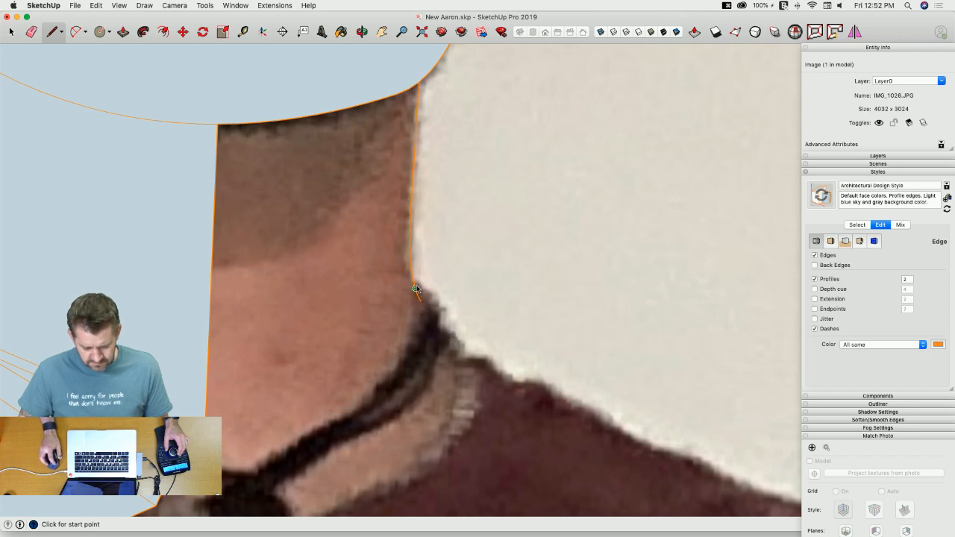
Step: Trace the cord's outer edge beside the neck with two short Bezier curves, the second following its small bulge near the shirt
scroll(445, 320, up, 5)
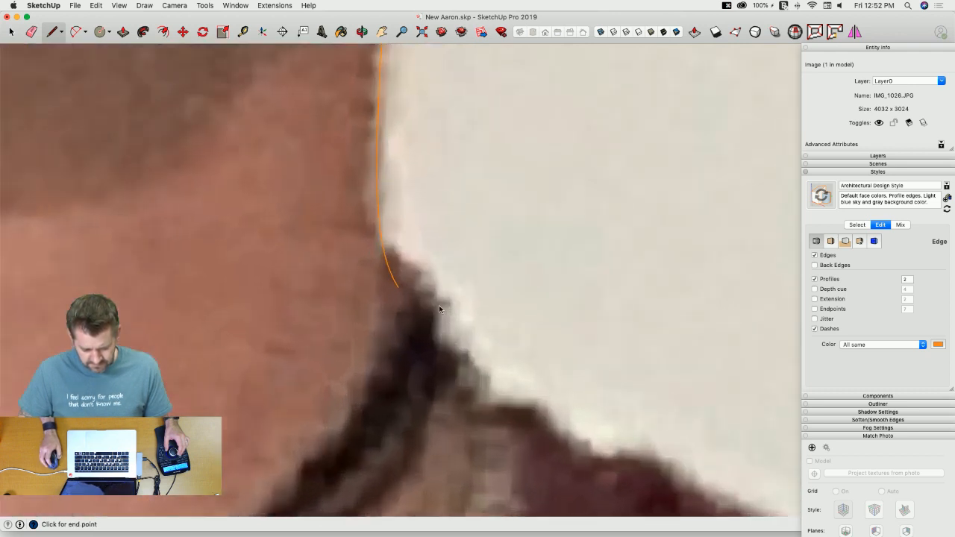
click(433, 341)
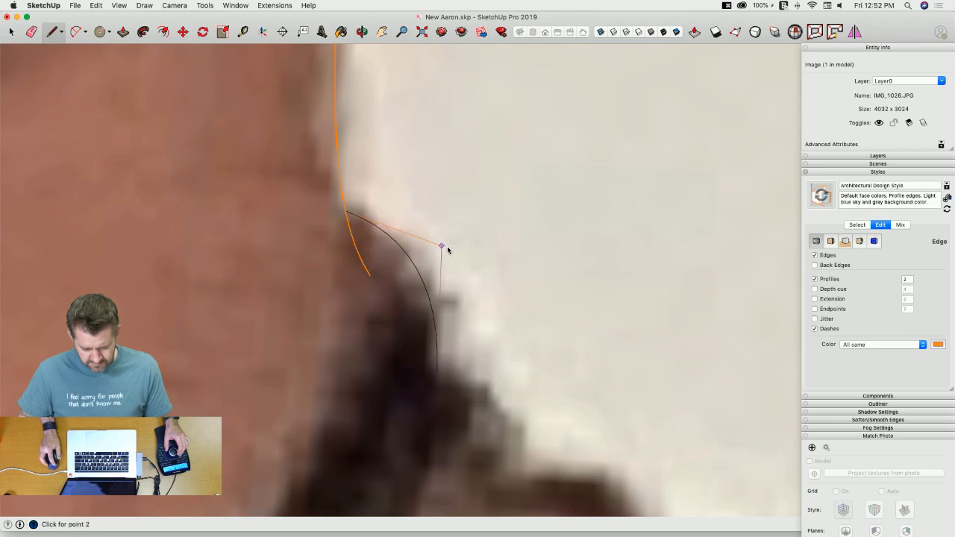
click(432, 352)
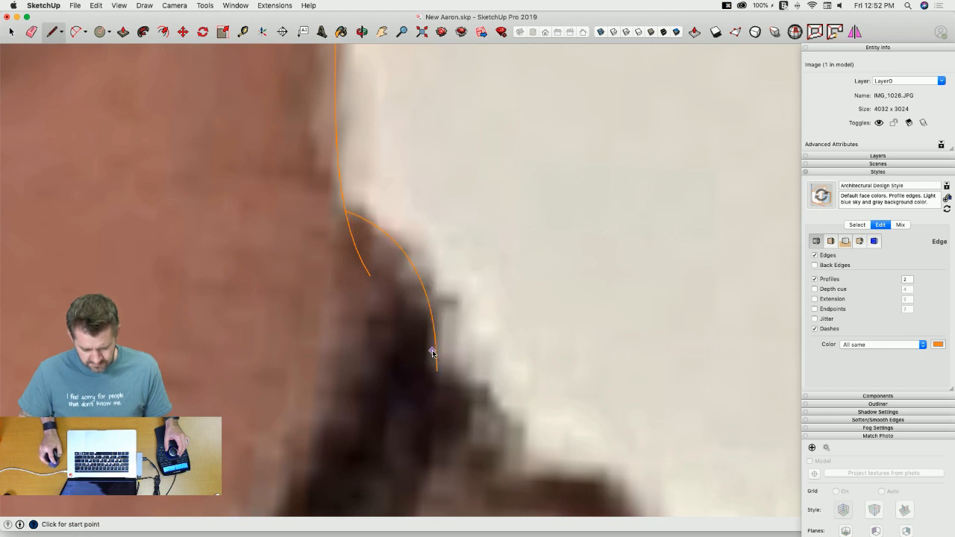
click(437, 370)
scroll(437, 358, down, 3)
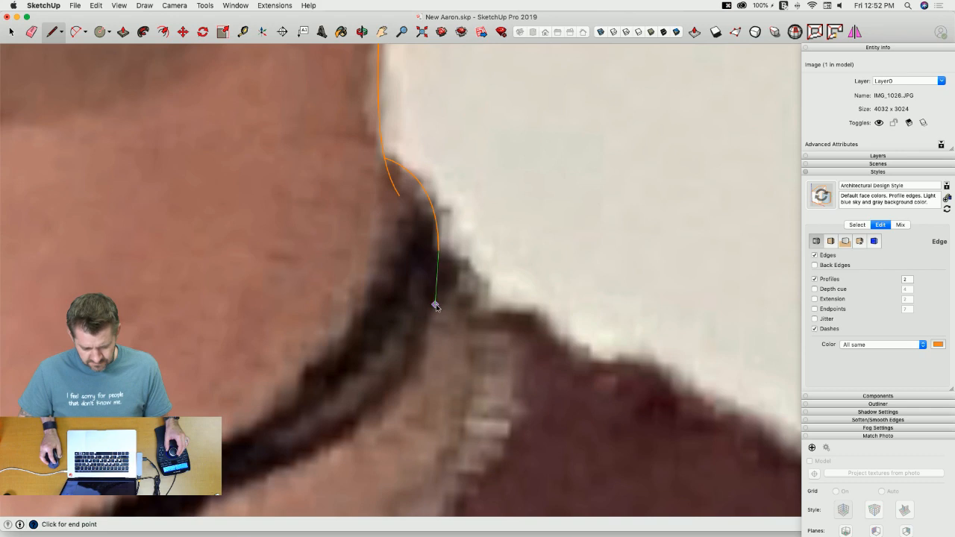
click(467, 257)
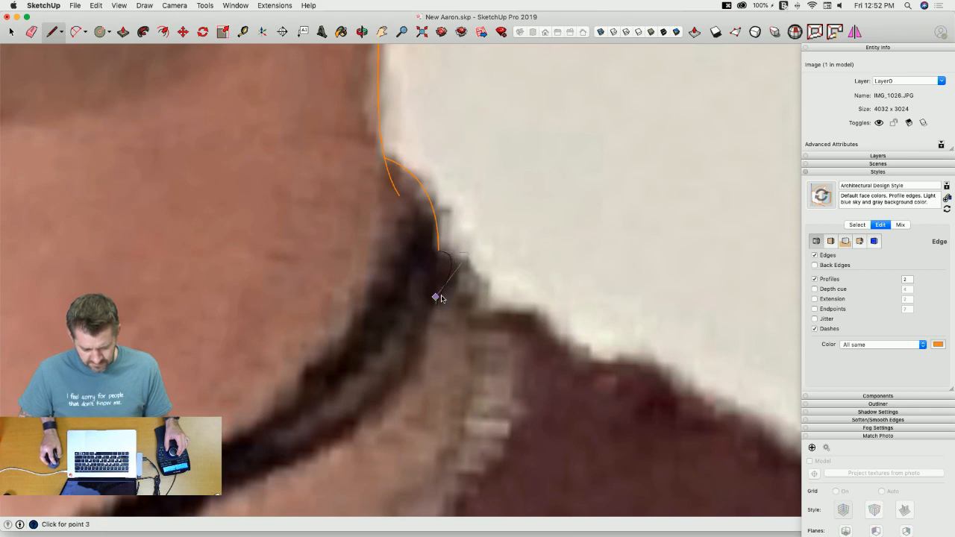
scroll(443, 299, up, 2)
click(443, 298)
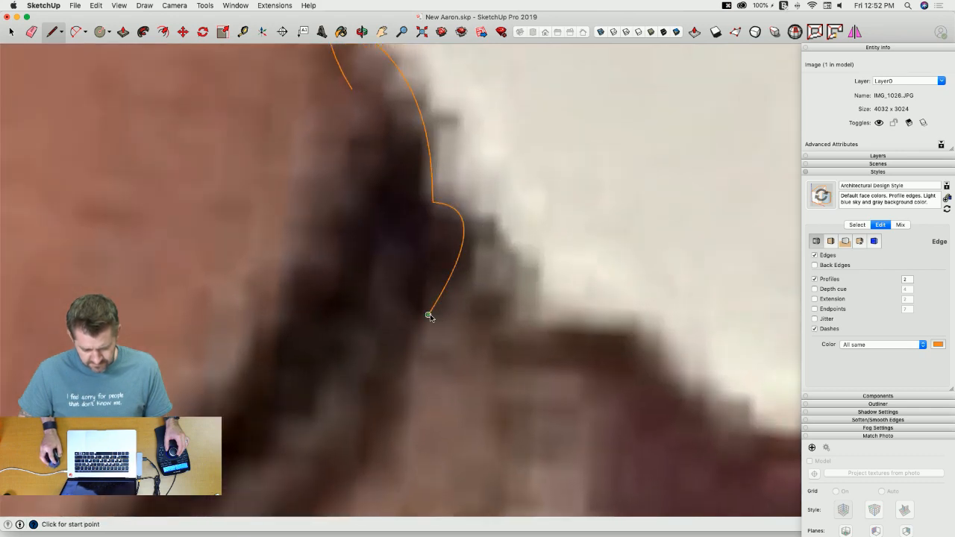
Step: Trace the cord's lower edge with a Bezier curve from the end of the bulge down to the bead
click(430, 316)
scroll(430, 316, down, 3)
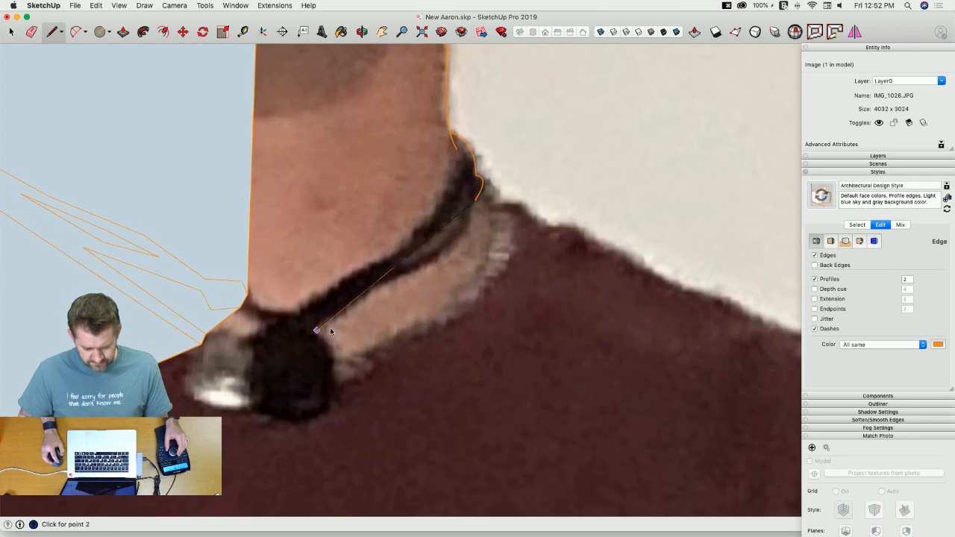
click(473, 209)
click(377, 292)
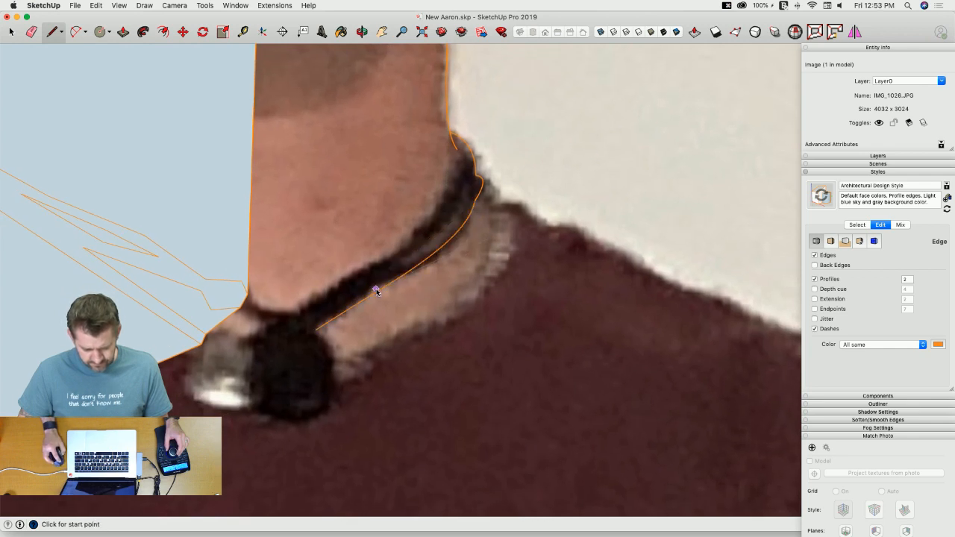
Step: Trace the cord's upper edge from the neck side to the bead and close its bead end with a straight line
click(457, 151)
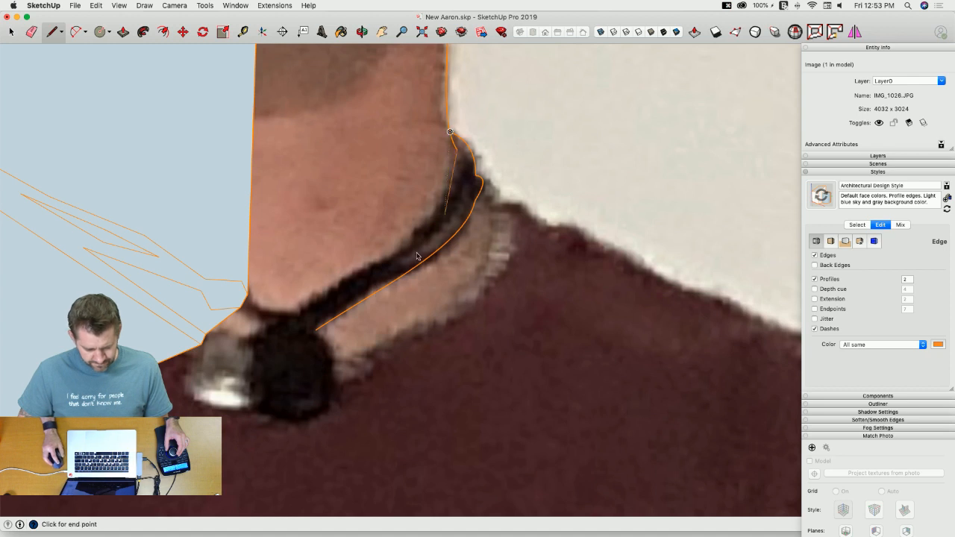
click(294, 315)
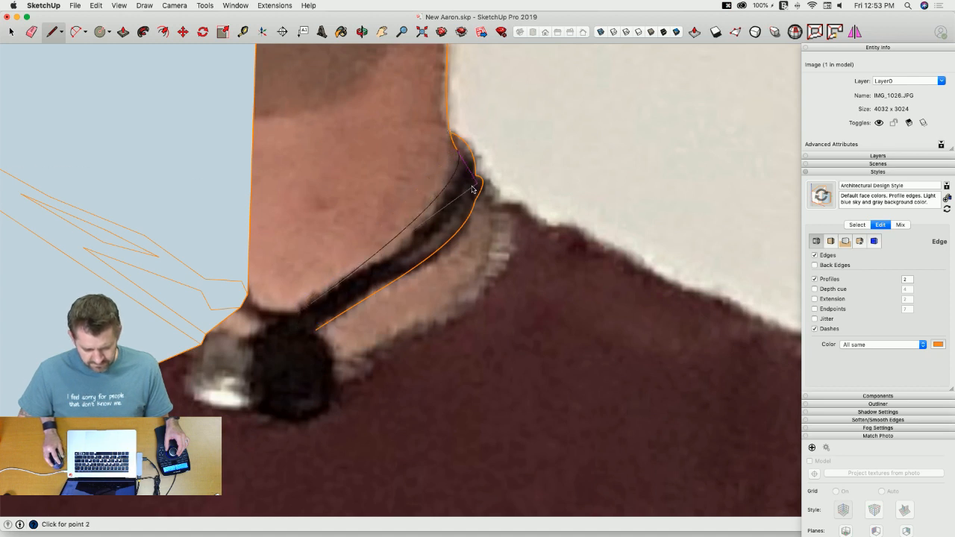
click(450, 132)
click(436, 228)
click(294, 316)
key(l)
click(296, 315)
click(316, 329)
Step: Turn on X-ray display and outline the crescent-shaped gap between the cord's strands with two Bezier curves
key(w)
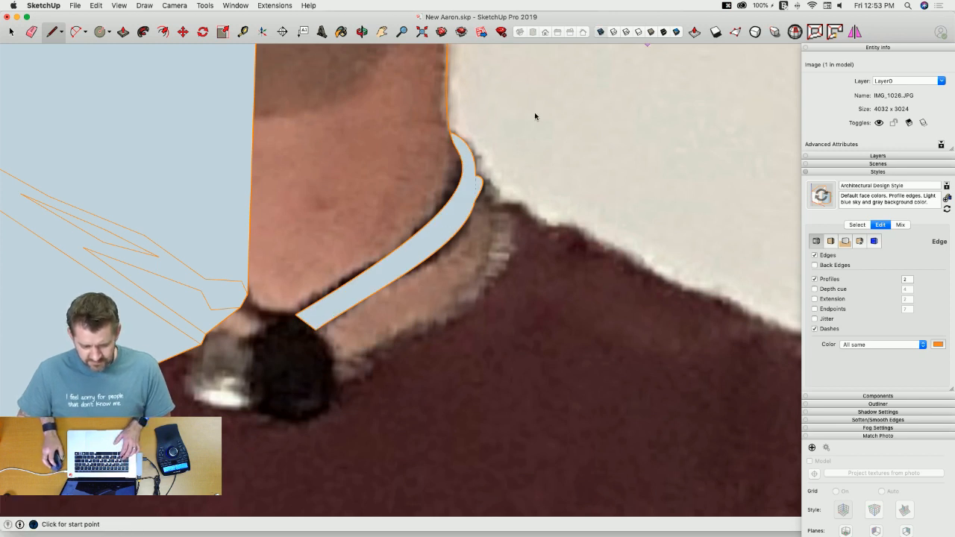
click(613, 38)
scroll(486, 191, up, 3)
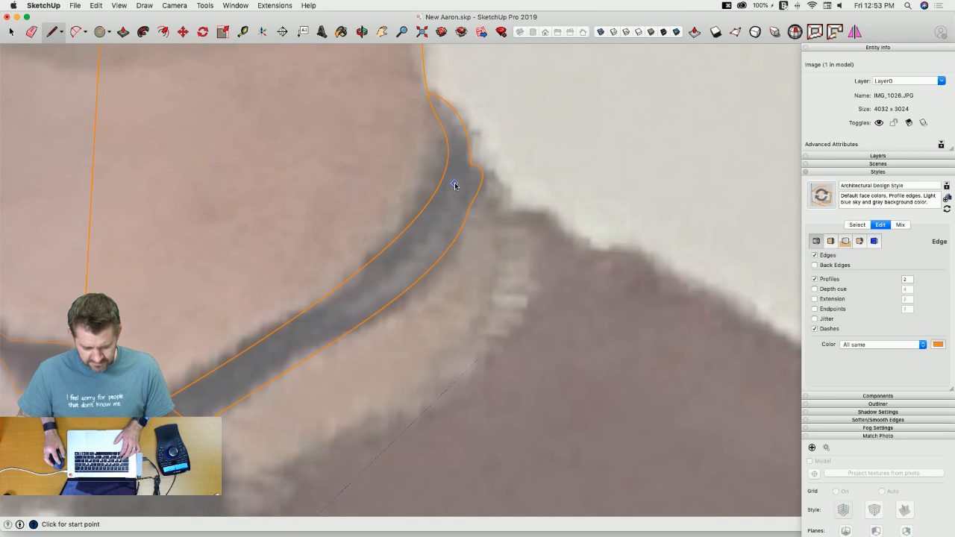
key(w)
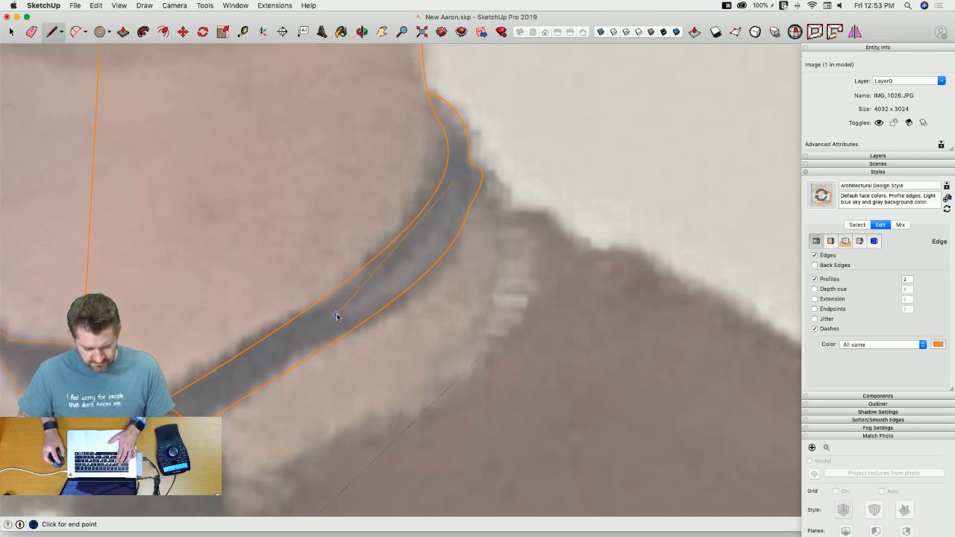
click(453, 183)
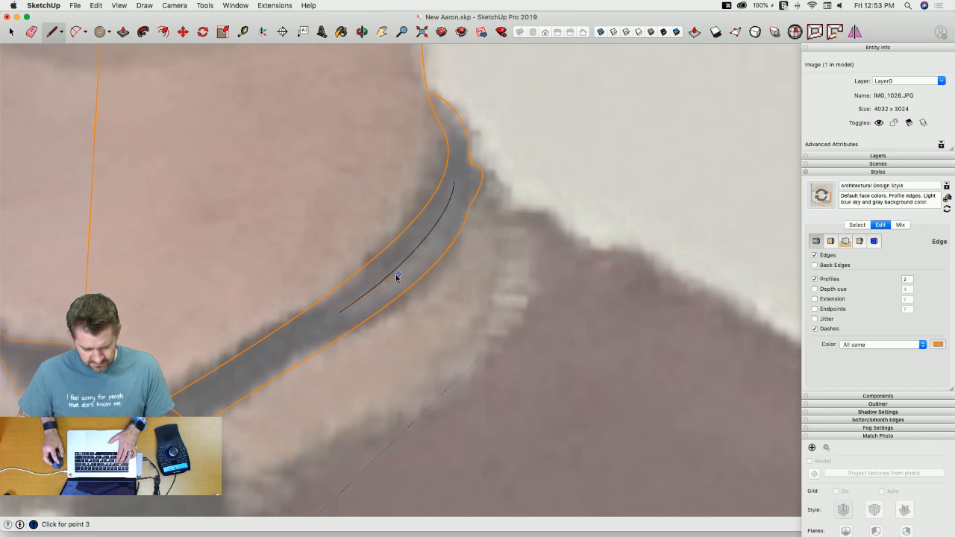
click(393, 278)
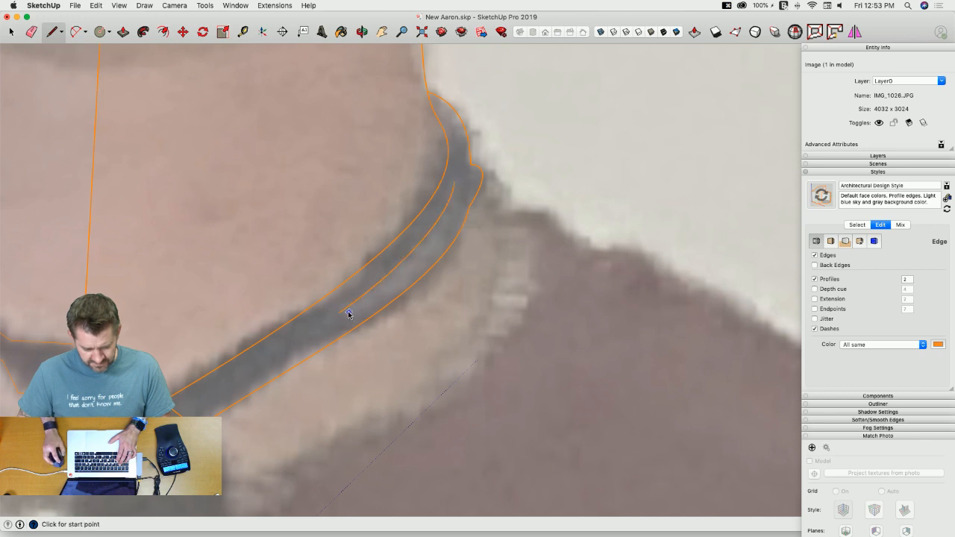
click(454, 183)
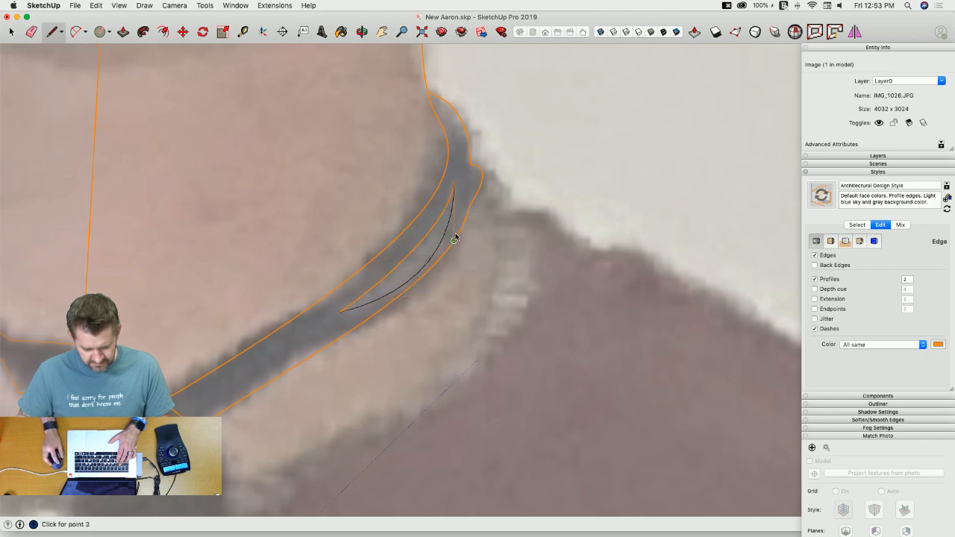
click(470, 193)
key(space)
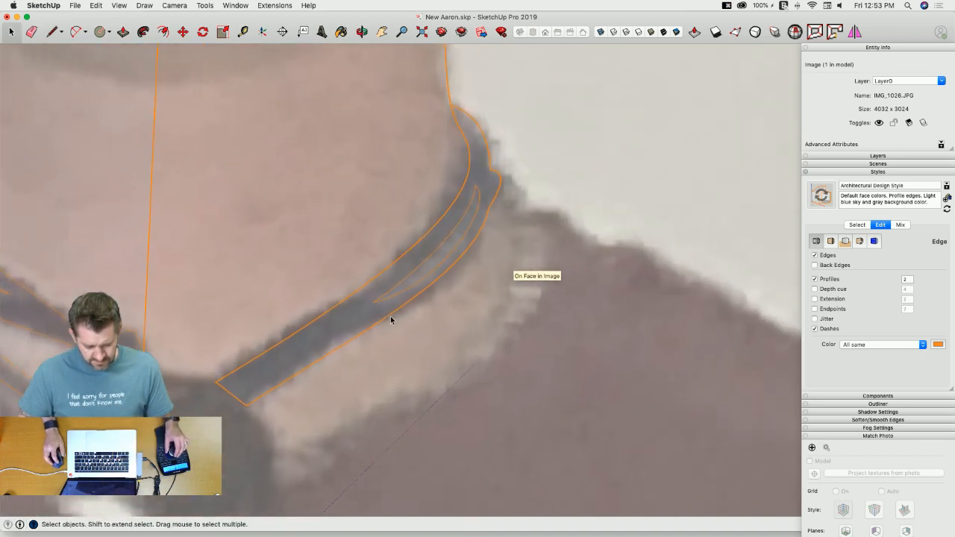
key(a)
click(408, 311)
click(273, 386)
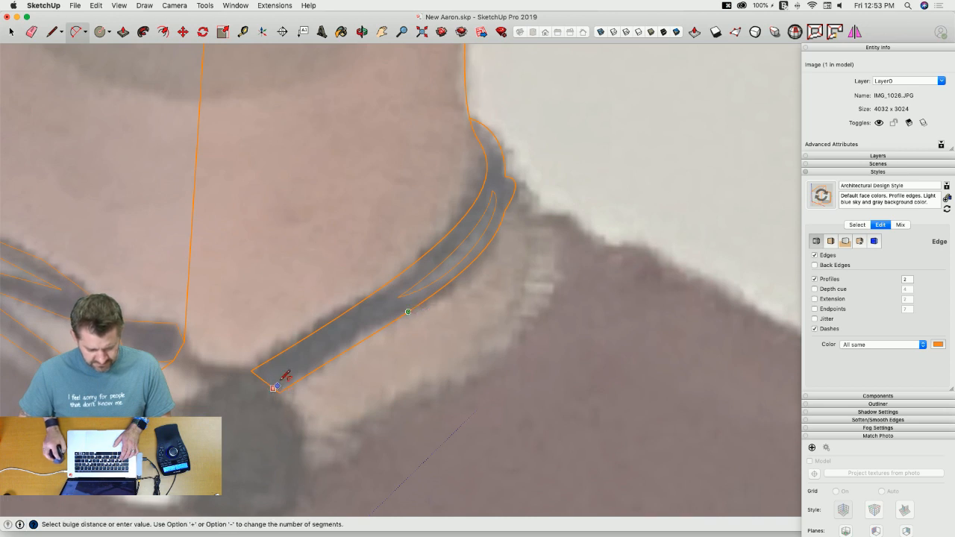
click(382, 327)
click(563, 184)
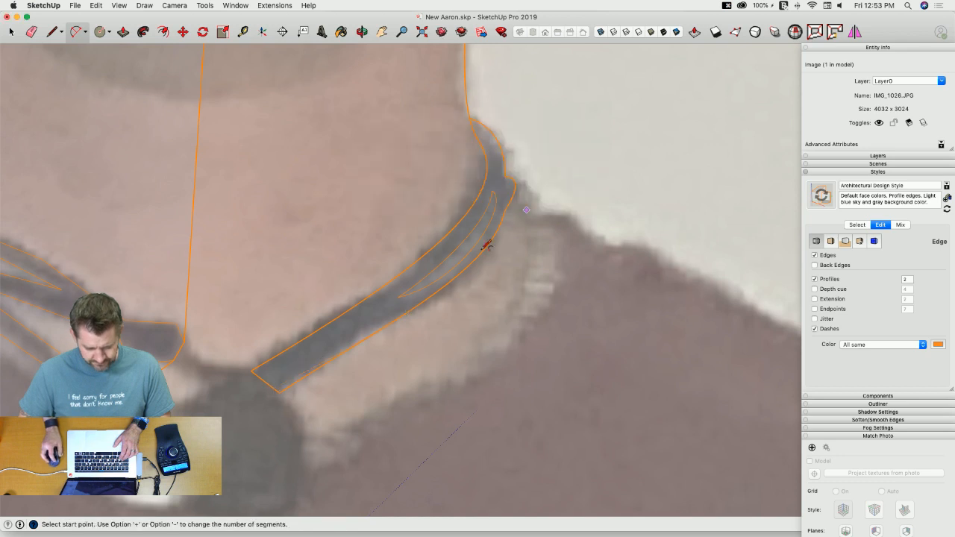
Step: Redraw the cord's lower edge near the bead with a slightly inward-bulging arc and erase the straight edge it replaces
click(403, 313)
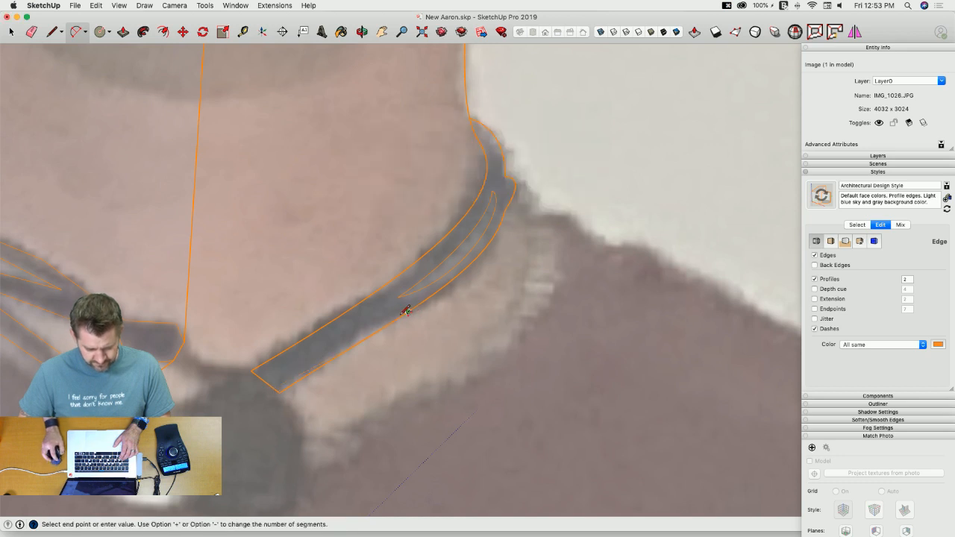
click(272, 387)
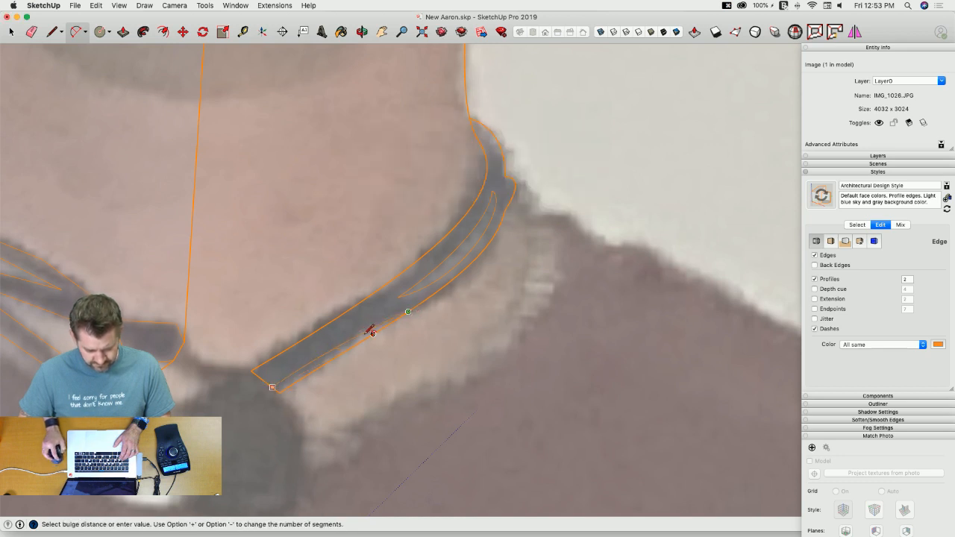
scroll(372, 332, up, 3)
scroll(375, 325, up, 2)
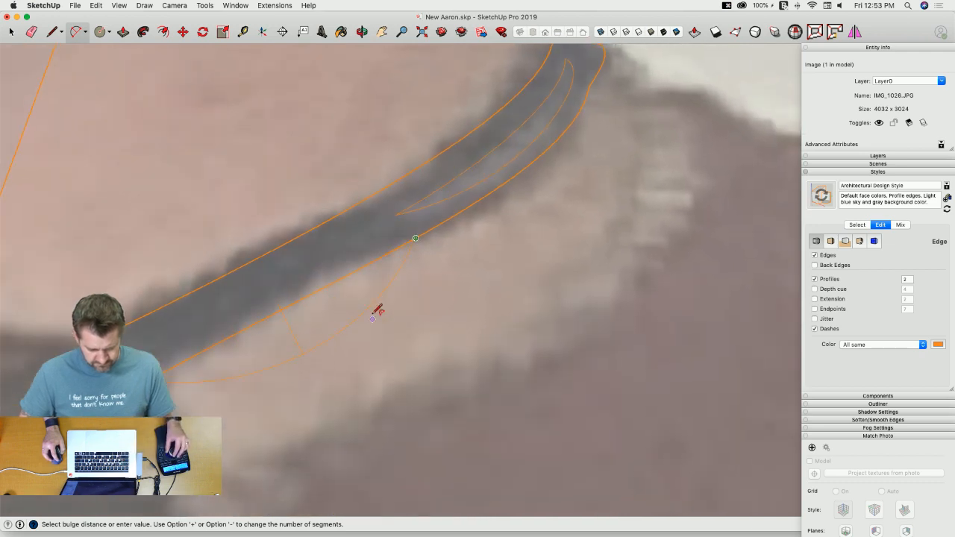
click(348, 259)
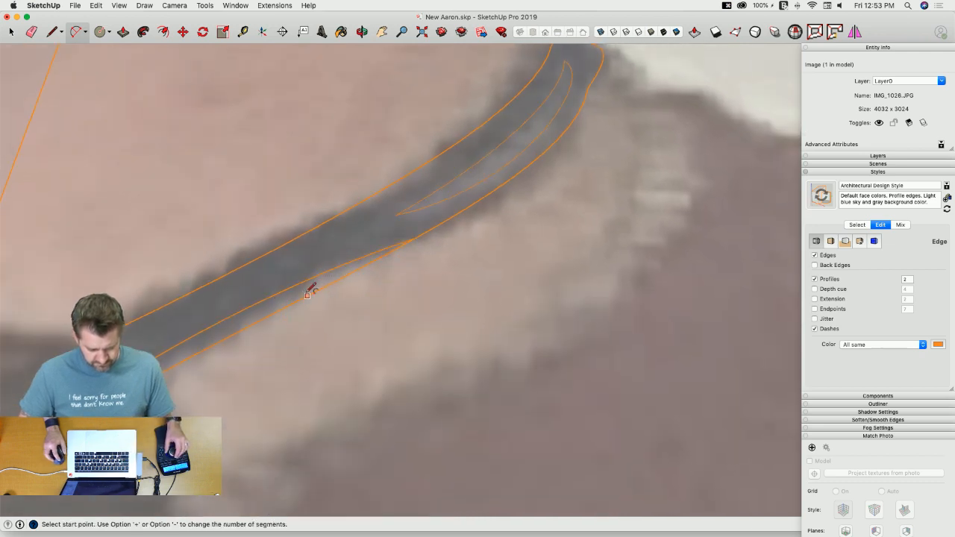
key(e)
scroll(299, 291, down, 5)
middle_drag(342, 293, 489, 191)
scroll(487, 200, down, 3)
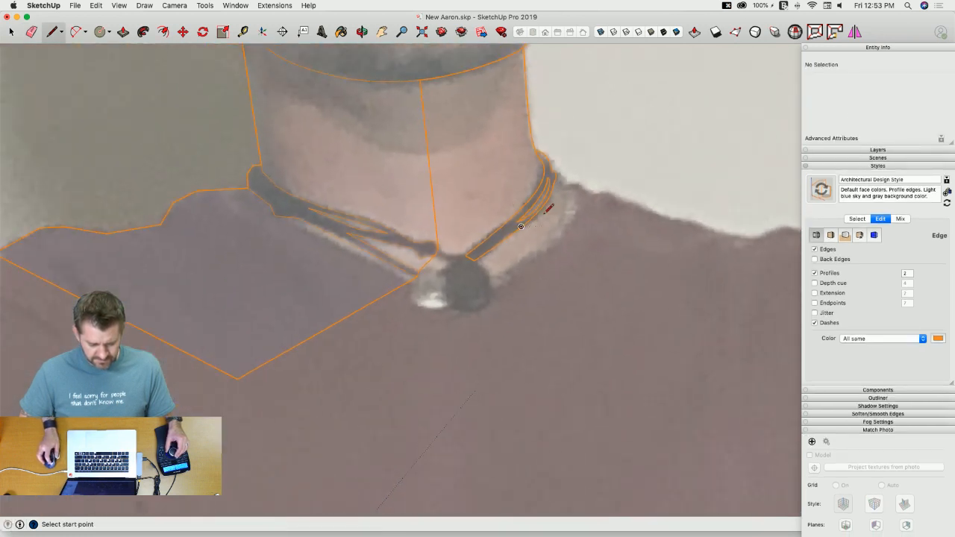
Step: Turn off X-ray display and return to the top view of the neck and cord
scroll(503, 183, up, 4)
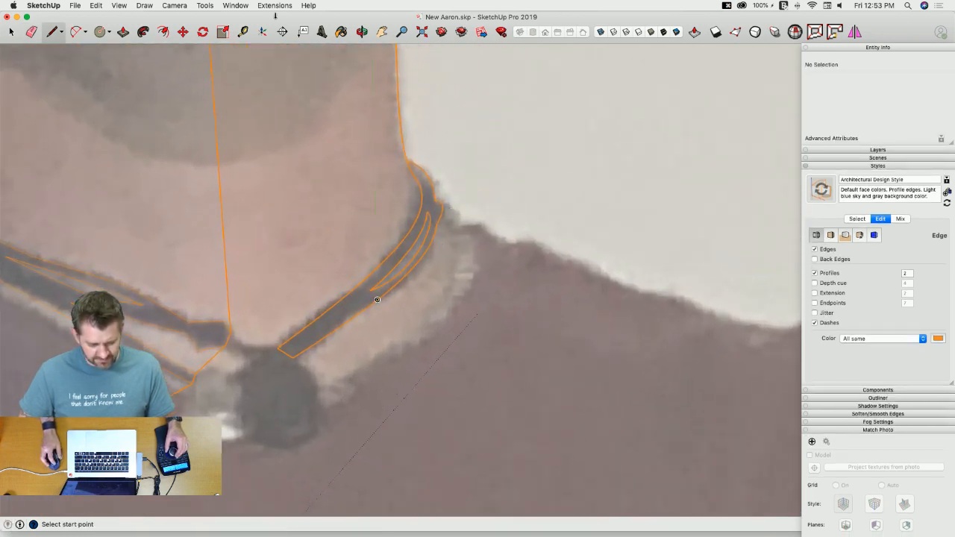
key(w)
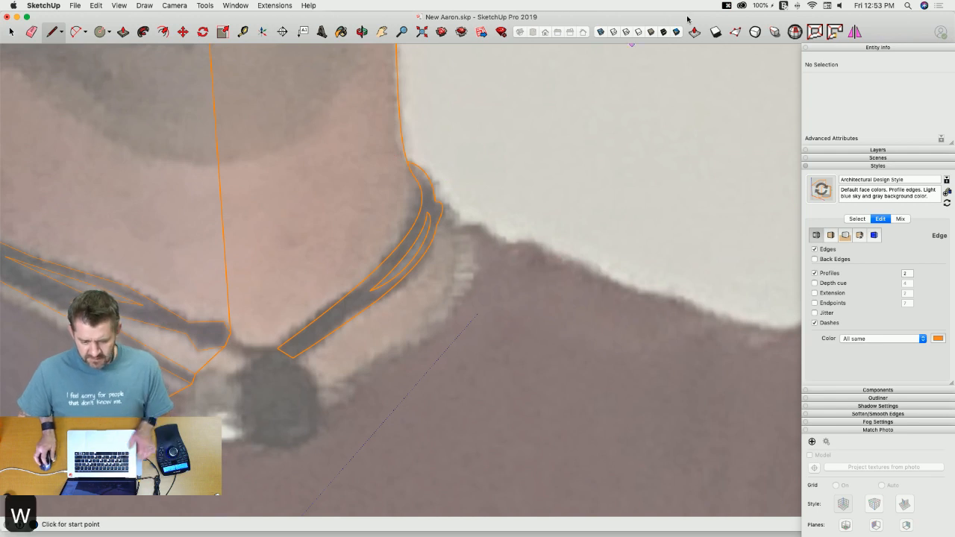
click(601, 32)
scroll(537, 173, down, 3)
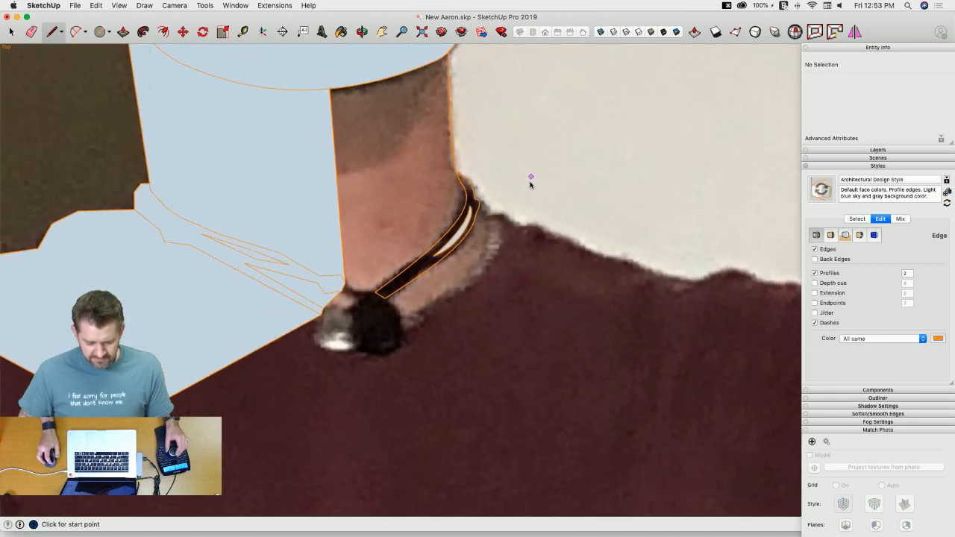
Step: Trace the first stretch of the shirt's shoulder line with a Bezier curve starting at the cord's outer bulge
scroll(511, 184, up, 2)
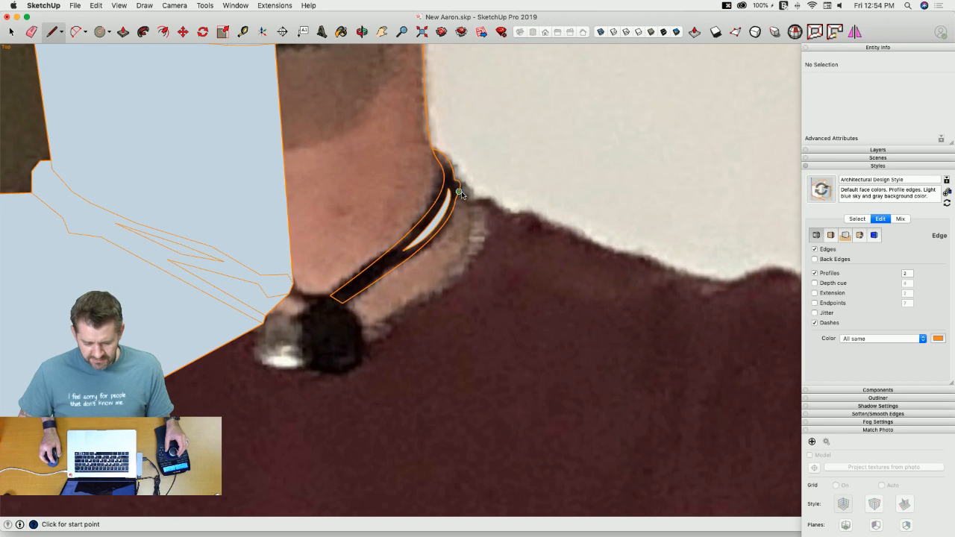
key(w)
click(459, 191)
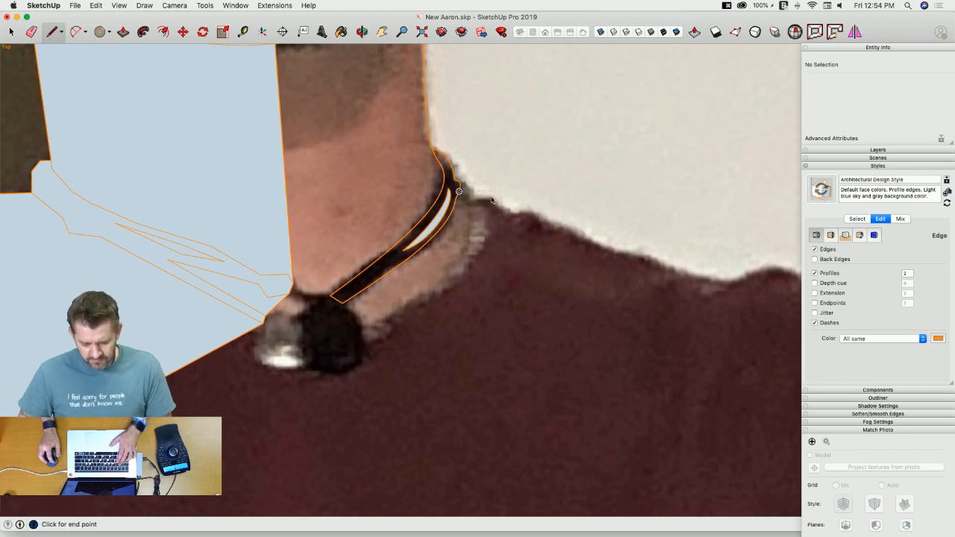
scroll(499, 206, up, 2)
click(521, 228)
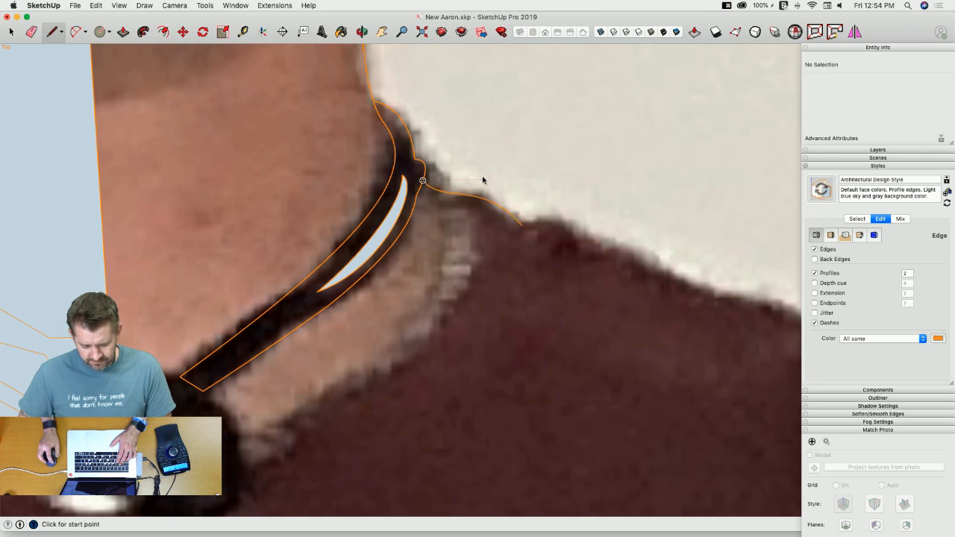
Step: Continue the shirt's shoulder line with Bezier curves following the folds to the far side of the raised hump near the sleeve
click(522, 226)
click(719, 299)
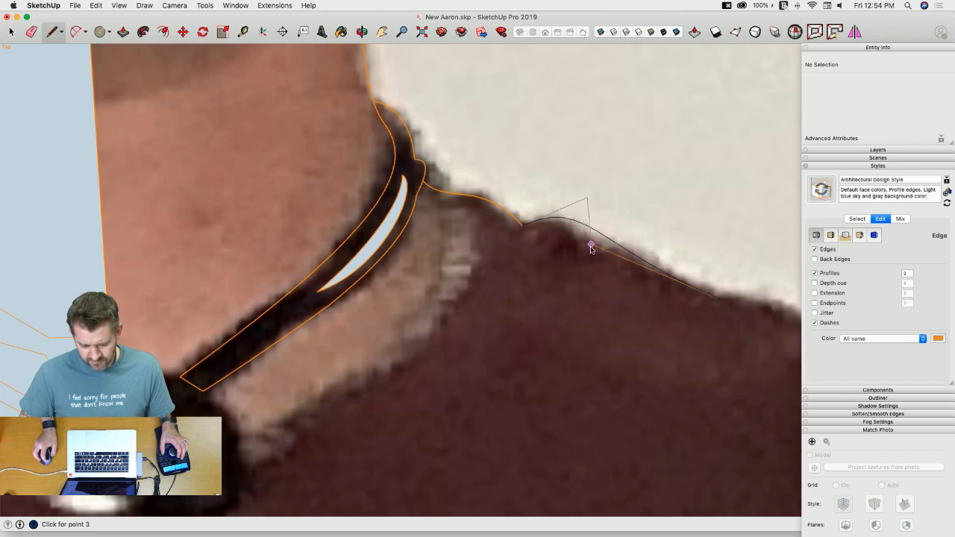
click(597, 258)
scroll(600, 255, down, 4)
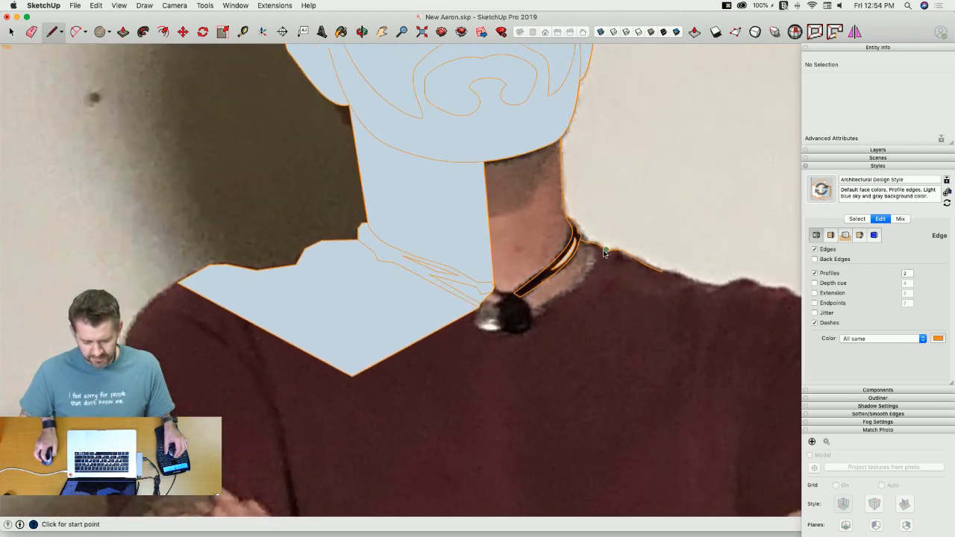
scroll(605, 252, up, 5)
click(522, 232)
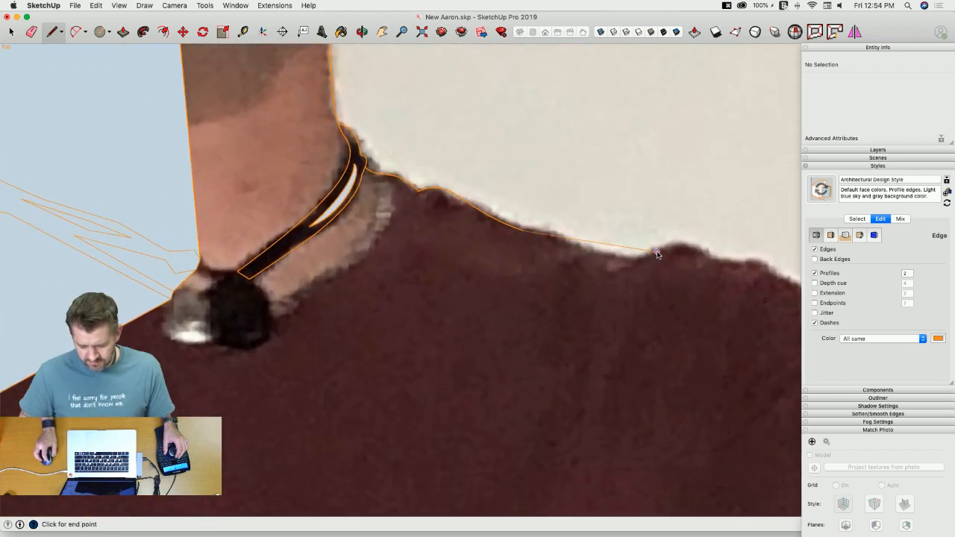
click(655, 257)
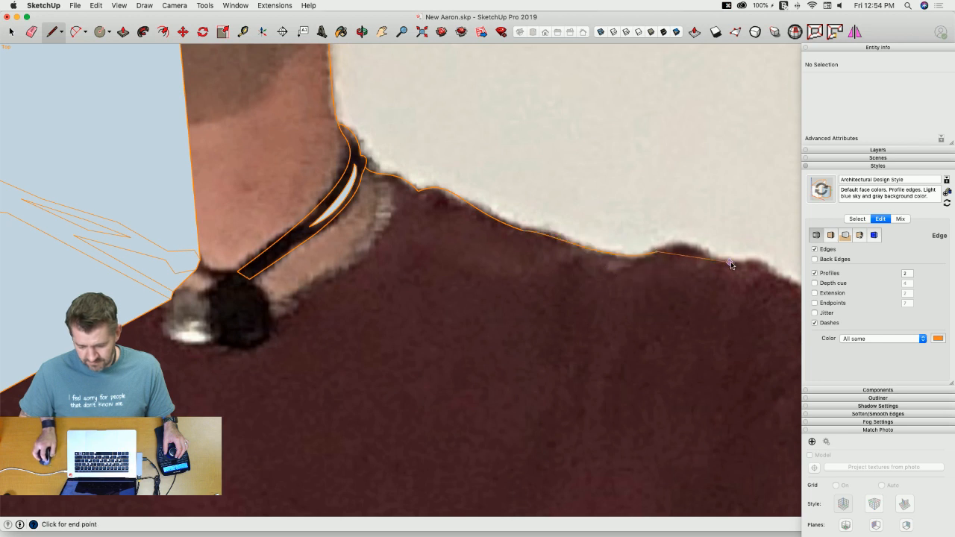
click(704, 247)
scroll(727, 267, down, 3)
Step: Close the shirt shoulder and neck outlines with straight edges via a point on the chest, the cord's end and the neck's center line
click(684, 221)
click(369, 407)
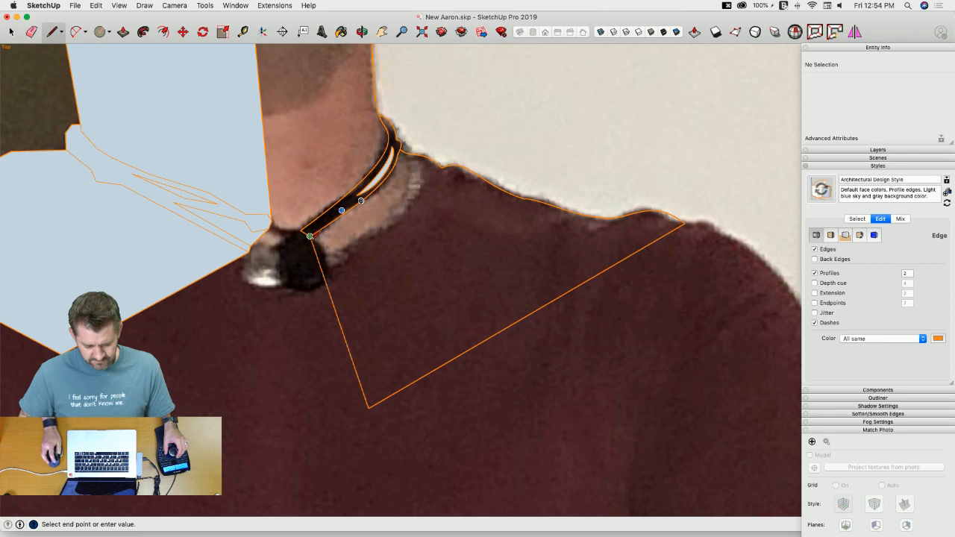
click(300, 230)
click(271, 221)
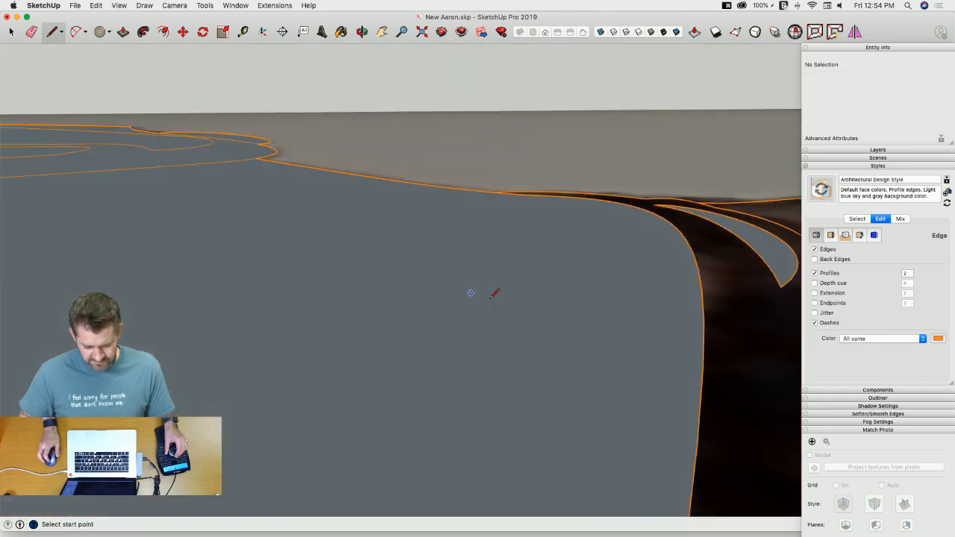
Step: Replace the straight part of the cord's lower edge near the bead with a Bezier curve ending at the shirt corner
key(e)
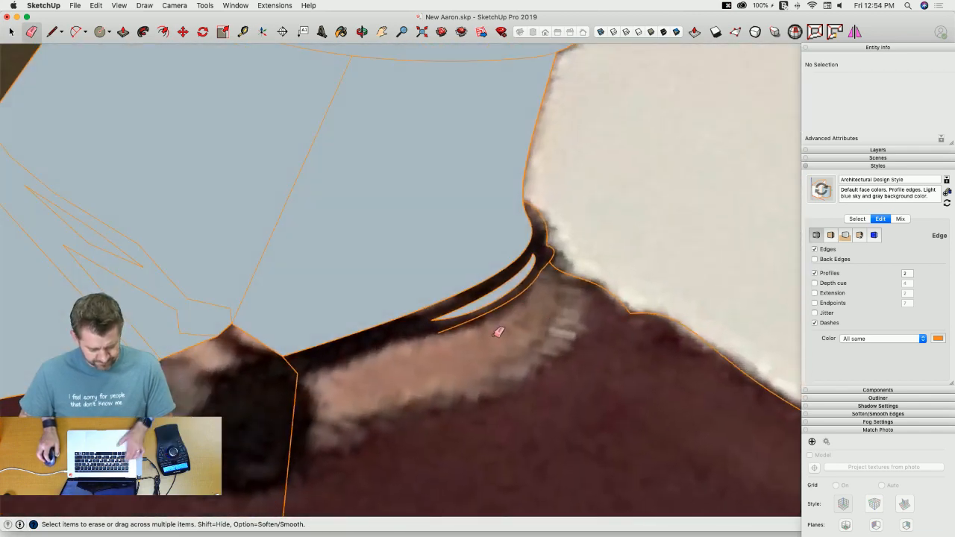
key(w)
click(434, 333)
click(297, 374)
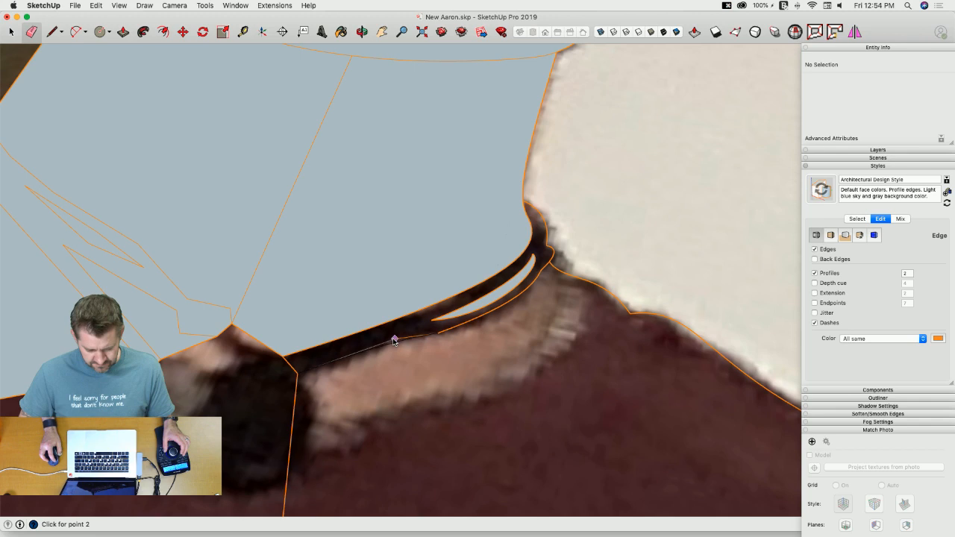
click(371, 357)
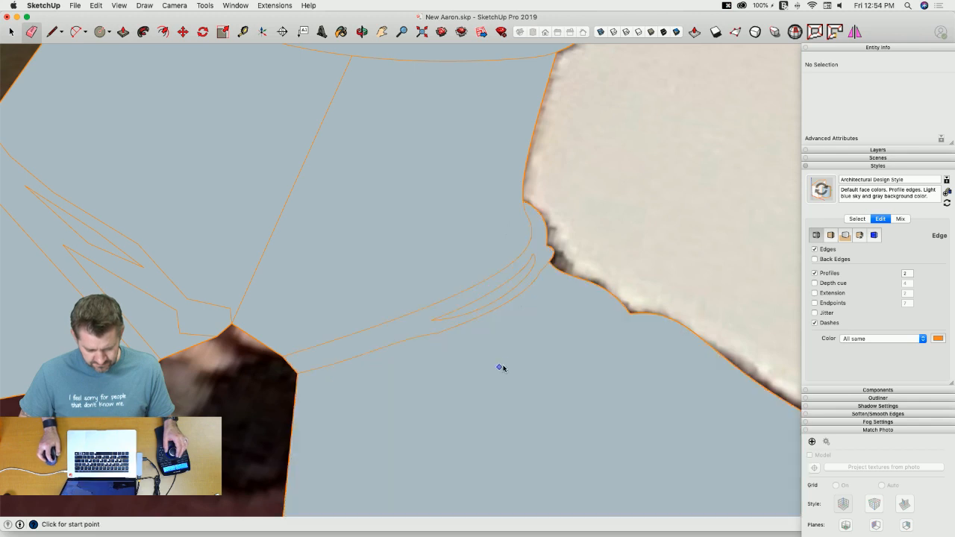
Step: Select the newly traced neck, shirt and cord faces with their bounding edges to check their entity count
scroll(488, 369, down, 5)
key(space)
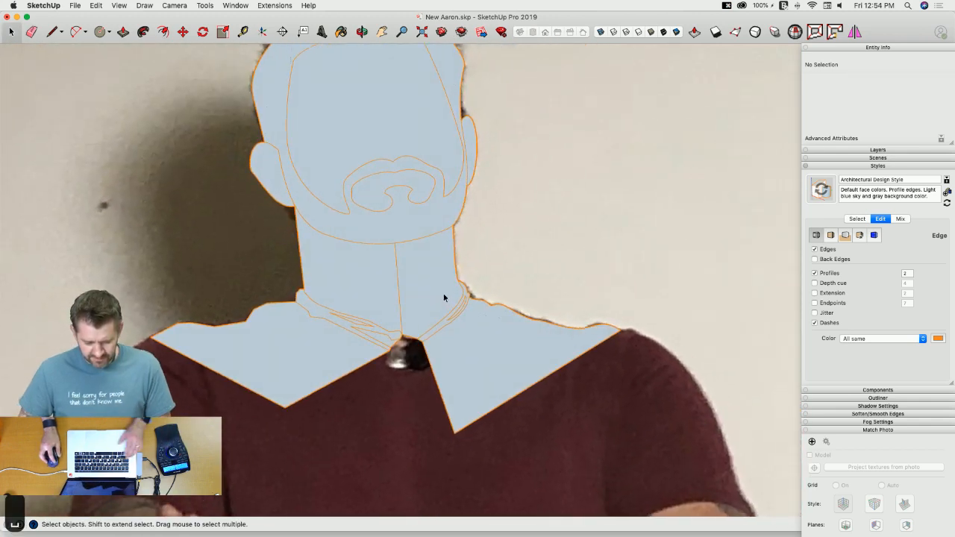
double_click(443, 298)
shift+double_click(470, 348)
scroll(445, 331, up, 3)
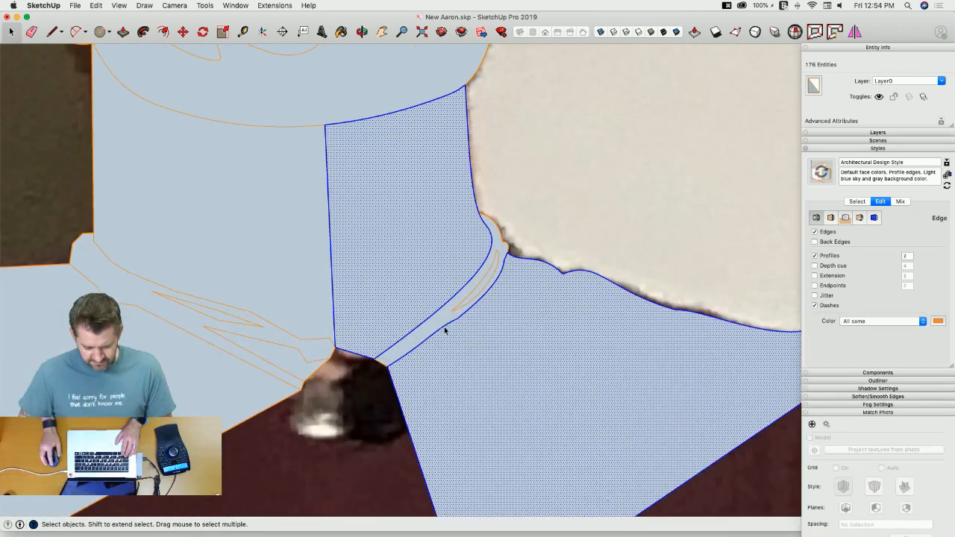
shift+double_click(442, 323)
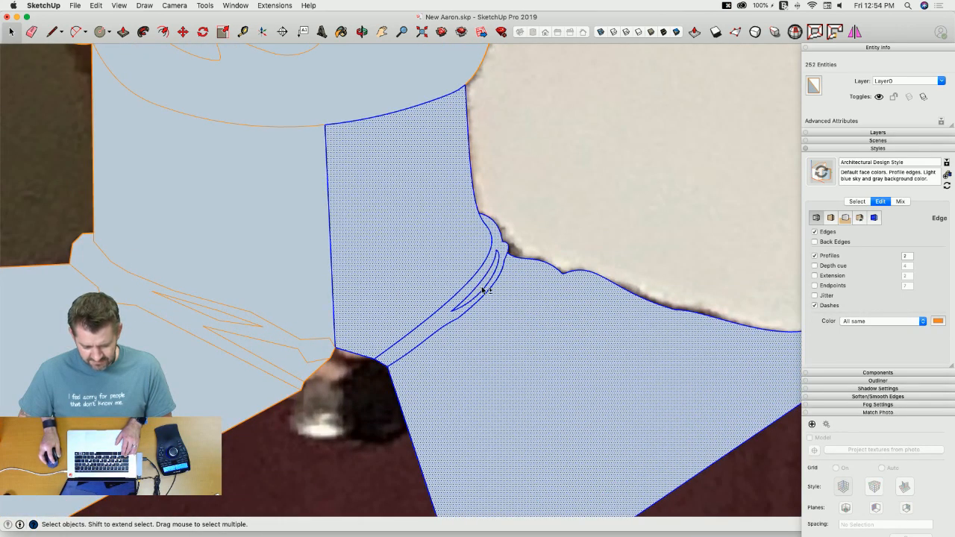
scroll(715, 163, down, 8)
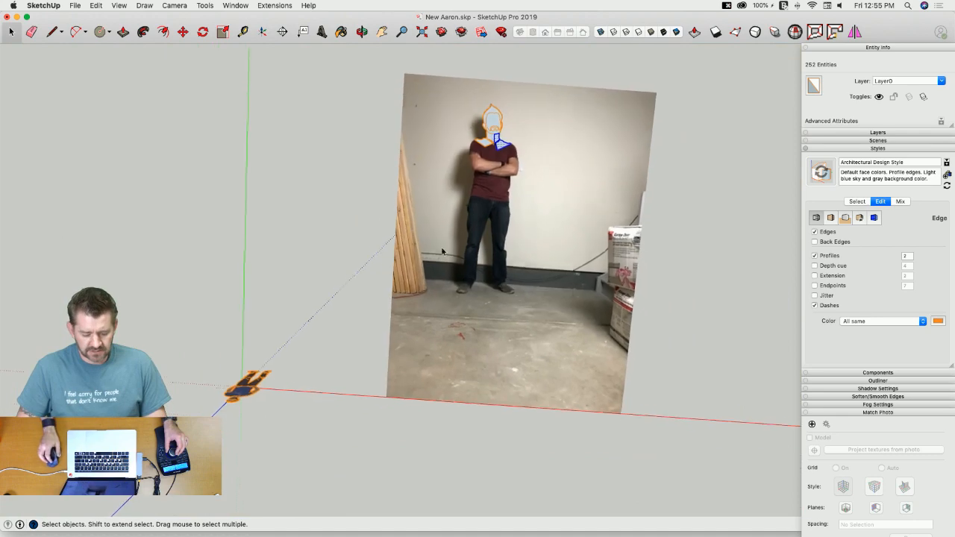
Step: Open the existing blue-shirted figure for editing and examine the edge segments of its neckline, Great Lakes graphic, glasses and beard
click(322, 292)
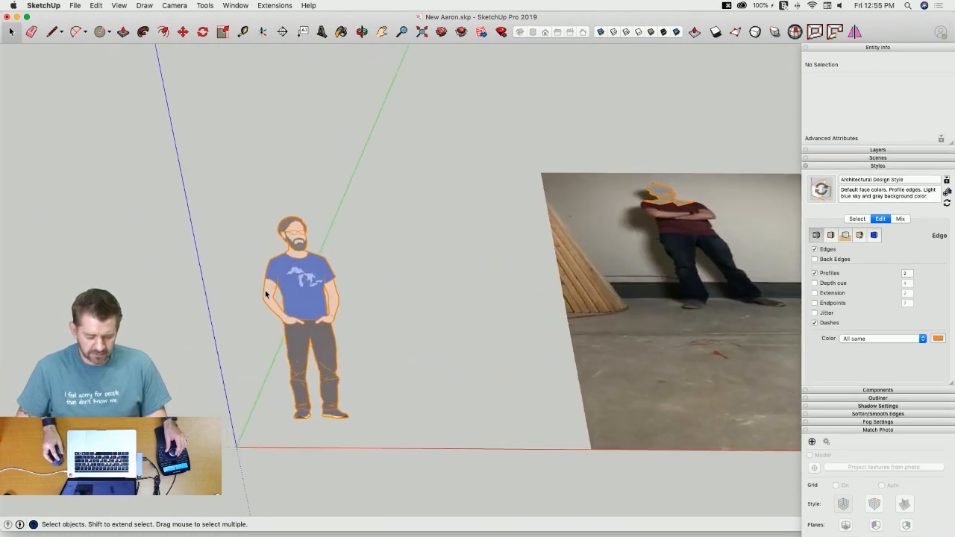
double_click(318, 276)
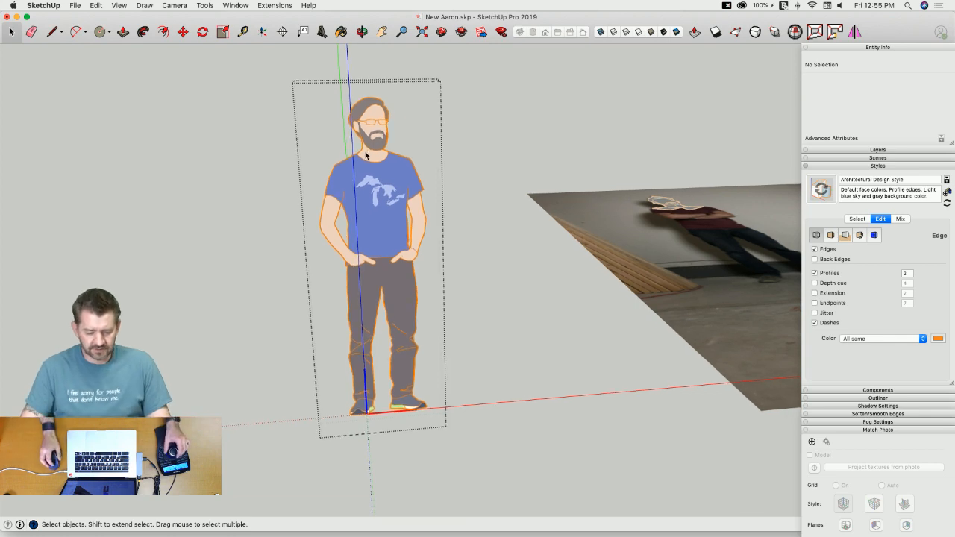
scroll(366, 157, up, 4)
scroll(340, 158, up, 5)
scroll(341, 158, down, 3)
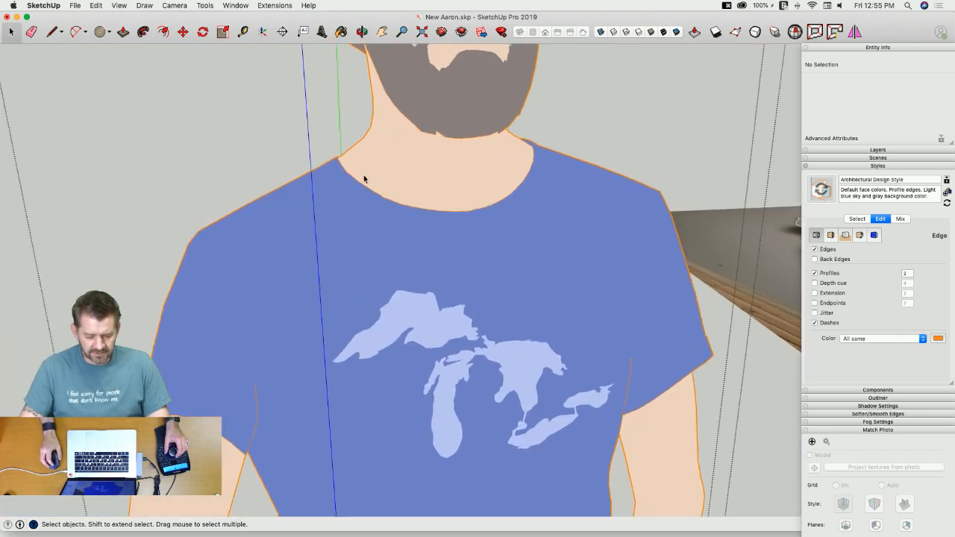
scroll(372, 178, up, 2)
scroll(378, 178, up, 3)
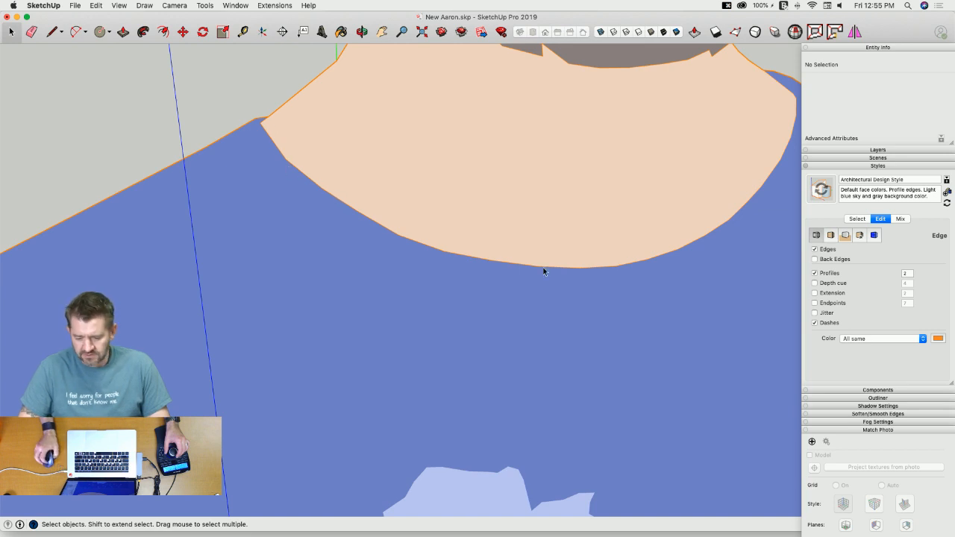
scroll(506, 265, down, 2)
scroll(495, 339, up, 2)
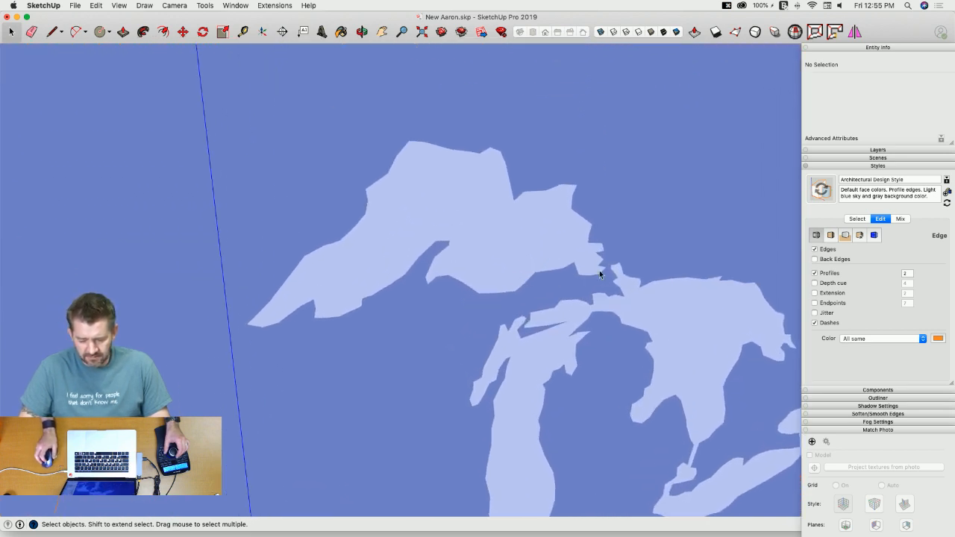
scroll(540, 272, down, 3)
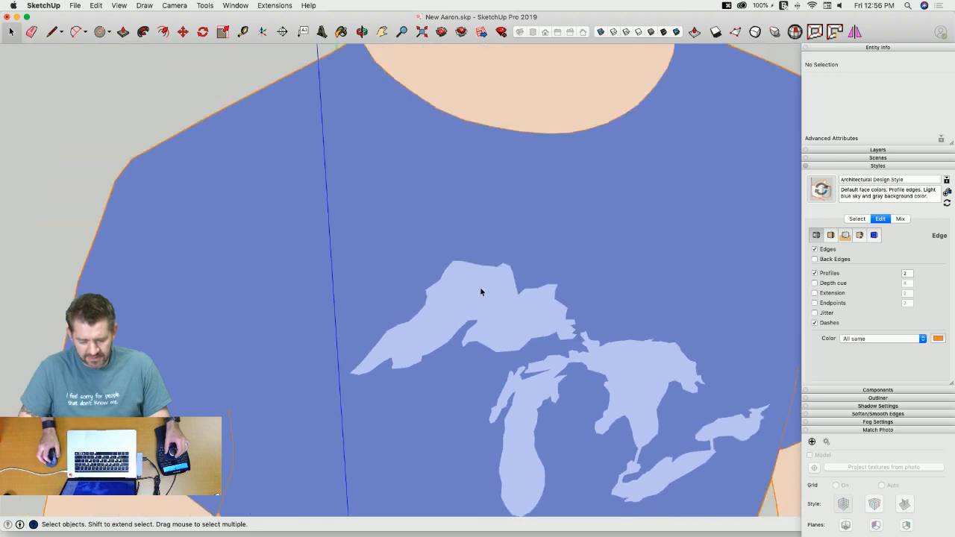
scroll(477, 253, up, 4)
scroll(351, 162, up, 2)
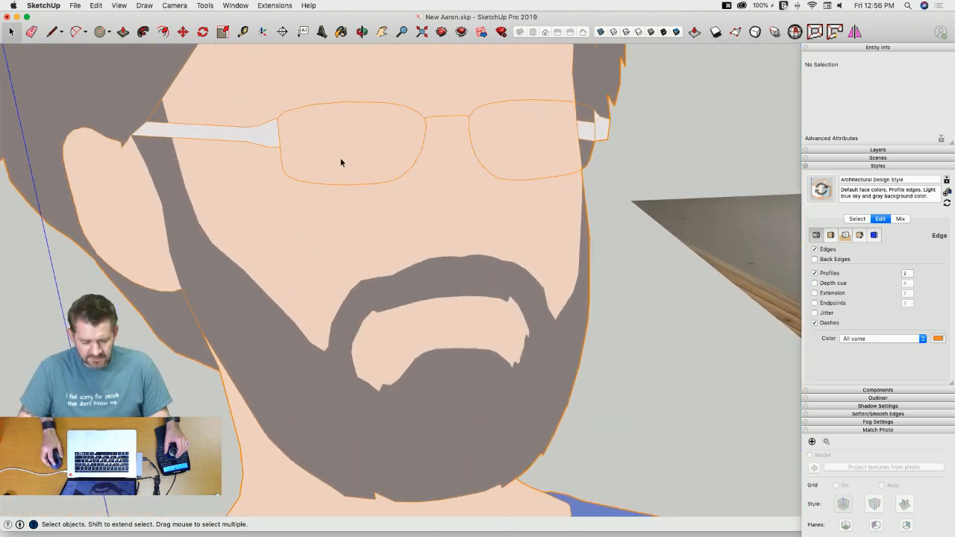
scroll(367, 122, down, 5)
Step: Select all connected geometry of the blue-shirted figure to check its entity count and leave its editing context
triple_click(438, 217)
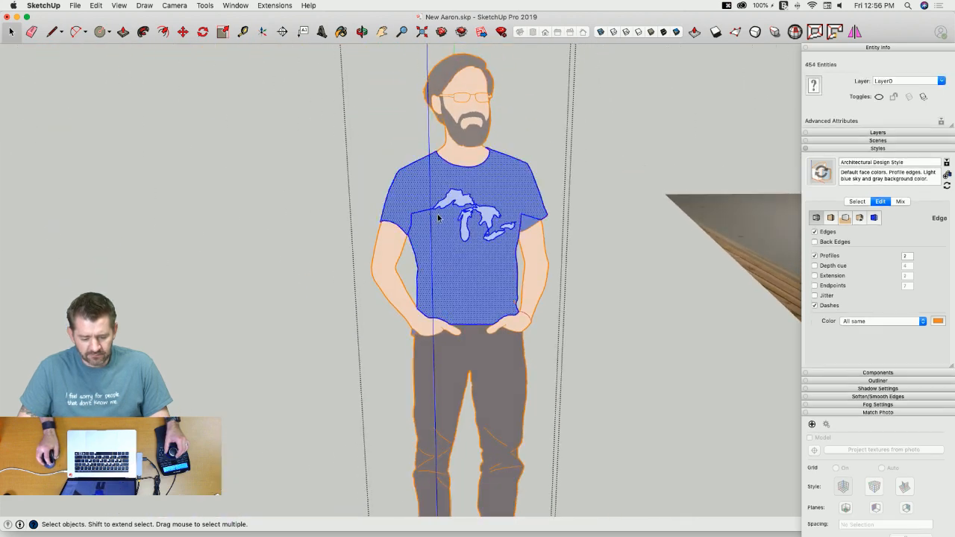
click(438, 218)
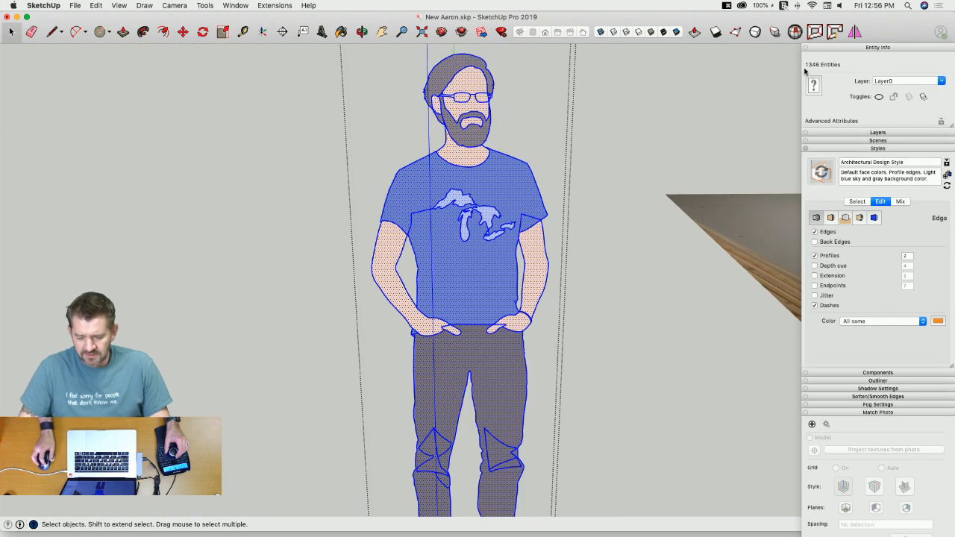
scroll(591, 91, down, 5)
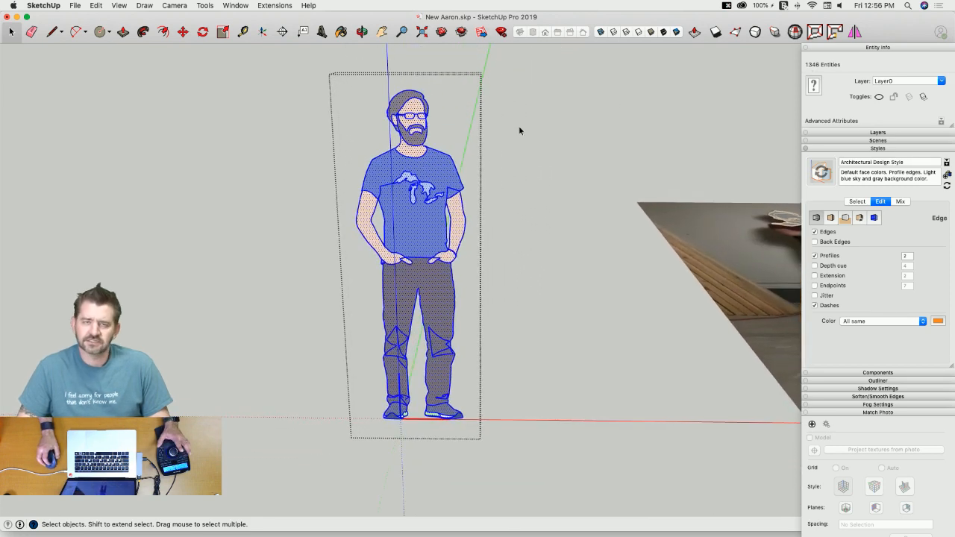
click(540, 115)
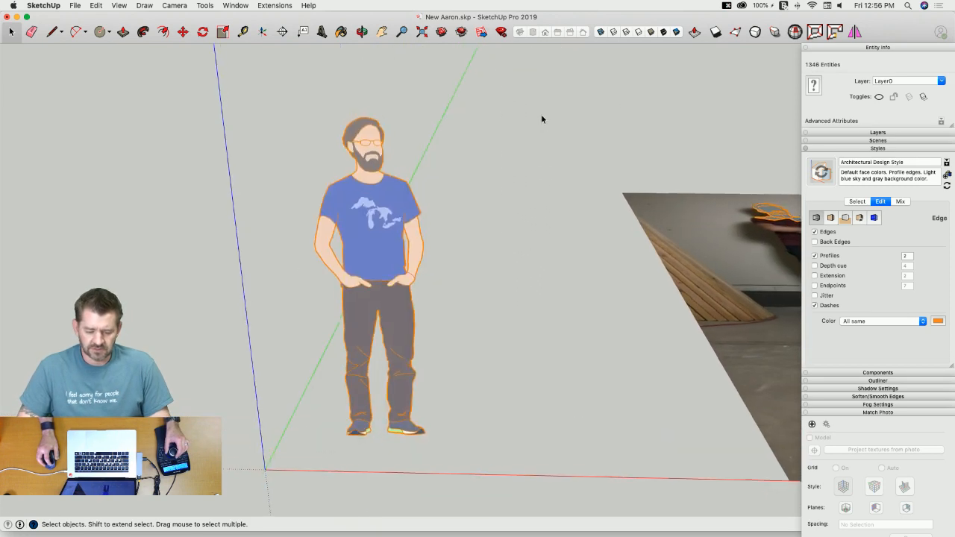
Step: Select the complete traced head on the photo to check its entity count
scroll(541, 120, up, 6)
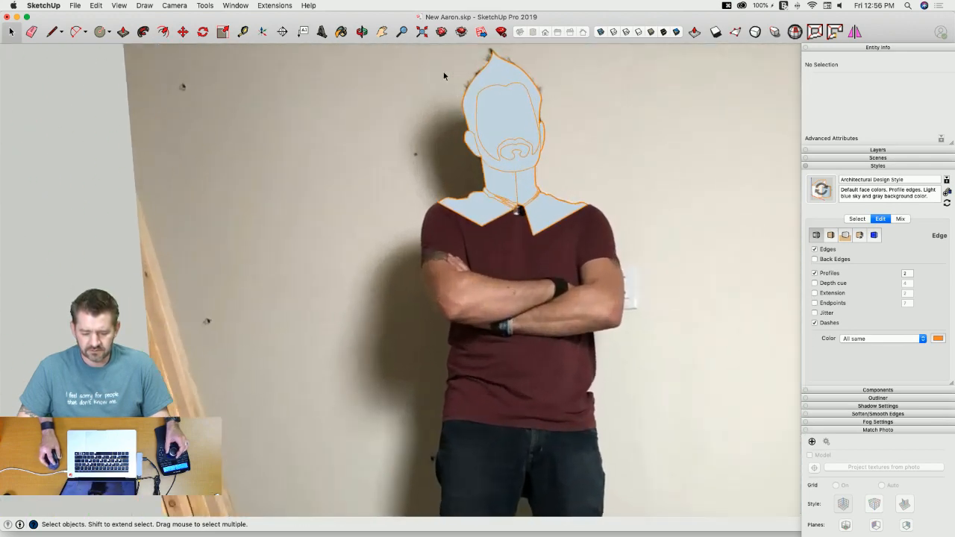
scroll(448, 83, up, 2)
drag(441, 89, 573, 243)
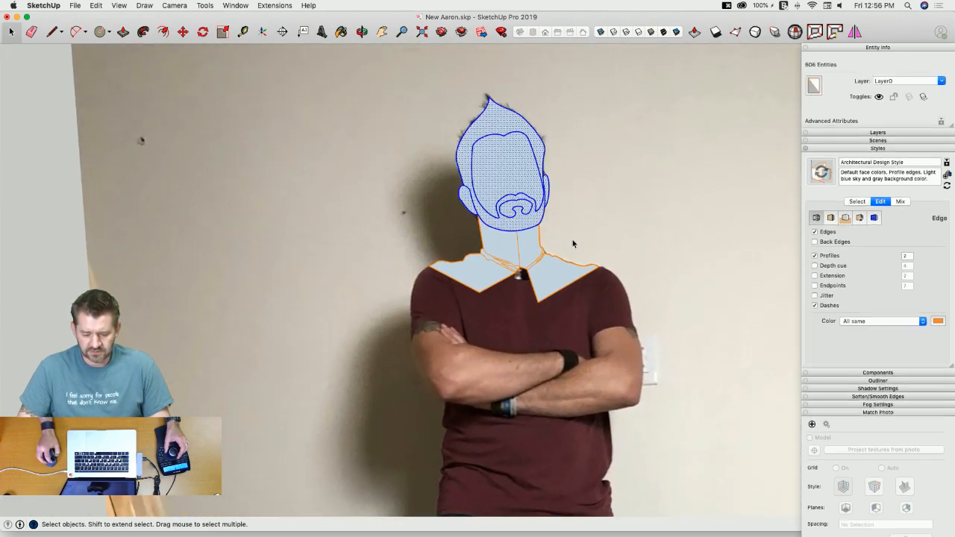
scroll(544, 126, down, 5)
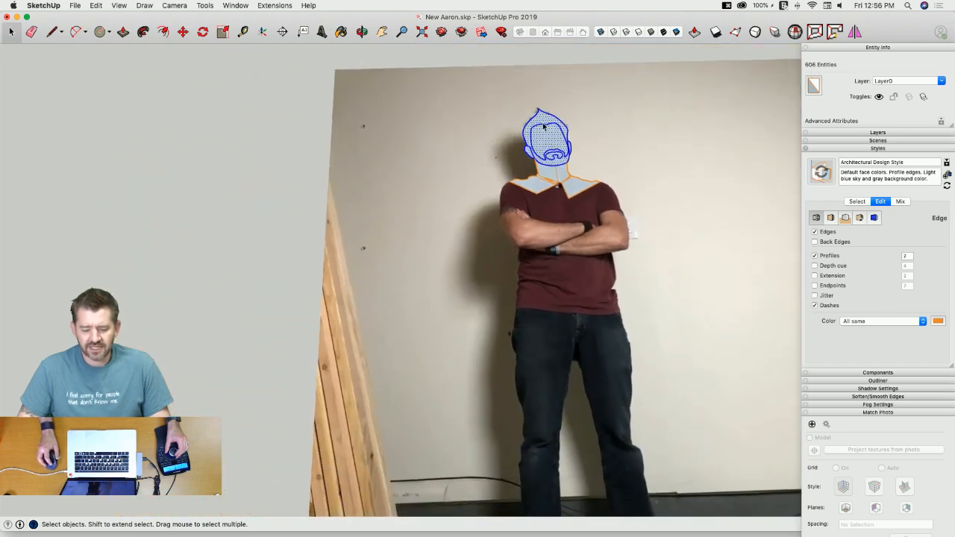
Step: Reopen the blue-shirted figure, select its head geometry to compare the entity count, and leave its editing context
scroll(544, 128, down, 3)
middle_drag(426, 193, 331, 171)
scroll(329, 171, up, 2)
double_click(301, 216)
scroll(301, 215, up, 3)
scroll(247, 160, up, 1)
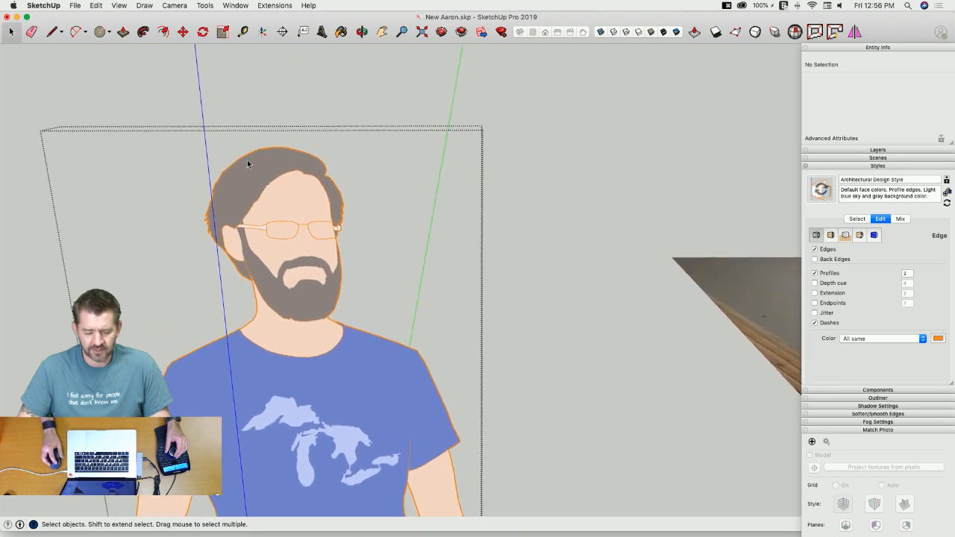
scroll(297, 142, down, 1)
drag(302, 84, 495, 267)
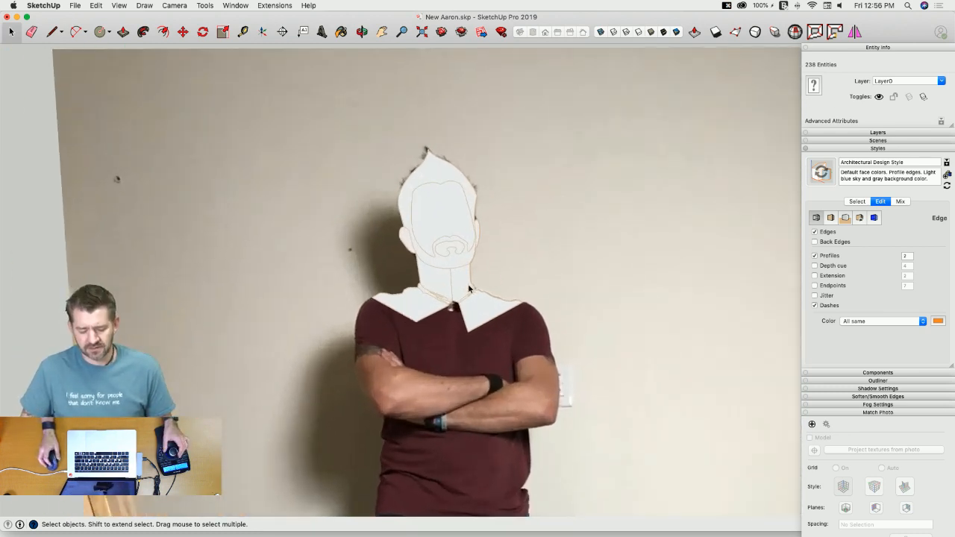
scroll(470, 288, up, 3)
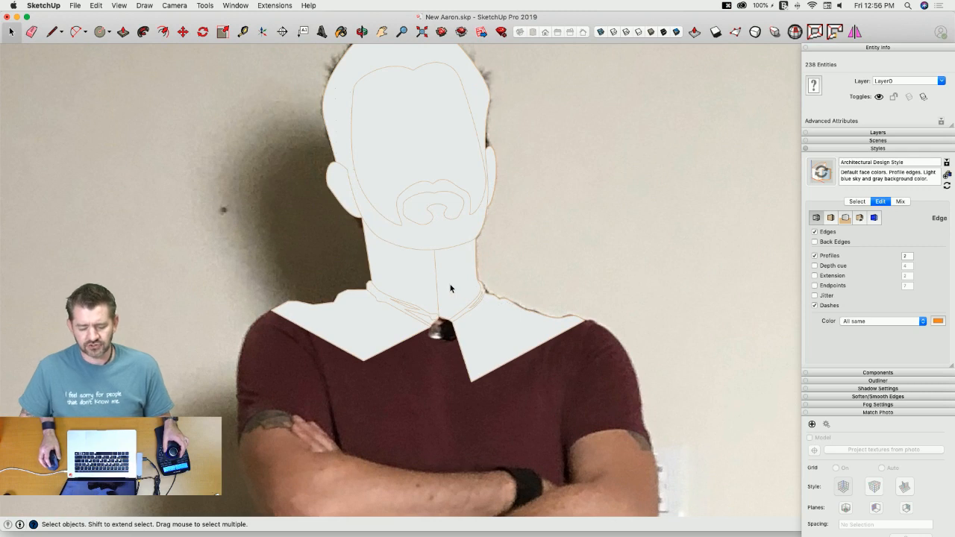
click(451, 286)
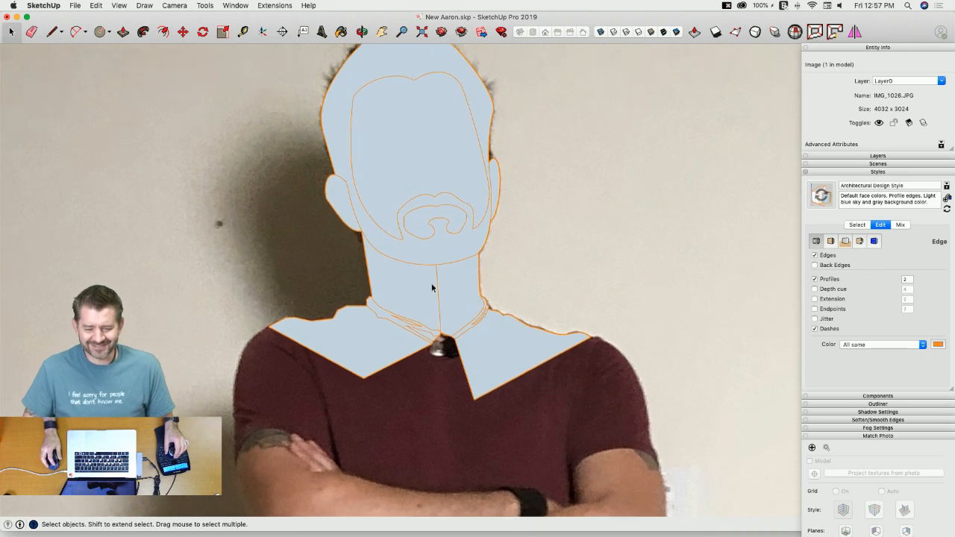
Step: Erase the vertical center line dividing the traced neck so both halves merge into one face
key(e)
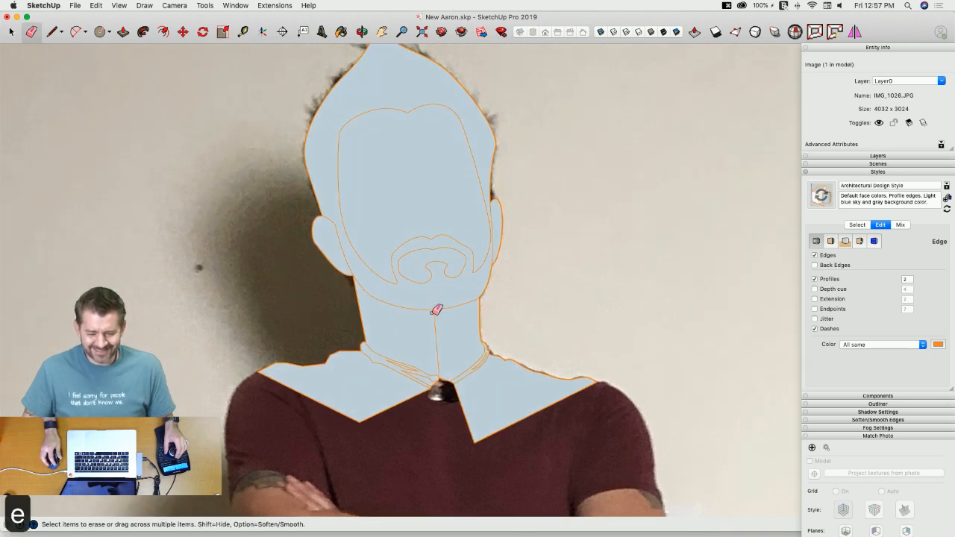
click(437, 327)
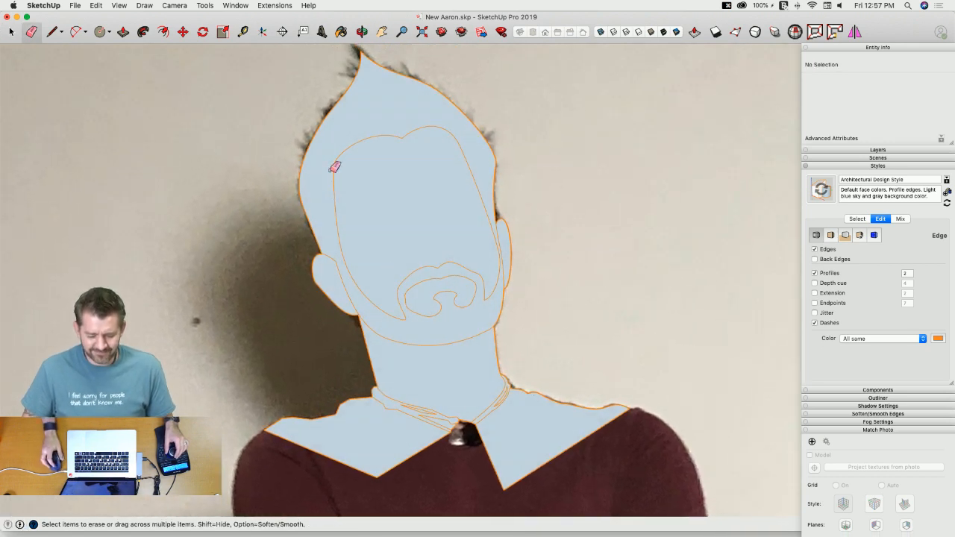
key(space)
scroll(618, 269, up, 3)
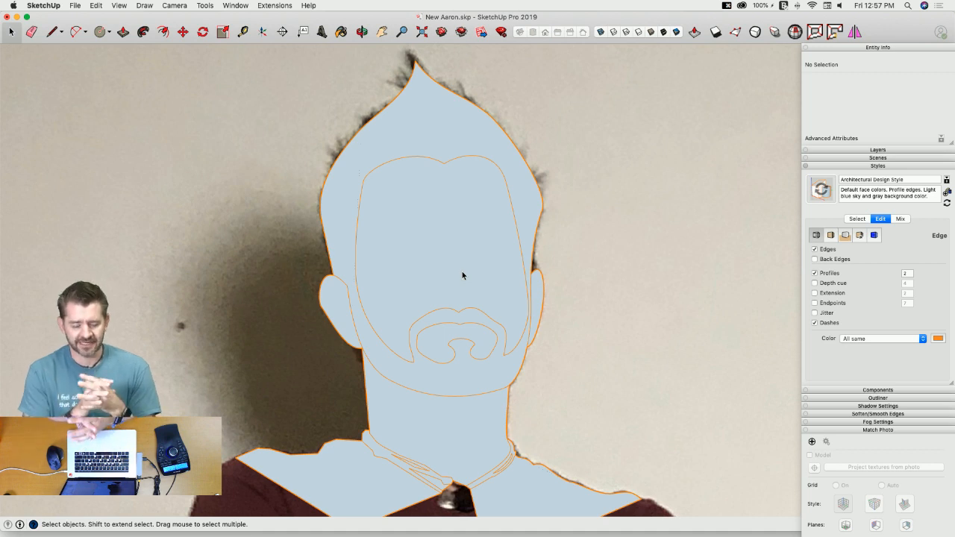
scroll(462, 275, down, 6)
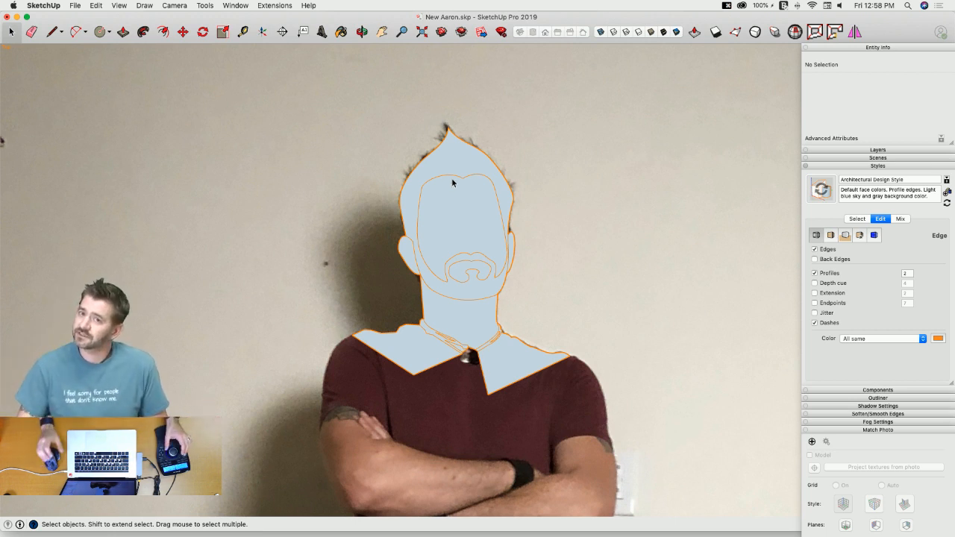
Step: Look over the traced head, neck, cord and shoulder faces against the photo of the standing man
scroll(426, 160, up, 1)
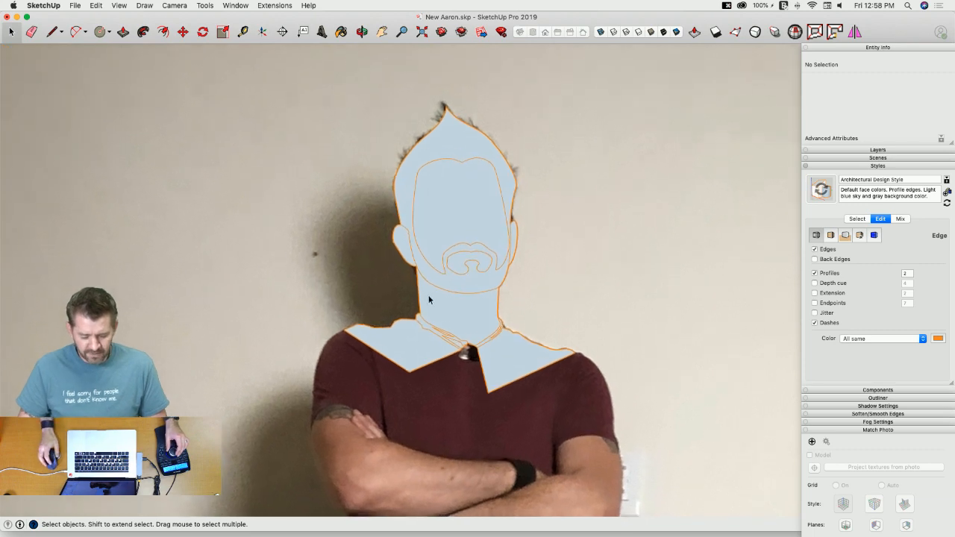
scroll(446, 345, up, 10)
scroll(447, 346, down, 4)
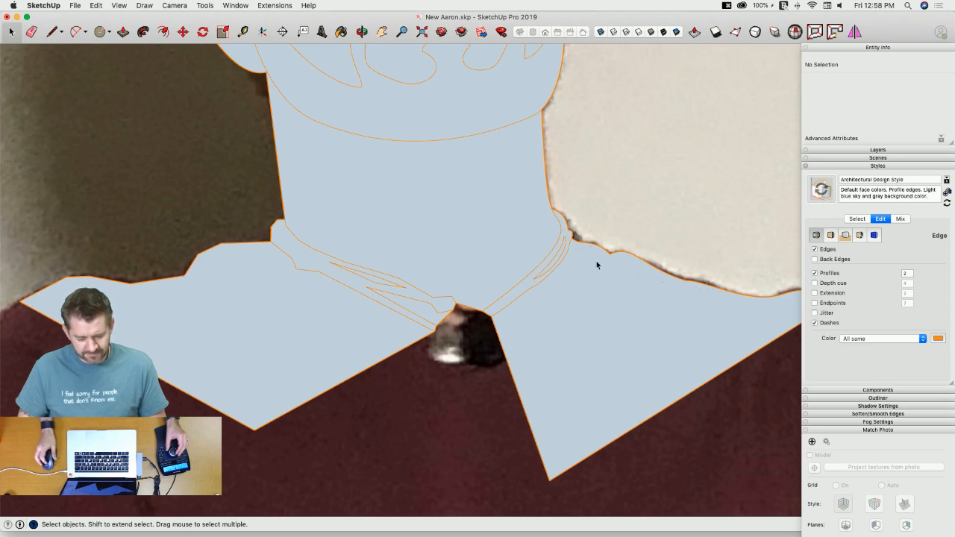
scroll(321, 271, down, 6)
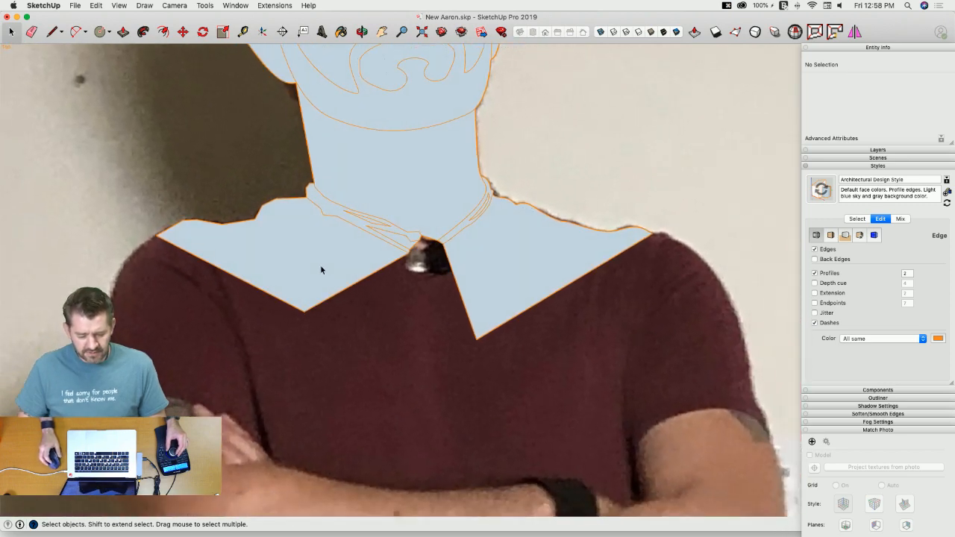
scroll(229, 279, down, 5)
scroll(228, 279, down, 8)
scroll(227, 281, down, 1)
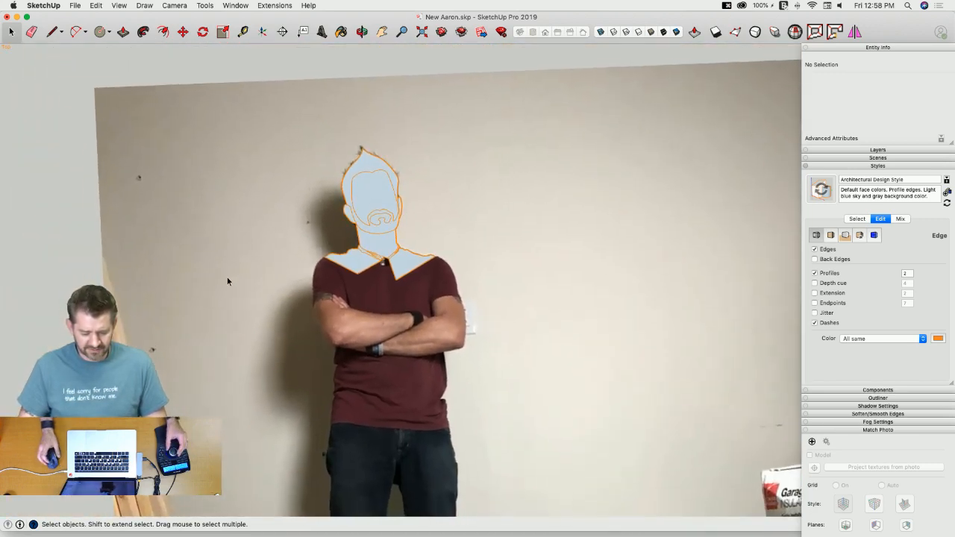
scroll(227, 275, up, 3)
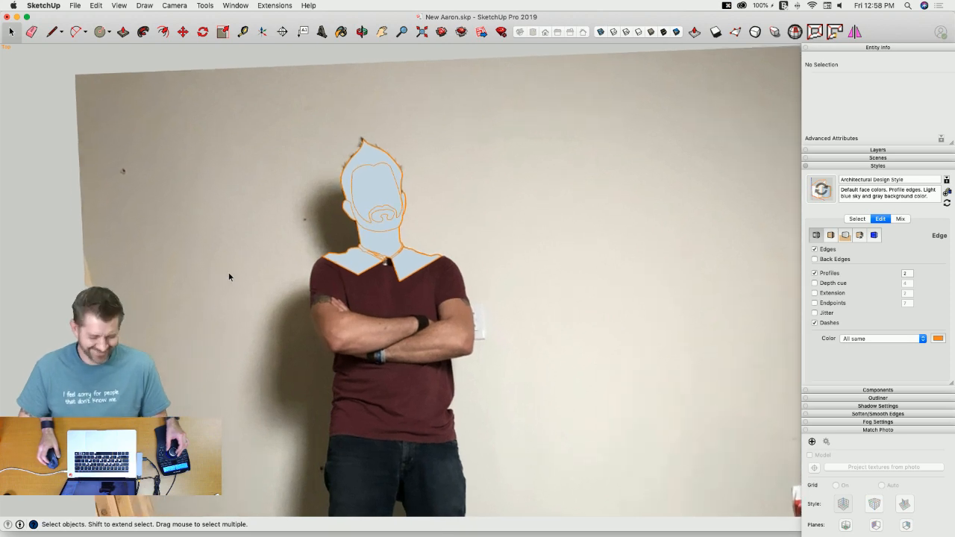
Step: Trace the inner side and lower edge of the dark bead hanging below the cord with straight lines
scroll(364, 288, up, 10)
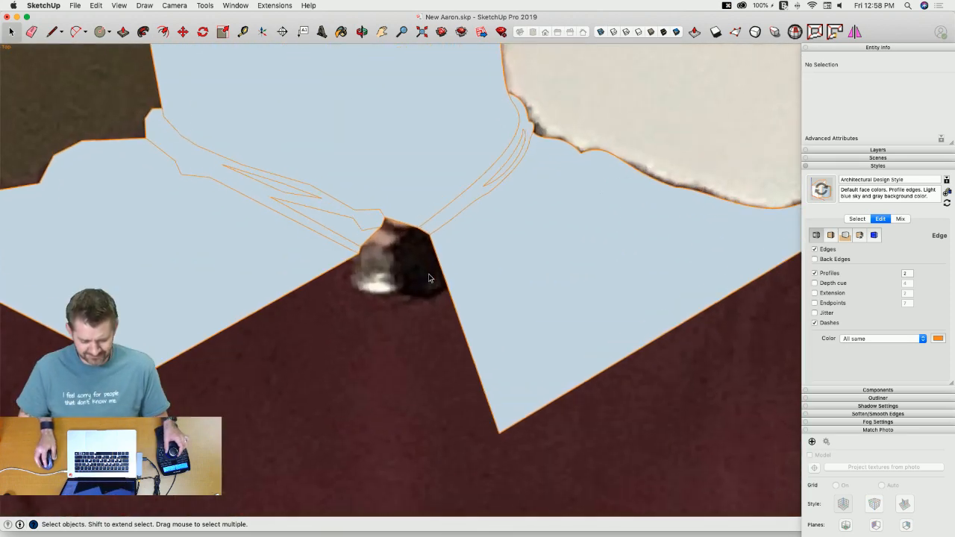
scroll(393, 265, up, 8)
key(l)
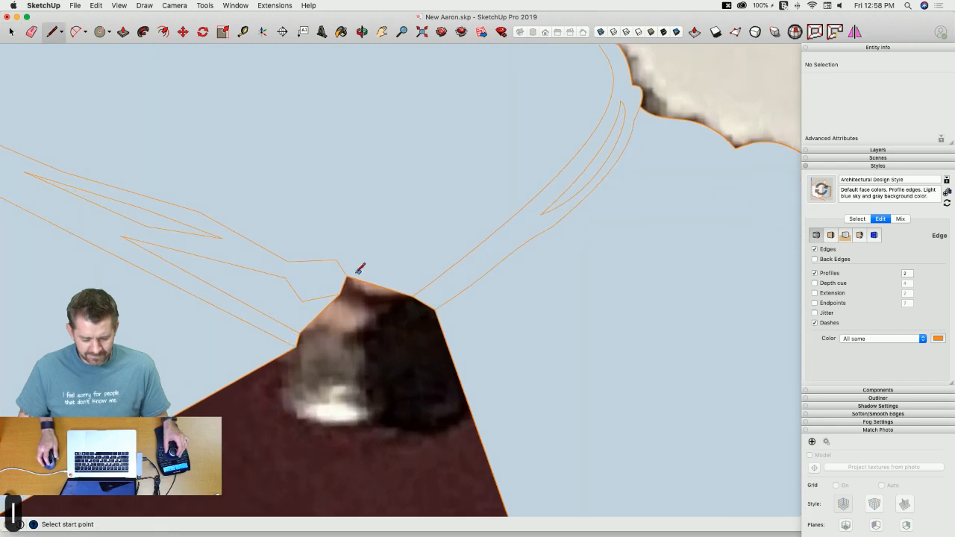
click(339, 294)
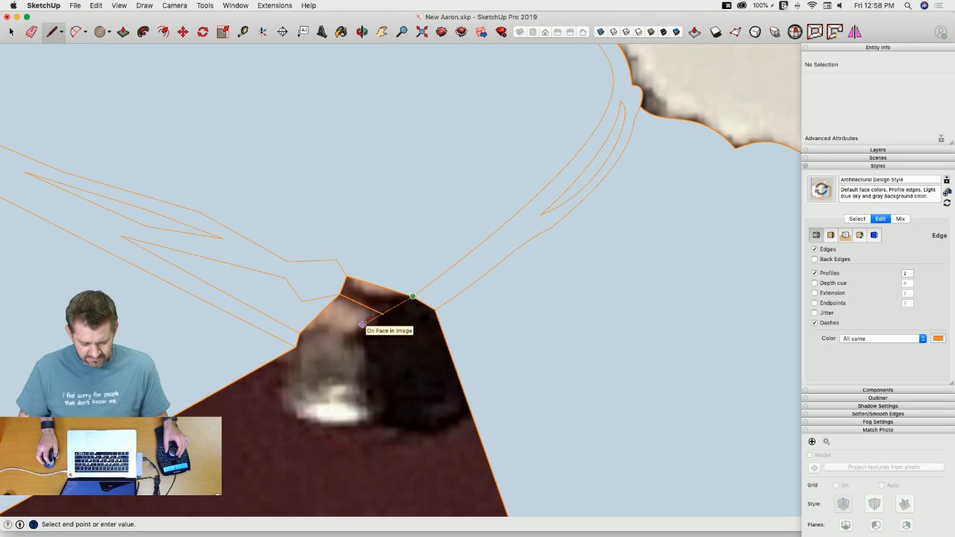
click(363, 325)
click(366, 390)
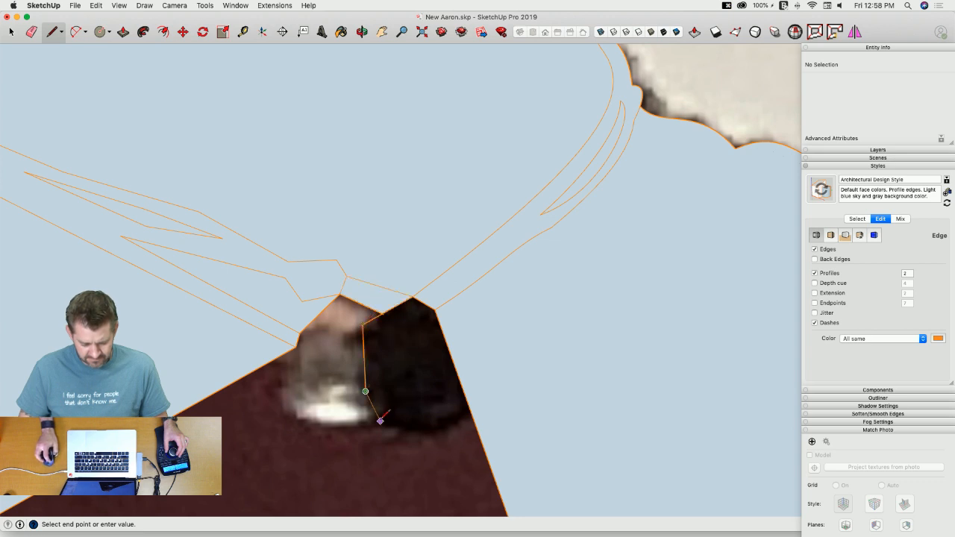
click(385, 423)
click(432, 436)
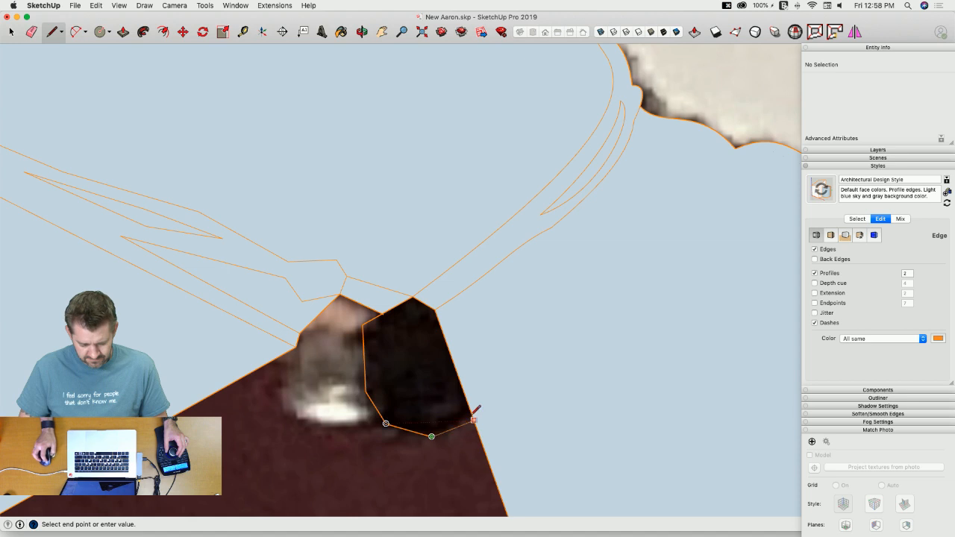
Step: Erase the shoulder's slanted neckline edge crossing the dark bead and trace the bead's outer side up to the cord
key(e)
key(l)
click(431, 436)
click(476, 402)
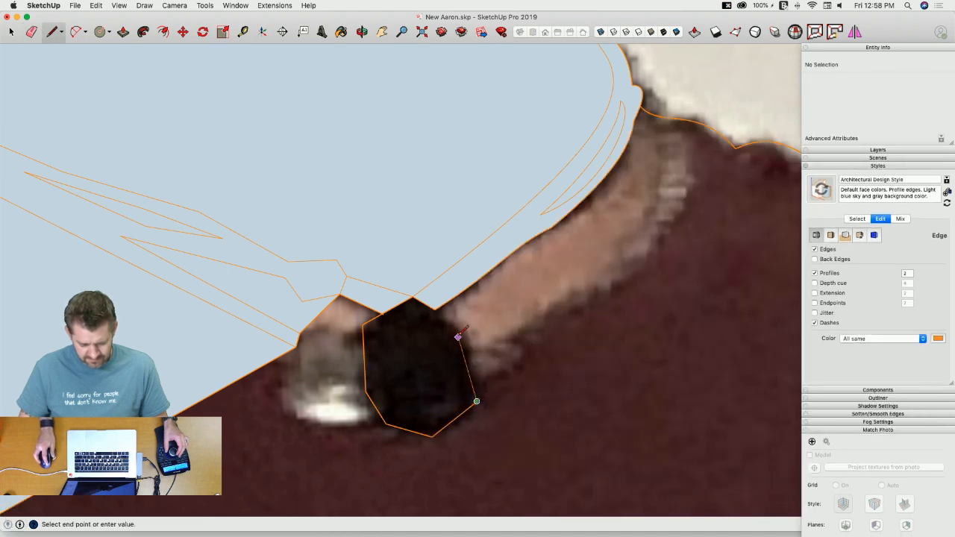
click(434, 309)
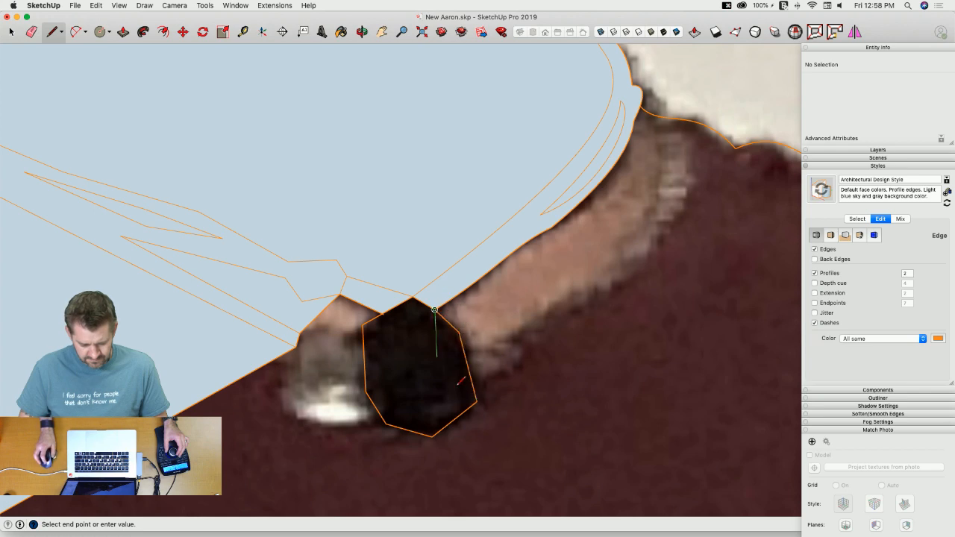
Step: Try to fill the dark bead with a face by erasing and redrawing its short upper edge beside the cord
key(e)
scroll(386, 309, up, 5)
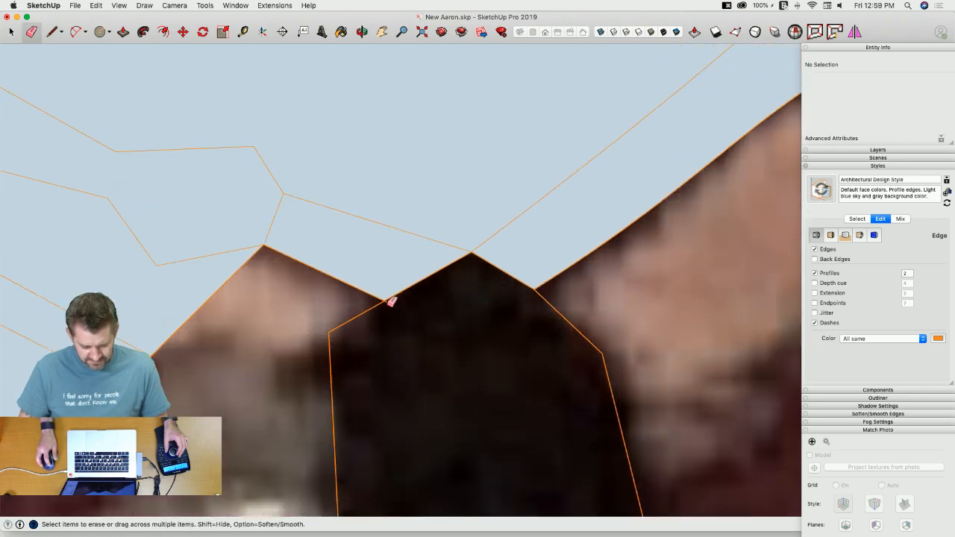
scroll(393, 306, up, 10)
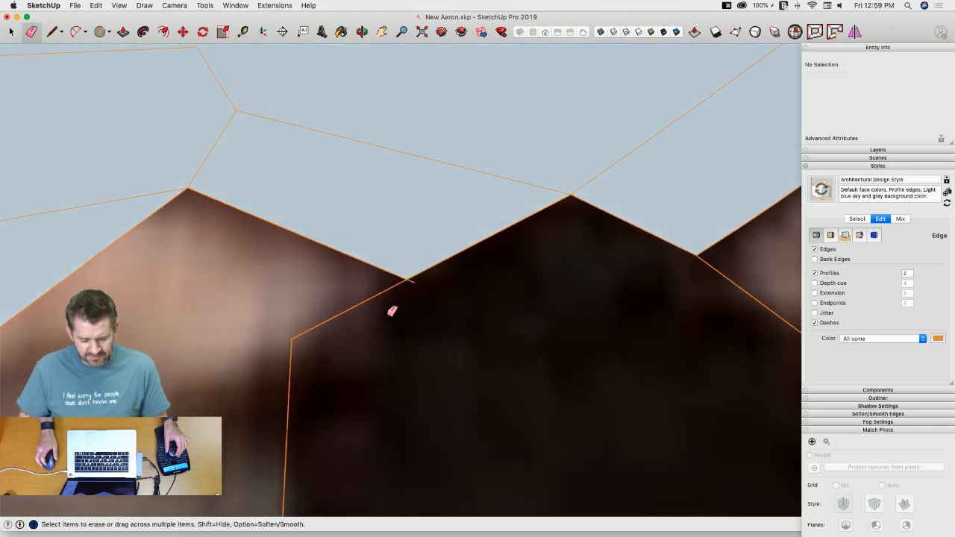
scroll(462, 319, down, 5)
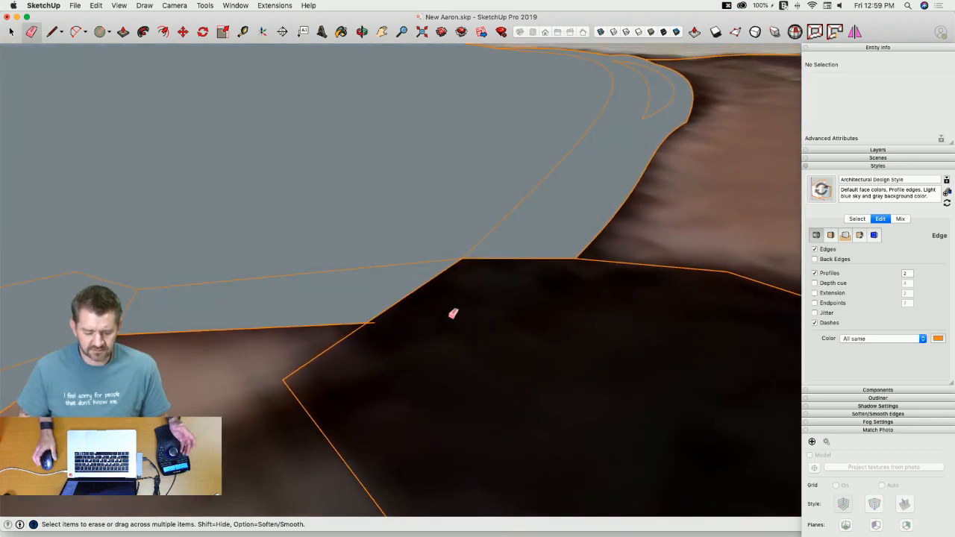
middle_drag(395, 319, 399, 361)
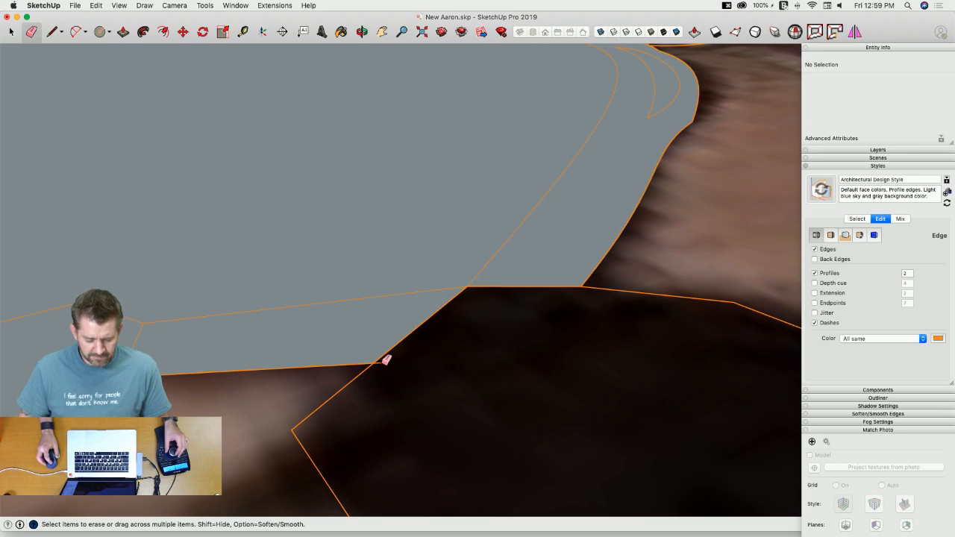
scroll(447, 337, down, 4)
key(e)
scroll(500, 286, up, 2)
click(570, 266)
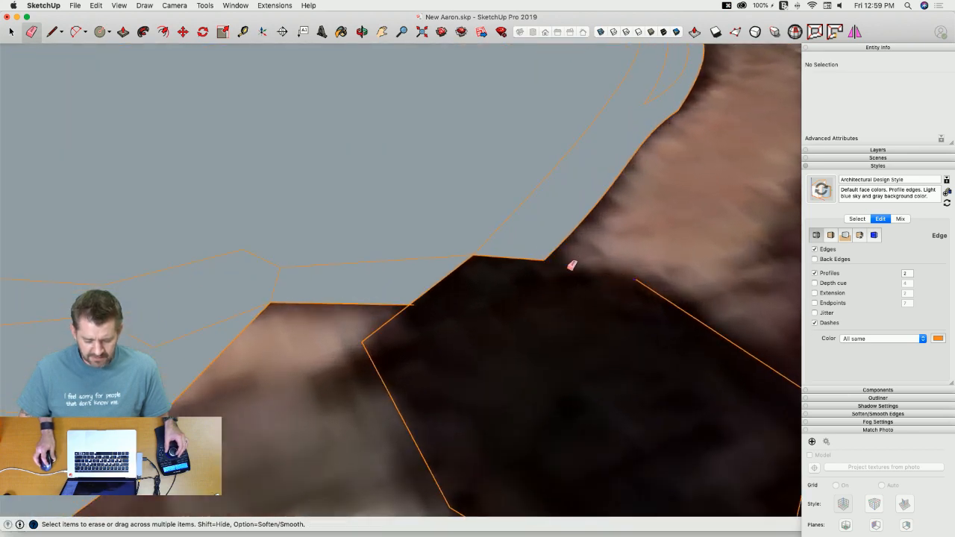
key(l)
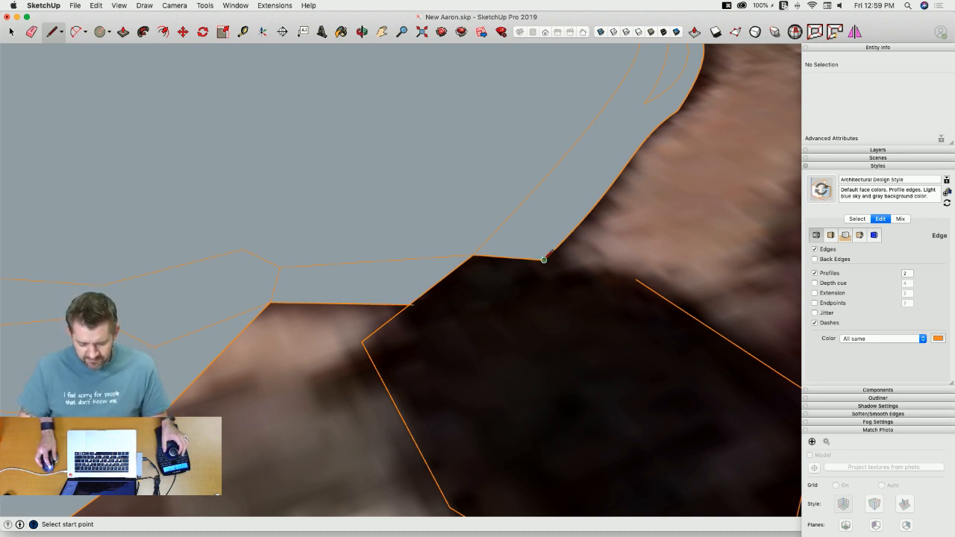
click(634, 280)
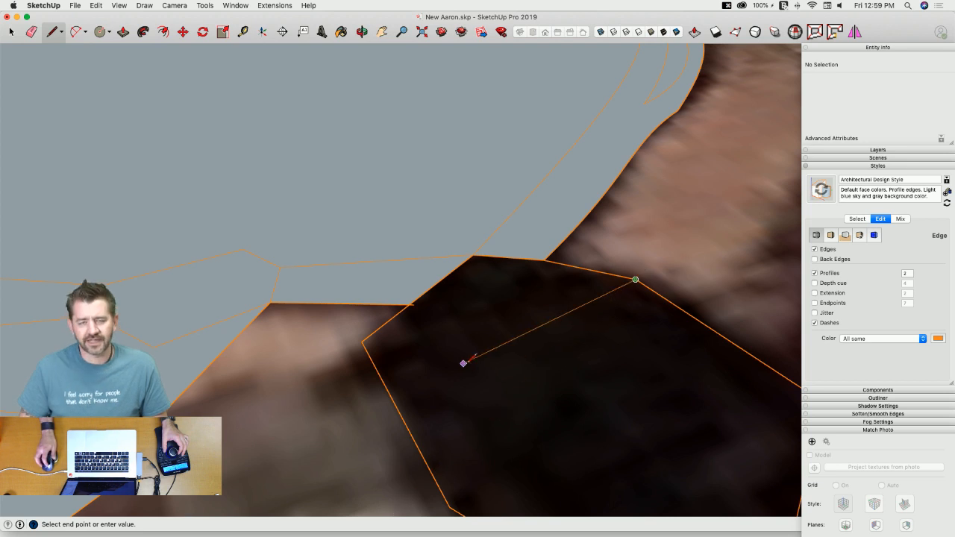
Step: Erase the line stub overshooting the dark bead's outline and retrace the bead's short upper edge to form its face
key(e)
click(586, 268)
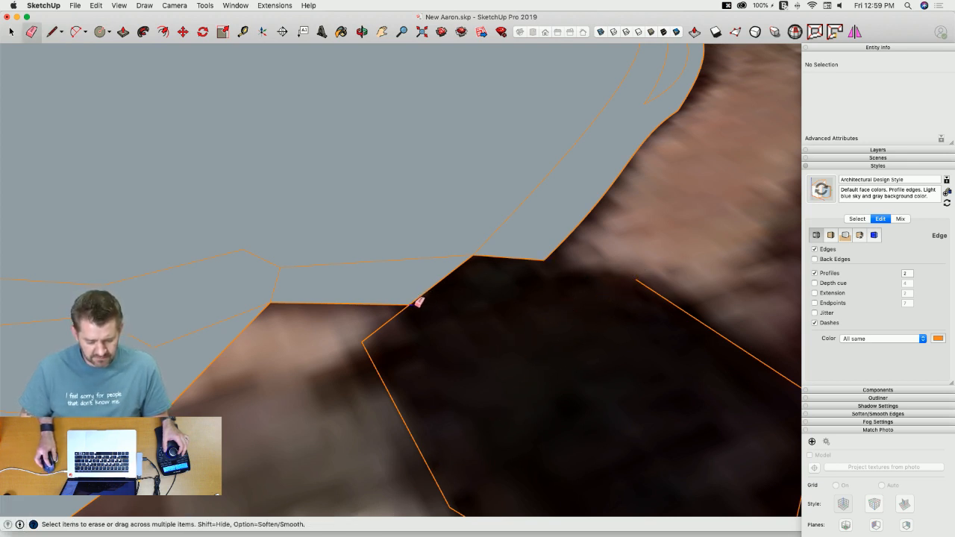
key(l)
click(544, 259)
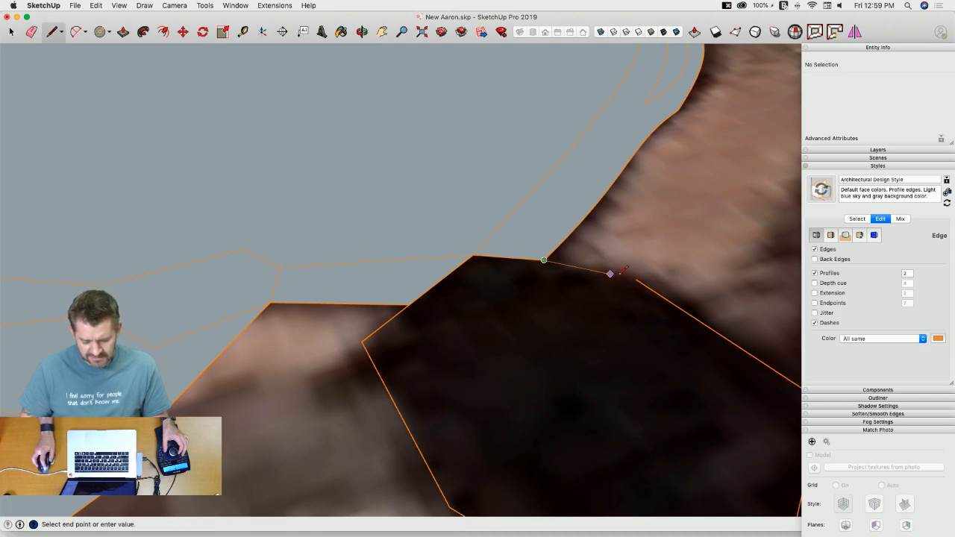
click(635, 280)
Step: Draw a line from the cord's lower corner across to the dark bead as the light bead's upper edge
scroll(530, 316, down, 4)
scroll(507, 323, up, 3)
key(space)
key(l)
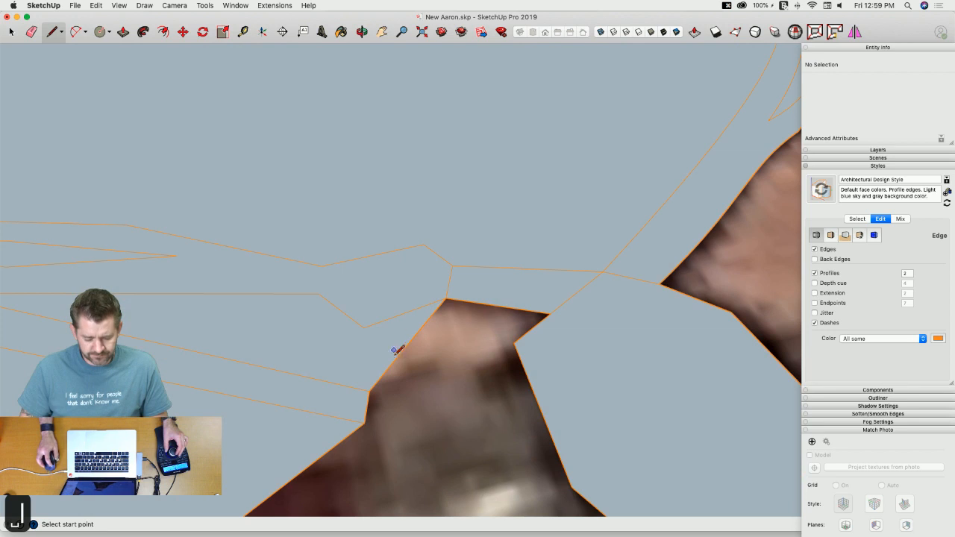
click(369, 390)
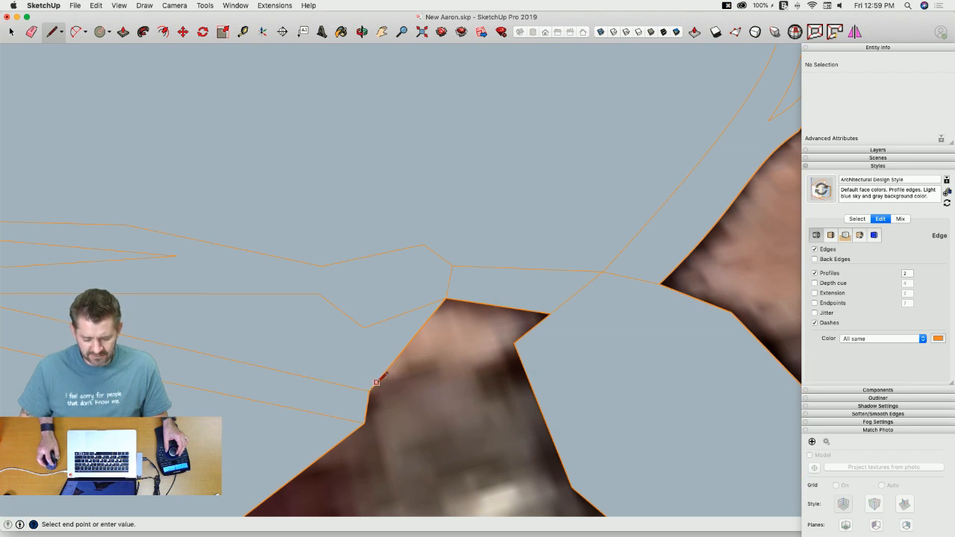
click(514, 343)
Step: Trace the light bead's side and lower edge from the shoulder outline around to the dark bead, closing its face
scroll(480, 369, up, 2)
scroll(479, 369, down, 2)
click(418, 226)
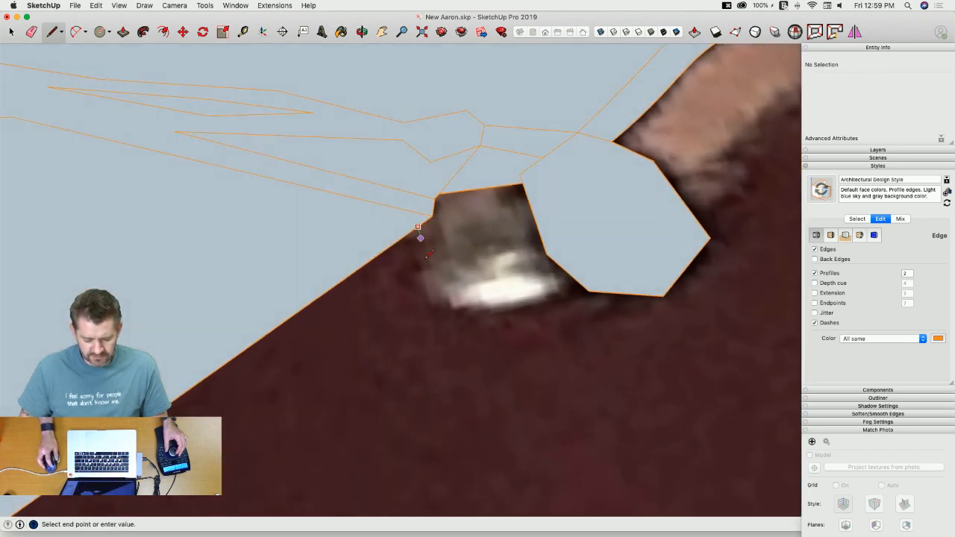
click(437, 306)
click(496, 314)
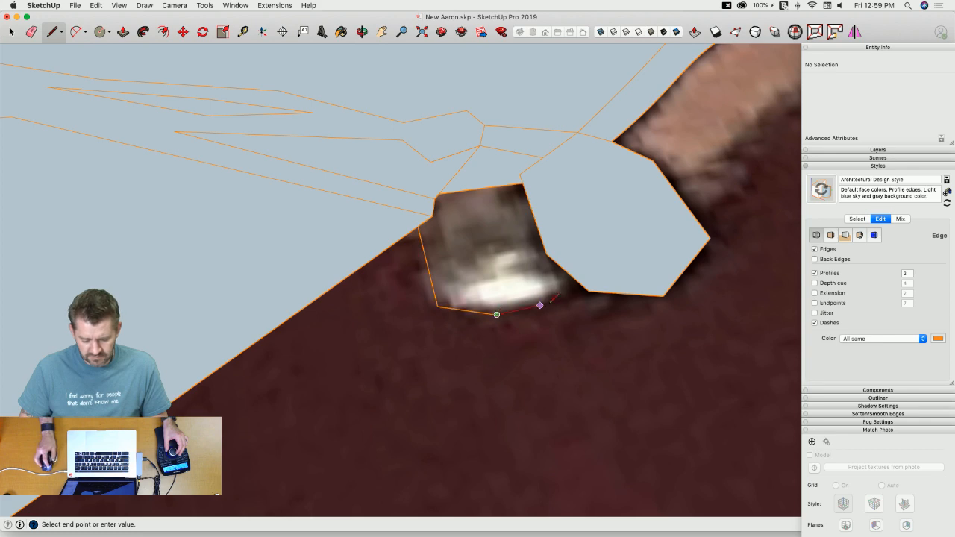
click(575, 277)
scroll(539, 316, down, 3)
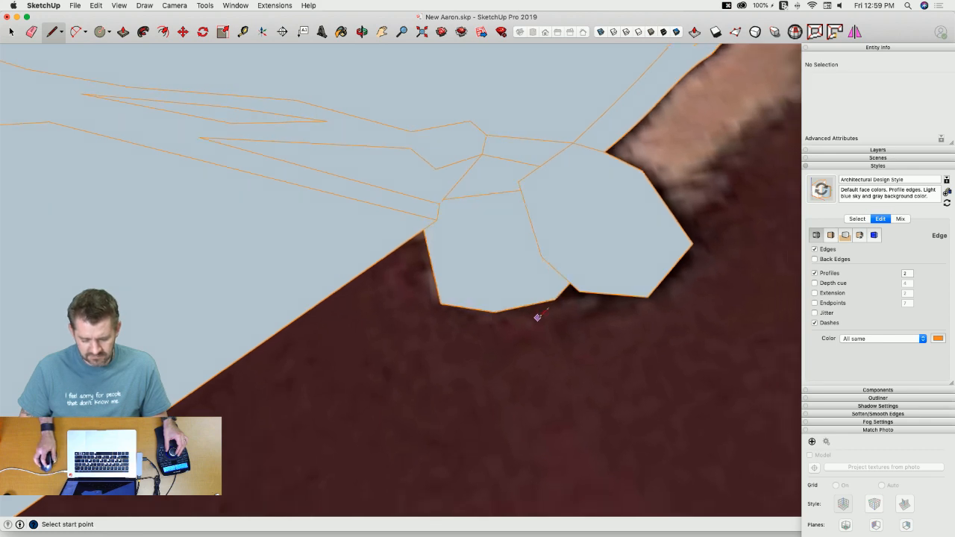
Step: Trace the shirt collar's edge from the dark bead up to the shoulder line, closing the exposed skin strip below the cord as a face
key(e)
scroll(488, 299, down, 1)
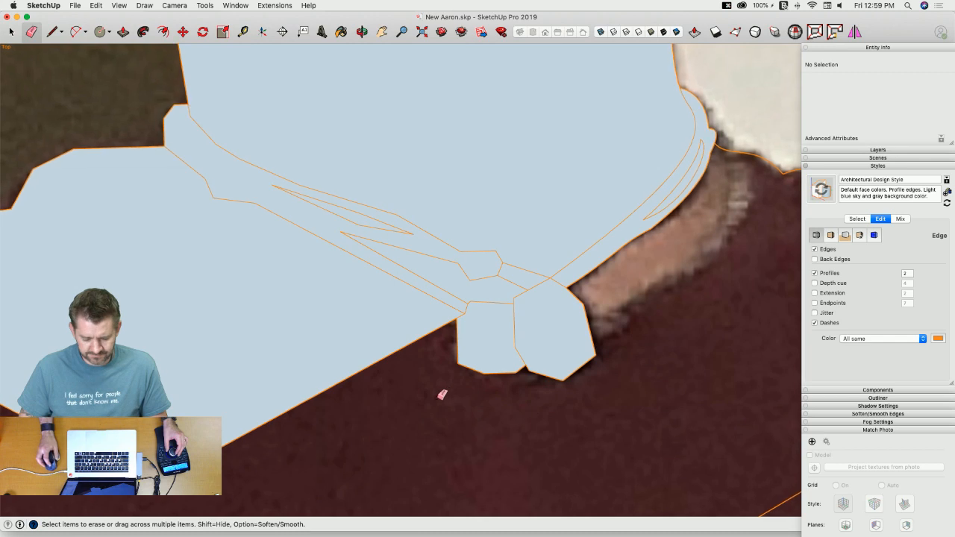
scroll(444, 373, down, 2)
scroll(507, 283, down, 3)
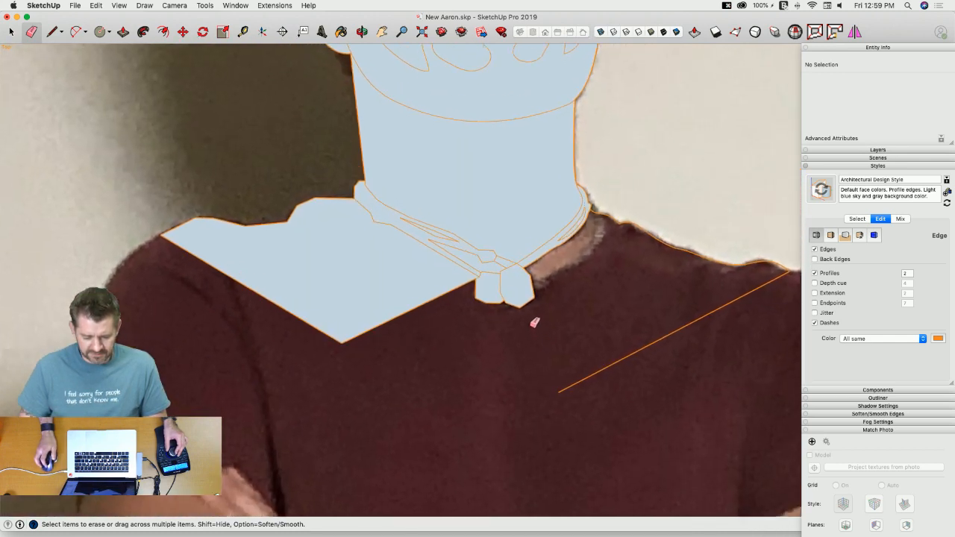
scroll(532, 321, up, 4)
key(l)
scroll(531, 330, up, 1)
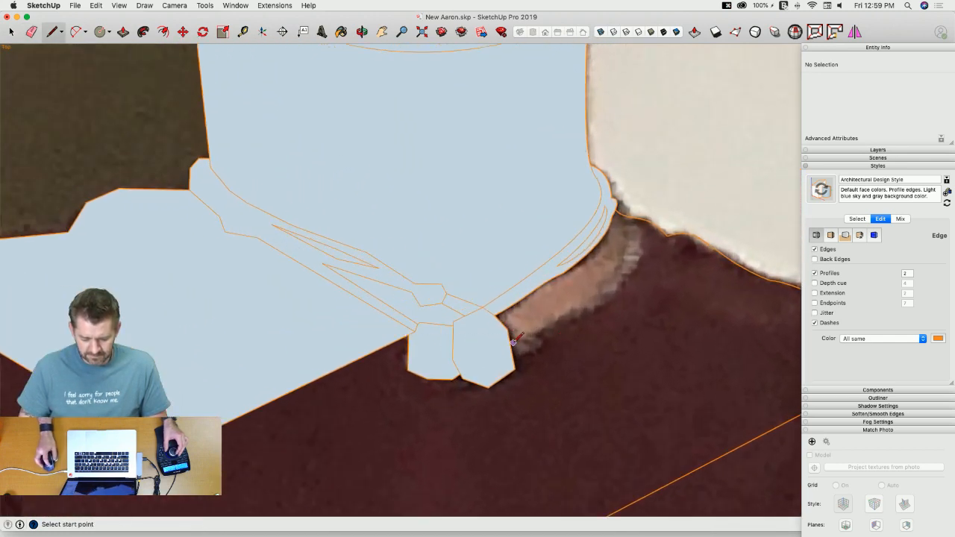
click(512, 346)
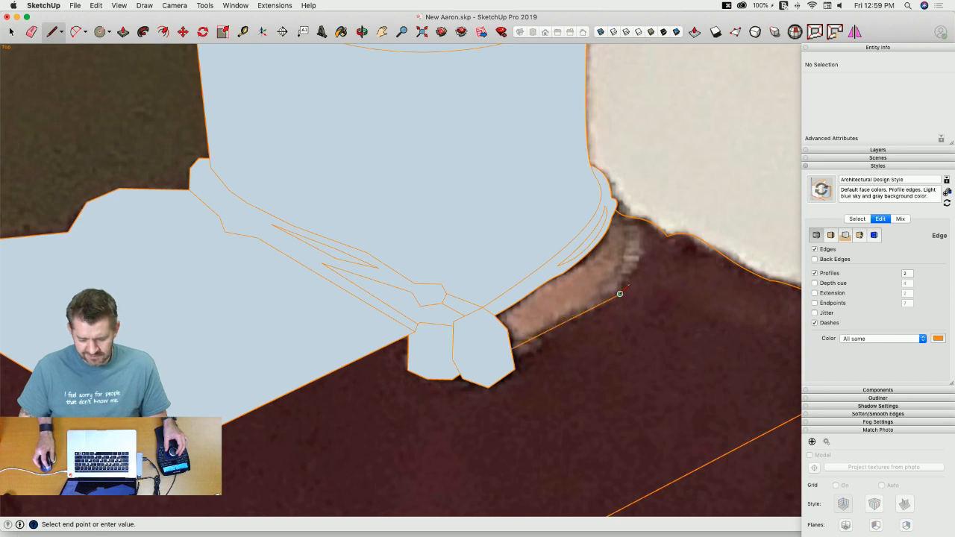
scroll(635, 257, up, 2)
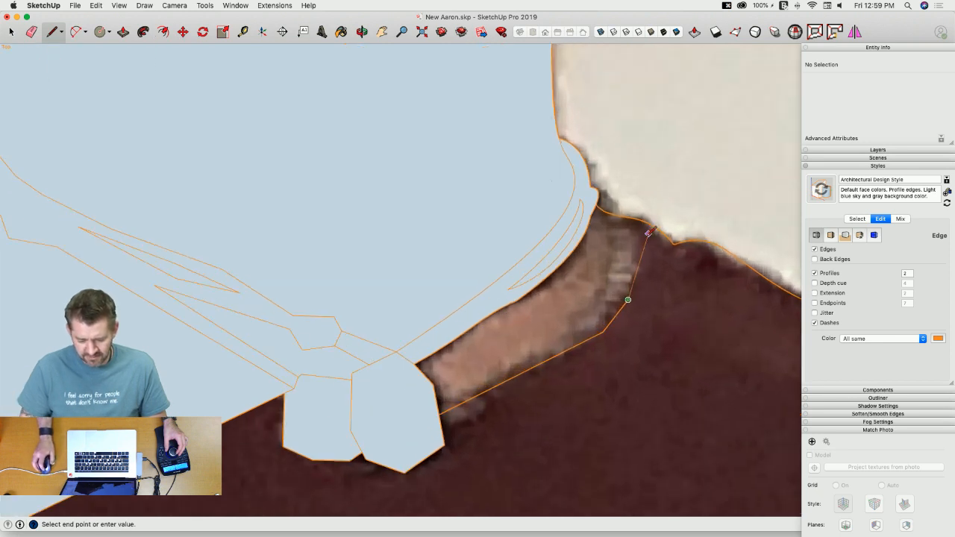
scroll(641, 240, up, 1)
scroll(640, 240, up, 1)
click(637, 232)
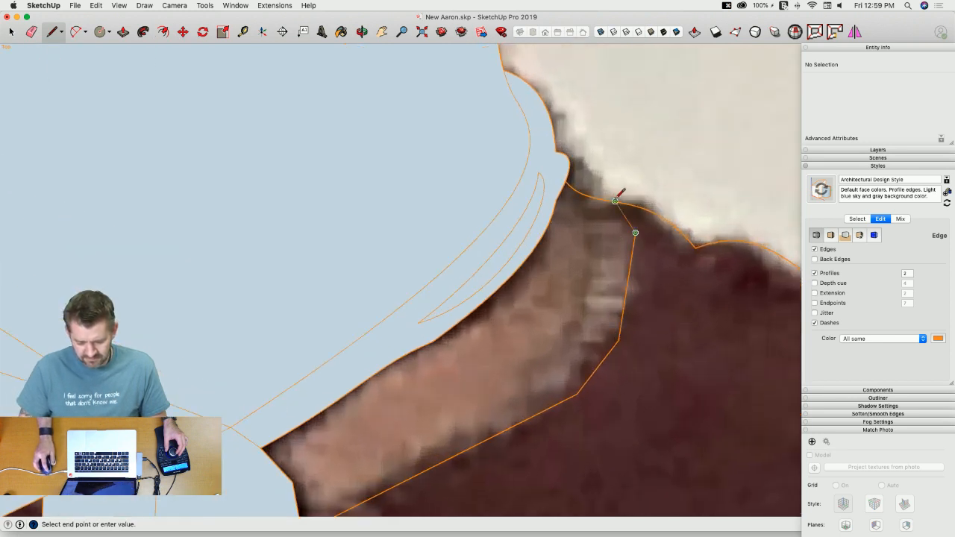
click(610, 199)
scroll(614, 195, down, 5)
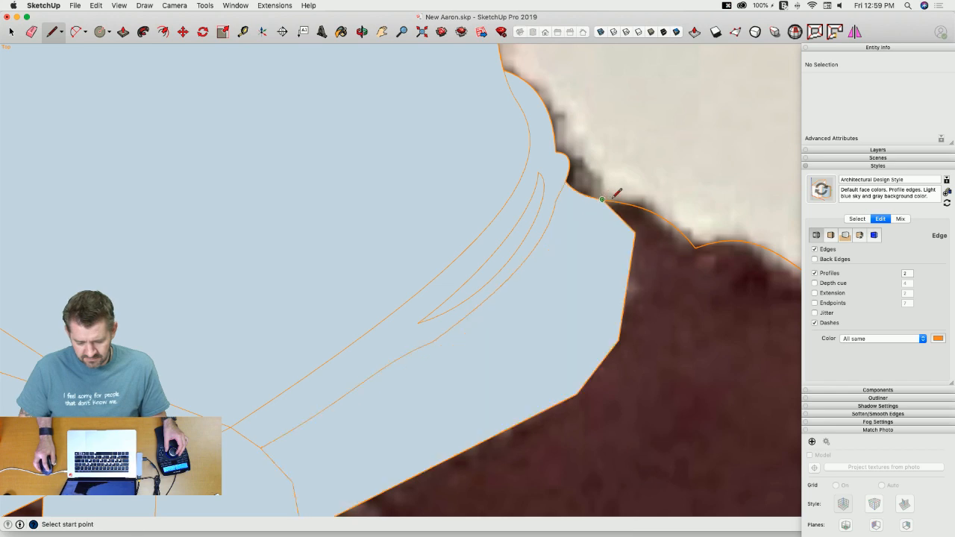
scroll(610, 199, down, 1)
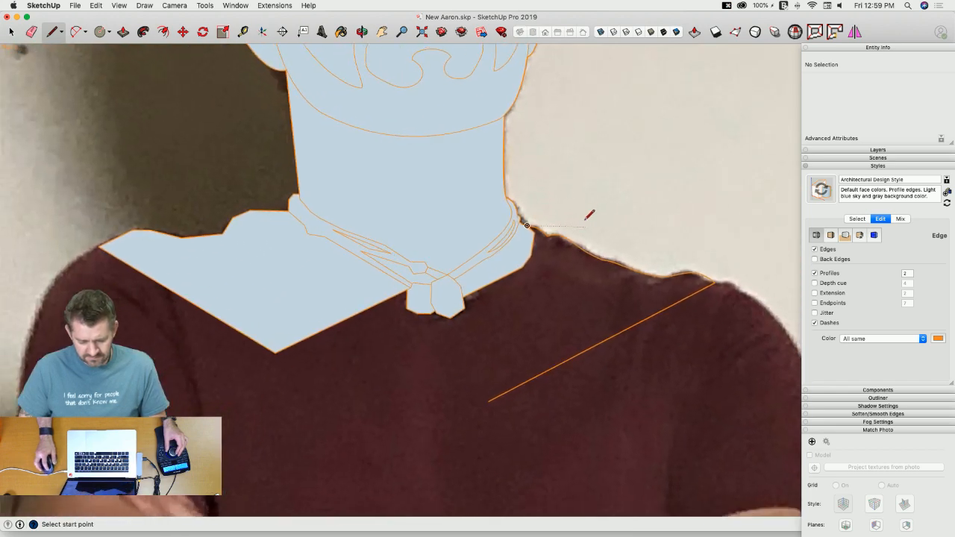
scroll(539, 257, up, 1)
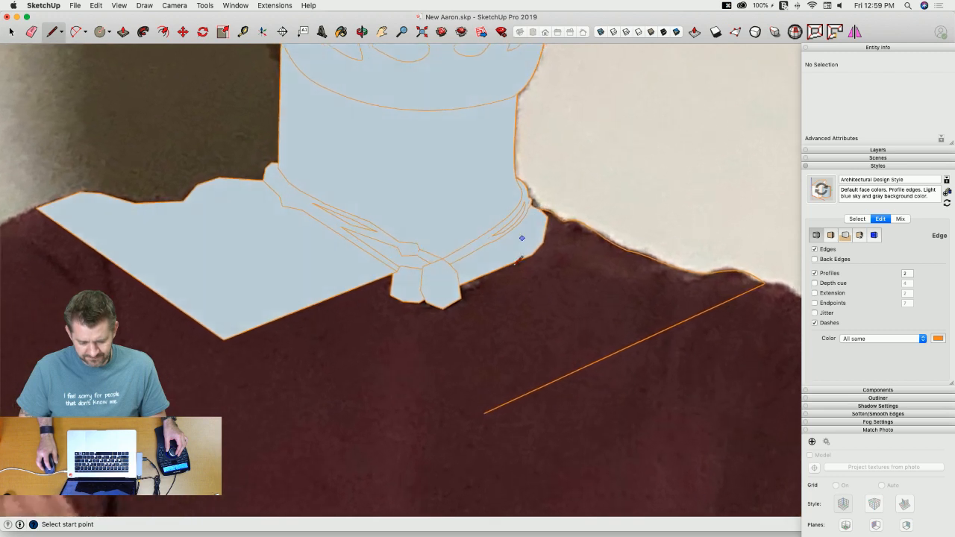
Step: Erase the temporary diagonal lines across the shirt and the rough outline along the photo's right-hand shoulder
key(e)
click(565, 373)
drag(243, 334, 203, 331)
mouse_move(556, 211)
mouse_down()
mouse_move(693, 259)
mouse_move(768, 267)
mouse_up()
scroll(575, 216, up, 4)
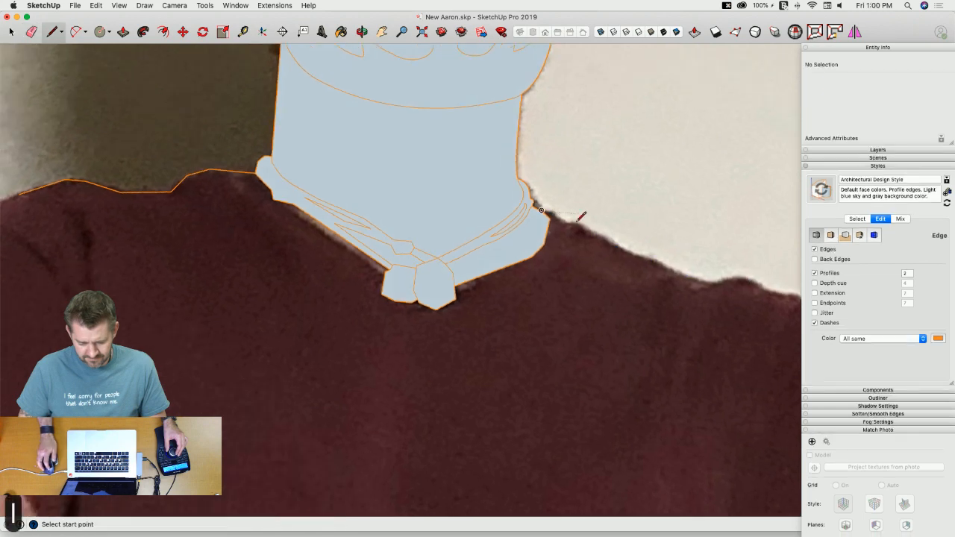
Step: Retrace the right-hand shoulder edge of the shirt from the collar skin's corner along the fabric bumps and down the long slope
key(l)
scroll(571, 288, up, 3)
click(550, 288)
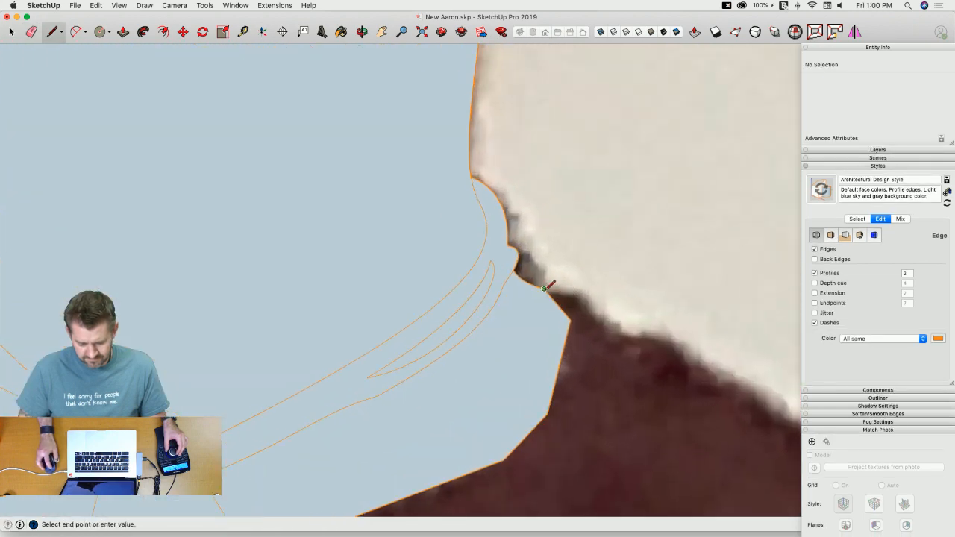
click(628, 336)
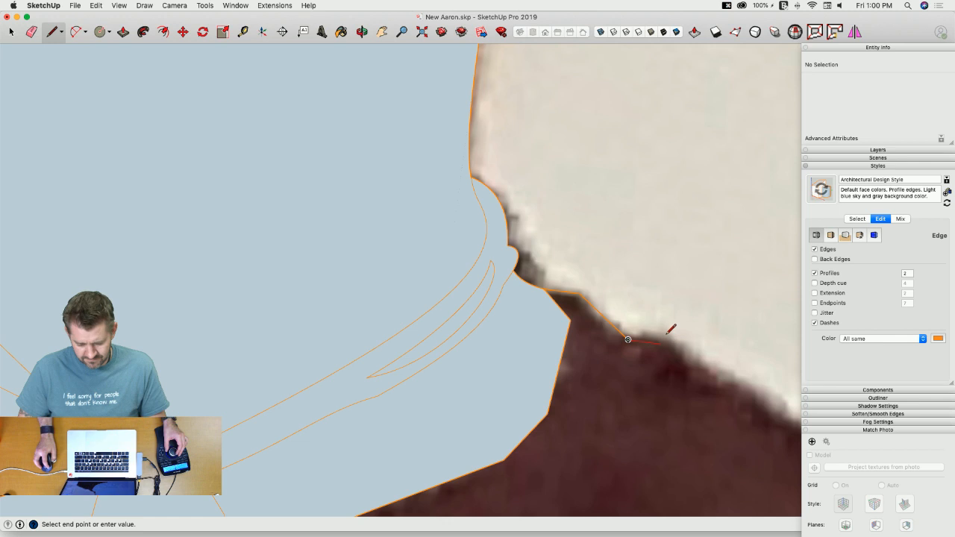
scroll(669, 327, up, 2)
click(670, 338)
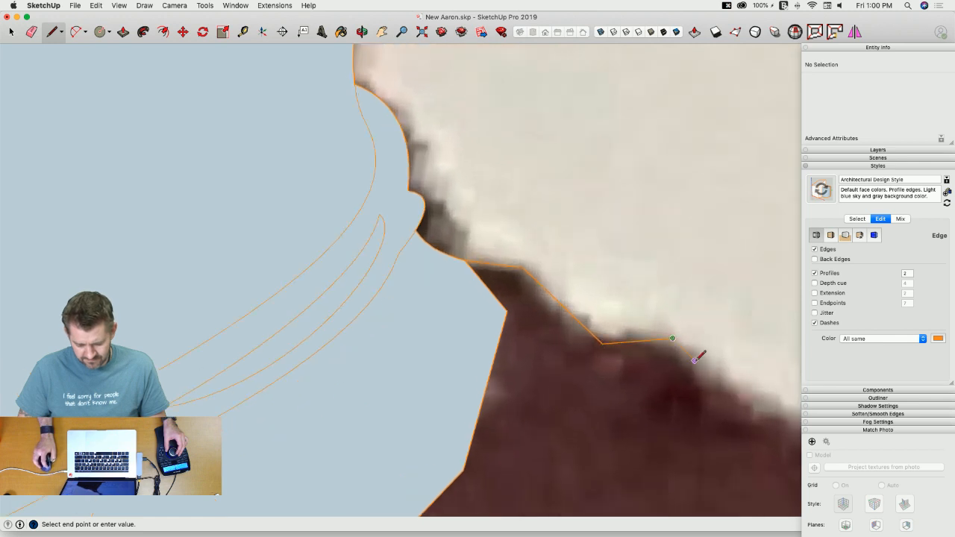
click(695, 361)
click(708, 398)
scroll(664, 343, down, 3)
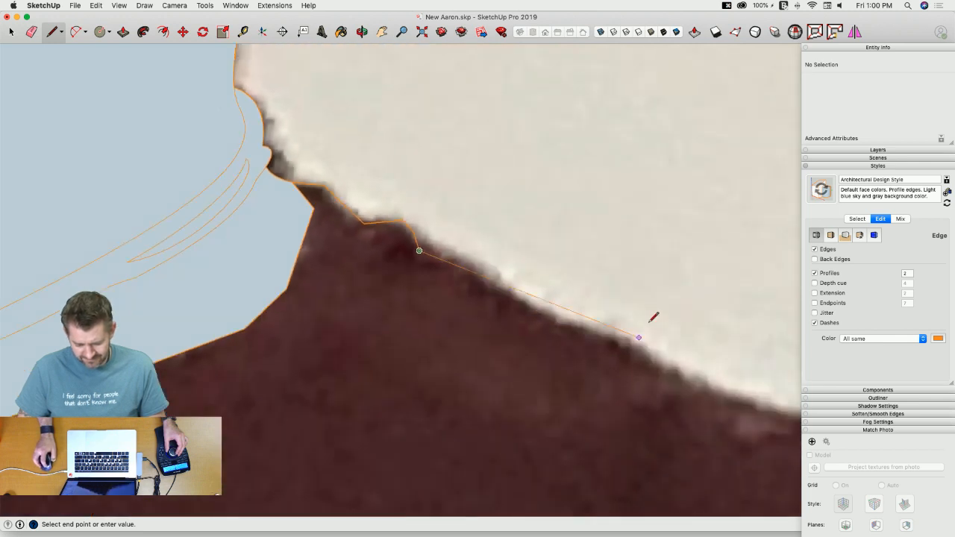
click(690, 408)
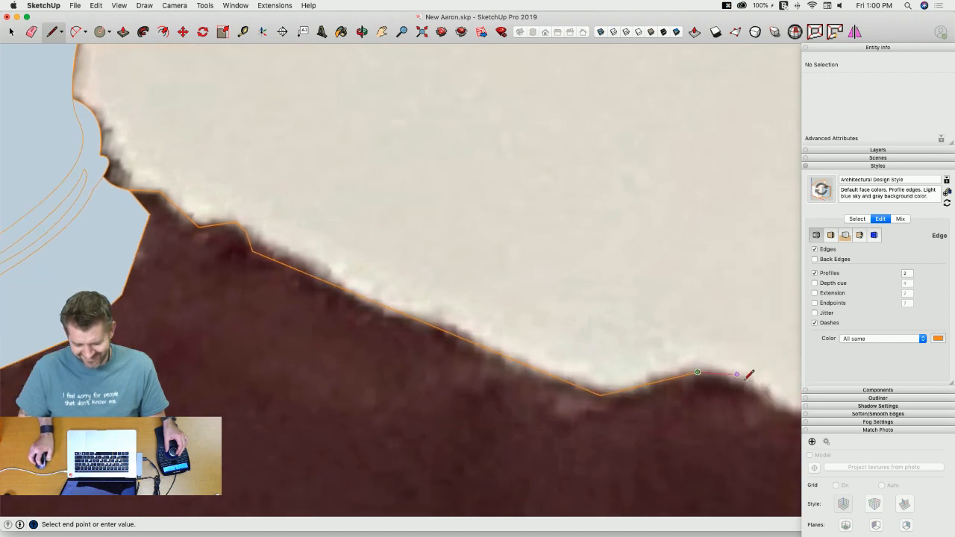
Step: Continue the right-hand shoulder line over the outer fabric bump to where the sleeve starts curving down
click(642, 355)
click(701, 359)
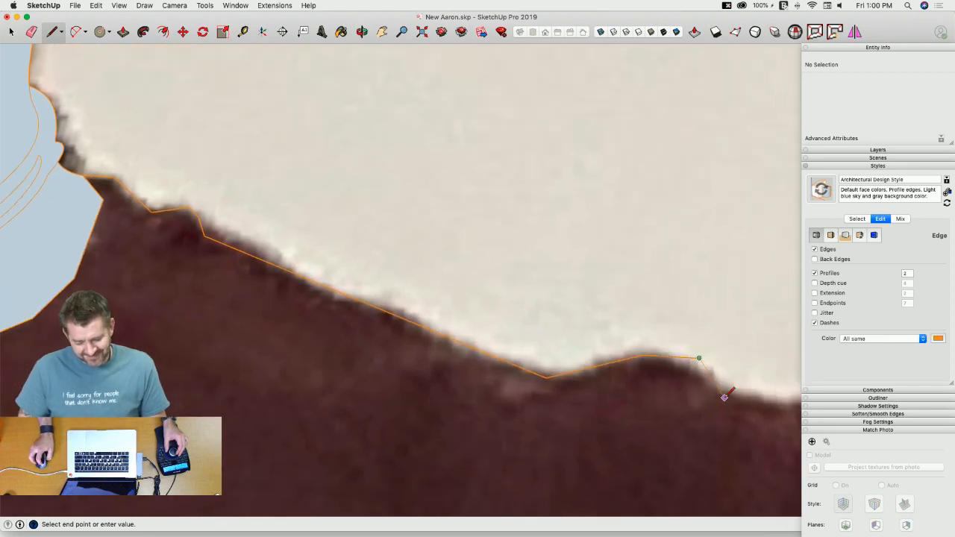
click(723, 396)
click(602, 302)
scroll(629, 296, up, 2)
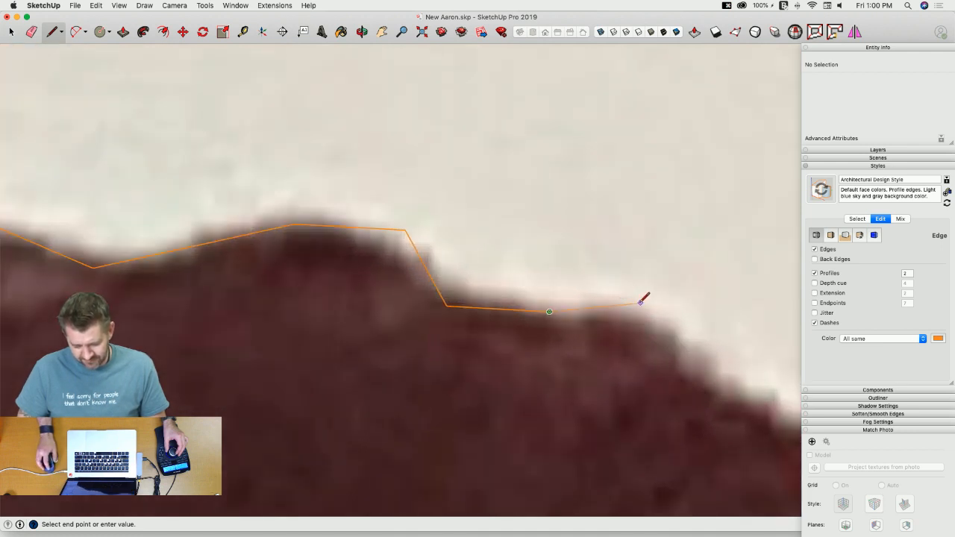
click(641, 302)
scroll(663, 321, down, 4)
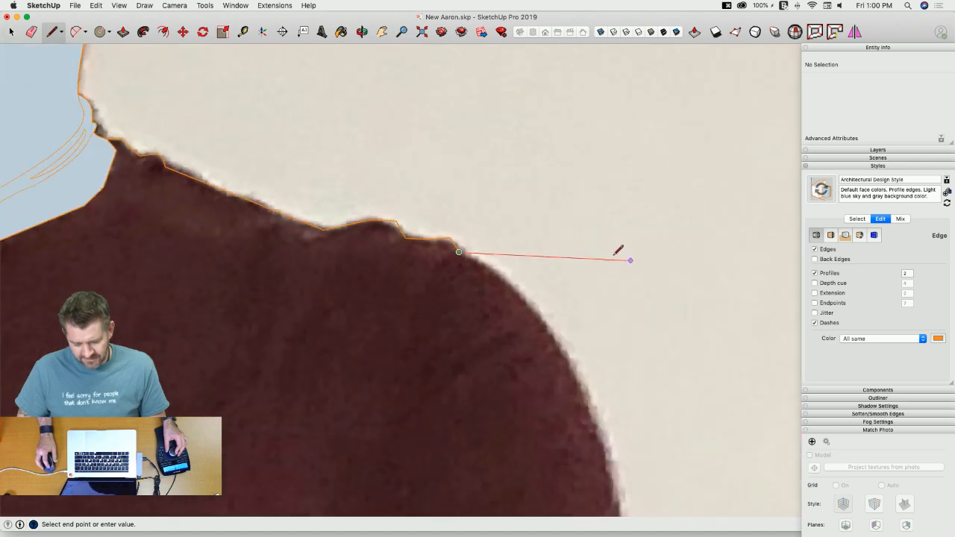
scroll(593, 303, down, 2)
key(Escape)
scroll(474, 290, down, 1)
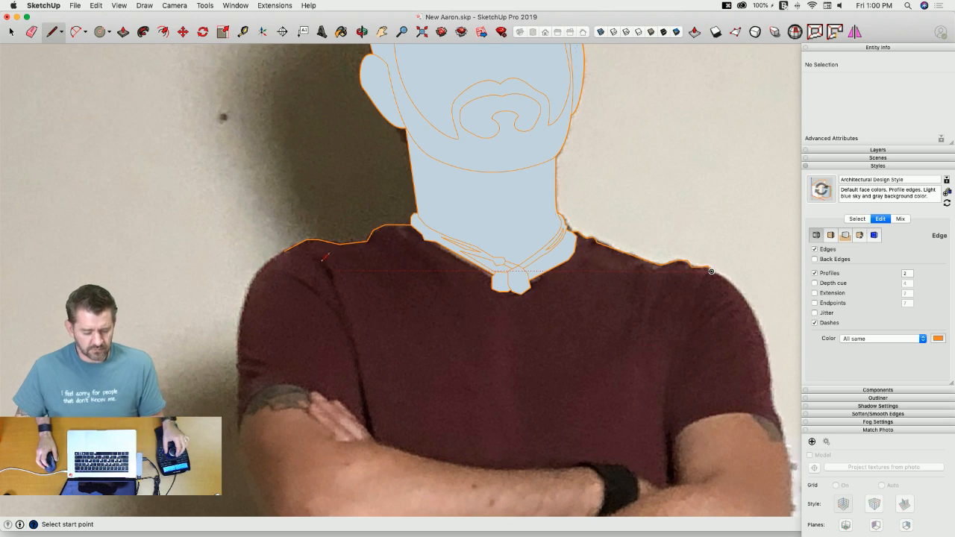
Step: Examine the finished 2D figure beside the photo, comparing the detail of its shirt and sleeves with its trouser folds and outline
scroll(321, 258, down, 2)
scroll(325, 258, down, 8)
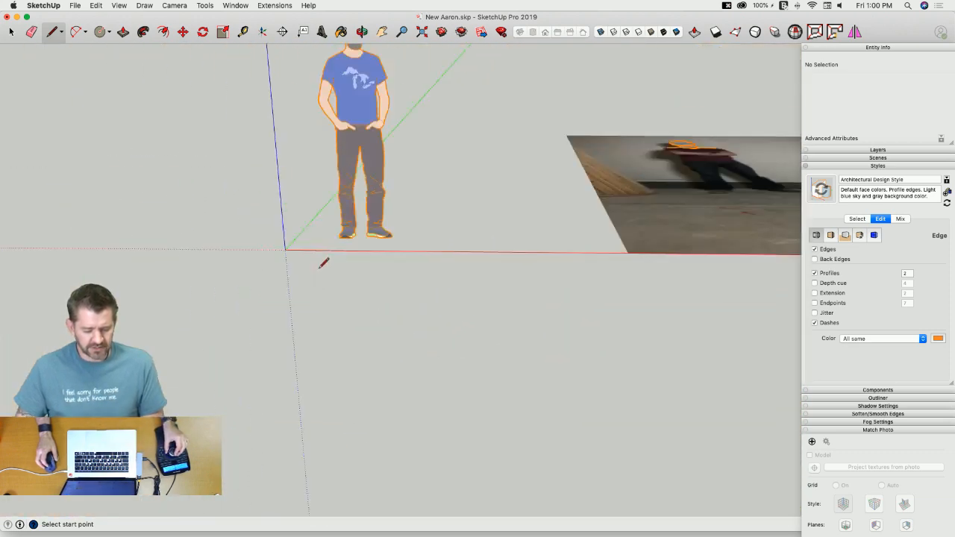
key(space)
scroll(387, 257, up, 8)
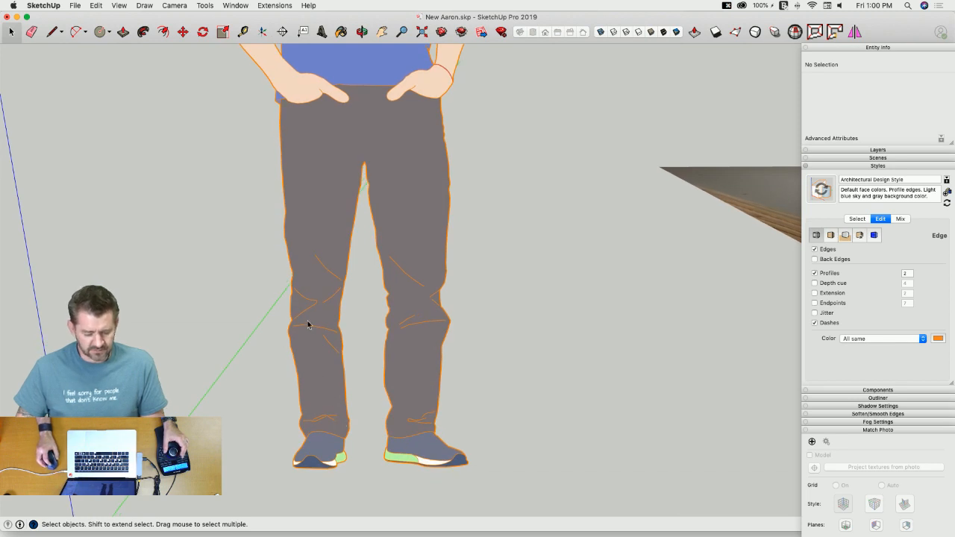
scroll(445, 313, down, 5)
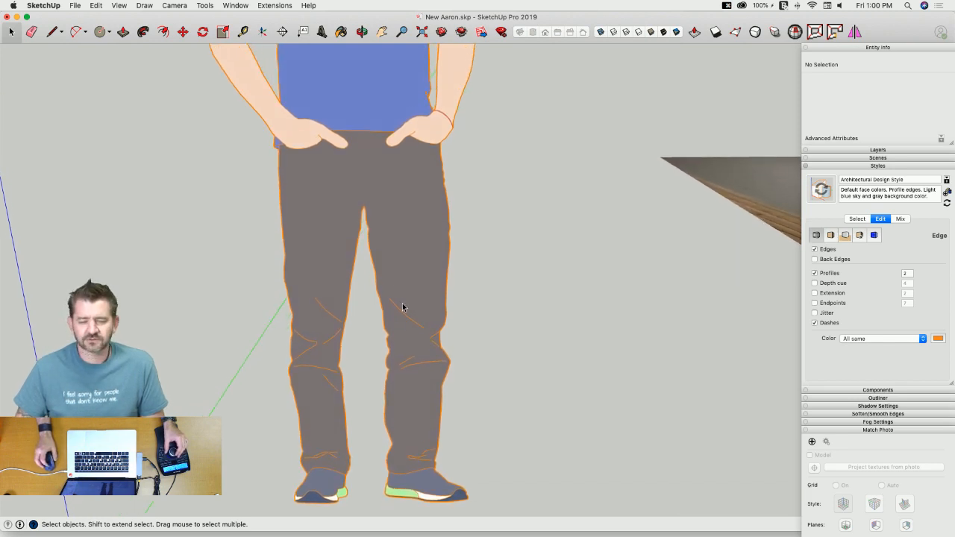
scroll(434, 255, up, 4)
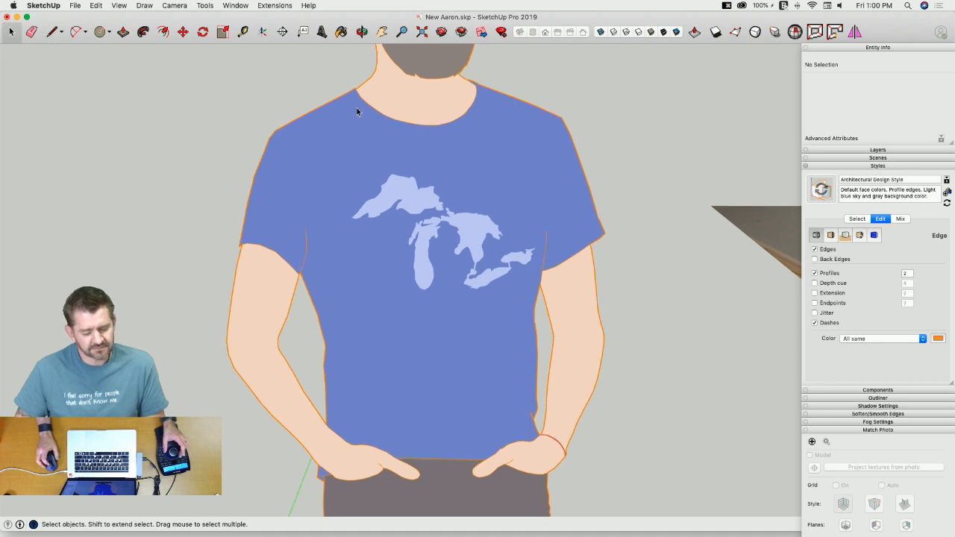
scroll(356, 107, down, 1)
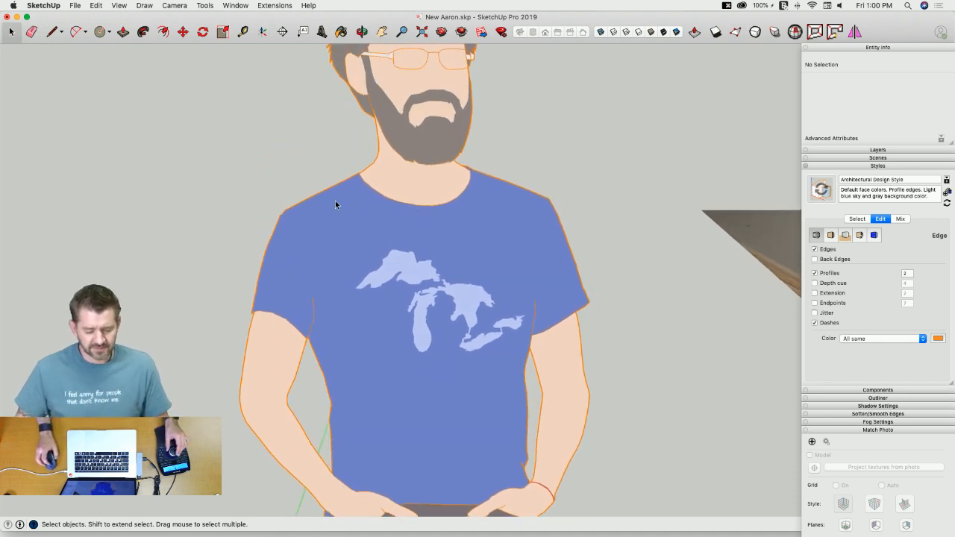
scroll(377, 197, up, 2)
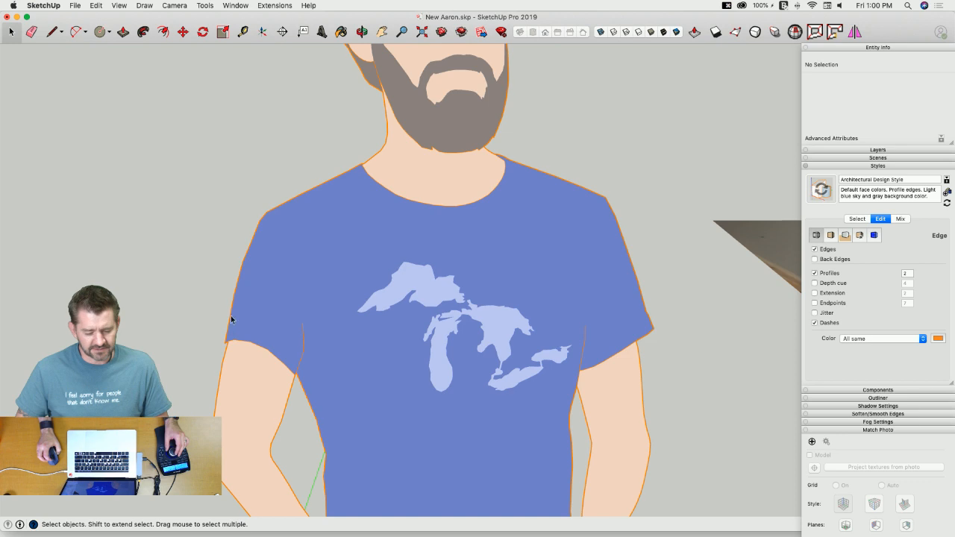
scroll(463, 214, down, 2)
scroll(459, 210, down, 2)
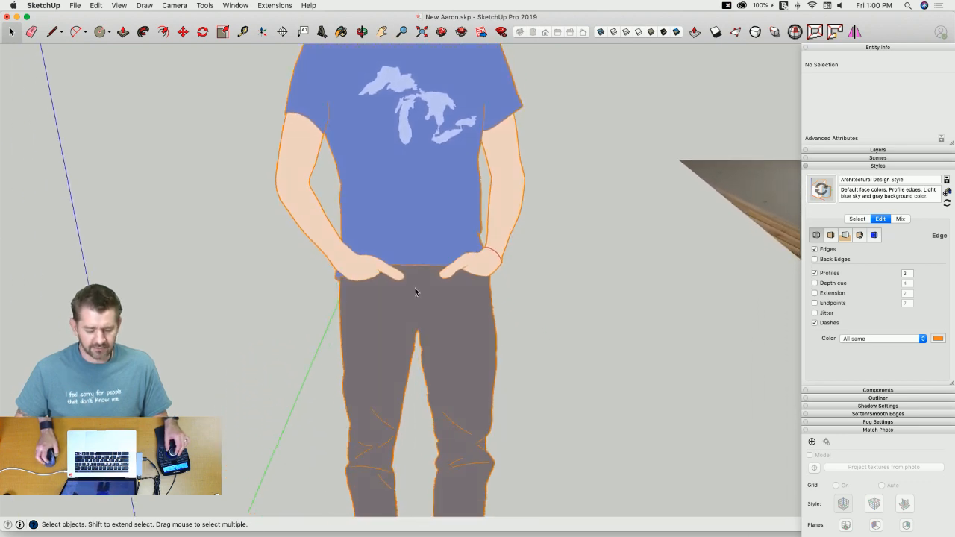
scroll(368, 183, up, 3)
scroll(266, 187, up, 1)
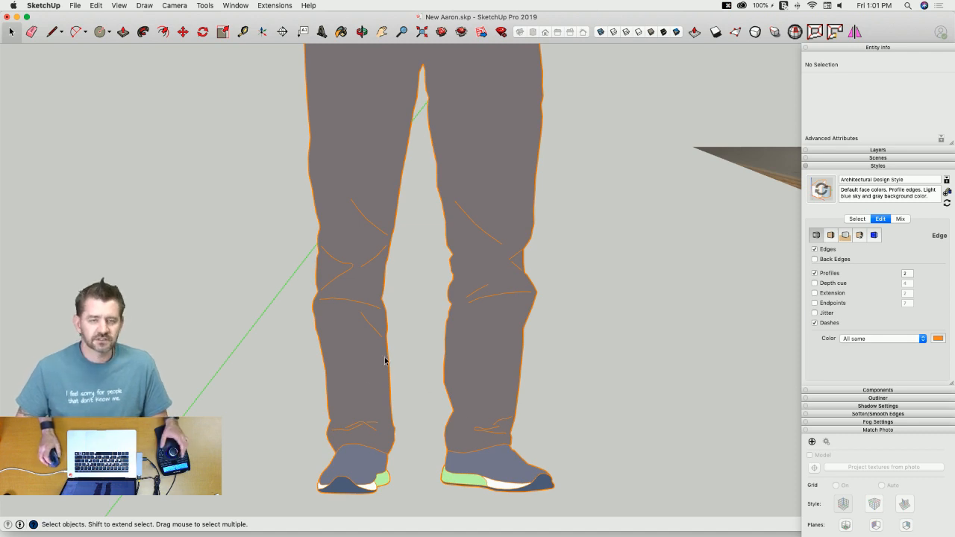
Step: Open the finished figure for editing and erase the fold lines on the left-hand trouser leg
click(375, 279)
double_click(375, 278)
key(e)
drag(378, 215, 349, 293)
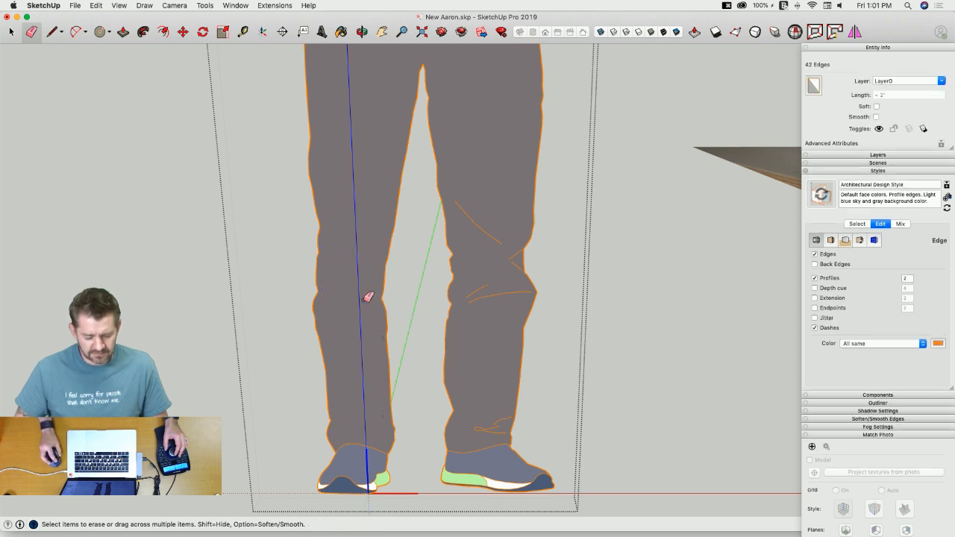
drag(368, 297, 411, 276)
key(space)
scroll(409, 253, down, 3)
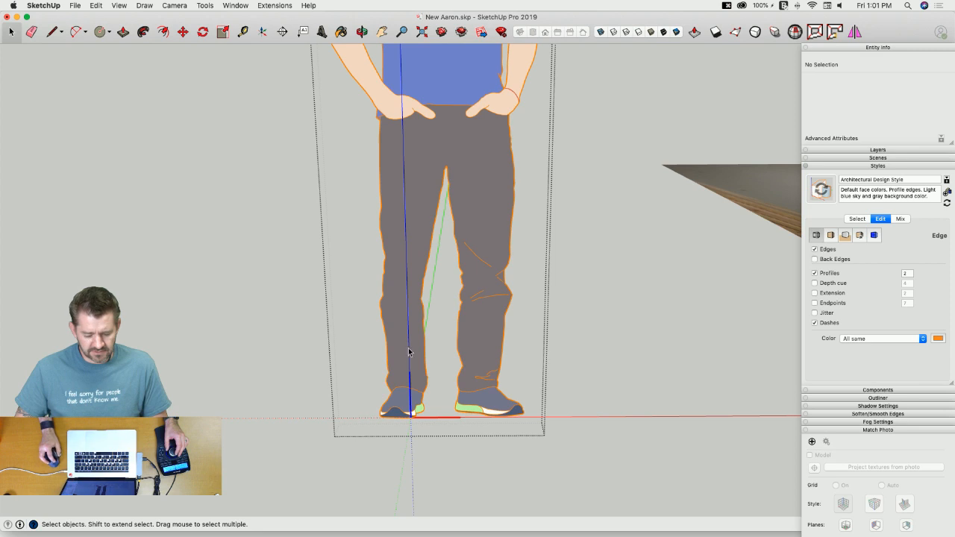
scroll(410, 254, up, 3)
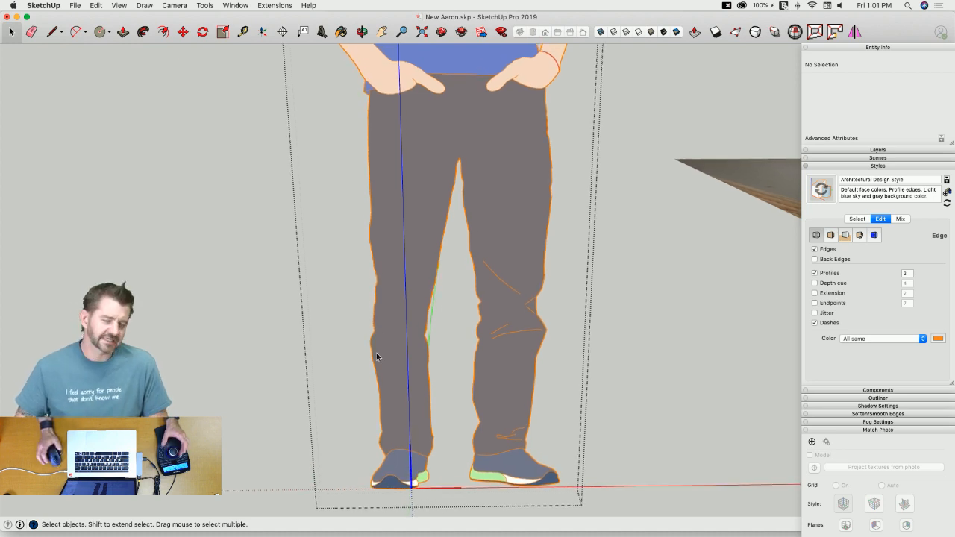
scroll(377, 357, down, 3)
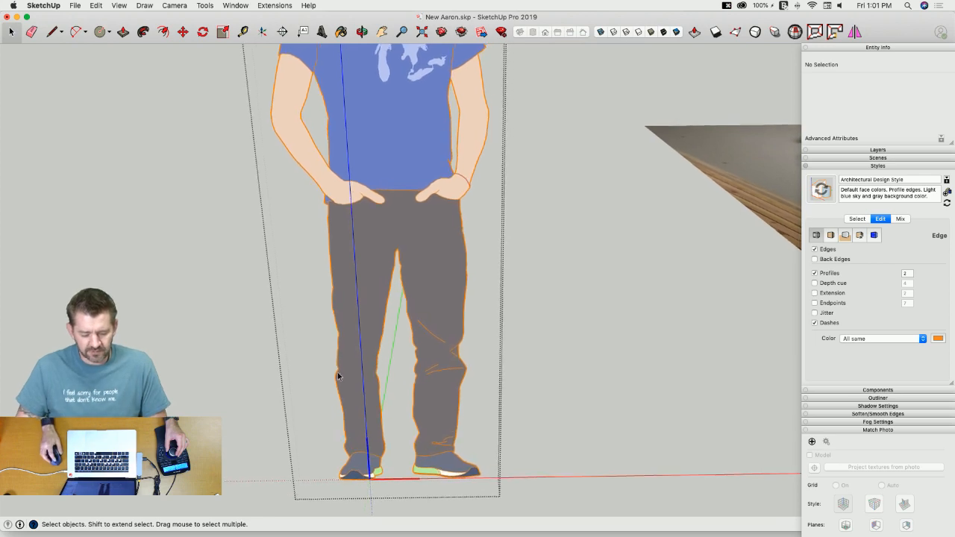
scroll(319, 306, down, 3)
Step: Trace the photo's left-hand sleeve along its outer edge, from the end of the shoulder line down to the hem's outer corner
scroll(576, 196, up, 5)
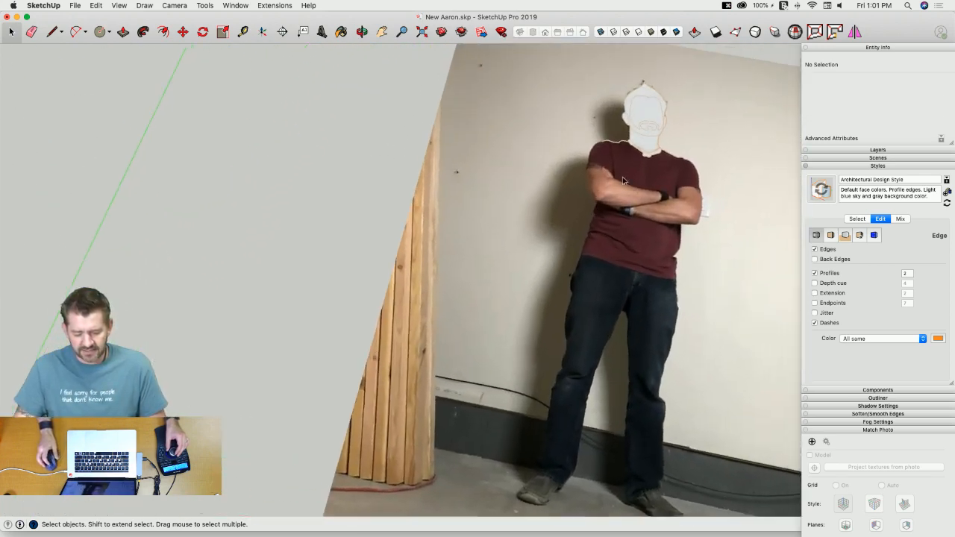
scroll(589, 166, up, 5)
key(l)
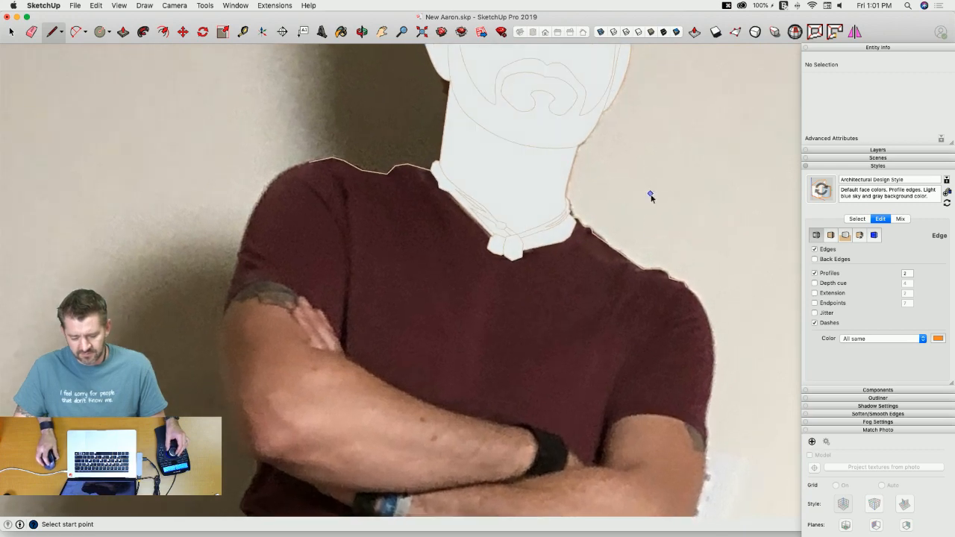
key(space)
key(l)
scroll(390, 185, up, 5)
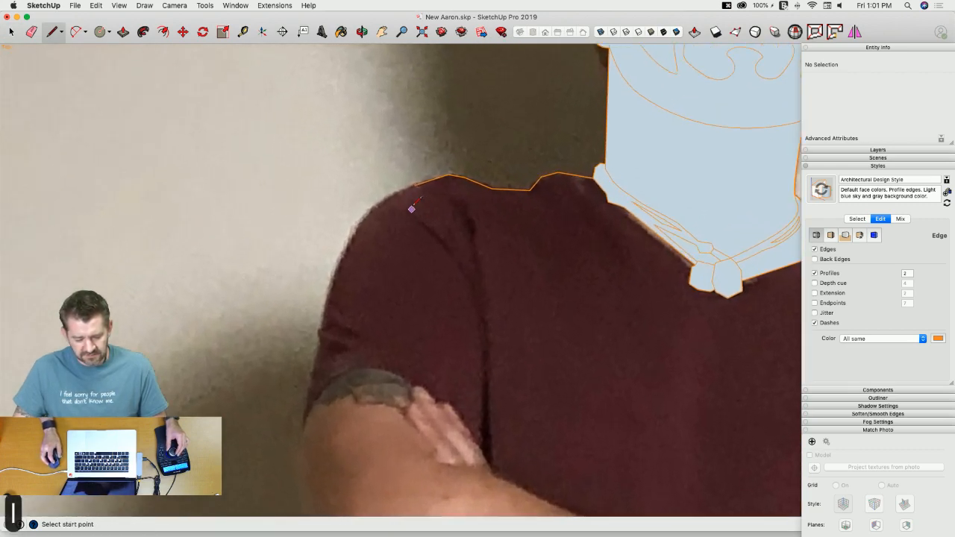
scroll(393, 197, up, 3)
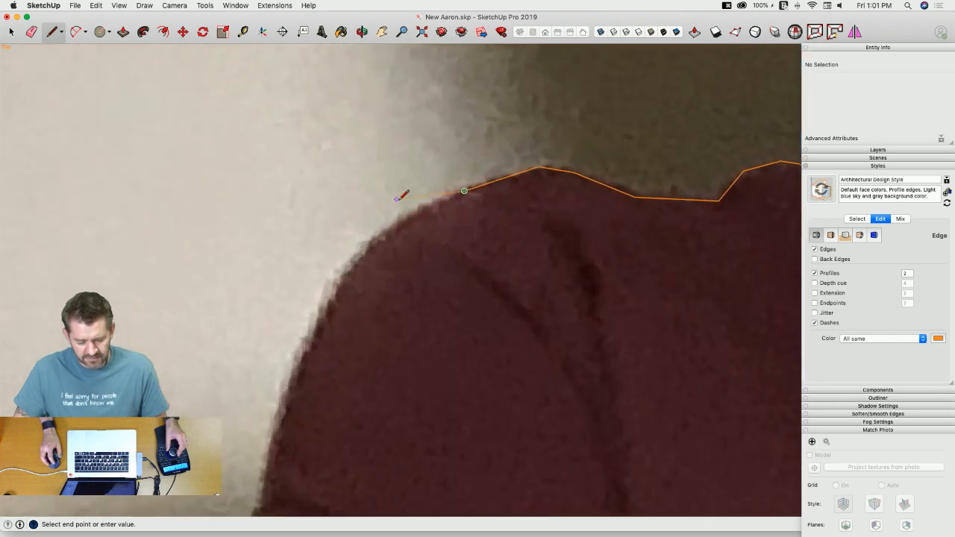
click(320, 308)
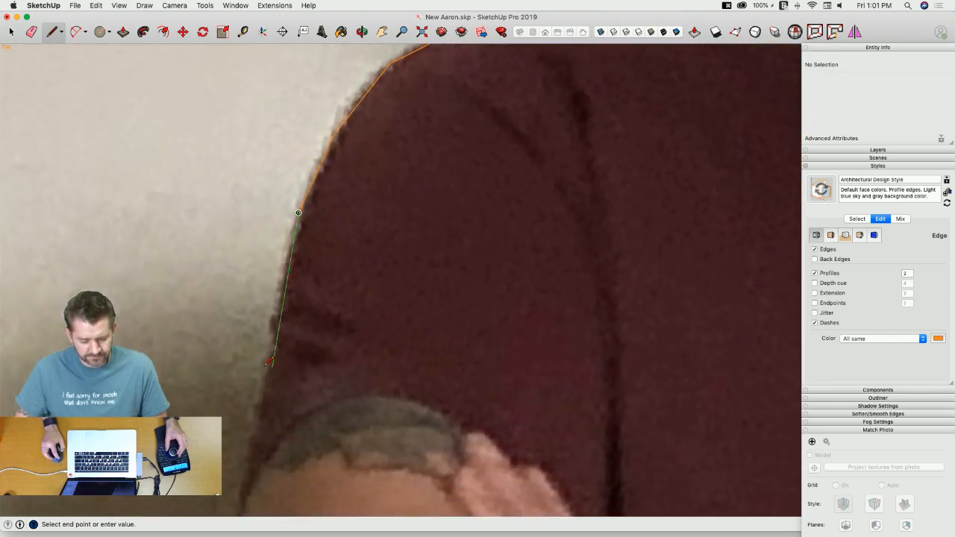
scroll(270, 350, up, 2)
scroll(276, 288, up, 1)
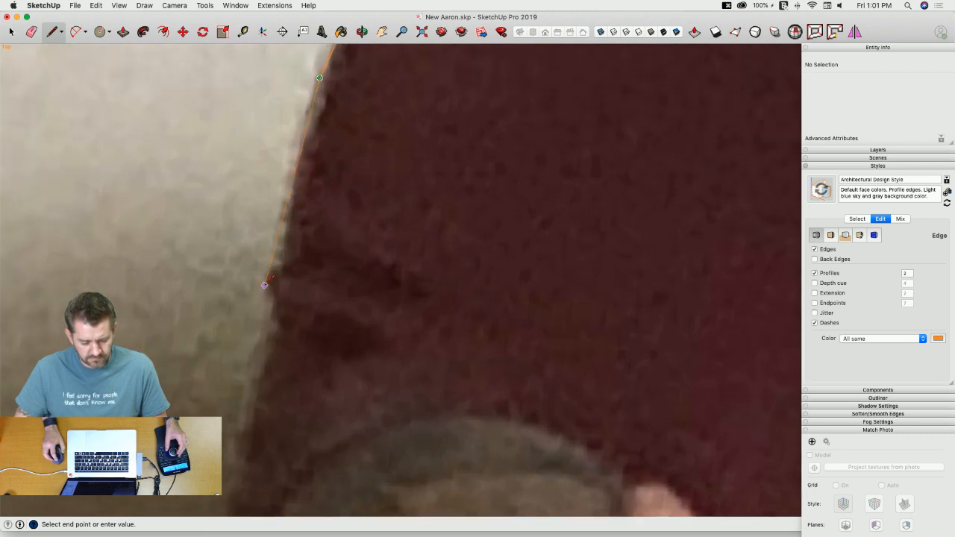
scroll(270, 290, up, 2)
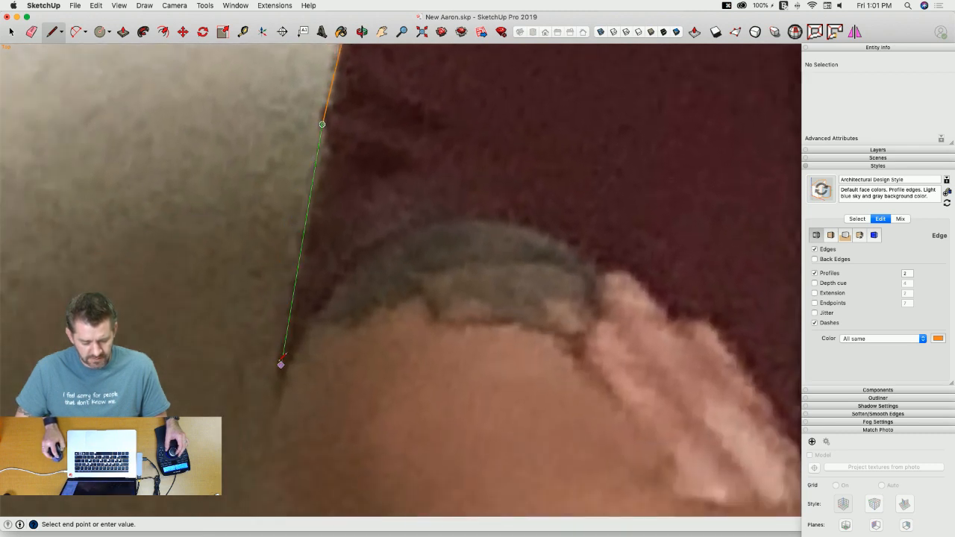
click(280, 369)
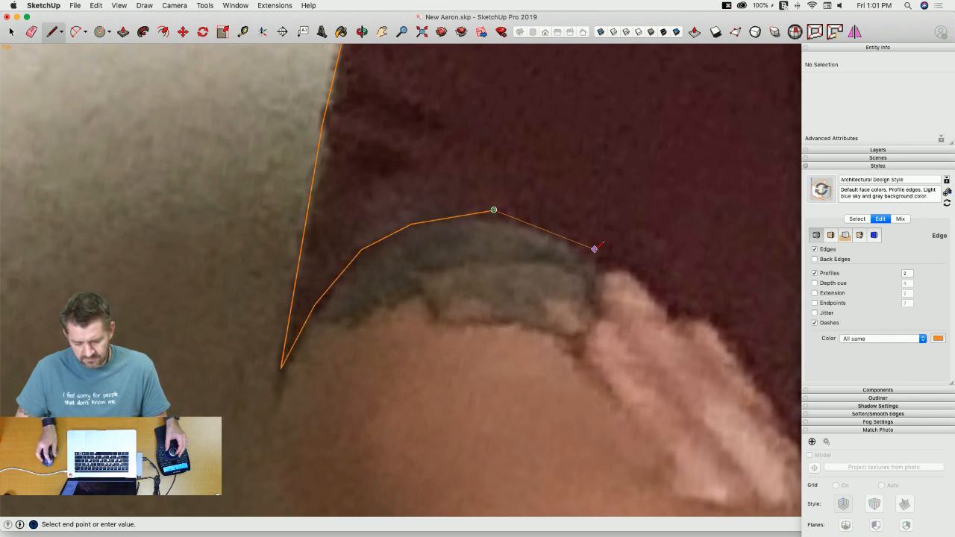
Step: Trace the left-hand sleeve's hem over the tattooed arm up to the fingertips tucked against the shirt
click(604, 274)
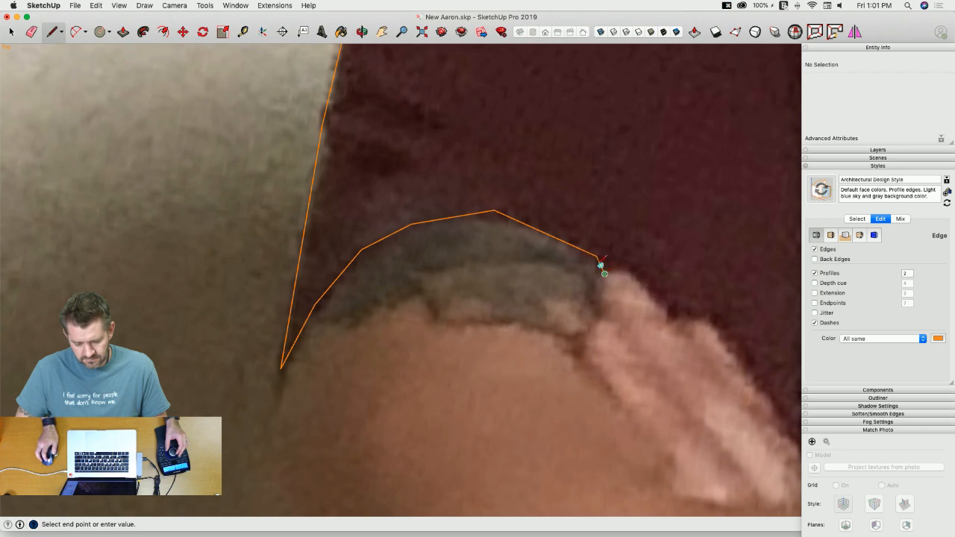
key(Escape)
scroll(485, 316, down, 4)
Step: Trace the right-hand sleeve's outer edge from the end of the shoulder line down to the hem's outer corner
scroll(448, 284, down, 3)
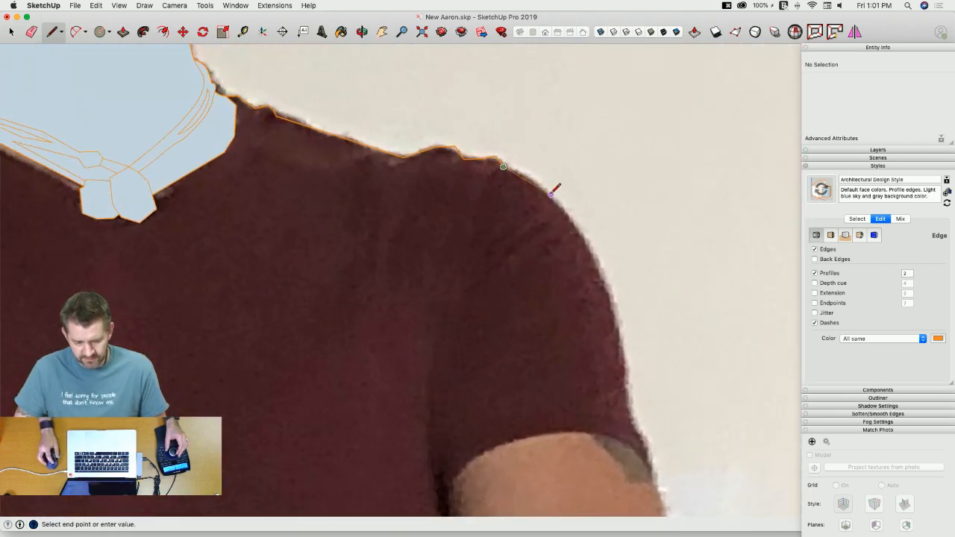
click(545, 188)
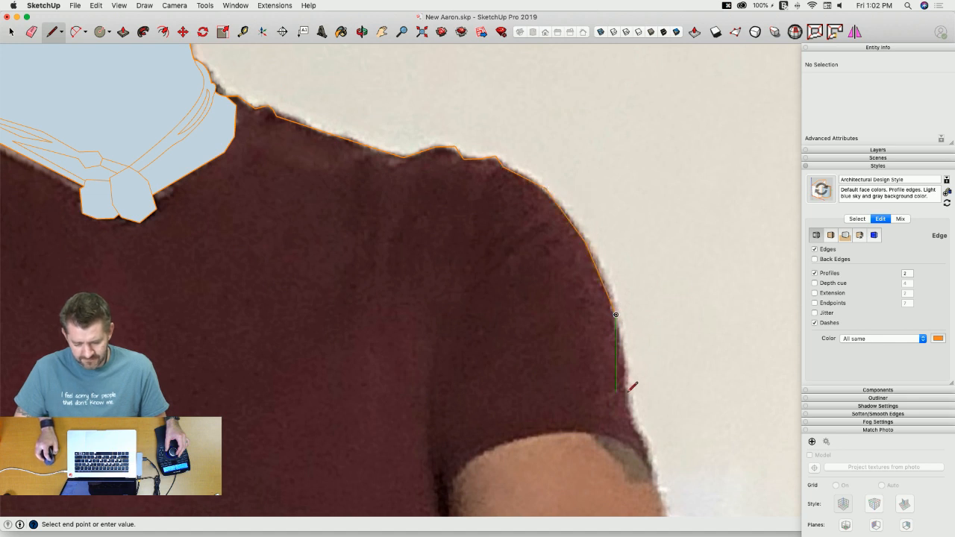
scroll(628, 392, up, 3)
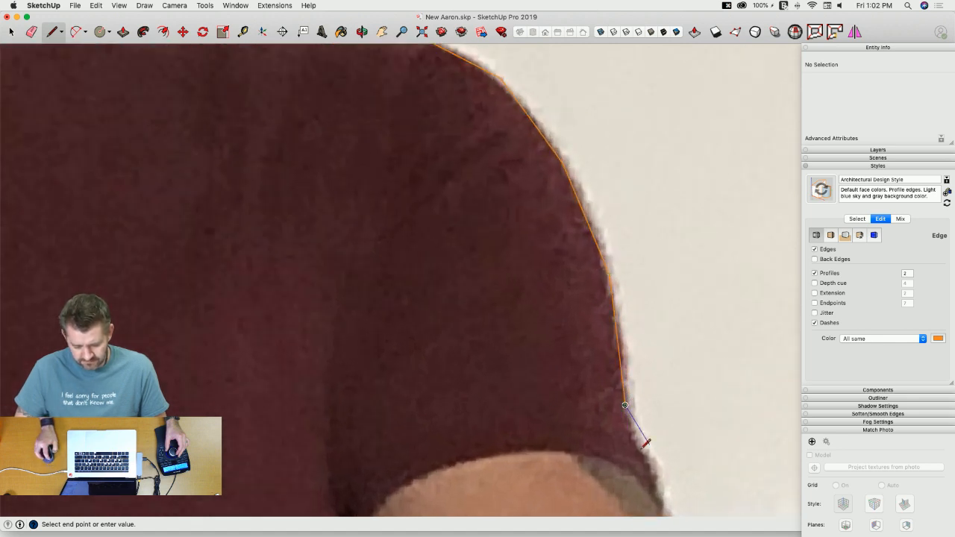
scroll(639, 452, up, 3)
click(645, 452)
shift+middle_drag(645, 452, 608, 392)
click(600, 397)
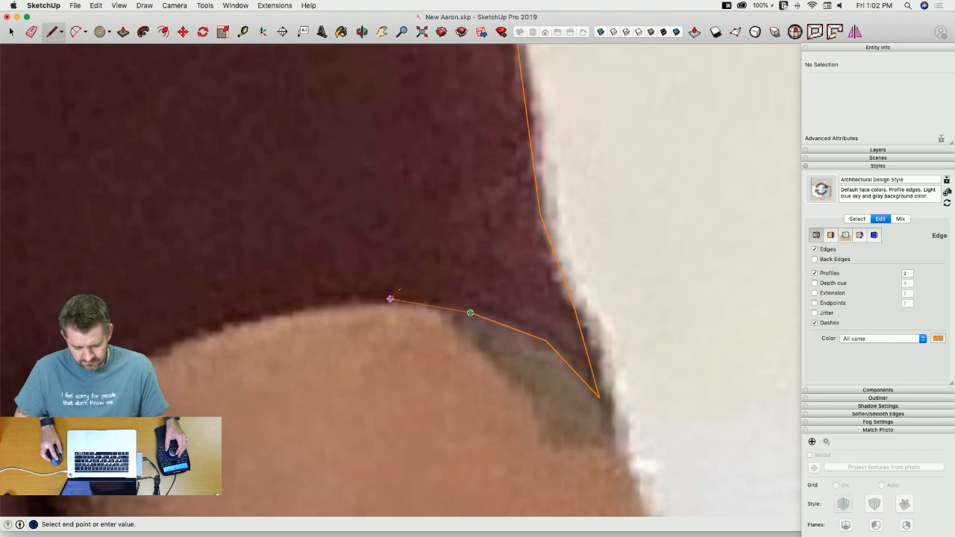
Step: Trace the right-hand sleeve's hem over the top of the bare arm and down to the armpit
shift+middle_drag(360, 300, 500, 212)
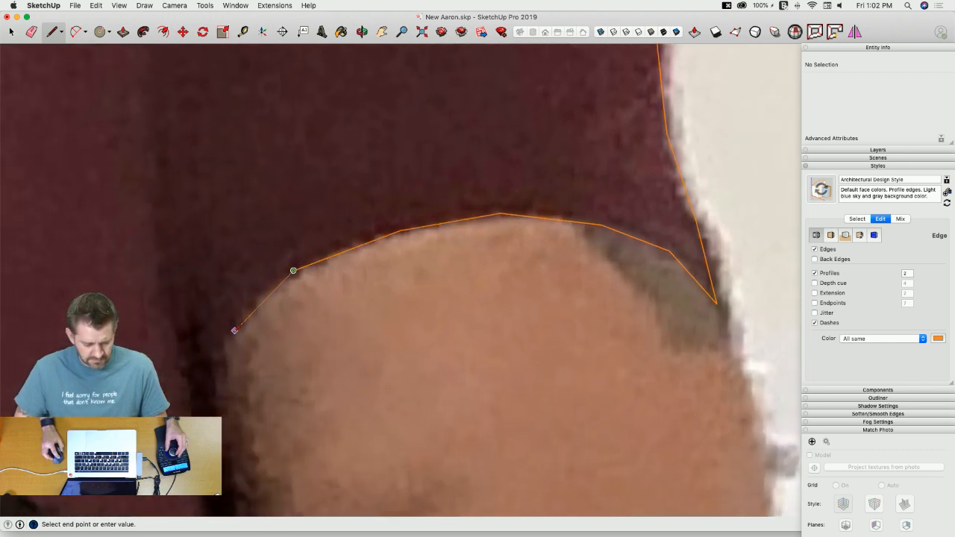
click(192, 395)
scroll(192, 394, down, 5)
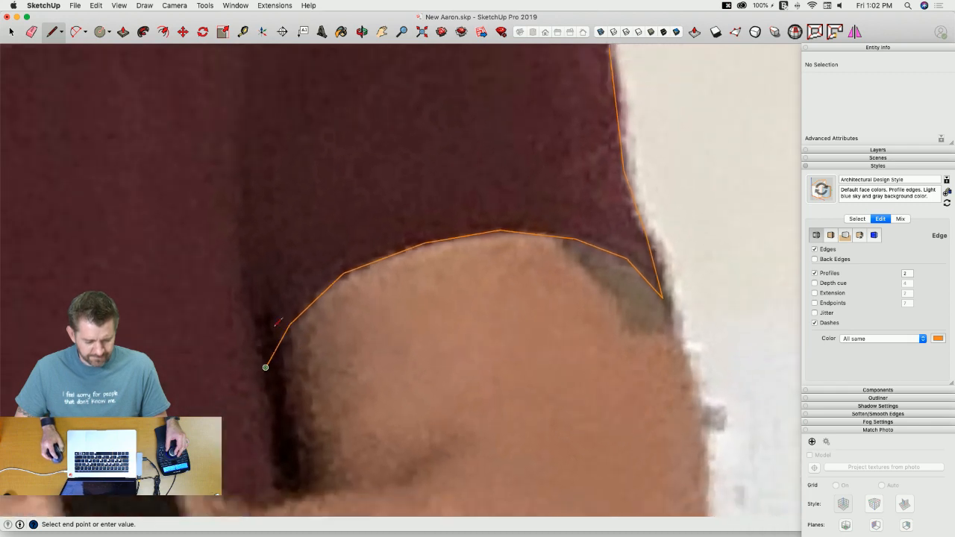
Step: Trace the right-hand sleeve's inner fold from the armpit end of the hem up into the shirt, leaving its upper end open
scroll(397, 298, up, 3)
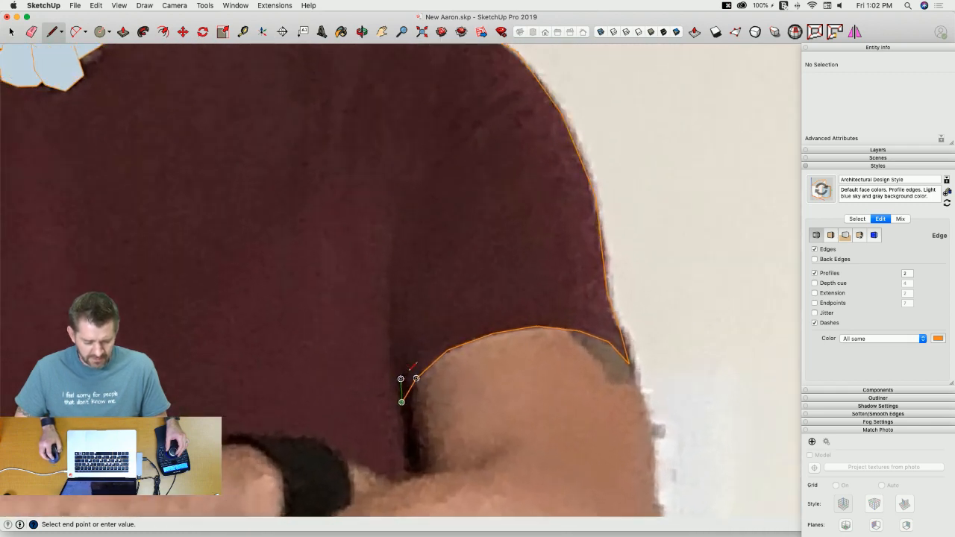
click(370, 315)
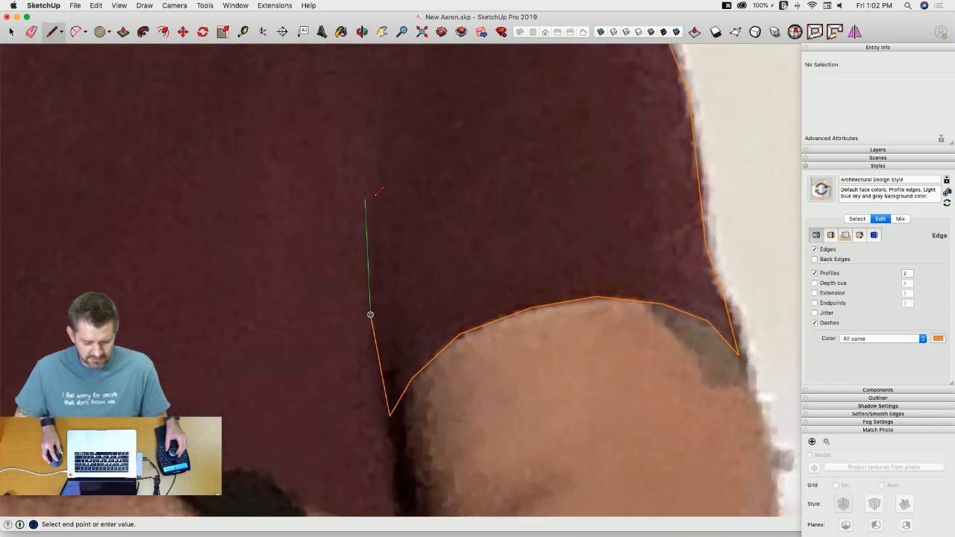
scroll(378, 176, up, 2)
click(377, 179)
scroll(403, 209, down, 1)
scroll(440, 215, down, 1)
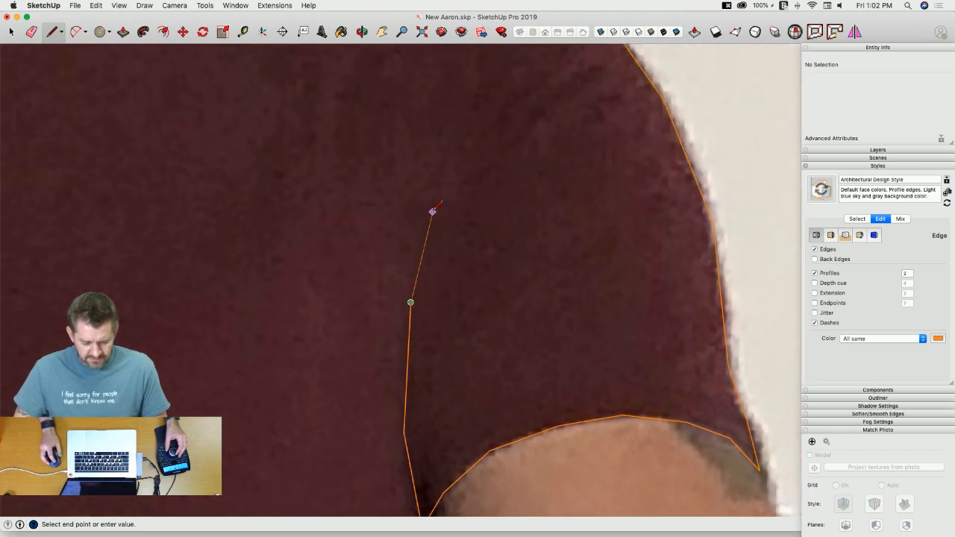
scroll(477, 209, down, 4)
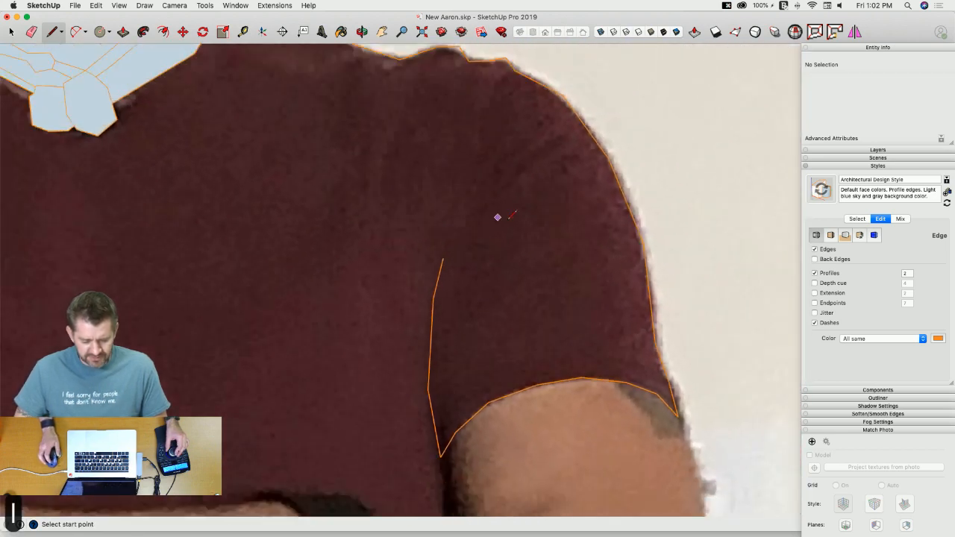
key(Escape)
Step: Trace the right-hand arm's outer edge from the sleeve hem's outer corner down and around the elbow
scroll(597, 305, down, 3)
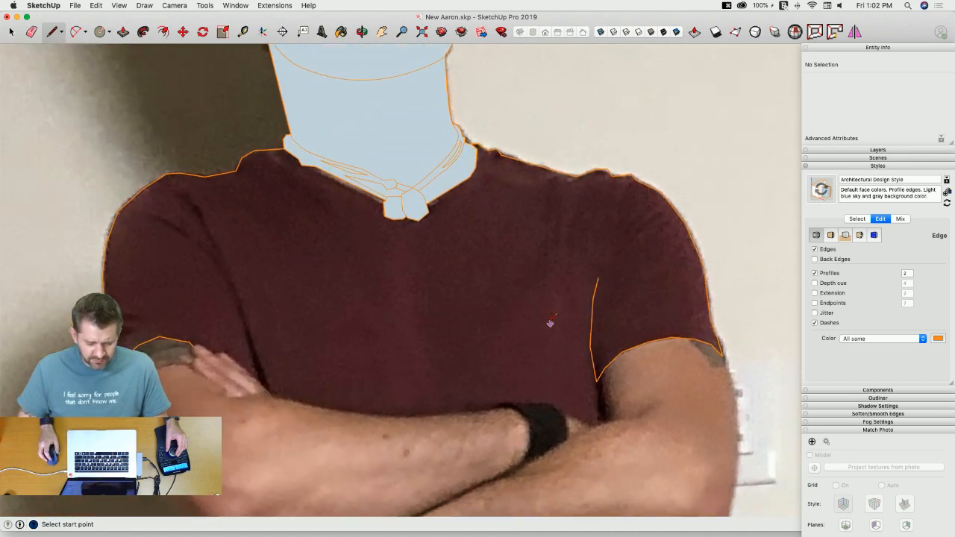
scroll(422, 326, up, 3)
scroll(369, 330, down, 3)
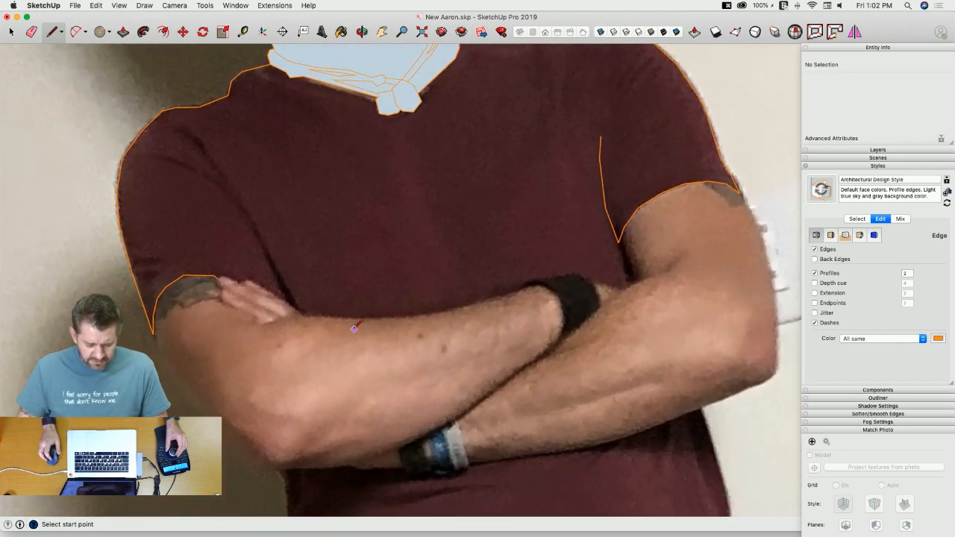
scroll(628, 305, up, 3)
scroll(628, 304, up, 3)
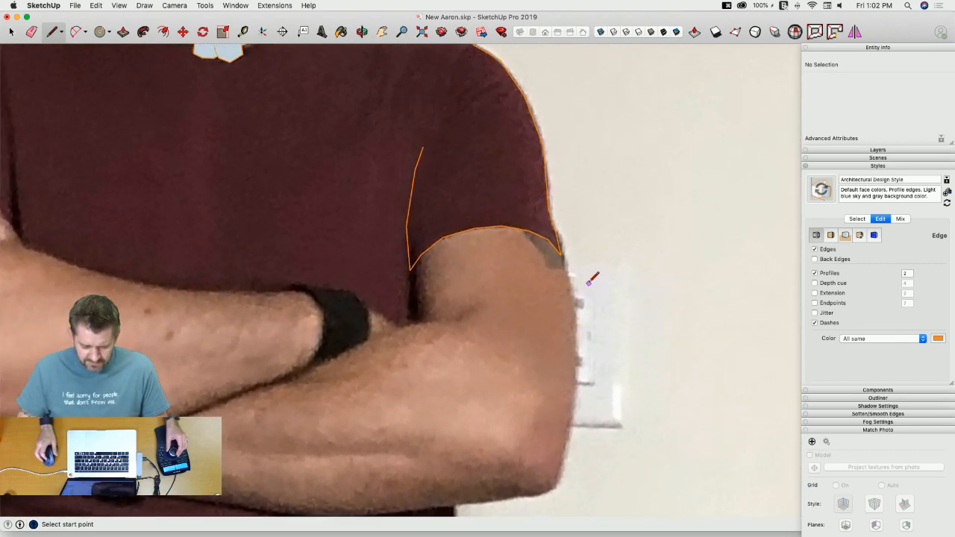
click(561, 252)
scroll(567, 284, up, 3)
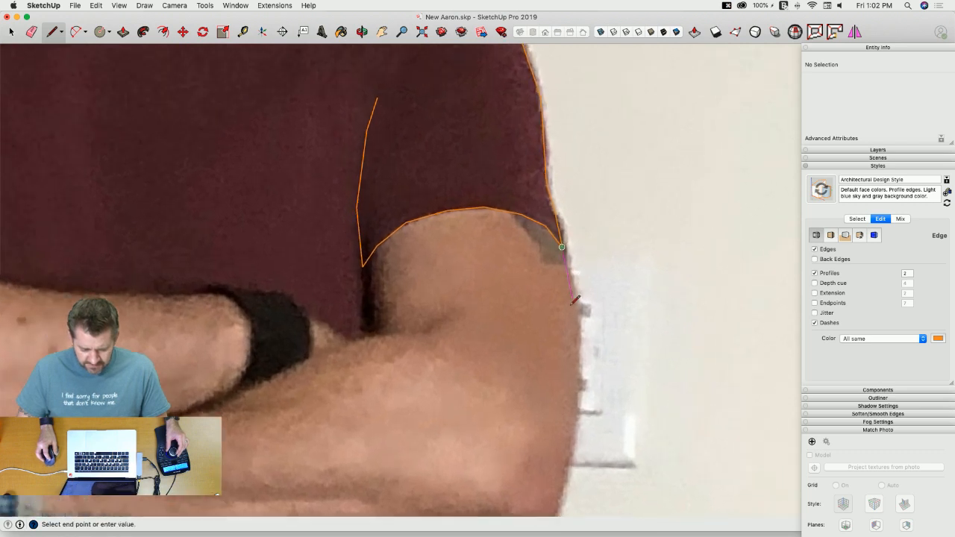
scroll(575, 331, up, 1)
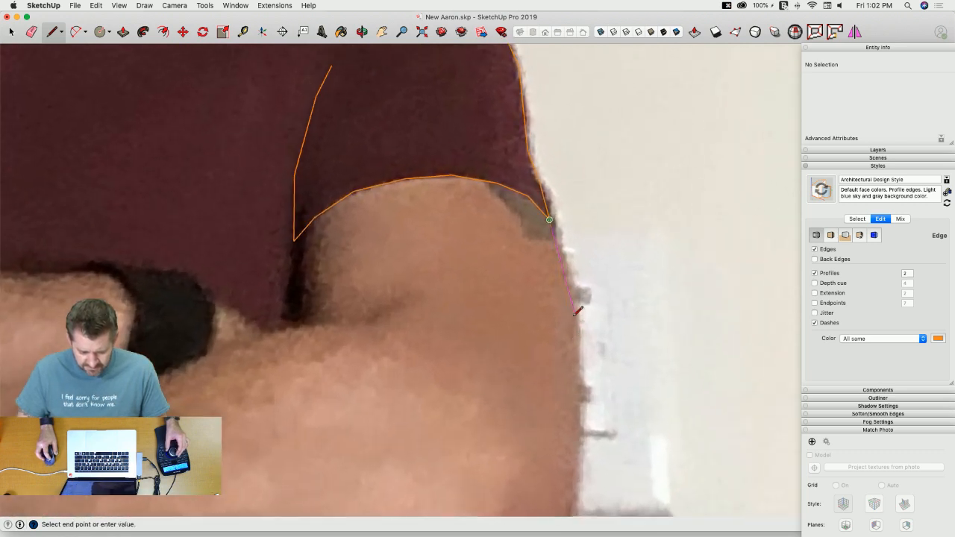
scroll(574, 311, up, 2)
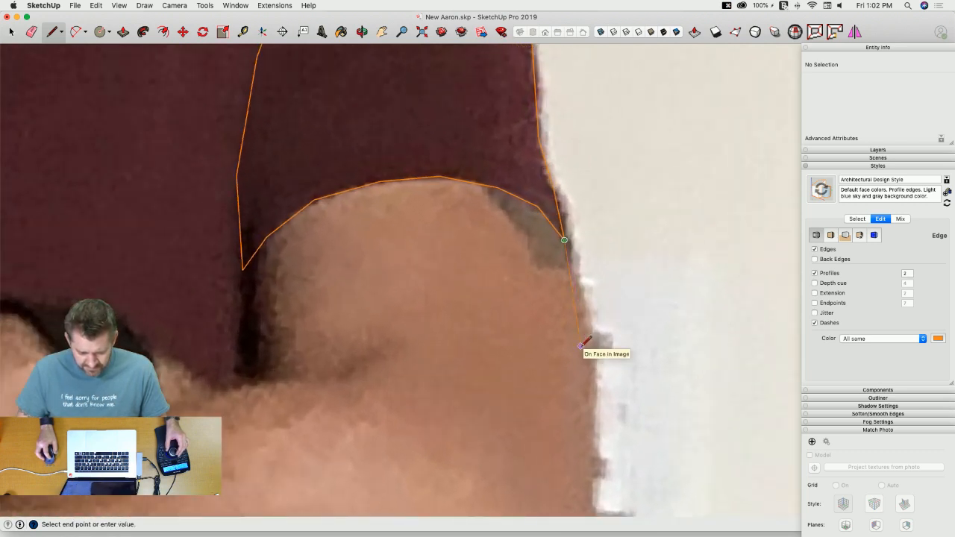
click(581, 340)
scroll(569, 375, up, 2)
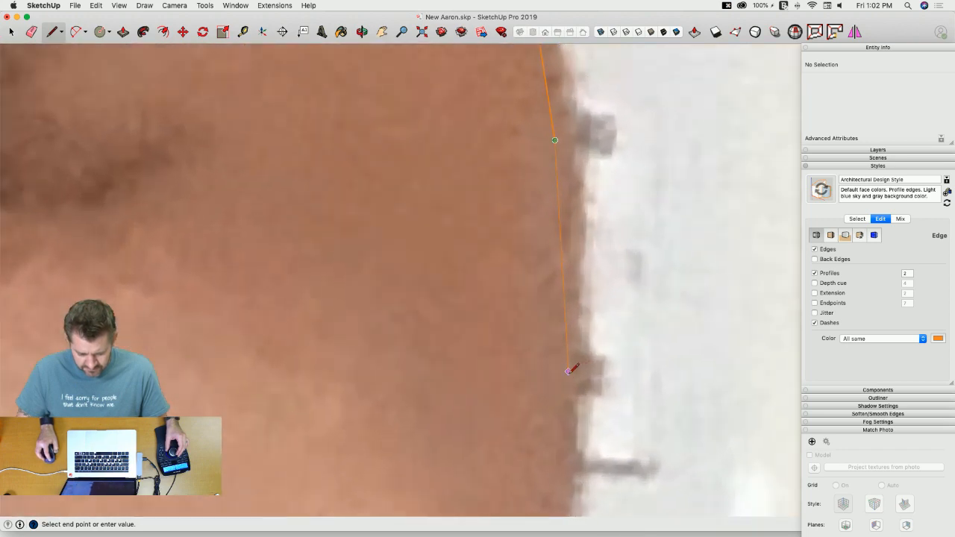
click(568, 375)
scroll(568, 373, down, 1)
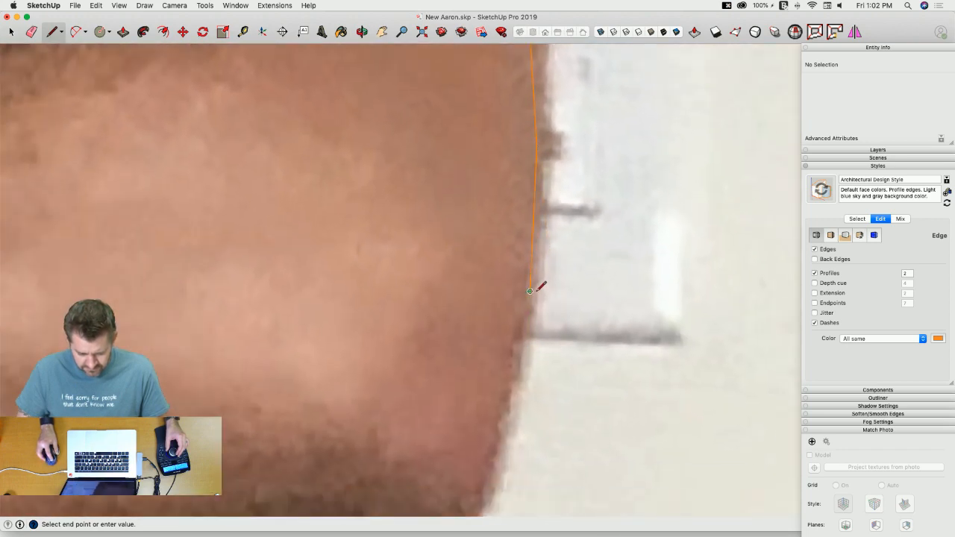
click(529, 291)
scroll(513, 358, down, 1)
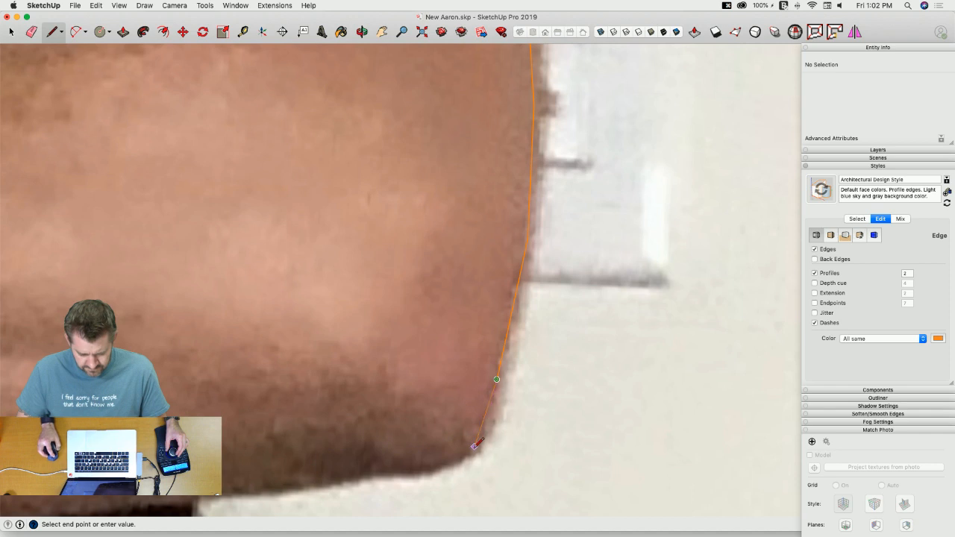
click(434, 471)
Step: Trace the lower forearm's underside from the elbow across to the edge of the light wristband
scroll(463, 383, down, 1)
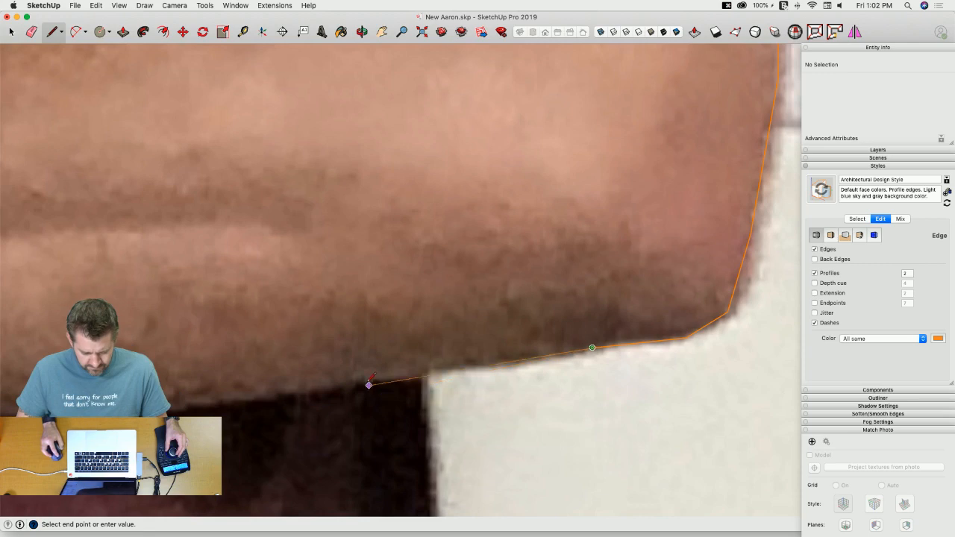
click(364, 382)
scroll(364, 381, down, 1)
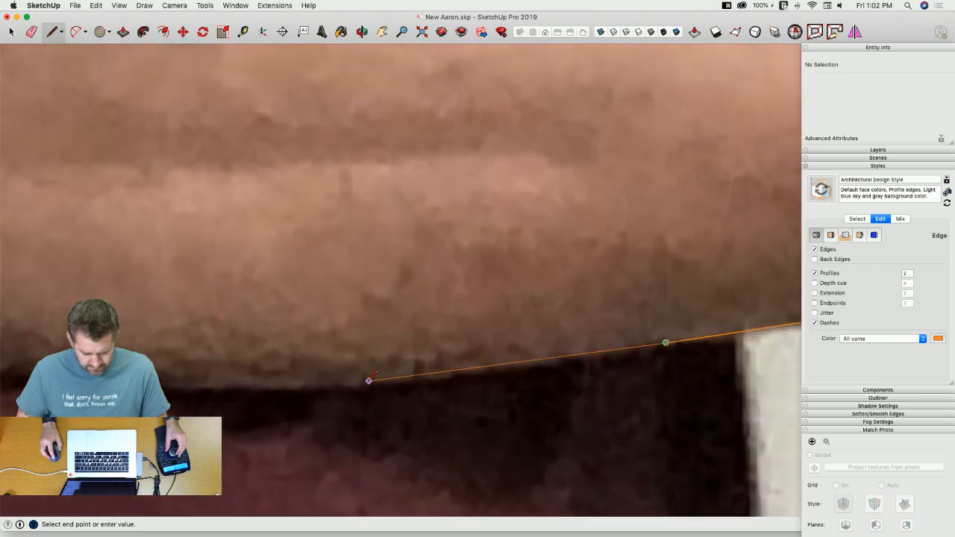
click(366, 378)
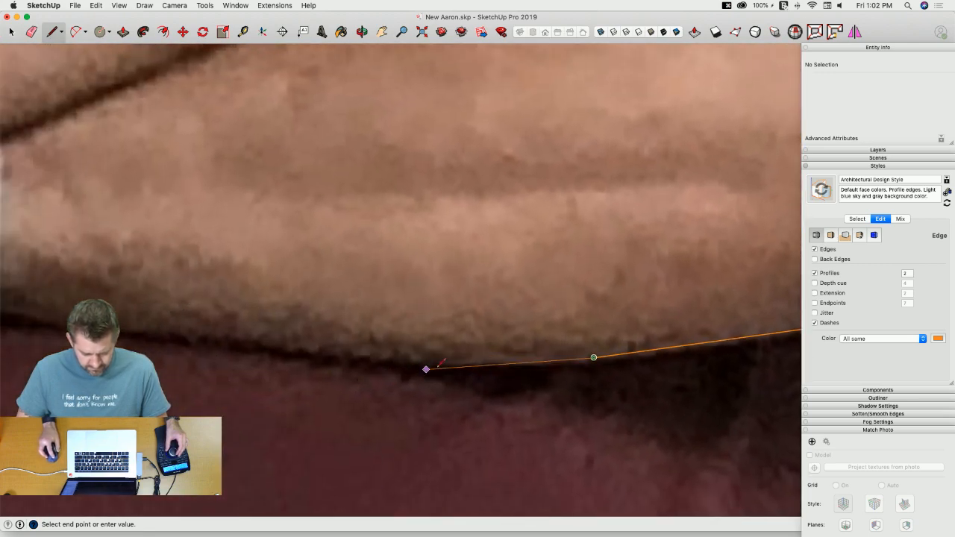
scroll(426, 368, up, 1)
click(434, 365)
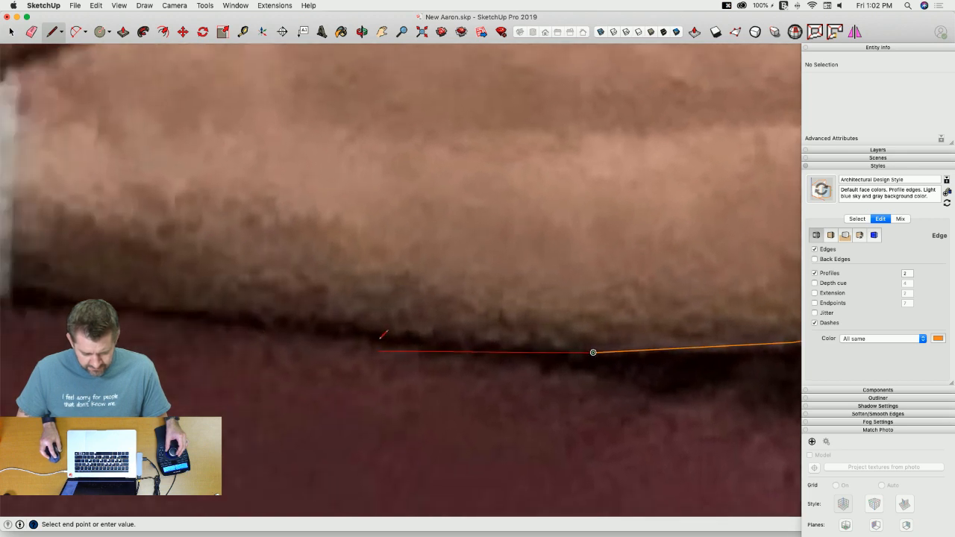
click(368, 331)
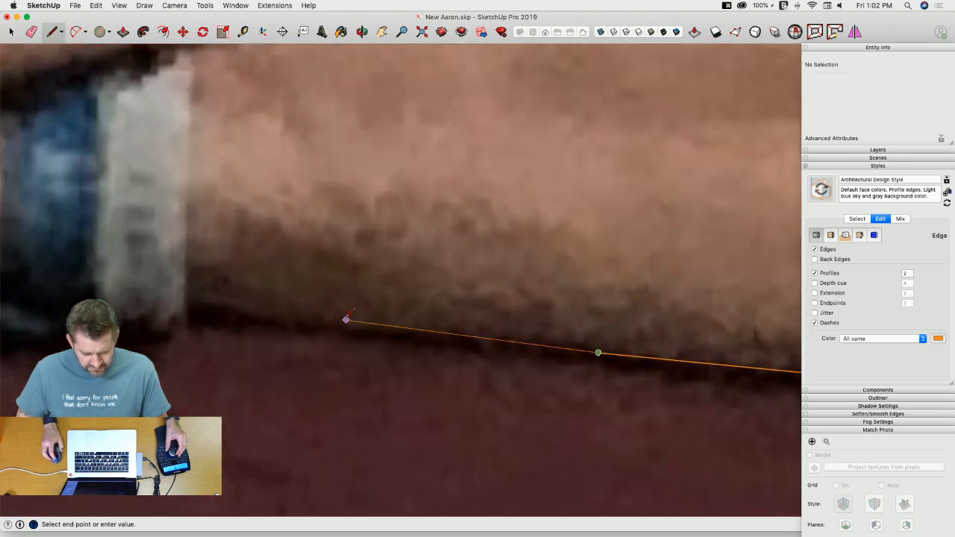
scroll(346, 319, up, 1)
click(283, 319)
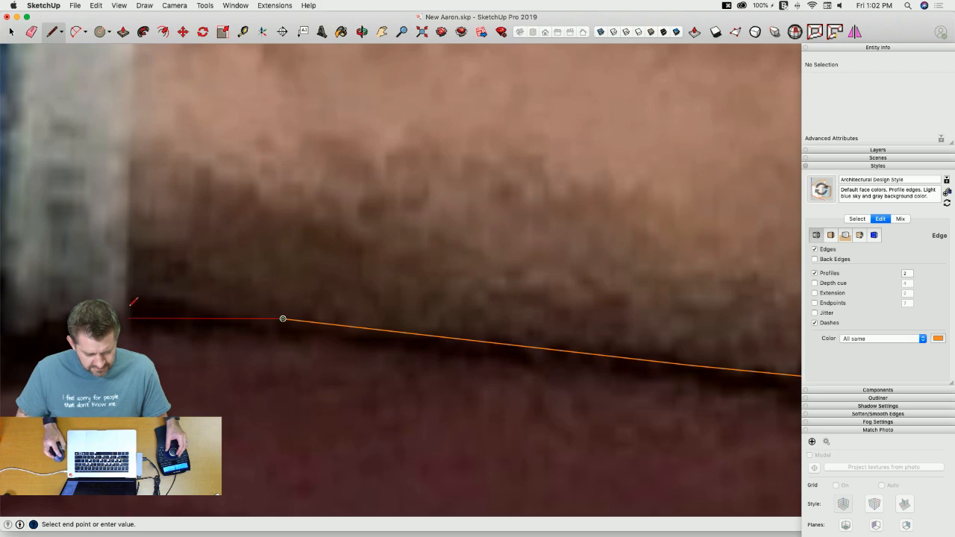
scroll(130, 306, up, 2)
click(126, 307)
scroll(231, 272, down, 3)
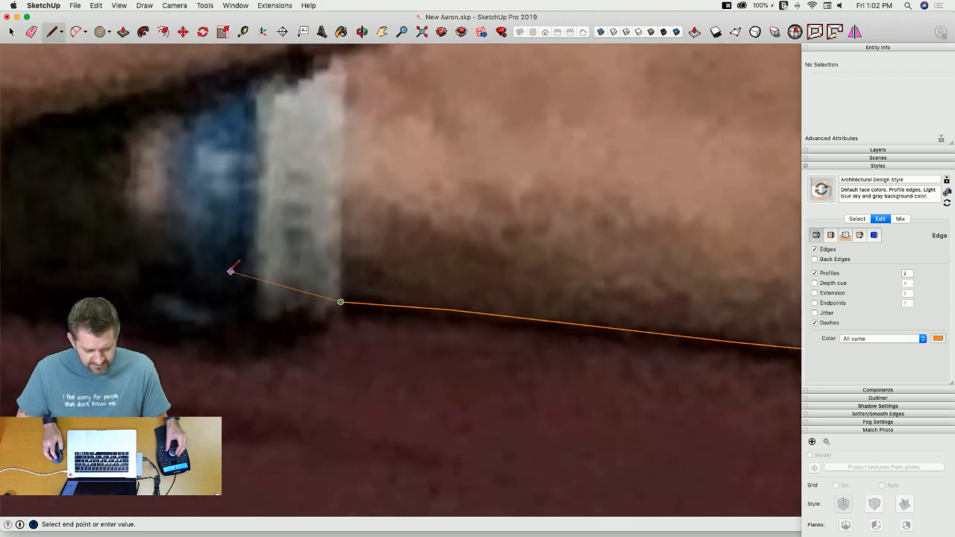
key(Escape)
Step: Outline the light wristband with two long sides and a bottom edge, extending both sides up past the upper forearm's edge
scroll(252, 276, down, 2)
click(332, 194)
click(326, 408)
scroll(326, 407, up, 3)
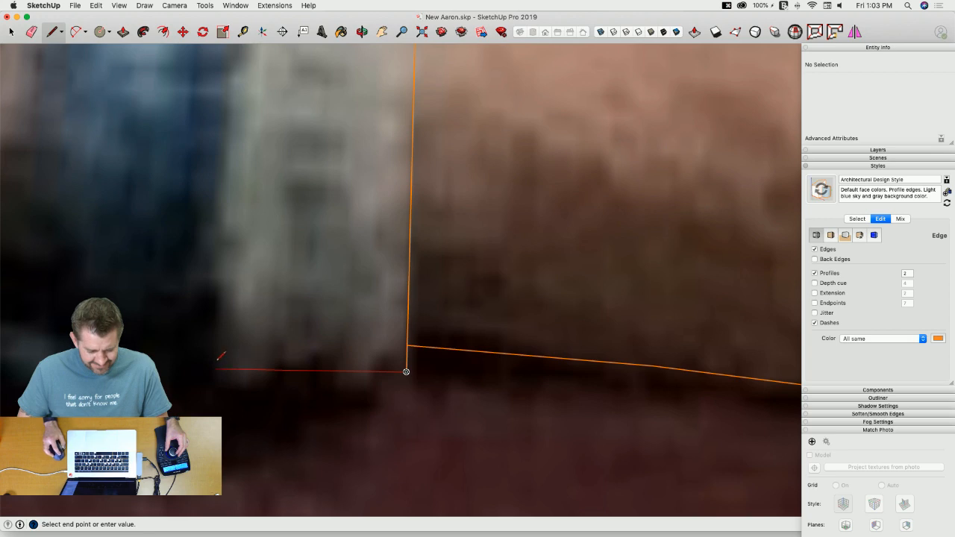
scroll(221, 358, up, 5)
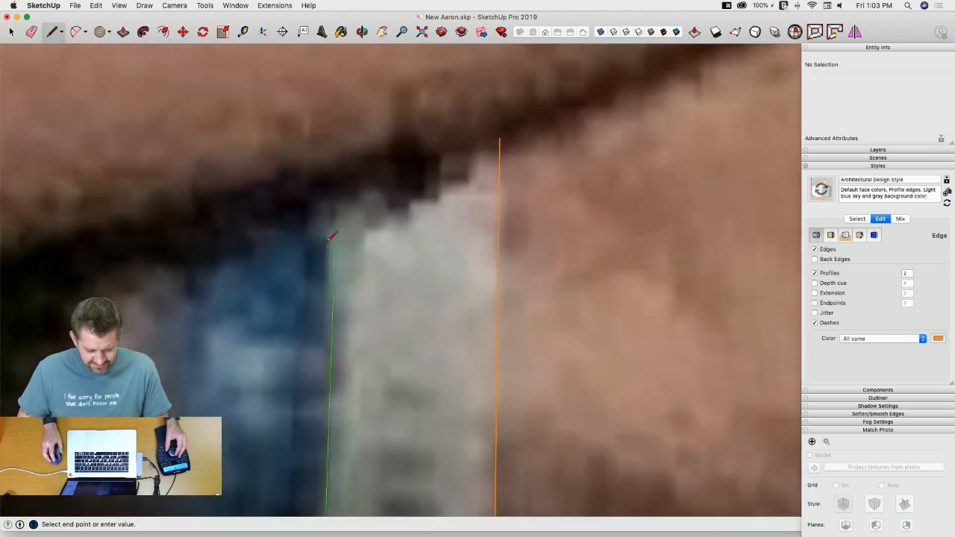
scroll(332, 236, up, 2)
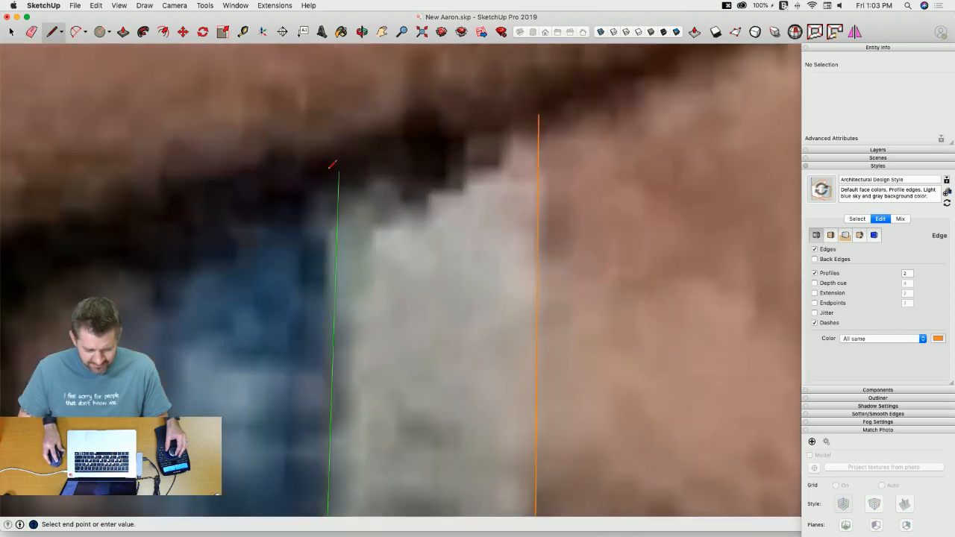
click(325, 118)
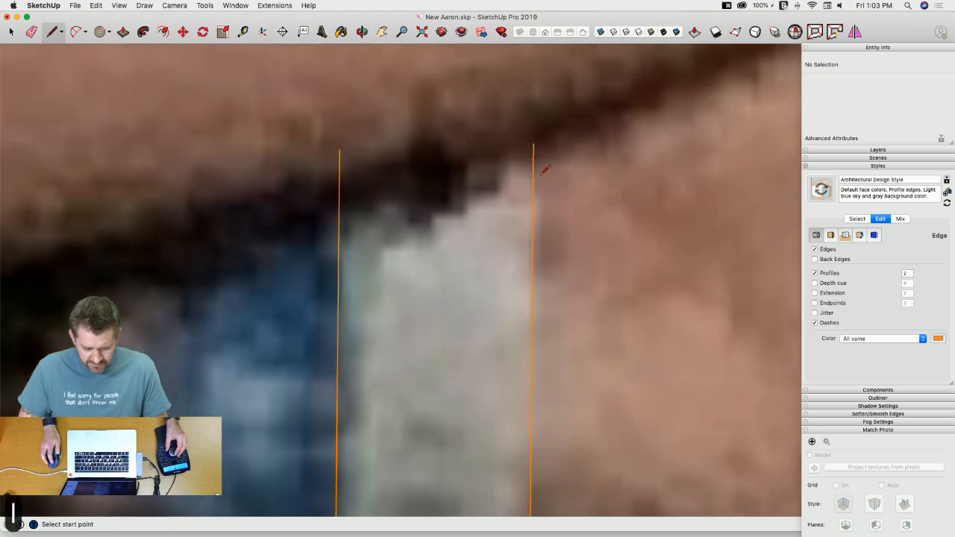
click(537, 171)
Step: Outline the blue wristband beside the light one, tracing its bottom edge and its far side up past the upper forearm's edge
scroll(441, 217, down, 3)
click(449, 314)
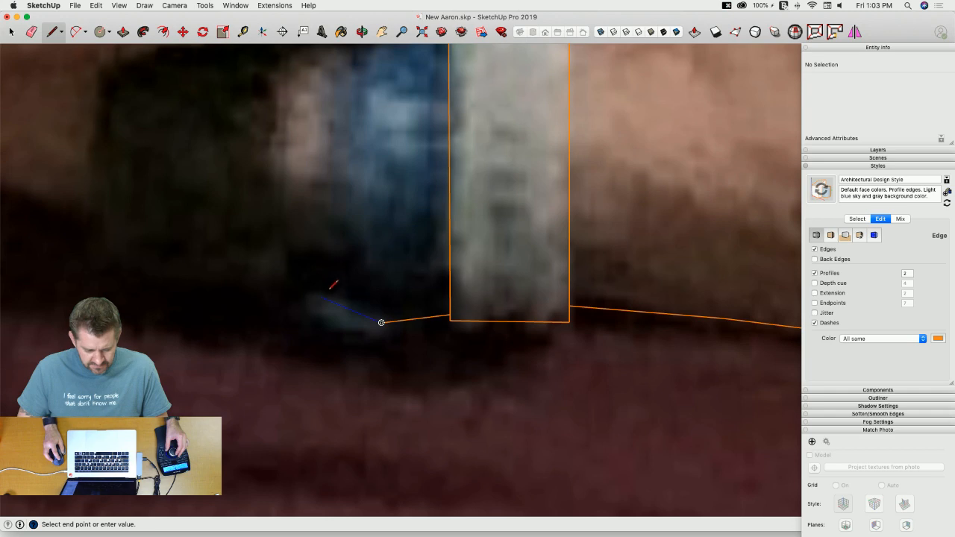
click(331, 283)
click(327, 288)
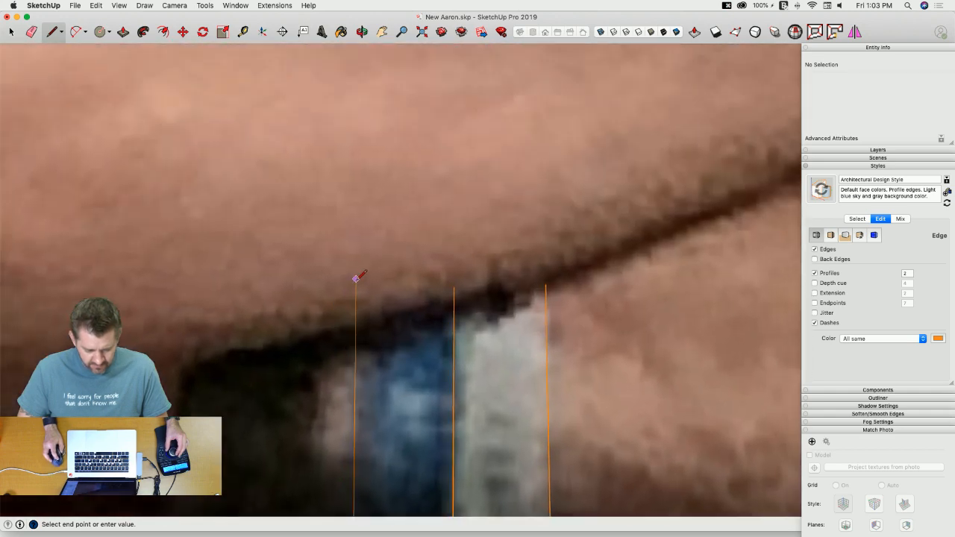
click(356, 300)
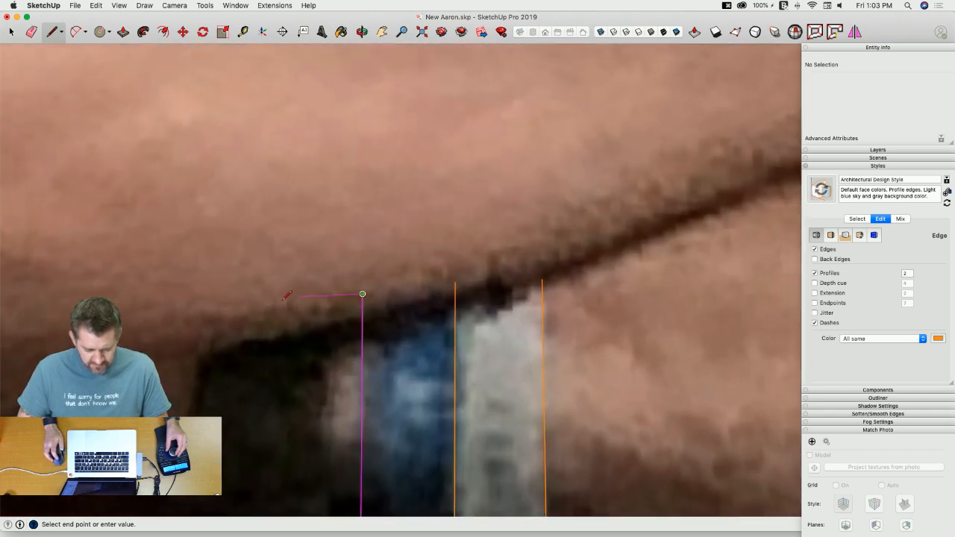
key(Escape)
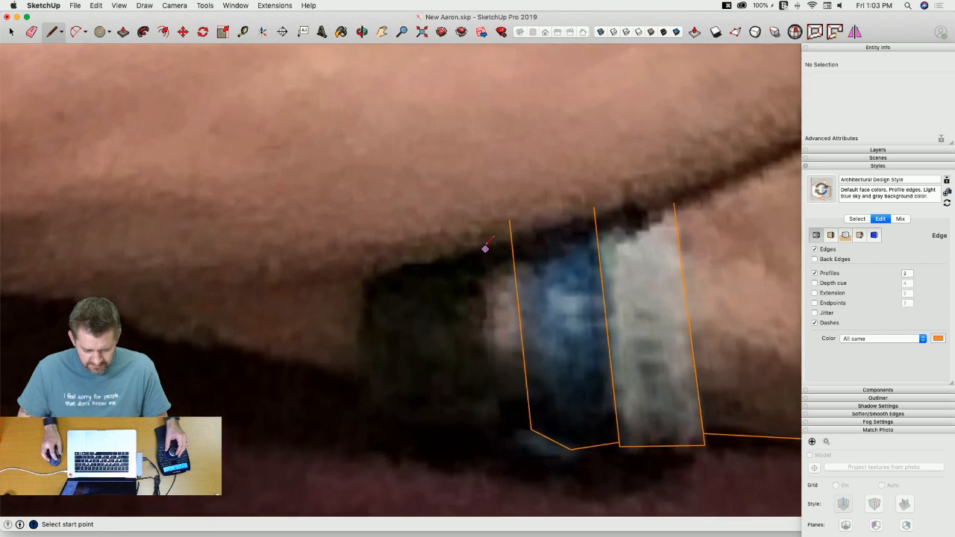
Step: Outline the dark wristband with two long sides and an angled bottom edge, leaving its top open over the upper forearm
click(485, 430)
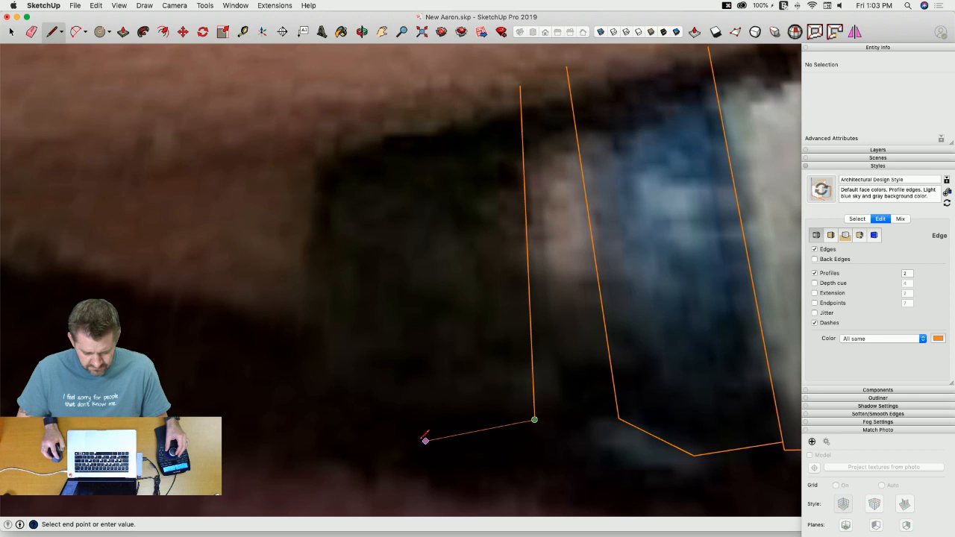
click(415, 435)
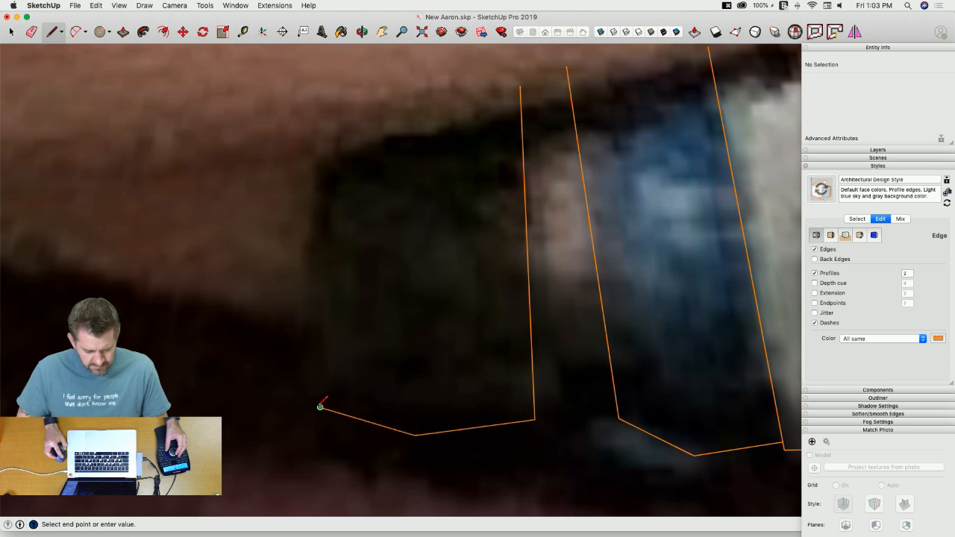
click(319, 136)
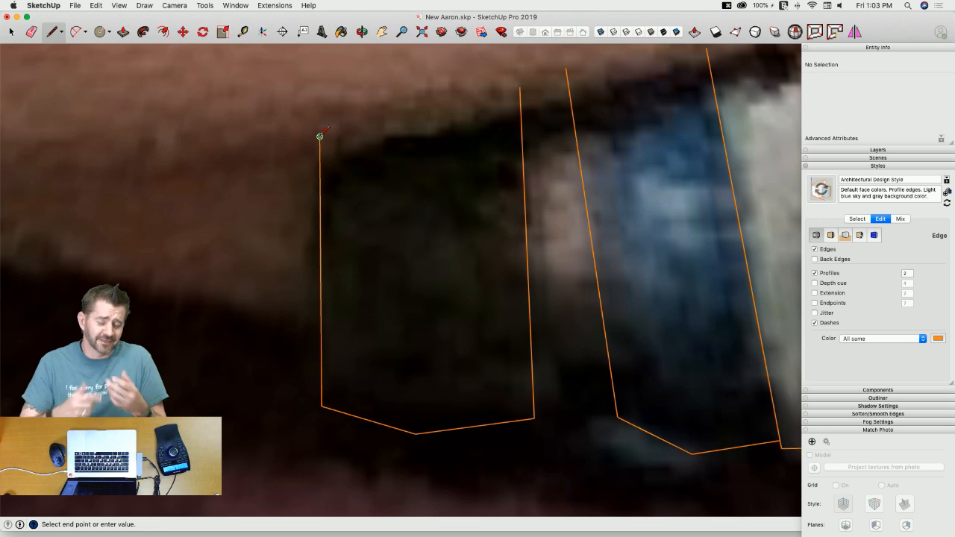
key(Escape)
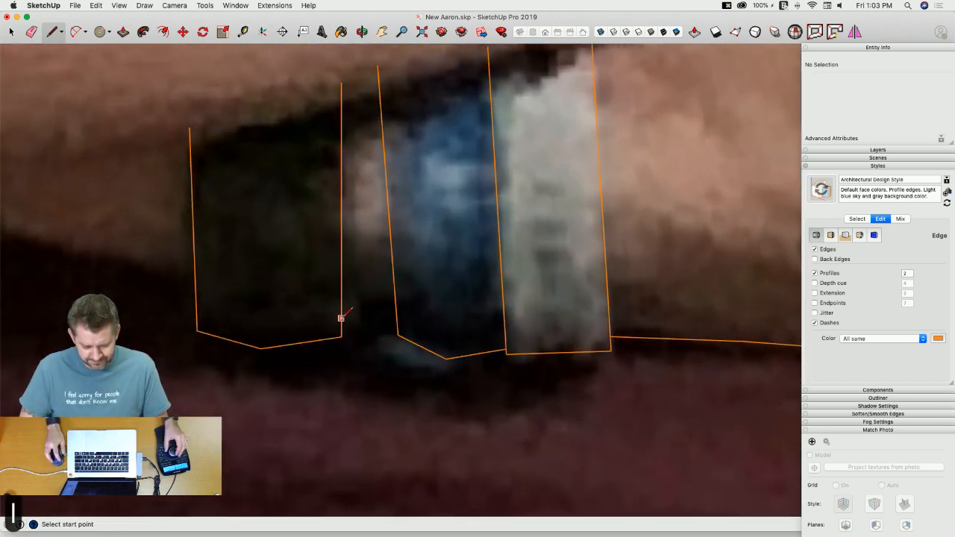
Step: Draw the arm edge between the black and blue wristbands and extend the lower arm outline from the black band toward the elbow
click(341, 307)
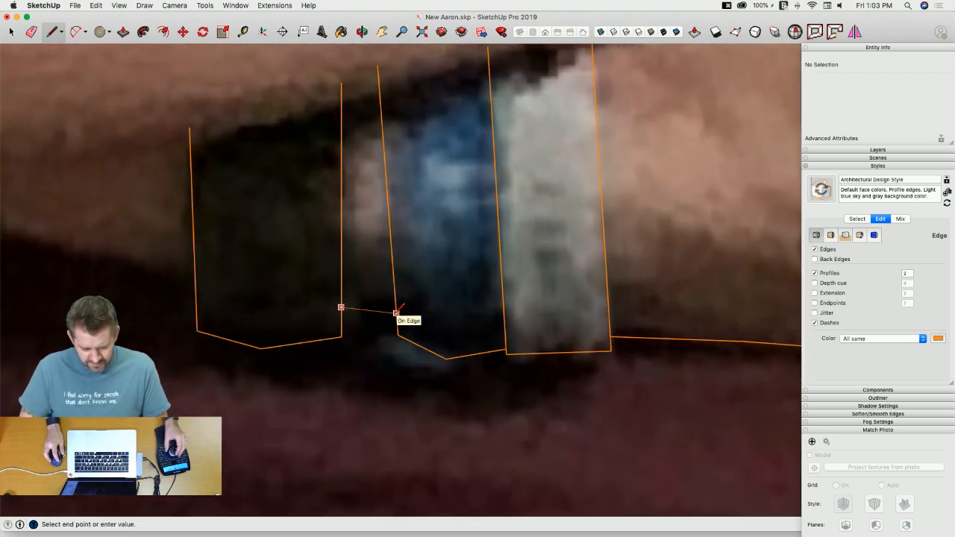
click(396, 313)
key(Escape)
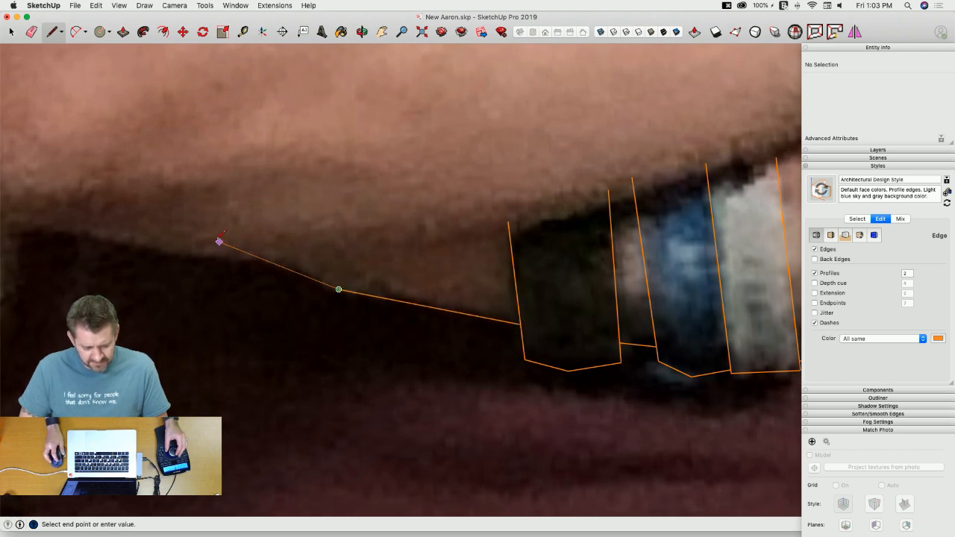
click(176, 198)
key(Escape)
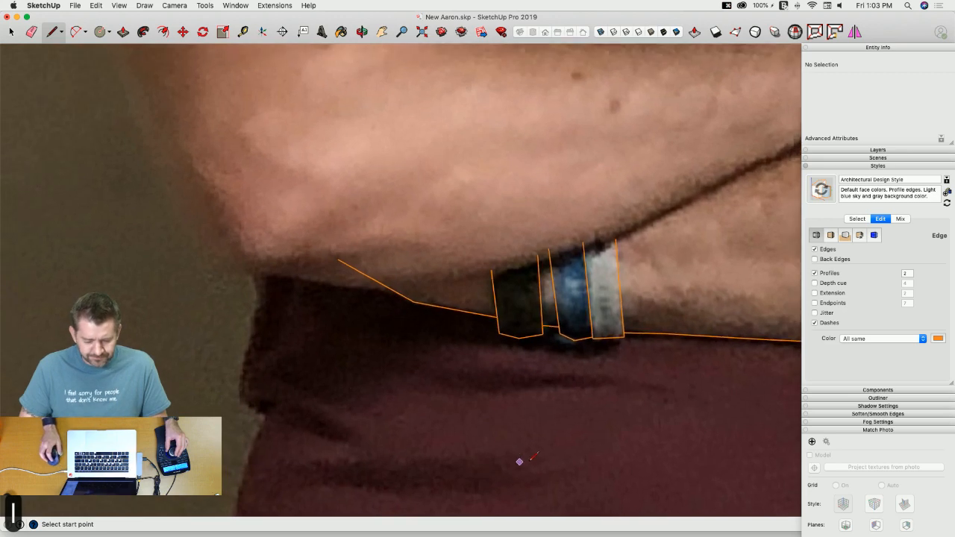
Step: Trace the outer arm outline from the sleeve corner down and around the underside of the elbow
scroll(520, 462, down, 3)
scroll(236, 260, up, 5)
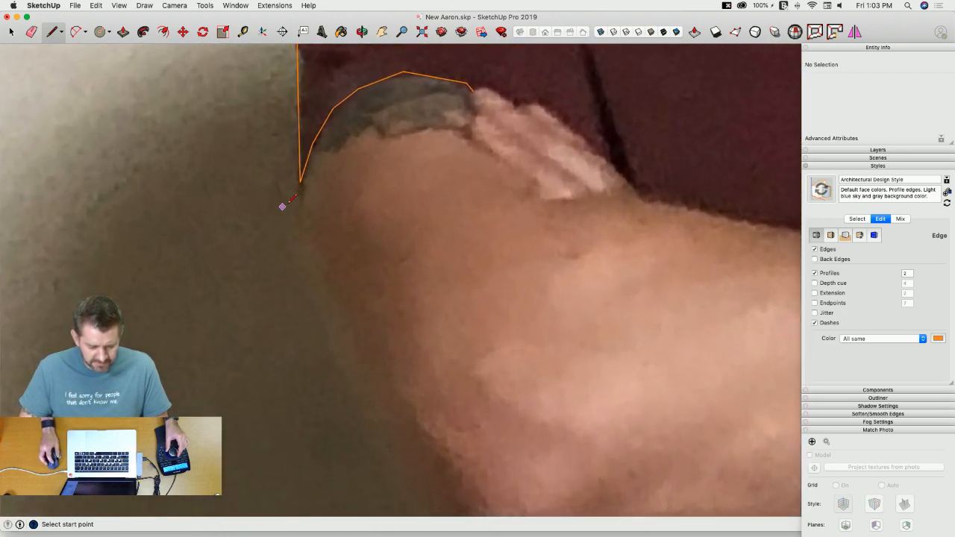
click(300, 181)
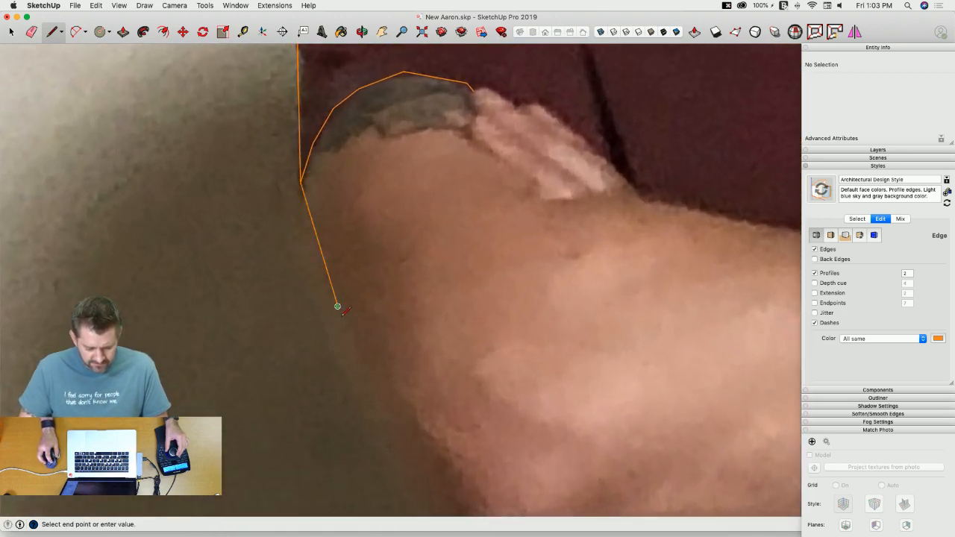
click(335, 305)
click(348, 371)
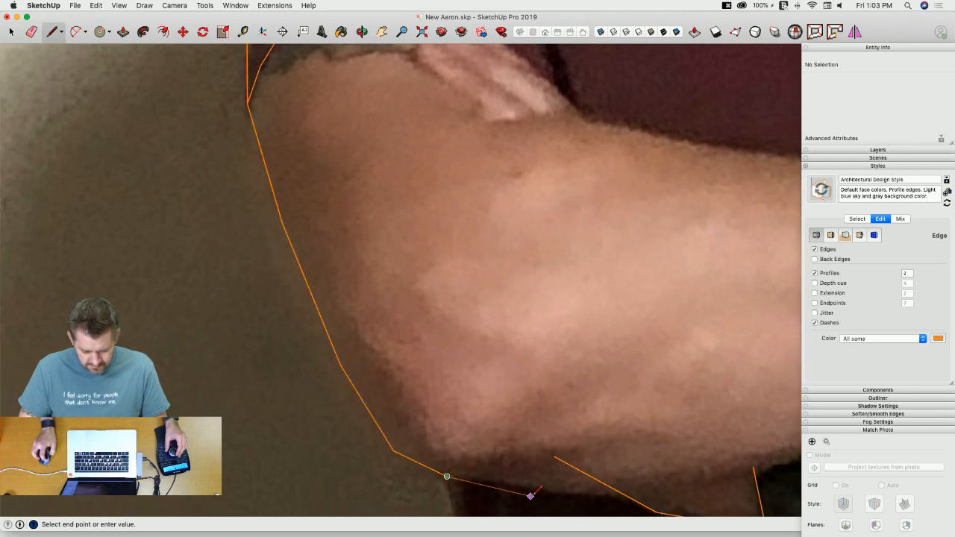
click(534, 488)
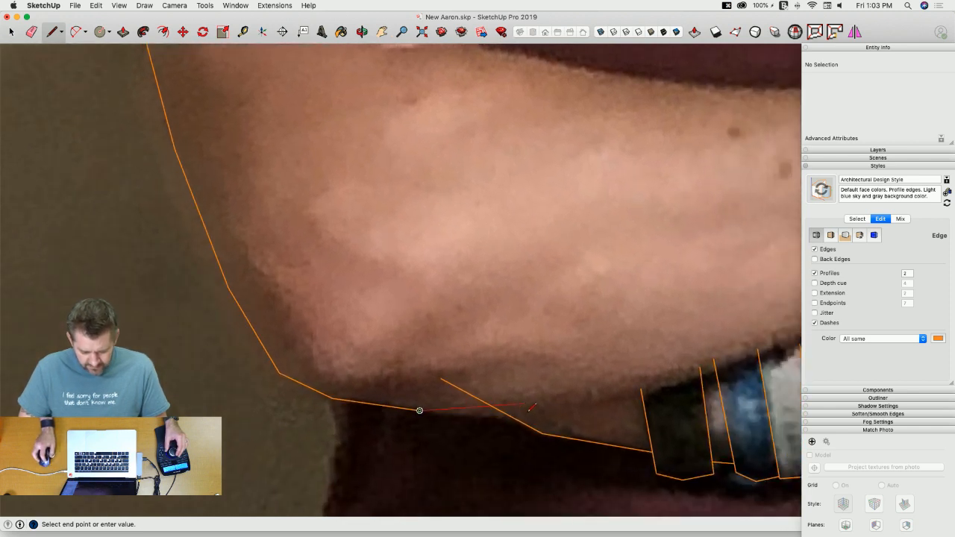
Step: Continue the front forearm's lower edge from the elbow across the wristband tops and along the dark crease toward the black band
scroll(531, 409, up, 2)
click(547, 411)
shift+middle_drag(702, 396, 639, 371)
click(684, 346)
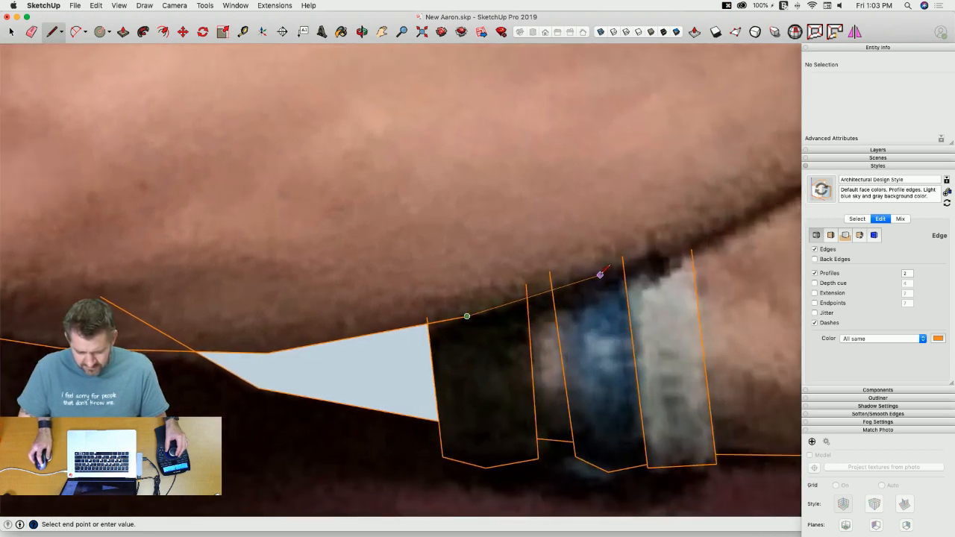
click(608, 273)
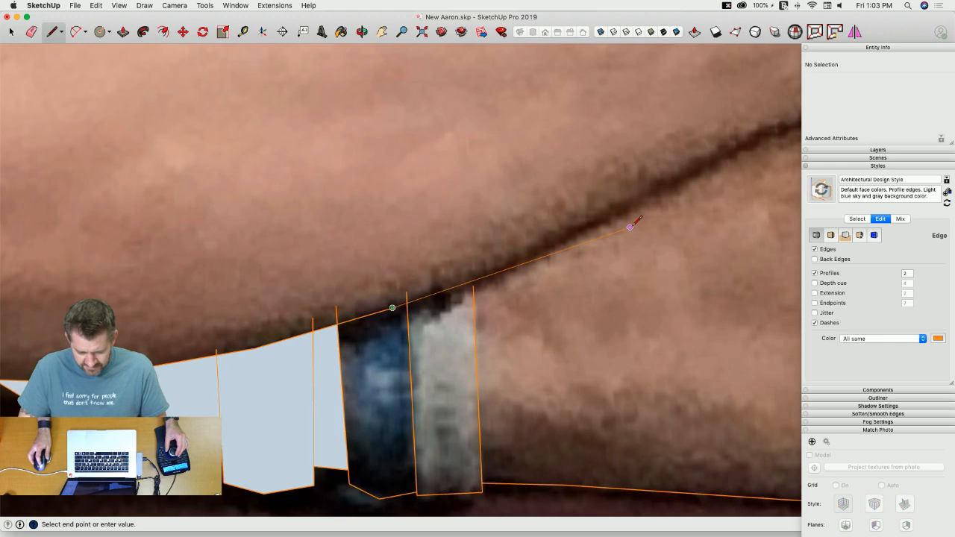
click(520, 260)
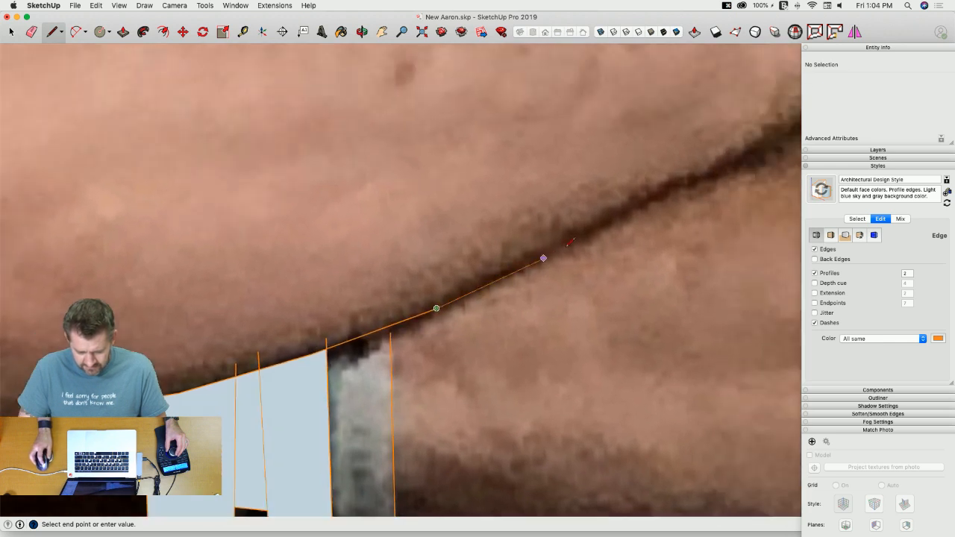
click(555, 225)
click(617, 219)
click(616, 216)
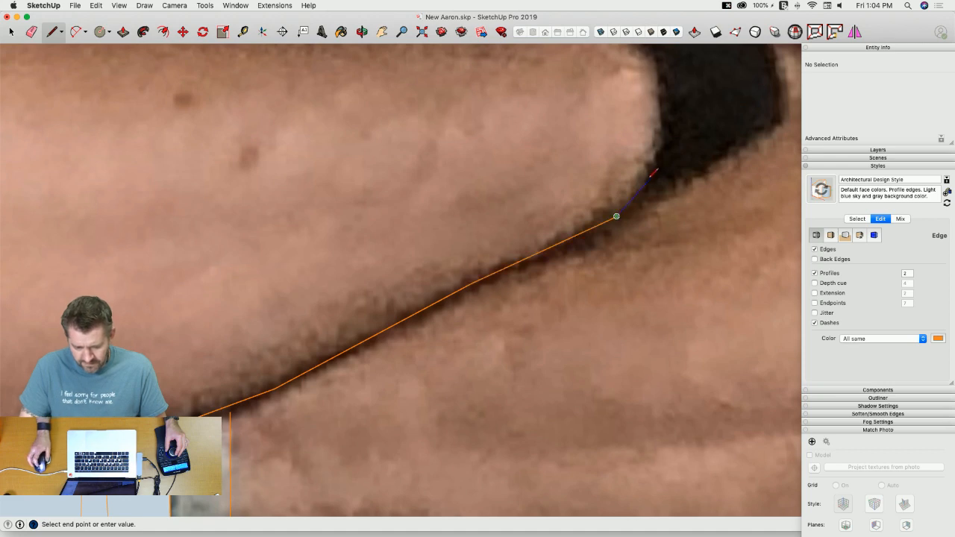
Step: Trace the rounded end of the front forearm where it meets the black band, up to its upper edge
scroll(650, 176, up, 2)
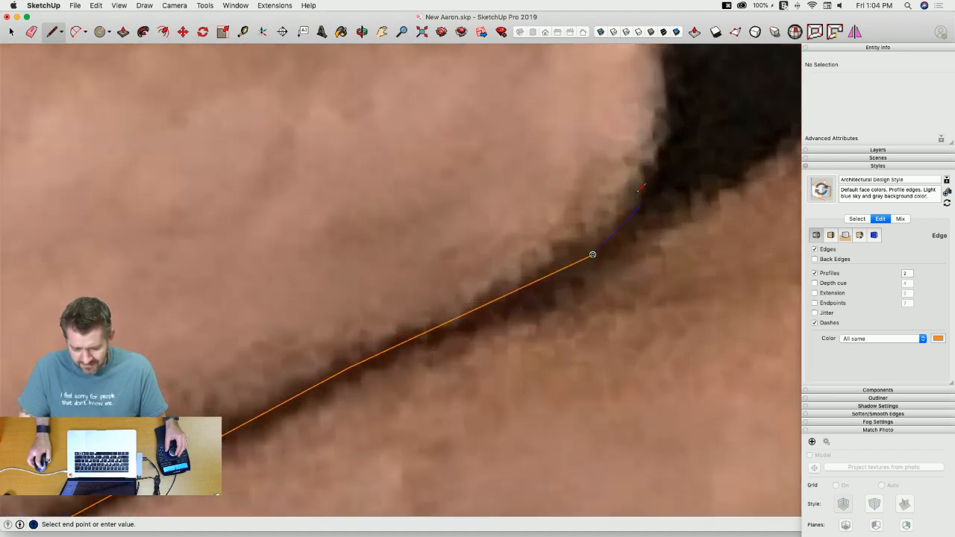
scroll(638, 192, up, 3)
scroll(636, 211, up, 3)
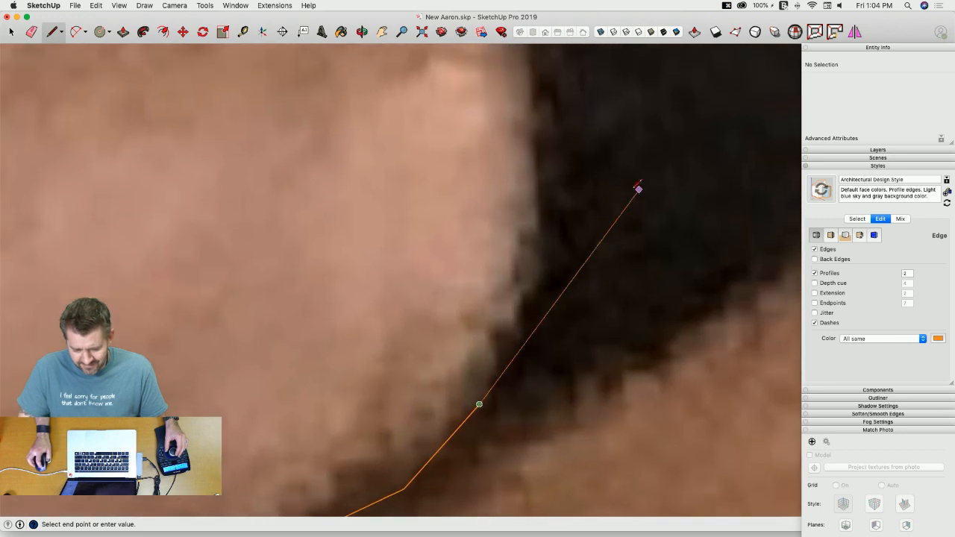
click(536, 254)
shift+middle_drag(547, 133, 549, 202)
click(543, 116)
shift+middle_drag(462, 72, 524, 200)
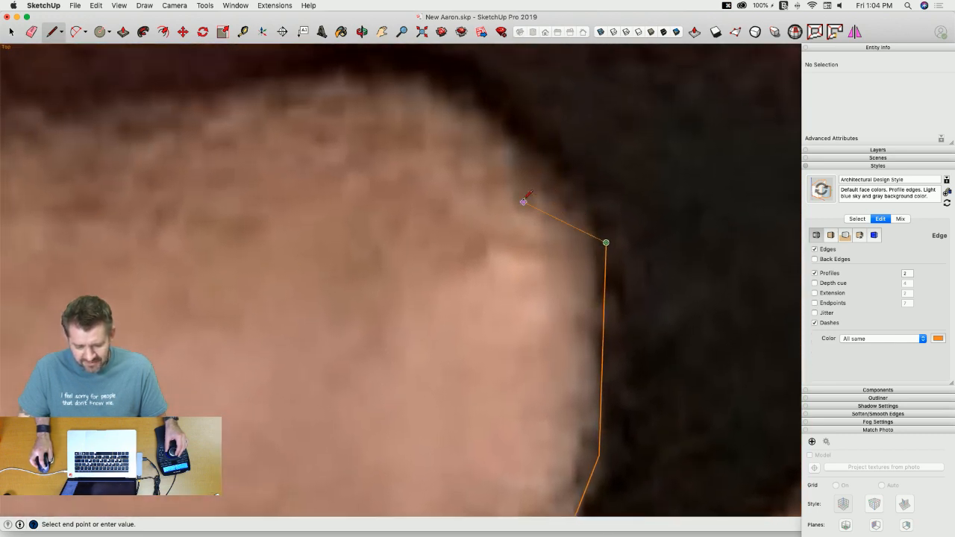
click(532, 145)
shift+middle_drag(489, 74, 500, 169)
click(483, 168)
Step: Trace the front forearm's upper edge along the shirt back to just past the base of the tucked fingers
click(363, 184)
scroll(381, 186, down, 2)
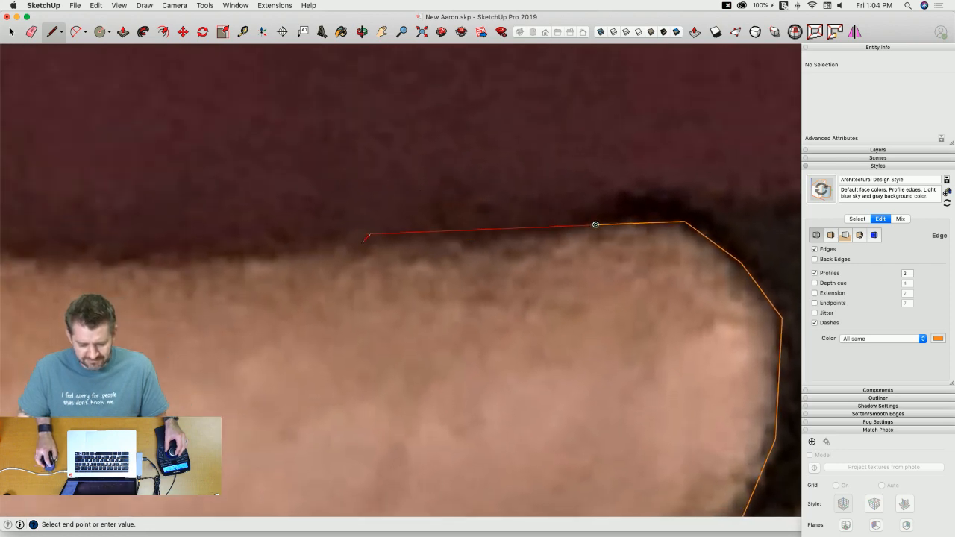
shift+middle_drag(257, 259, 499, 264)
click(499, 264)
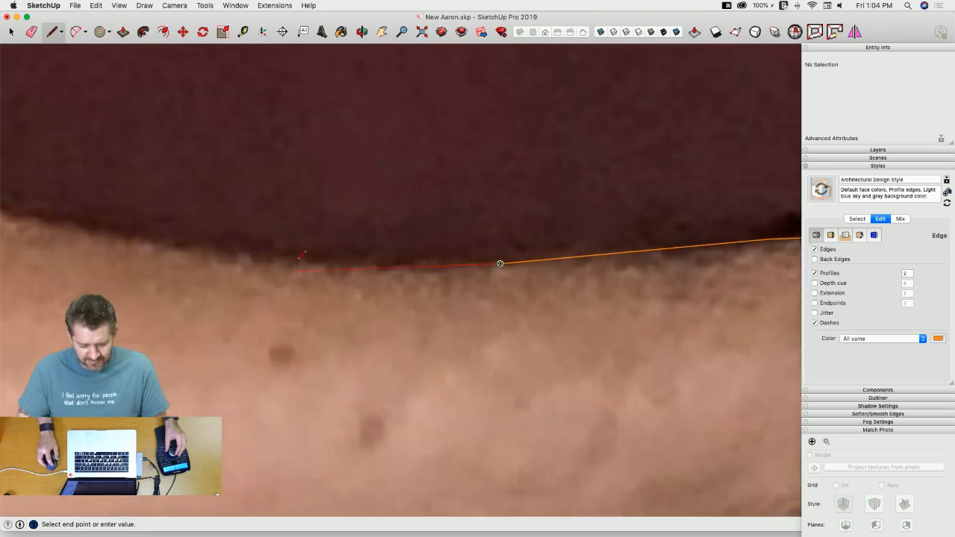
shift+middle_drag(289, 258, 364, 258)
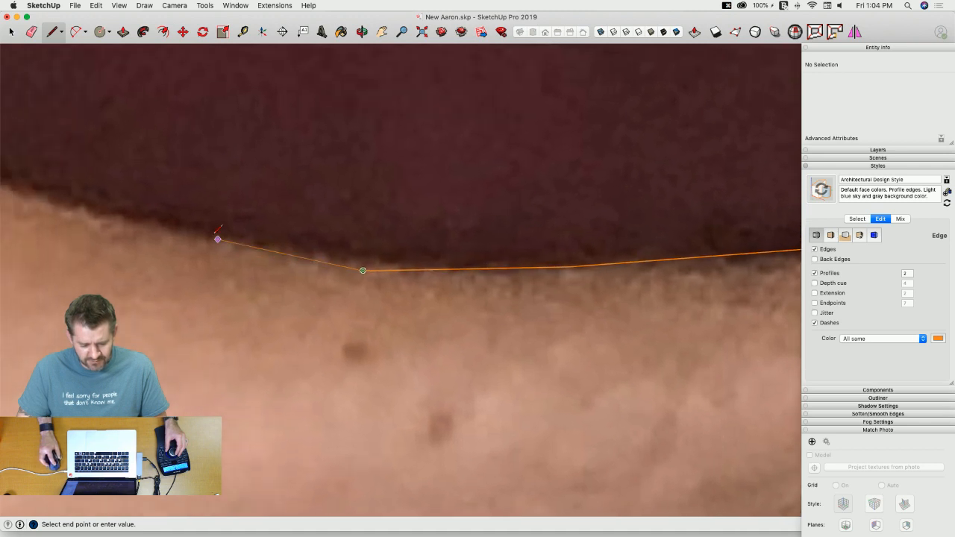
click(165, 219)
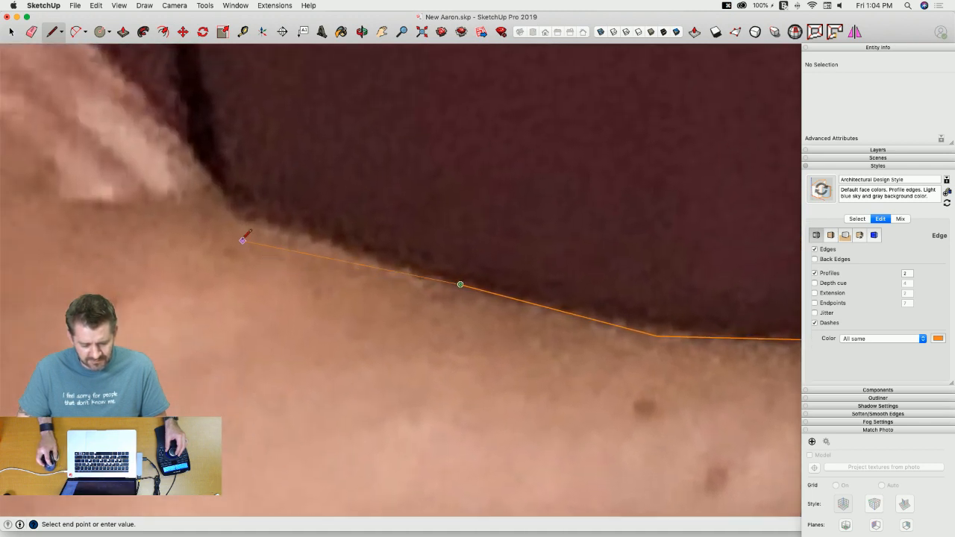
click(235, 219)
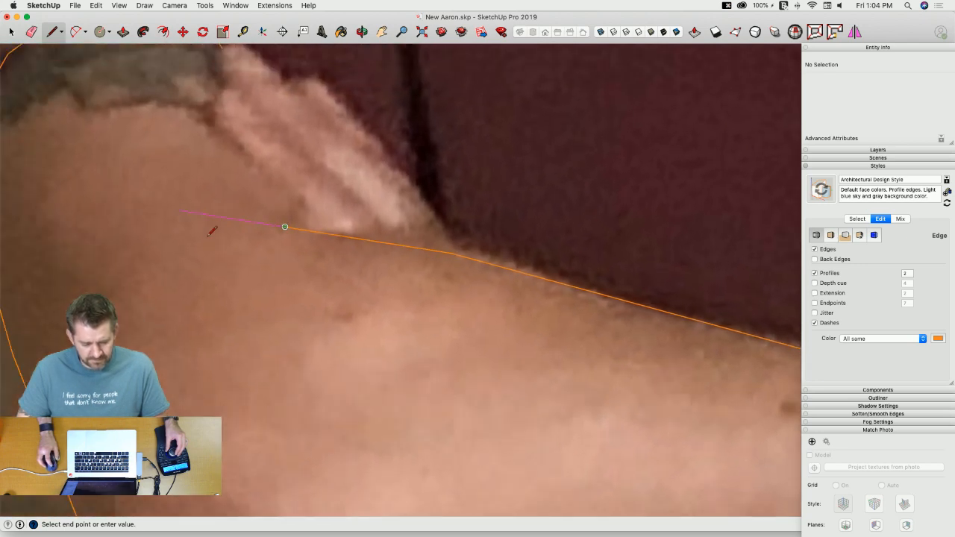
key(Escape)
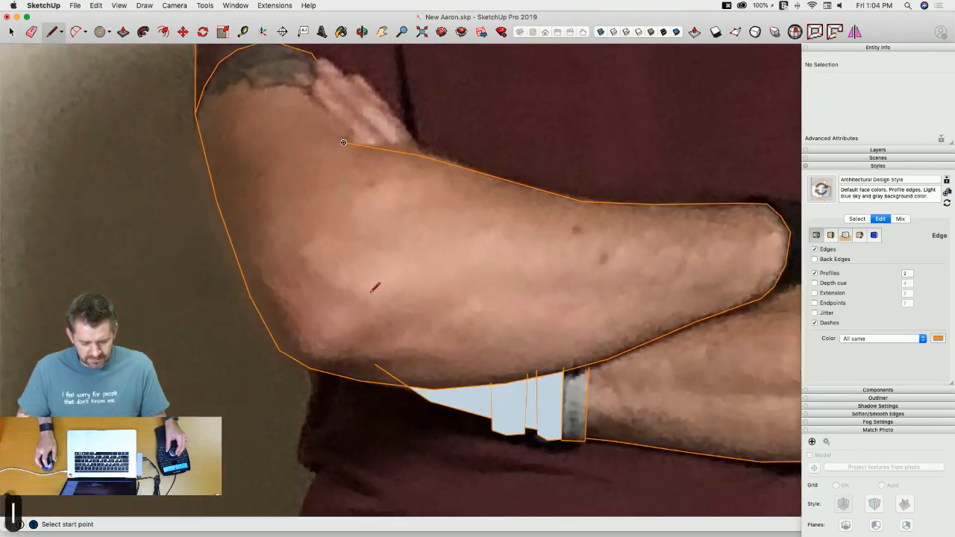
Step: Extend the open edge of the white wristband with a short line to the forearm outline, closing its shape
key(e)
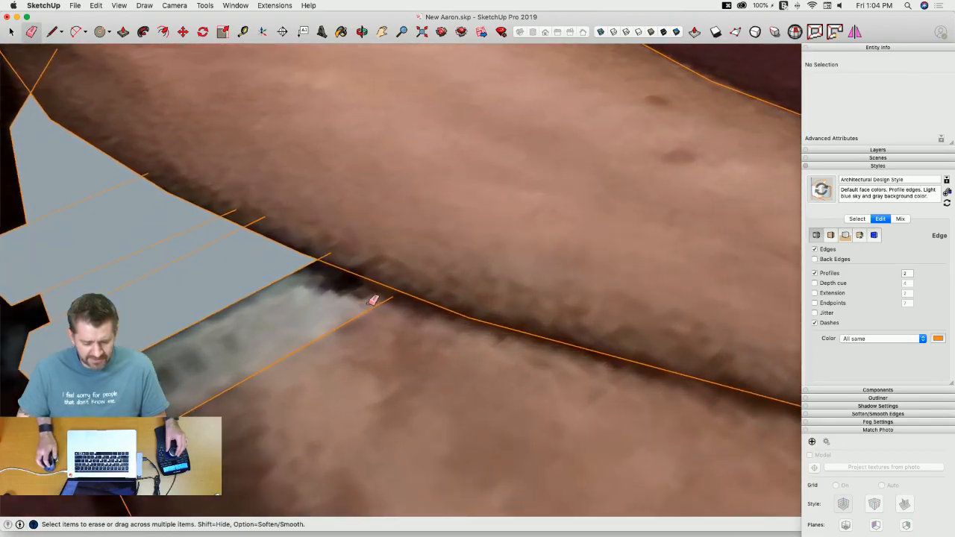
key(l)
click(390, 302)
click(401, 291)
Step: Erase the leftover line ends of the wristbands and lower arm that stick out past the forearm outline
key(e)
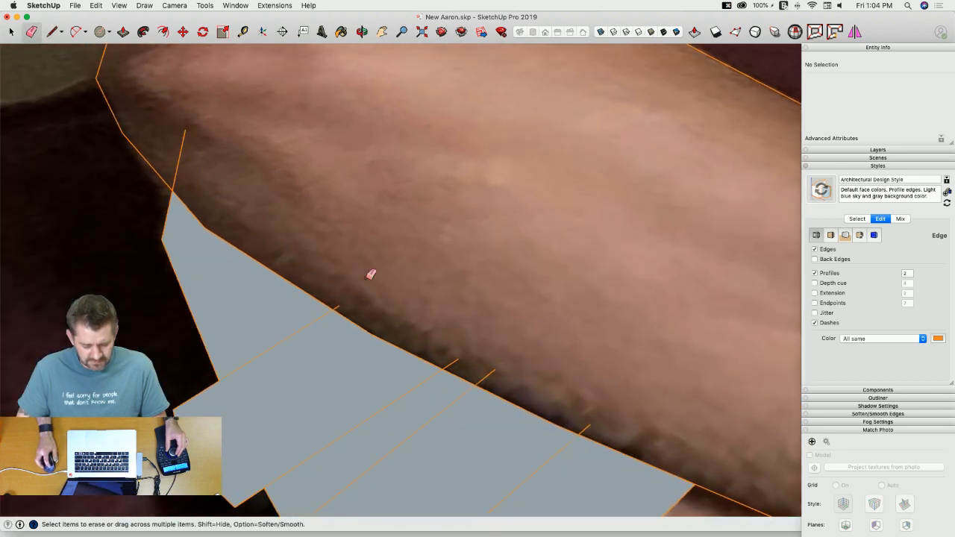
drag(587, 432, 506, 386)
drag(461, 365, 458, 365)
click(406, 351)
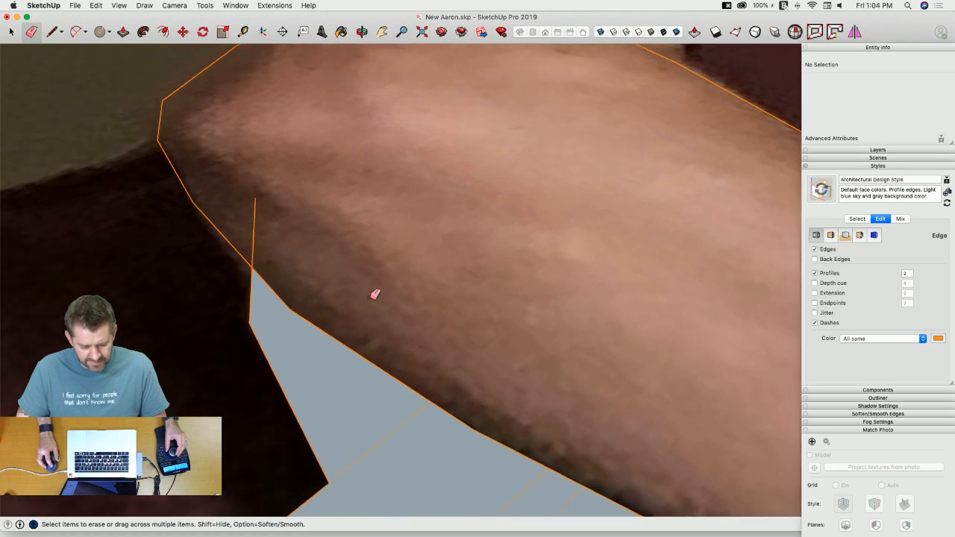
click(318, 287)
Step: Trace the inner edge of the tucked fingers from beside the sleeve cuff down to the forearm's upper edge
key(l)
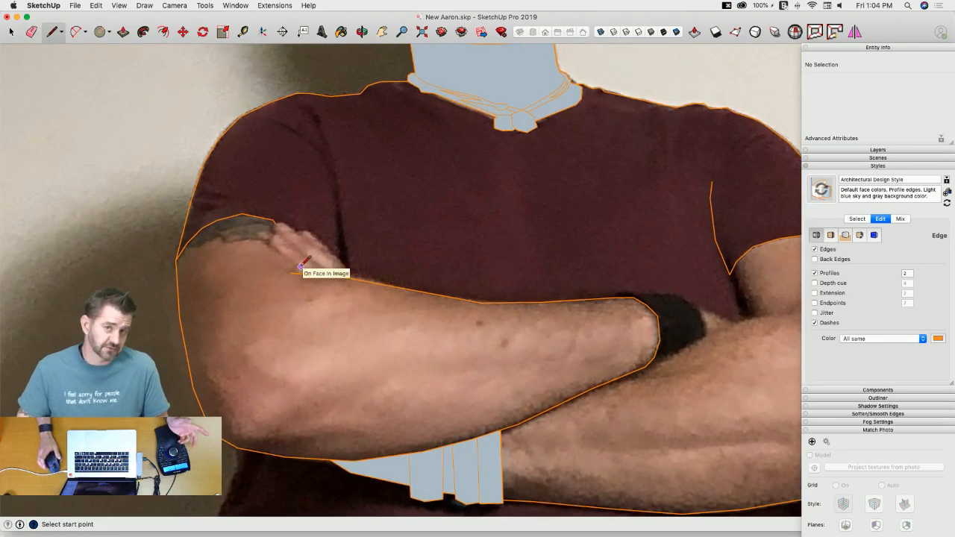
scroll(600, 299, up, 5)
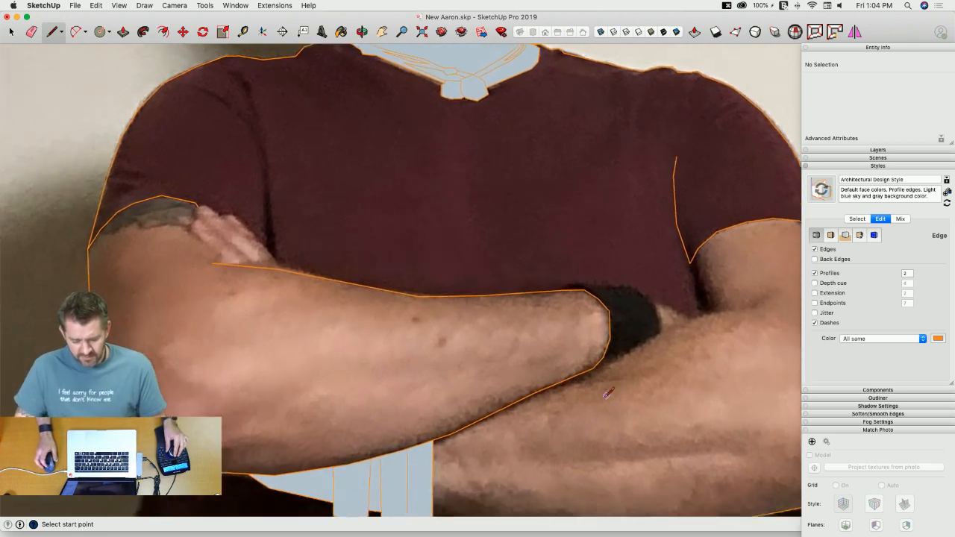
scroll(432, 347, up, 2)
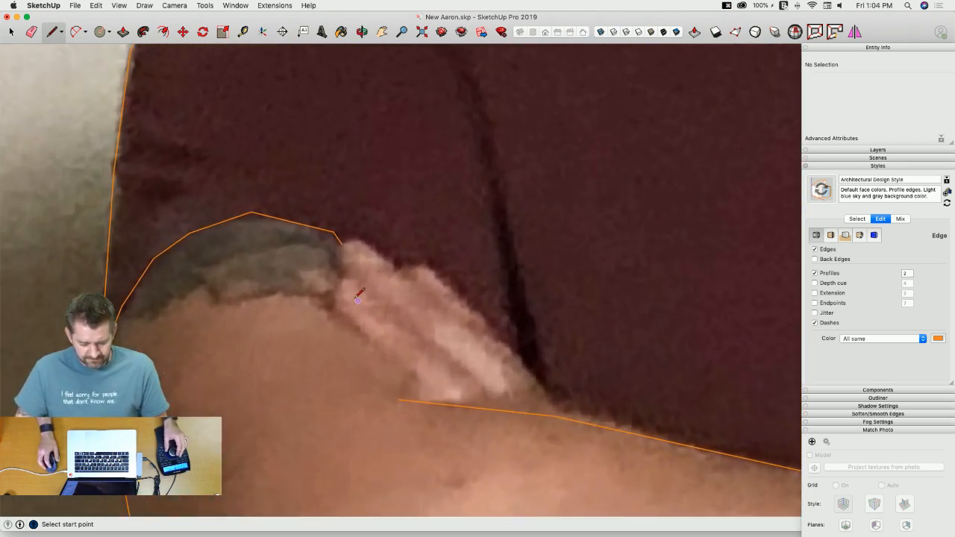
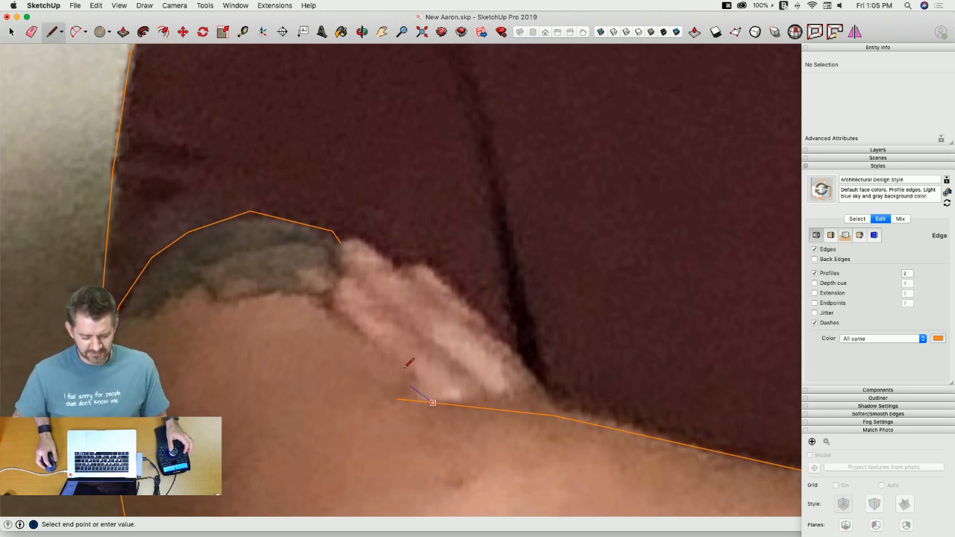
scroll(403, 362, up, 3)
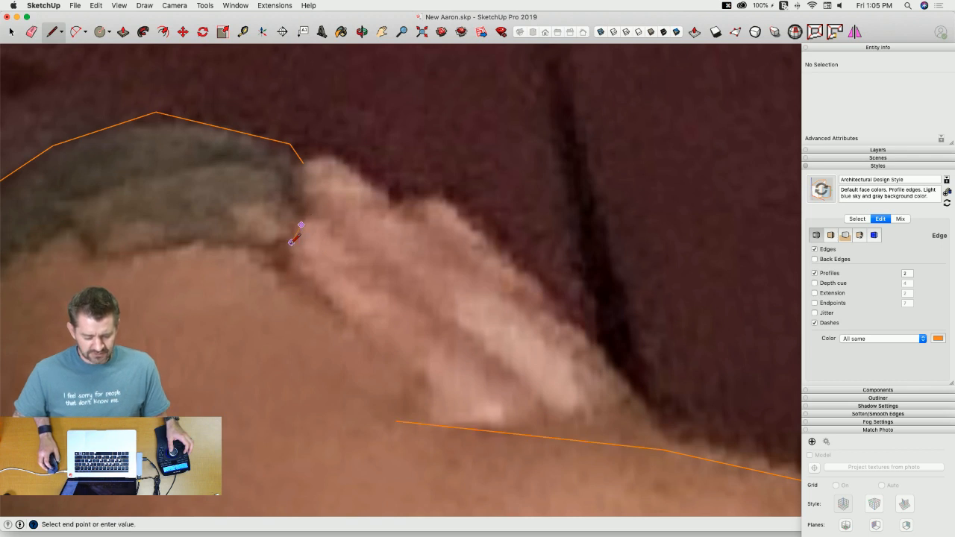
scroll(297, 231, up, 2)
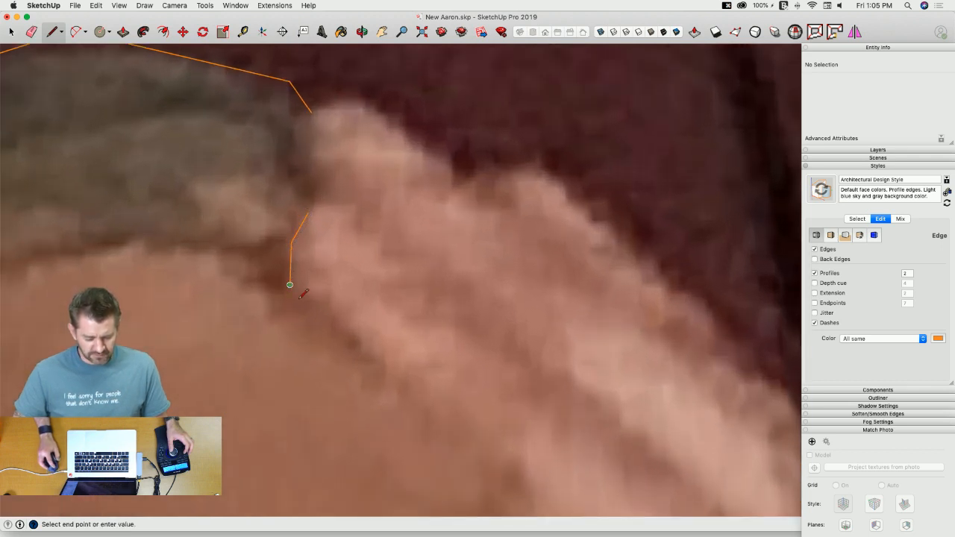
click(316, 317)
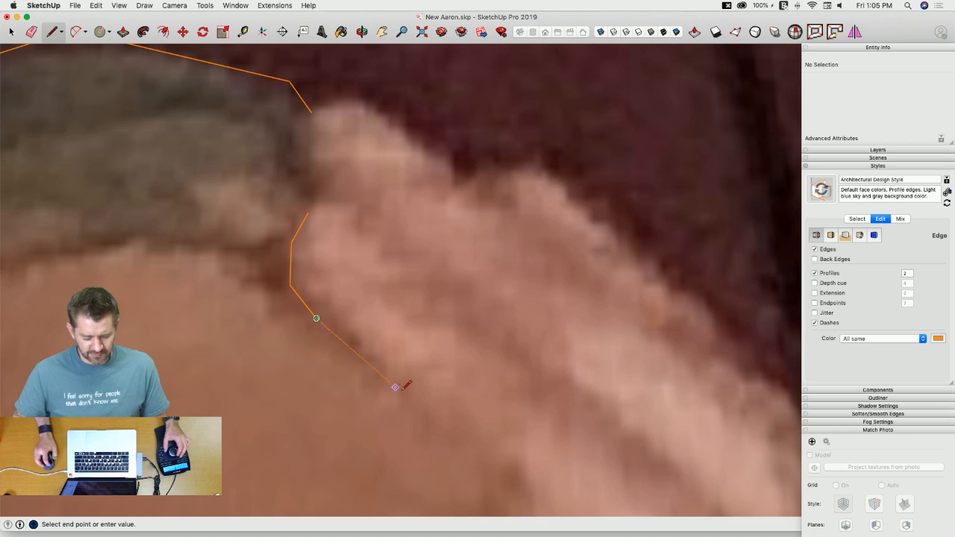
scroll(403, 391, down, 2)
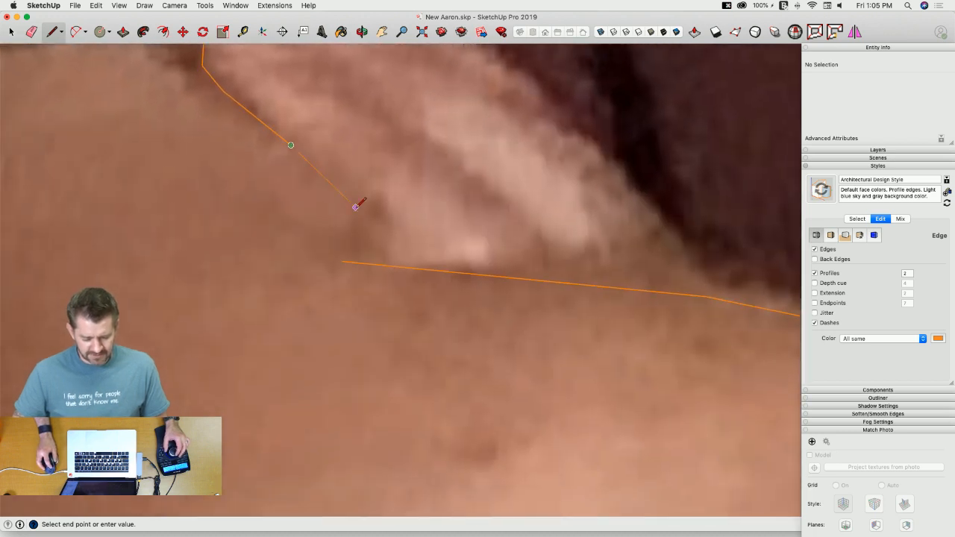
scroll(361, 201, up, 1)
scroll(325, 161, up, 1)
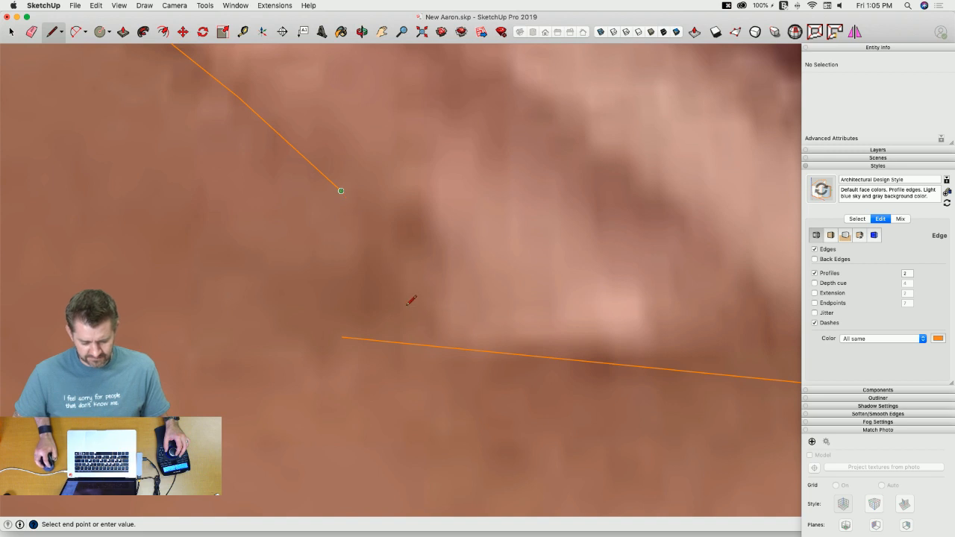
click(419, 296)
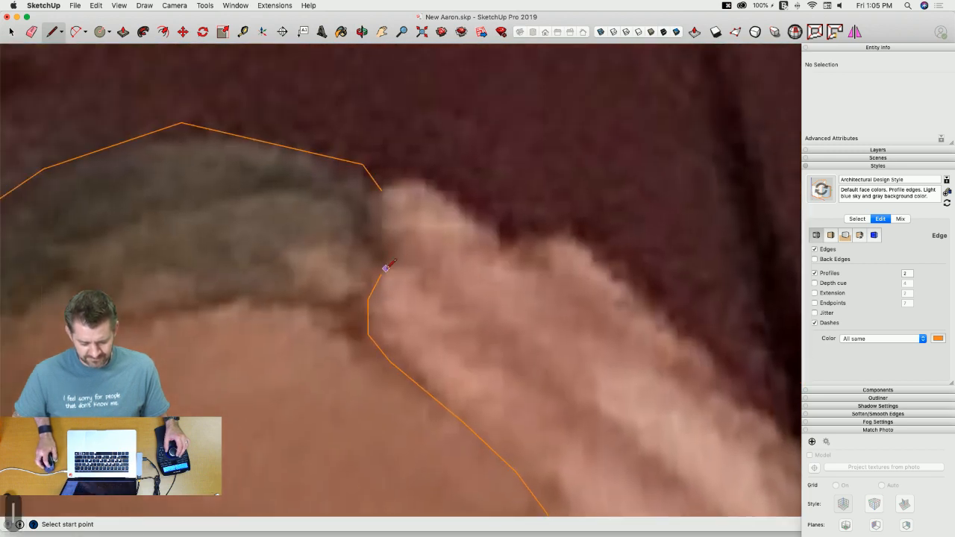
Step: Trace the upper edge of the lowest tucked finger from its tip down to the forearm outline, closing the finger's shape
click(381, 273)
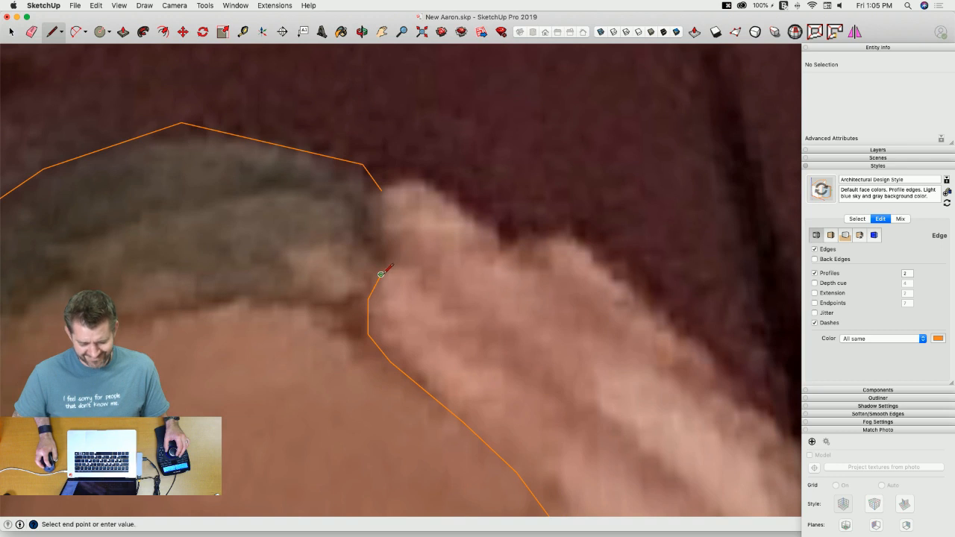
scroll(410, 265, up, 3)
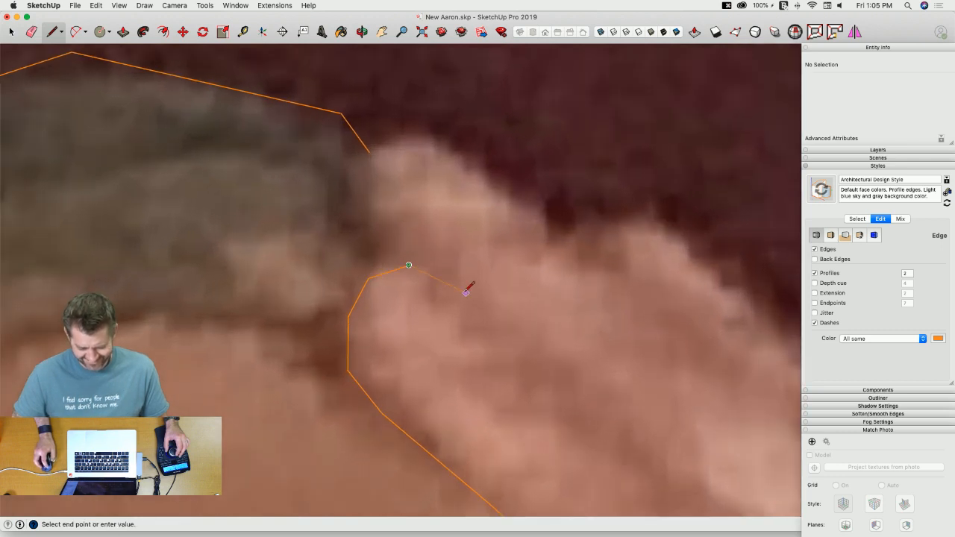
click(467, 292)
scroll(458, 277, down, 2)
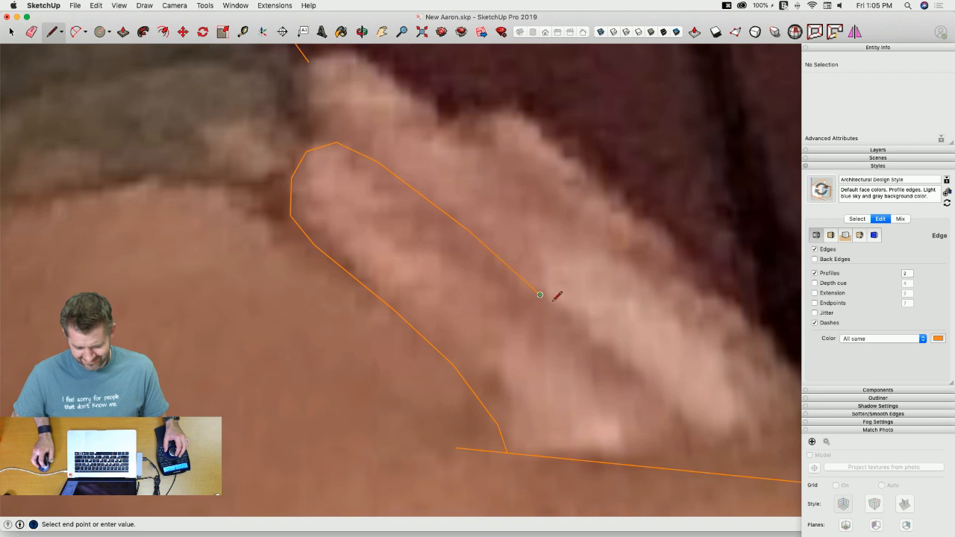
click(644, 376)
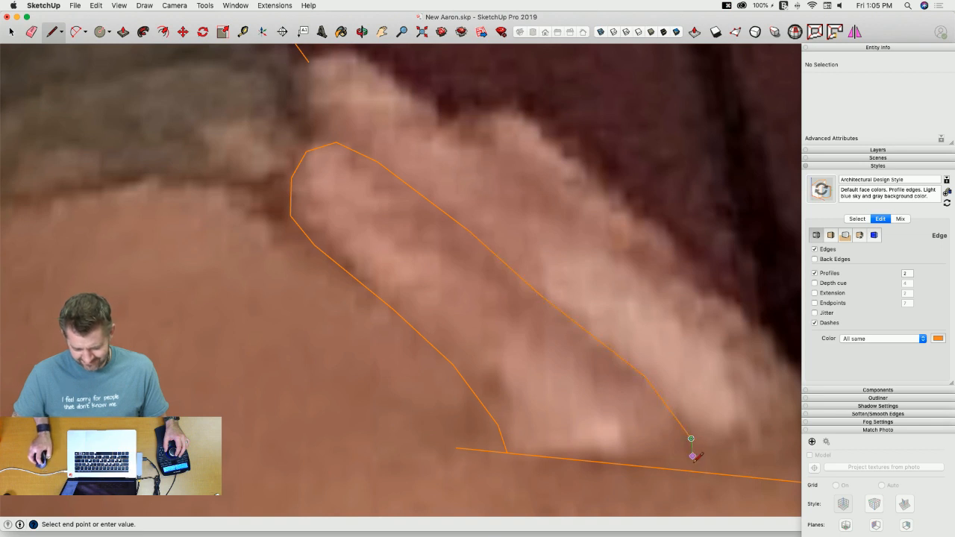
click(694, 472)
Step: Trace the middle tucked finger's tip from the lowest finger past the sleeve cuff's end, erasing the cuff's overhanging line end
shift+middle_drag(299, 101, 420, 255)
click(428, 305)
scroll(411, 249, up, 3)
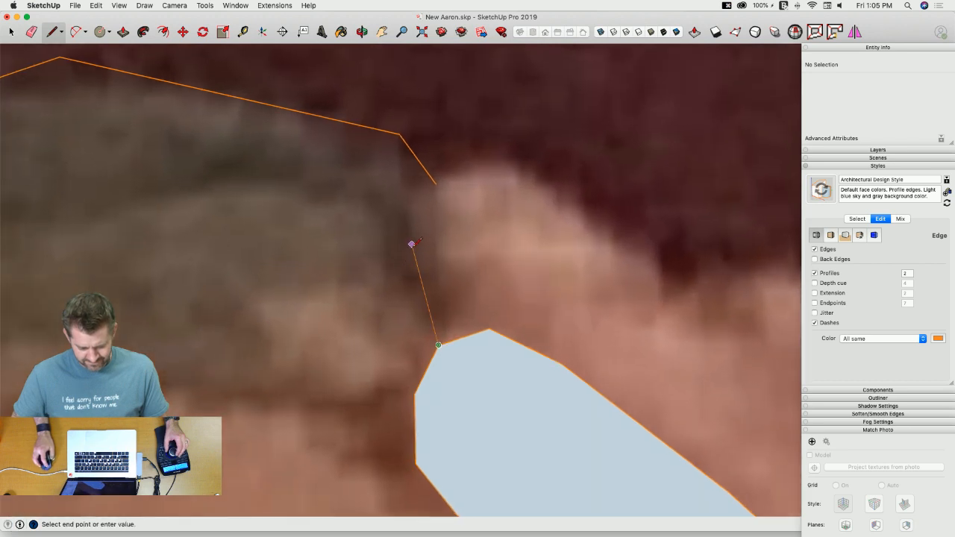
click(430, 176)
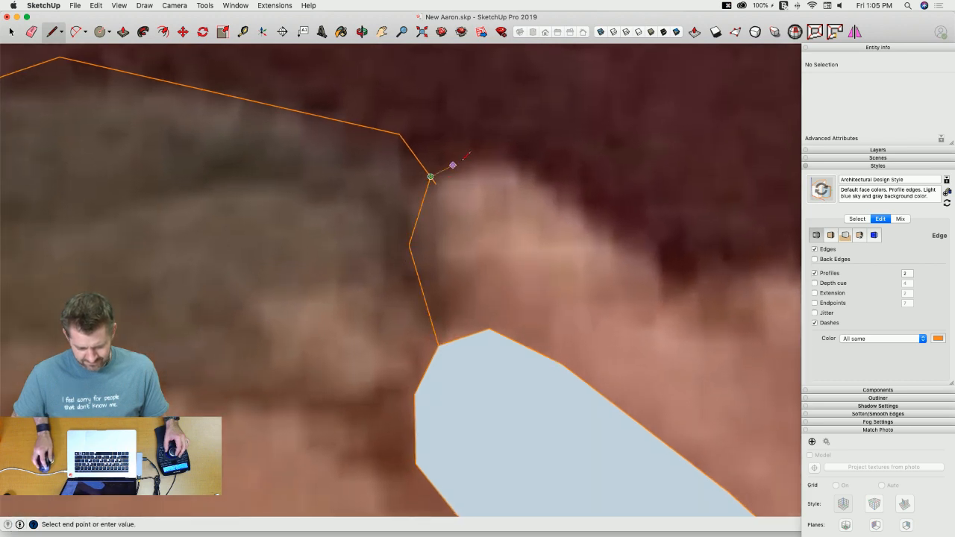
click(550, 184)
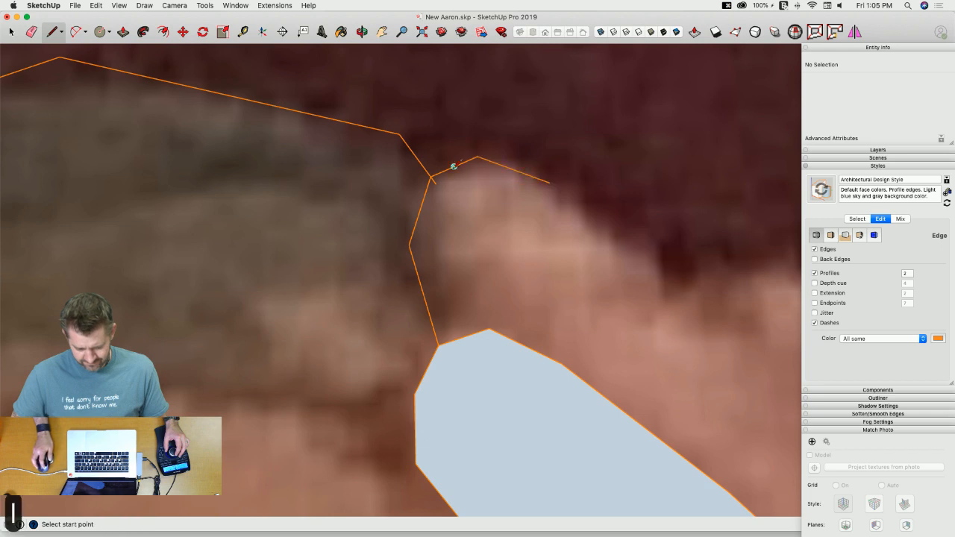
key(e)
click(434, 182)
key(l)
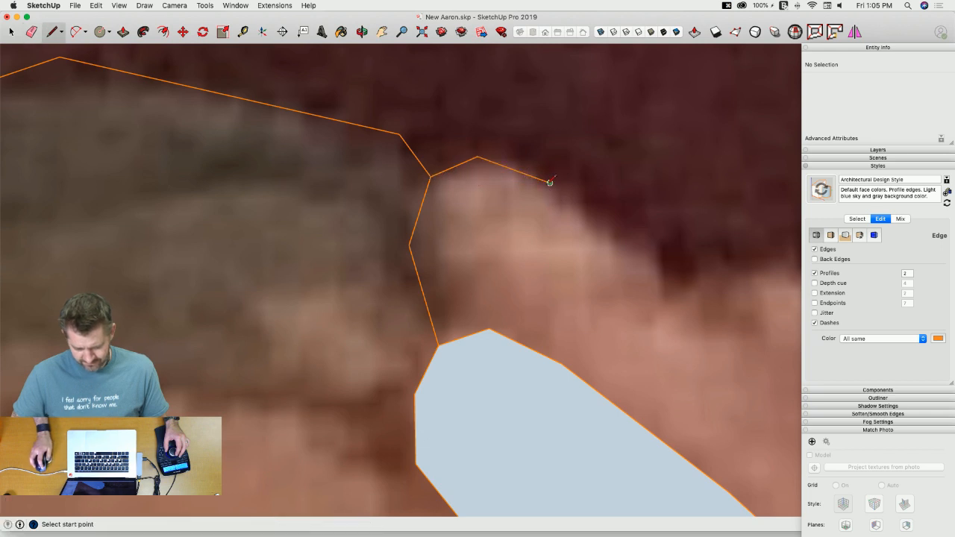
Step: Continue the middle tucked finger's upper edge down to the forearm outline, closing its shape
click(550, 183)
scroll(549, 184, down, 1)
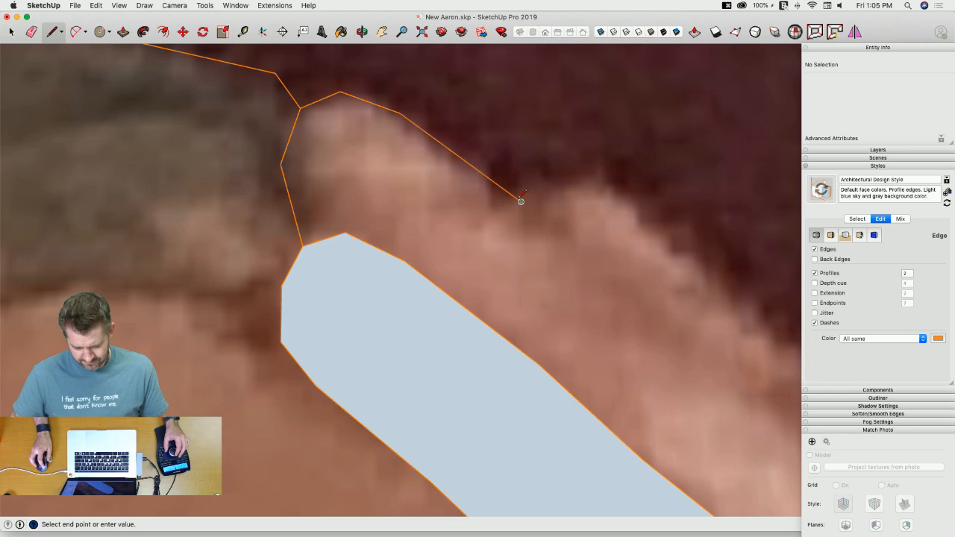
click(520, 201)
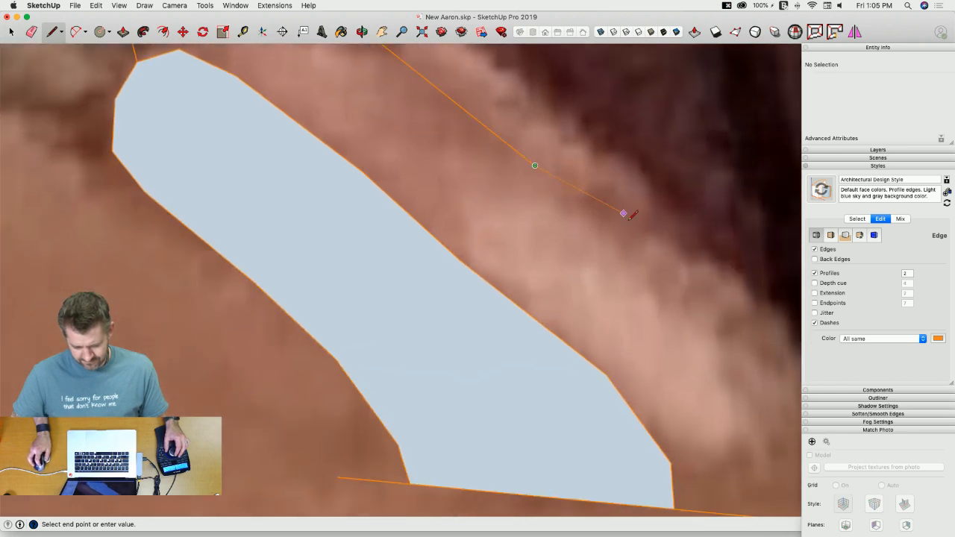
scroll(625, 206, down, 6)
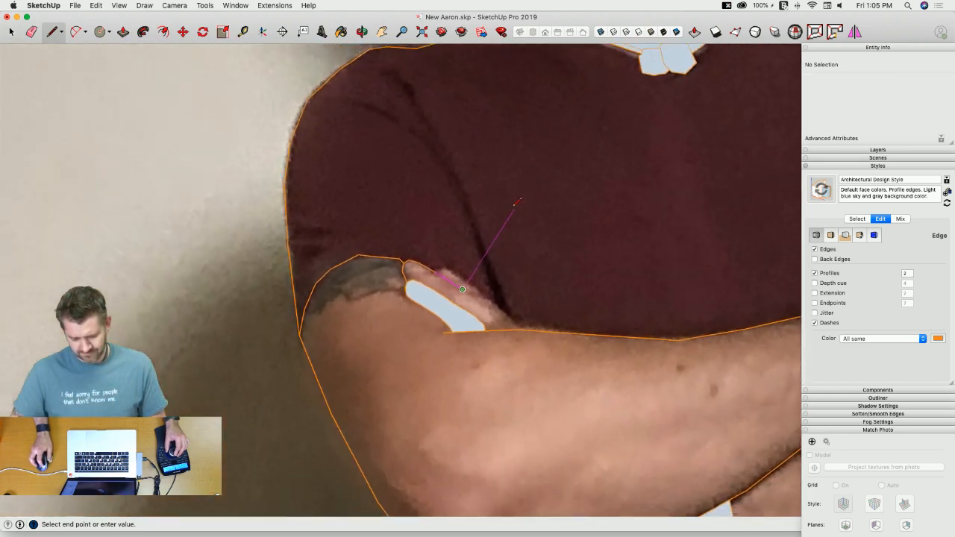
scroll(500, 277, up, 5)
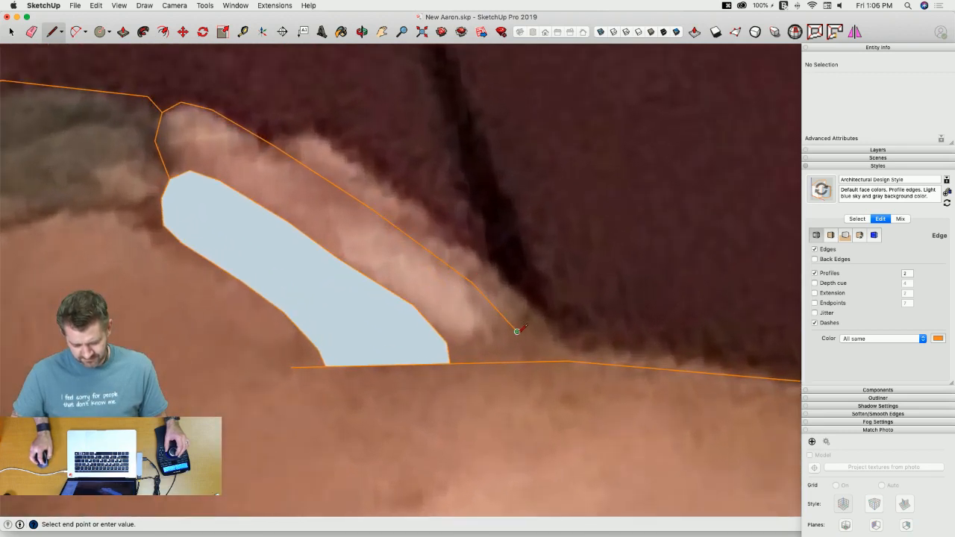
click(534, 361)
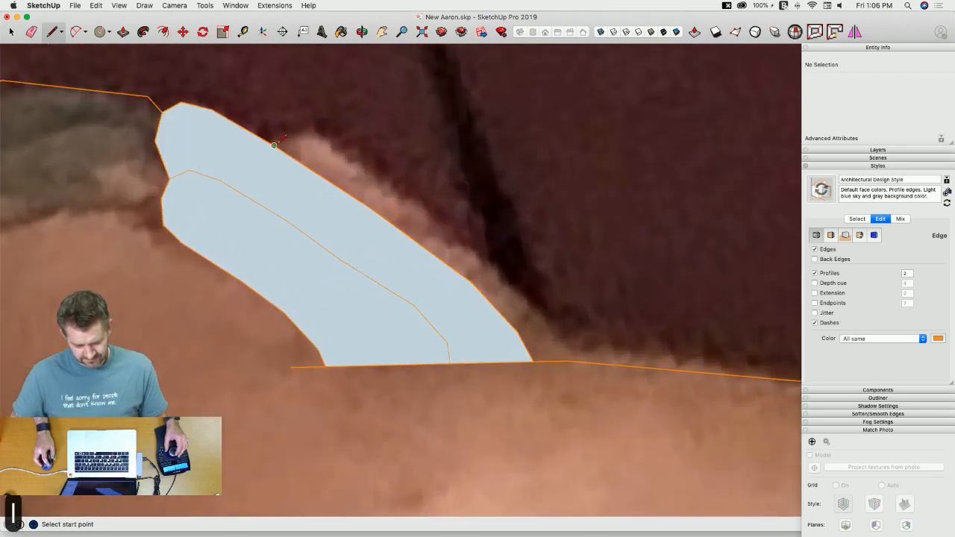
Step: Trace the third tucked finger from the middle finger's upper edge around its tip and down to the forearm outline
click(275, 145)
scroll(293, 126, up, 3)
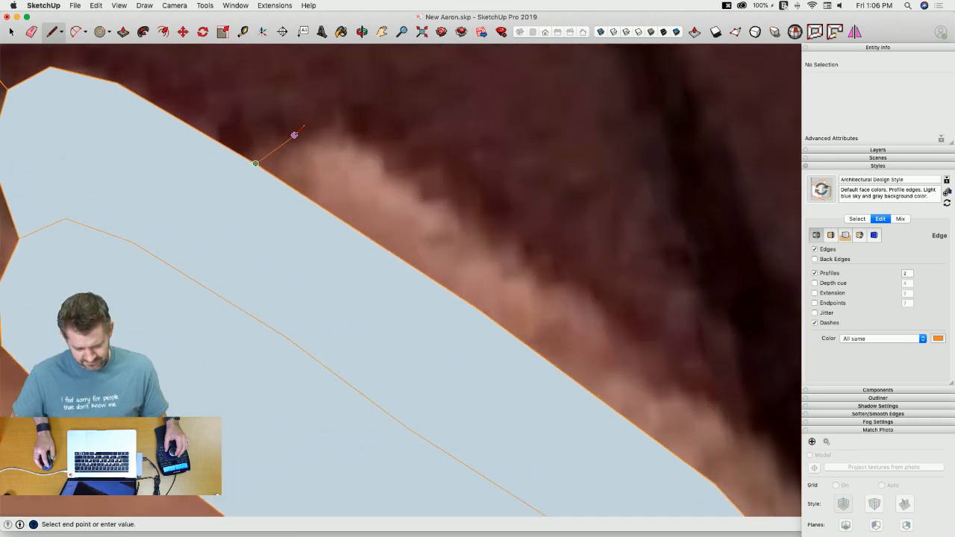
click(531, 249)
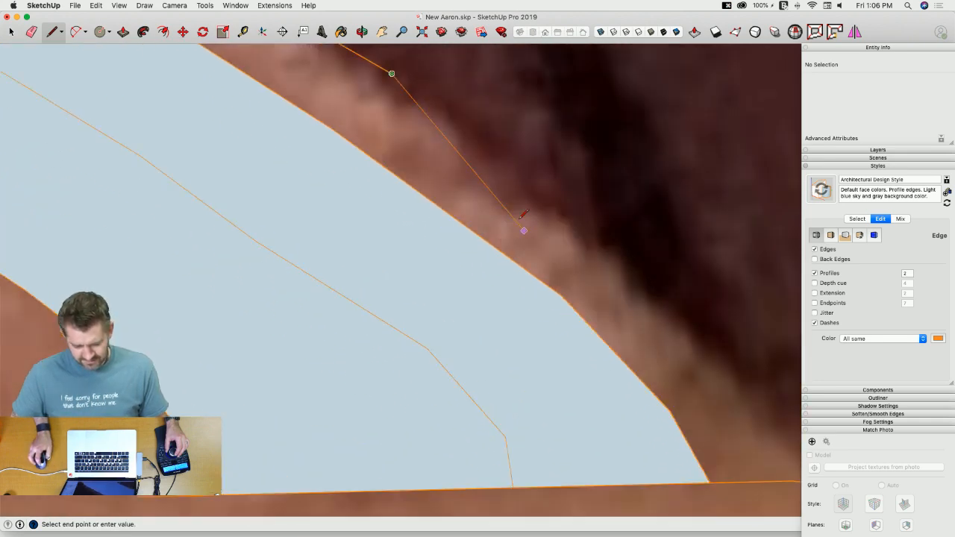
click(452, 141)
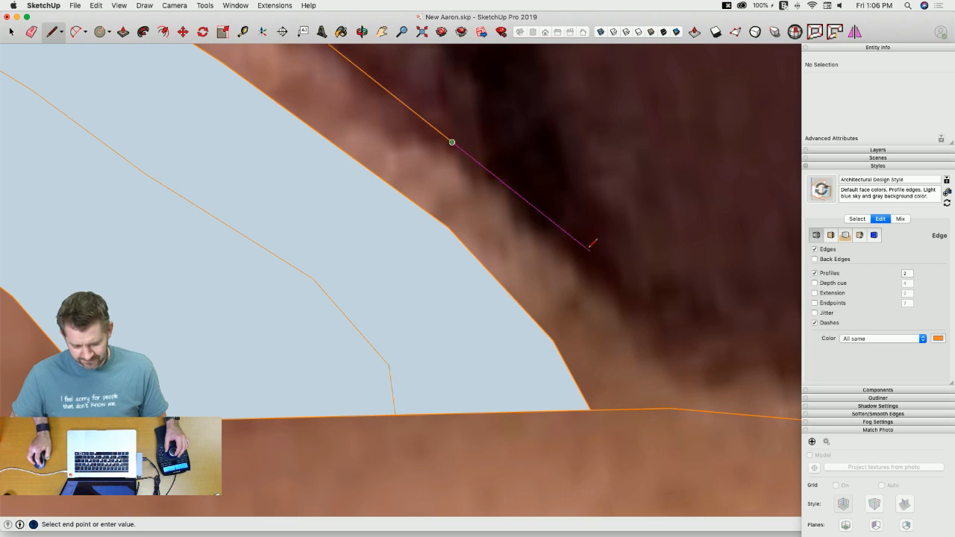
click(586, 275)
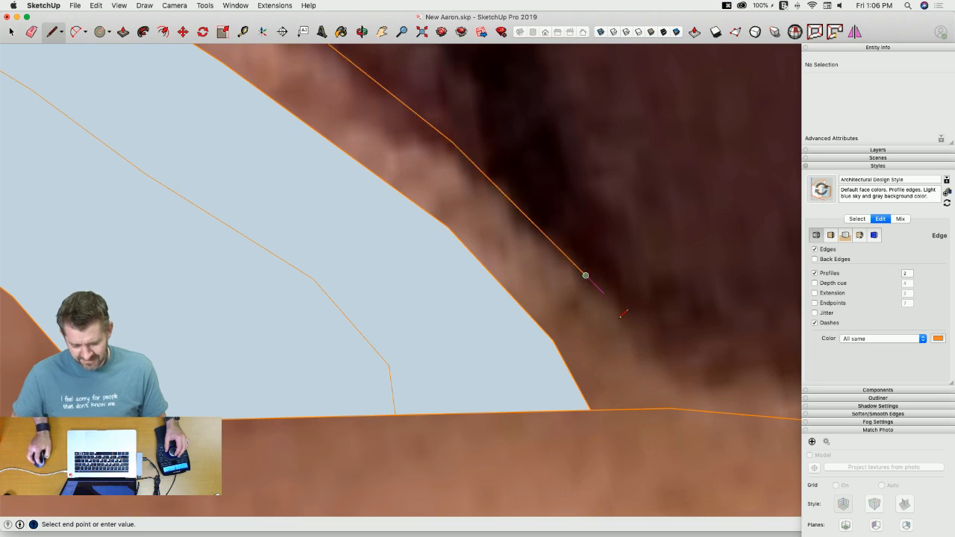
click(646, 407)
Step: Examine the traced outlines of the crossed arms, sleeves and fingers against the photo
scroll(543, 209, down, 10)
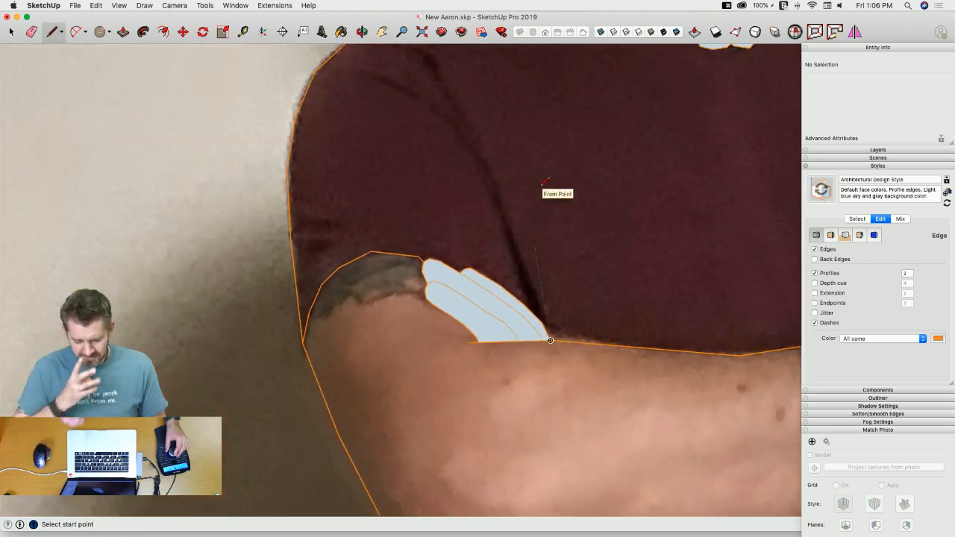
scroll(540, 187, down, 2)
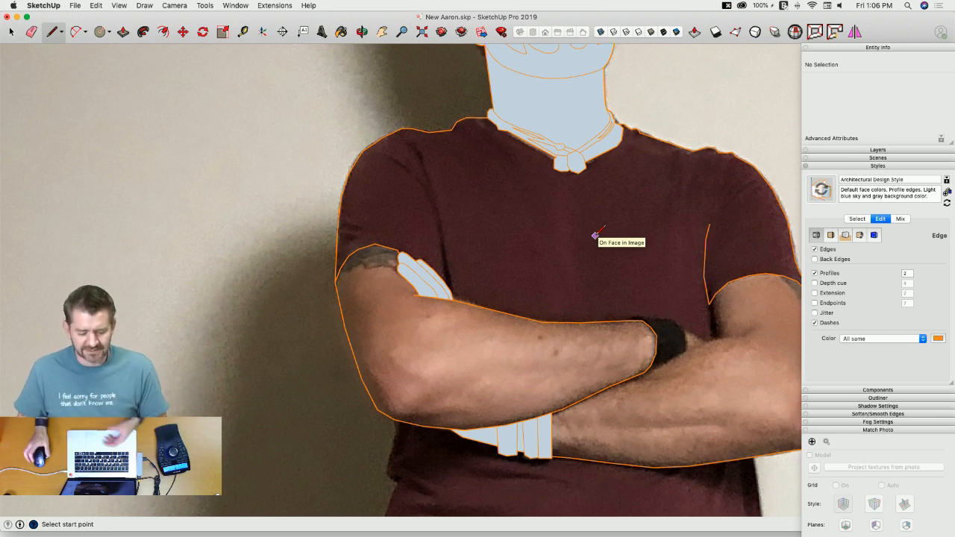
scroll(483, 279, up, 2)
scroll(448, 240, down, 3)
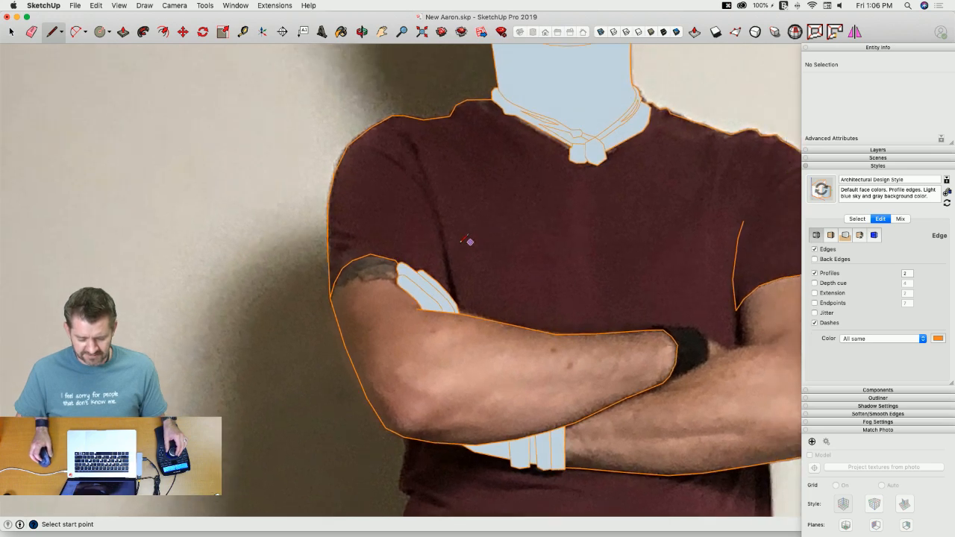
scroll(478, 246, up, 2)
scroll(339, 262, up, 1)
scroll(343, 261, down, 2)
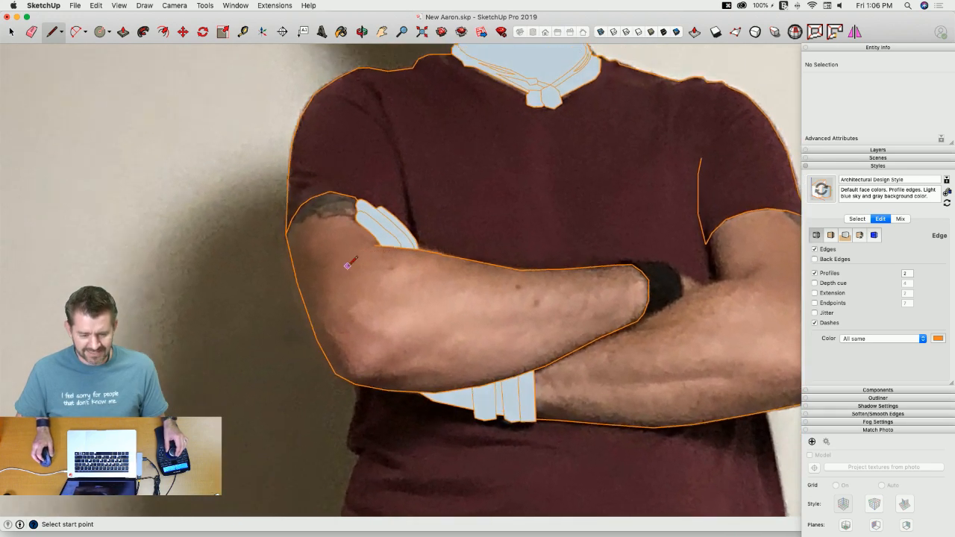
scroll(351, 261, up, 3)
scroll(402, 290, down, 2)
scroll(384, 268, up, 2)
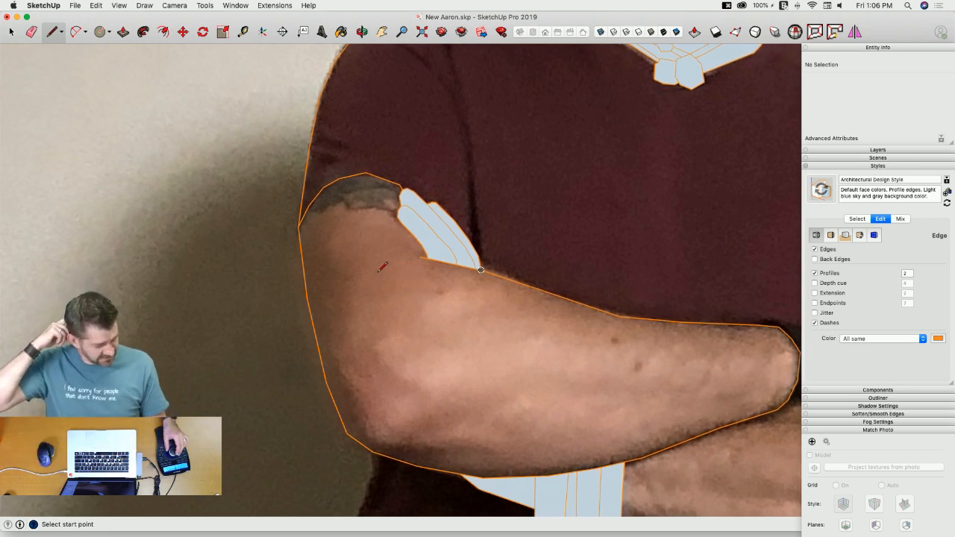
Step: Erase the upper arm's outer edge below the sleeve corner and redraw it starting slightly higher on the cuff line
scroll(382, 265, up, 4)
scroll(380, 262, up, 1)
key(e)
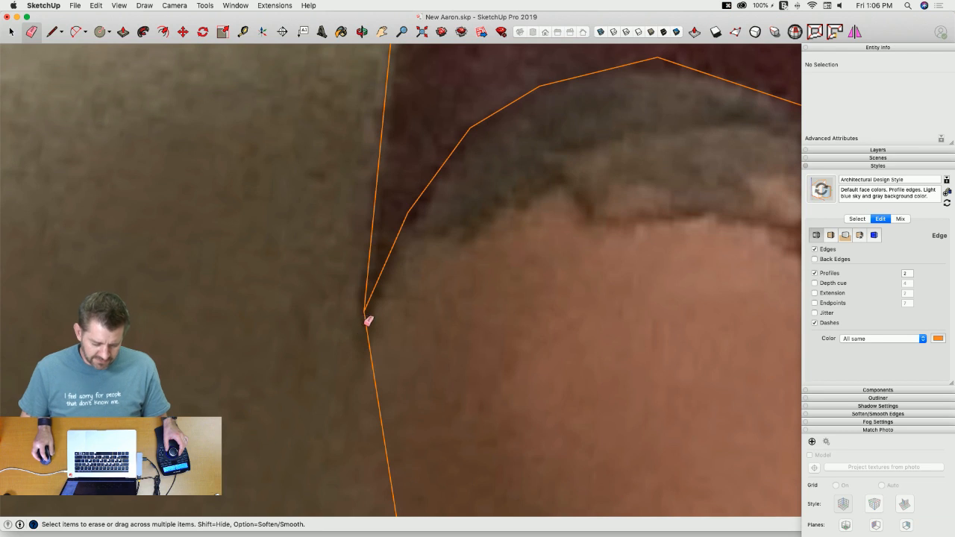
click(366, 317)
key(l)
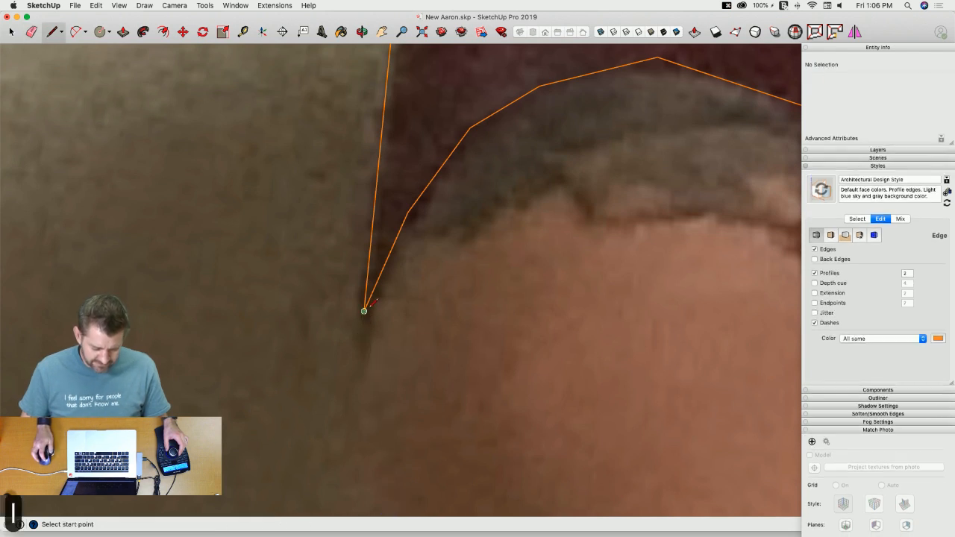
click(371, 293)
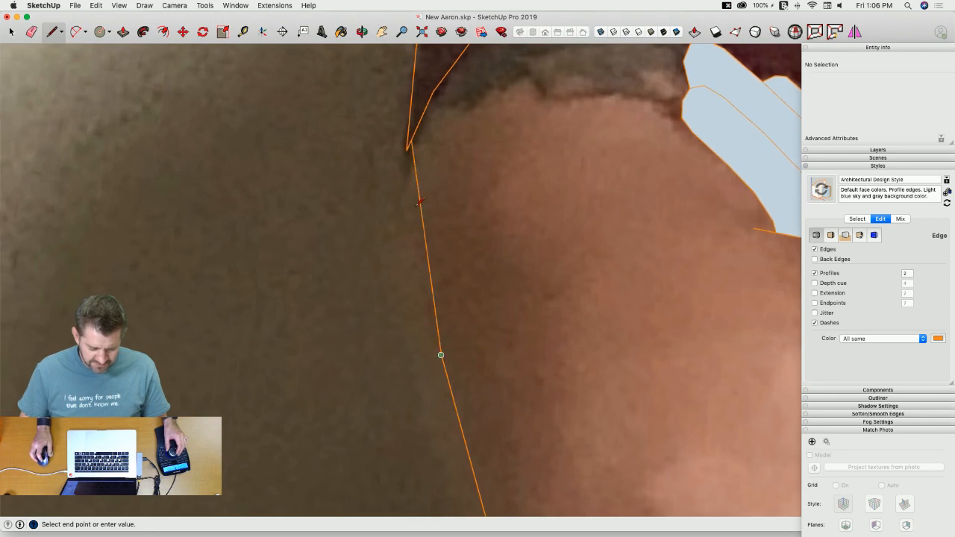
Step: Join the sleeve corner to the upper arm's edge with a short line and erase the leftover end of the cuff line
scroll(422, 251, up, 4)
key(l)
click(347, 291)
click(367, 300)
key(e)
click(360, 282)
scroll(417, 326, down, 3)
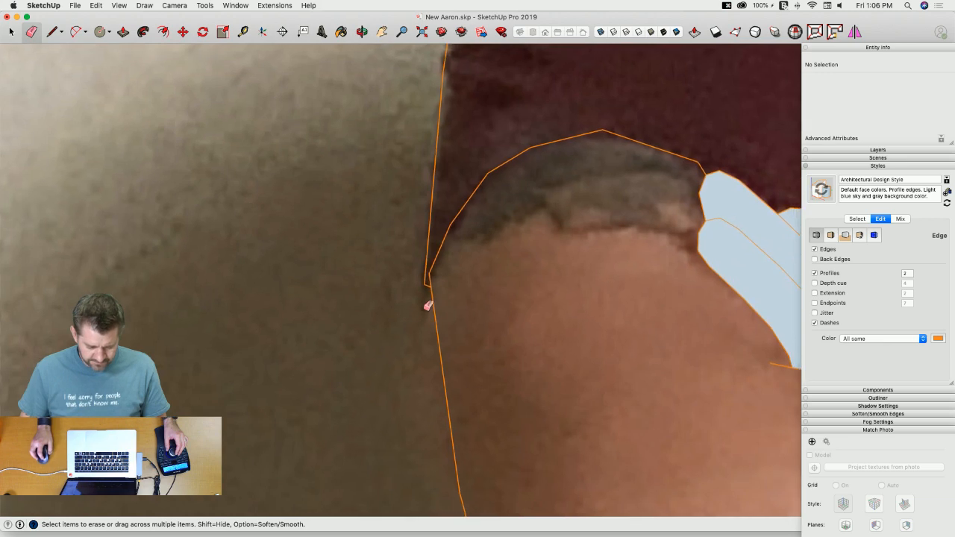
Step: Redraw the sleeve's lower outer edge slightly farther out from its bottom corner and erase the old edge segment
scroll(422, 219, up, 2)
scroll(399, 266, up, 3)
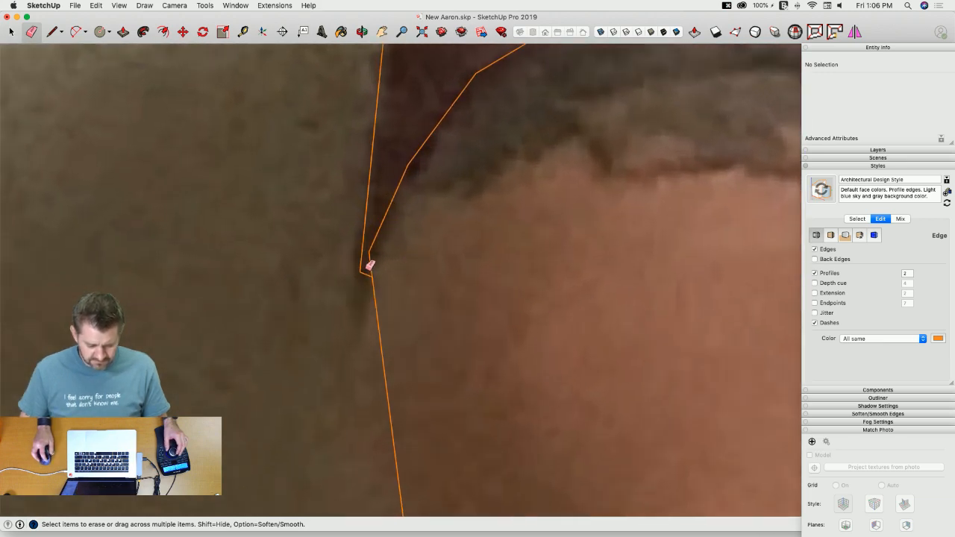
key(l)
click(366, 271)
scroll(355, 223, down, 1)
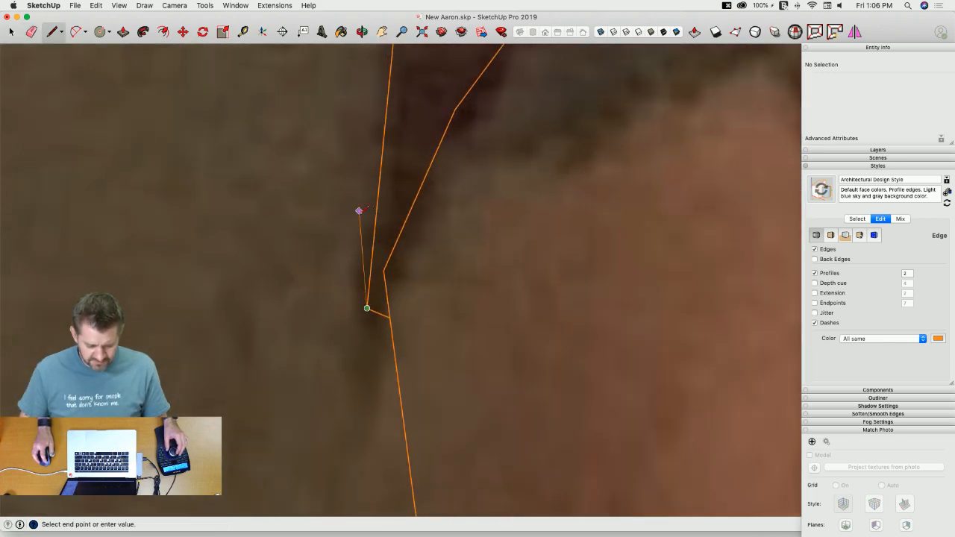
click(361, 211)
scroll(376, 120, down, 1)
scroll(396, 75, down, 3)
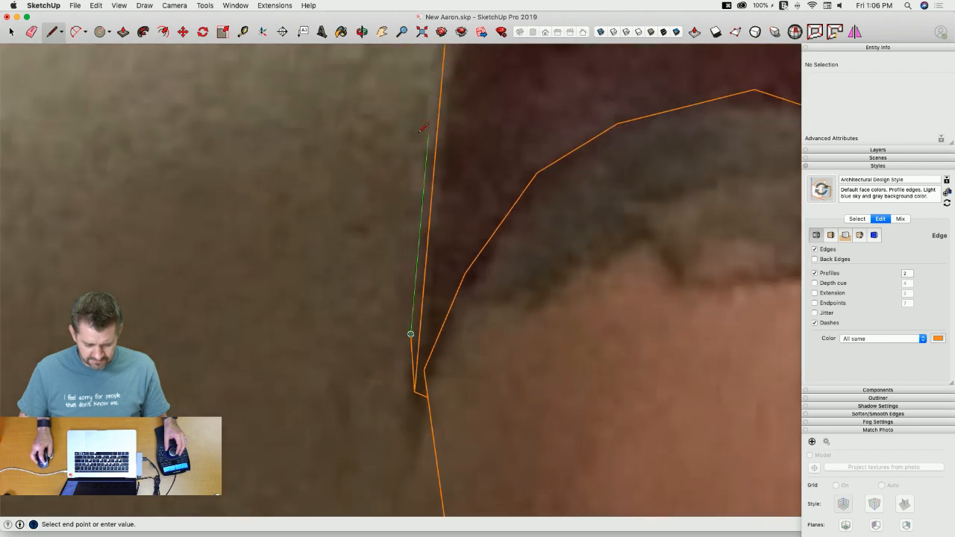
click(437, 129)
key(e)
click(420, 334)
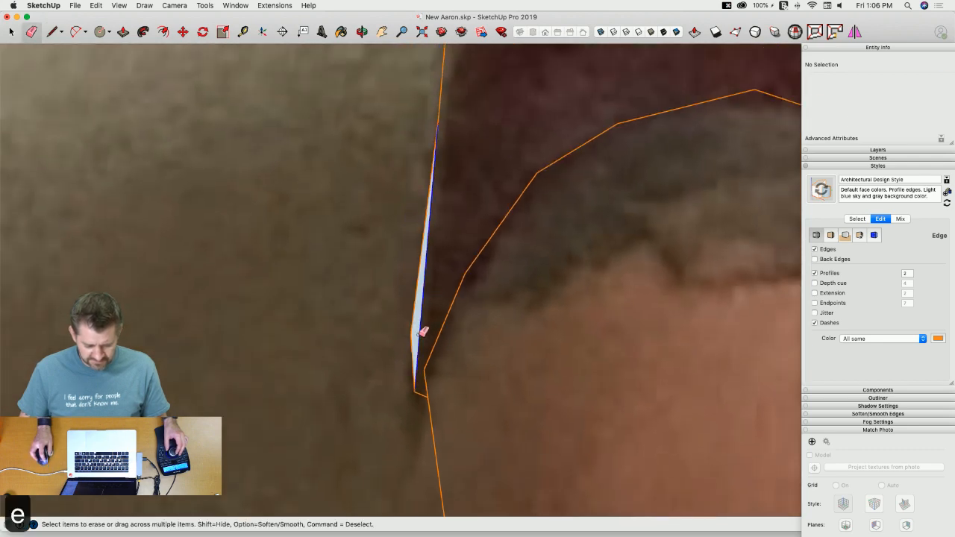
Step: Inspect the sleeve corner, the tucked fingers and the end of the forearm's upper edge beside them
scroll(462, 284, down, 1)
scroll(414, 309, down, 8)
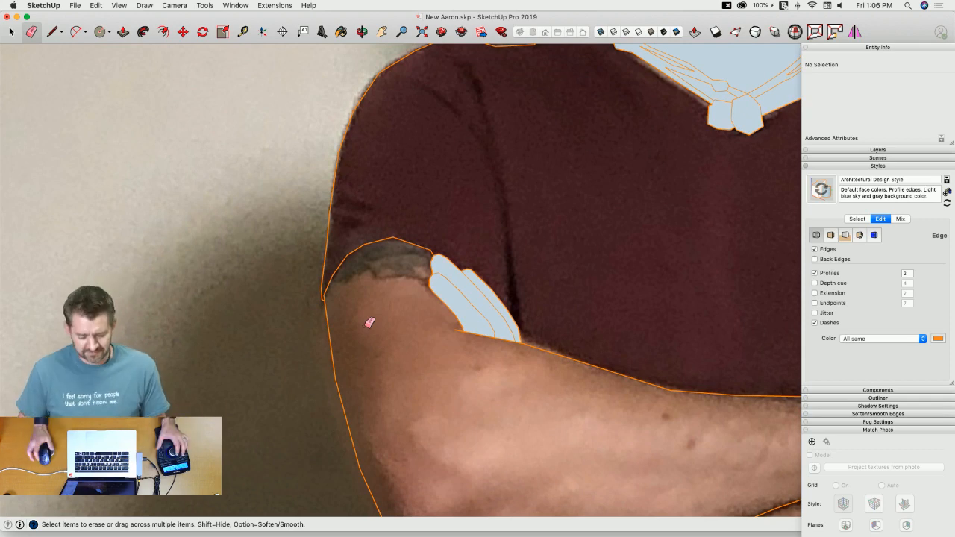
scroll(370, 321, down, 3)
scroll(363, 311, up, 4)
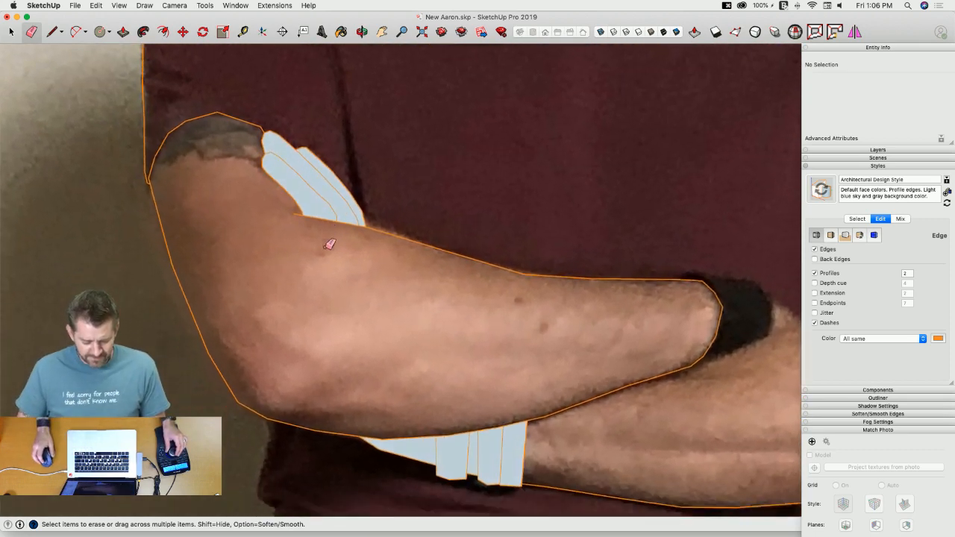
scroll(351, 269, up, 6)
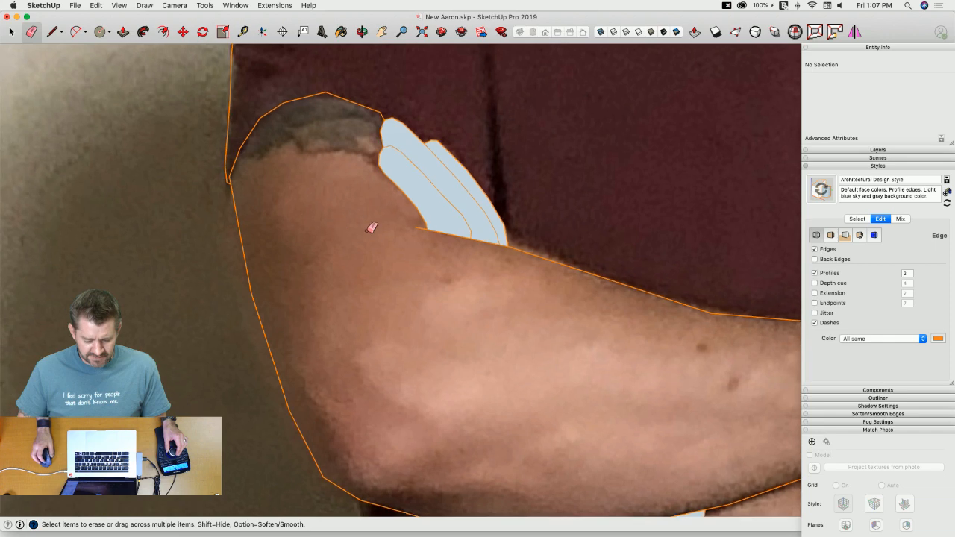
scroll(394, 233, up, 2)
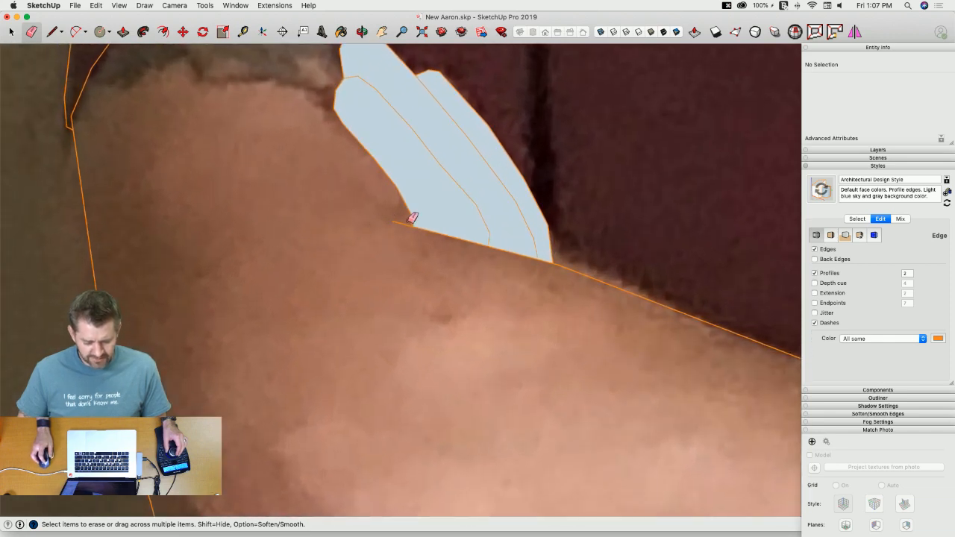
scroll(347, 216, down, 5)
key(l)
scroll(460, 227, up, 3)
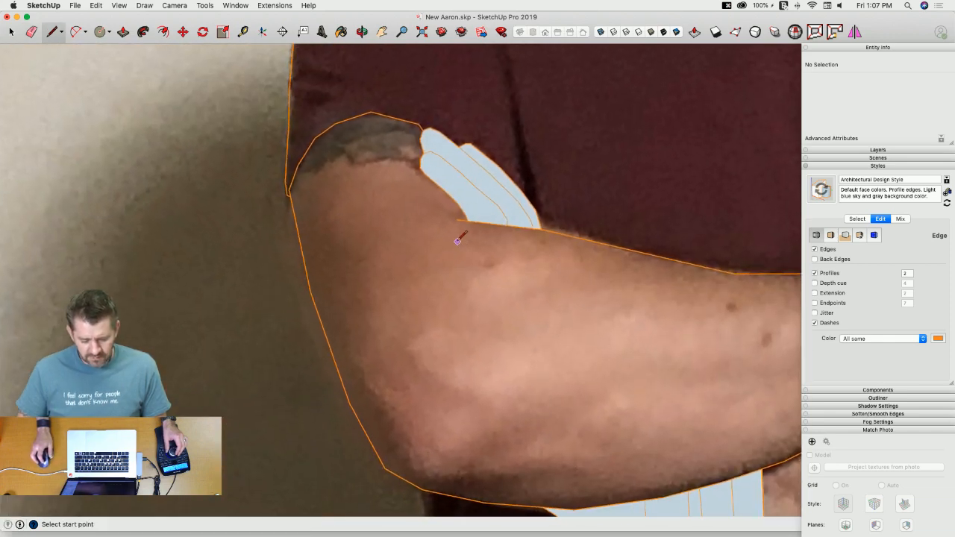
Step: Try to fill the arm outline by retracing its upper edge at the base of the tucked fingers
key(e)
scroll(459, 220, down, 4)
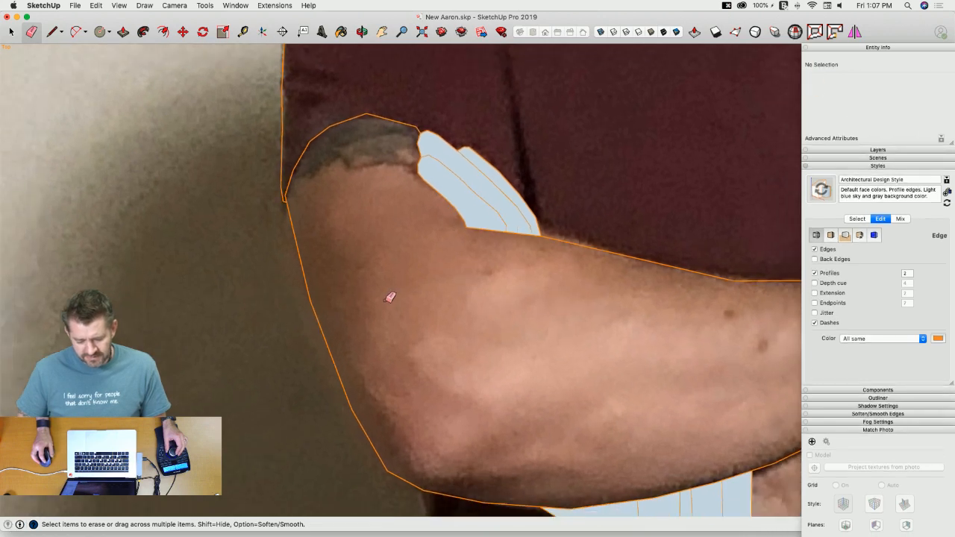
key(l)
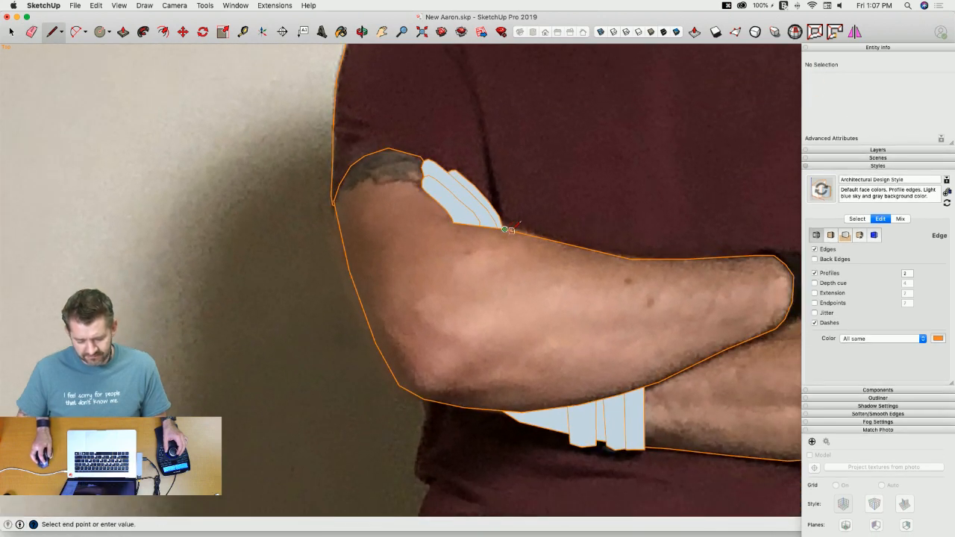
click(505, 229)
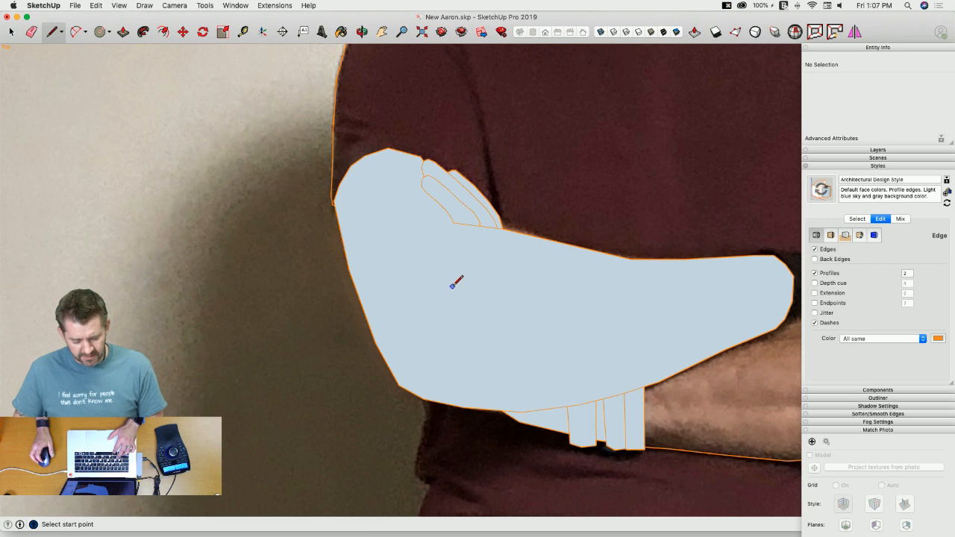
key(super+z)
Step: Draw a short crease line from the innermost tucked finger's base into the arm, extending the forearm's upper edge
key(l)
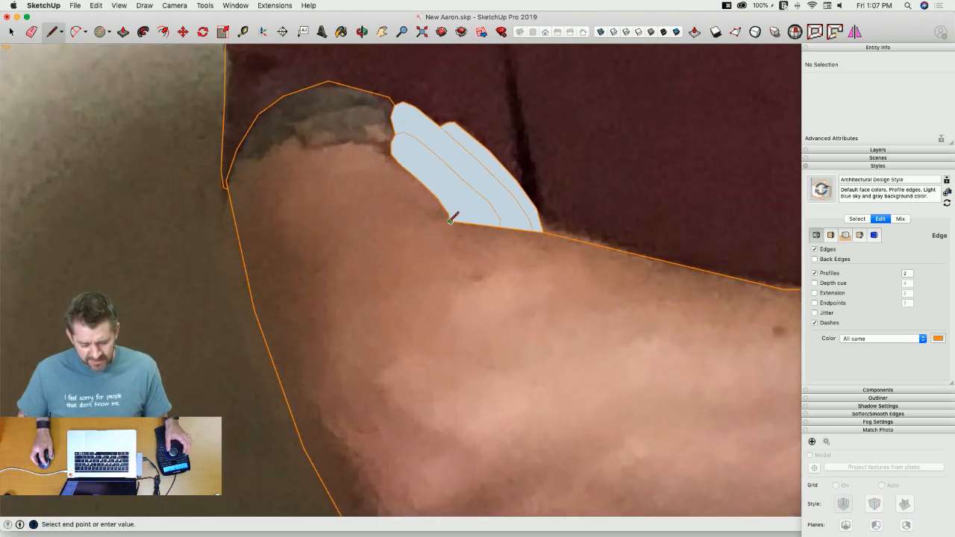
scroll(427, 218, up, 2)
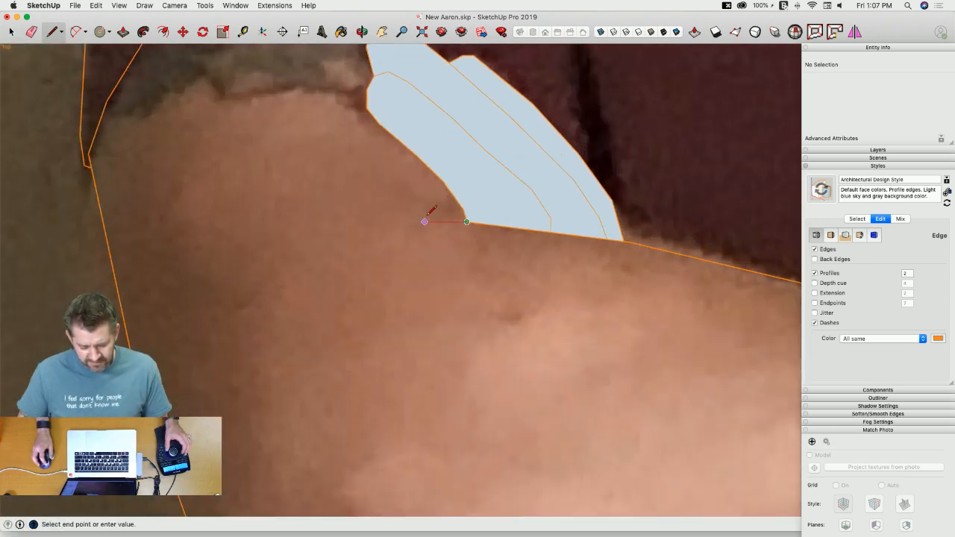
key(space)
scroll(522, 276, down, 5)
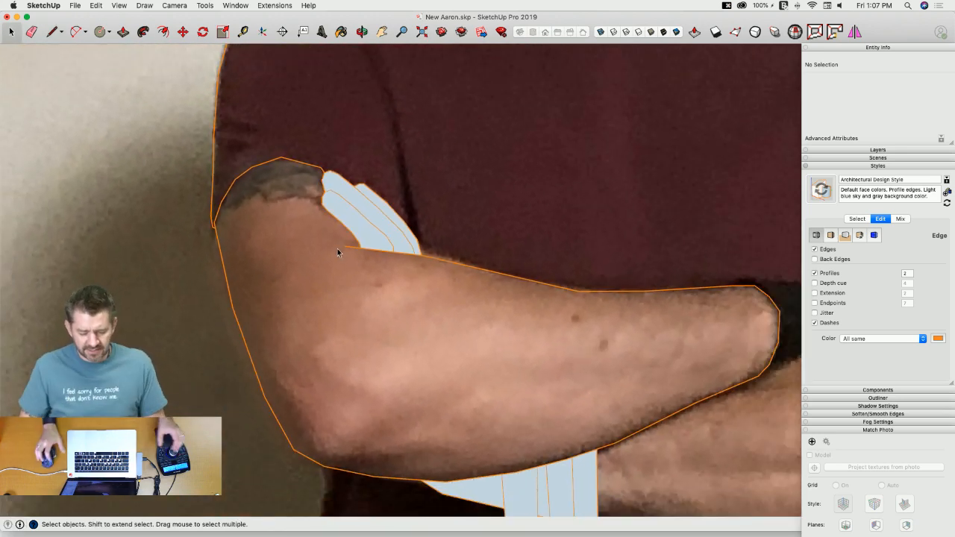
scroll(306, 268, down, 4)
scroll(328, 276, up, 2)
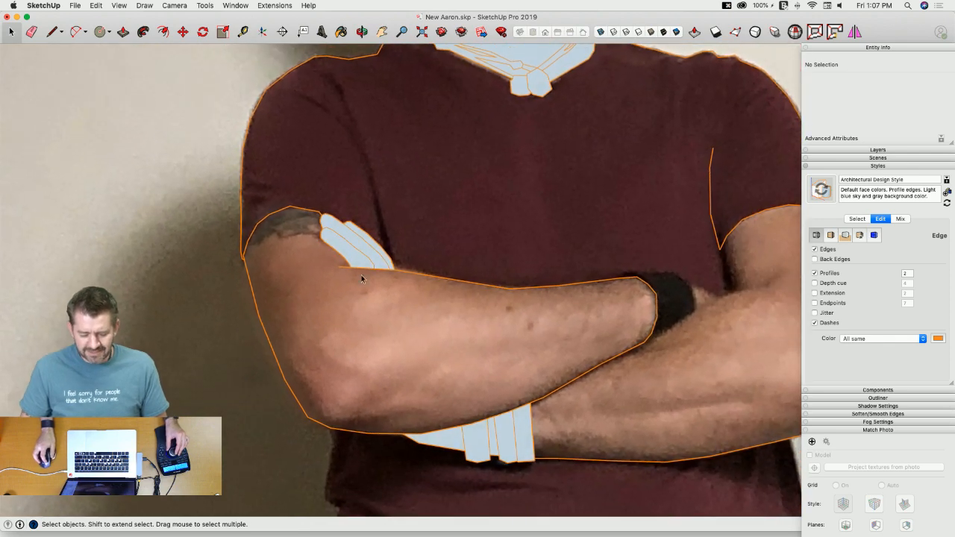
Step: Fill the arm as one face by drawing temporary lines across the forearm and from the crease end to the outer edge, and erasing both
key(l)
scroll(447, 287, up, 1)
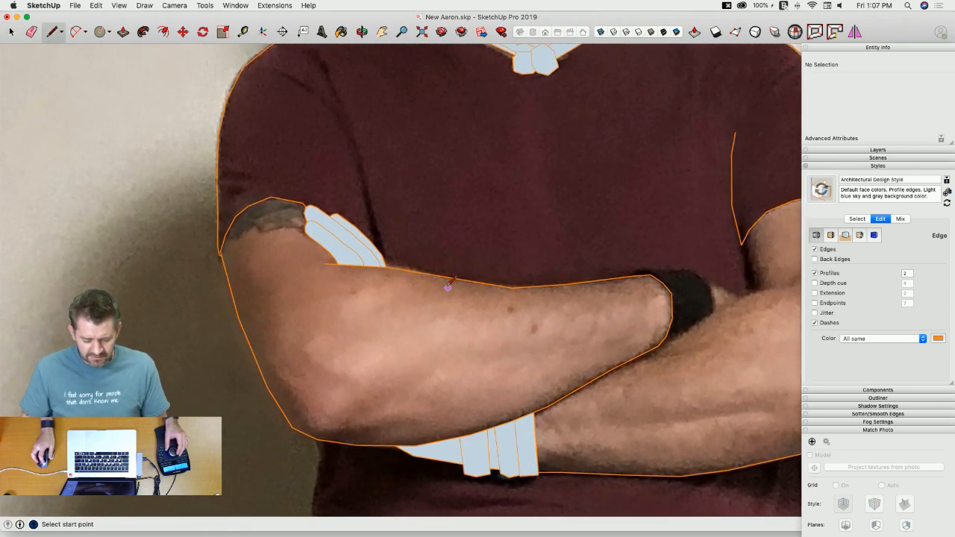
click(337, 441)
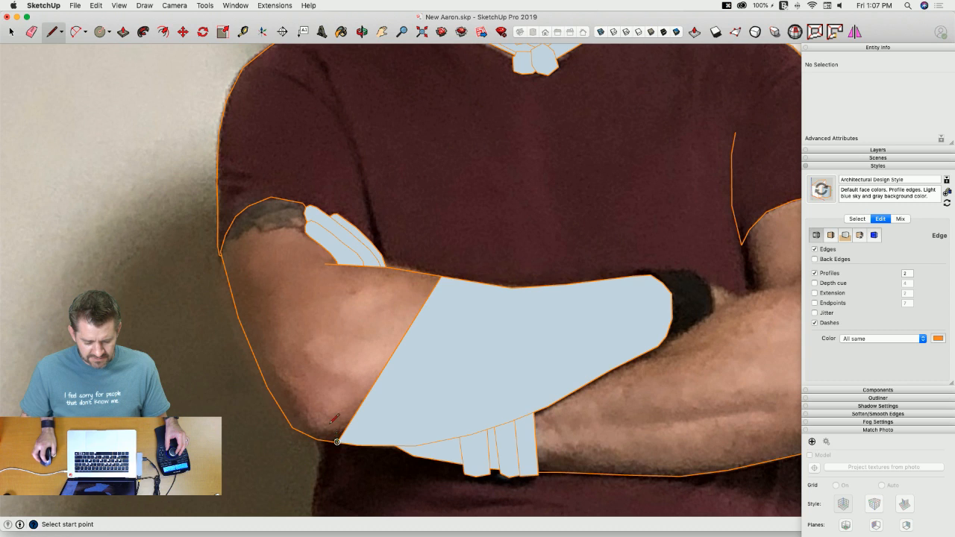
click(324, 263)
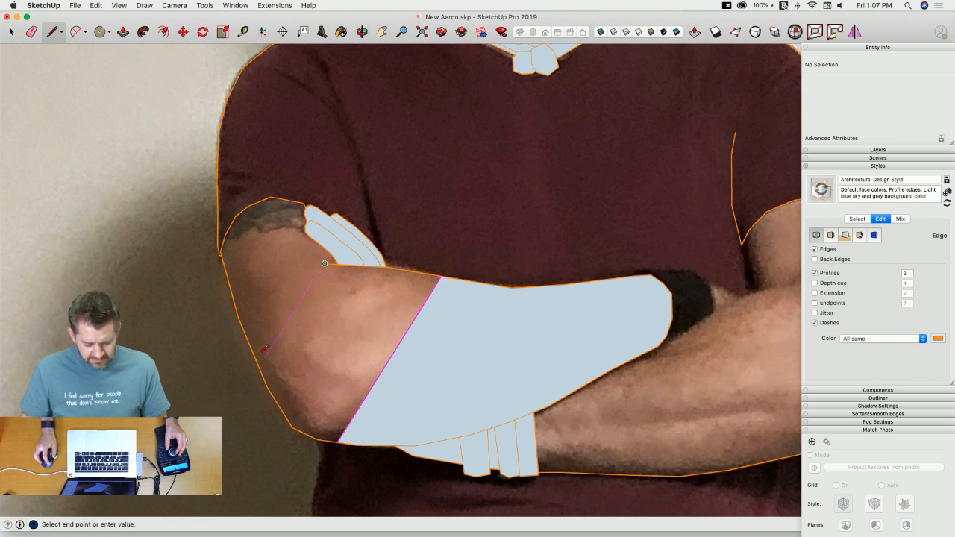
click(253, 348)
key(e)
click(410, 350)
click(291, 304)
scroll(347, 366, down, 2)
scroll(348, 367, down, 8)
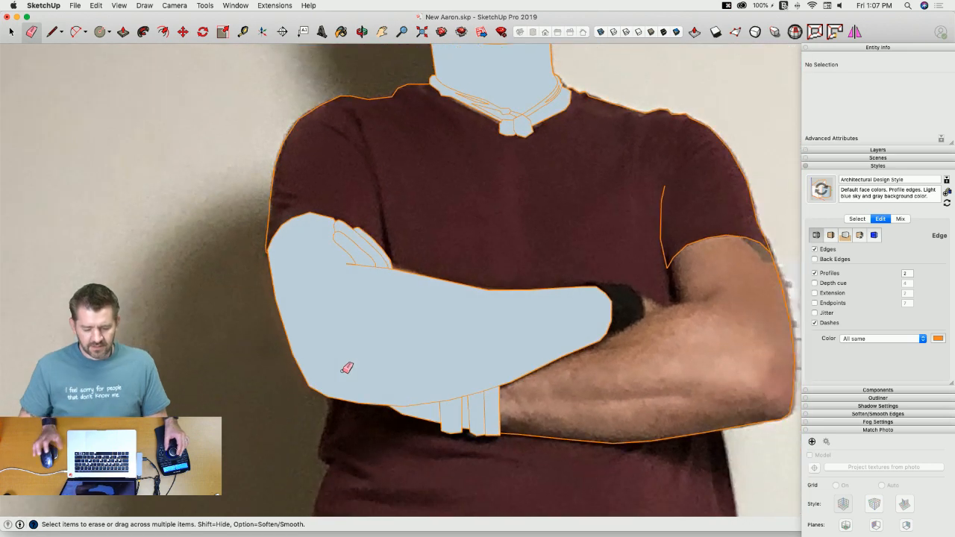
scroll(348, 367, up, 10)
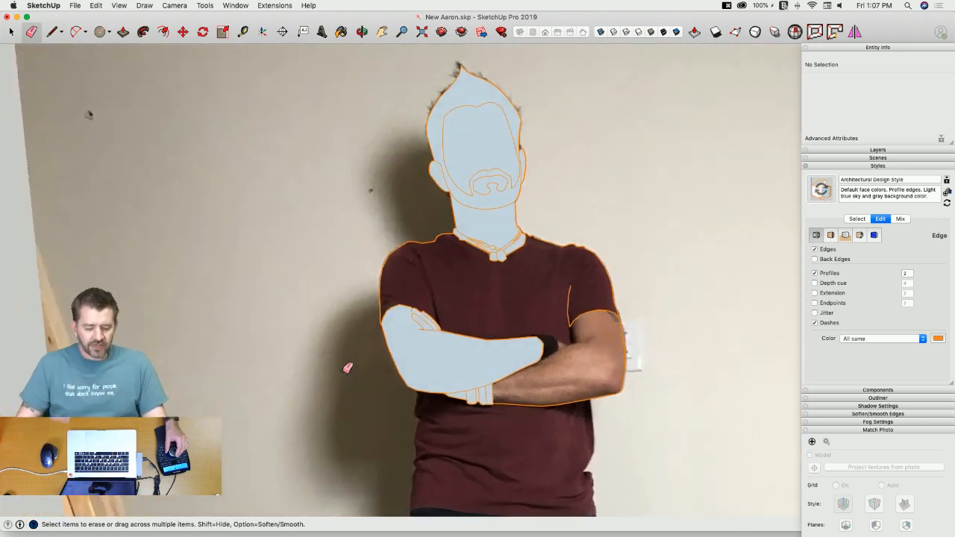
Step: Set the style's profile edge thickness to 4
scroll(401, 304, up, 3)
key(space)
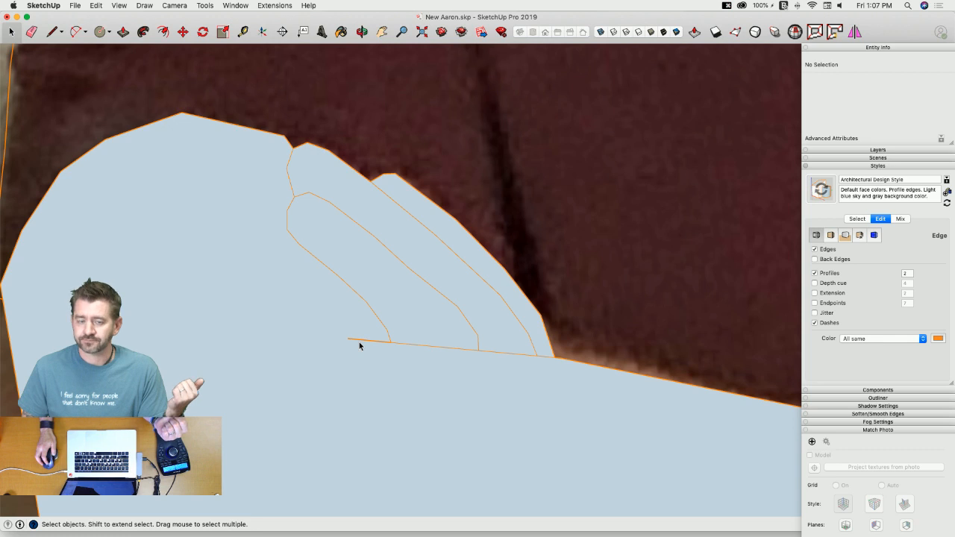
scroll(364, 341, down, 4)
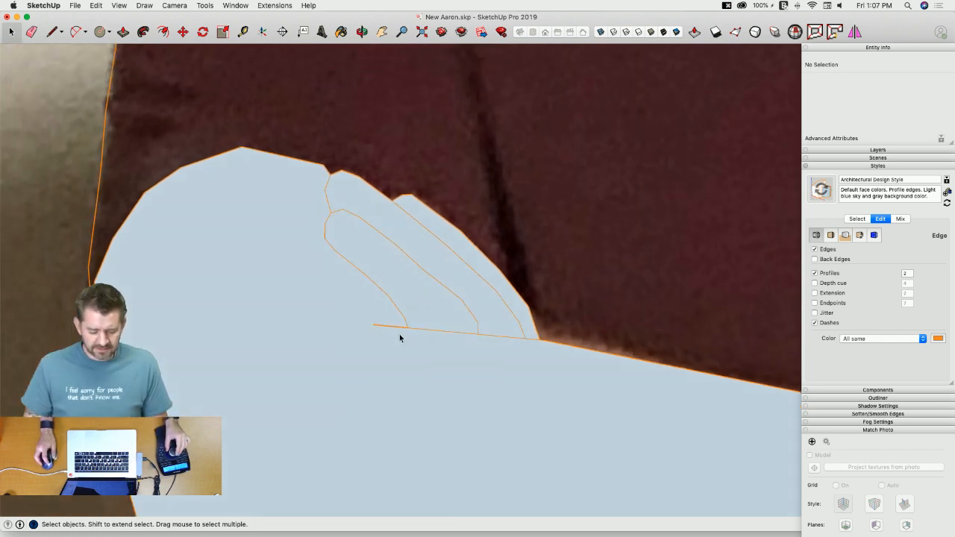
scroll(389, 332, down, 1)
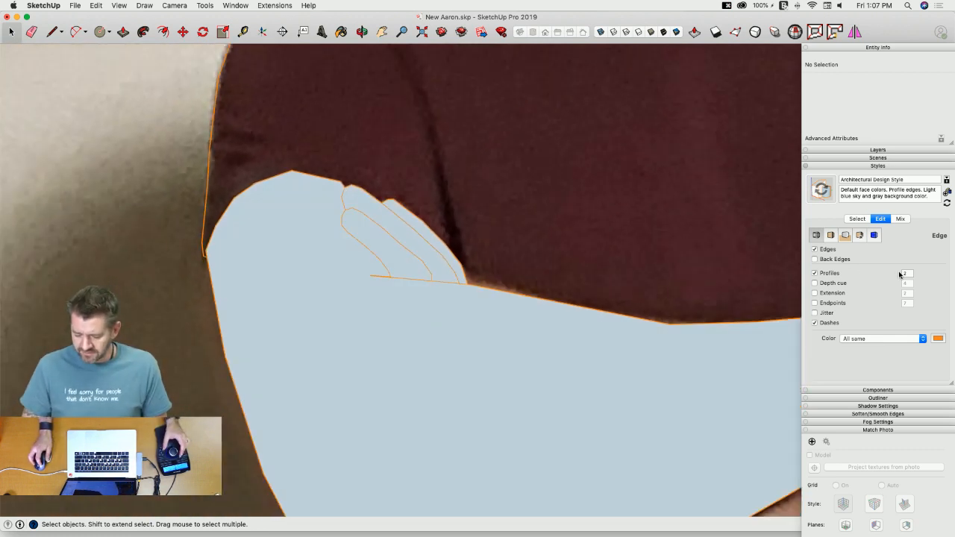
text(4)
key(Return)
scroll(379, 278, down, 4)
scroll(380, 278, down, 5)
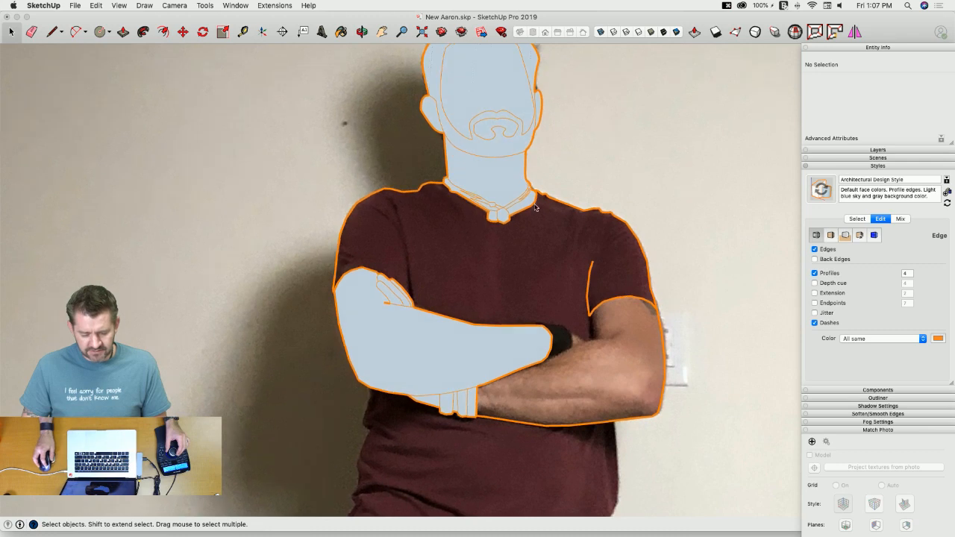
Step: Draw a line from the free end of the crease to the arm's outer edge, splitting the arm face
scroll(537, 179, up, 2)
scroll(450, 261, up, 1)
scroll(381, 345, up, 6)
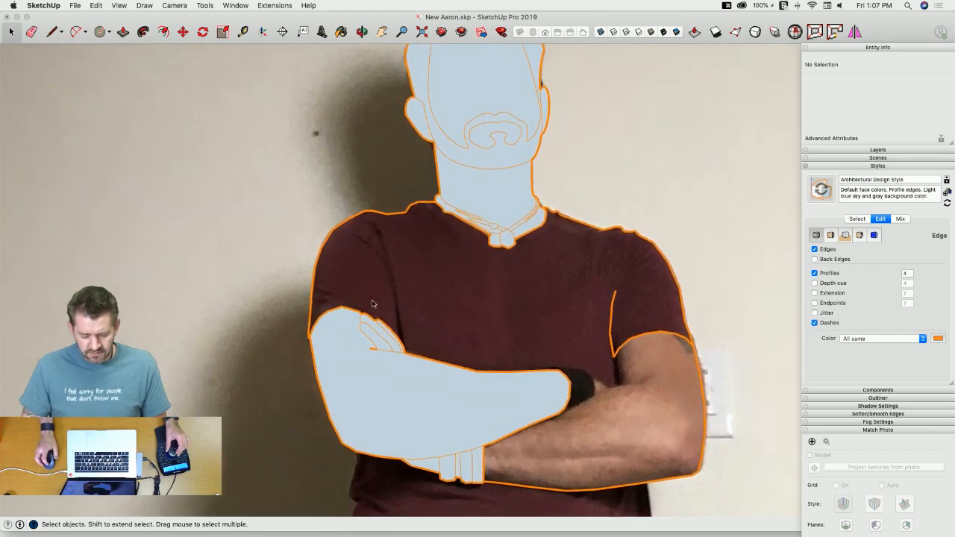
scroll(401, 367, up, 3)
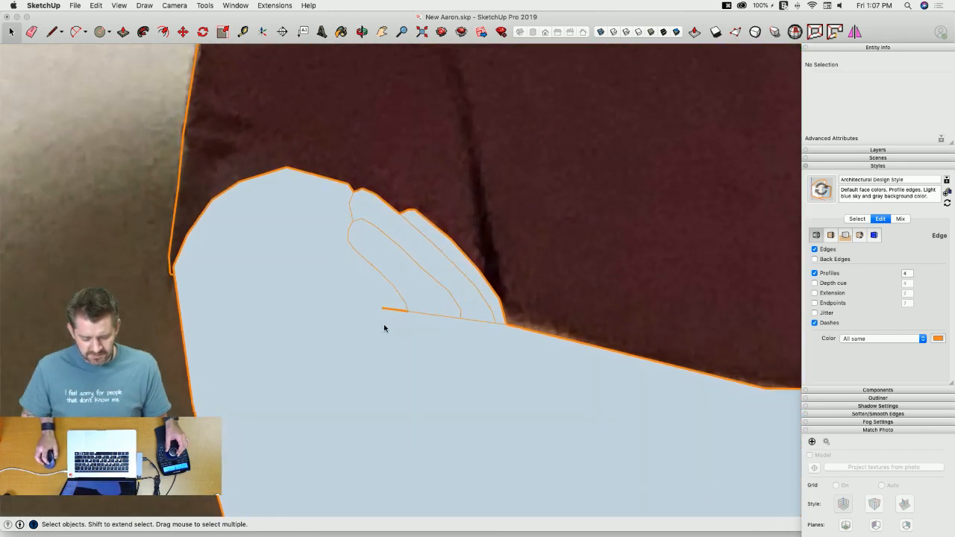
scroll(381, 303, down, 8)
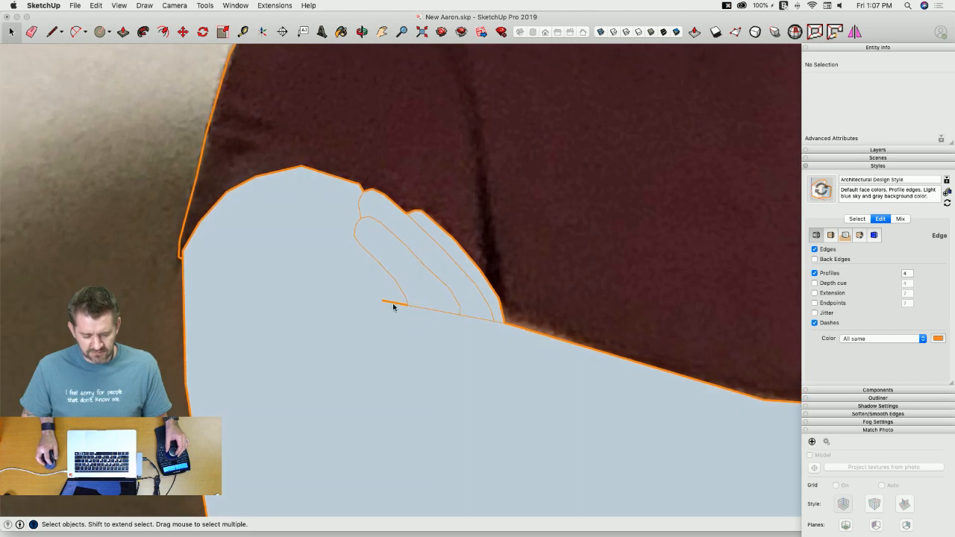
scroll(376, 296, down, 2)
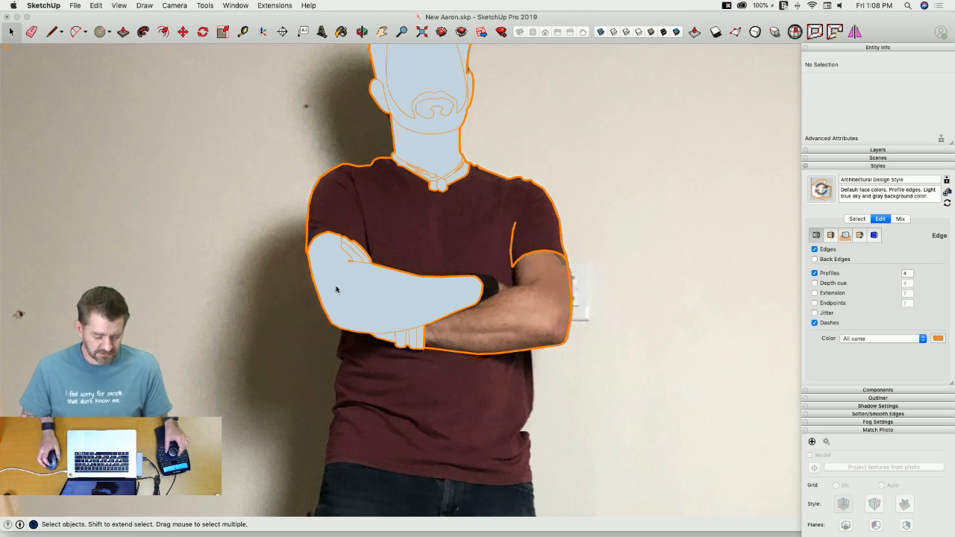
scroll(337, 289, up, 10)
key(l)
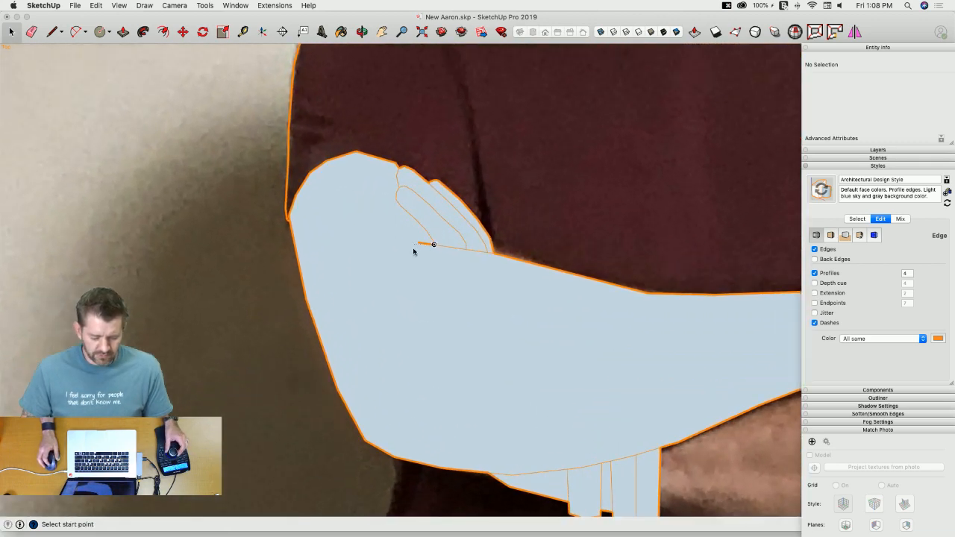
scroll(413, 250, up, 3)
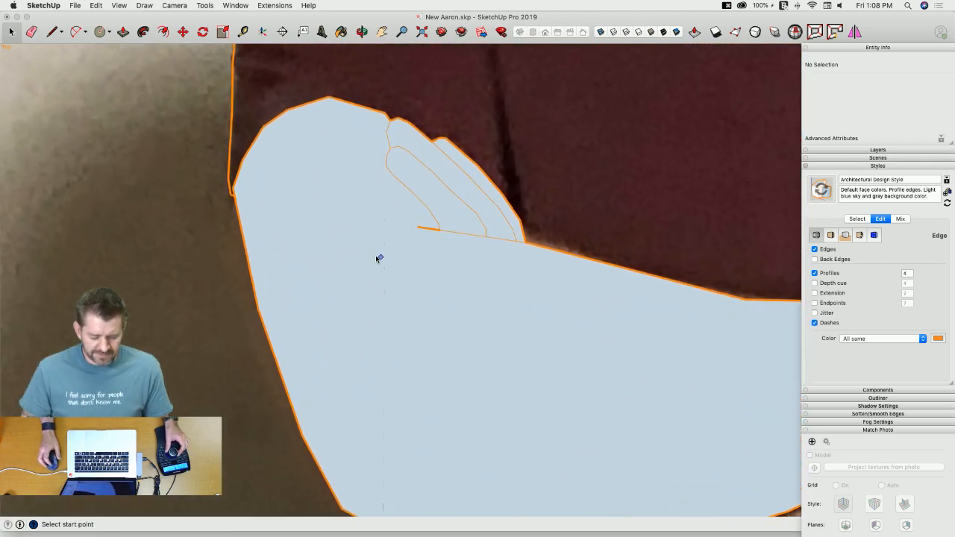
click(419, 227)
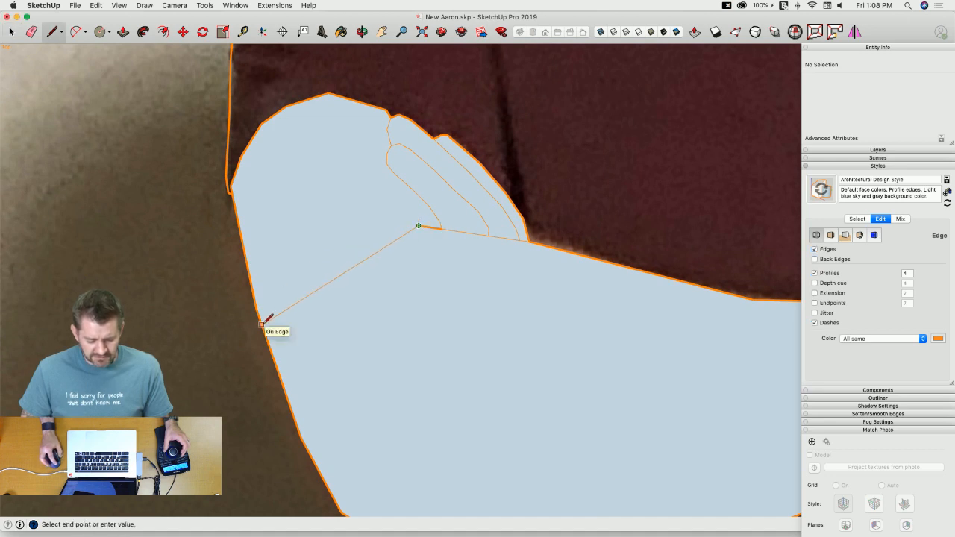
click(256, 308)
scroll(542, 395, down, 3)
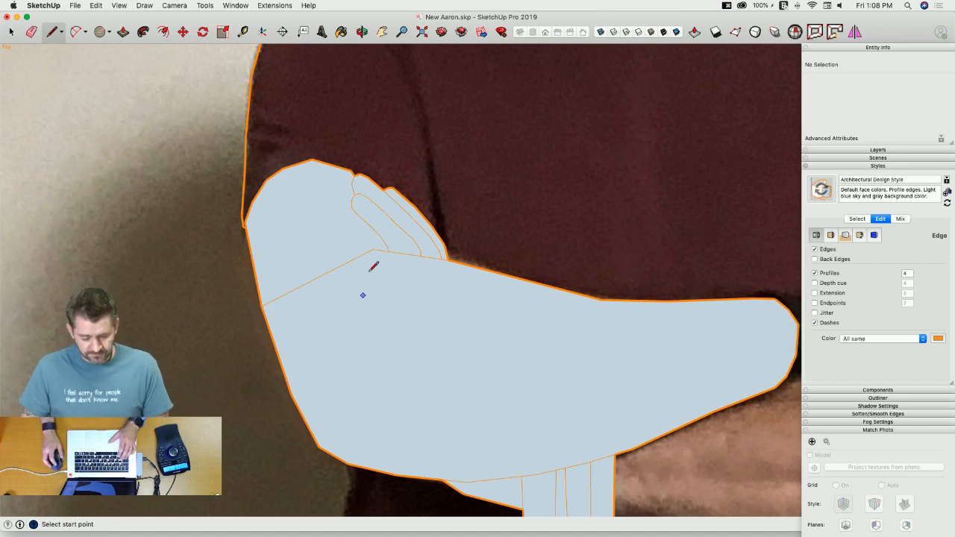
Step: Hide the dividing line across the arm and check the split by selecting the forearm face
key(space)
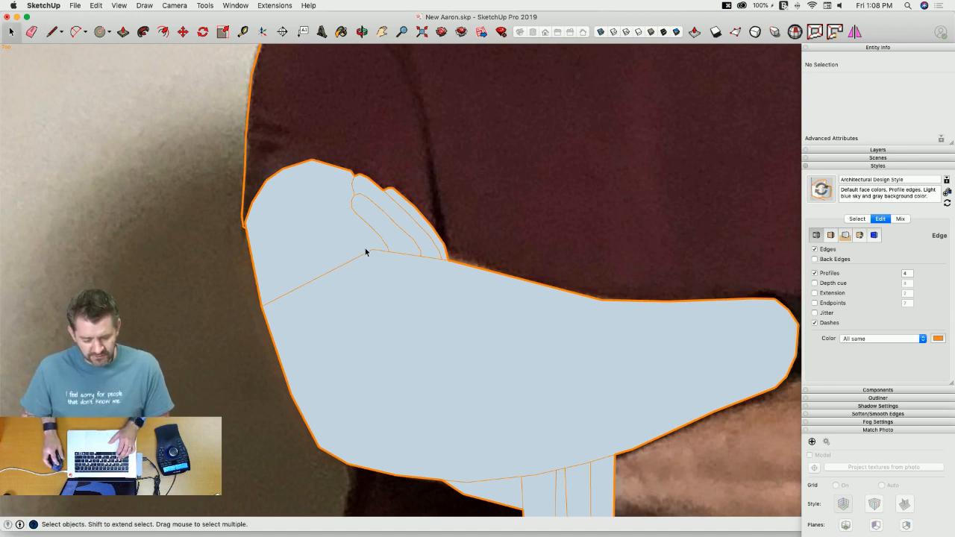
key(e)
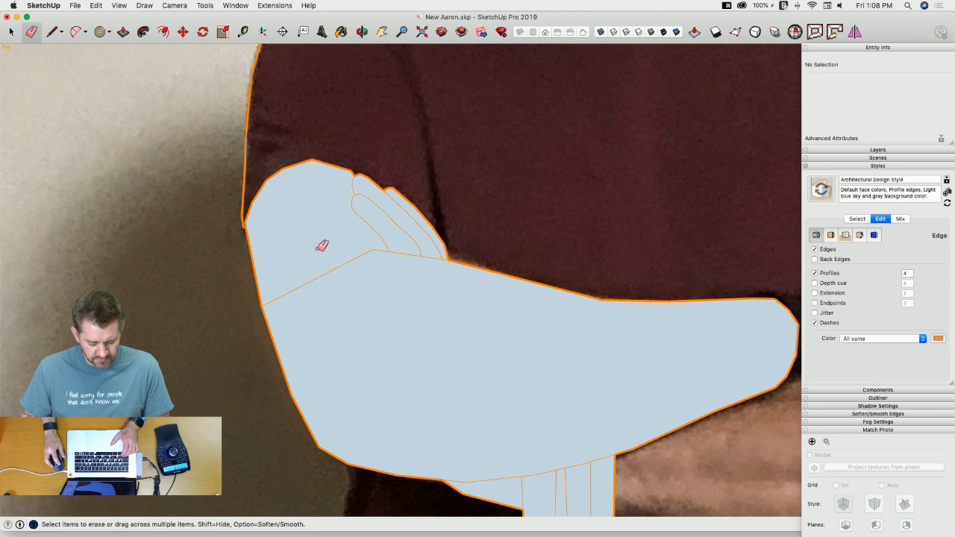
drag(322, 264, 363, 339)
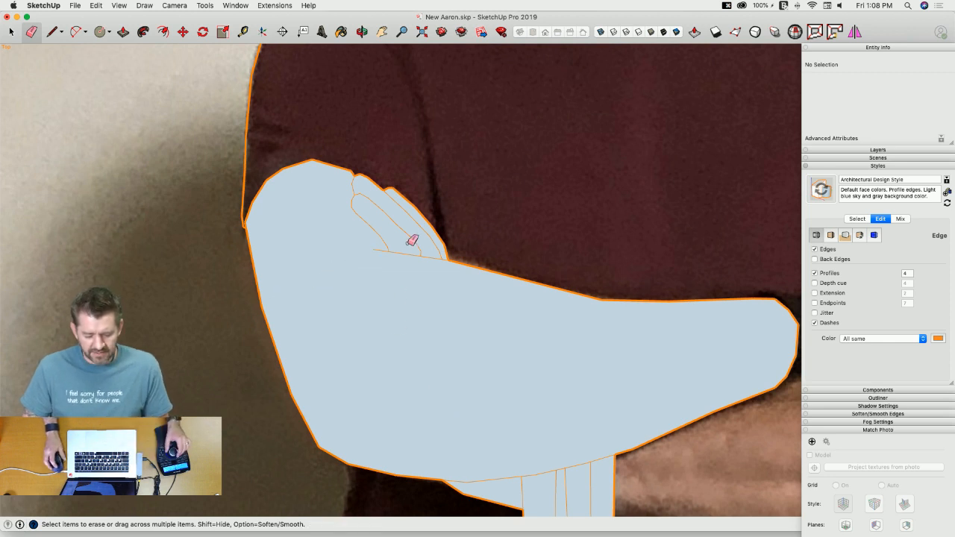
key(space)
scroll(369, 243, up, 3)
click(359, 265)
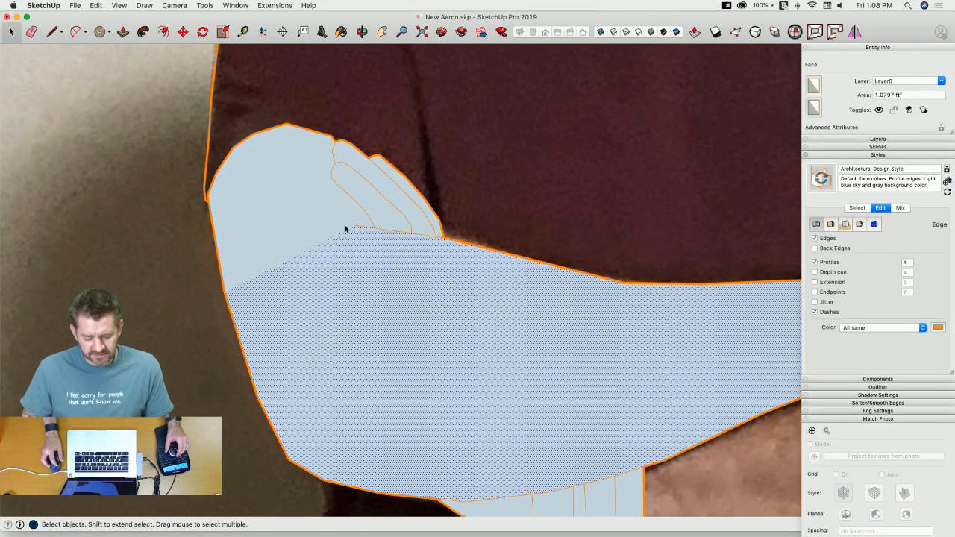
click(139, 263)
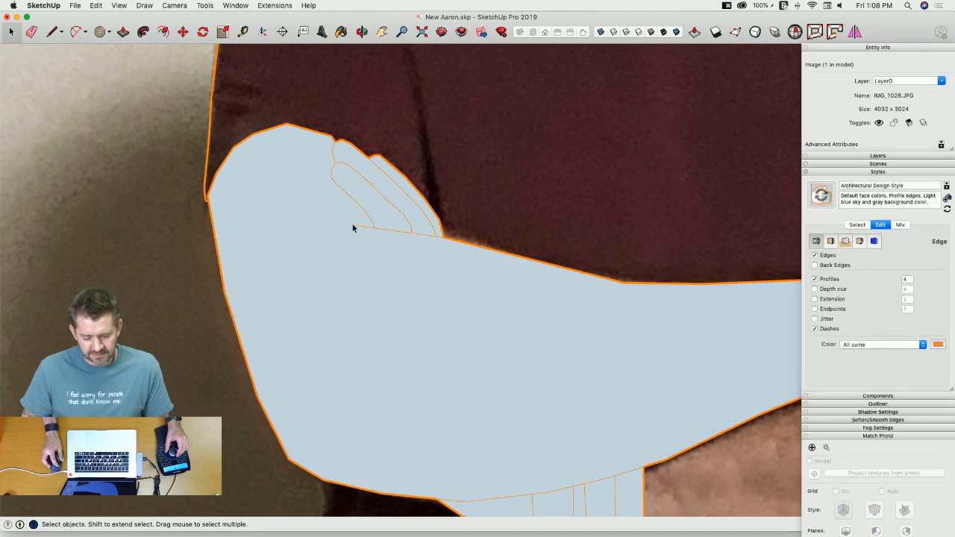
Step: Show hidden geometry and examine the edges connecting the Great Lakes graphic to the sleeve line on the blue-shirt figure
scroll(355, 244, down, 6)
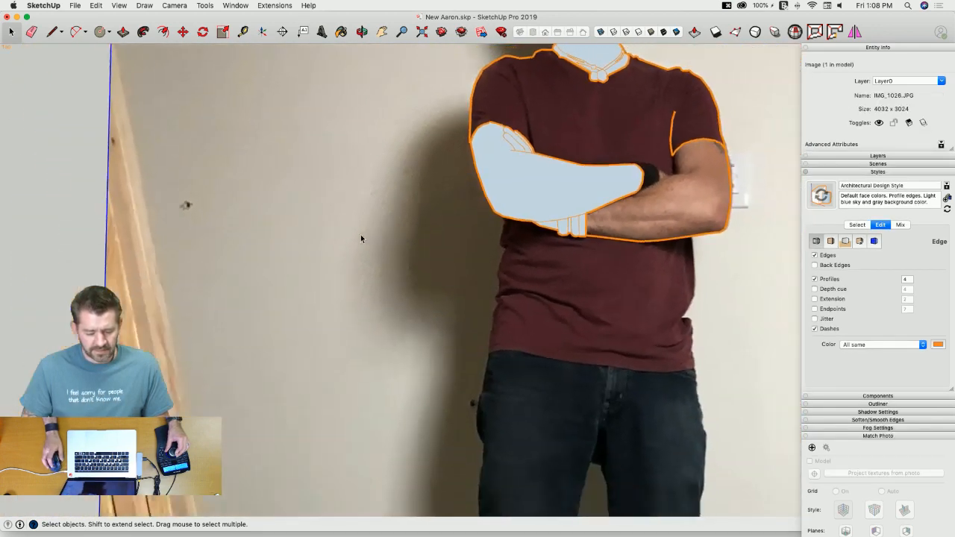
scroll(296, 315, up, 6)
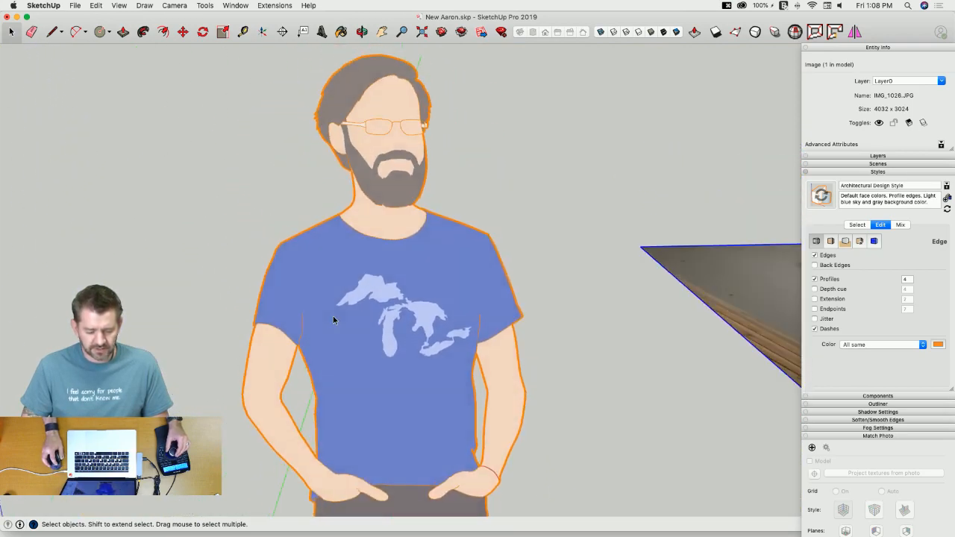
click(119, 5)
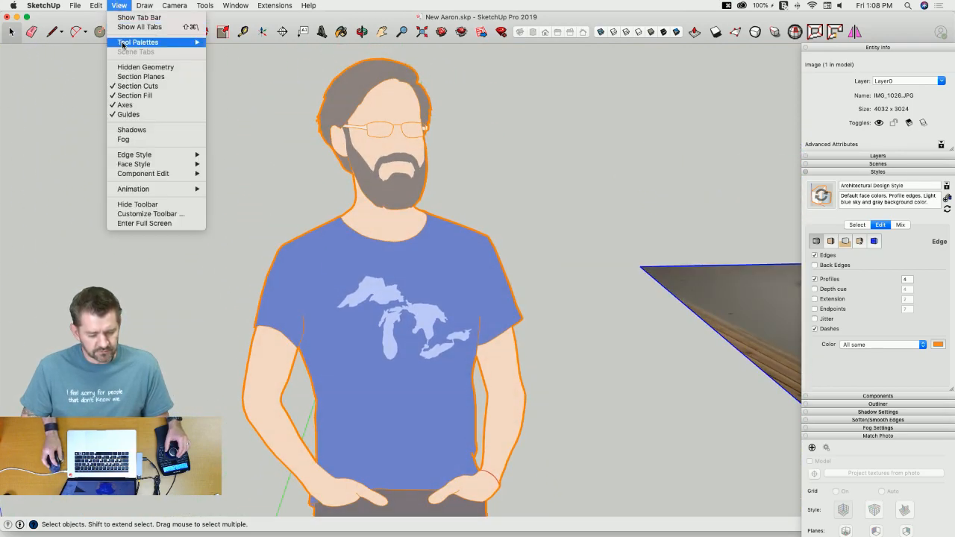
click(145, 67)
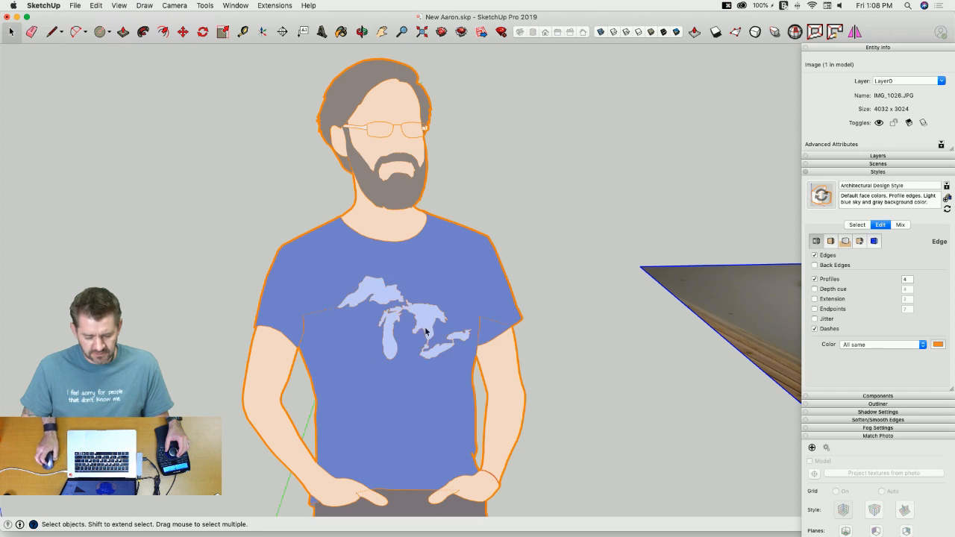
scroll(428, 331, up, 10)
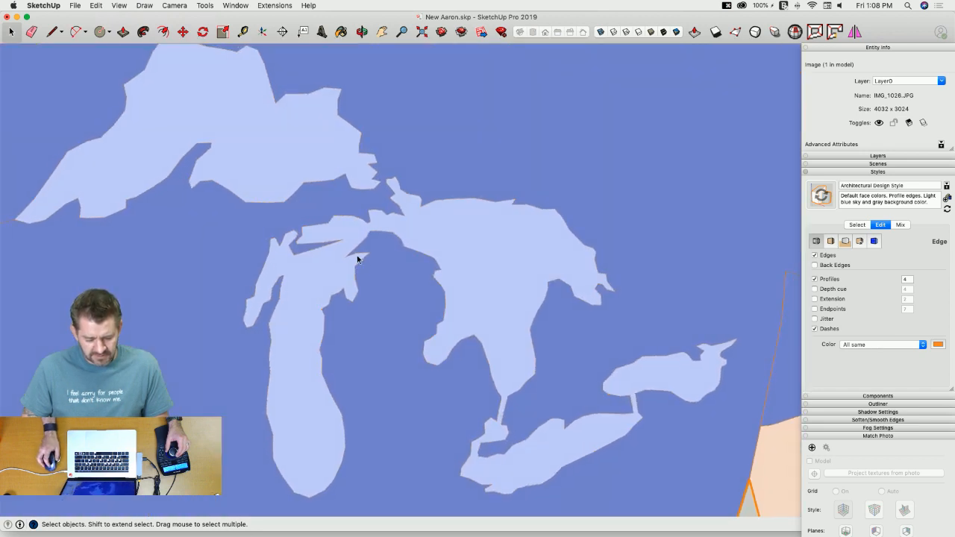
scroll(355, 258, down, 5)
scroll(205, 222, down, 4)
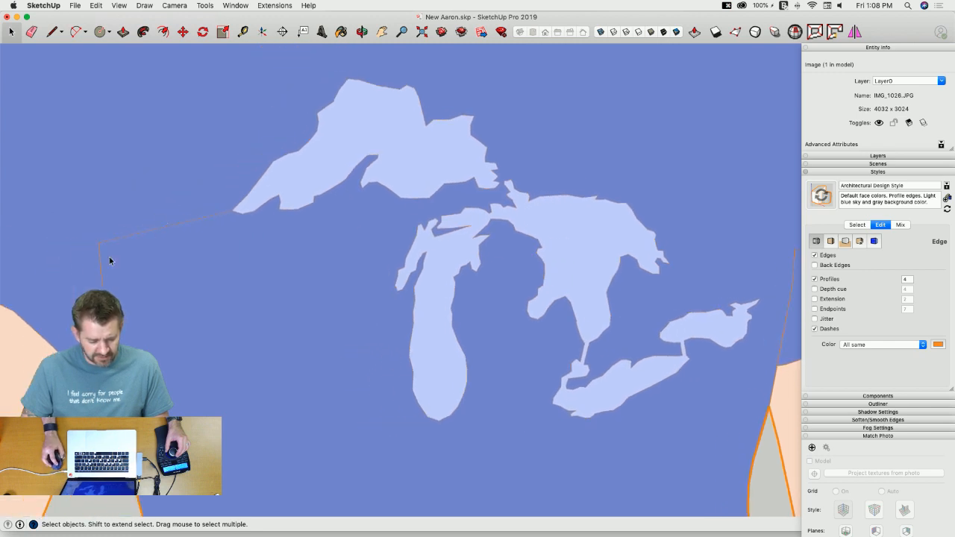
Step: Turn off the display of hidden geometry and clear the selection of the imported image
scroll(488, 335, down, 8)
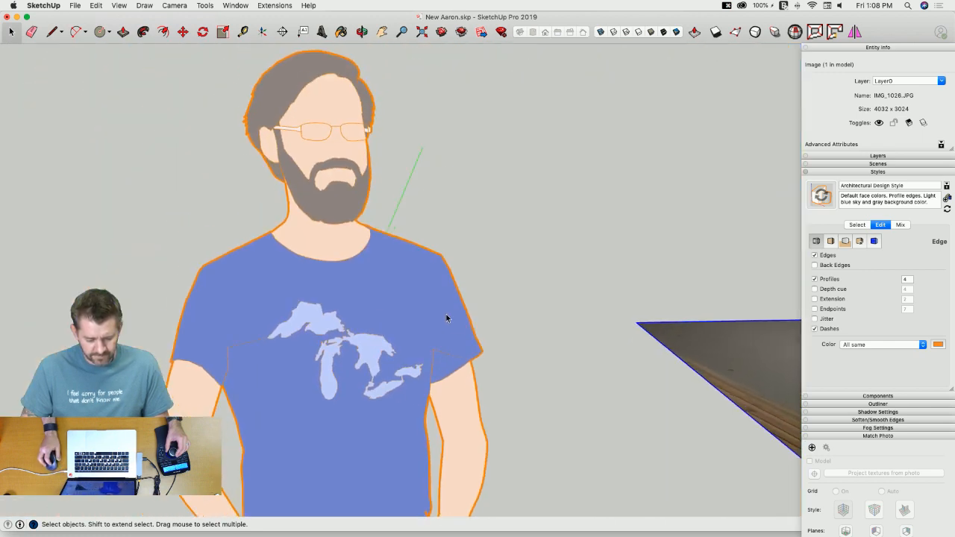
click(120, 6)
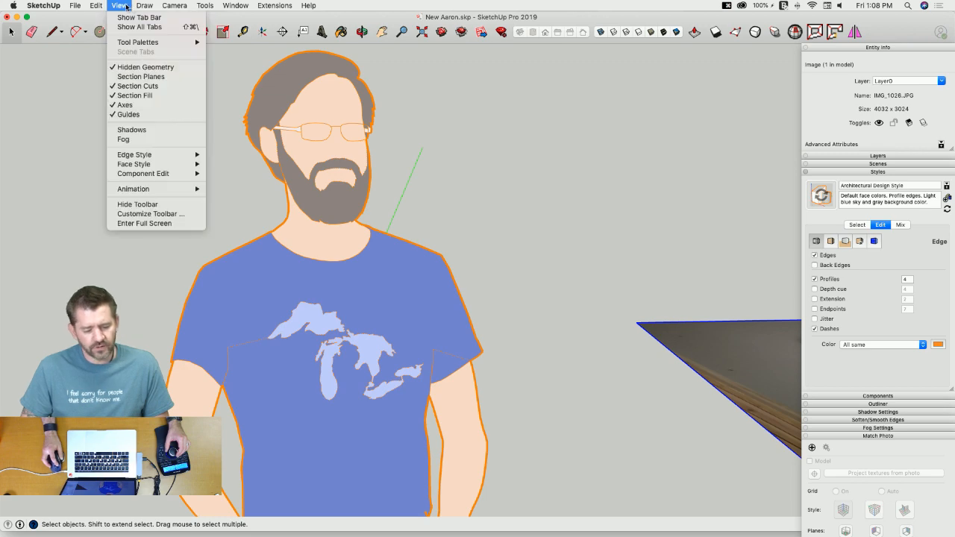
click(142, 65)
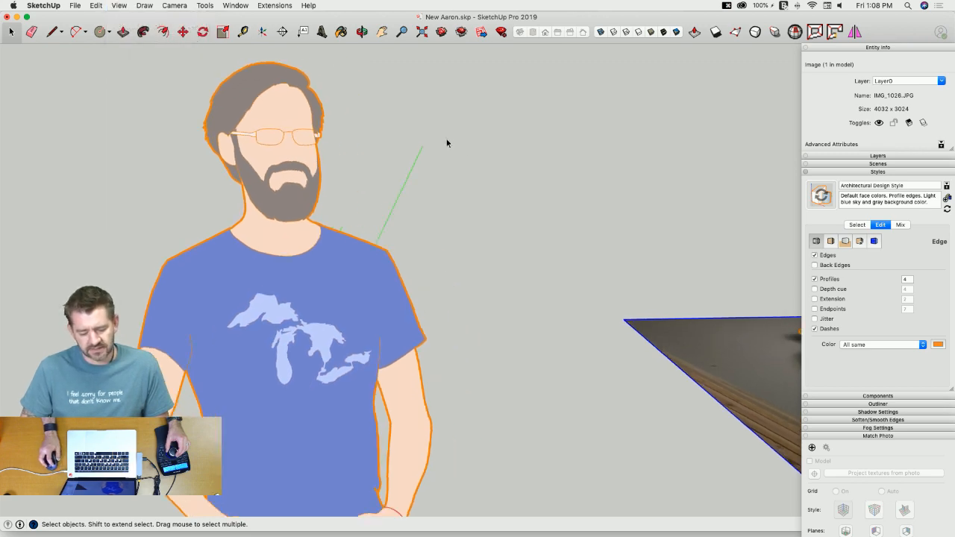
click(441, 139)
Step: Trace the forked shirt crease from the fingertips at the crossed arm up toward the shoulder, ending in two branches
scroll(488, 188, up, 7)
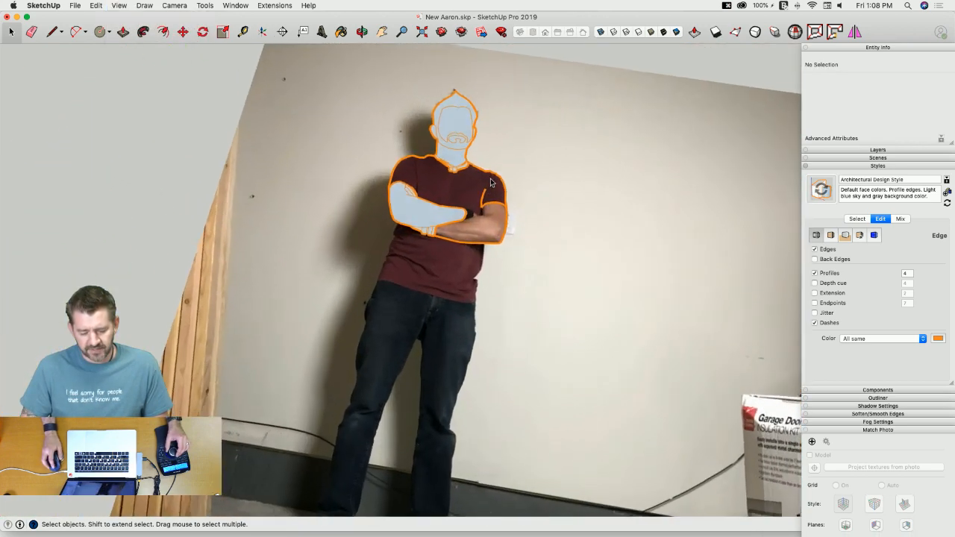
scroll(472, 226, up, 8)
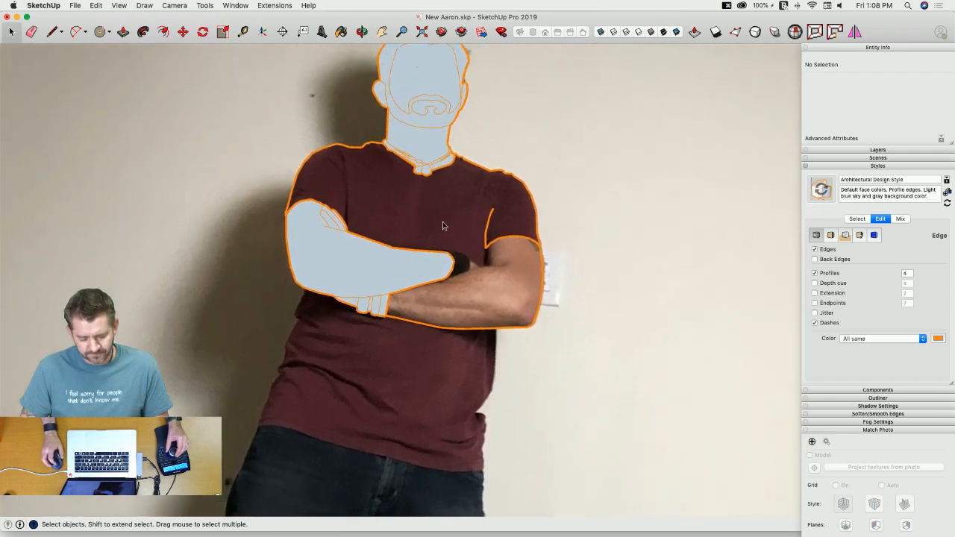
key(l)
scroll(388, 209, up, 6)
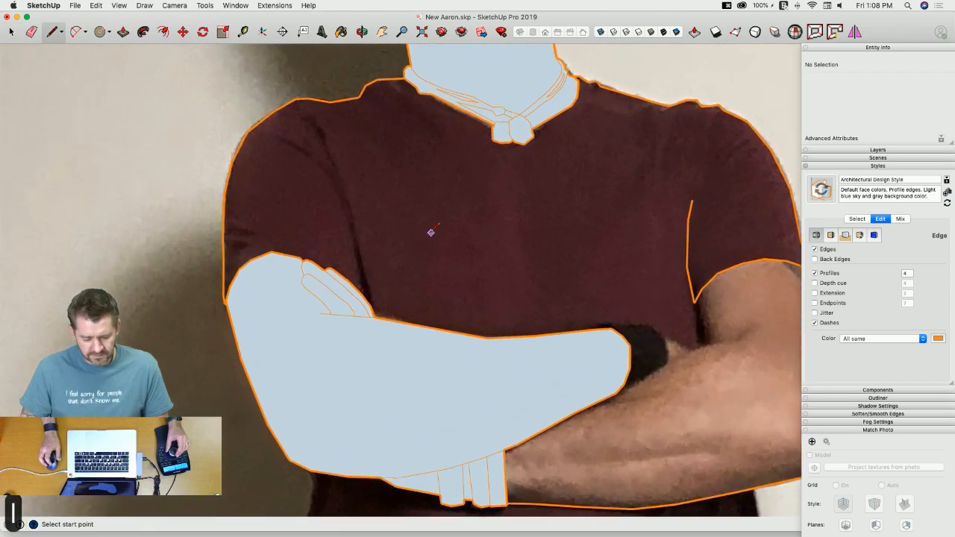
click(416, 346)
scroll(386, 211, up, 3)
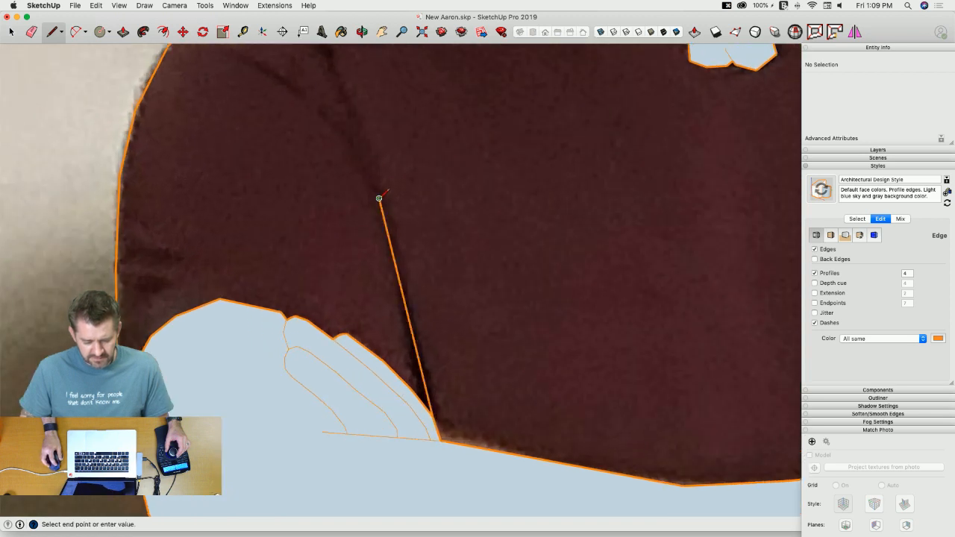
click(345, 176)
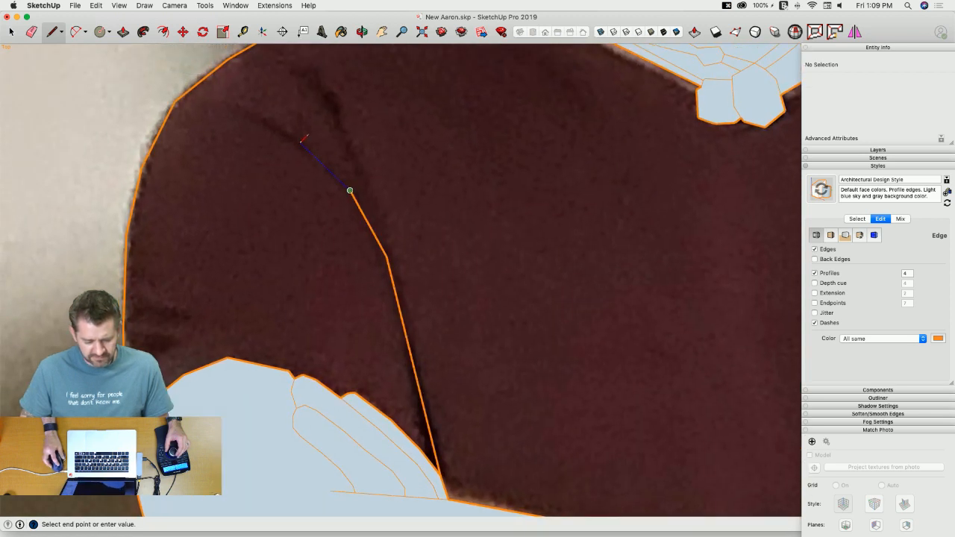
scroll(302, 139, up, 1)
click(296, 148)
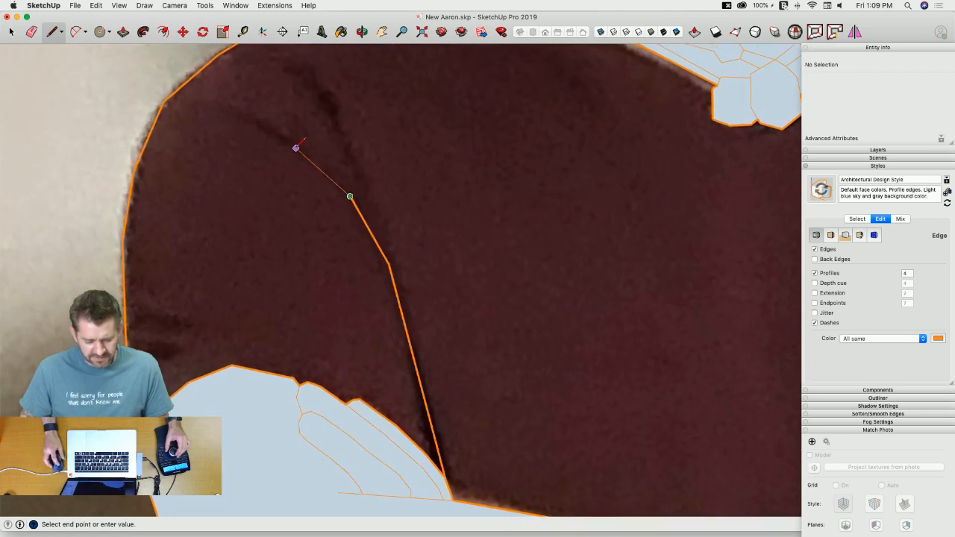
click(249, 117)
key(Escape)
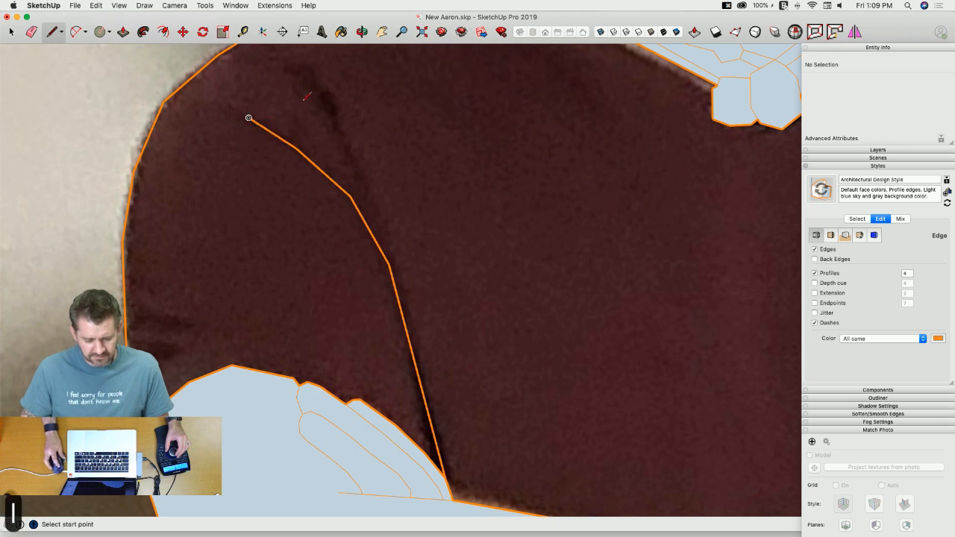
scroll(254, 127, down, 1)
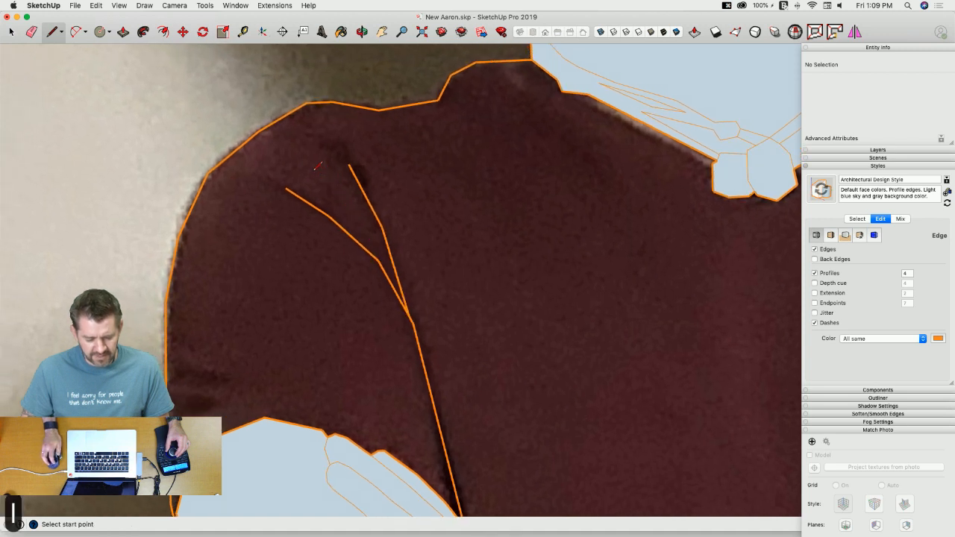
key(Escape)
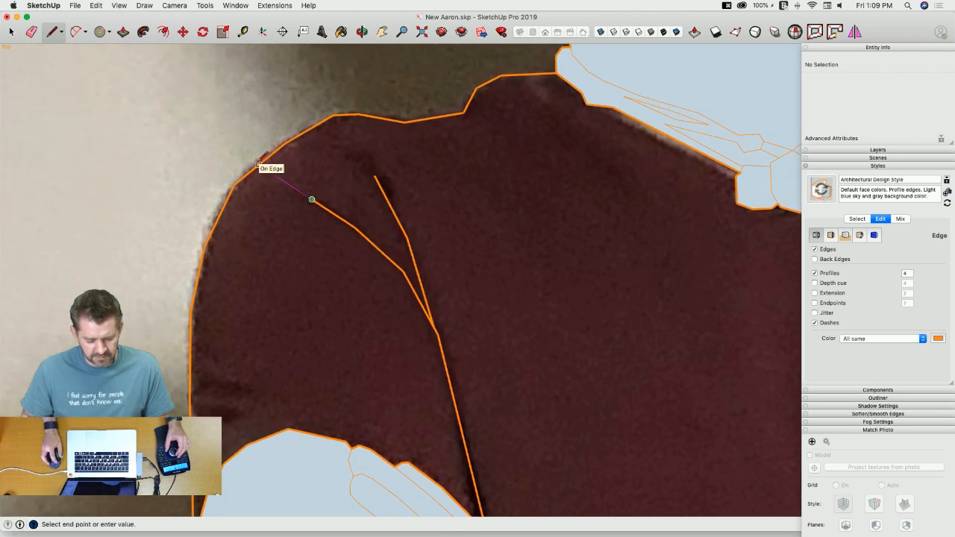
Step: Connect both crease branches to the shoulder outline to close the sleeve faces, and hide the connecting lines
click(259, 163)
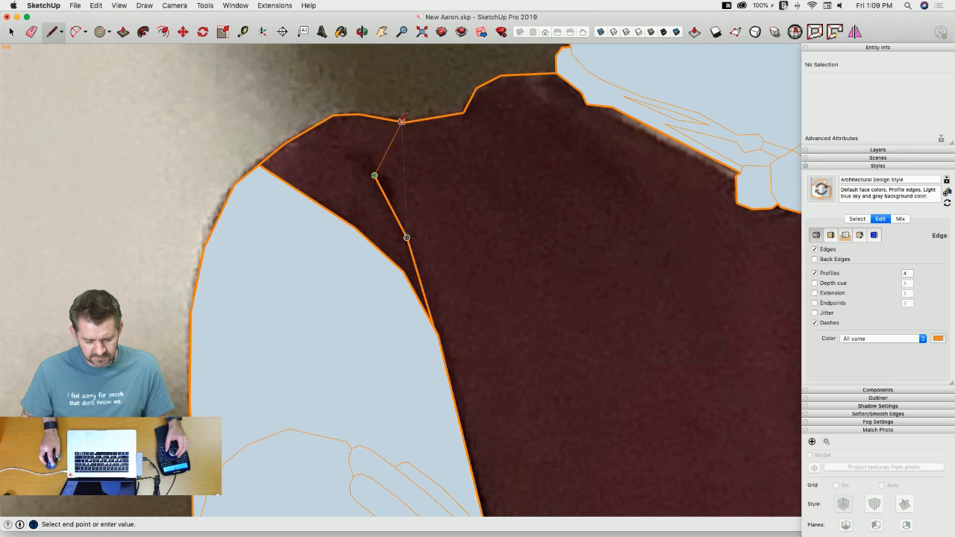
click(404, 120)
key(e)
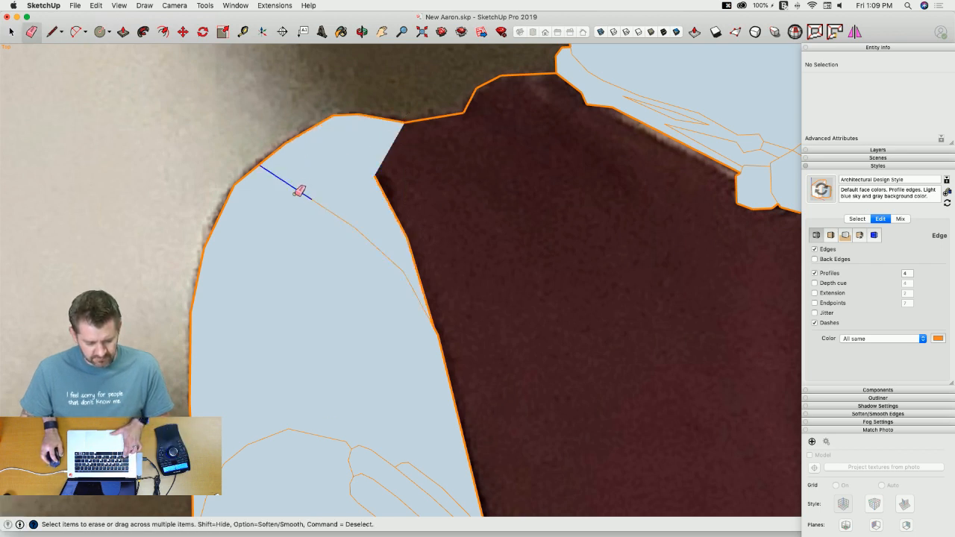
scroll(273, 162, down, 3)
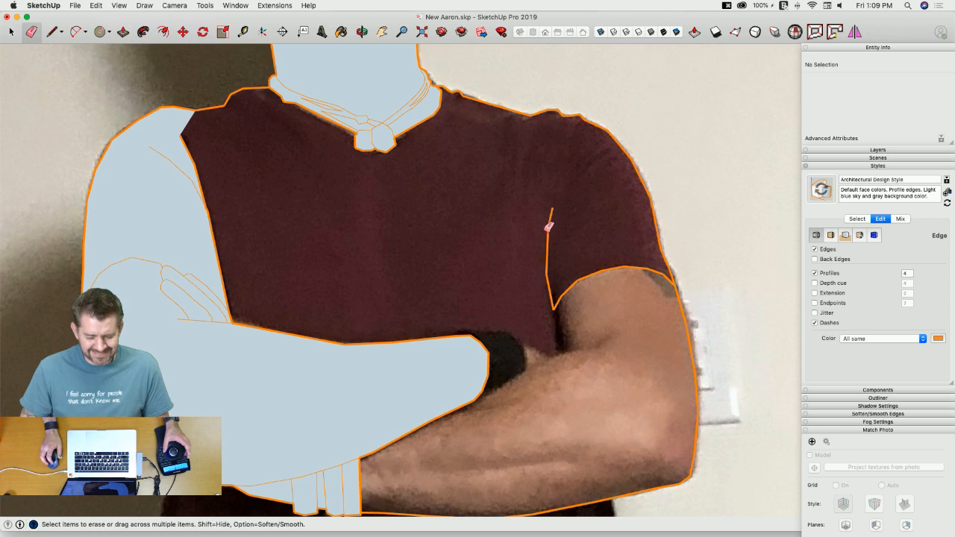
Step: Draw a line from the lowest point of the necklace pendant to the forearm's upper edge, closing half of the shirt
key(l)
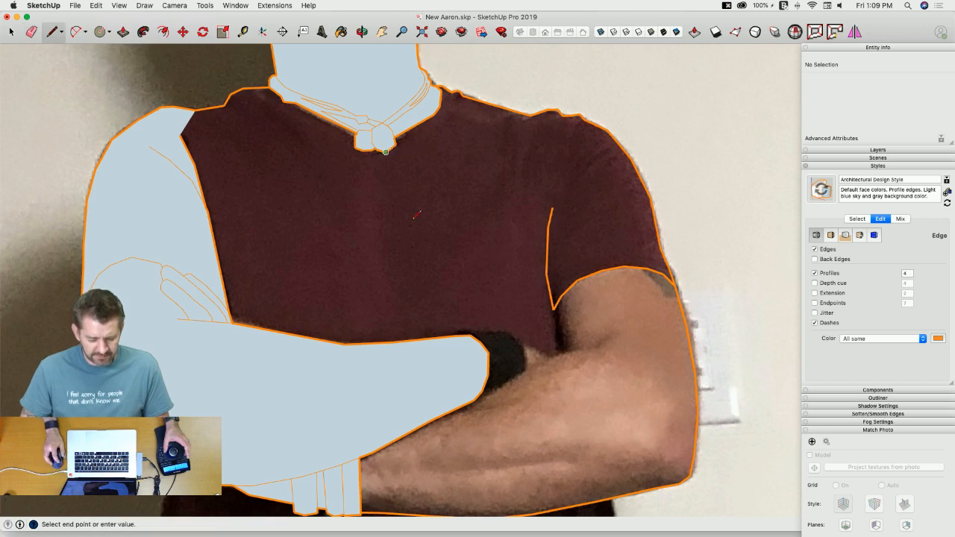
click(428, 329)
key(space)
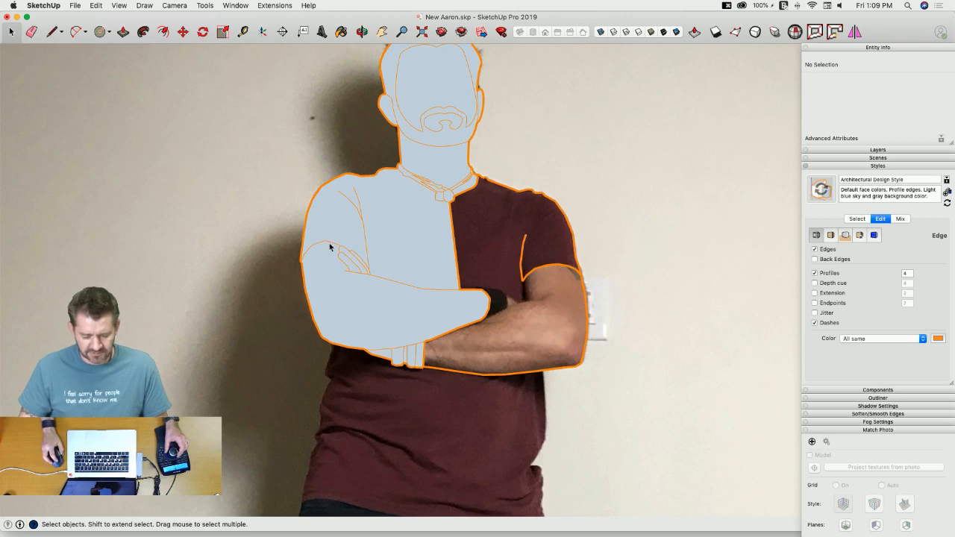
Step: Trace the outer edge of the dark wristband behind the end of the front forearm, starting from the forearm's upper edge
key(l)
scroll(403, 267, up, 2)
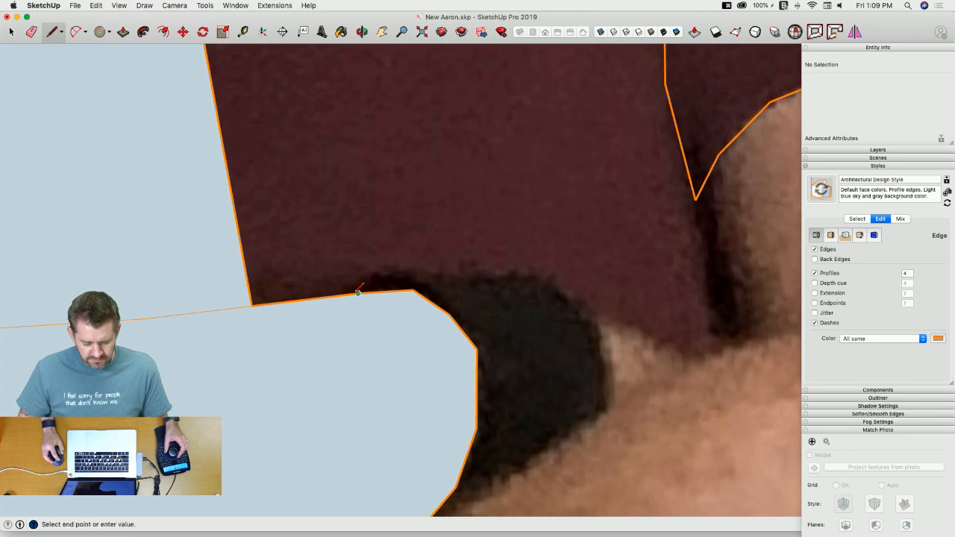
click(358, 293)
scroll(367, 282, up, 3)
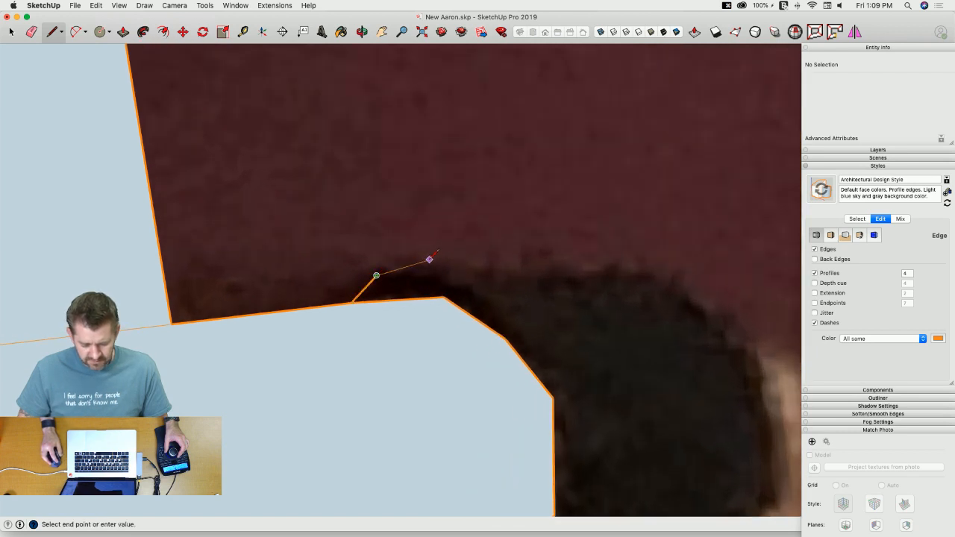
key(super+z)
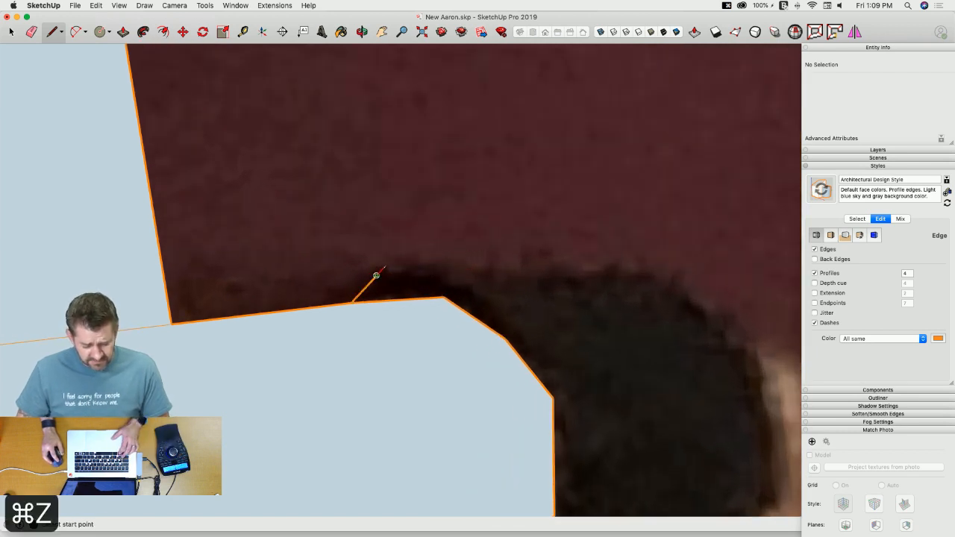
click(436, 258)
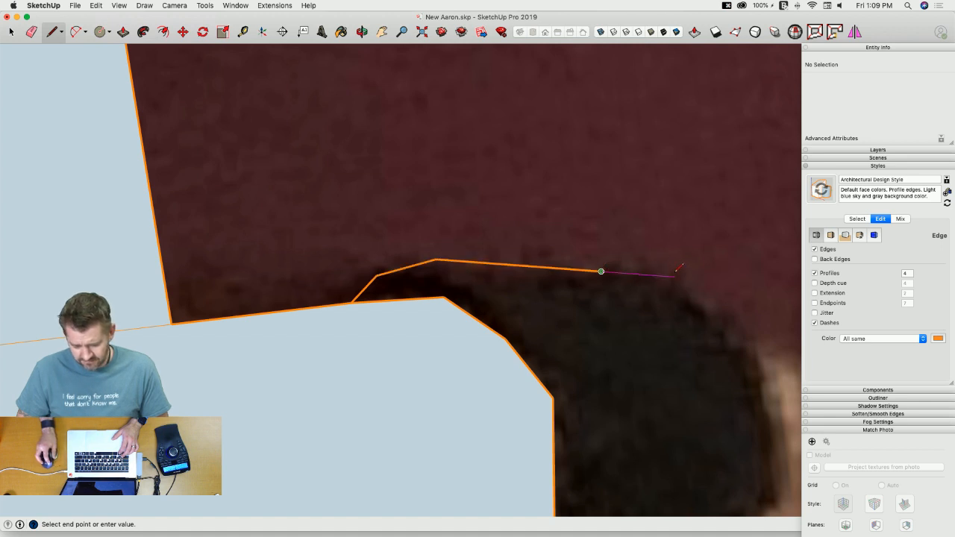
click(675, 267)
click(737, 327)
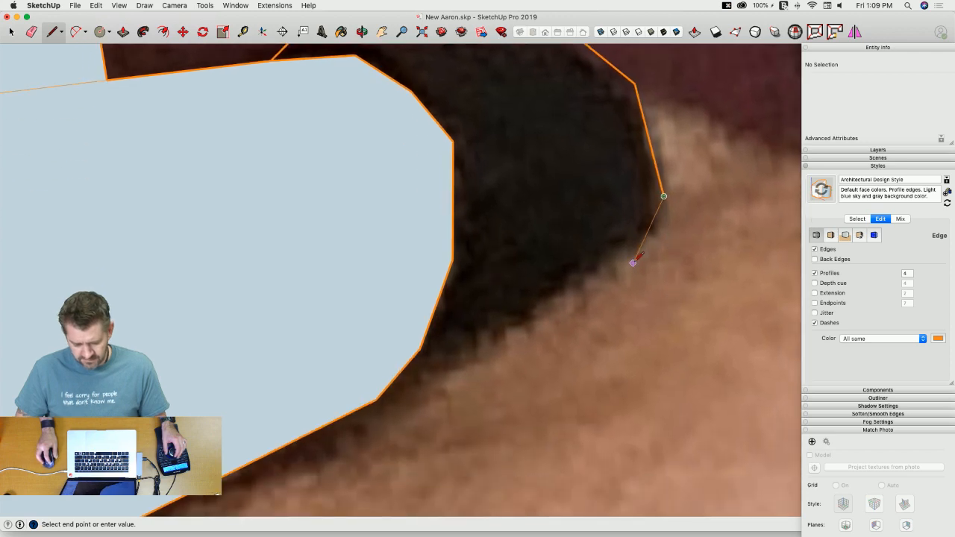
key(Escape)
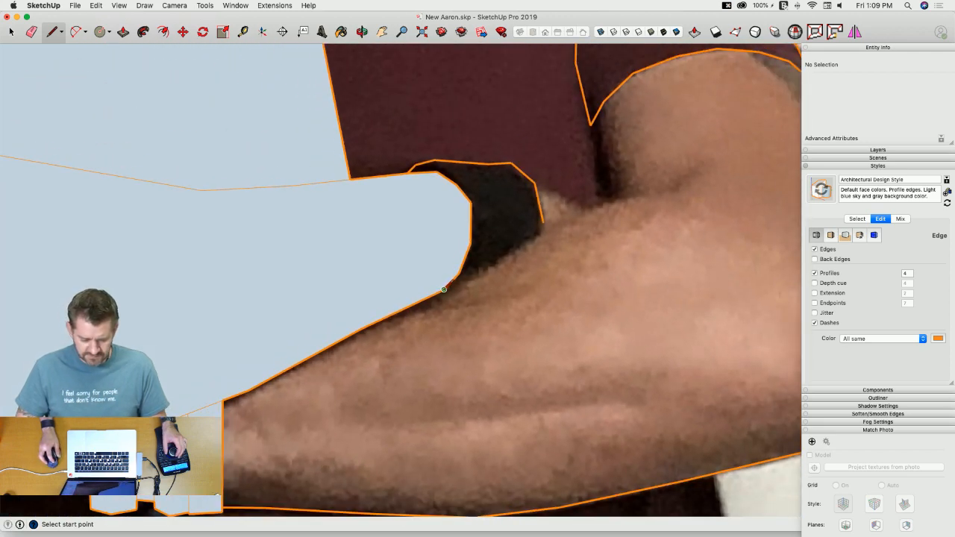
Step: Trace the upper edge of the rear forearm from the front arm's lower edge past the wristband to the elbow crease
click(444, 288)
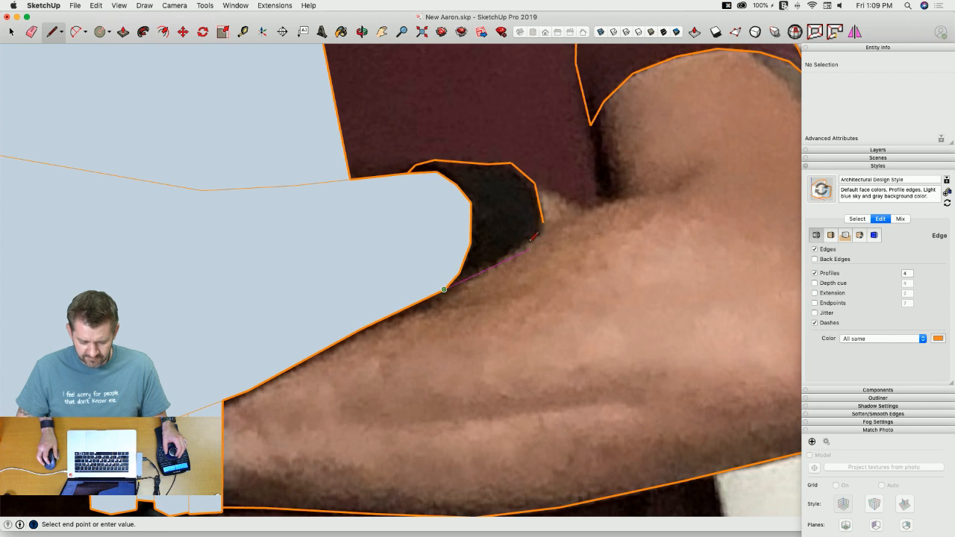
scroll(533, 237, up, 2)
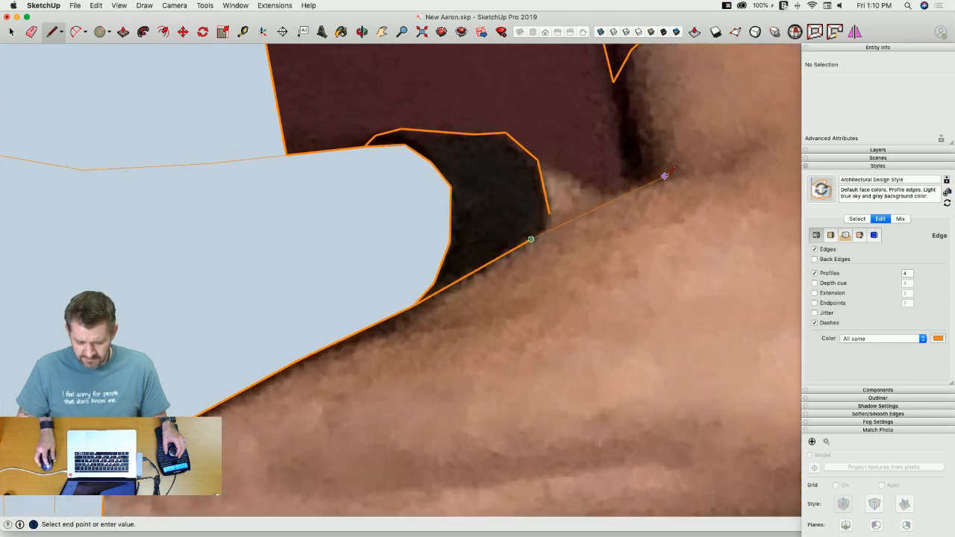
scroll(738, 162, down, 2)
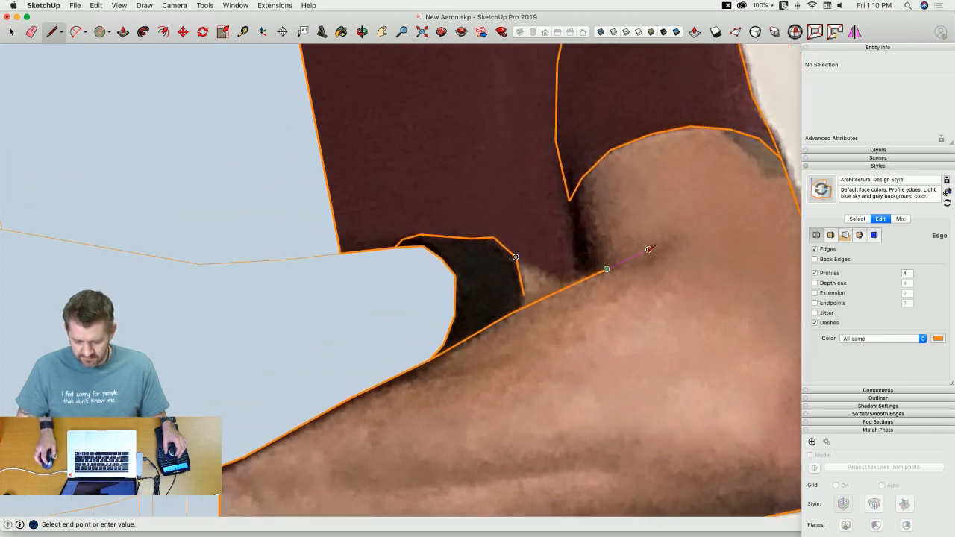
scroll(650, 257, up, 2)
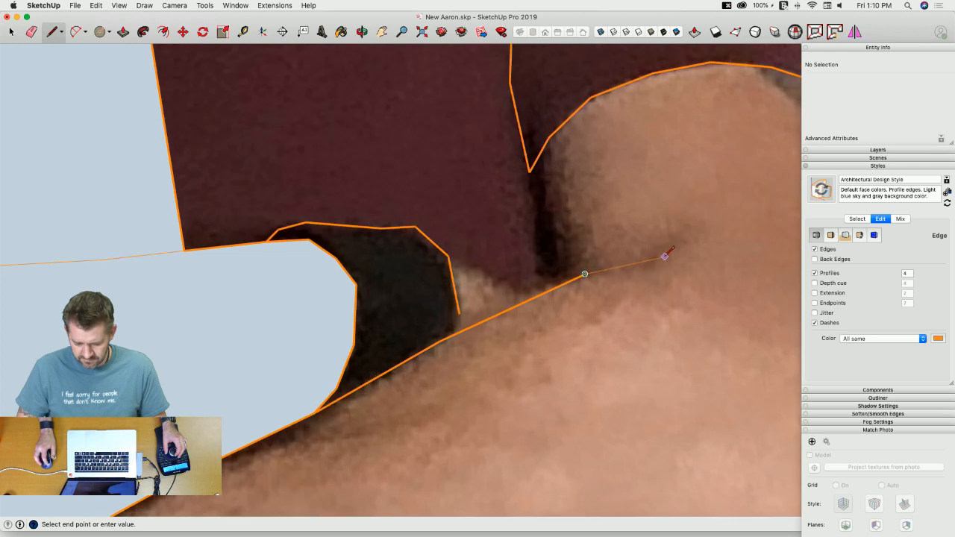
click(665, 257)
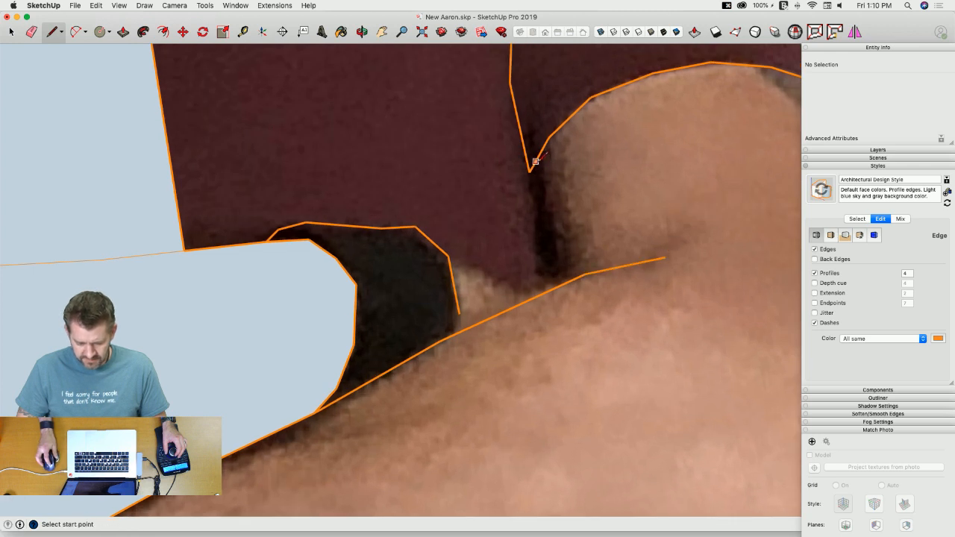
Step: Close the rear arm's face with a line between the sleeve hem and the forearm edge, and tidy the inner sleeve corner
click(564, 282)
scroll(565, 276, down, 3)
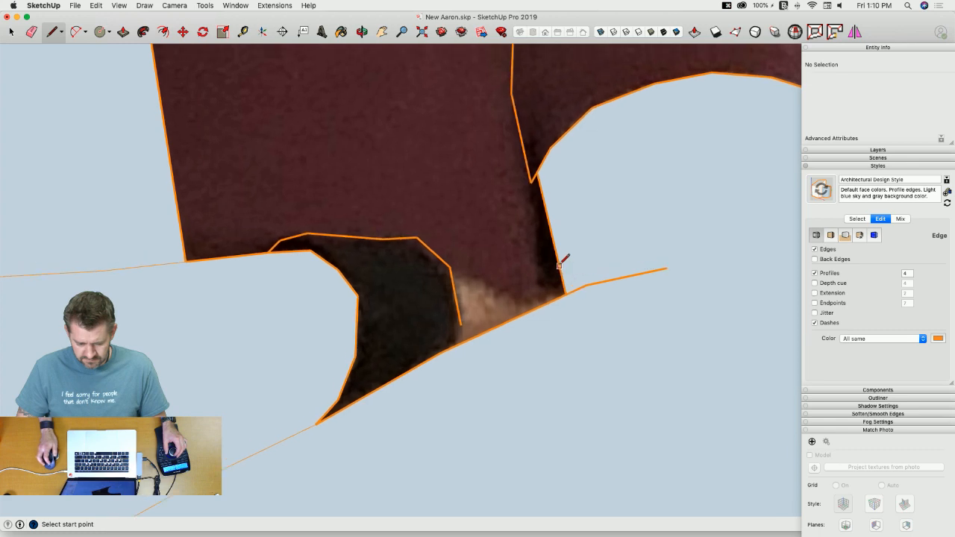
scroll(567, 284, up, 10)
click(630, 321)
key(e)
click(613, 306)
Step: Redraw the outer sleeve corner as a small overhang beyond the arm and erase the old edge inside it
key(l)
scroll(578, 306, up, 3)
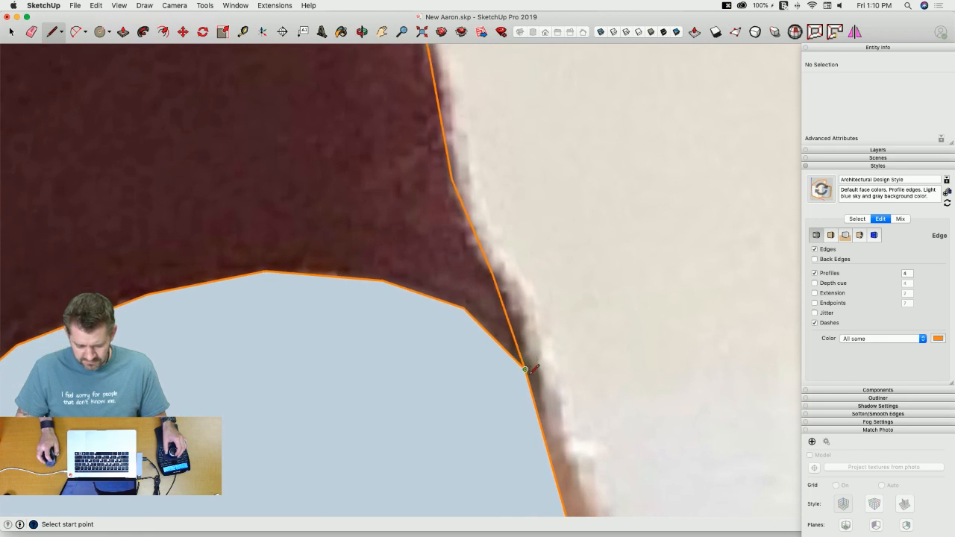
scroll(545, 353, up, 3)
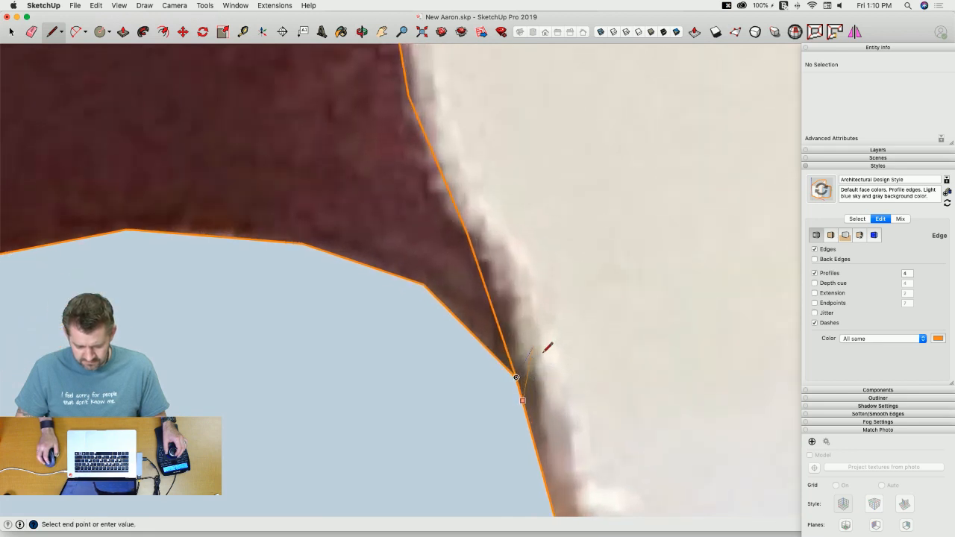
click(544, 357)
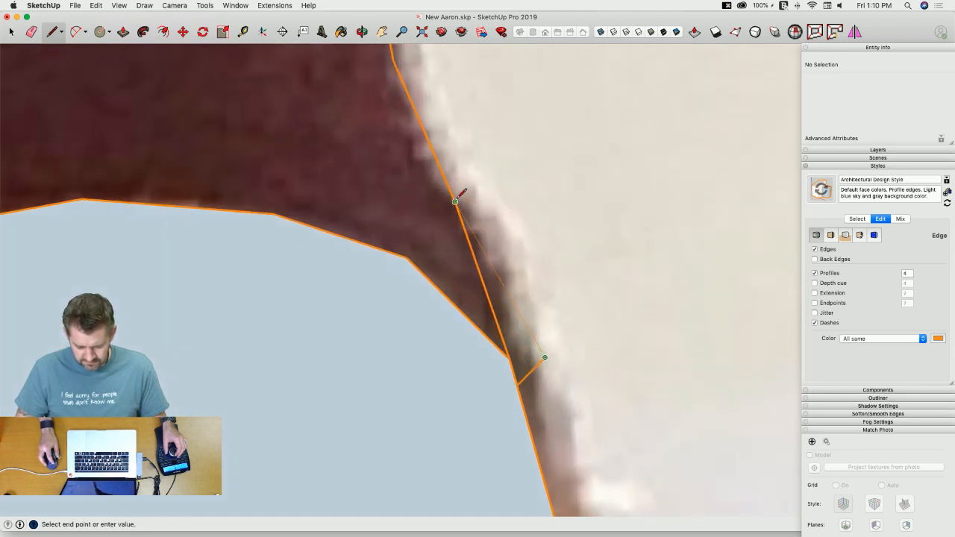
click(454, 201)
key(e)
drag(493, 291, 499, 298)
Step: Close the wristband outline against the forearm edge and outline the skin patch between the wristband and the shirt
scroll(503, 296, down, 3)
scroll(503, 296, up, 5)
key(l)
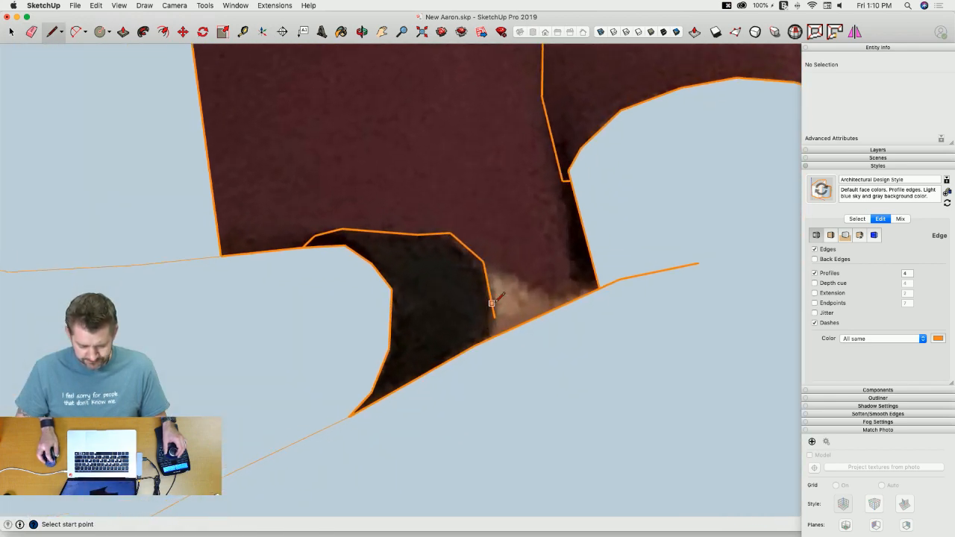
click(495, 335)
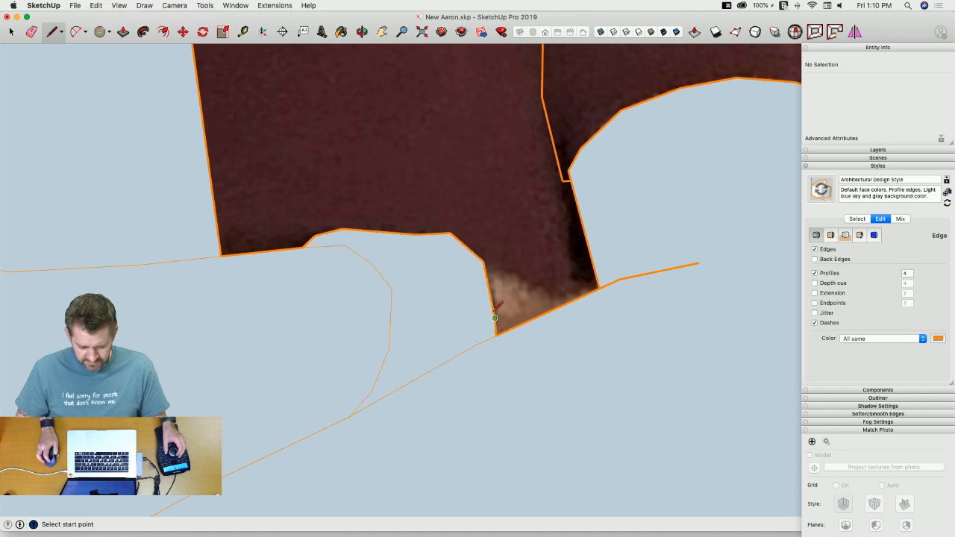
click(535, 287)
click(564, 304)
scroll(559, 298, down, 10)
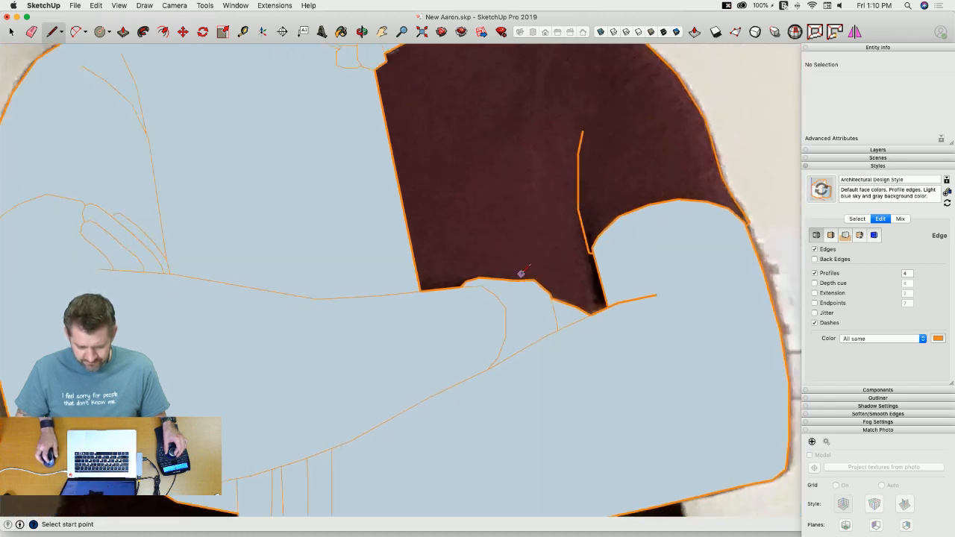
Step: Close the shirt's open face with a line from the sleeve seam to the shoulder, and hide it and the vertical chest line
scroll(555, 265, down, 6)
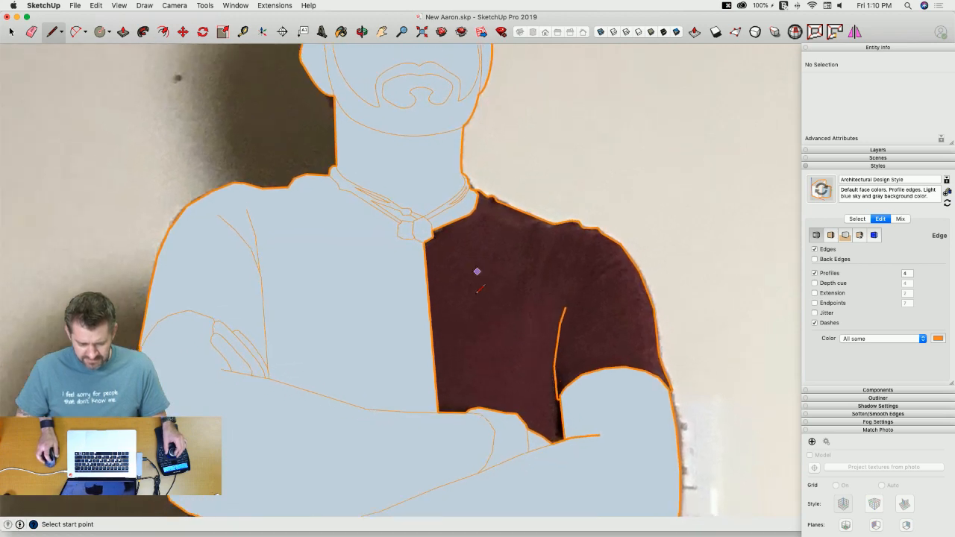
scroll(534, 245, up, 3)
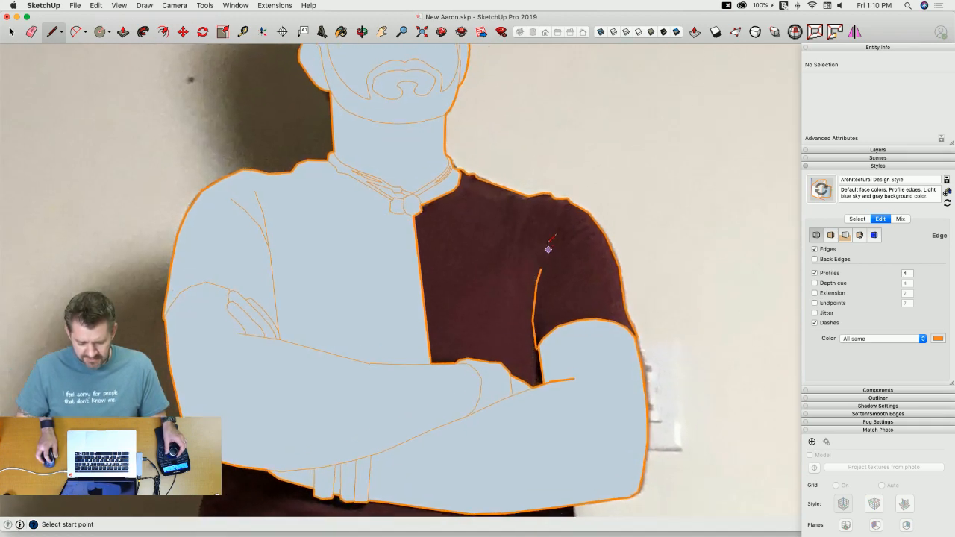
click(529, 195)
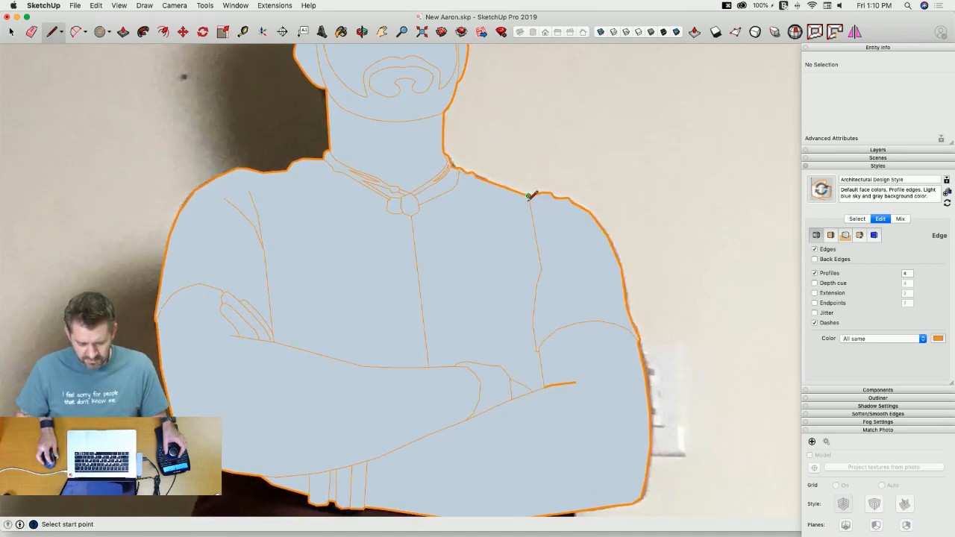
key(e)
click(534, 228)
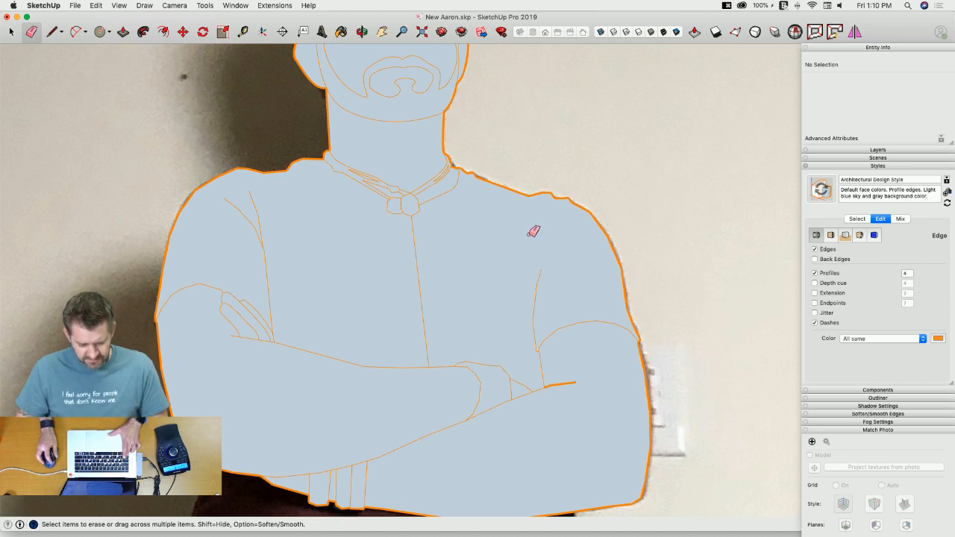
drag(424, 277, 416, 279)
Step: Extend the elbow crease with a line to the arm's outer edge to split the arm face, and hide that line
scroll(505, 356, down, 5)
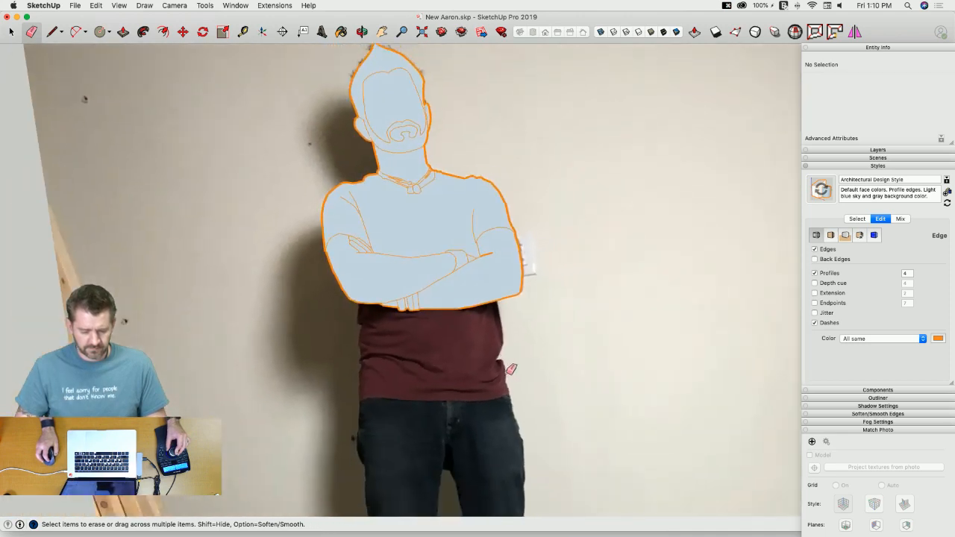
scroll(510, 369, down, 3)
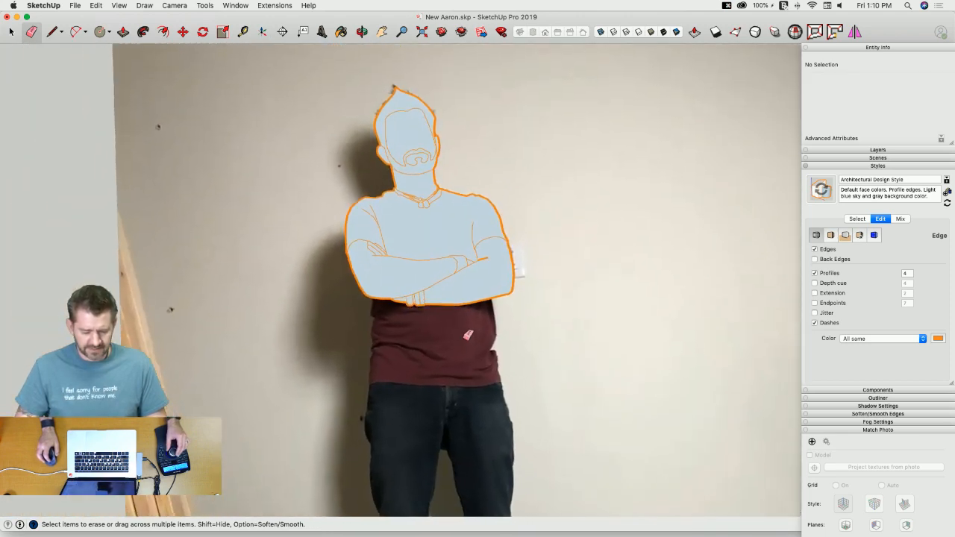
scroll(500, 260, up, 10)
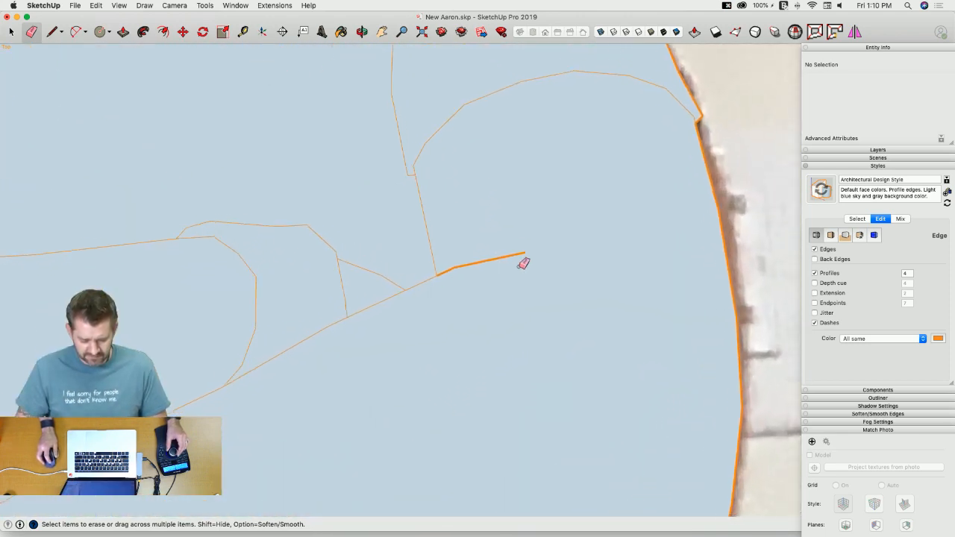
key(l)
click(526, 246)
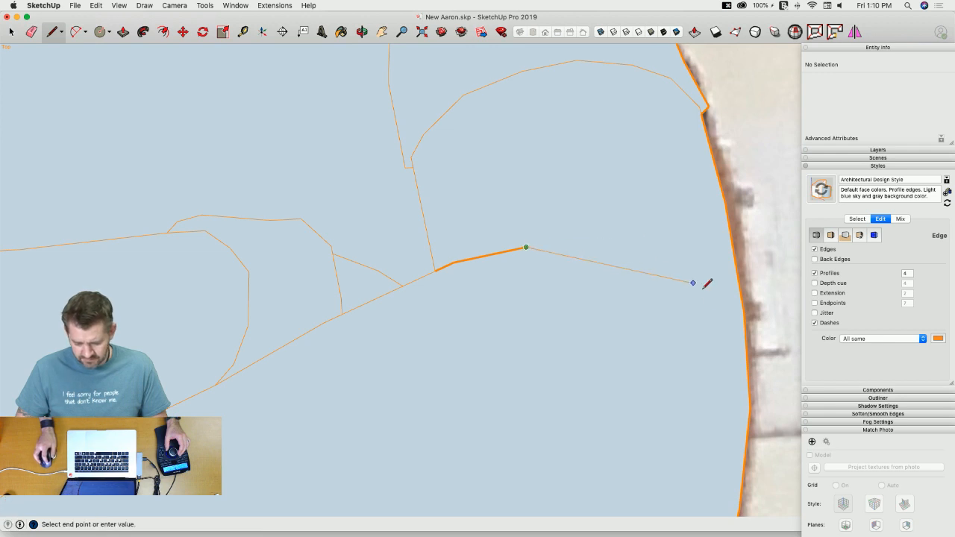
click(744, 313)
key(e)
click(589, 266)
Step: Trace the shirt's left edge from the underside of the elbow to the first fold and add a short inward crease line
scroll(533, 355, down, 10)
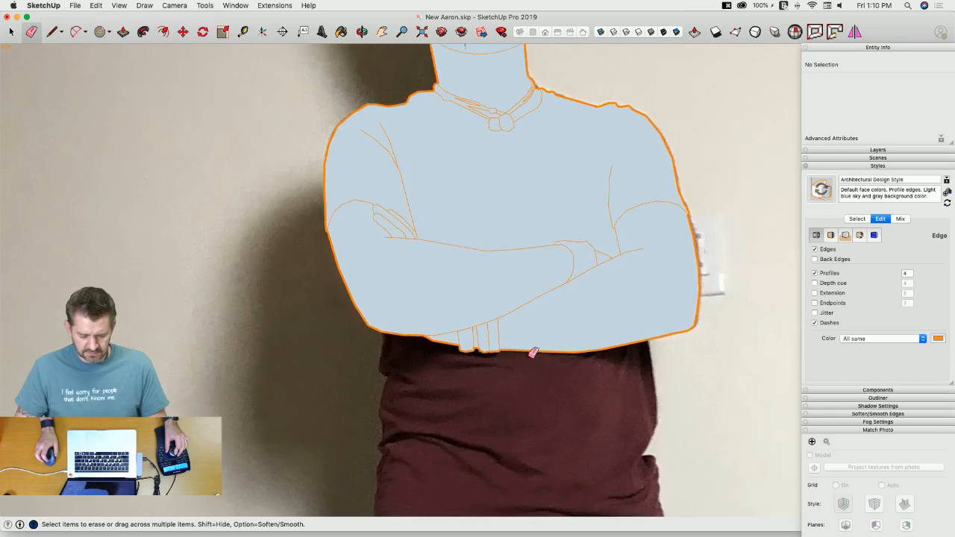
scroll(530, 338, down, 6)
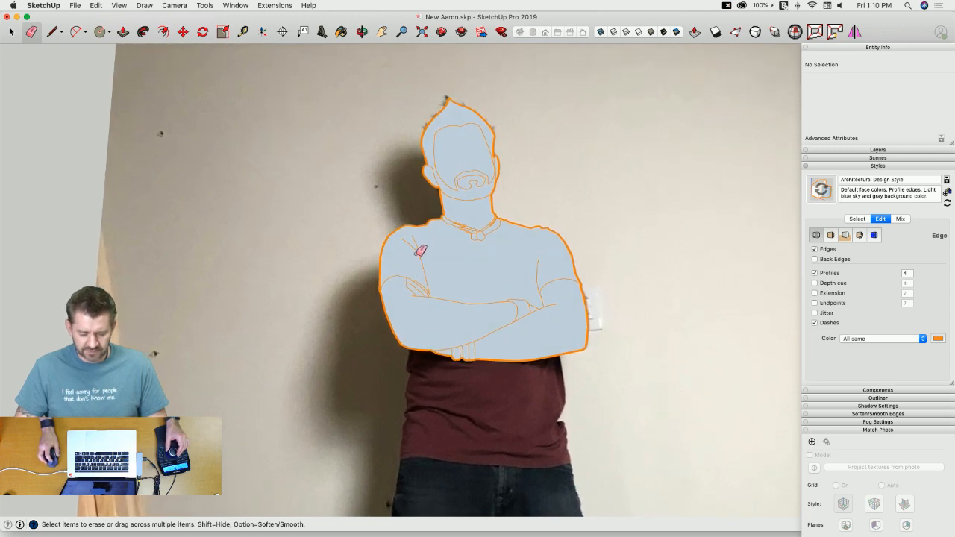
key(l)
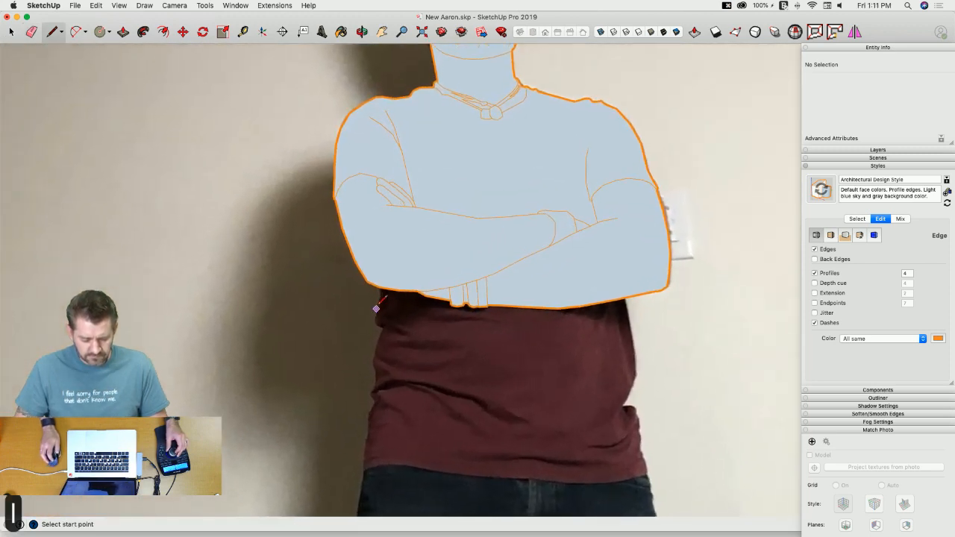
click(375, 173)
scroll(387, 217, up, 3)
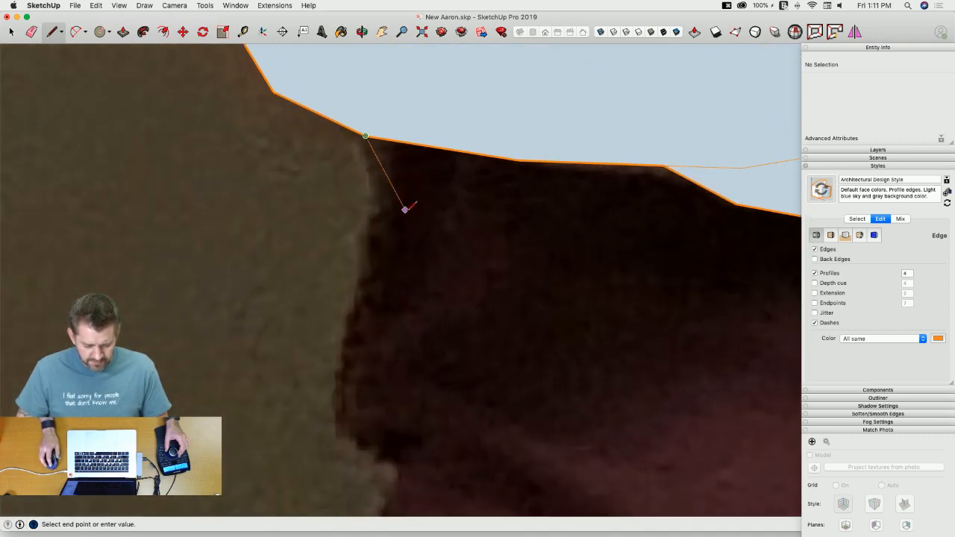
click(384, 212)
click(344, 430)
click(392, 462)
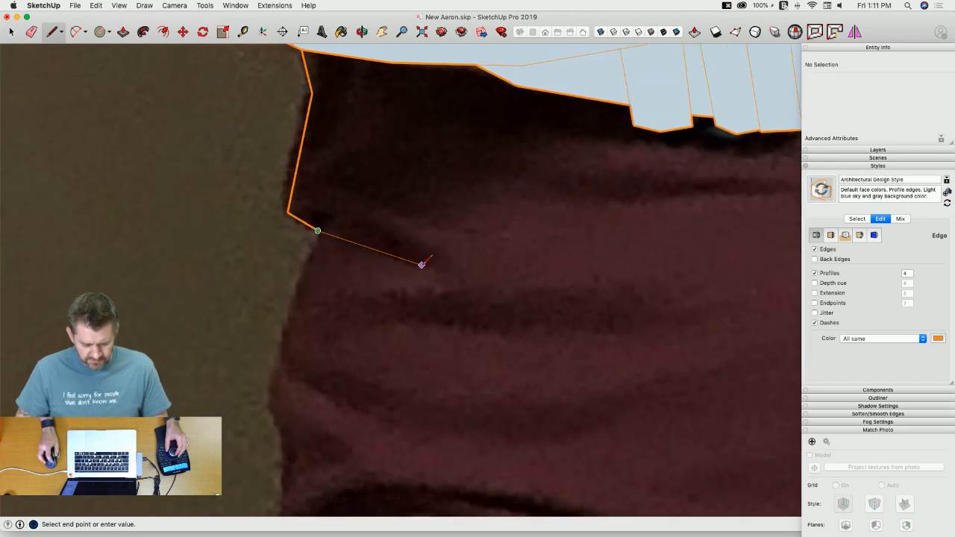
click(419, 262)
Step: Trace the shirt's left edge from the first crease to the second fold and draw a short hooked crease there
click(318, 231)
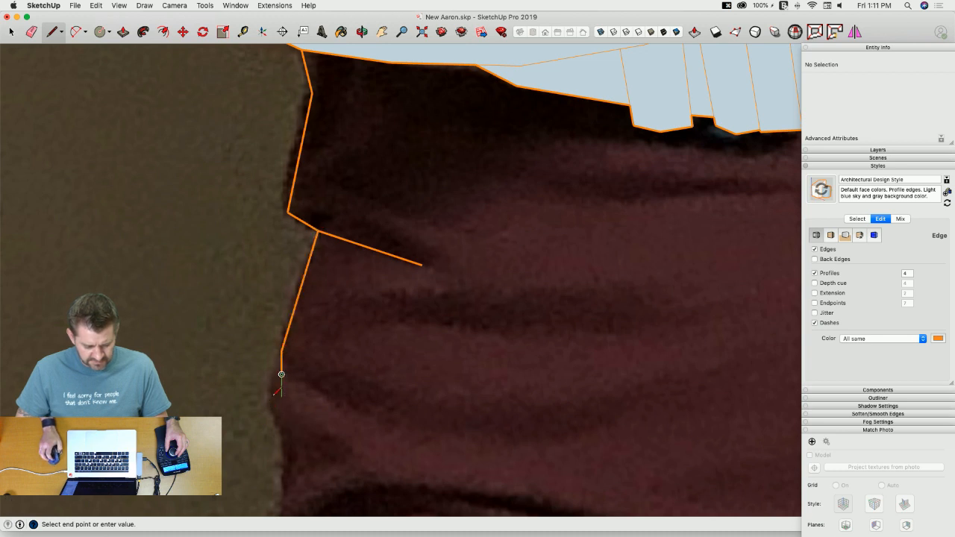
scroll(274, 394, up, 3)
click(268, 398)
shift+middle_drag(267, 414, 264, 247)
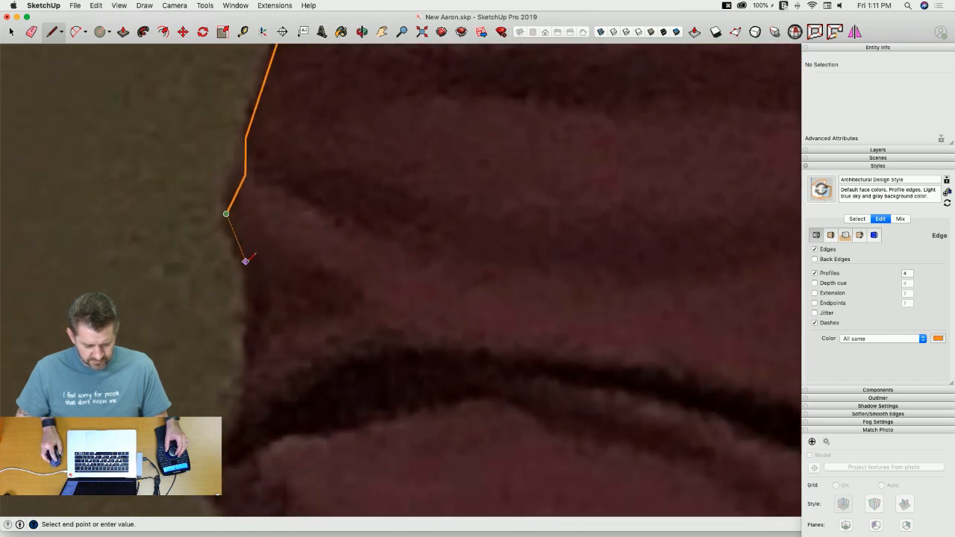
click(356, 299)
click(318, 323)
key(Escape)
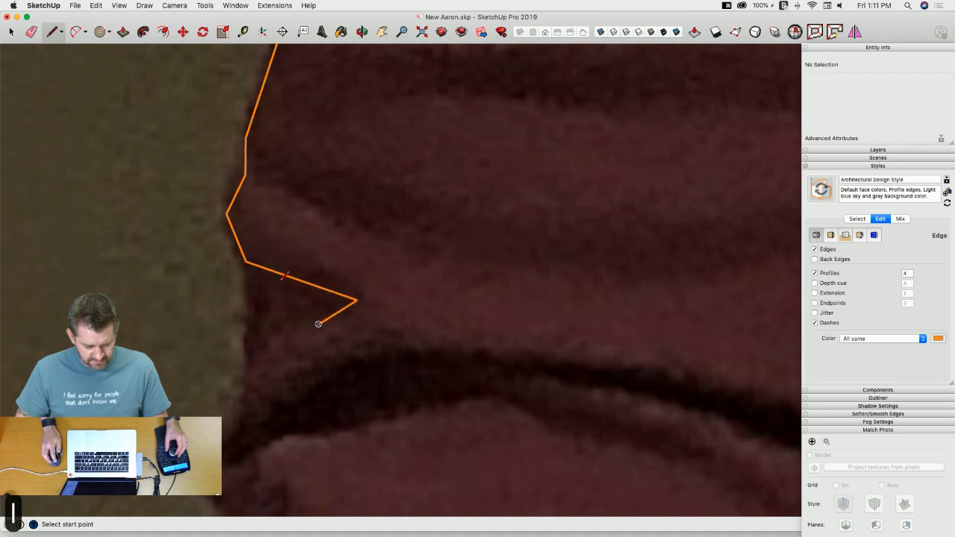
Step: Trace the rest of the shirt's left edge from the hooked crease past the large dark fold to the hem corner
click(255, 264)
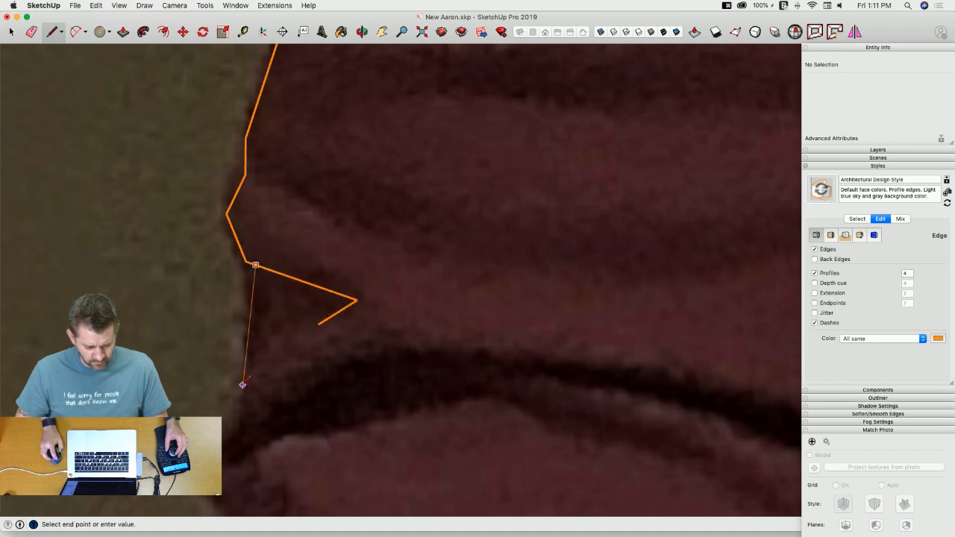
scroll(303, 337, down, 3)
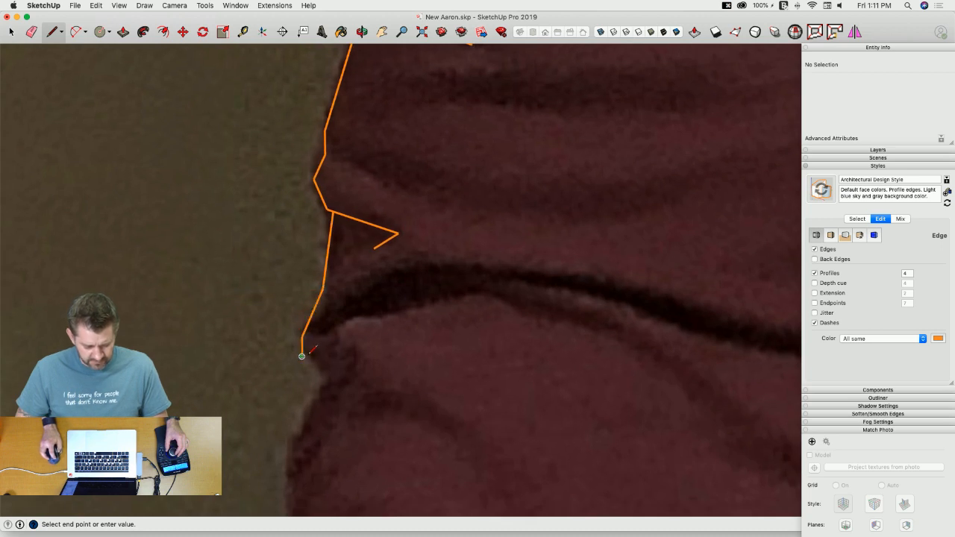
click(289, 449)
scroll(290, 449, down, 3)
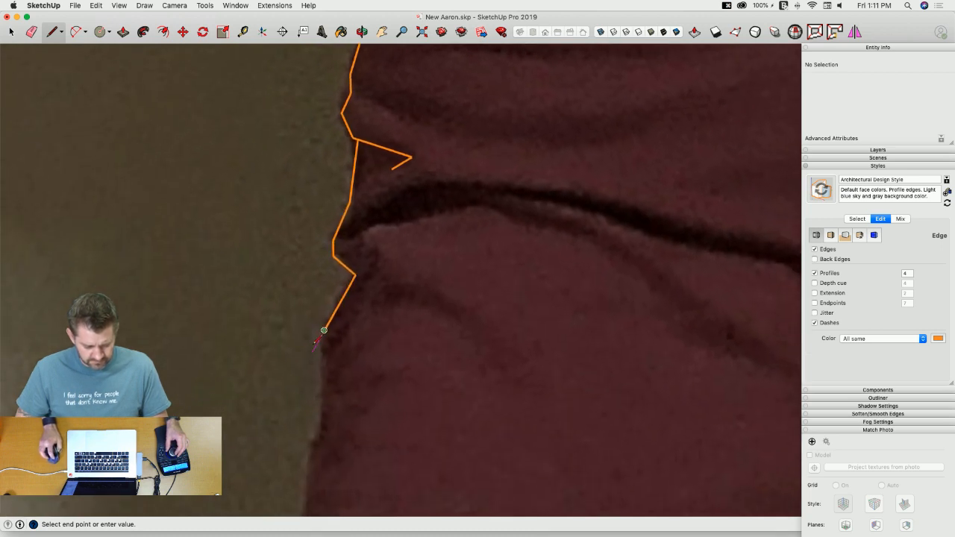
click(323, 263)
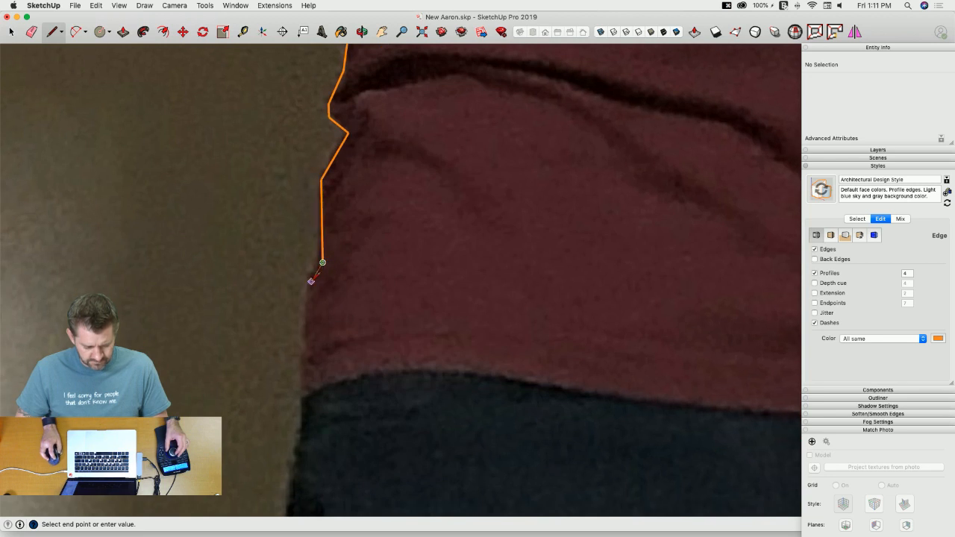
scroll(310, 278, up, 3)
click(311, 280)
click(307, 395)
Step: Form a small overhang at the shirt's left hem corner and trace the hem along the jeans to the opposite side
scroll(320, 395, up, 2)
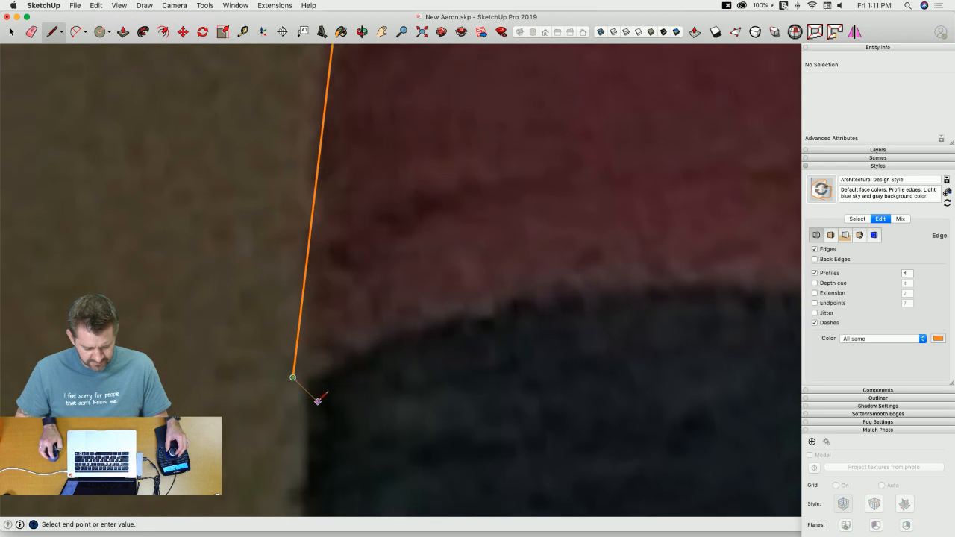
click(311, 372)
scroll(324, 347, down, 3)
click(313, 289)
click(426, 273)
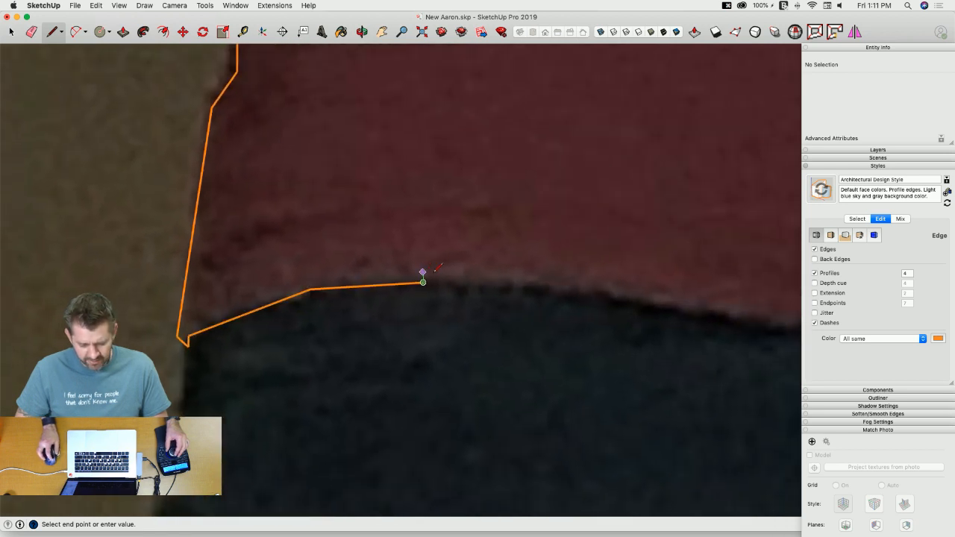
click(487, 280)
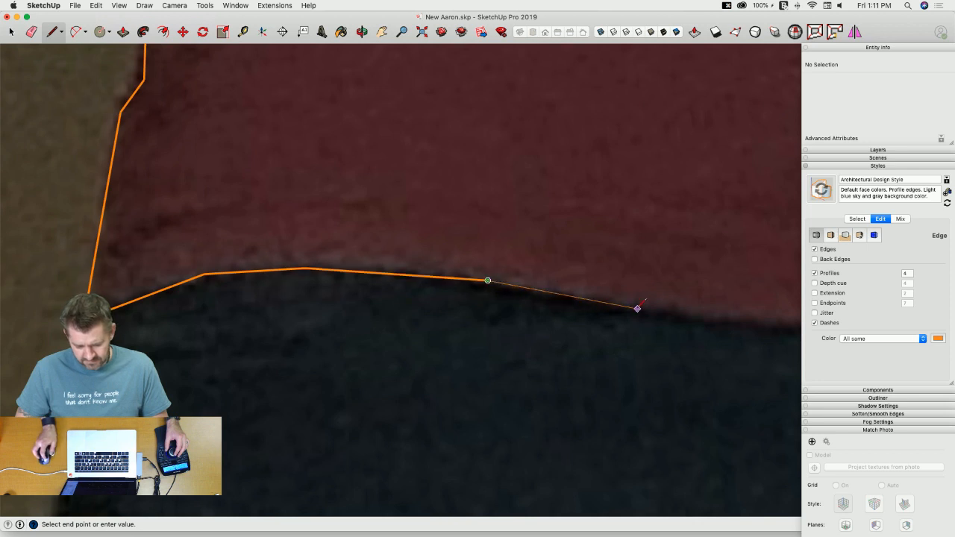
click(486, 305)
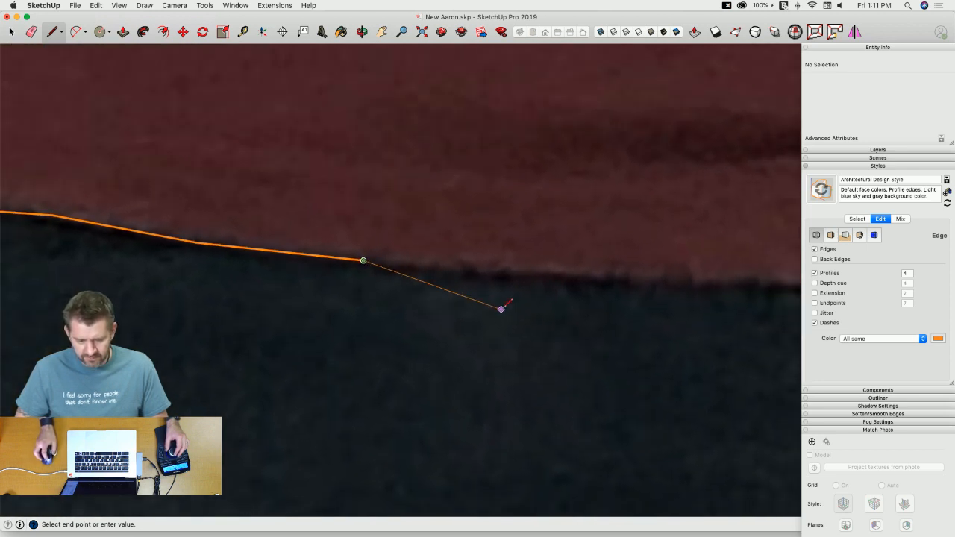
click(558, 275)
click(611, 257)
click(446, 284)
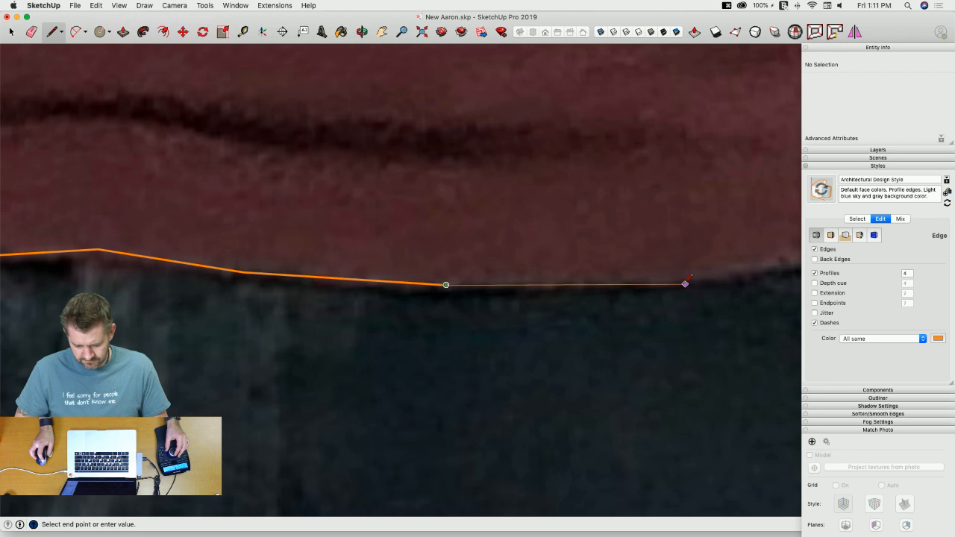
click(685, 283)
click(646, 256)
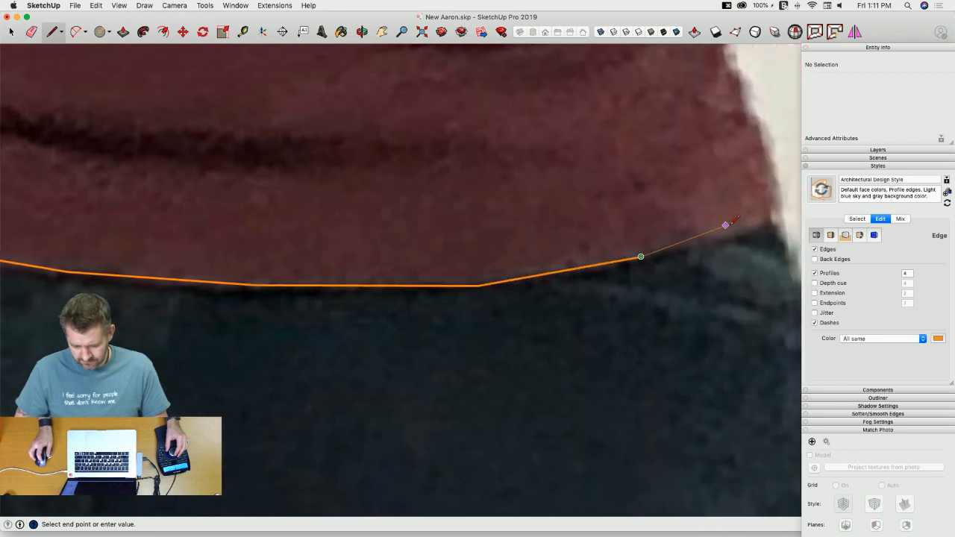
shift+middle_drag(729, 226, 686, 224)
click(706, 215)
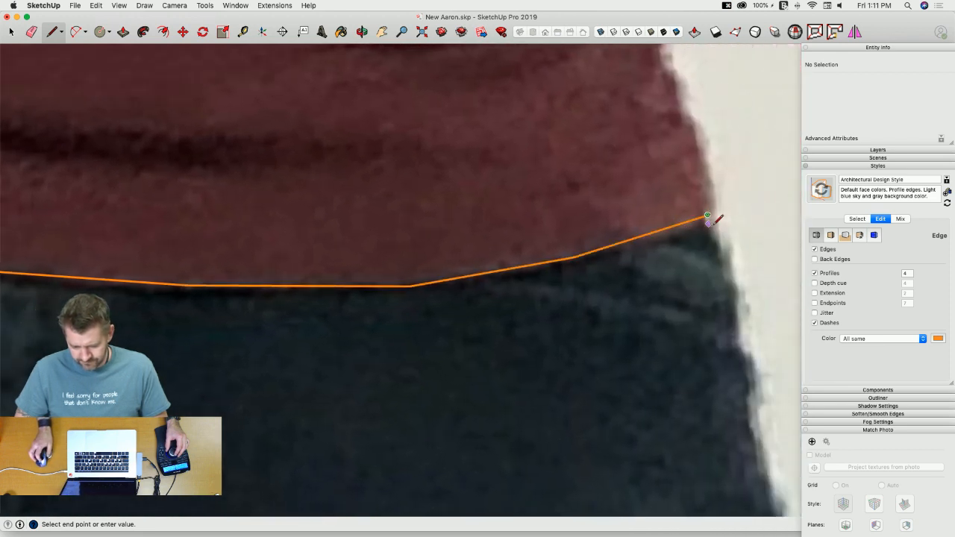
Step: Add a small overhang at the right hem corner and trace the shirt's right edge up toward the bunched fold
scroll(712, 216, up, 5)
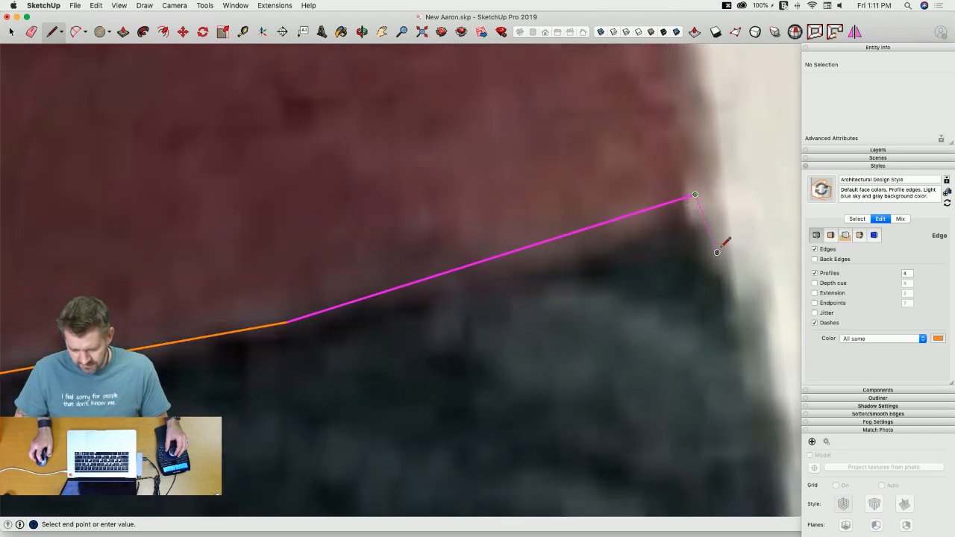
click(709, 232)
click(725, 170)
scroll(725, 174, down, 2)
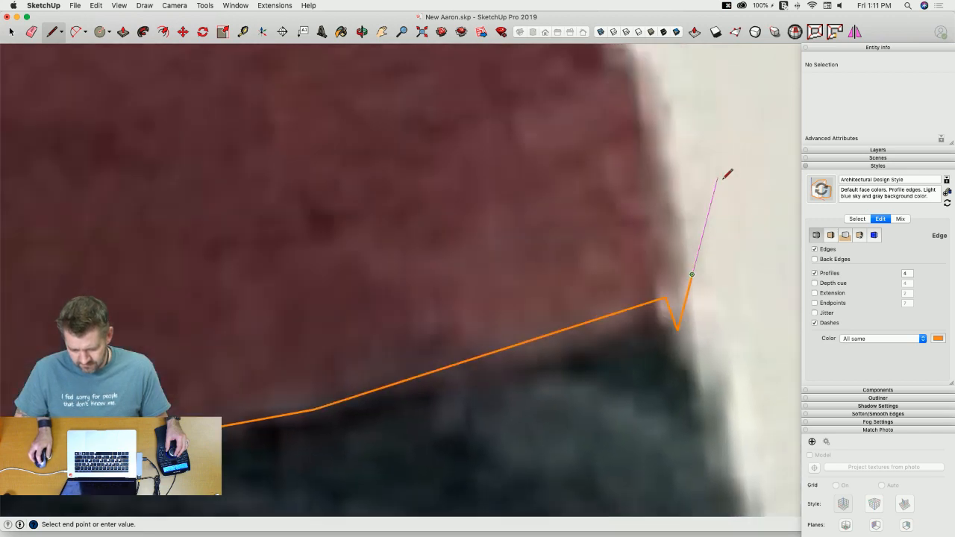
click(599, 226)
scroll(599, 226, down, 2)
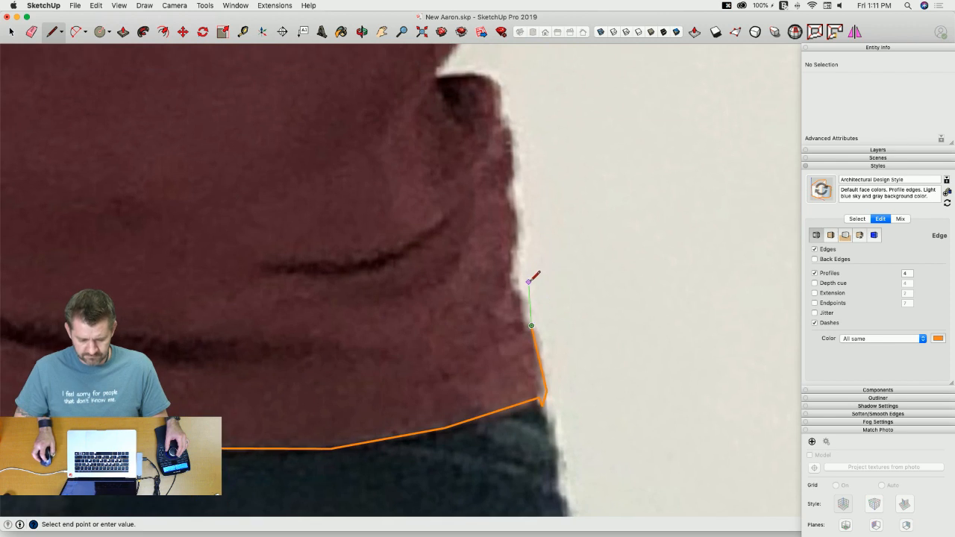
scroll(517, 213, up, 2)
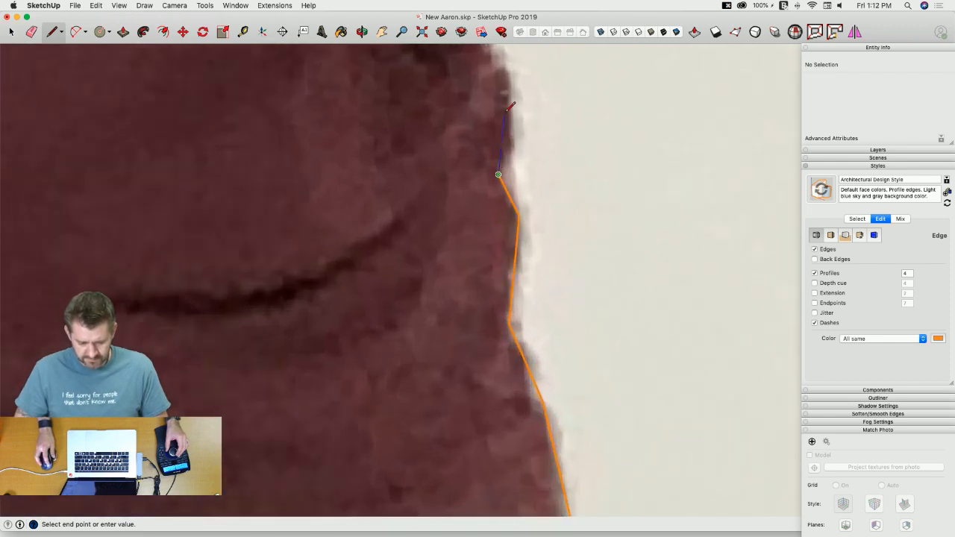
scroll(508, 174, down, 2)
scroll(511, 142, down, 6)
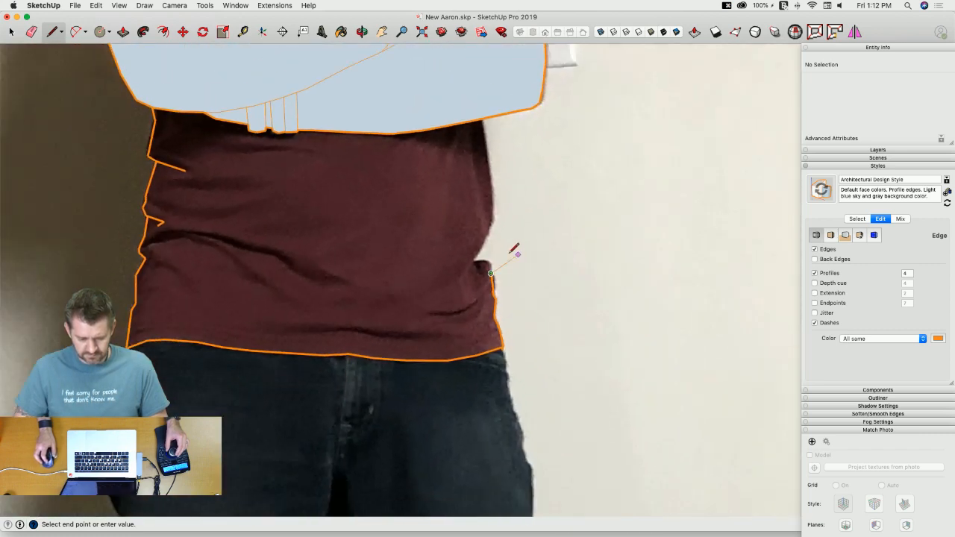
scroll(494, 273, up, 2)
click(493, 268)
click(498, 249)
scroll(507, 243, up, 4)
key(e)
scroll(475, 219, down, 2)
drag(474, 255, 475, 257)
Step: Continue the shirt's right edge up around the bunched fold and run its top line inward past the notch
key(l)
scroll(475, 258, up, 4)
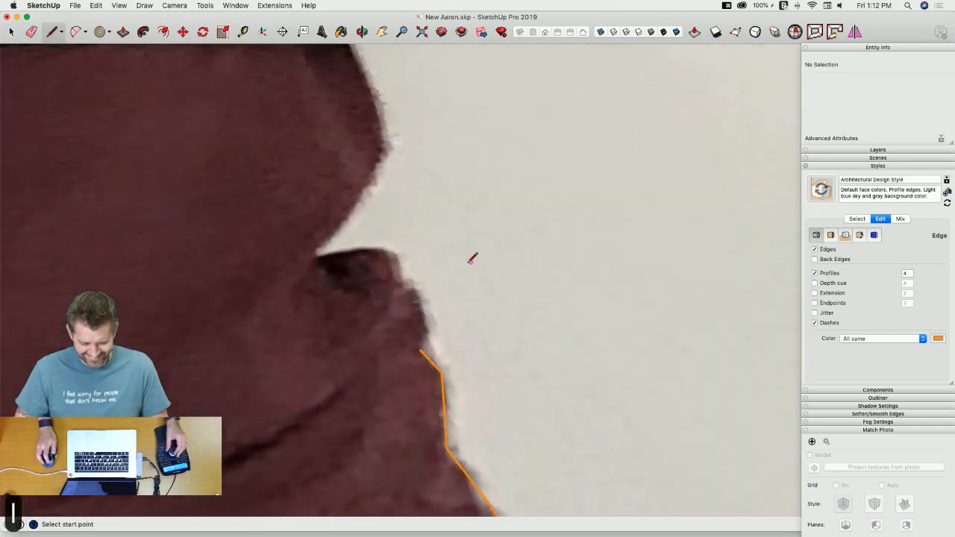
click(505, 220)
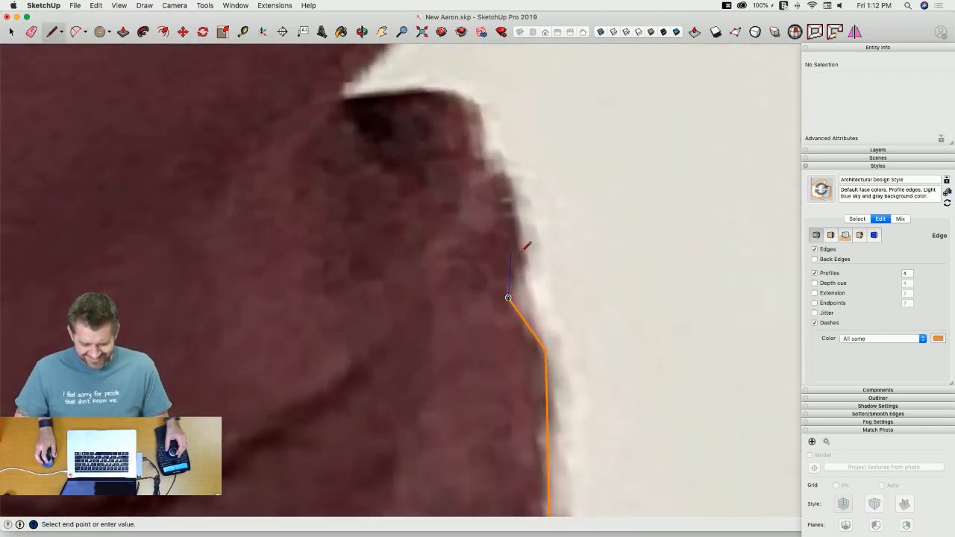
click(524, 256)
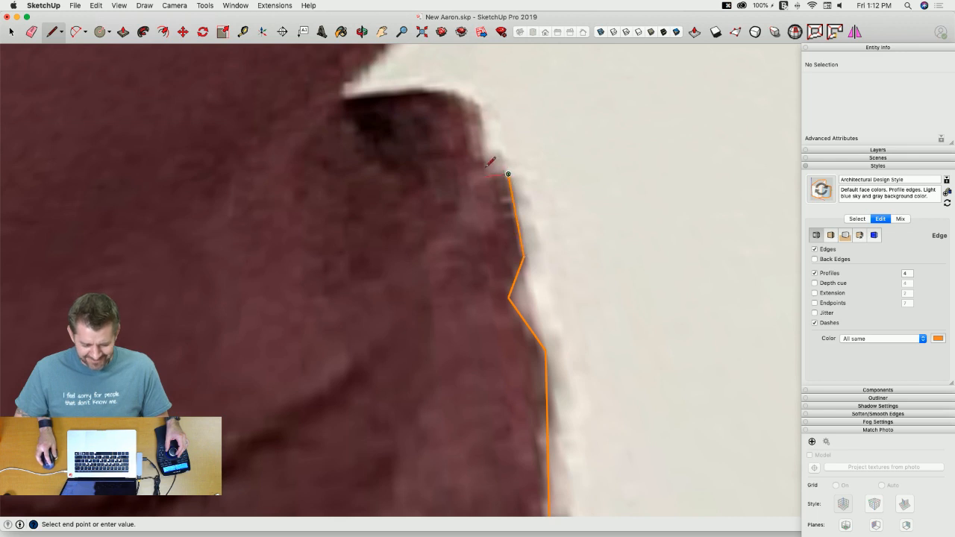
click(472, 102)
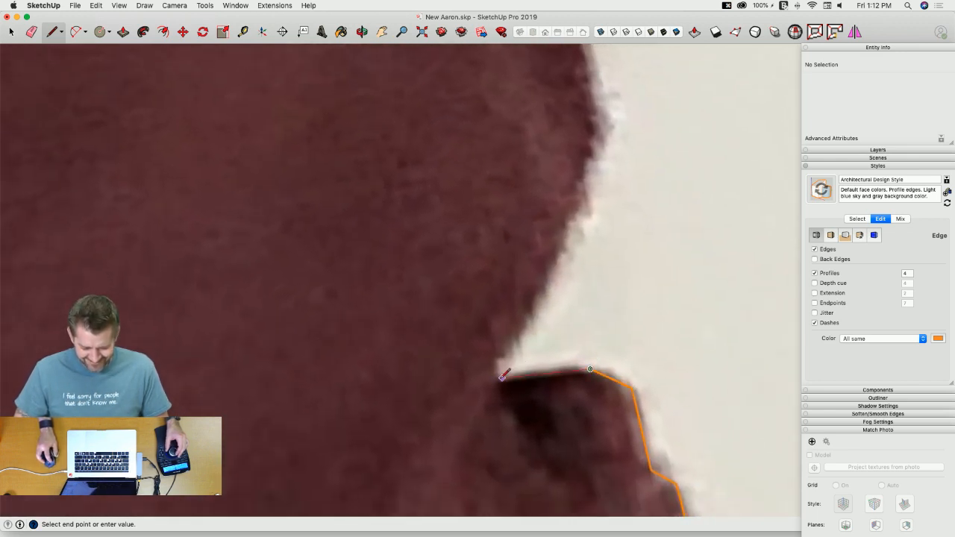
click(407, 389)
scroll(413, 358, down, 5)
key(l)
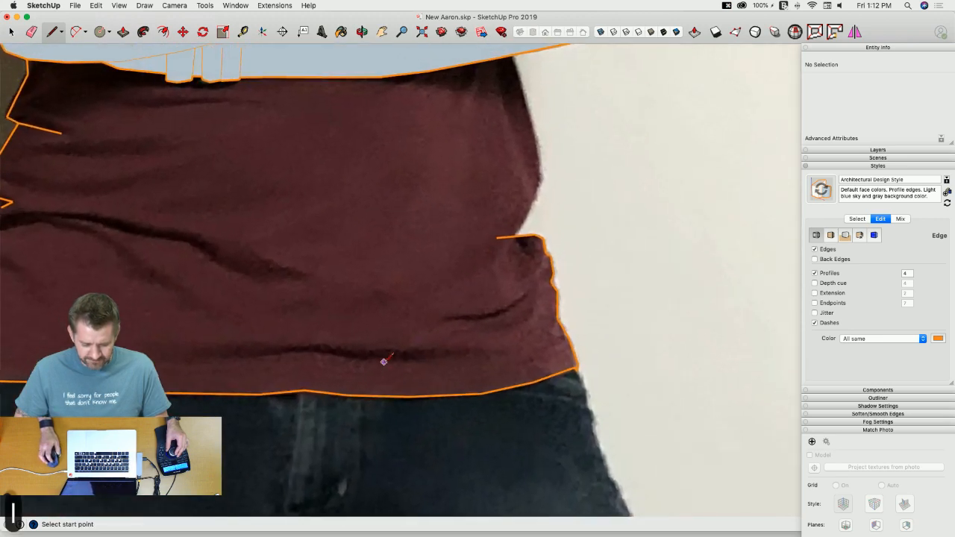
Step: Draw a crease from inside the shirt out through the right notch and trace the side edge up to the forearm
scroll(384, 363, up, 2)
click(436, 402)
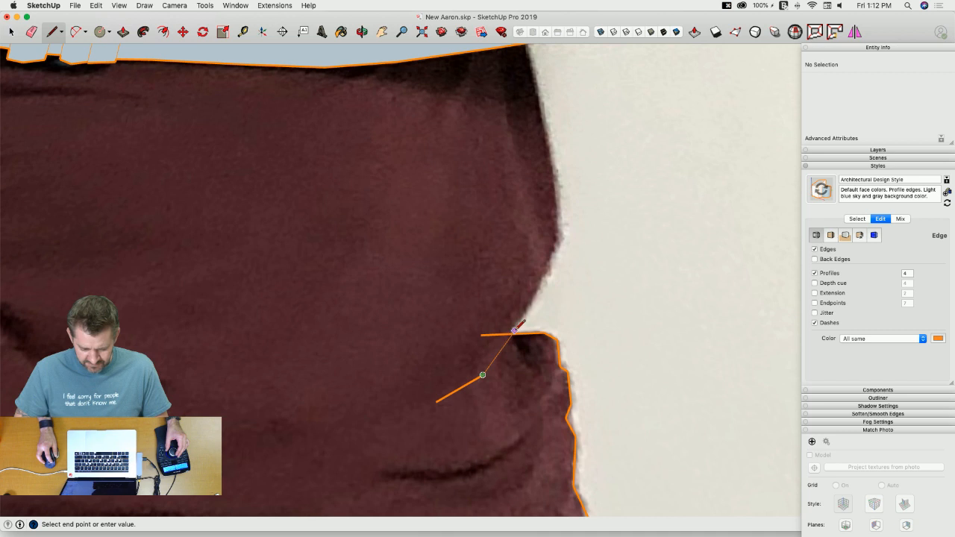
click(552, 252)
scroll(556, 238, up, 2)
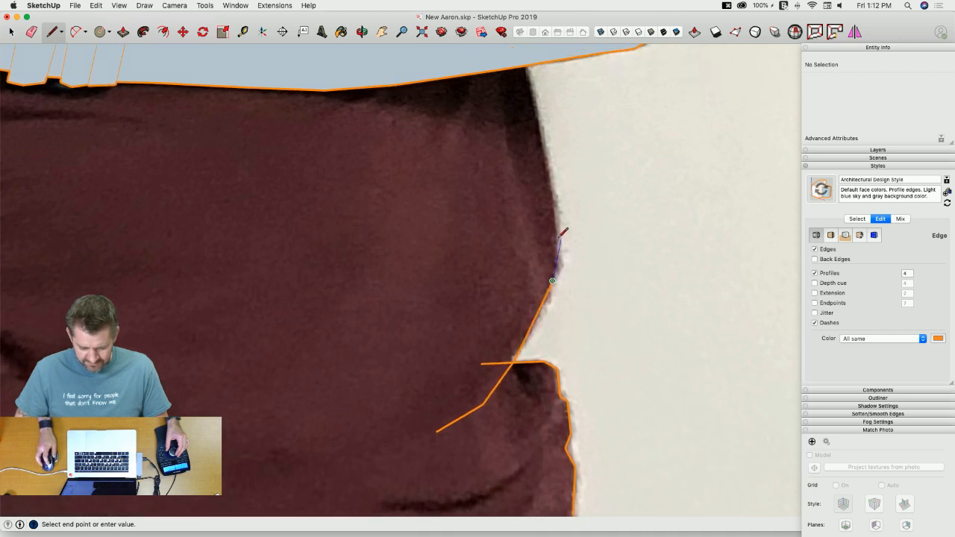
scroll(552, 217, up, 6)
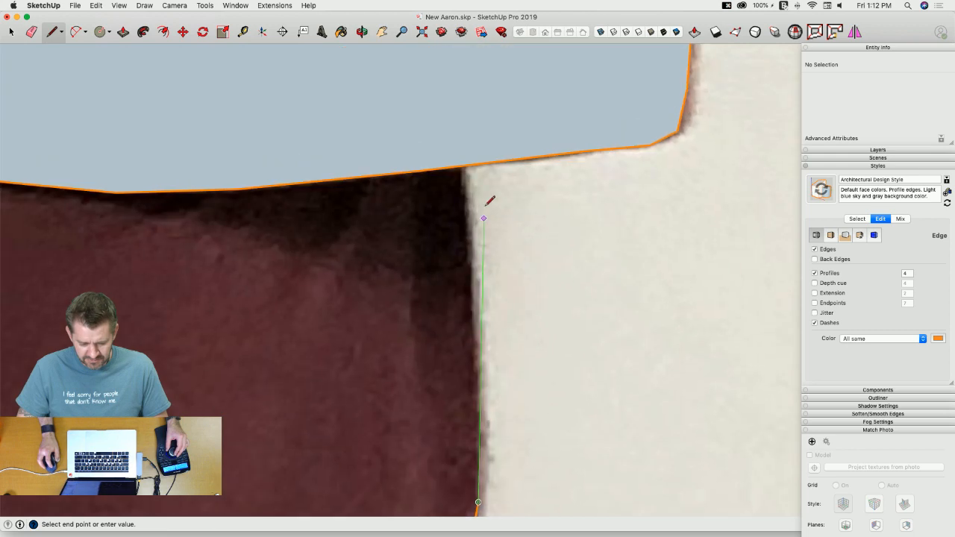
click(465, 295)
click(470, 173)
scroll(494, 292, down, 5)
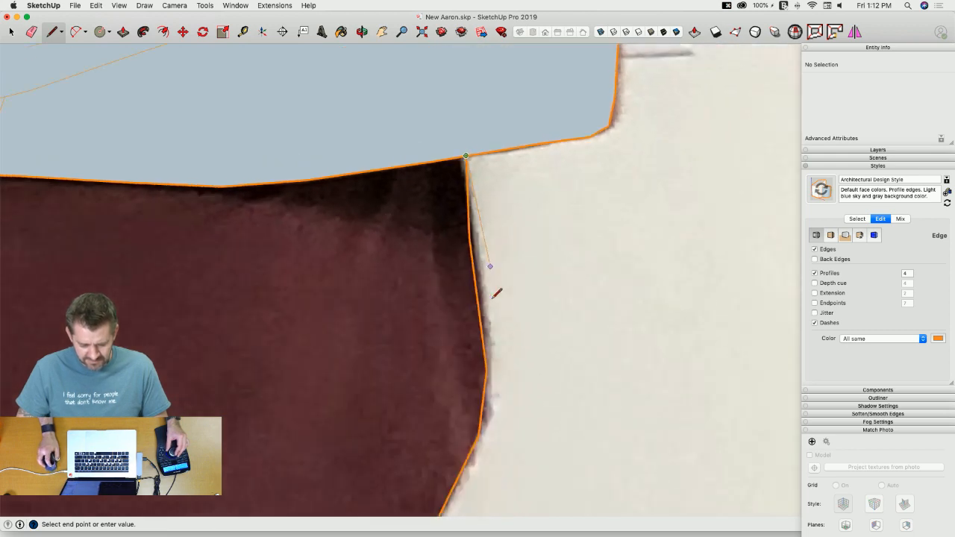
Step: Trace the curved crease inside the bunched fold at the shirt's right side
scroll(536, 306, up, 3)
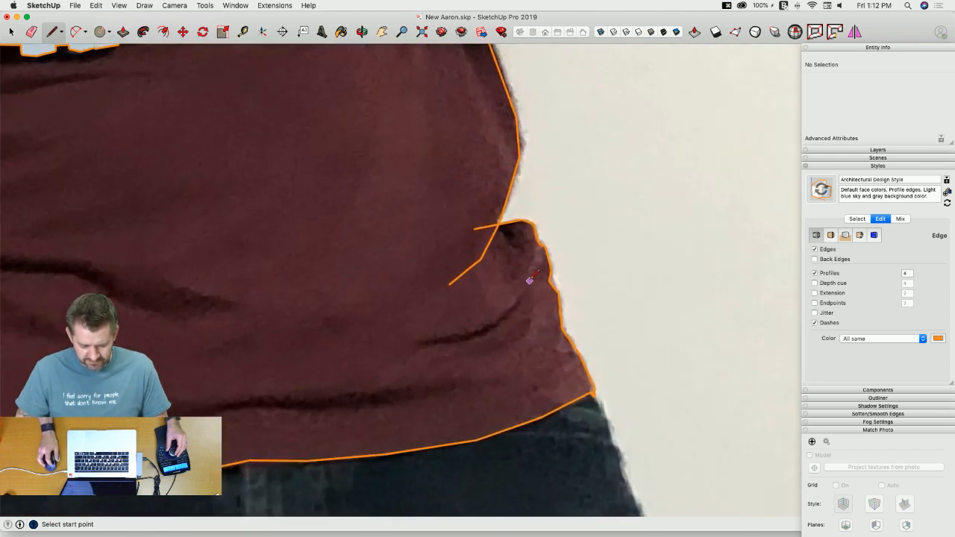
scroll(533, 264, up, 2)
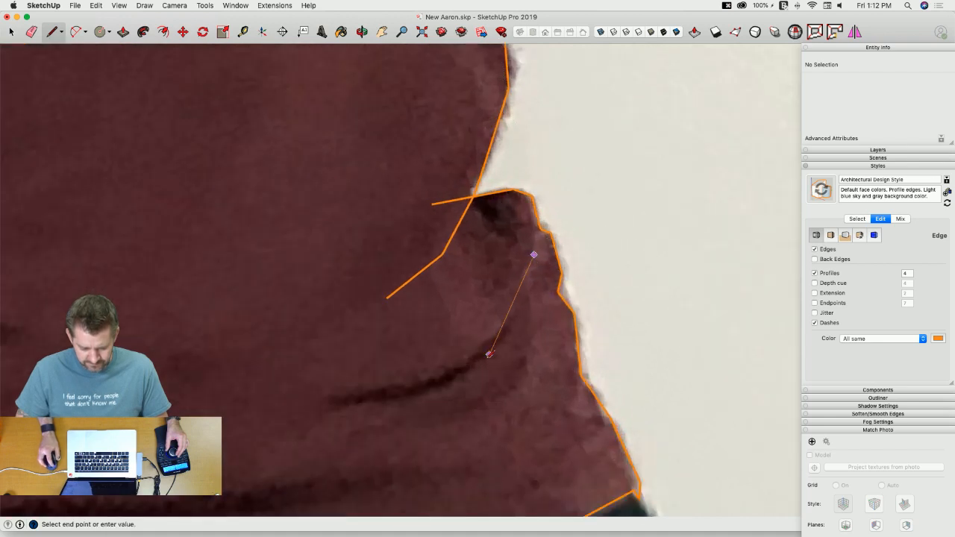
click(385, 387)
scroll(340, 401, up, 3)
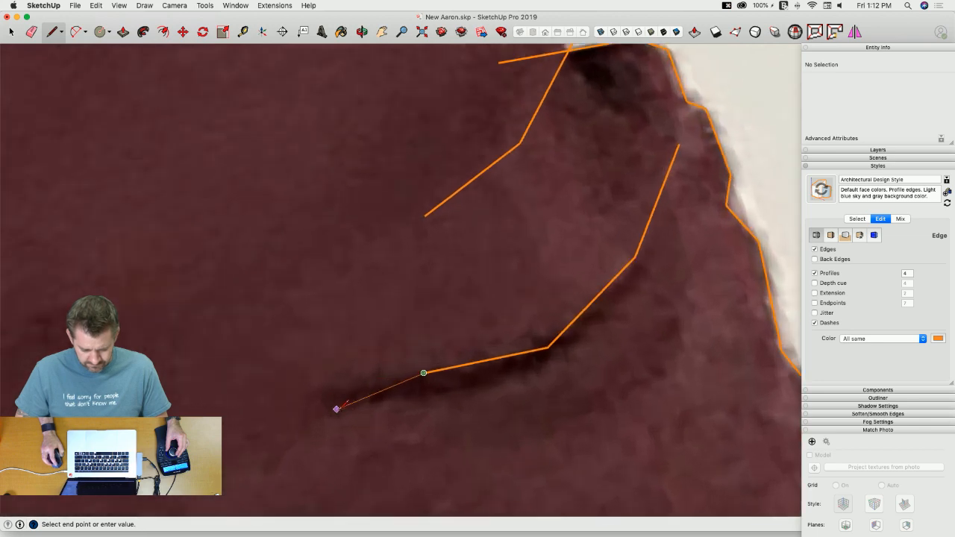
key(Escape)
Step: Trace the long, nearly horizontal crease above the shirt's hem and save the model
scroll(337, 410, down, 5)
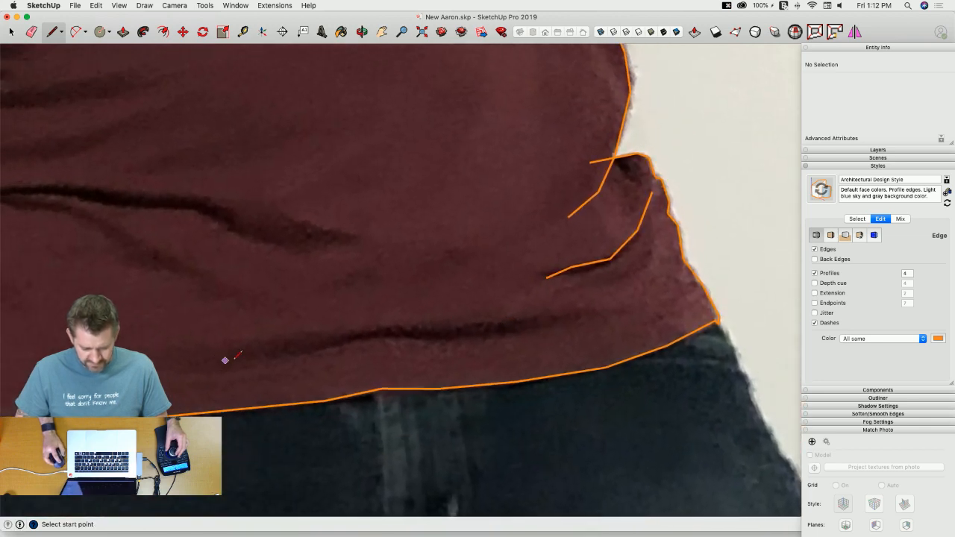
click(241, 355)
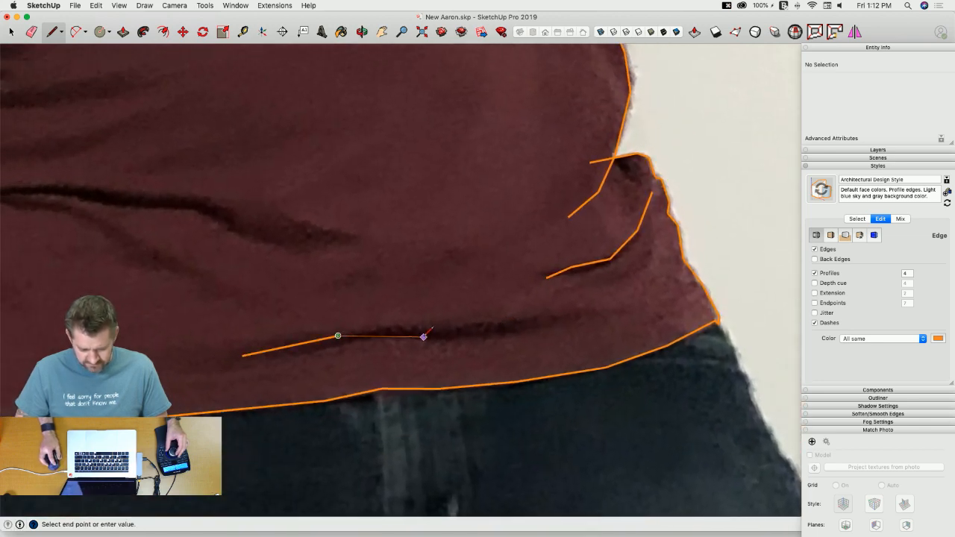
click(512, 323)
scroll(511, 322, up, 3)
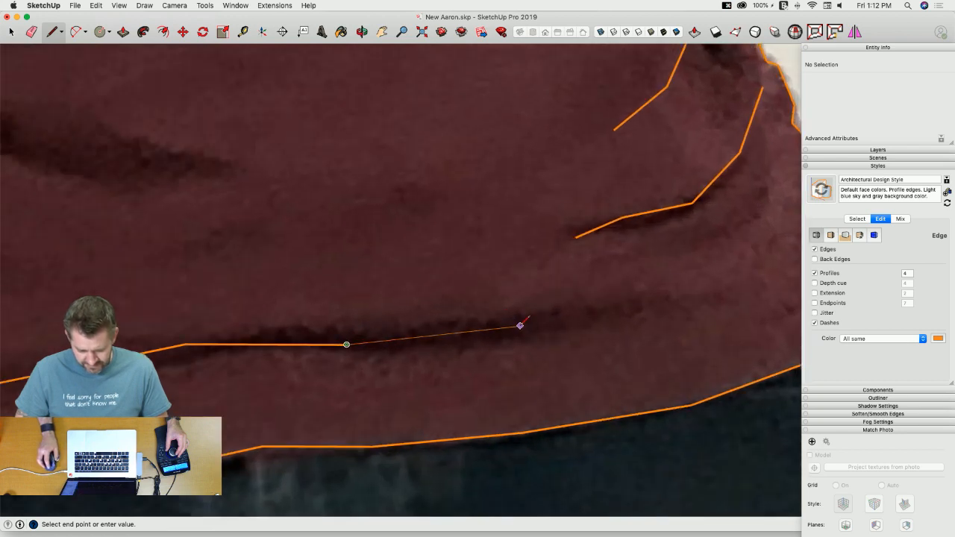
click(625, 314)
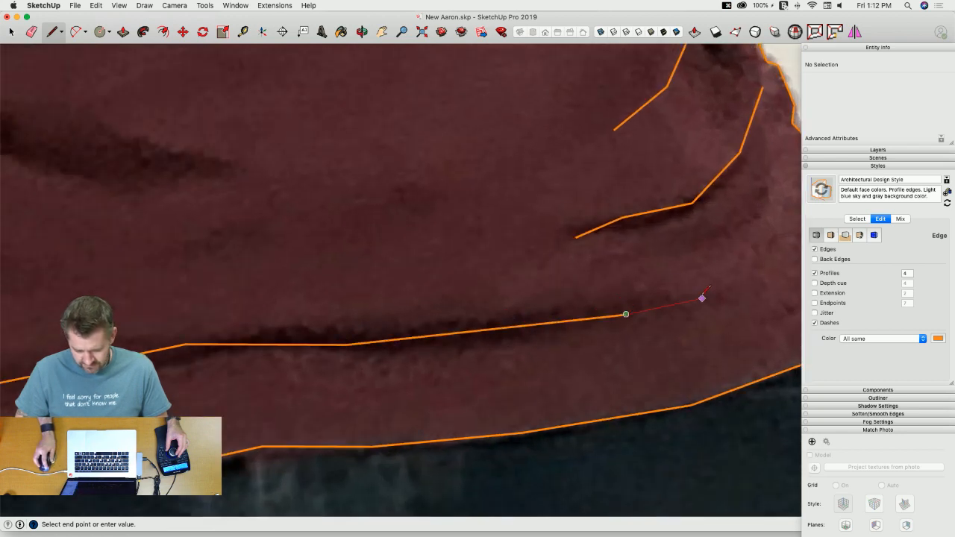
click(703, 286)
key(space)
scroll(575, 350, down, 3)
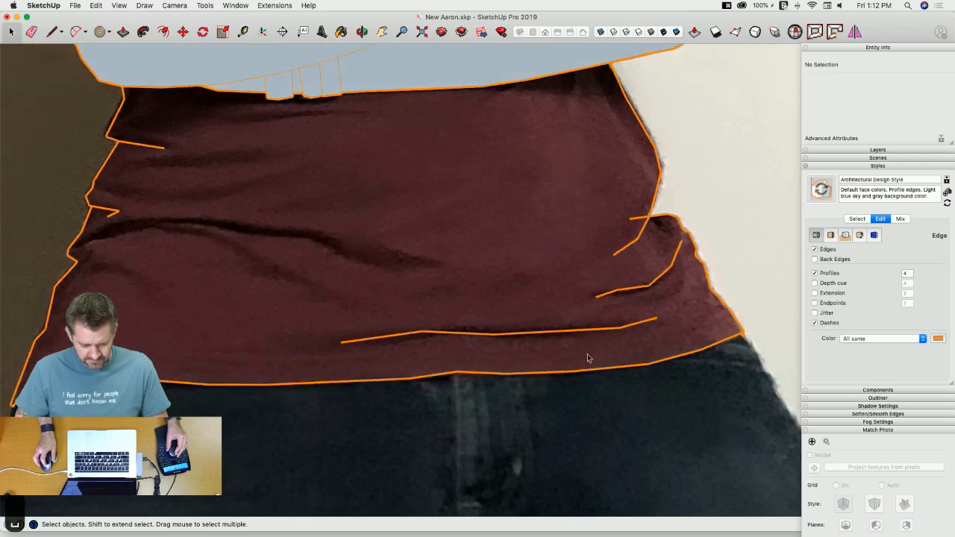
key(super+s)
Step: Trace the large dark fold from near the shirt's left edge across toward the middle of the shirt
key(l)
scroll(271, 262, up, 4)
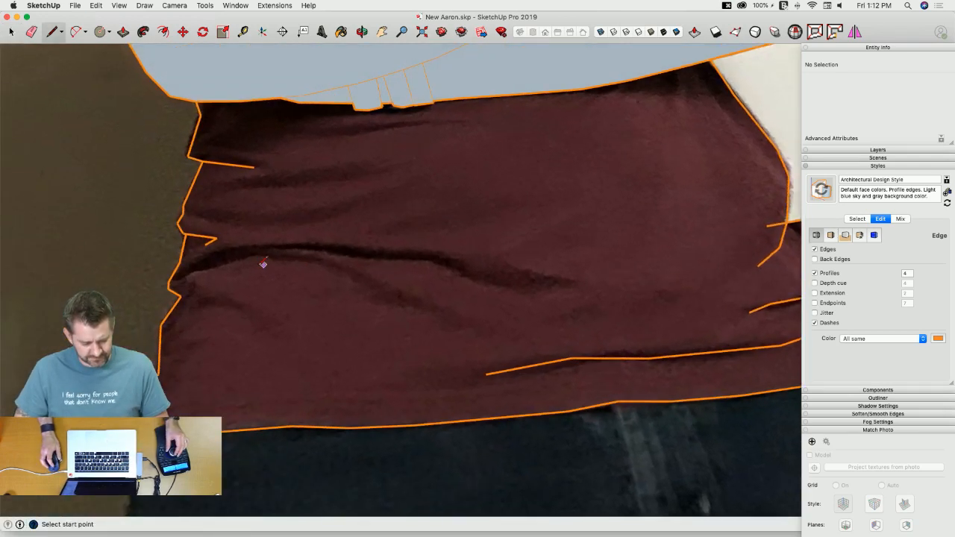
click(194, 283)
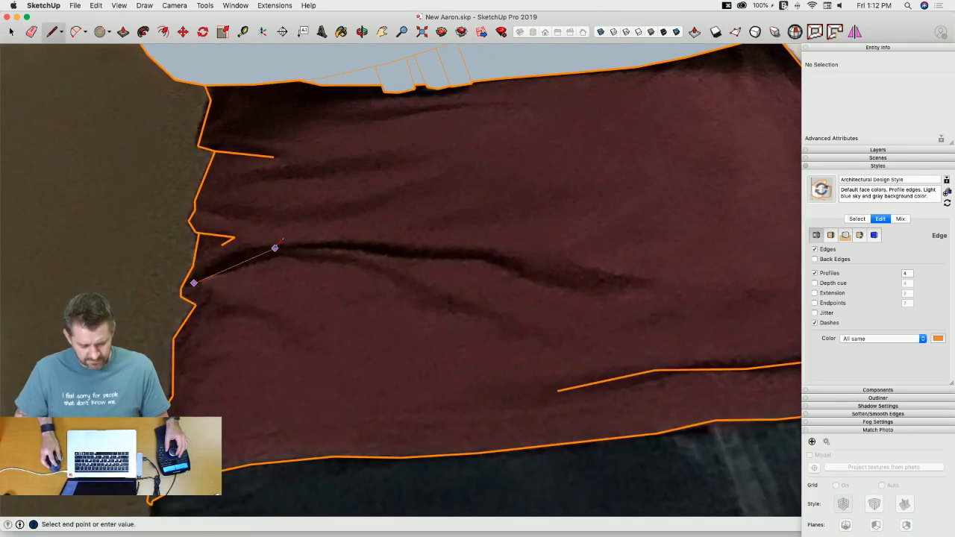
click(268, 248)
scroll(337, 242, up, 2)
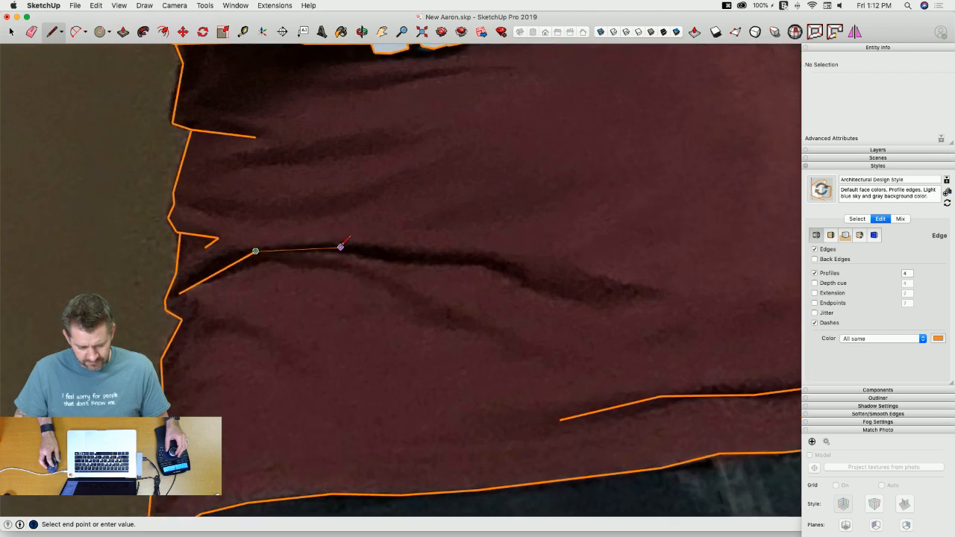
click(341, 247)
click(425, 260)
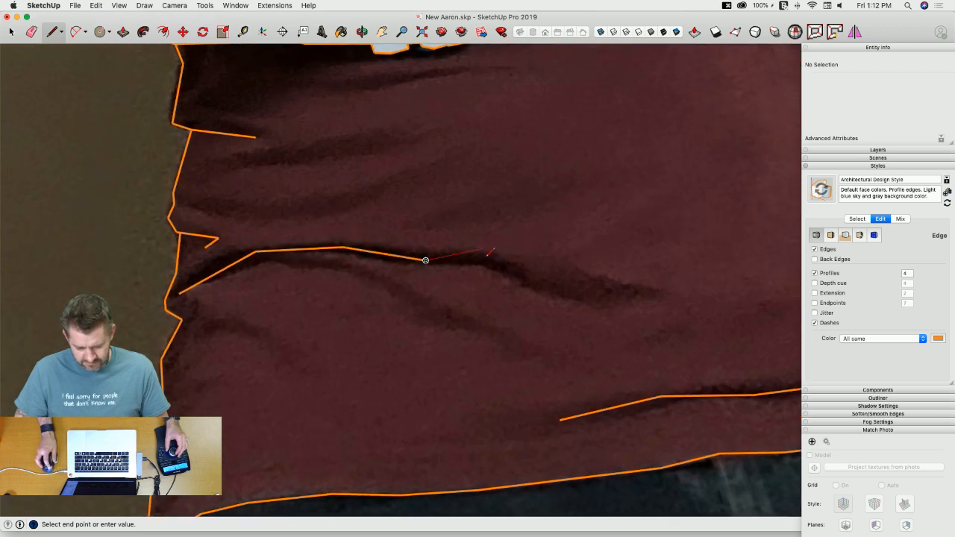
click(561, 293)
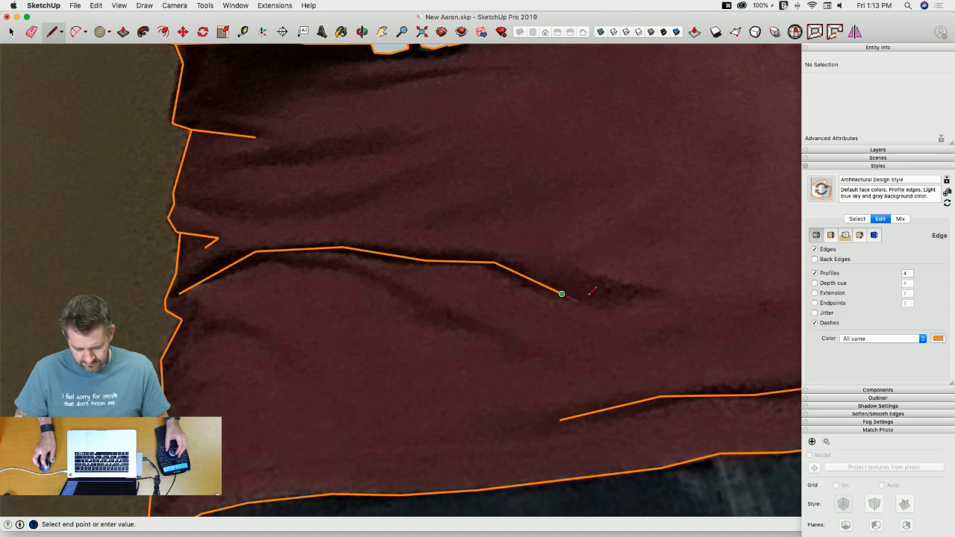
double_click(608, 296)
Step: Trace the shorter crease sloping down beneath the large dark fold
click(324, 270)
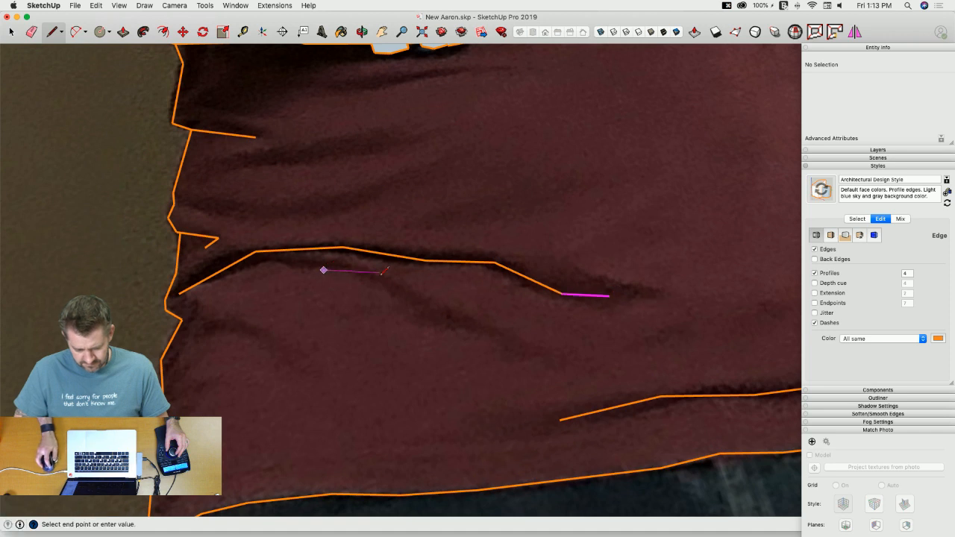
click(395, 286)
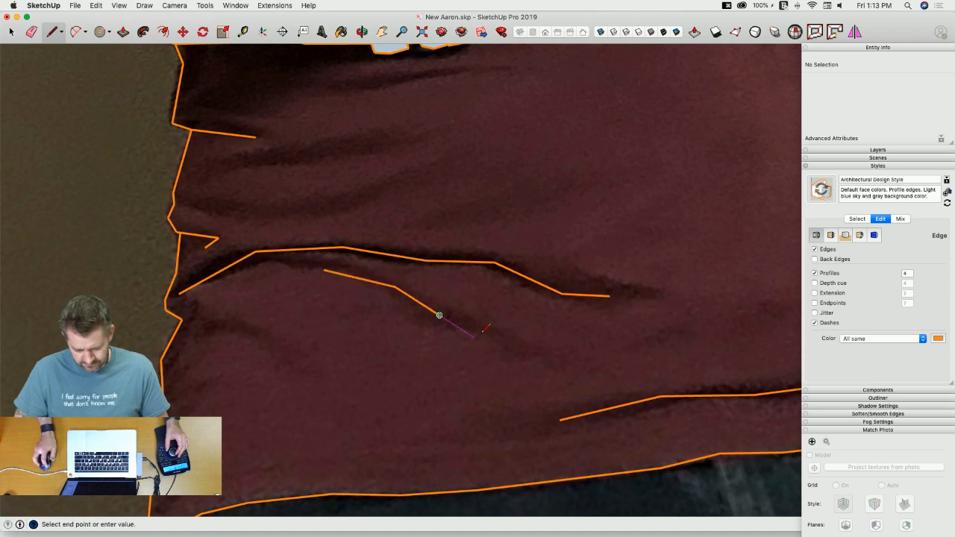
click(498, 337)
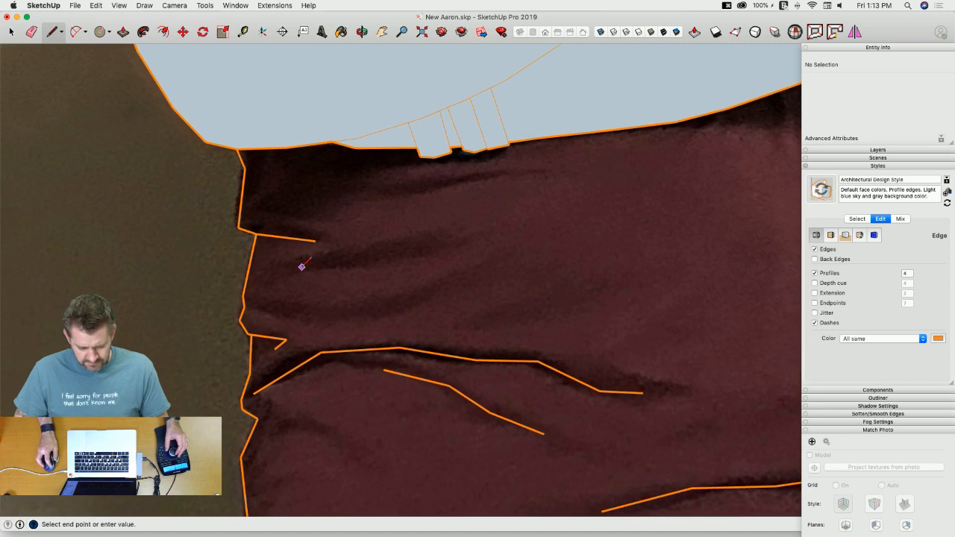
Step: Trace two short, nearly horizontal creases on the upper left of the shirt, below and above the first edge crease
click(434, 248)
key(Escape)
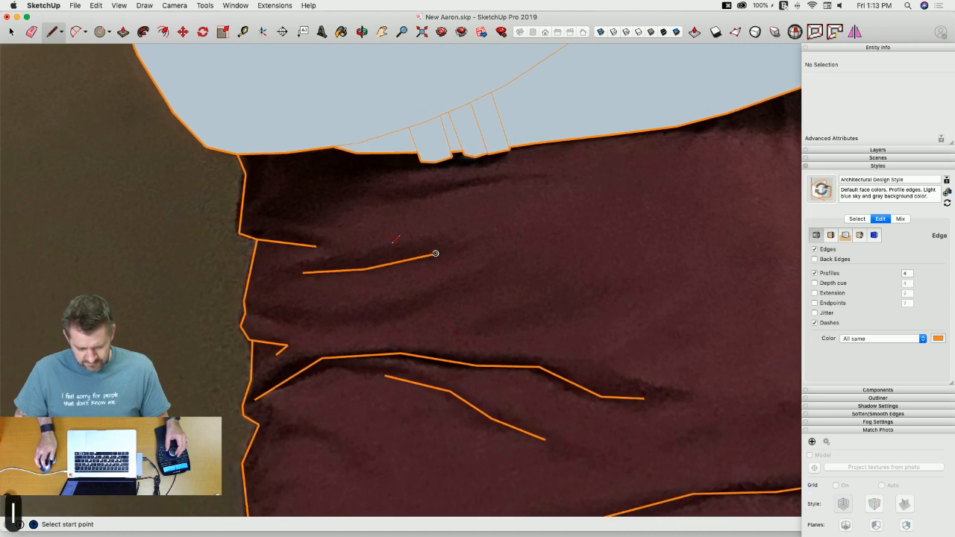
click(296, 229)
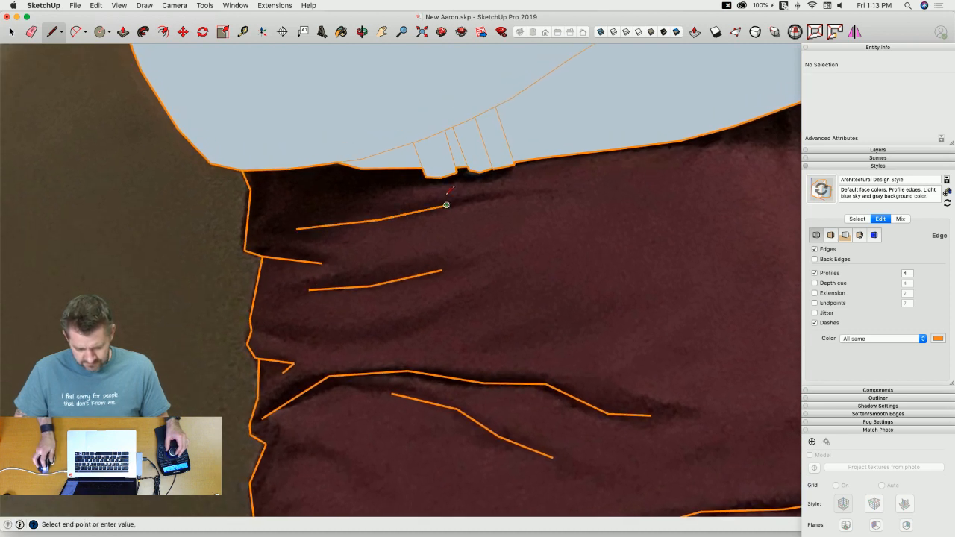
click(553, 197)
key(space)
scroll(629, 331, down, 10)
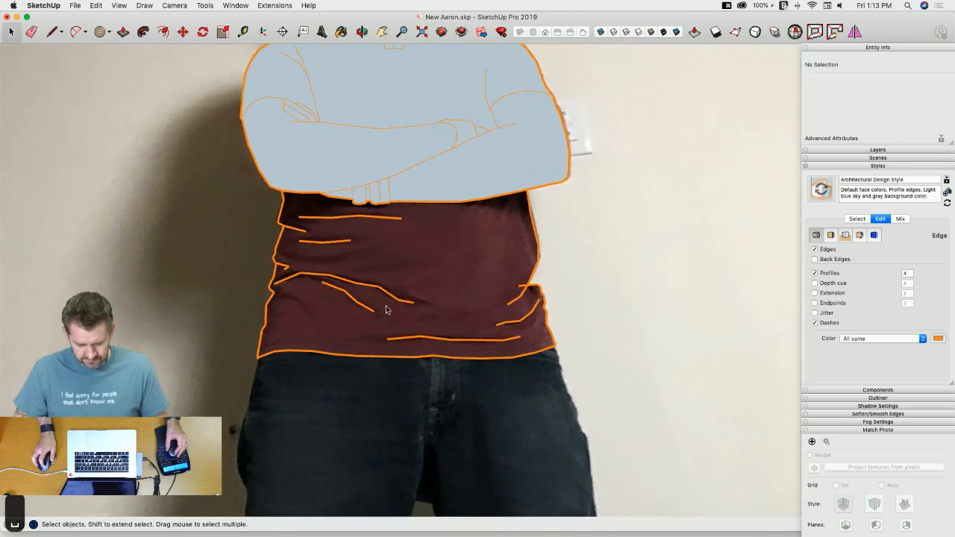
scroll(533, 318, down, 5)
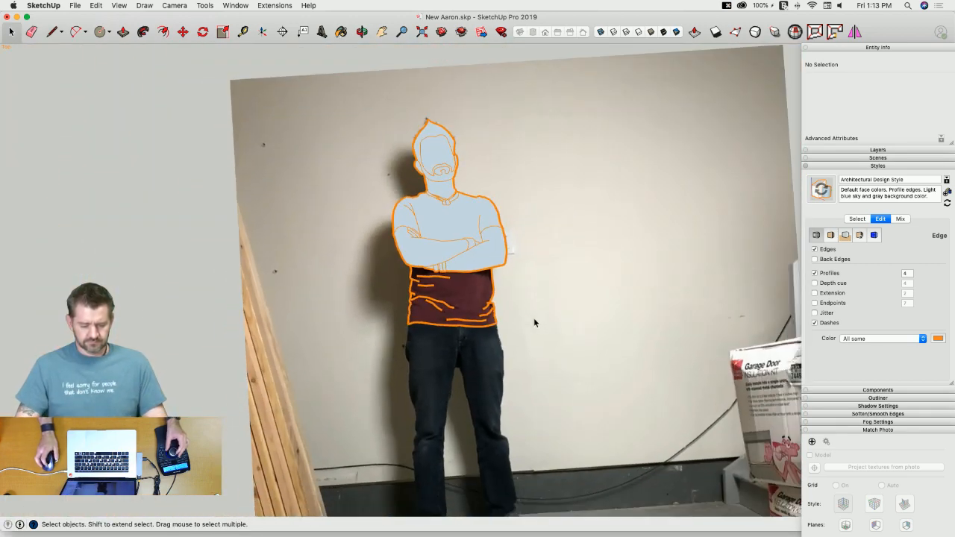
Step: Draw a short two-segment crease inward from the lowest notch on the shirt's left edge
scroll(468, 312, up, 10)
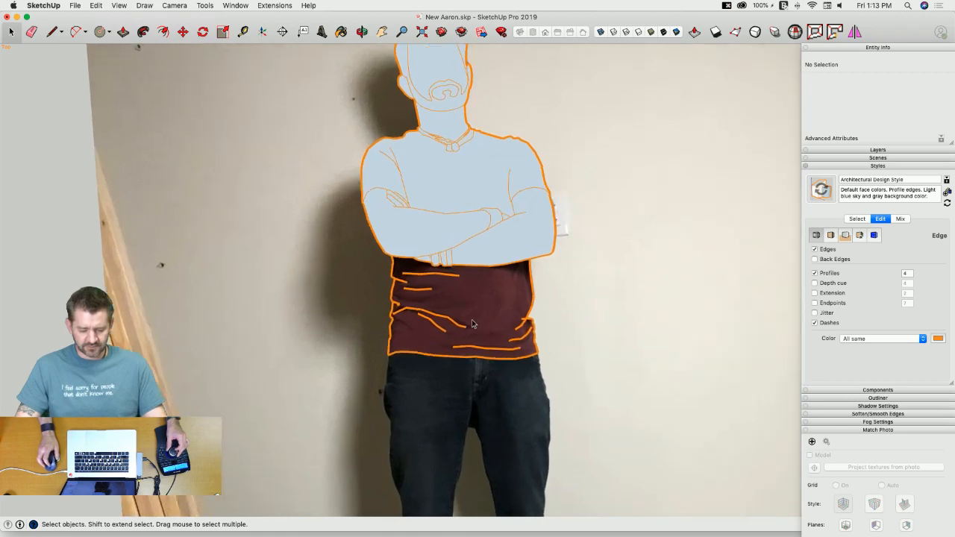
key(l)
scroll(357, 323, up, 10)
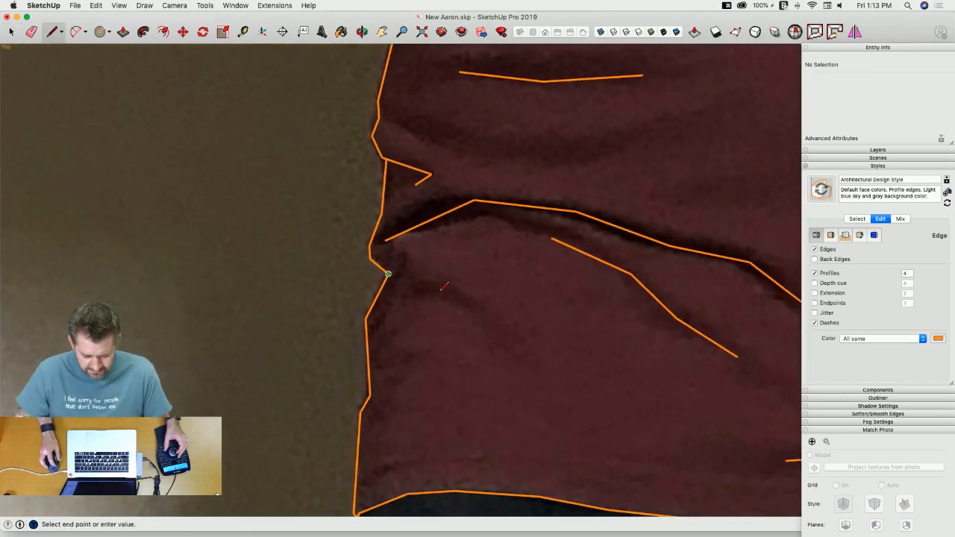
key(super+z)
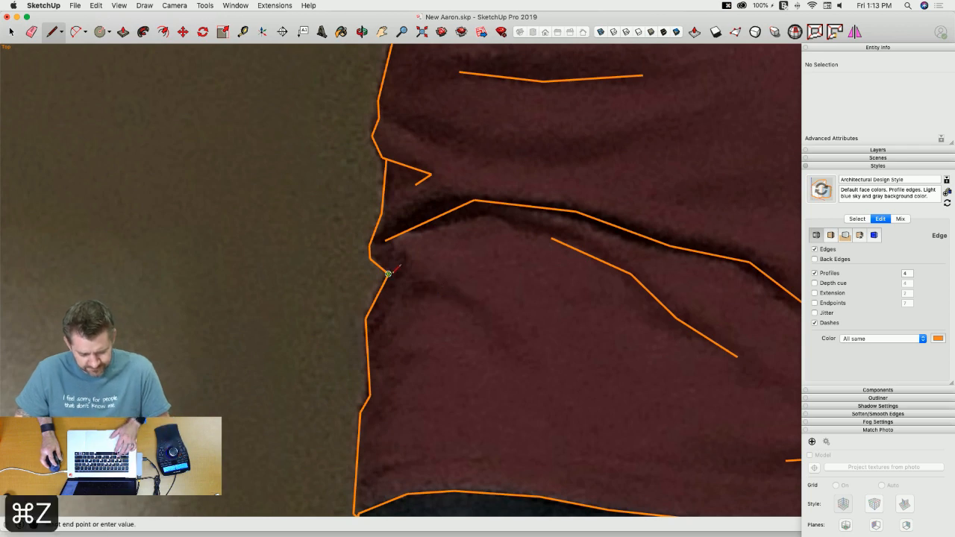
click(388, 274)
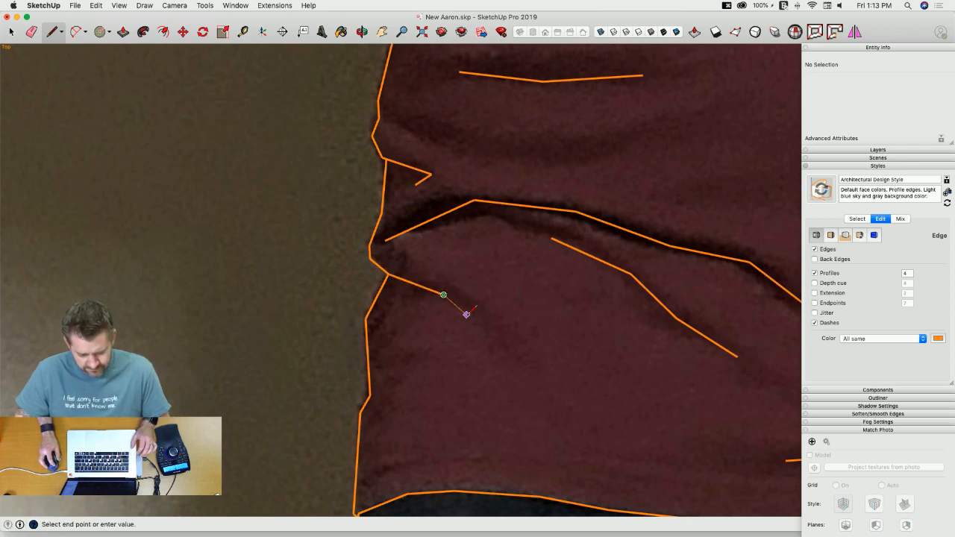
key(space)
scroll(507, 337, down, 10)
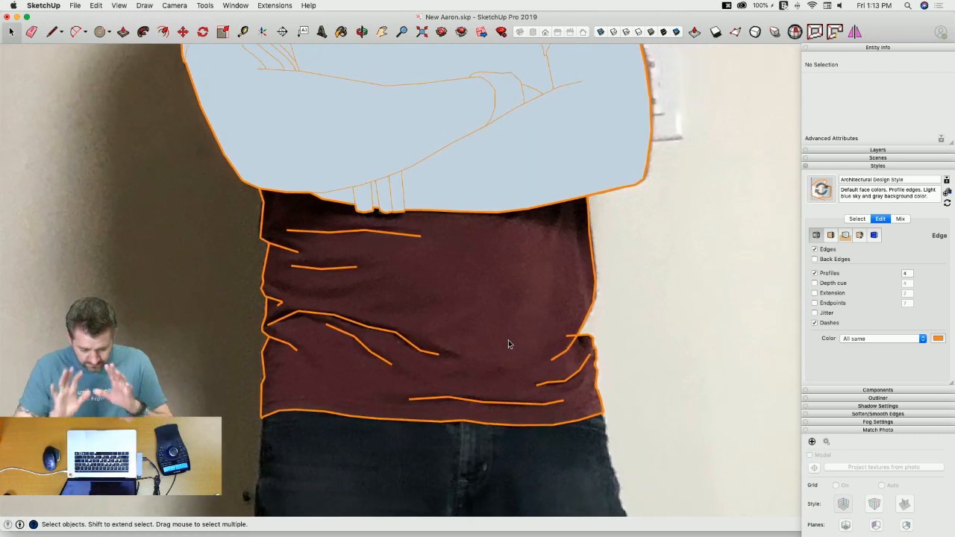
Step: Erase the stub of line extending inward past the notch on the shirt's right side
key(e)
click(569, 335)
scroll(654, 335, down, 8)
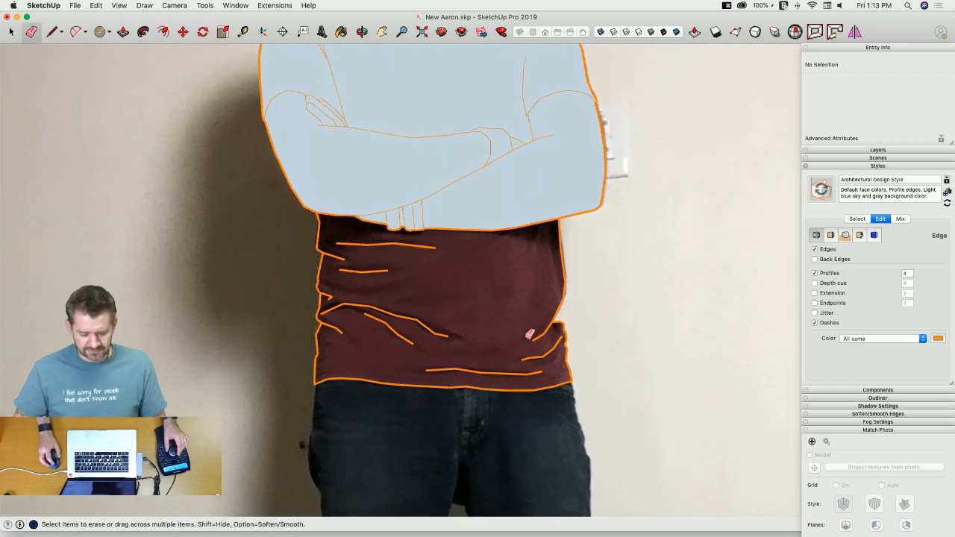
Step: Bridge the notch on the shirt's right side with a straight outline edge and erase the leftover edge inside it
scroll(576, 340, up, 4)
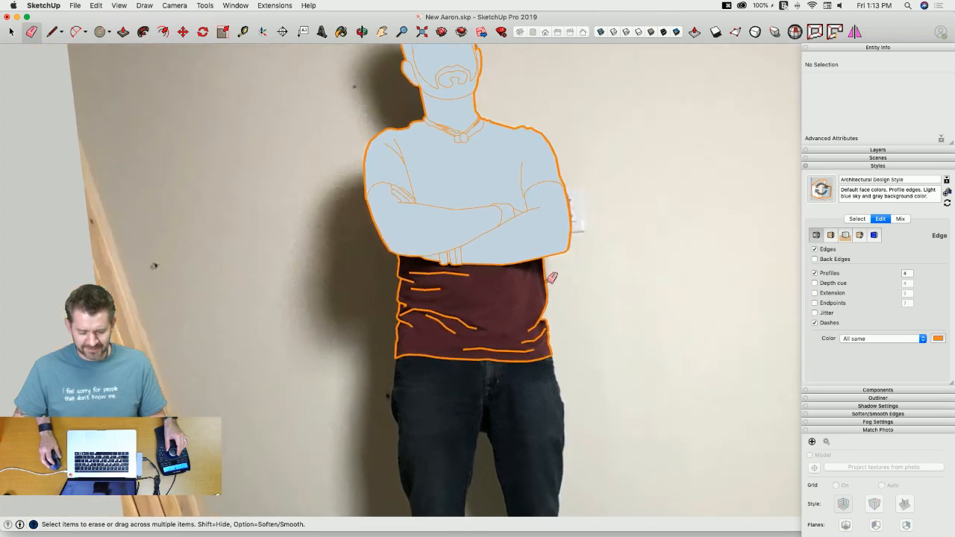
scroll(577, 341, up, 6)
key(l)
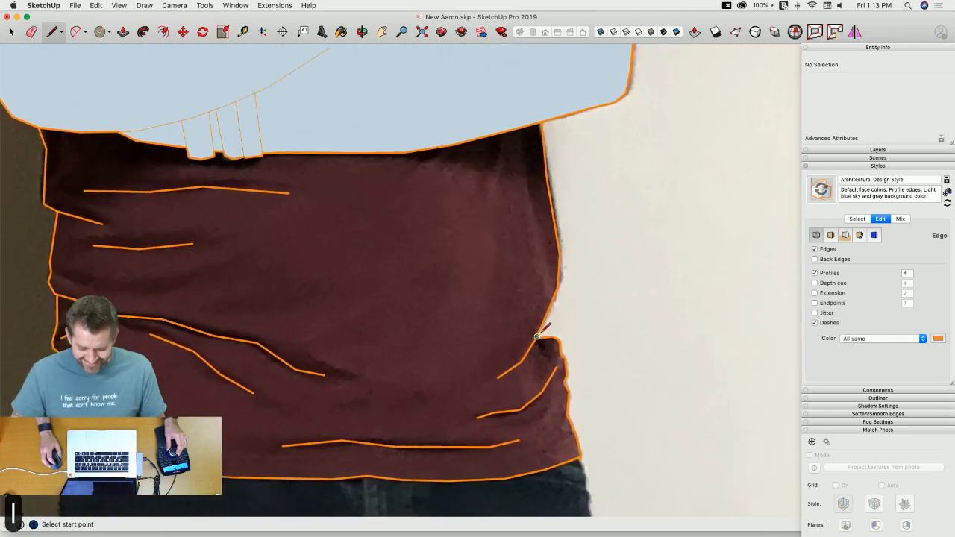
click(579, 339)
click(571, 281)
key(e)
click(572, 337)
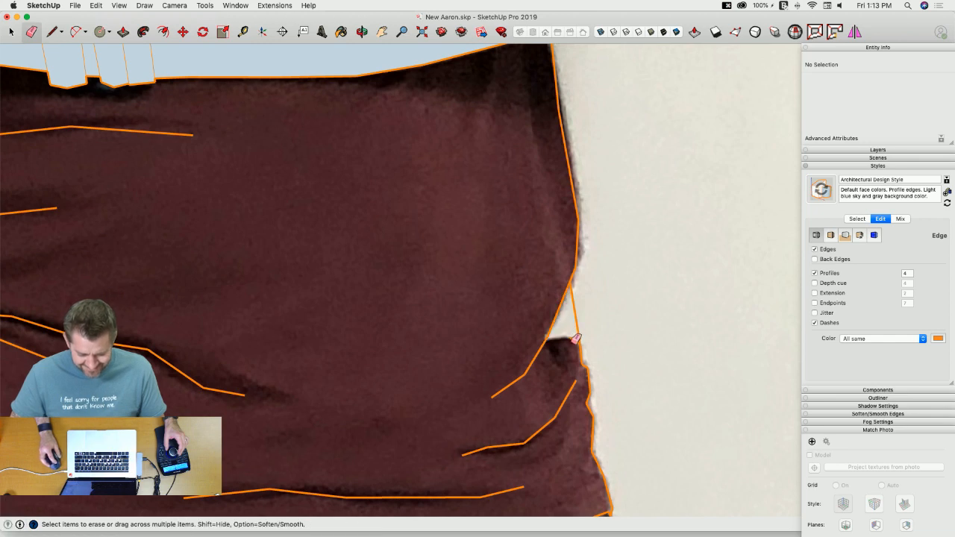
Step: Join the loose ends of the lower-right creases with connecting lines, link the bottom crease to the hem, and hide the connectors
scroll(570, 334, down, 4)
key(l)
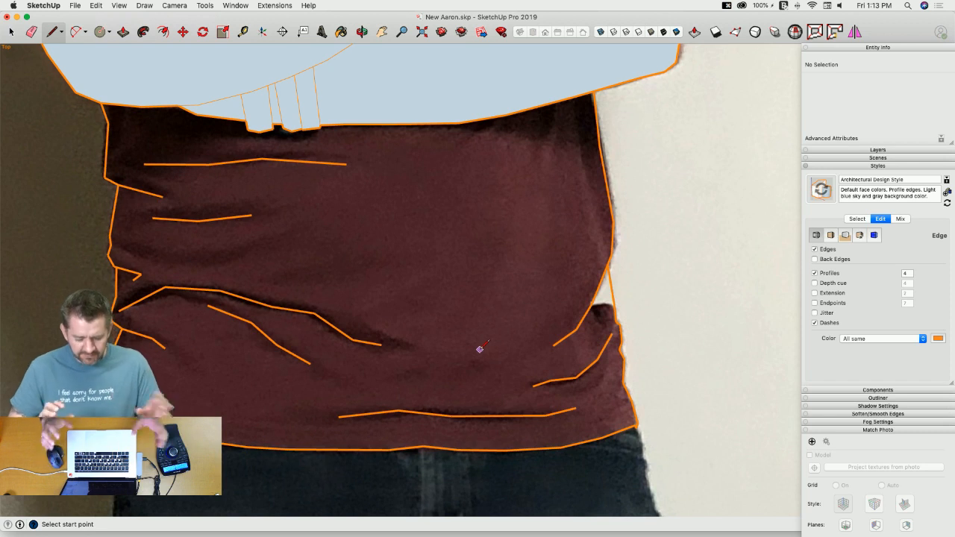
shift+middle_drag(560, 355, 551, 343)
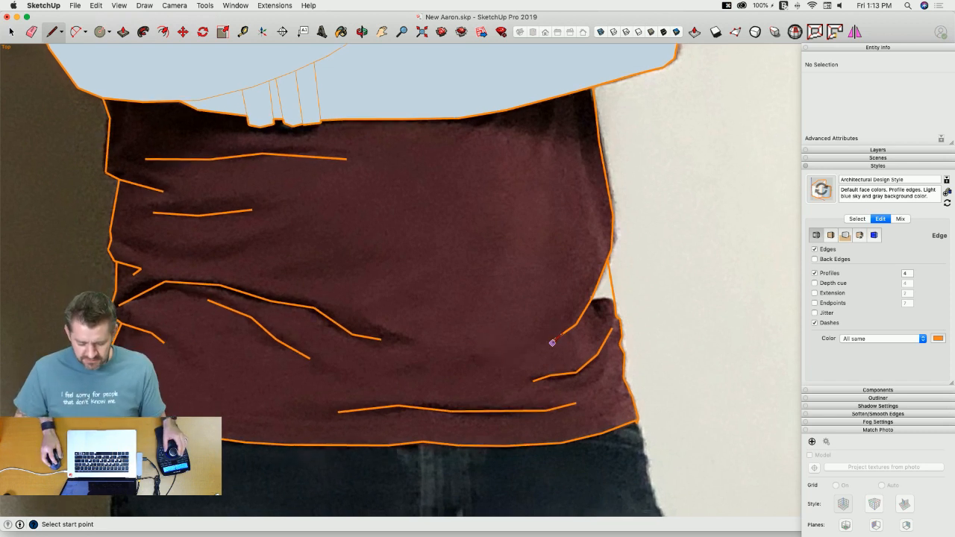
click(553, 341)
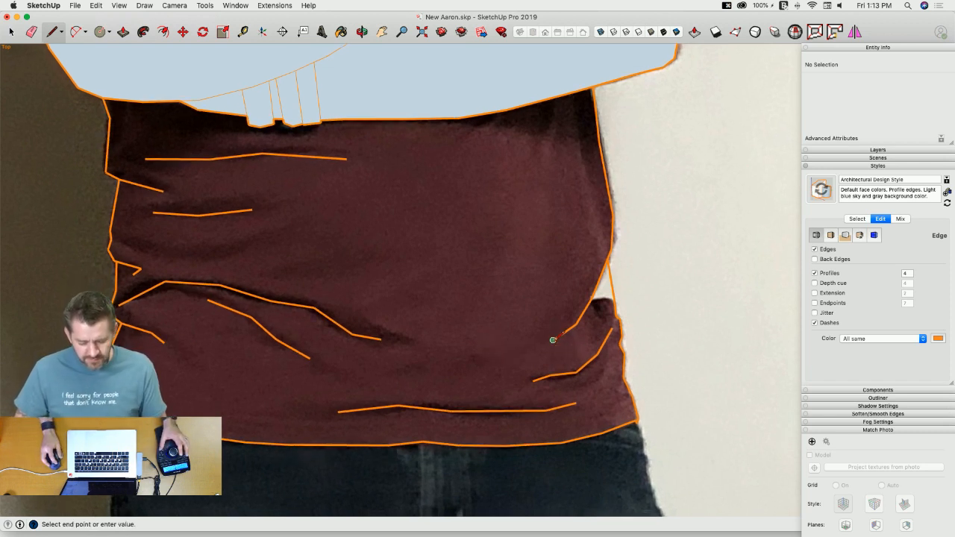
click(611, 327)
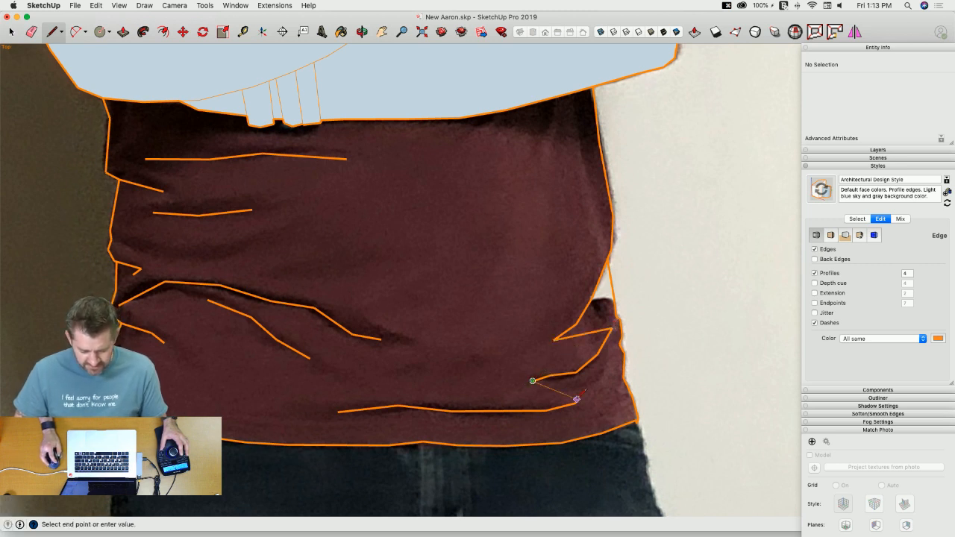
click(576, 402)
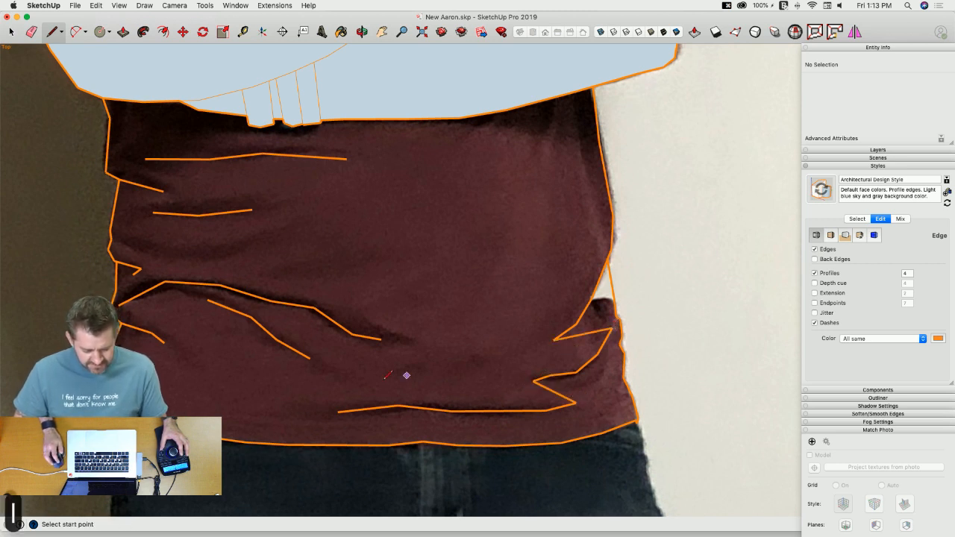
click(337, 411)
click(358, 445)
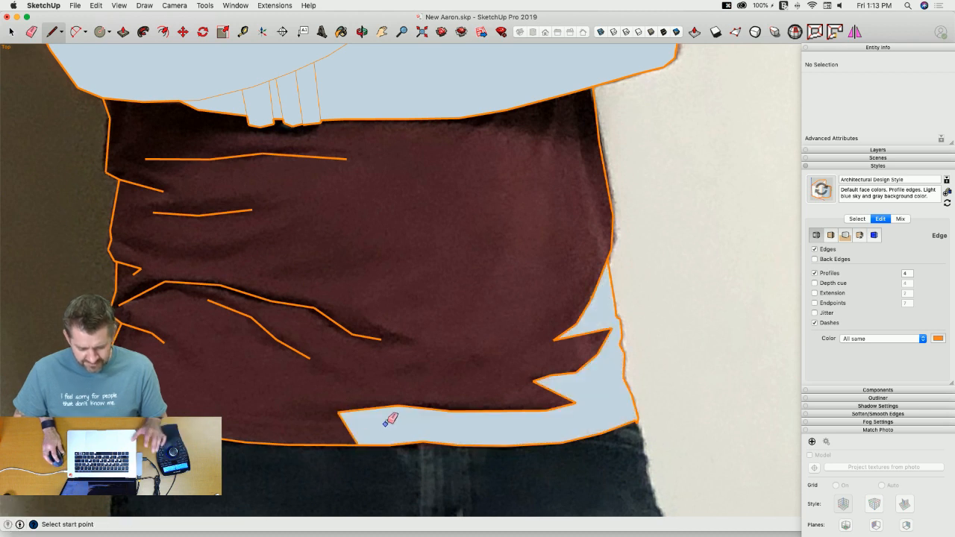
key(e)
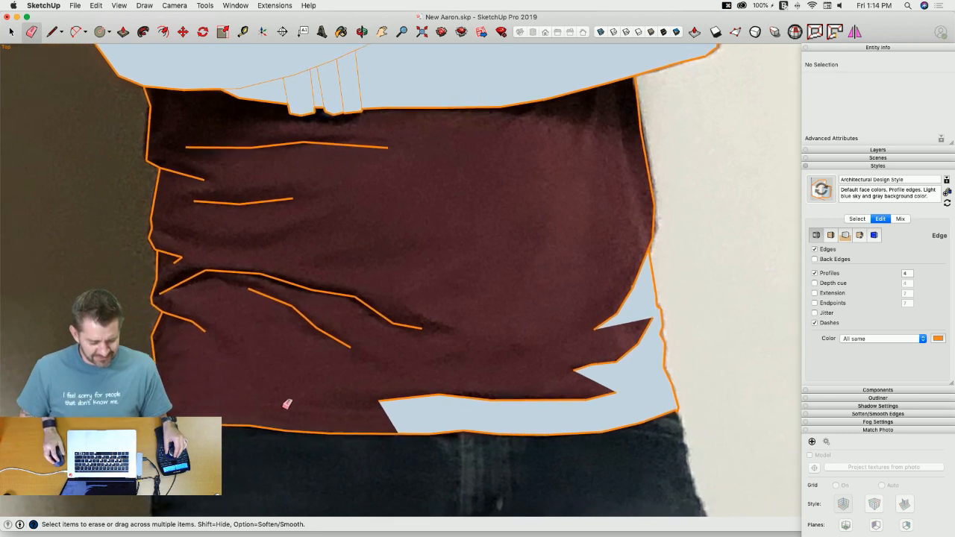
Step: Join the loose ends of the creases on the shirt's lower left with connecting lines so they form closed regions
key(l)
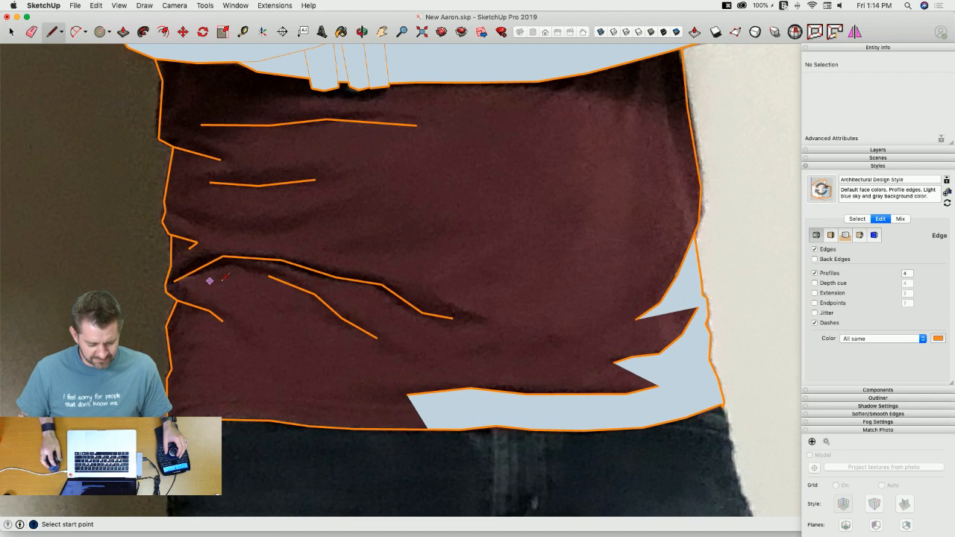
click(188, 248)
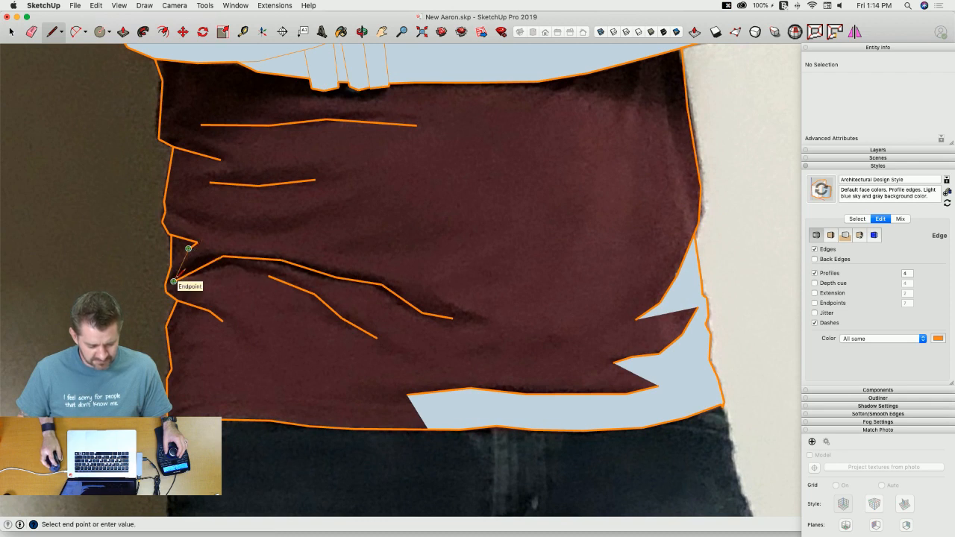
key(Escape)
click(377, 338)
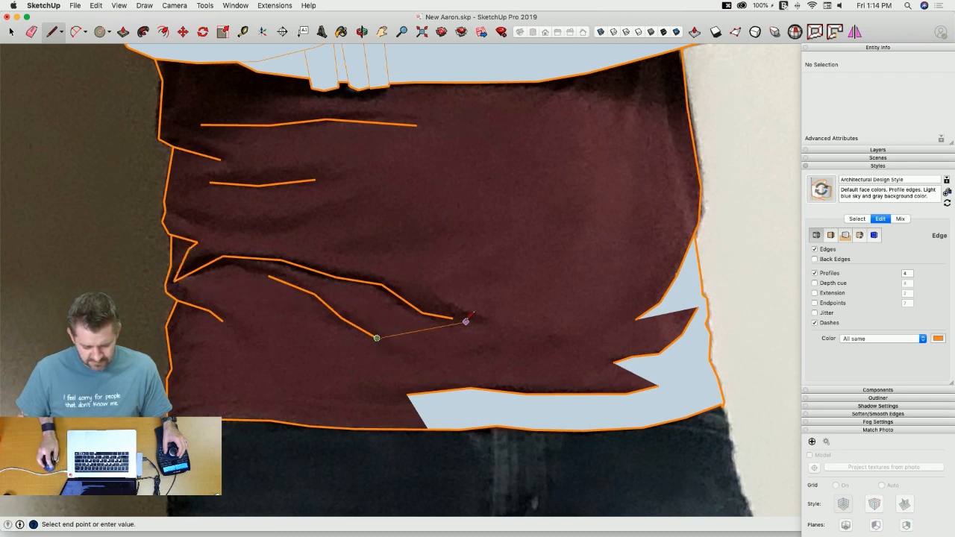
click(452, 317)
key(Escape)
click(268, 275)
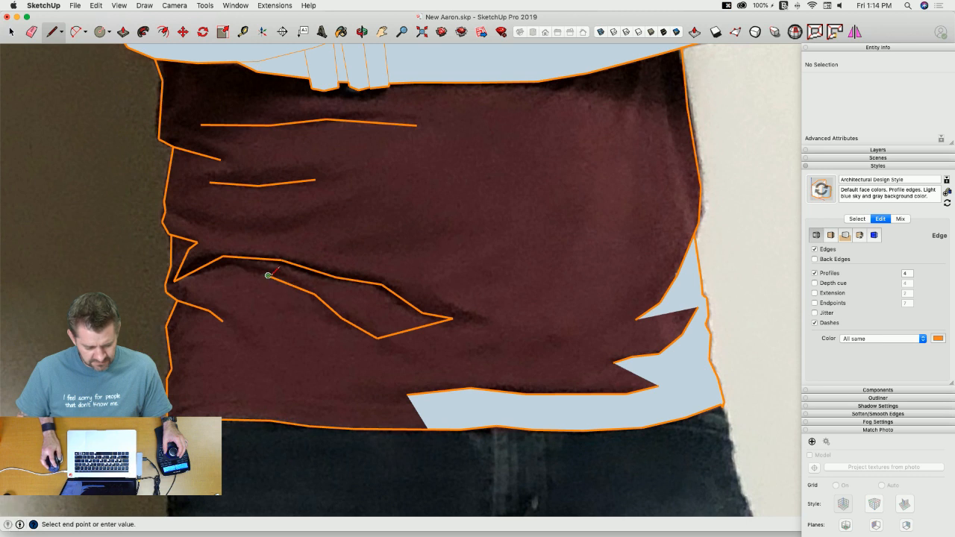
click(223, 321)
Step: Hide the three connecting lines between the lower-left creases
key(e)
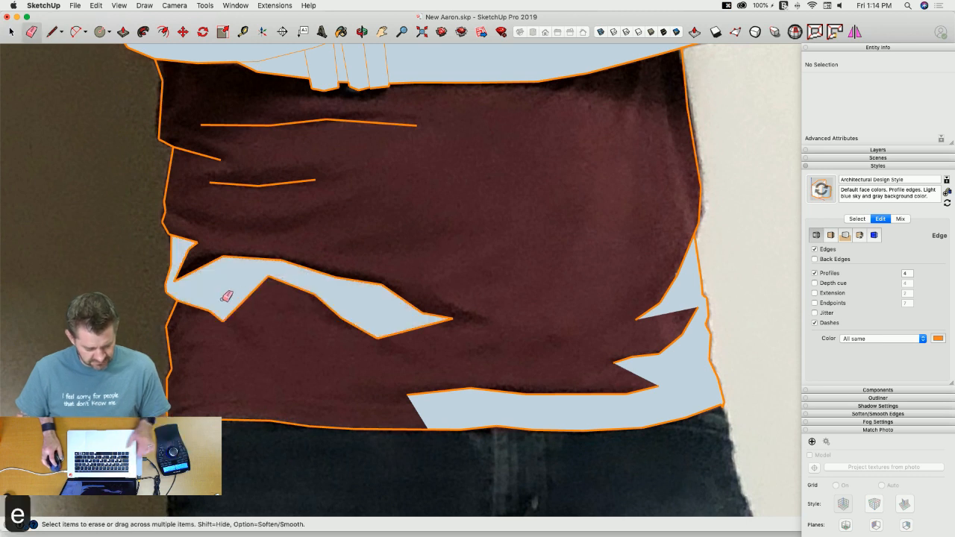
shift+click(185, 264)
shift+click(246, 300)
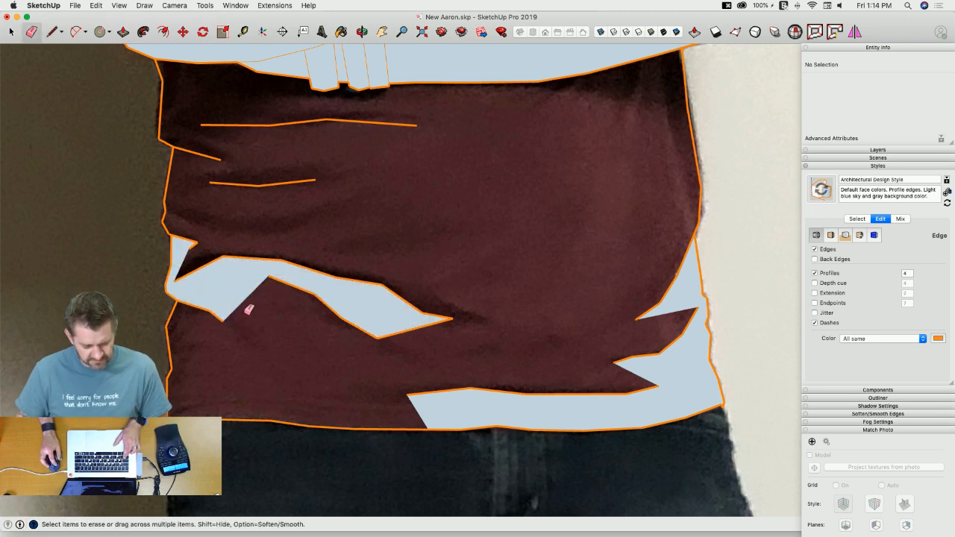
shift+click(406, 329)
key(F11)
Step: Link the three upper-left creases end to end with connecting lines and tie the topmost one to the arm outline
key(l)
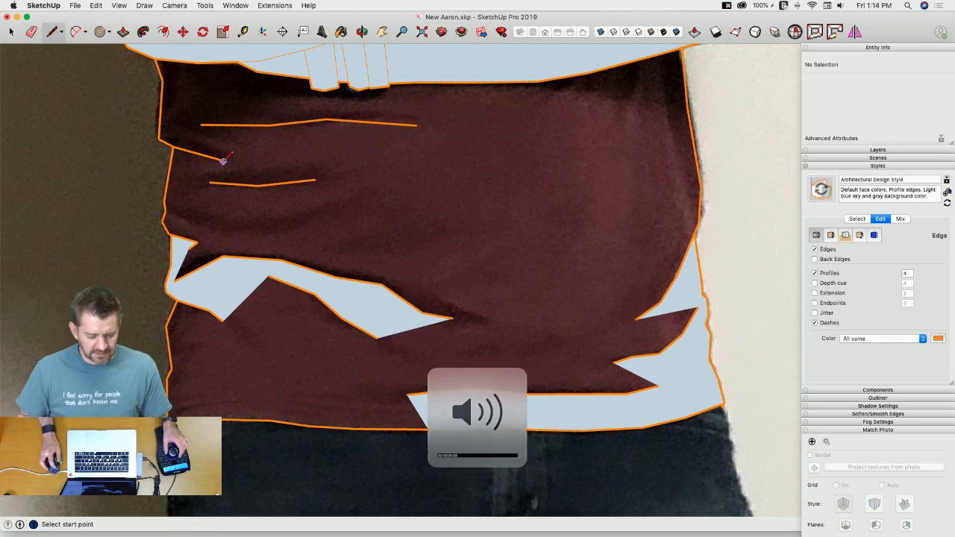
click(220, 159)
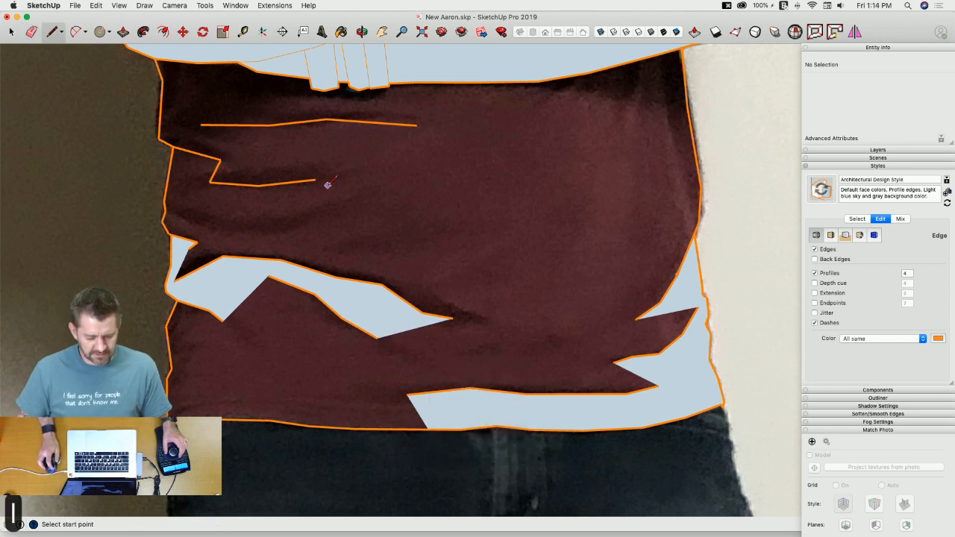
click(210, 182)
click(315, 179)
click(417, 124)
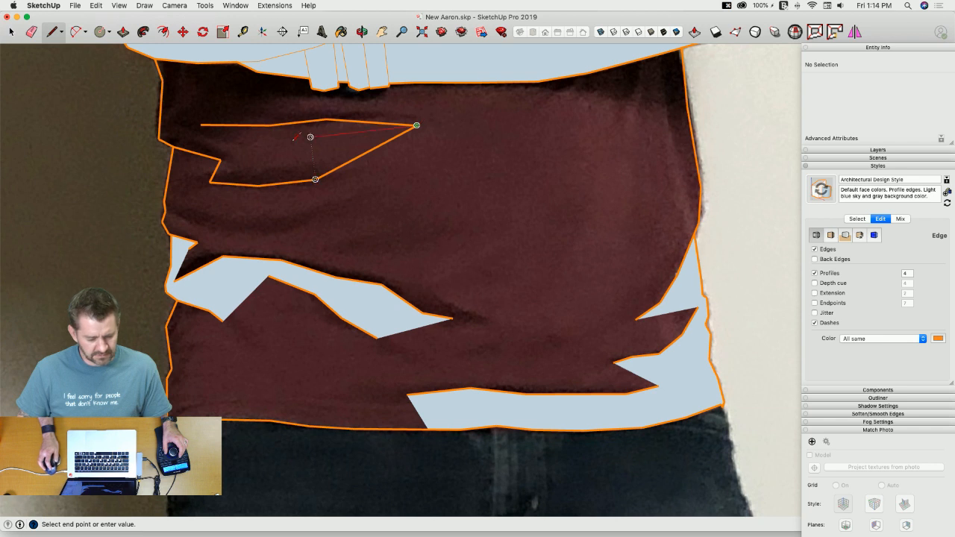
click(200, 124)
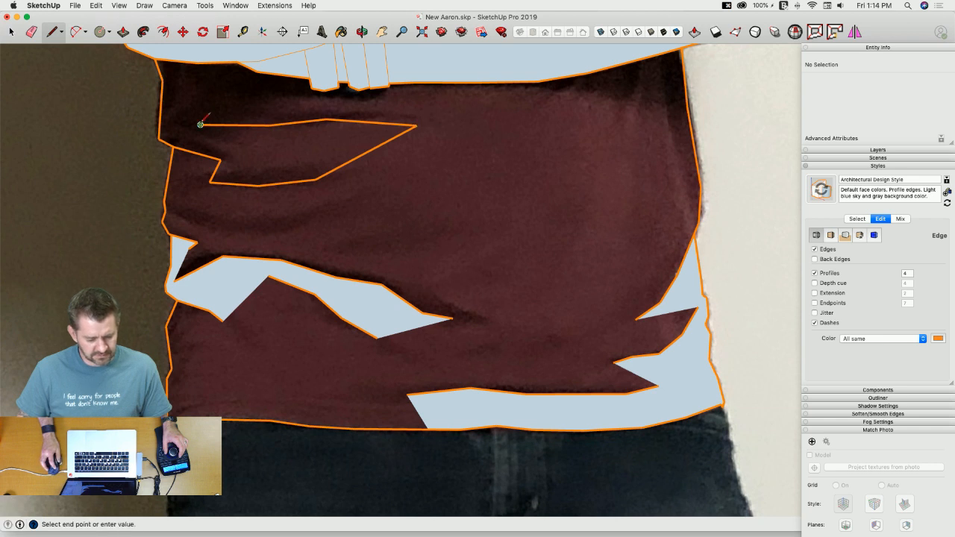
click(256, 71)
Step: Hide the connecting lines between the upper-left creases and the arm
key(e)
drag(221, 93, 235, 107)
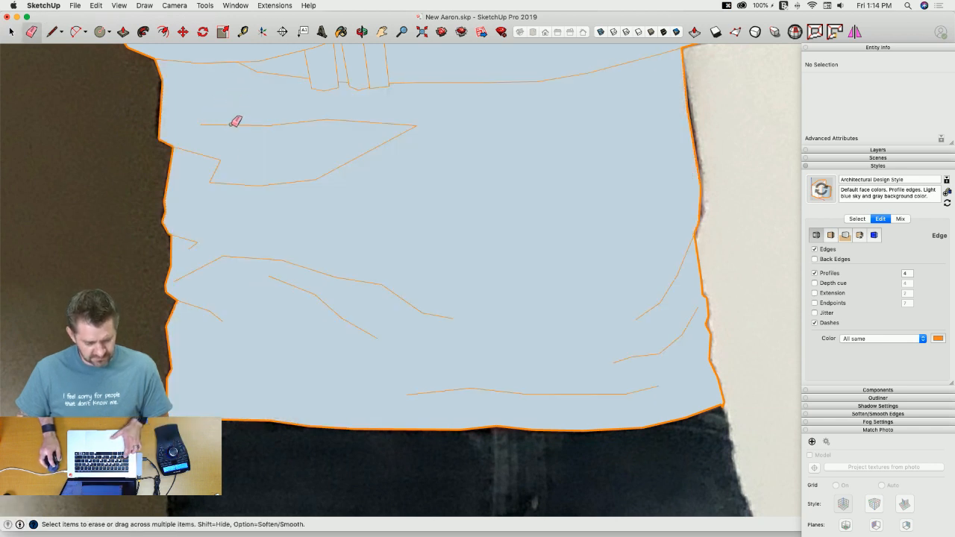
click(364, 155)
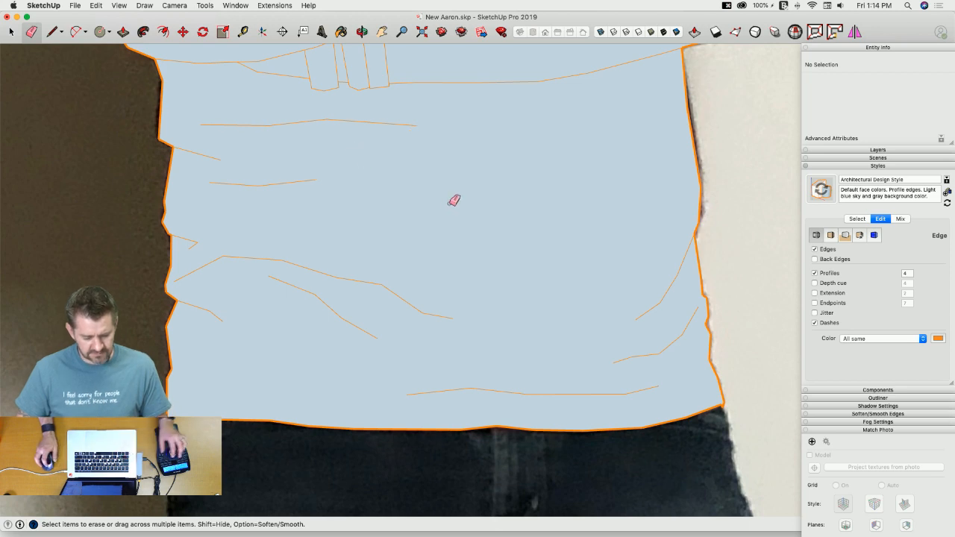
Step: Check the filled shirt tracing against the whole figure in the photo
scroll(450, 199, down, 5)
scroll(603, 309, down, 10)
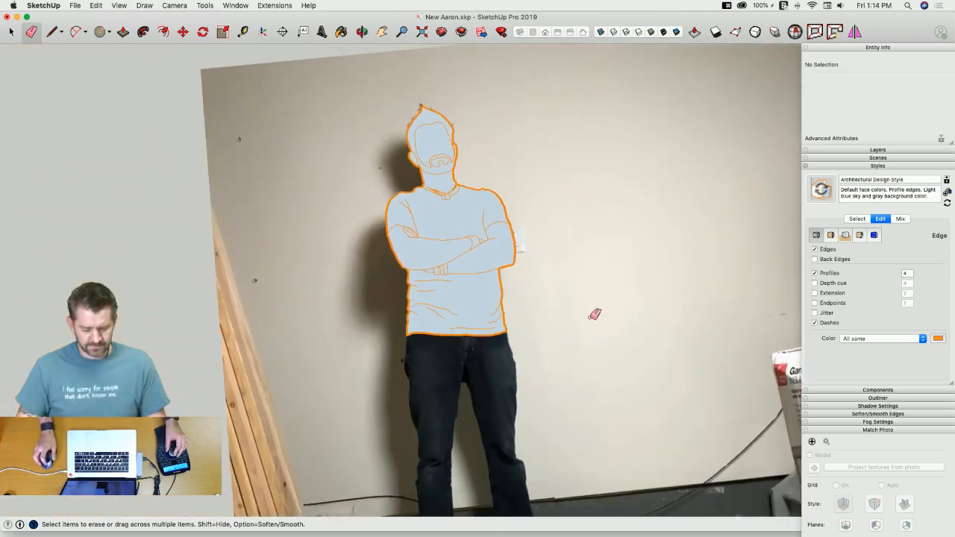
scroll(558, 312, up, 5)
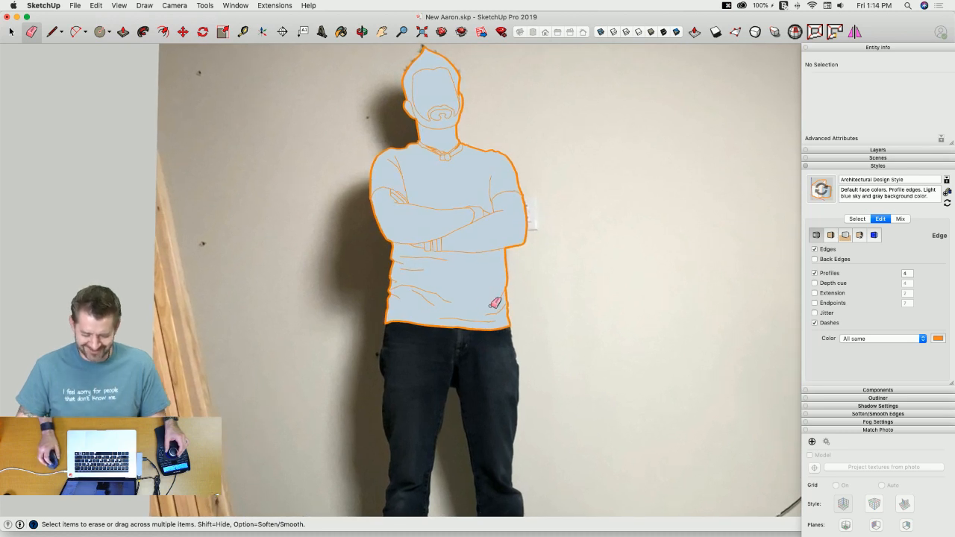
scroll(493, 309, up, 5)
scroll(488, 296, up, 1)
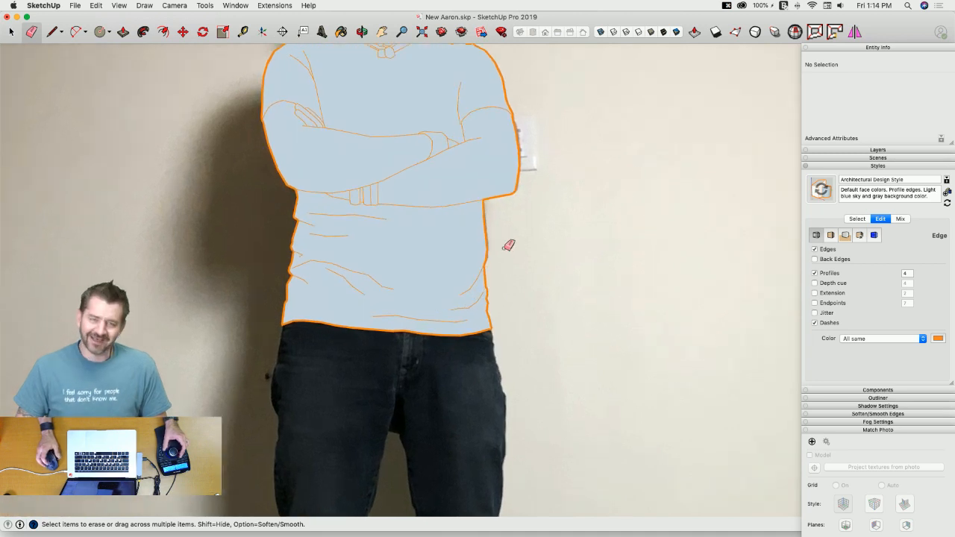
scroll(513, 233, down, 4)
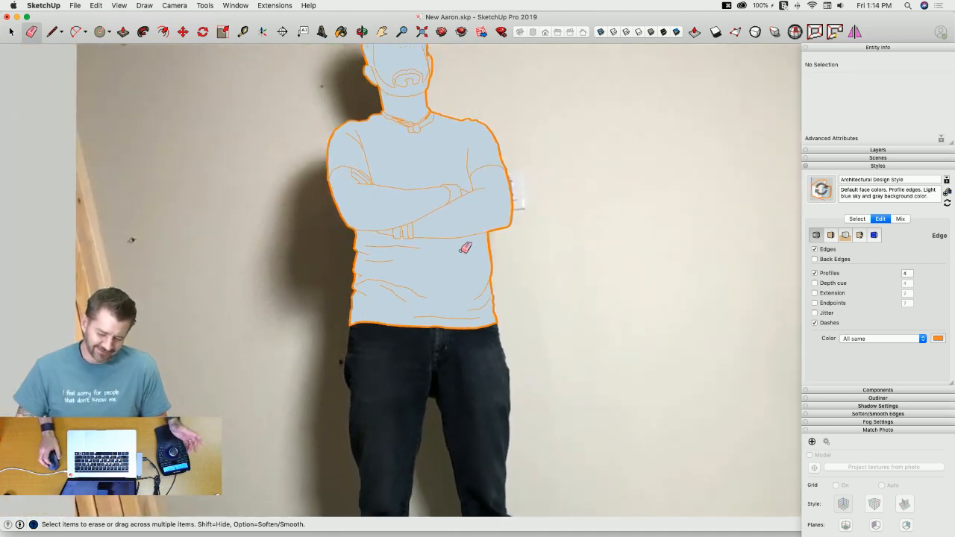
scroll(493, 262, up, 1)
scroll(496, 259, up, 4)
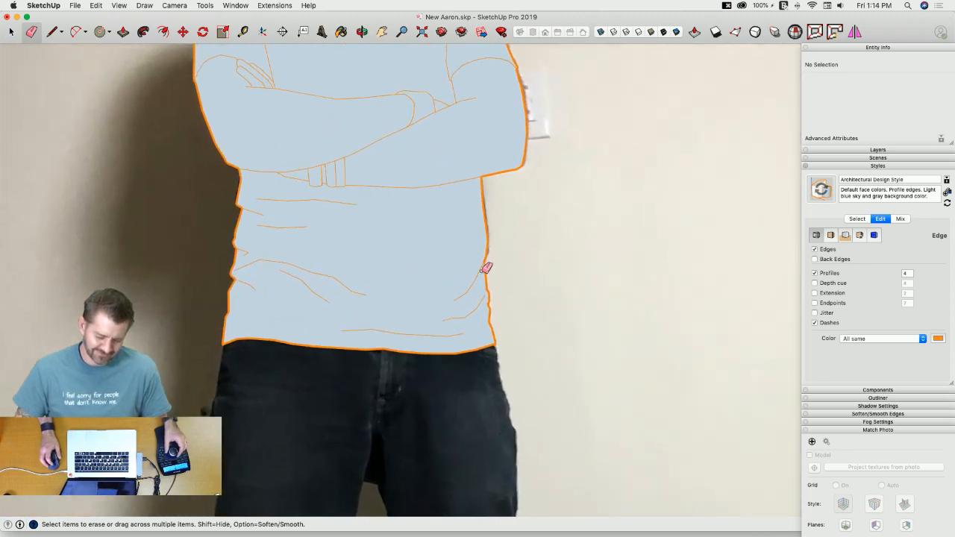
Step: Move the two outline vertices above the bridged notch on the shirt's right edge inward to straighten its side
scroll(485, 267, up, 3)
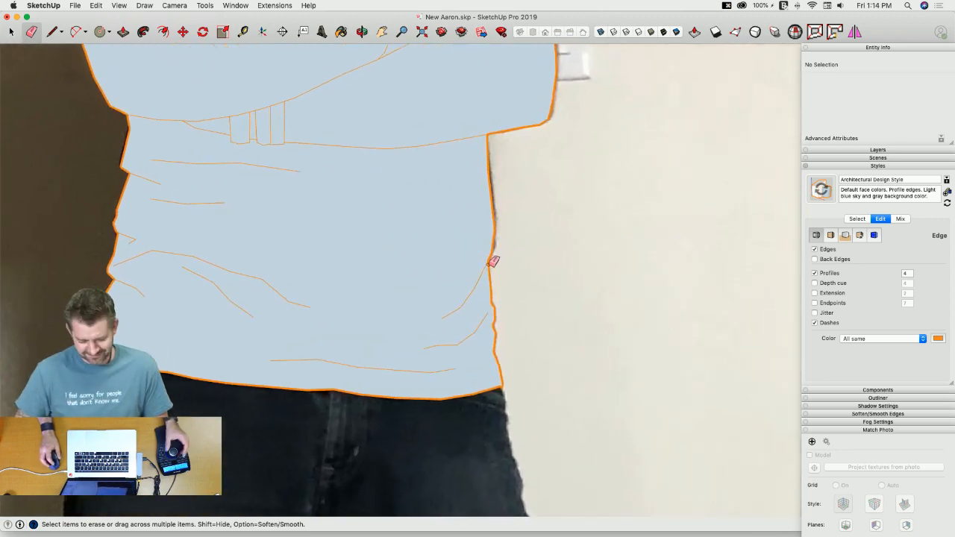
scroll(493, 263, up, 6)
key(l)
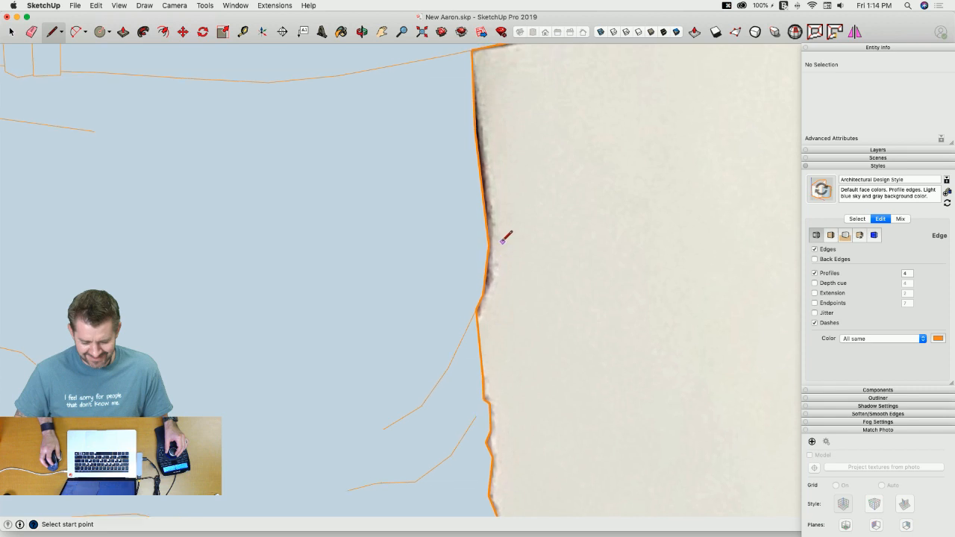
key(m)
drag(487, 244, 475, 244)
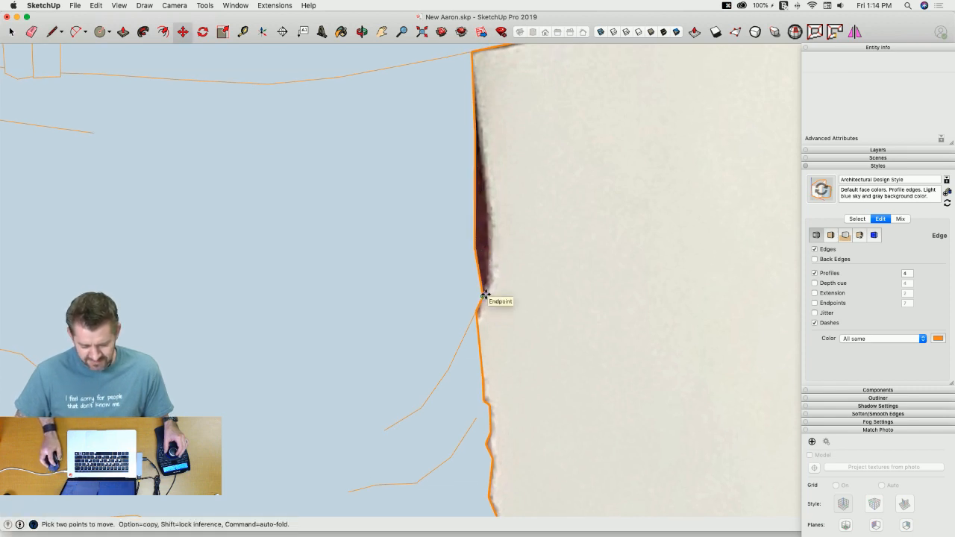
drag(483, 292, 473, 291)
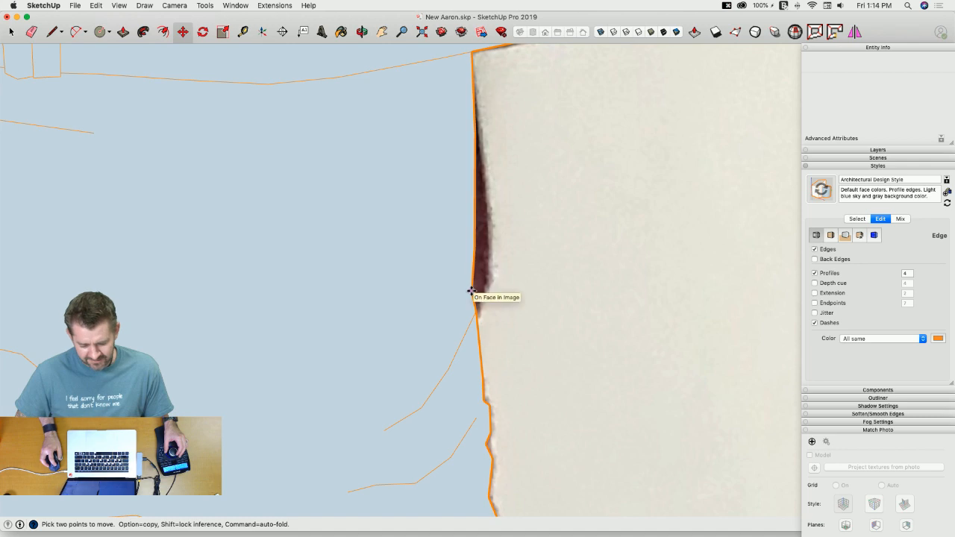
Step: Erase the upper crease segments running inward from the bridged notch on the shirt's right side
key(e)
click(469, 328)
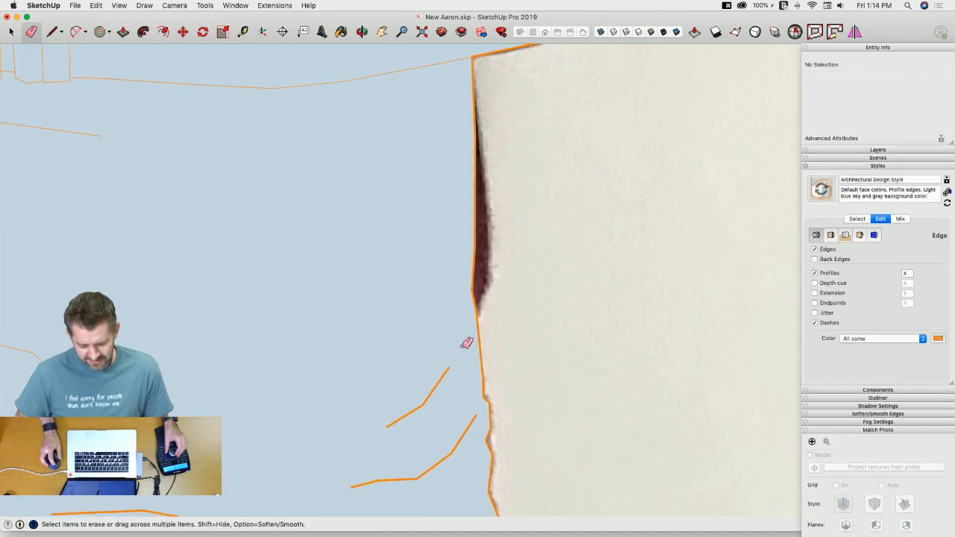
key(l)
key(e)
click(431, 345)
click(404, 373)
key(l)
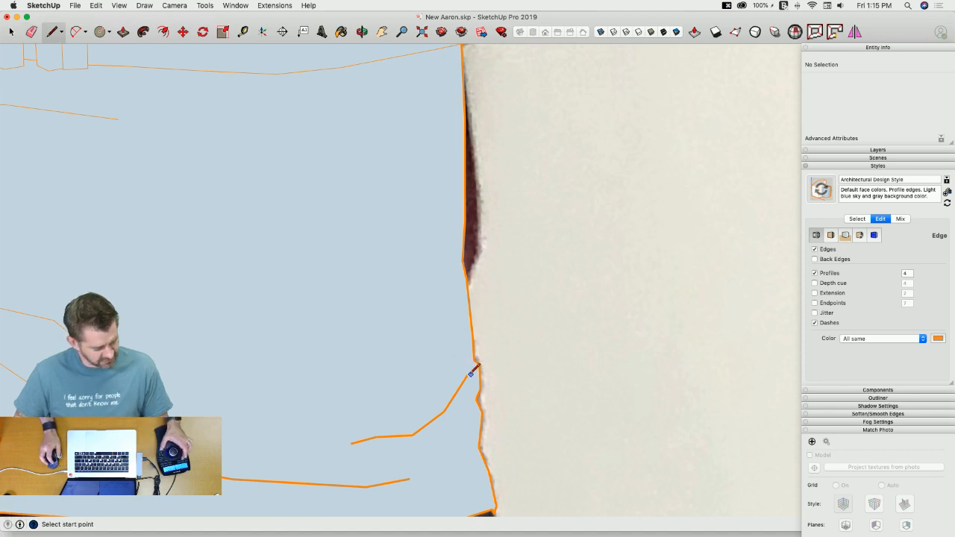
key(e)
click(410, 383)
Step: Draw a short line joining the remaining lower-right crease to the shirt's right outline
key(l)
click(475, 358)
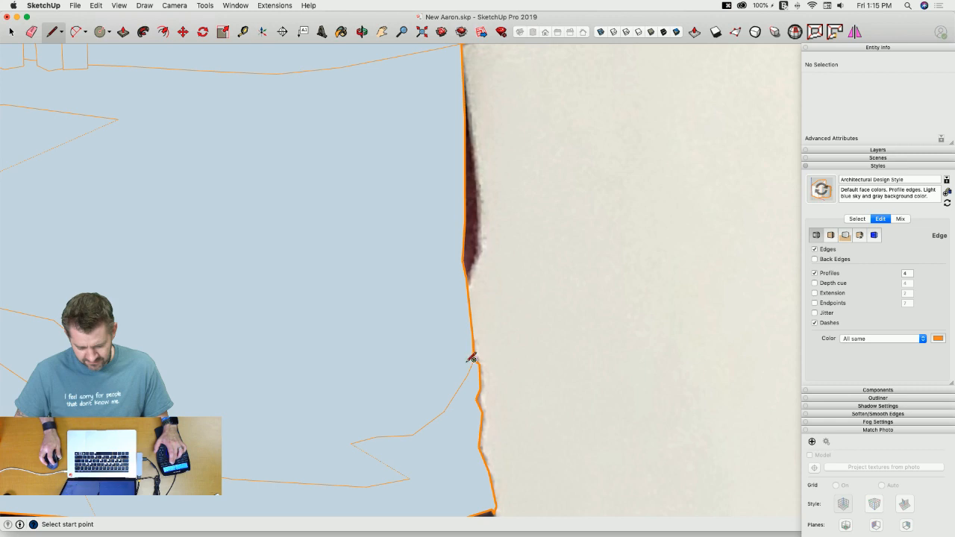
key(e)
key(space)
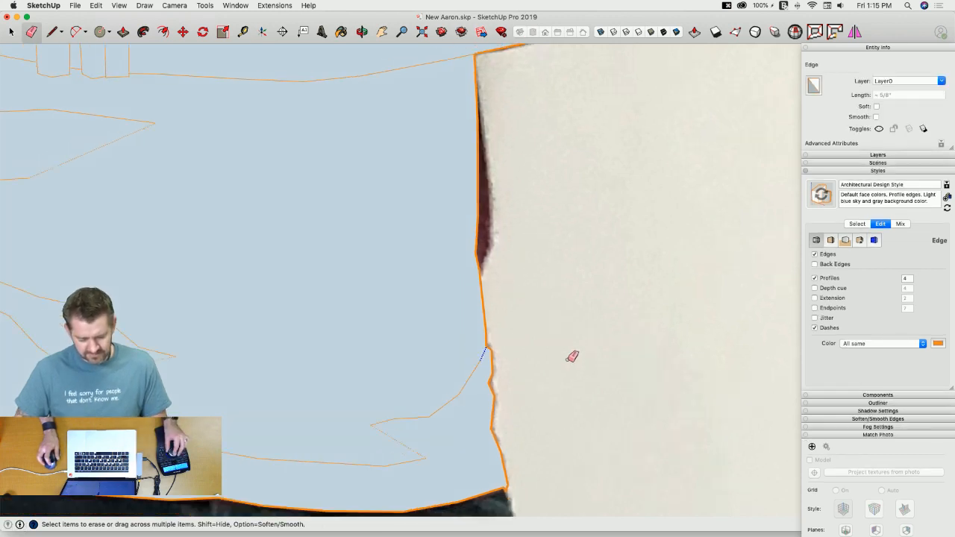
Step: Check the traced upper body against the full figure and untraced jeans in the photo, and save the model
scroll(571, 352, down, 6)
scroll(649, 371, down, 2)
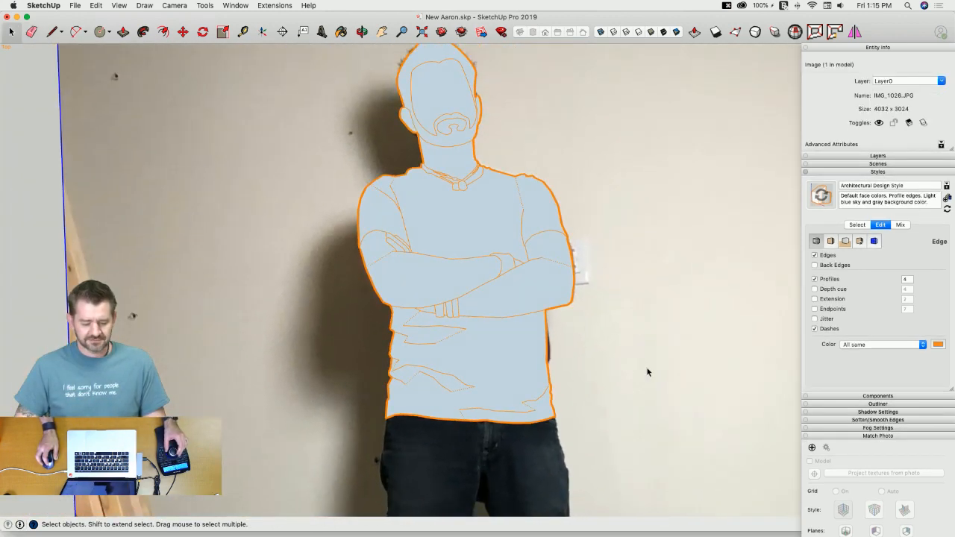
scroll(633, 364, down, 5)
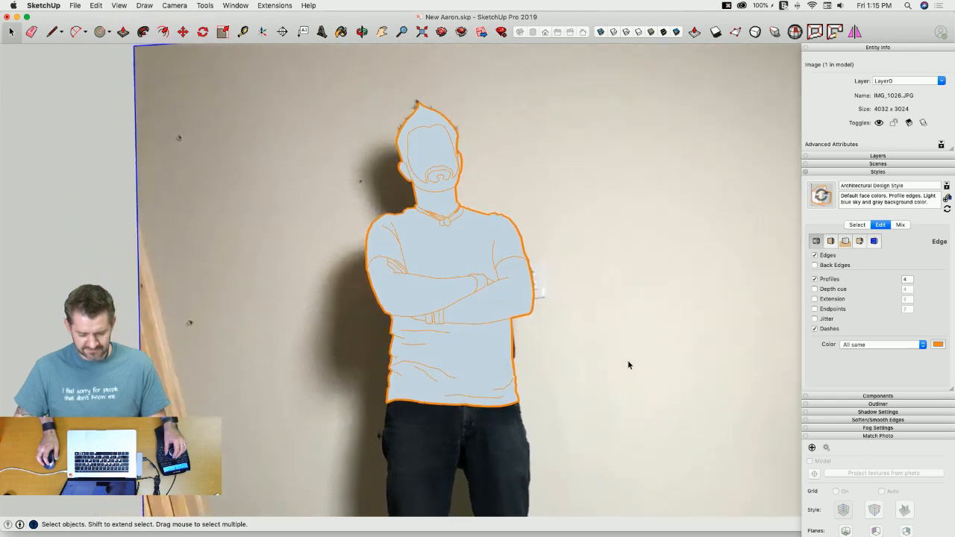
scroll(625, 361, down, 1)
scroll(625, 361, up, 1)
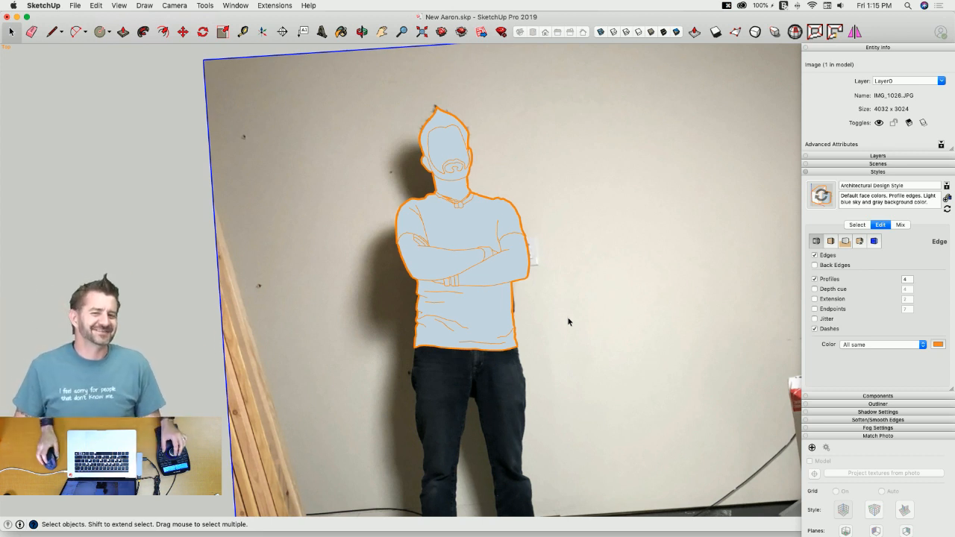
scroll(549, 336, up, 2)
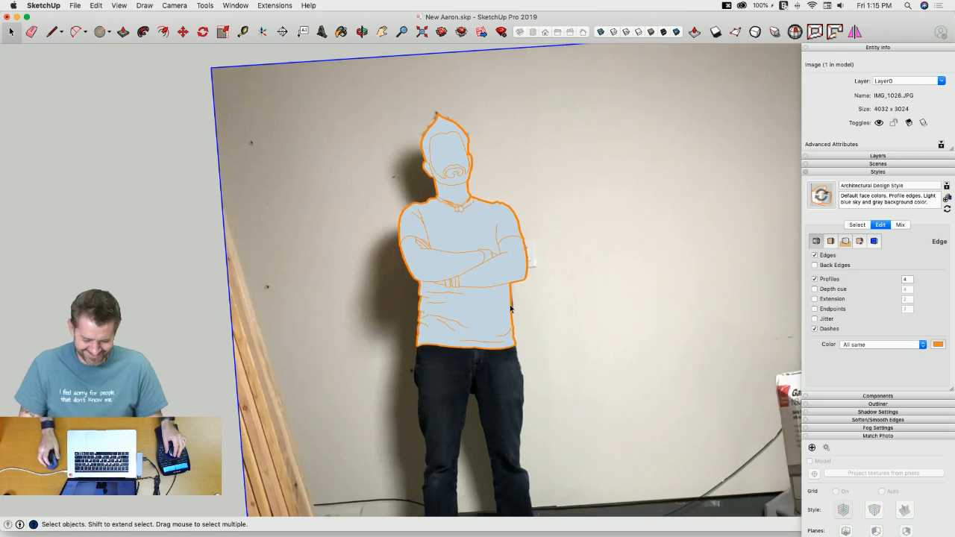
scroll(478, 294, up, 4)
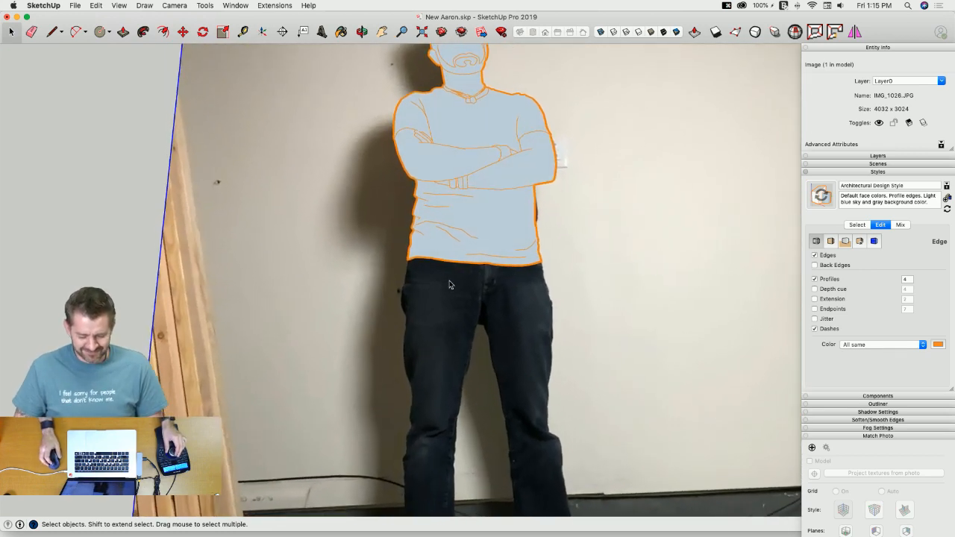
scroll(410, 279, up, 5)
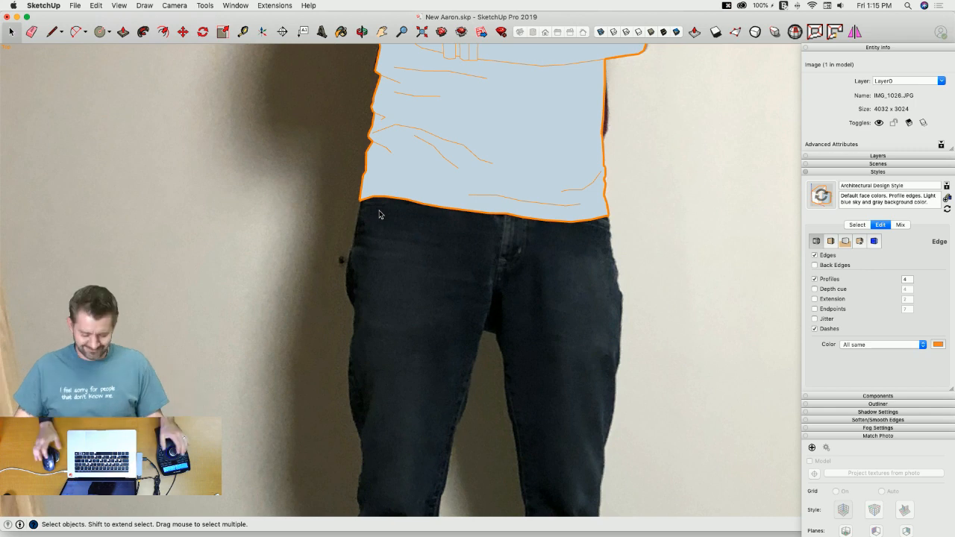
scroll(373, 254, down, 4)
scroll(384, 321, down, 4)
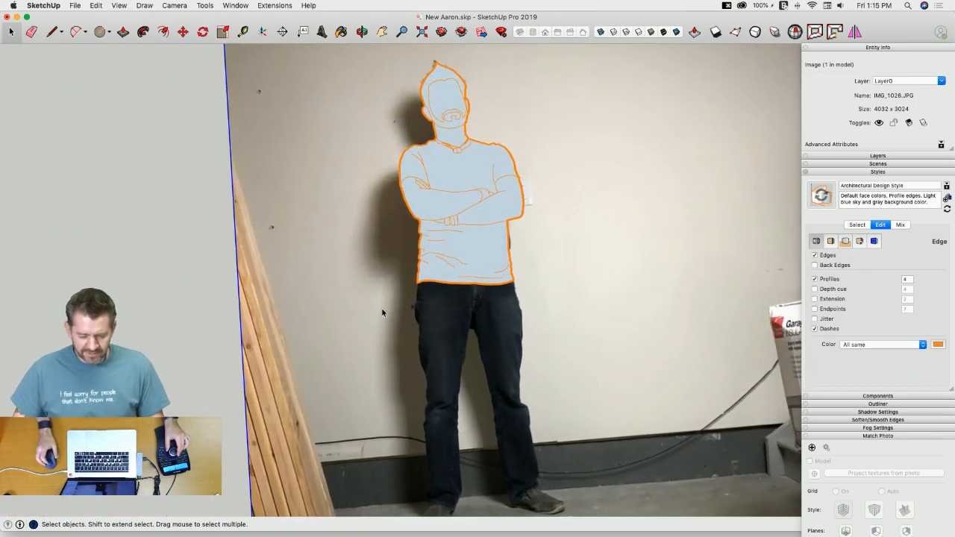
key(super+s)
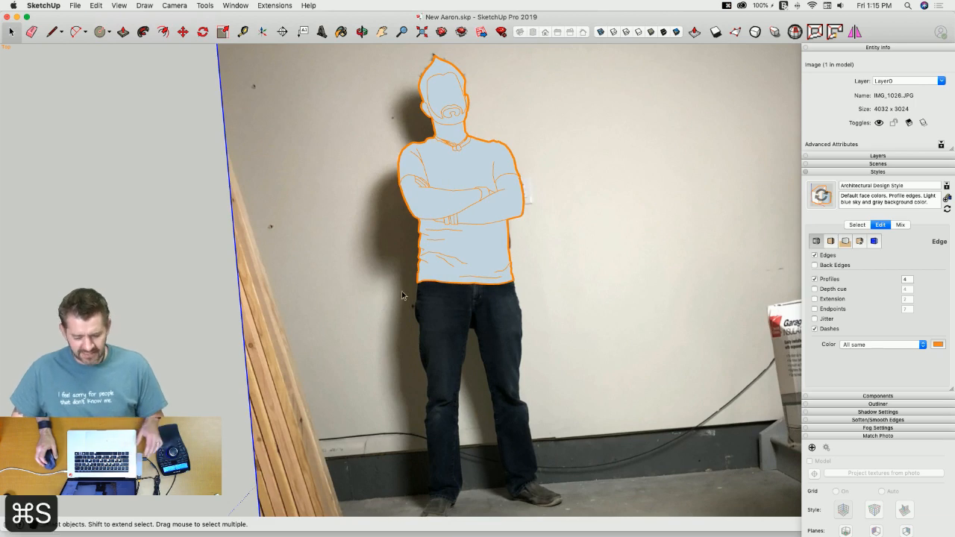
Step: Trace the jeans' left outer edge with connected lines from the shirt's lower-left corner down around the hip pocket bulge
scroll(402, 295, up, 8)
scroll(403, 247, up, 4)
key(l)
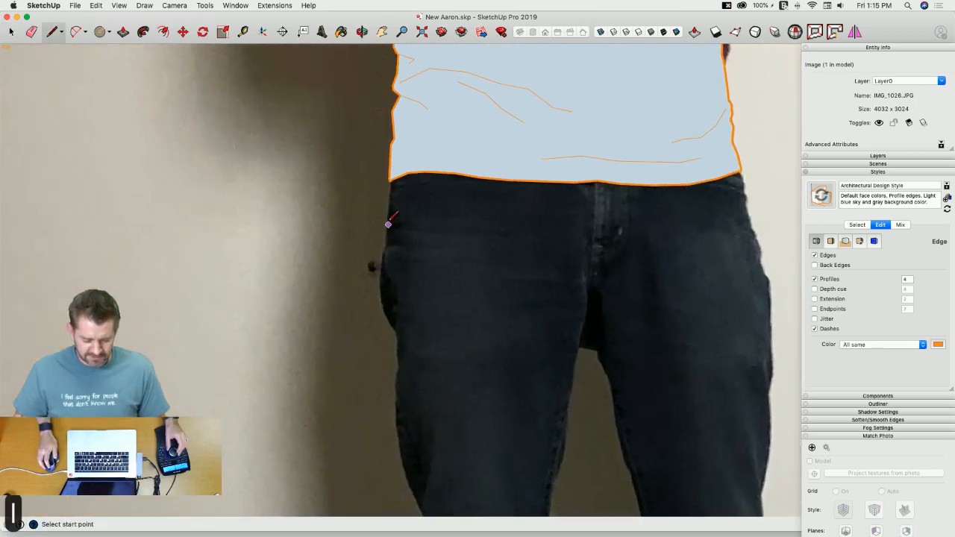
scroll(388, 131, up, 3)
scroll(388, 131, up, 3)
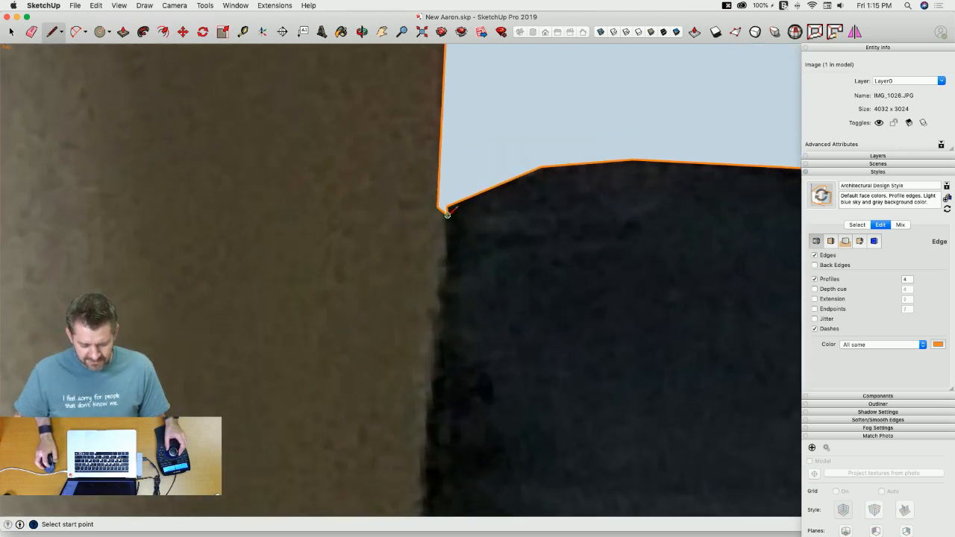
click(447, 215)
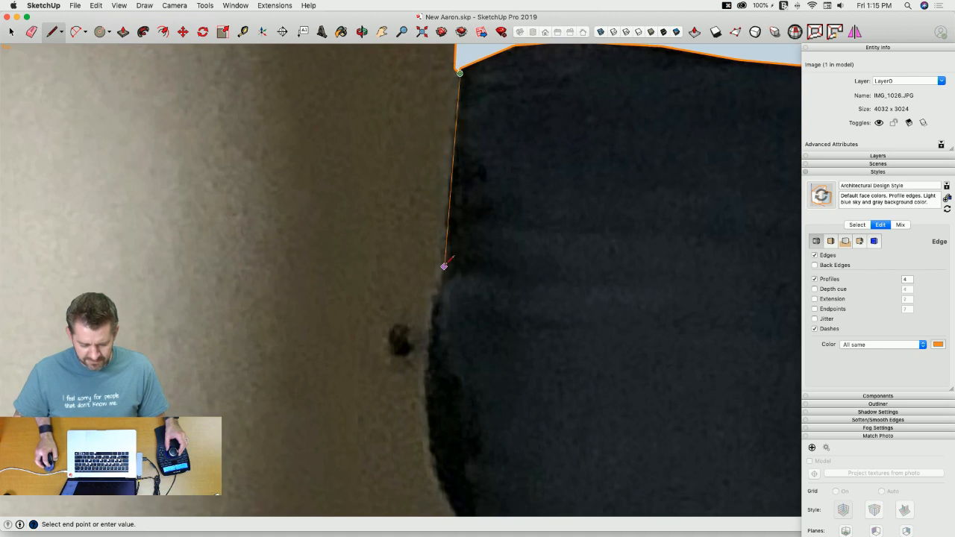
click(443, 283)
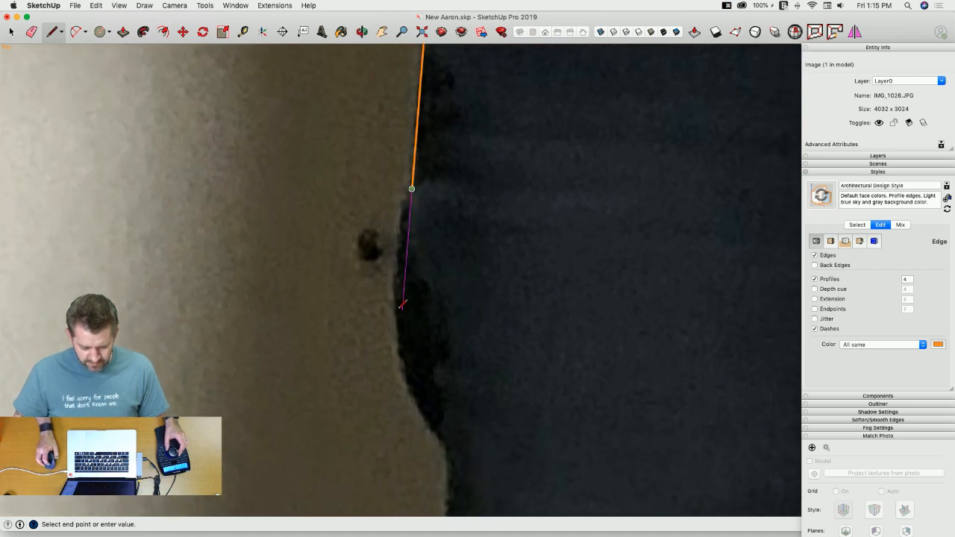
scroll(395, 311, up, 3)
click(395, 312)
click(407, 311)
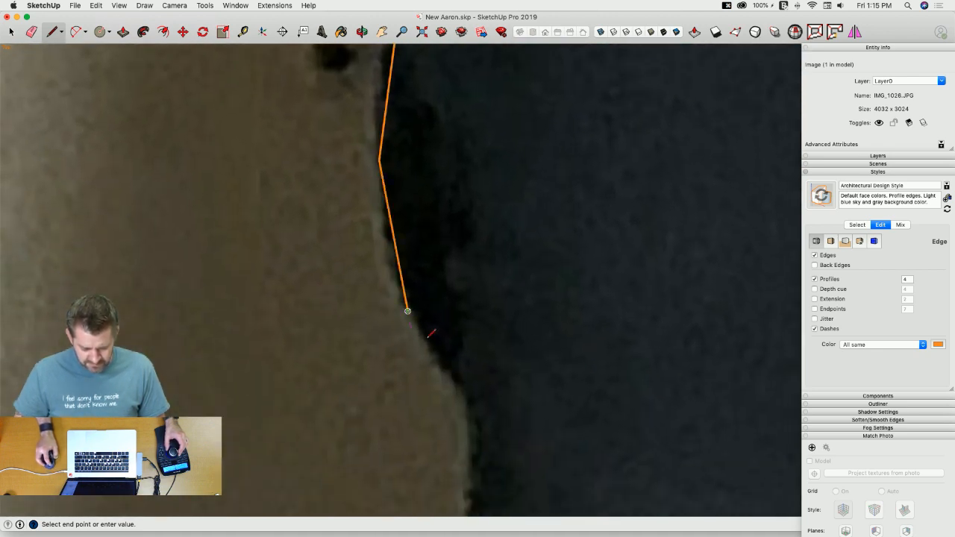
click(462, 388)
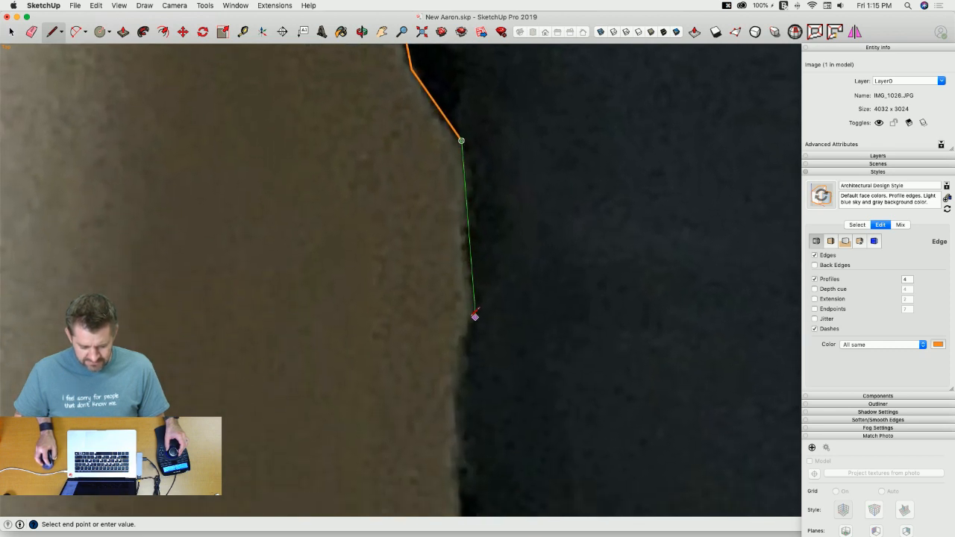
Step: Continue the jeans' left outline down the thigh to the notch above the knee folds, ending the line there
click(458, 273)
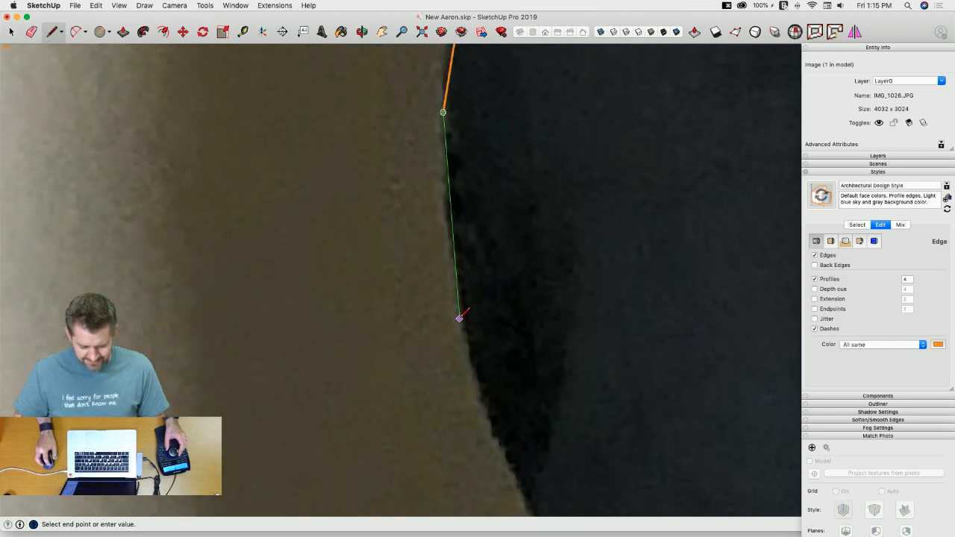
click(460, 320)
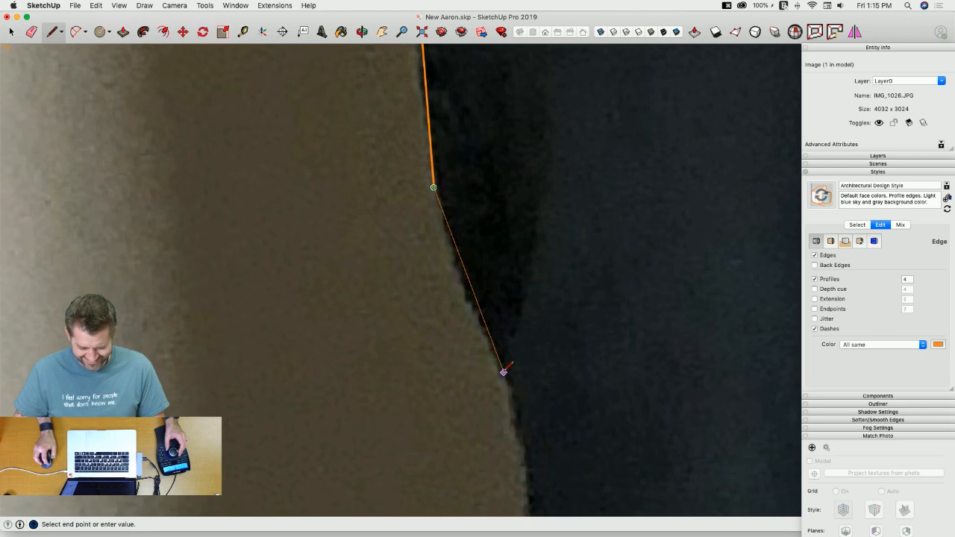
click(504, 367)
click(483, 341)
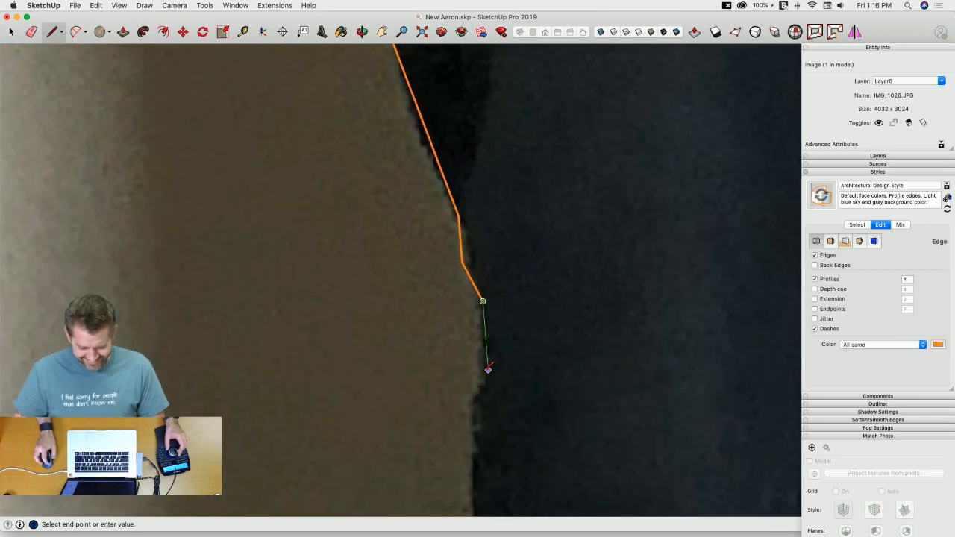
scroll(481, 368, up, 1)
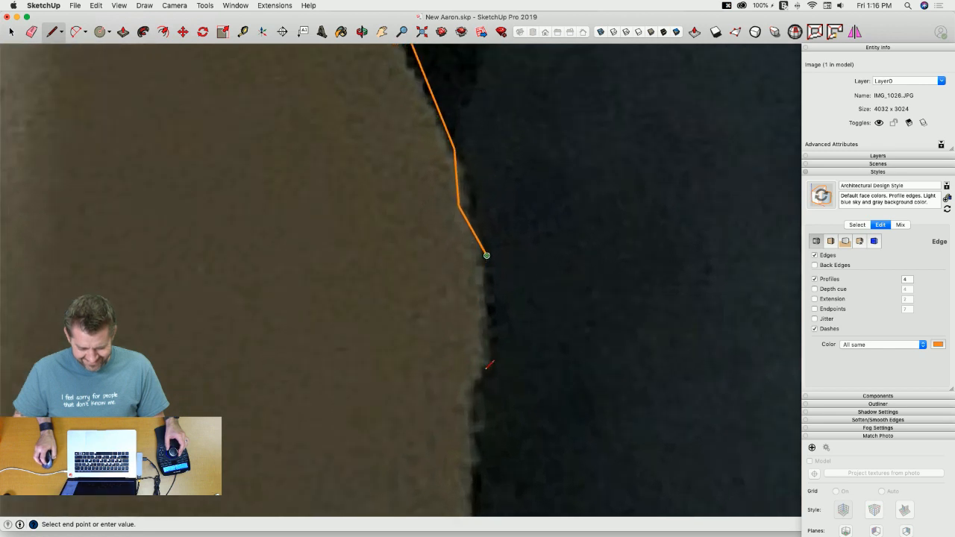
click(485, 358)
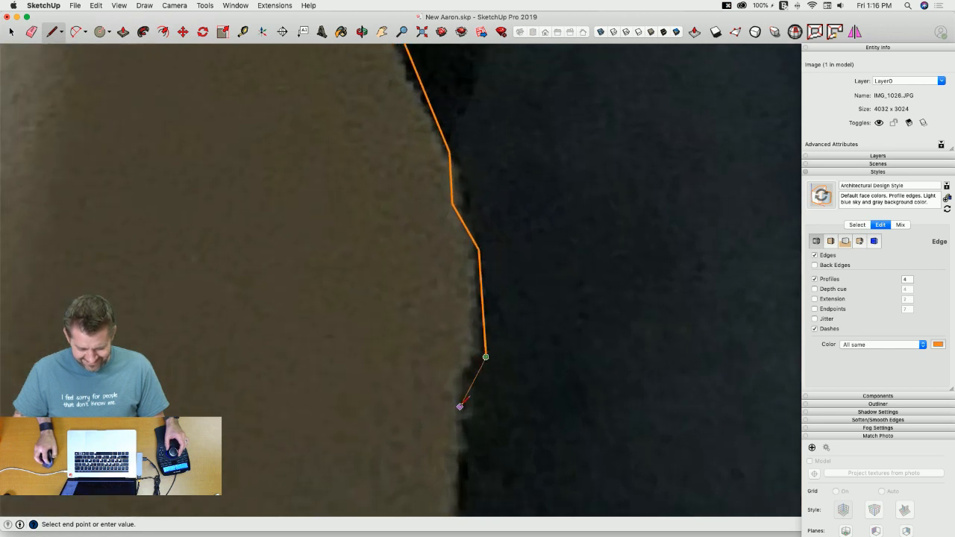
click(460, 403)
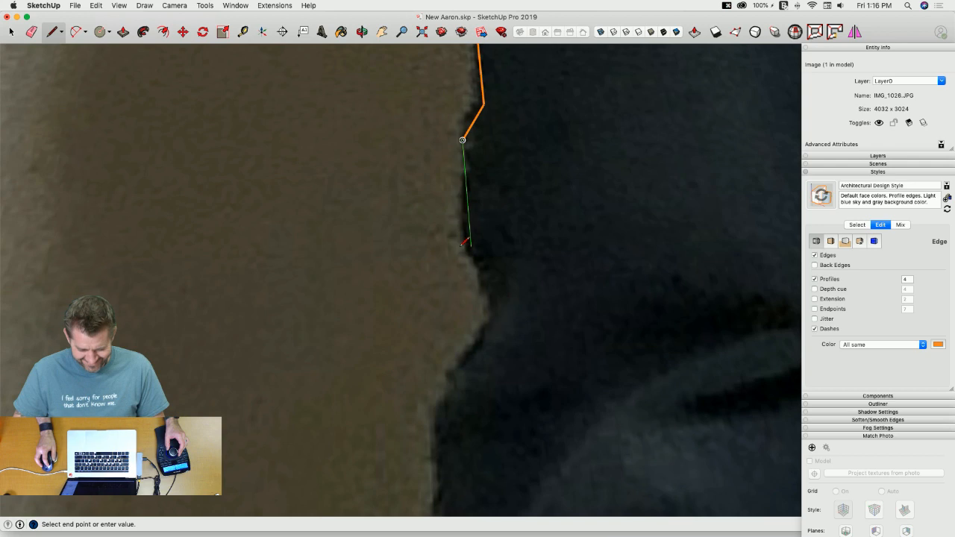
click(492, 308)
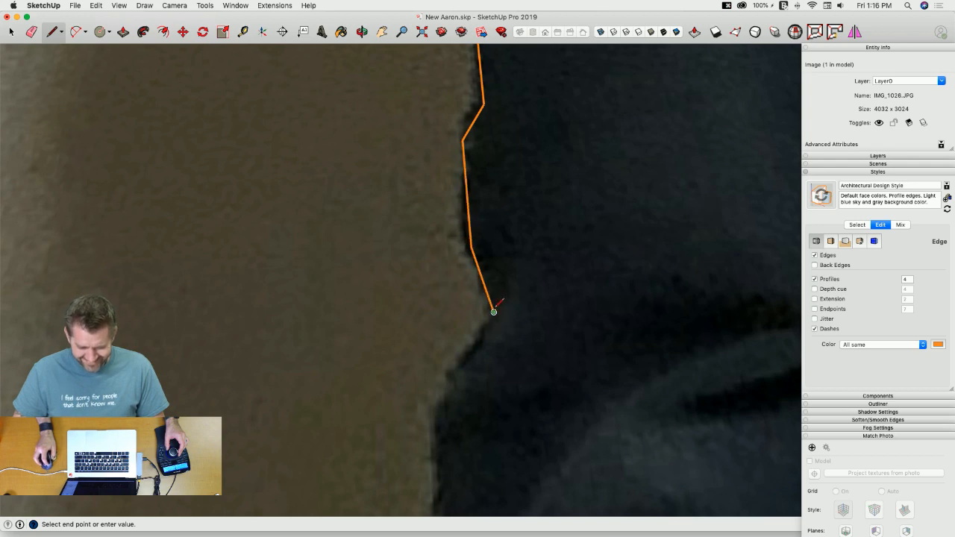
key(Escape)
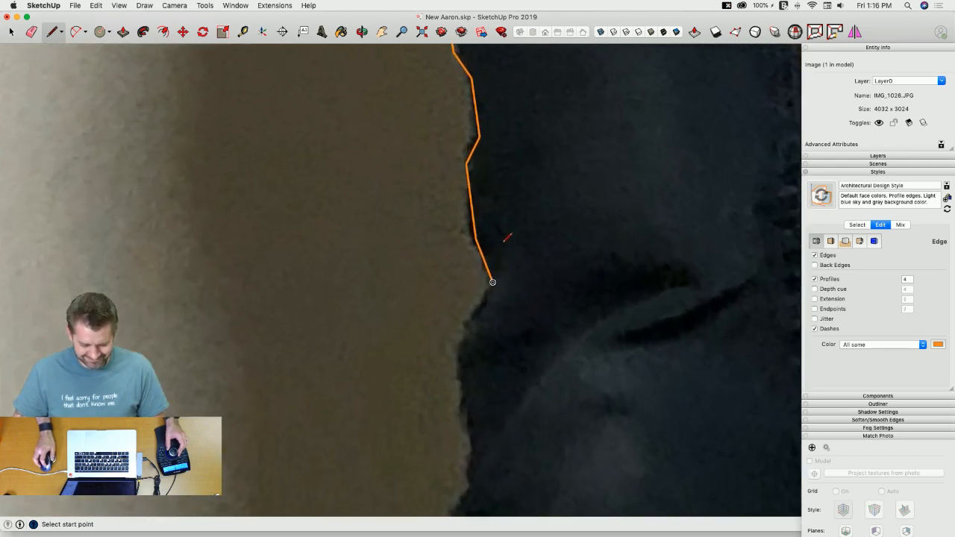
Step: Add a short fold line running up and inward from the knee notch and continue the left leg's outline below it
scroll(506, 243, up, 3)
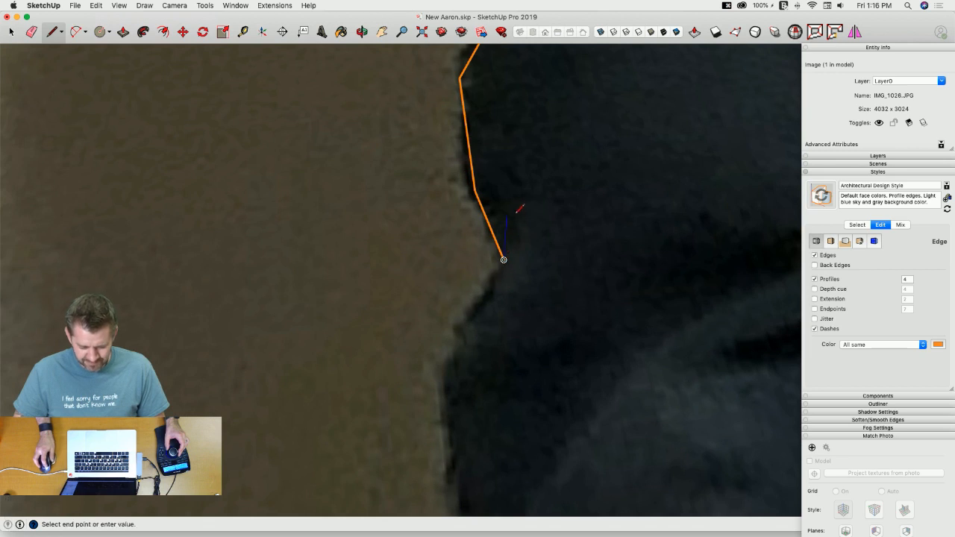
key(Escape)
click(503, 260)
click(445, 367)
scroll(445, 366, down, 1)
click(463, 294)
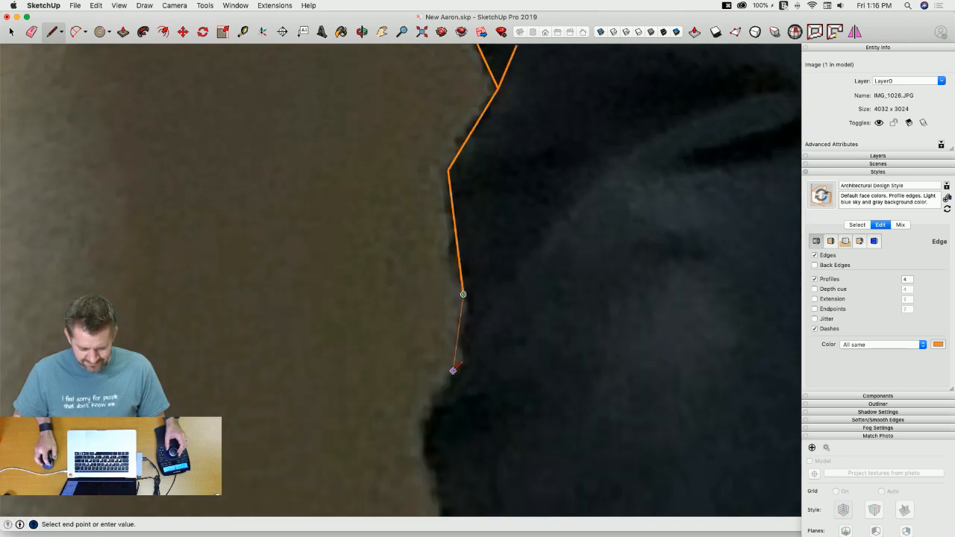
click(456, 367)
Step: Trace the diagonal knee crease from inside the left leg to the outline's end and extend it to the bulge below
scroll(457, 367, down, 3)
key(Escape)
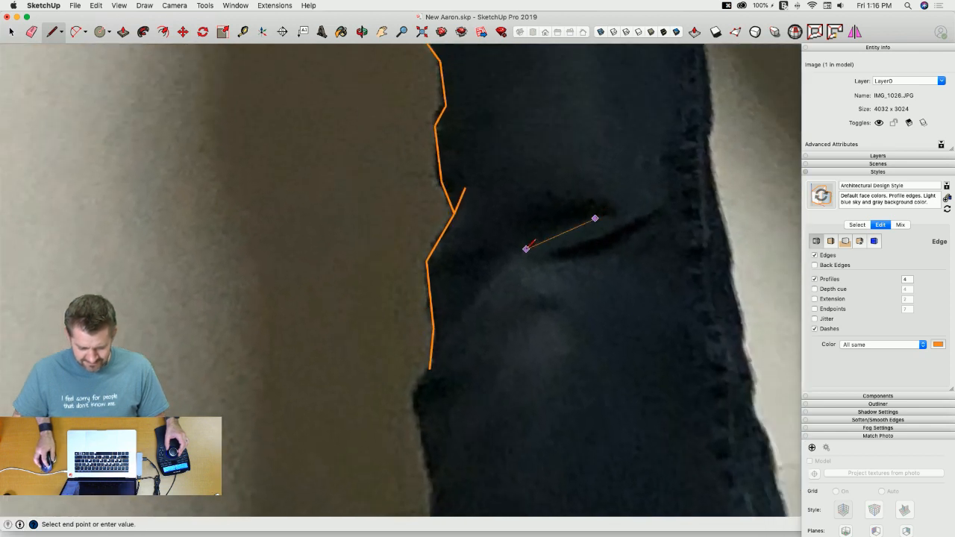
click(453, 329)
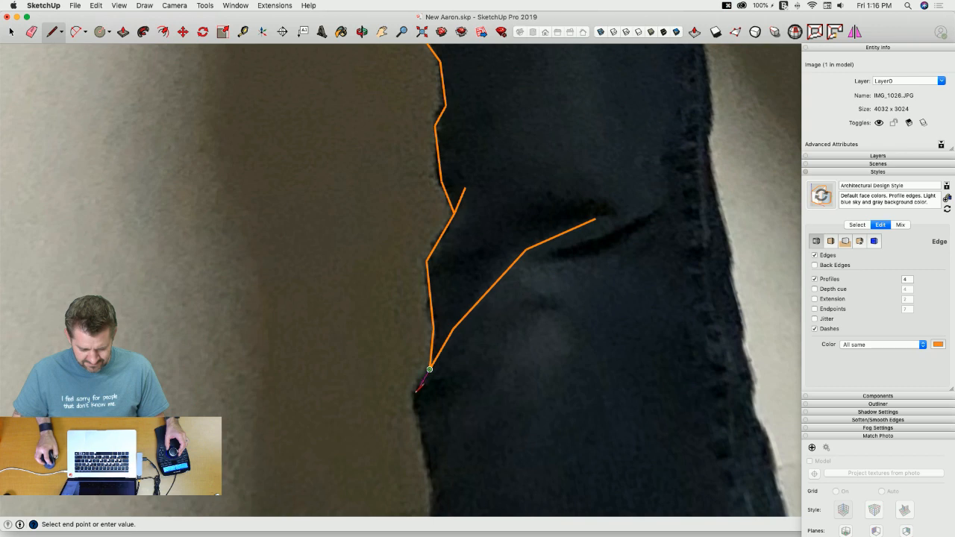
click(412, 398)
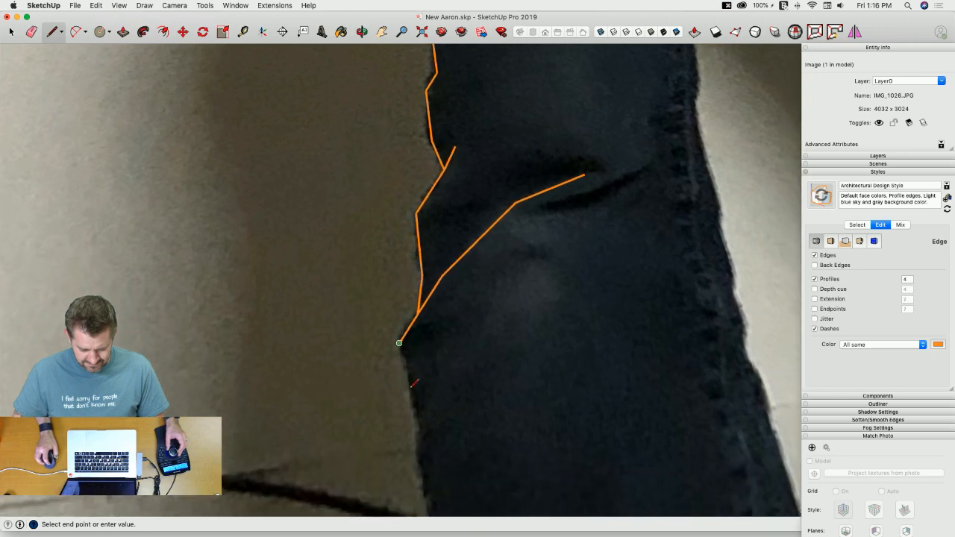
Step: Trace the left leg's outer edge from the bulge below the knee down to where the wall cable meets the jeans
scroll(405, 347, up, 3)
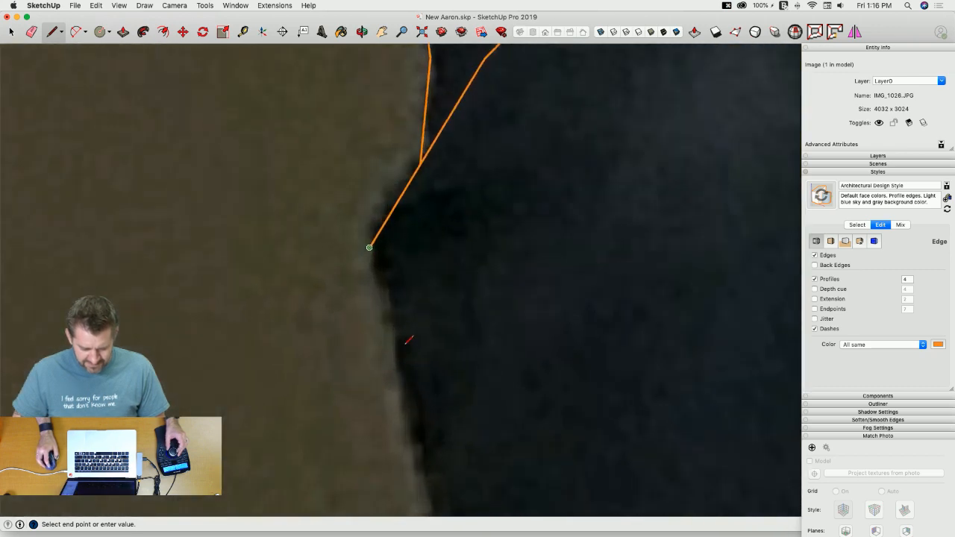
click(401, 379)
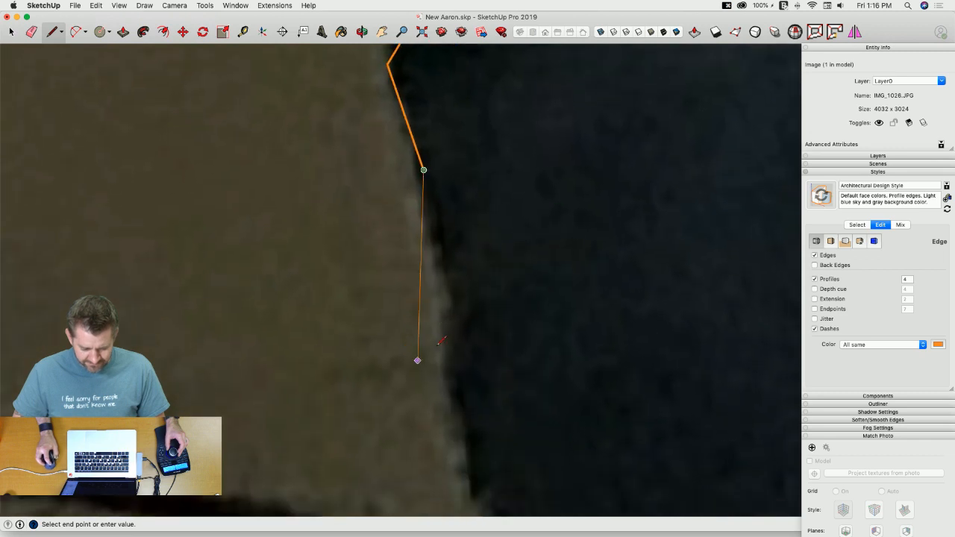
click(458, 317)
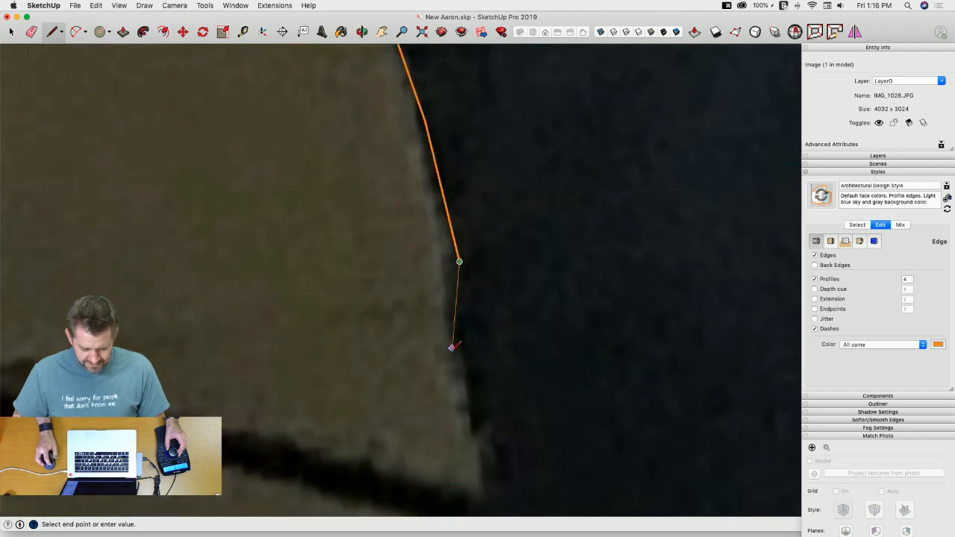
click(456, 349)
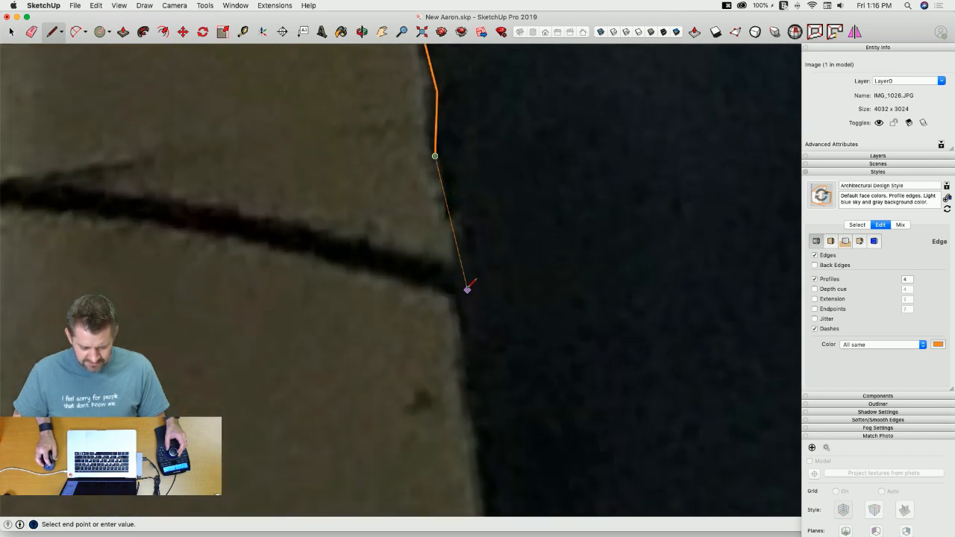
click(467, 288)
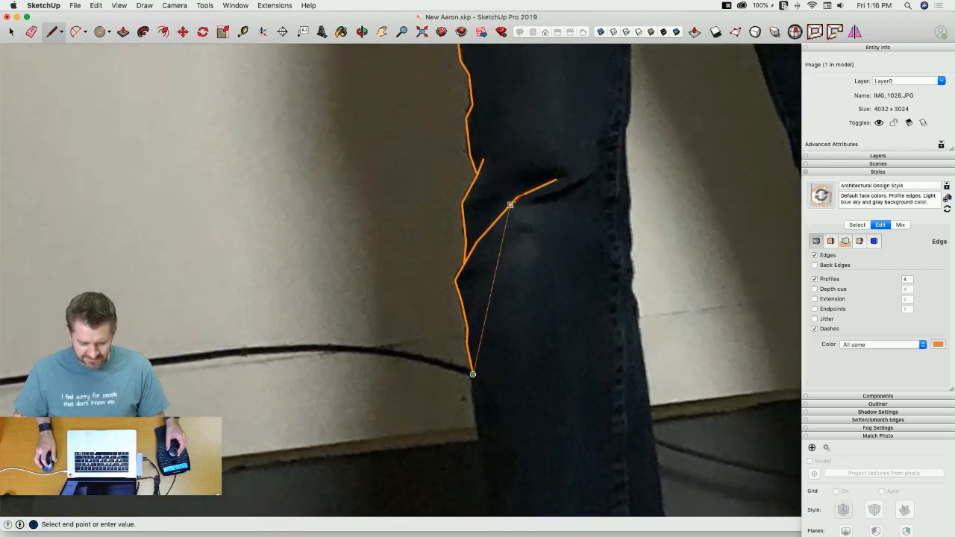
Step: Draw a second, separate two-segment crease along the dark knee fold, just right of the diagonal crease
key(l)
click(553, 276)
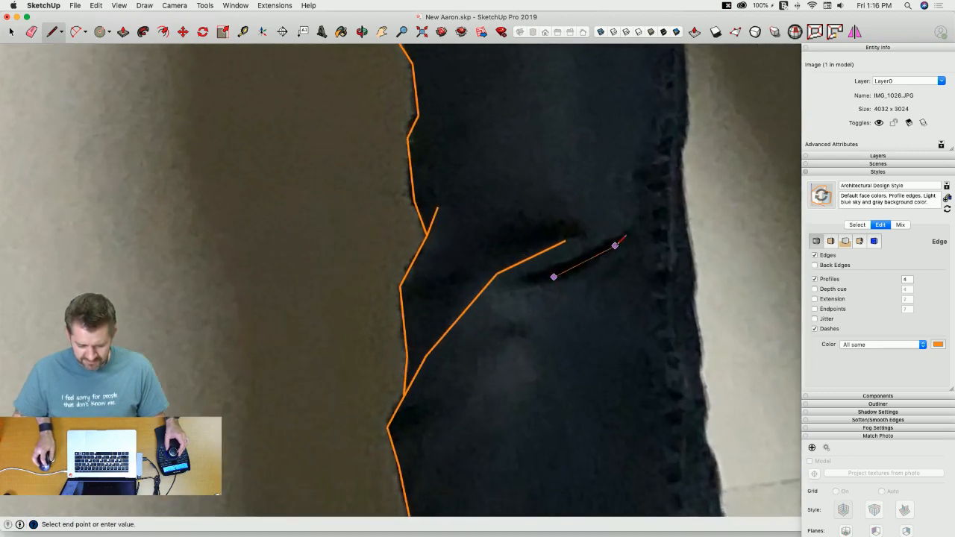
click(641, 221)
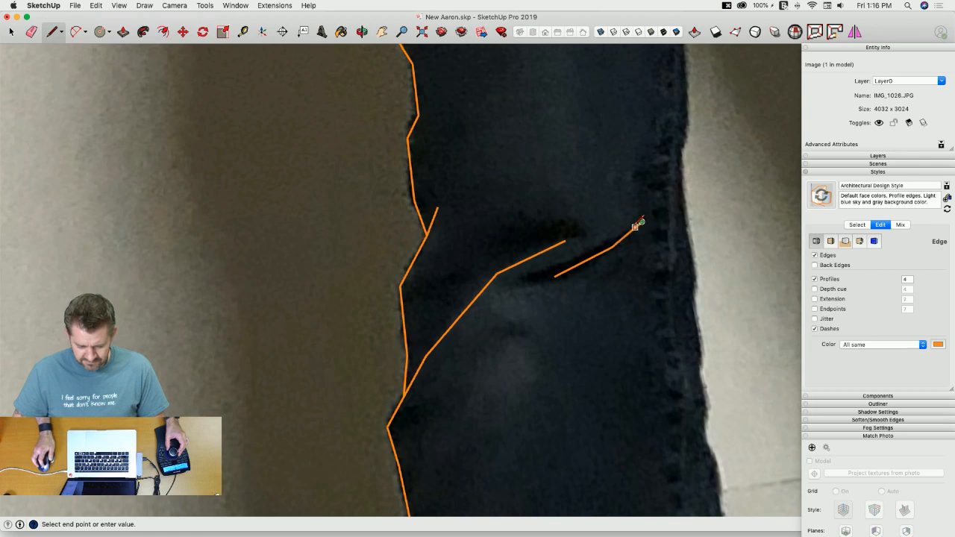
key(l)
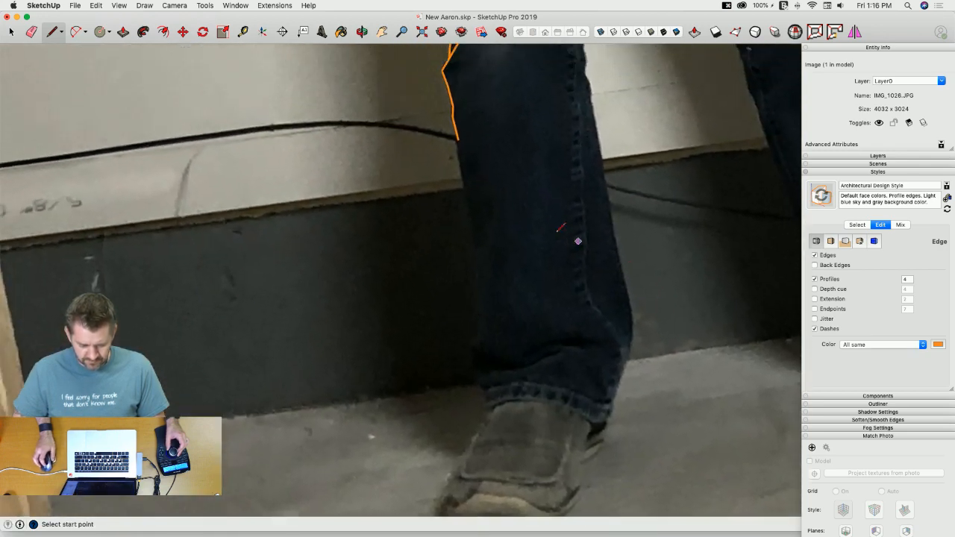
Step: Continue the left leg's outer edge from the wall cable down past the baseboard to the dark crease above the cuff
click(458, 101)
scroll(462, 126, up, 2)
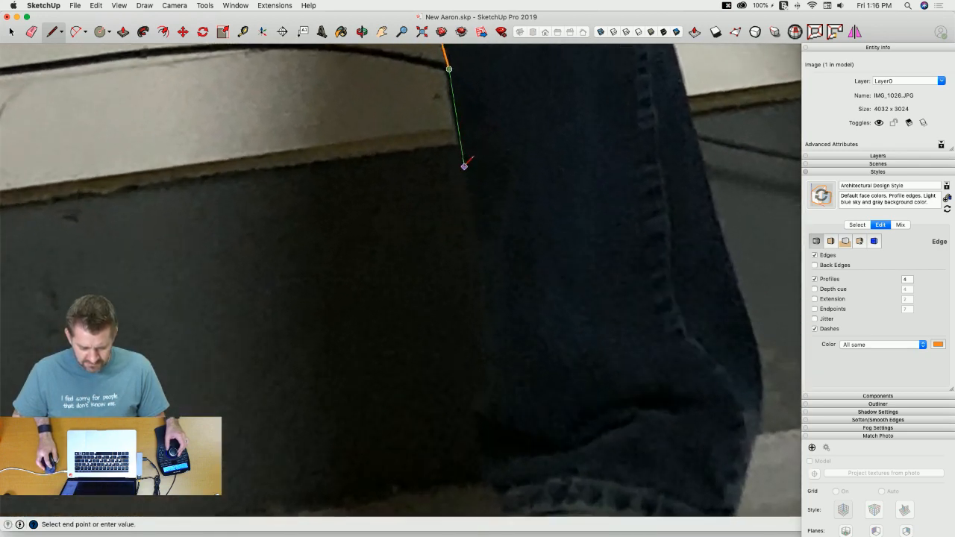
click(465, 170)
scroll(482, 222, up, 3)
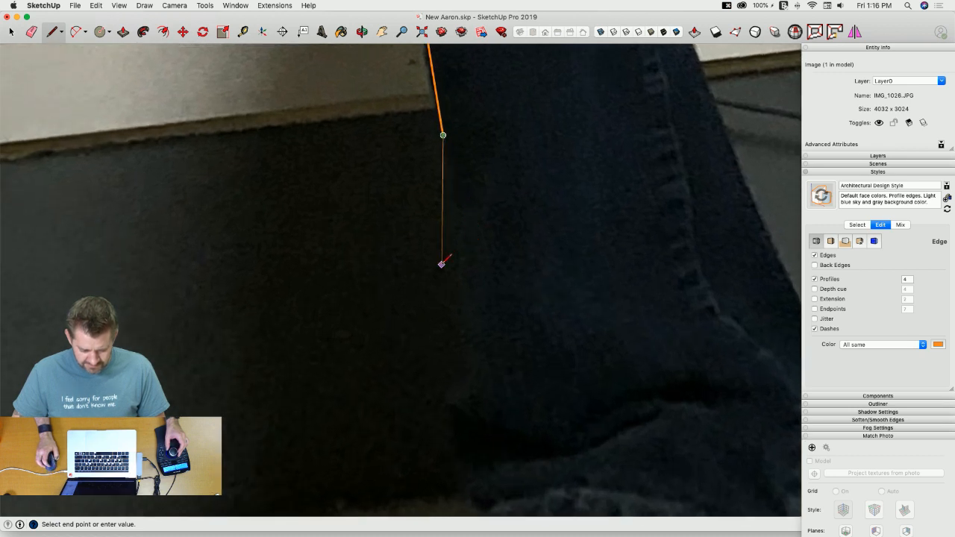
scroll(445, 264, up, 1)
click(440, 277)
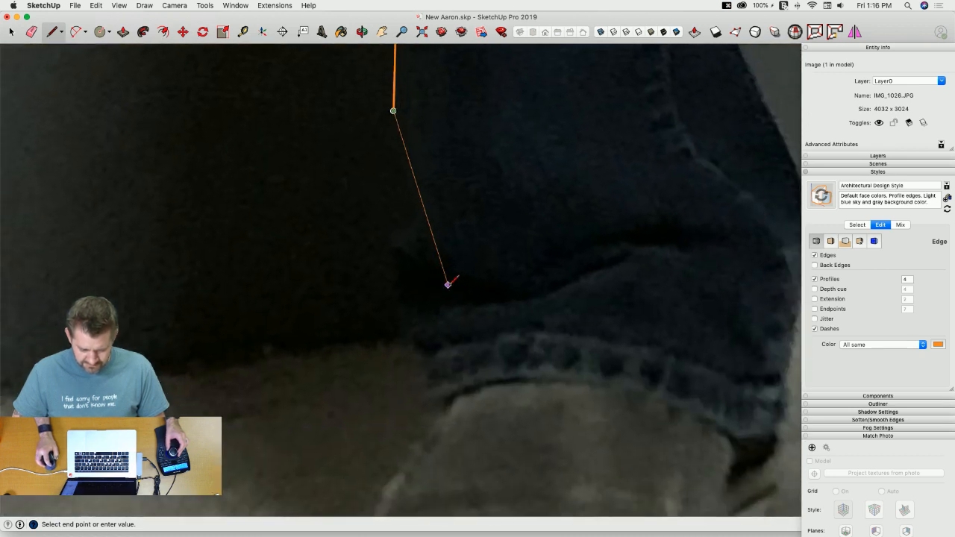
click(407, 223)
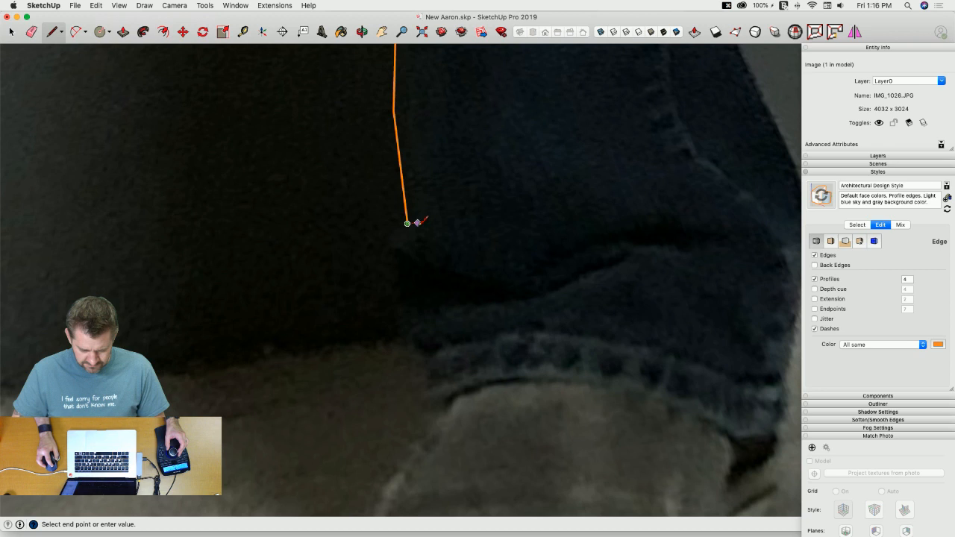
click(436, 308)
Step: Trace the dark crease above the left cuff inward from the outer edge, turning slightly down at its inner end, and end the line
click(617, 252)
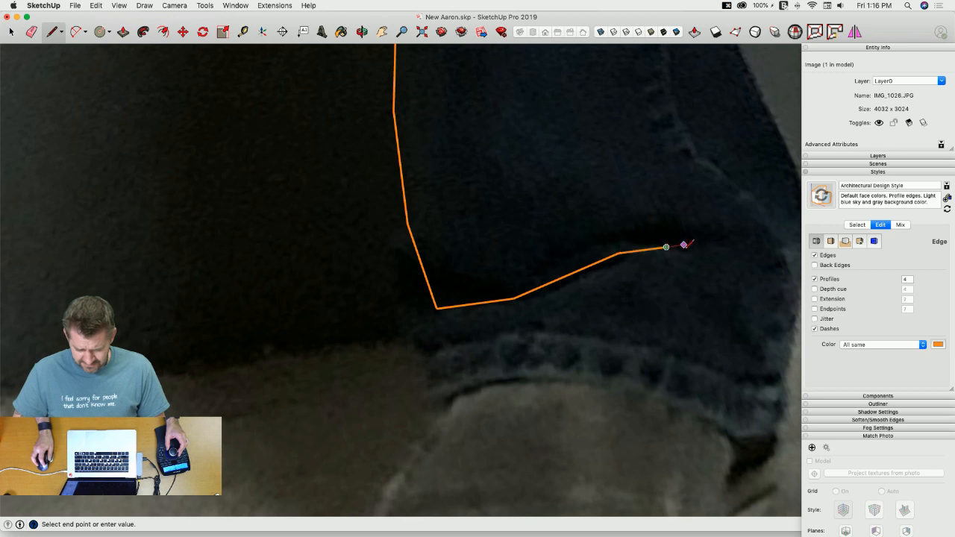
click(691, 255)
key(Escape)
Step: Trace the outer end of the left cuff from the crease's starting point down around its lower corner to where the shoe begins
click(436, 308)
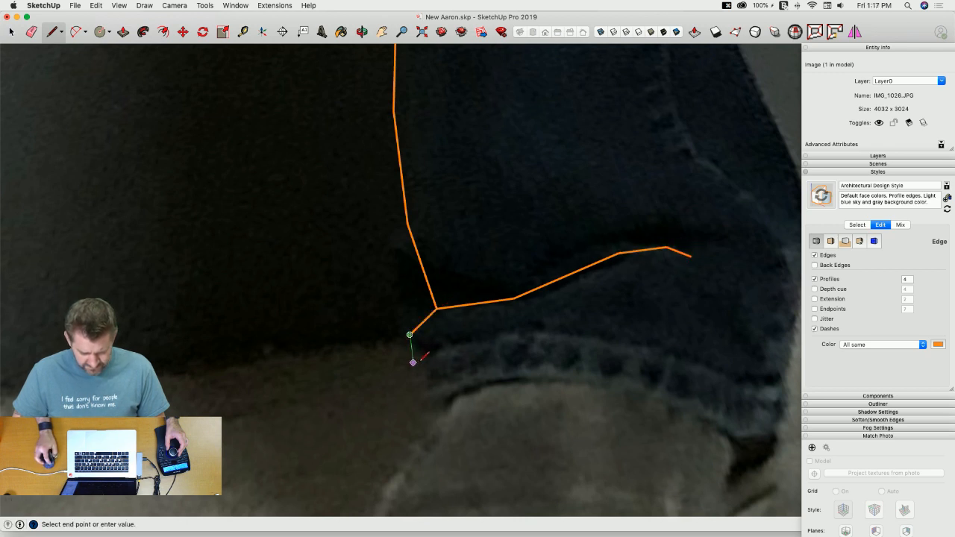
scroll(430, 362, down, 2)
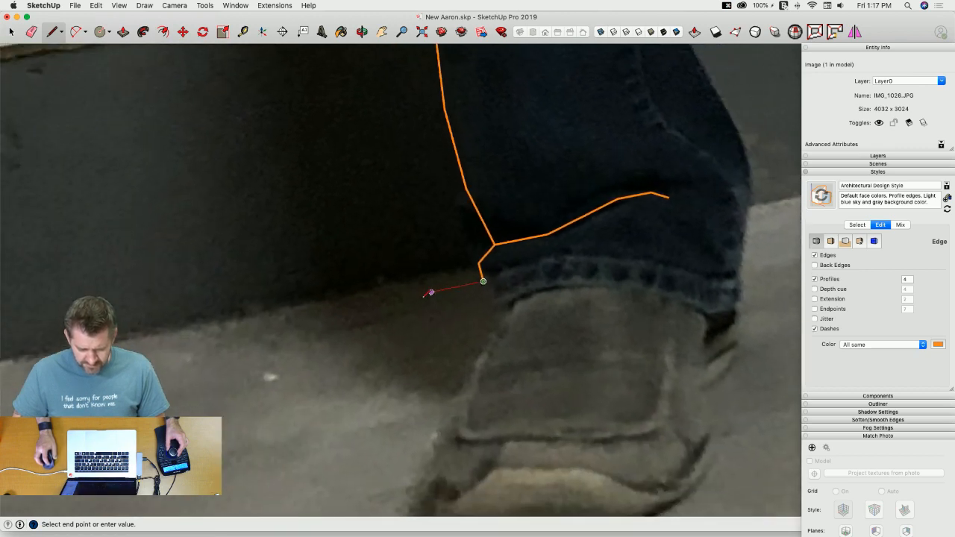
scroll(426, 292, up, 2)
scroll(440, 301, up, 2)
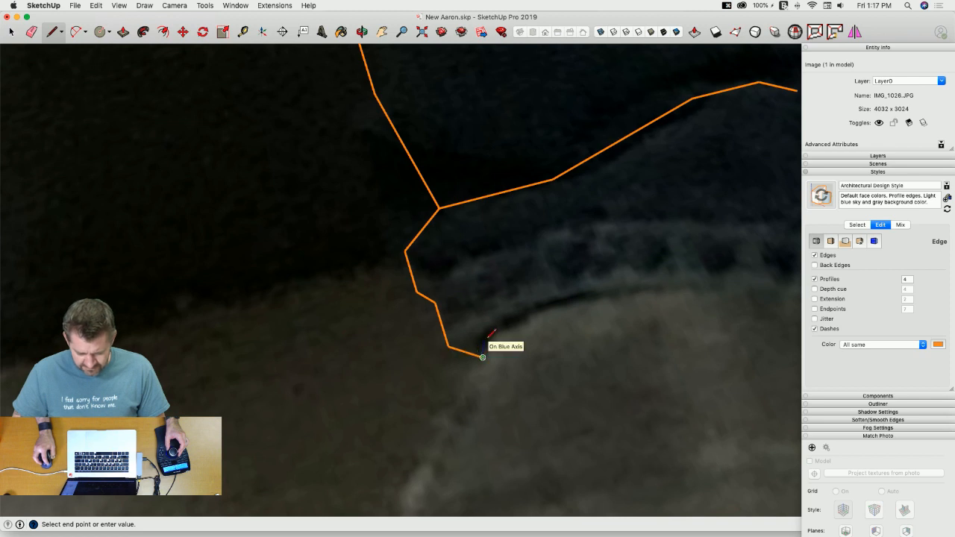
scroll(486, 344, down, 2)
scroll(481, 354, up, 2)
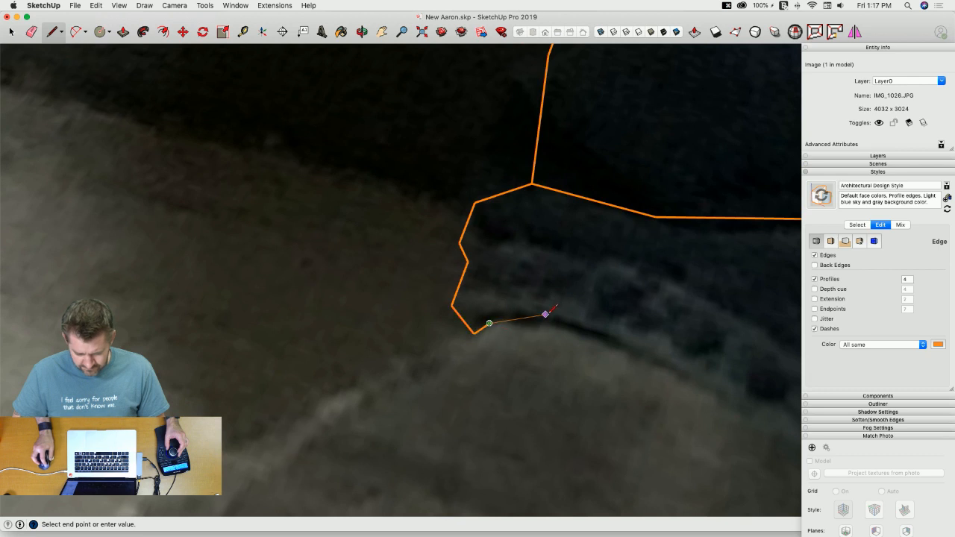
Step: Trace the left cuff's bottom hem over the top of the shoe and around its inner corner
click(546, 314)
click(549, 313)
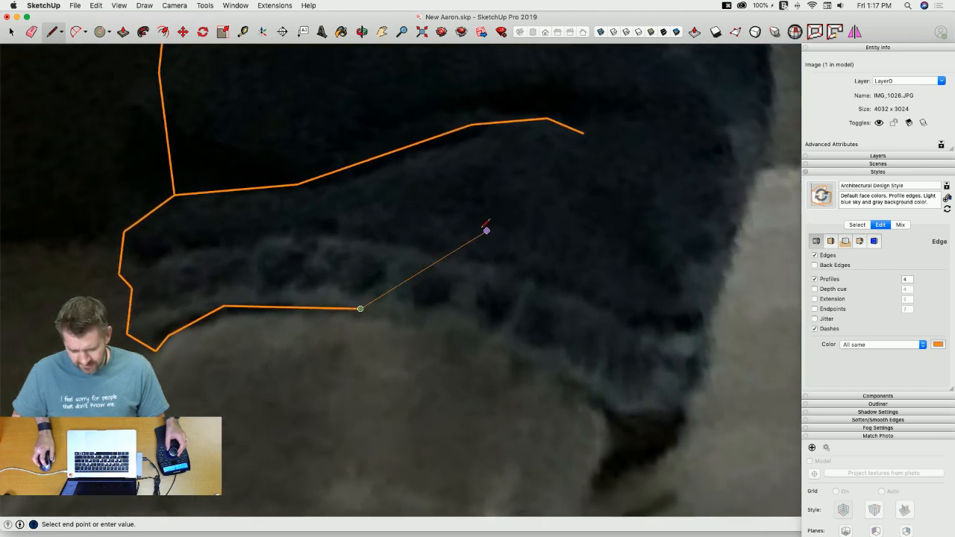
click(467, 336)
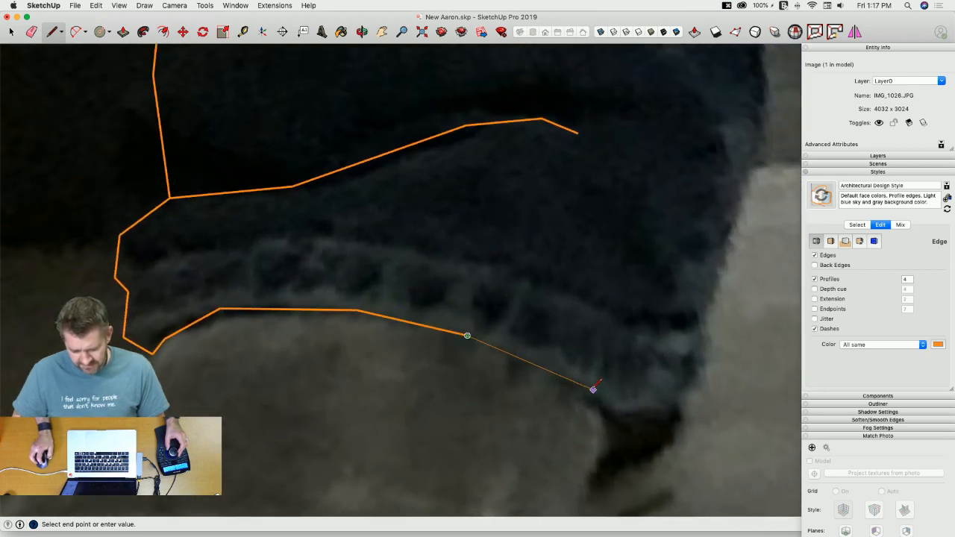
click(596, 394)
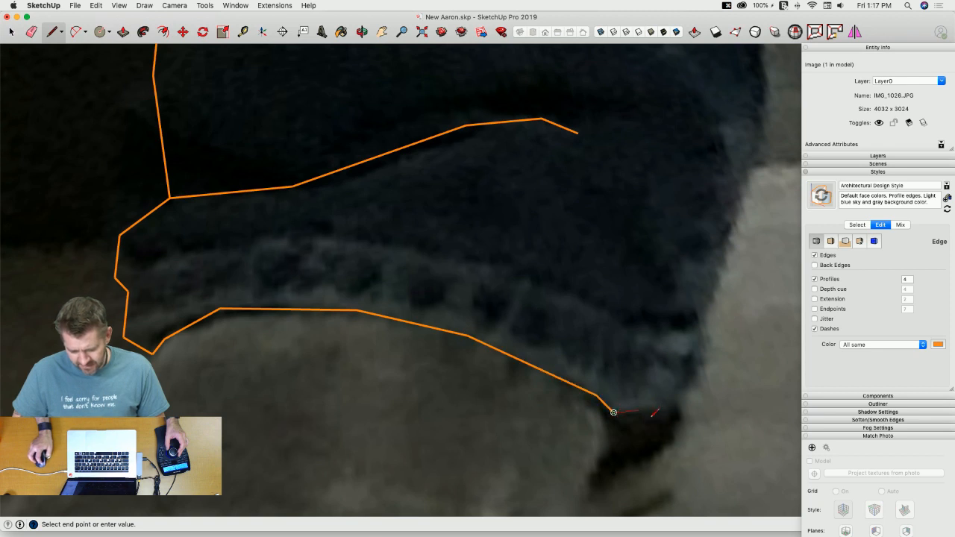
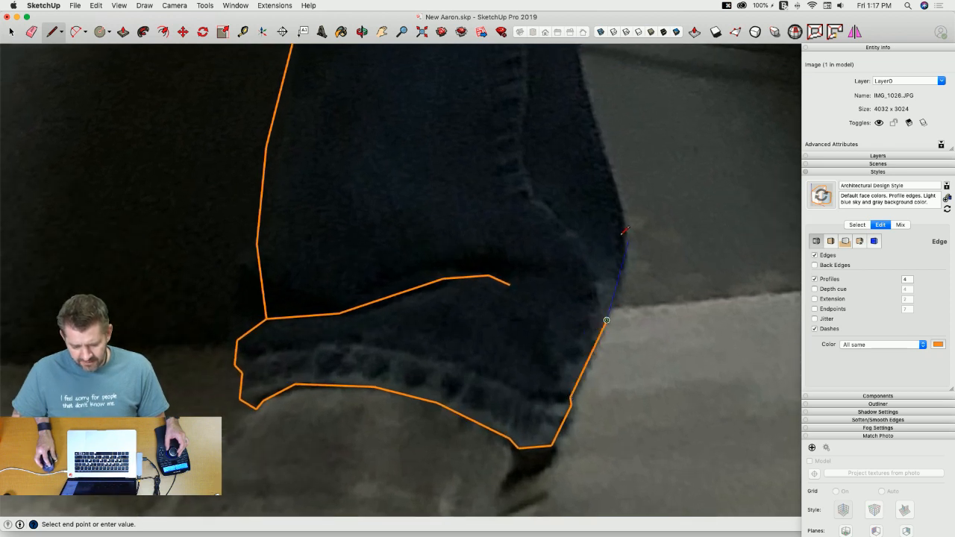
Step: Trace the left leg's inner edge from above the cuff up past the baseboard to the small notch above the wall seam
click(618, 232)
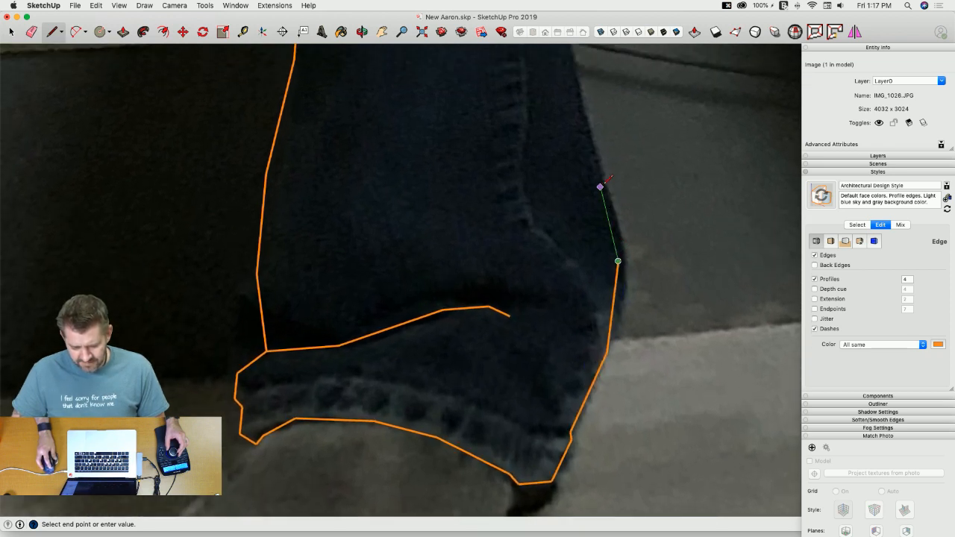
click(618, 187)
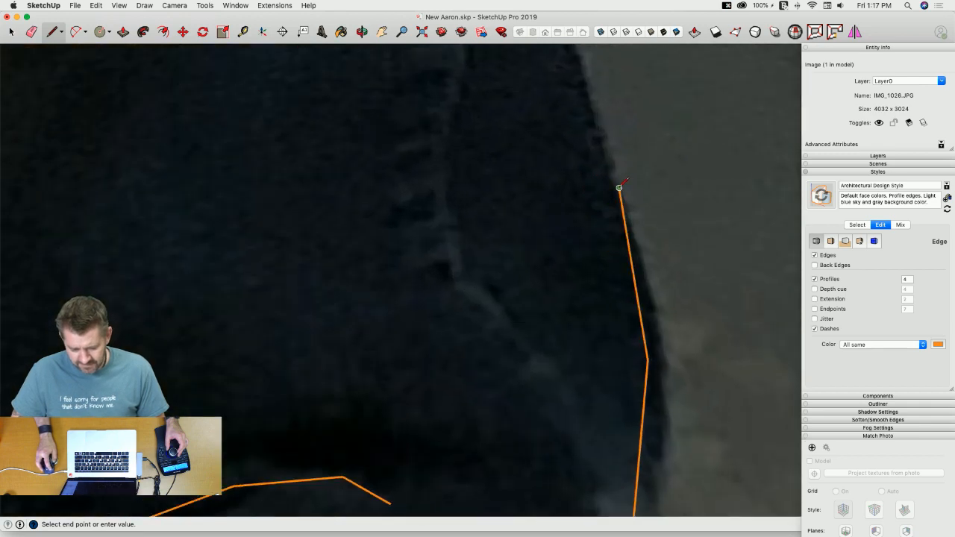
click(570, 194)
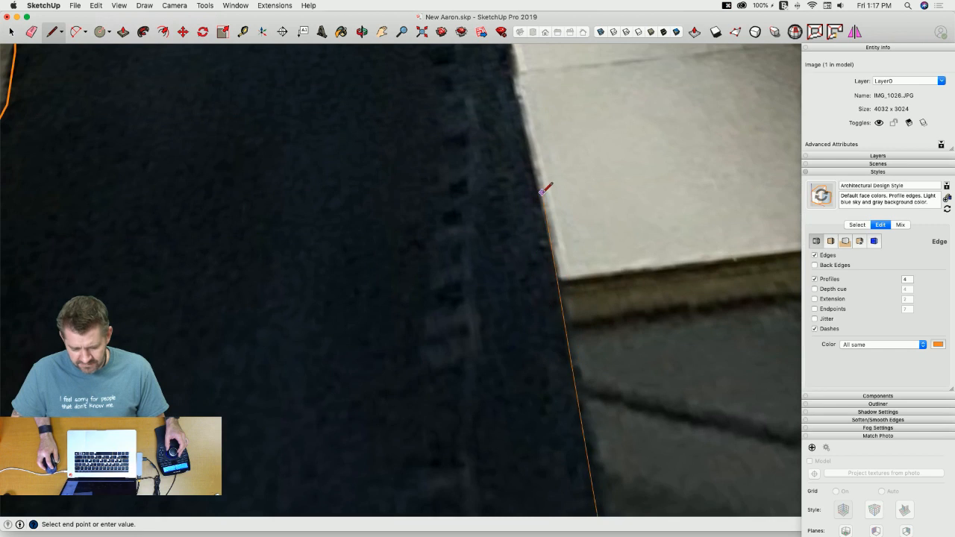
click(544, 195)
click(539, 177)
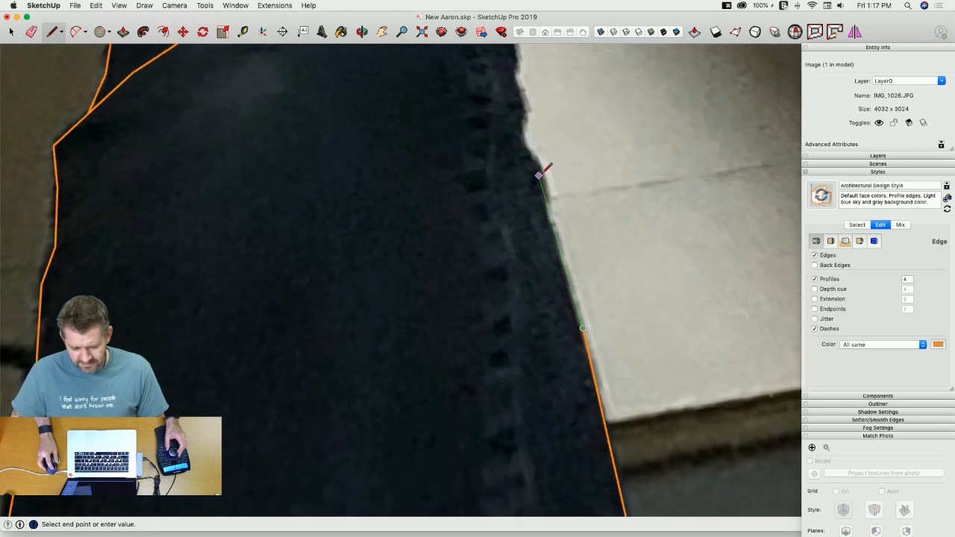
Step: Follow the small notches and bulges of the left leg's inner edge up to just beside the knee creases
scroll(533, 184, up, 2)
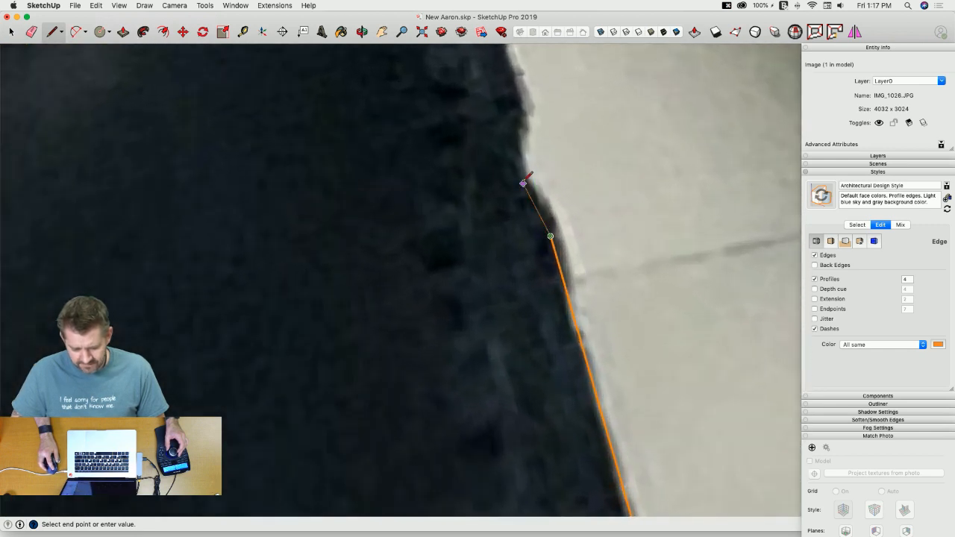
click(511, 143)
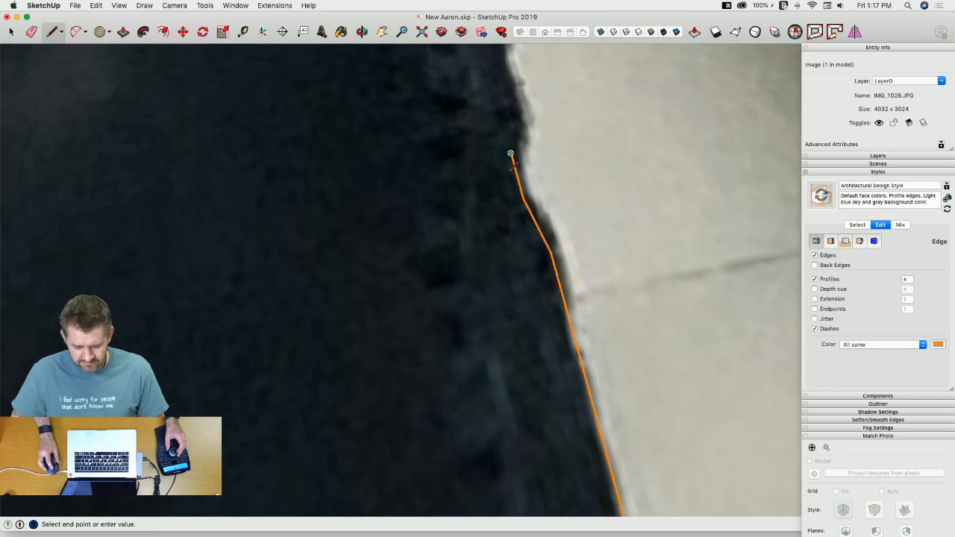
click(529, 207)
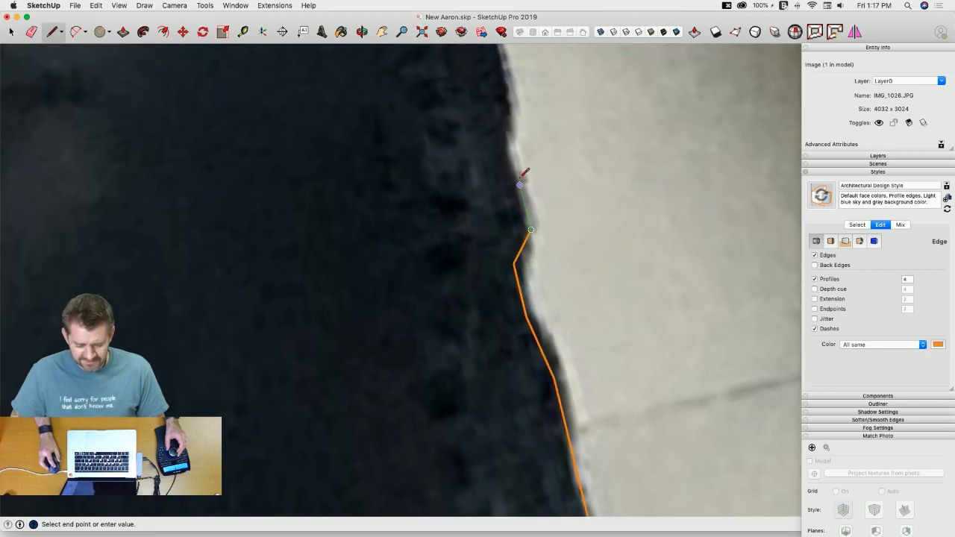
click(509, 155)
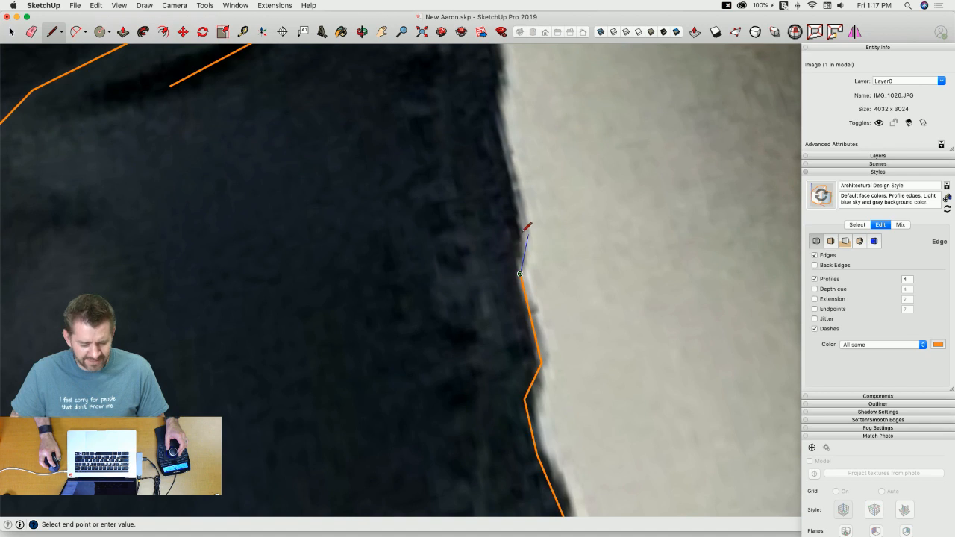
click(527, 237)
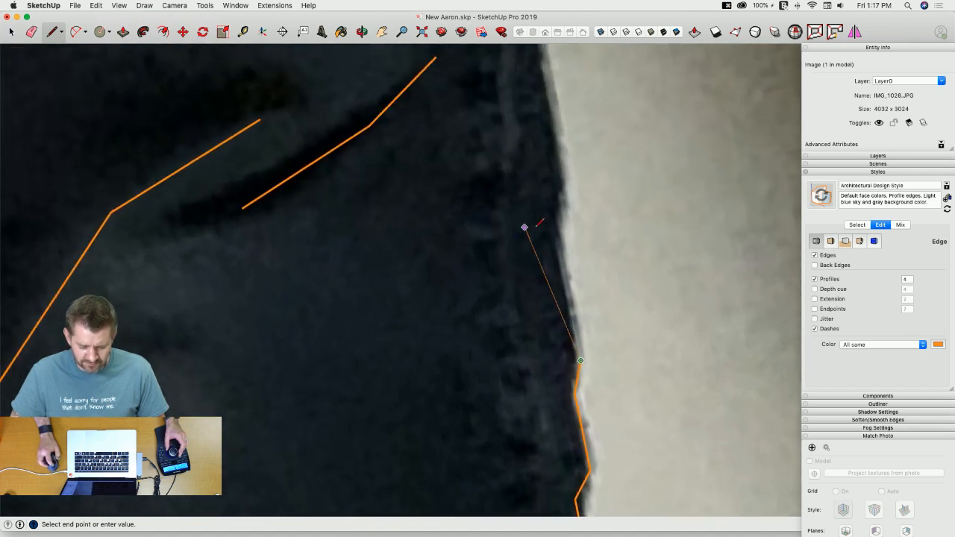
click(554, 230)
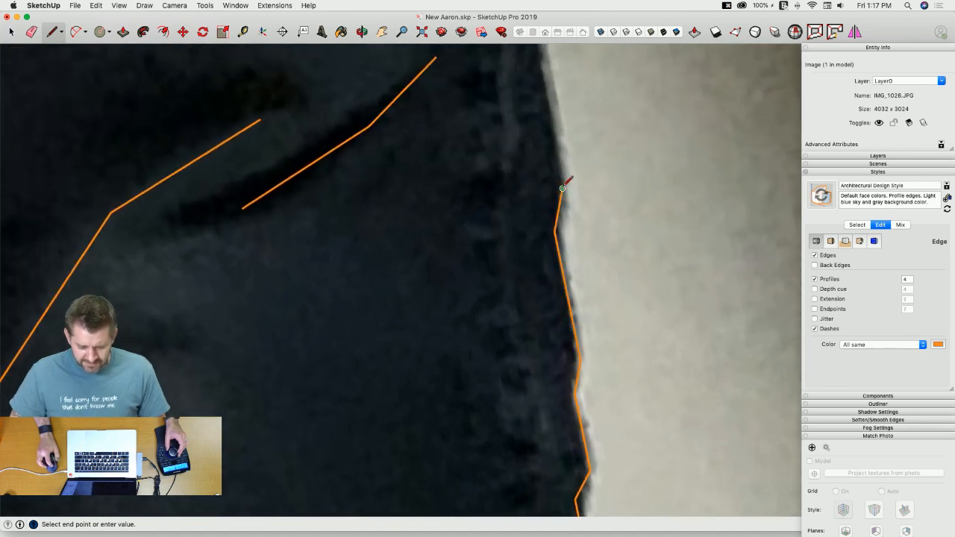
click(586, 176)
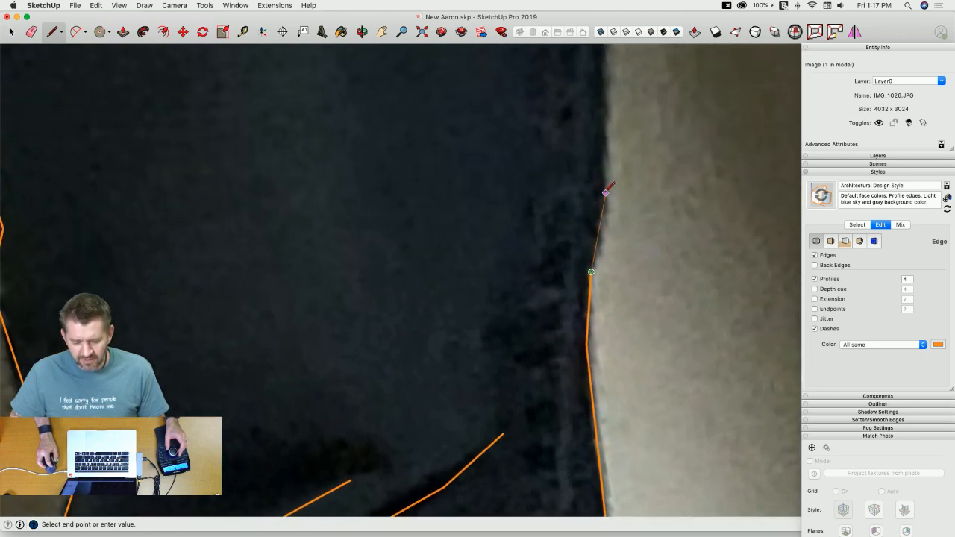
Step: Trace the left leg's inner edge from above the knee up to the crotch where the legs meet, and end the line
click(605, 196)
click(608, 145)
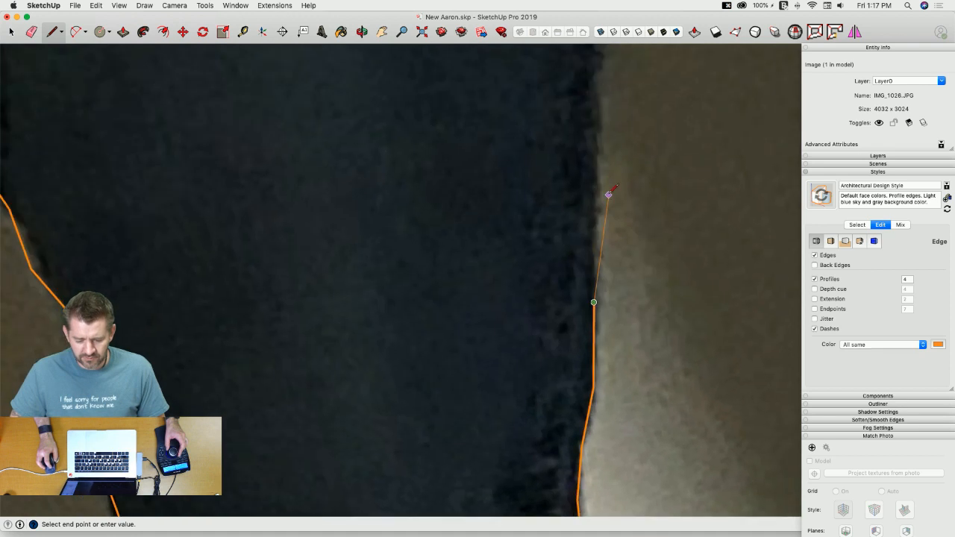
click(595, 178)
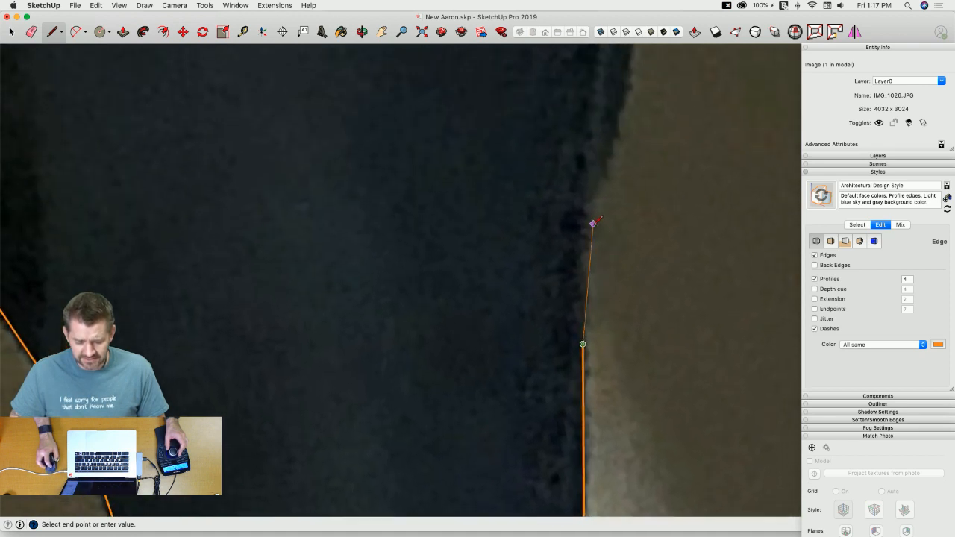
click(592, 226)
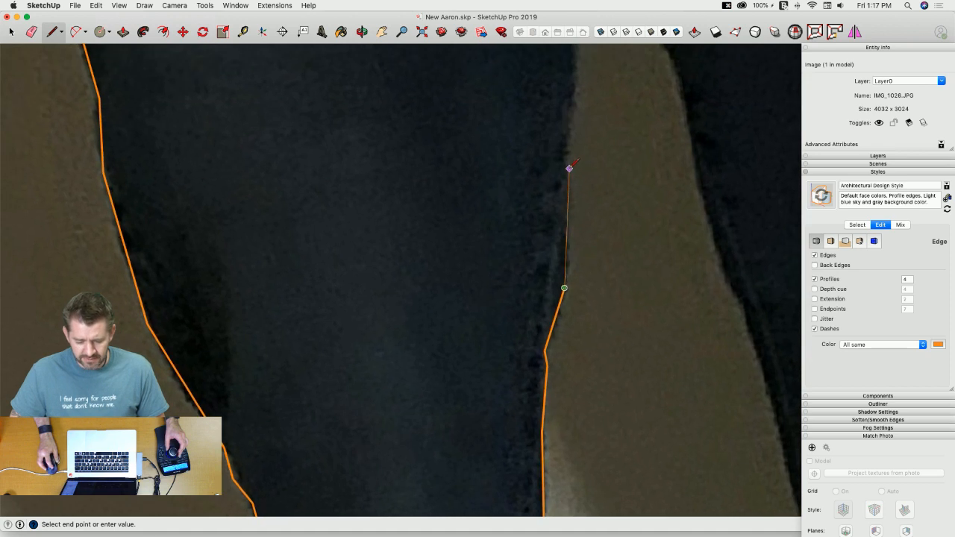
click(566, 161)
click(573, 173)
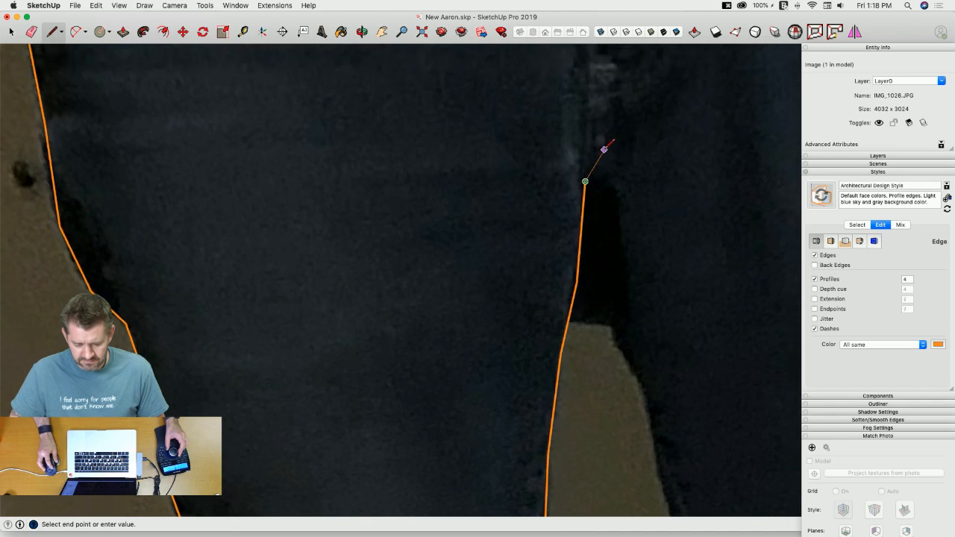
key(Escape)
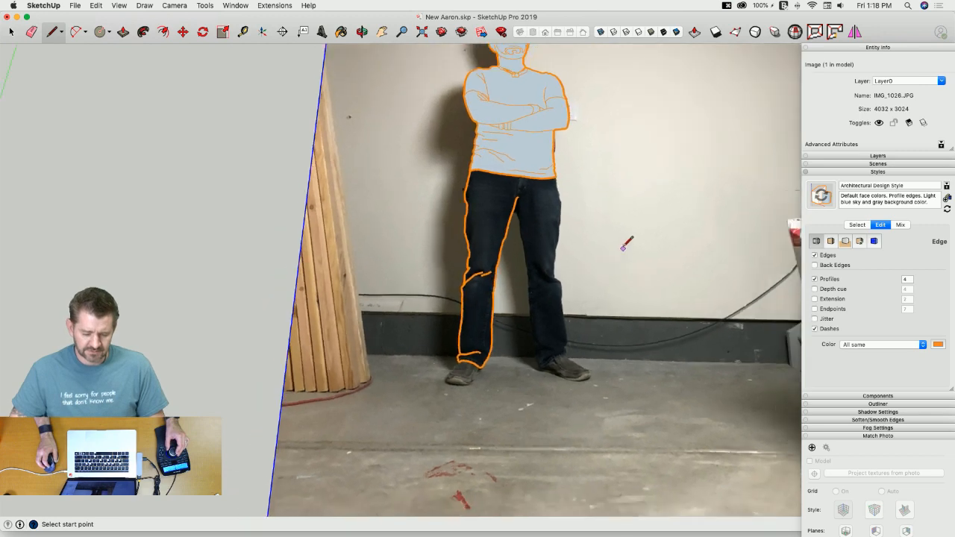
Step: Trace the right leg's outer edge from the shirt hem's corner down along the hip
scroll(599, 287, up, 10)
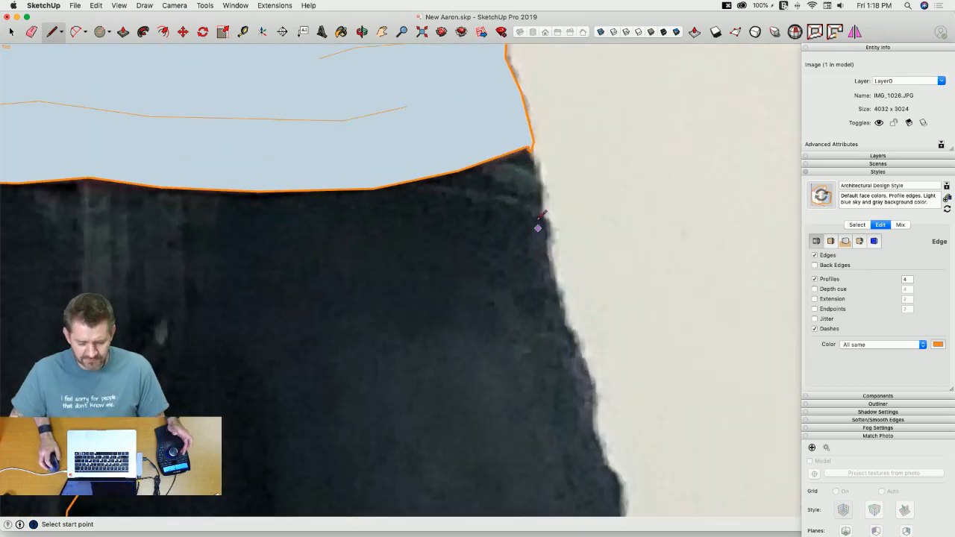
scroll(531, 165, up, 3)
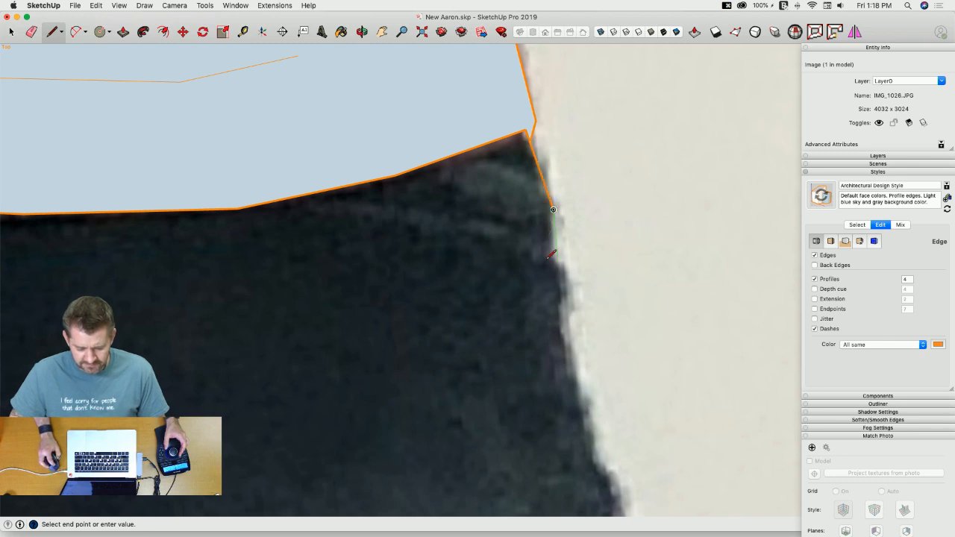
scroll(570, 272, up, 2)
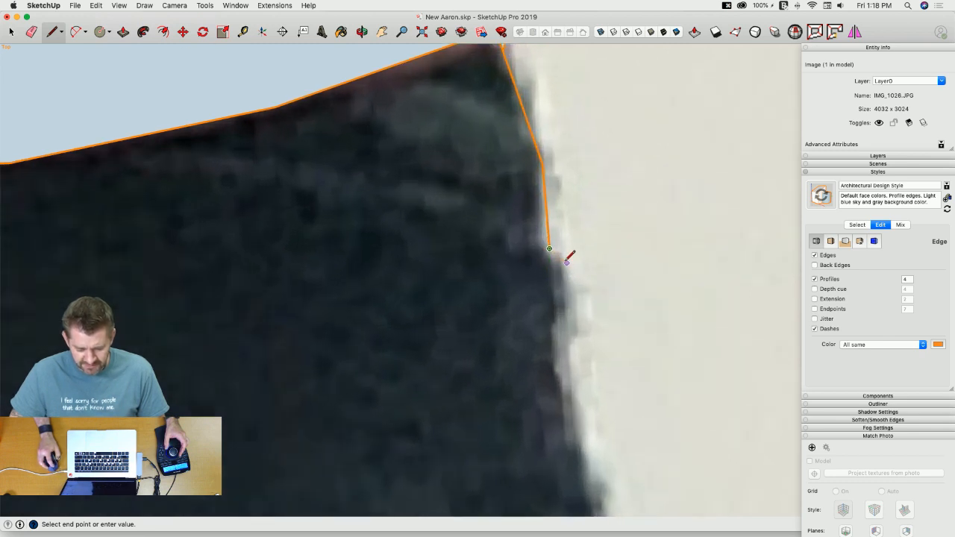
click(561, 397)
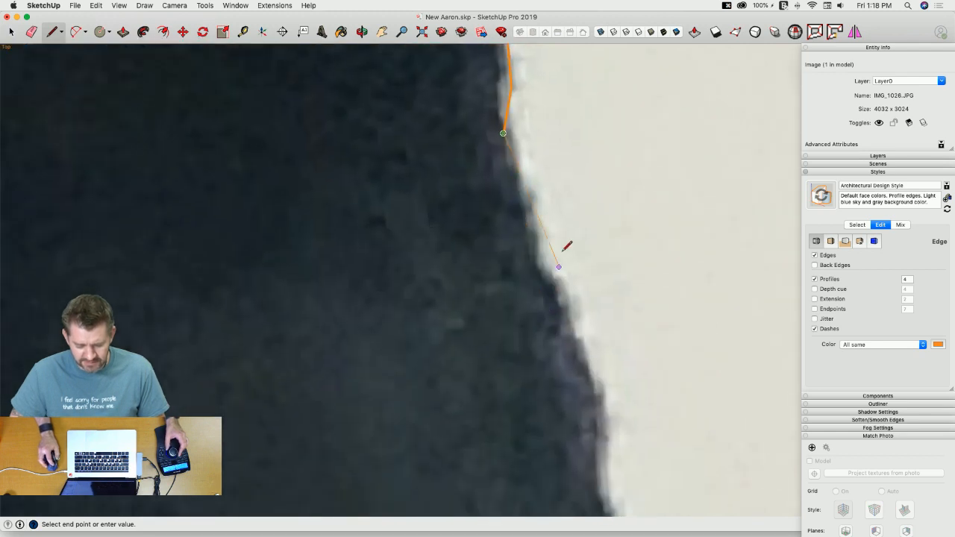
click(536, 264)
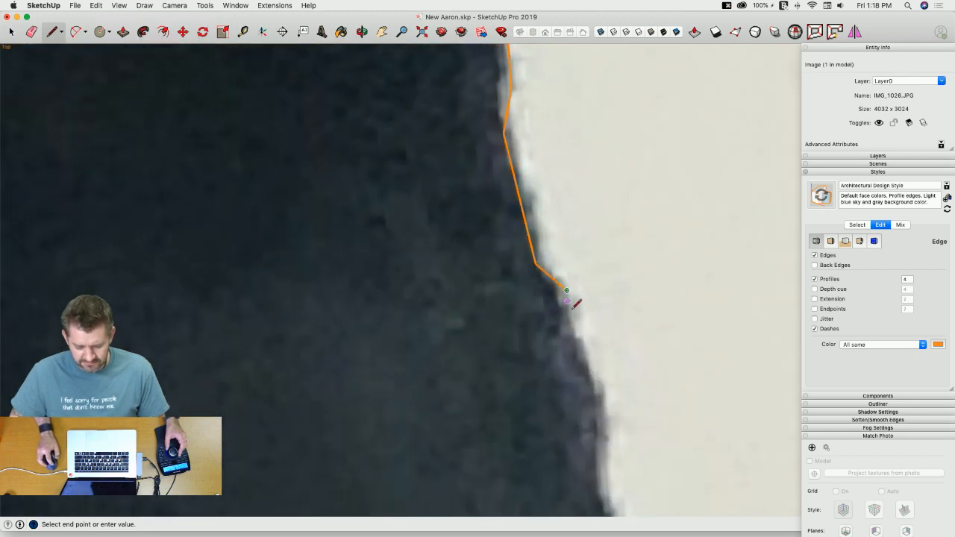
click(570, 331)
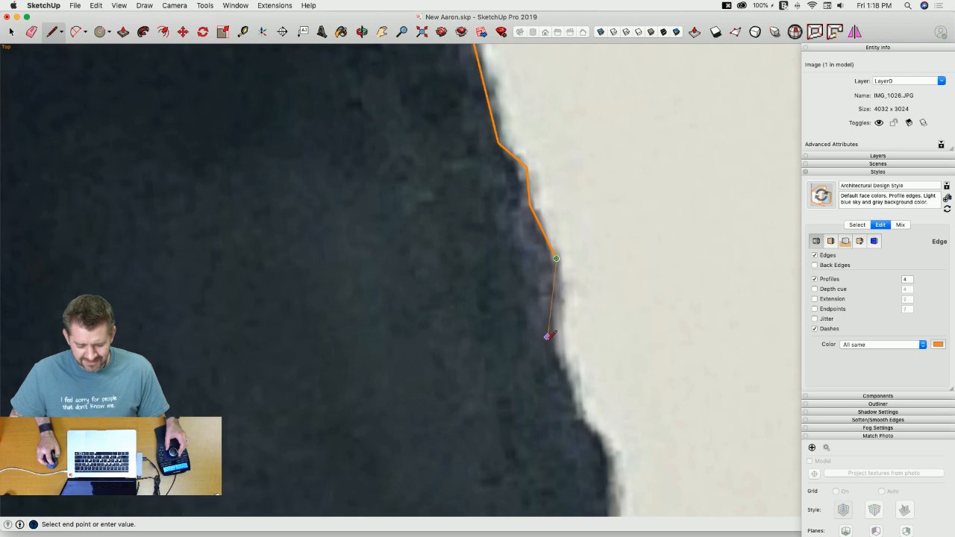
Step: Continue the right leg's outer edge around the small notch below the hip, undoing and redrawing the misplaced segment
click(549, 350)
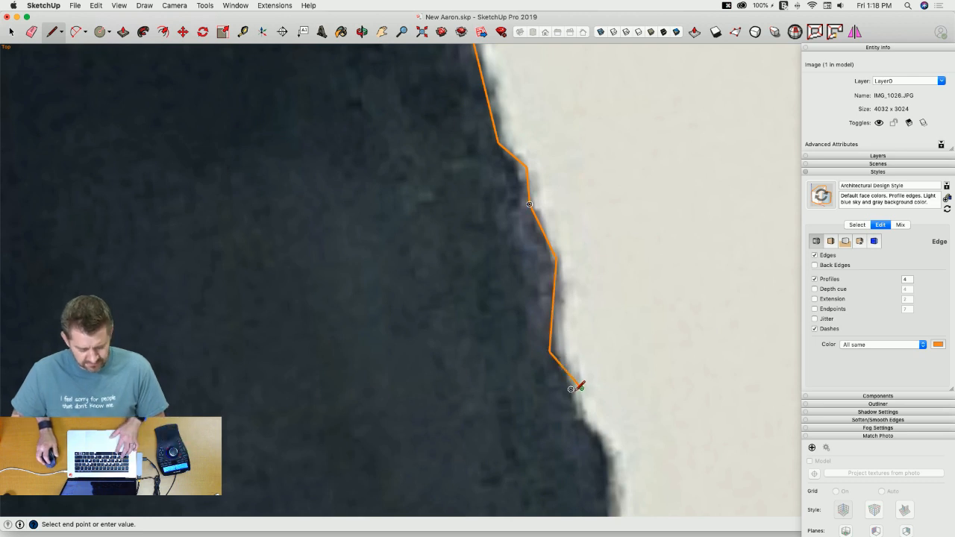
key(super+z)
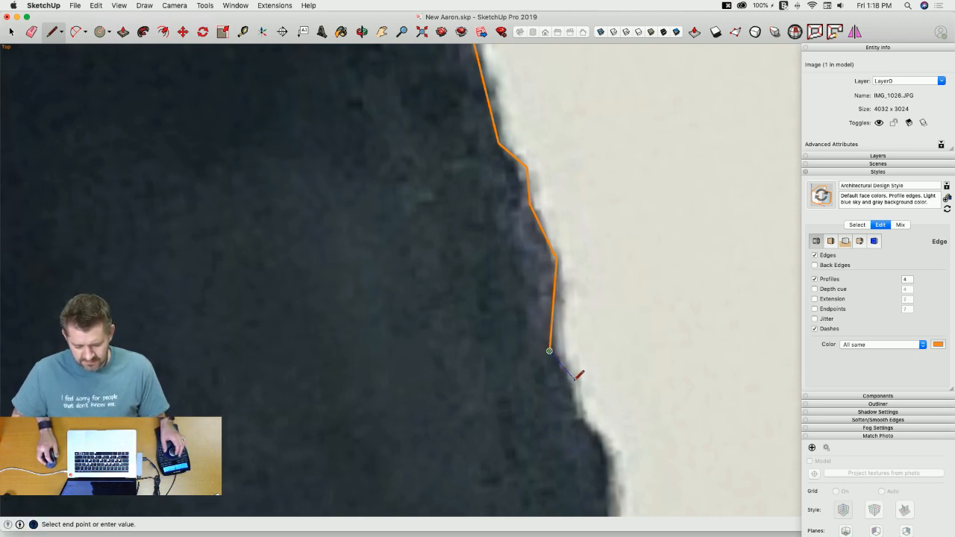
scroll(575, 378, down, 2)
click(586, 396)
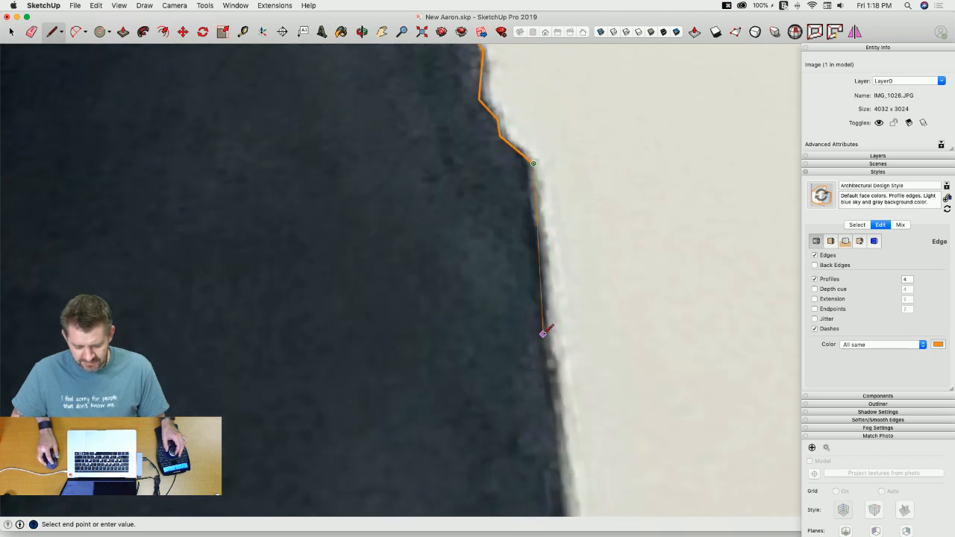
Step: Trace the right leg's outer edge down the upper thigh to its slight bulge, and undo the segment drawn past it
click(543, 335)
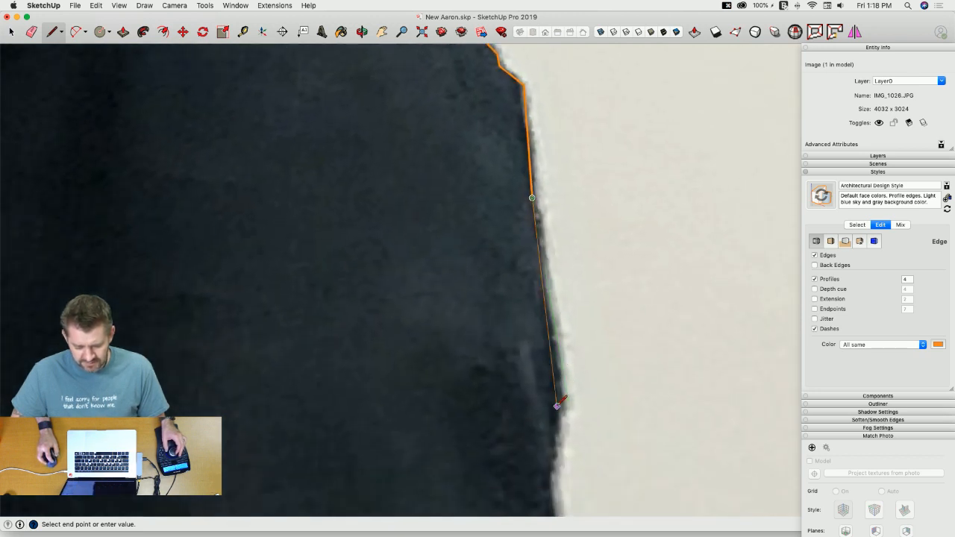
scroll(561, 399, up, 2)
click(559, 405)
shift+middle_drag(557, 407, 556, 358)
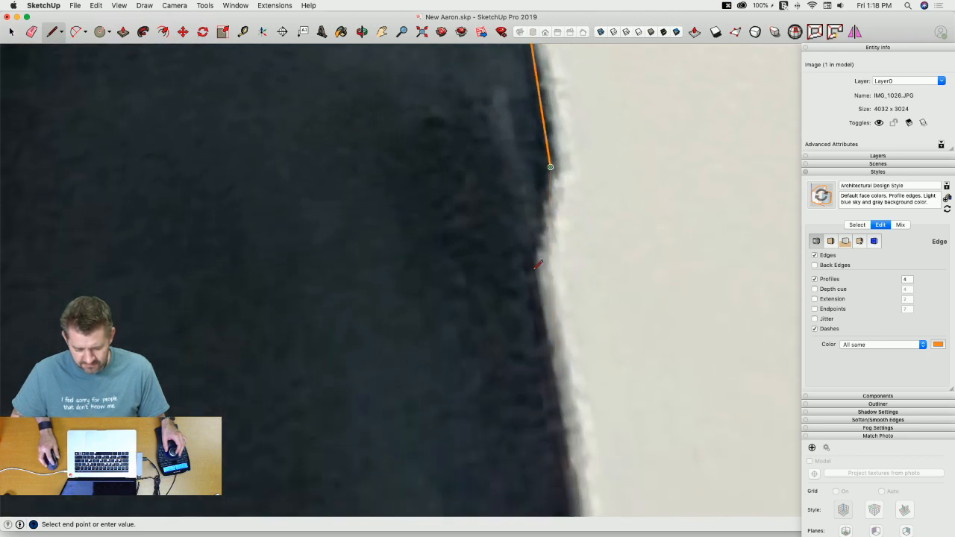
key(super+z)
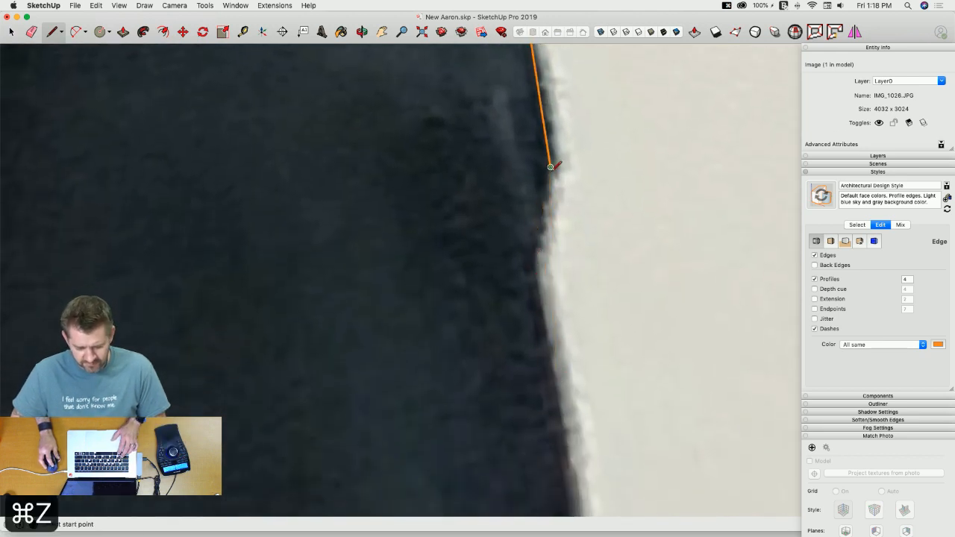
Step: Follow the right leg's outer edge inward from the thigh bulge down to the shallow dip at mid-thigh
mouse_move(541, 341)
shift+middle_down()
mouse_move(545, 243)
mouse_move(530, 134)
shift+middle_up()
scroll(513, 187, up, 3)
click(537, 271)
click(521, 301)
shift+middle_drag(520, 302, 515, 85)
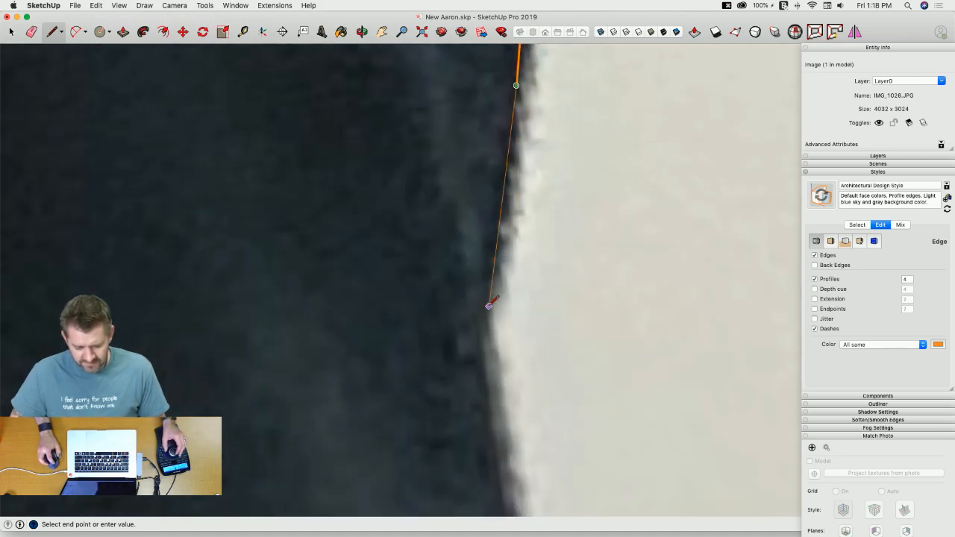
click(480, 323)
shift+middle_drag(479, 324, 479, 100)
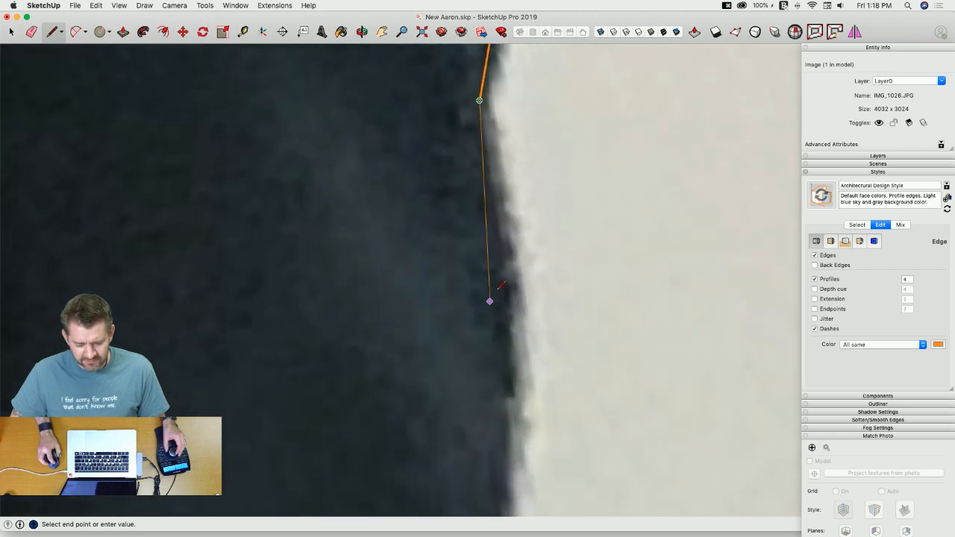
Step: Trace the right leg's outer edge from mid-thigh down to the fold at the knee, and end the line
click(507, 251)
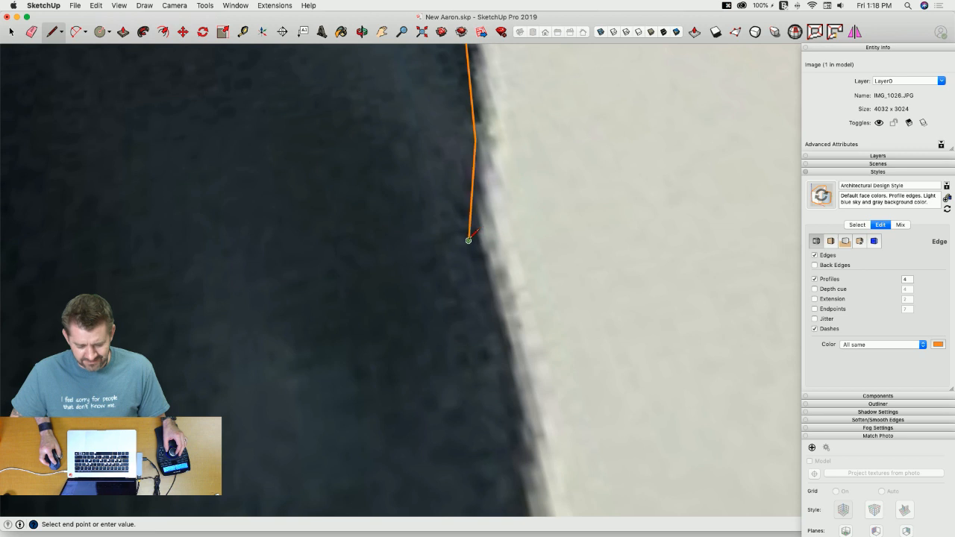
click(528, 336)
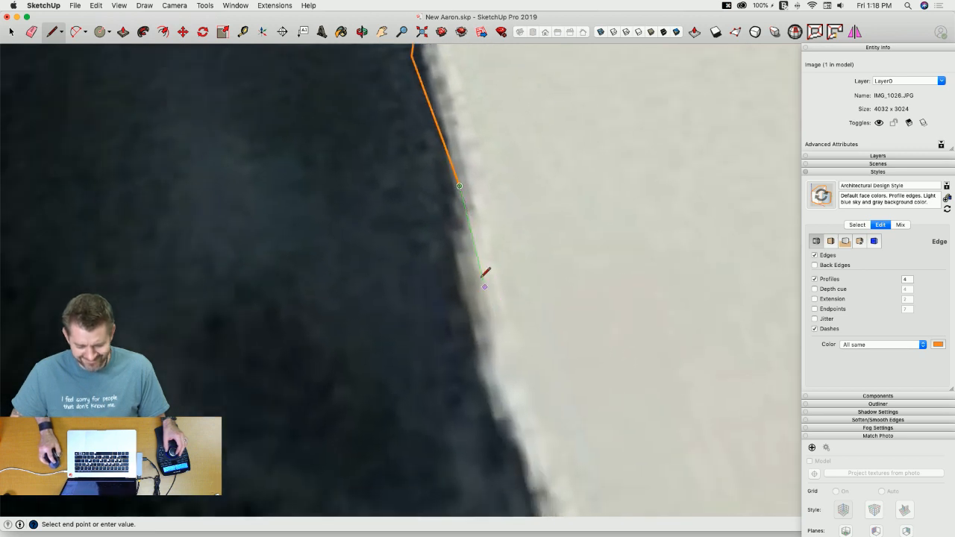
click(455, 251)
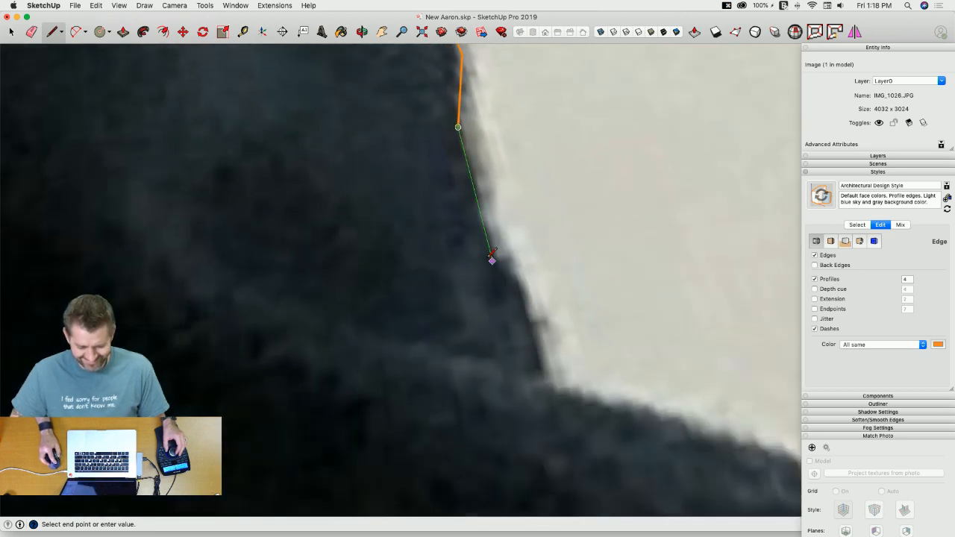
click(491, 252)
click(530, 319)
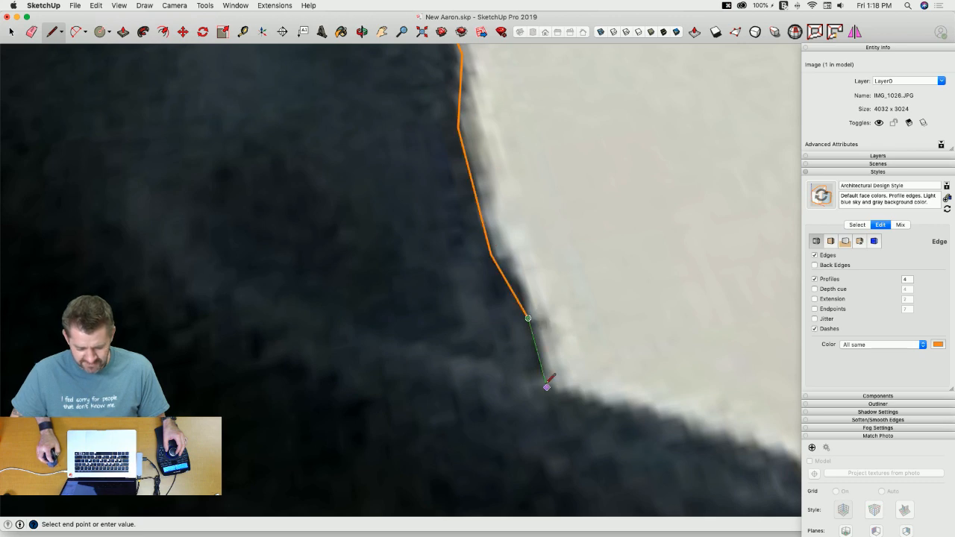
click(538, 376)
scroll(531, 333, down, 1)
scroll(533, 333, down, 3)
key(Escape)
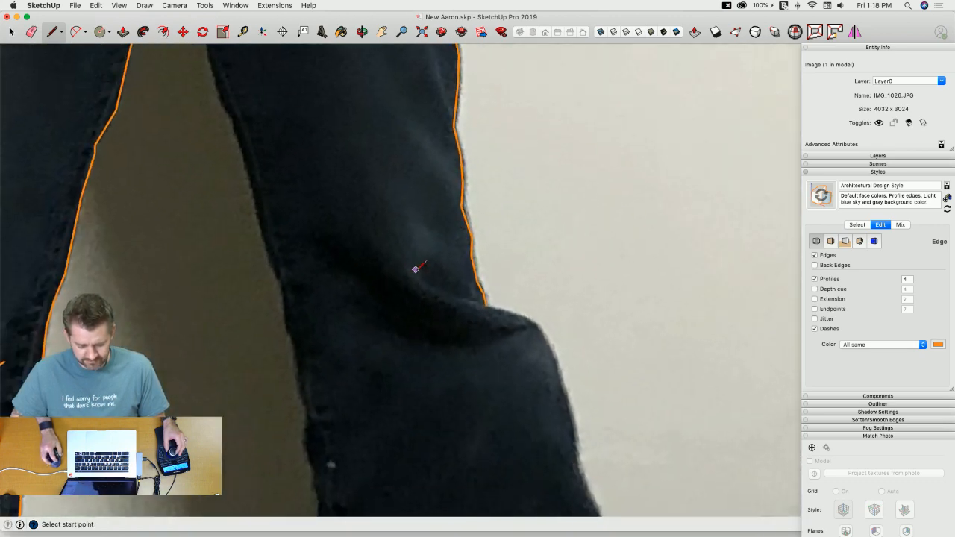
Step: Draw the right knee's crease from inside the leg down to the end of the outer thigh line
click(464, 309)
key(super+z)
click(416, 270)
scroll(468, 304, up, 2)
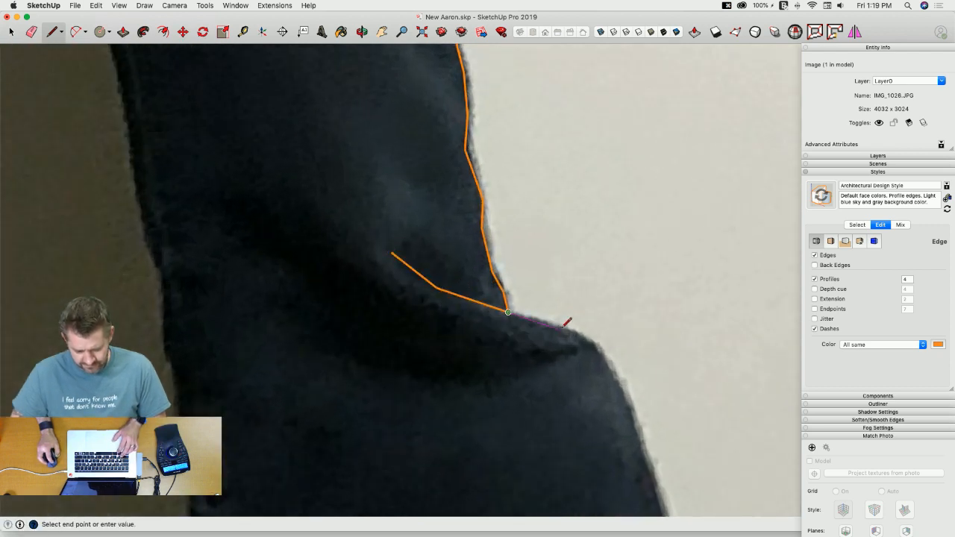
Step: Trace the right leg's outer edge from the knee crease over the knee and down towards the wall seam
scroll(563, 302, down, 6)
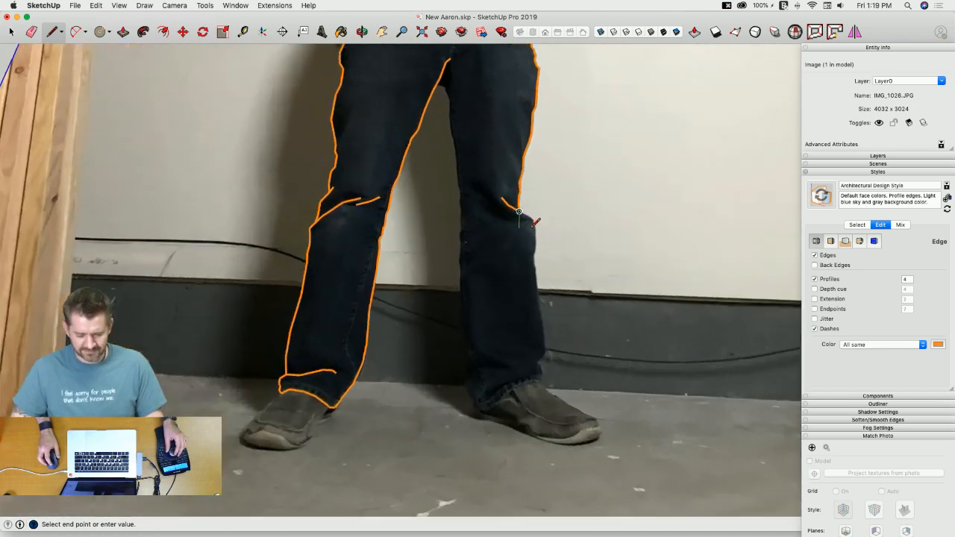
scroll(537, 221, up, 10)
click(528, 245)
click(542, 309)
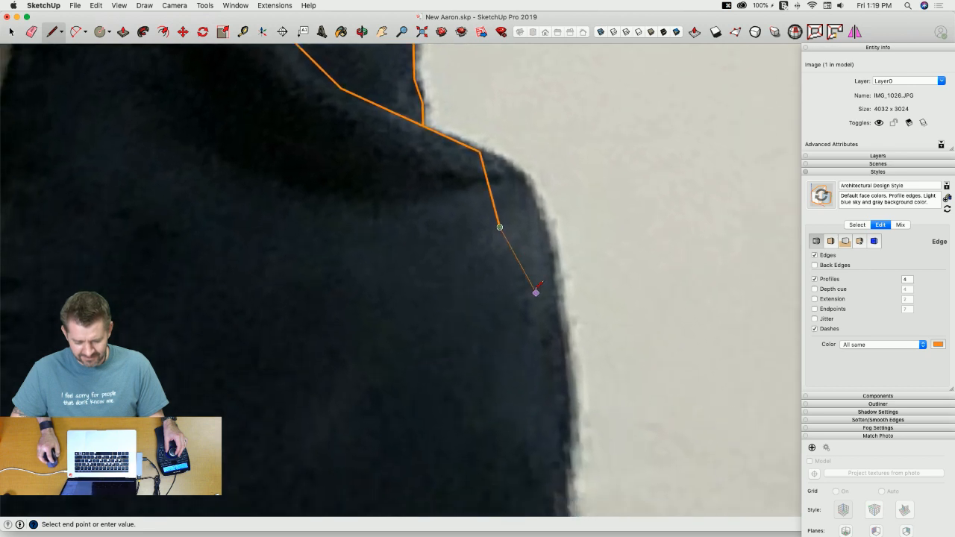
click(467, 323)
click(464, 300)
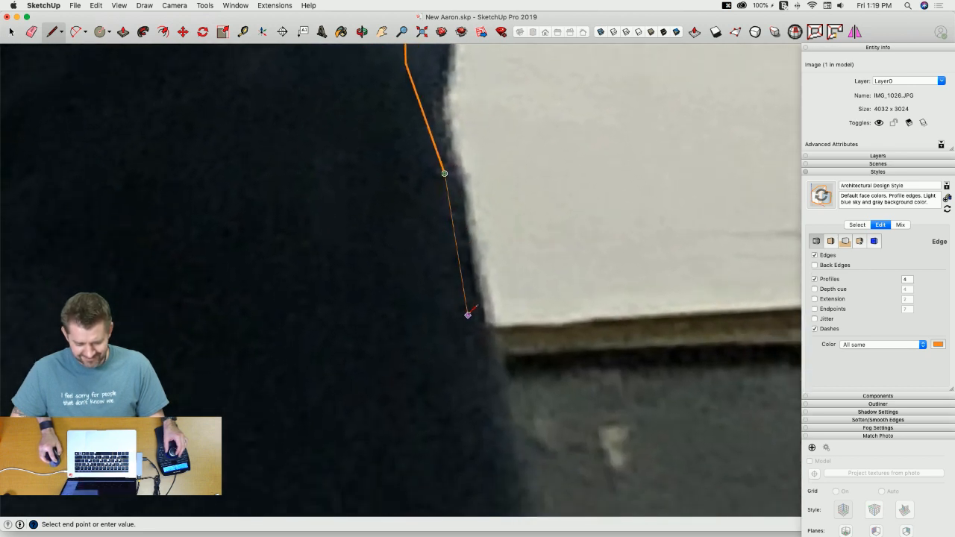
Step: Trace the right leg's outer edge from the wall seam down past the baseboard to the cuff above the shoe
scroll(469, 313, down, 5)
scroll(529, 268, up, 1)
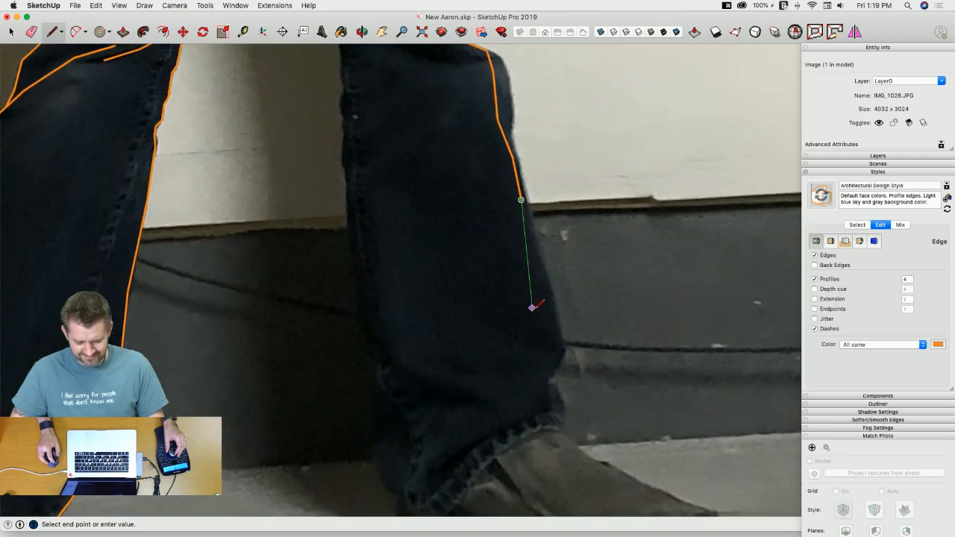
click(533, 319)
scroll(536, 328, up, 2)
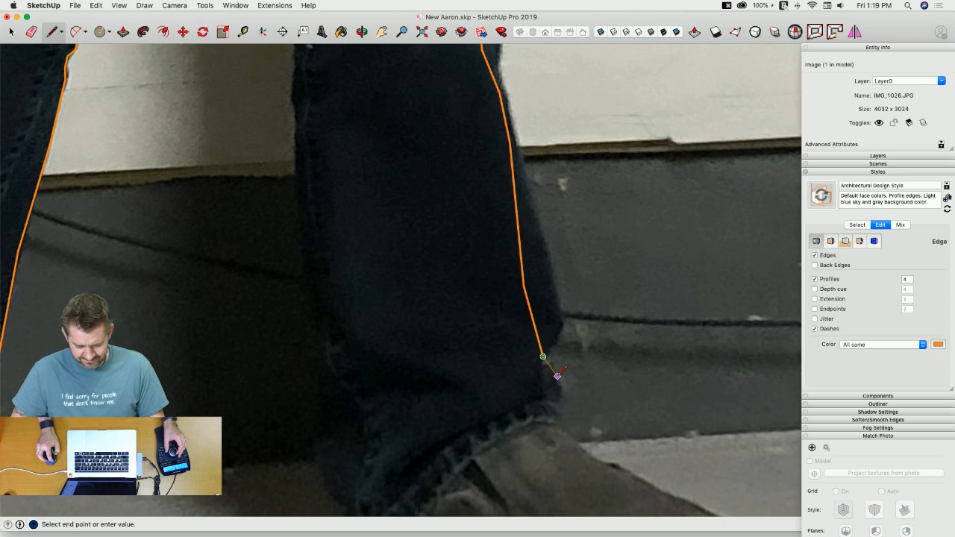
click(558, 407)
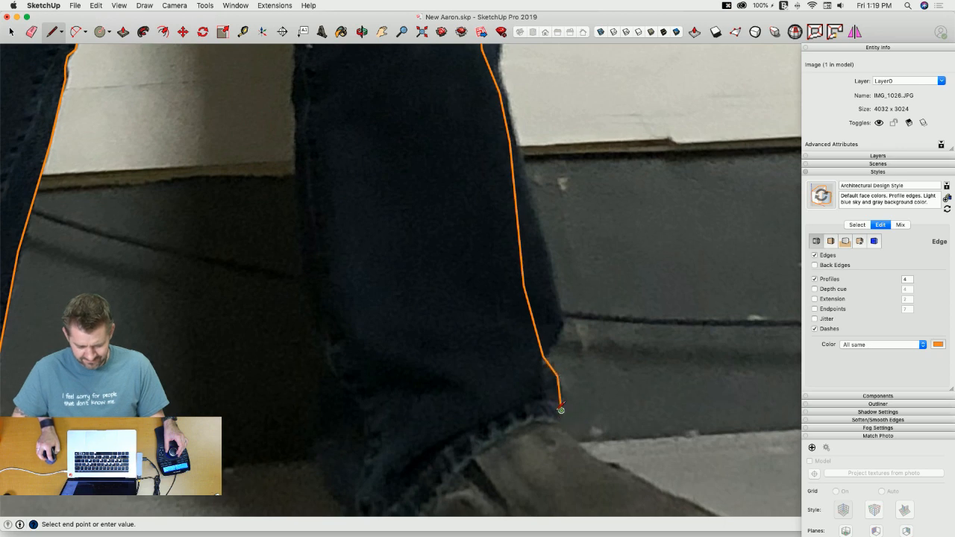
Step: Outline the outer corner of the right cuff and start its bottom hem across the top of the shoe
scroll(556, 403, up, 3)
scroll(531, 389, up, 3)
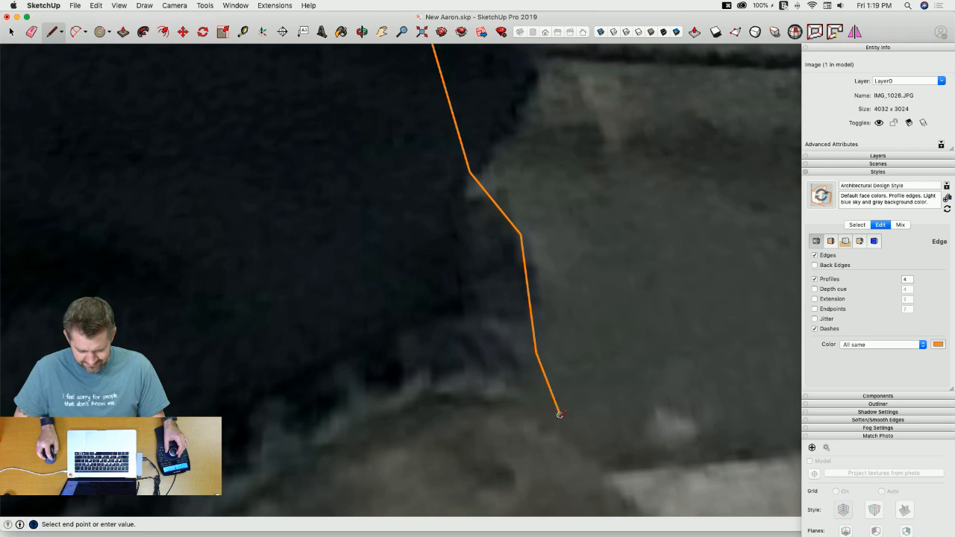
scroll(551, 423, up, 3)
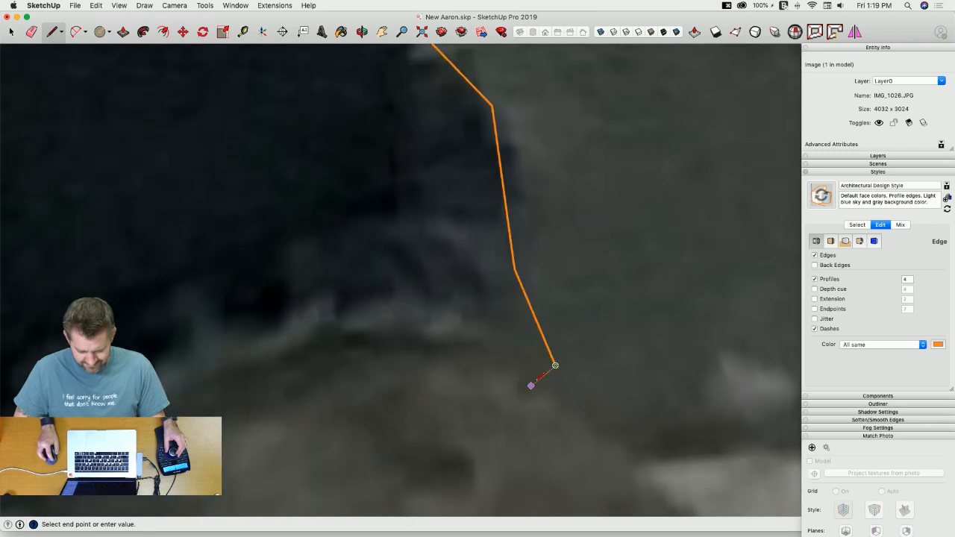
click(537, 397)
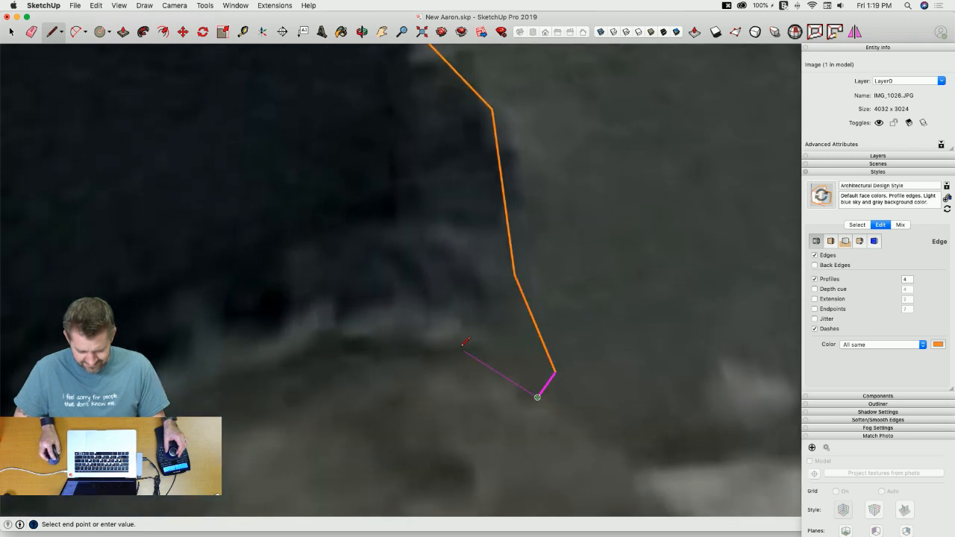
click(470, 351)
click(363, 336)
Step: Trace the right cuff's bottom hem down over the shoe and around the cuff's inner corner
scroll(363, 336, down, 3)
click(432, 243)
scroll(379, 279, down, 2)
click(388, 342)
click(300, 404)
click(204, 411)
scroll(205, 412, down, 3)
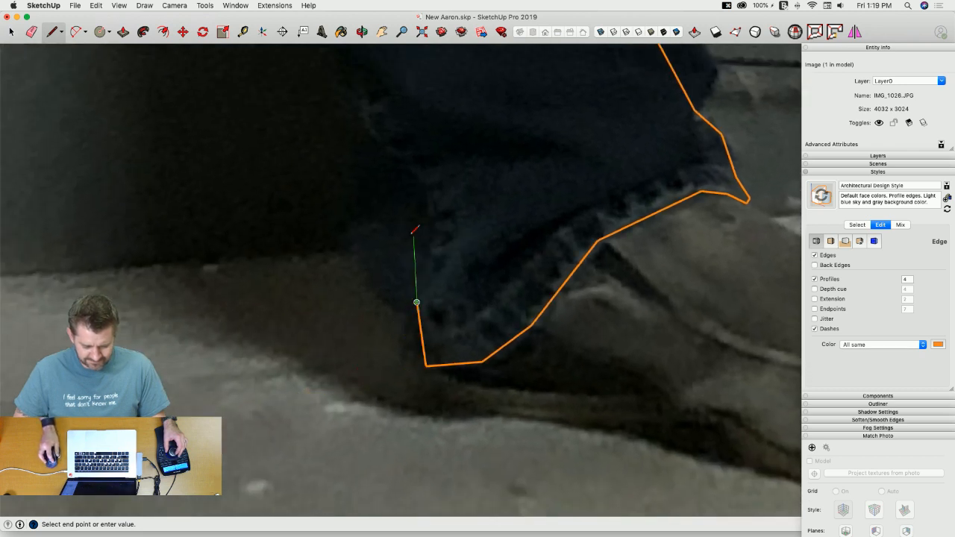
Step: Trace the right leg's inner edge from the cuff's inner corner up across the dark baseboard
click(393, 237)
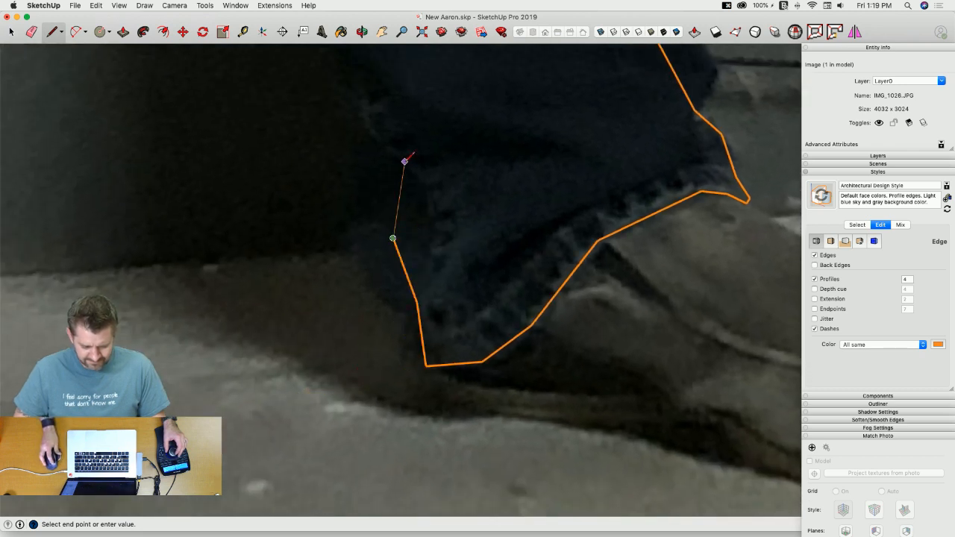
scroll(407, 160, down, 2)
scroll(409, 222, down, 3)
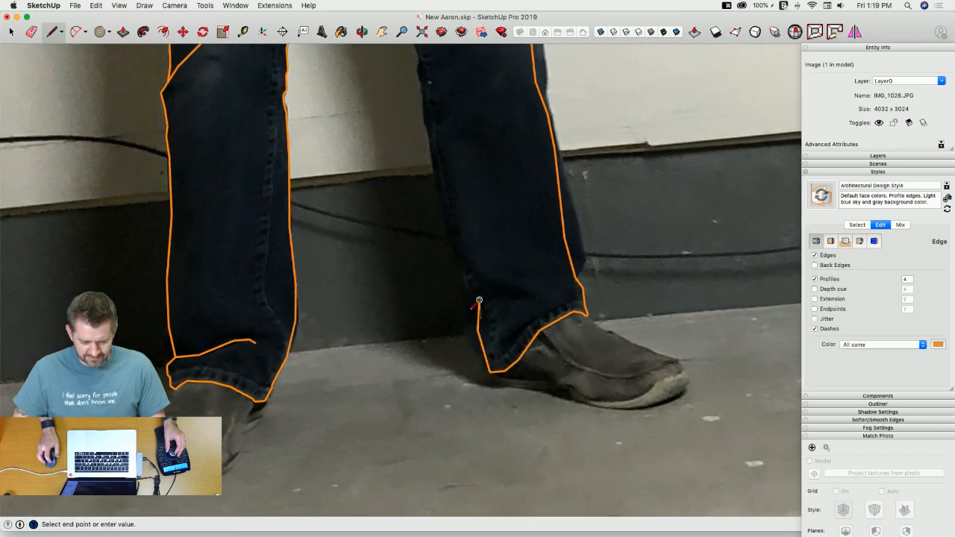
scroll(475, 314, up, 4)
click(435, 309)
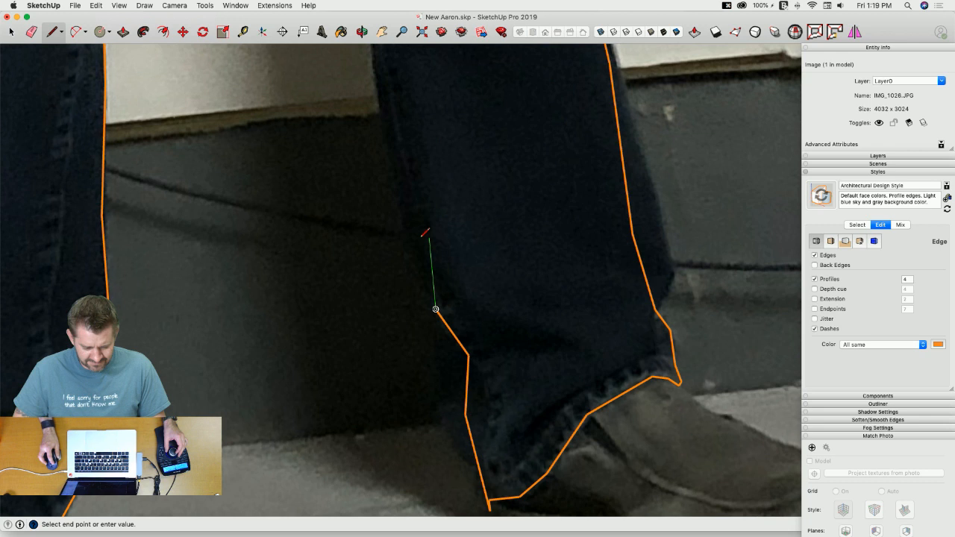
click(429, 238)
click(399, 183)
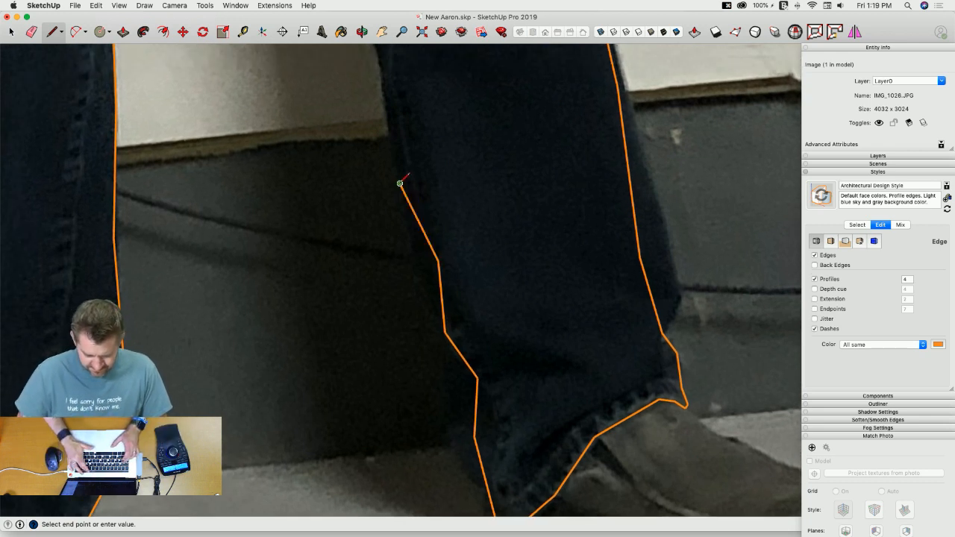
Step: Trace the right leg's inner edge from the baseboard up past its top trim and along the wall
scroll(400, 181, down, 1)
scroll(402, 174, down, 1)
scroll(402, 173, up, 3)
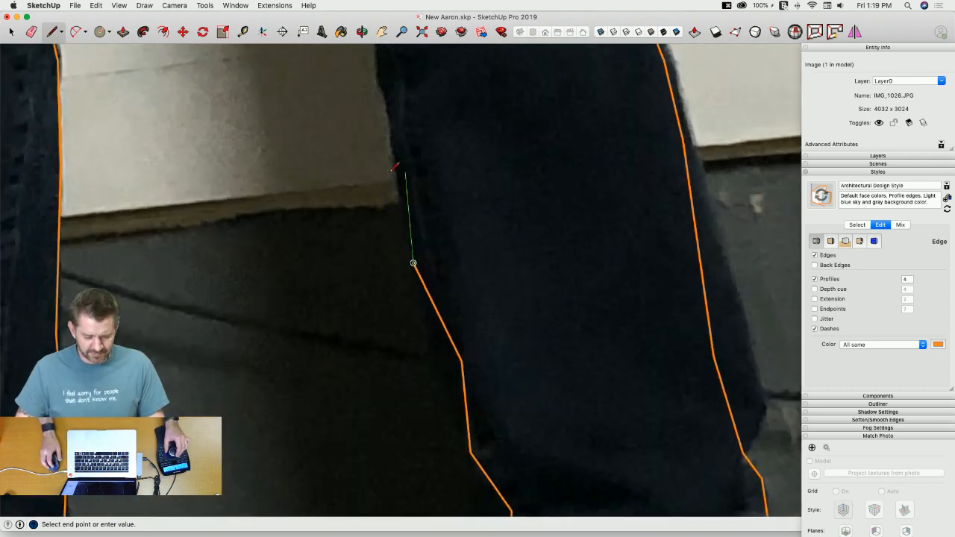
scroll(390, 137, down, 2)
scroll(416, 209, up, 1)
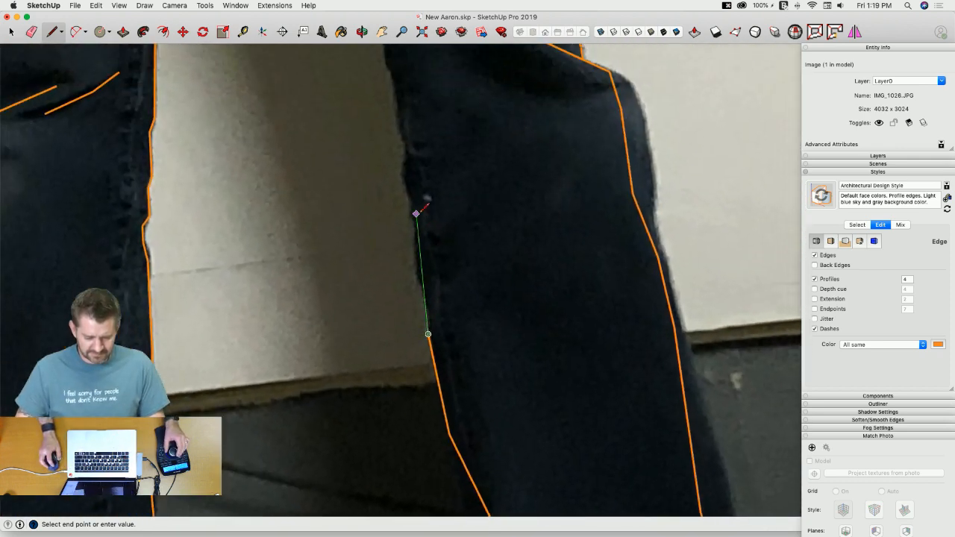
scroll(415, 277, up, 2)
scroll(444, 295, down, 1)
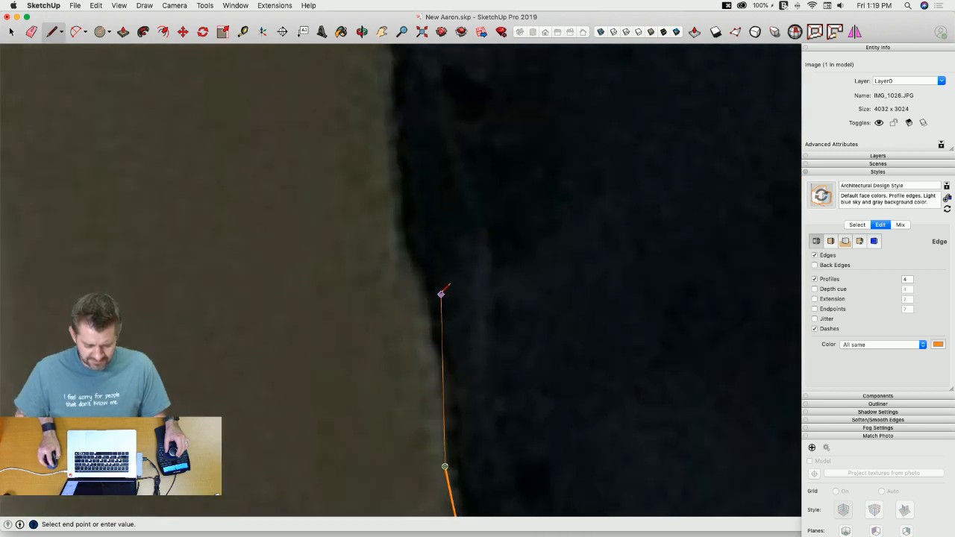
click(405, 217)
click(396, 121)
Step: Continue the right leg's inner edge up the wall to beside the knee
scroll(400, 120, up, 3)
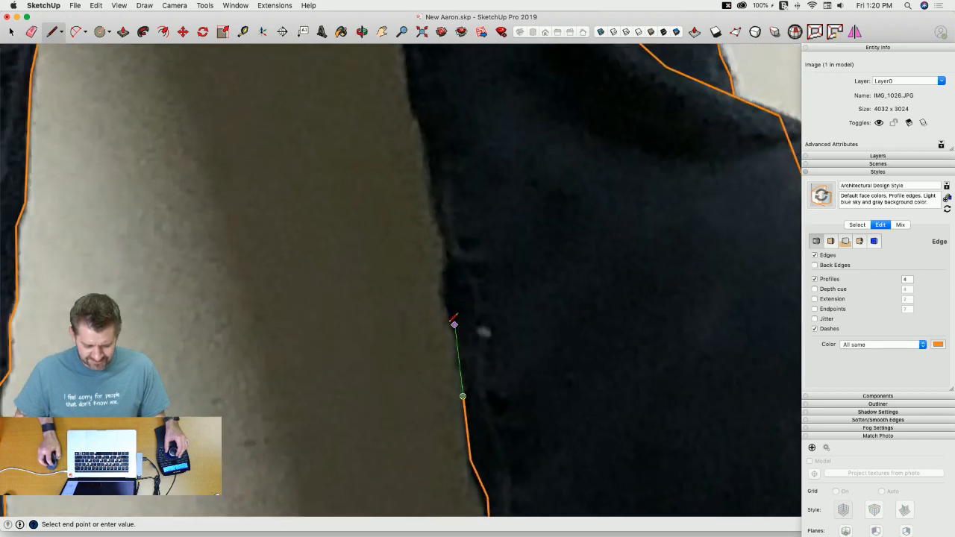
scroll(457, 341, up, 2)
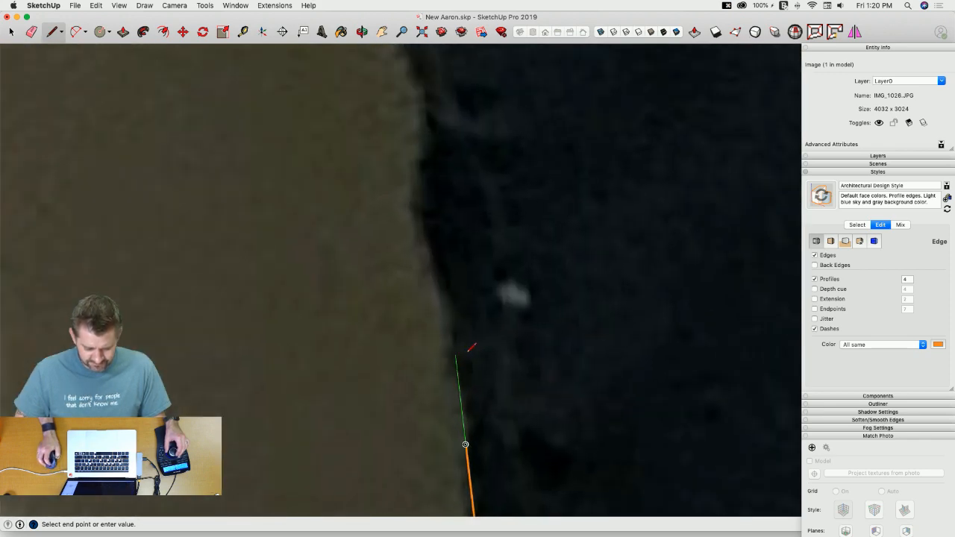
click(420, 224)
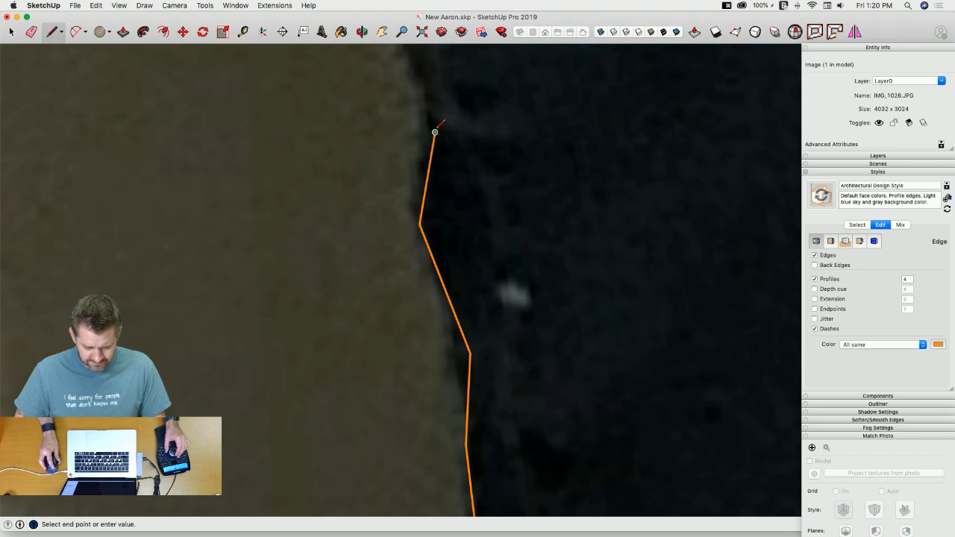
scroll(434, 132, down, 2)
click(434, 269)
scroll(434, 269, down, 1)
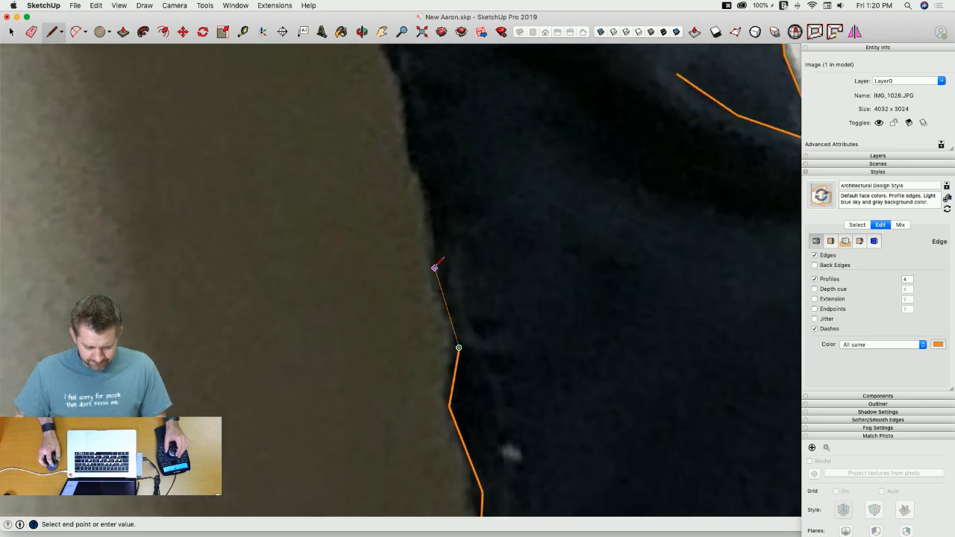
click(425, 191)
Step: Trace the right leg's inner thigh up to the crotch and join it to the left leg's inner edge
scroll(426, 190, up, 1)
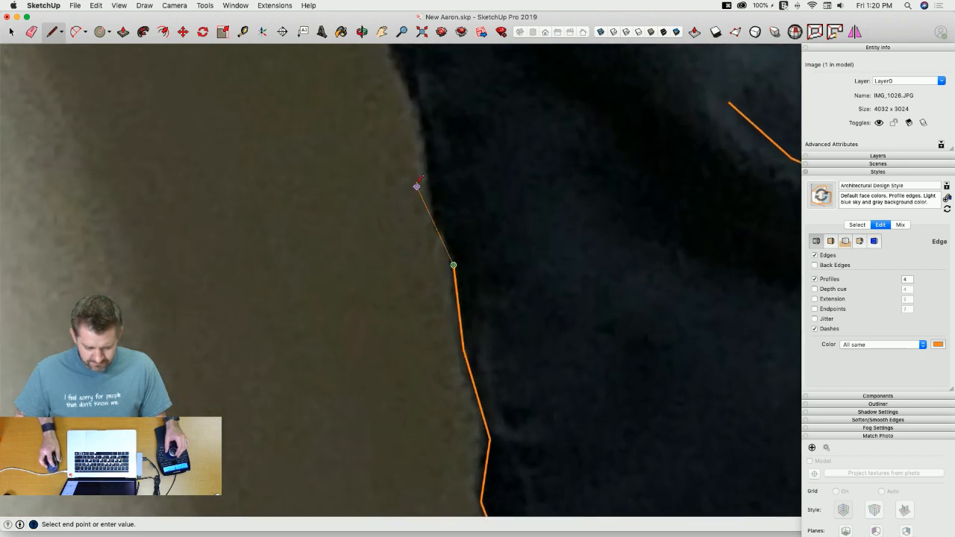
click(417, 115)
scroll(426, 149, down, 2)
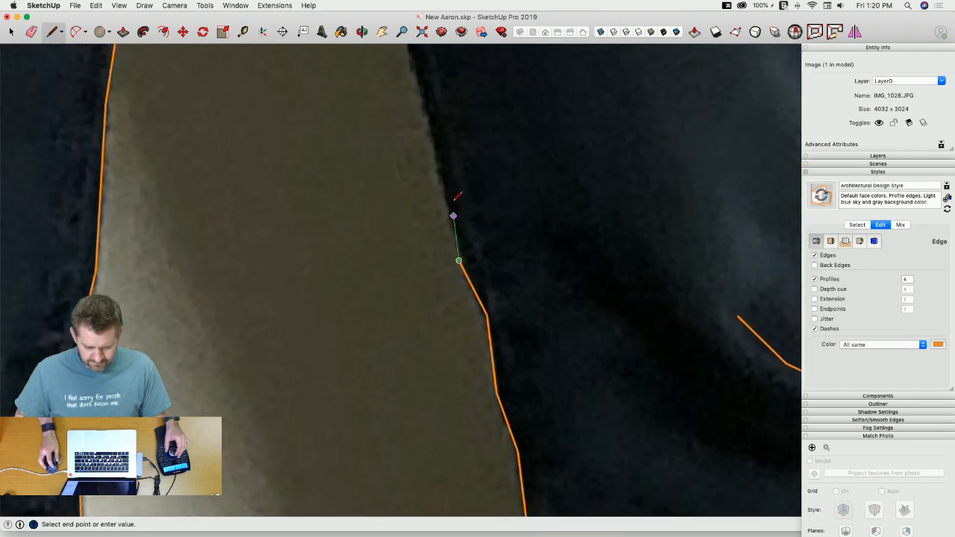
scroll(445, 172, down, 1)
click(425, 172)
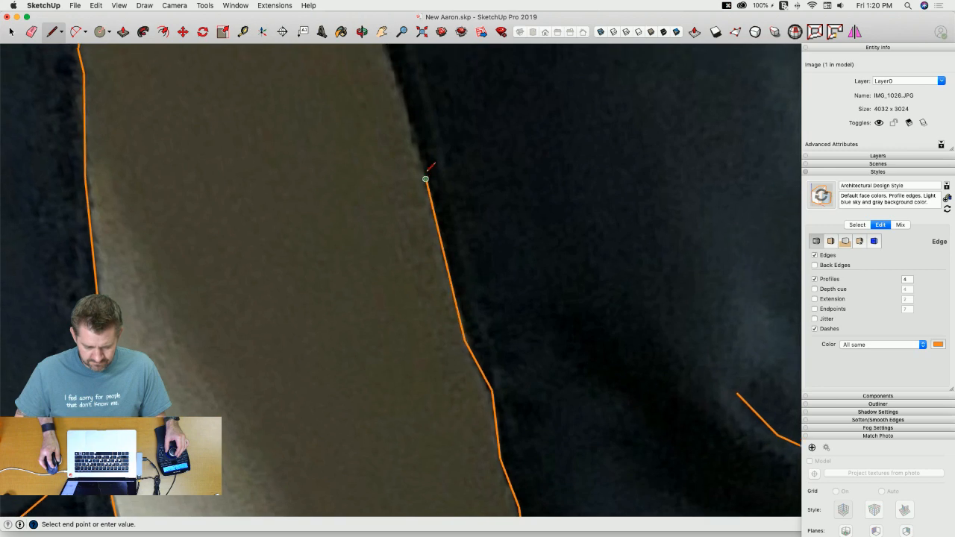
scroll(428, 195, down, 2)
scroll(431, 213, down, 3)
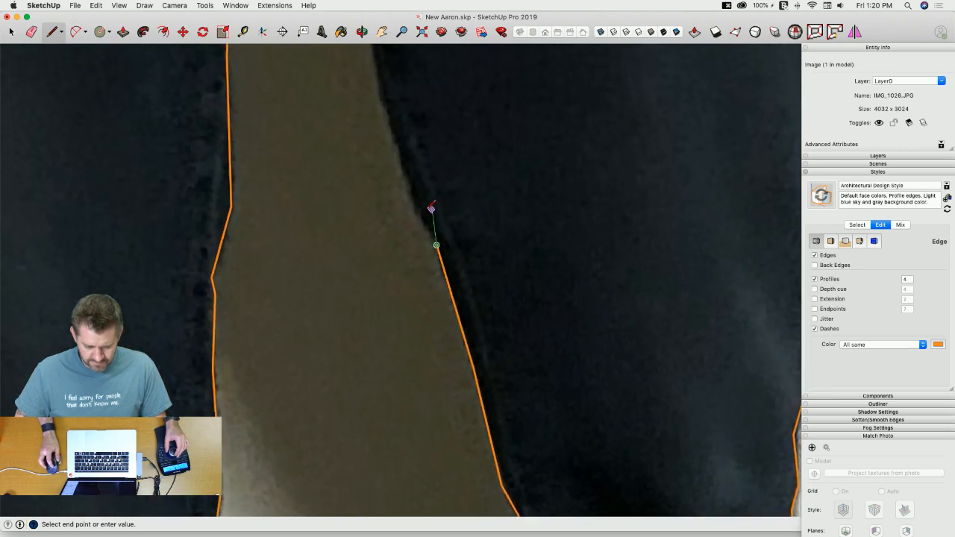
scroll(413, 200, down, 4)
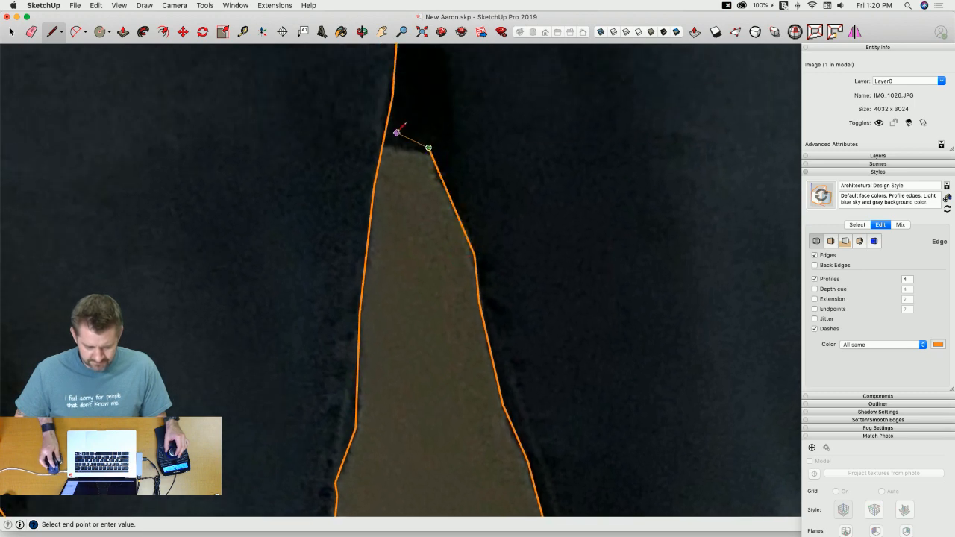
scroll(440, 297, down, 5)
key(space)
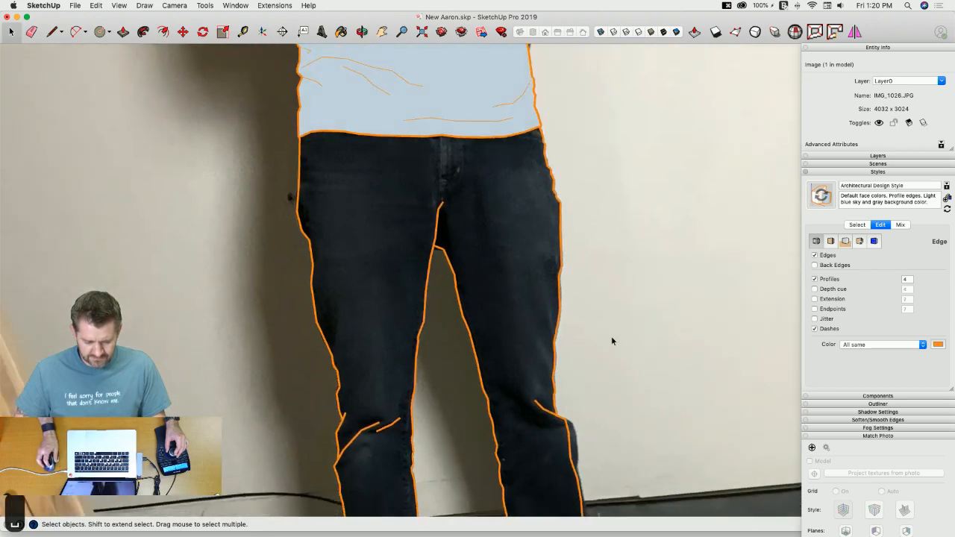
Step: View the tracing edge-on and erase the two off-plane edges at the right cuff's inner corner
scroll(565, 317, down, 5)
middle_drag(551, 306, 561, 394)
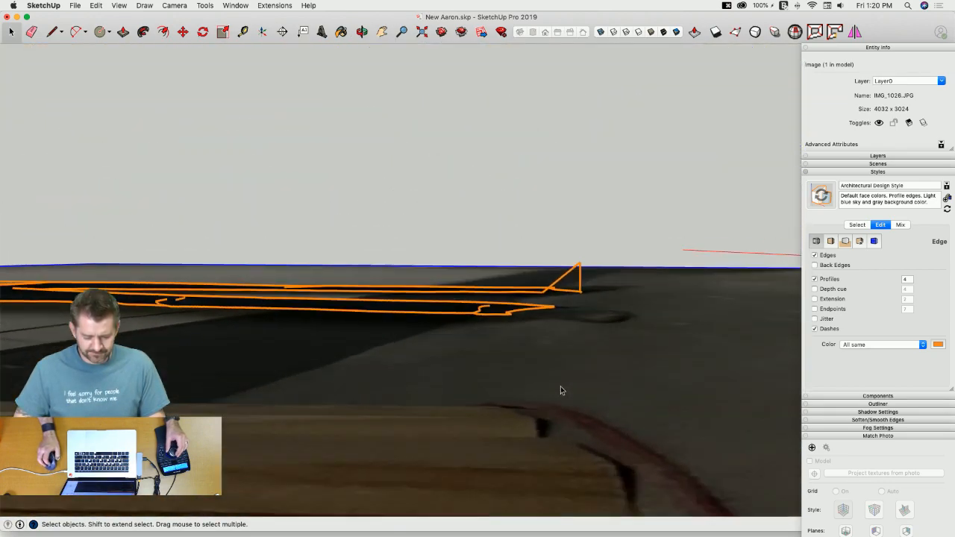
key(e)
click(551, 323)
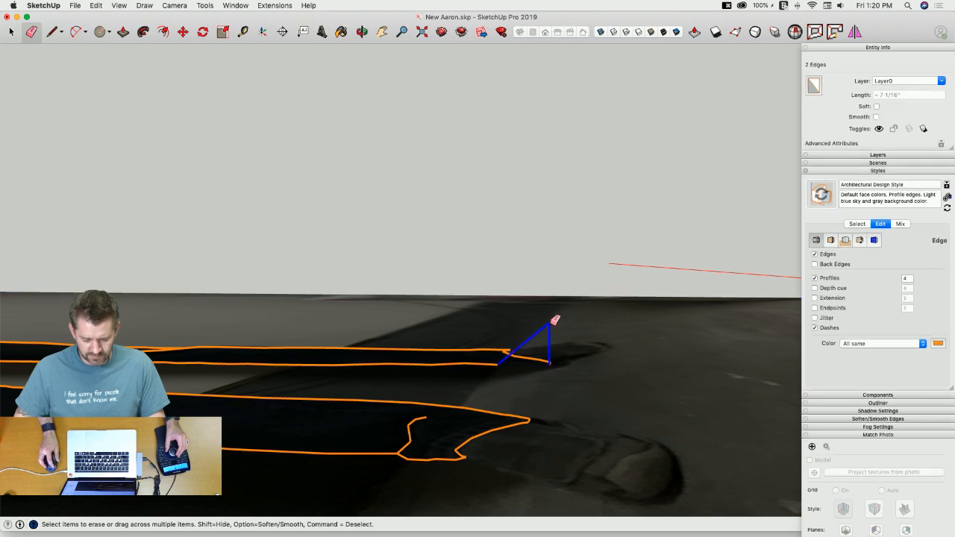
Step: Redraw the right cuff's two missing inner edges flat on the photo, down to the hem corner
key(l)
scroll(423, 329, up, 2)
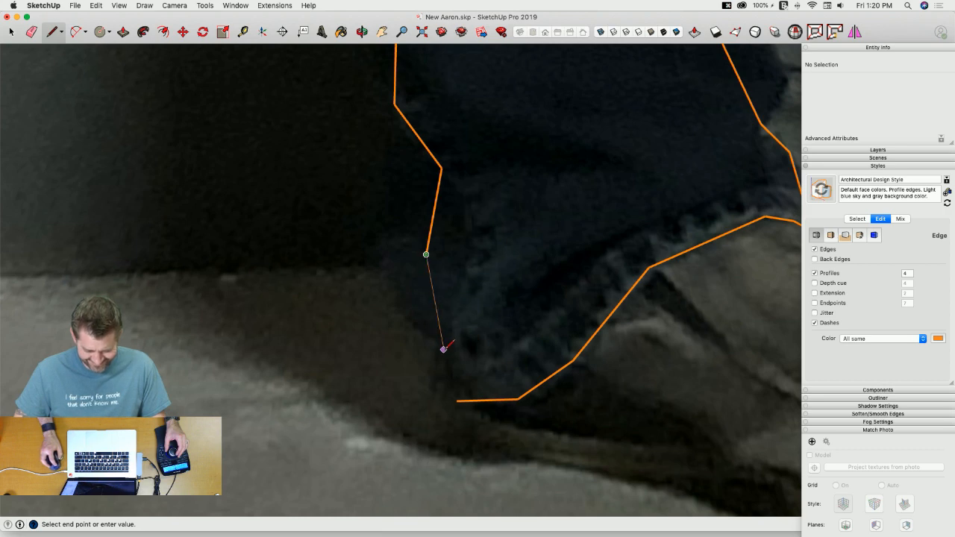
click(445, 347)
click(457, 400)
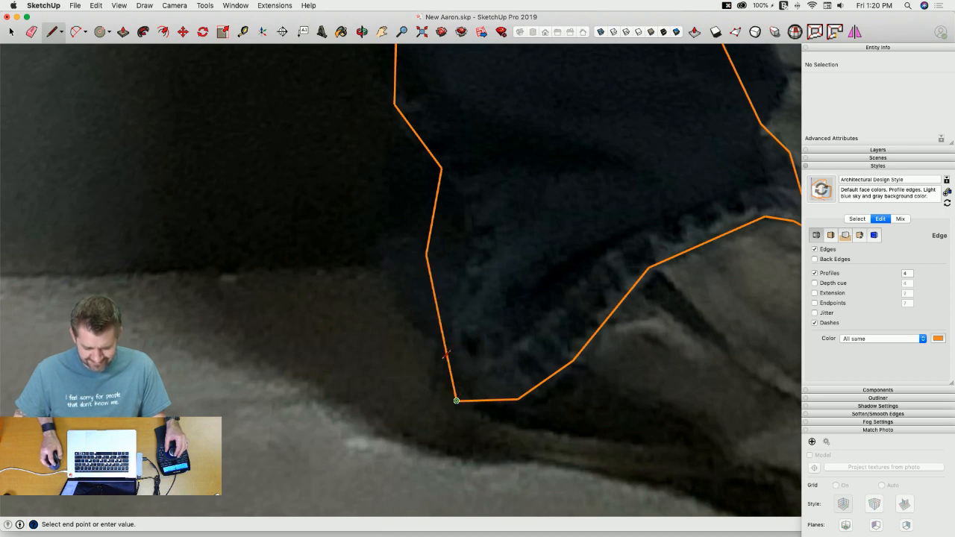
key(space)
Step: Bridge the gaps between the left knee's crease lines and the leg's outer and inner edges
scroll(427, 317, down, 8)
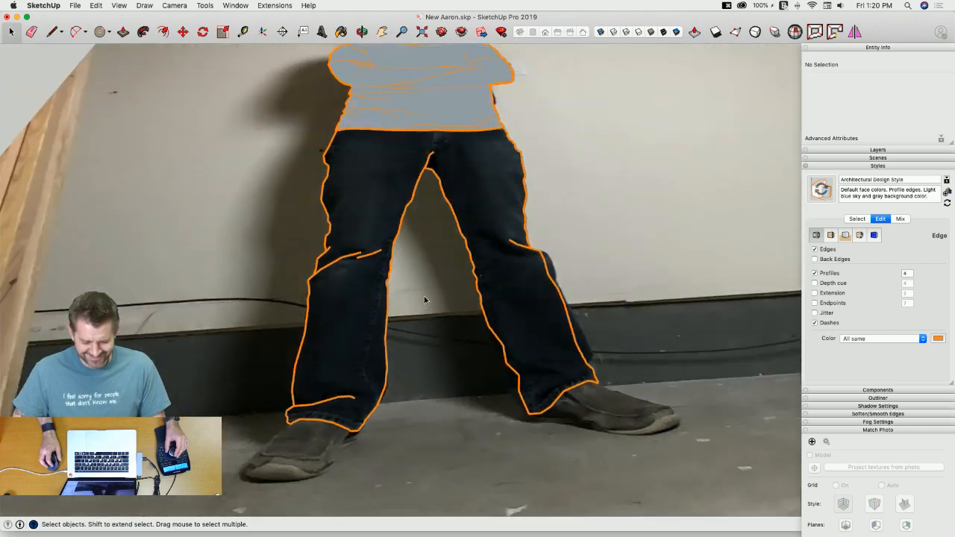
scroll(421, 294, down, 3)
key(l)
scroll(332, 292, up, 10)
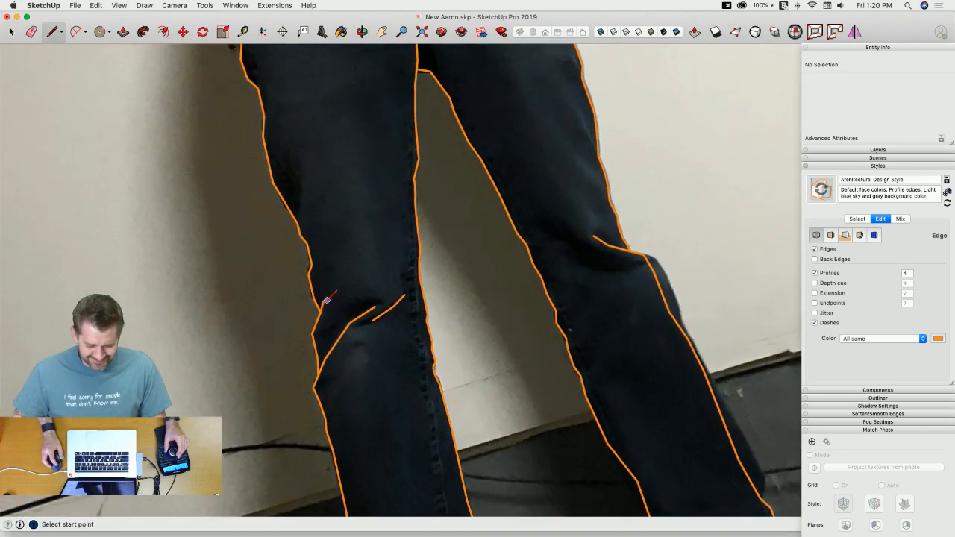
click(323, 300)
click(374, 305)
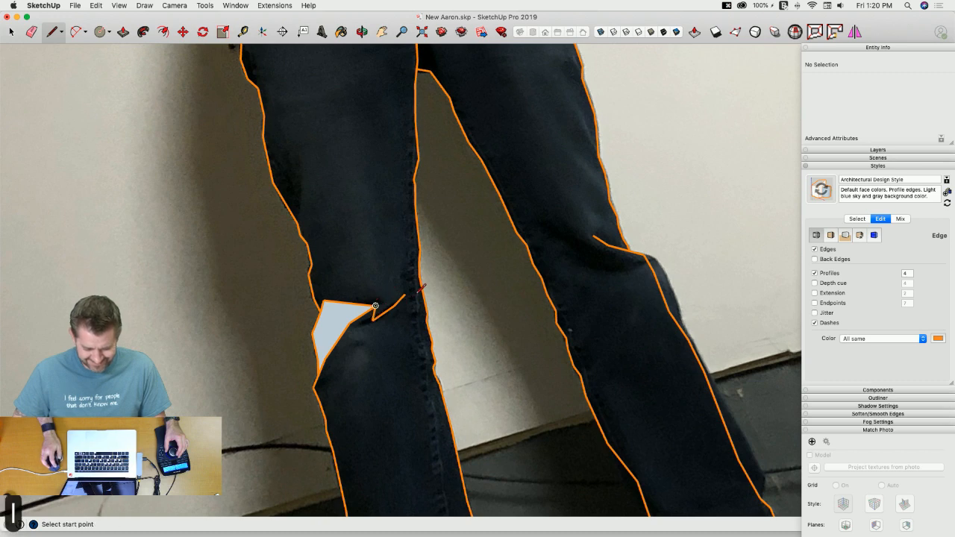
click(405, 295)
key(e)
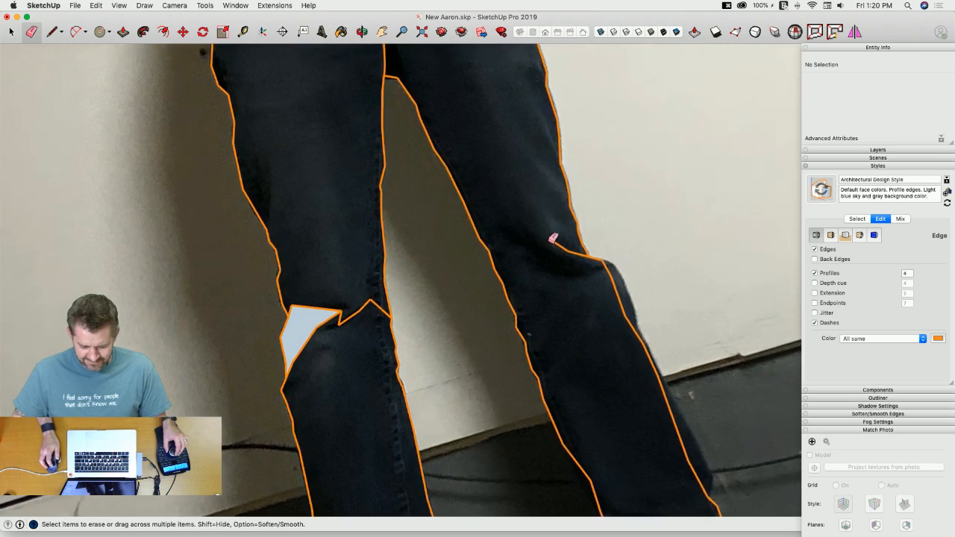
Step: Close the right lower leg into a face with a line from the knee crease's end to the inner edge
key(l)
click(552, 241)
click(514, 314)
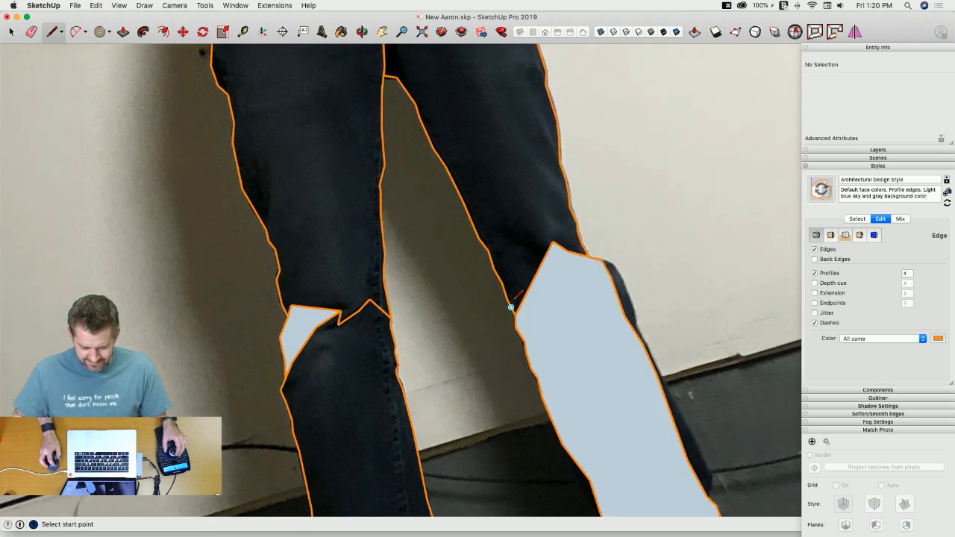
Step: Connect the left cuff crease to the leg's inner edge to fill the lower leg, and erase the helper line
scroll(477, 336, down, 3)
scroll(446, 371, up, 3)
click(441, 338)
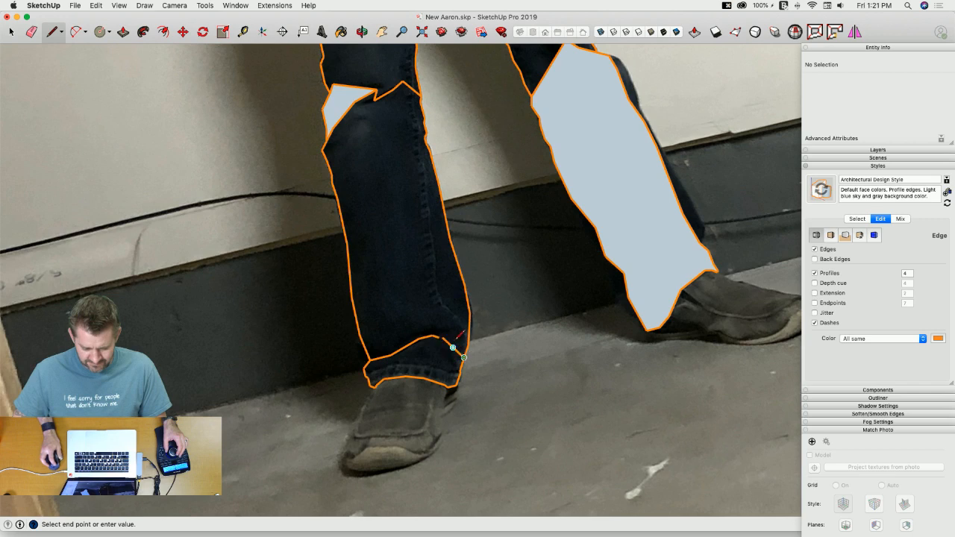
key(e)
click(456, 350)
key(l)
click(439, 337)
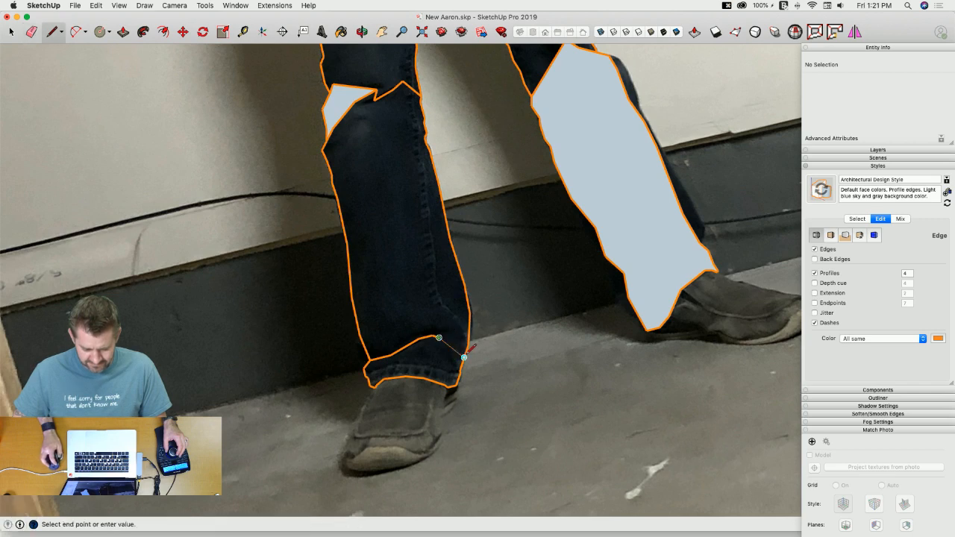
click(464, 357)
key(e)
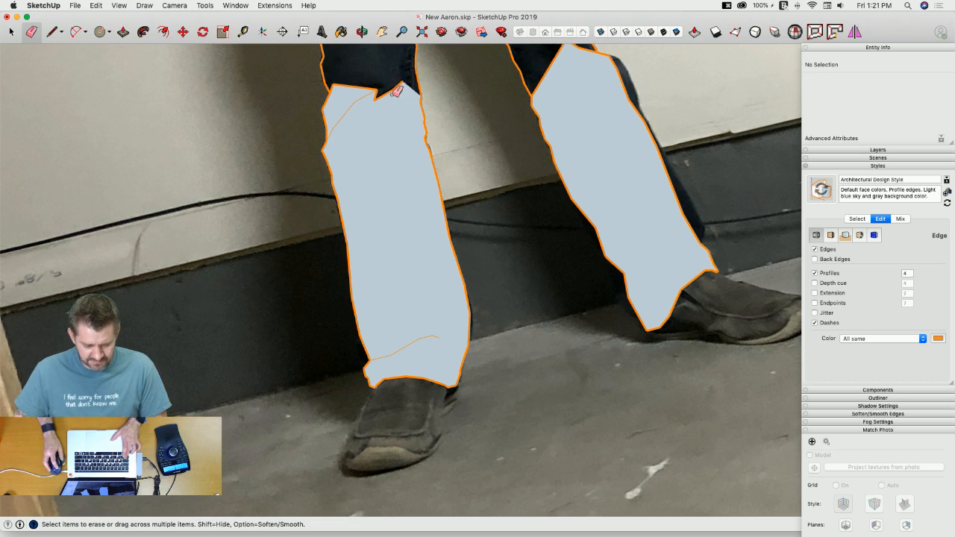
Step: Fill the upper jeans with a line from the crotch seam to the shirt hem, and erase the leftover helper lines
scroll(579, 384, down, 2)
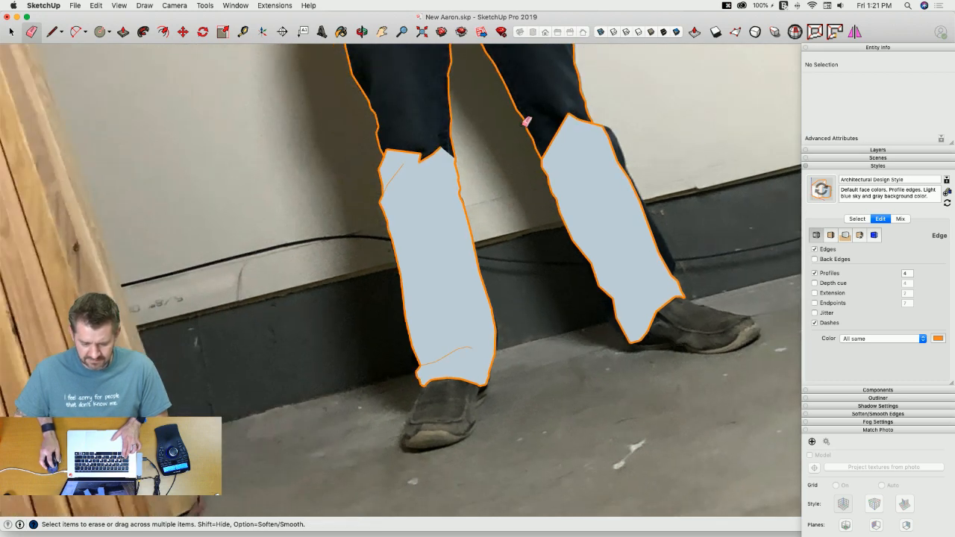
scroll(517, 220, up, 4)
key(l)
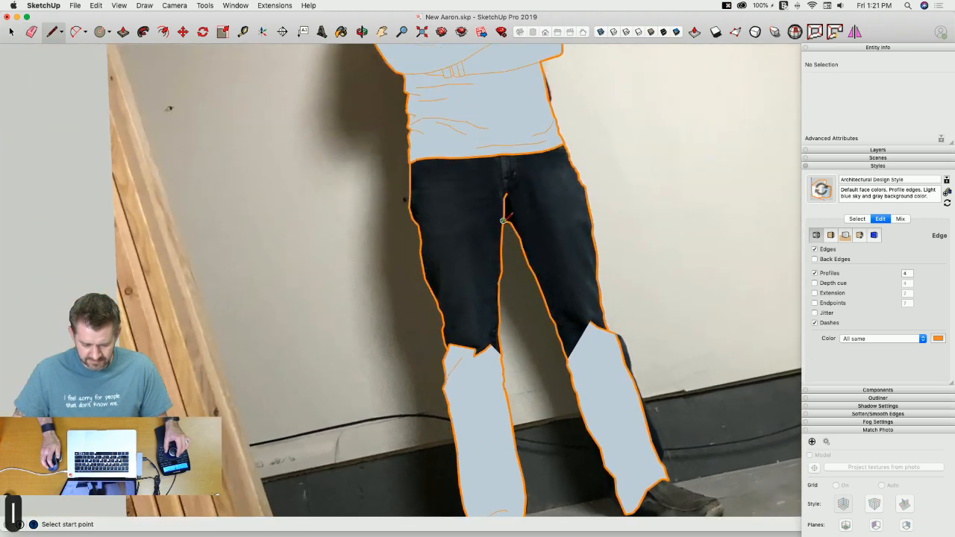
scroll(515, 219, up, 1)
click(506, 194)
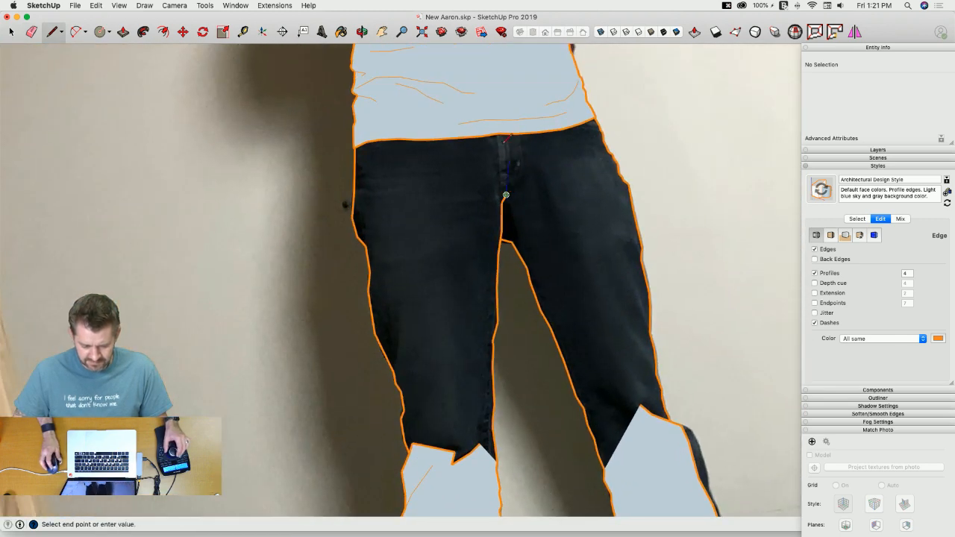
click(498, 136)
key(e)
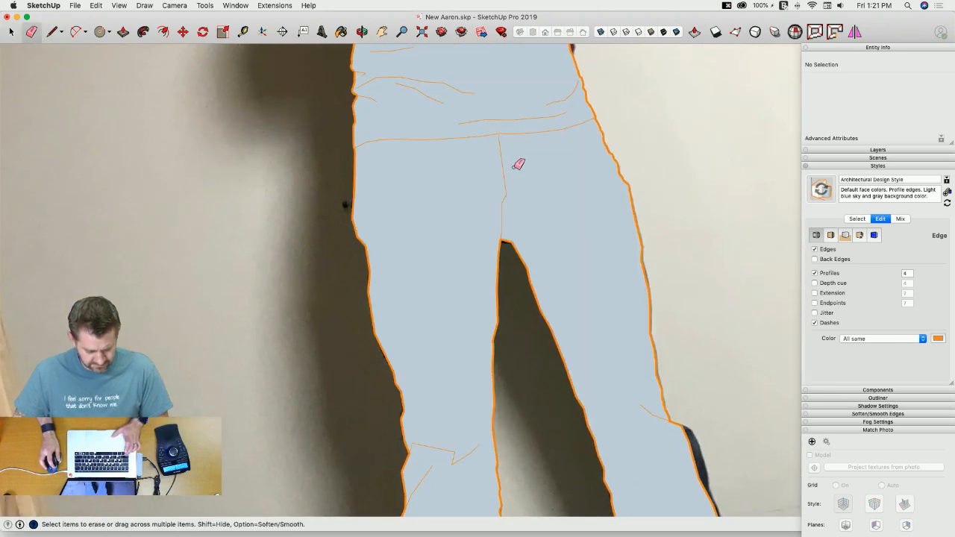
scroll(608, 220, down, 8)
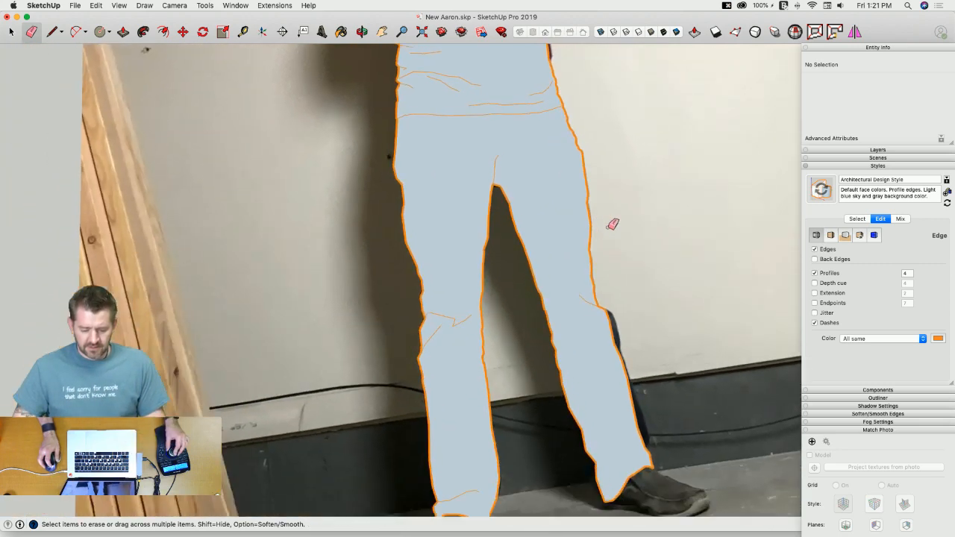
scroll(563, 262, up, 3)
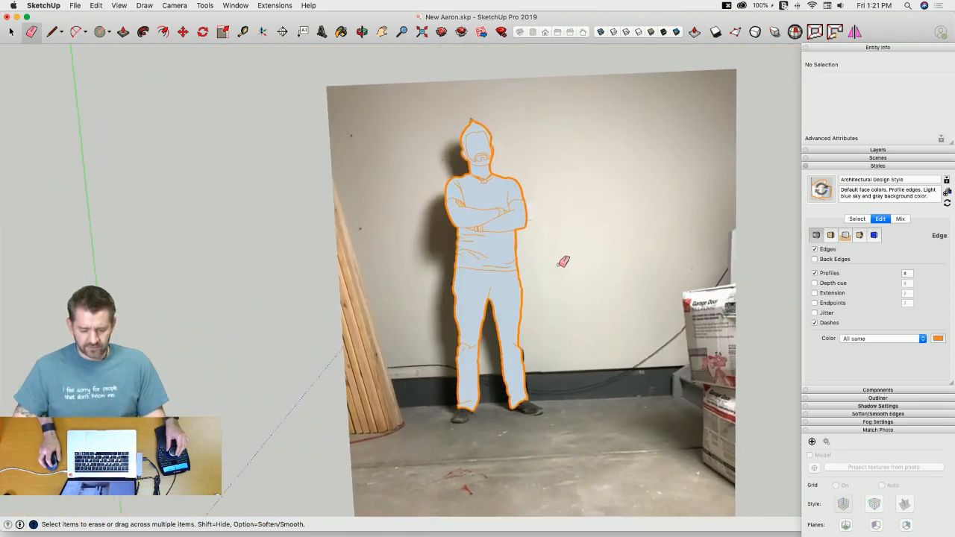
scroll(548, 314, up, 3)
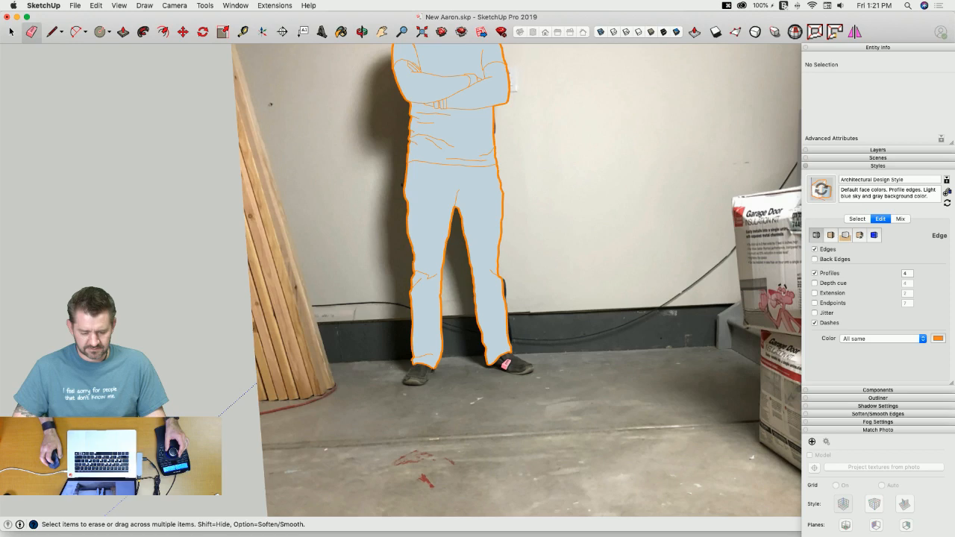
scroll(504, 364, up, 1)
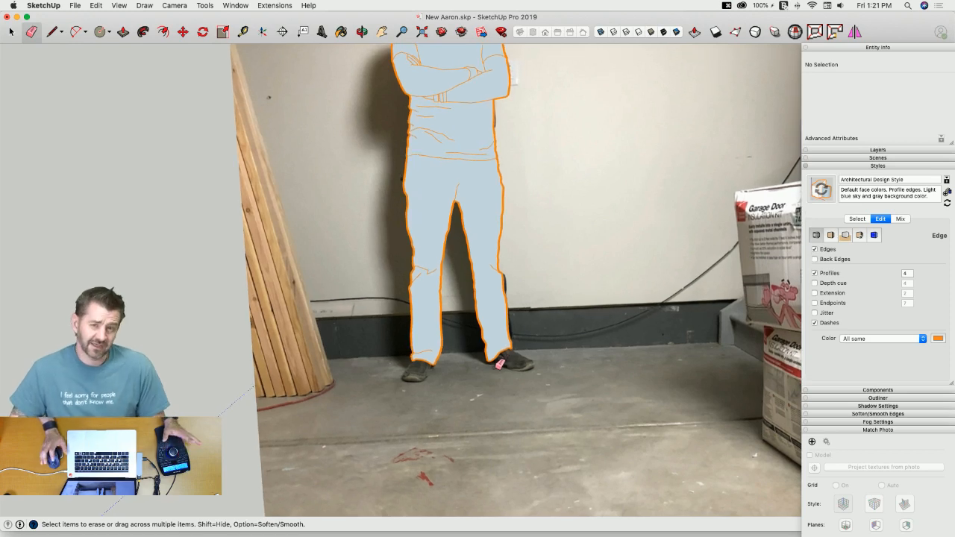
scroll(485, 358, up, 6)
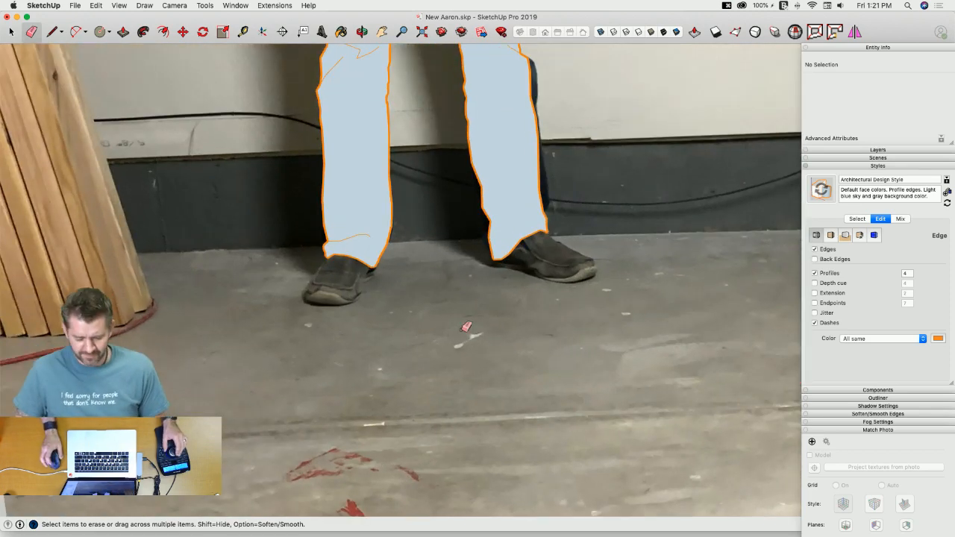
Step: Align the view squarely to the traced figure's trouser face
scroll(341, 287, down, 5)
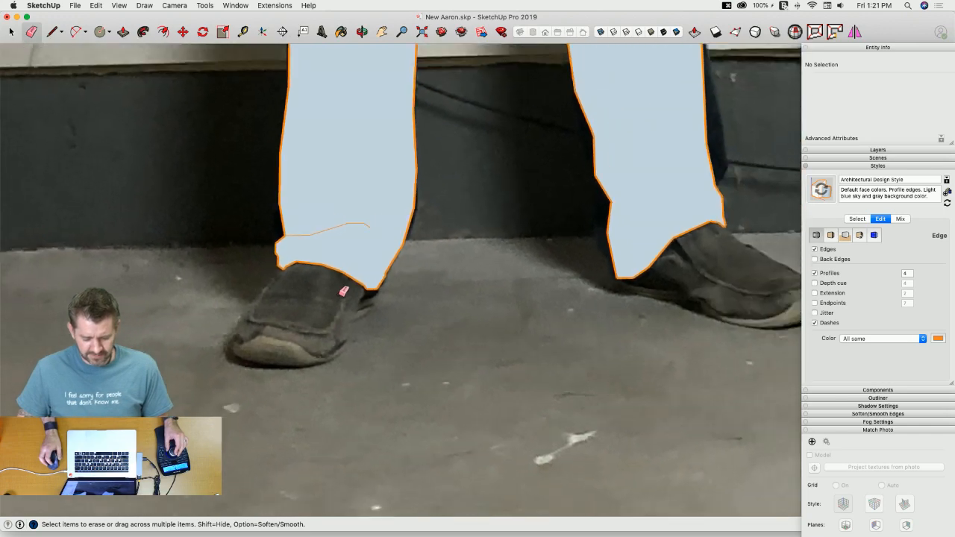
scroll(342, 292, down, 8)
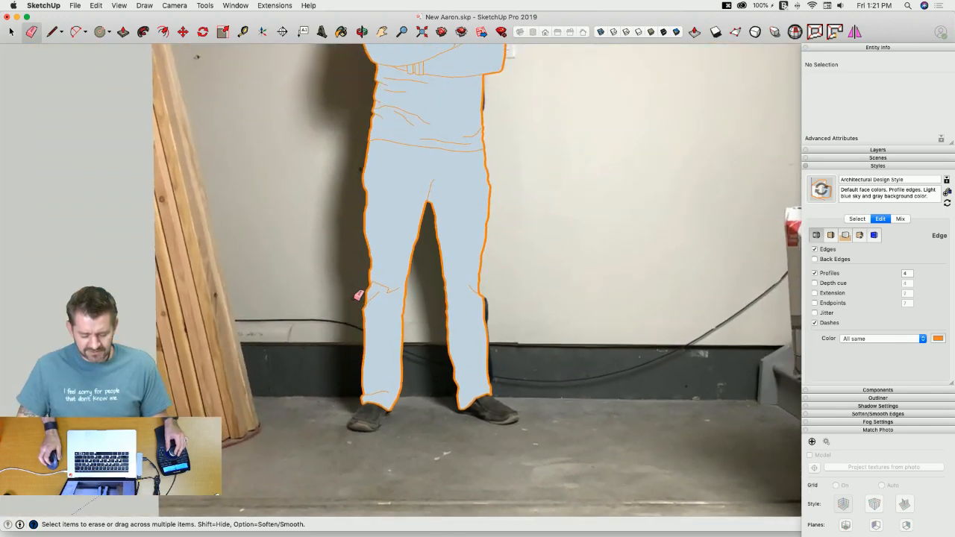
scroll(354, 298, down, 3)
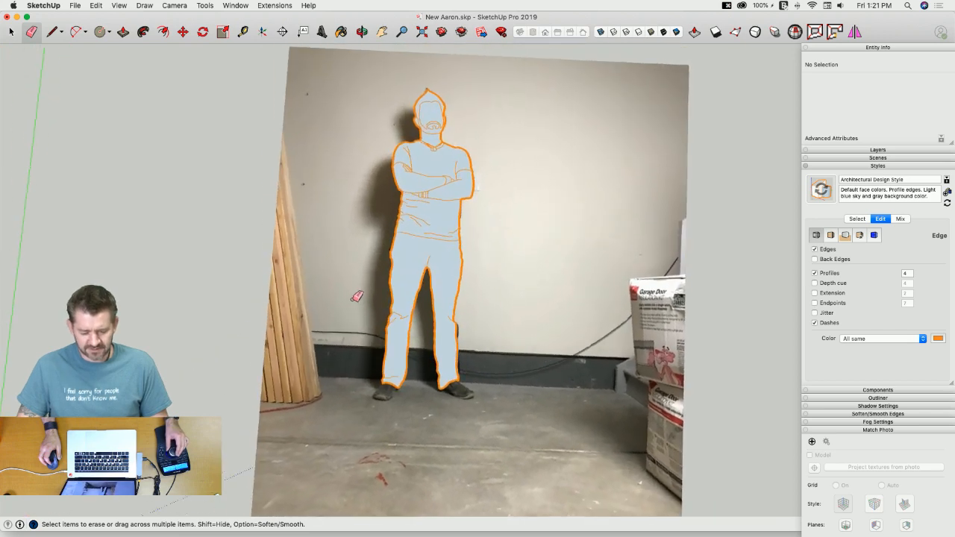
right_click(427, 228)
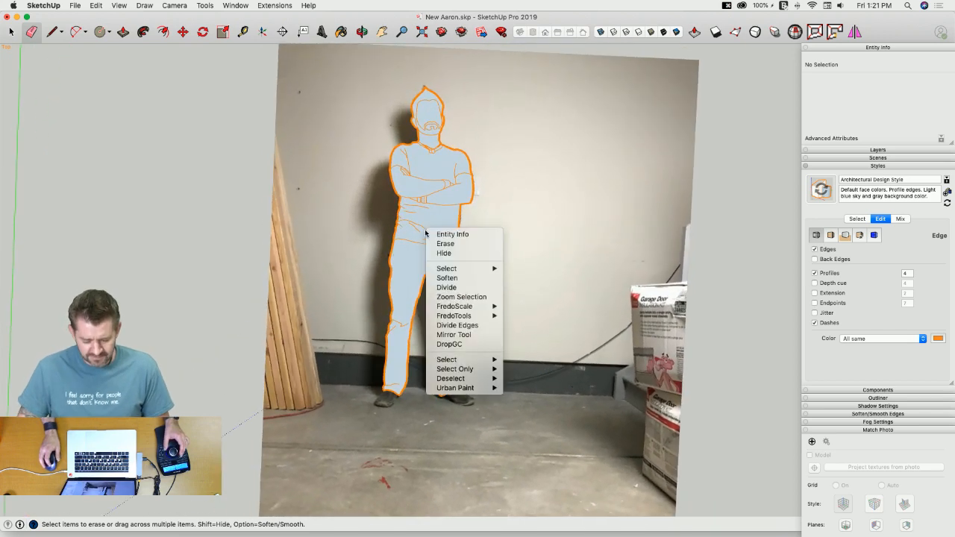
right_click(414, 267)
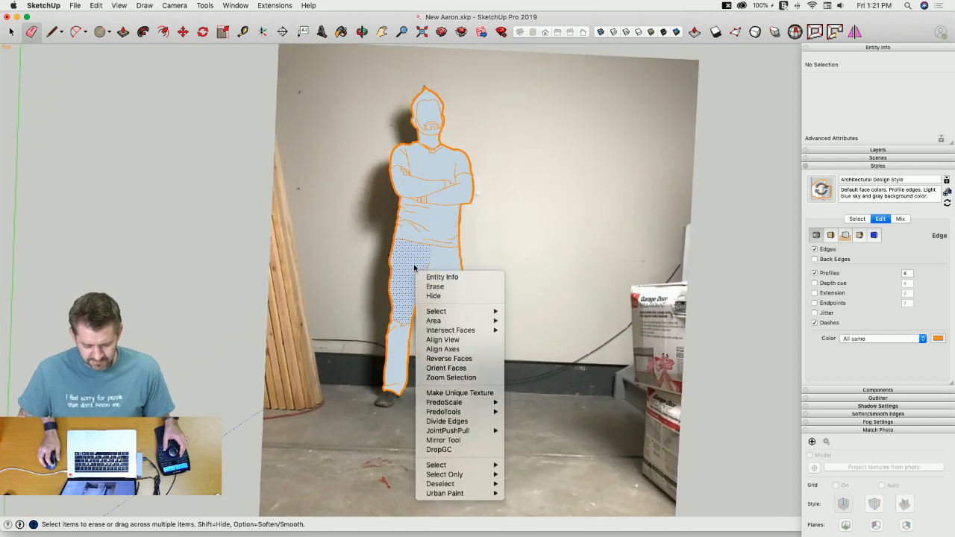
click(442, 339)
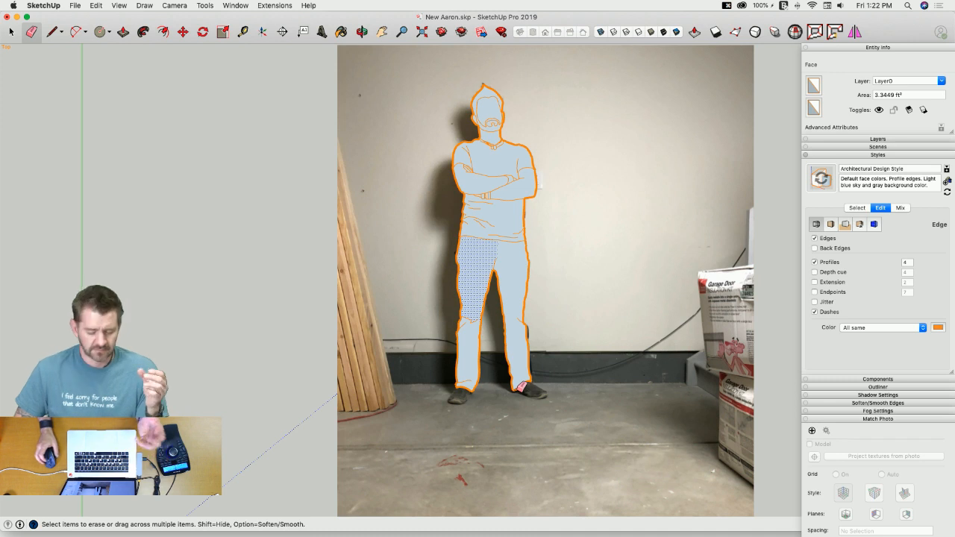
Step: Draw a straight horizontal ground line under the photographed shoes, extending past both feet
key(l)
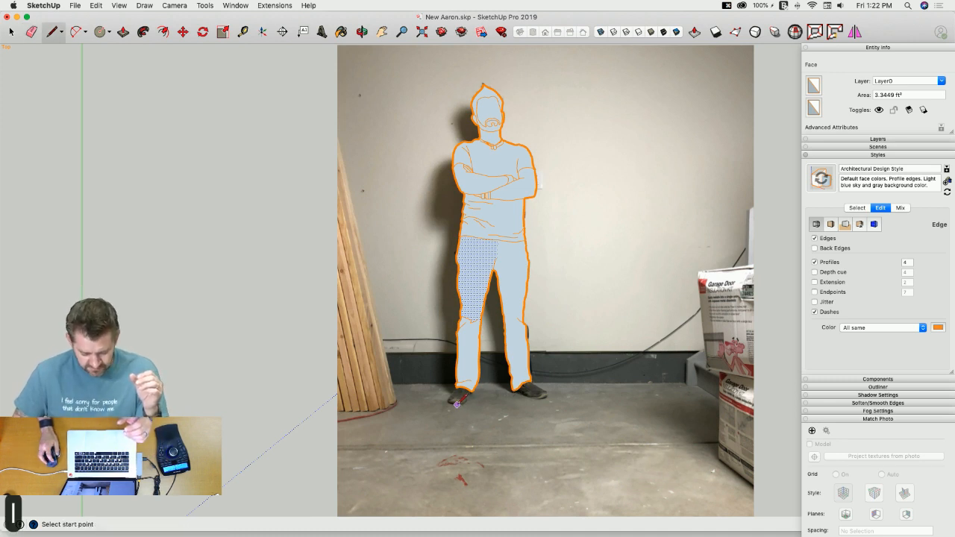
click(451, 403)
click(565, 403)
key(Escape)
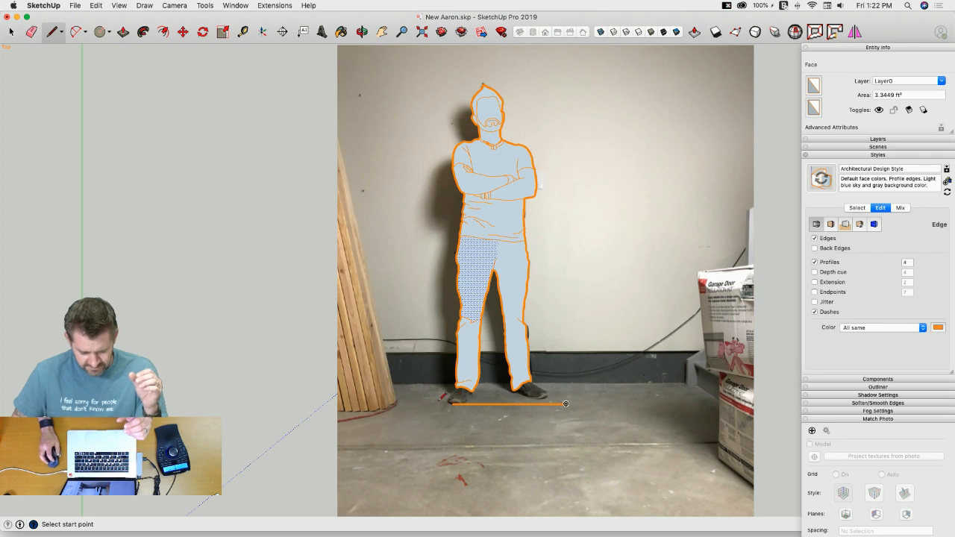
click(451, 404)
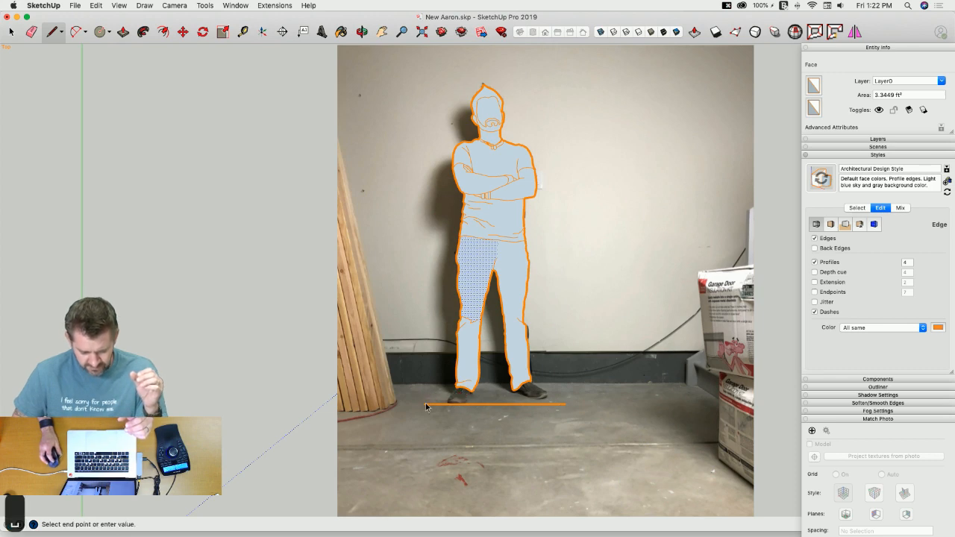
key(space)
scroll(510, 406, up, 5)
key(l)
click(585, 388)
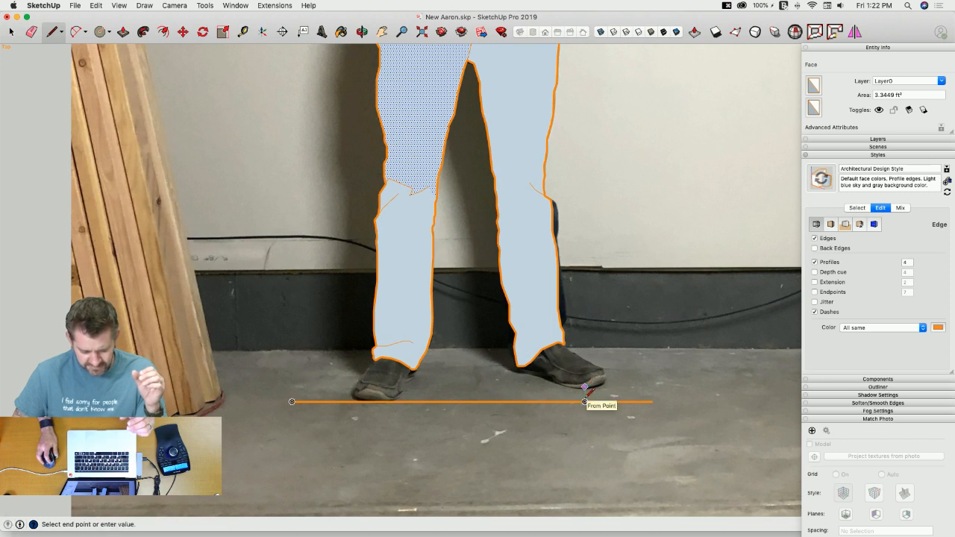
key(space)
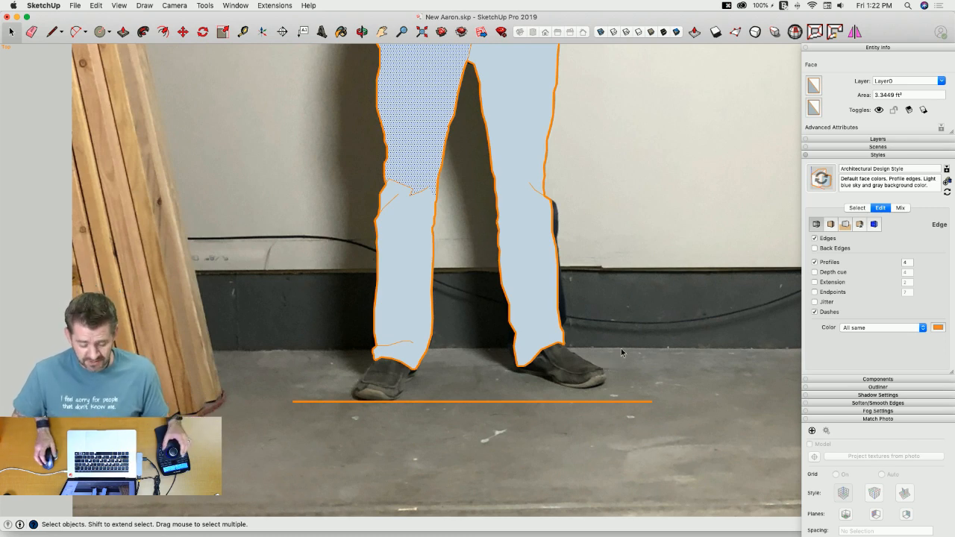
Step: Check how the existing coloured figure's shoes meet the ground with a temporary line beneath the soles, and erase that line
scroll(484, 401, up, 2)
scroll(484, 401, down, 10)
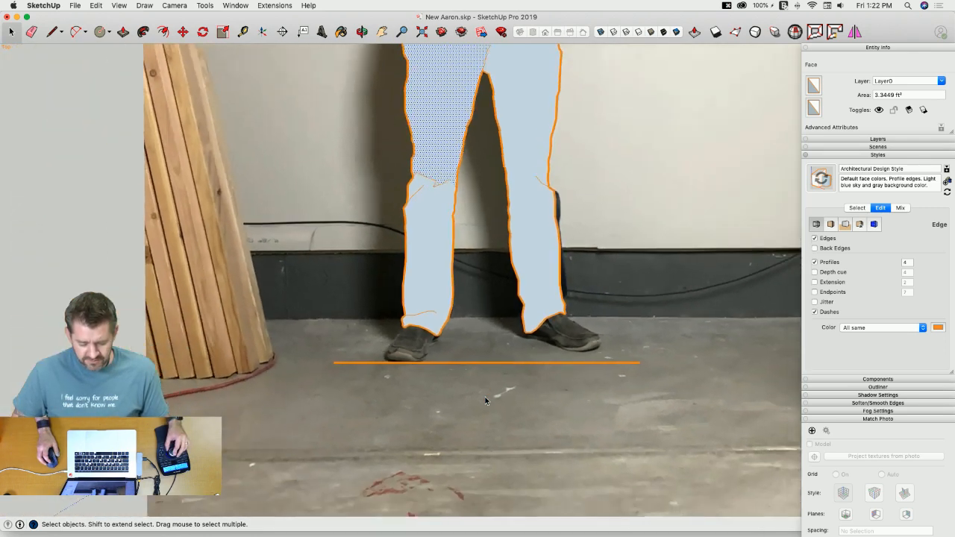
scroll(444, 361, up, 10)
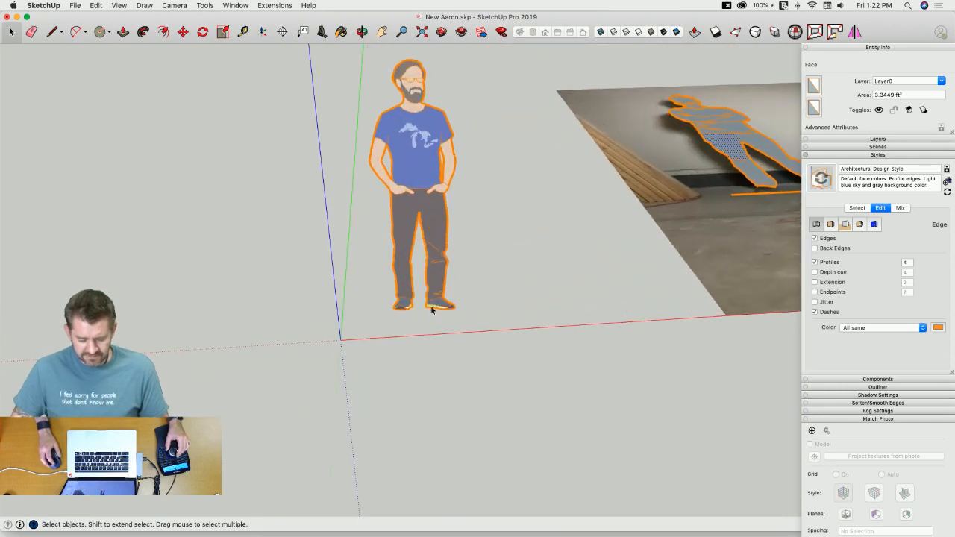
scroll(418, 421, up, 2)
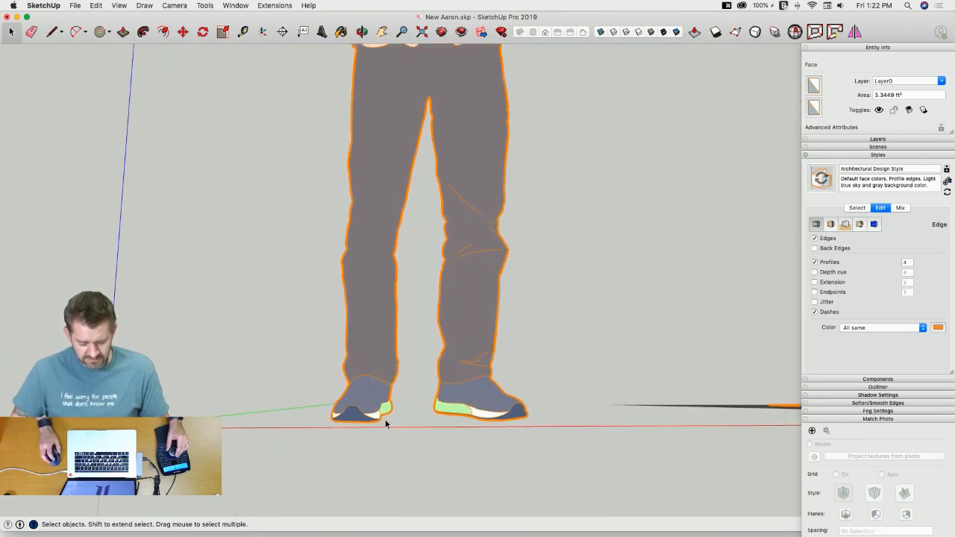
key(l)
click(365, 424)
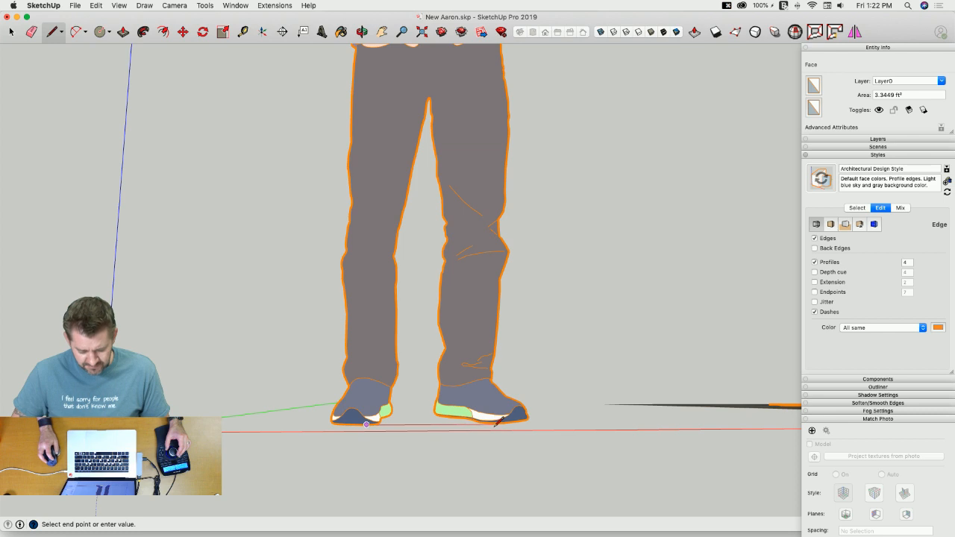
click(549, 419)
scroll(550, 420, up, 8)
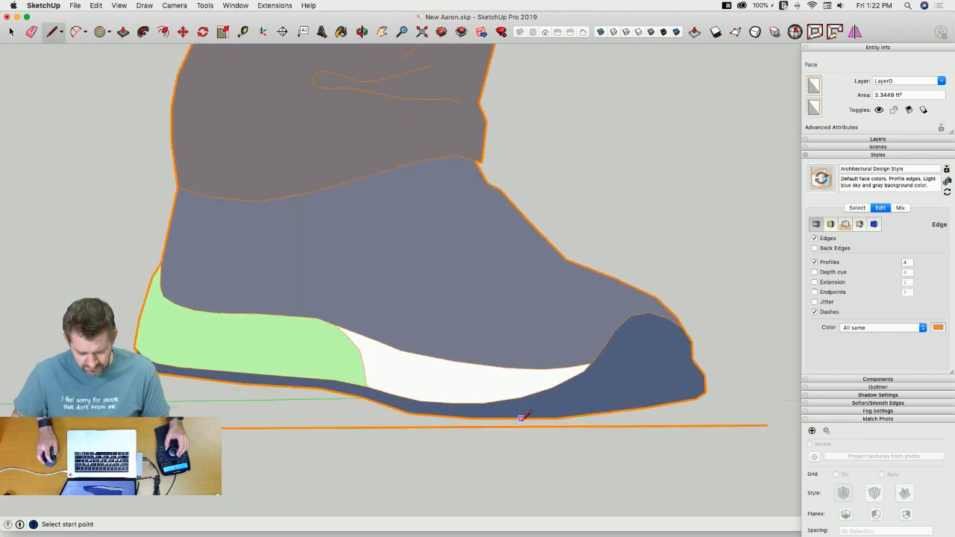
scroll(520, 416, down, 8)
key(e)
click(454, 402)
scroll(448, 418, down, 5)
scroll(437, 418, up, 1)
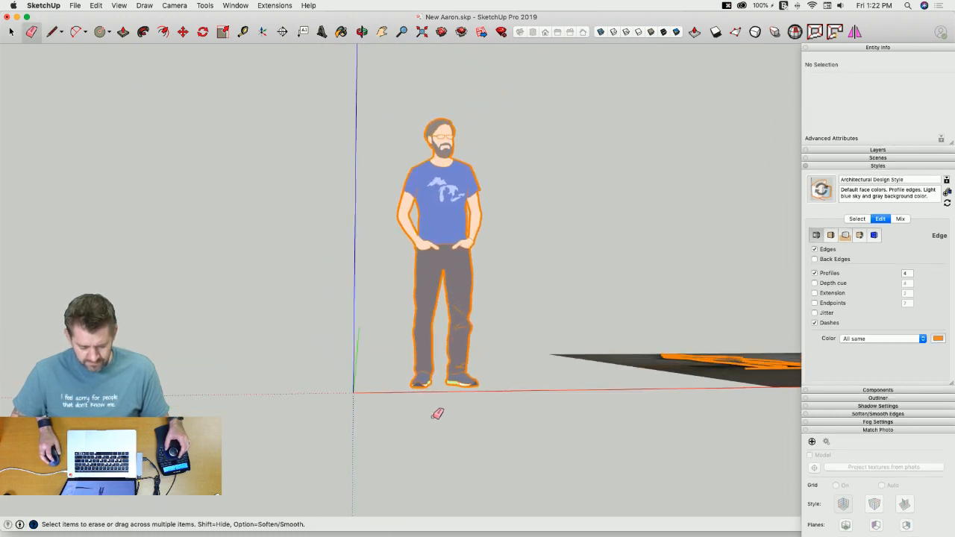
Step: Trace the outer edge of the photo's left shoe with lines from the trouser hem down toward the toe
scroll(509, 373, up, 1)
mouse_move(446, 369)
middle_down()
mouse_move(505, 385)
mouse_move(582, 335)
mouse_move(505, 307)
mouse_move(477, 345)
middle_up()
scroll(447, 363, up, 5)
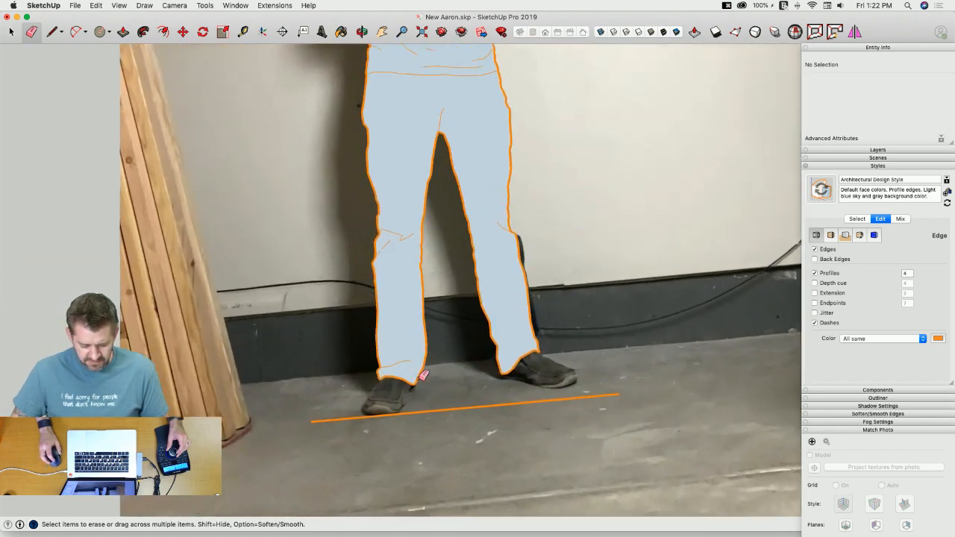
scroll(411, 394, up, 2)
key(l)
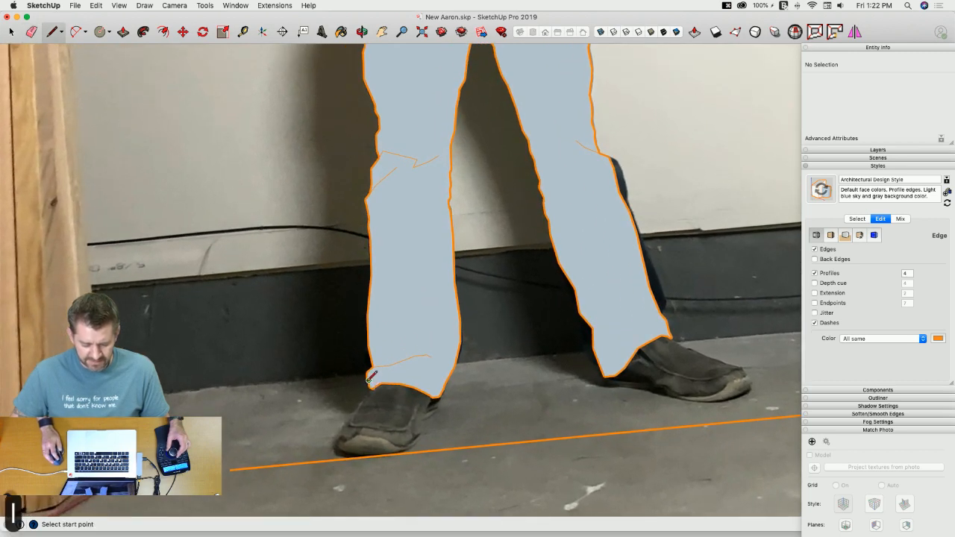
scroll(375, 390, up, 5)
scroll(427, 334, up, 1)
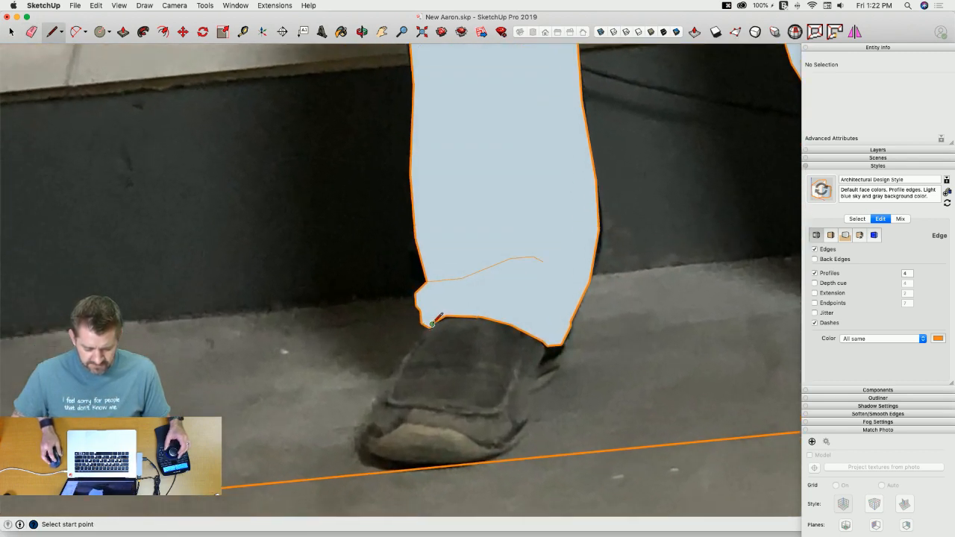
click(429, 326)
click(387, 384)
scroll(366, 423, up, 3)
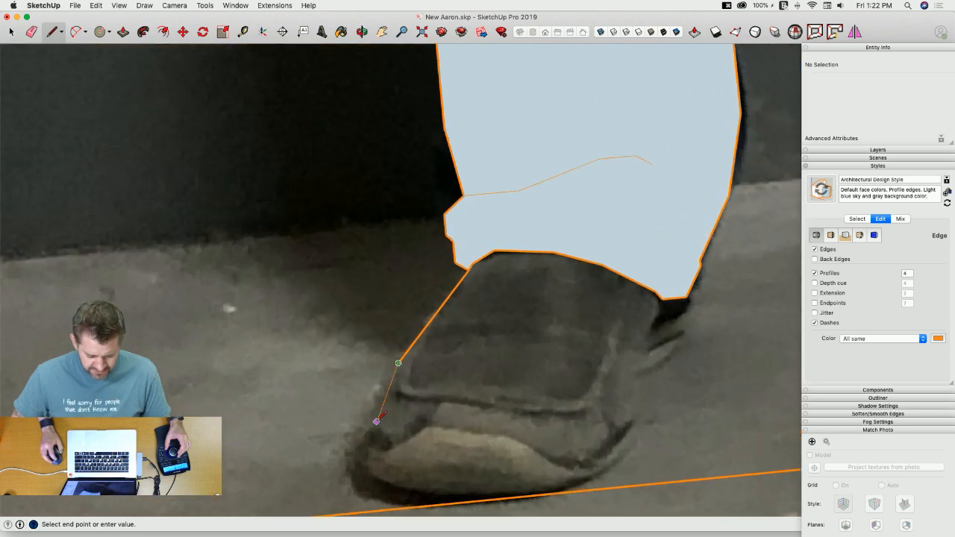
click(370, 419)
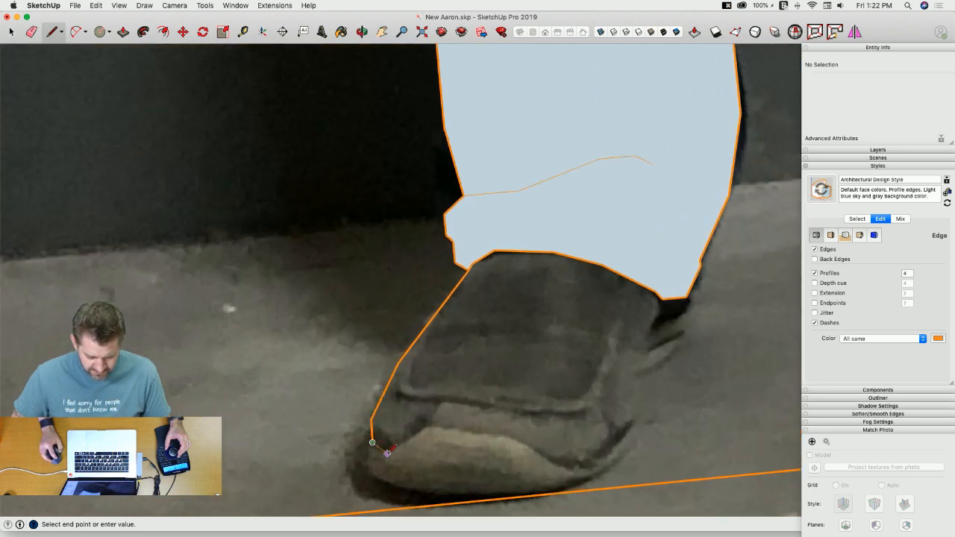
Step: Trace the seam between the upper and the light toe section across the front of the left shoe
scroll(387, 451, up, 2)
click(392, 450)
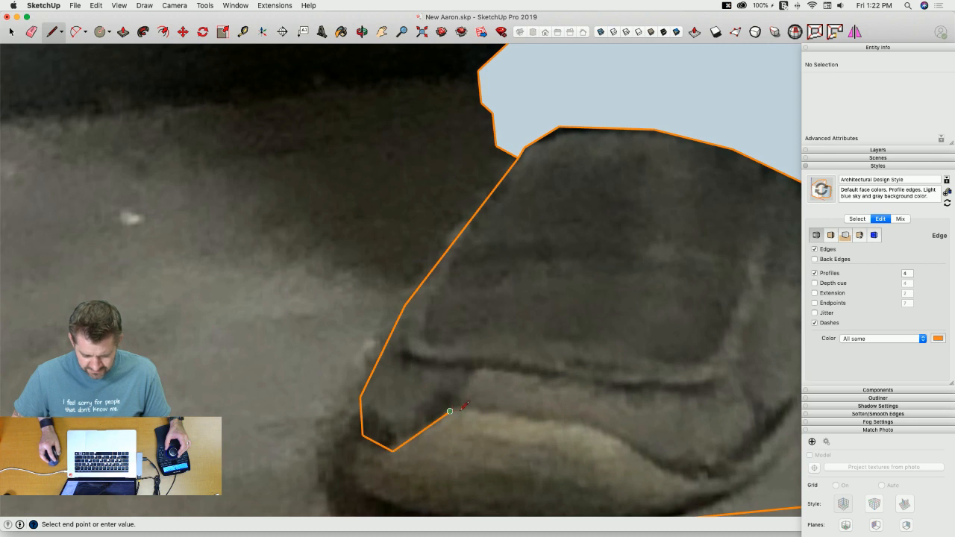
click(538, 416)
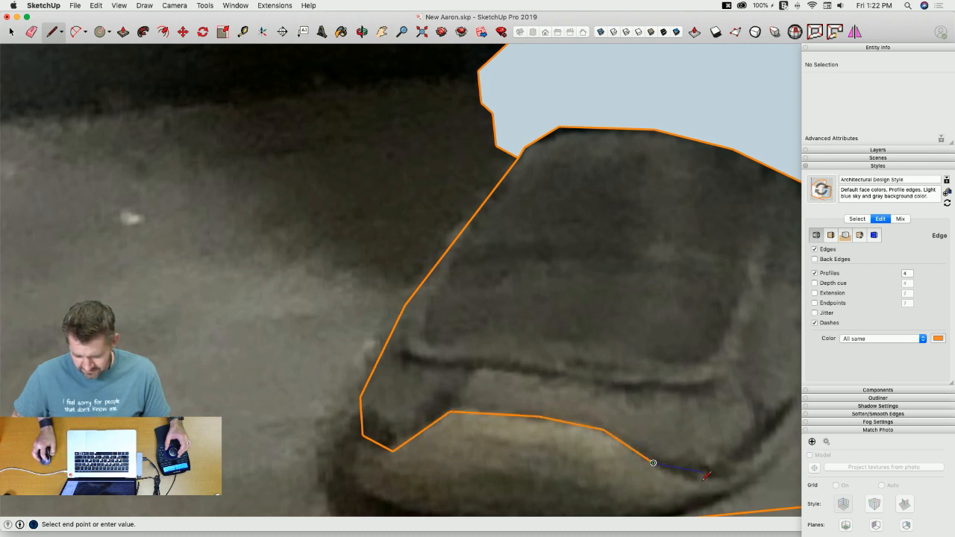
scroll(704, 473, up, 3)
click(692, 485)
Step: Trace the inner edge of the left shoe back up to the trouser hem to close the shoe's upper face
shift+middle_drag(692, 486, 539, 418)
click(628, 395)
scroll(628, 388, down, 2)
click(543, 285)
middle_drag(559, 207, 583, 247)
click(646, 244)
click(669, 212)
Step: Trace the left shoe's sole from the outer toe edge around its underside to the ground line
mouse_move(670, 212)
middle_down()
mouse_move(379, 284)
mouse_move(390, 256)
mouse_move(426, 261)
middle_up()
click(426, 264)
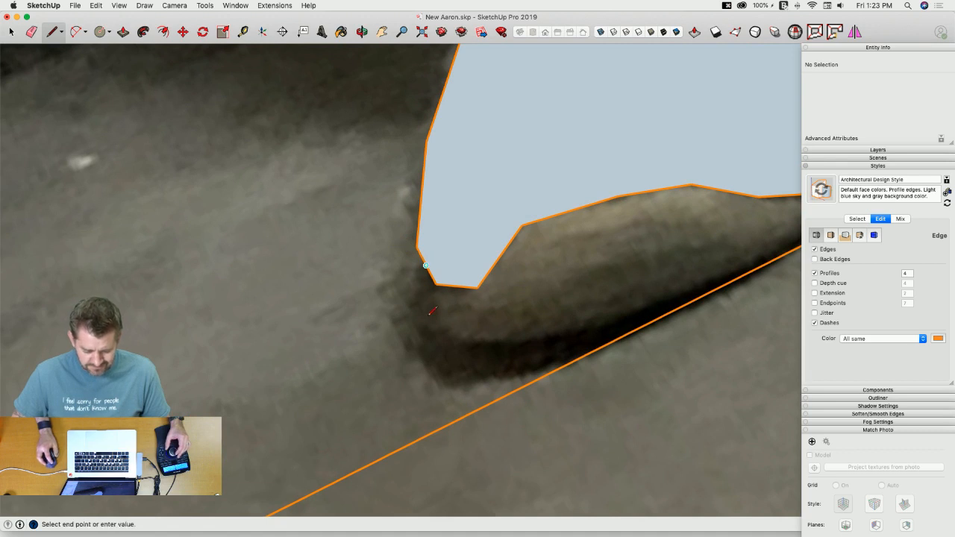
click(468, 345)
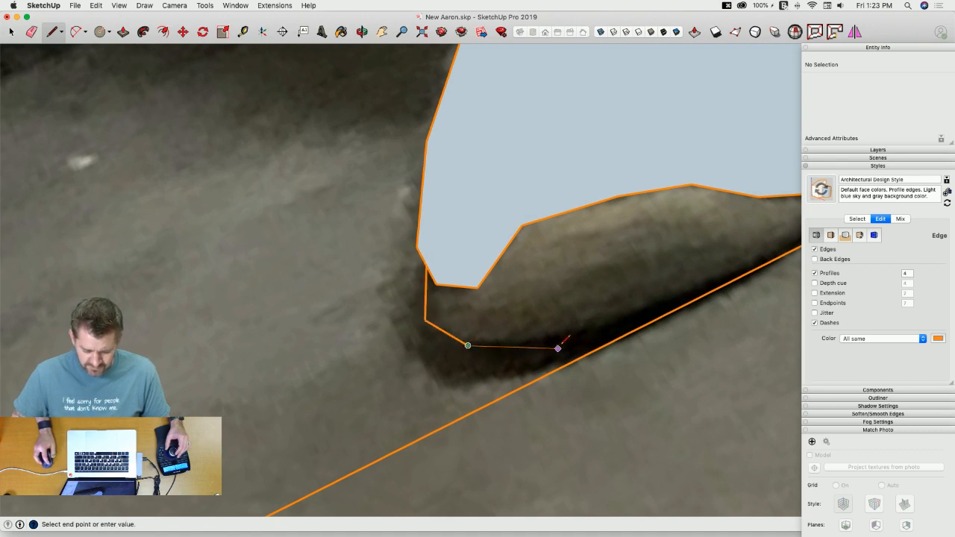
click(572, 336)
click(584, 324)
Step: Continue the left shoe's sole outline from the ground line up the inner side to close the sole face
key(l)
click(508, 295)
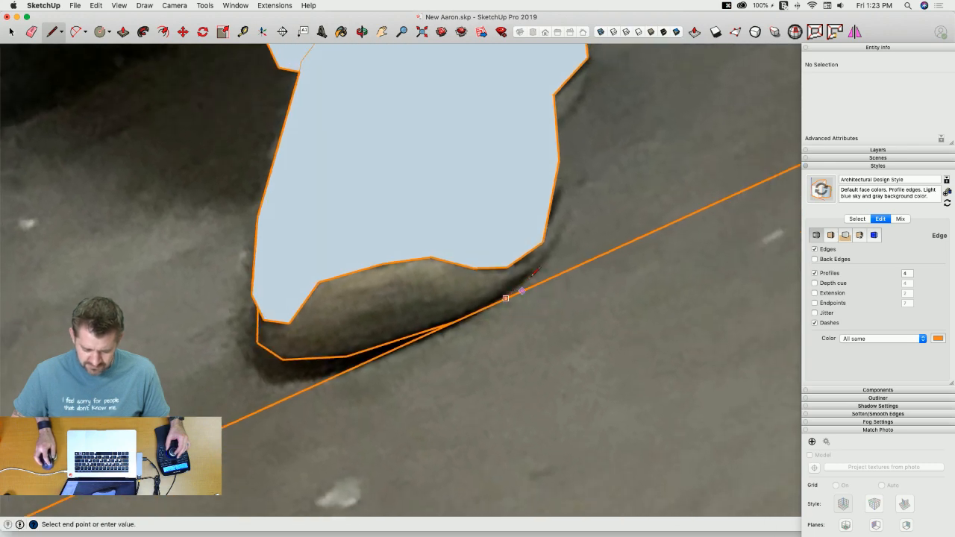
click(555, 244)
click(566, 171)
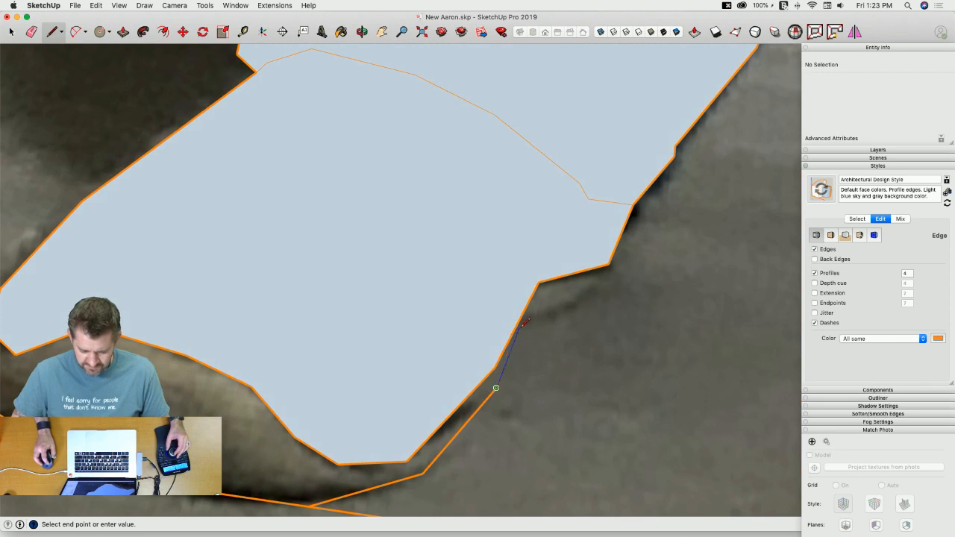
click(507, 341)
click(517, 324)
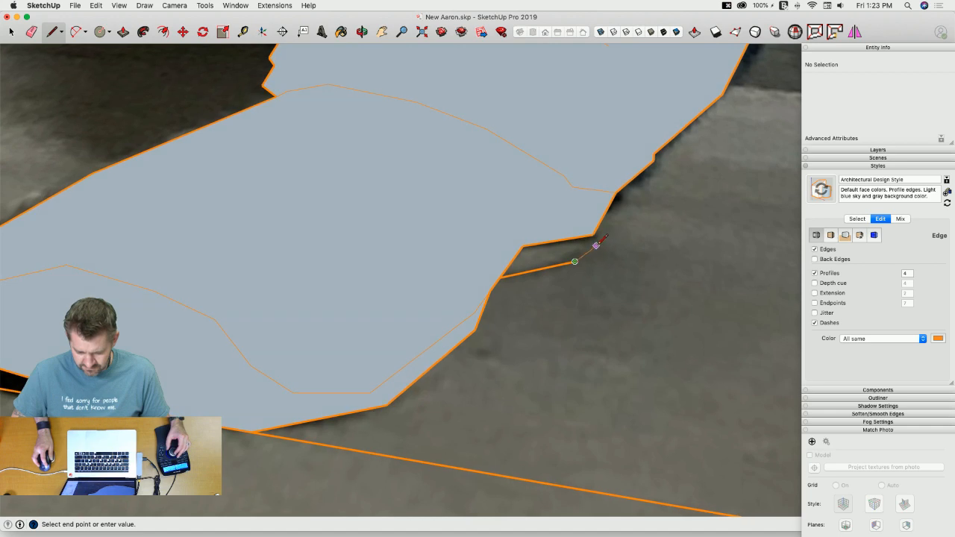
Step: Close the small heel piece beside the left shoe's inner edge and erase the leftover ground line
click(596, 244)
key(e)
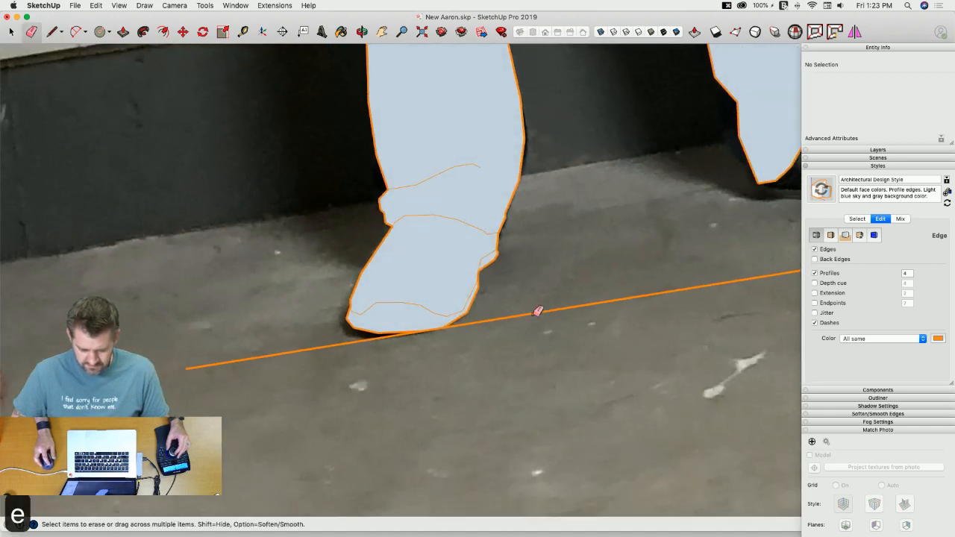
click(341, 338)
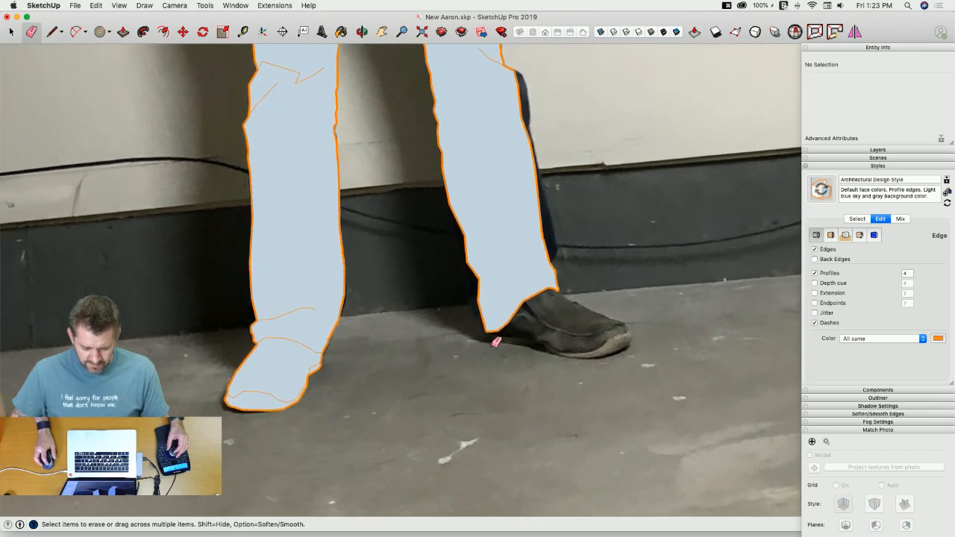
Step: Trace the top edge of the photo's right shoe from the trouser hem down around the toe tip
key(l)
scroll(531, 323, up, 2)
click(474, 255)
scroll(507, 281, up, 3)
click(507, 289)
click(622, 355)
click(728, 400)
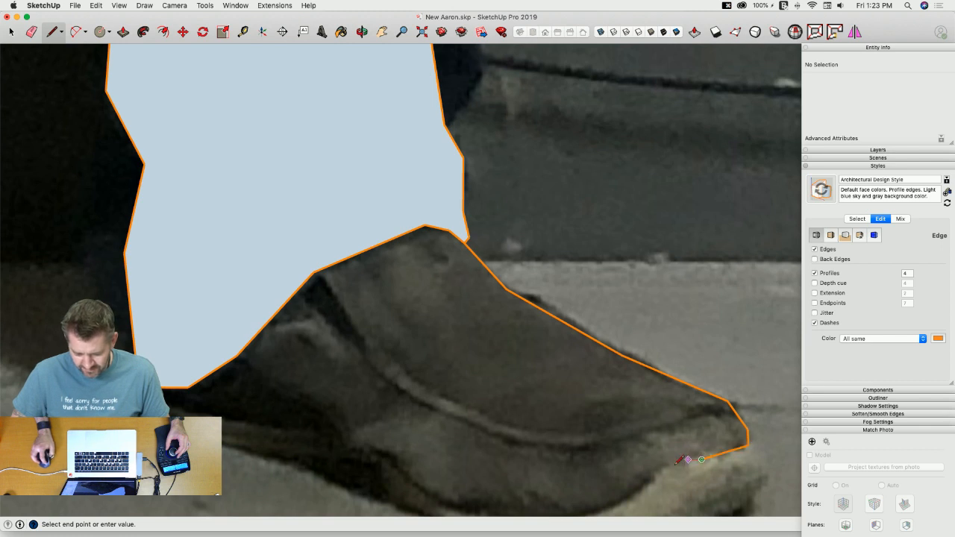
Step: Trace the photo's right shoe's upper-to-sole seam from below the toe tip back past the middle of the shoe
click(649, 480)
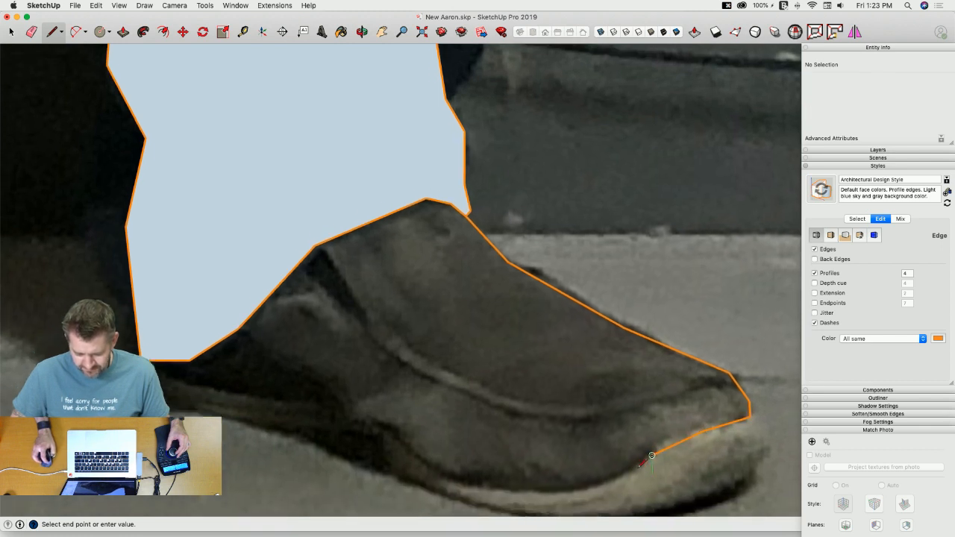
click(609, 412)
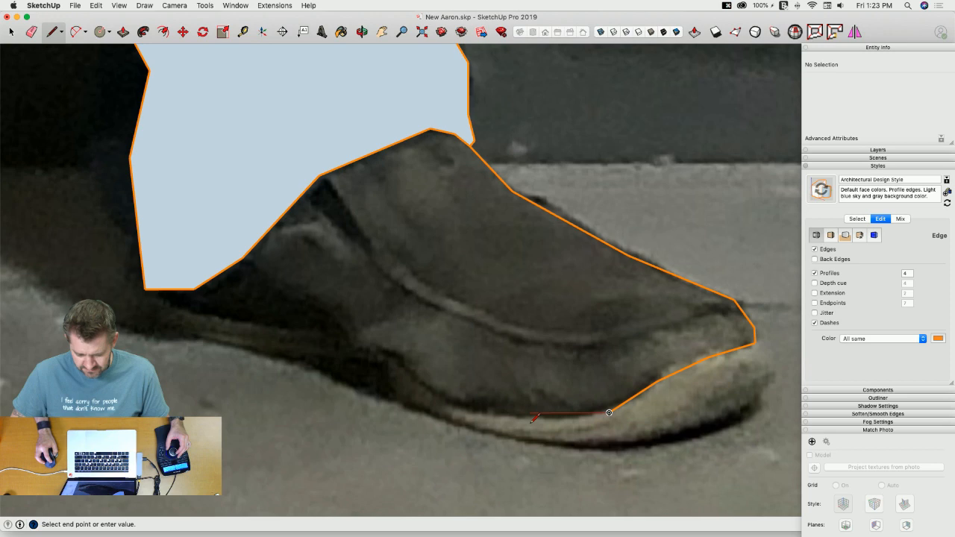
scroll(532, 419, up, 3)
click(532, 406)
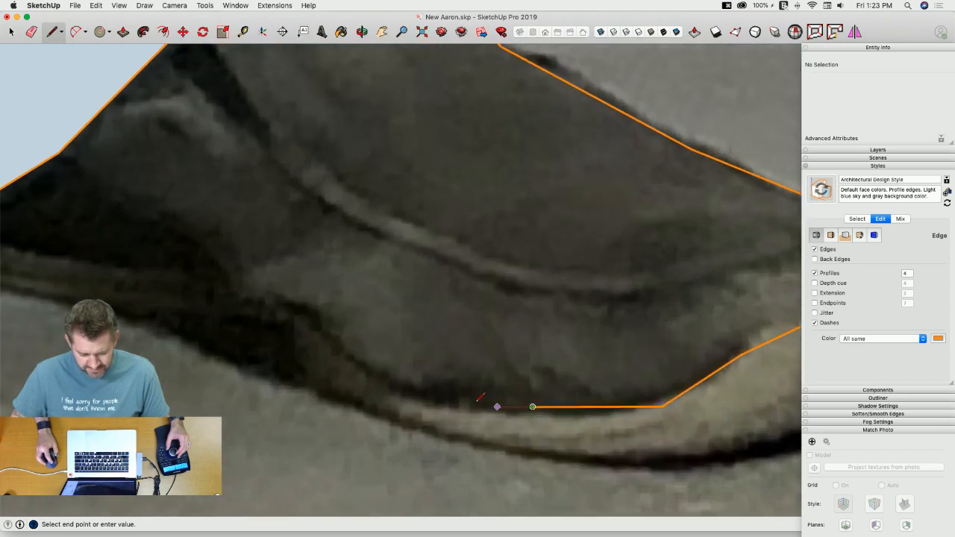
click(364, 371)
click(305, 309)
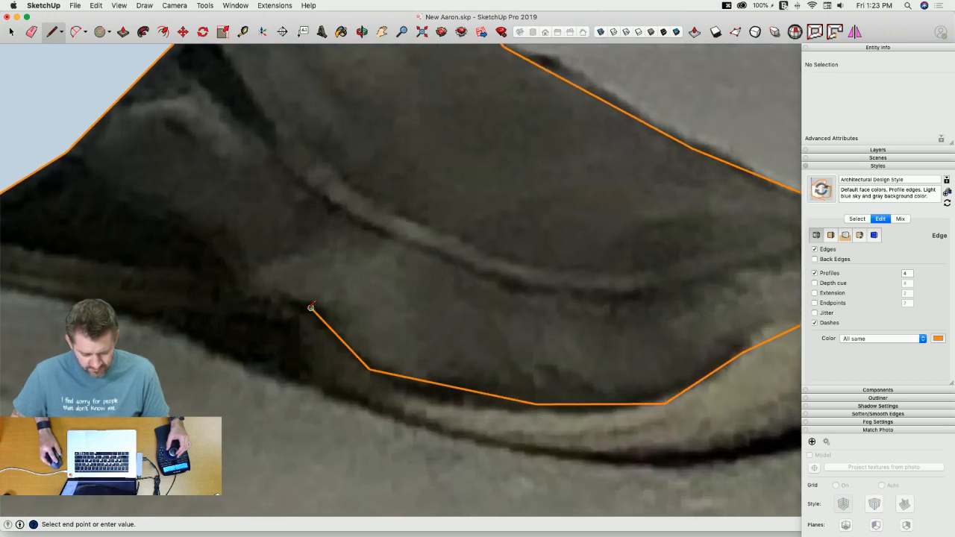
Step: Continue the seam to the heel and join it to the trouser hem's edge, closing the shoe's upper face
shift+middle_drag(305, 309, 424, 343)
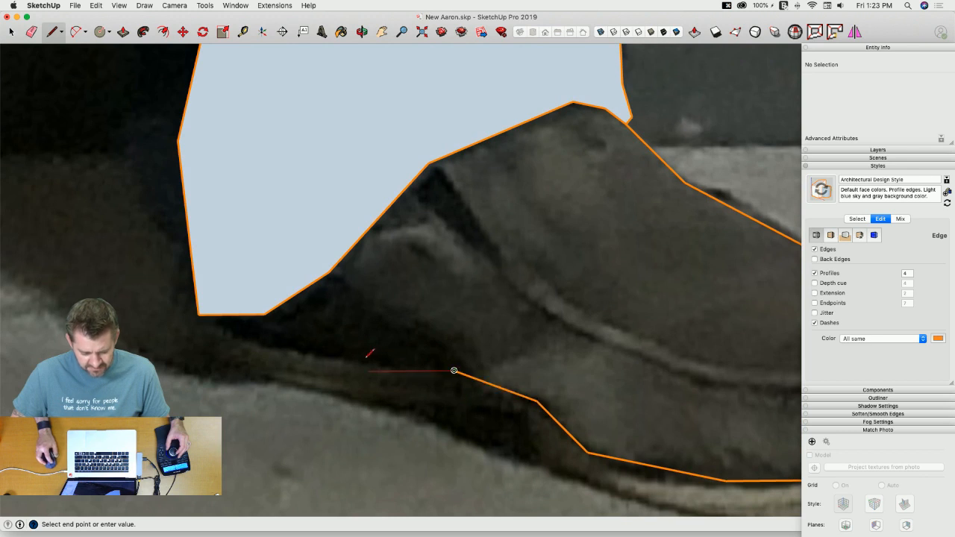
scroll(378, 360, up, 2)
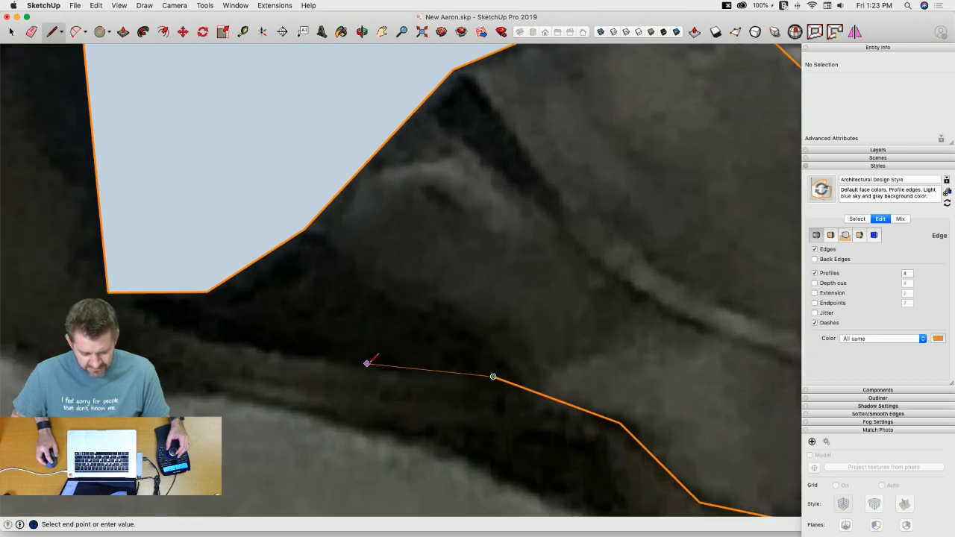
click(186, 333)
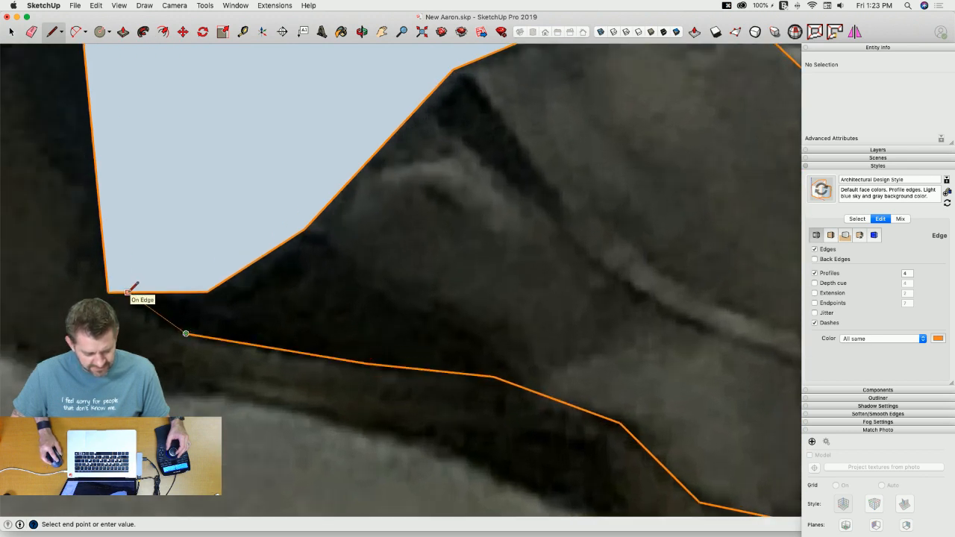
click(128, 292)
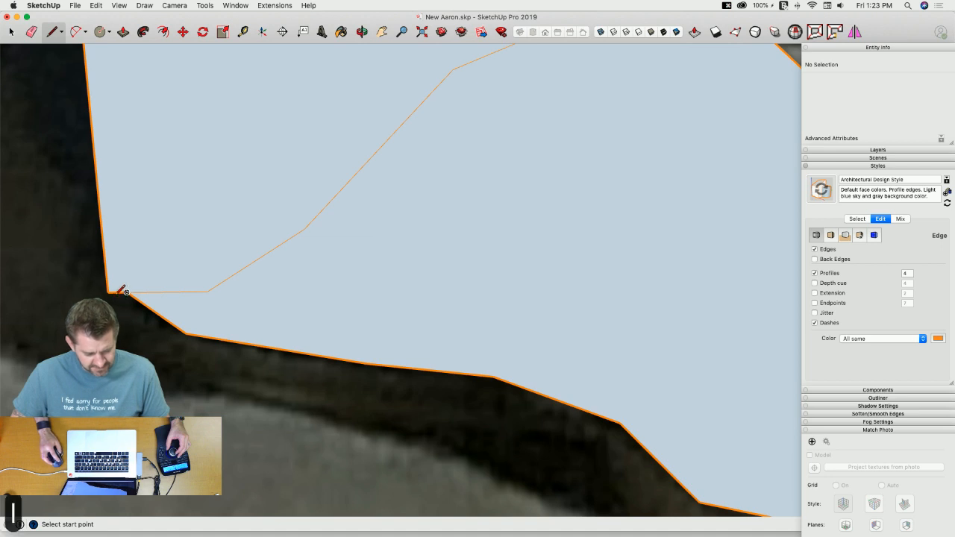
Step: Trace the right shoe's sole from the trouser hem down around the heel and forward along the ground contact
scroll(123, 283, up, 2)
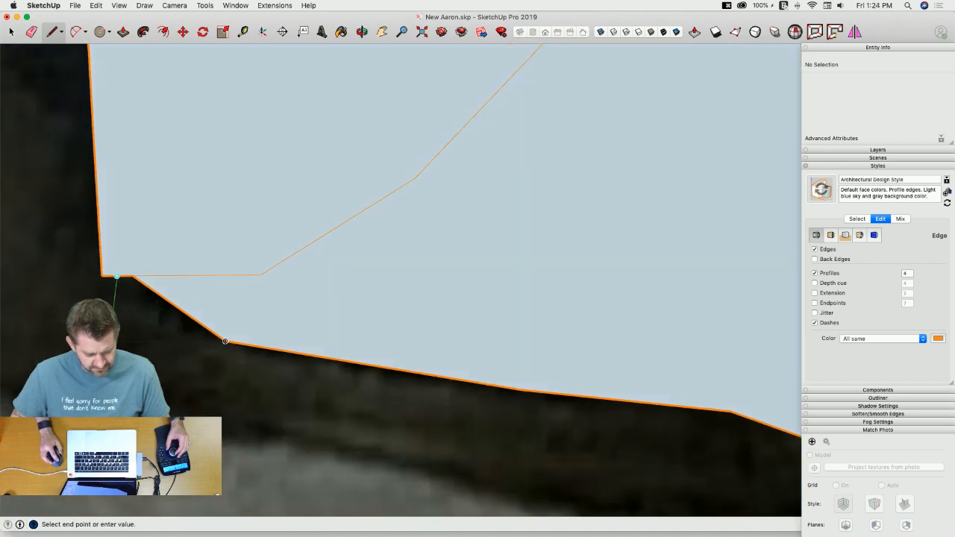
click(153, 395)
scroll(256, 394, down, 3)
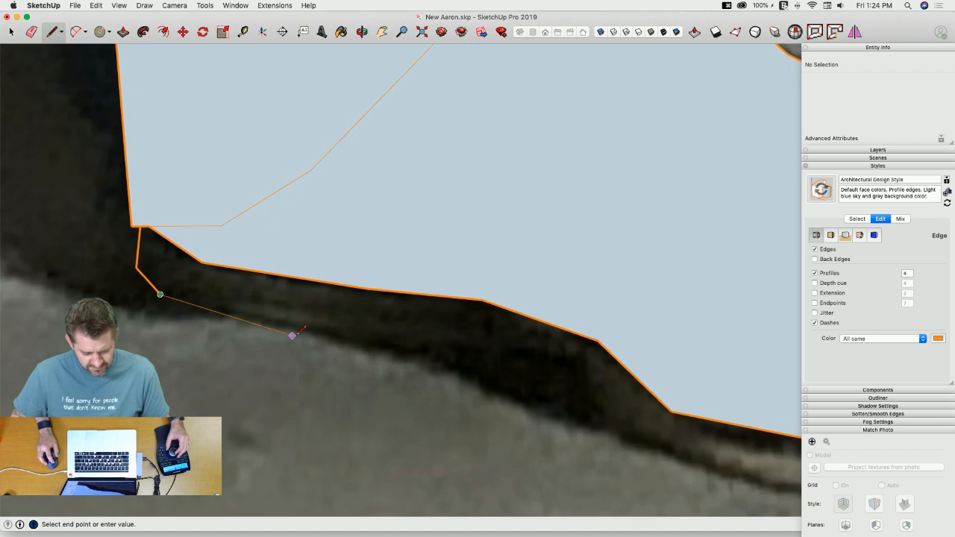
click(314, 329)
scroll(373, 328, down, 2)
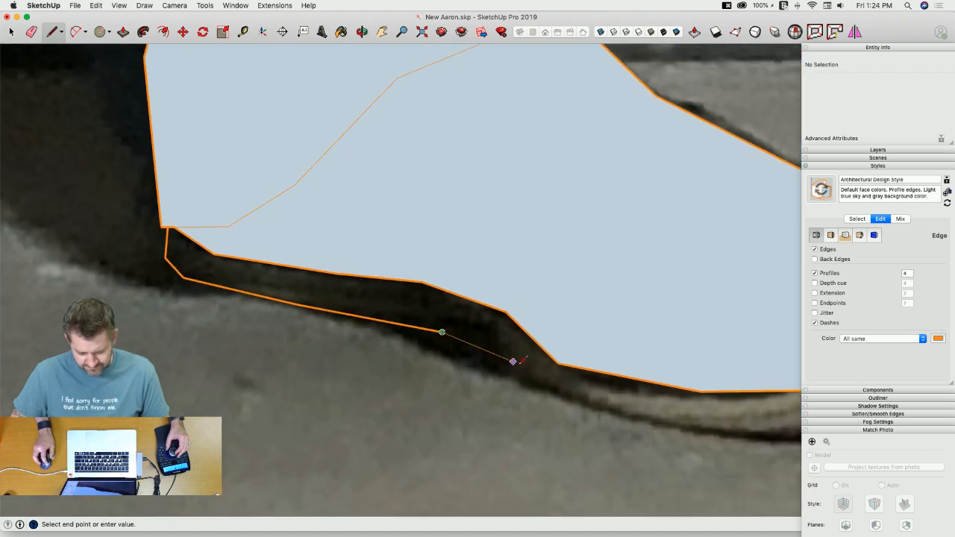
click(525, 378)
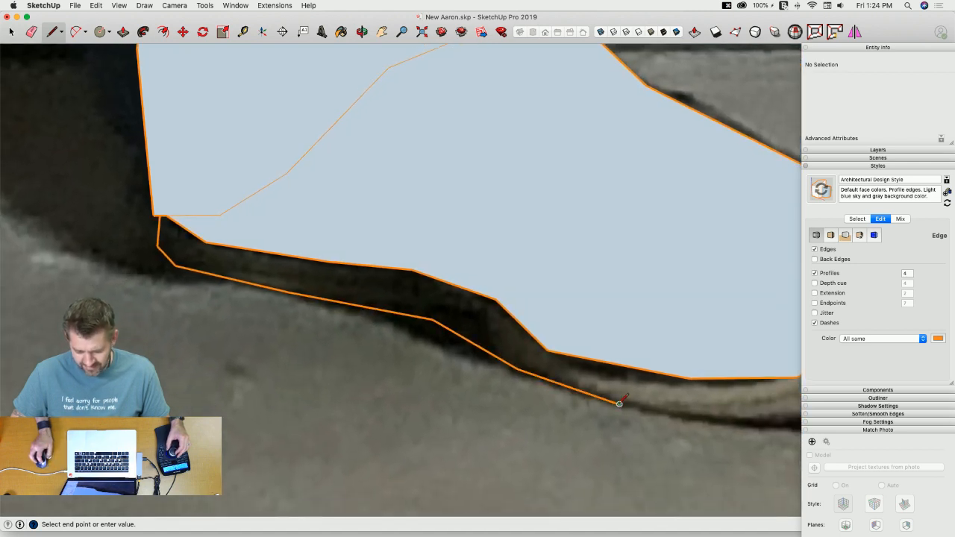
Step: Continue the sole outline under and around the toe to the upper's front corner, closing the sole face
scroll(619, 403, down, 2)
click(606, 356)
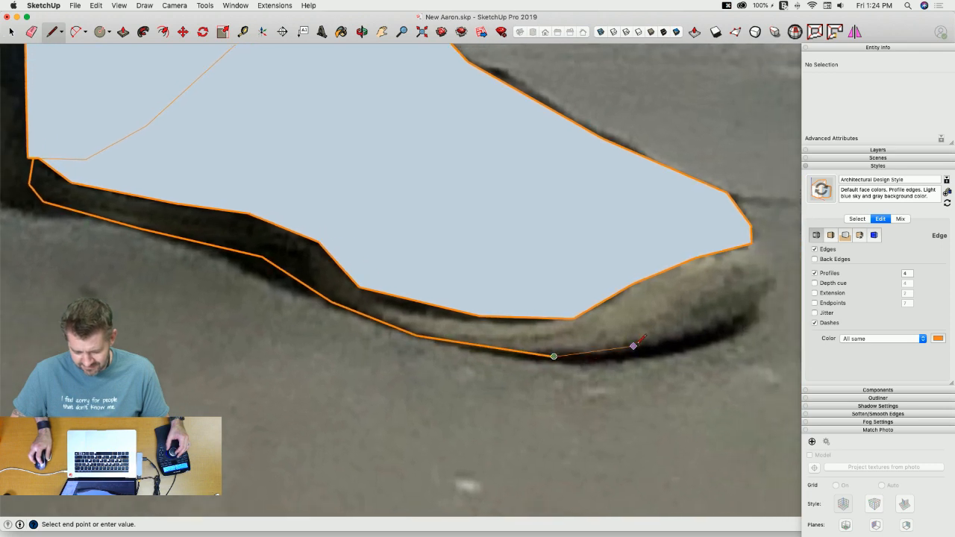
scroll(647, 341, up, 3)
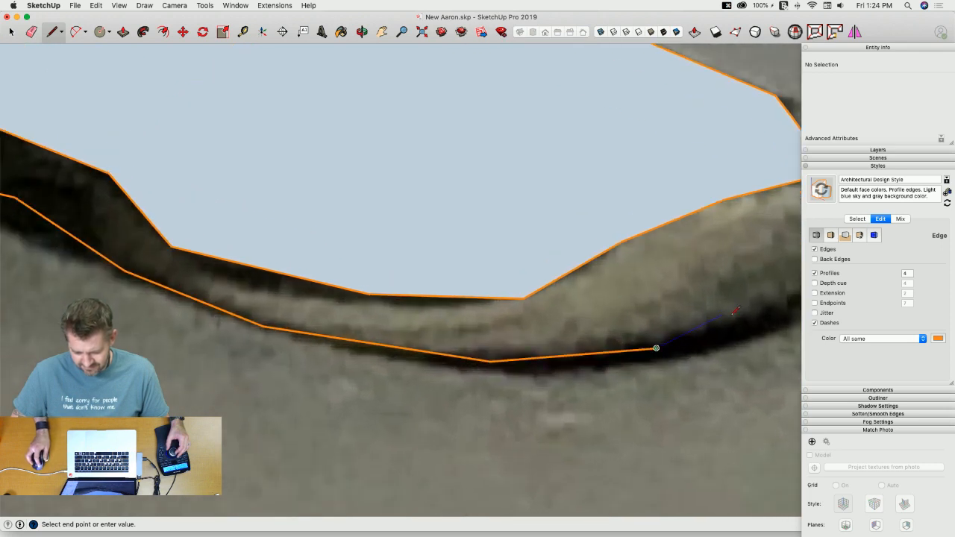
scroll(725, 315, down, 1)
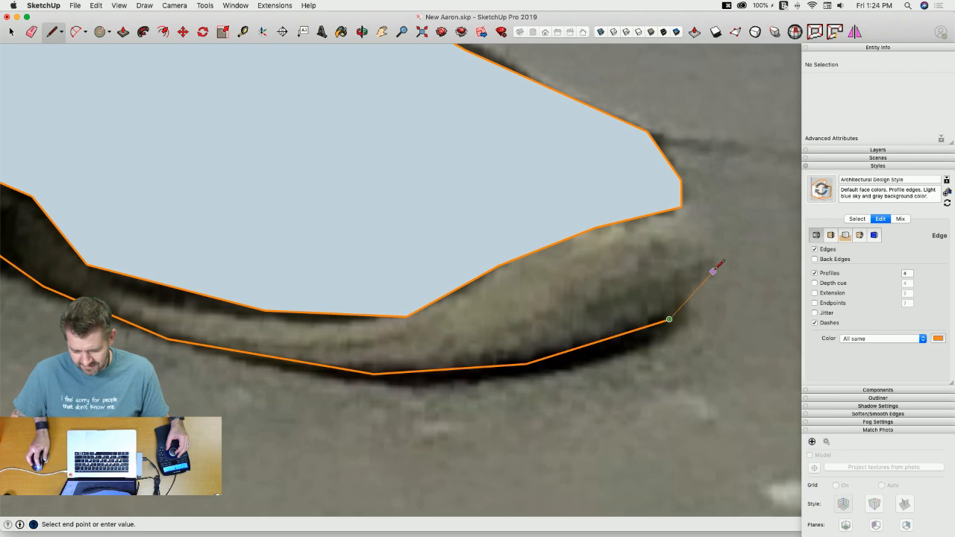
click(716, 232)
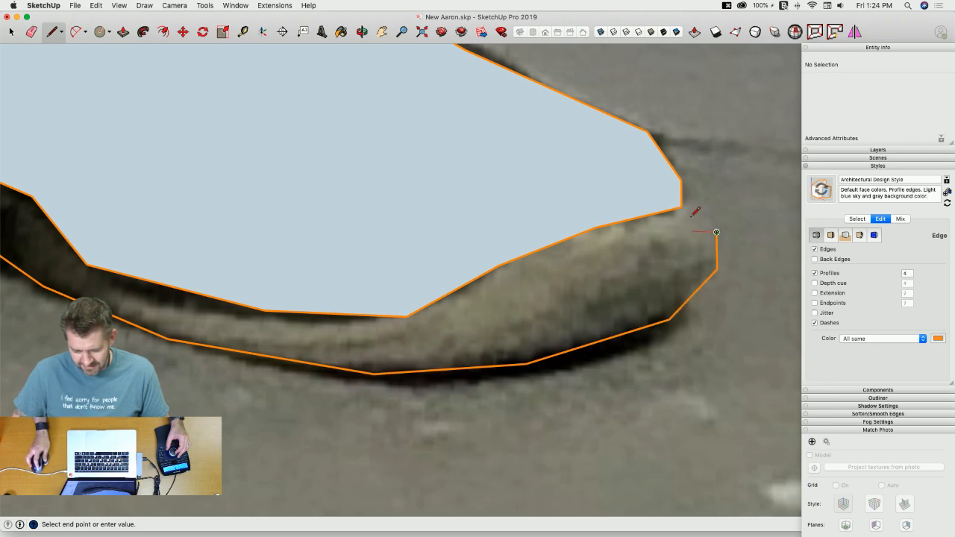
click(681, 206)
scroll(650, 267, down, 10)
key(space)
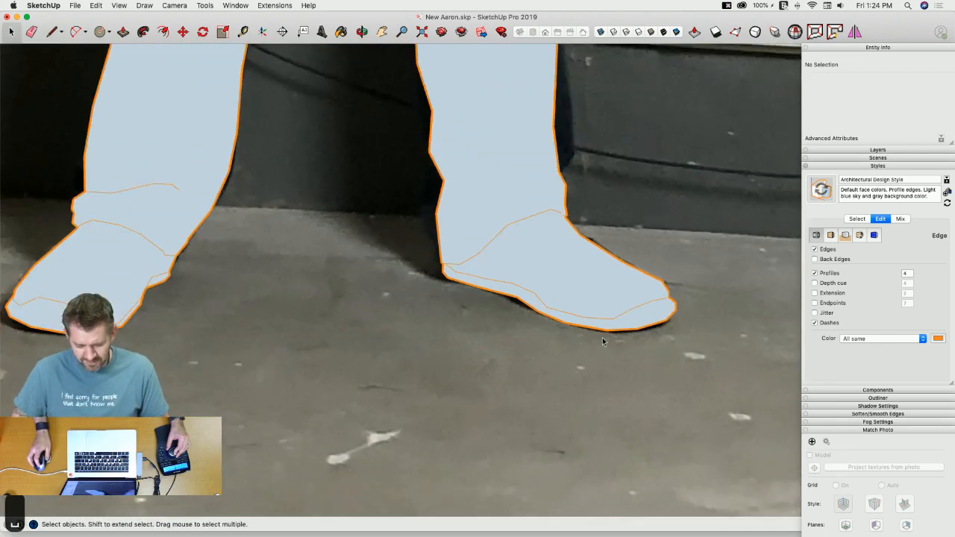
Step: Select the photo's right shoe with the trouser end above it and move them slightly downward, locked to one axis
scroll(511, 391, down, 10)
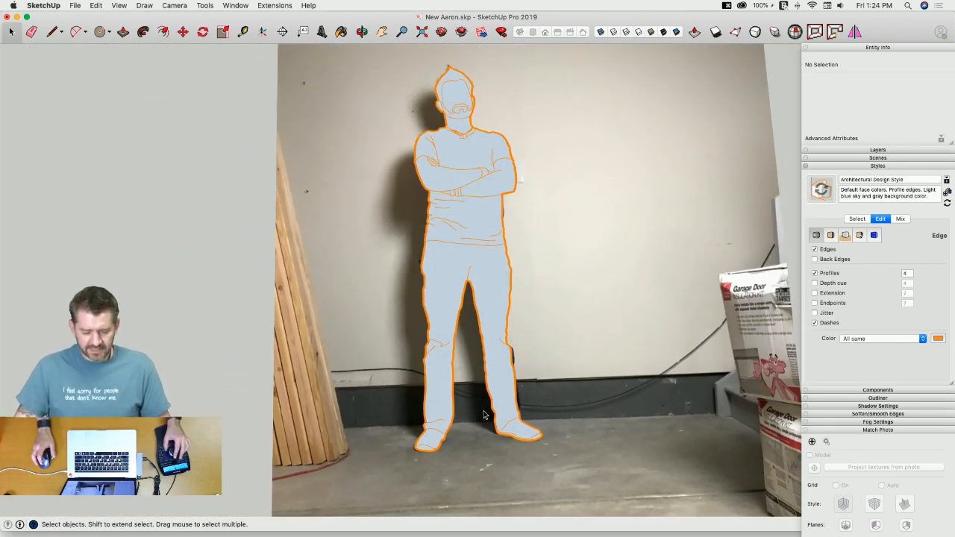
scroll(483, 415, up, 3)
scroll(483, 409, up, 5)
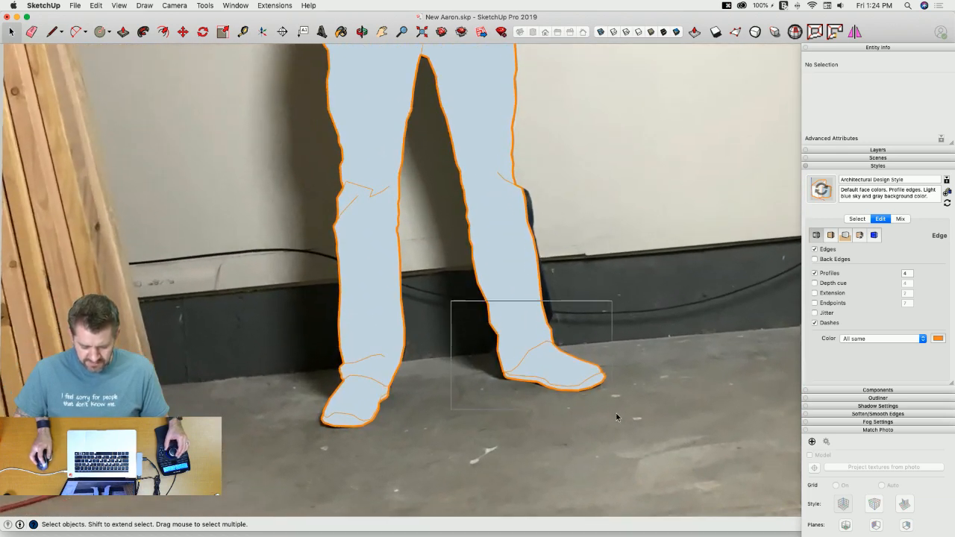
drag(616, 416, 619, 416)
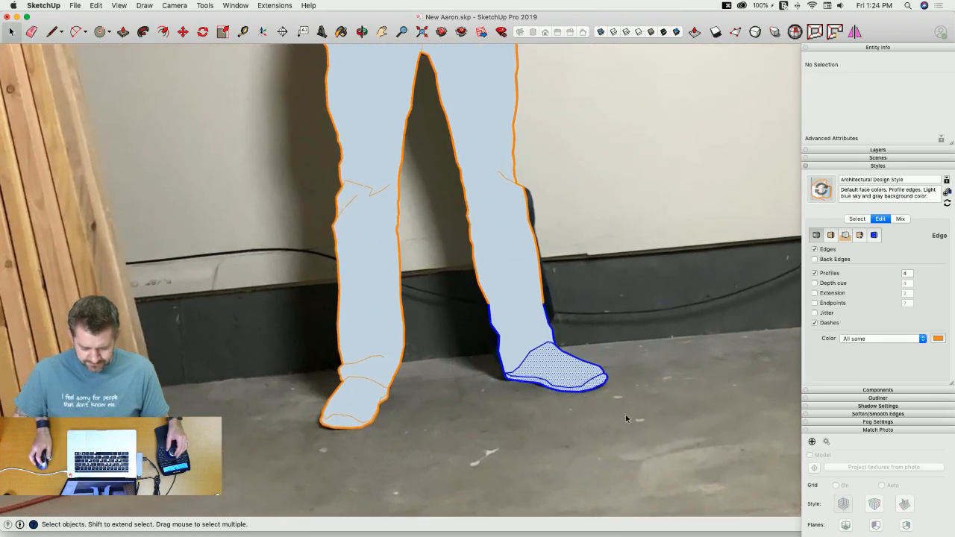
scroll(525, 415, up, 3)
key(m)
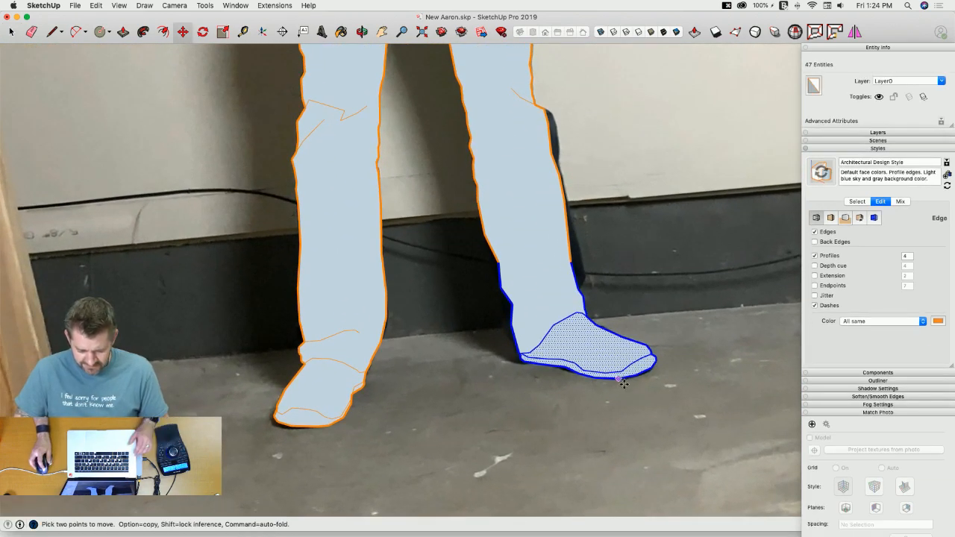
click(622, 381)
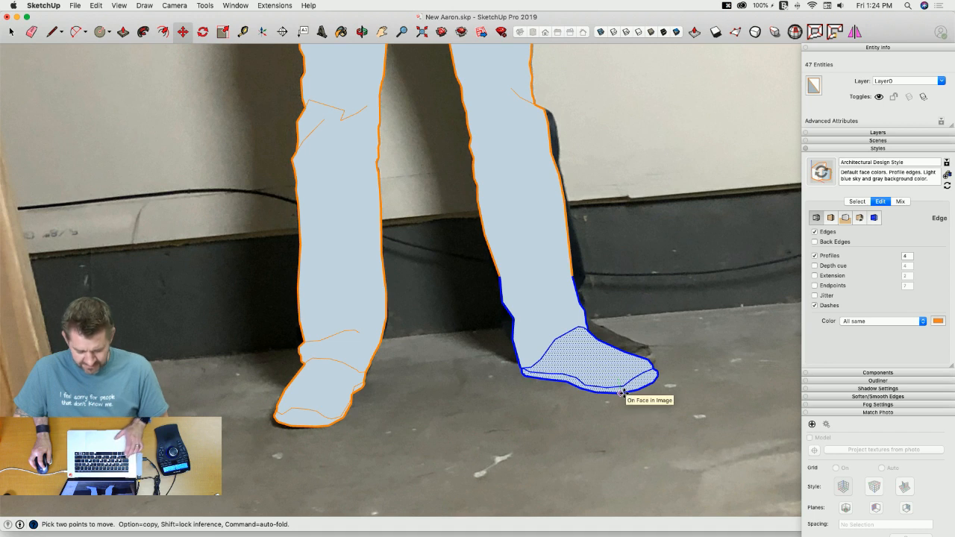
key(Escape)
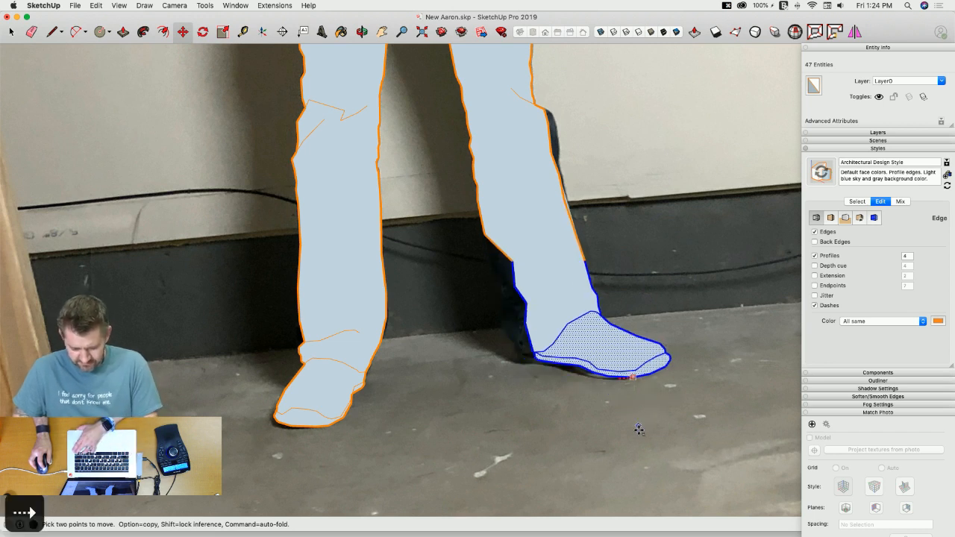
key(Left)
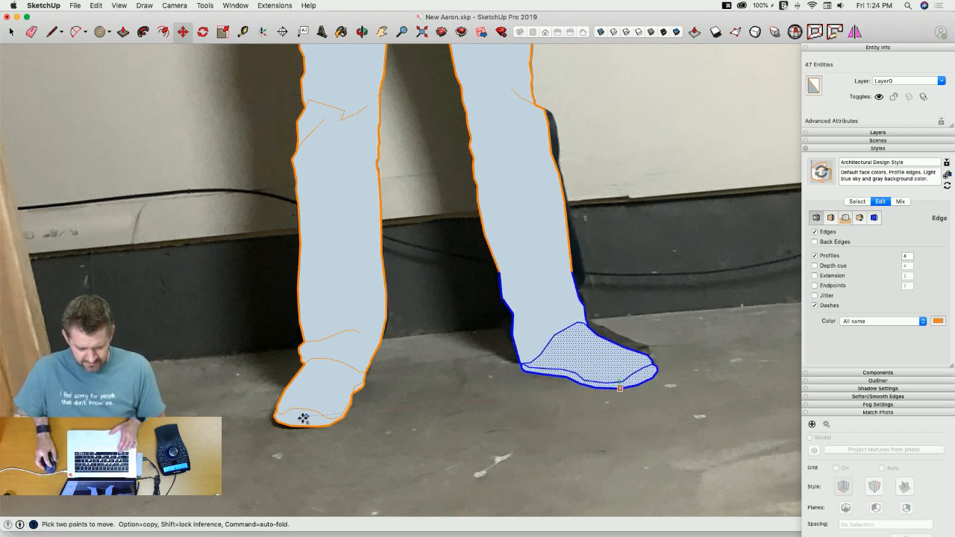
click(303, 426)
key(space)
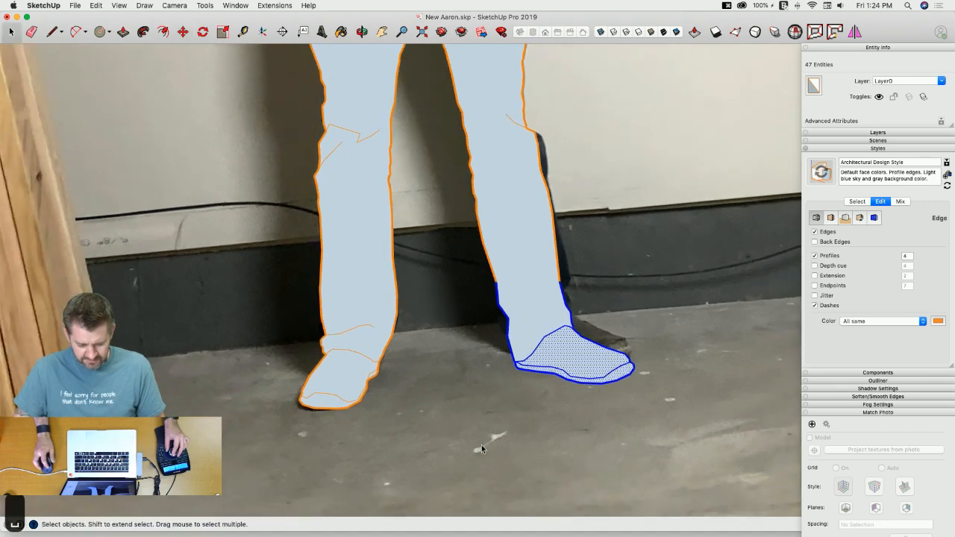
scroll(479, 441, down, 8)
click(339, 411)
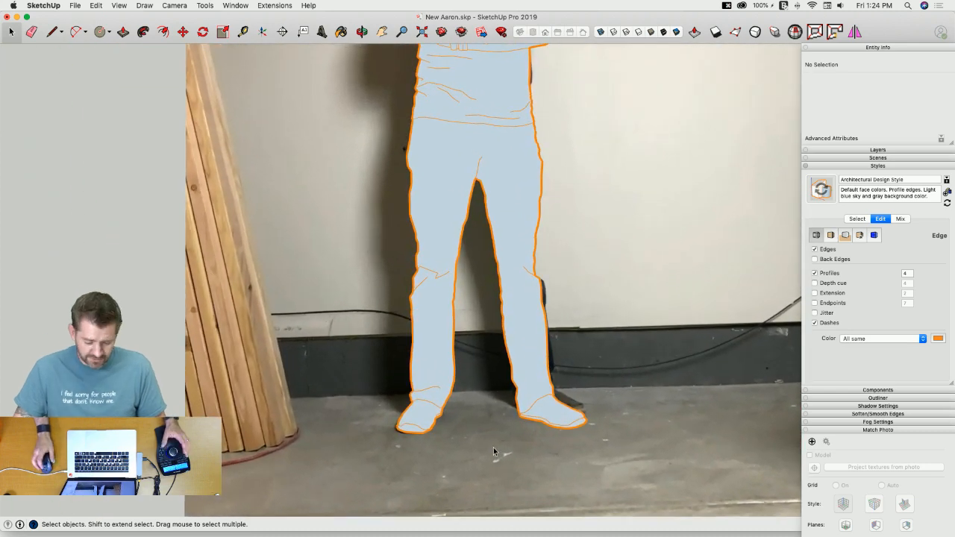
Step: Draw a fold line across the right trouser leg above the shoe, starting at its inner edge and following the hem upward
key(l)
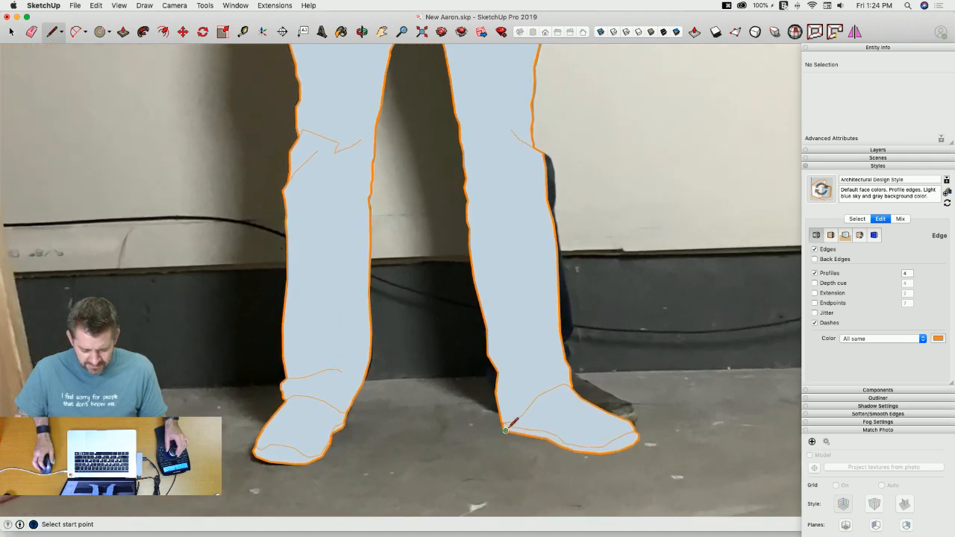
scroll(505, 430, up, 4)
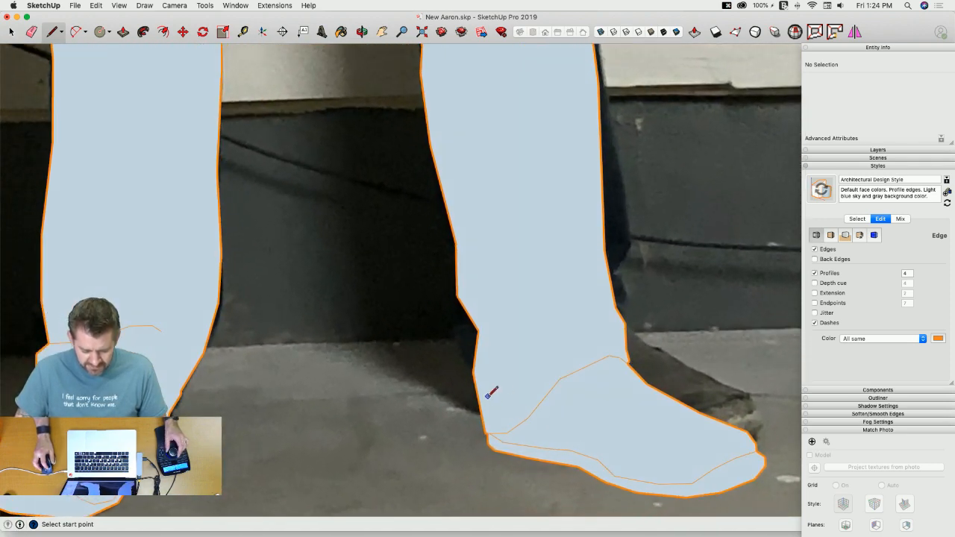
scroll(490, 394, up, 2)
scroll(484, 410, up, 2)
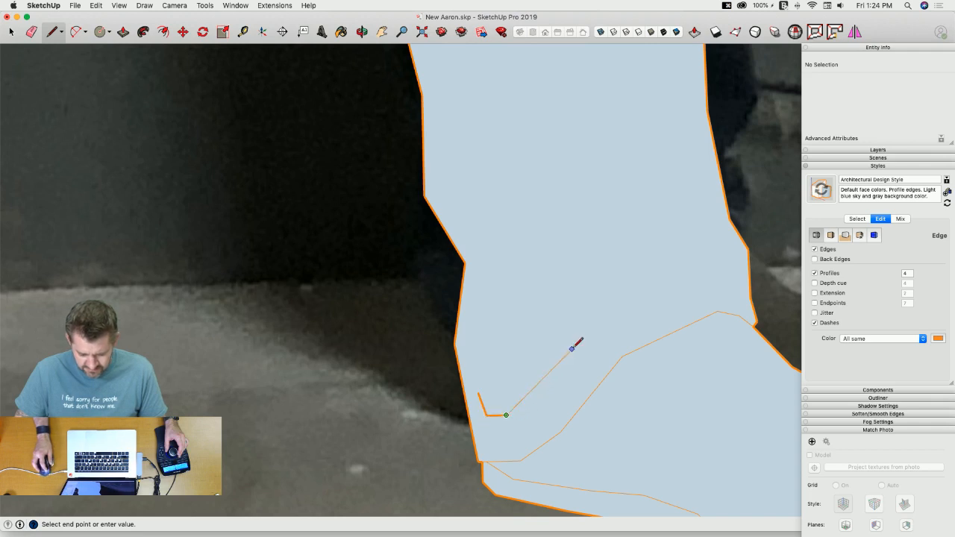
click(668, 298)
key(Escape)
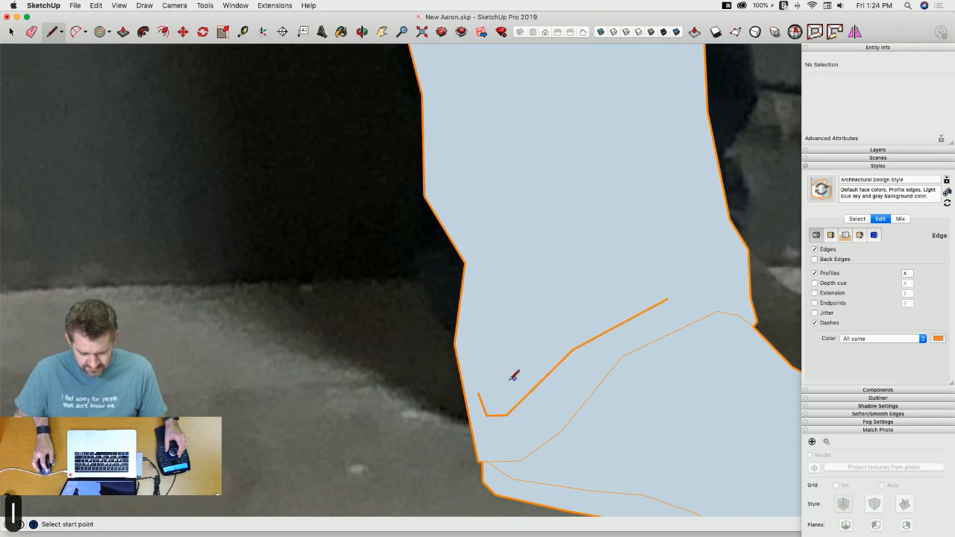
key(Escape)
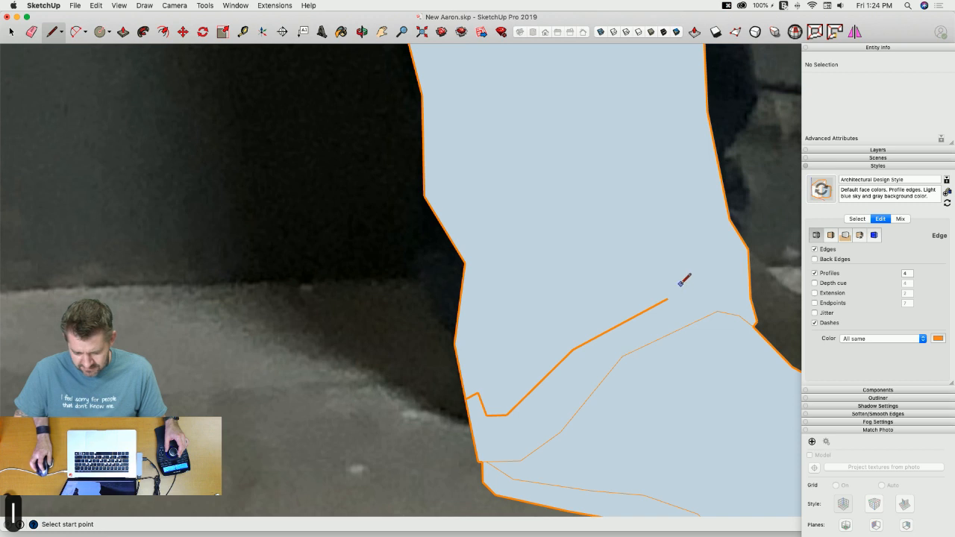
Step: Try to extend the hem fold line toward the outer trouser edge and erase the stray segments at its end
click(667, 298)
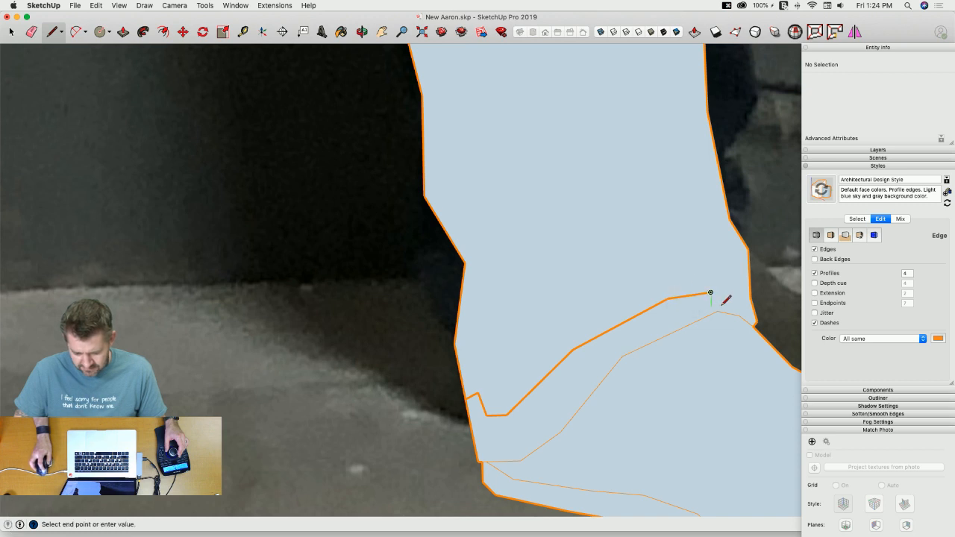
key(e)
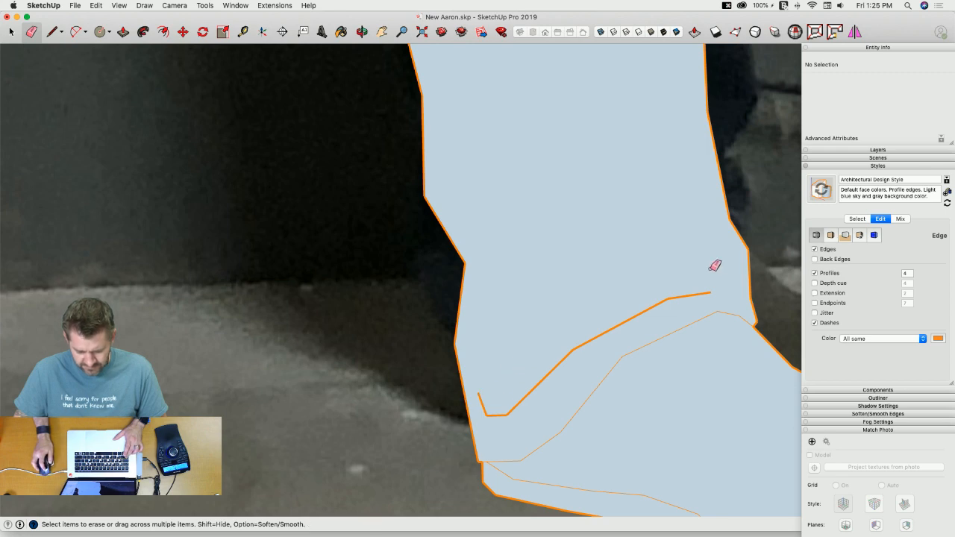
key(super+z)
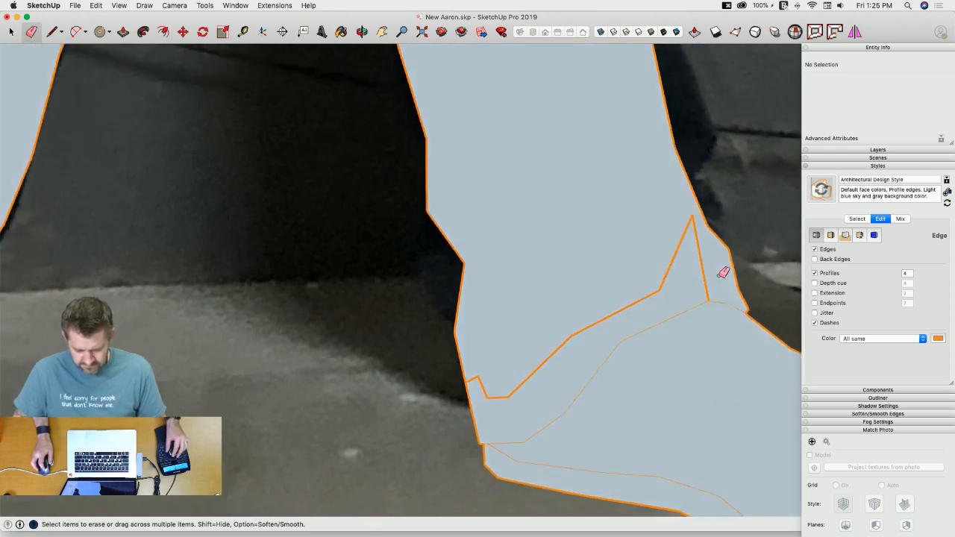
key(e)
click(649, 261)
click(687, 270)
Step: Extend the hem fold line on the right trouser leg toward the outer edge and erase the temporary segment joining it to the shoe
key(l)
click(633, 292)
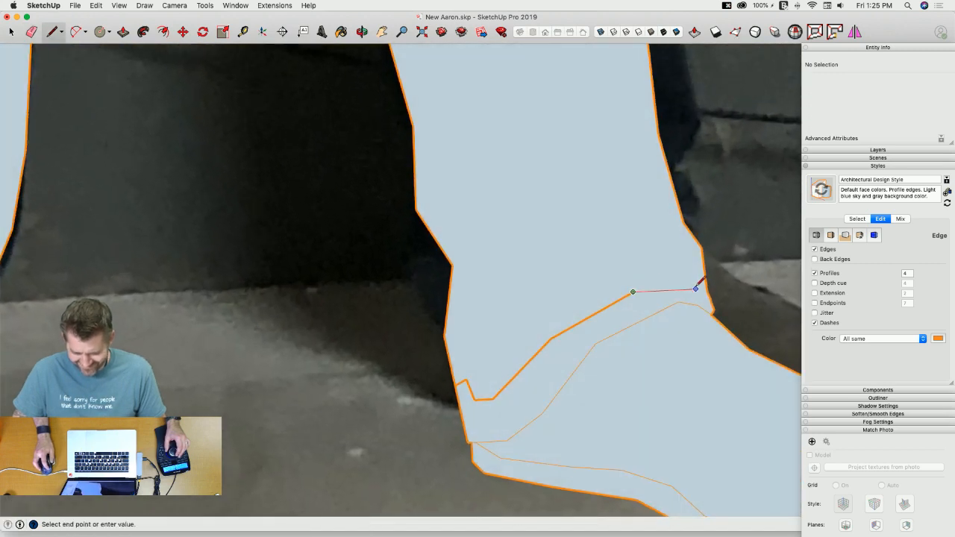
scroll(661, 281, up, 2)
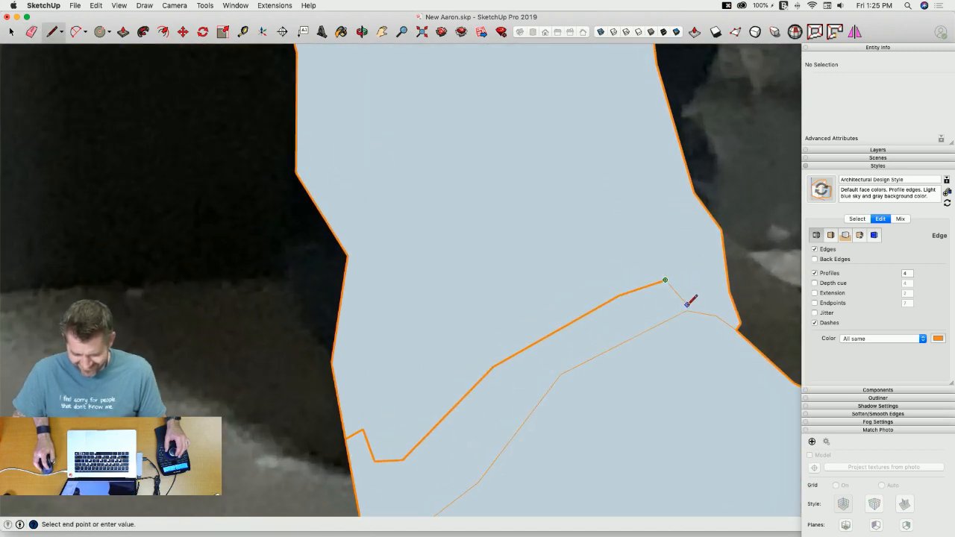
click(686, 309)
key(e)
click(681, 295)
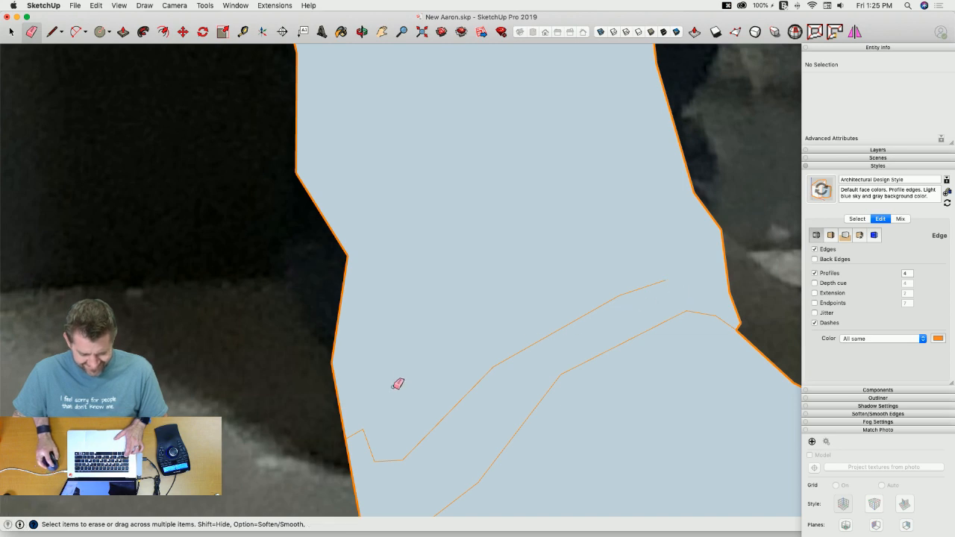
Step: Turn on X-ray display and draw a short, two-segment upper fold line at the knee of the right trouser leg
scroll(640, 192, down, 6)
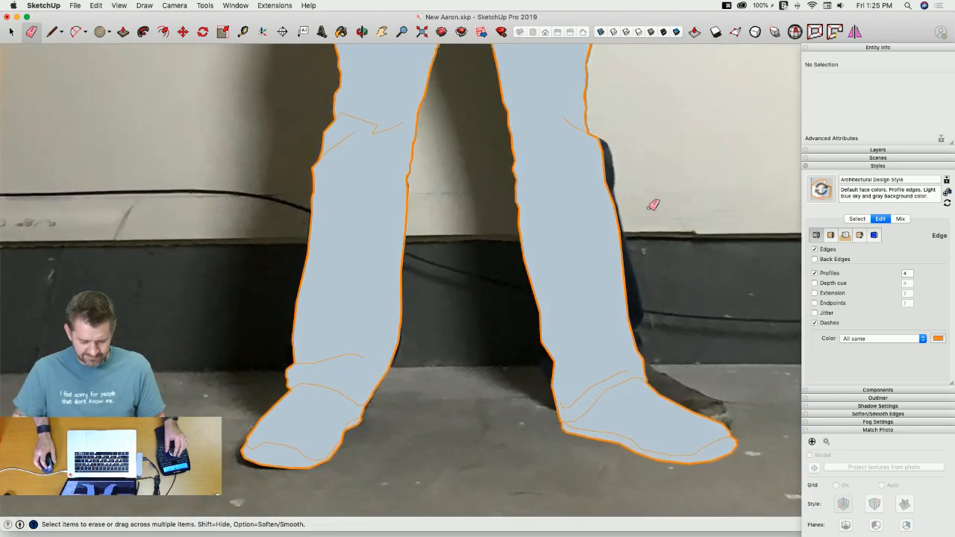
scroll(639, 228, down, 8)
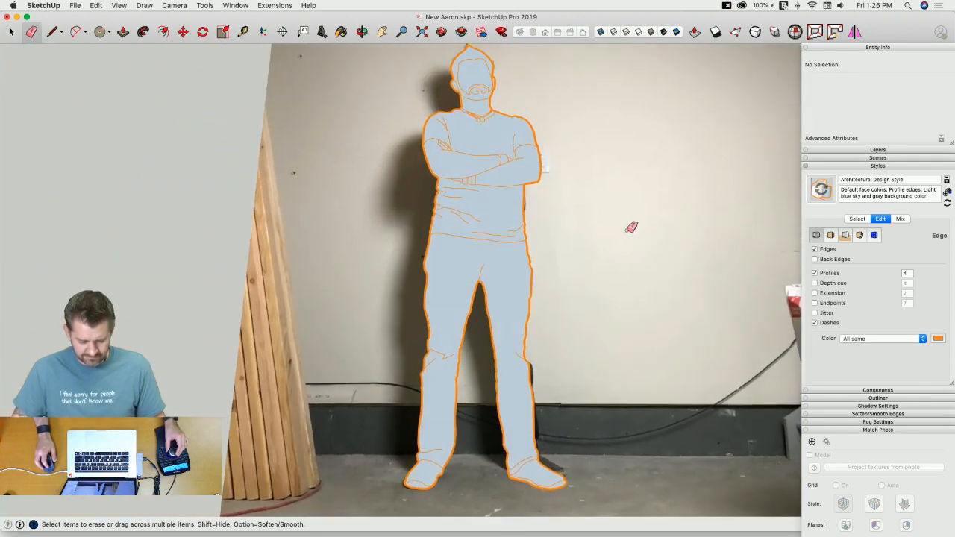
scroll(621, 225, down, 5)
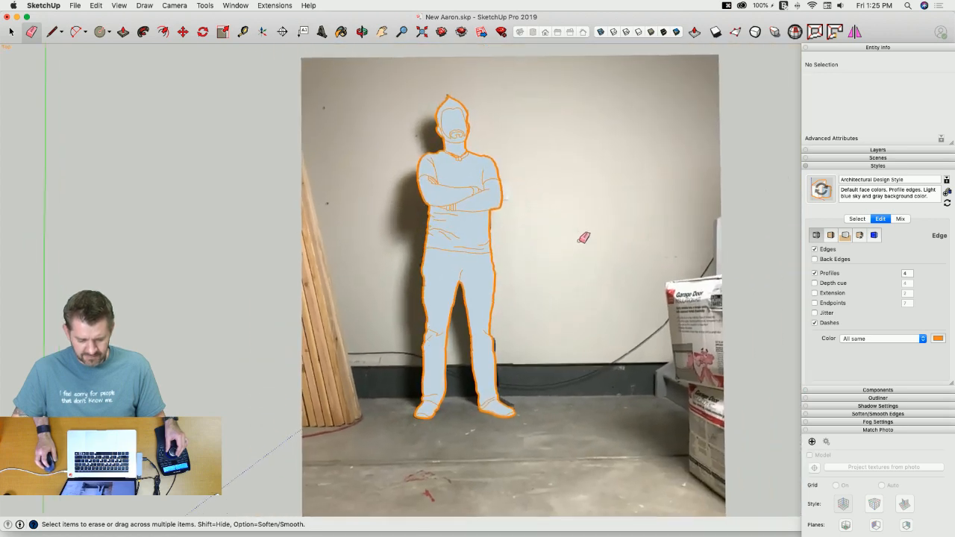
scroll(502, 327, up, 6)
scroll(503, 326, up, 8)
key(l)
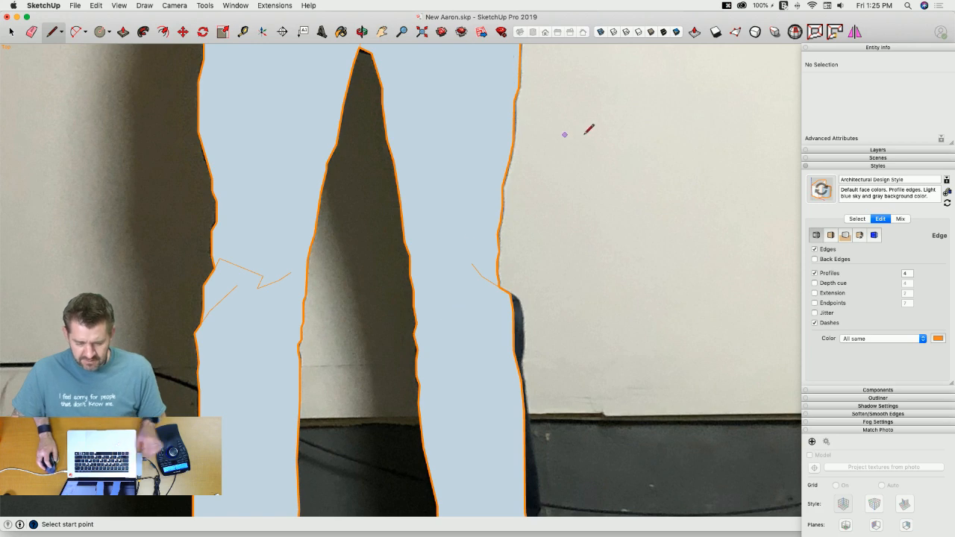
scroll(592, 47, down, 6)
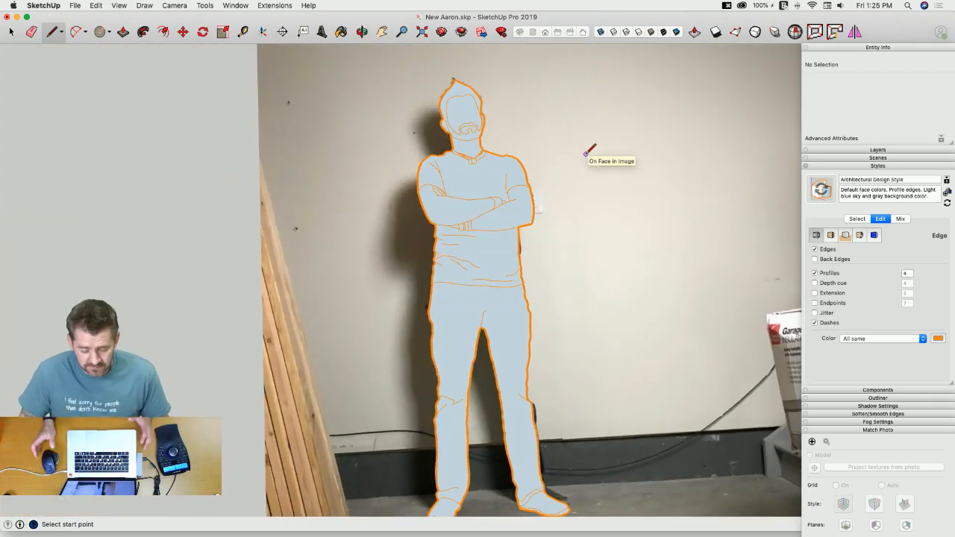
scroll(597, 171, down, 2)
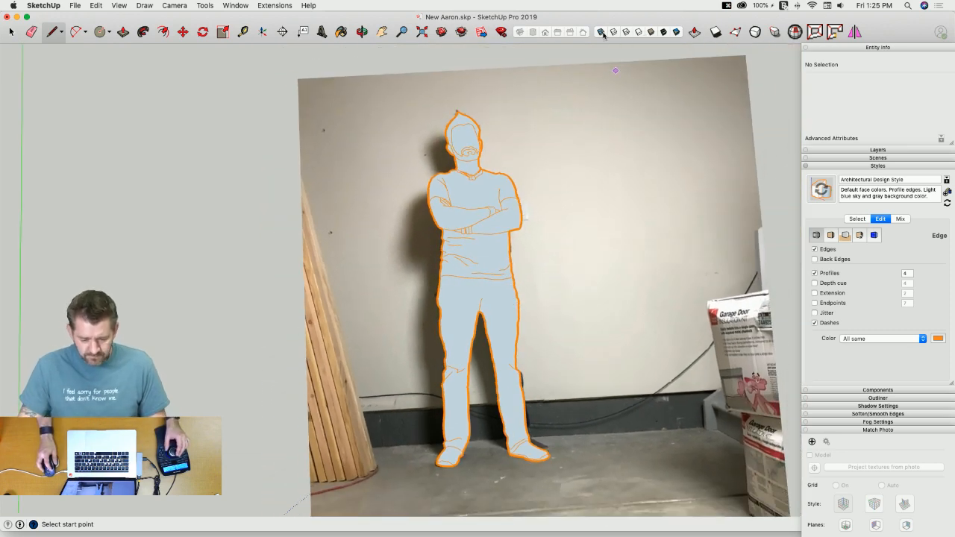
scroll(485, 165, up, 5)
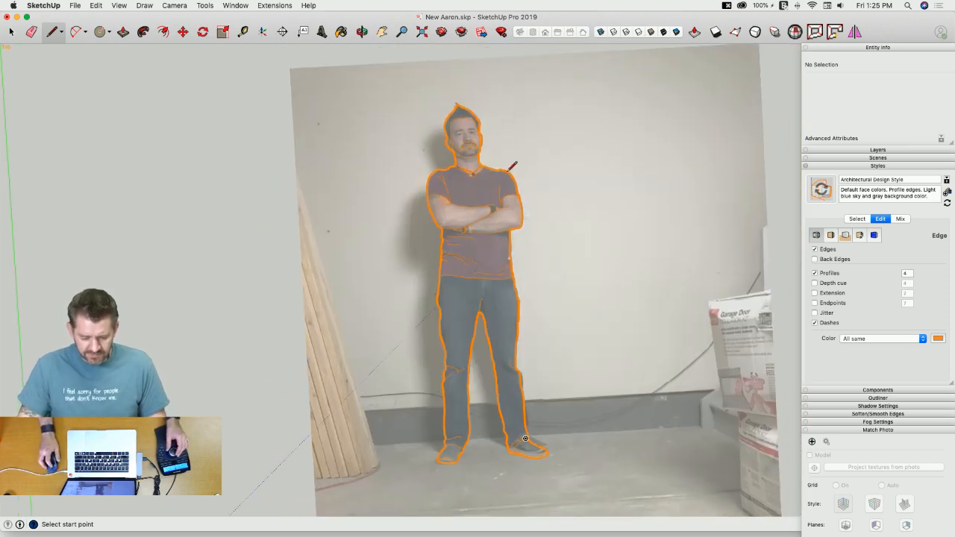
scroll(461, 152, up, 6)
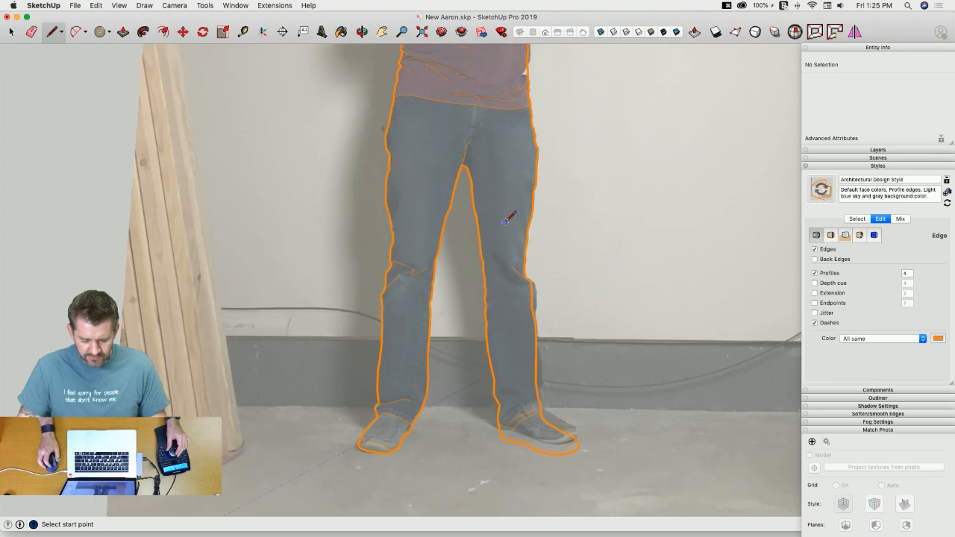
scroll(481, 253, up, 2)
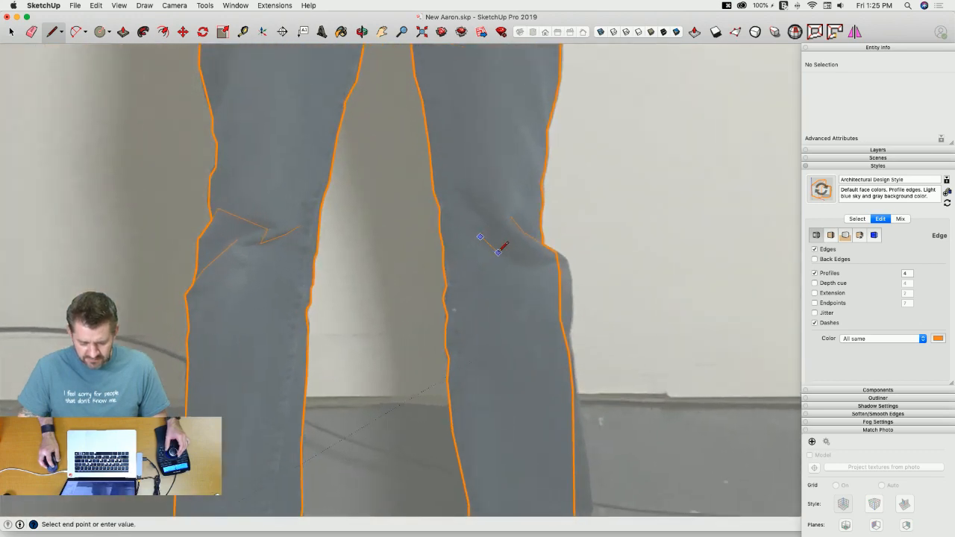
key(Escape)
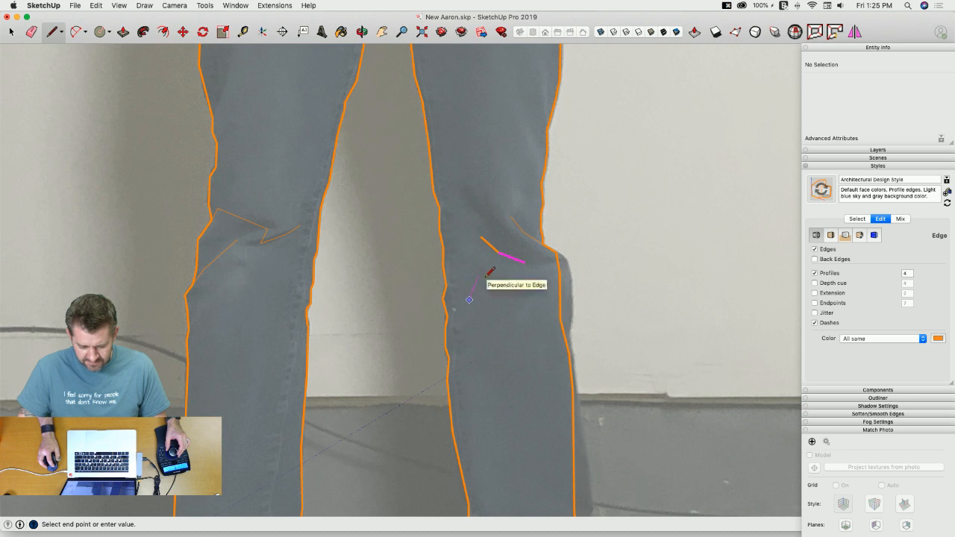
Step: Draw the lower knee fold and temporary lines linking both folds to each other and to the trouser edges
scroll(503, 271, up, 2)
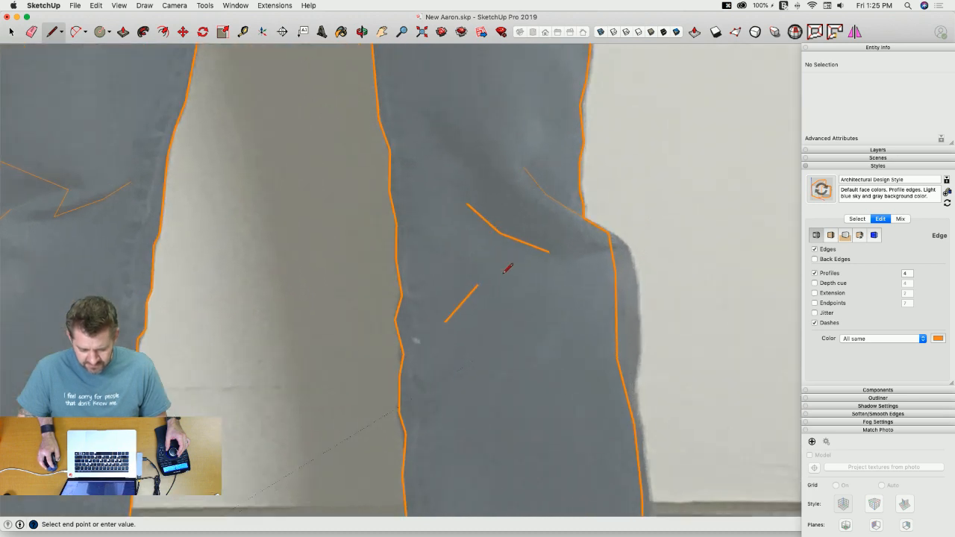
scroll(505, 271, up, 3)
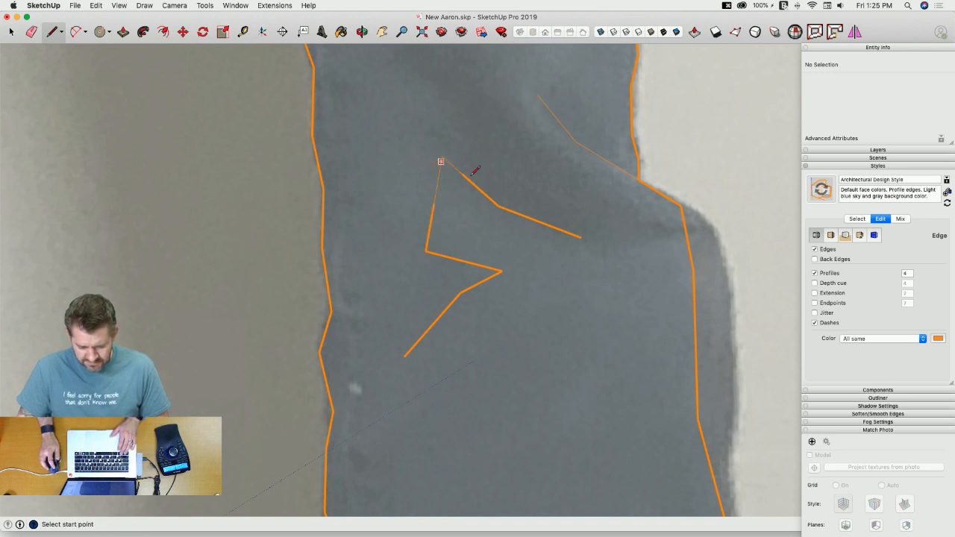
click(319, 351)
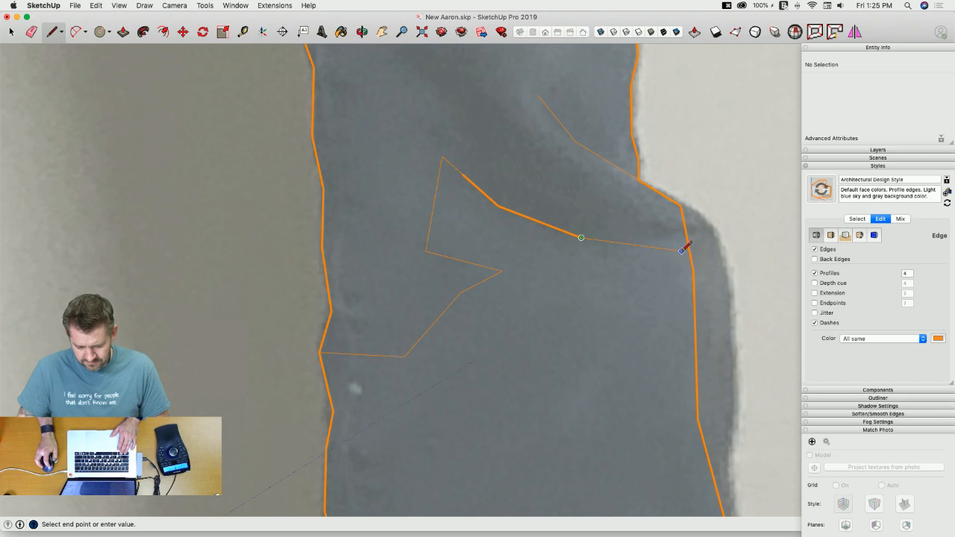
Step: Erase the temporary lines that join the two knee folds to each other and to the trouser edges
key(e)
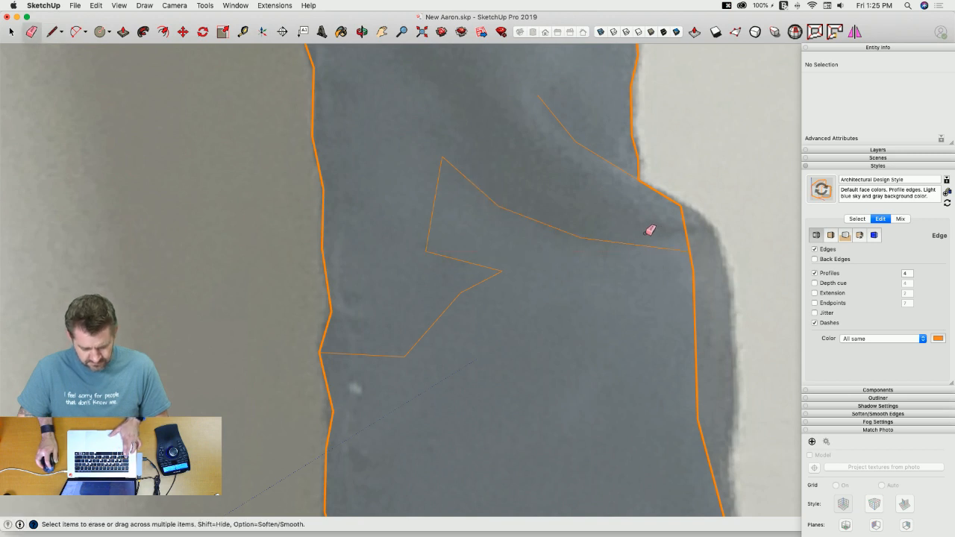
key(space)
scroll(418, 275, down, 3)
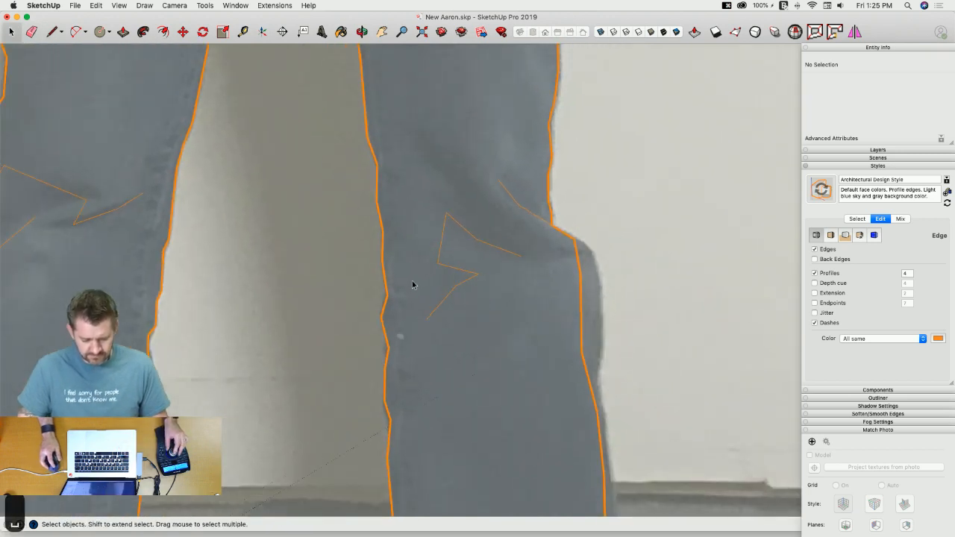
key(e)
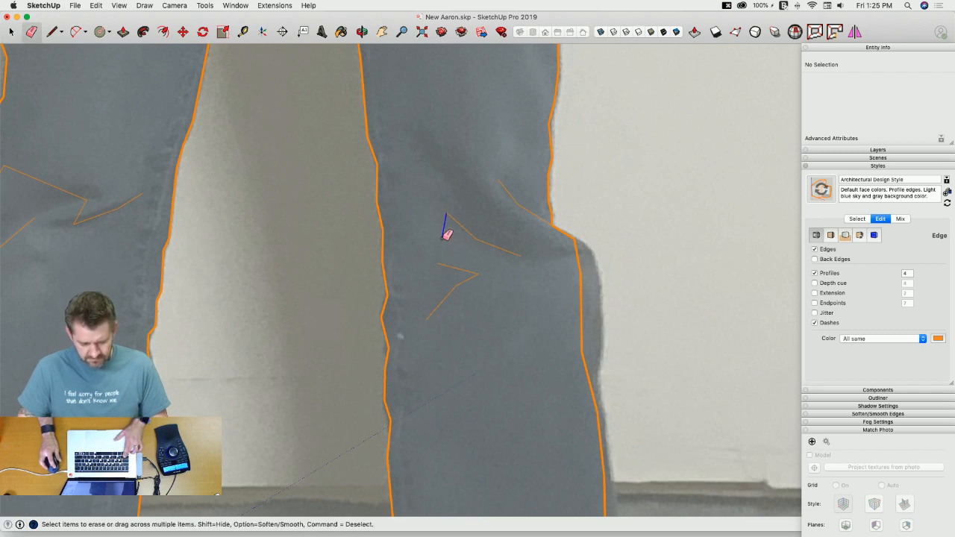
key(space)
Step: Turn off X-ray display so the whole figure shows with opaque faces
scroll(420, 271, down, 6)
scroll(575, 284, down, 5)
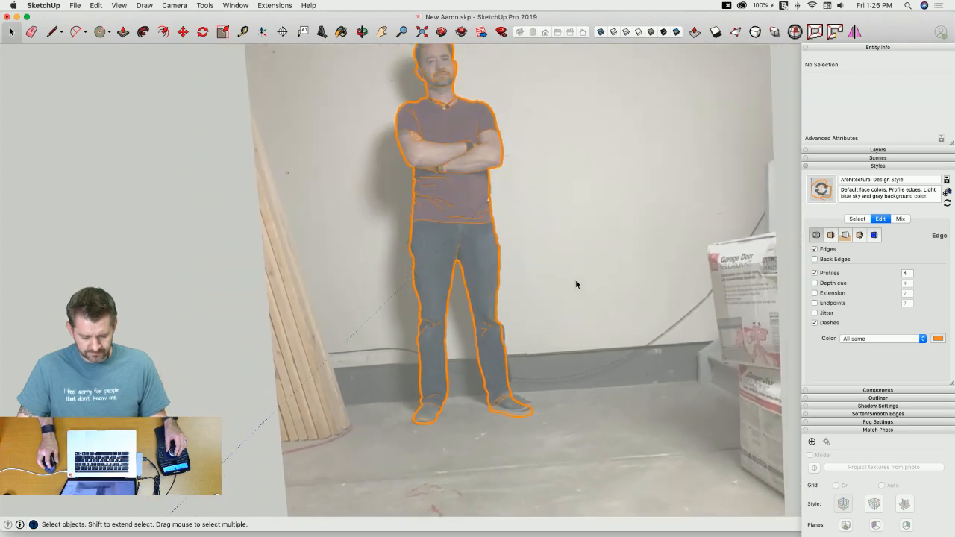
scroll(575, 282, down, 3)
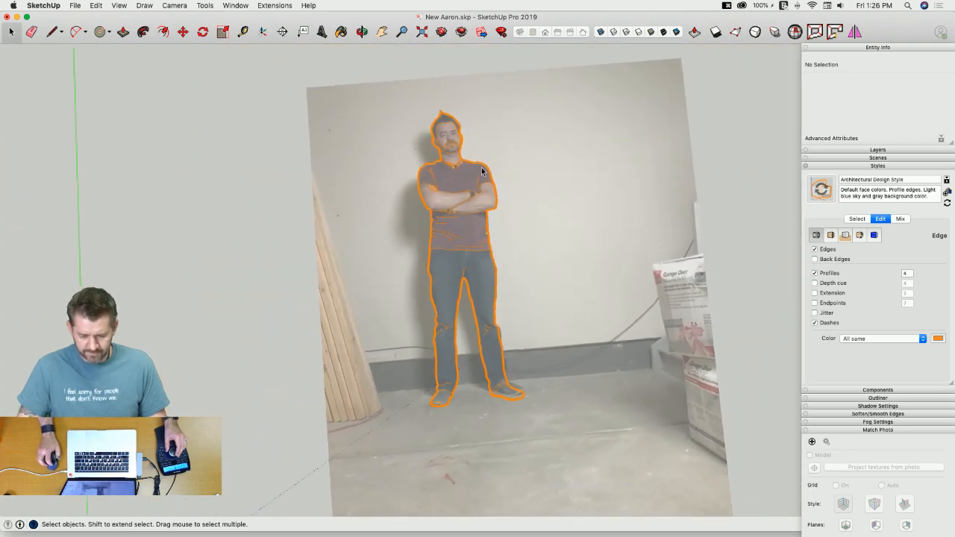
middle_drag(481, 174, 470, 166)
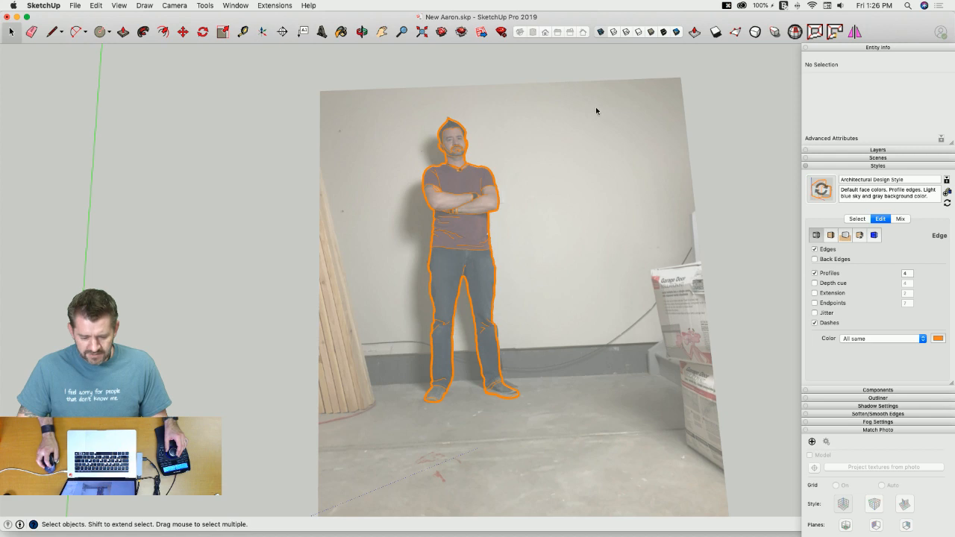
key(x)
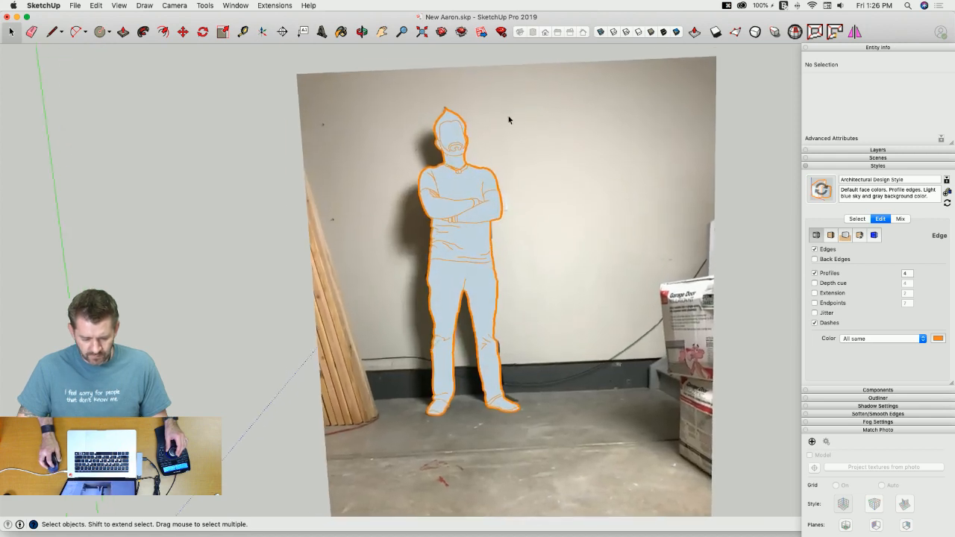
Step: Draw the lower neckline edge from the left side of the pendant shape up to the left corner of the neck outline
scroll(508, 120, up, 10)
key(l)
scroll(470, 217, up, 2)
scroll(500, 226, up, 3)
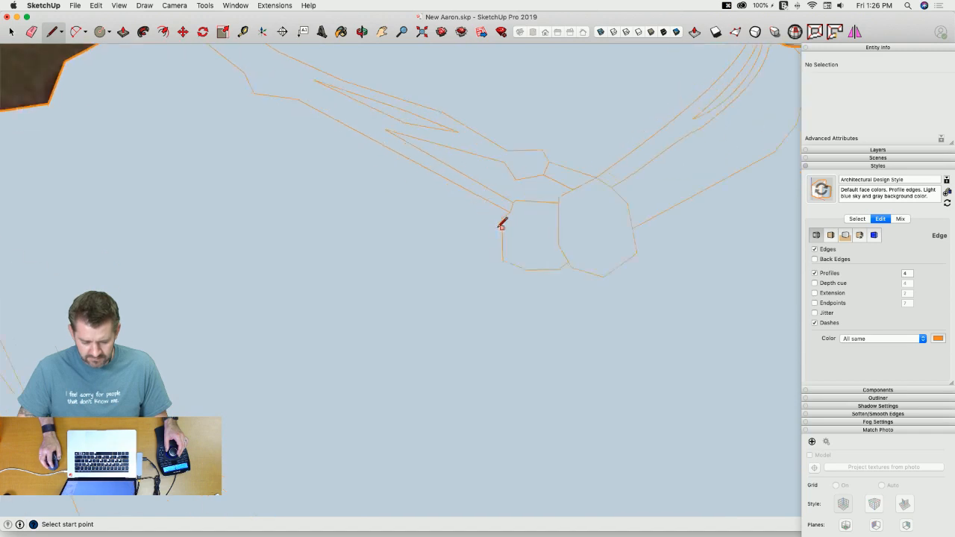
scroll(360, 175, down, 2)
click(388, 192)
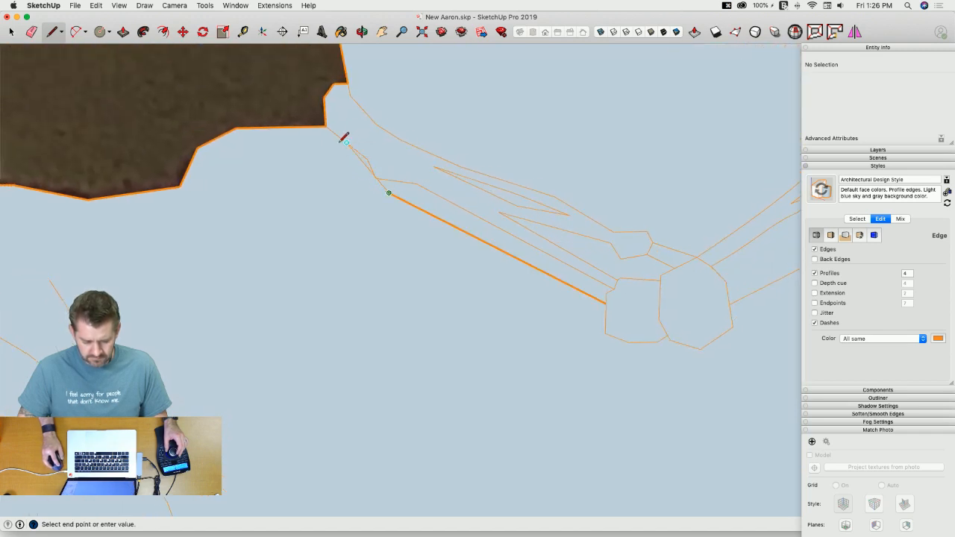
click(326, 124)
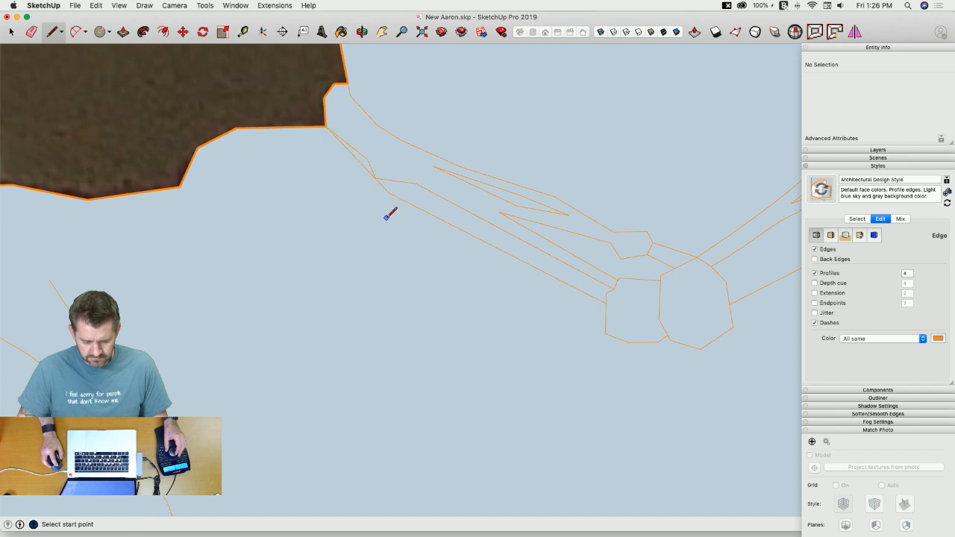
Step: Select the entire traced figure and rotate it upright from the photo plane, about the red axis at the shoe's bottom
scroll(377, 182, down, 5)
key(space)
scroll(482, 241, down, 10)
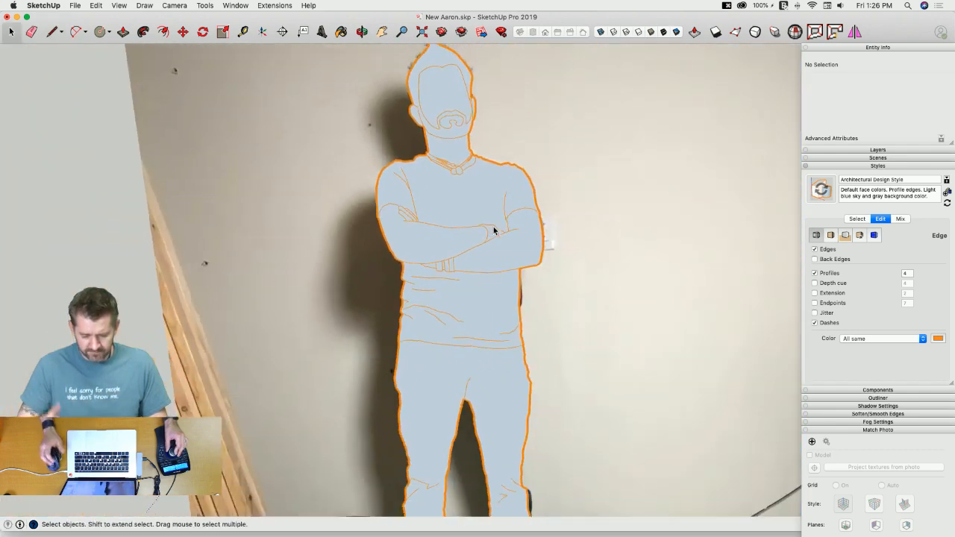
scroll(460, 223, down, 5)
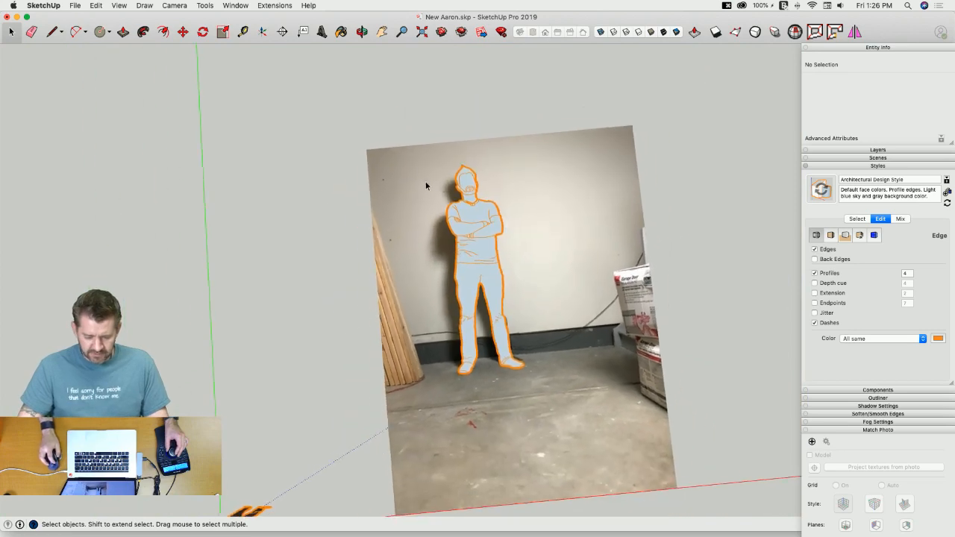
triple_click(470, 233)
key(q)
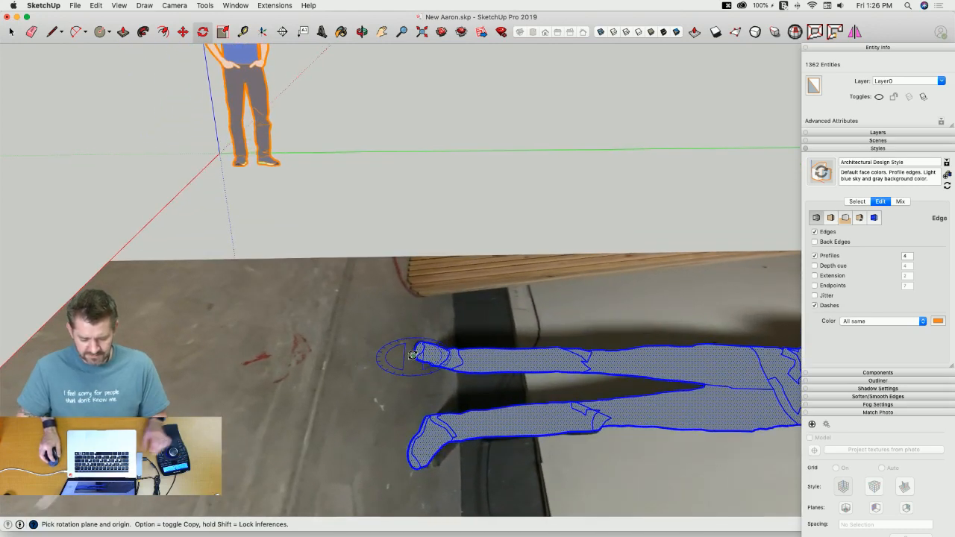
key(Left)
key(Right)
click(413, 355)
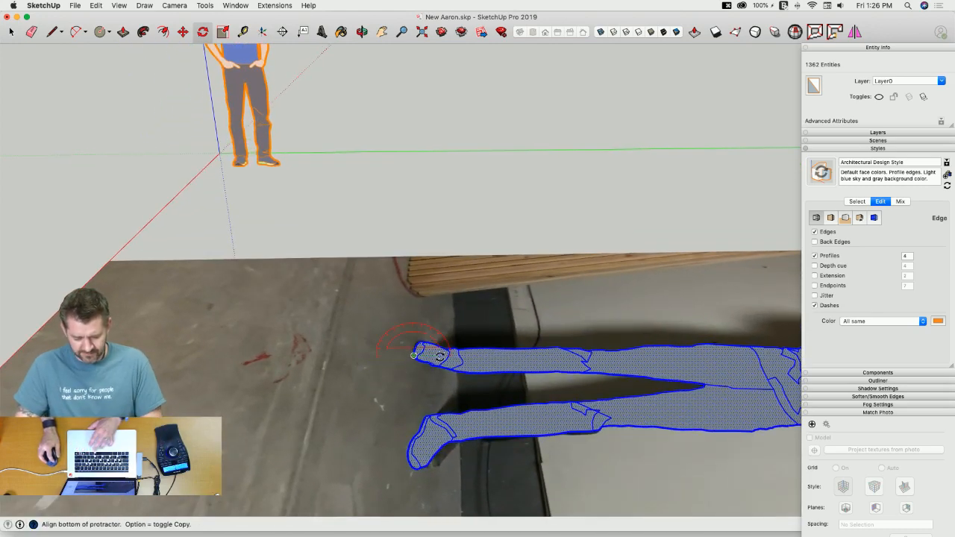
click(439, 355)
click(403, 306)
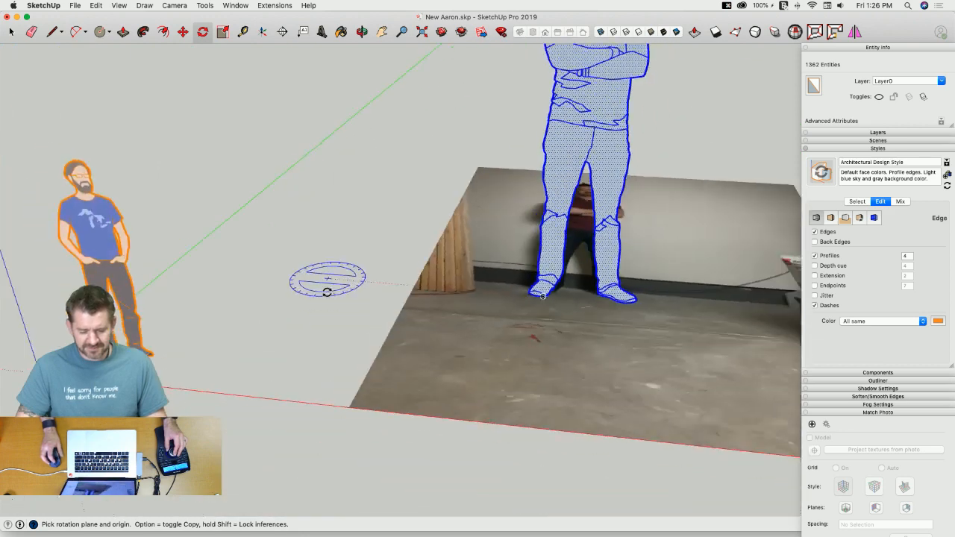
Step: Save the model and deselect the figure
click(74, 5)
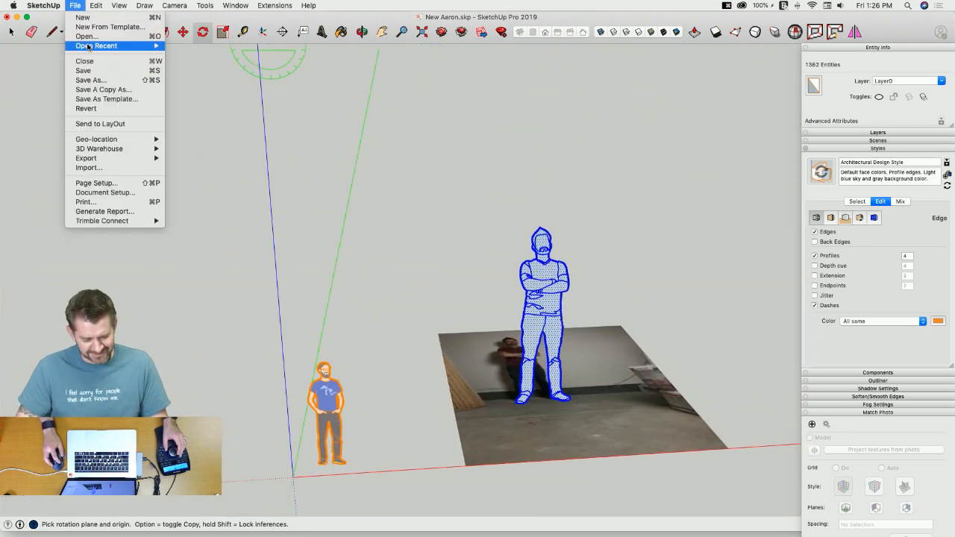
click(89, 71)
key(space)
click(616, 280)
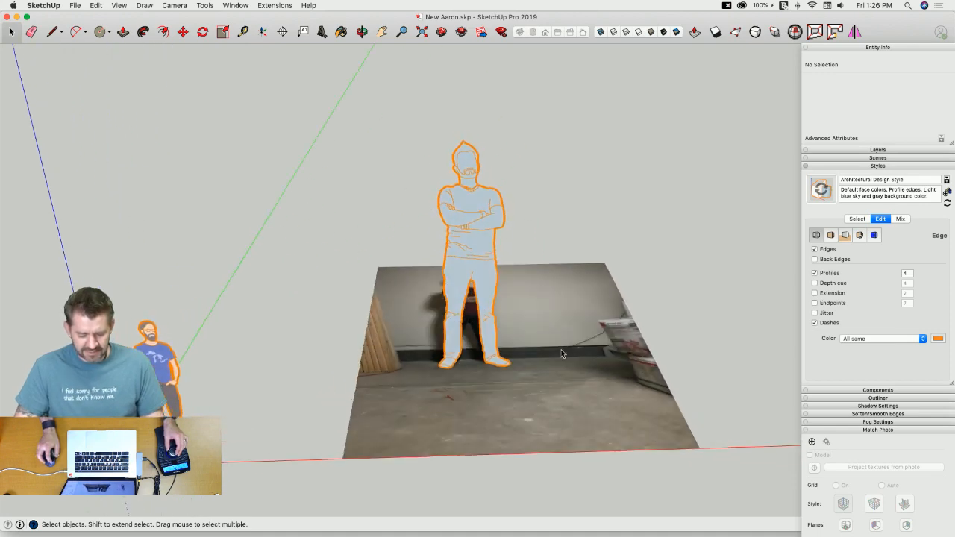
Step: Select the reference photo and move it sideways along the red axis, away from the standing figure
click(539, 379)
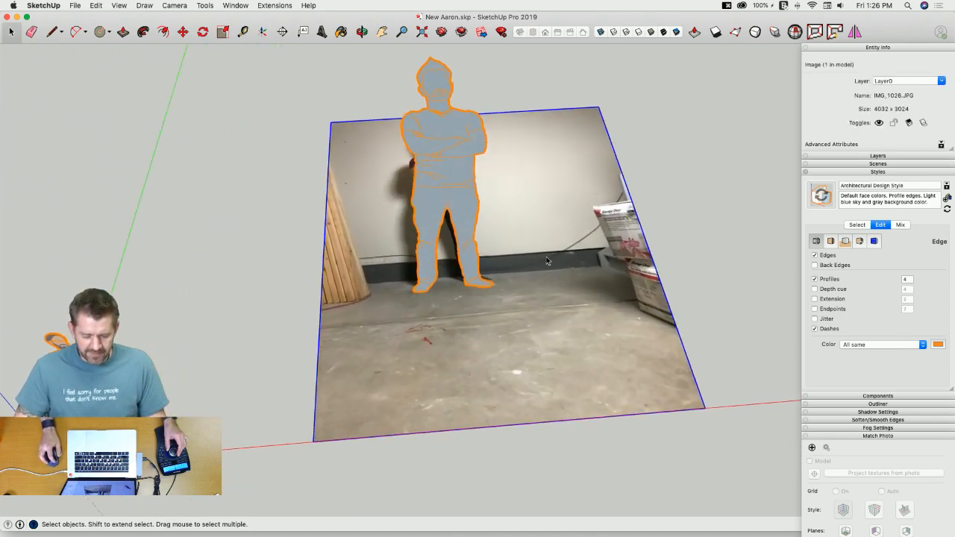
key(m)
click(416, 317)
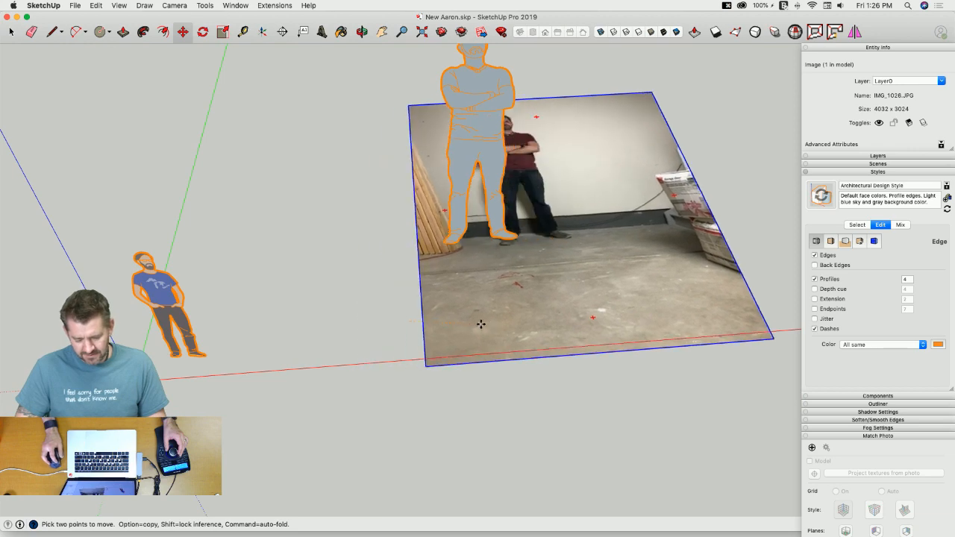
Step: Place the reference photo clear of the figure, and move the entire traced figure toward the smaller figure, close to the red axis
click(590, 303)
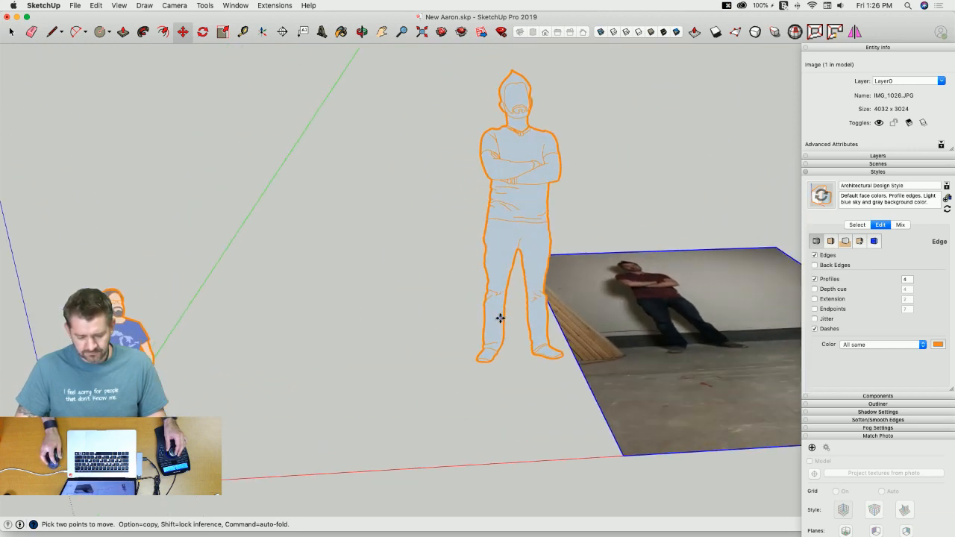
key(space)
click(496, 329)
key(m)
key(space)
triple_click(494, 328)
key(m)
click(494, 328)
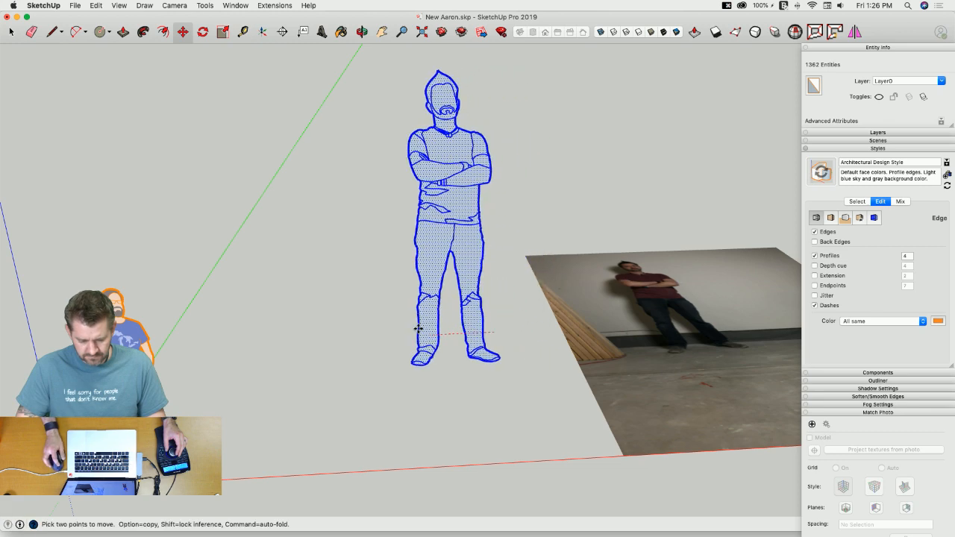
click(345, 428)
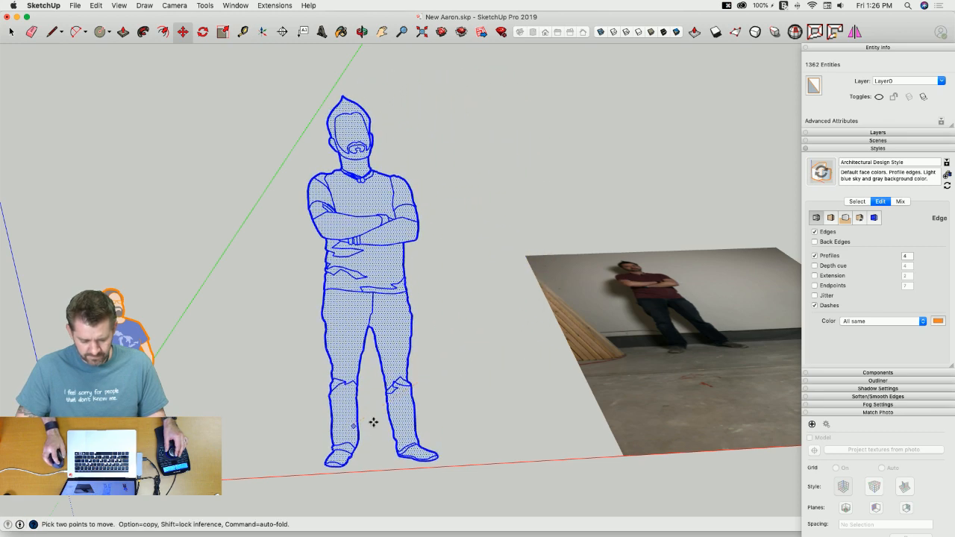
key(space)
click(486, 423)
Step: Set the style's profile edge width to 2 and change the edge colour from orange to black
scroll(484, 423, up, 3)
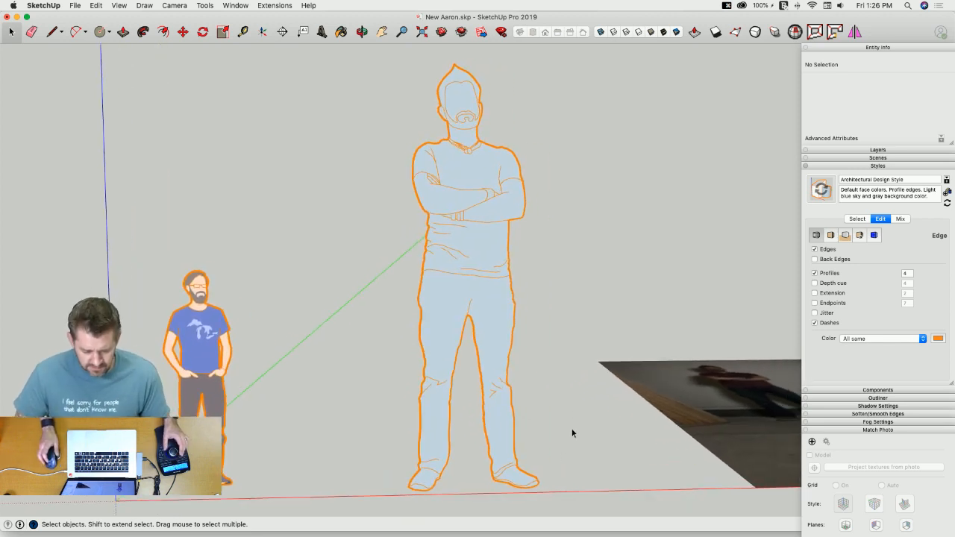
scroll(522, 192, down, 3)
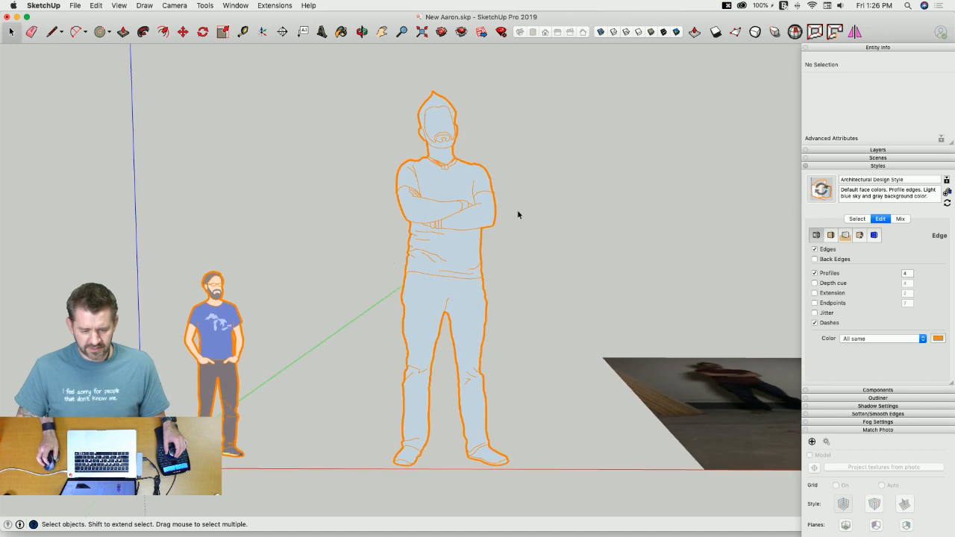
middle_drag(499, 140, 486, 136)
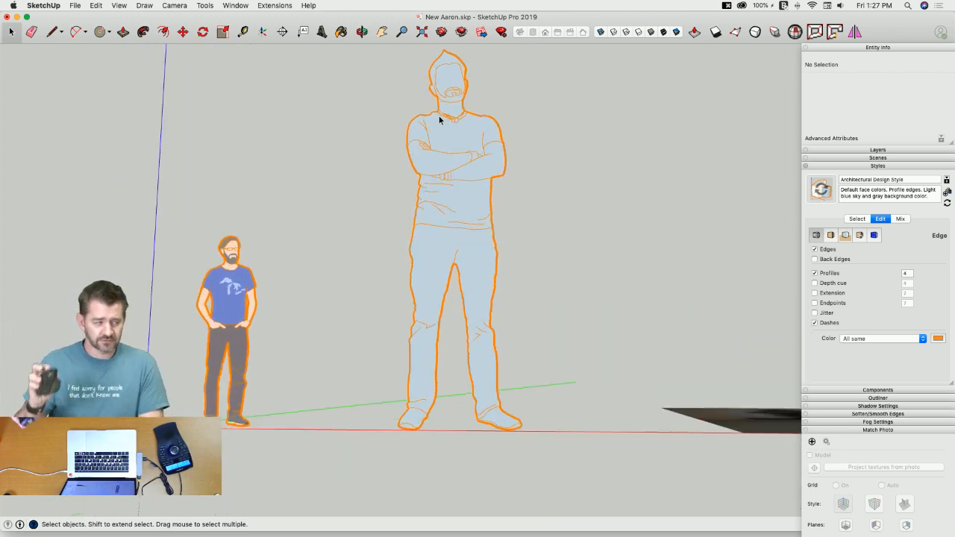
middle_drag(438, 116, 321, 190)
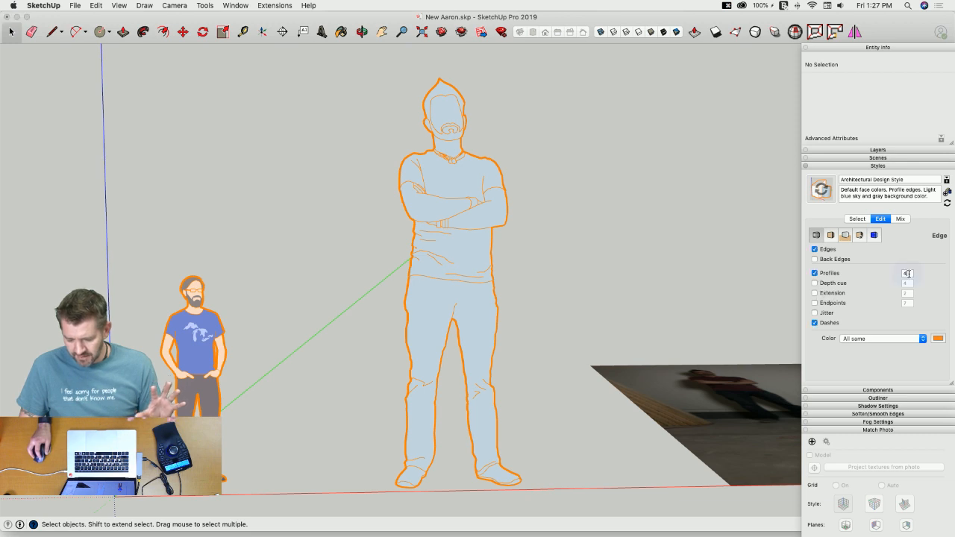
text(2)
key(Return)
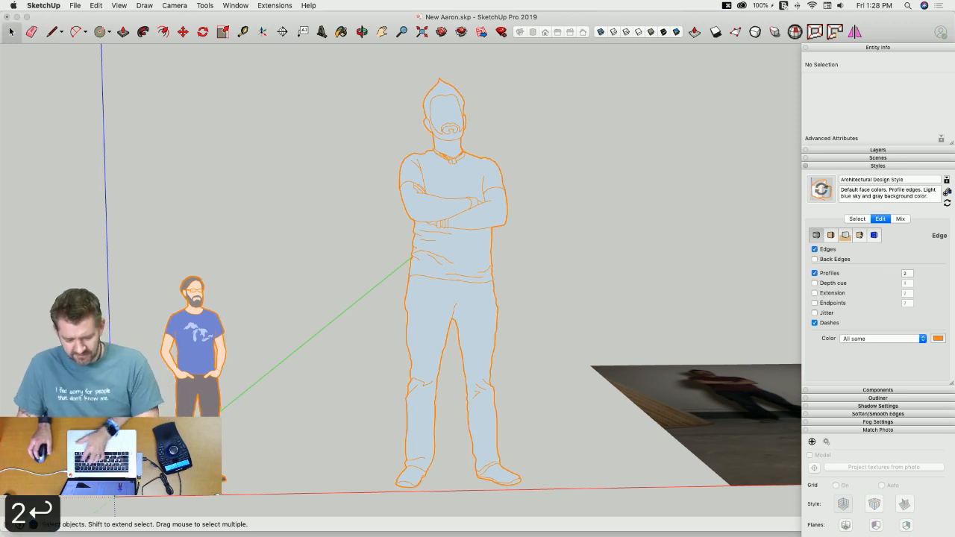
click(936, 340)
click(783, 217)
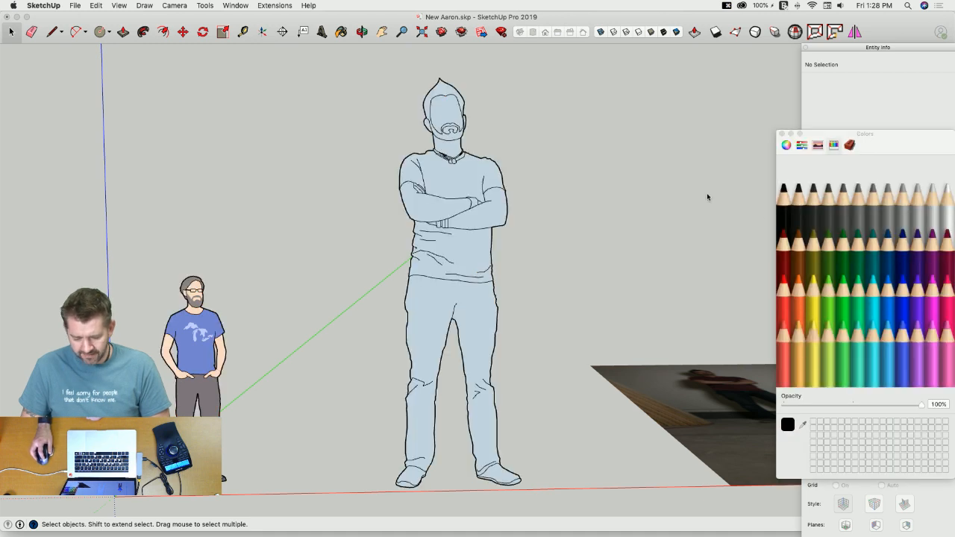
click(781, 135)
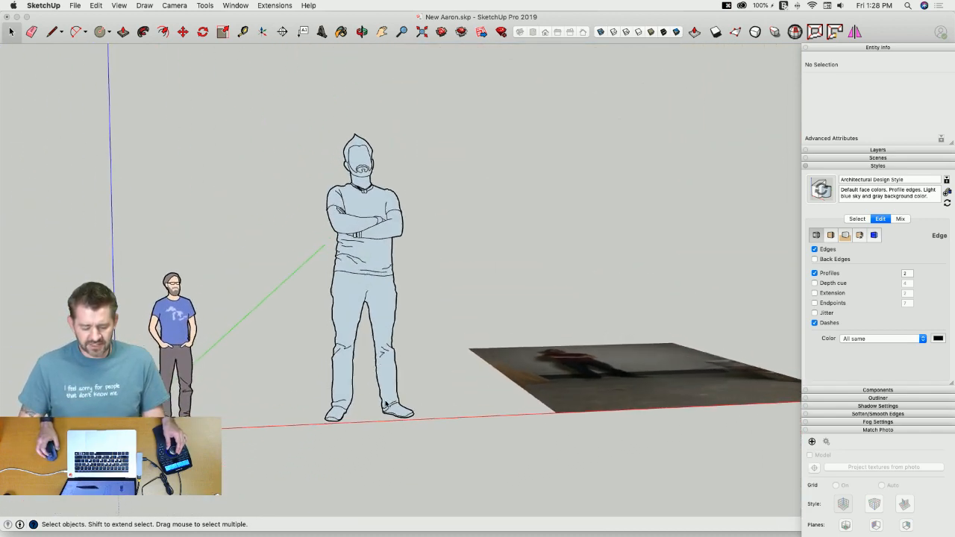
key(m)
click(432, 442)
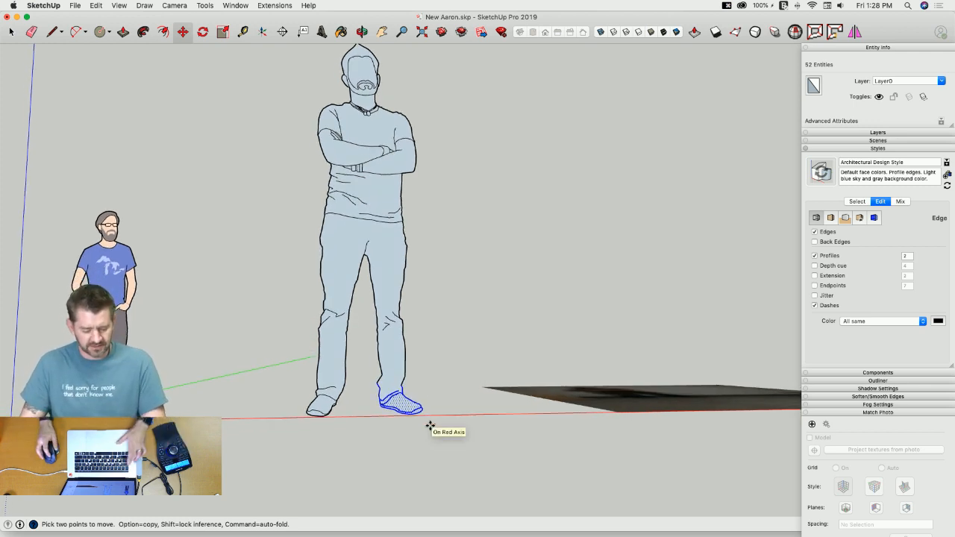
key(Escape)
key(space)
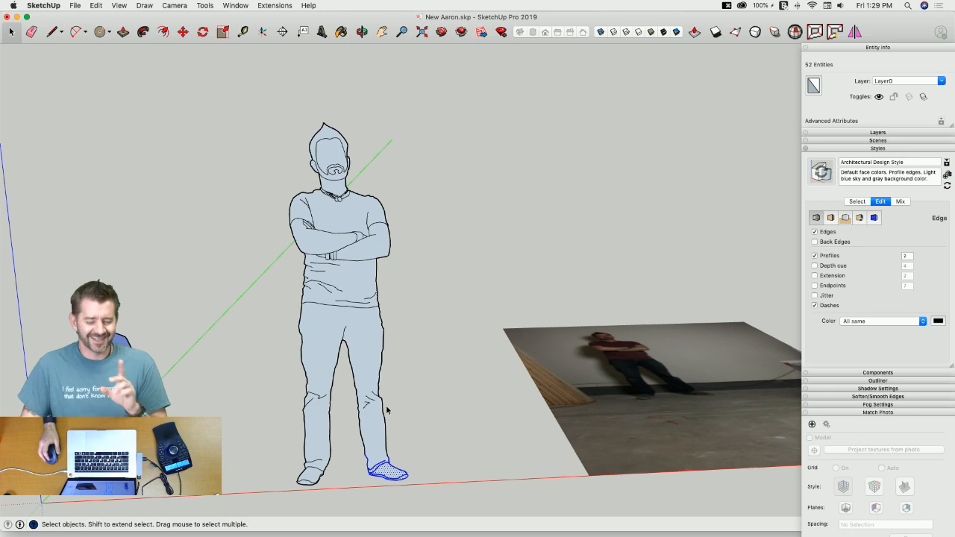
Step: Turn on shadows and examine how the traced figure's feet meet the ground
click(716, 32)
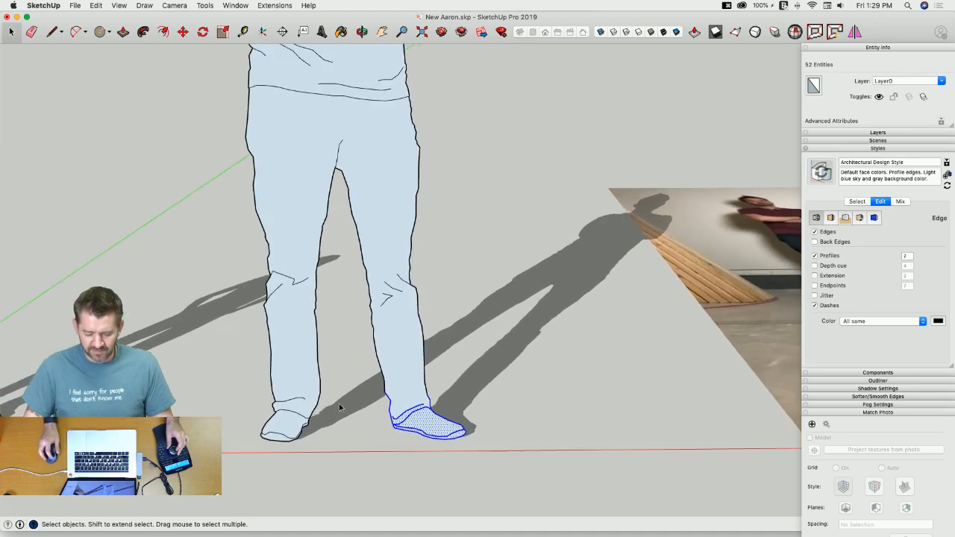
key(m)
key(space)
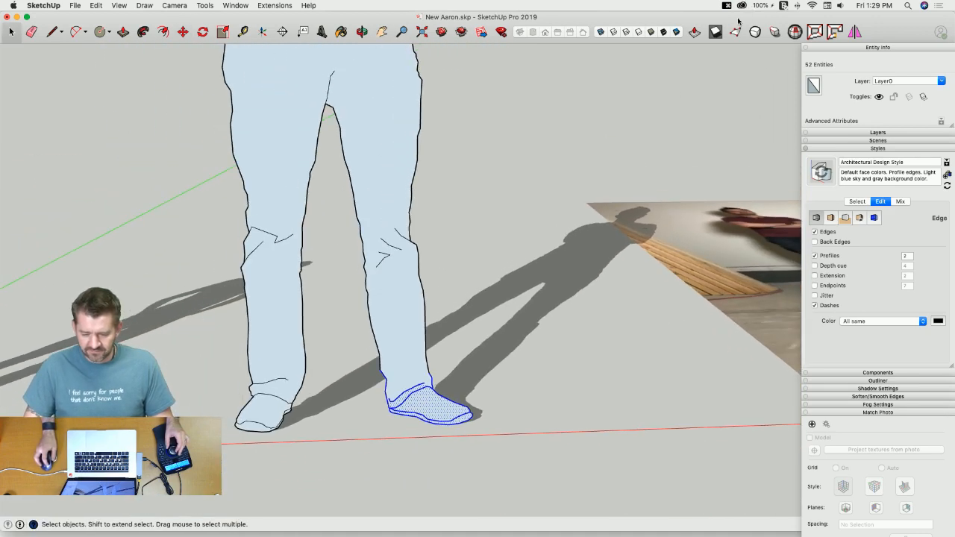
Step: Try to move the selected shoe slightly upward toward the trouser leg
key(m)
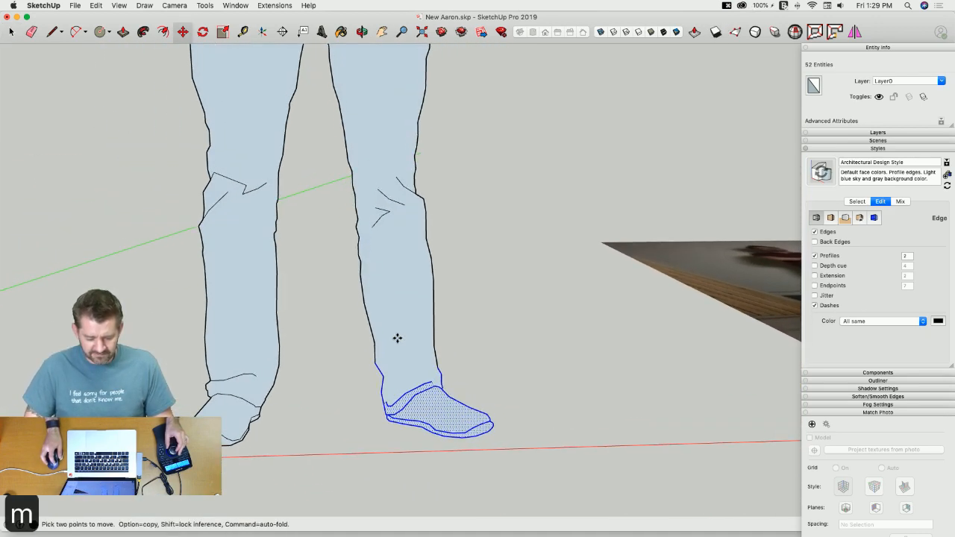
click(398, 340)
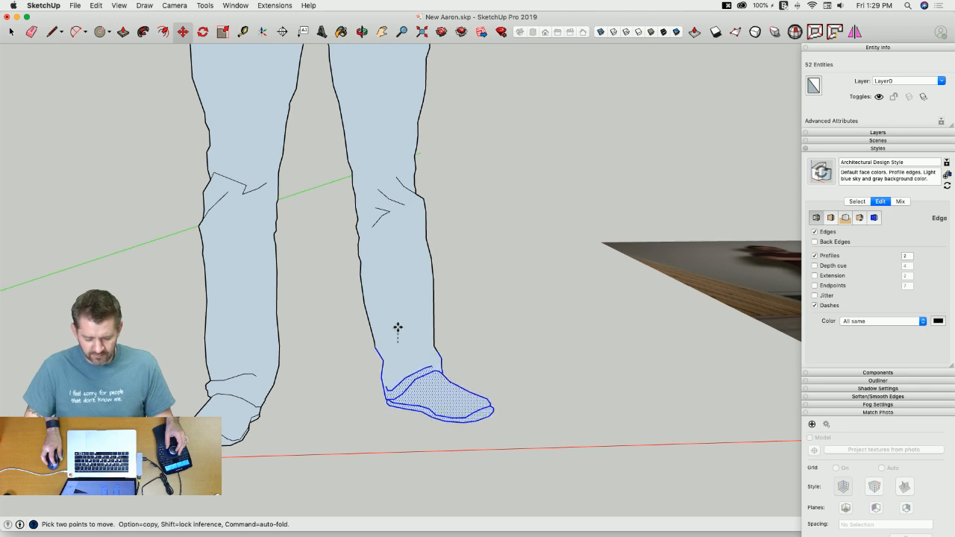
click(397, 327)
key(space)
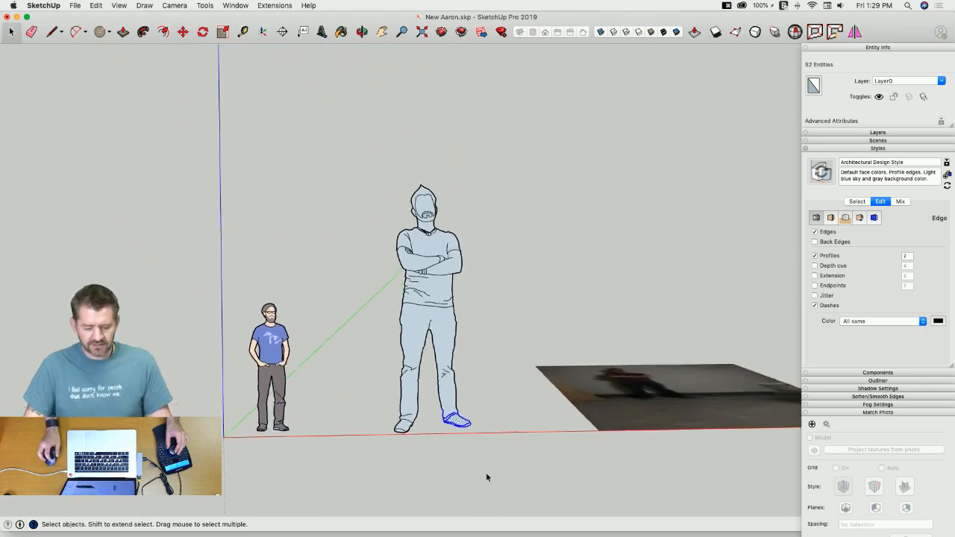
Step: Check the feet with shadows on, undo the shoe move and turn the shadows off
click(715, 32)
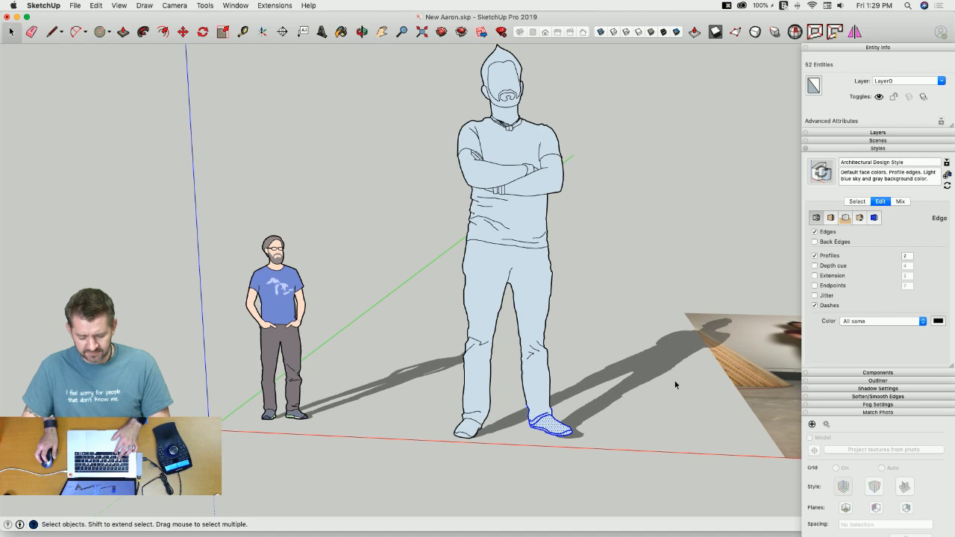
key(super+z)
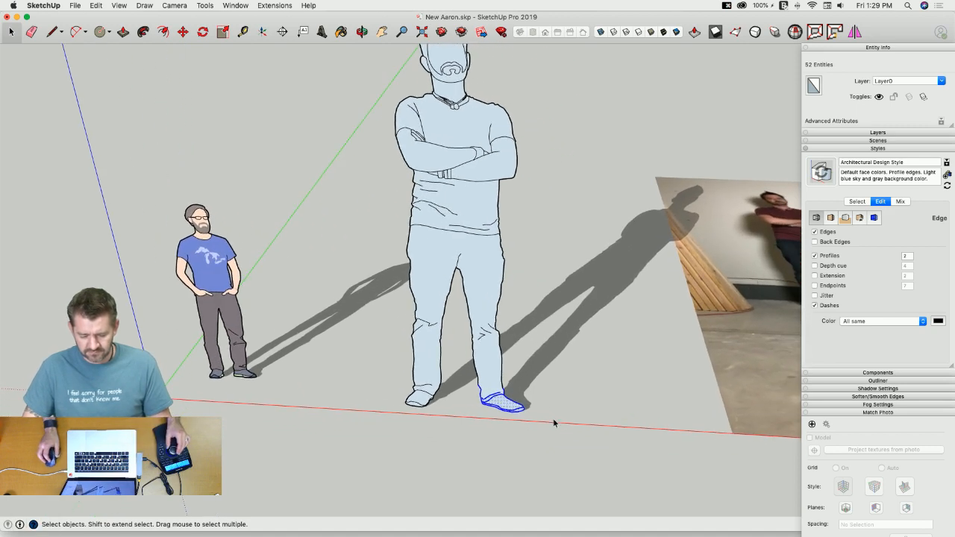
click(714, 32)
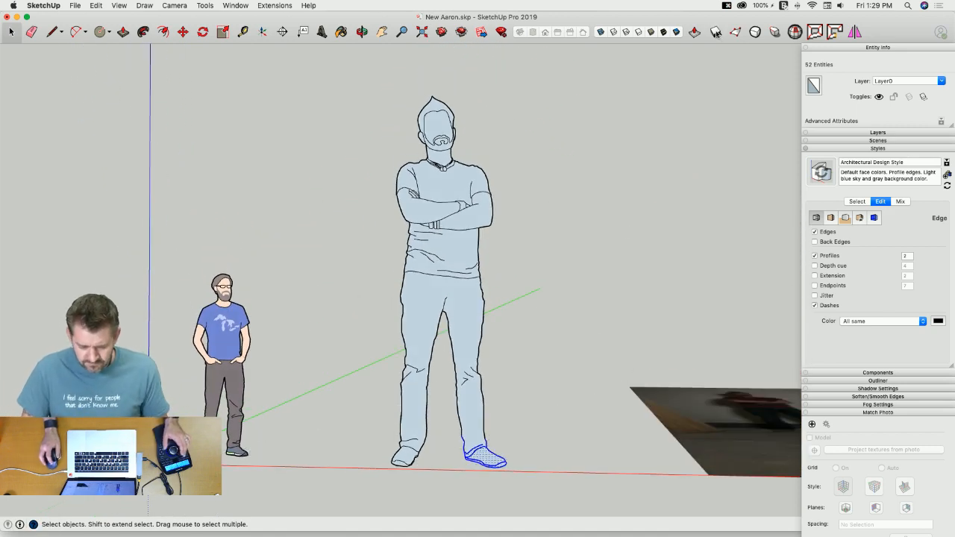
Step: Select the entire traced figure, reverse its faces so the front sides face forward, and deselect it
click(395, 259)
triple_click(394, 259)
right_click(394, 260)
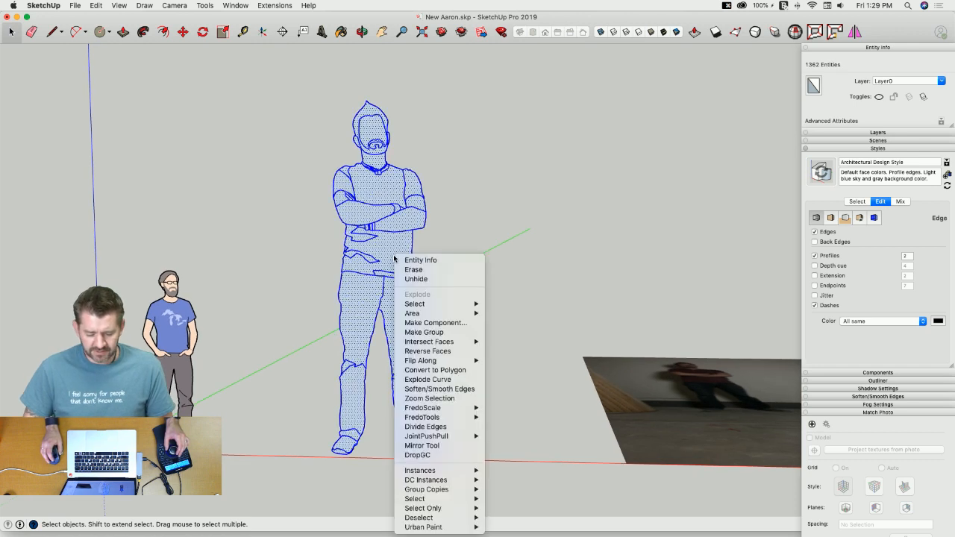
click(455, 350)
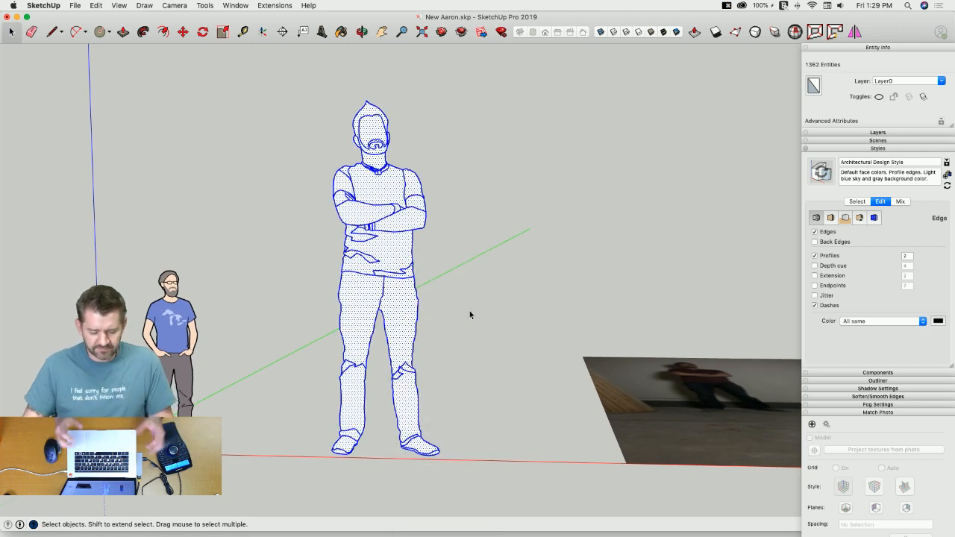
click(469, 224)
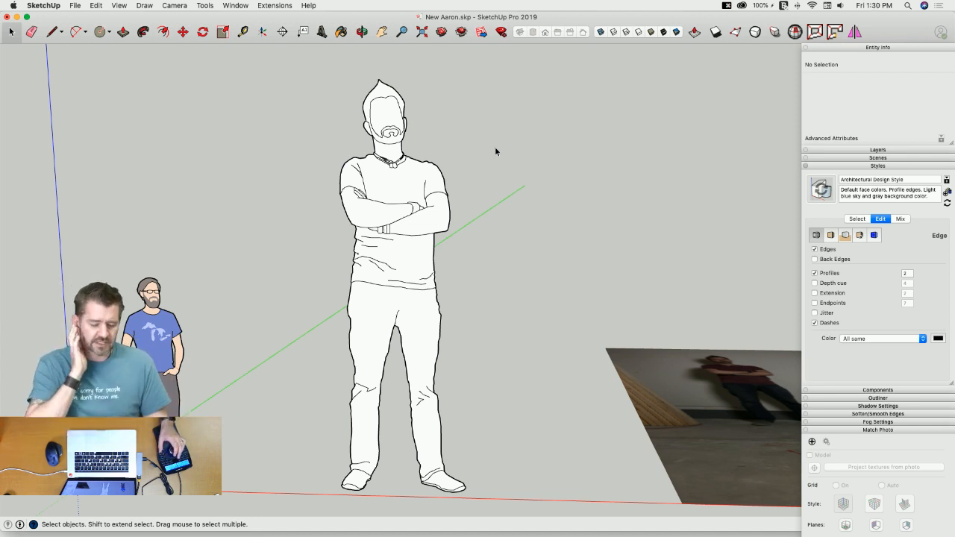
Step: Select the reference photo and rotate it upright about the red axis, pivoting at its lower corner
middle_drag(495, 149, 497, 150)
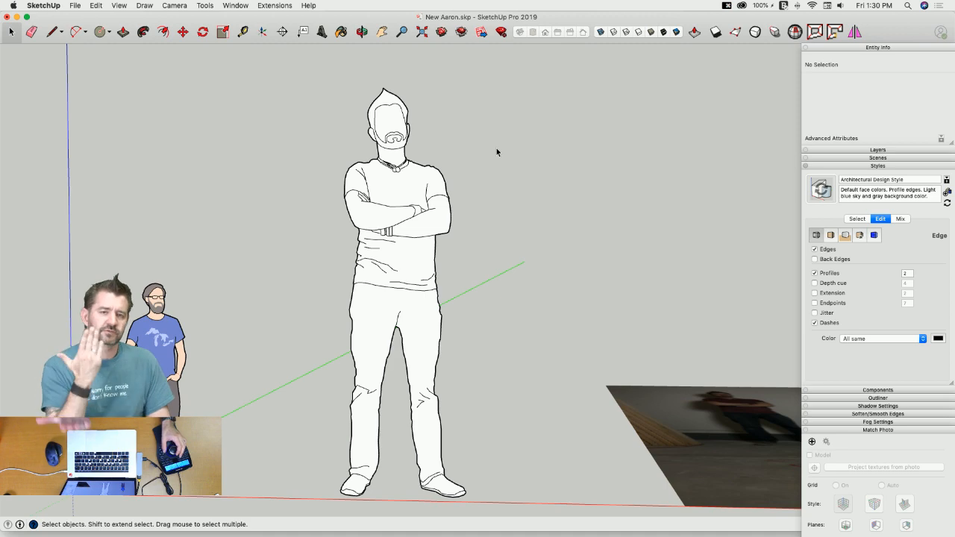
middle_drag(496, 148, 458, 232)
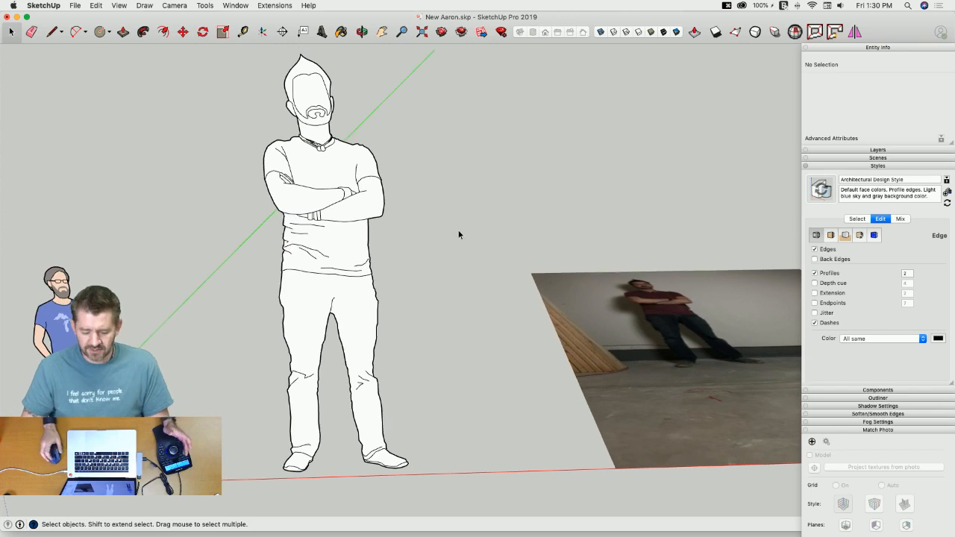
middle_drag(522, 256, 399, 268)
click(399, 269)
key(m)
key(space)
key(q)
key(Left)
key(Right)
click(366, 366)
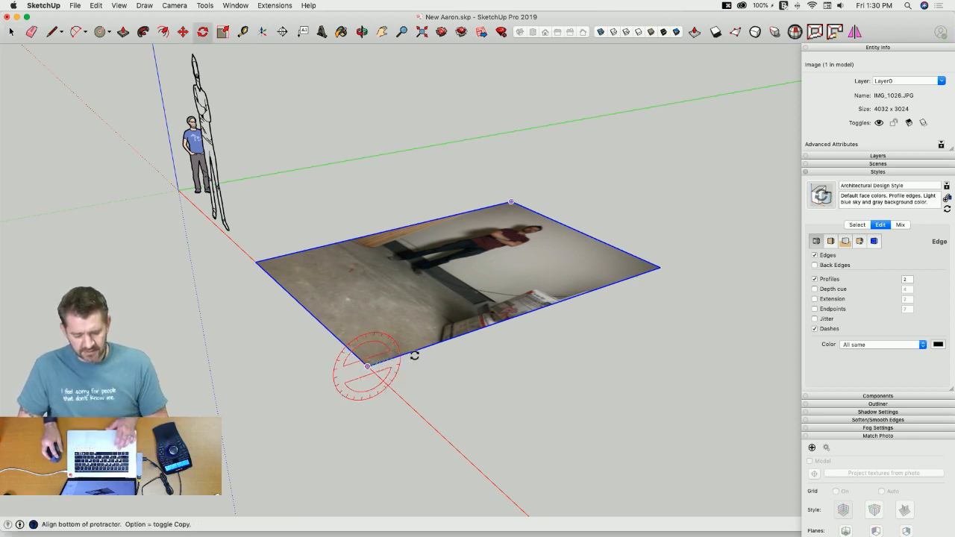
click(414, 357)
click(362, 316)
middle_drag(363, 316, 511, 340)
key(space)
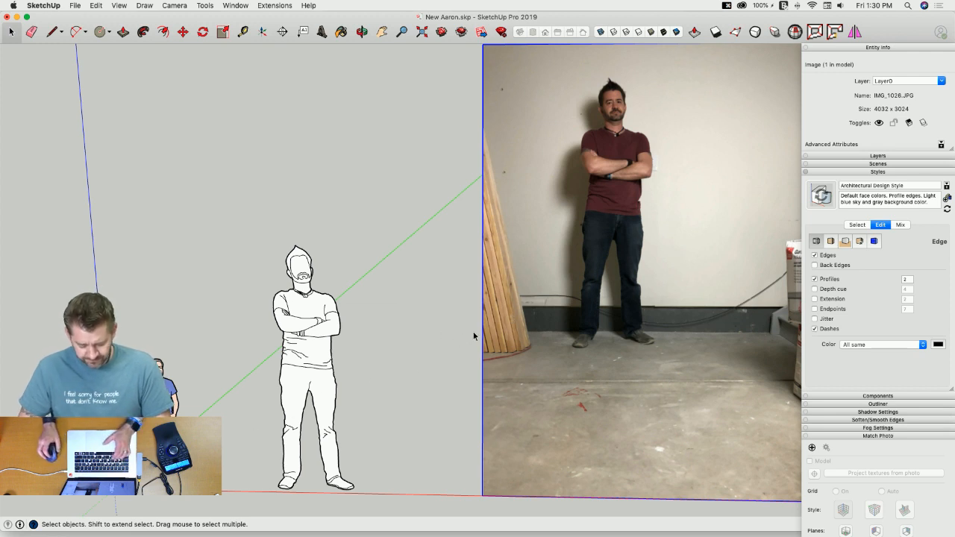
Step: Sample the dark jeans colour from the reference photo and paint both trouser legs of the traced figure with it
key(b)
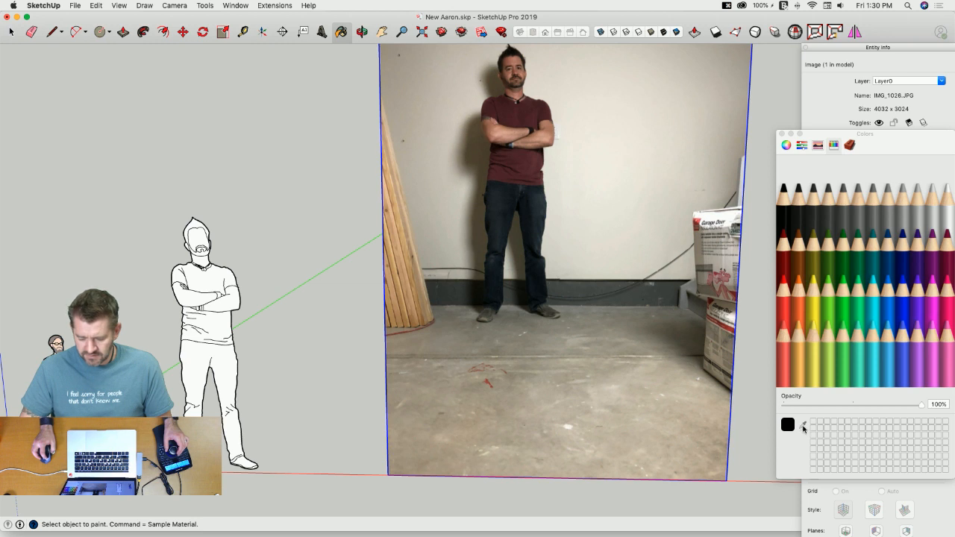
key(super)
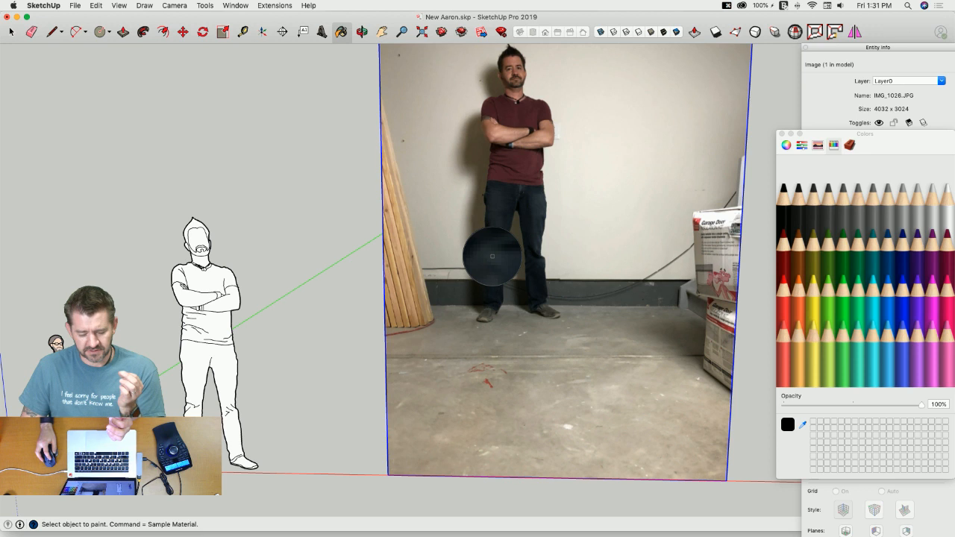
super+click(491, 256)
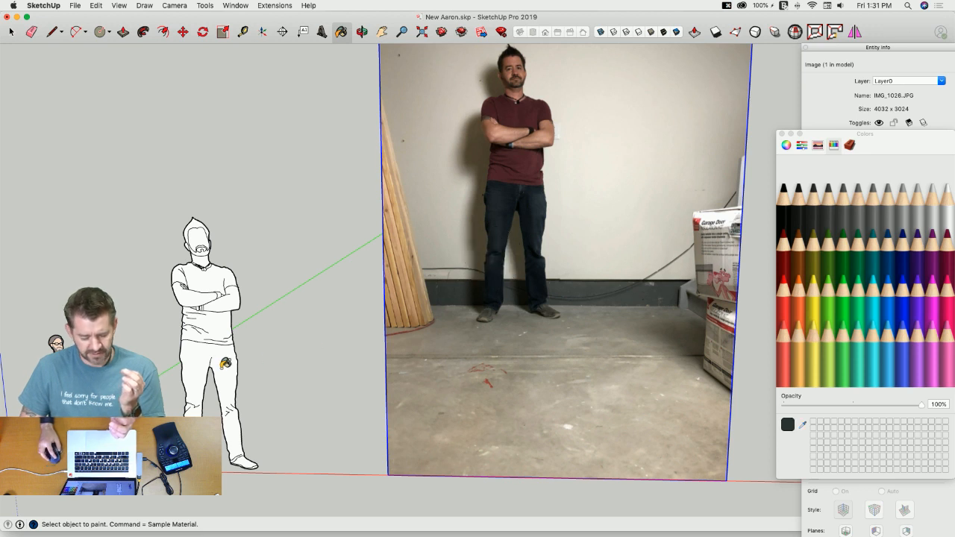
click(225, 364)
click(198, 361)
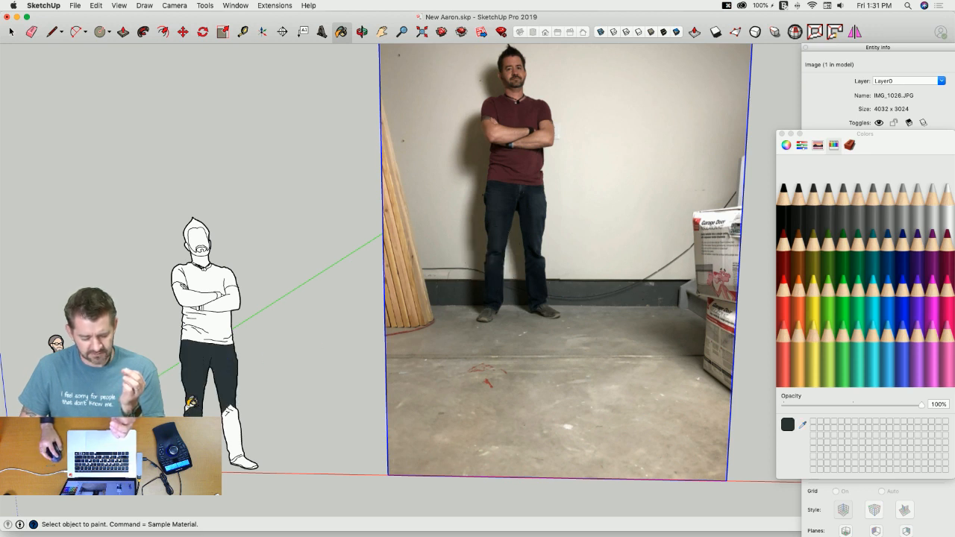
click(228, 417)
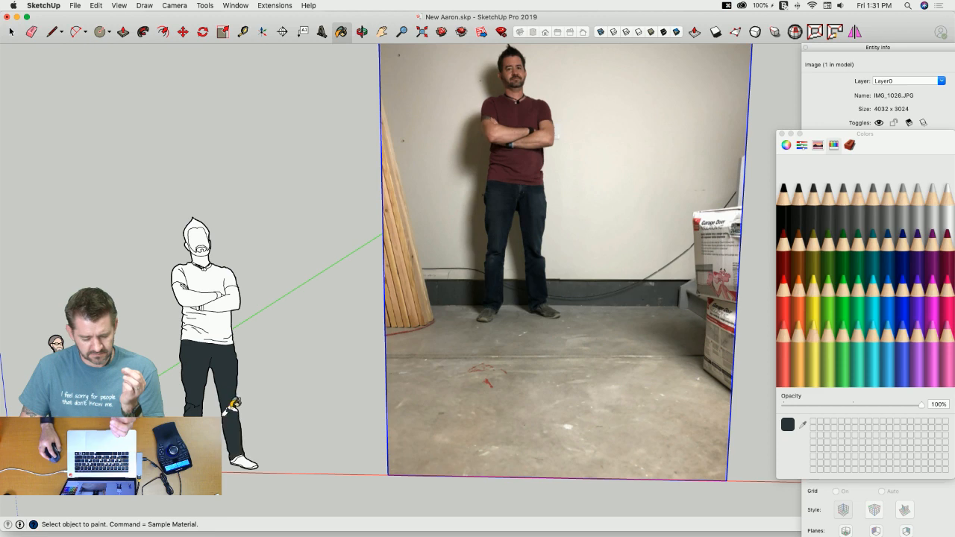
scroll(240, 455, up, 4)
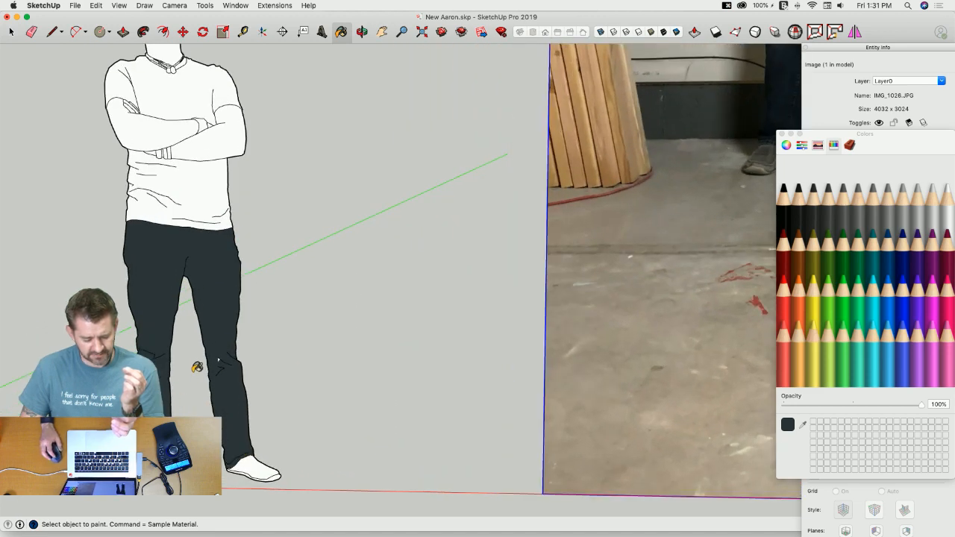
scroll(216, 363, up, 4)
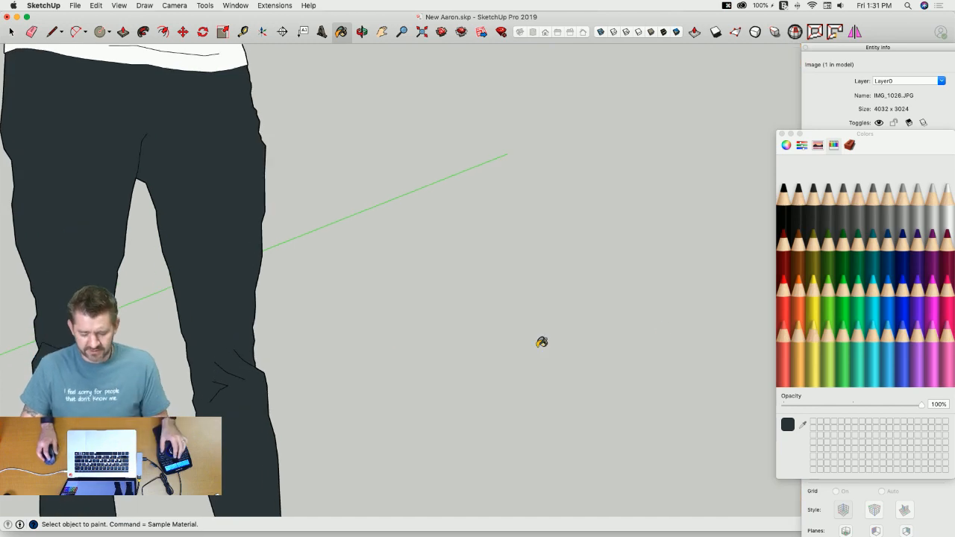
scroll(690, 313, down, 5)
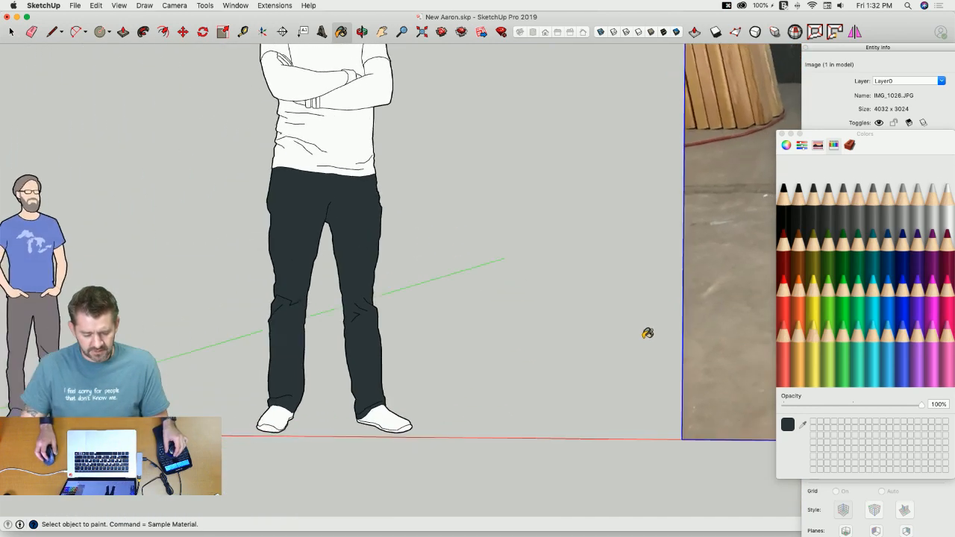
Step: Try lightening the dark trouser material and shifting its tone slightly towards blue on the colour wheel
drag(855, 138, 539, 127)
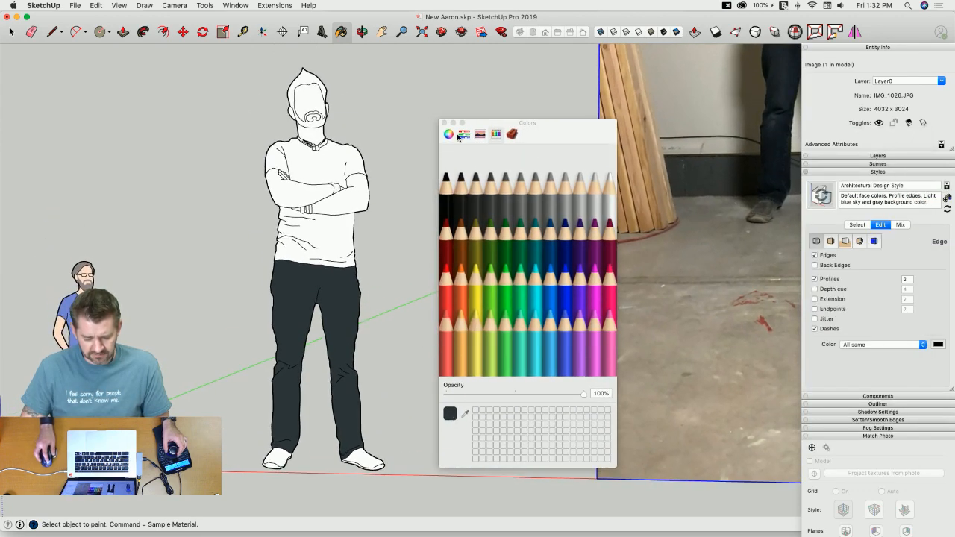
click(511, 133)
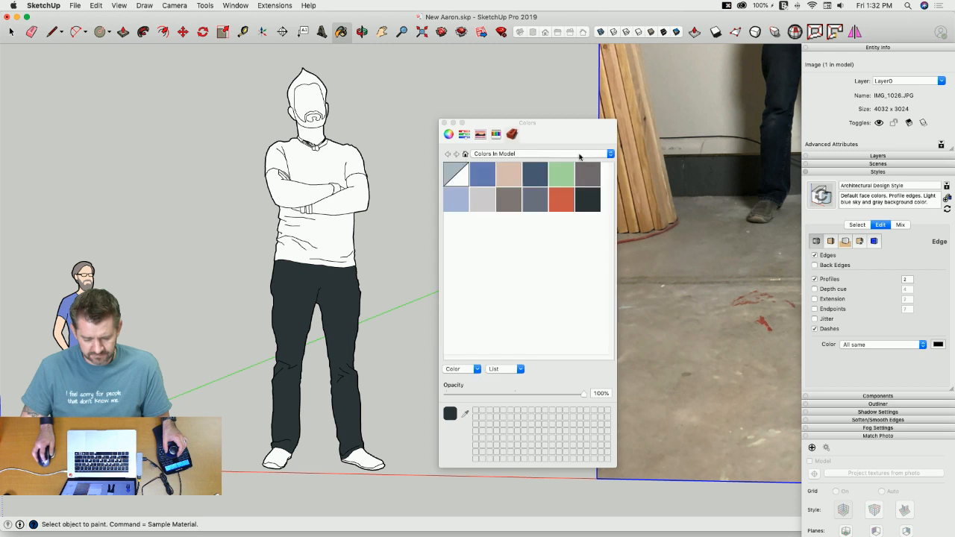
double_click(590, 210)
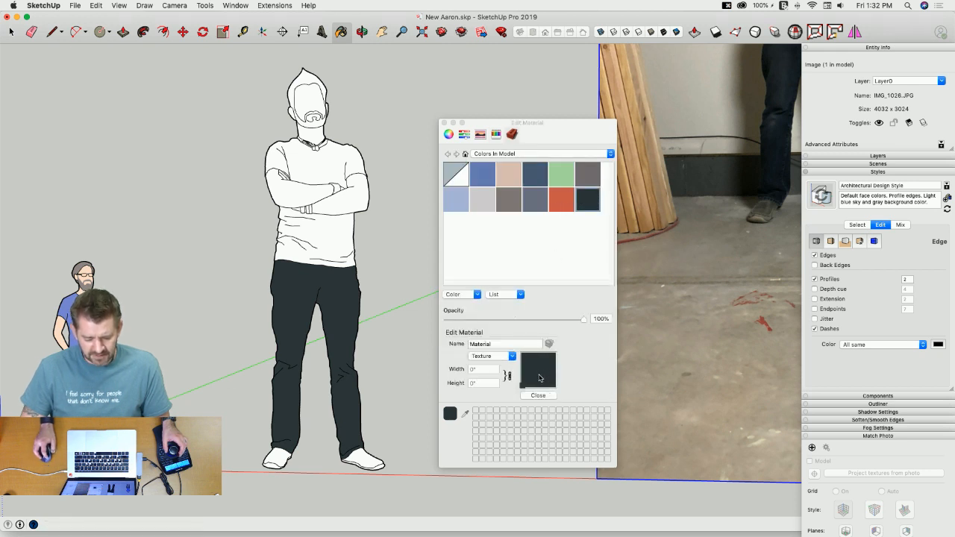
click(448, 134)
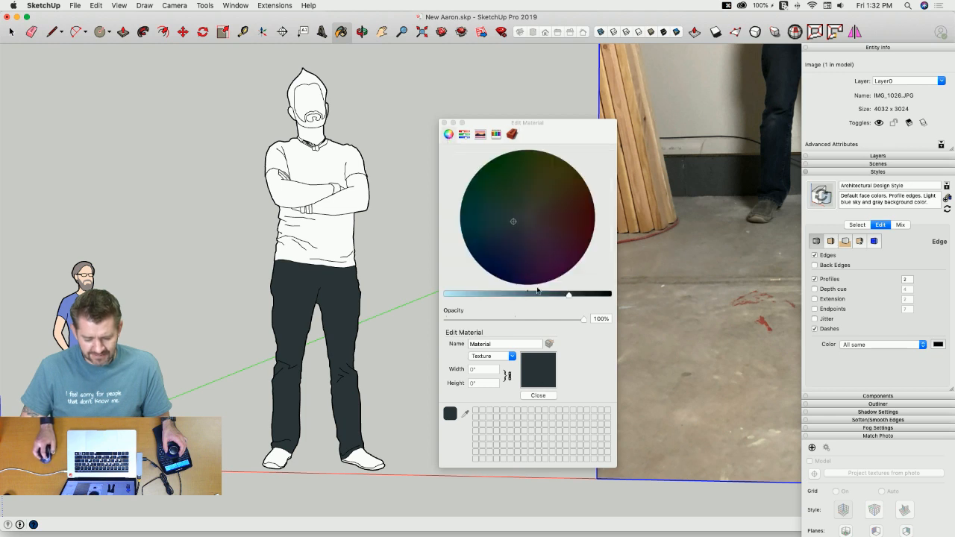
drag(565, 297, 555, 296)
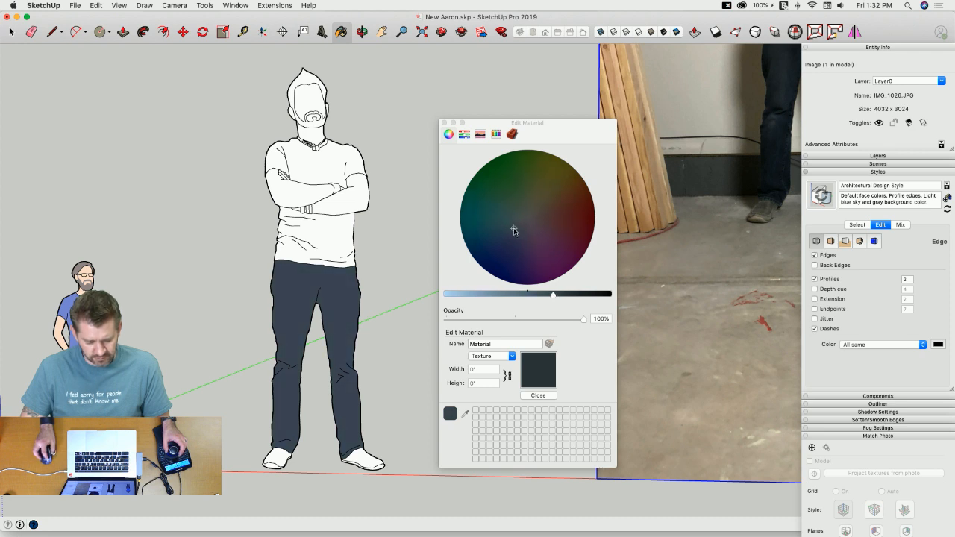
key(super)
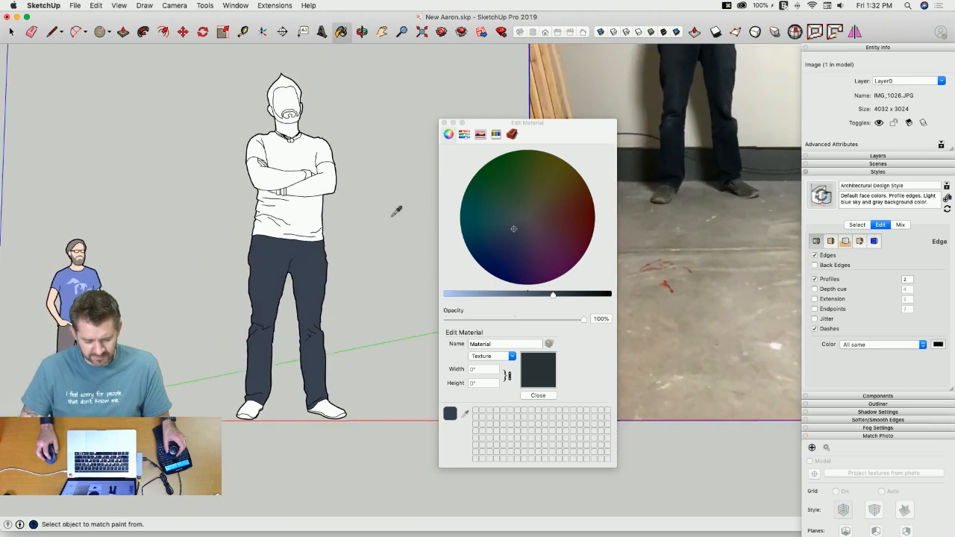
drag(476, 126, 637, 174)
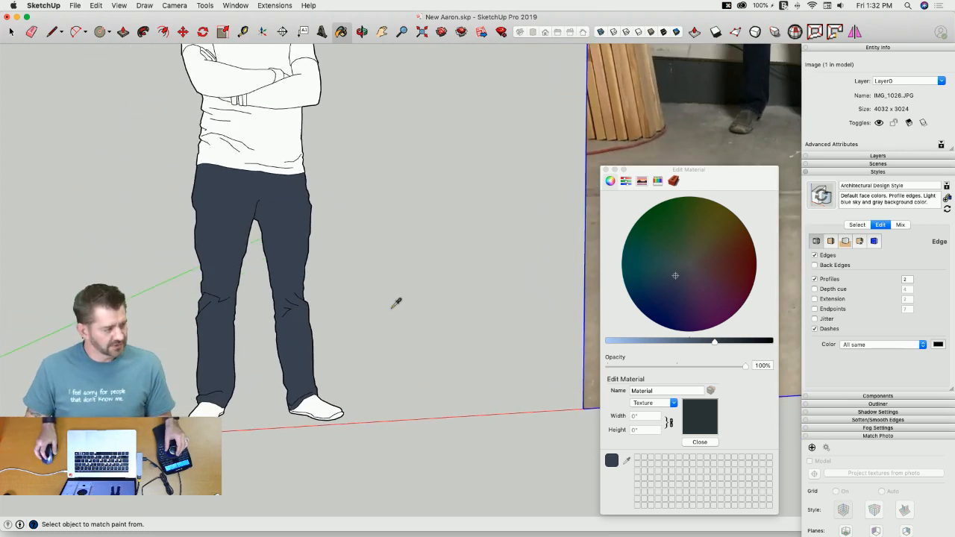
Step: Try Silver on the trouser material, undo the material's colour changes and finish editing it
click(660, 184)
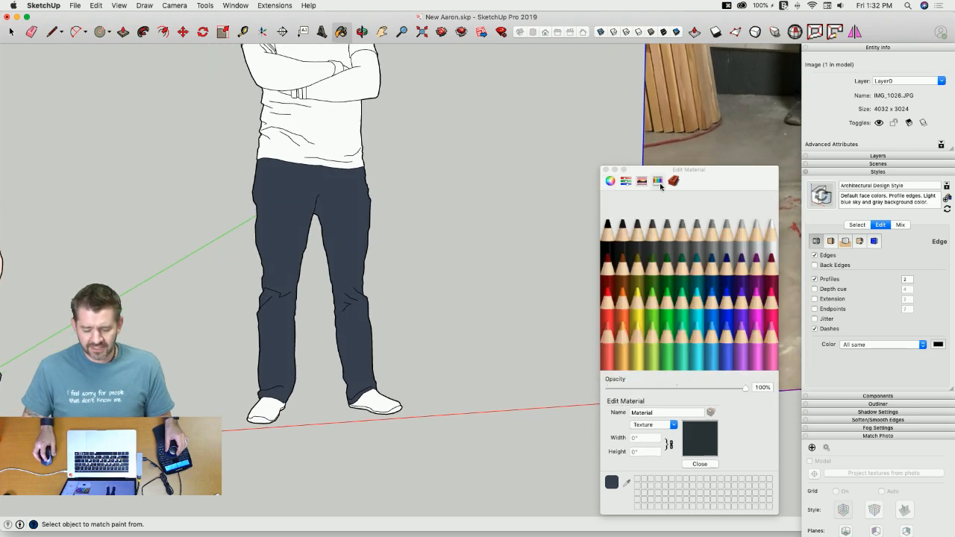
click(743, 245)
key(super+z)
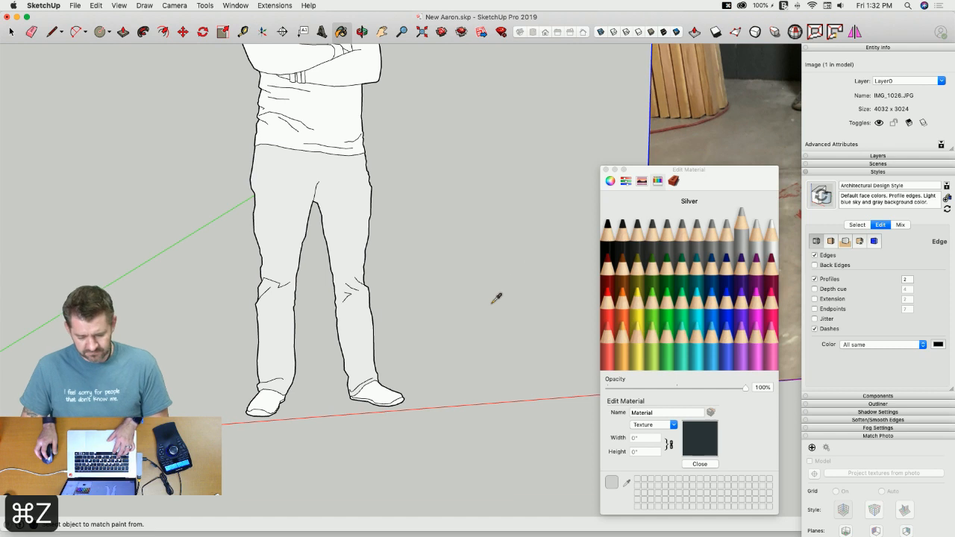
click(673, 180)
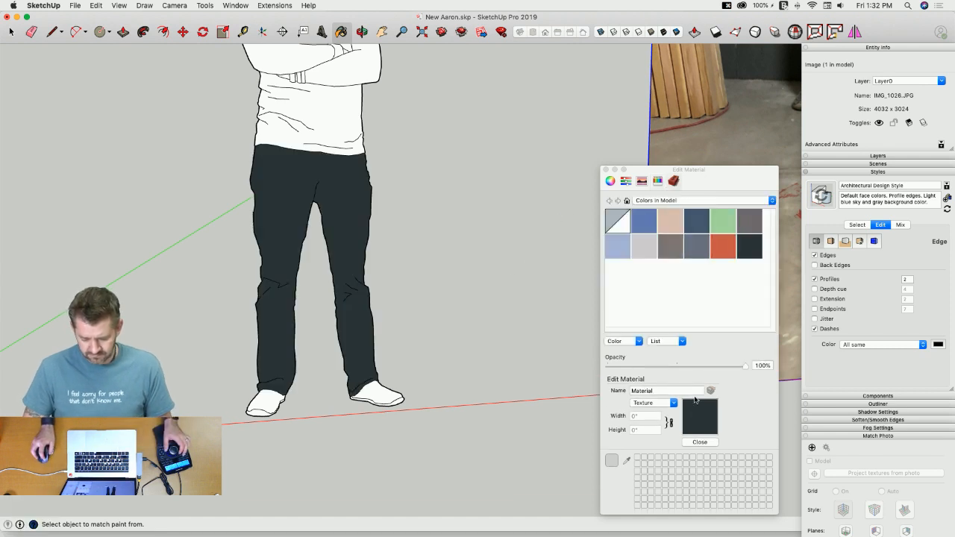
click(699, 440)
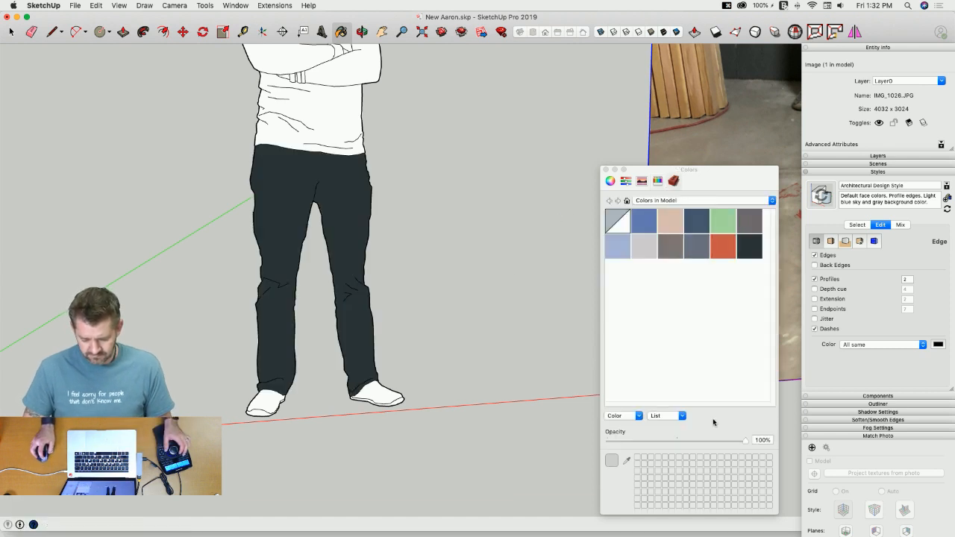
Step: Paint both shoes of the traced figure with Nickel grey
click(656, 181)
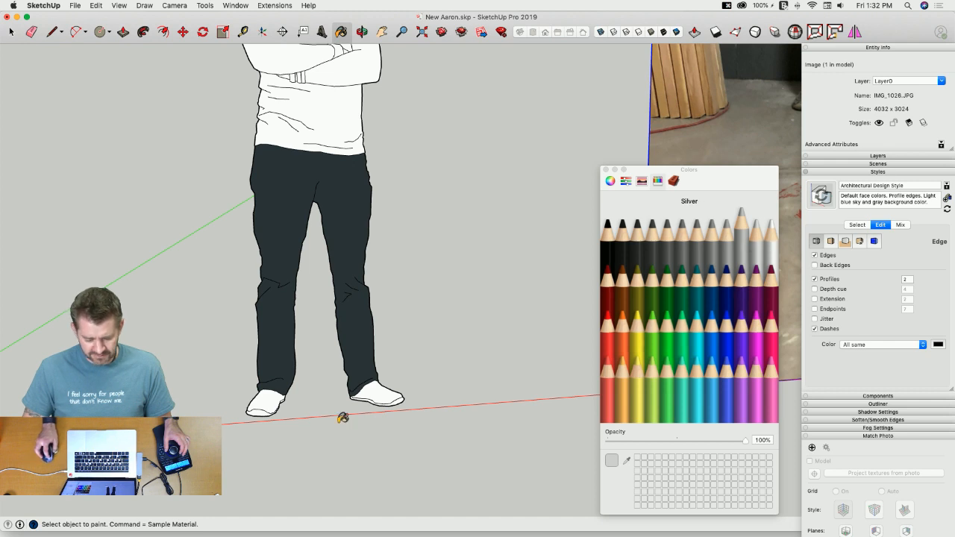
scroll(400, 397, up, 3)
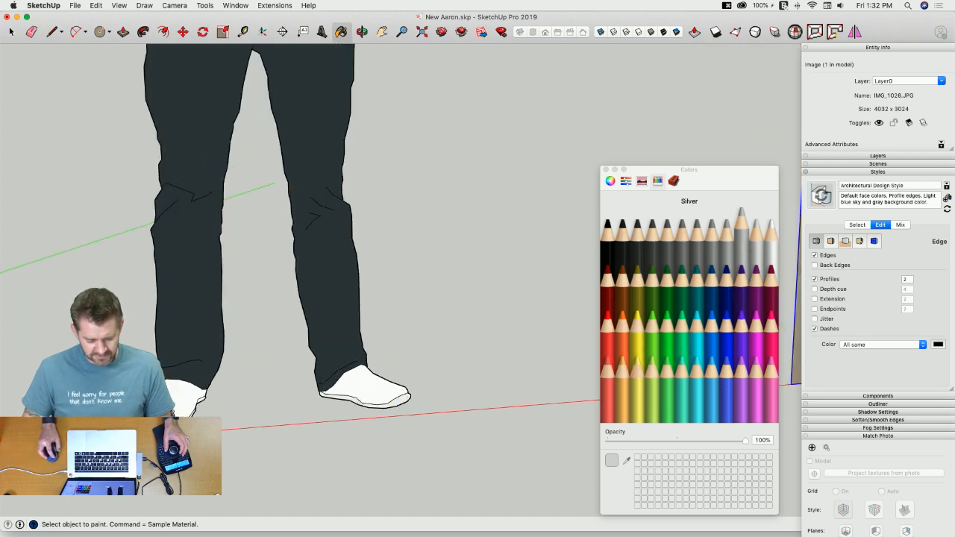
click(696, 243)
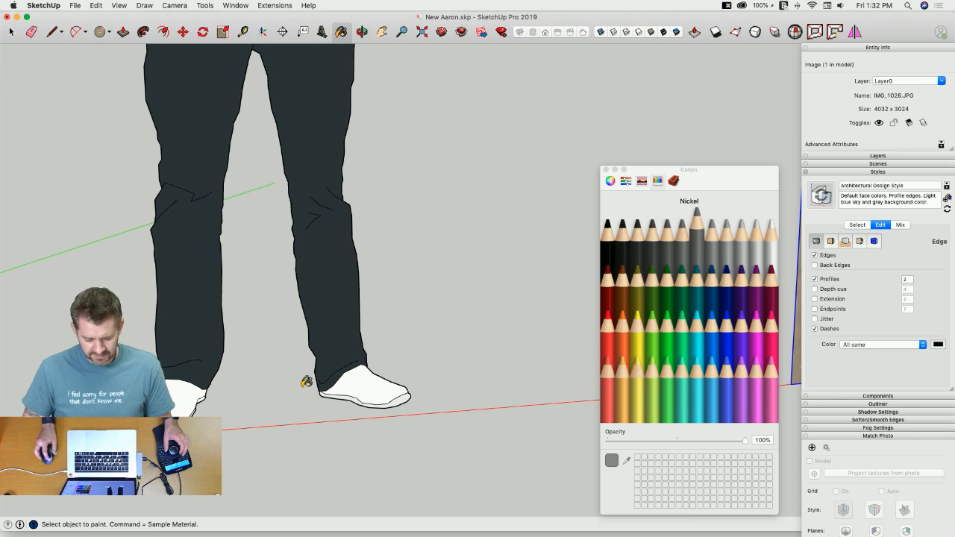
click(365, 385)
click(205, 392)
Step: Paint the figure's shoes with the lighter Magnesium grey
scroll(343, 368, down, 5)
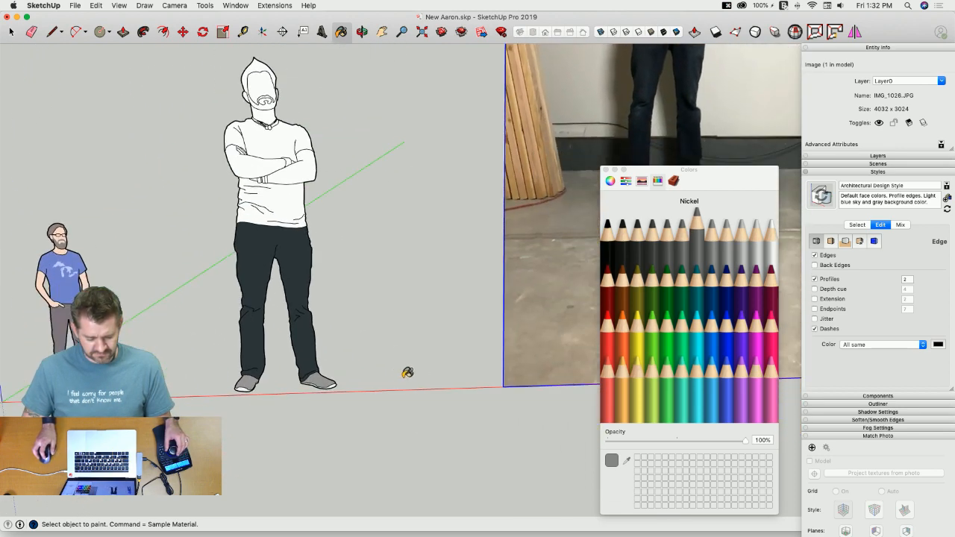
scroll(411, 373, up, 6)
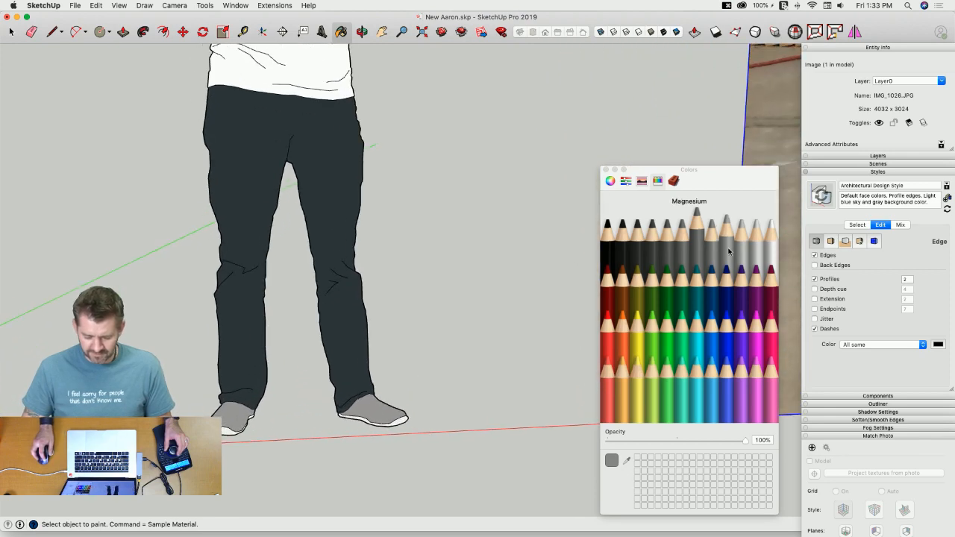
click(724, 238)
scroll(348, 452, up, 3)
click(409, 413)
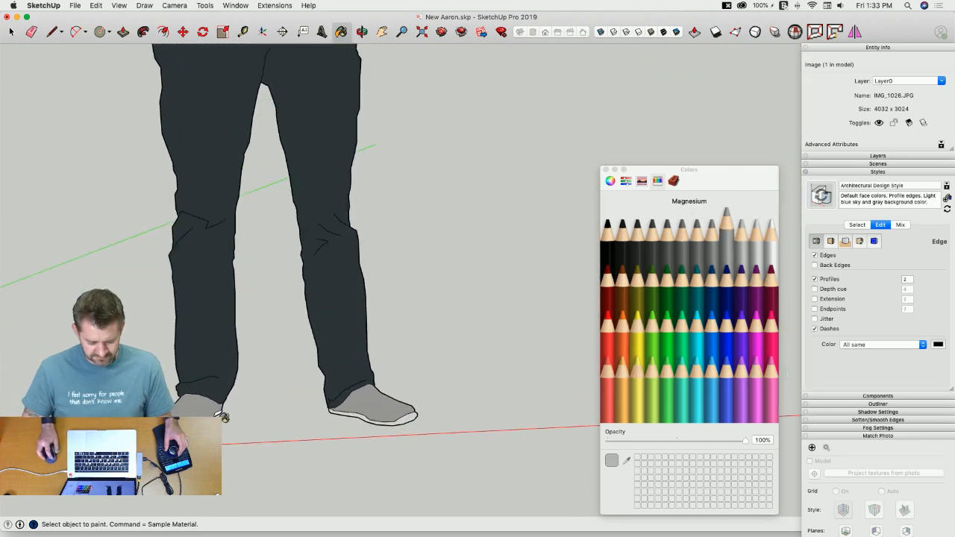
scroll(309, 396, down, 3)
scroll(308, 390, down, 5)
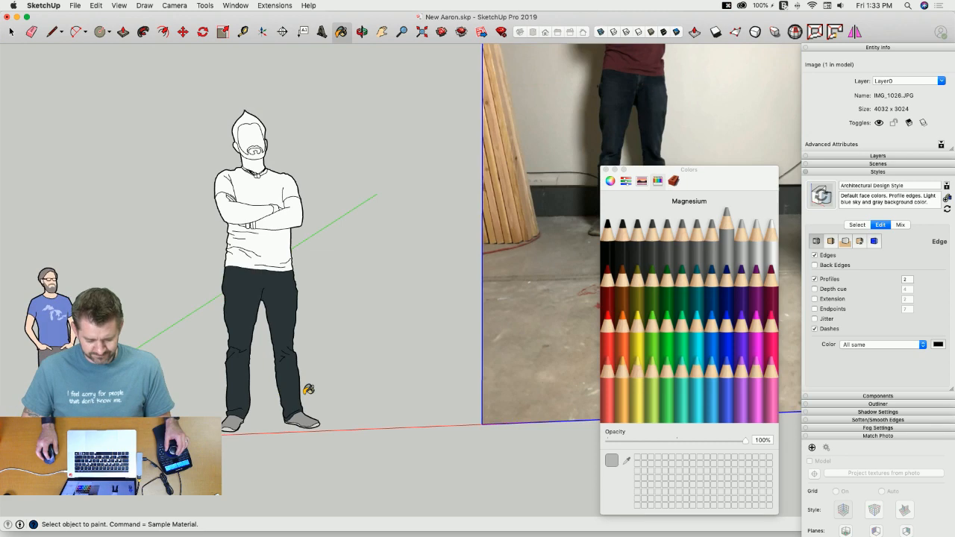
Step: Repaint the figure's shoes with the darker Steel grey and leave the Paint Bucket tool
scroll(320, 389, up, 3)
scroll(321, 388, up, 3)
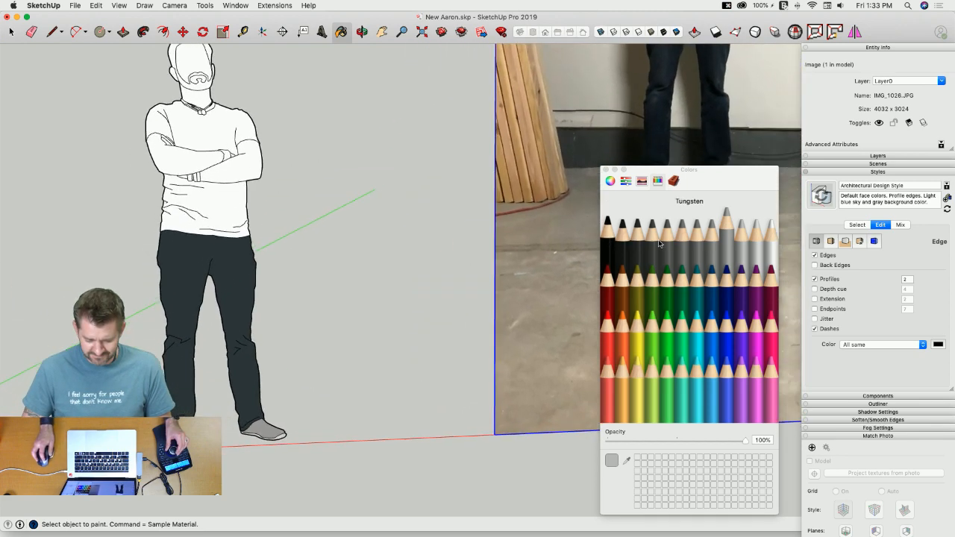
click(666, 228)
click(293, 424)
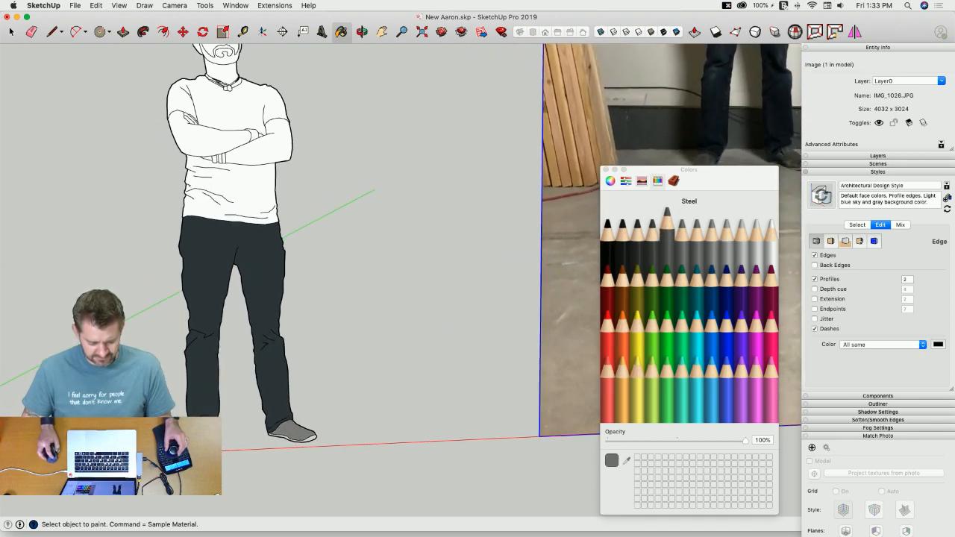
scroll(328, 351, down, 2)
key(space)
scroll(377, 343, up, 3)
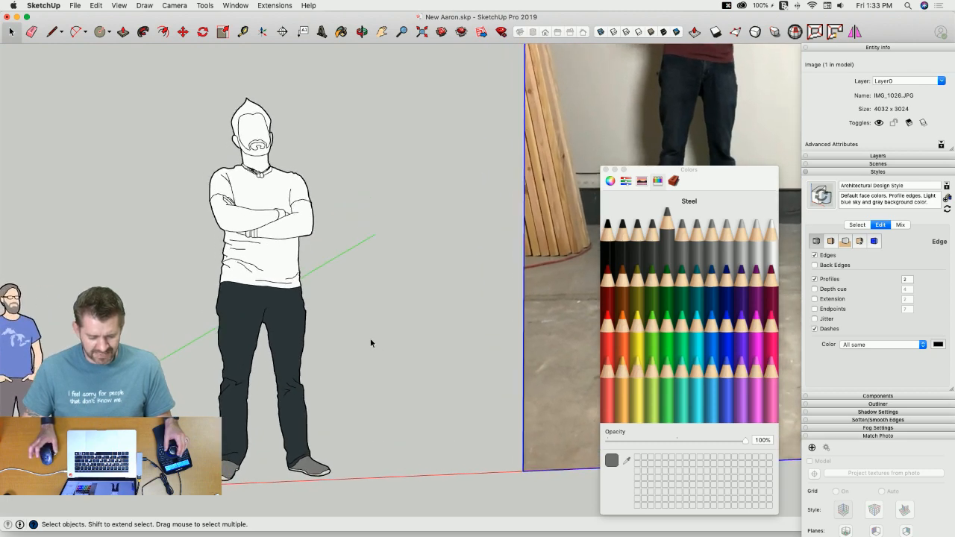
Step: Paint the figure's hair and beard with Mocha brown
scroll(373, 335, down, 2)
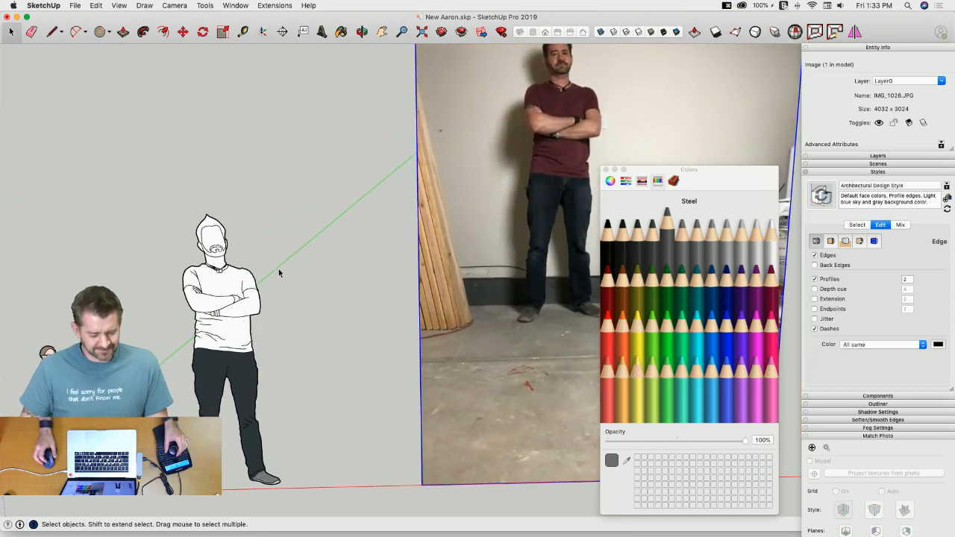
scroll(280, 273, up, 3)
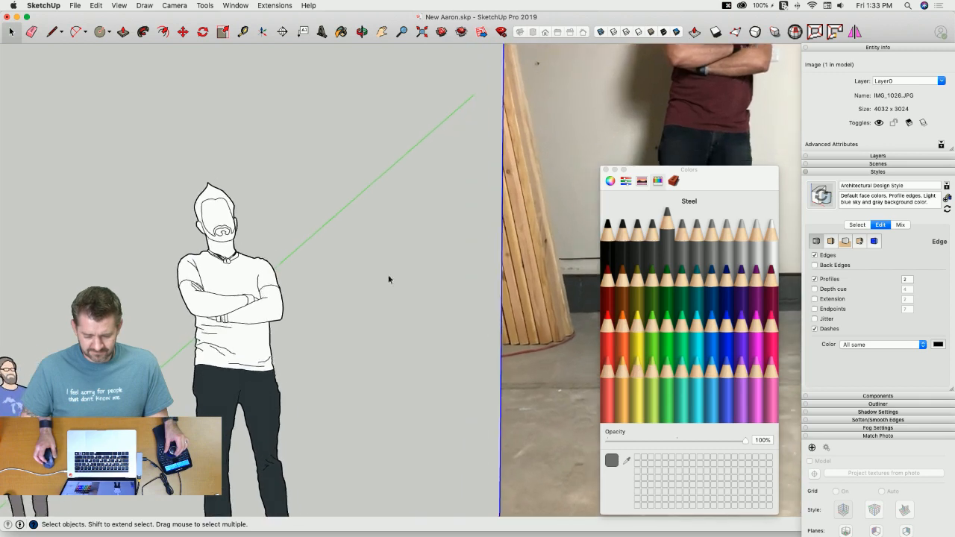
click(622, 274)
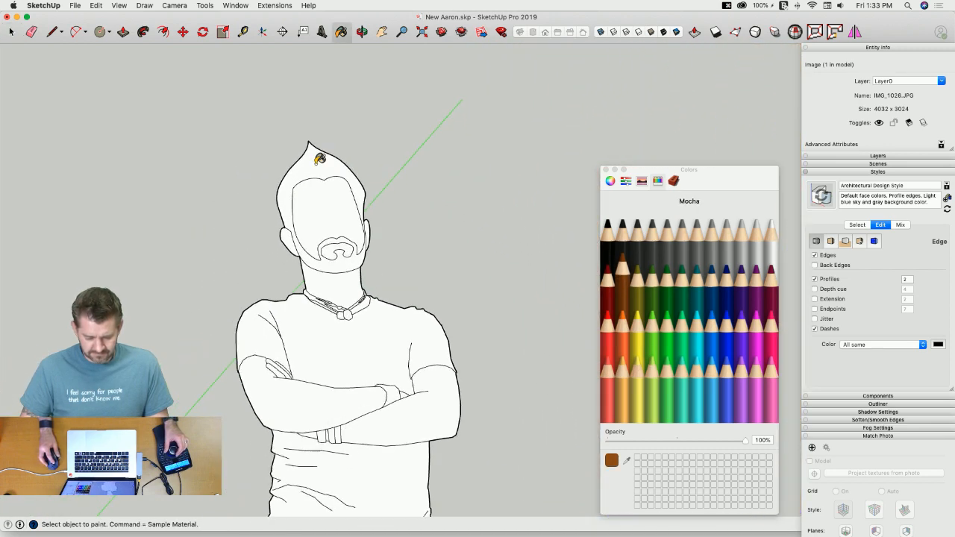
click(319, 158)
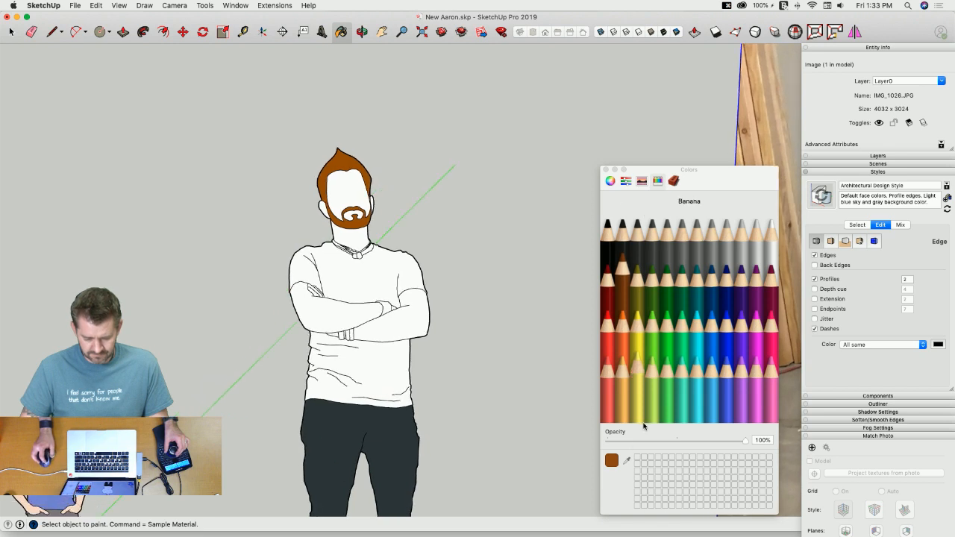
Step: Darken the Mocha hair and beard material and store the resulting brown in the first custom colour swatch
click(674, 181)
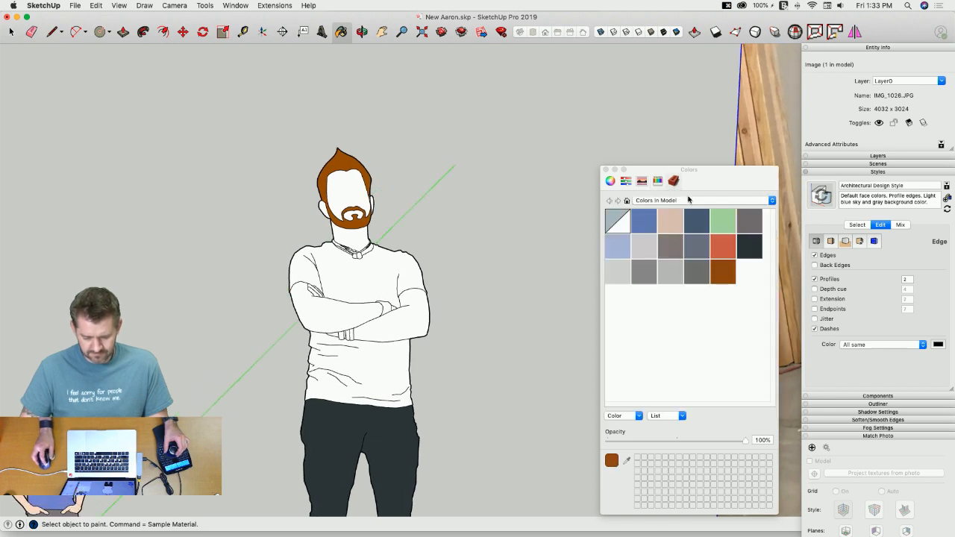
double_click(722, 273)
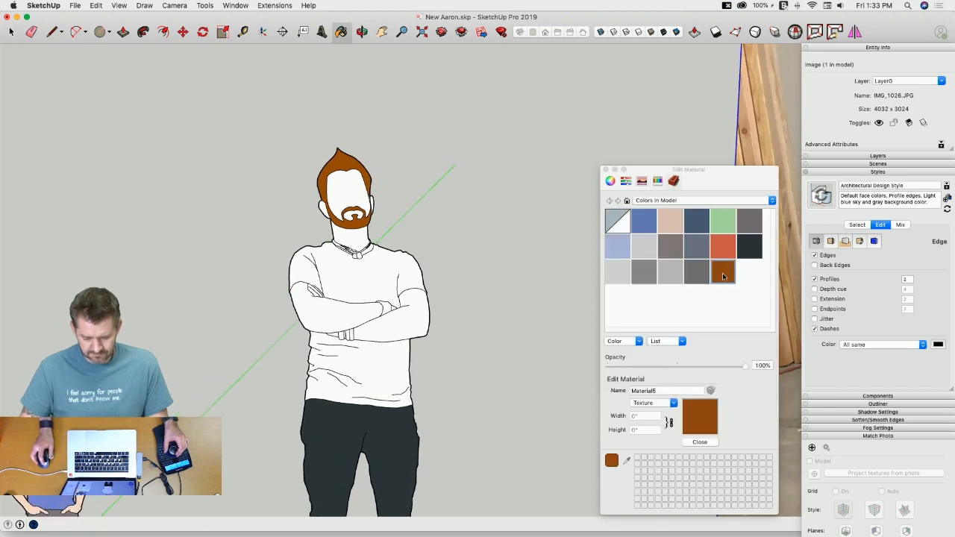
click(611, 182)
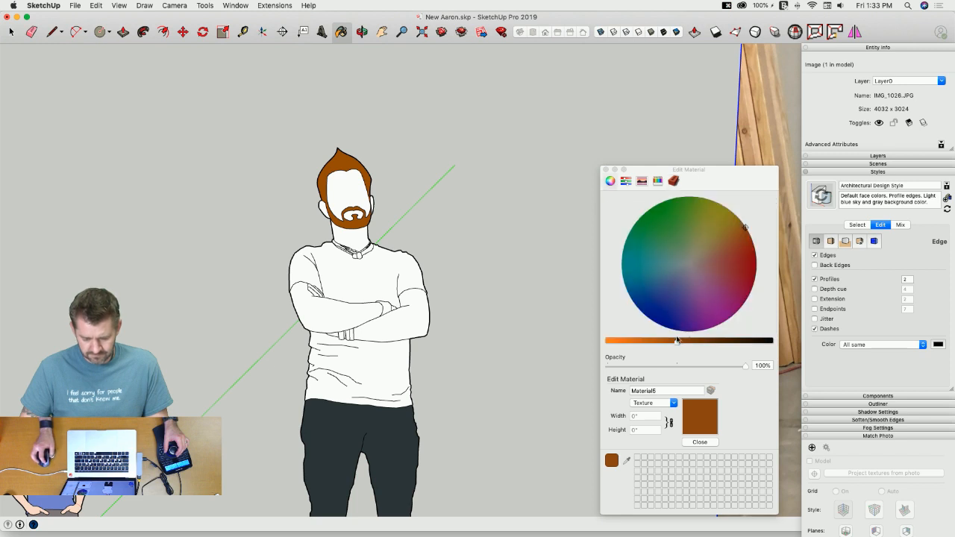
drag(683, 344, 693, 346)
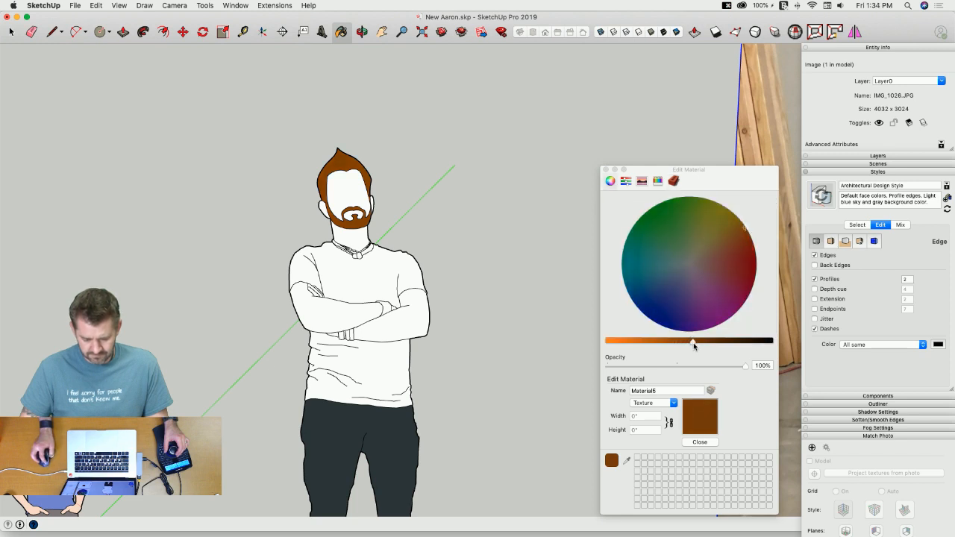
key(super)
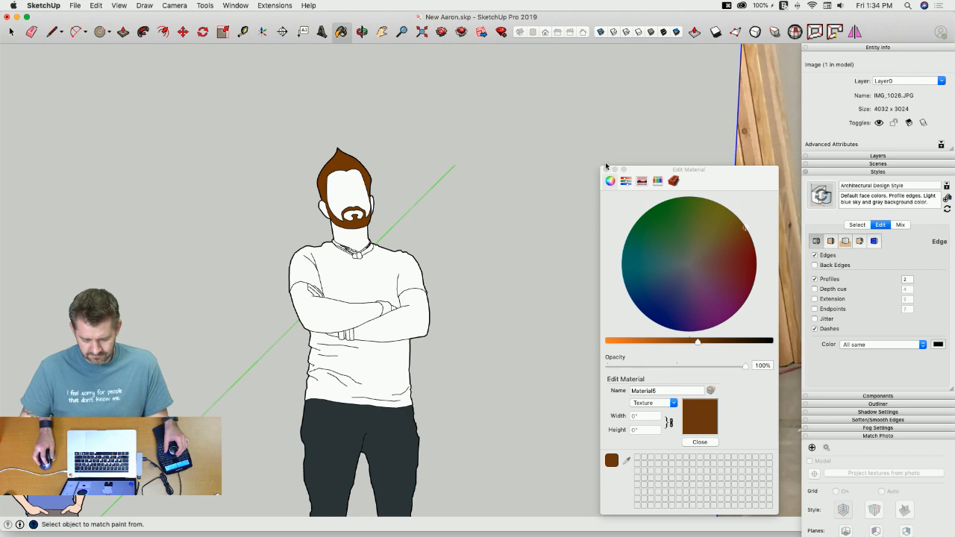
scroll(606, 171, down, 2)
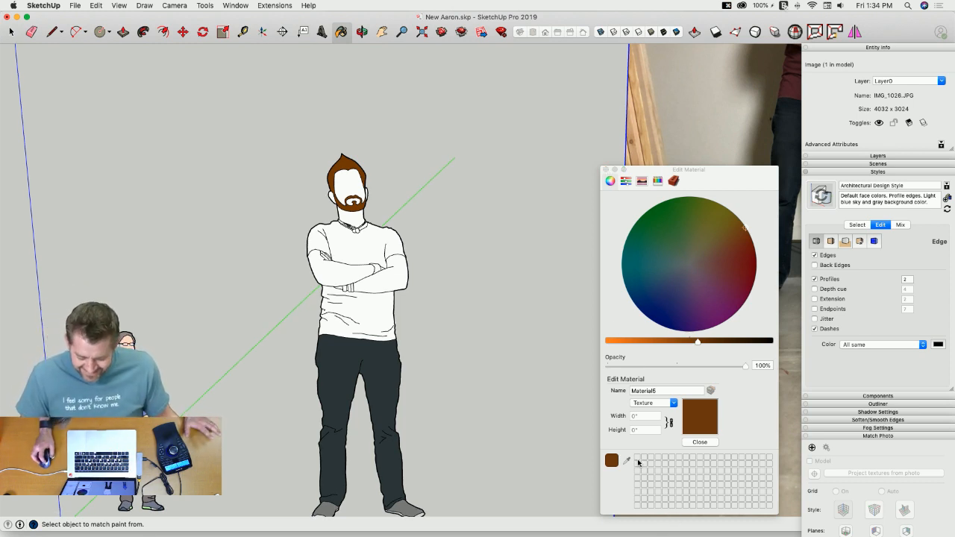
drag(618, 461, 657, 468)
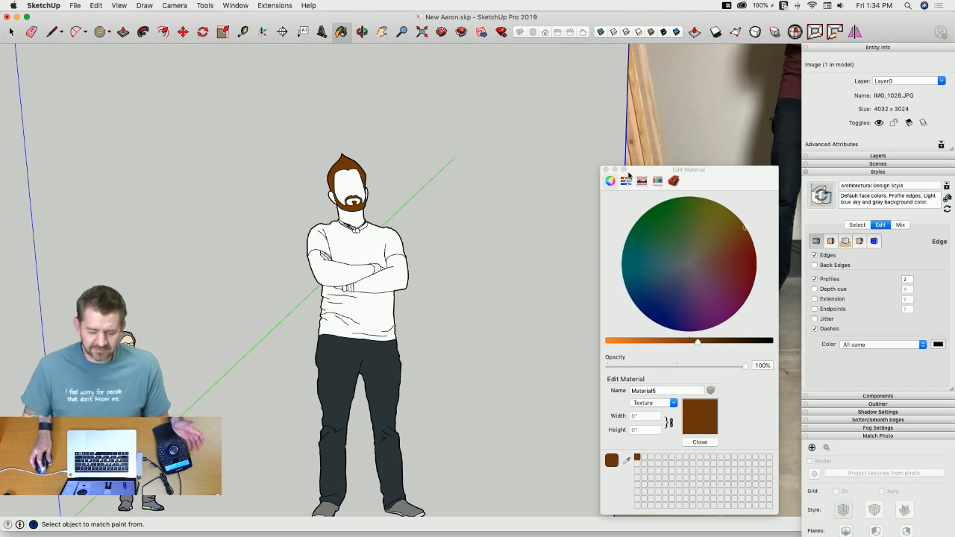
Step: Recolour the hair and beard material as Flora green and store that green in the second custom swatch
click(657, 181)
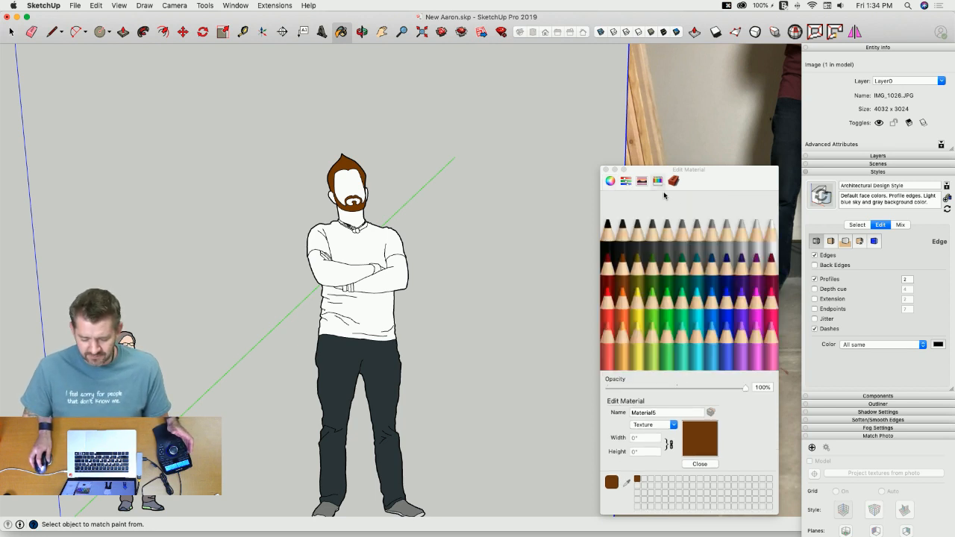
click(668, 336)
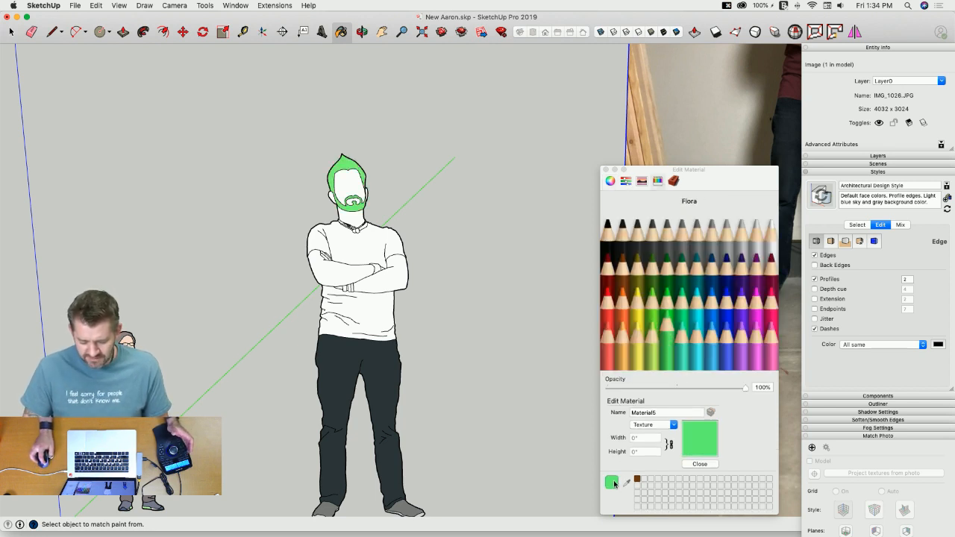
drag(658, 481, 654, 480)
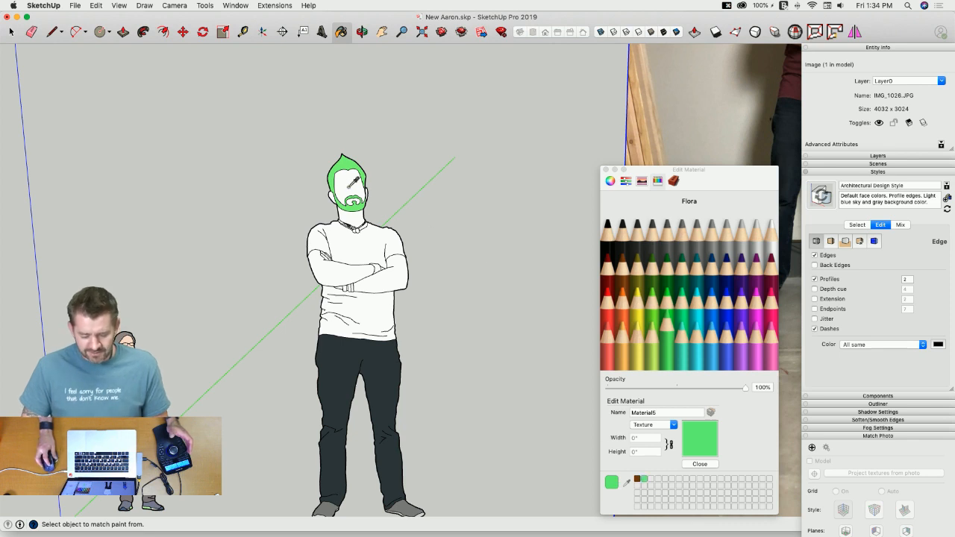
Step: Try Salmon on the hair and beard material, store it in the third custom swatch, and restore the stored brown
click(637, 479)
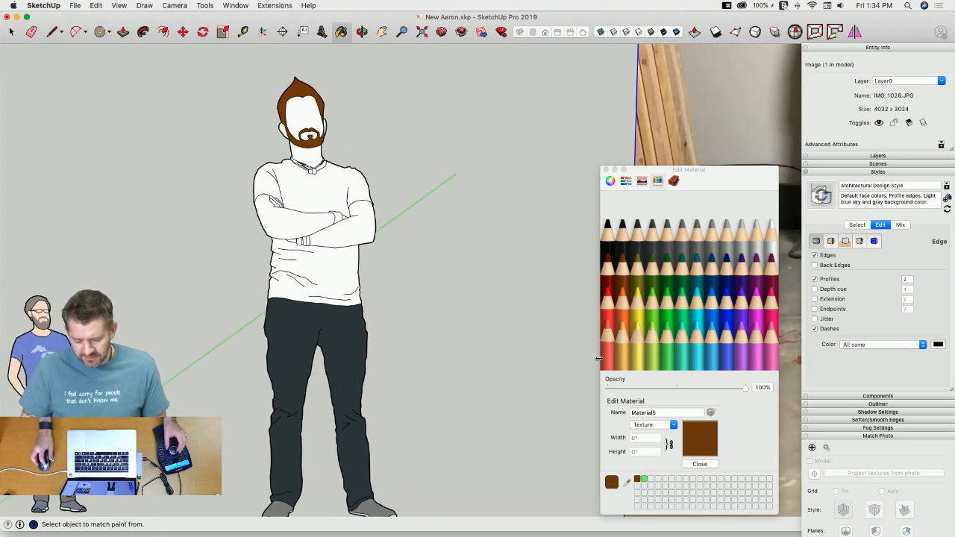
click(607, 334)
drag(611, 482, 654, 481)
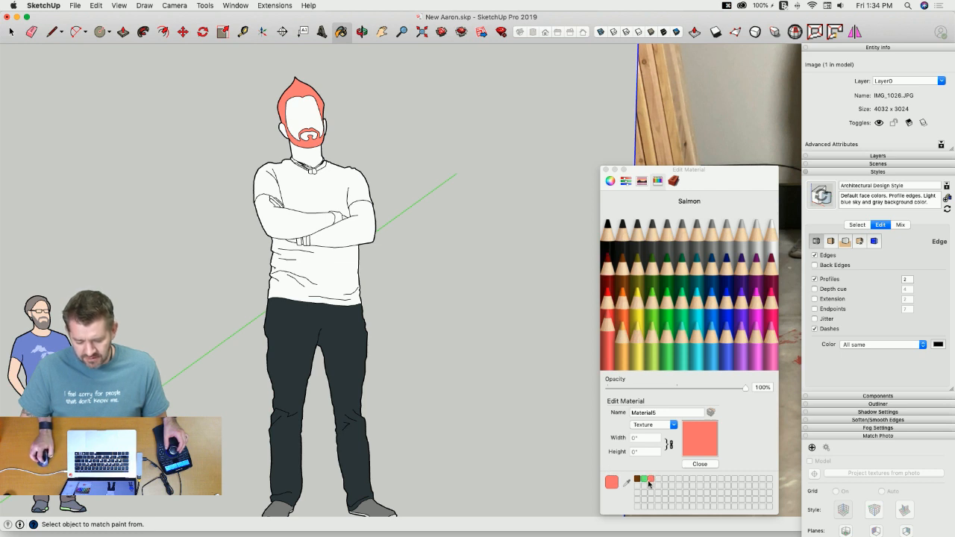
click(636, 479)
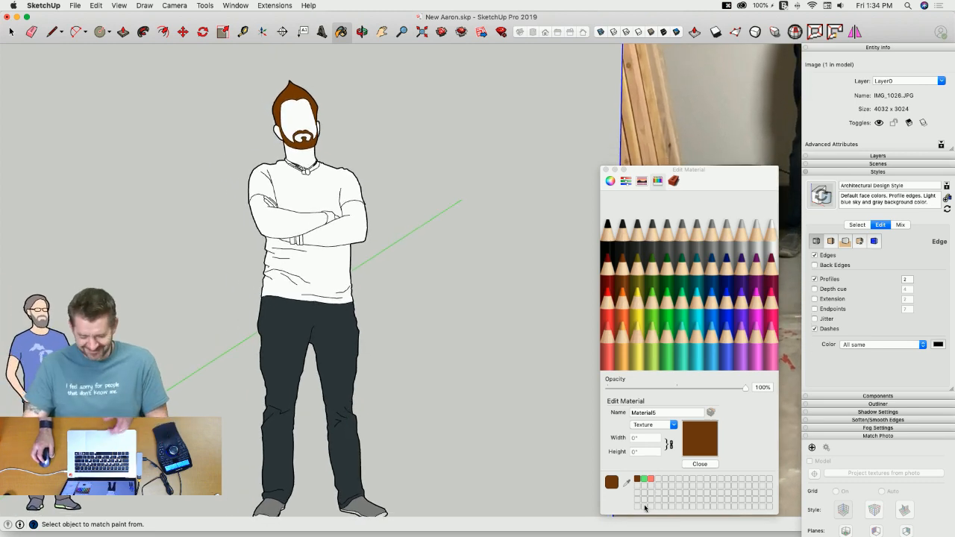
Step: Finish editing the hair material, sample a light grey from the screen with the eyedropper, and store it among the custom swatches
click(670, 182)
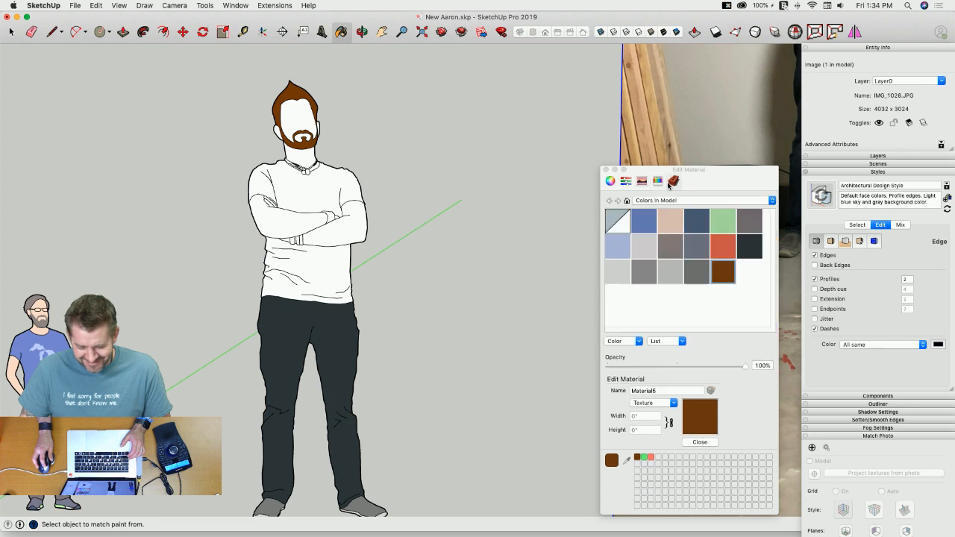
click(699, 442)
click(626, 460)
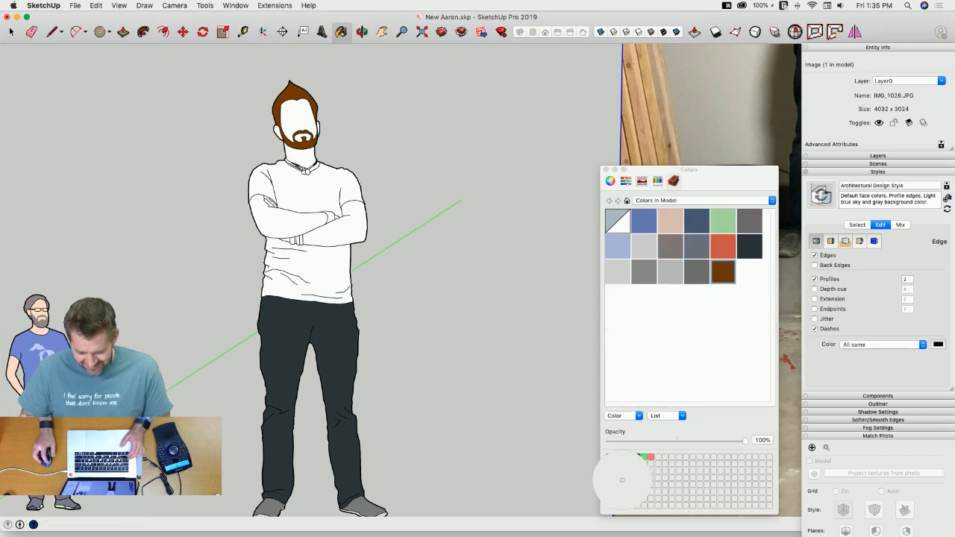
click(620, 483)
drag(614, 465, 675, 458)
drag(613, 462, 658, 459)
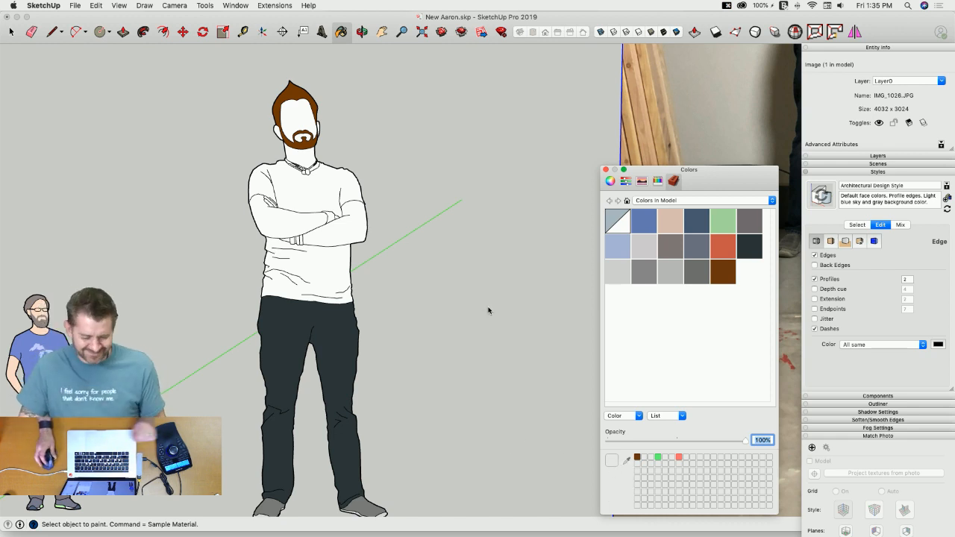
scroll(481, 295, down, 3)
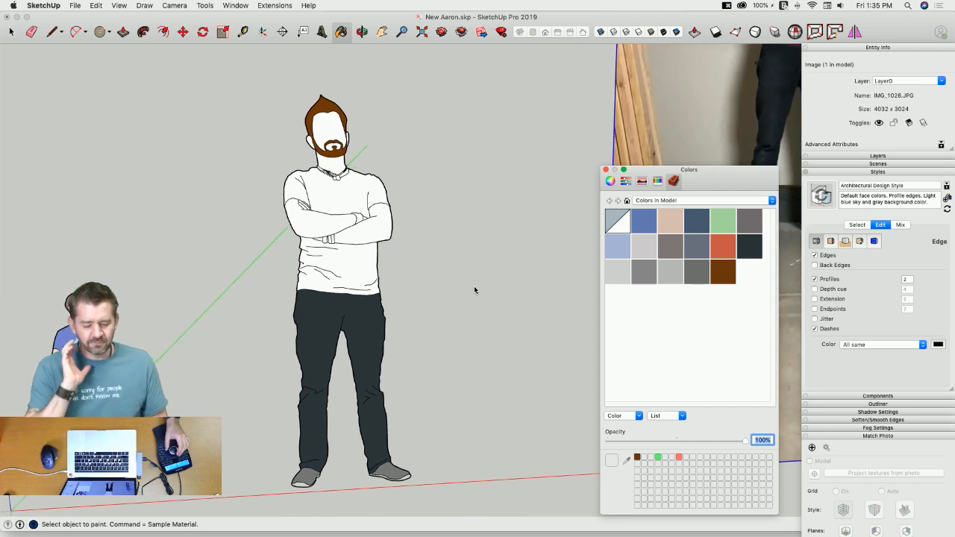
scroll(475, 289, down, 3)
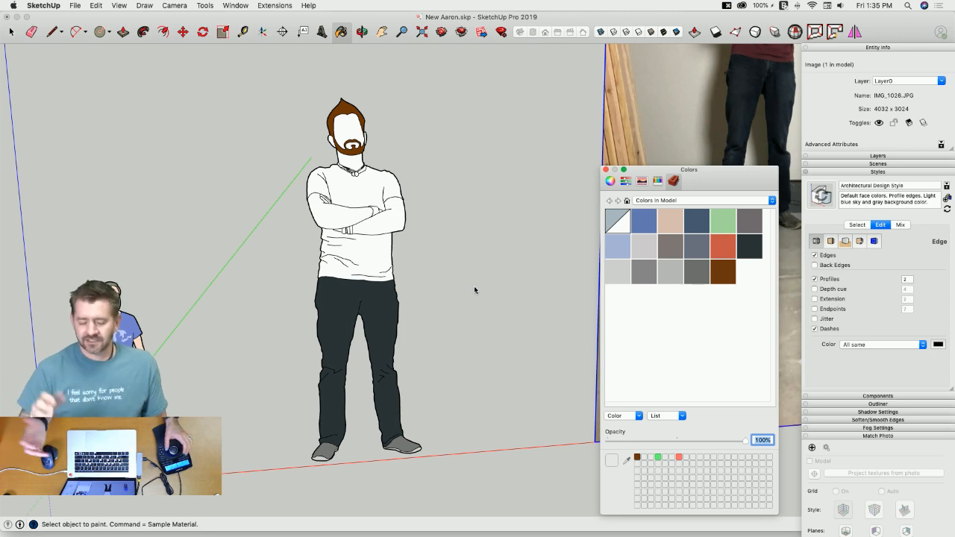
middle_drag(474, 289, 460, 274)
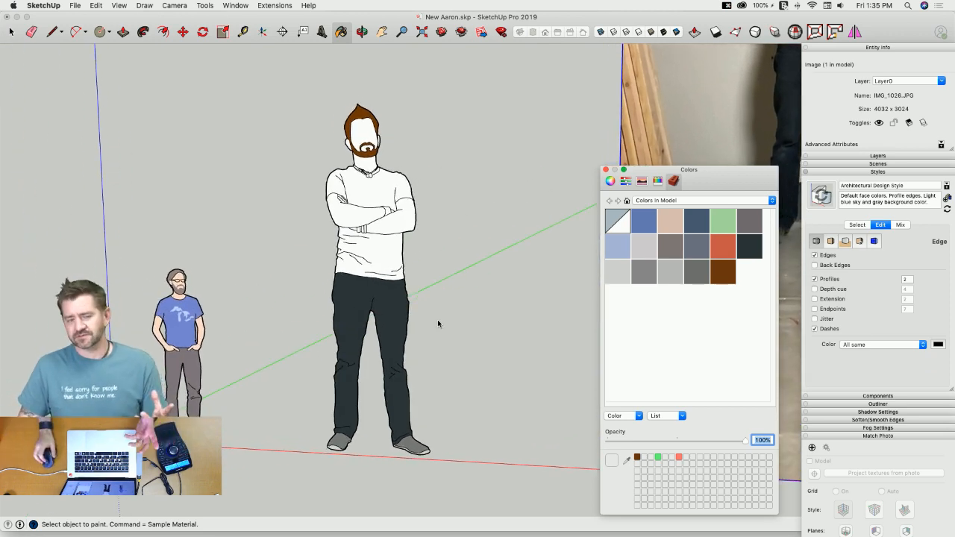
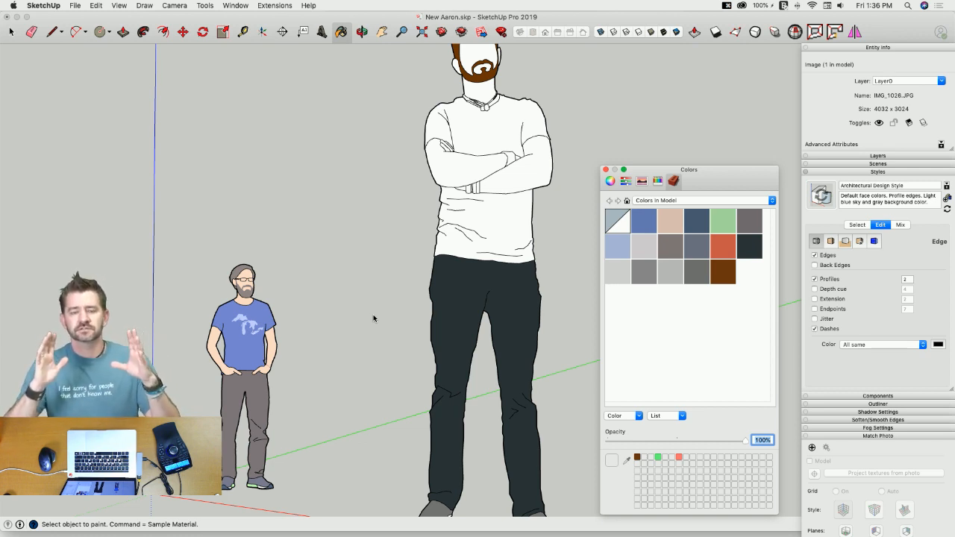
Step: Draw a rectangle on the ground beside the figures, extrude it into a large box, and close the Colors window
scroll(373, 318, down, 5)
text(r)
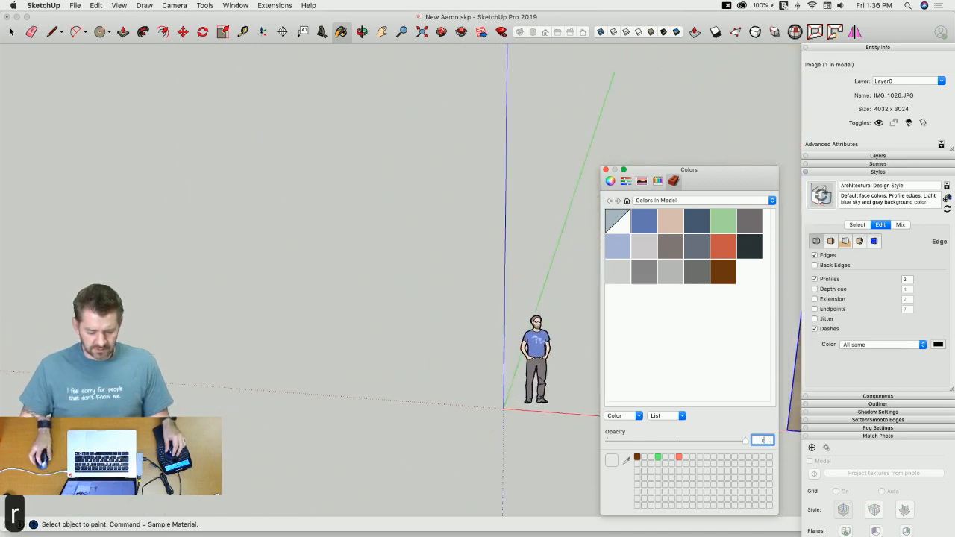
text(r)
click(147, 305)
key(r)
click(149, 315)
click(303, 405)
key(p)
click(209, 366)
click(192, 236)
middle_drag(191, 236, 544, 271)
key(space)
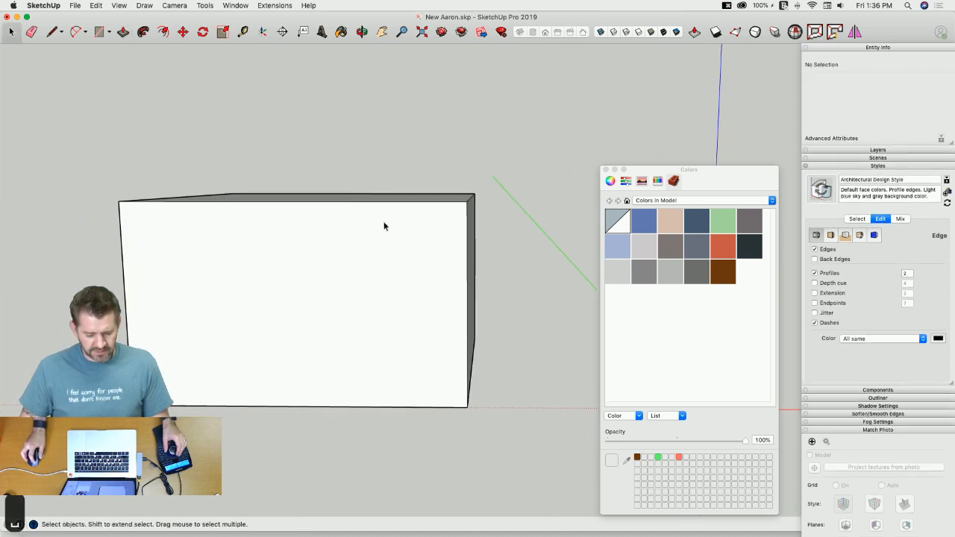
middle_drag(306, 243, 477, 239)
click(606, 169)
mouse_move(391, 237)
middle_down()
mouse_move(415, 259)
mouse_move(432, 240)
mouse_move(589, 241)
middle_up()
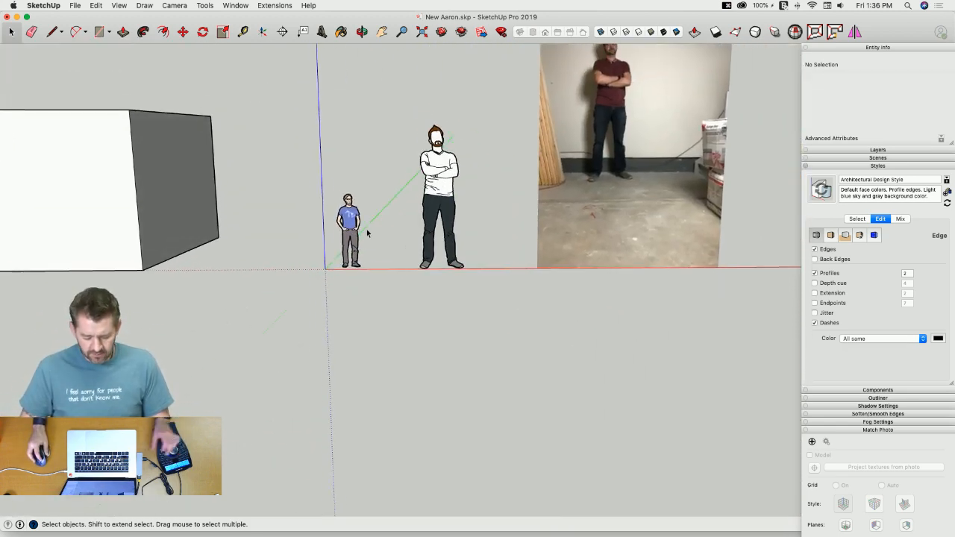
Step: Bring back the Colors window, return to the Select tool, and delete the whole large box beside the figures
key(b)
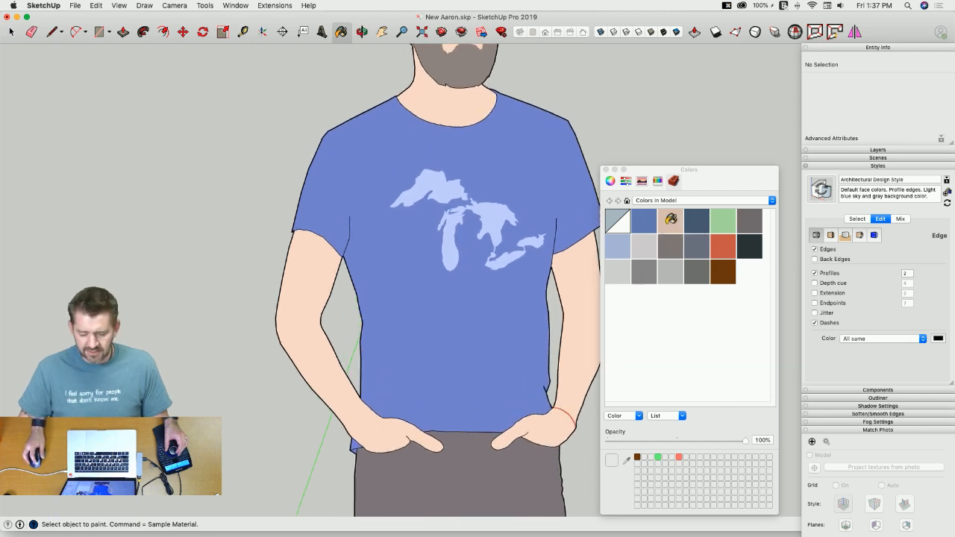
key(space)
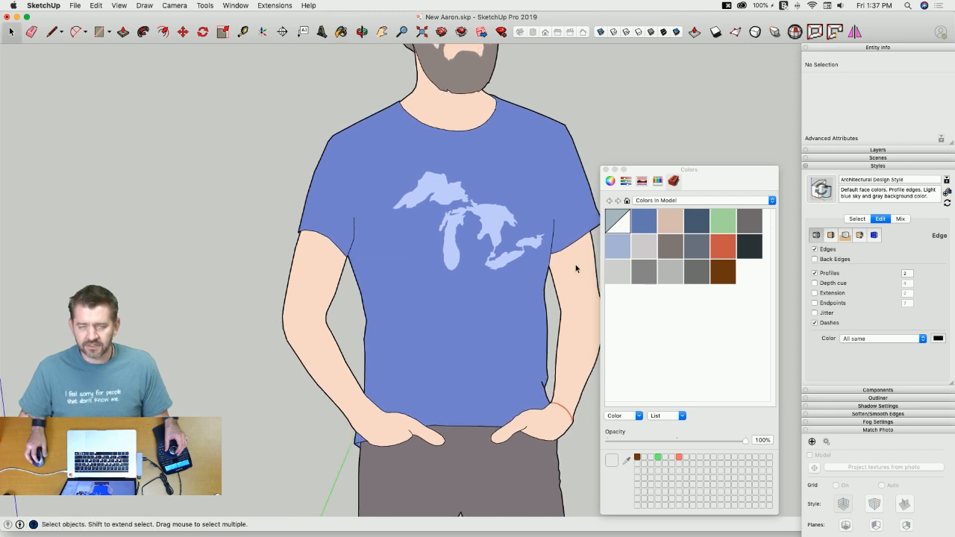
scroll(576, 326, down, 3)
key(super+shift+e)
triple_click(306, 210)
key(BackSpace)
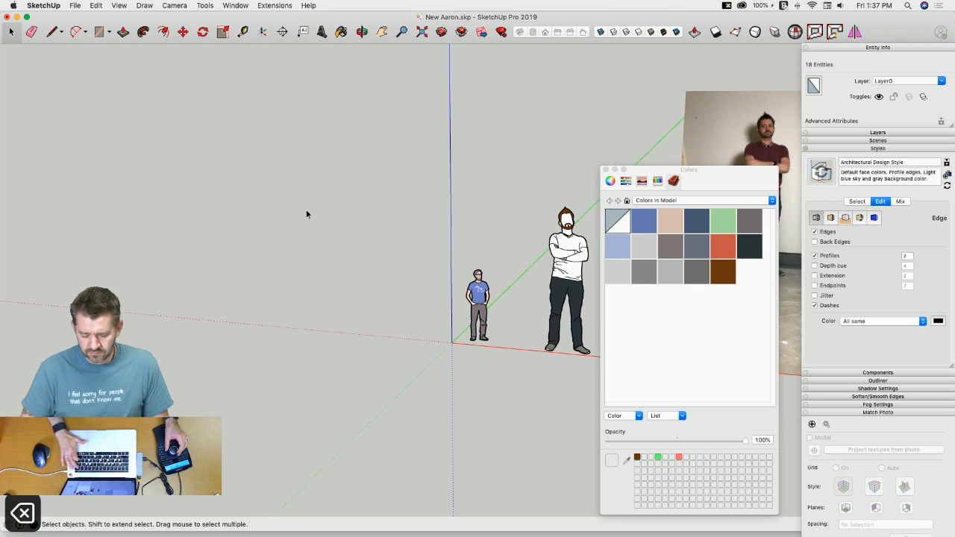
Step: Sample the skin tone from the man's arm in the reference photo and paint the figure's crossed arms with it
key(super+shift+e)
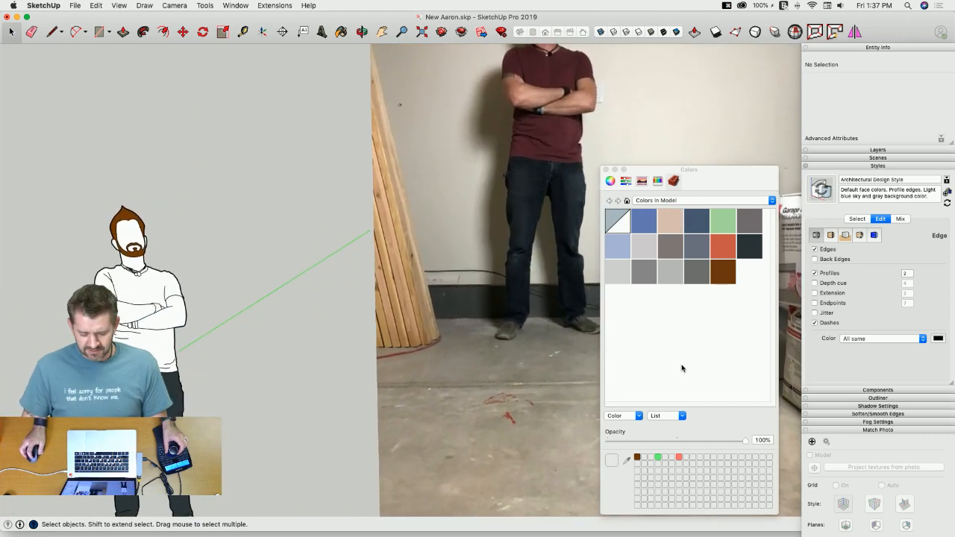
click(626, 461)
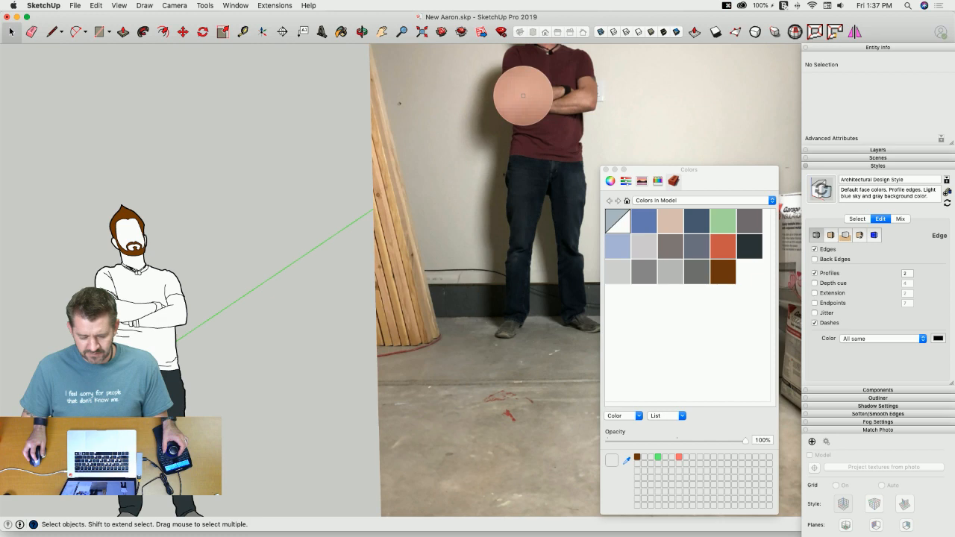
click(523, 96)
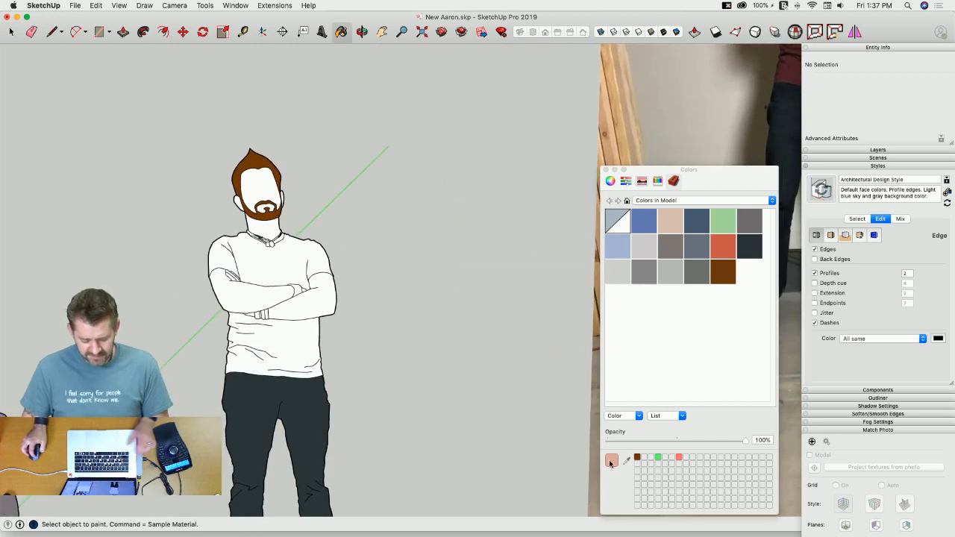
click(317, 302)
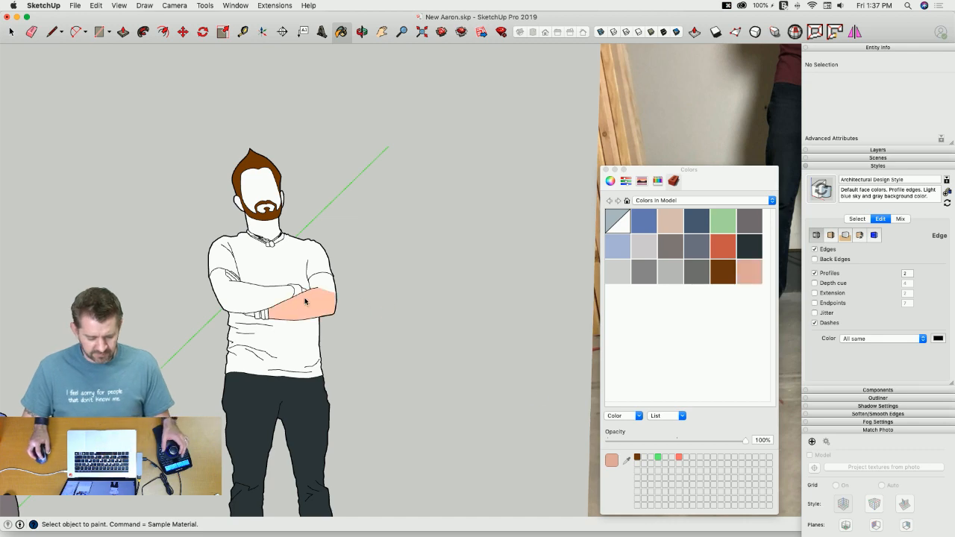
click(253, 297)
click(325, 282)
click(226, 278)
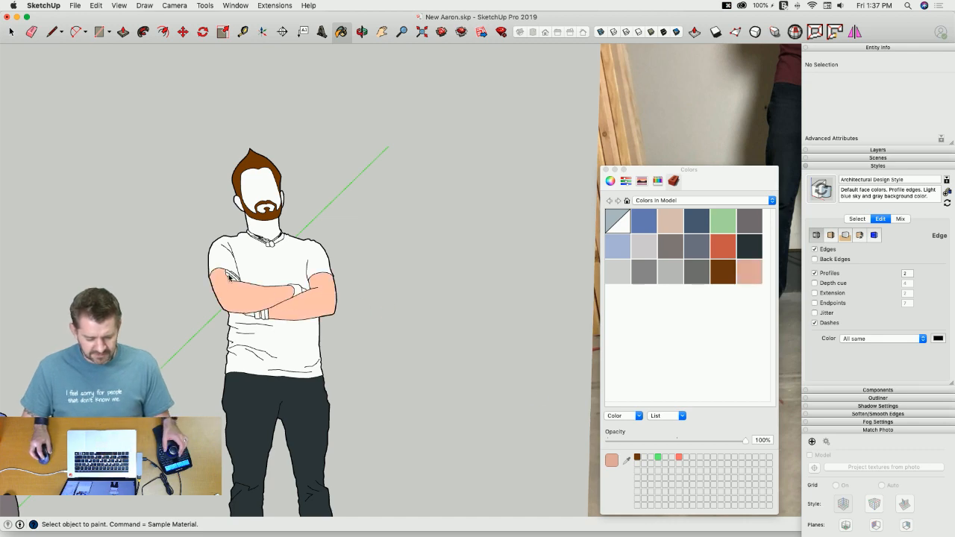
Step: Paint the figure's tucked fingers and remaining small hand faces with the sampled skin tone
scroll(257, 316, up, 6)
click(250, 305)
click(168, 141)
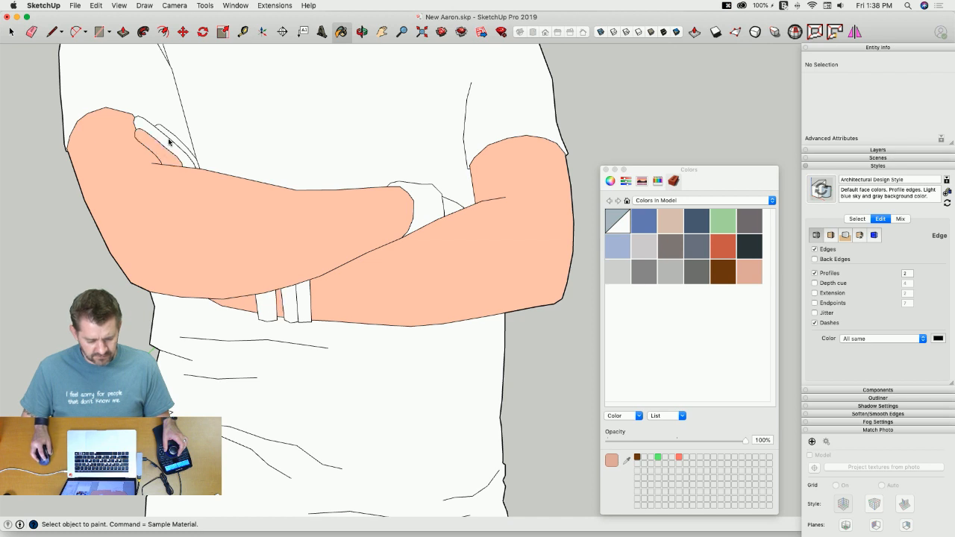
click(168, 141)
click(173, 148)
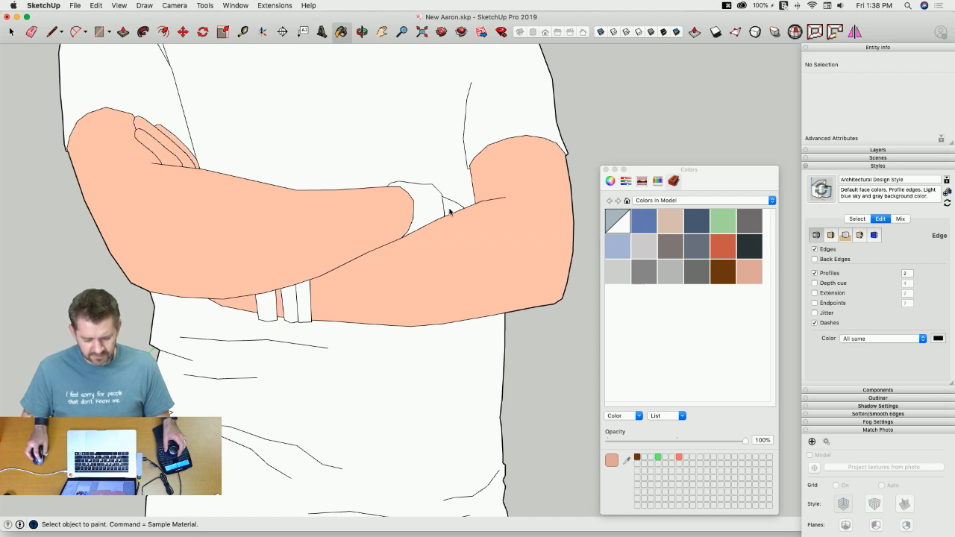
Step: Paint the figure's neck, face and both ears with the sampled skin tone
scroll(418, 214, down, 3)
click(364, 208)
click(320, 101)
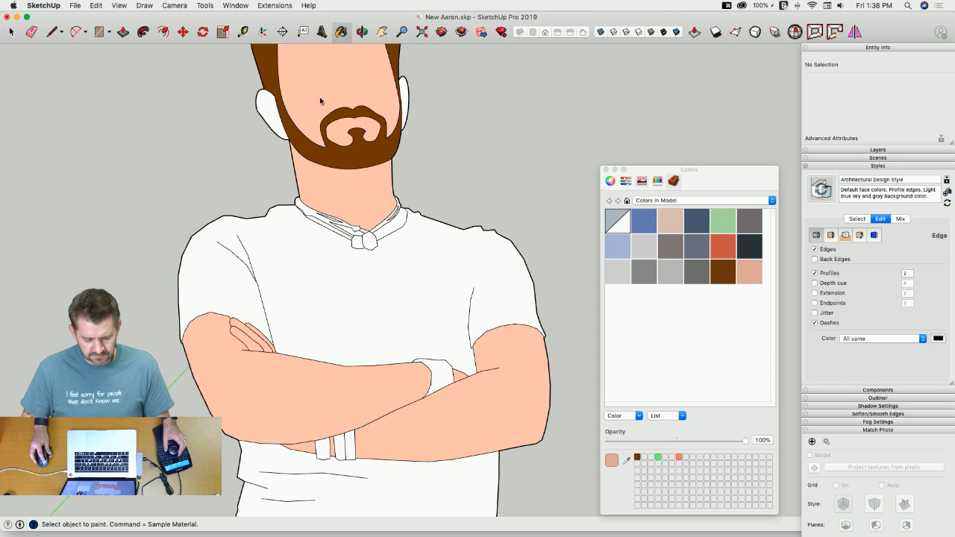
click(266, 113)
click(408, 87)
Step: Fill the skin gaps between the necklace strands and the shirt collar with the skin tone, and leave the Paint Bucket tool
scroll(382, 213, up, 3)
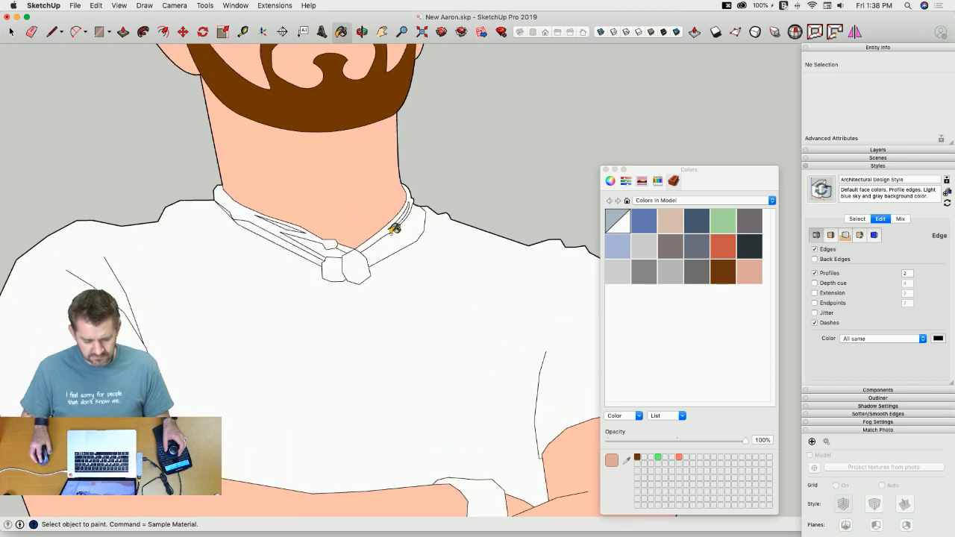
click(372, 243)
click(291, 241)
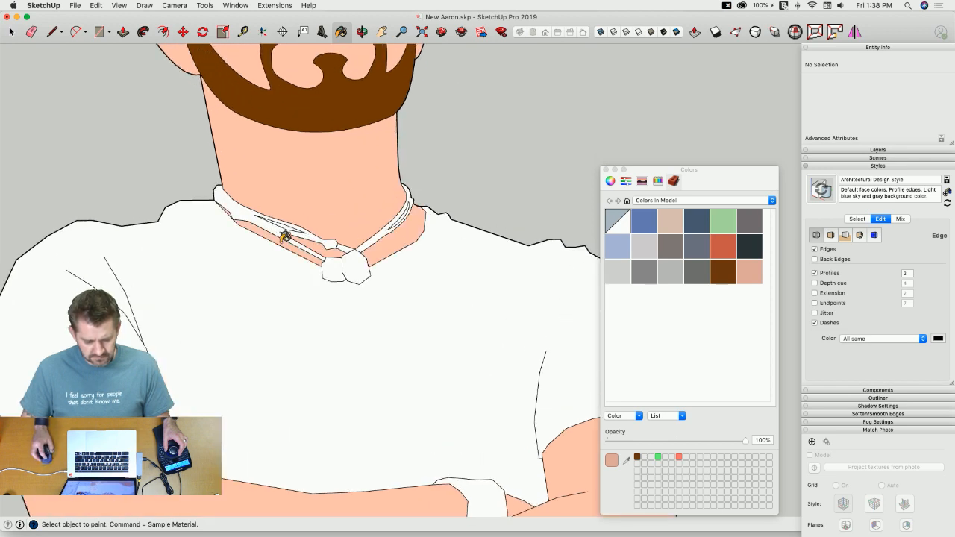
scroll(293, 215, up, 2)
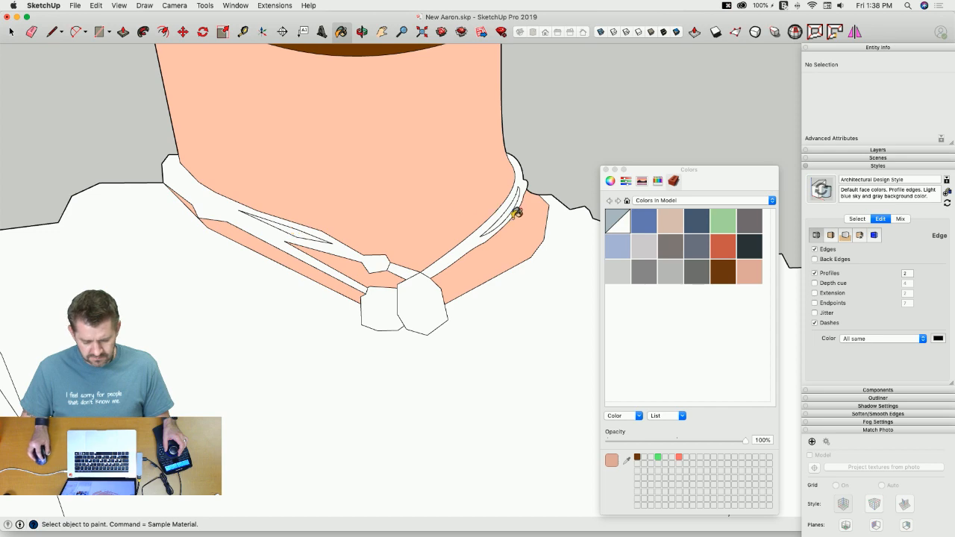
click(504, 216)
click(306, 227)
scroll(306, 227, down, 15)
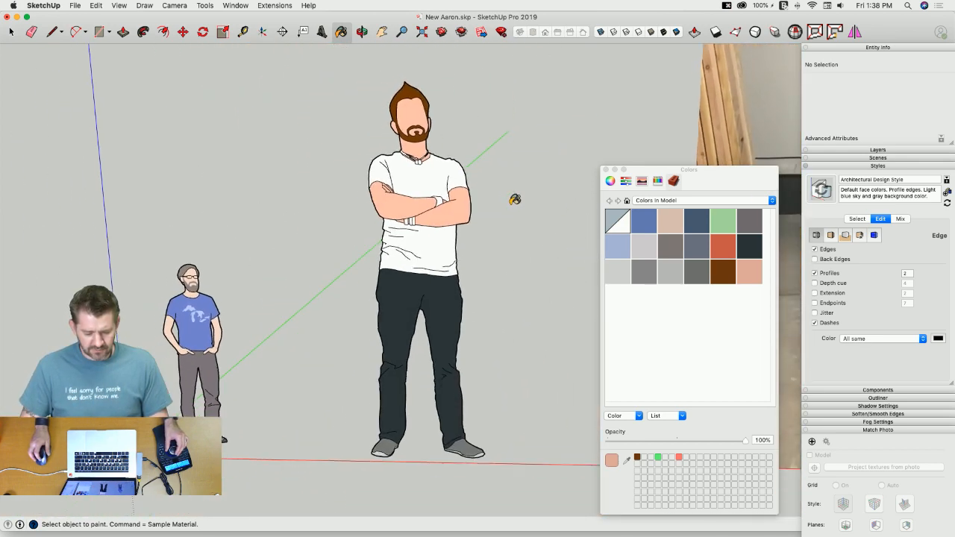
key(space)
Step: Align the view to the upper shirt face on the figure's chest
scroll(507, 209, up, 2)
mouse_move(506, 207)
middle_down()
mouse_move(465, 221)
mouse_move(508, 226)
mouse_move(507, 234)
middle_up()
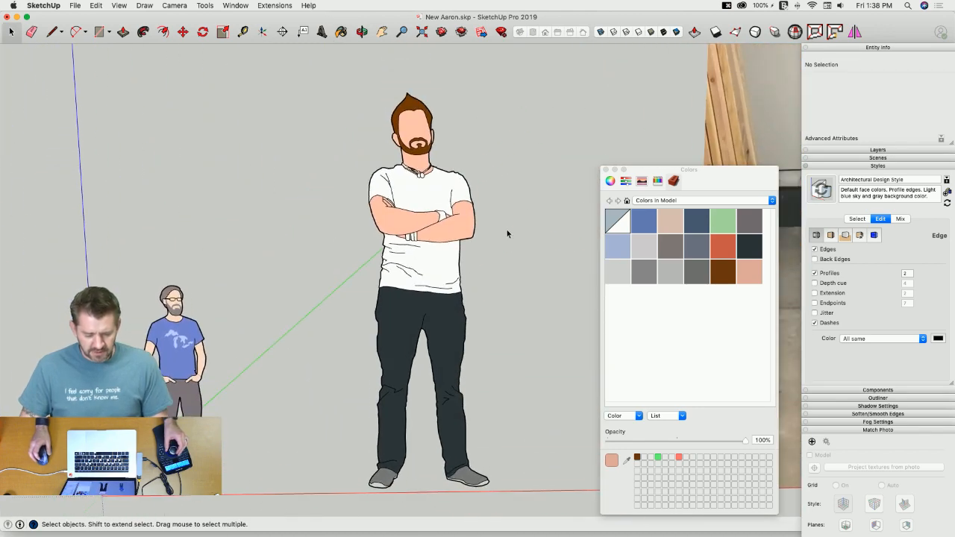
click(413, 194)
right_click(413, 193)
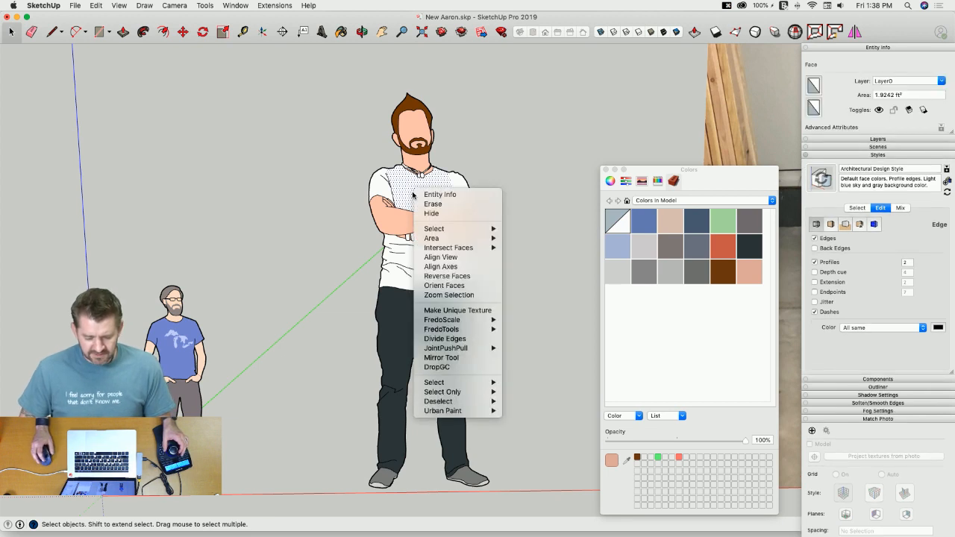
click(464, 257)
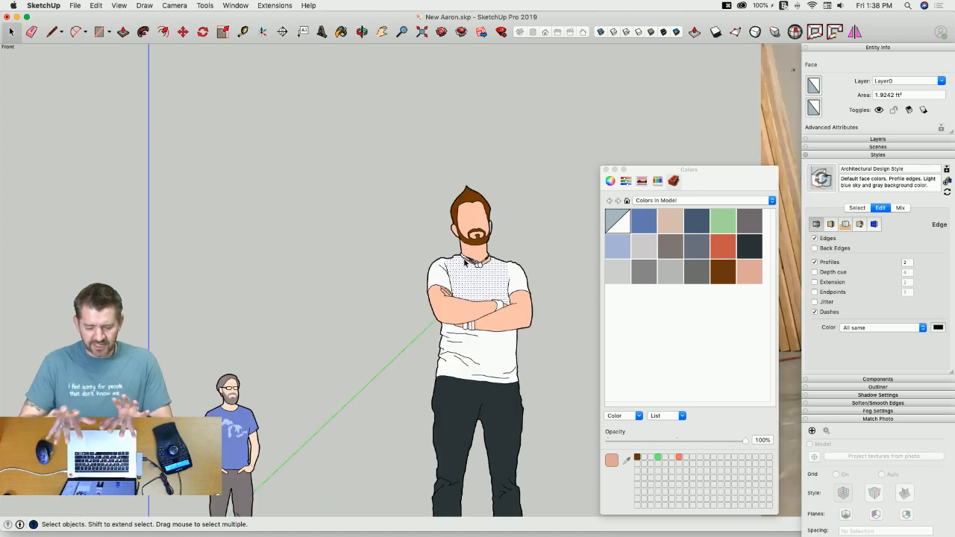
Step: Edit the figure's skin material on the colour wheel and raise its brightness to the maximum for a lighter tone
scroll(485, 316, up, 3)
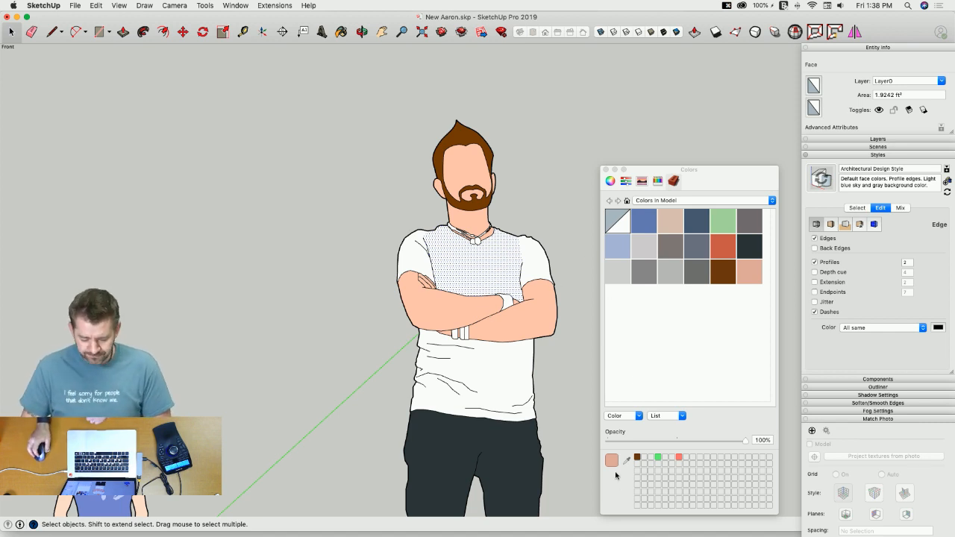
double_click(743, 278)
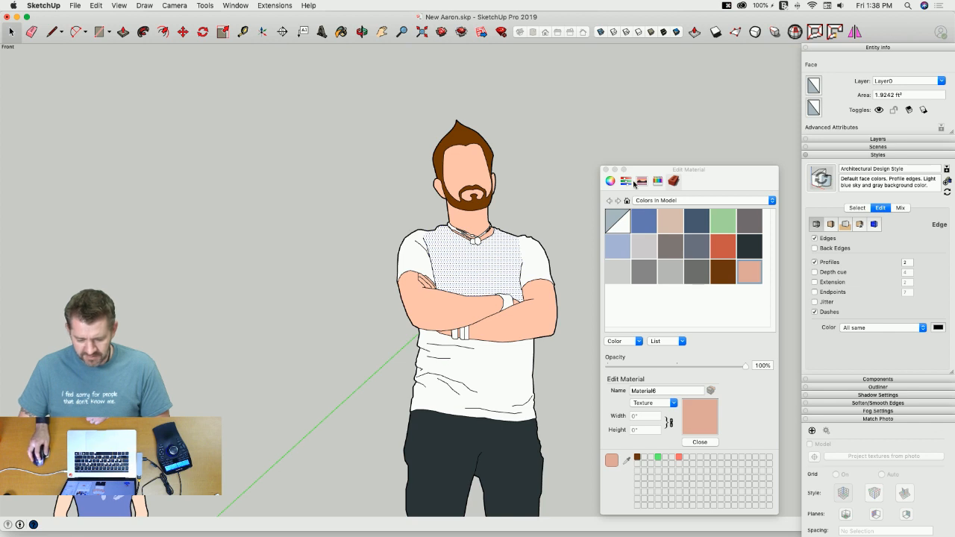
click(610, 182)
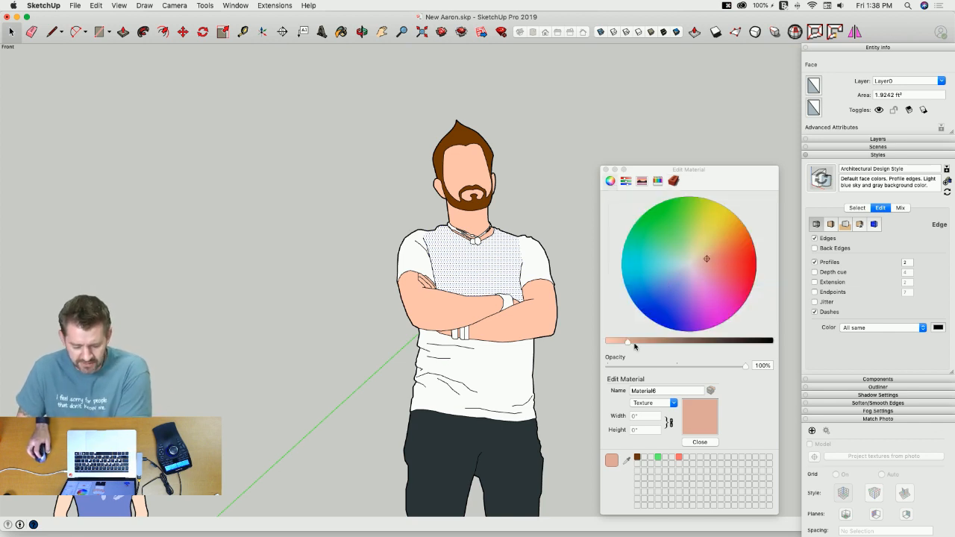
drag(623, 344, 619, 344)
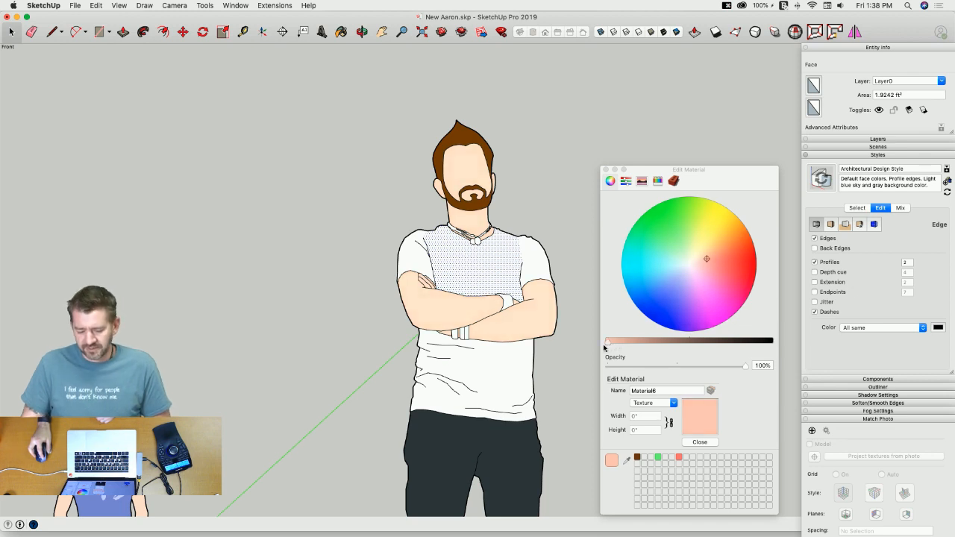
Step: Lower the skin material's brightness slightly and finish editing the material
drag(613, 345, 621, 345)
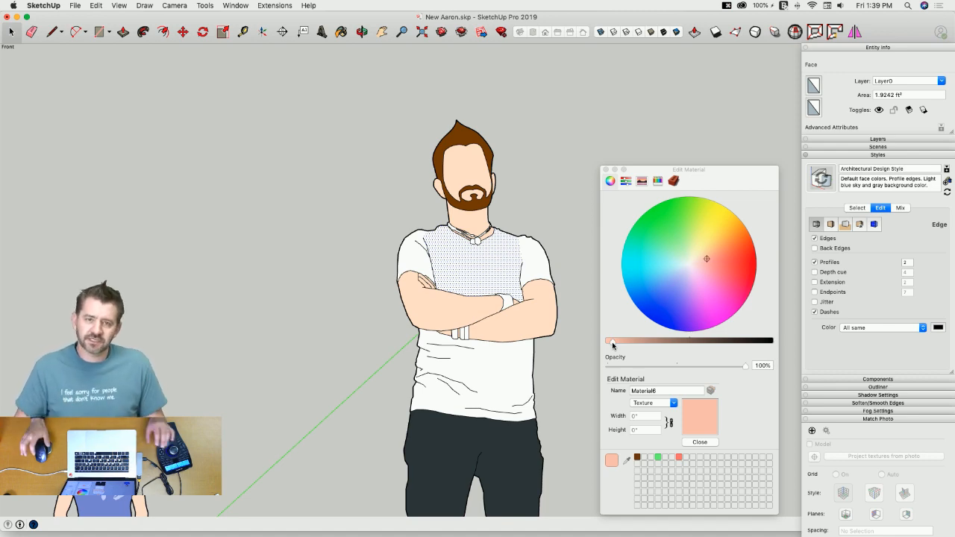
click(626, 460)
scroll(559, 186, down, 6)
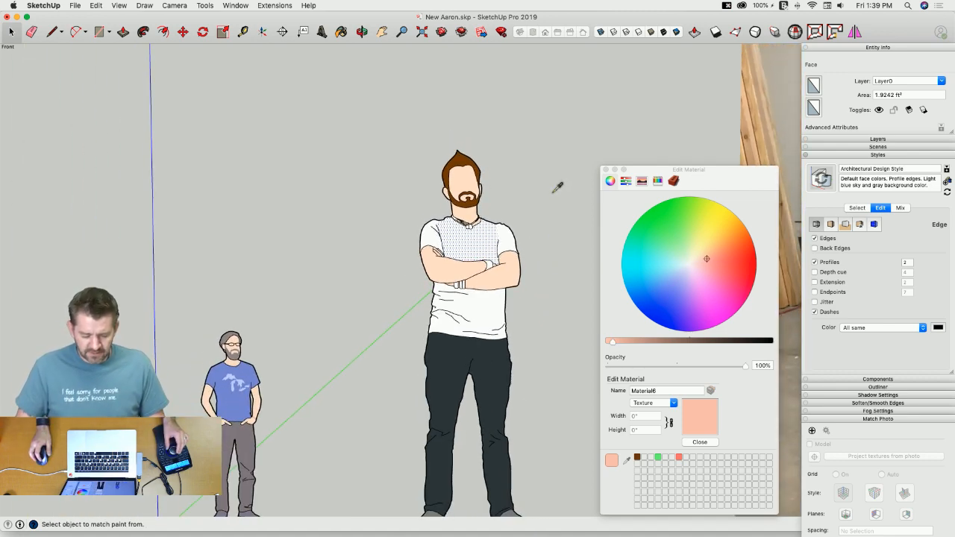
scroll(567, 313, up, 1)
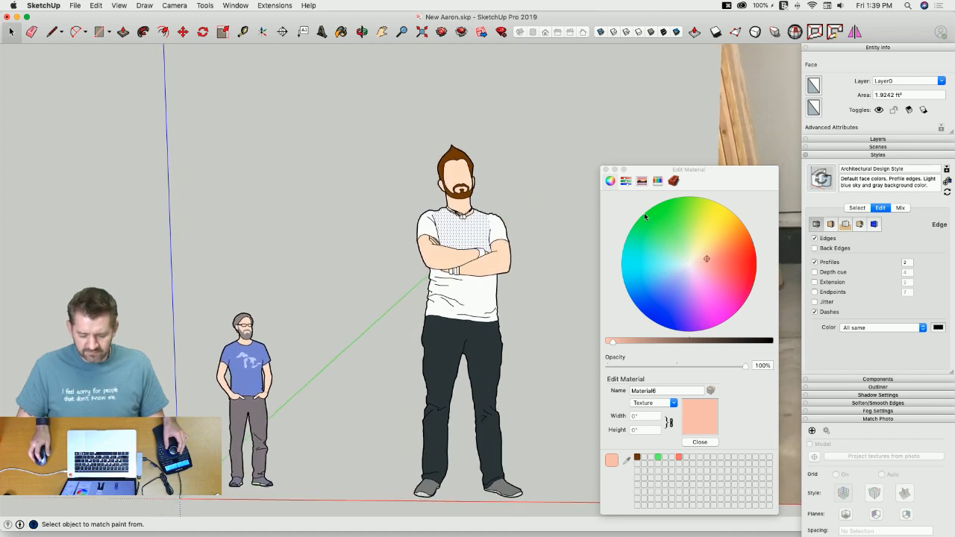
click(672, 181)
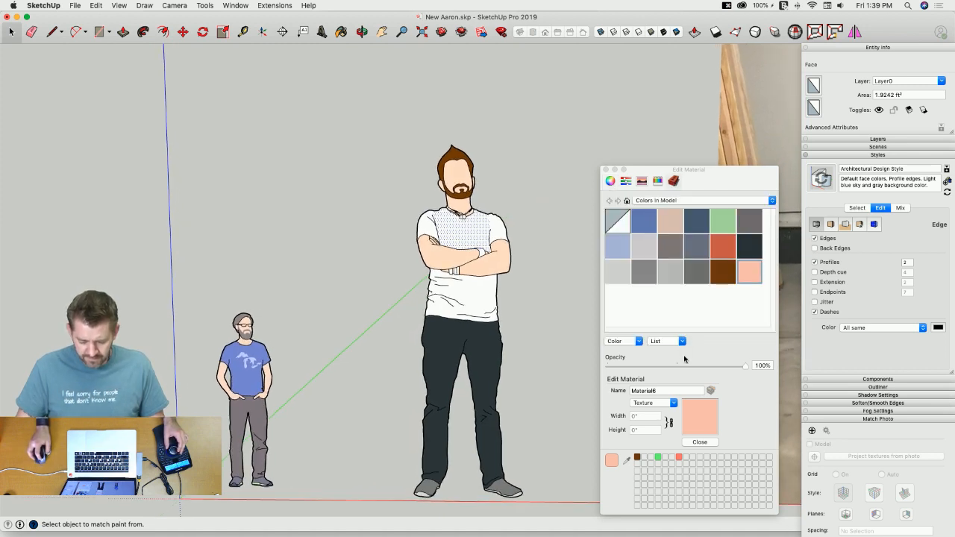
click(700, 442)
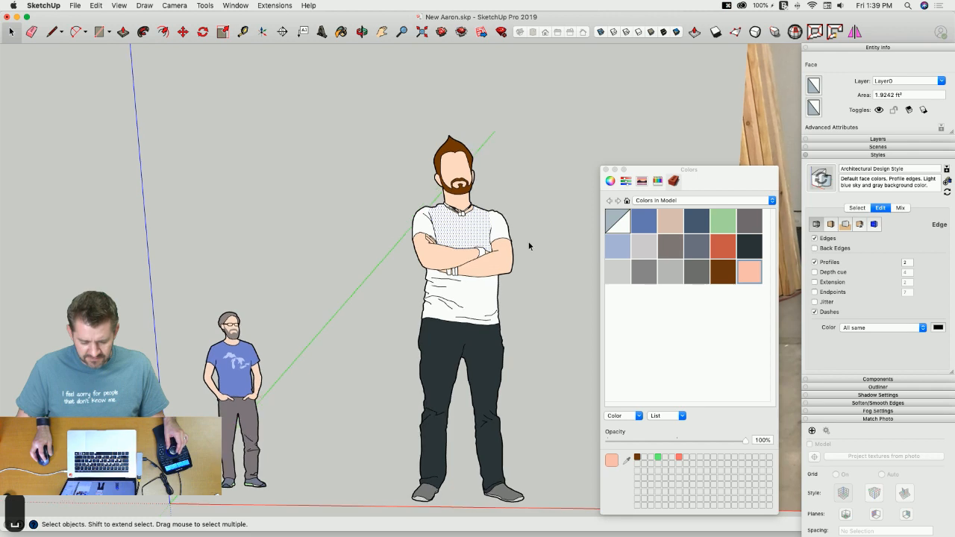
Step: Paint the watch band on the figure's crossed wrist in the Mocha pencil colour
scroll(519, 243, up, 3)
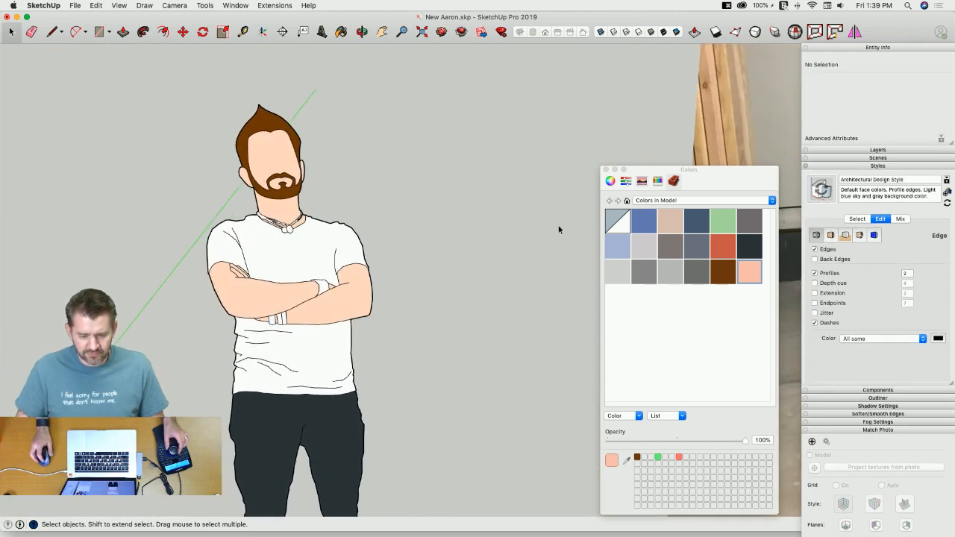
scroll(557, 226, down, 2)
scroll(537, 221, down, 2)
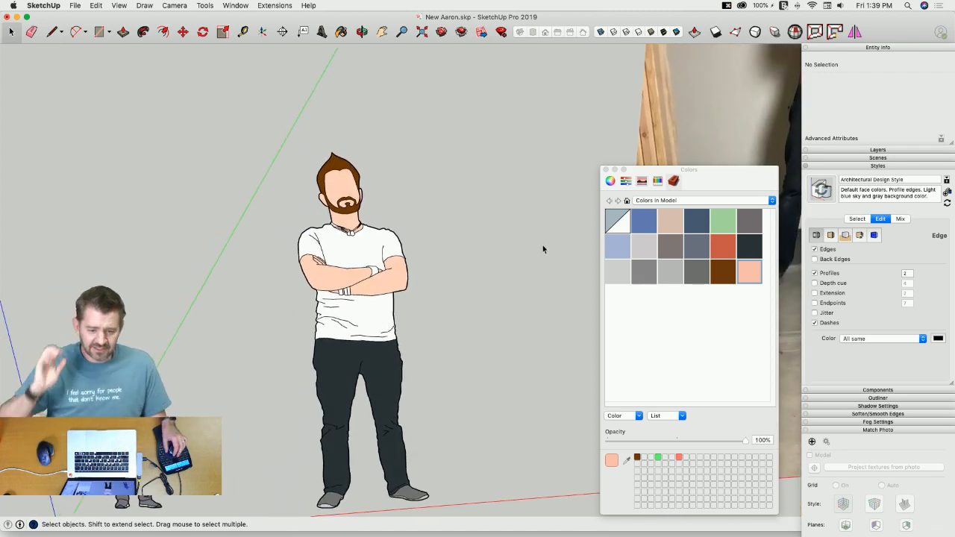
scroll(518, 105, down, 3)
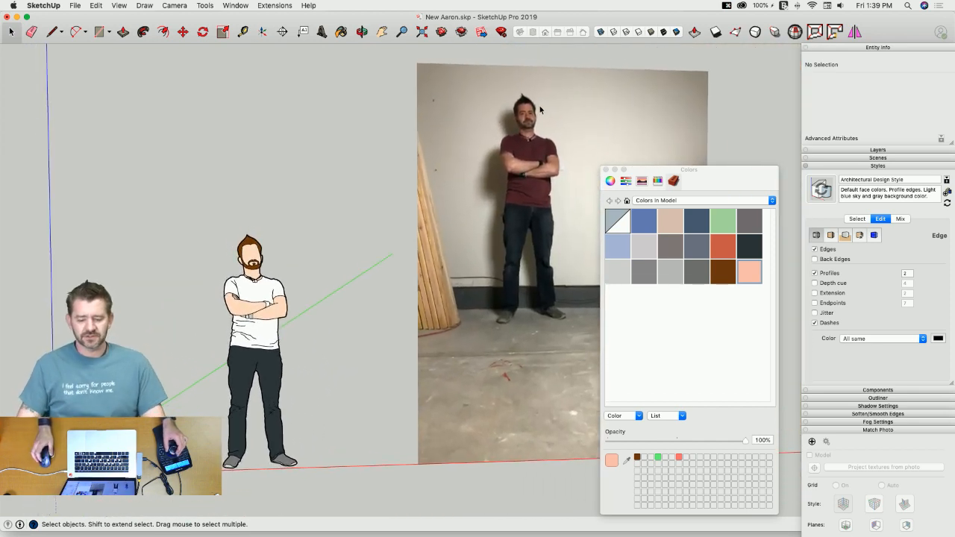
click(509, 157)
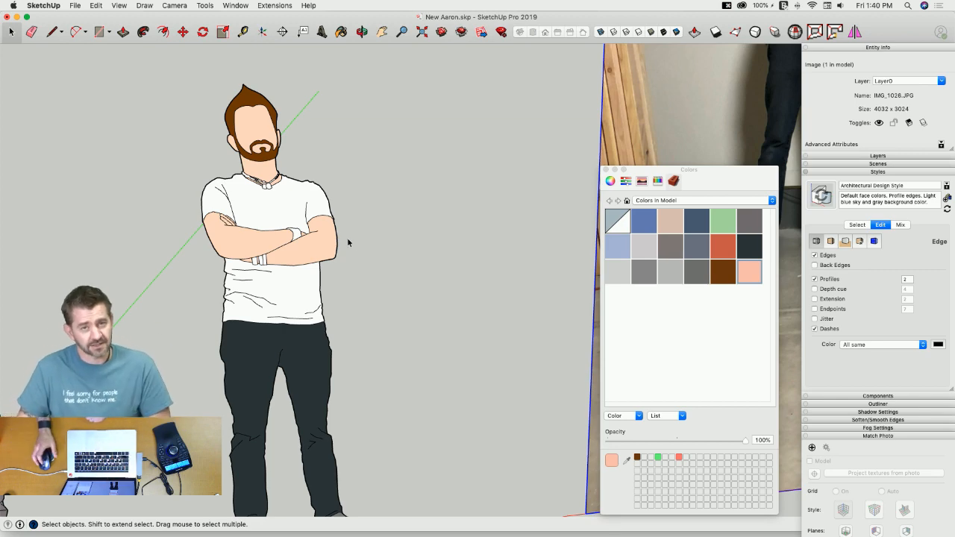
click(657, 181)
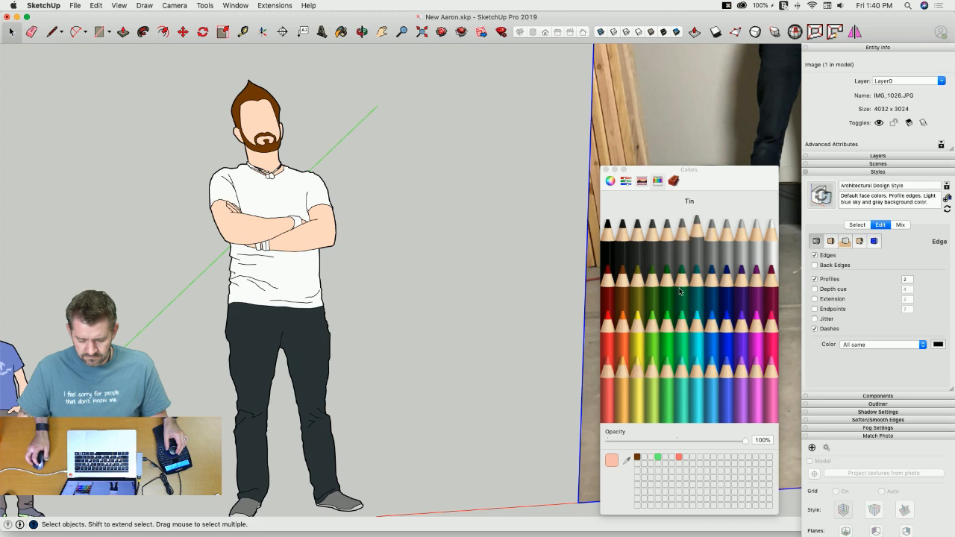
click(622, 277)
scroll(290, 202, up, 2)
click(256, 205)
scroll(296, 172, up, 2)
scroll(297, 178, down, 3)
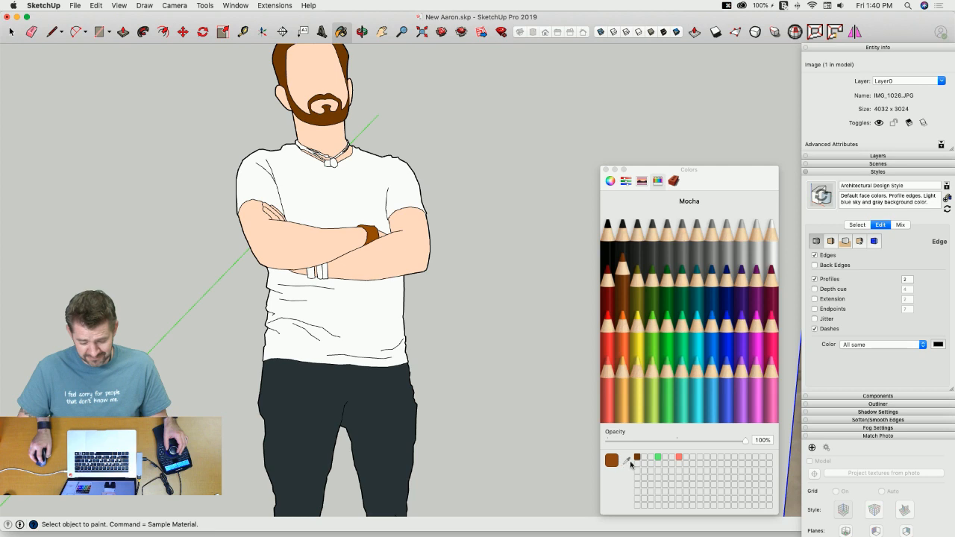
Step: Paint the outermost bracelet on the lower wrist dark green, picking yellow-green on the colour wheel and lowering its brightness
mouse_move(0, 356)
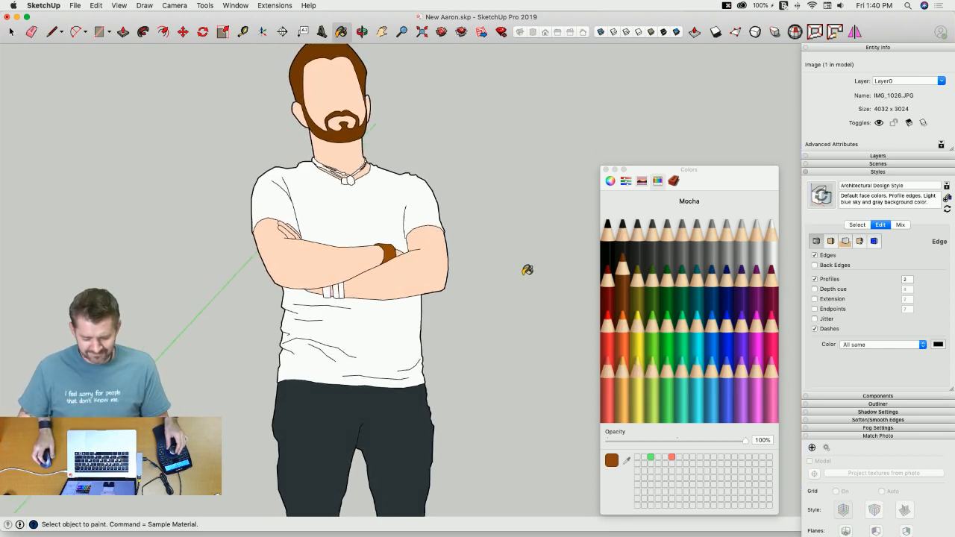
click(637, 298)
click(302, 309)
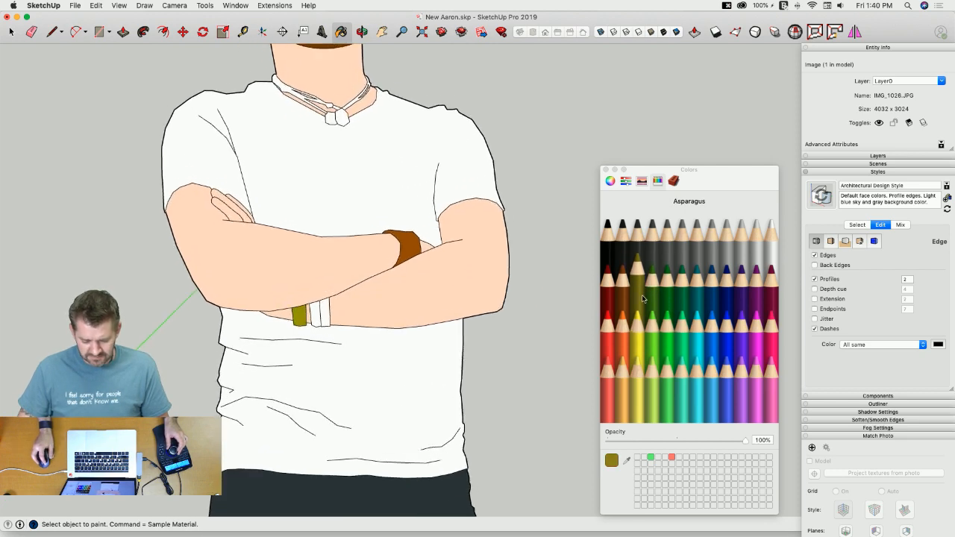
click(610, 182)
click(705, 222)
click(695, 416)
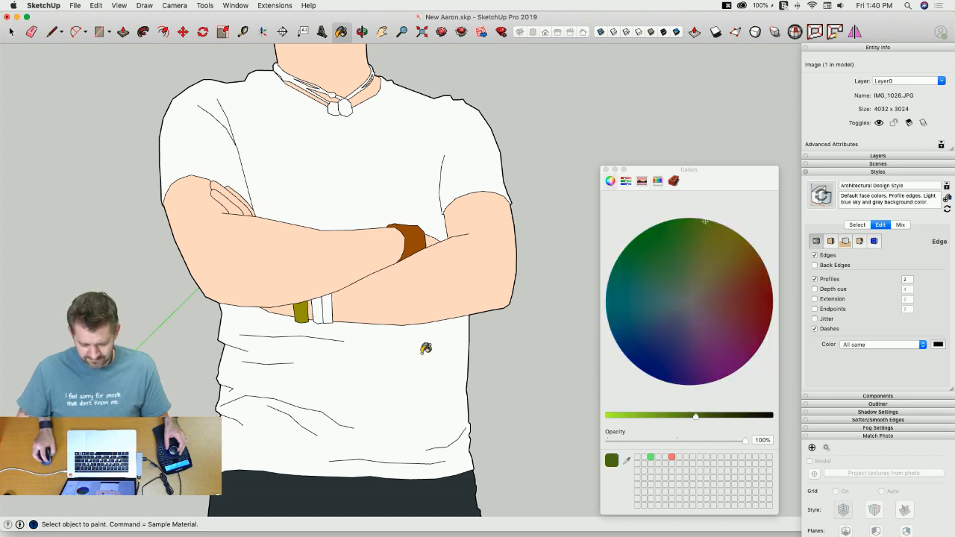
click(300, 312)
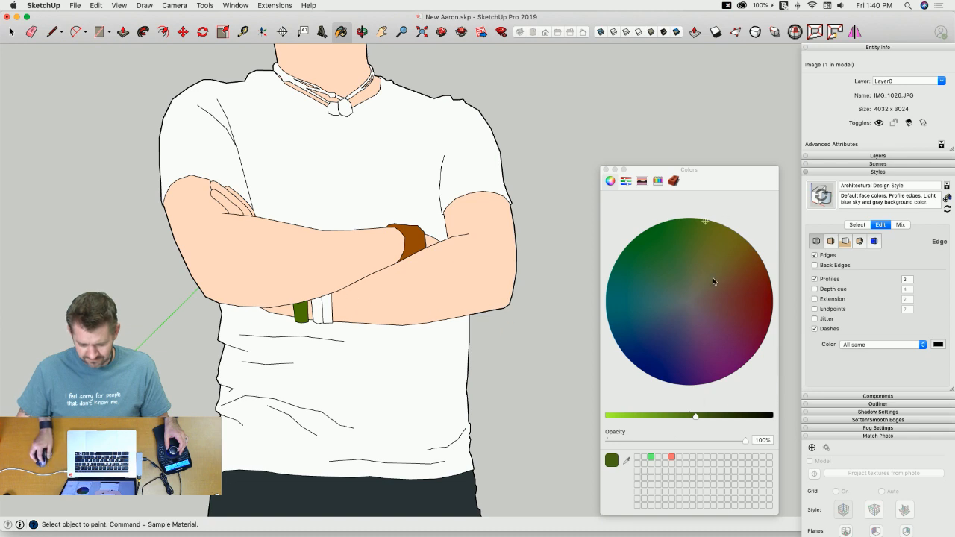
click(713, 416)
click(301, 310)
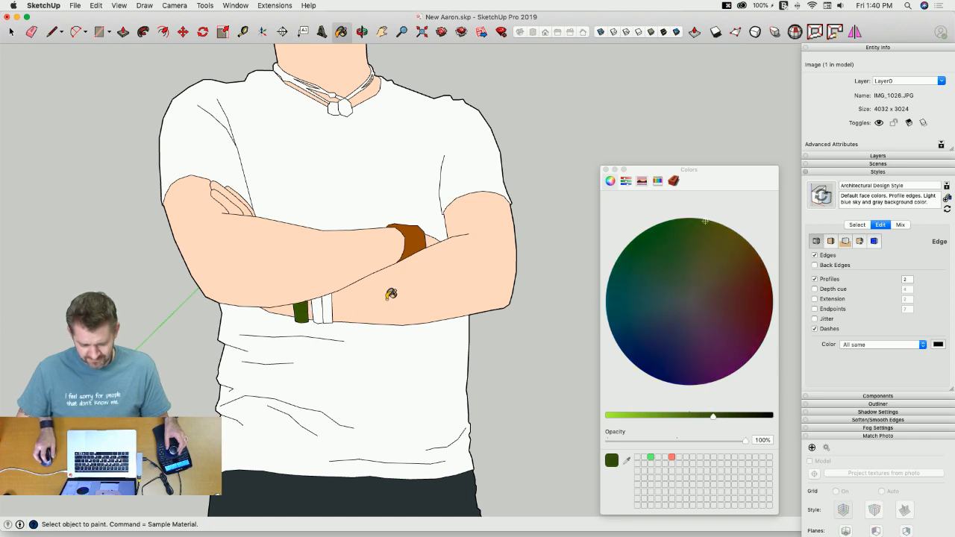
Step: Paint the bracelet next to the dark green one in the Sky pencil colour
click(626, 181)
click(610, 181)
click(657, 180)
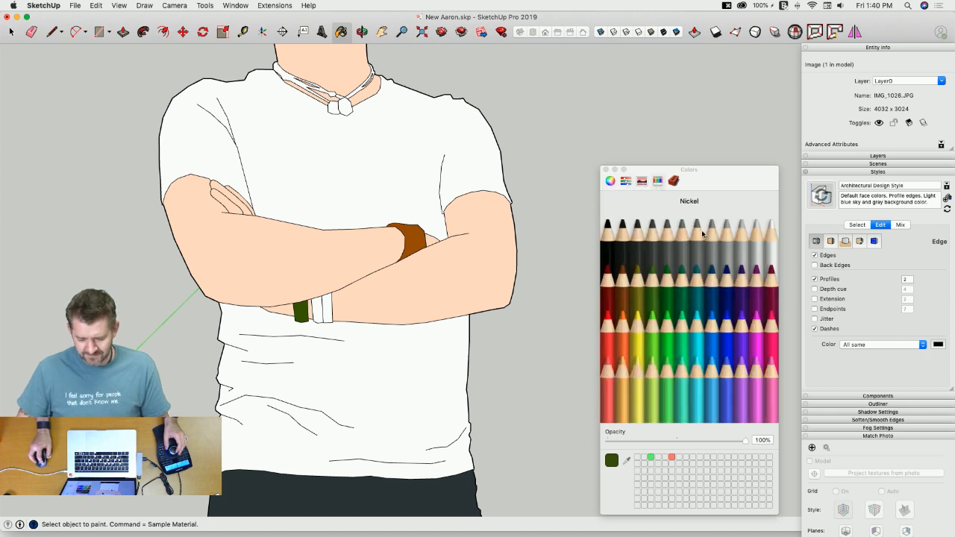
click(741, 224)
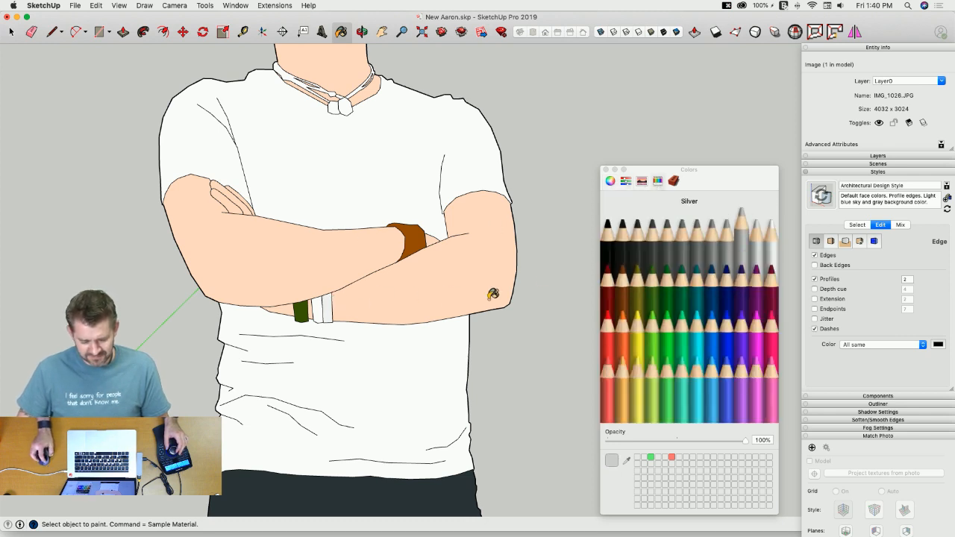
click(710, 367)
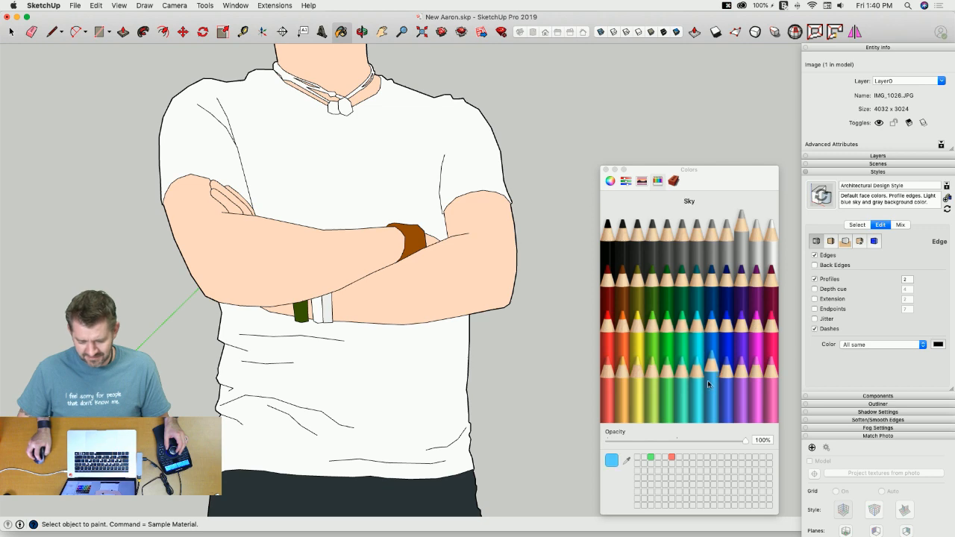
click(318, 308)
Step: Paint the necklace bead where the two cords meet in the Iron pencil colour
scroll(462, 238, down, 4)
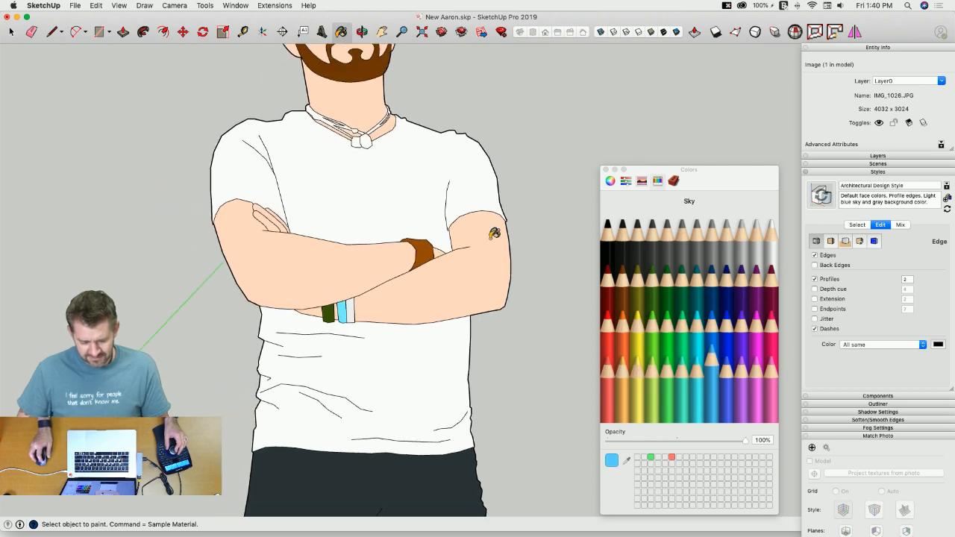
scroll(496, 199, up, 5)
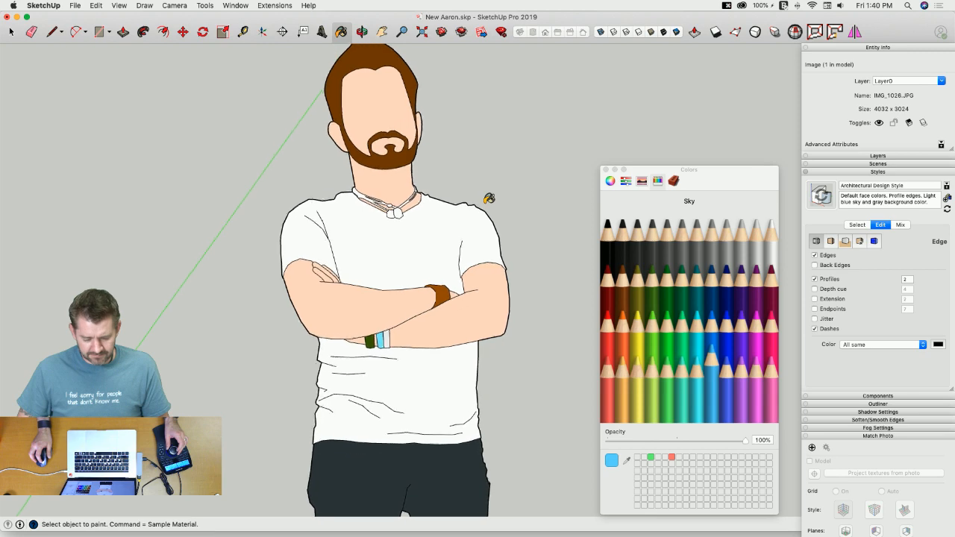
scroll(416, 246, up, 2)
click(754, 250)
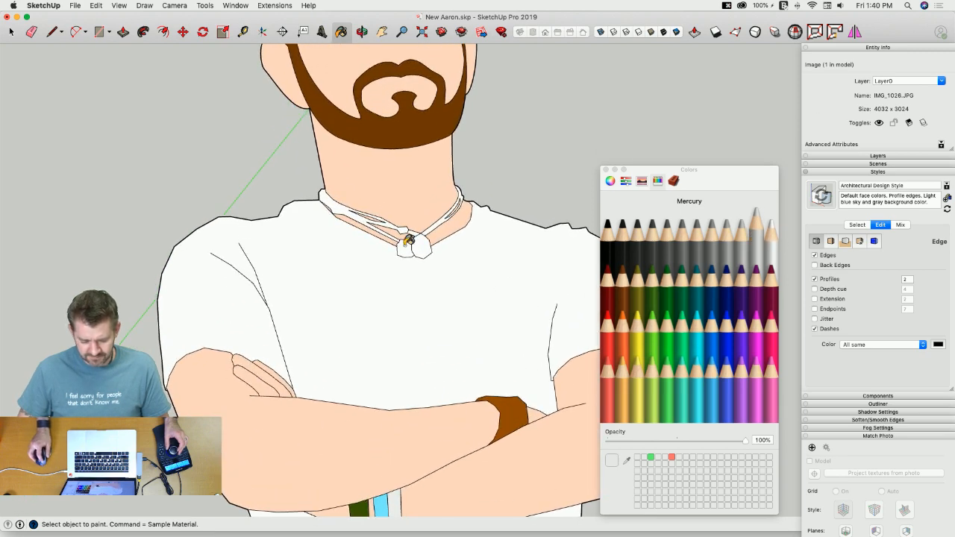
scroll(522, 244, up, 2)
click(652, 227)
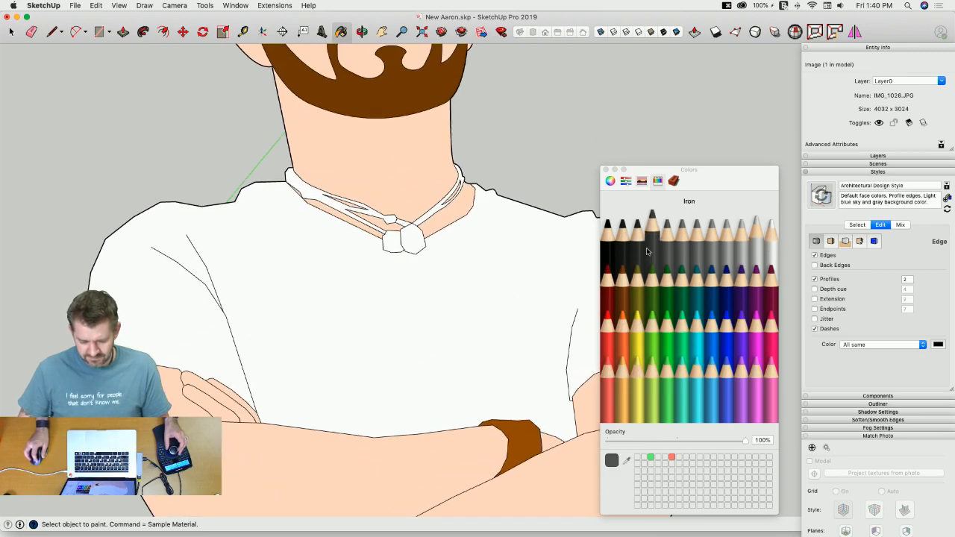
click(415, 237)
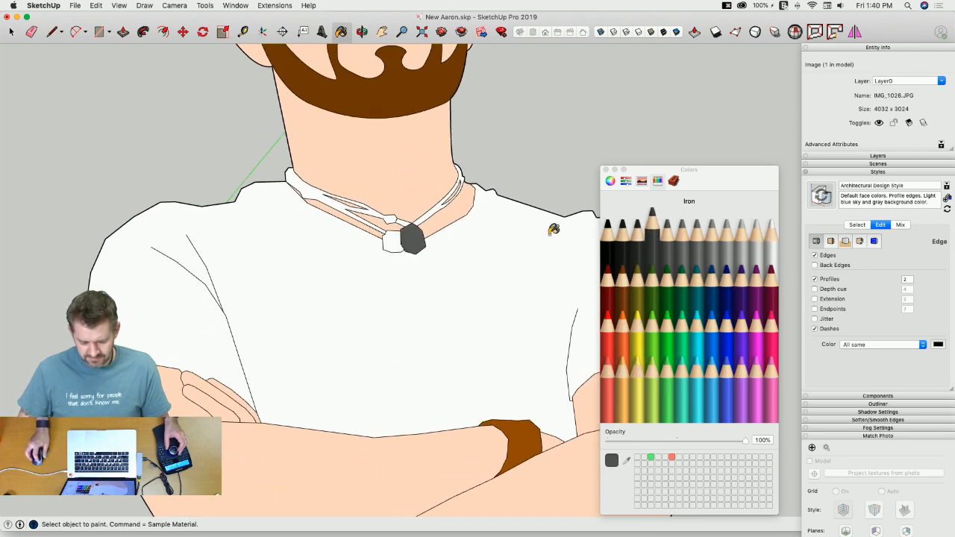
Step: Paint the necklace cords on both sides of the neck in the Tungsten pencil colour
click(637, 225)
scroll(393, 214, up, 3)
key(e)
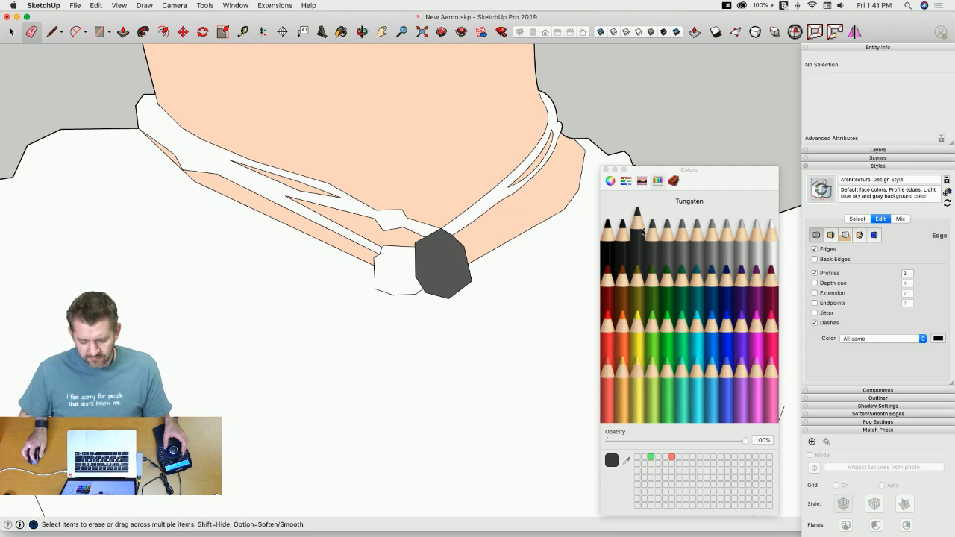
key(b)
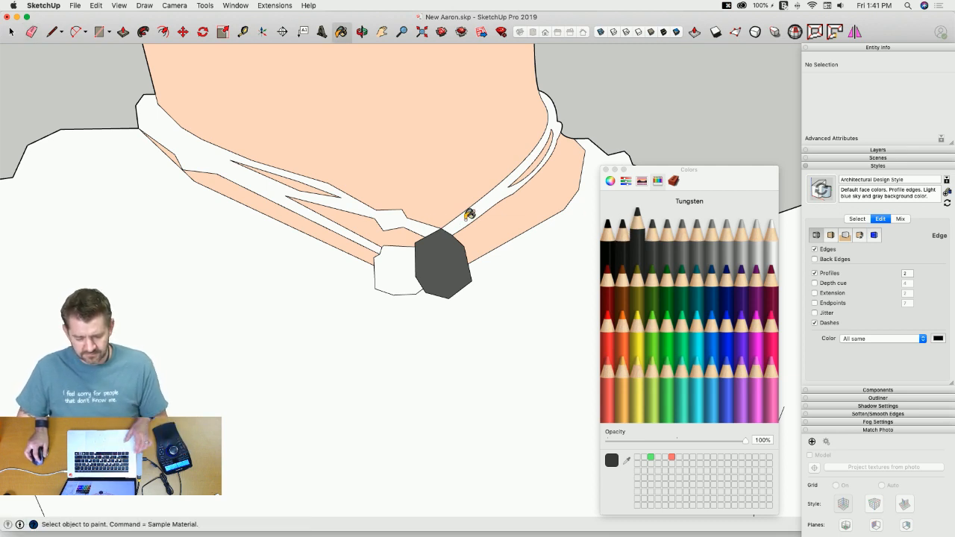
click(463, 215)
click(398, 213)
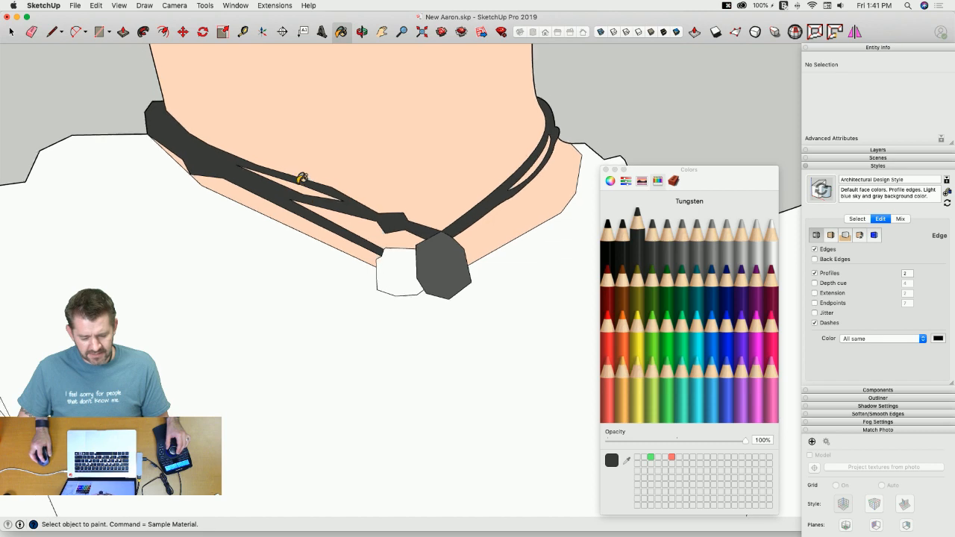
Step: Browse the dark grey and black pencil colours and examine the painted necklace and bracelets
scroll(436, 311, down, 5)
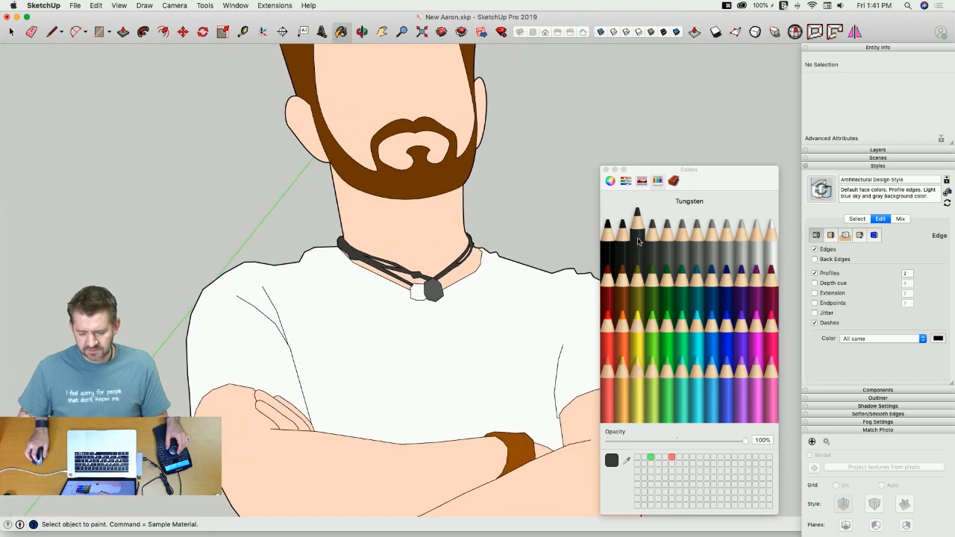
click(667, 231)
click(640, 236)
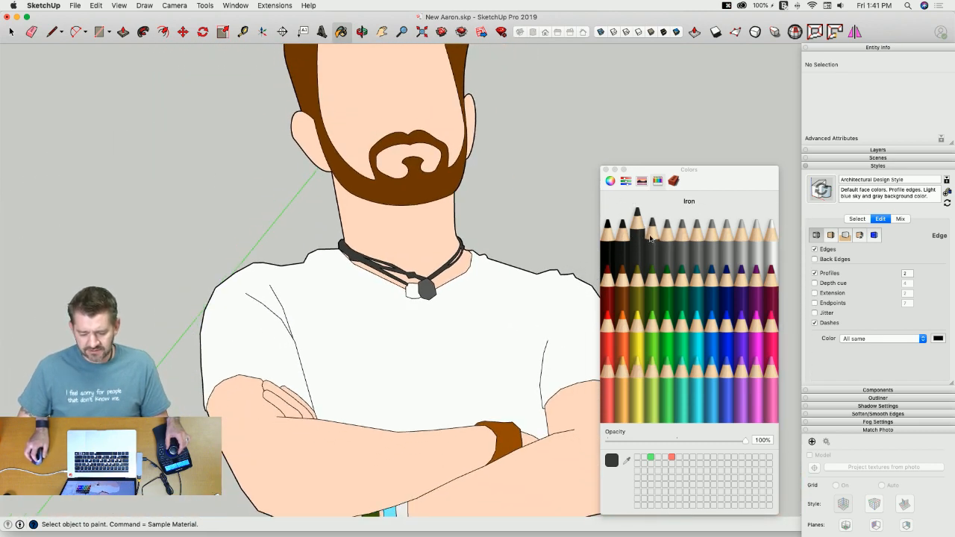
click(660, 237)
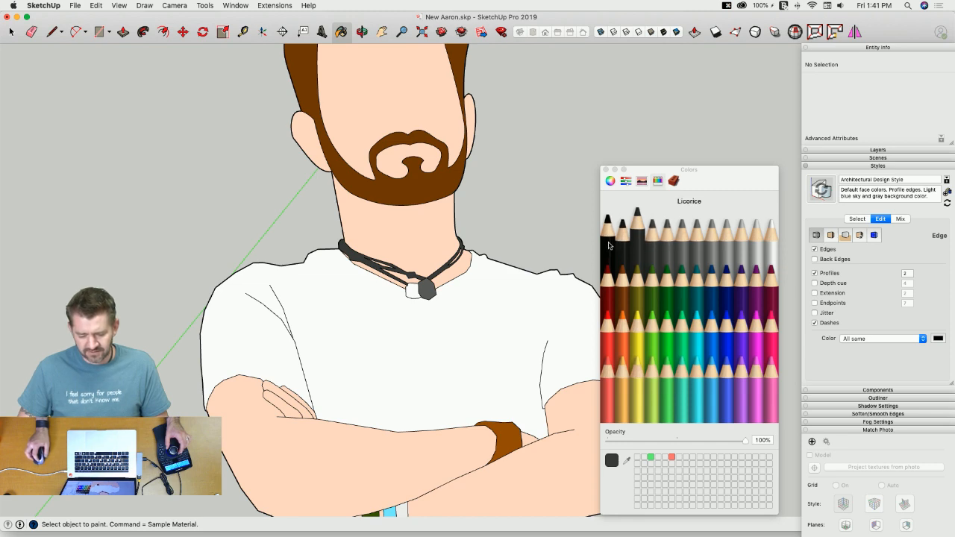
scroll(579, 230, down, 2)
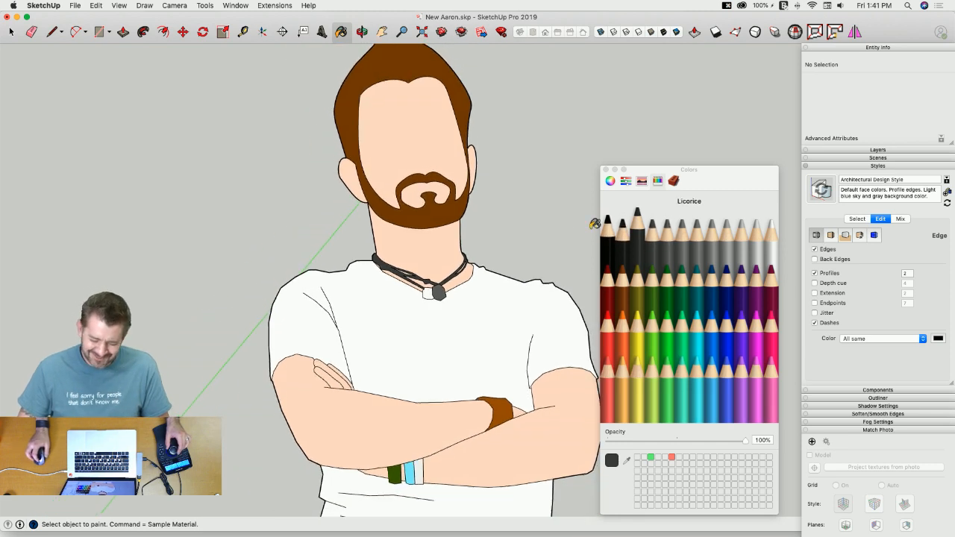
scroll(540, 179, down, 4)
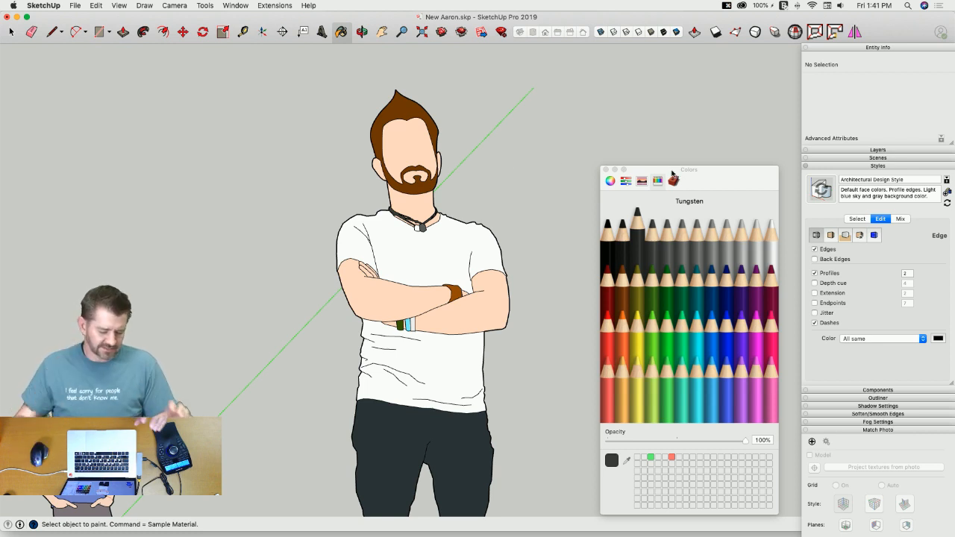
scroll(439, 207, up, 5)
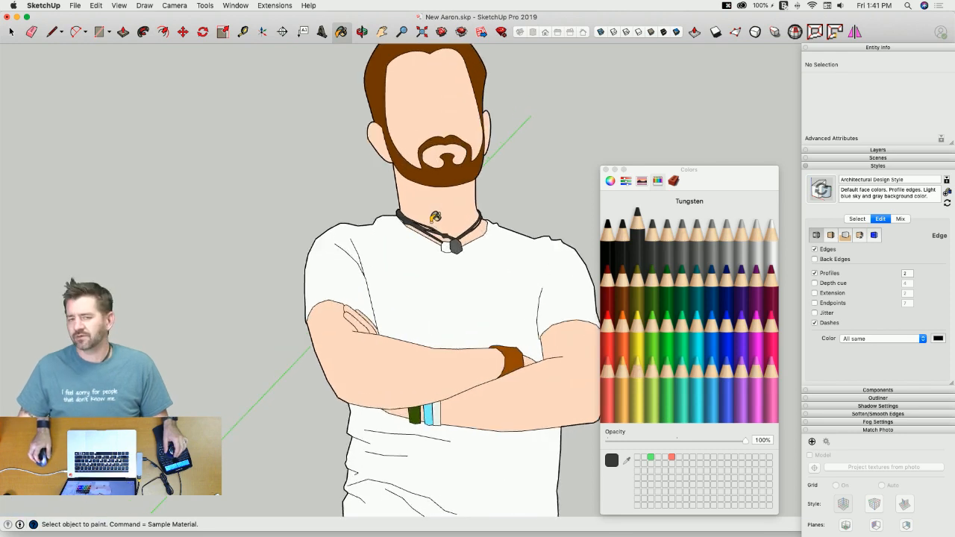
scroll(440, 207, up, 5)
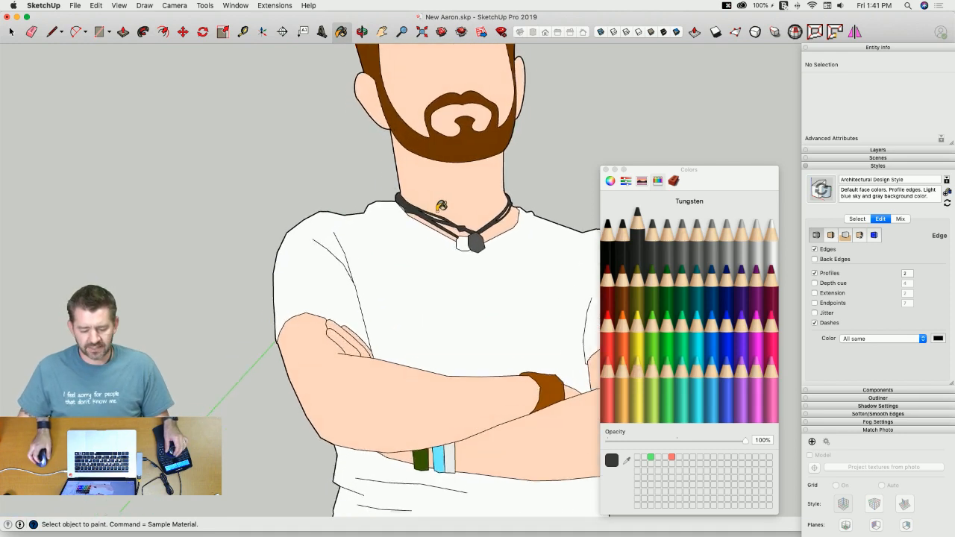
scroll(439, 205, up, 1)
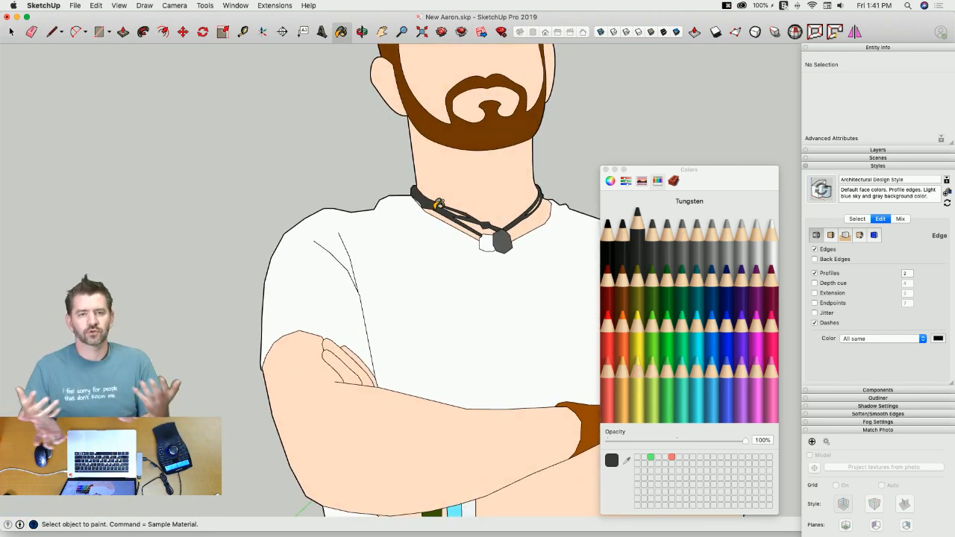
Step: Examine the coloured figure from head to shoes and compare its white shirt with the one in the reference photo
scroll(438, 204, down, 10)
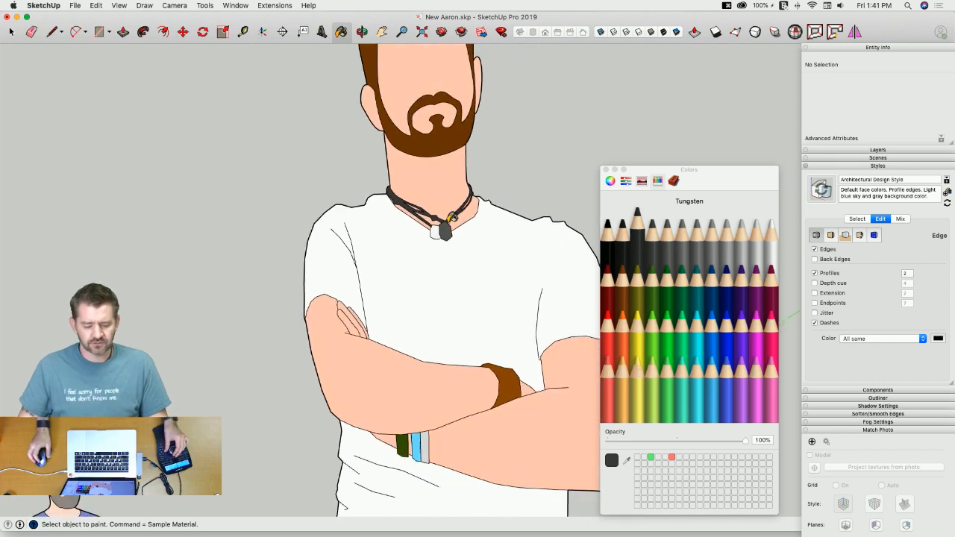
scroll(418, 290, down, 5)
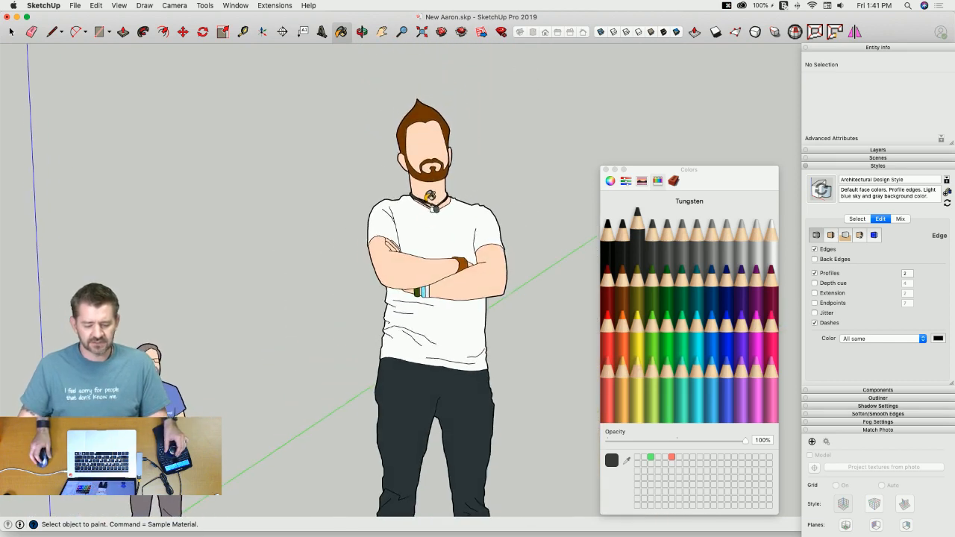
scroll(511, 190, up, 1)
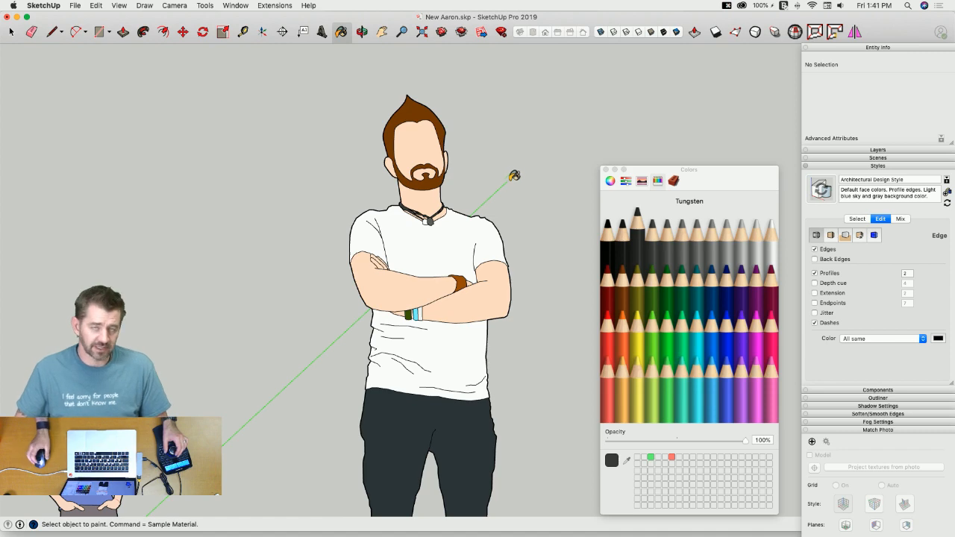
middle_drag(508, 168, 514, 161)
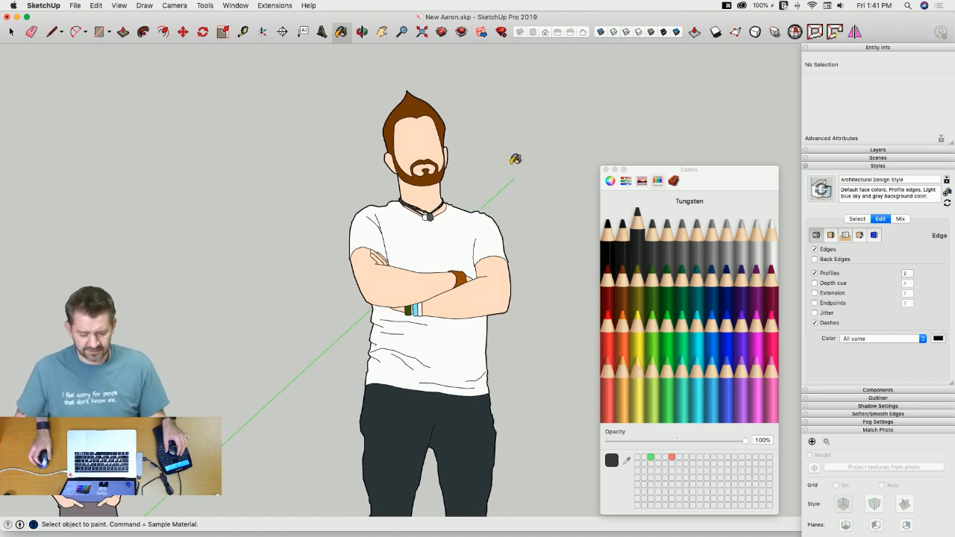
scroll(513, 161, down, 5)
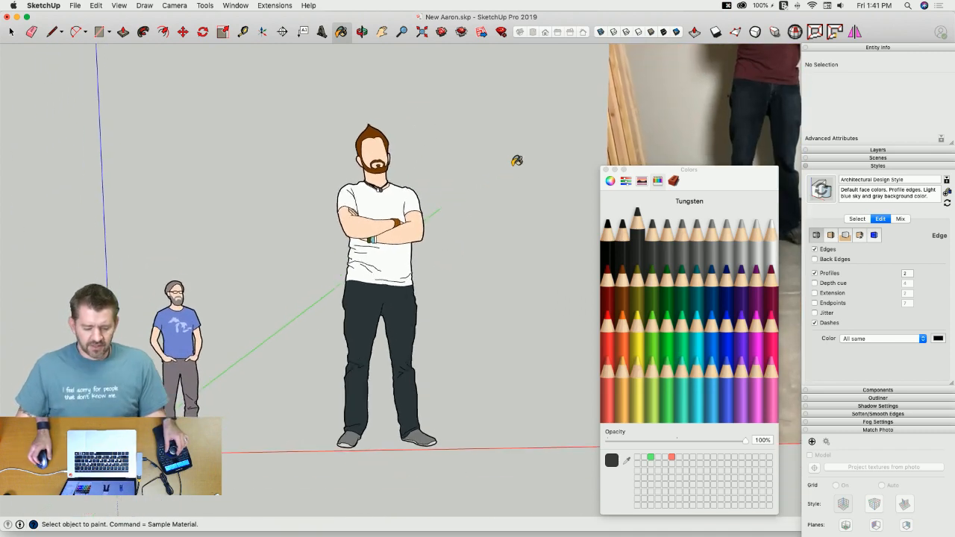
scroll(516, 160, up, 2)
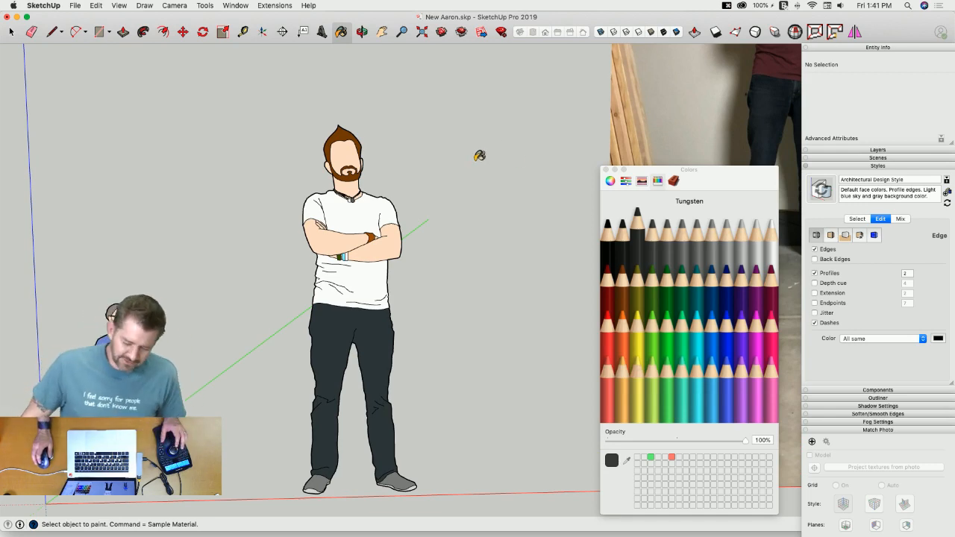
scroll(408, 168, up, 5)
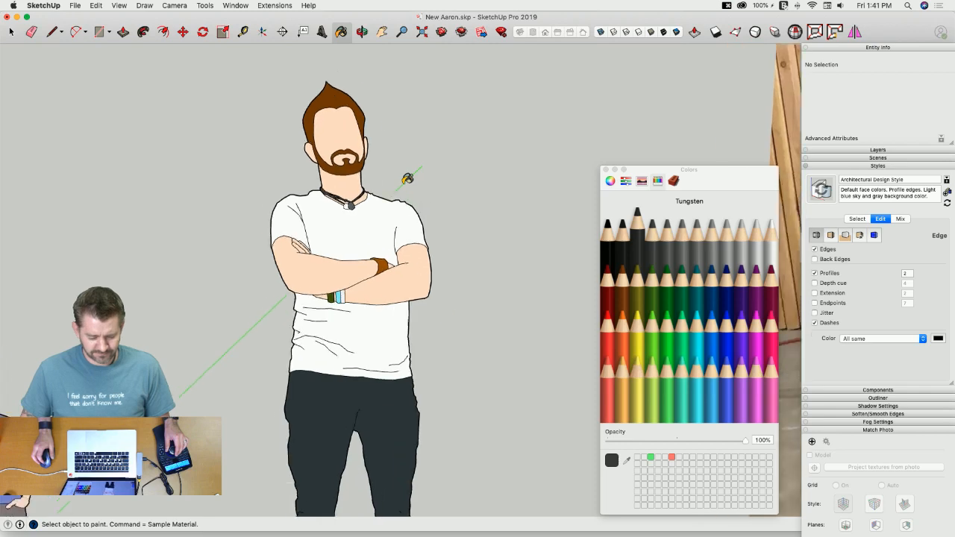
scroll(511, 167, up, 4)
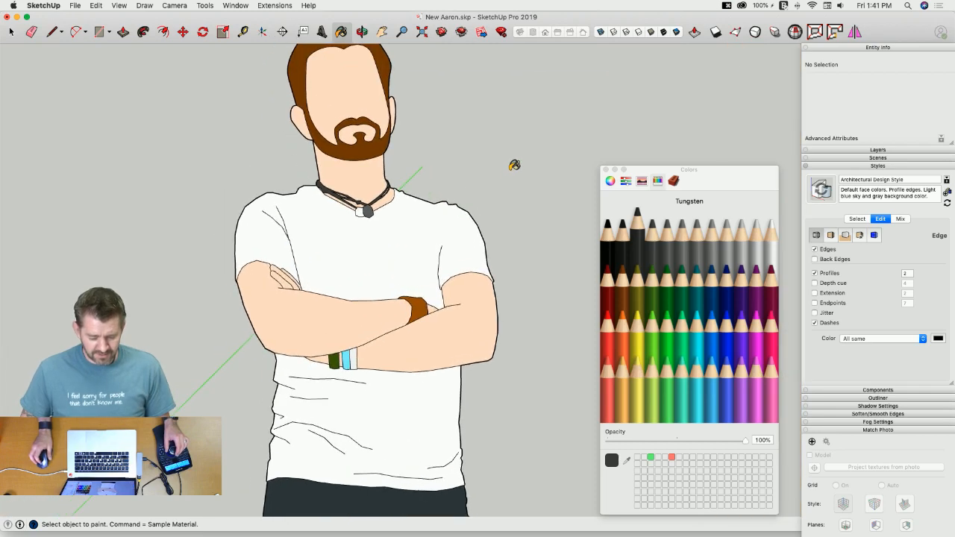
scroll(514, 166, down, 10)
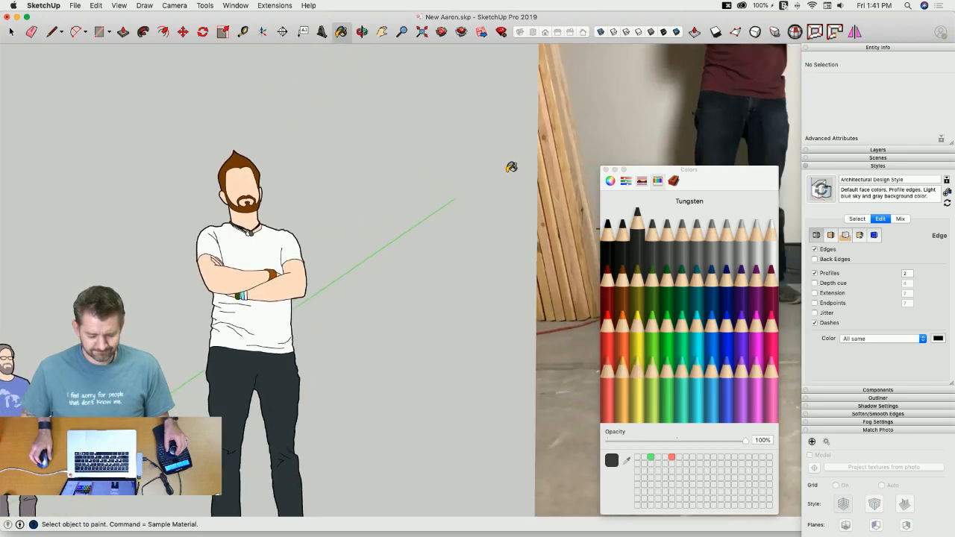
scroll(511, 167, up, 6)
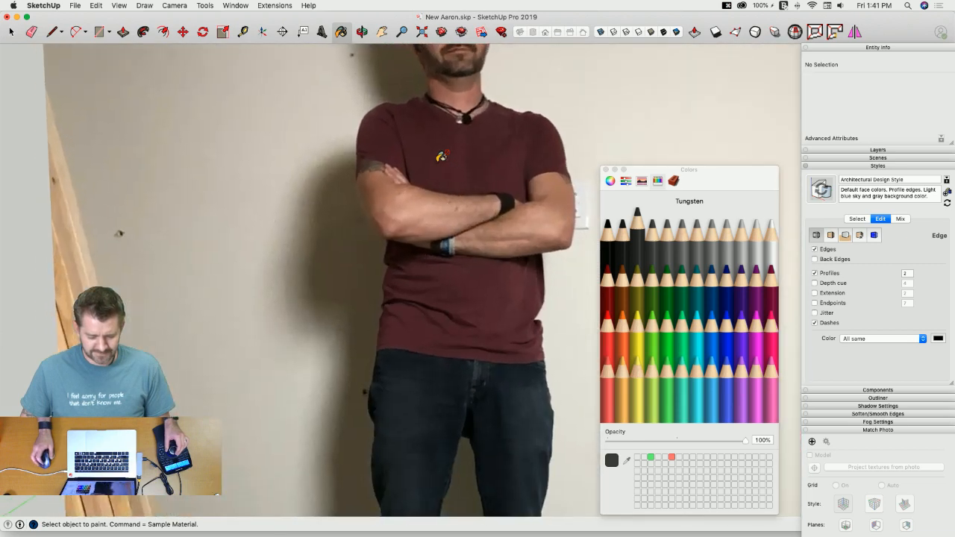
scroll(423, 200, down, 8)
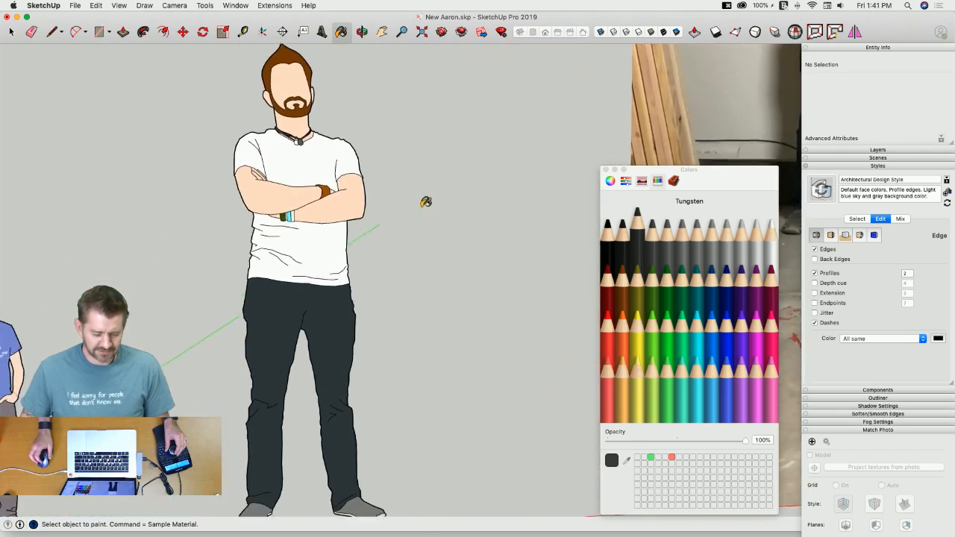
scroll(430, 186, up, 2)
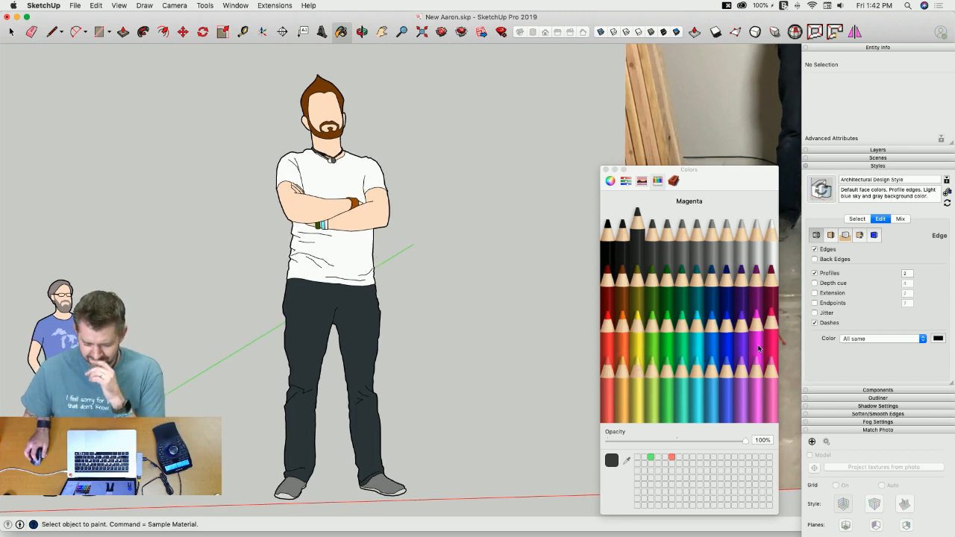
Step: Paint all the shirt faces, including both sleeves and the fold areas below the arms, in the Magenta pencil colour
click(755, 321)
click(347, 176)
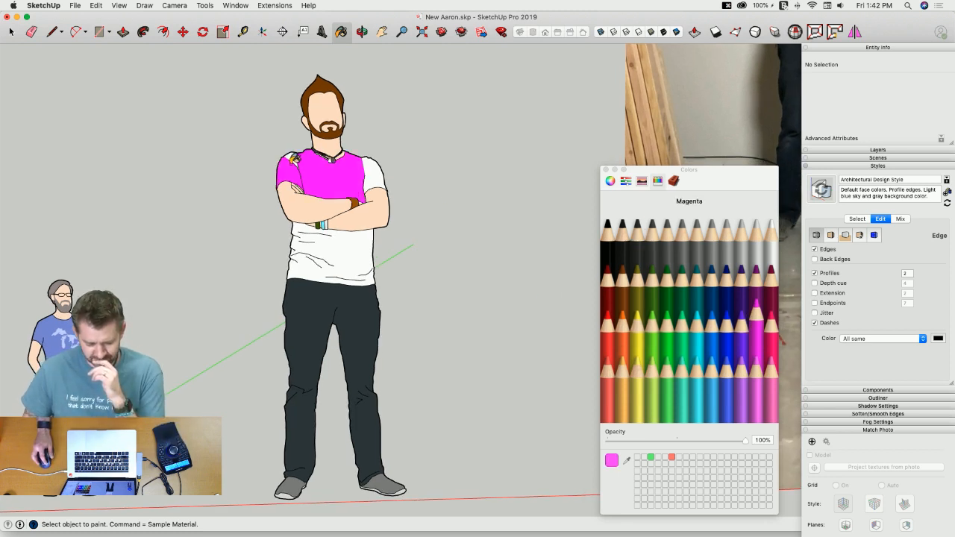
click(381, 168)
click(363, 240)
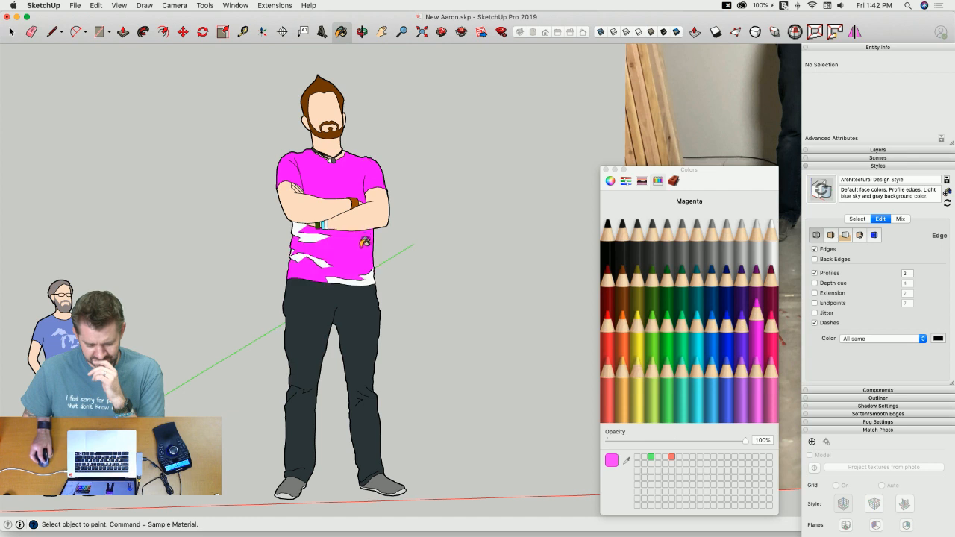
click(369, 279)
click(303, 253)
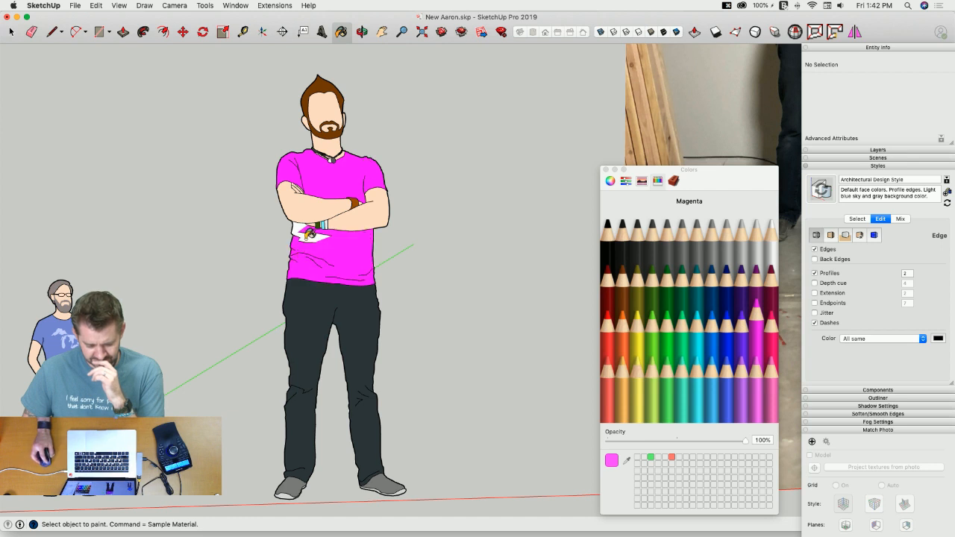
click(313, 233)
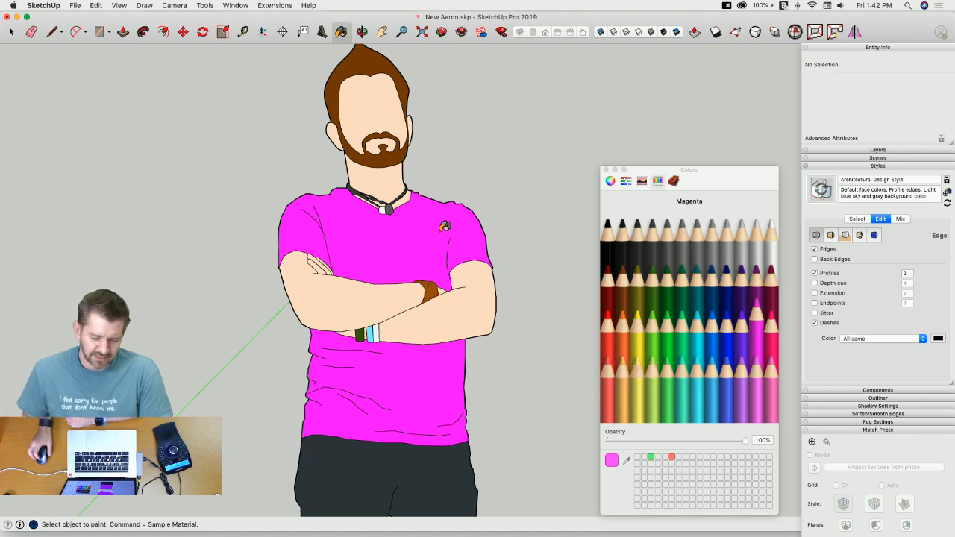
Step: Edit the shirt's magenta material in the model's colours and change it to the Maraschino pencil colour
scroll(422, 250, up, 5)
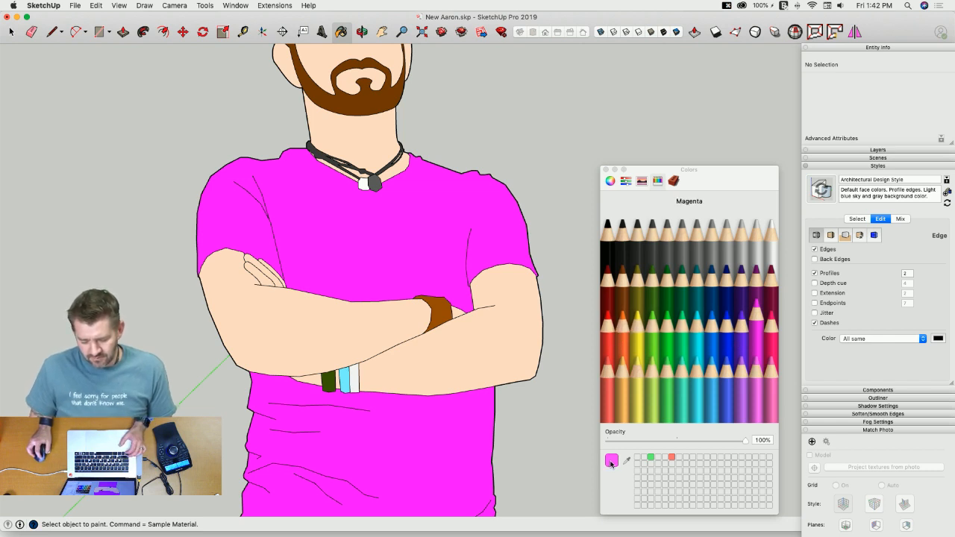
click(658, 180)
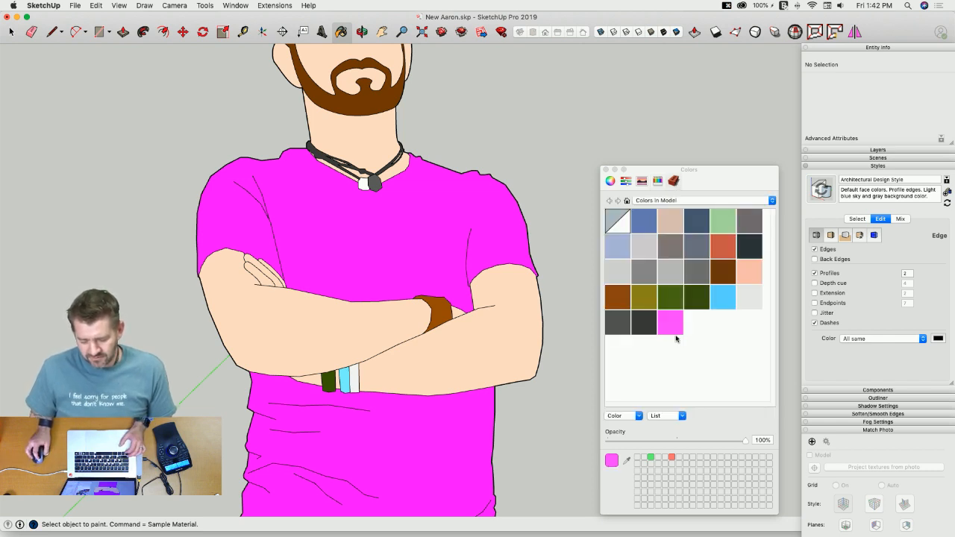
double_click(674, 328)
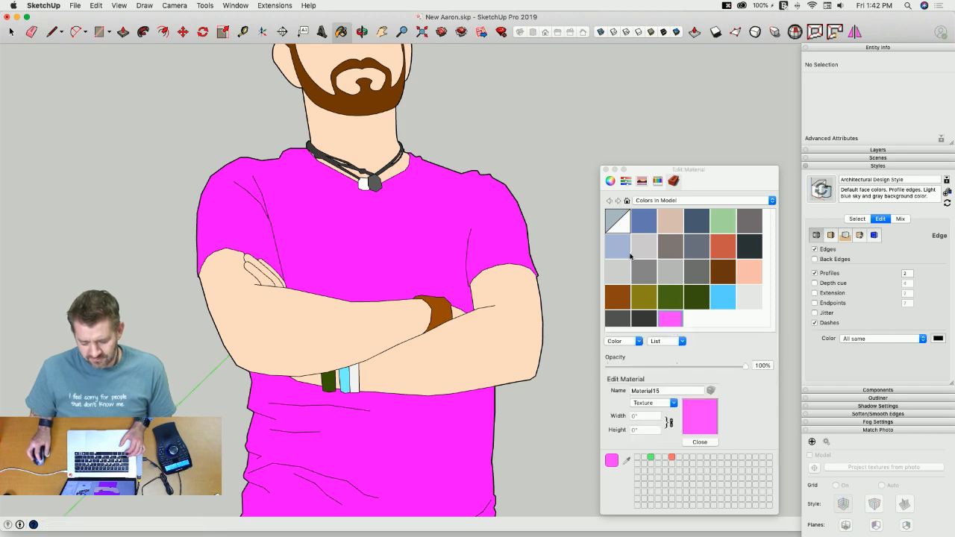
click(610, 181)
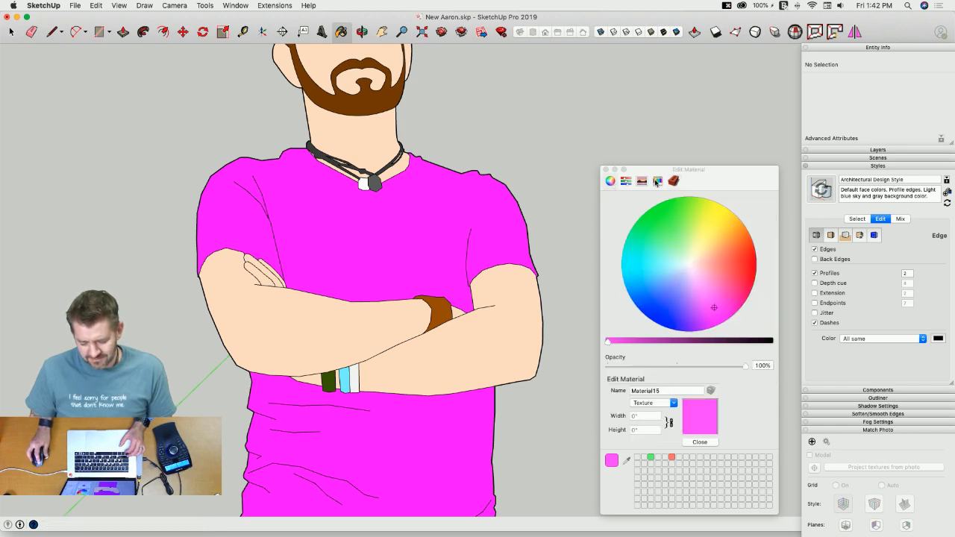
click(657, 181)
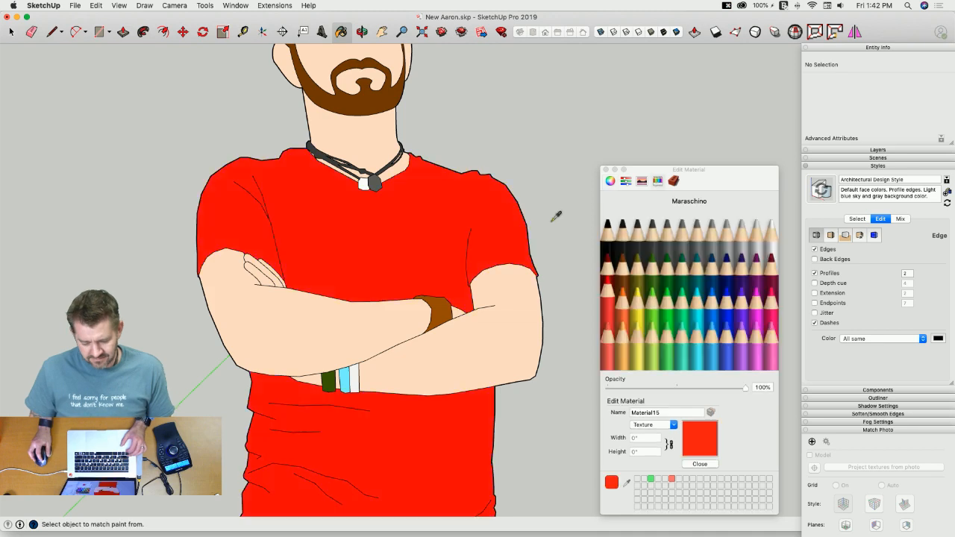
Step: Examine the figure with its recoloured shirt from full view to close-up, and end material editing by switching to the Select tool
scroll(555, 213, down, 6)
scroll(552, 213, down, 3)
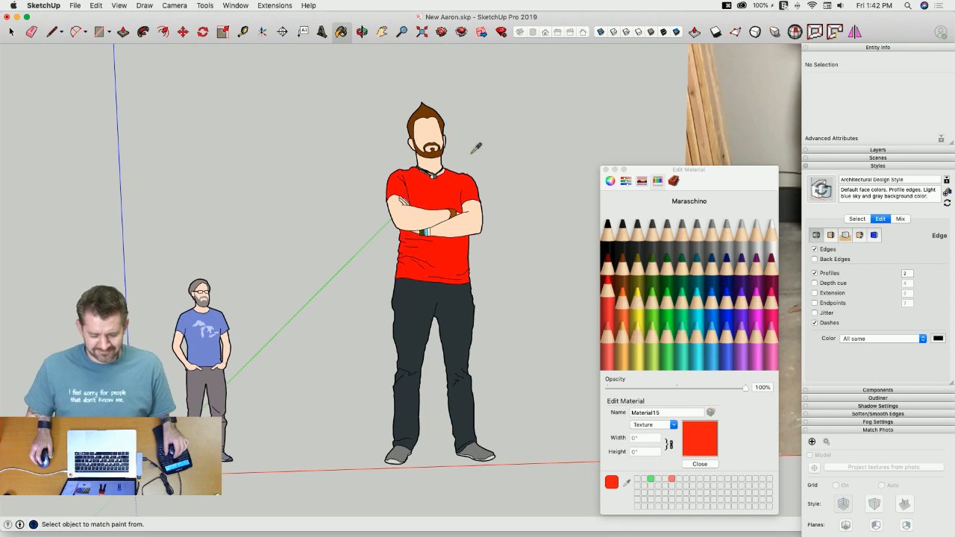
scroll(474, 179, up, 3)
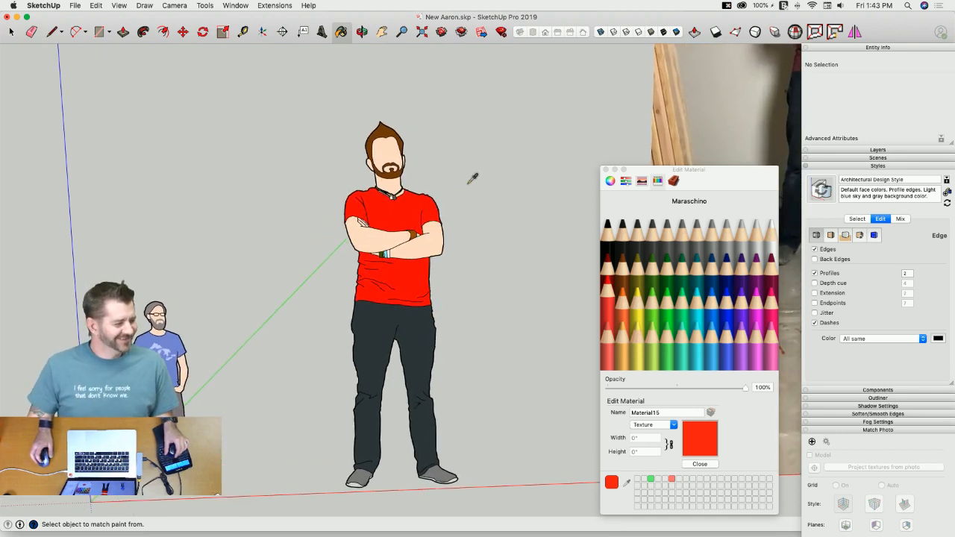
scroll(472, 177, up, 4)
scroll(472, 177, up, 2)
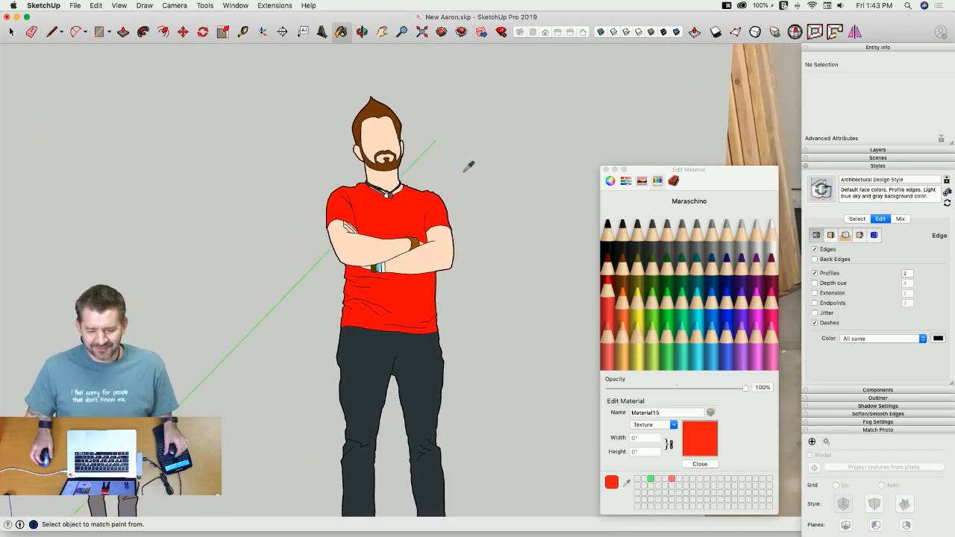
scroll(467, 164, up, 2)
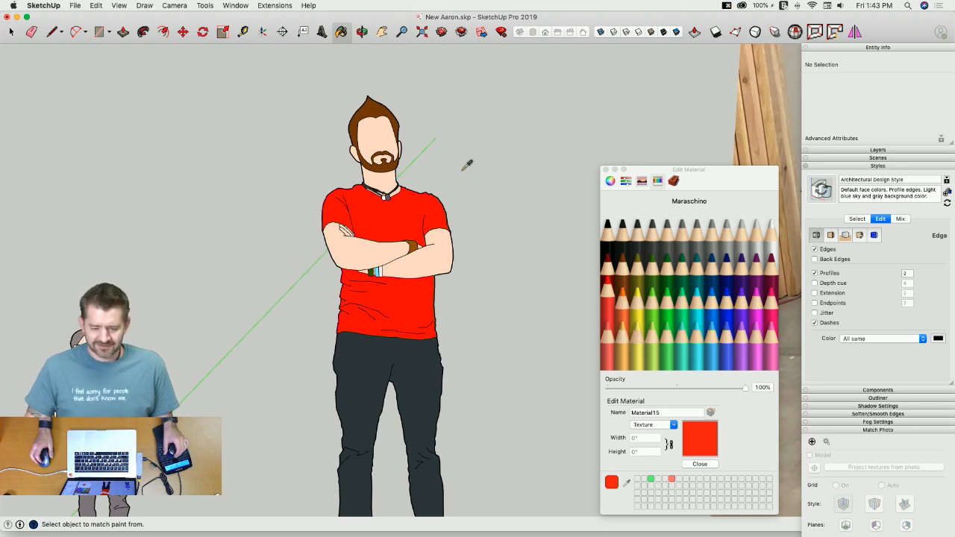
scroll(467, 164, up, 5)
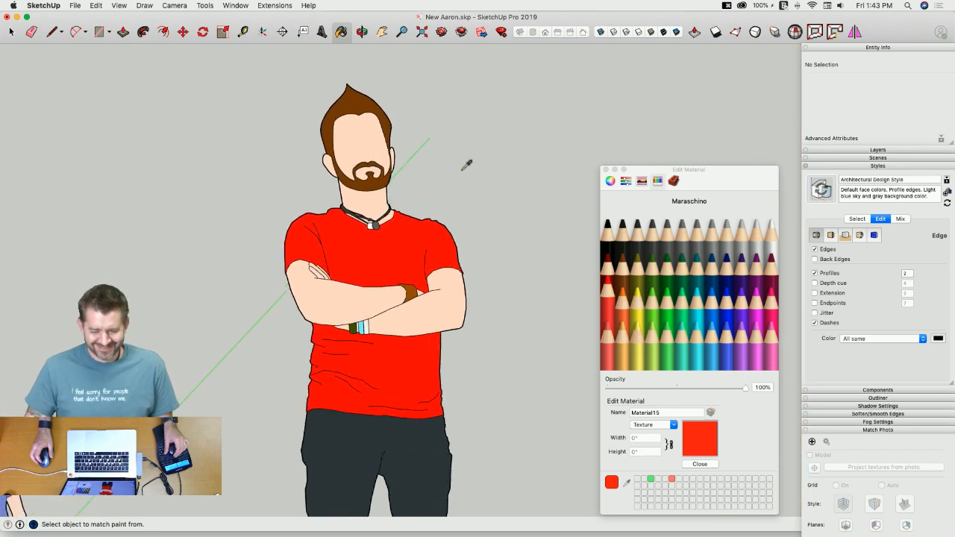
scroll(470, 165, up, 4)
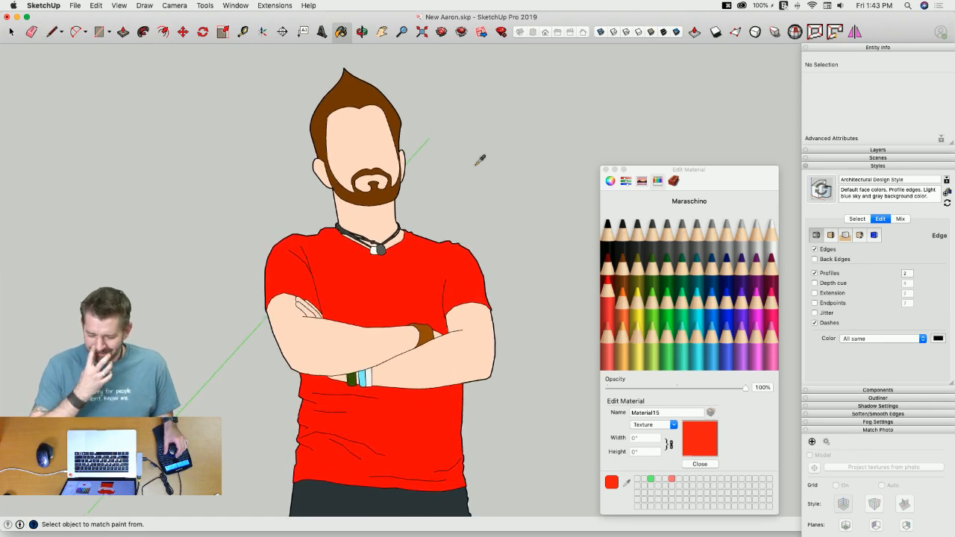
scroll(477, 159, up, 5)
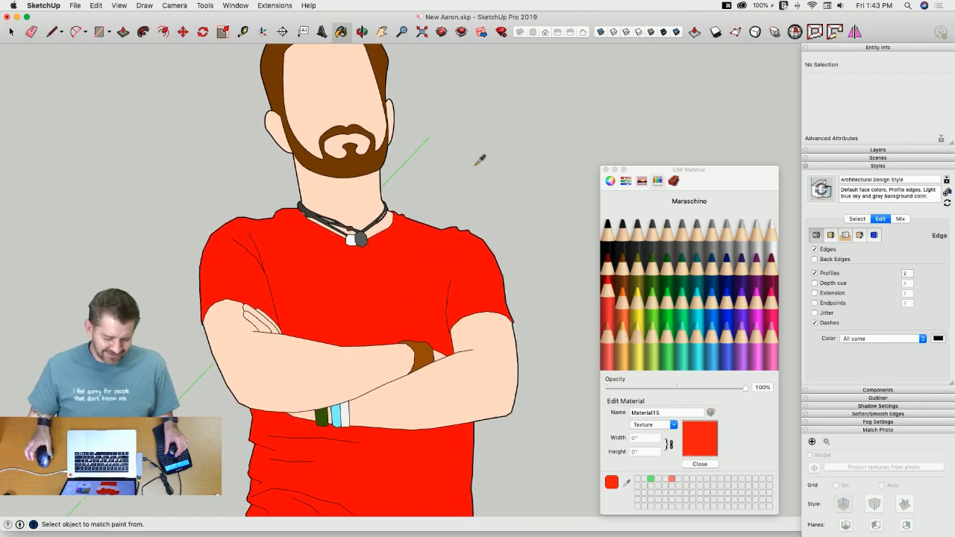
scroll(472, 163, down, 2)
scroll(474, 167, down, 3)
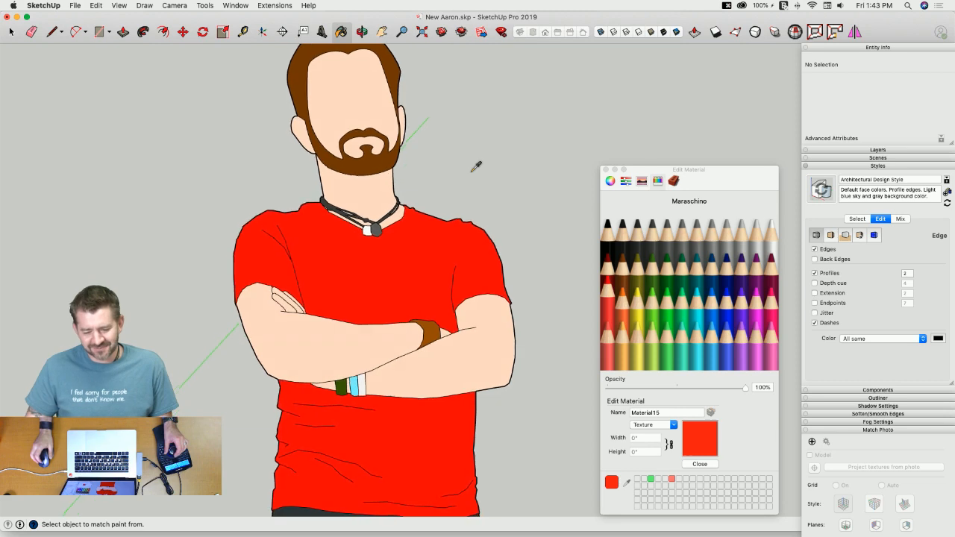
key(space)
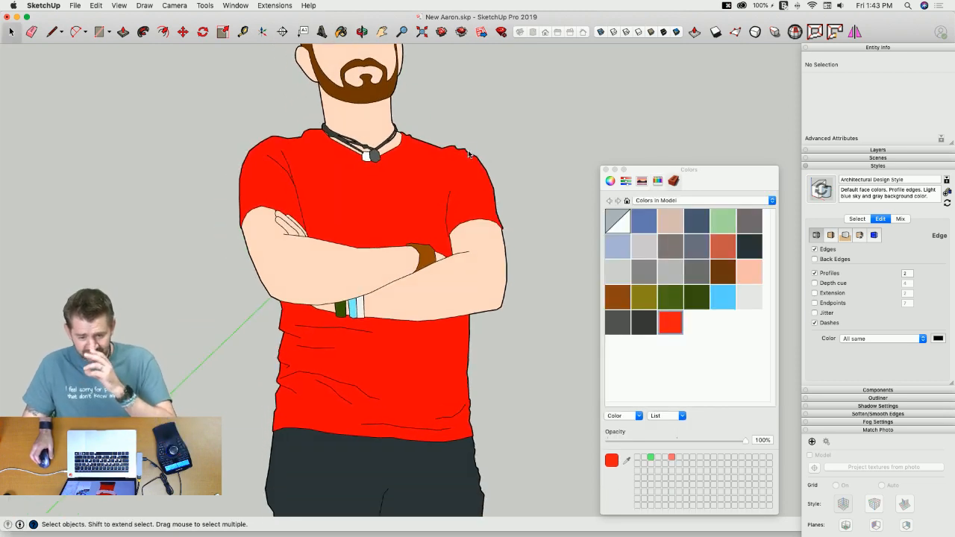
Step: Inspect the figure's trousers and shoes, the shirt folds, the necklace and the head
scroll(333, 243, down, 4)
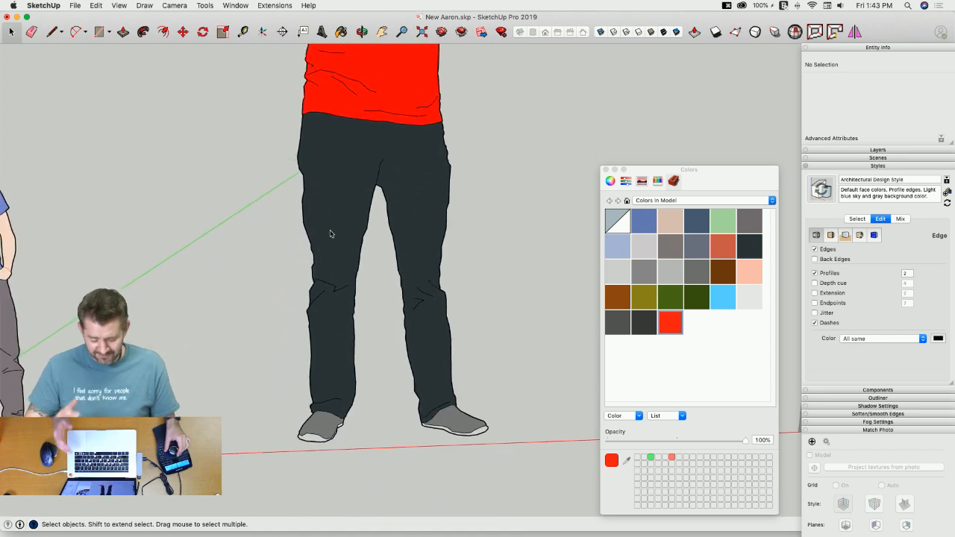
scroll(330, 233, up, 5)
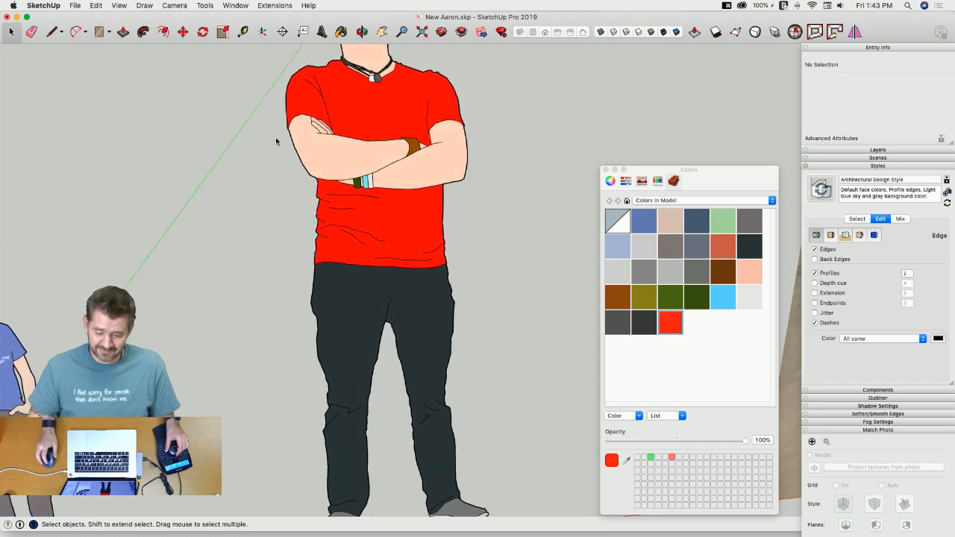
scroll(406, 179, up, 5)
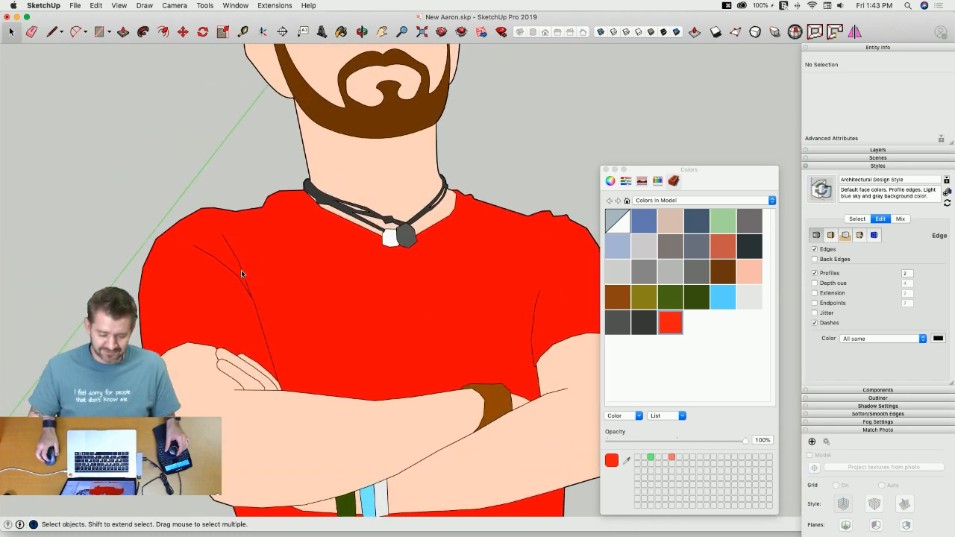
scroll(246, 241, down, 5)
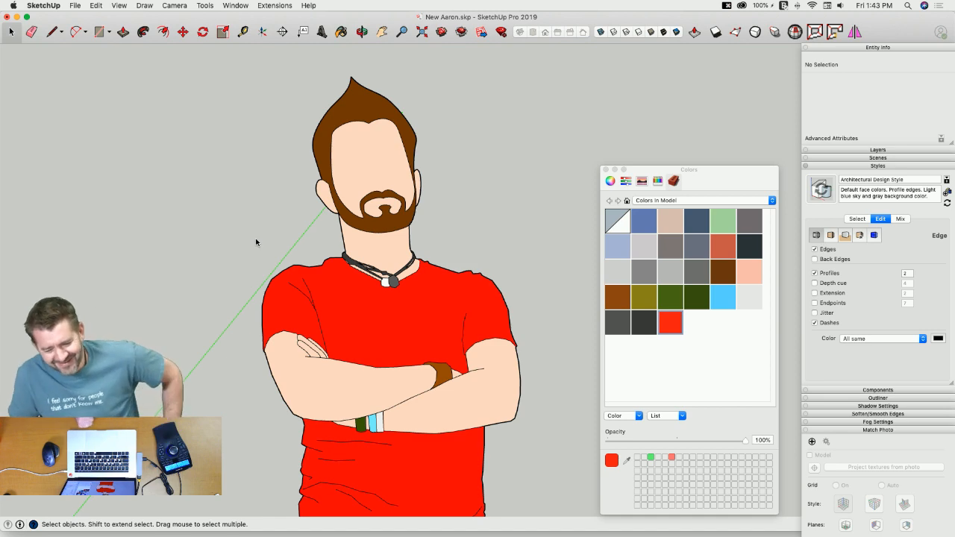
scroll(256, 196, down, 3)
scroll(311, 216, up, 5)
scroll(448, 211, down, 2)
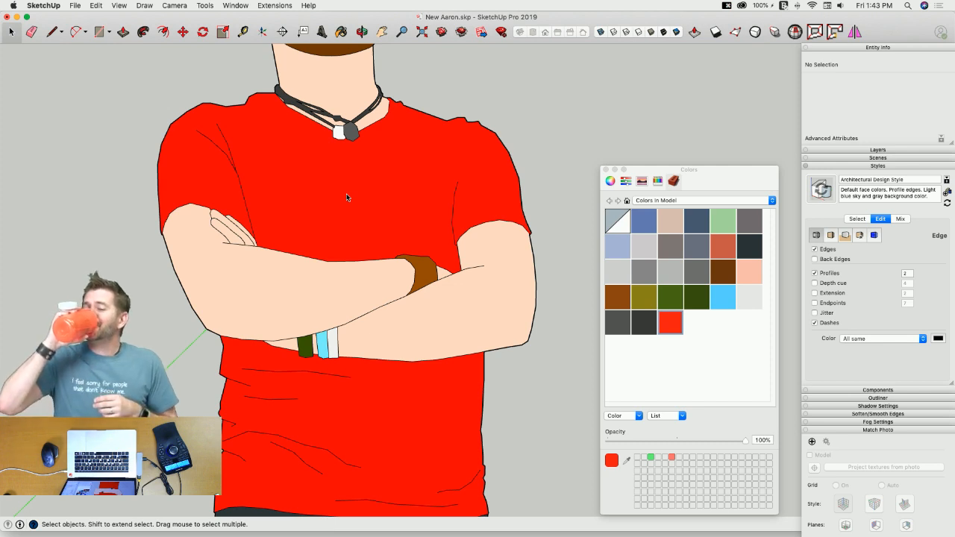
Step: Save the model and look over the coloured figure from the crossed arms to a full-length view
key(super+s)
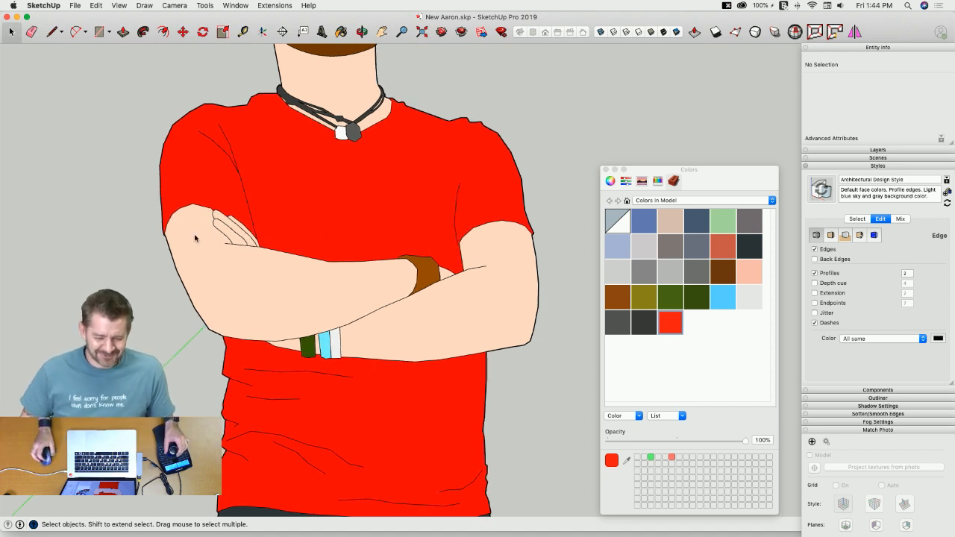
scroll(175, 228, up, 5)
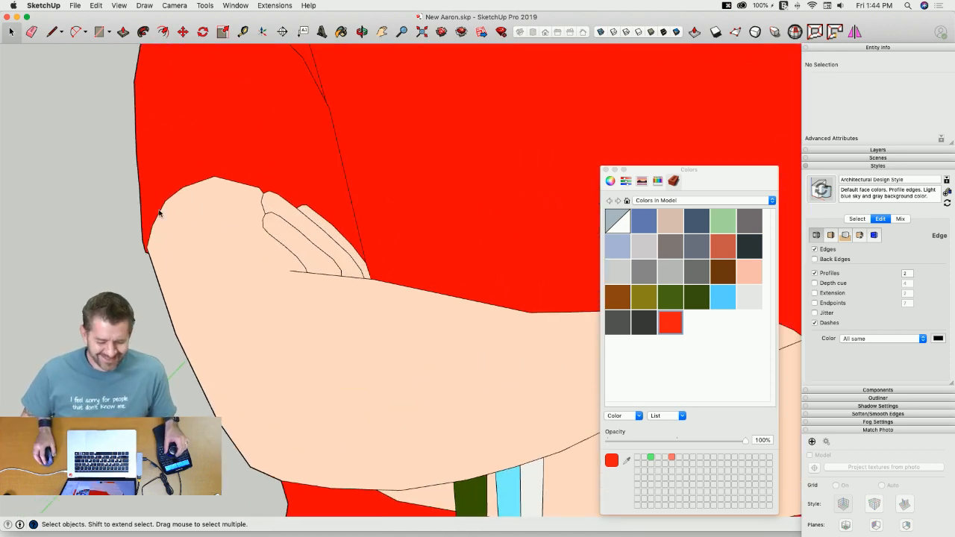
scroll(160, 216, down, 6)
scroll(324, 303, down, 4)
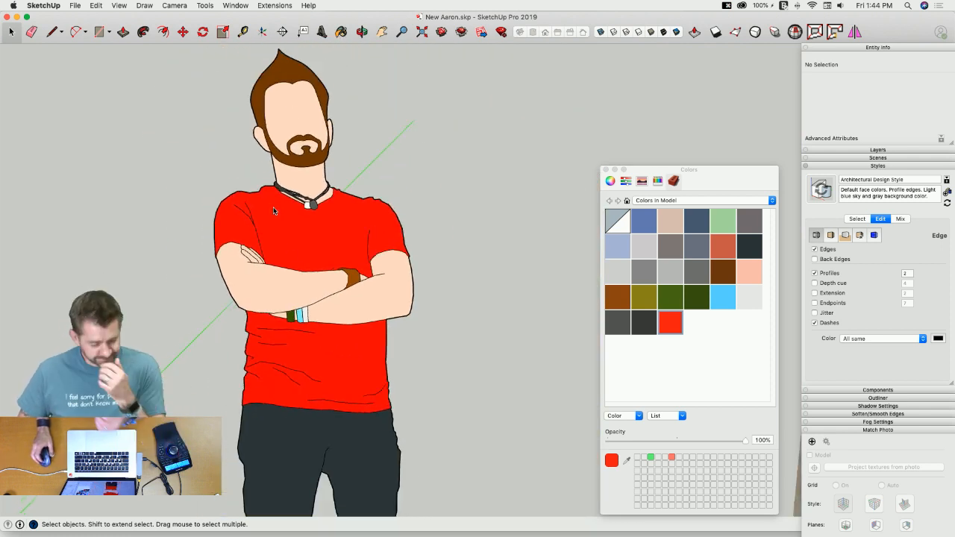
scroll(462, 221, down, 6)
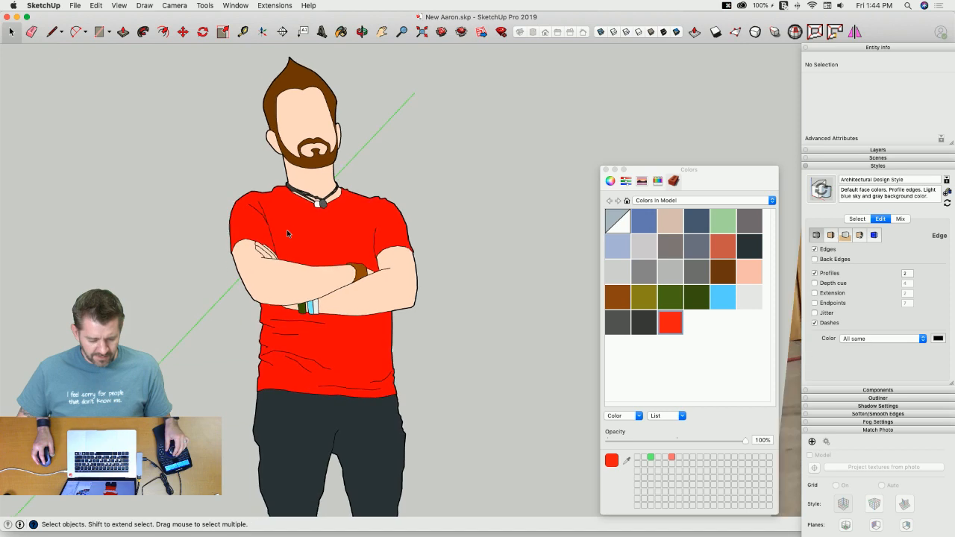
middle_drag(495, 222, 122, 262)
scroll(323, 252, up, 2)
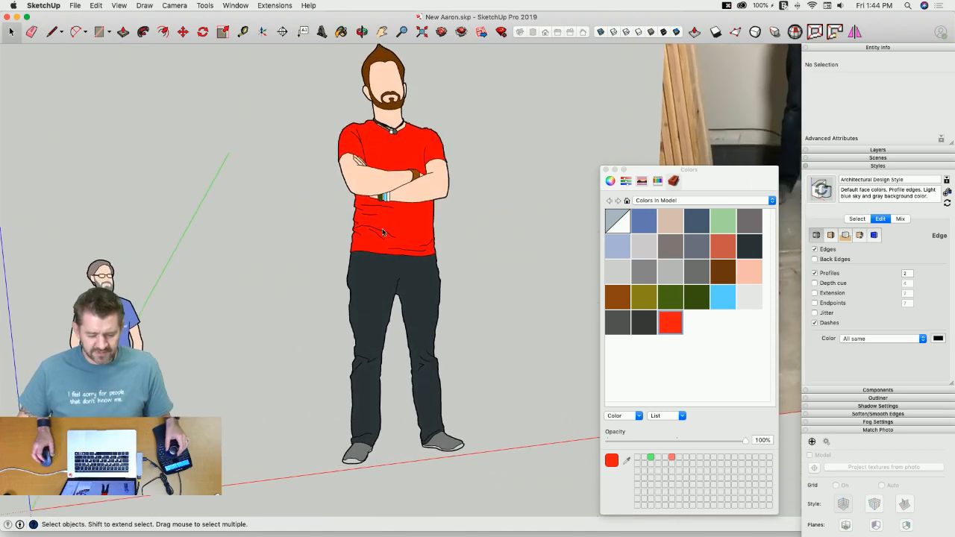
Step: Draw a shading outline from the white wristband along the lower forearm, around the elbow and up to the sleeve hem
scroll(443, 206, up, 5)
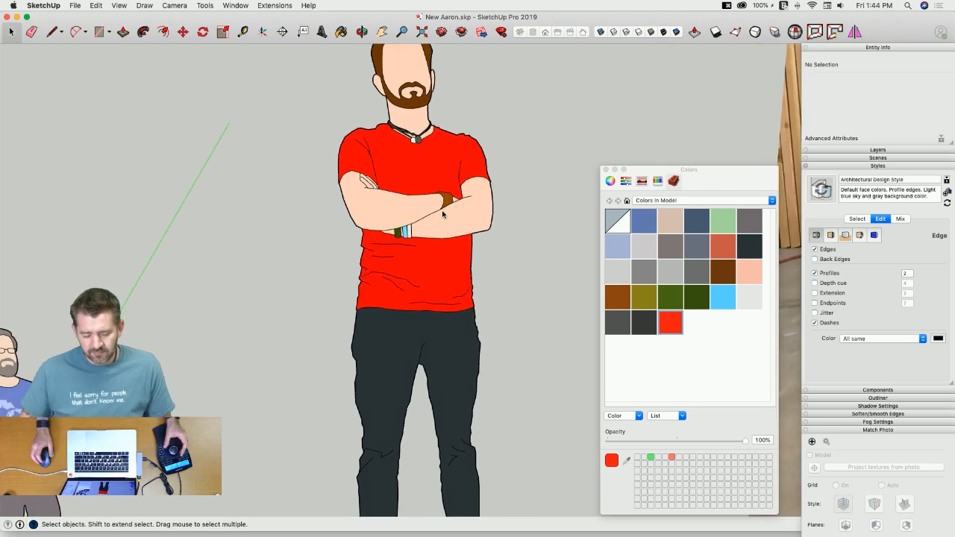
scroll(371, 251, up, 5)
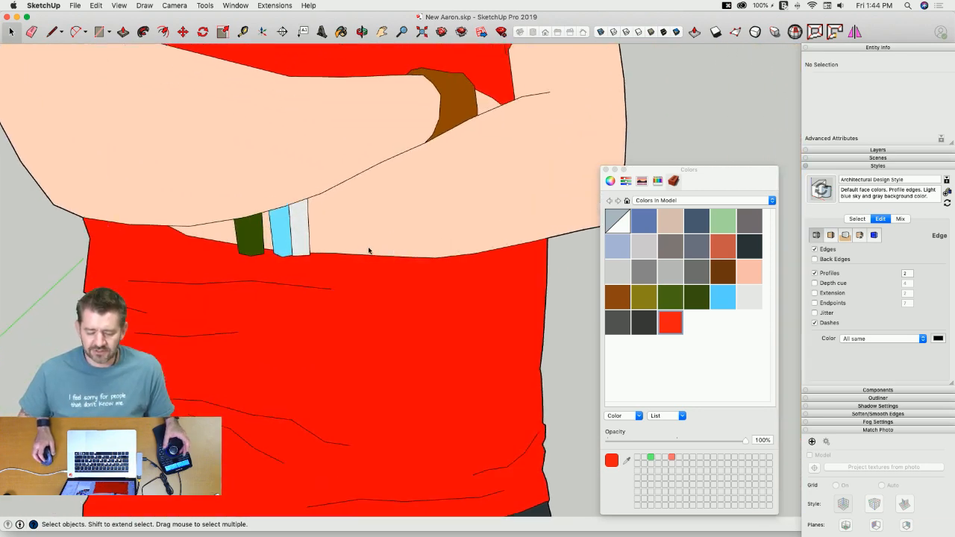
key(l)
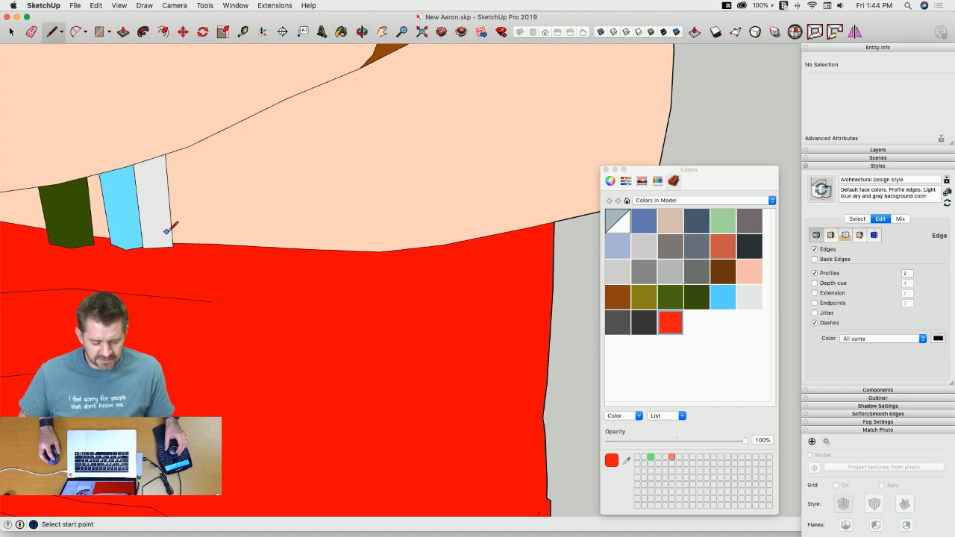
click(172, 234)
click(331, 234)
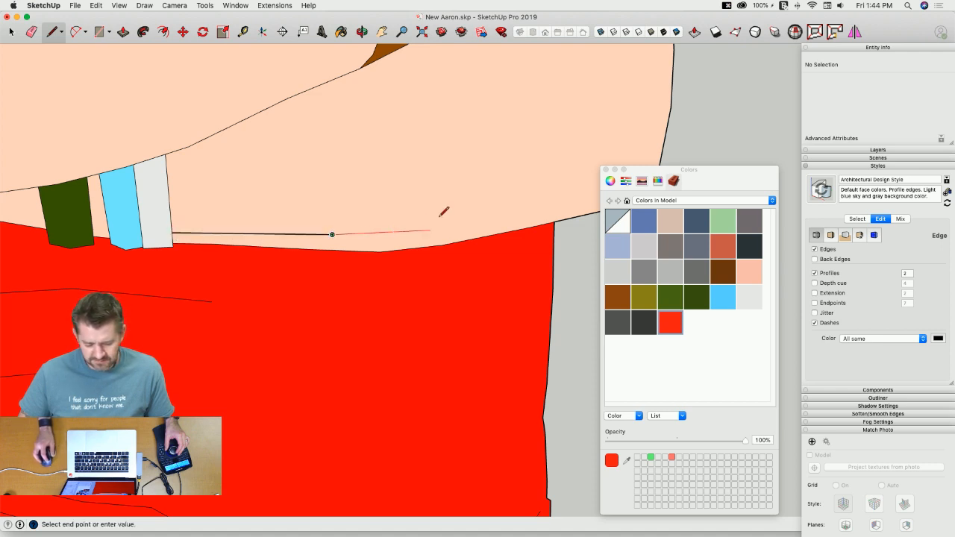
click(474, 208)
click(476, 195)
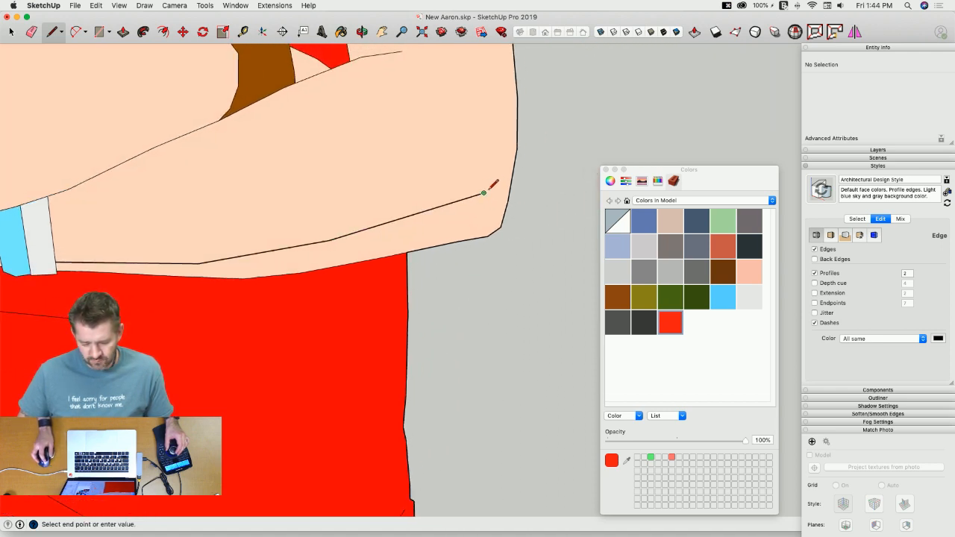
click(479, 172)
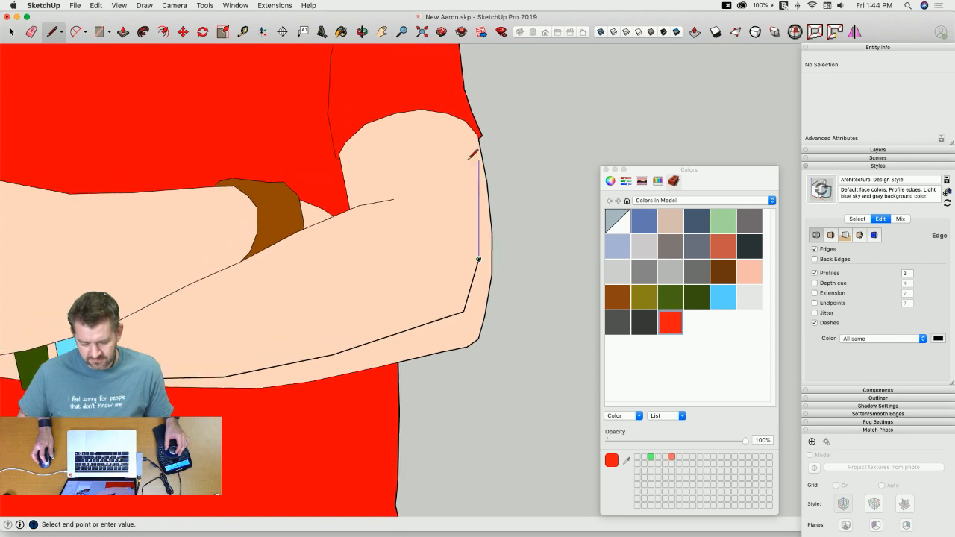
scroll(477, 162, up, 3)
scroll(477, 168, up, 2)
scroll(470, 159, down, 3)
scroll(448, 141, down, 3)
click(435, 186)
click(346, 157)
Step: Continue the shading outlines across the skin gap between the green and blue wristbands, closing them in a wedge beyond the green band
scroll(452, 181, down, 3)
scroll(451, 182, down, 4)
scroll(354, 329, up, 6)
click(404, 303)
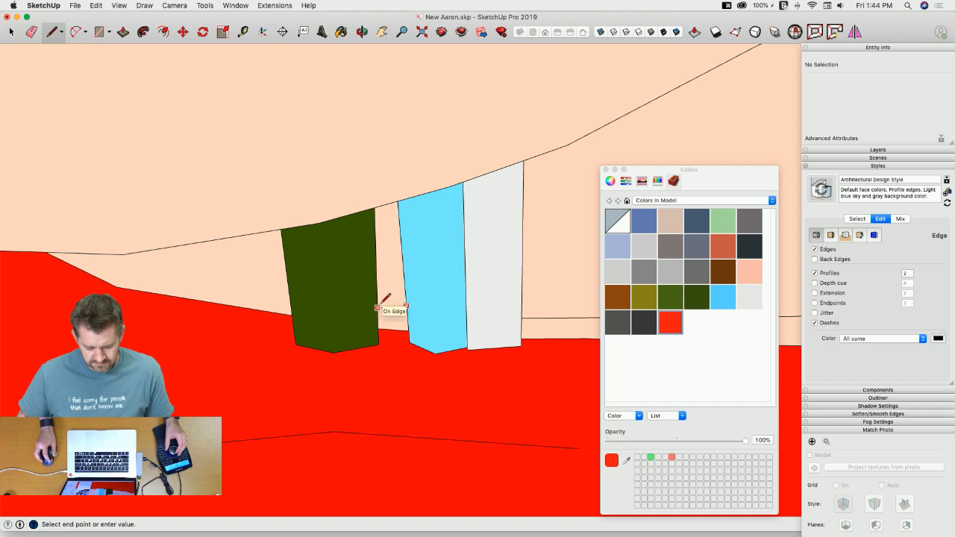
click(378, 306)
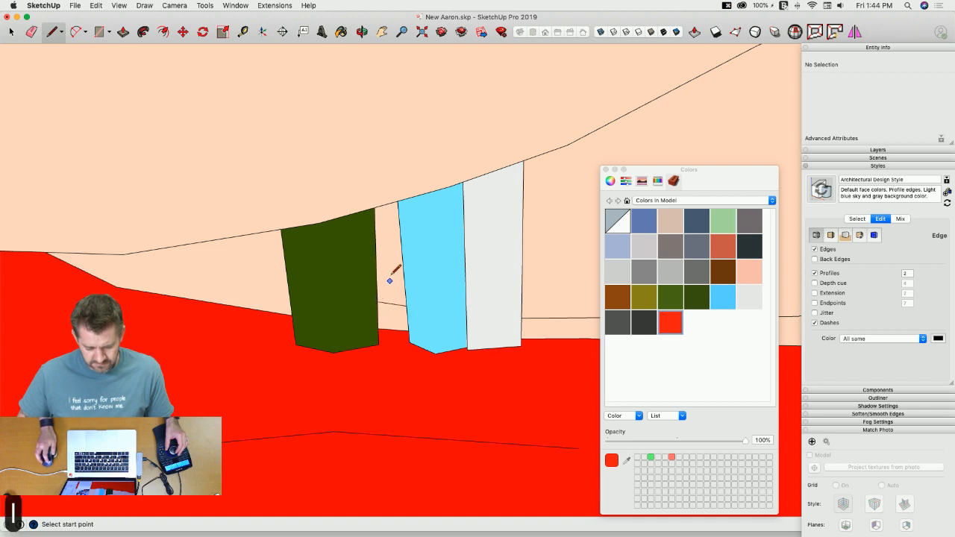
click(400, 237)
click(376, 241)
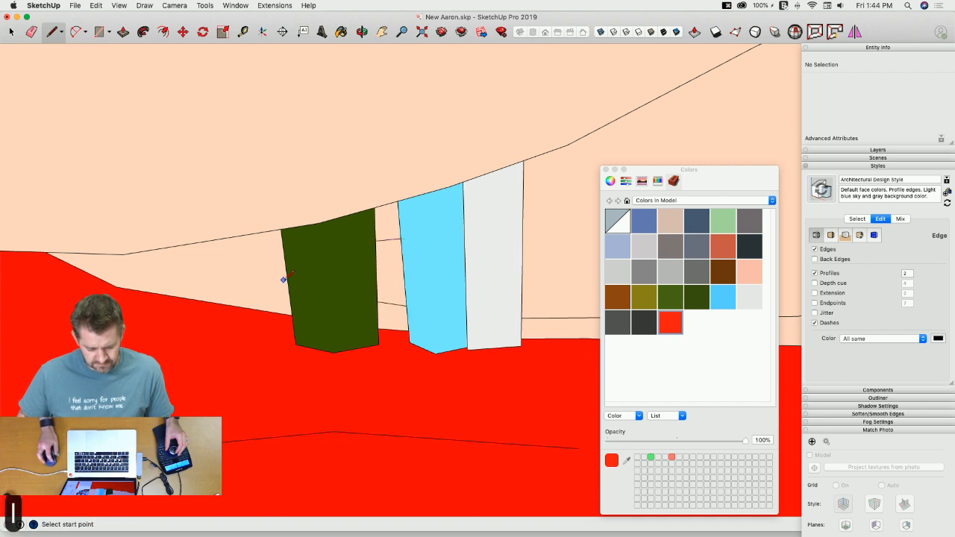
click(288, 284)
click(207, 274)
click(286, 256)
key(l)
Step: Draw a narrow shadow outline from the white wristband up along the underside of the overlapping forearm
scroll(298, 251, down, 3)
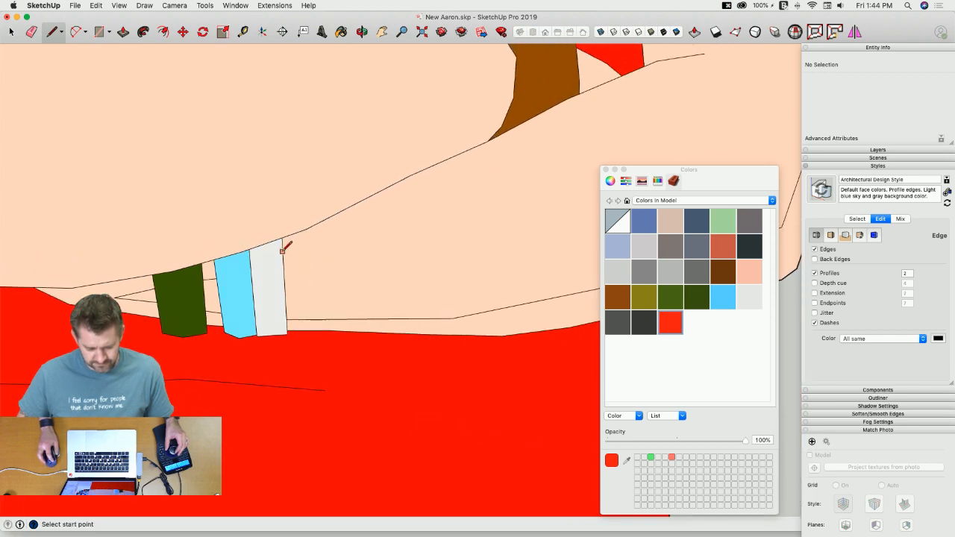
click(283, 253)
click(381, 205)
click(419, 171)
key(space)
Step: Duplicate the peach skin material in the model's colours and select the copy for painting
scroll(414, 287, down, 5)
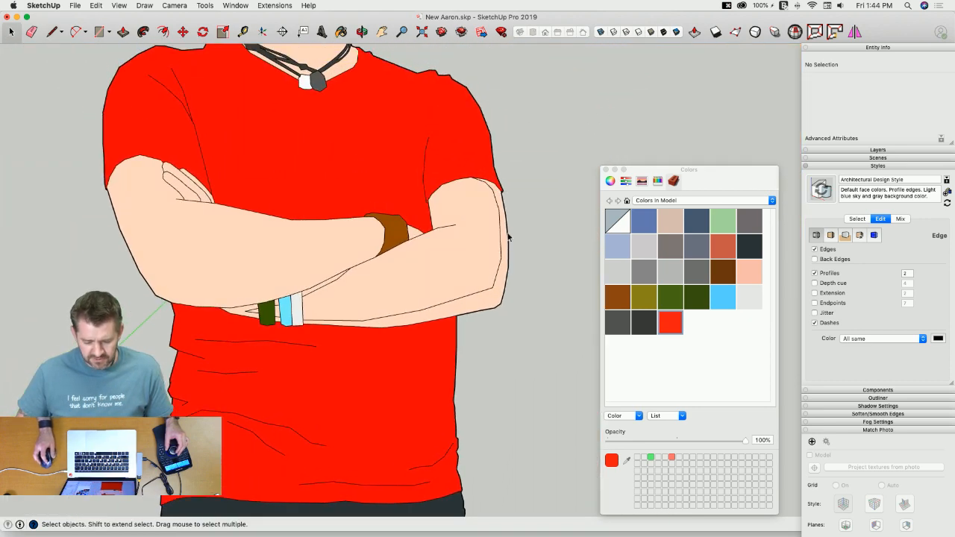
scroll(445, 216, up, 1)
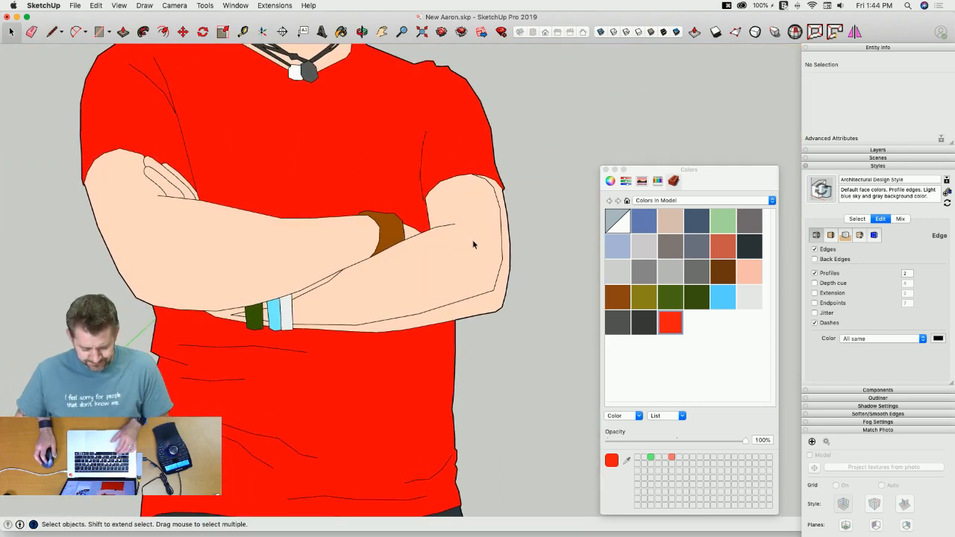
click(748, 278)
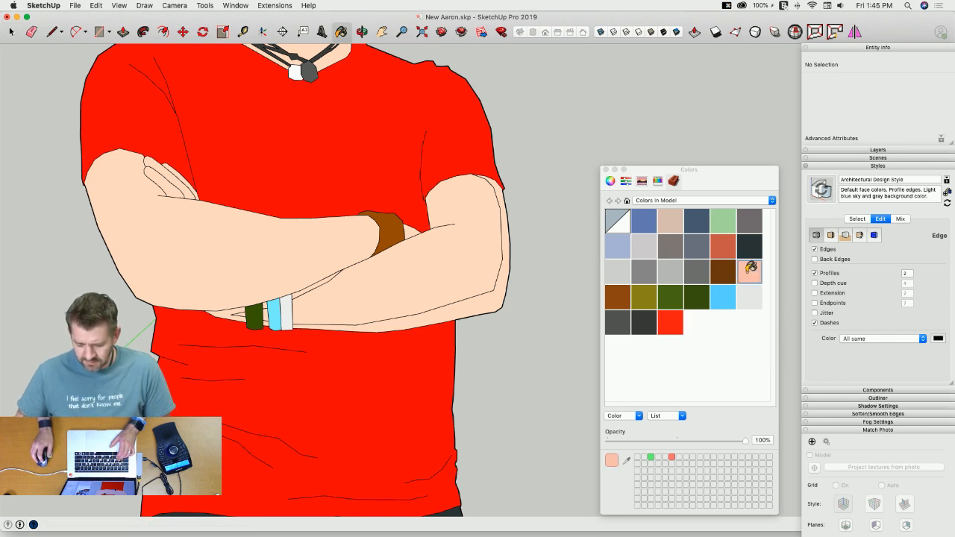
right_click(746, 275)
click(770, 296)
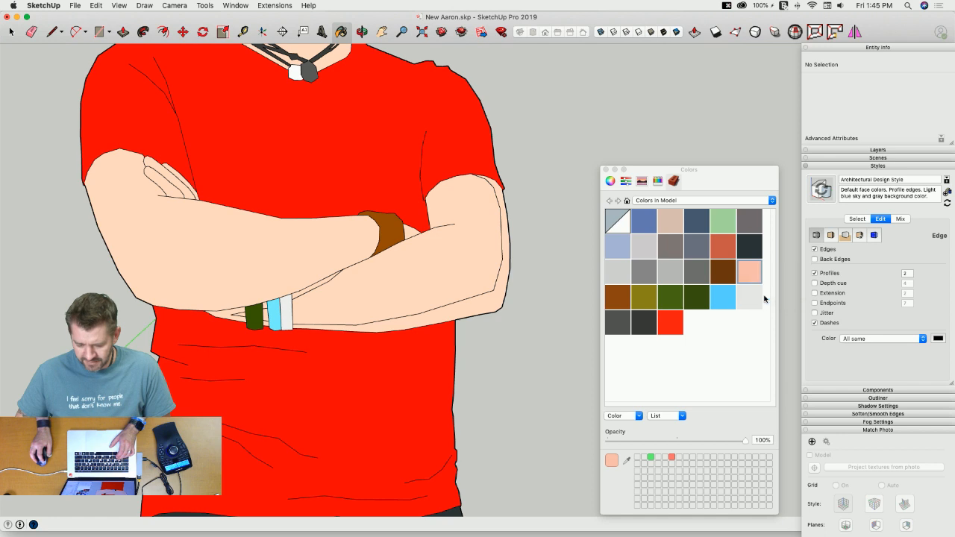
click(706, 226)
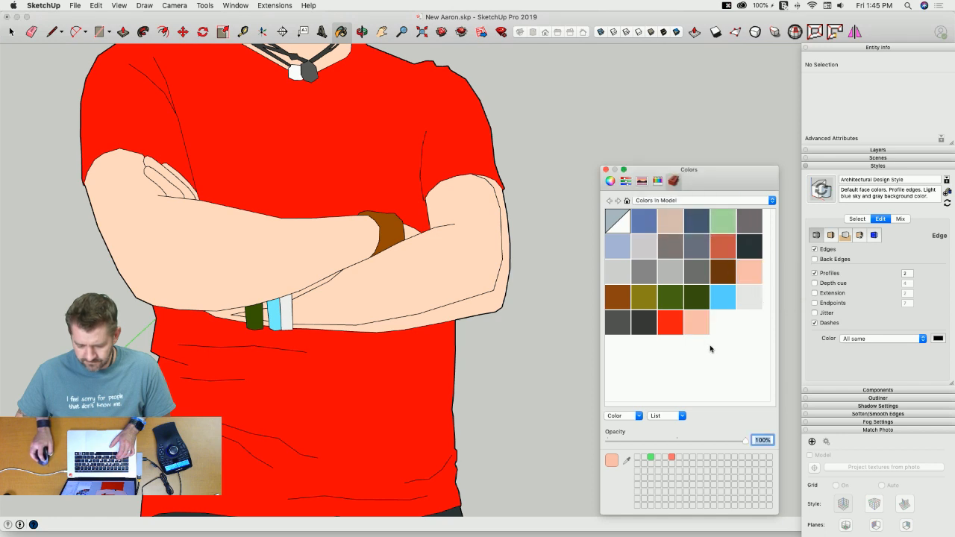
click(704, 326)
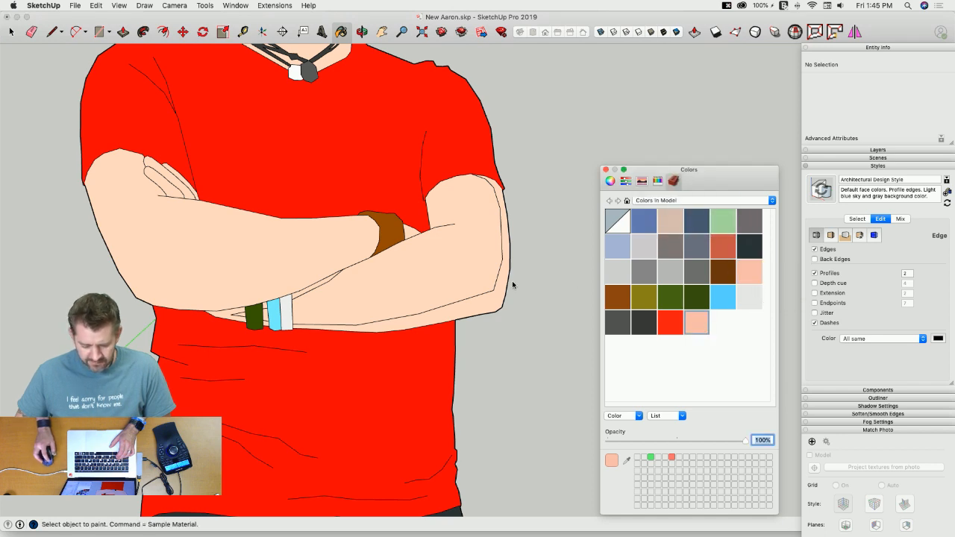
Step: Paint the outlined shading areas along the lower forearm, beside the wristbands and under the overlapping forearm with the copied skin material
text(b)
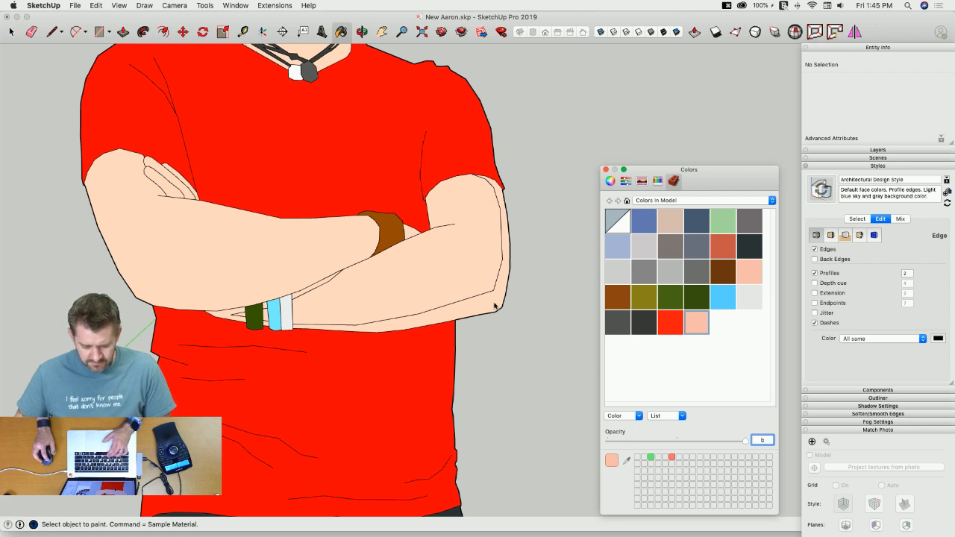
click(499, 298)
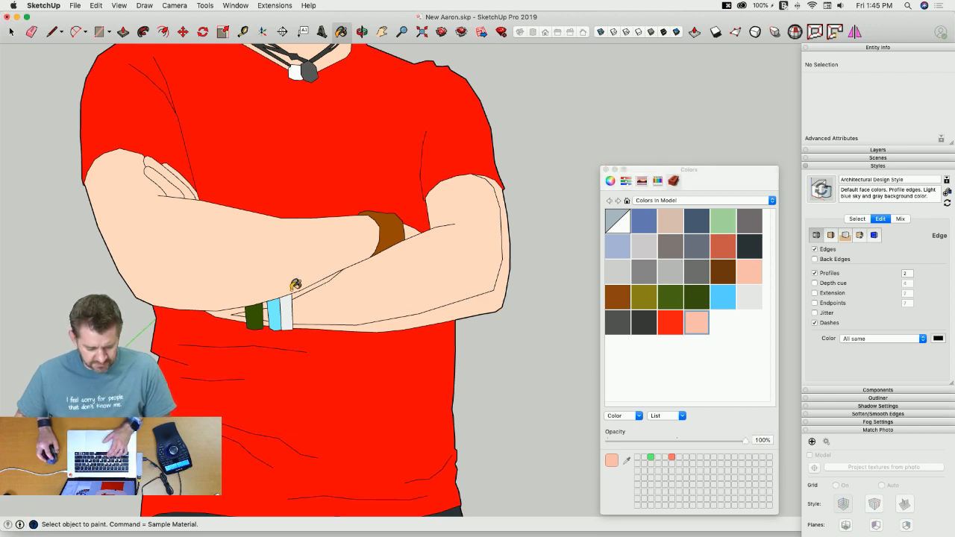
scroll(299, 290, up, 5)
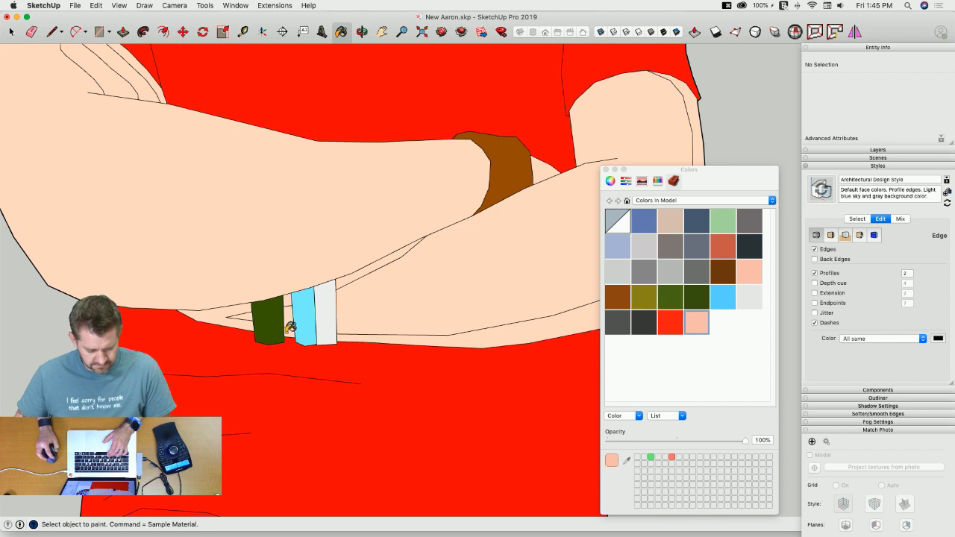
Step: Edit the copied skin material to a slightly darker peach on the colour wheel and paint the outer upper-arm shading strip with it
double_click(695, 323)
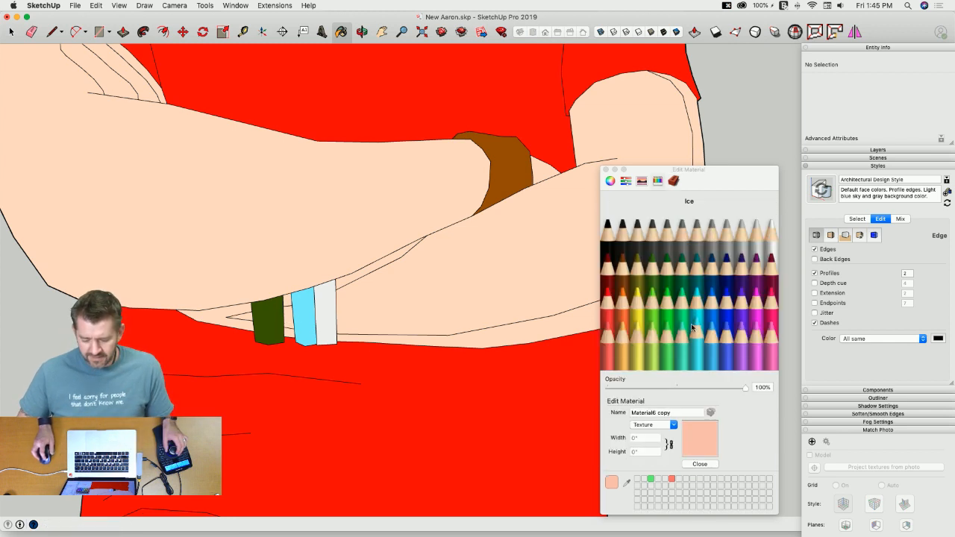
click(610, 181)
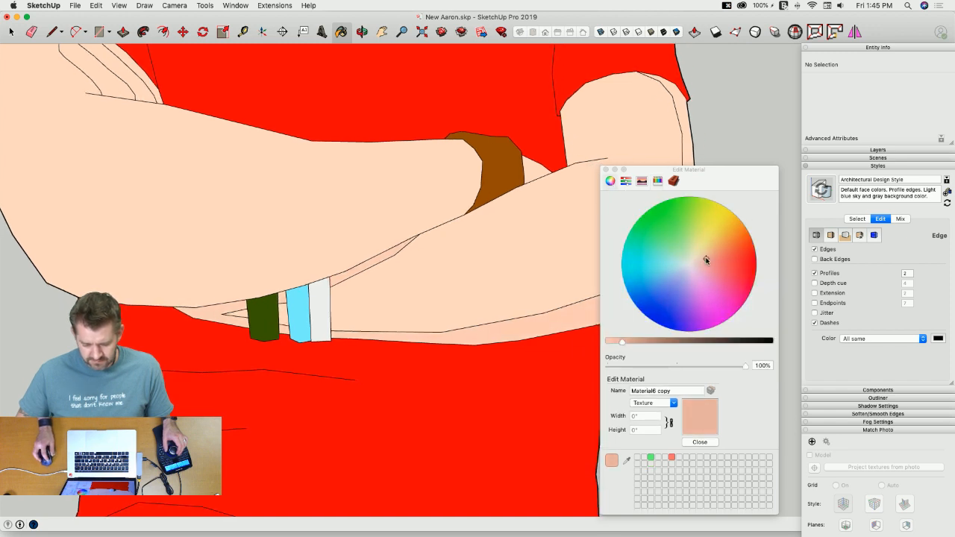
drag(705, 260, 710, 256)
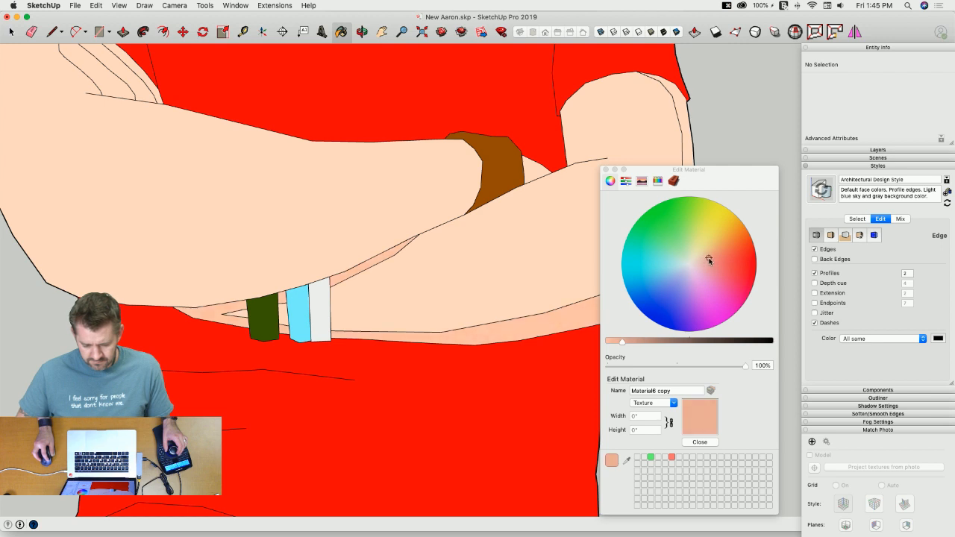
scroll(479, 256, down, 5)
key(e)
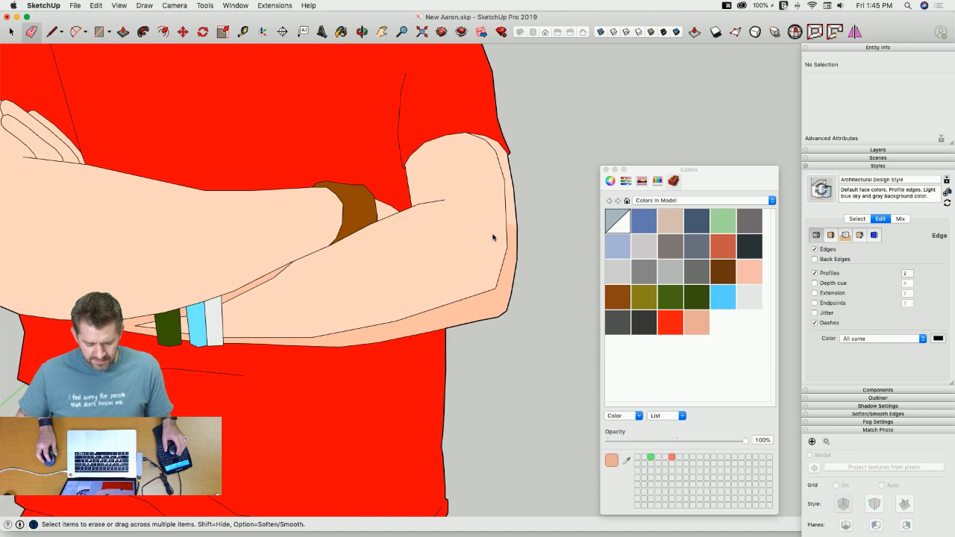
key(b)
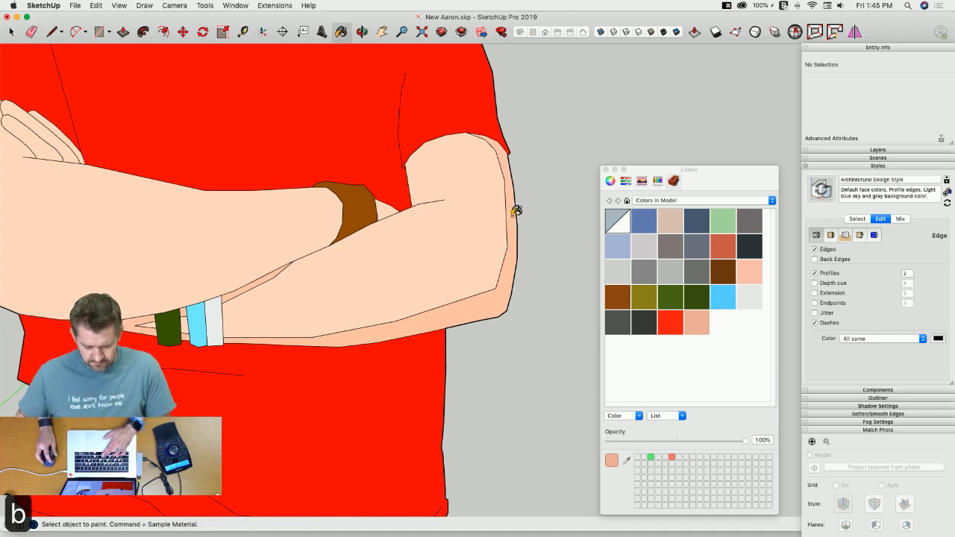
Step: Hide the boundary edges of the darker shading on the upper arm, elbow and forearm and around the wristbands
key(e)
scroll(492, 149, up, 3)
mouse_move(484, 136)
mouse_down()
mouse_move(500, 149)
mouse_move(515, 235)
mouse_up()
drag(512, 298, 520, 261)
mouse_move(495, 337)
mouse_down()
mouse_move(244, 418)
mouse_move(224, 401)
mouse_up()
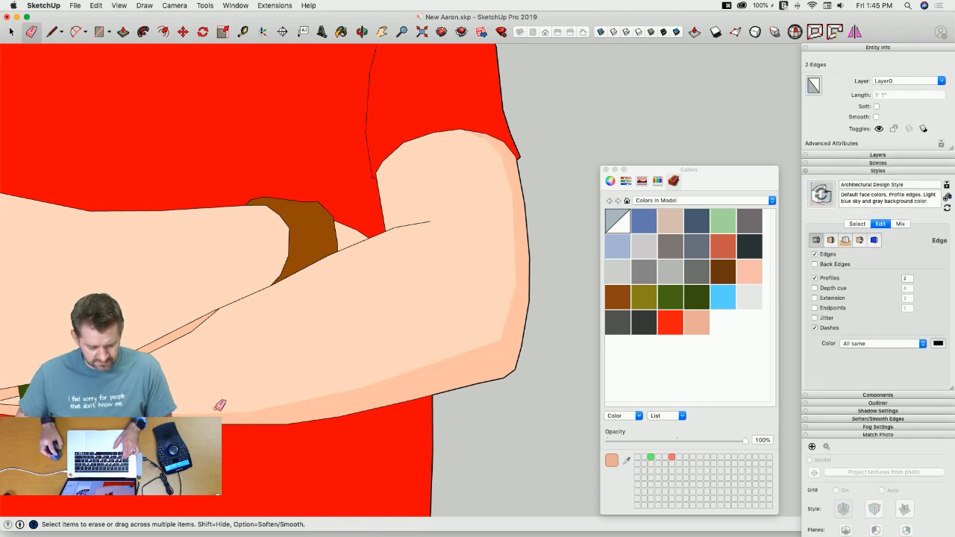
drag(153, 348, 209, 319)
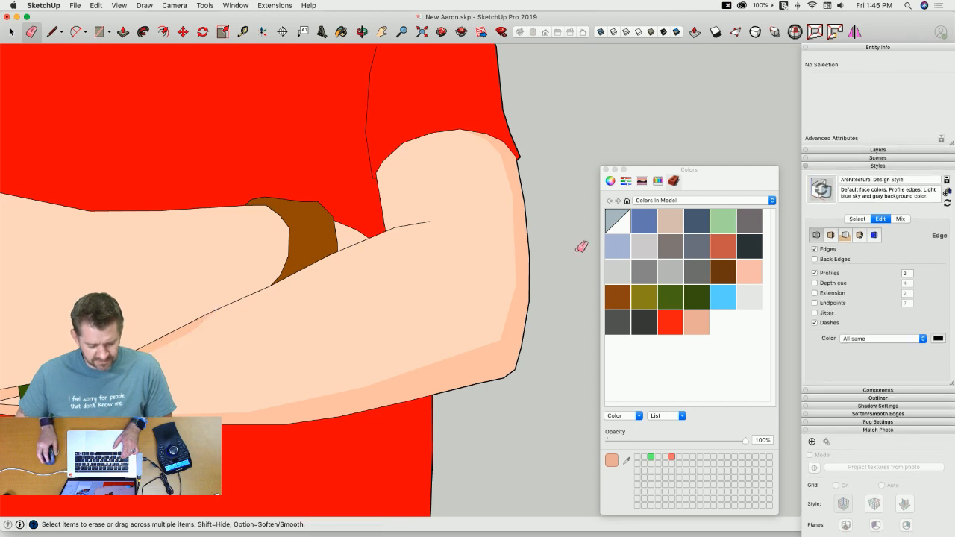
scroll(581, 247, down, 5)
scroll(383, 300, up, 8)
drag(445, 286, 445, 314)
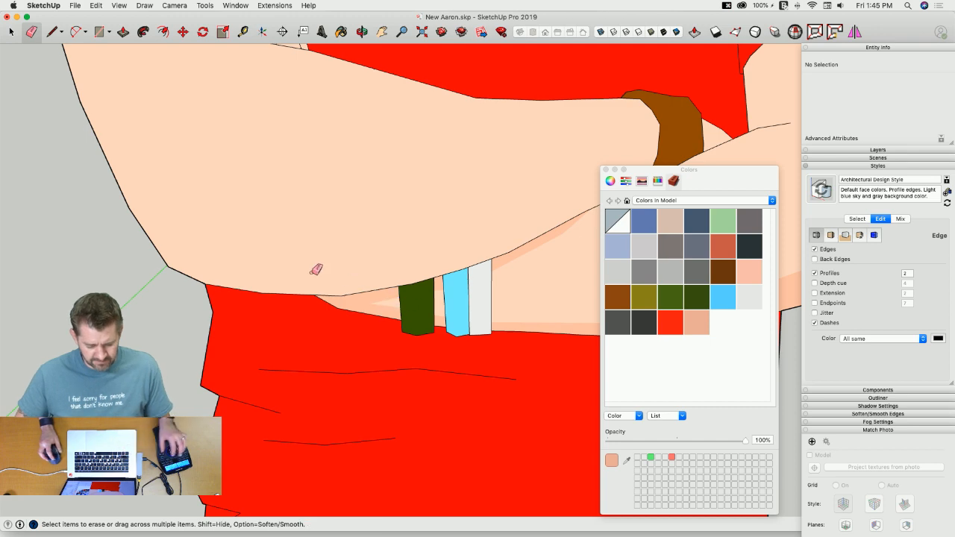
Step: Draw a shading boundary with the Line tool just inside the lower edge of the overlapping forearm, from the forearm crossing to the elbow
scroll(351, 276, down, 6)
scroll(552, 304, down, 5)
scroll(550, 302, up, 6)
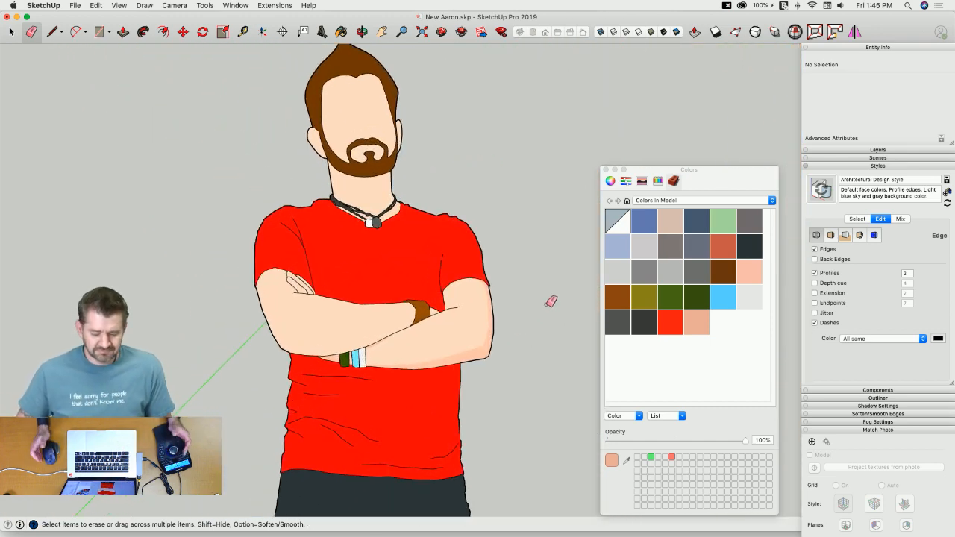
scroll(351, 317, up, 5)
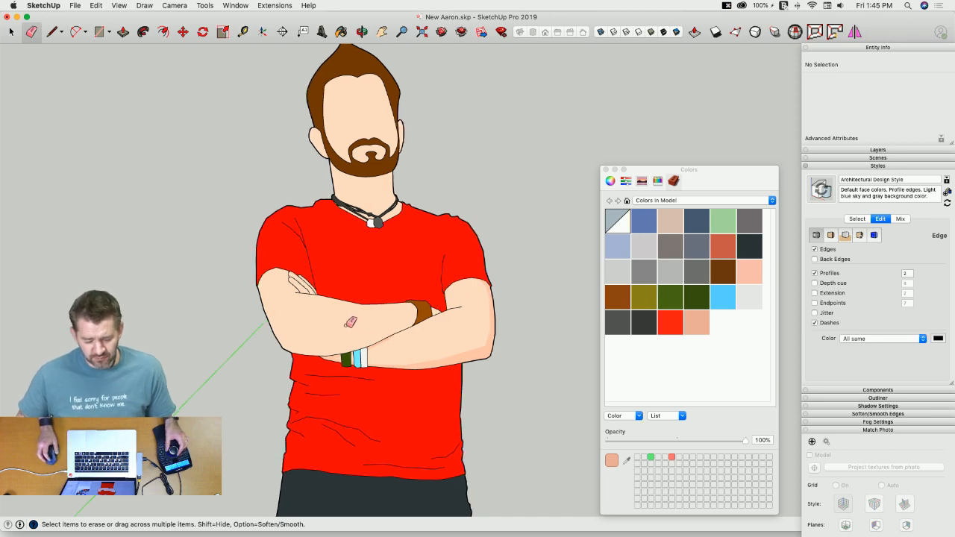
key(l)
scroll(477, 298, up, 2)
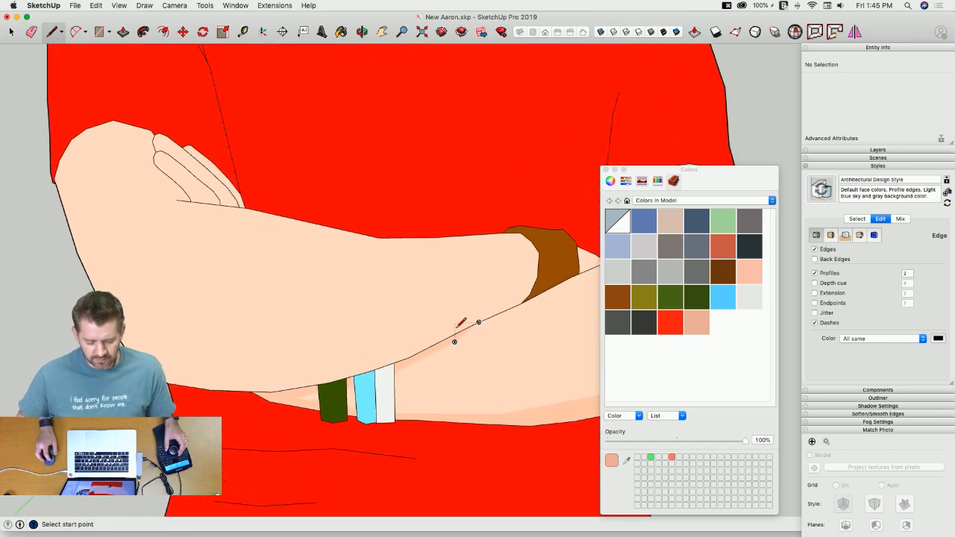
click(440, 340)
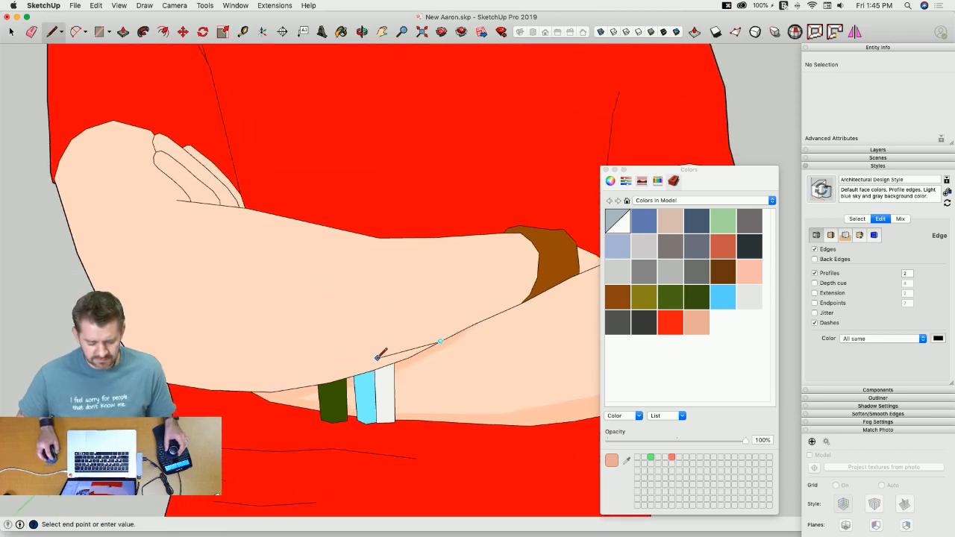
click(258, 374)
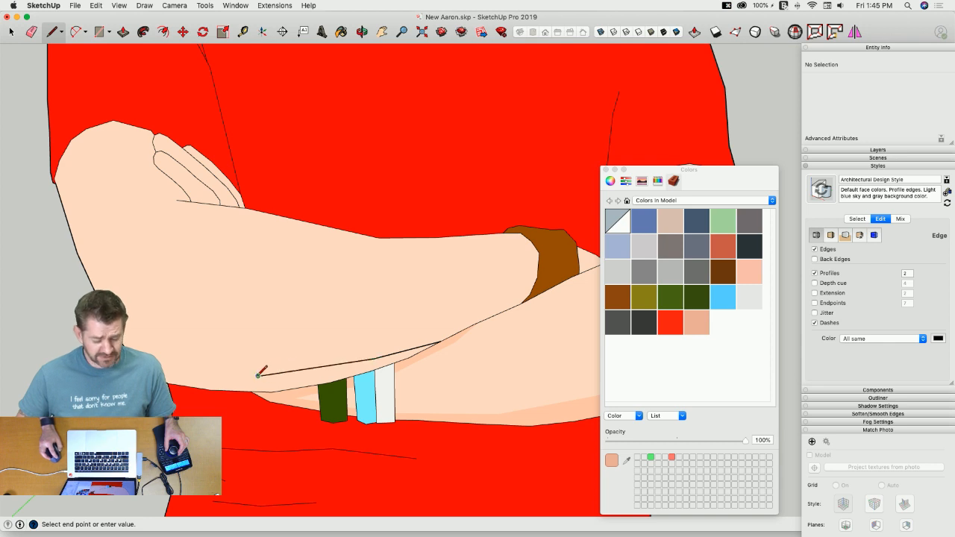
click(180, 359)
scroll(179, 345, up, 1)
scroll(179, 344, up, 2)
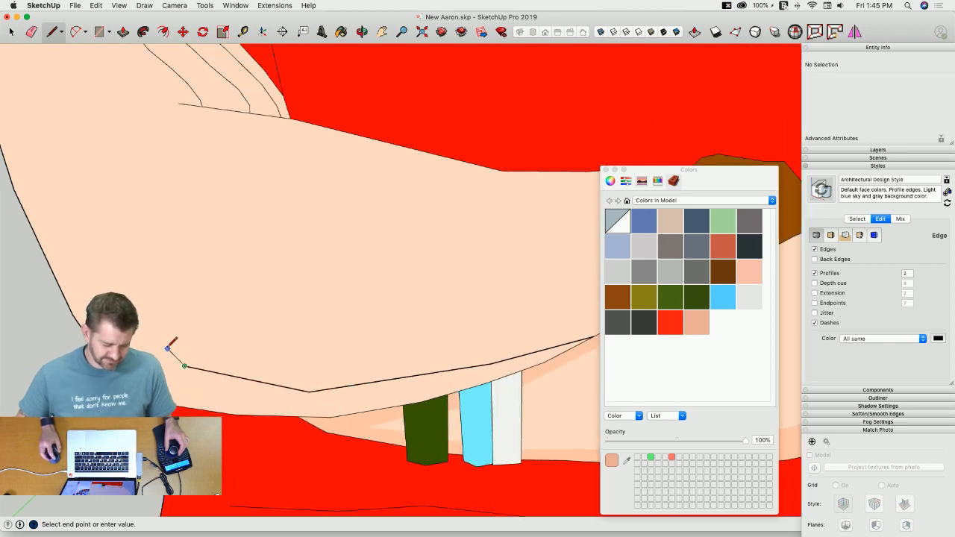
click(131, 346)
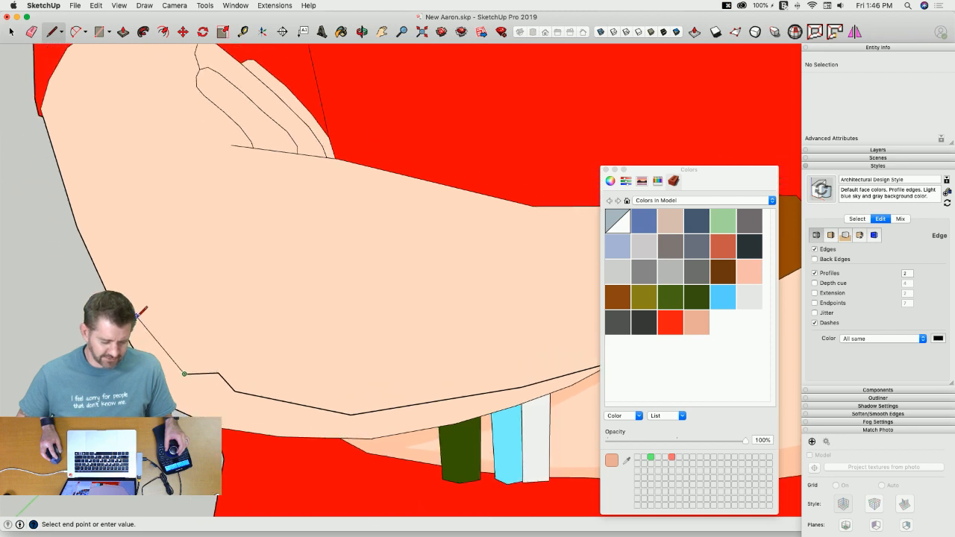
Step: Continue the shading boundary from the elbow up along the inside of the outer upper-arm edge and close it at the sleeve hem
click(147, 323)
click(173, 264)
click(154, 186)
click(167, 148)
click(197, 124)
Step: Outline shading areas beside and across the base of the lowest finger where the hand tucks behind the forearm
scroll(291, 206, up, 2)
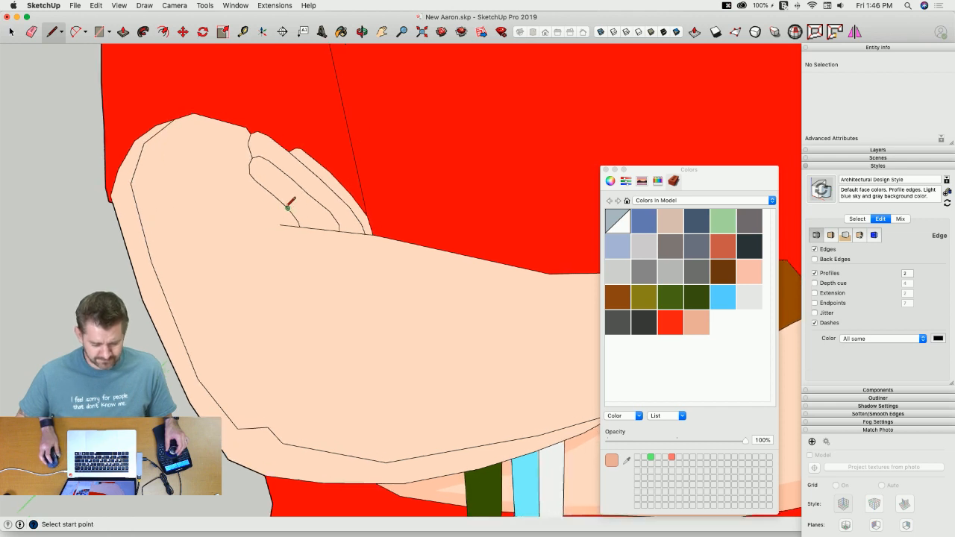
click(237, 180)
click(256, 214)
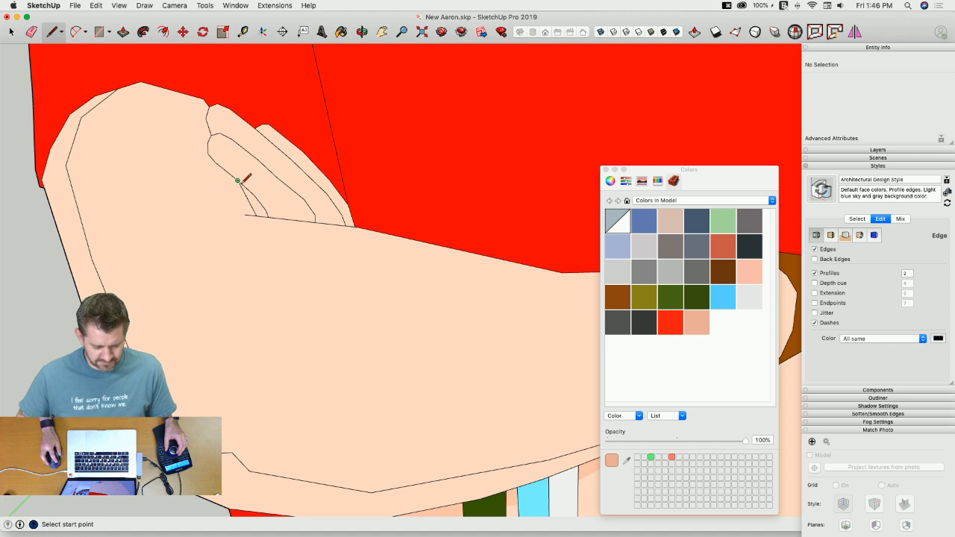
click(227, 172)
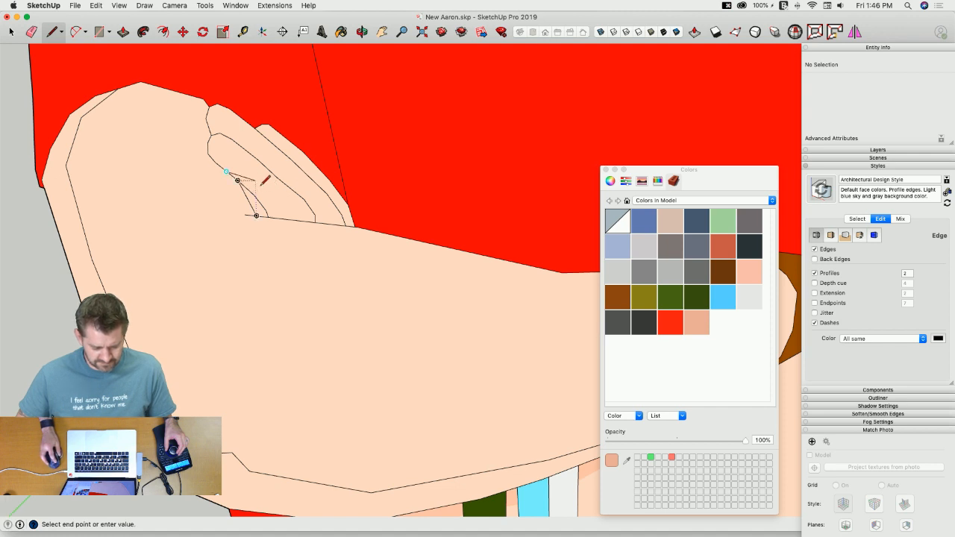
scroll(261, 185, up, 3)
click(208, 219)
scroll(274, 262, up, 3)
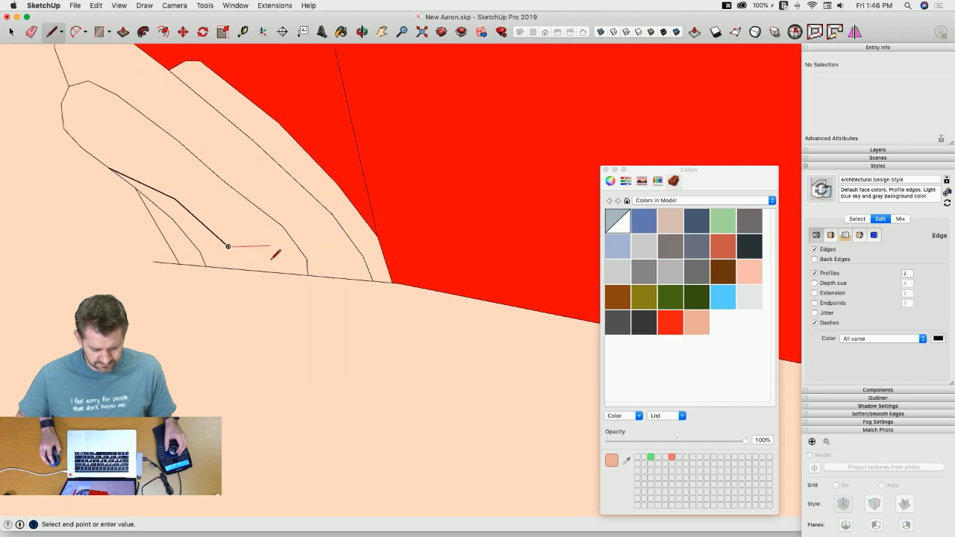
click(276, 264)
click(311, 275)
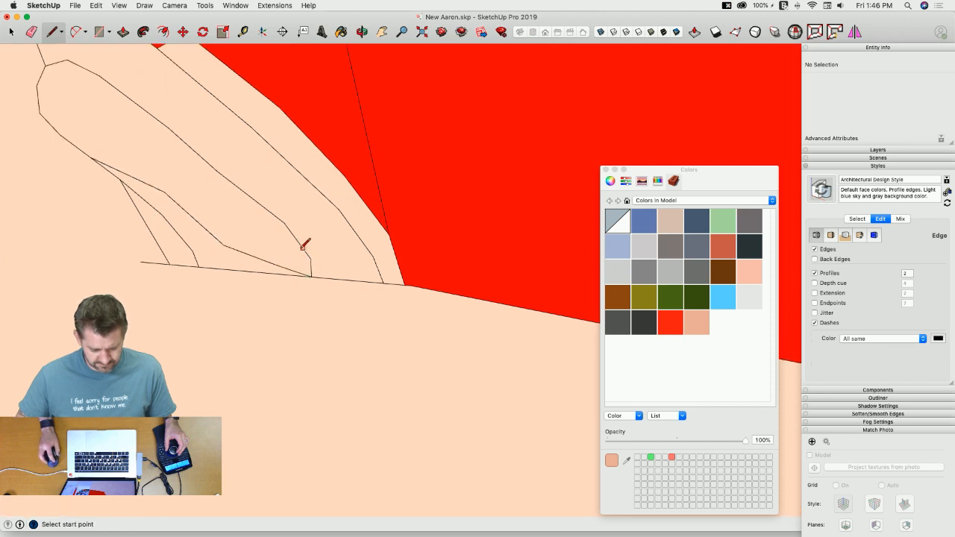
Step: Outline small shading areas at the bases of the next two fingers with the Line tool
click(289, 229)
click(334, 261)
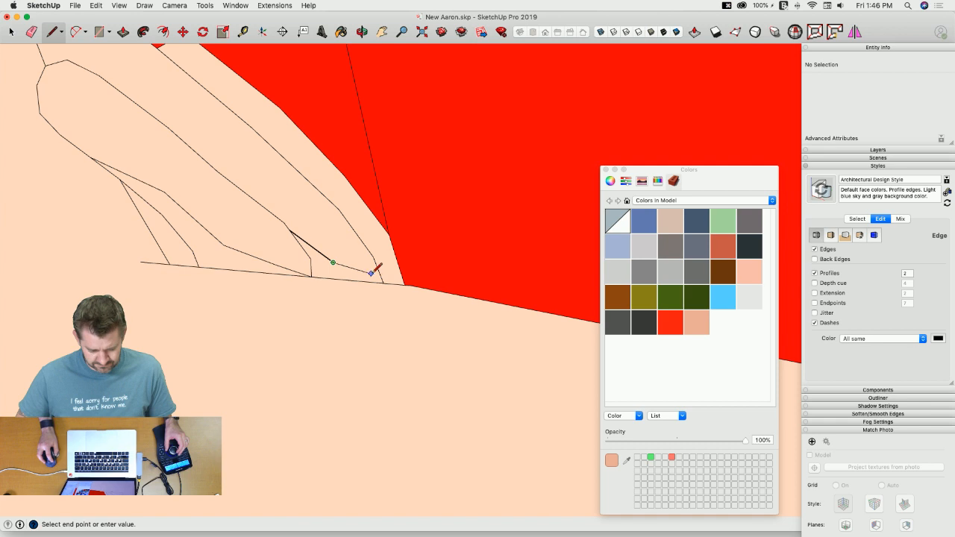
click(378, 270)
click(357, 233)
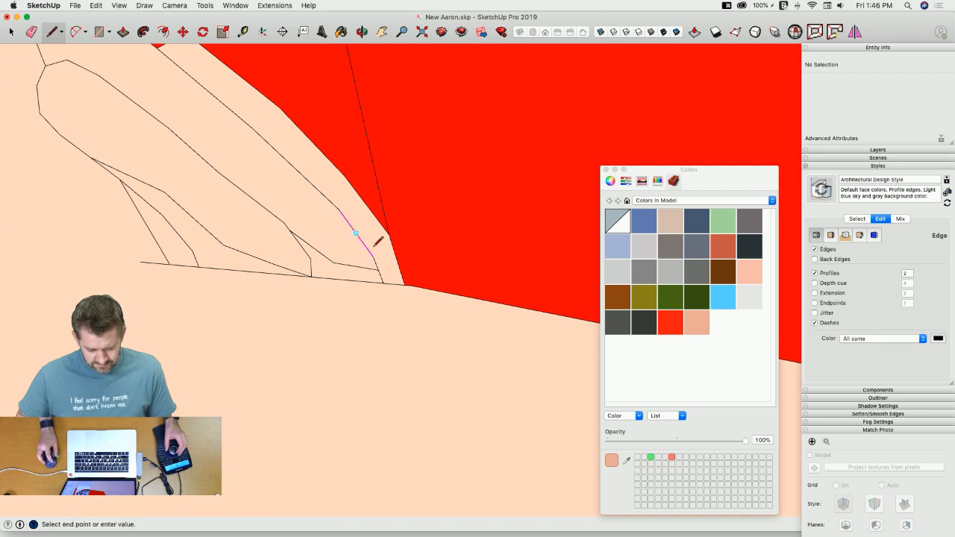
click(395, 259)
Step: Paint the outlined areas on the fingers and the strip along the outer upper arm and forearm with the darker peach material
scroll(395, 261, down, 3)
key(space)
scroll(391, 263, down, 4)
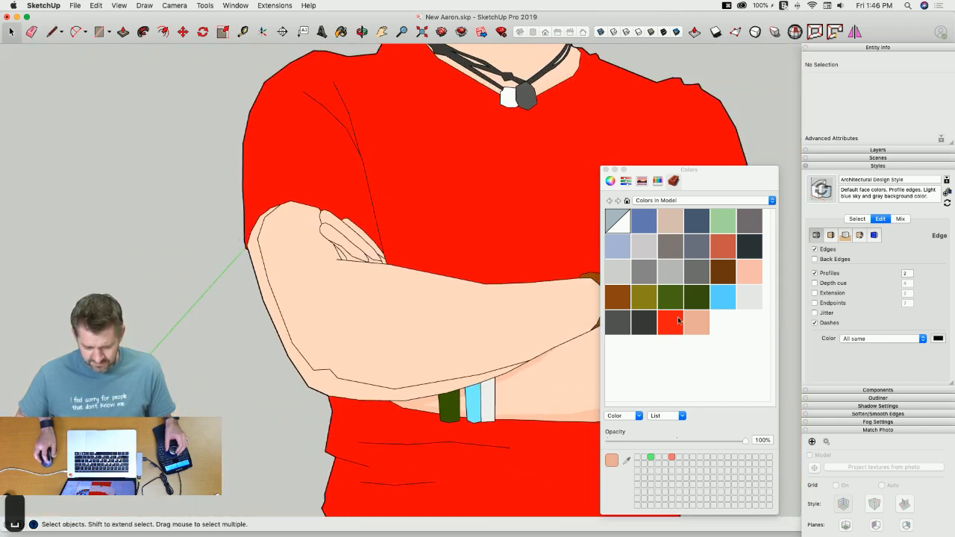
key(b)
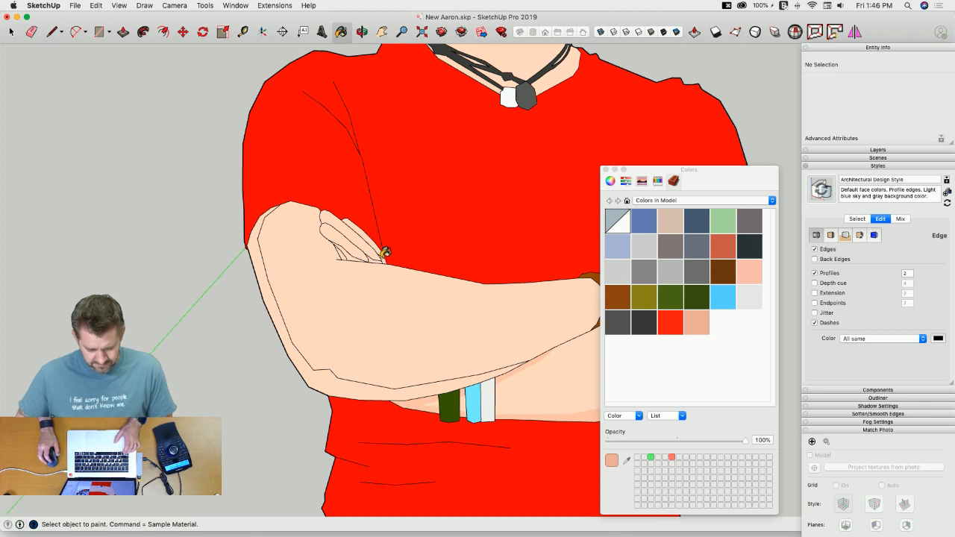
scroll(384, 257, up, 4)
click(328, 254)
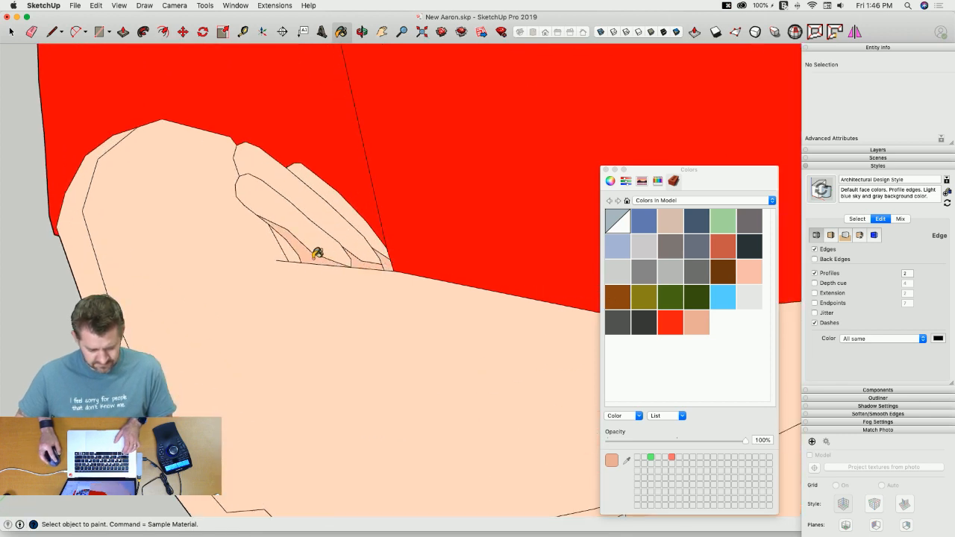
click(83, 223)
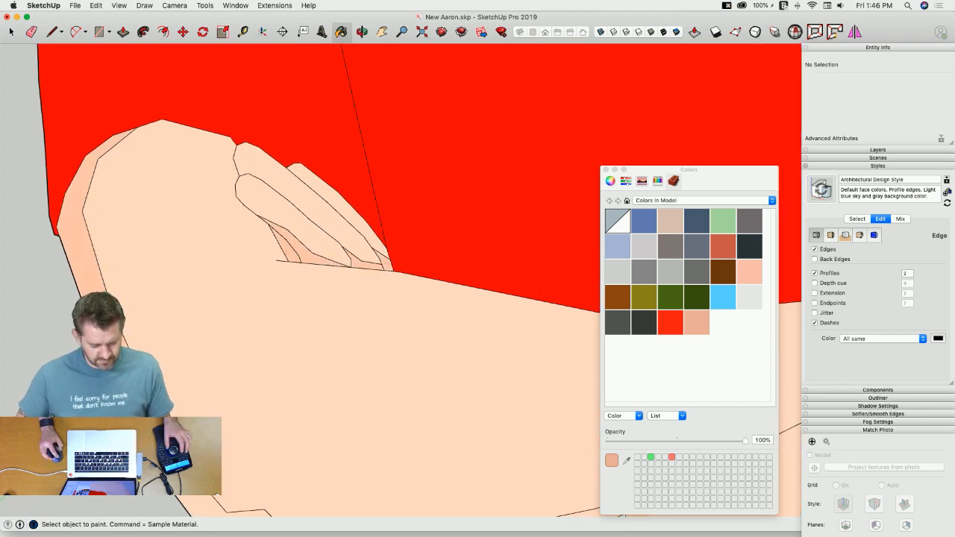
Step: Hide the boundary edges of the darker shading around the finger bases
scroll(298, 343, down, 4)
scroll(284, 322, down, 2)
key(e)
scroll(251, 308, up, 6)
mouse_move(328, 390)
mouse_down()
mouse_move(317, 369)
mouse_move(339, 362)
mouse_move(406, 410)
mouse_move(512, 427)
mouse_up()
shift+click(456, 432)
shift+click(536, 410)
scroll(243, 303, down, 5)
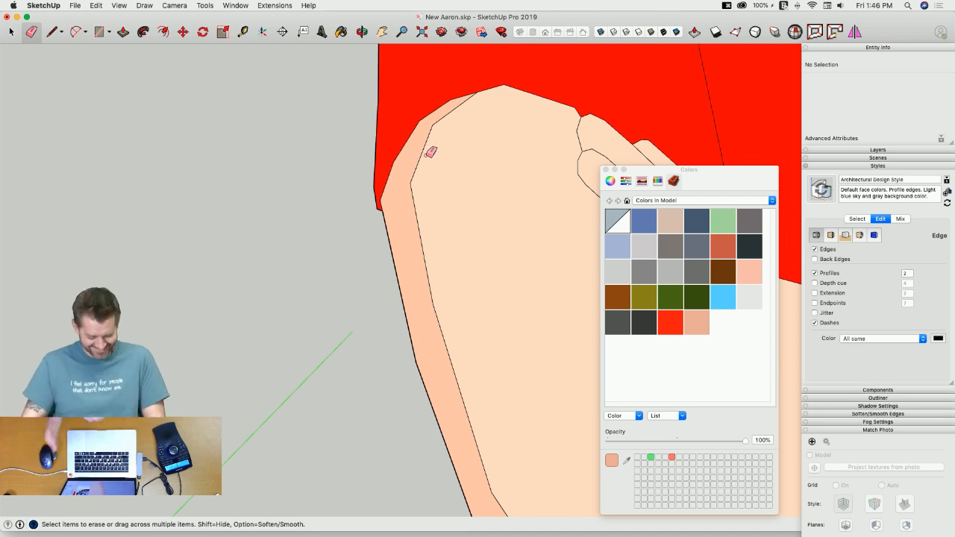
Step: Hide the inner boundary edges of the darker shading along the upper arm, elbow and underside of the overlapping forearm
mouse_move(446, 119)
shift+mouse_down()
mouse_move(434, 129)
mouse_move(412, 207)
shift+mouse_up()
scroll(399, 187, down, 2)
scroll(382, 247, down, 3)
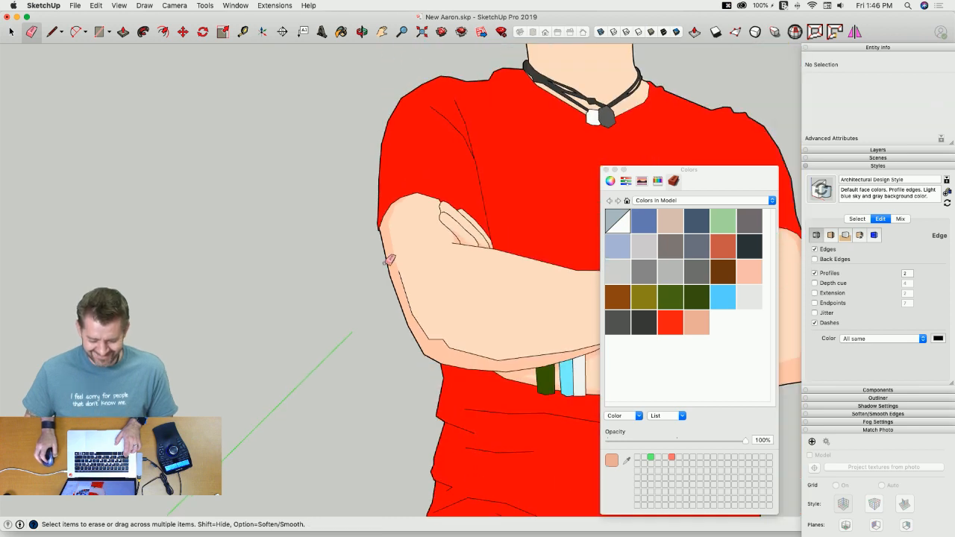
mouse_move(423, 323)
shift+mouse_down()
mouse_move(445, 349)
mouse_move(407, 308)
mouse_move(397, 280)
shift+mouse_up()
scroll(343, 267, down, 2)
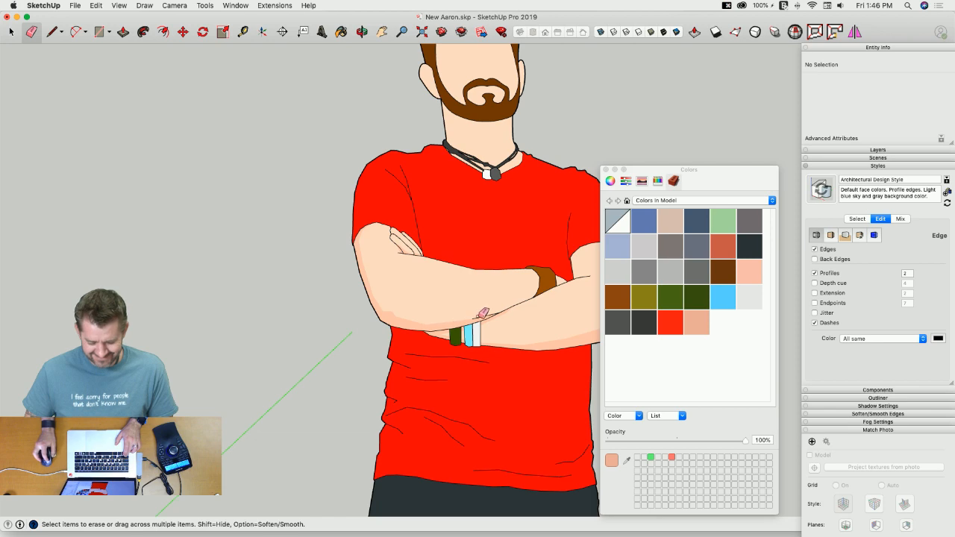
Step: Display the hidden geometry and erase the stray hidden edges beside the fingers and across the upper arm
scroll(514, 250, down, 3)
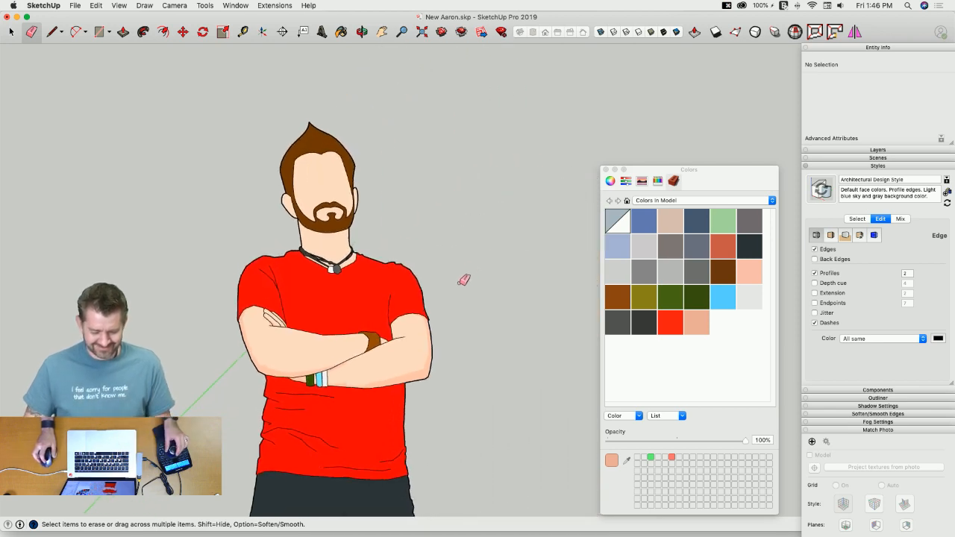
scroll(463, 279, up, 1)
scroll(331, 401, up, 5)
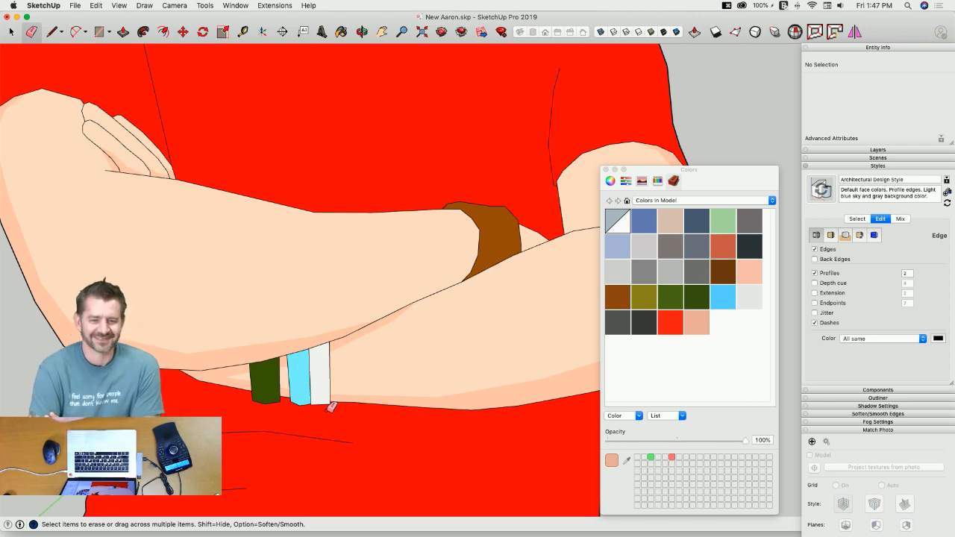
scroll(102, 152, up, 3)
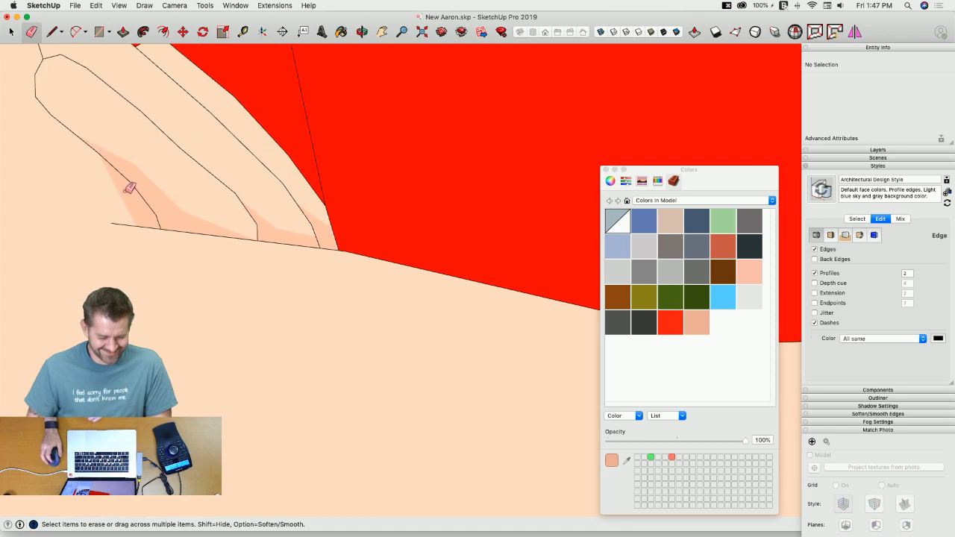
key(l)
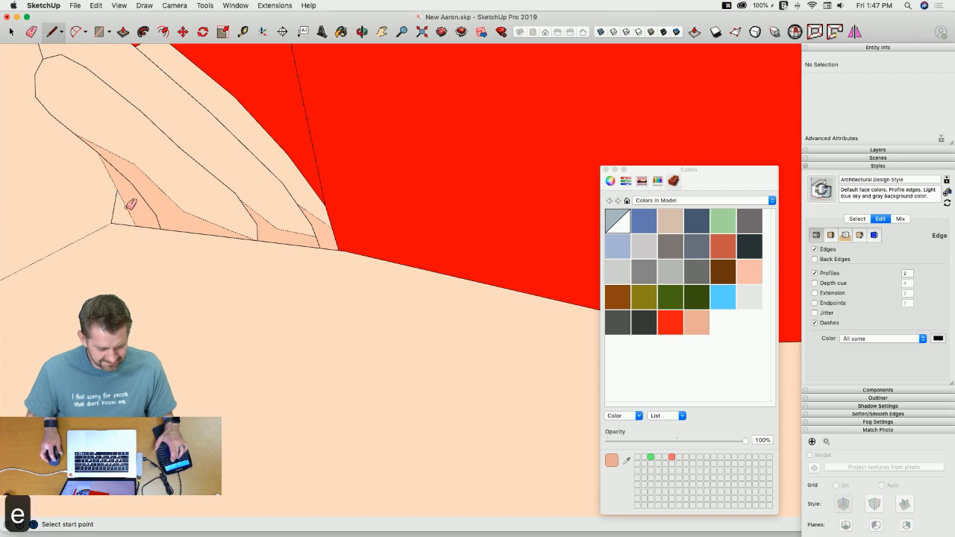
key(e)
drag(123, 210, 102, 206)
key(space)
scroll(222, 239, down, 5)
scroll(223, 243, down, 10)
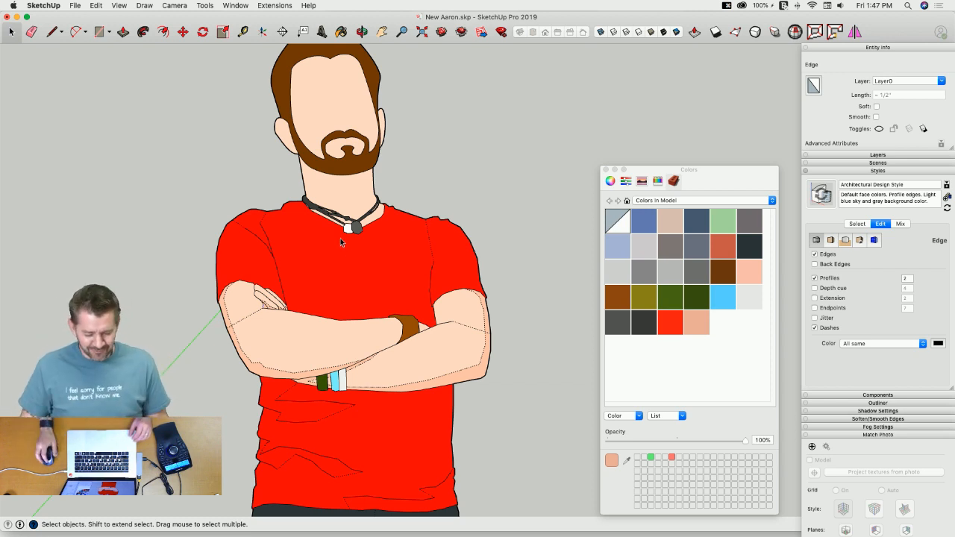
scroll(239, 326, up, 3)
key(e)
click(252, 313)
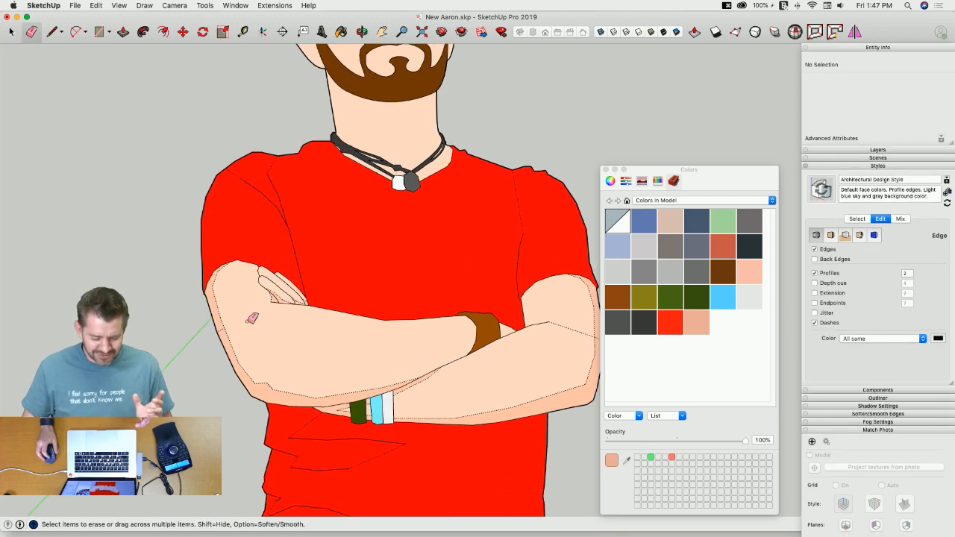
Step: Check the dotted edges on both arms and the whole figure, and turn off the display of hidden geometry
scroll(240, 329, up, 2)
scroll(281, 317, down, 2)
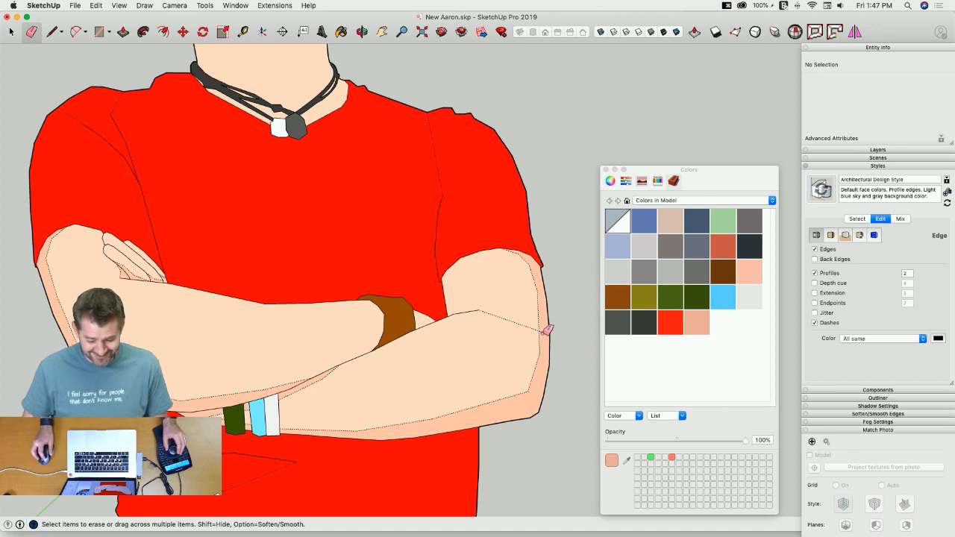
scroll(534, 322, down, 5)
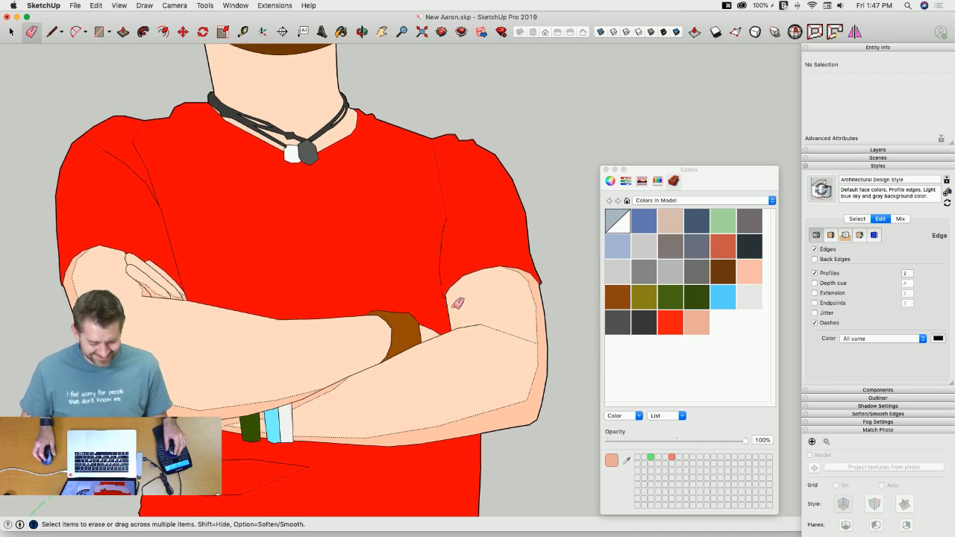
key(space)
scroll(427, 299, down, 2)
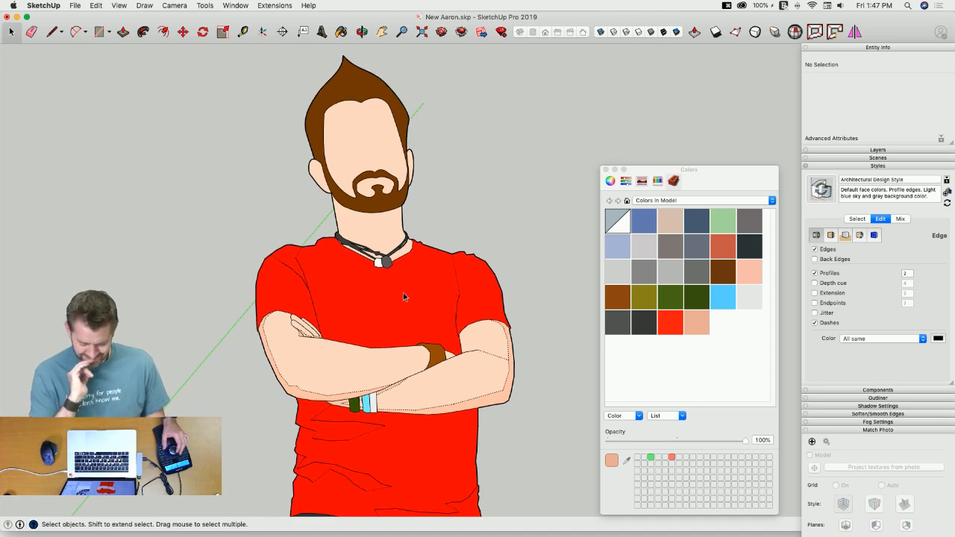
scroll(391, 291, down, 2)
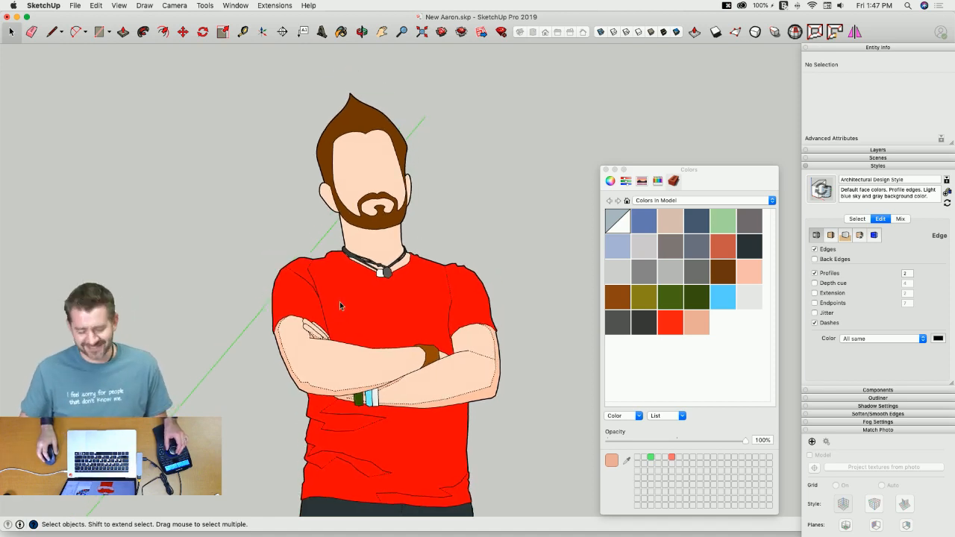
scroll(398, 300, down, 3)
scroll(405, 343, up, 1)
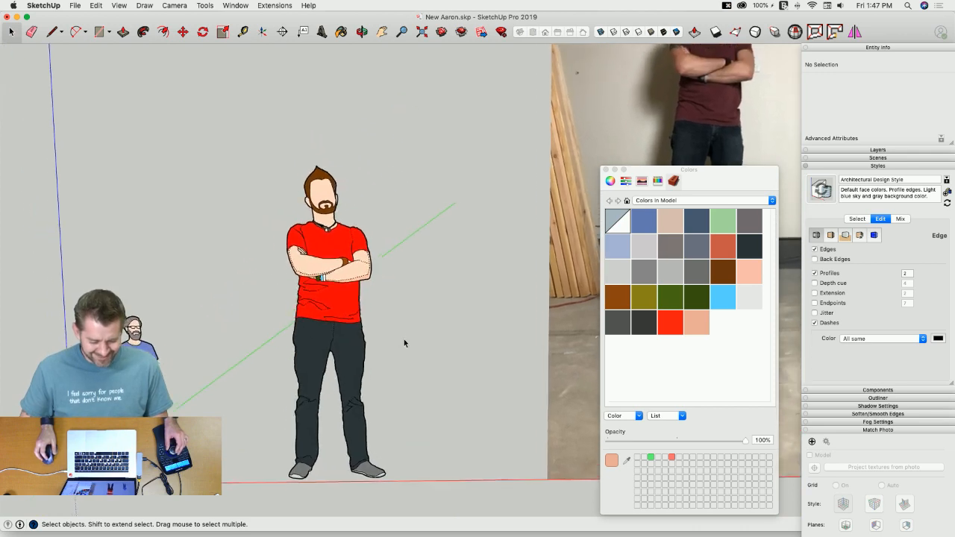
scroll(395, 334, up, 3)
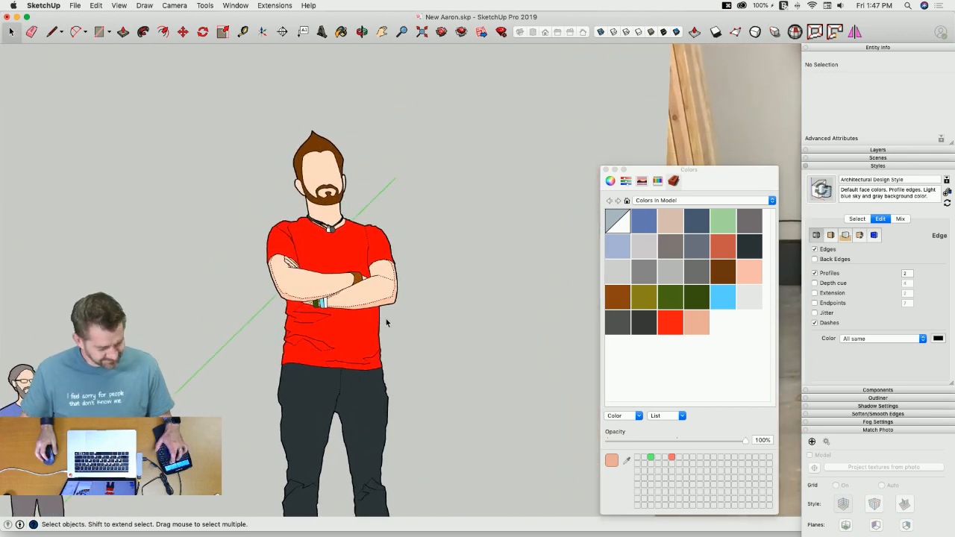
scroll(385, 323, up, 5)
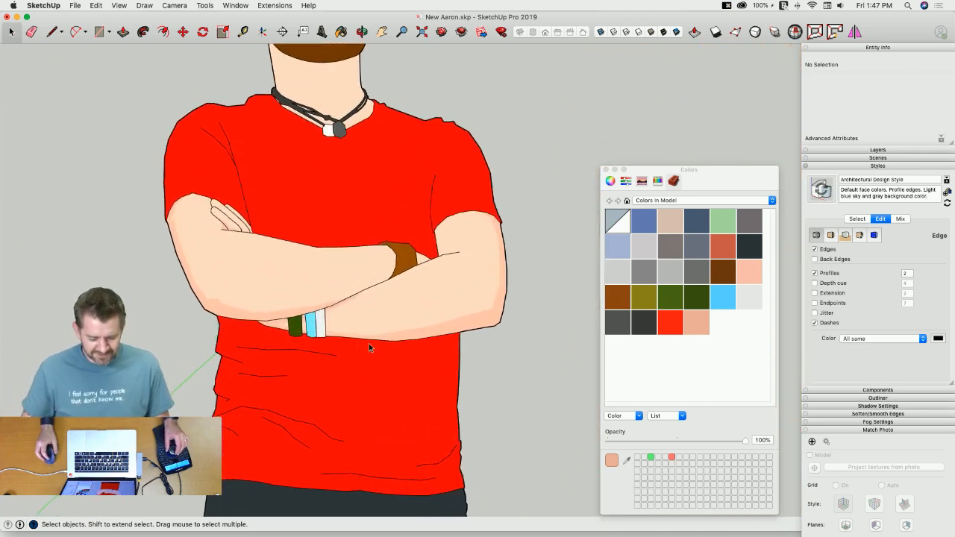
scroll(373, 344, down, 5)
scroll(461, 287, down, 5)
scroll(459, 291, up, 2)
scroll(425, 278, down, 3)
scroll(417, 280, down, 3)
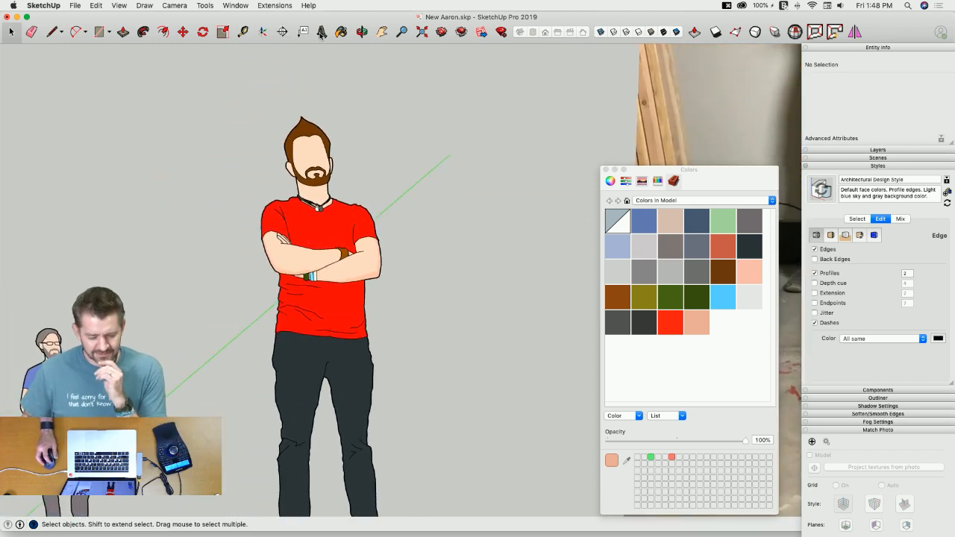
Step: Save the model and start a new 3D text with the wording "SAVE"
key(super+s)
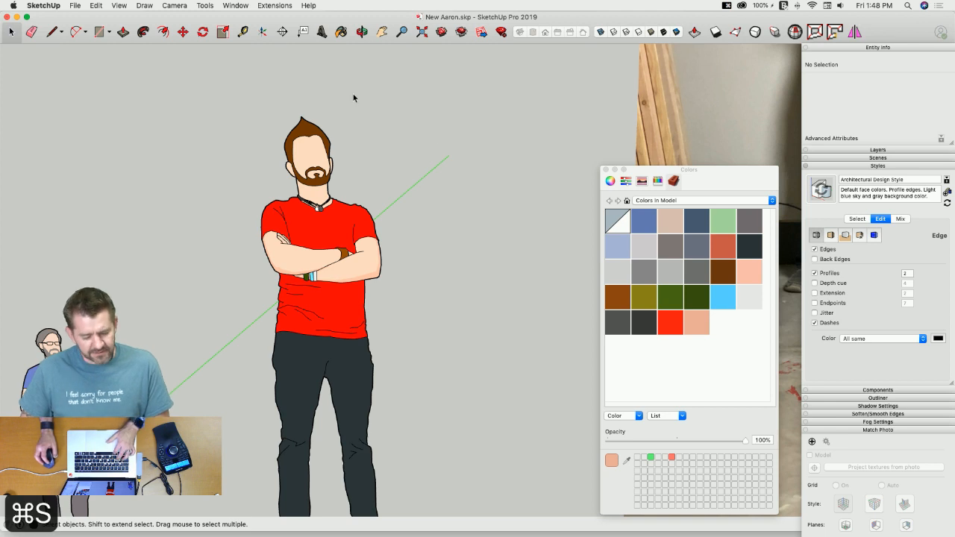
click(322, 32)
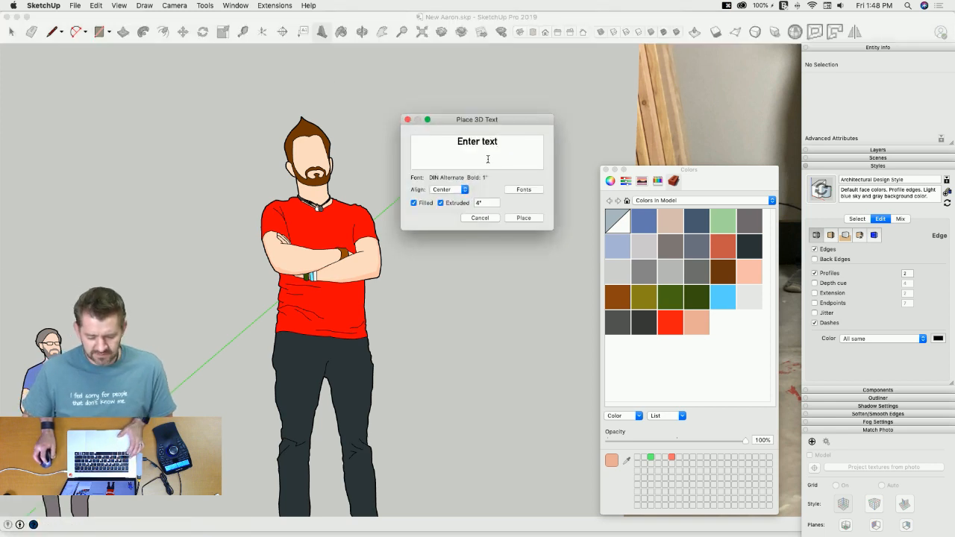
drag(482, 140, 407, 134)
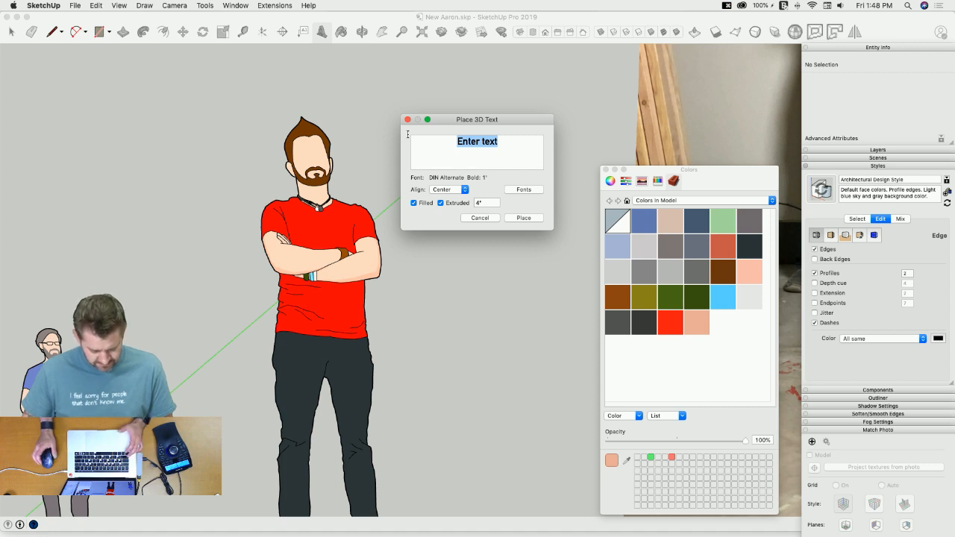
key(BackSpace)
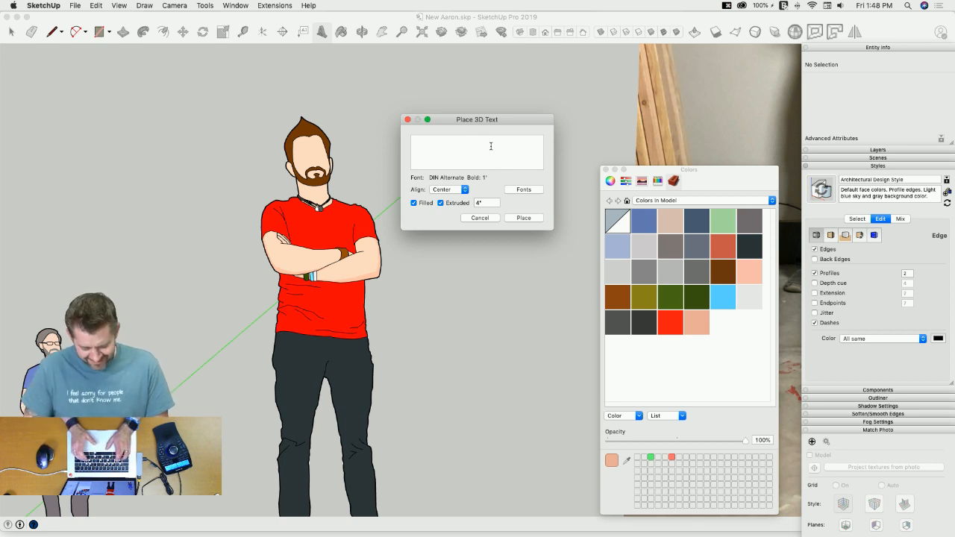
text(SAVE)
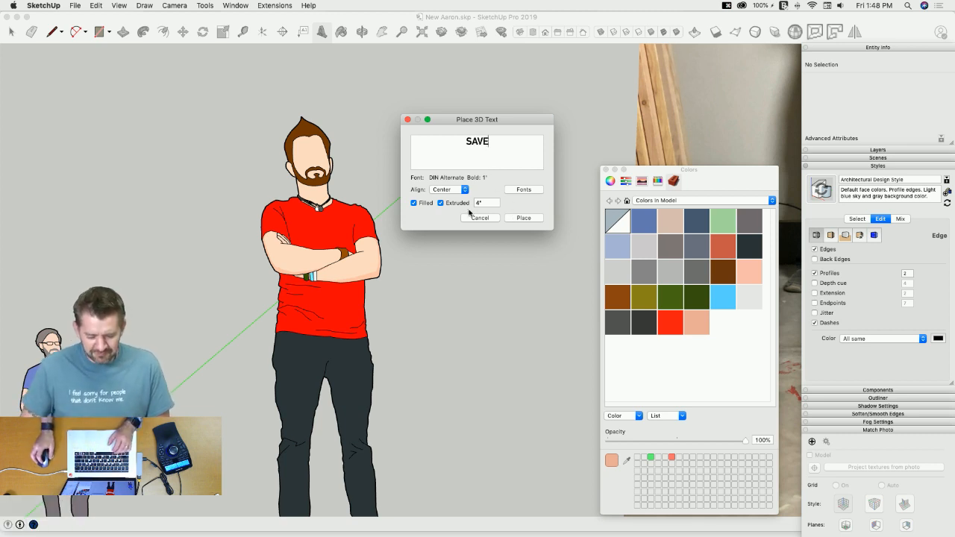
Step: Try the fonts Monaco, Open Sans, Skia and Verdana on the SAVE text
double_click(502, 141)
click(531, 190)
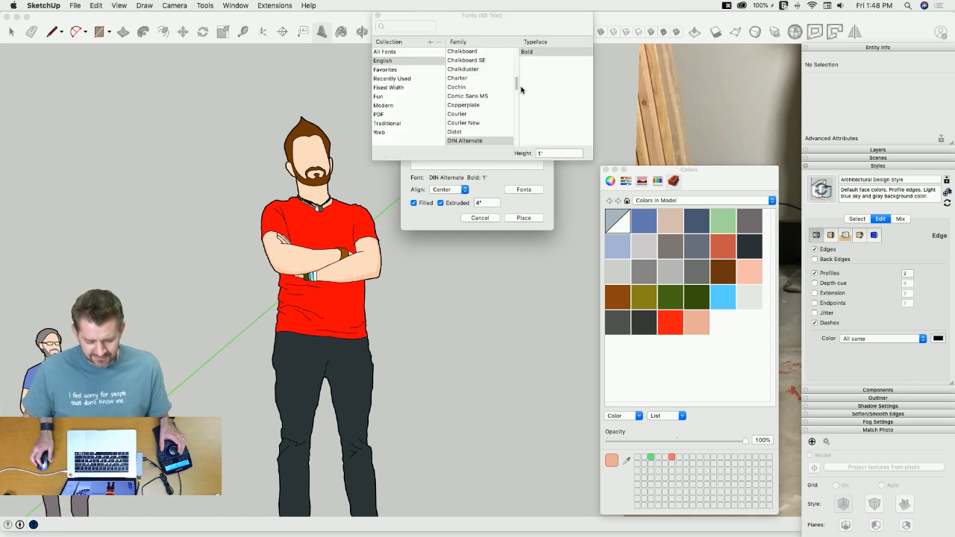
drag(518, 86, 515, 116)
click(455, 83)
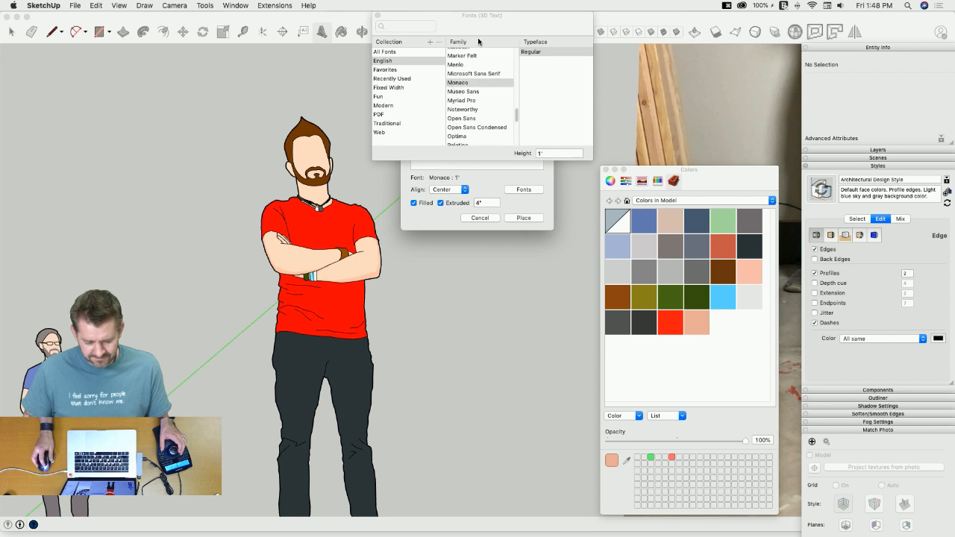
drag(475, 30, 187, 121)
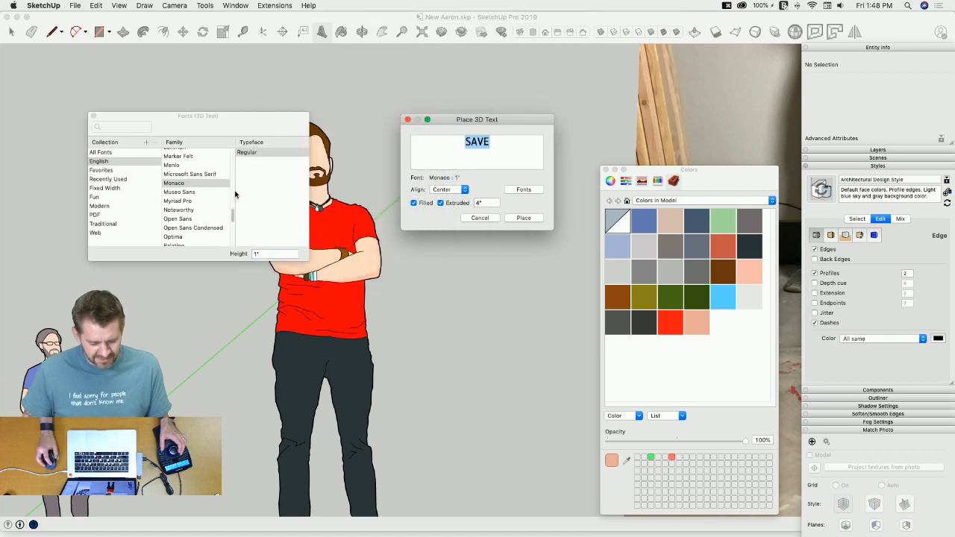
drag(231, 218, 231, 227)
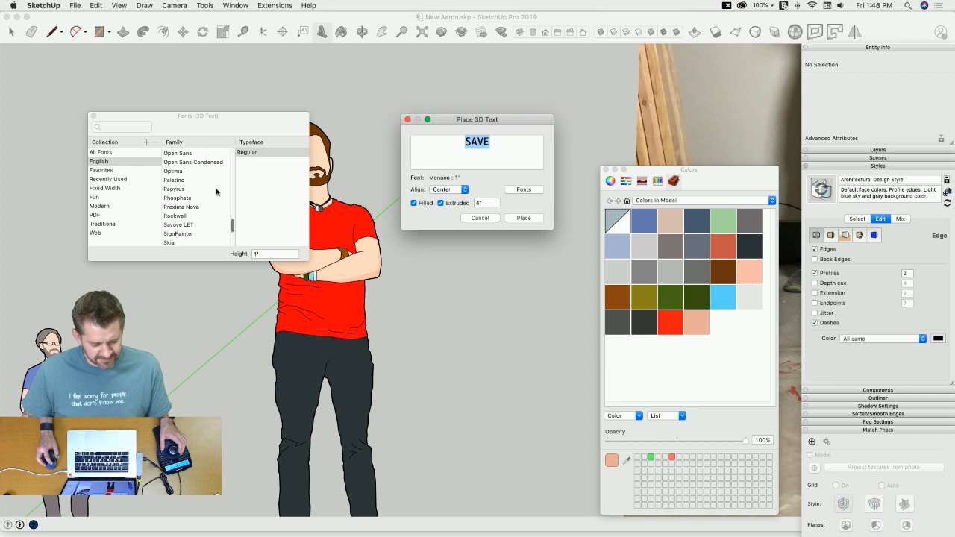
click(185, 155)
scroll(232, 226, down, 3)
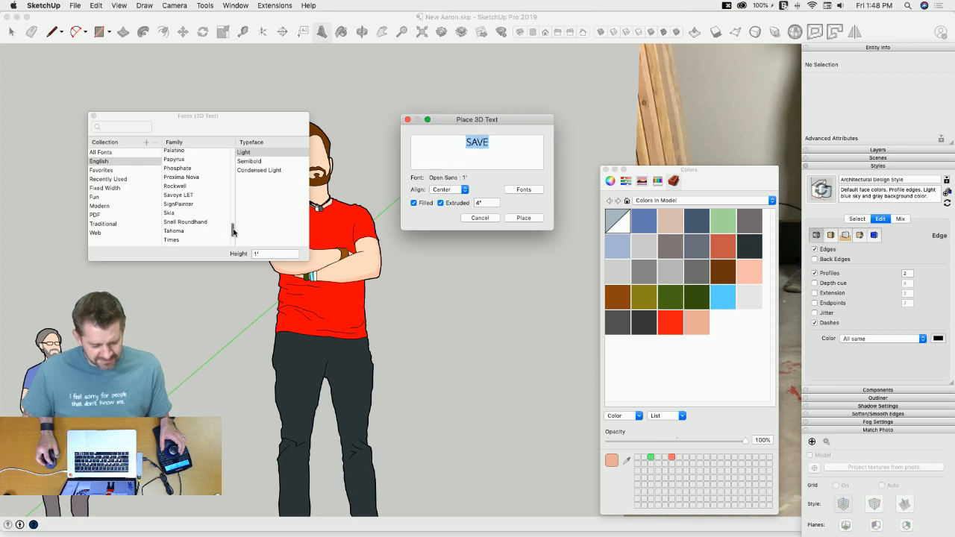
click(176, 187)
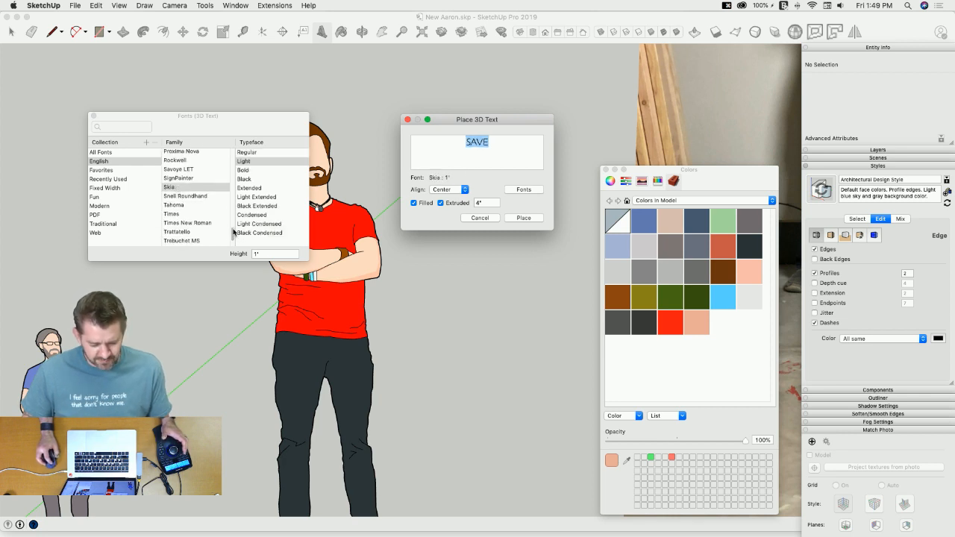
scroll(234, 237, down, 1)
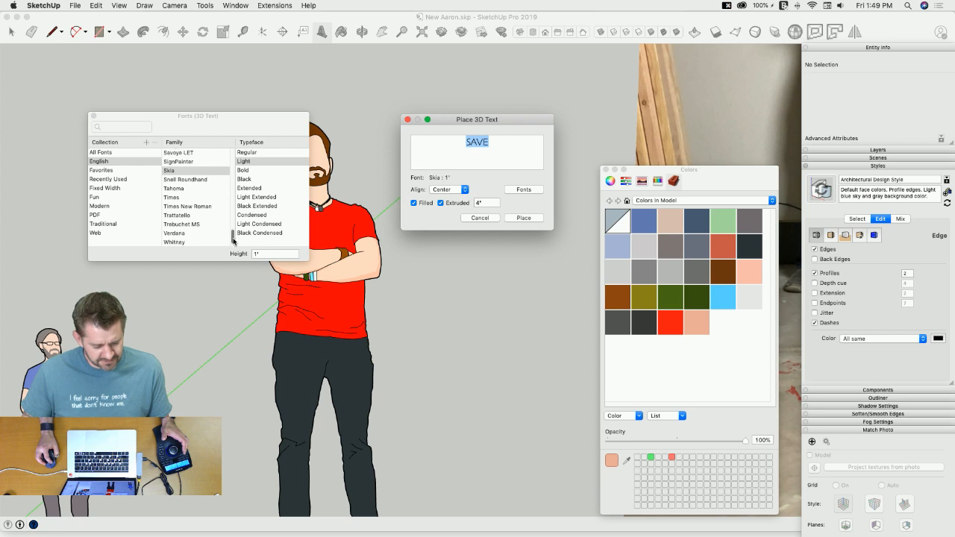
click(186, 233)
scroll(234, 237, up, 3)
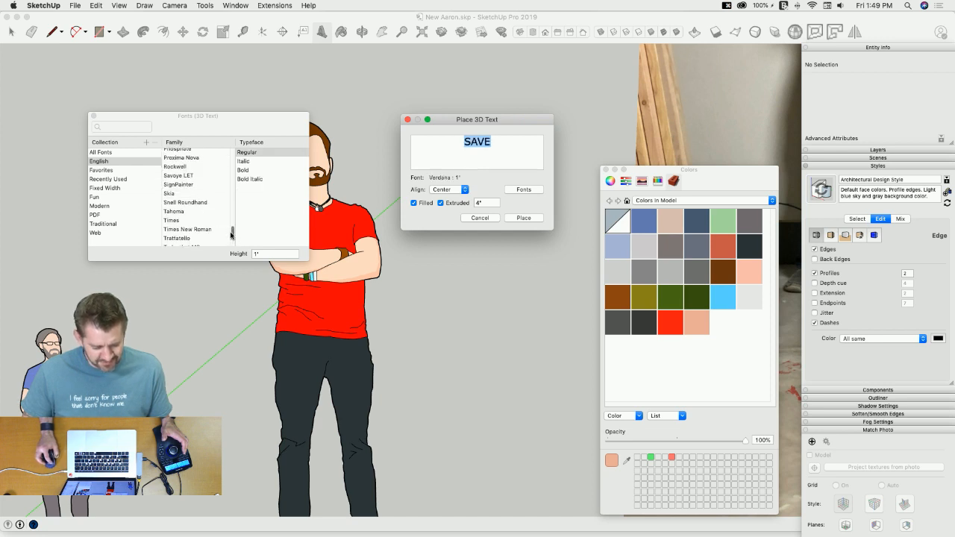
Step: Set the font of the SAVE text to Tahoma with the Regular typeface, trying Bold as well
click(178, 222)
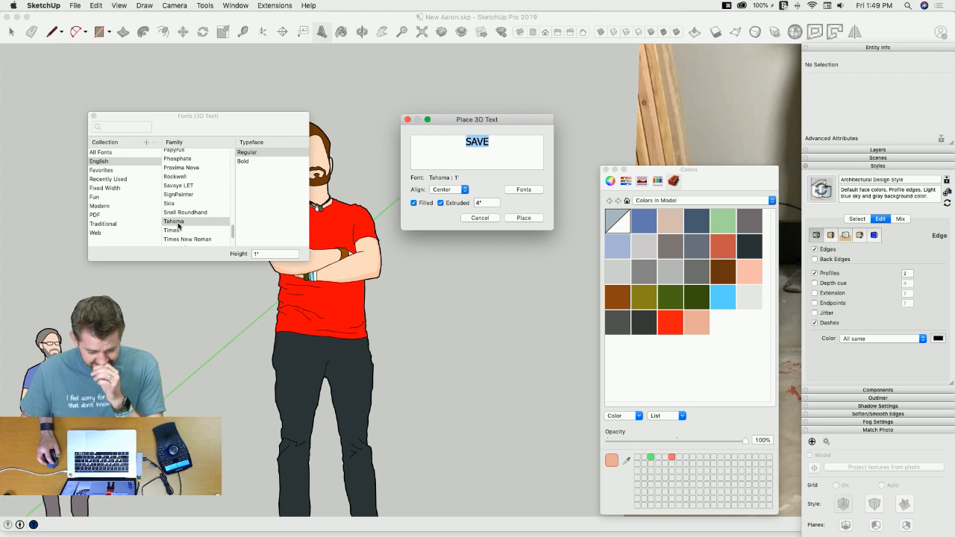
click(243, 162)
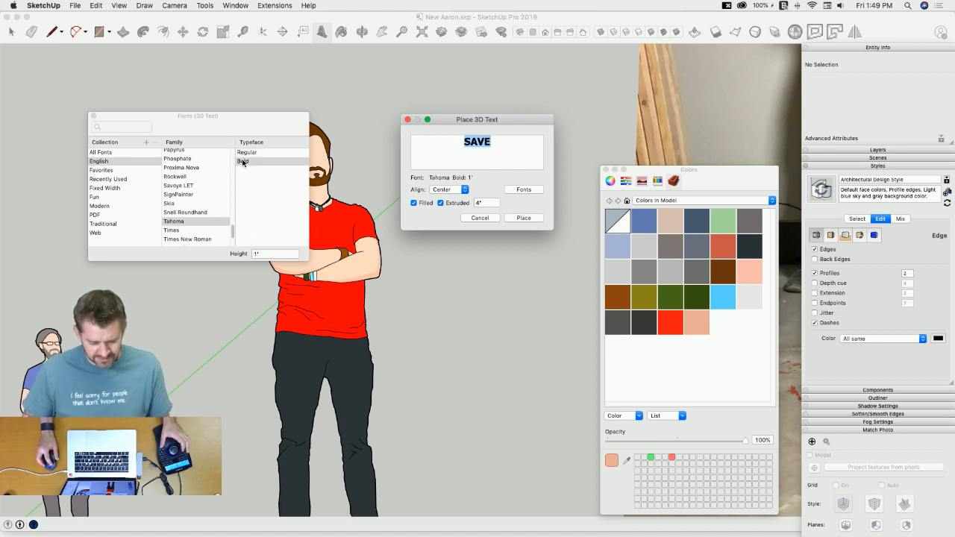
click(247, 153)
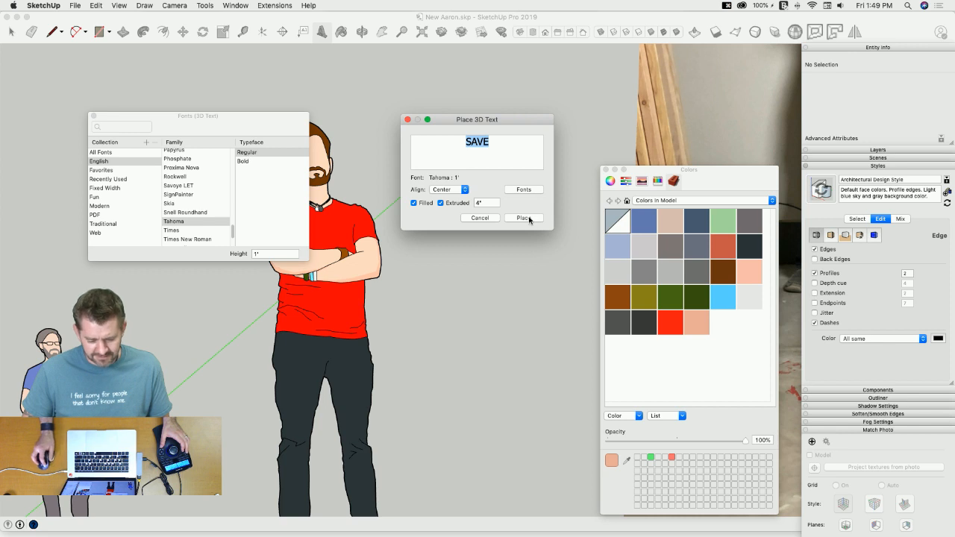
Step: Close the font chooser and place the filled, 4" extruded SAVE text on the chest of the red shirt
click(93, 117)
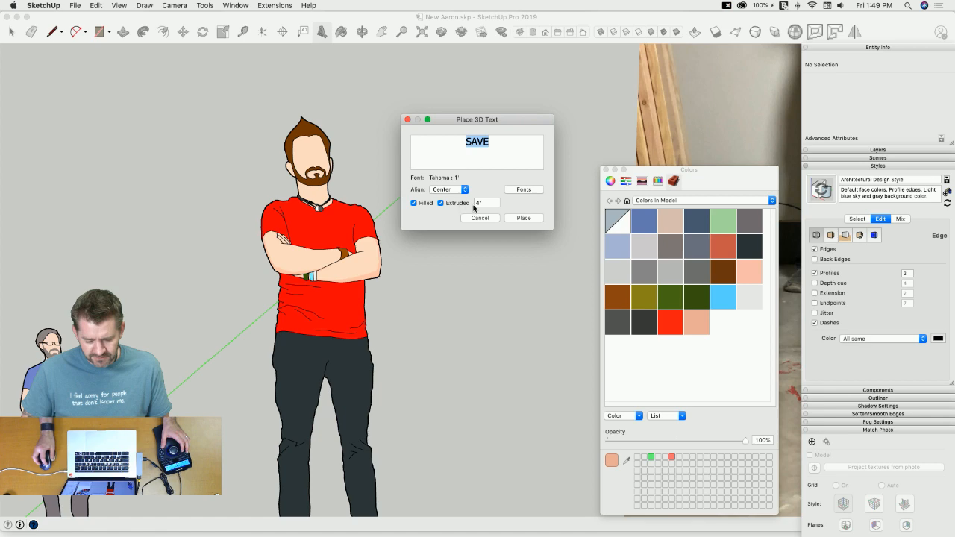
click(523, 219)
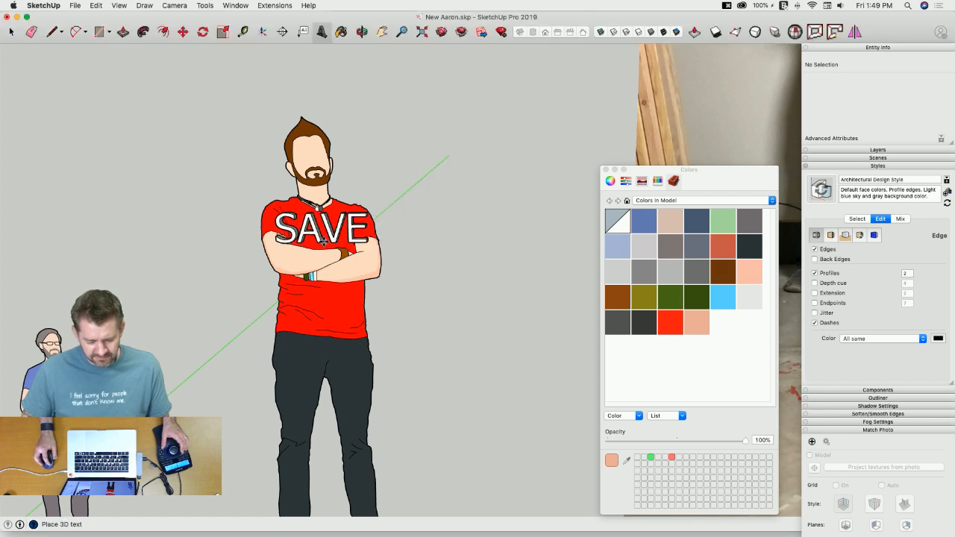
click(320, 246)
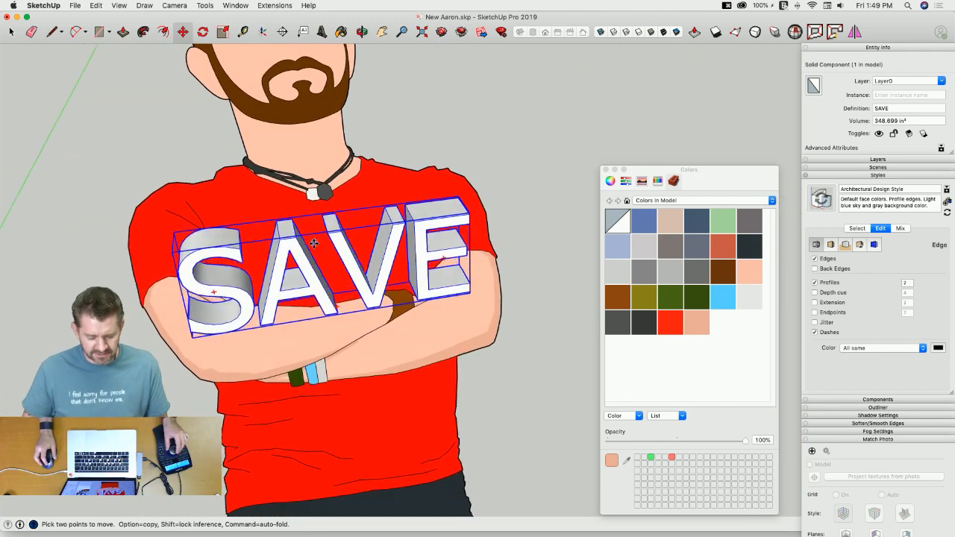
Step: Scale the SAVE text down in two passes so it fits on the shirt's chest above the crossed arms
key(s)
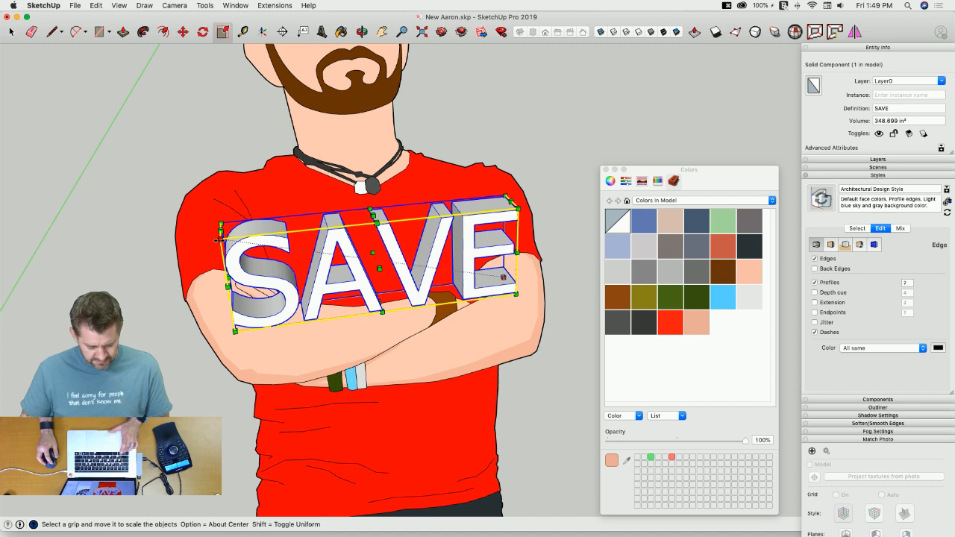
drag(218, 239, 322, 254)
key(m)
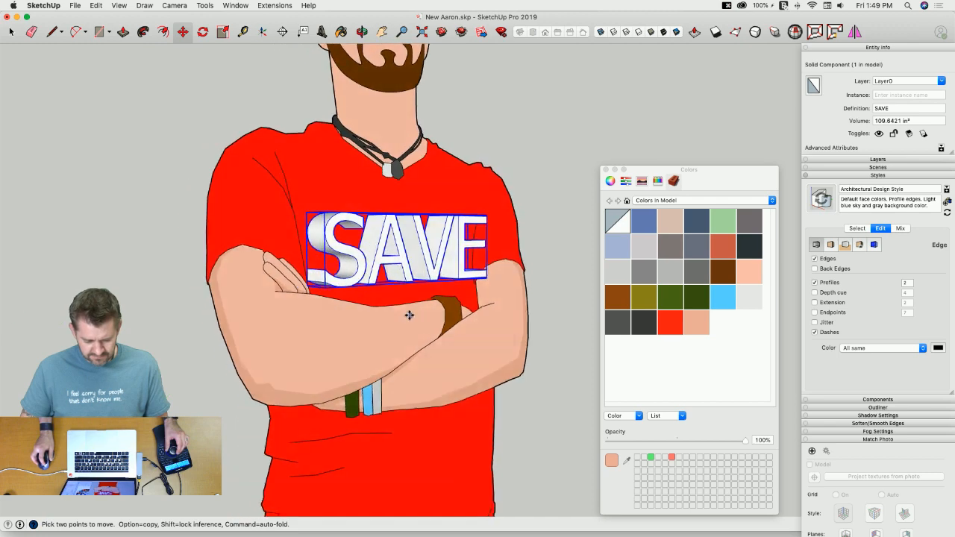
key(s)
drag(278, 234, 325, 246)
key(m)
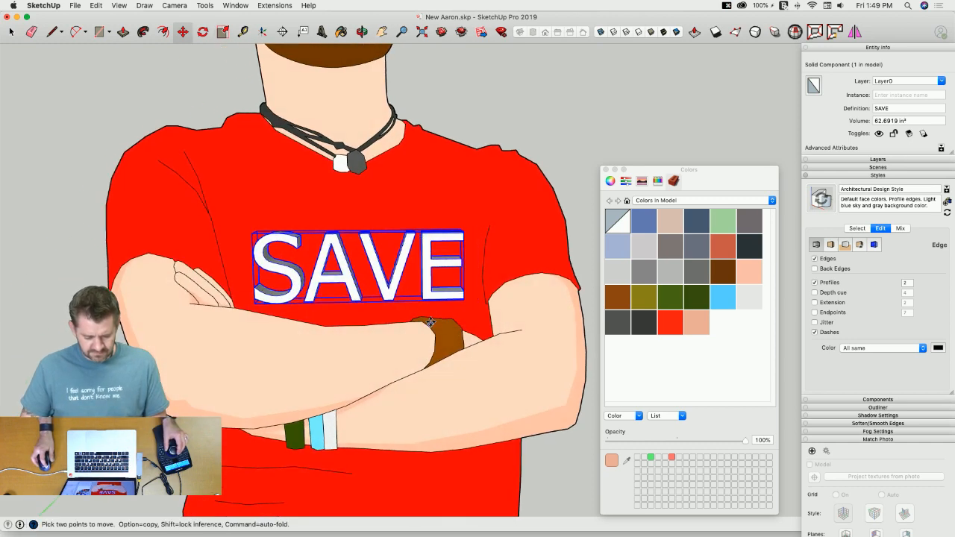
Step: Try to move the SAVE text through the shirt's depth with the move locked to the red and green axes
scroll(451, 376, down, 5)
middle_drag(449, 380, 363, 255)
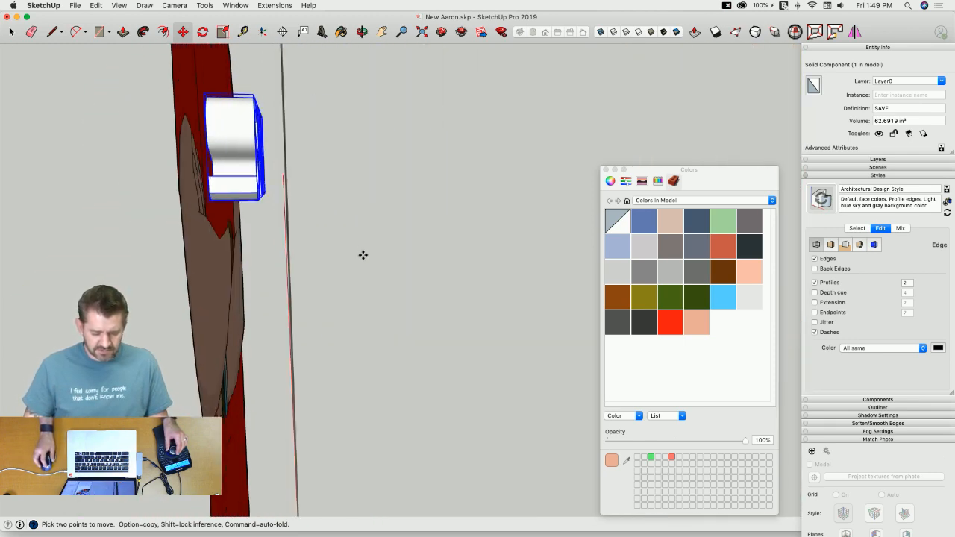
key(m)
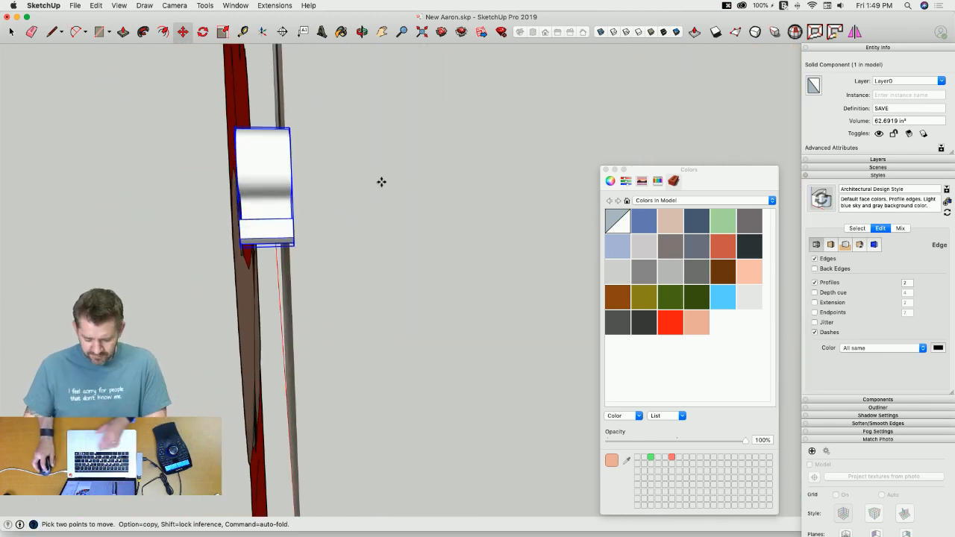
key(Right)
key(Left)
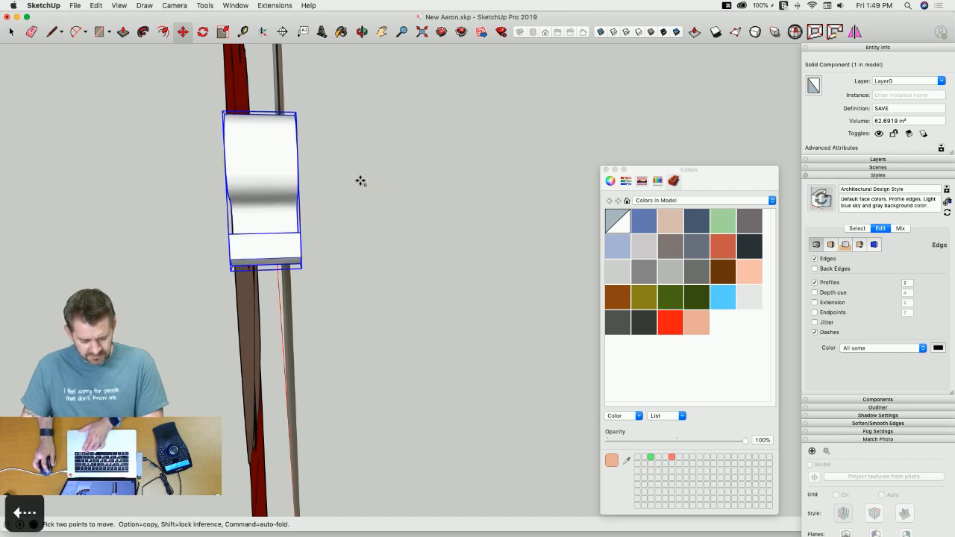
key(Right)
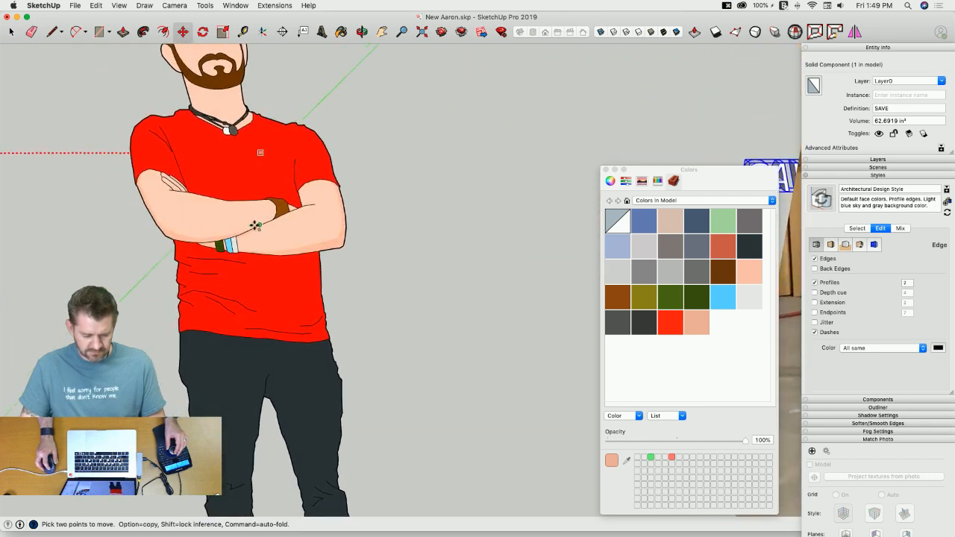
key(Left)
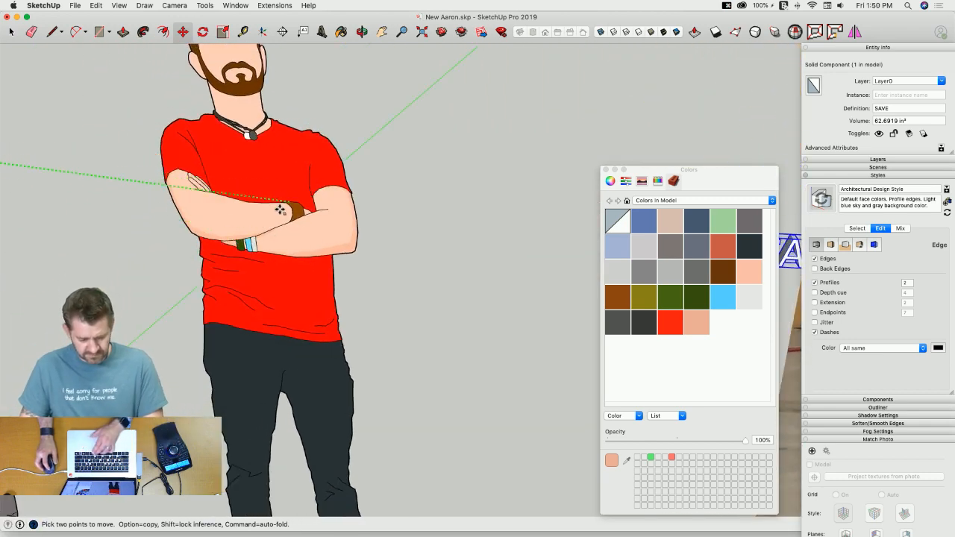
click(209, 194)
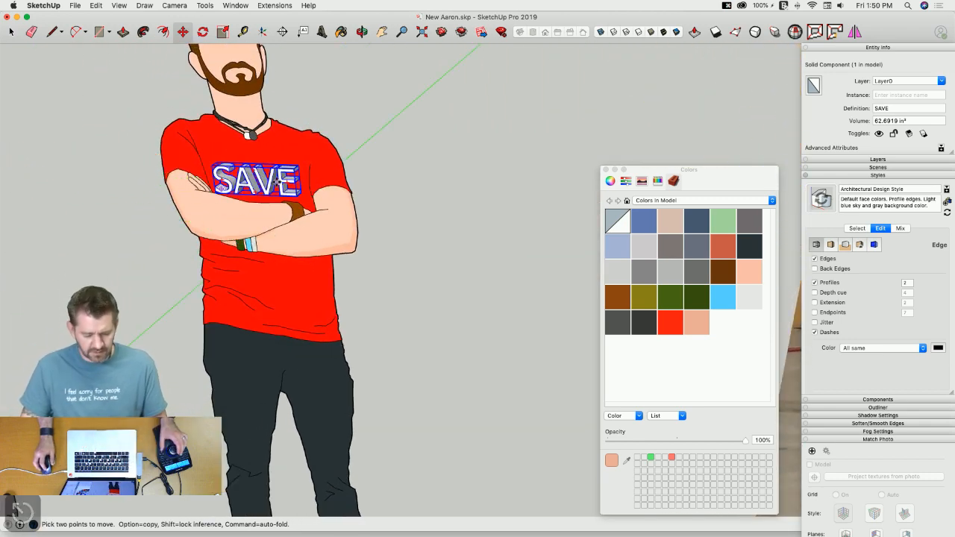
Step: Unglue the SAVE text component from the shirt face
key(space)
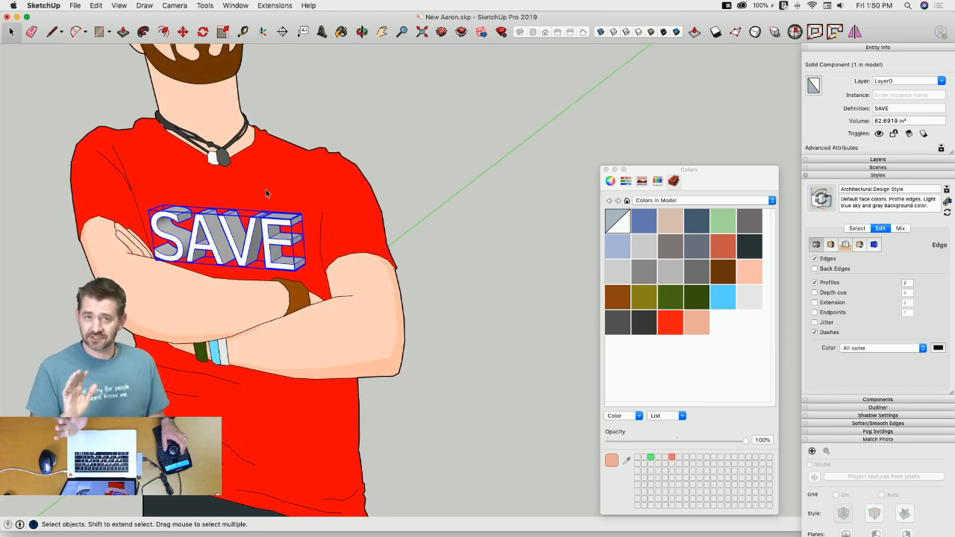
right_click(262, 235)
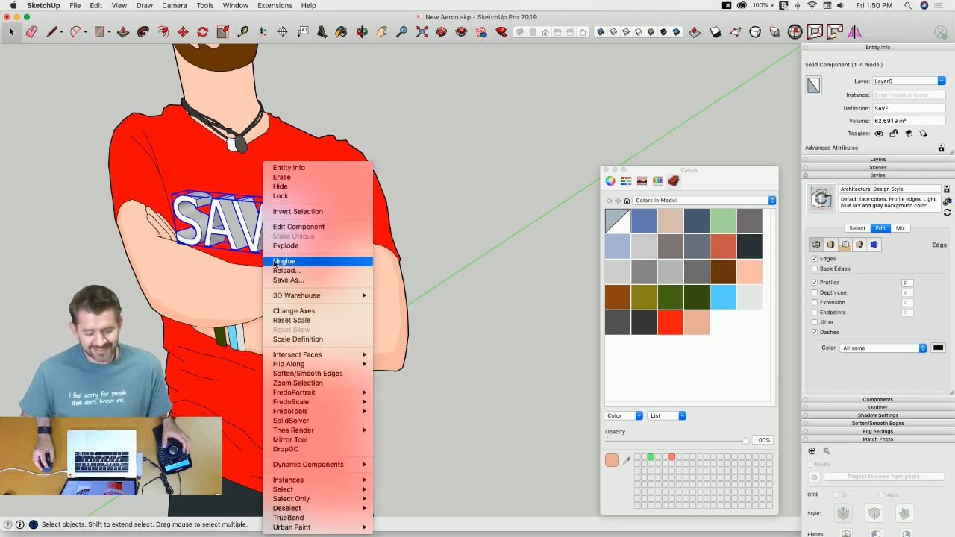
click(283, 261)
key(m)
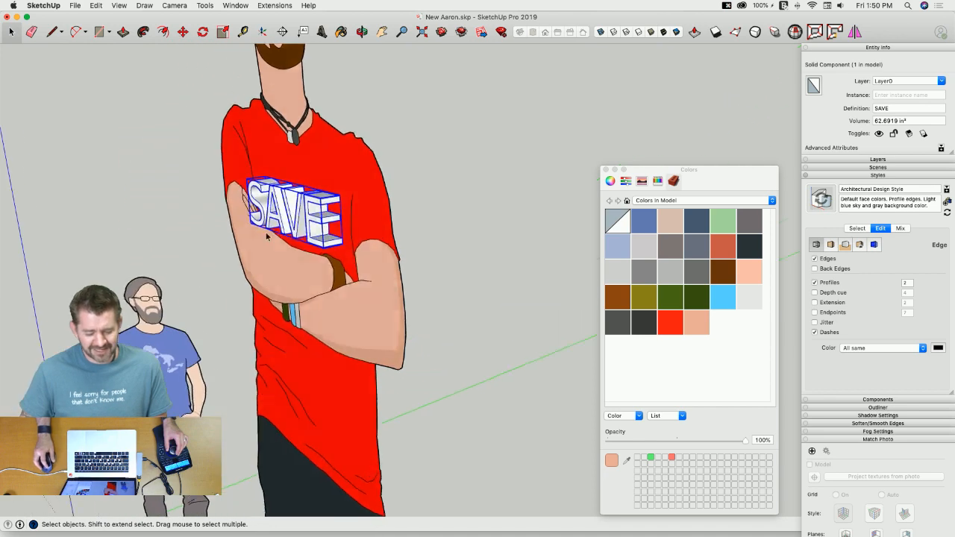
click(287, 221)
key(Left)
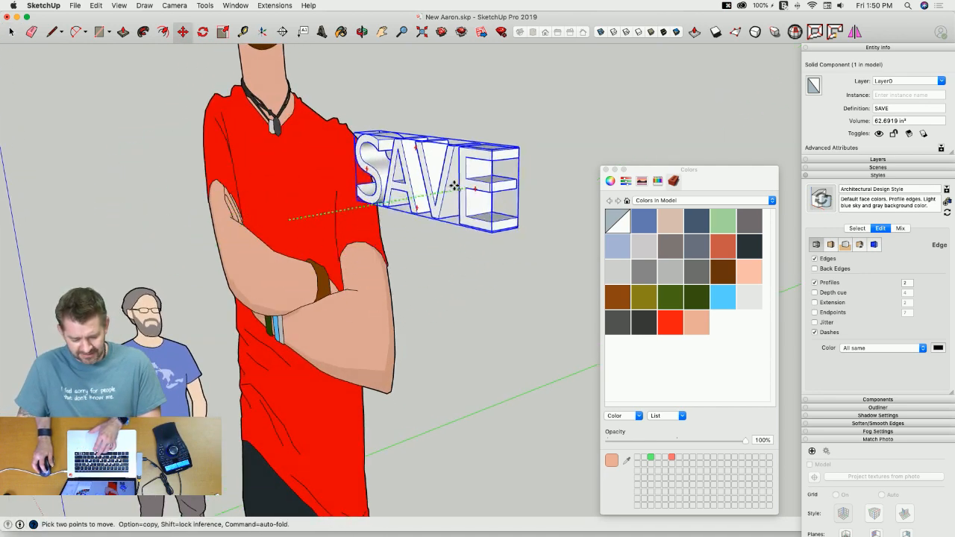
key(Escape)
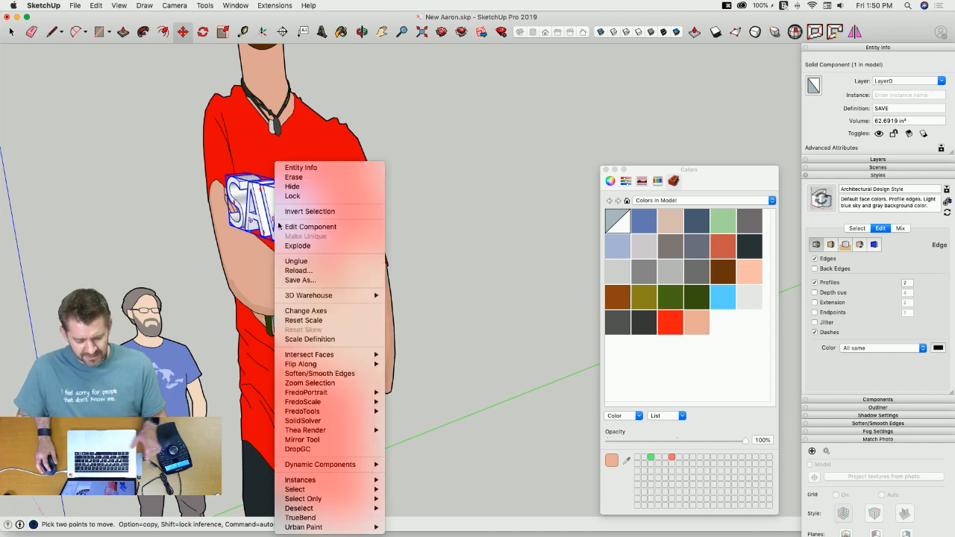
Step: Unglue the extruded SAVE text component and move it back so its letters pass through the front of the shirt
right_click(276, 224)
click(312, 261)
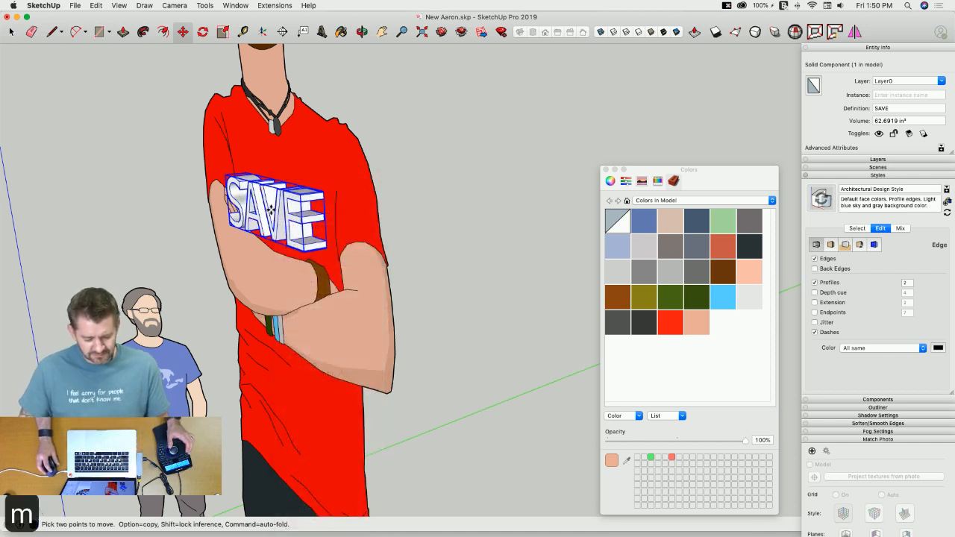
click(268, 211)
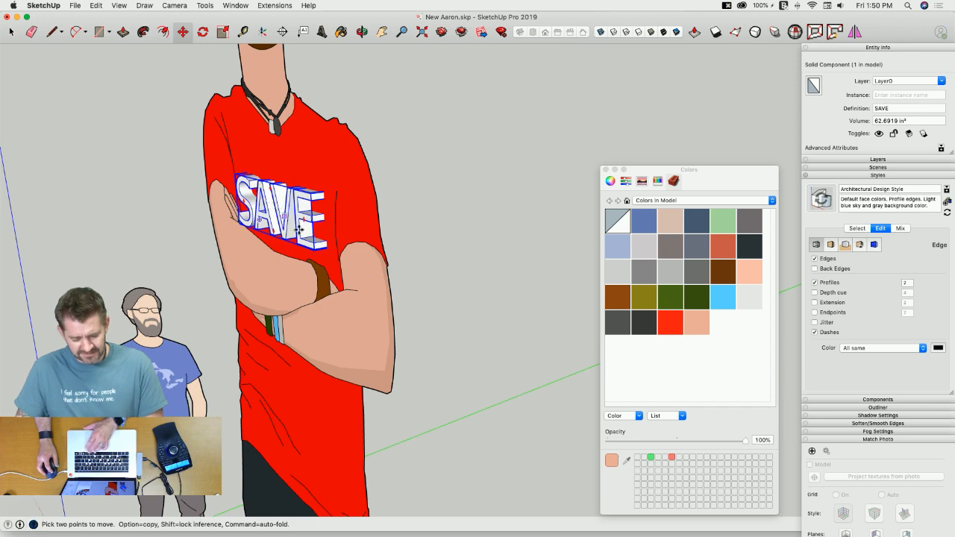
key(space)
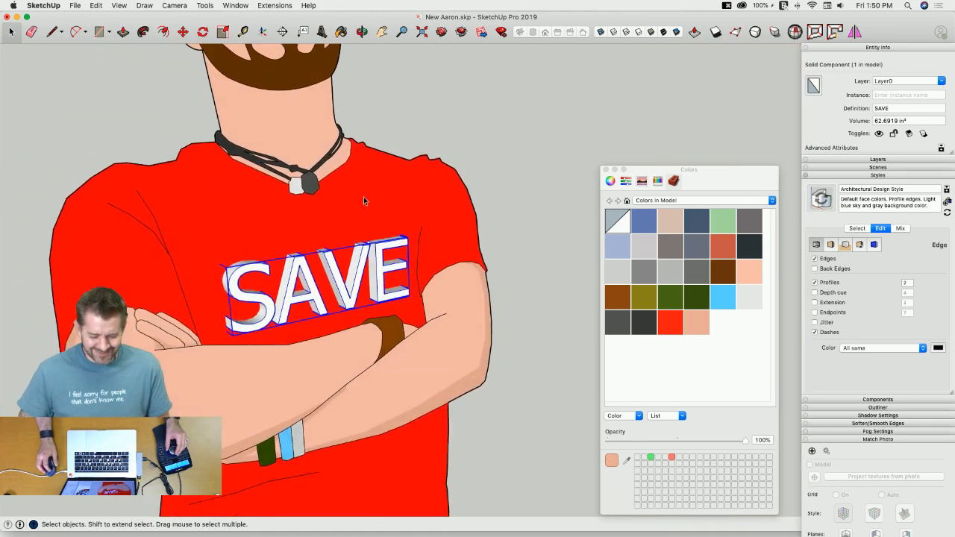
Step: Intersect the shirt's front face with the model to imprint the SAVE letter outlines on it
click(361, 203)
middle_drag(379, 217, 358, 195)
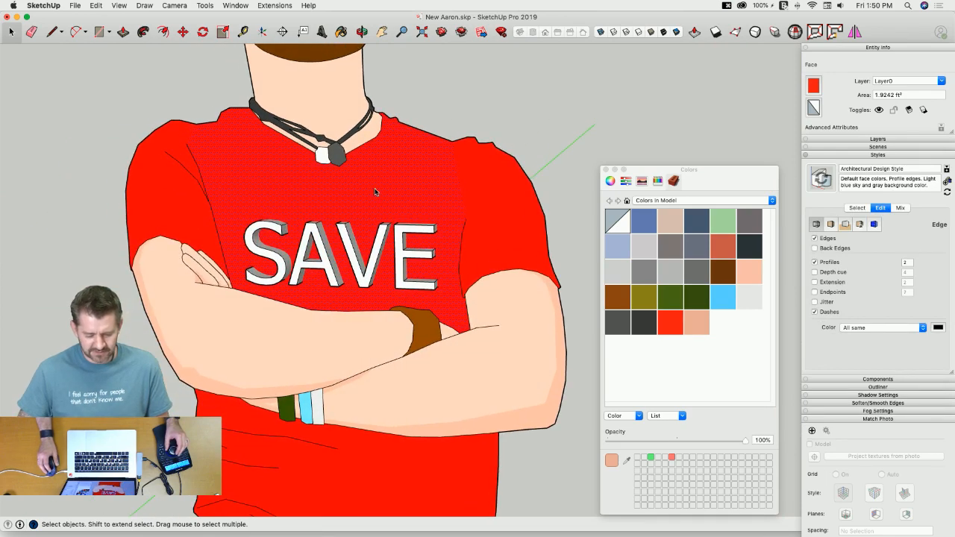
right_click(374, 189)
mouse_move(454, 248)
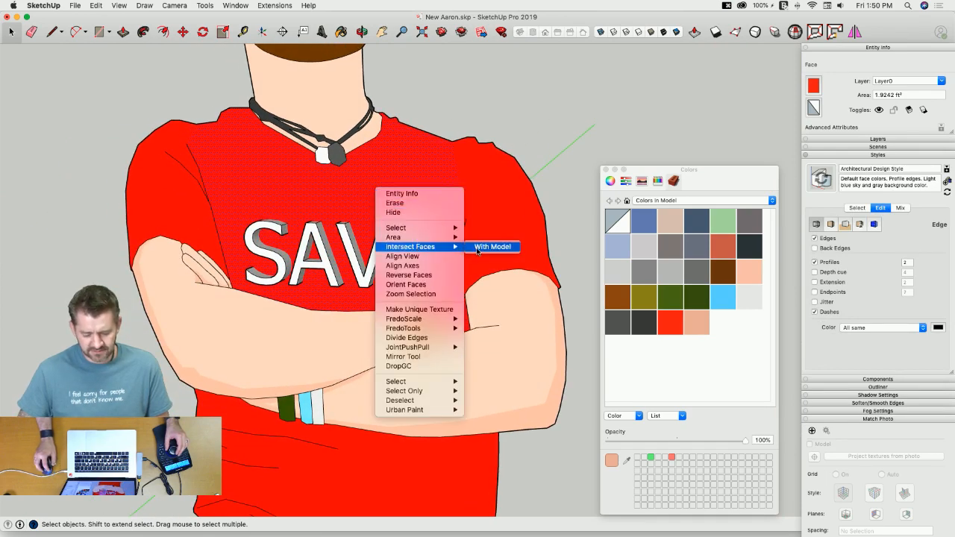
click(484, 247)
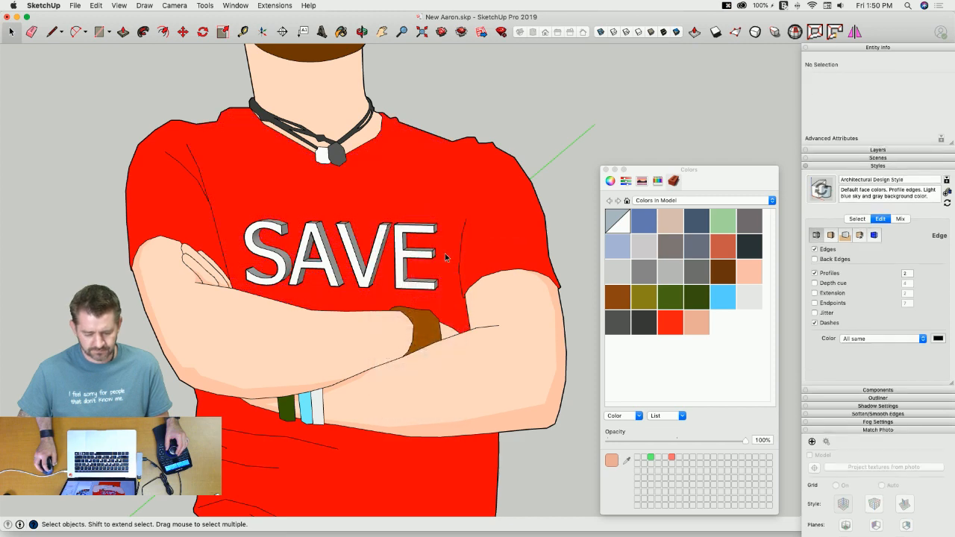
Step: Delete the extruded SAVE text component from the chest
middle_drag(462, 252, 409, 259)
click(410, 258)
key(BackSpace)
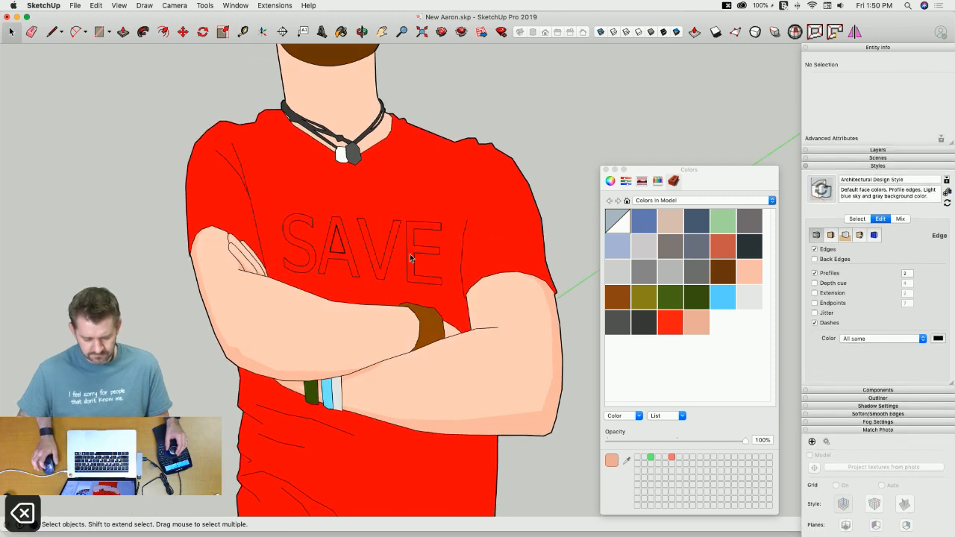
Step: Draw a short line on the shirt to complete the SAVE letter outlines
scroll(335, 252, up, 10)
key(l)
click(334, 254)
click(384, 255)
scroll(381, 254, down, 10)
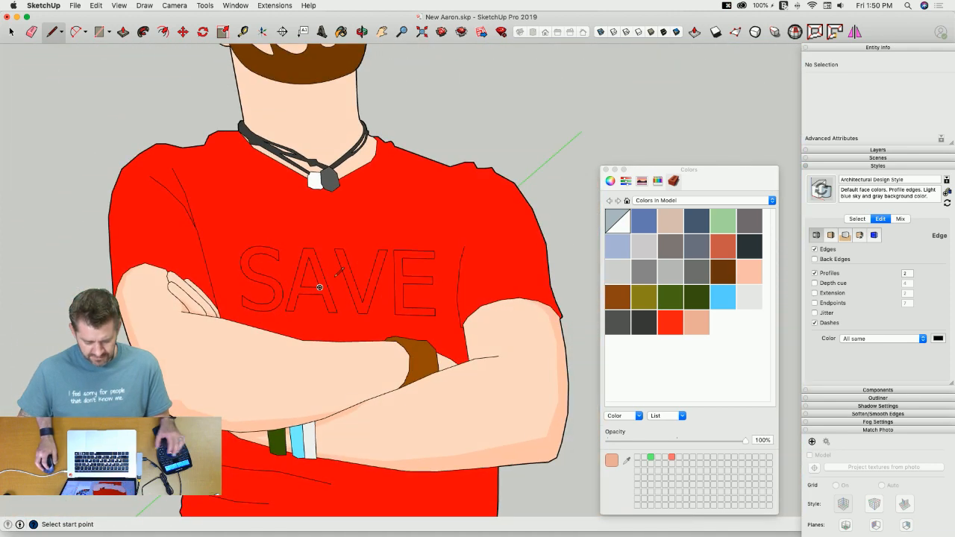
Step: Paint the faces of the letters E, V, A and S on the shirt with the default material
key(b)
click(624, 213)
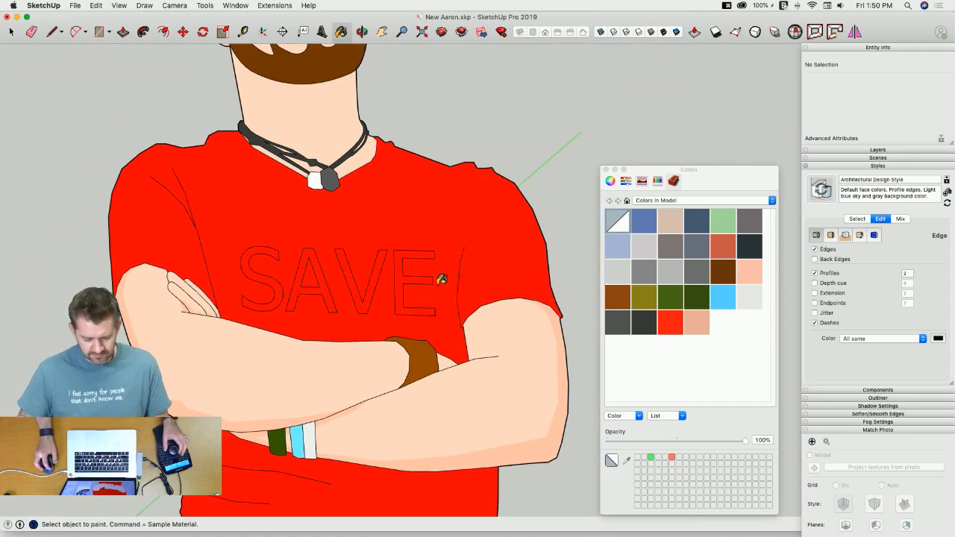
click(401, 276)
click(349, 281)
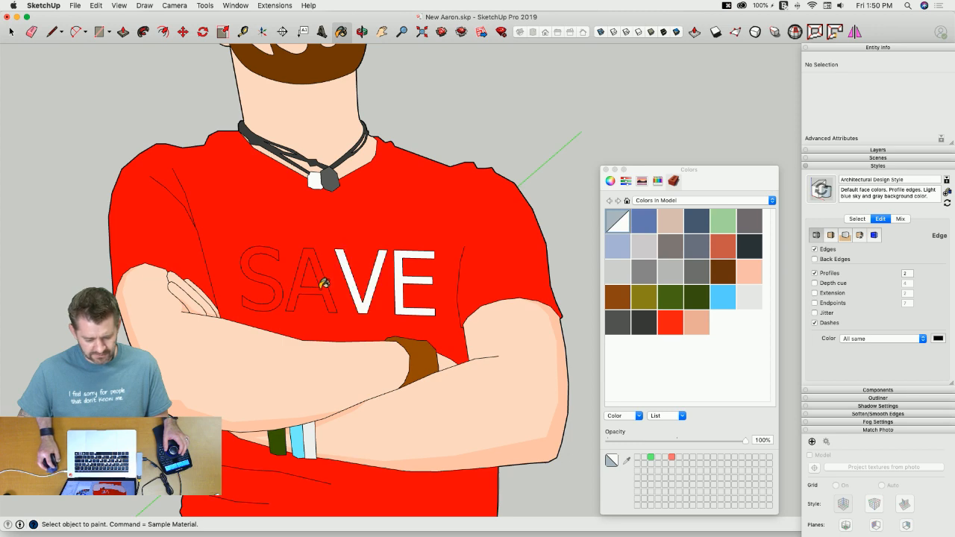
click(322, 284)
click(281, 281)
scroll(463, 243, down, 6)
key(space)
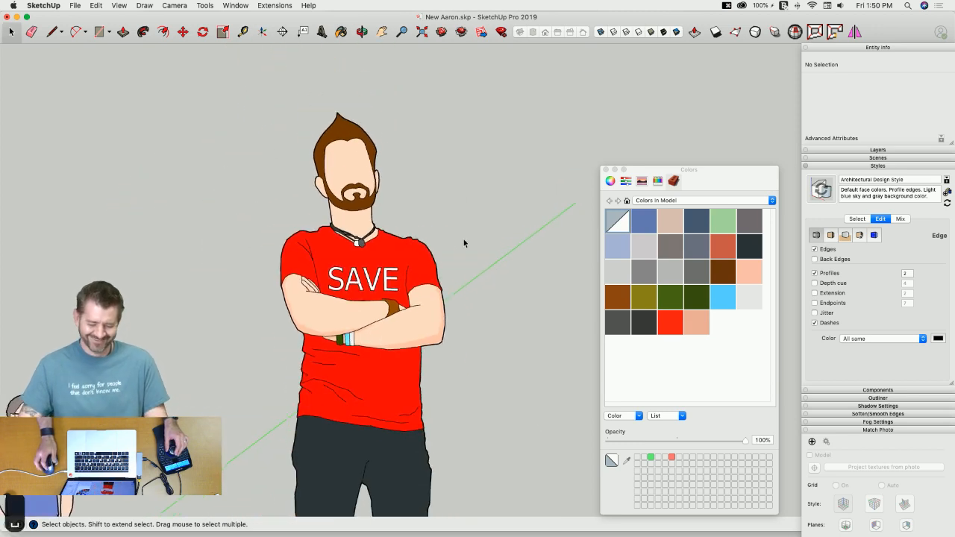
scroll(463, 242, down, 1)
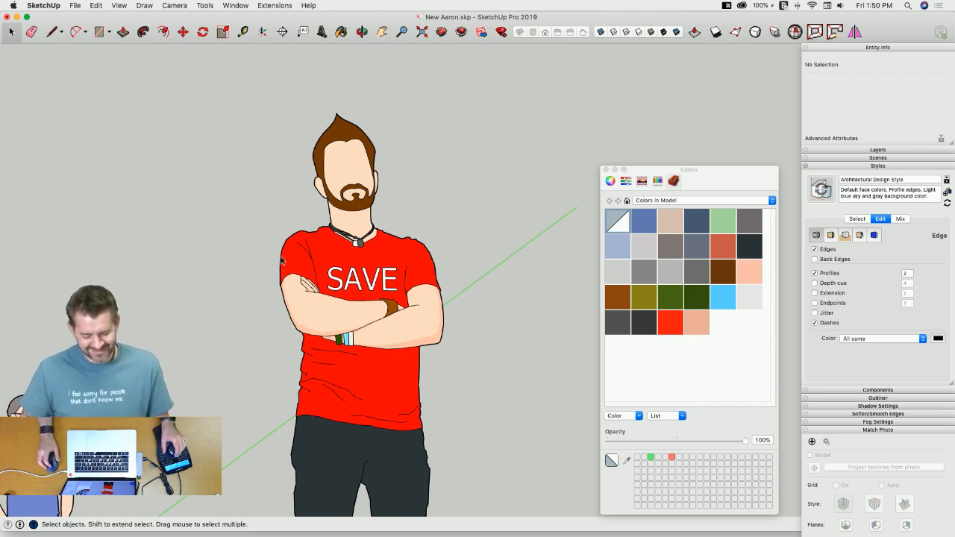
Step: Select the edges of the S's lower-left tail and scale them narrower along the red axis
scroll(322, 295, up, 3)
scroll(323, 296, up, 3)
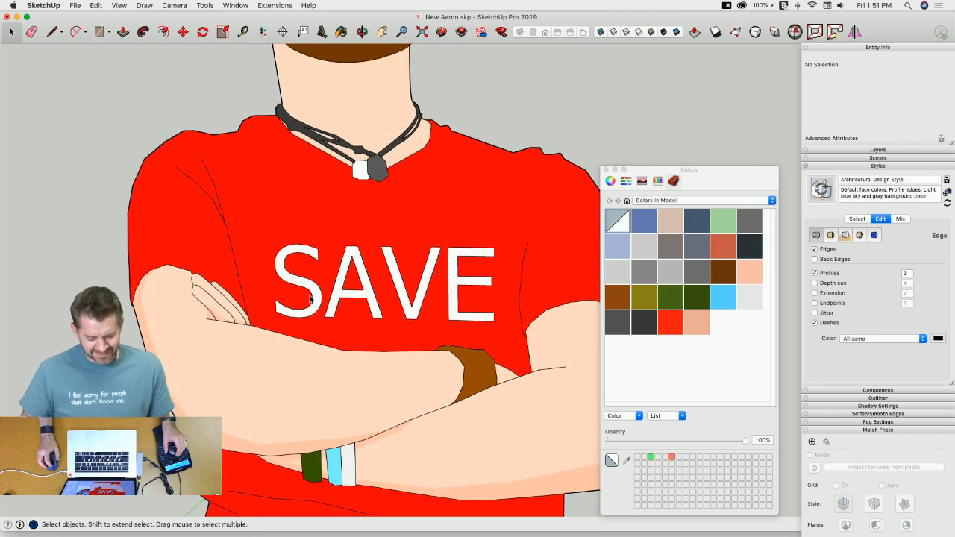
scroll(306, 280, up, 5)
click(260, 305)
scroll(238, 281, down, 5)
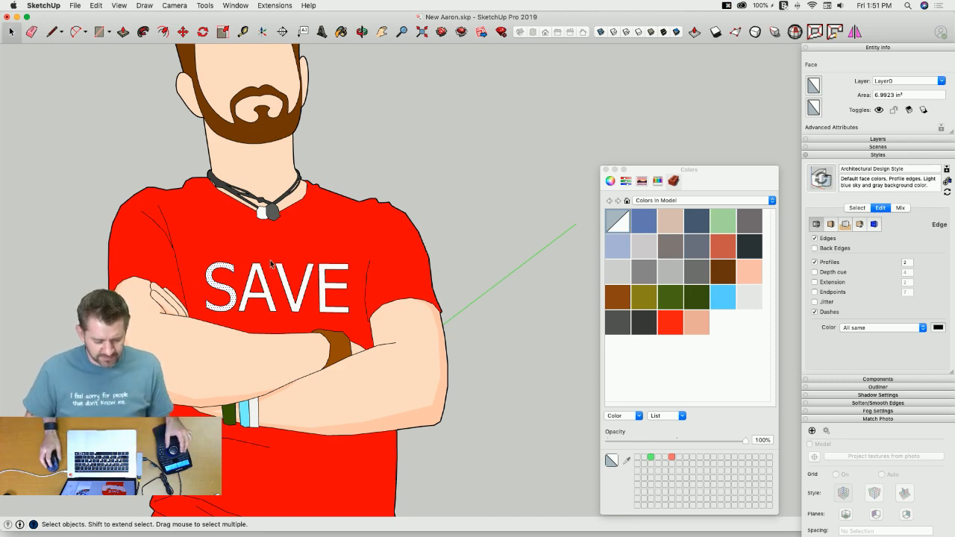
scroll(296, 268, up, 10)
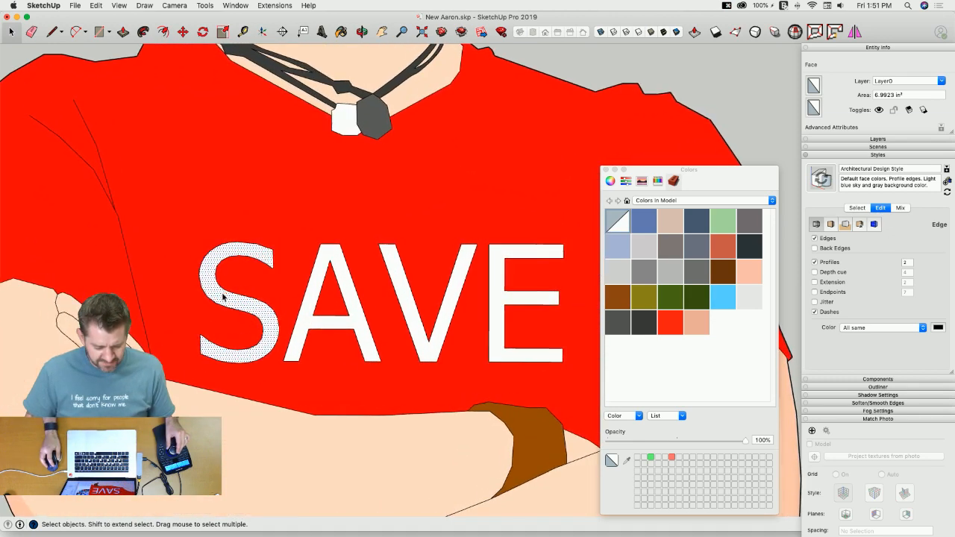
scroll(224, 294, up, 1)
drag(188, 326, 260, 383)
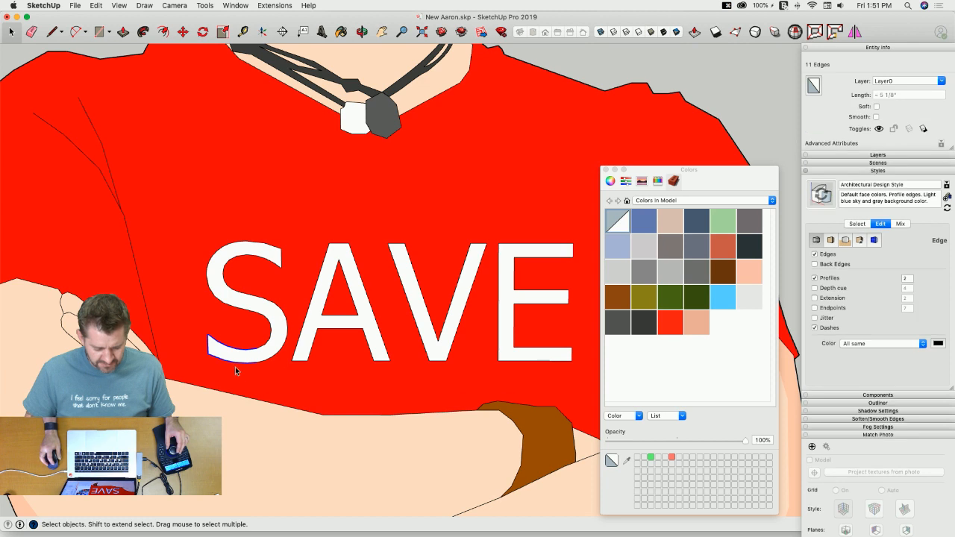
drag(181, 314, 259, 385)
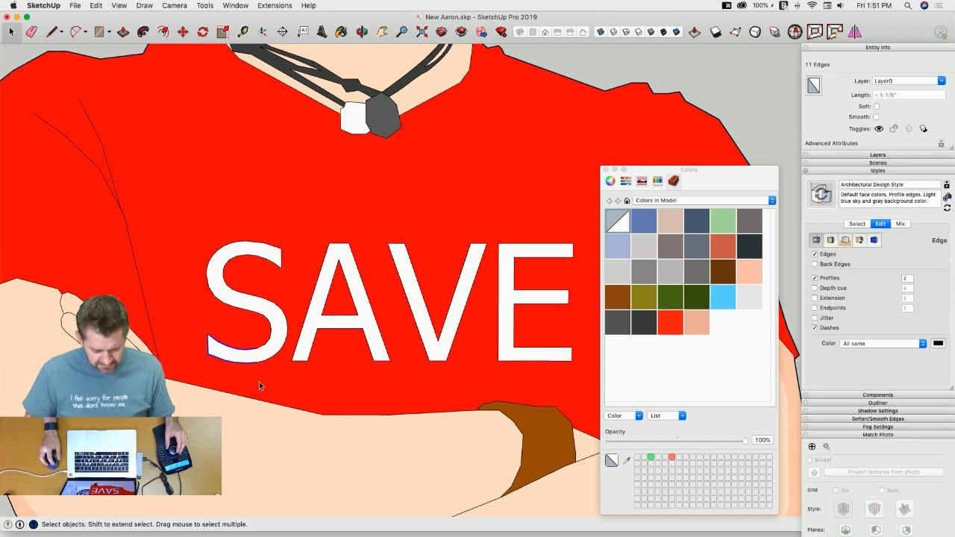
key(s)
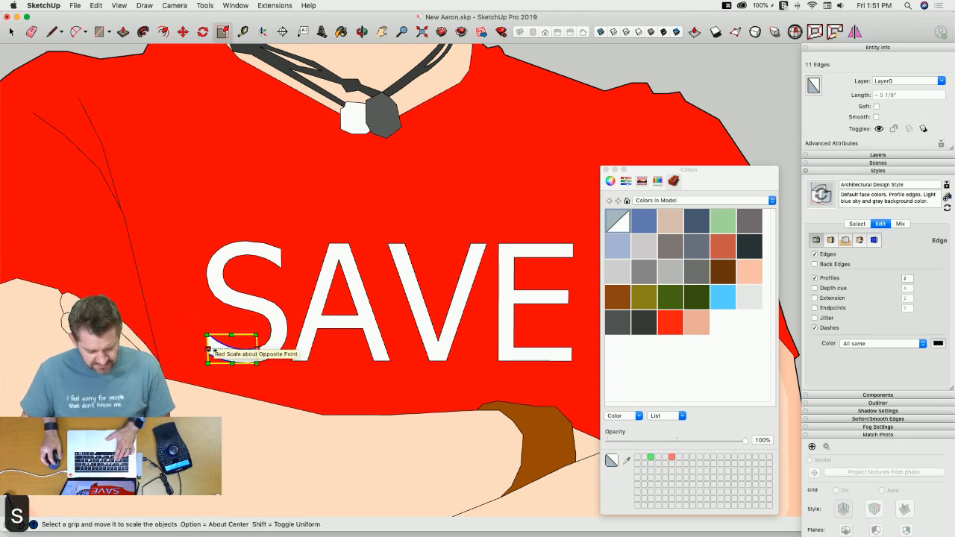
drag(208, 348, 221, 348)
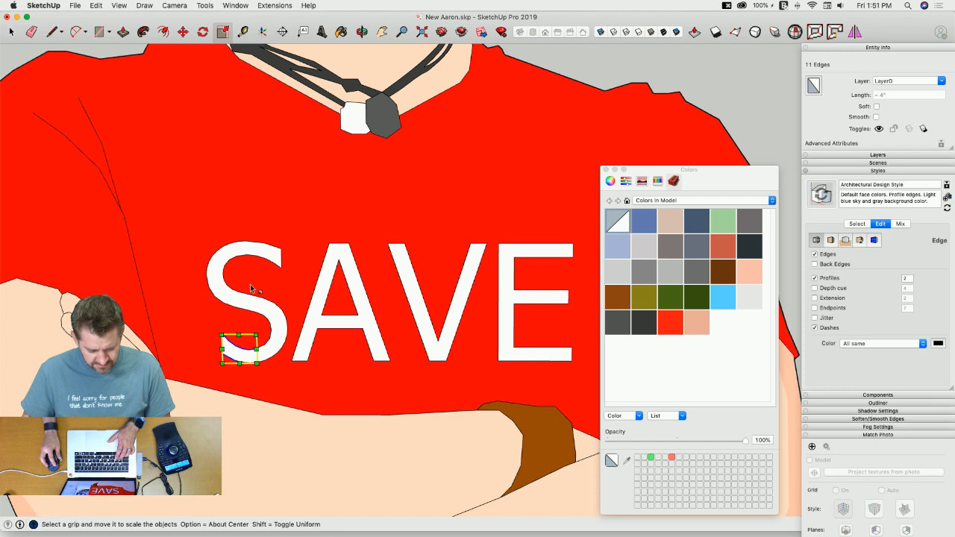
Step: Select the upper part of the S and scale it slightly wider toward the left along the red axis
key(space)
drag(189, 221, 301, 312)
key(s)
drag(207, 273, 199, 274)
key(space)
scroll(278, 383, down, 1)
click(278, 381)
scroll(278, 381, down, 5)
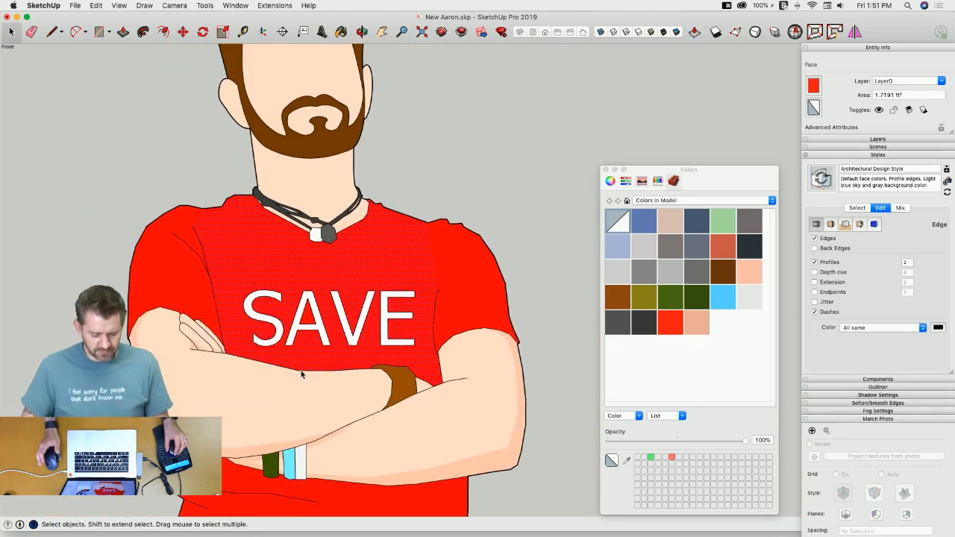
Step: Rotate the letter E slightly clockwise about its lower-left corner
scroll(328, 291, up, 3)
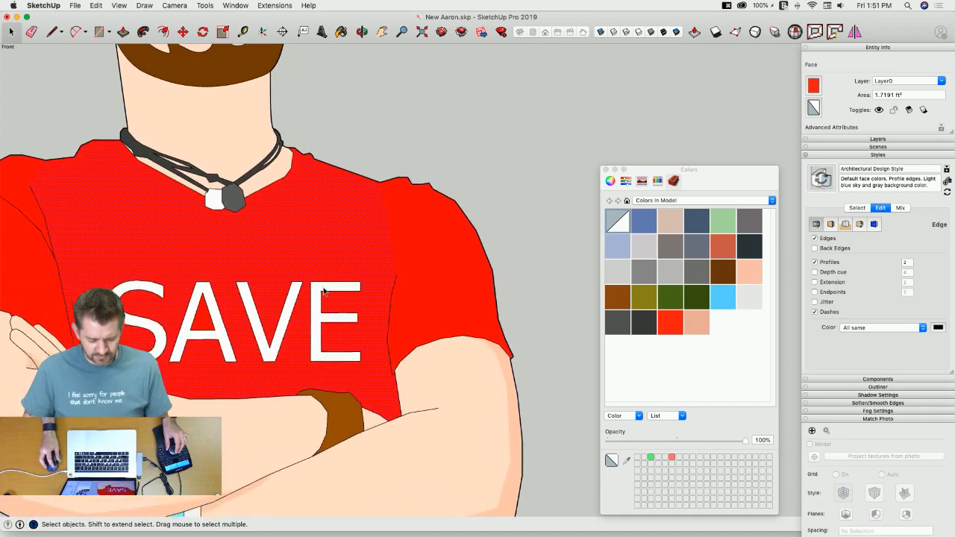
drag(298, 277, 371, 387)
scroll(372, 387, up, 2)
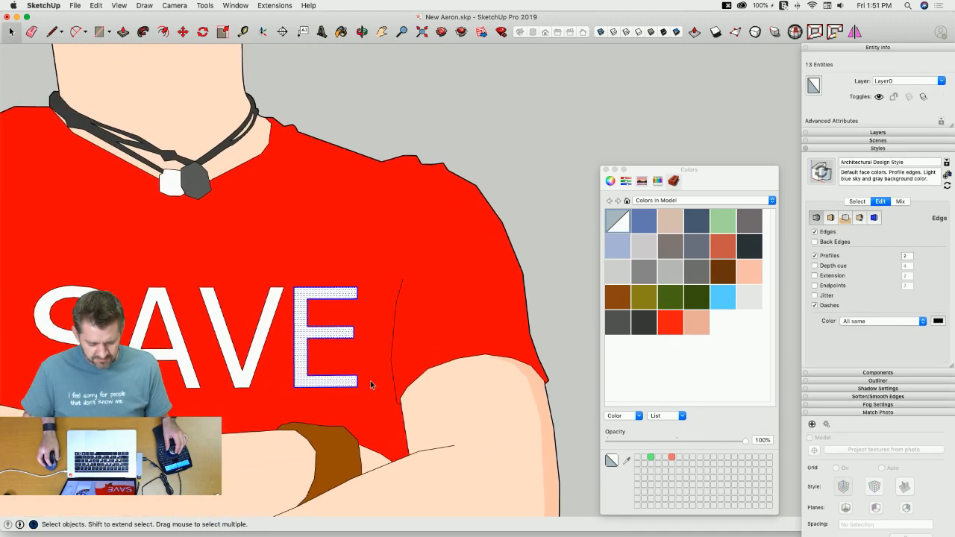
key(q)
drag(298, 400, 307, 276)
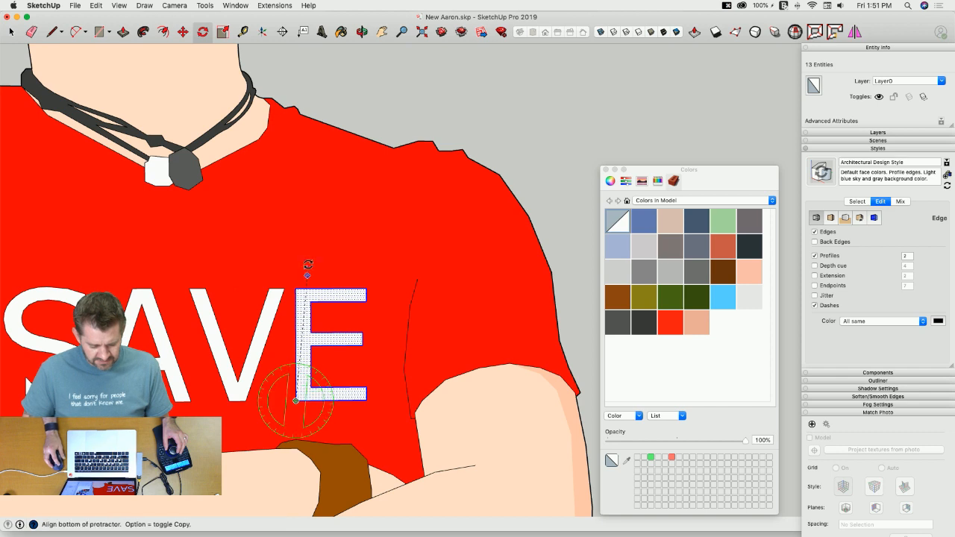
click(296, 290)
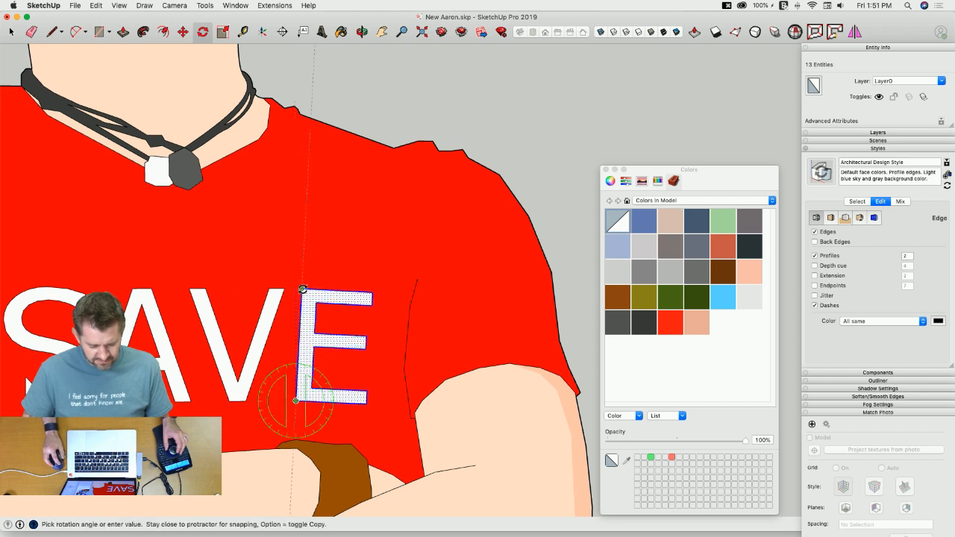
click(305, 291)
Step: Scale the edges of the E horizontally to lengthen its upper arm and shorten its lower arm
key(space)
drag(294, 276, 381, 287)
key(s)
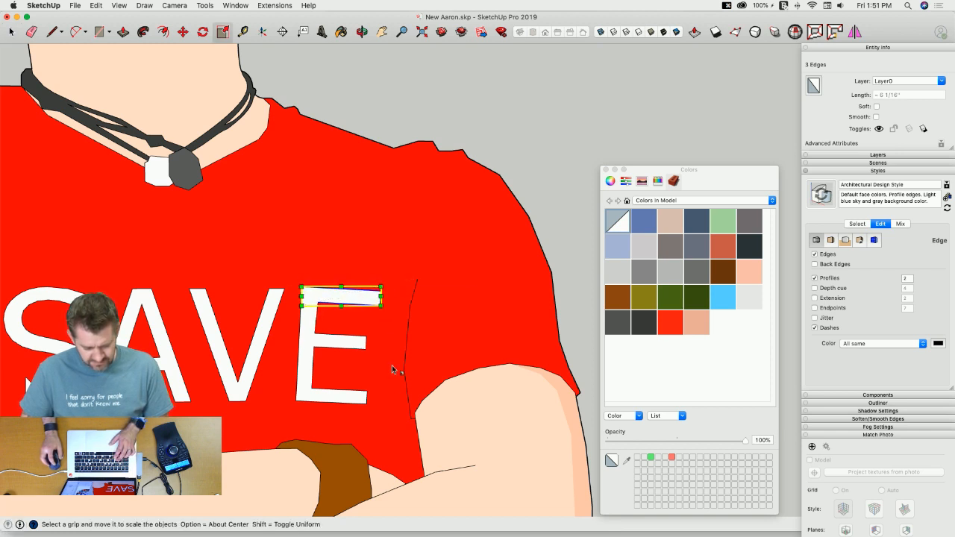
key(space)
drag(289, 381, 359, 402)
key(s)
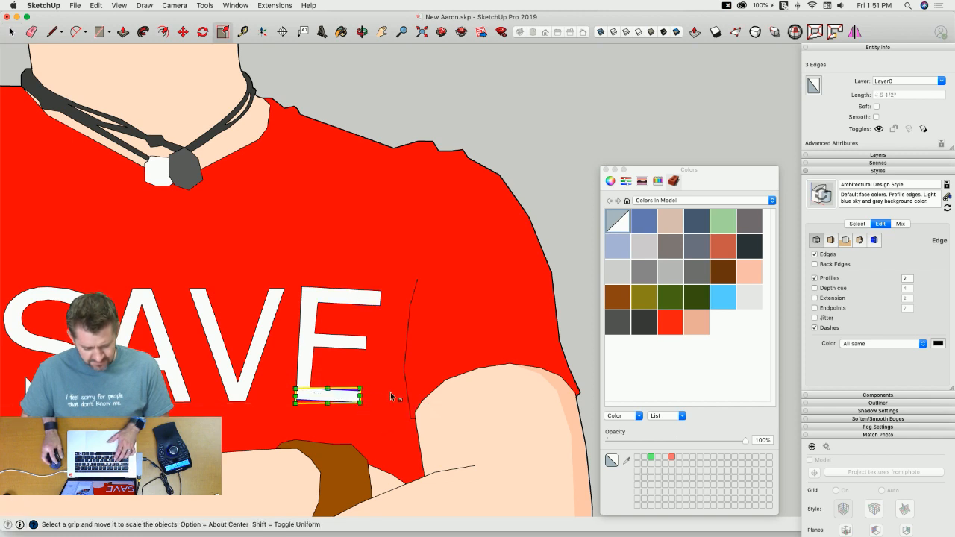
key(space)
scroll(555, 213, down, 6)
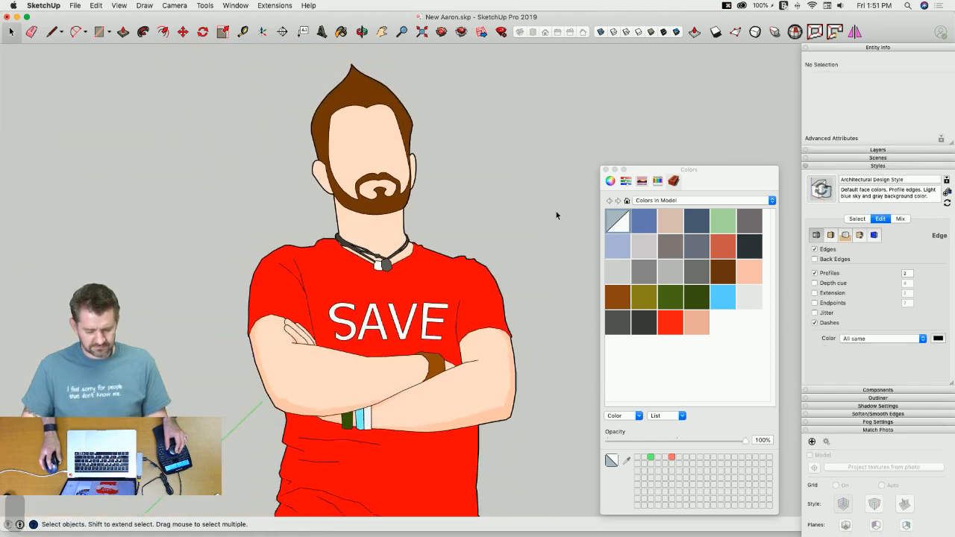
Step: Select the top part of the letter A and shift it slightly to the right
scroll(393, 278, up, 5)
scroll(333, 277, up, 5)
drag(255, 255, 314, 316)
key(m)
click(306, 270)
click(307, 270)
key(space)
Step: Select both top edges of the letter V and move them slightly upward
drag(317, 243, 423, 278)
key(m)
click(371, 281)
click(371, 277)
Step: Lower the V's upper-right edge slightly along the blue axis
key(space)
key(m)
click(413, 292)
key(Up)
click(412, 296)
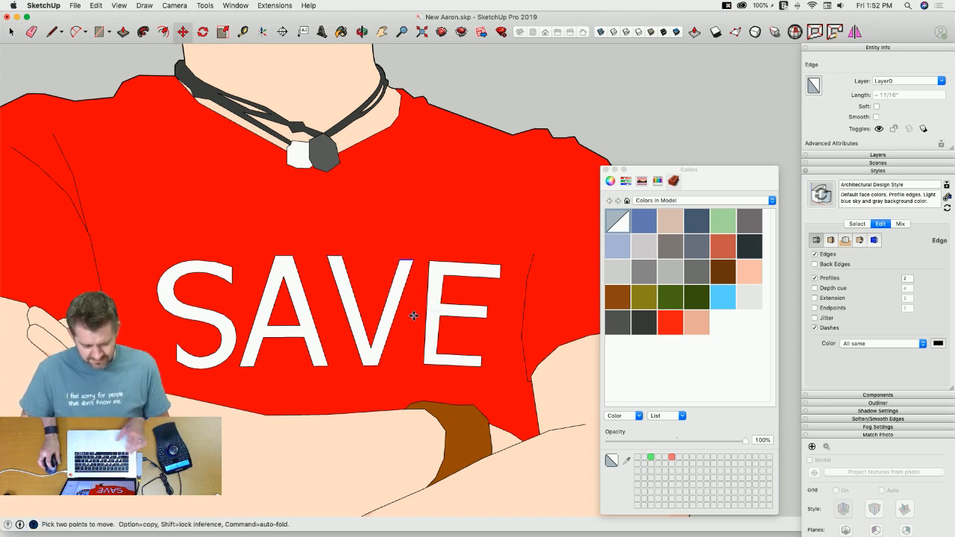
key(space)
scroll(420, 291, down, 6)
click(472, 245)
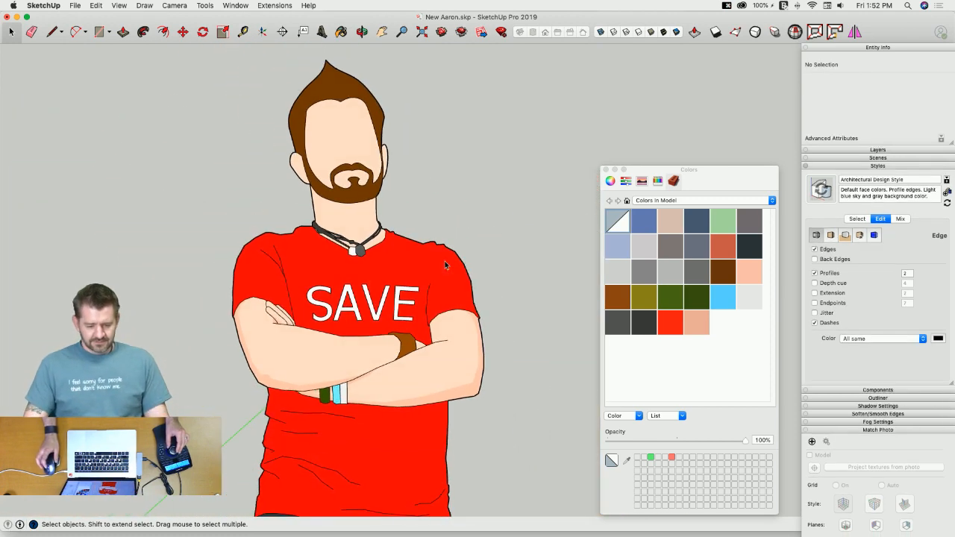
Step: Move the letter S slightly to the left and upward, away from the A
scroll(329, 292, up, 5)
click(314, 326)
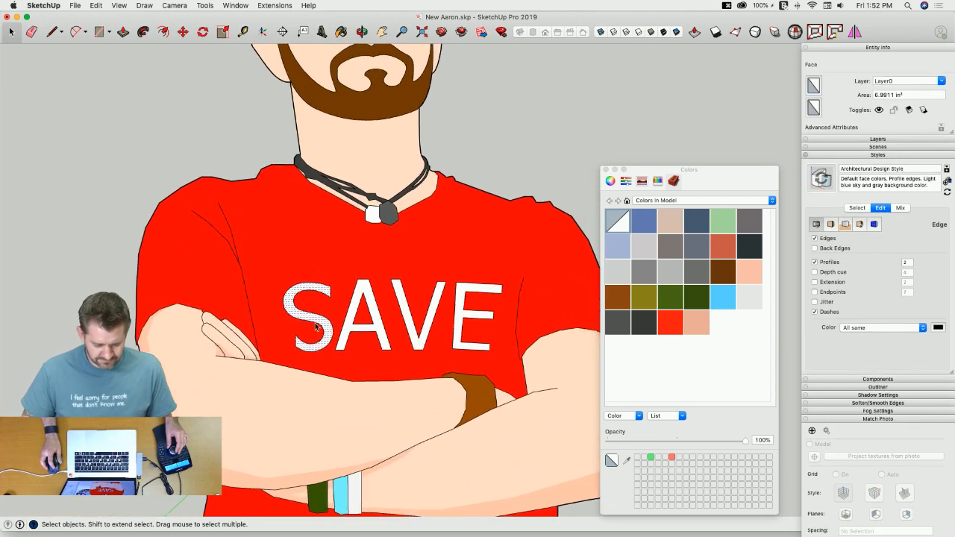
scroll(315, 326, up, 2)
key(m)
click(311, 324)
click(306, 324)
scroll(306, 326, up, 1)
click(306, 326)
click(306, 321)
key(space)
scroll(293, 337, up, 1)
drag(260, 336, 334, 380)
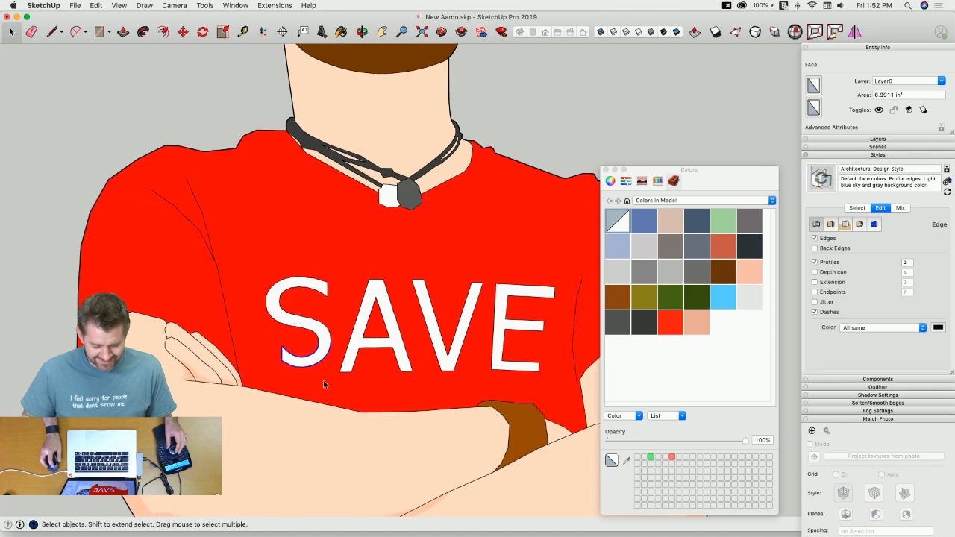
scroll(327, 380, up, 2)
key(m)
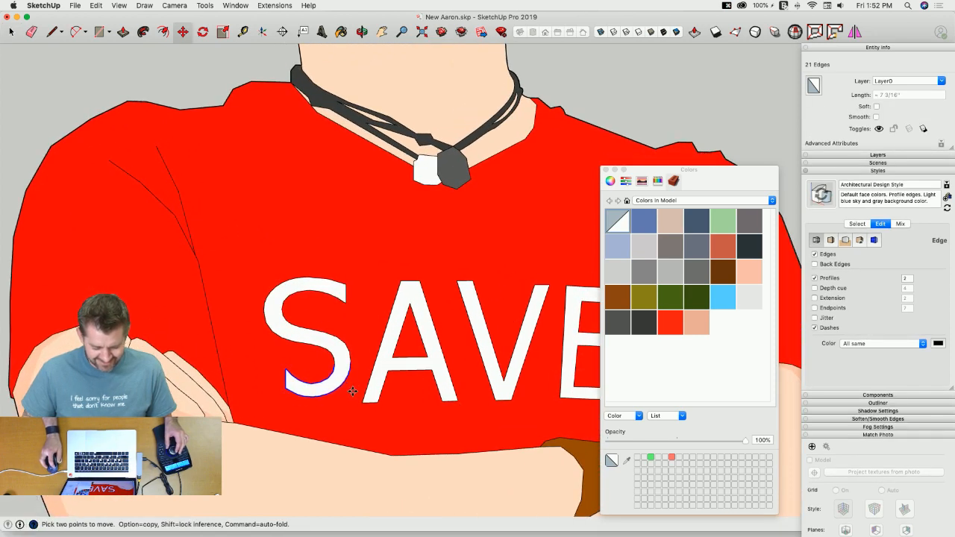
key(space)
scroll(332, 375, up, 2)
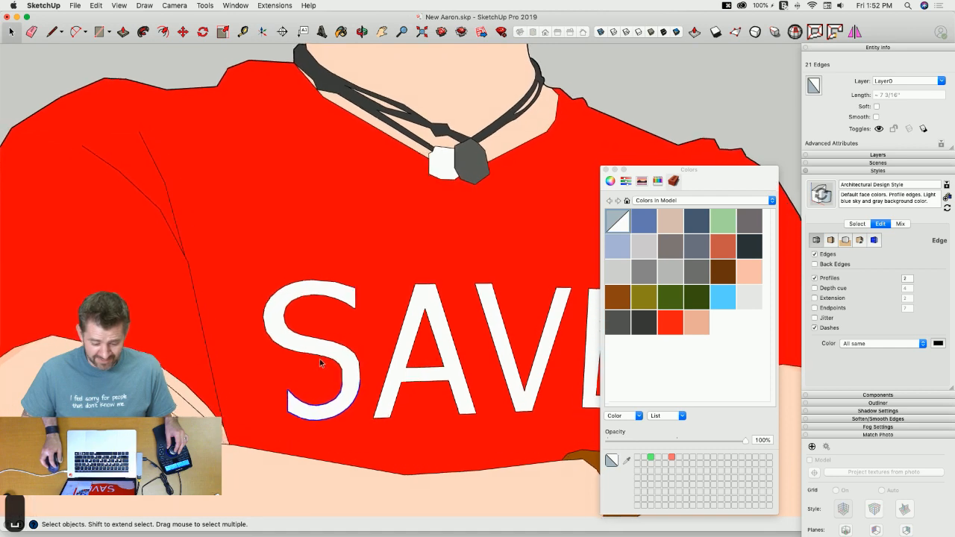
scroll(314, 365, down, 6)
click(447, 215)
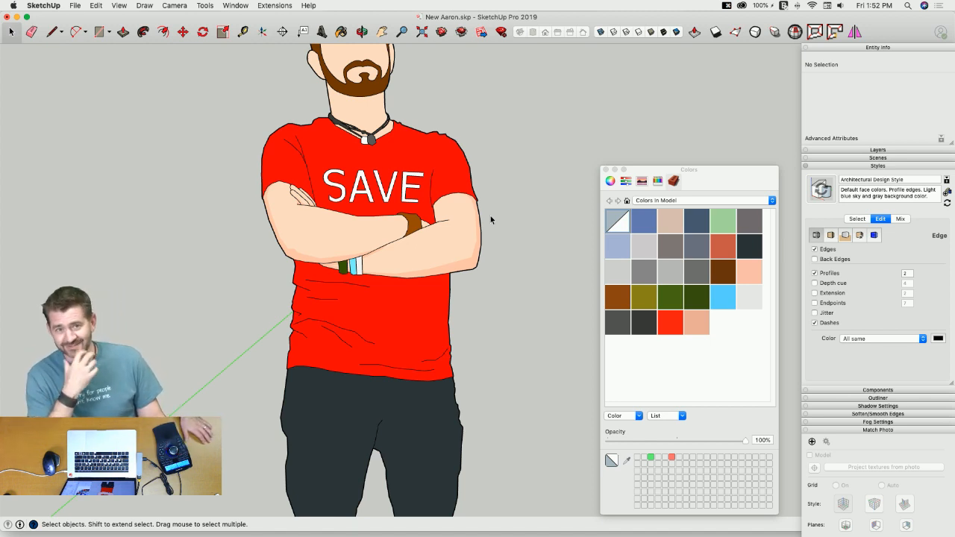
Step: Draw a connected wavy line below the crossed arms, extending the crease from the shirt's side across to its opposite edge
scroll(446, 276, up, 2)
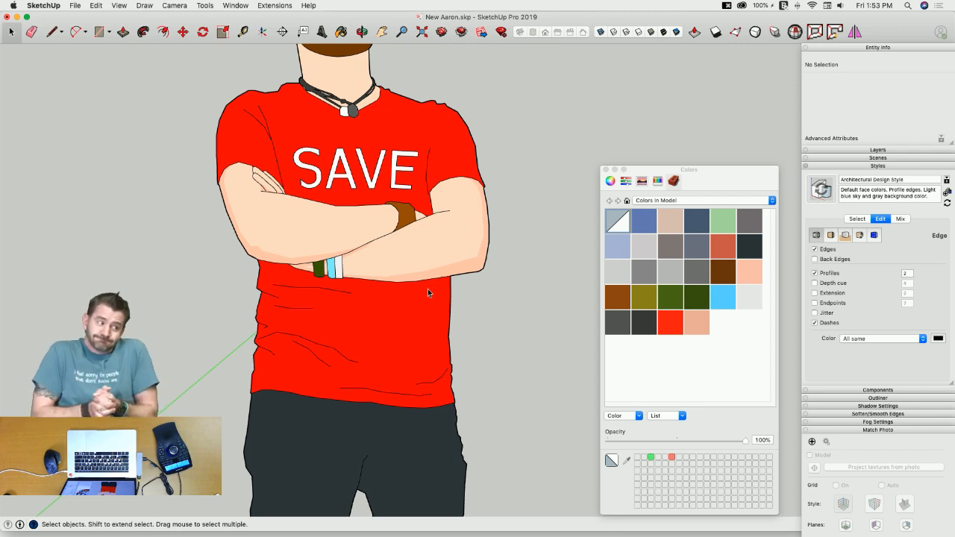
scroll(297, 266, up, 5)
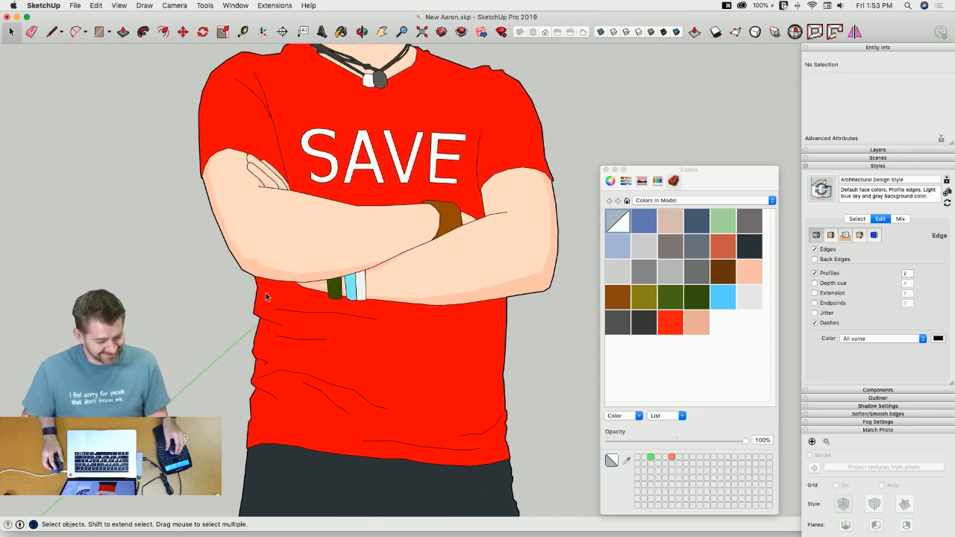
scroll(205, 299, up, 1)
key(l)
click(198, 298)
scroll(232, 274, up, 2)
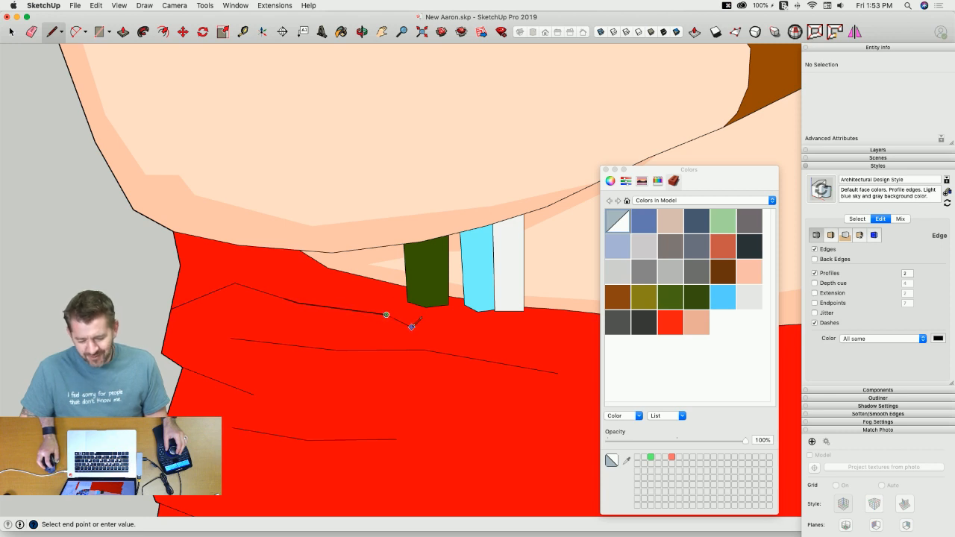
middle_drag(457, 318, 450, 310)
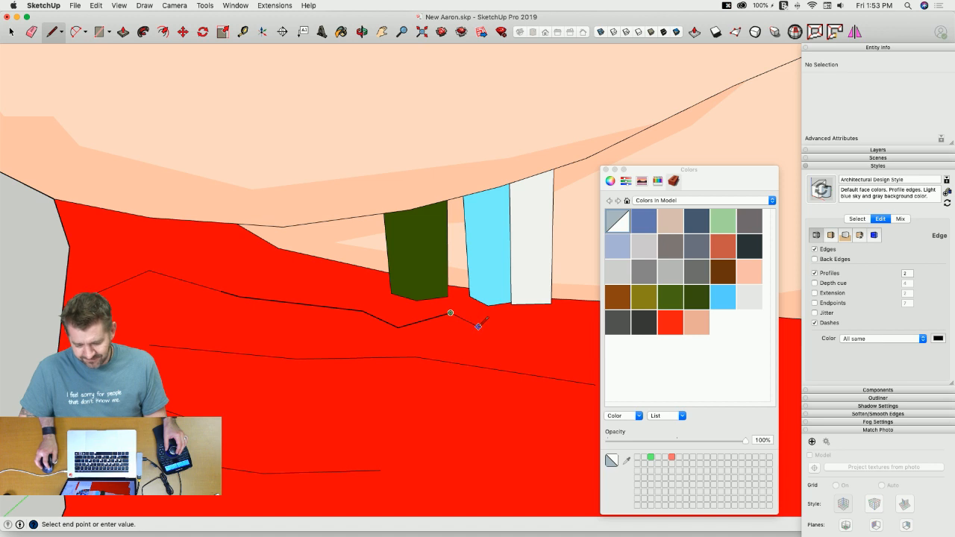
middle_drag(556, 314, 528, 319)
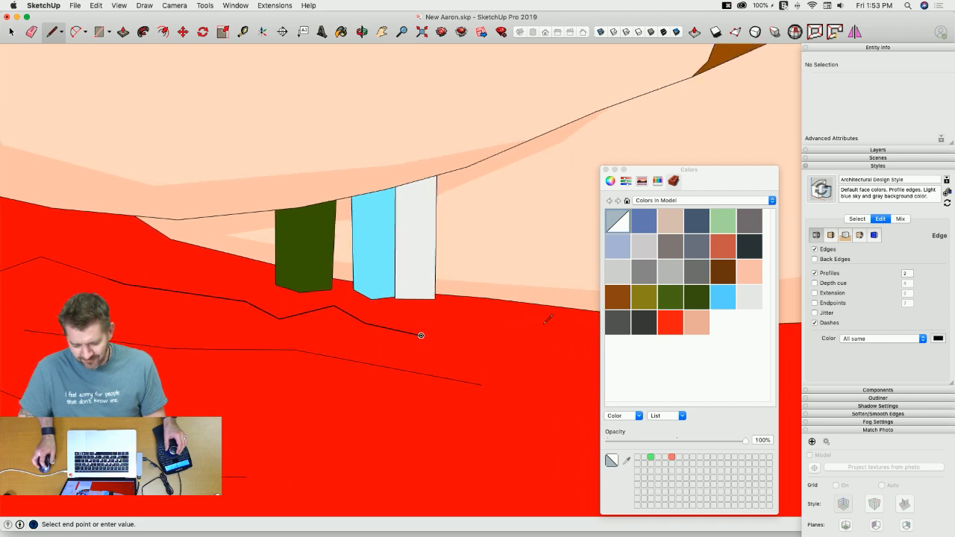
click(493, 321)
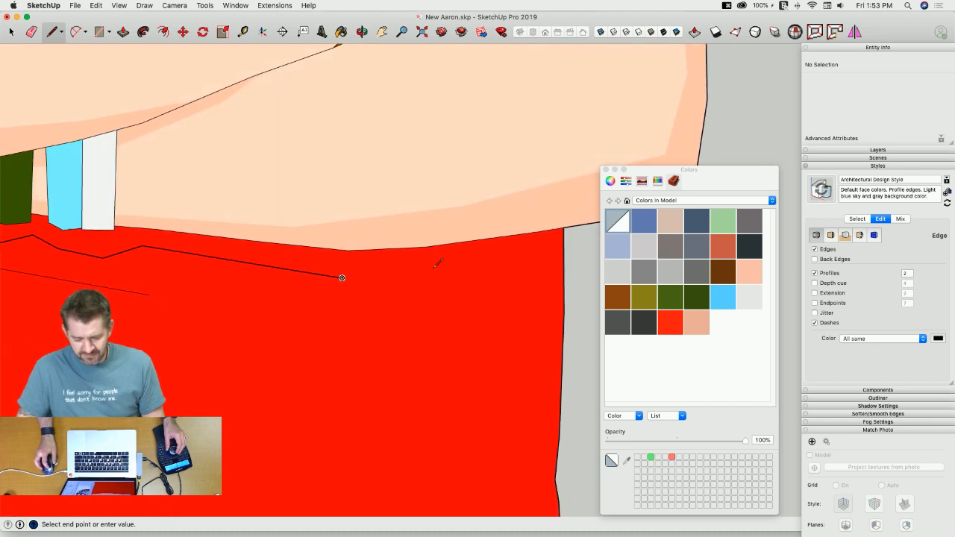
click(447, 279)
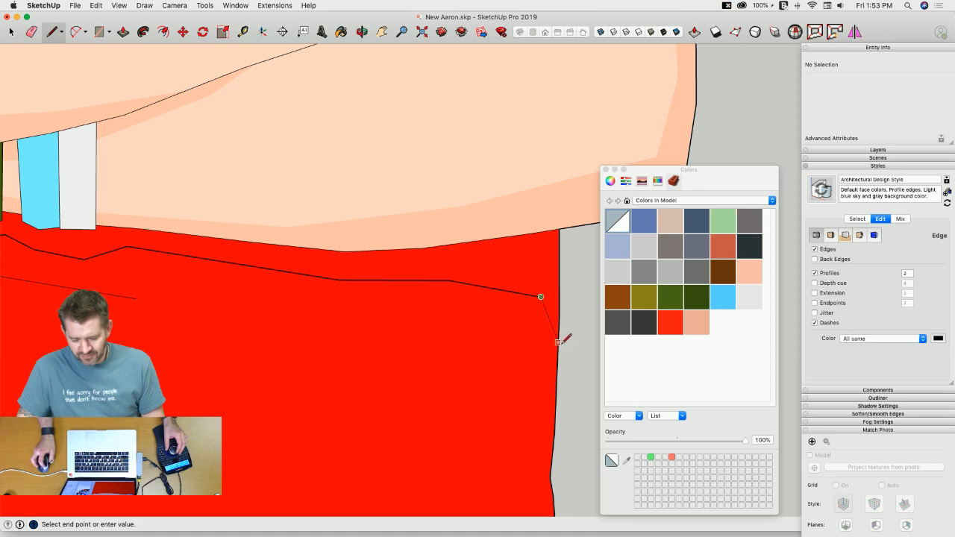
key(space)
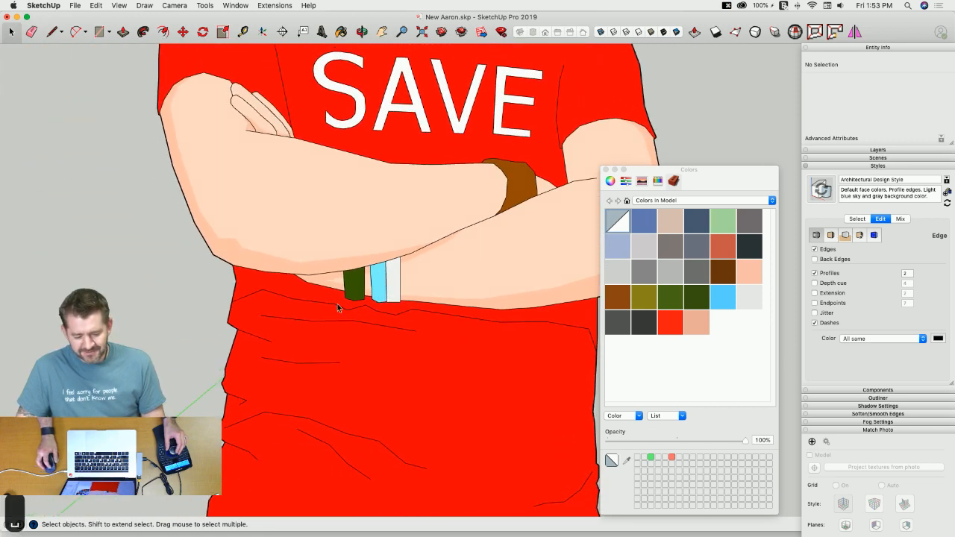
Step: Duplicate the shirt's bright red material
right_click(669, 328)
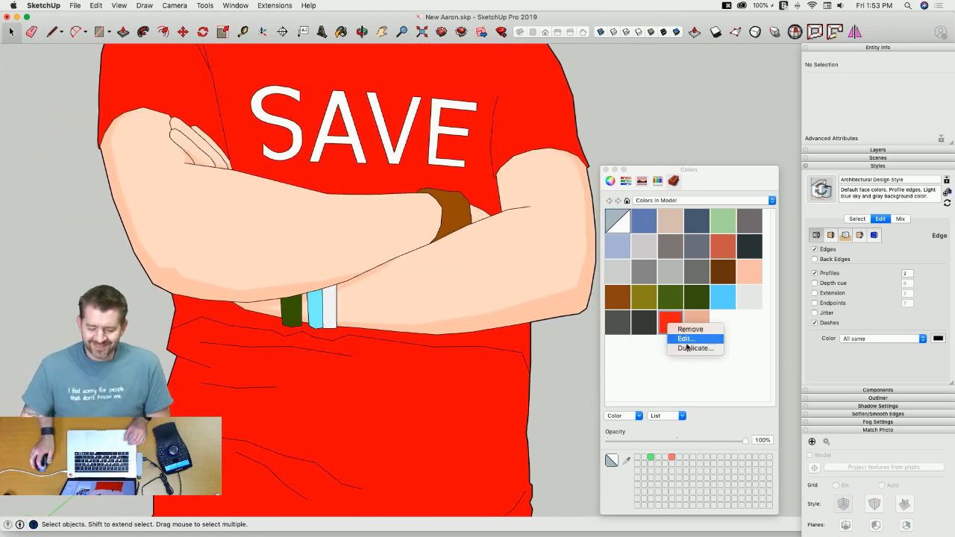
click(690, 347)
click(709, 225)
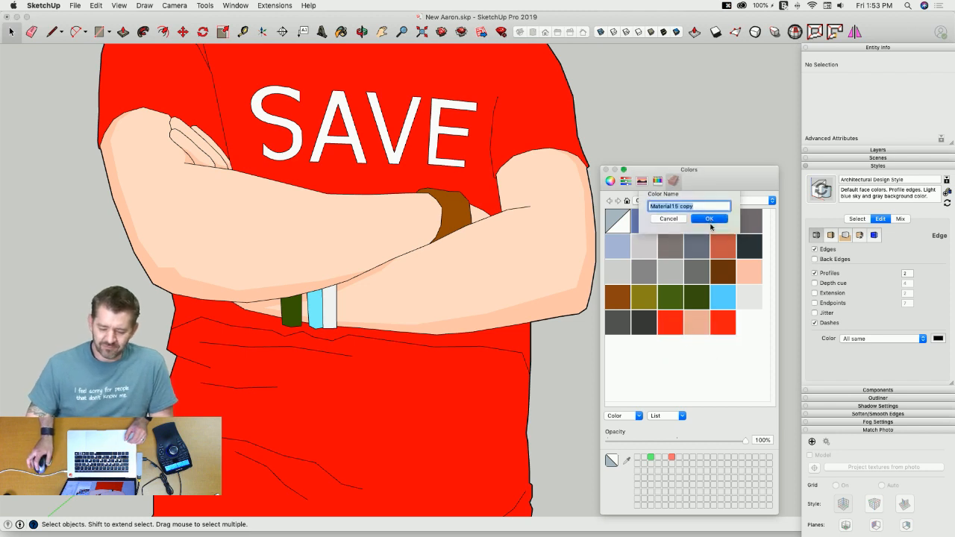
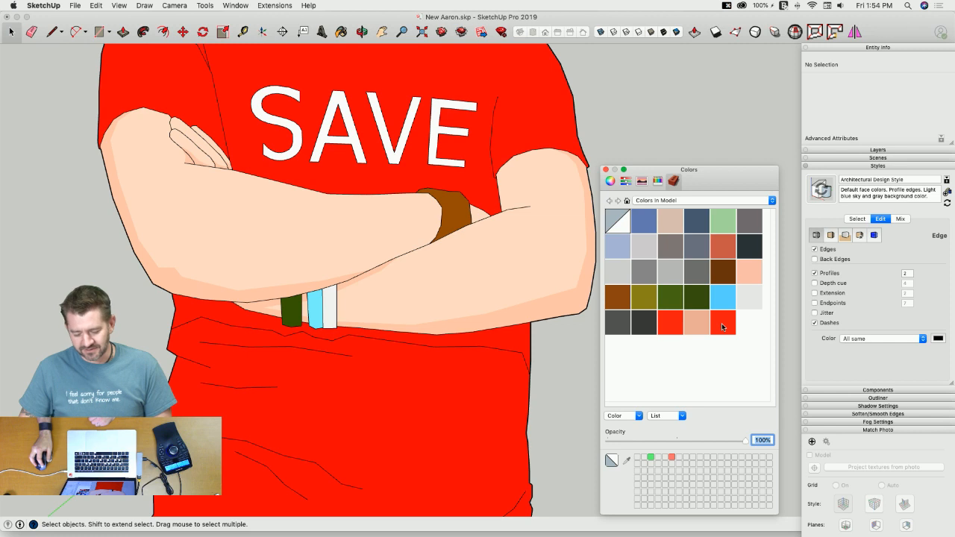
Step: Darken the duplicated red material slightly to make a shadow colour
key(b)
click(520, 331)
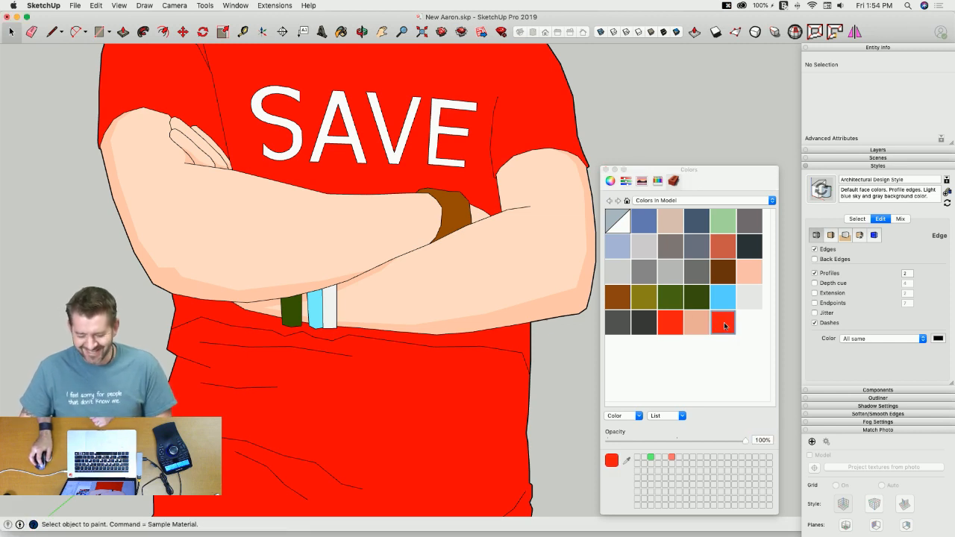
double_click(723, 321)
click(624, 341)
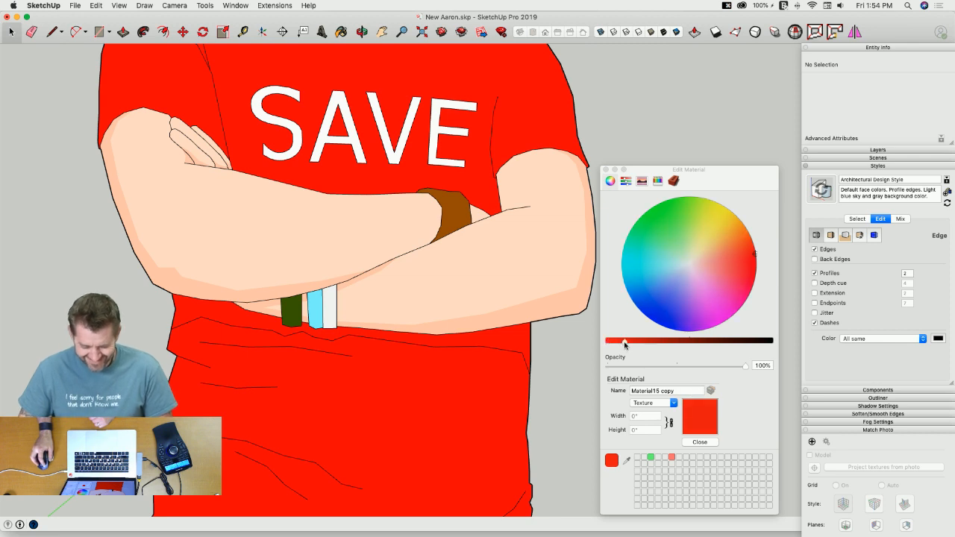
mouse_move(624, 344)
mouse_down()
mouse_move(692, 344)
mouse_move(636, 346)
mouse_up()
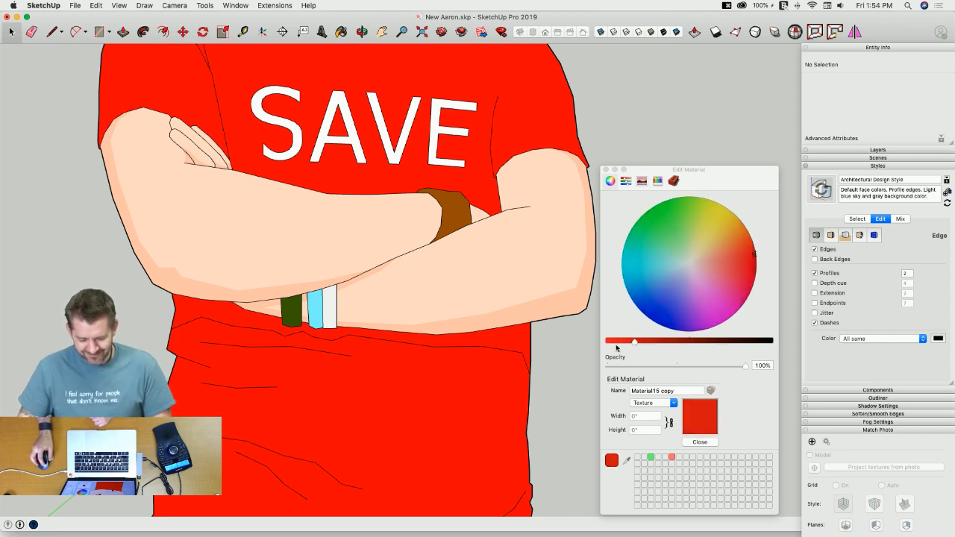
Step: Close the upper side crease with lines back to the shirt's edge and paint it and the band under the arms darker red
key(b)
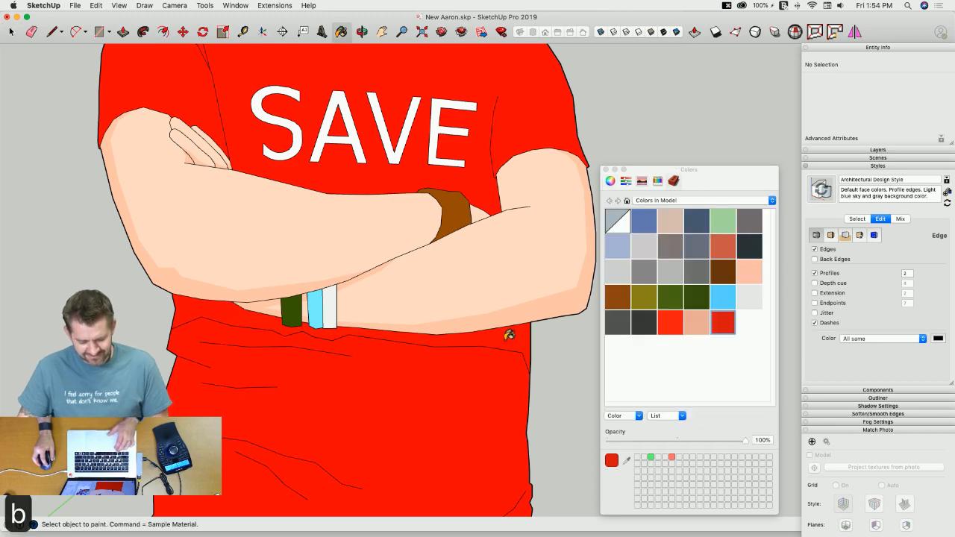
scroll(297, 319, down, 1)
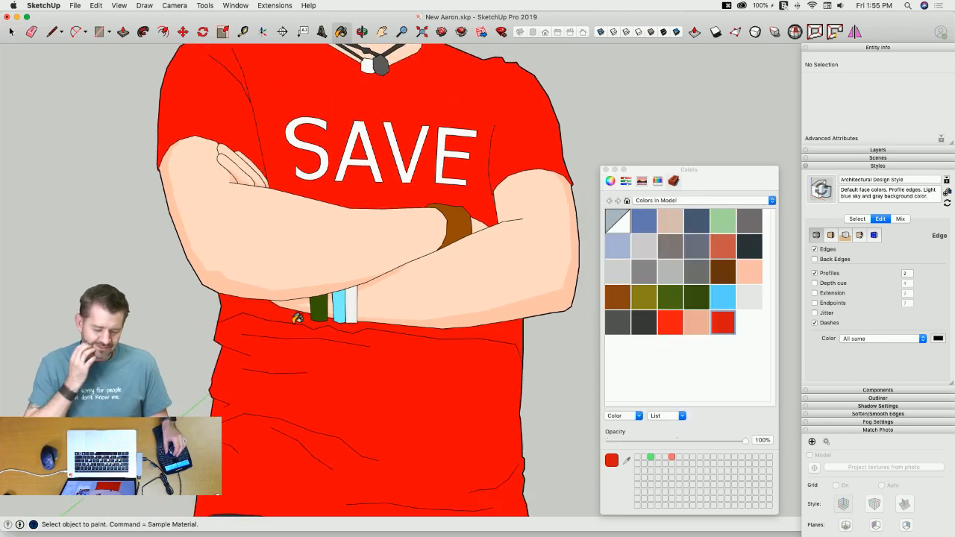
scroll(273, 303, up, 1)
scroll(261, 312, down, 1)
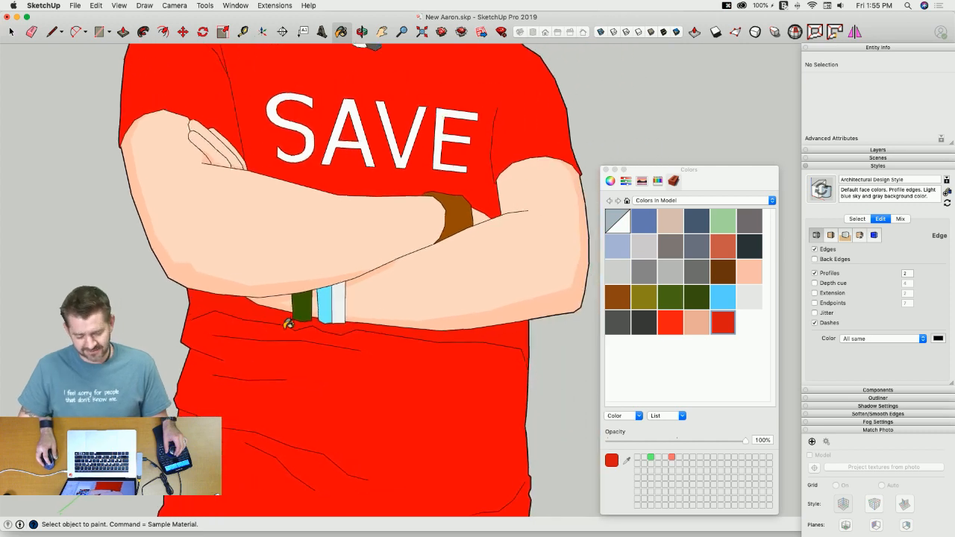
scroll(367, 335, up, 2)
key(l)
scroll(254, 317, down, 1)
scroll(236, 341, up, 2)
click(246, 338)
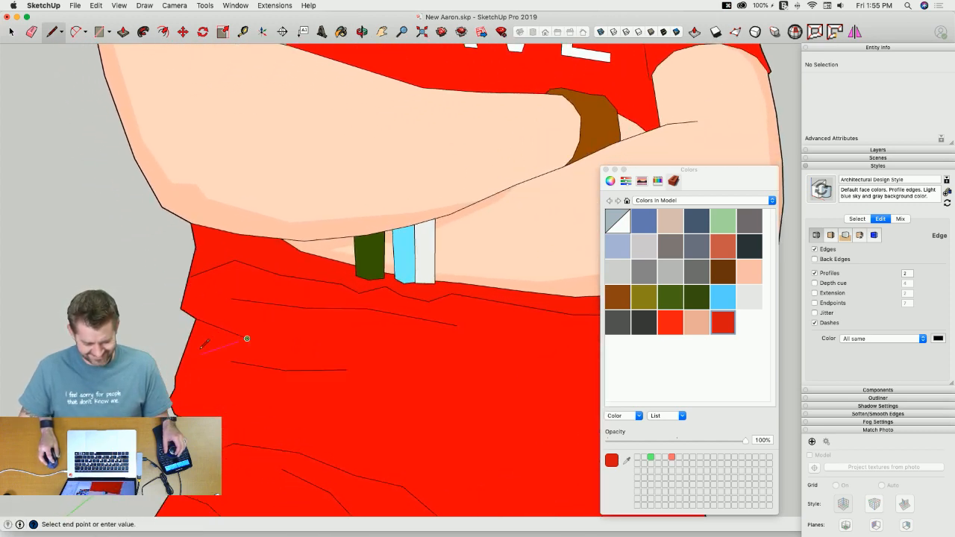
scroll(199, 341, up, 4)
click(193, 346)
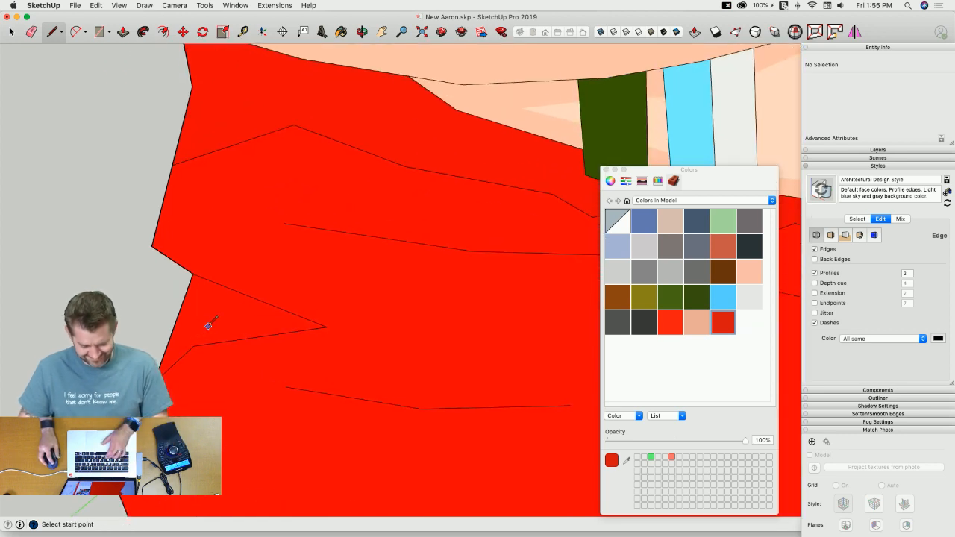
key(b)
Step: Close the second crease on the shirt's side with a line to the outline and paint the triangle darker red
key(l)
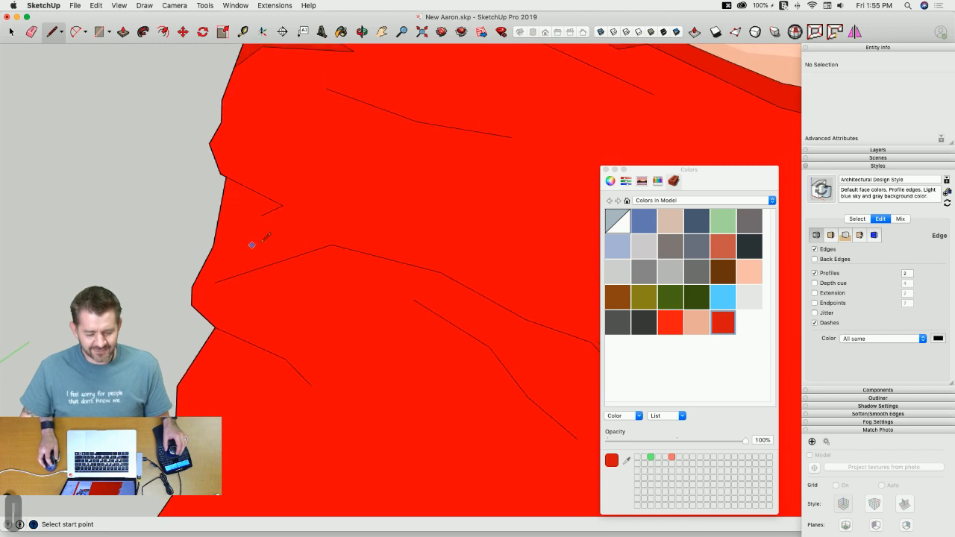
click(261, 215)
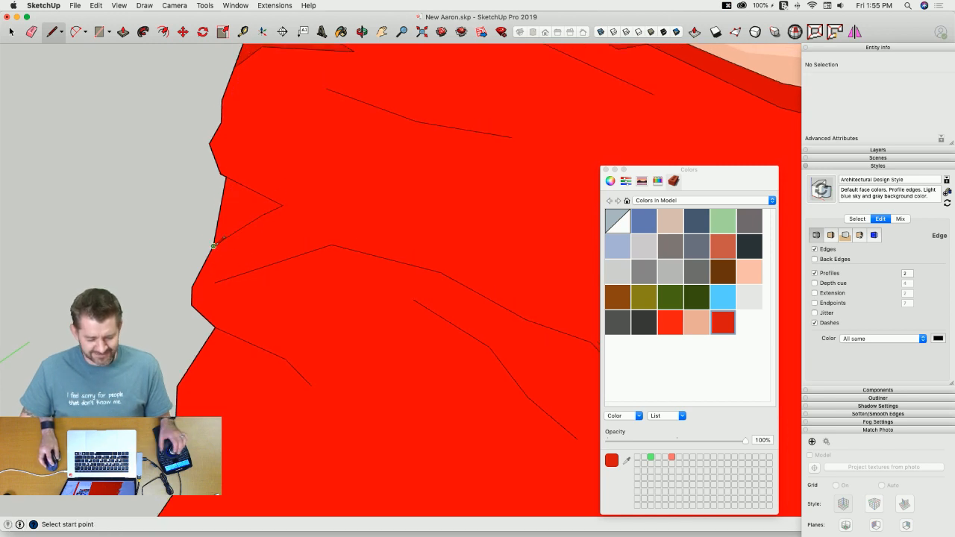
key(b)
click(241, 208)
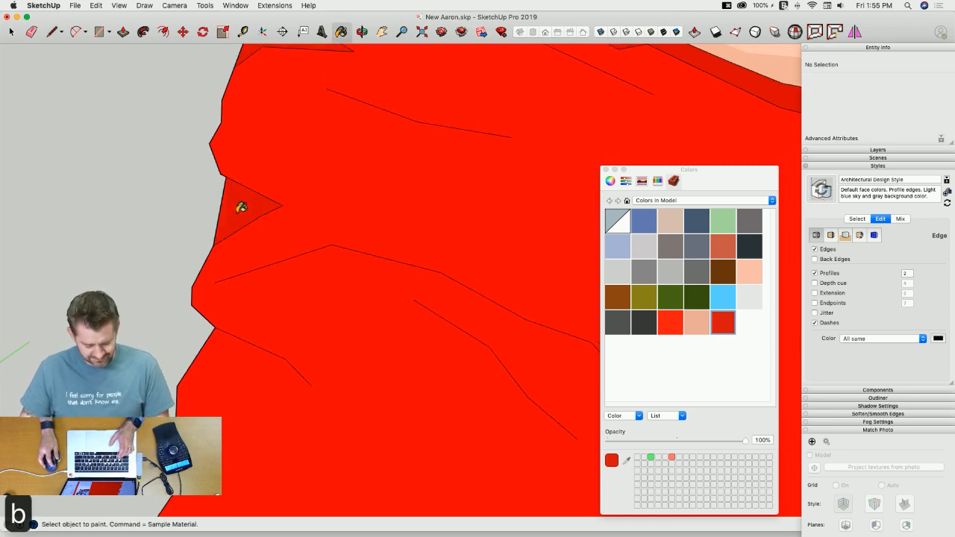
Step: Hide the closing edges next to the shirt's outline on the two painted side creases
key(e)
click(237, 232)
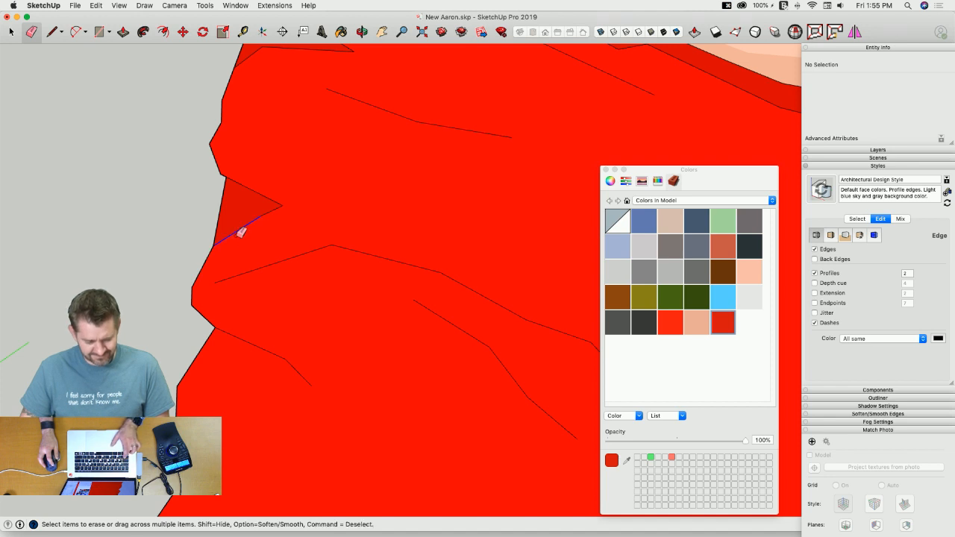
scroll(238, 274, down, 2)
click(245, 137)
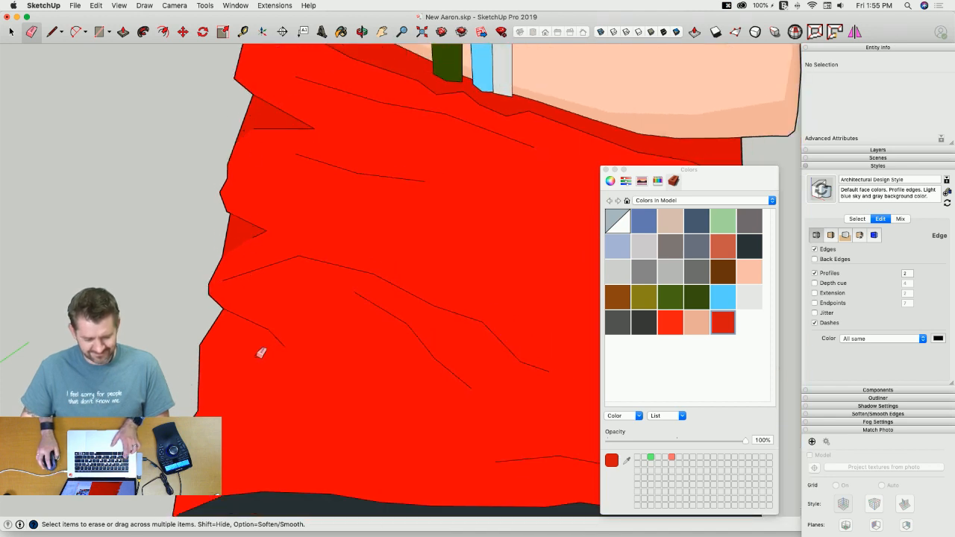
Step: Hide the wavy lower edges of the darker shadow band beneath the crossed arms
scroll(259, 352, down, 2)
drag(263, 175, 440, 209)
drag(519, 228, 506, 224)
drag(588, 247, 587, 248)
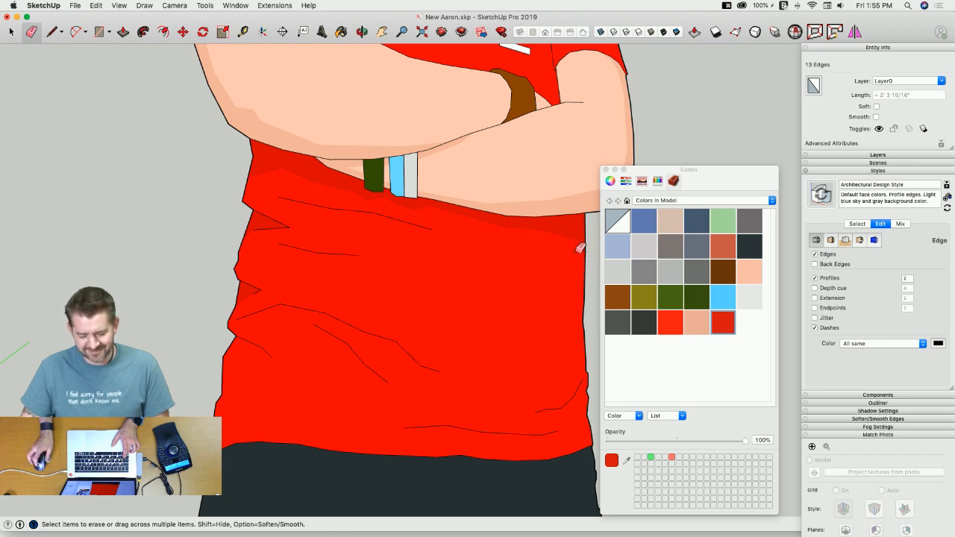
Step: Close the lowest side crease with two lines back to the shirt's edge and paint the enclosed face darker red
scroll(229, 366, up, 4)
key(l)
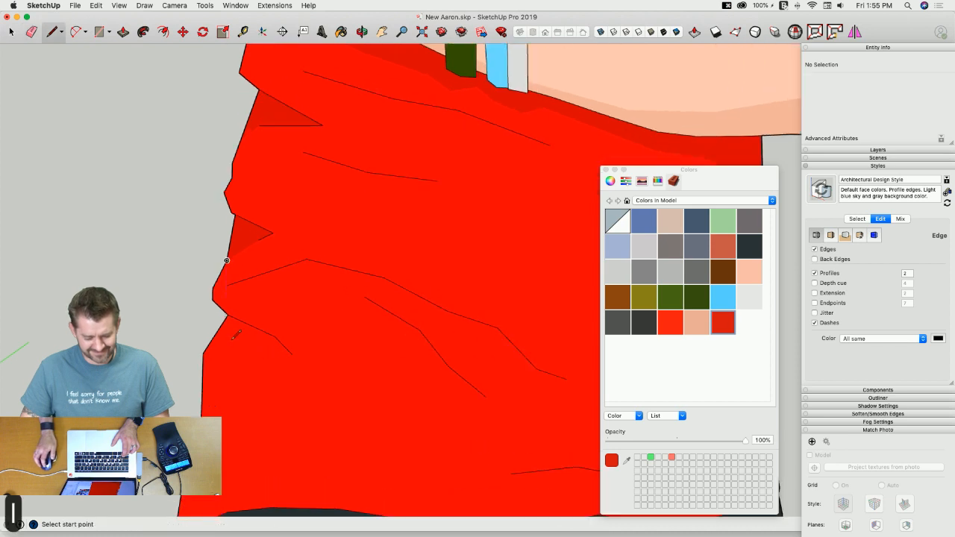
click(291, 355)
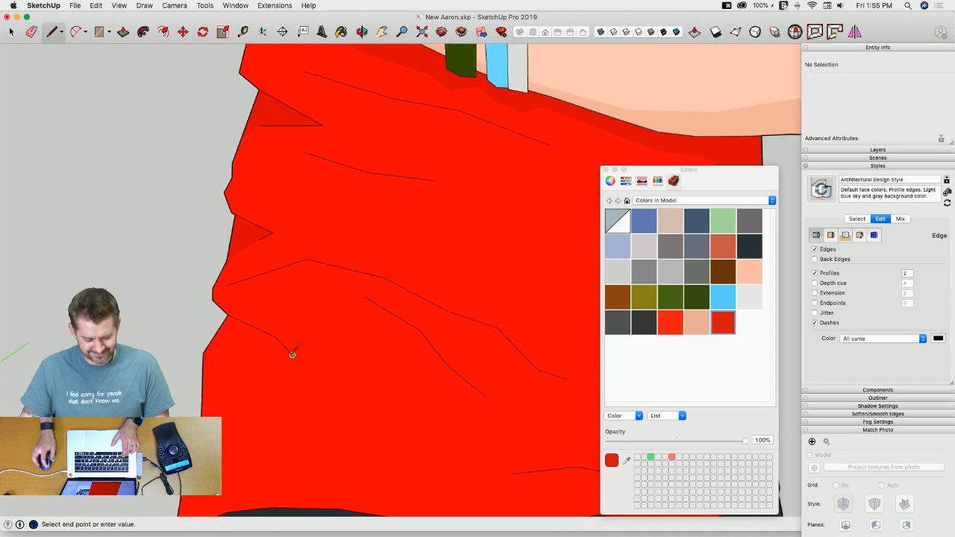
click(224, 346)
key(e)
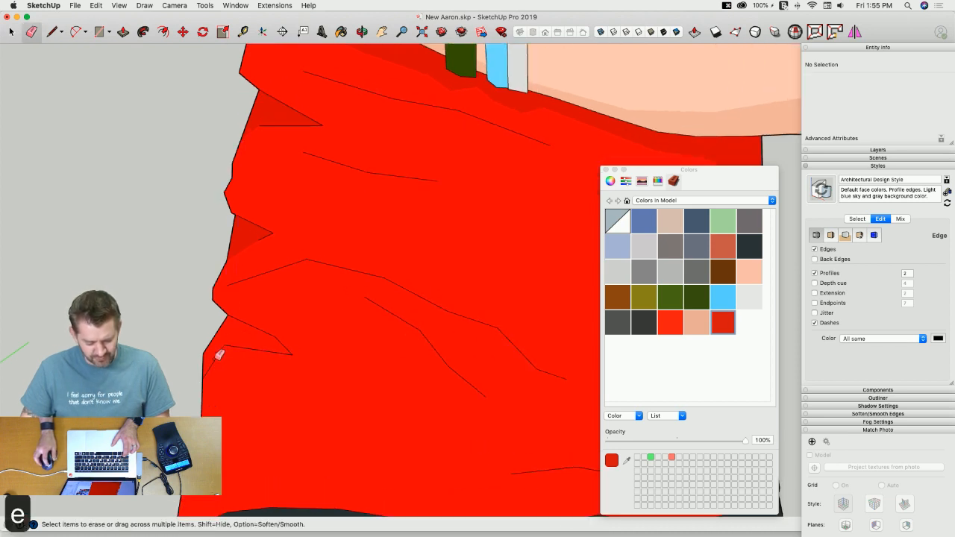
key(b)
click(245, 331)
Step: Hide the two closing edges beneath the lowest painted side crease
key(l)
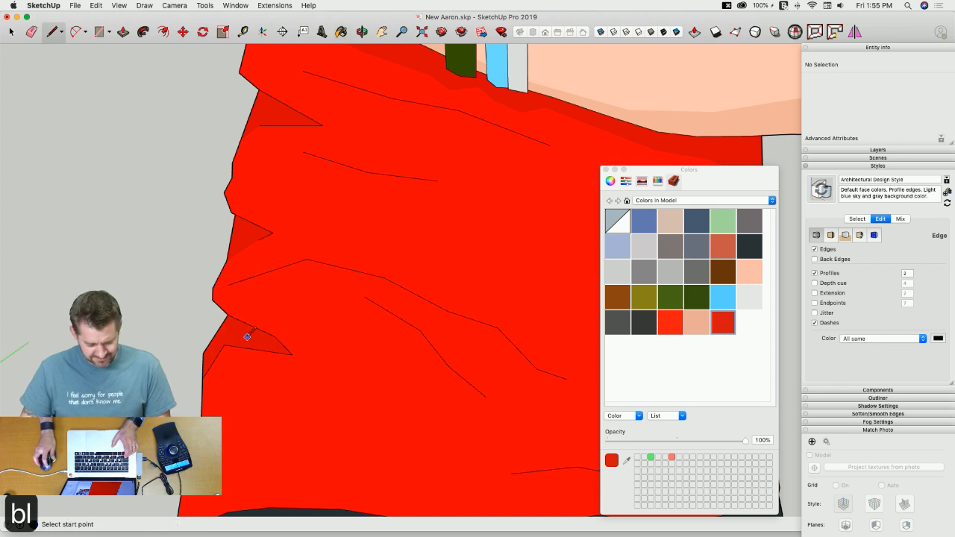
key(e)
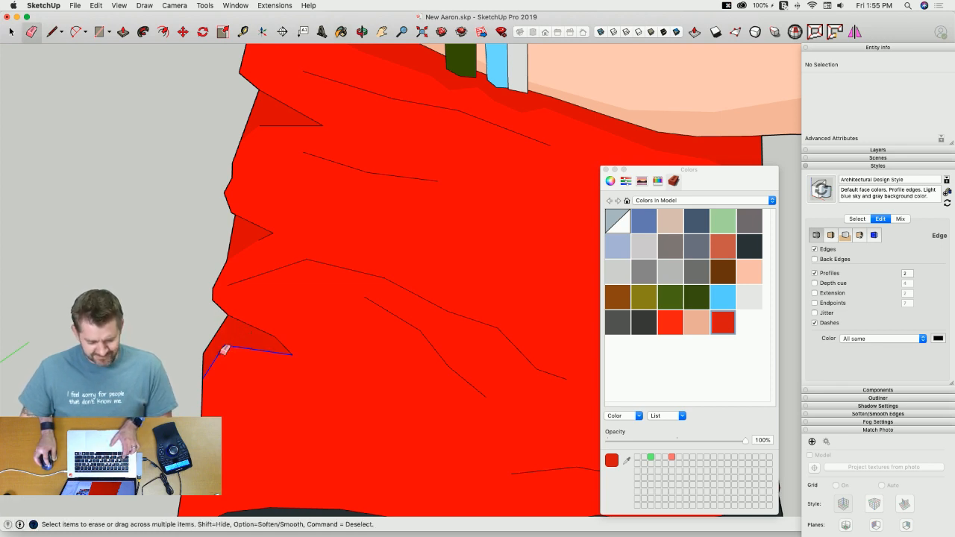
click(225, 348)
Step: Outline a forked shadow shape with lines between the long middle crease on the shirt's belly and the shorter crease beneath it
key(l)
click(268, 271)
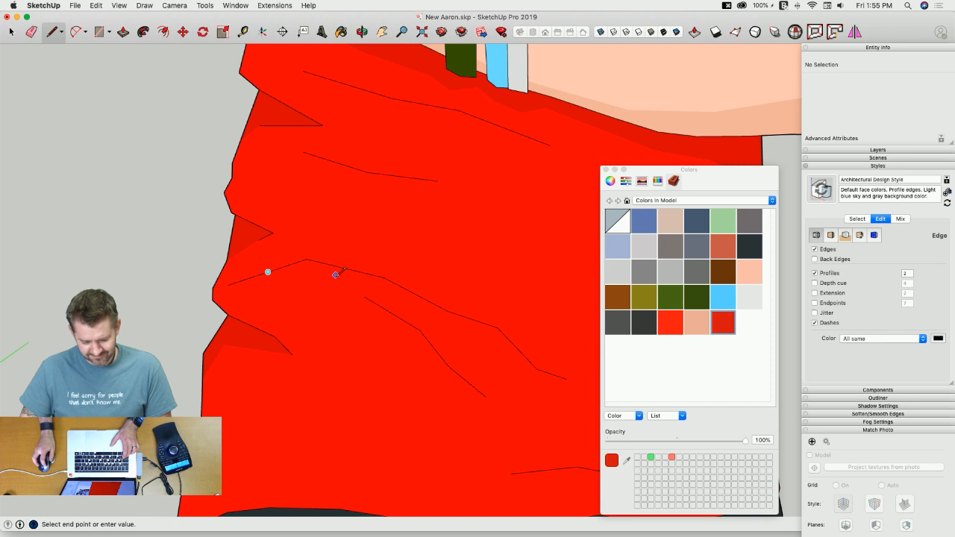
scroll(335, 274, up, 3)
click(381, 302)
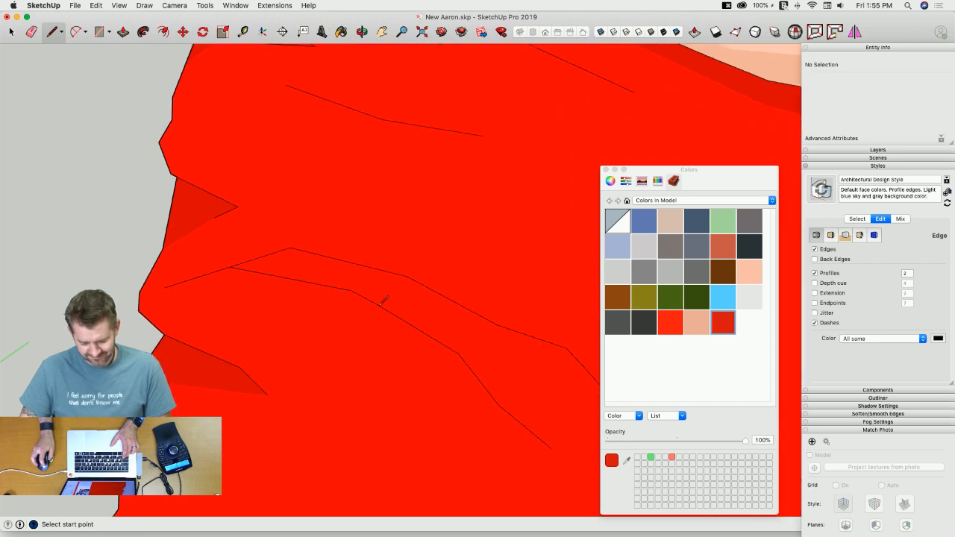
click(380, 303)
scroll(362, 283, up, 2)
click(363, 283)
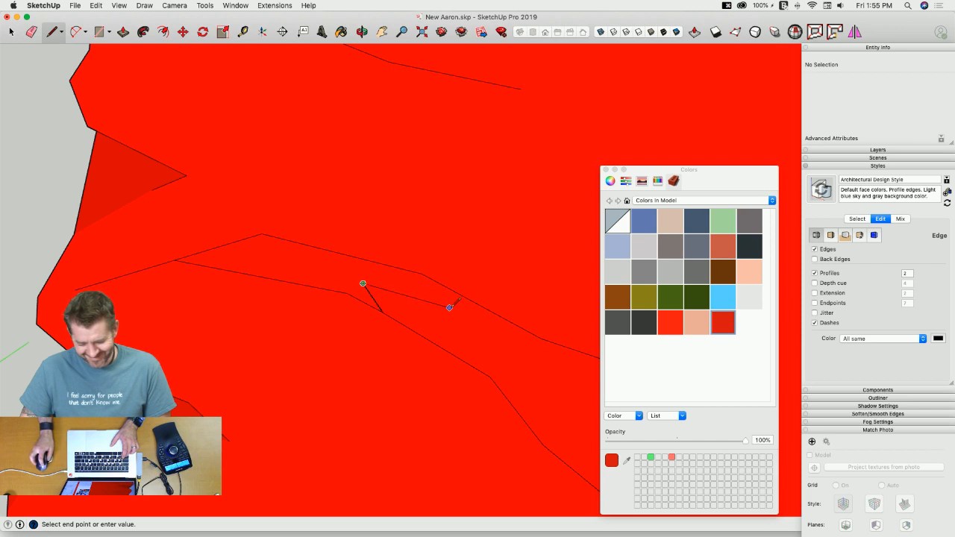
click(448, 306)
scroll(261, 253, down, 3)
click(472, 333)
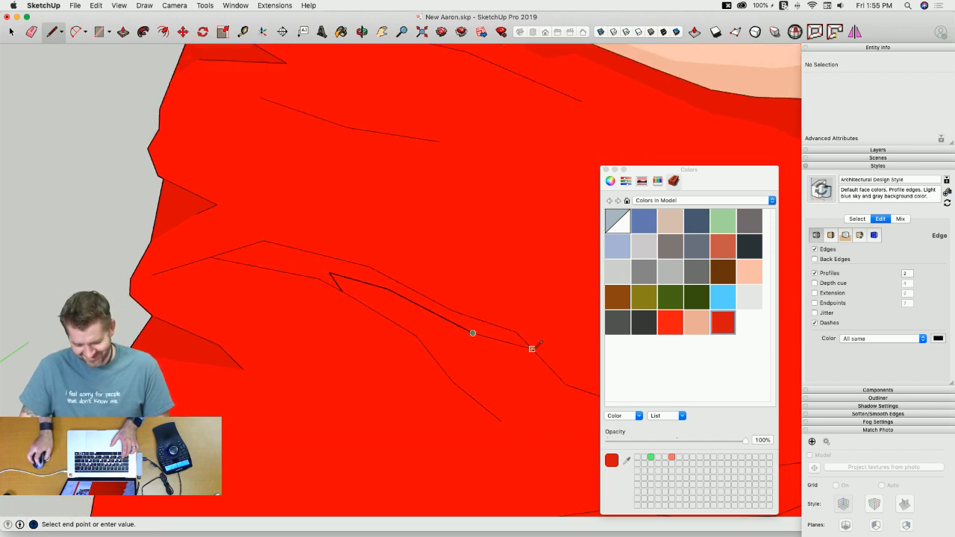
click(541, 358)
Step: Paint the enclosed face below the long middle crease darker red and hide its added lower edges
key(b)
click(501, 333)
key(e)
mouse_move(505, 336)
mouse_down()
mouse_move(341, 273)
mouse_move(213, 259)
mouse_up()
scroll(276, 390, down, 5)
scroll(276, 390, down, 6)
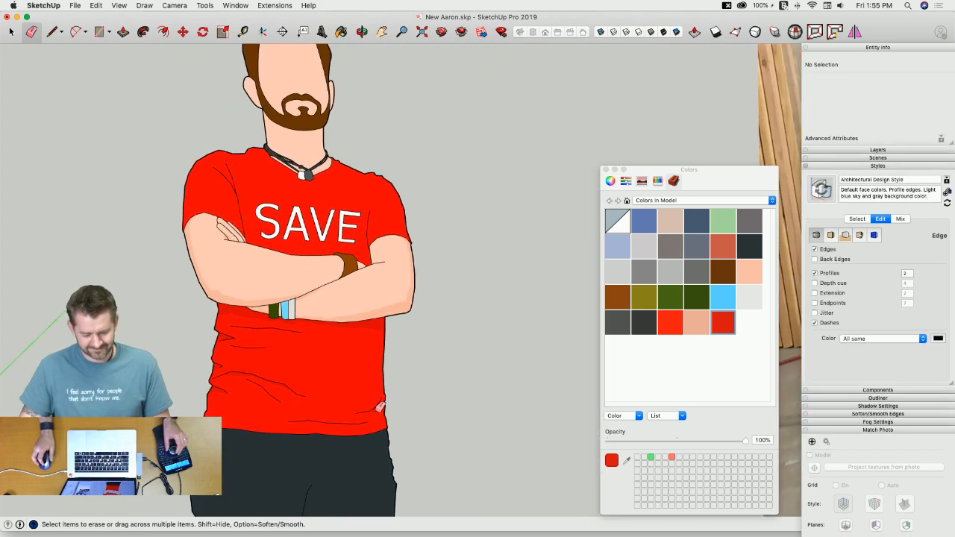
Step: Outline a narrow shadow from the armpit crease beside the letter E down to the crossed arms
scroll(381, 419, up, 5)
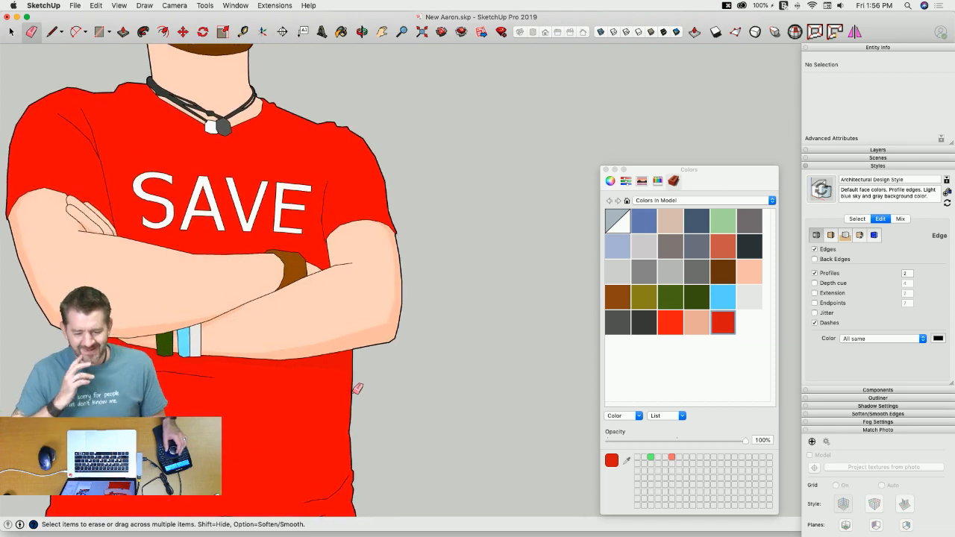
scroll(325, 284, down, 3)
scroll(325, 284, up, 4)
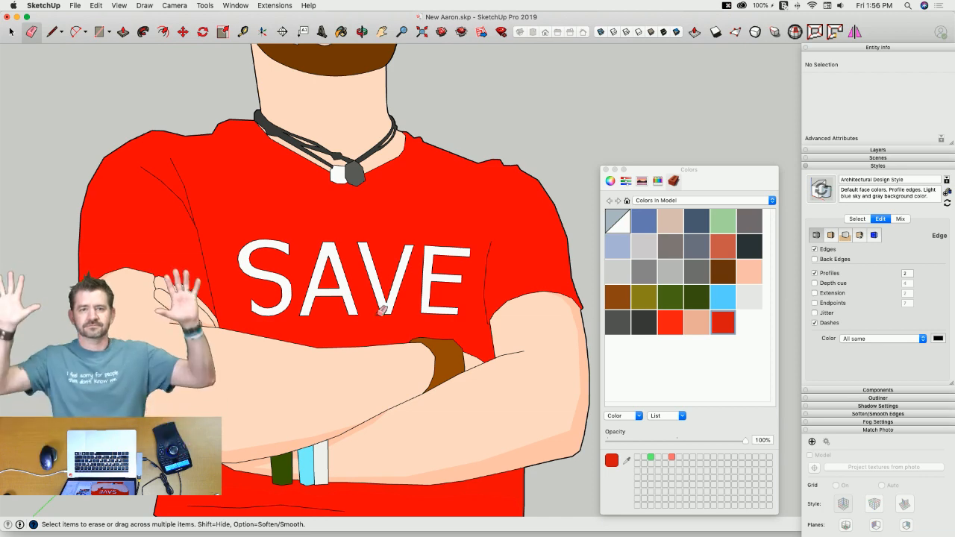
key(l)
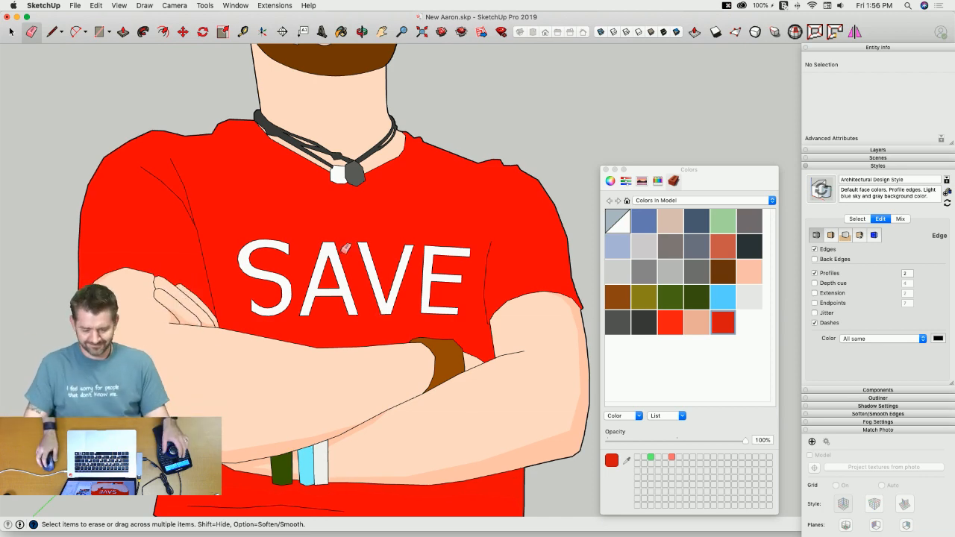
scroll(477, 302, up, 3)
click(474, 202)
click(455, 353)
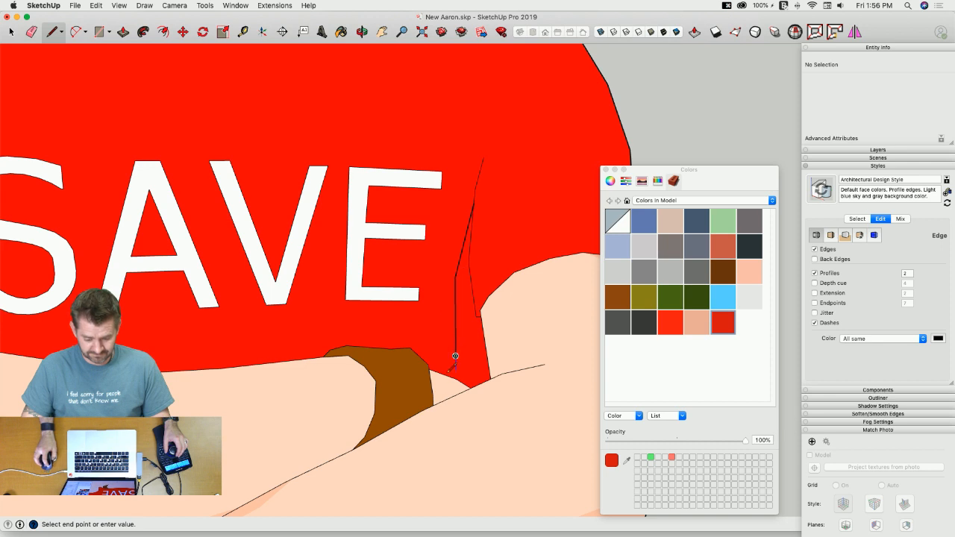
click(446, 373)
Step: Hide the added edges of the armpit shadow beside the letter E
key(e)
drag(458, 351, 458, 300)
drag(463, 249, 463, 249)
scroll(464, 254, down, 5)
Step: Outline a shadow strip along the outer edge of the sleeve beside the letter E, from the shoulder to the cuff
key(l)
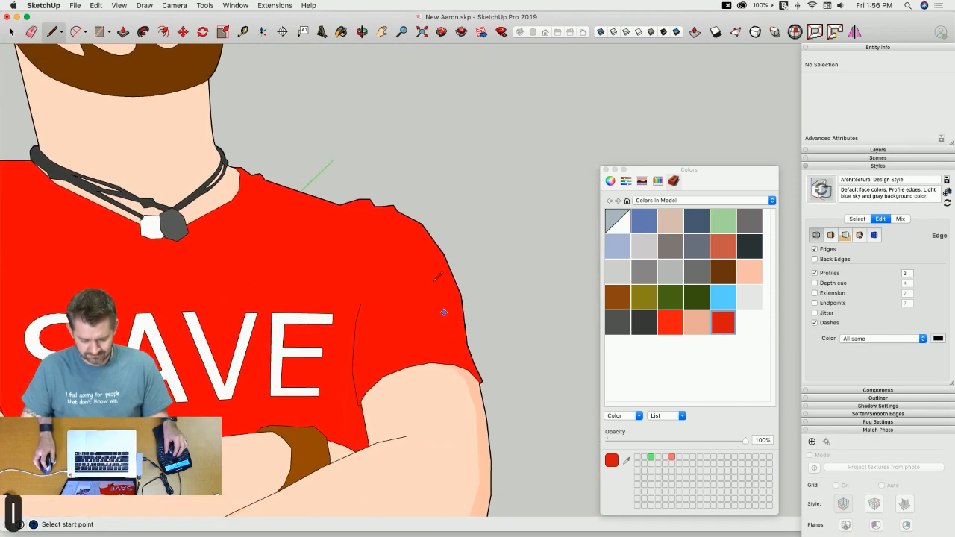
scroll(450, 327, up, 1)
click(429, 236)
click(446, 285)
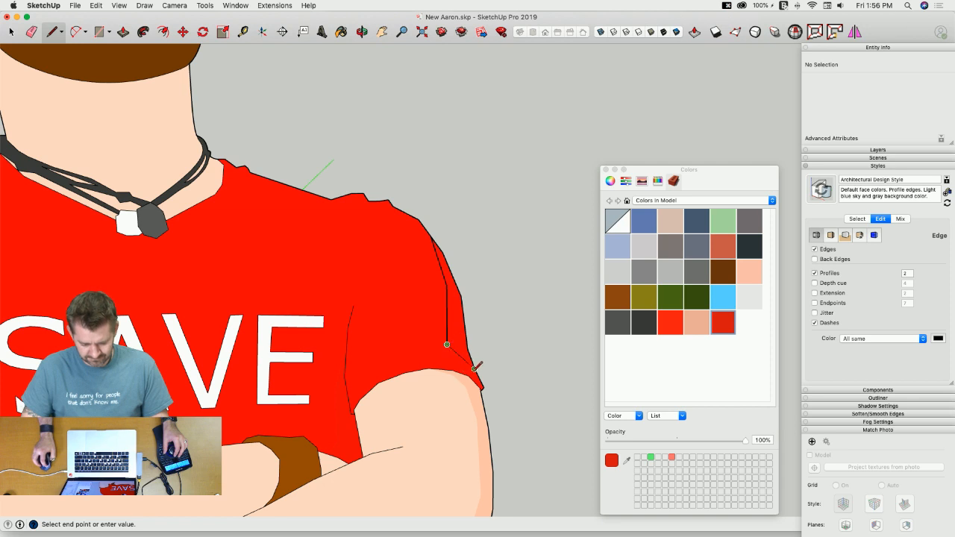
scroll(473, 370, up, 2)
click(466, 367)
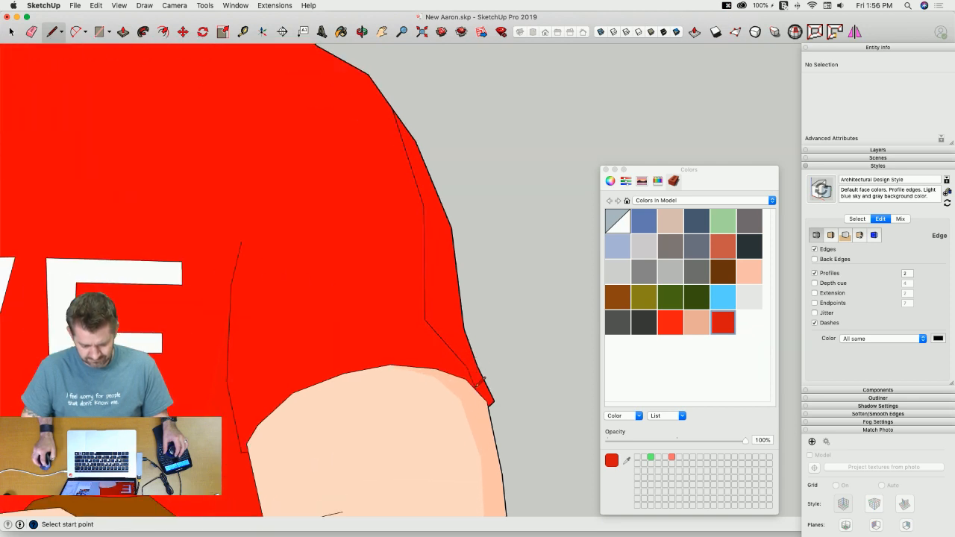
Step: Paint the outer strip of that sleeve darker red and hide the lower segments of its inner outline
key(b)
key(e)
mouse_move(458, 343)
mouse_down()
mouse_move(476, 377)
mouse_move(426, 270)
mouse_move(419, 192)
mouse_up()
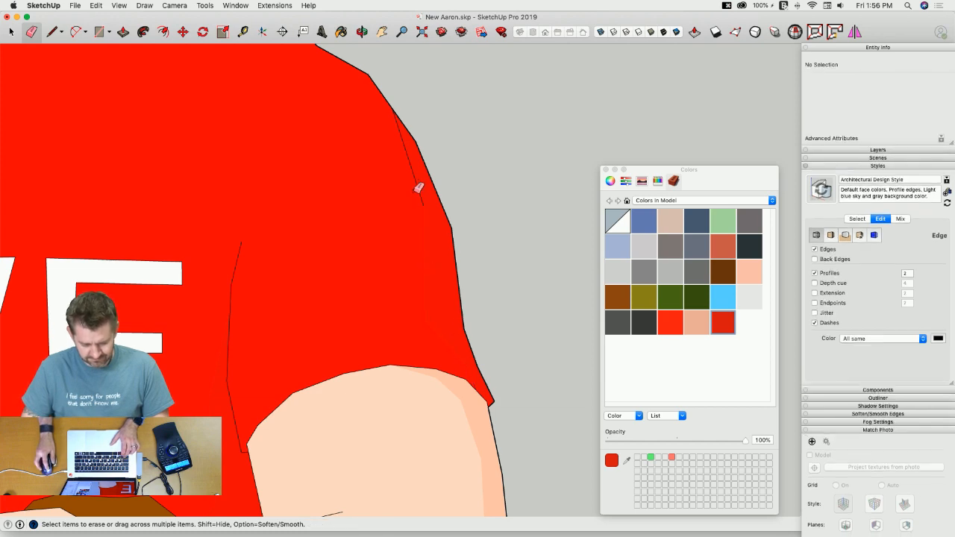
scroll(418, 371, down, 6)
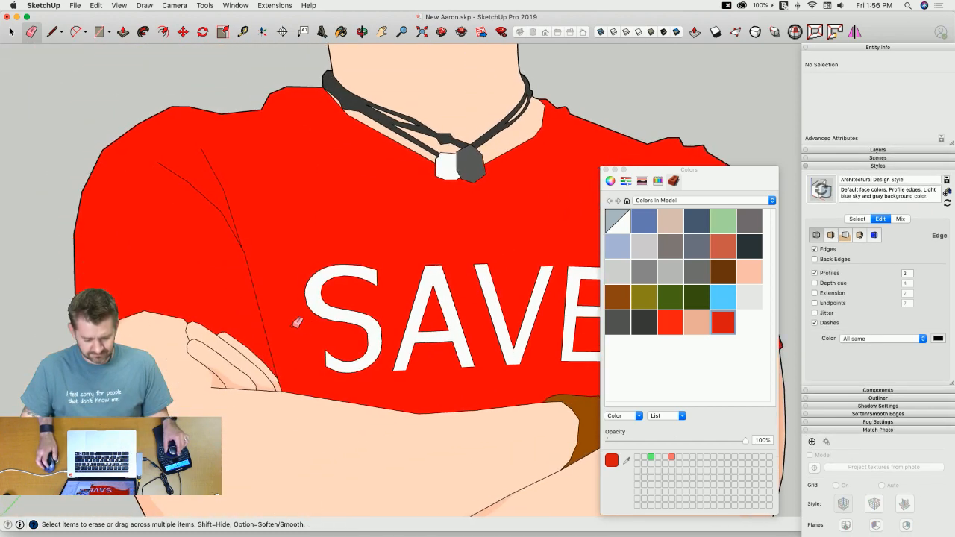
Step: Outline a shadow strip along the outer edge of the opposite sleeve, beside the letter S, from the shoulder to the arm
scroll(291, 321, up, 5)
key(l)
scroll(274, 315, up, 1)
click(302, 201)
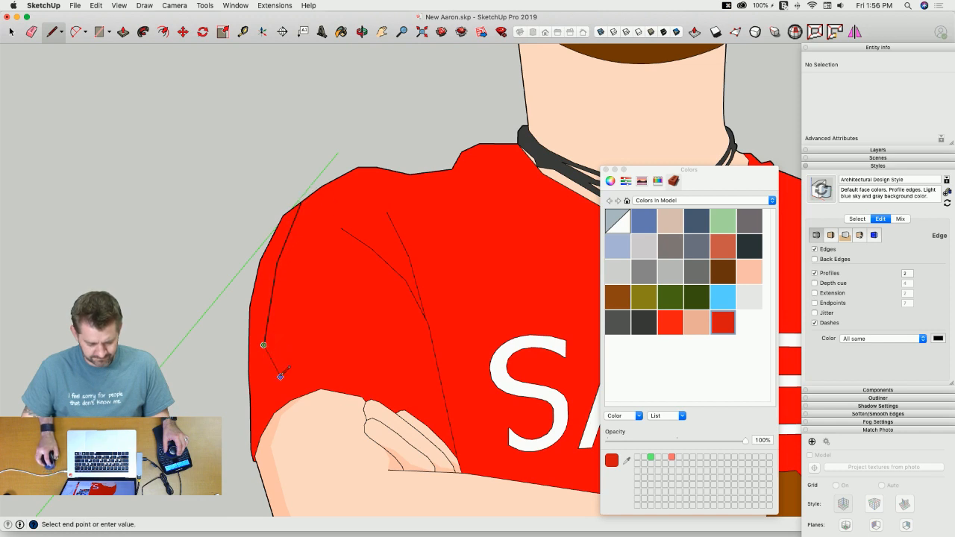
scroll(272, 366, up, 4)
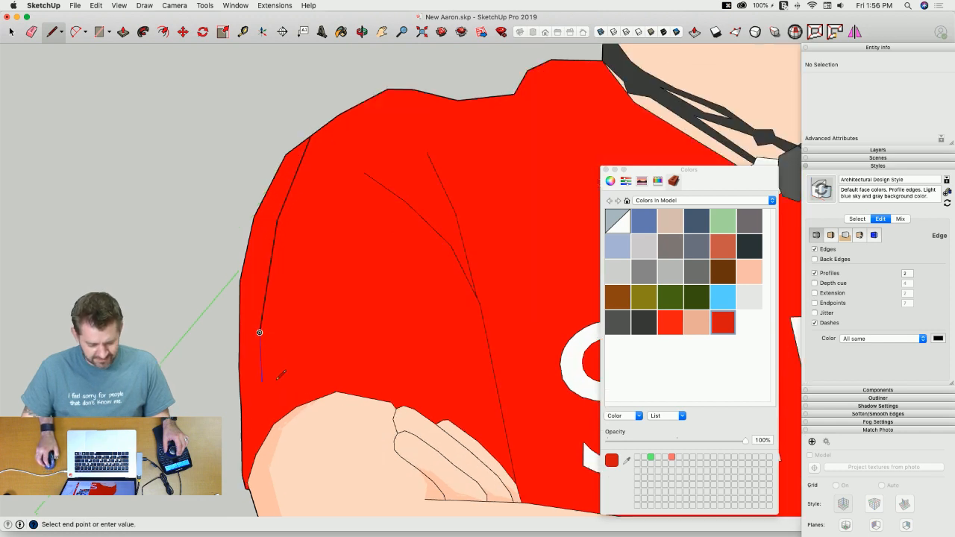
click(271, 373)
shift+middle_drag(242, 457, 227, 425)
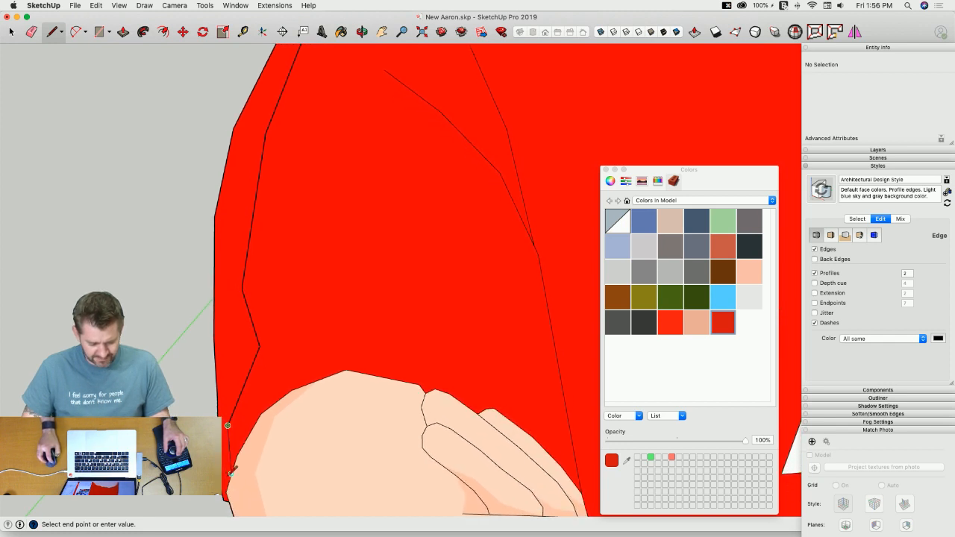
Step: Erase the lowest segments of the new sleeve shadow outline just above the arm
key(e)
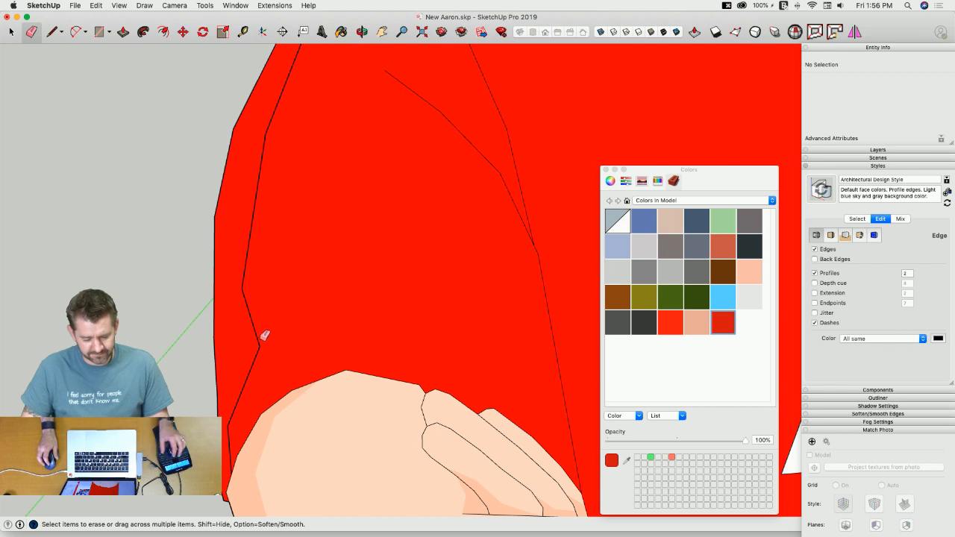
middle_drag(262, 335, 263, 338)
key(e)
drag(181, 320, 170, 358)
middle_drag(261, 335, 275, 303)
Step: Redraw the lower end of the sleeve shadow outline farther in from the sleeve's outer edge, ending on the arm
key(l)
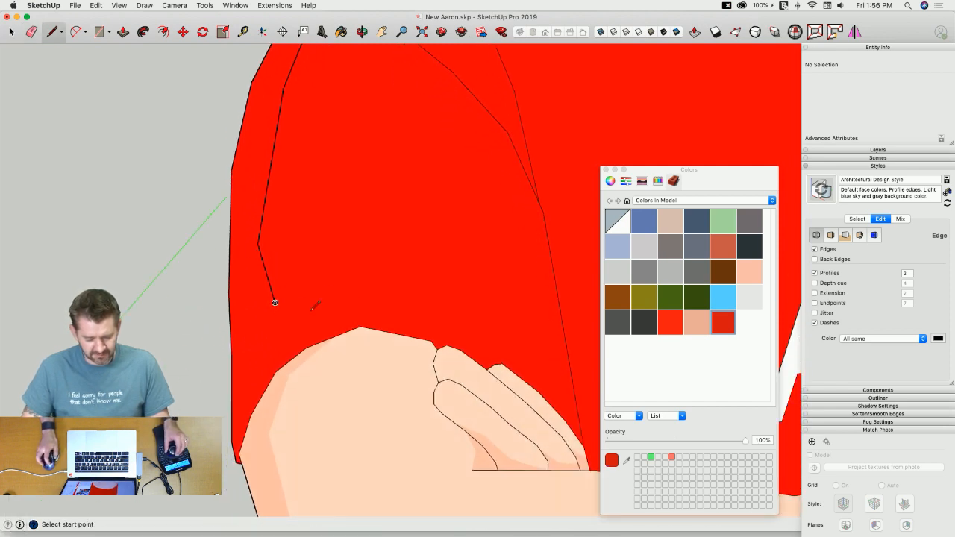
click(275, 303)
click(246, 384)
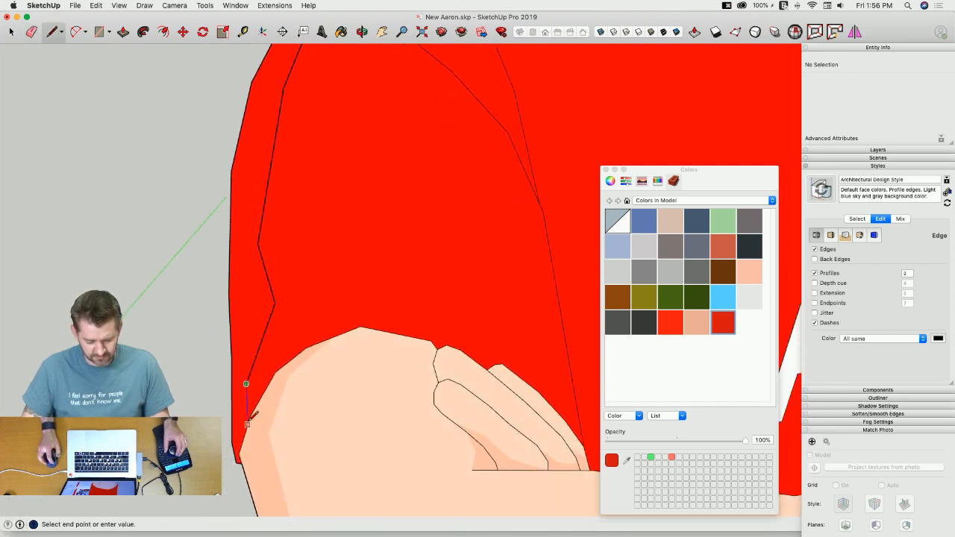
click(251, 414)
Step: Paint the outer strip of the sleeve beside the letter S darker red and hide its lower inner edges
key(b)
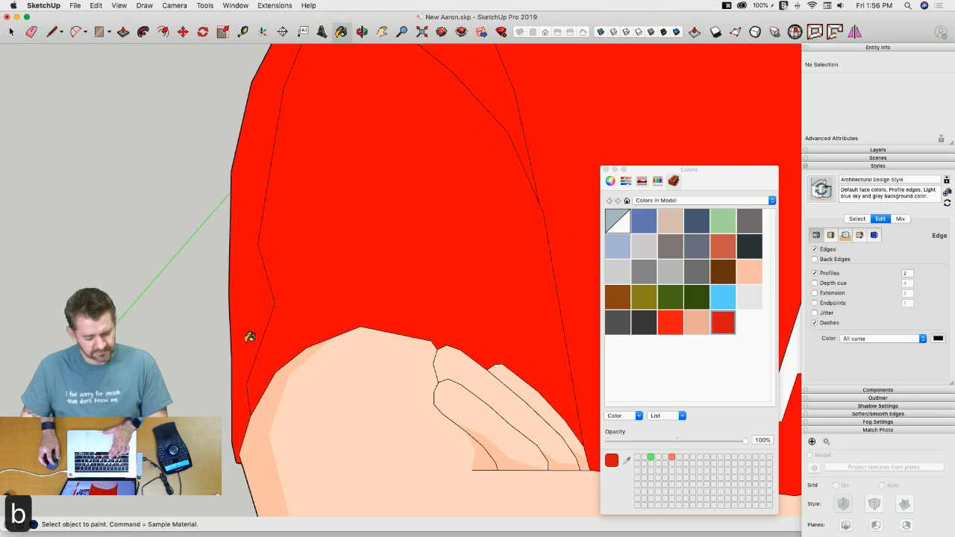
key(e)
mouse_move(248, 398)
mouse_down()
mouse_move(282, 301)
mouse_move(266, 332)
mouse_up()
scroll(266, 333, down, 3)
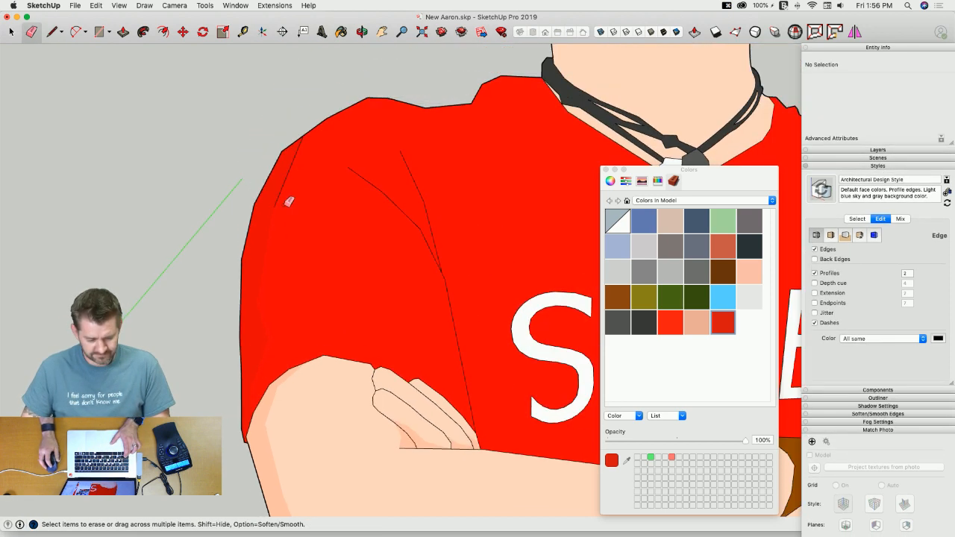
Step: Outline a shadow from the armpit crease beside the letter S down to the fingers and paint it darker red
scroll(354, 199, down, 2)
key(l)
scroll(366, 166, up, 3)
click(402, 165)
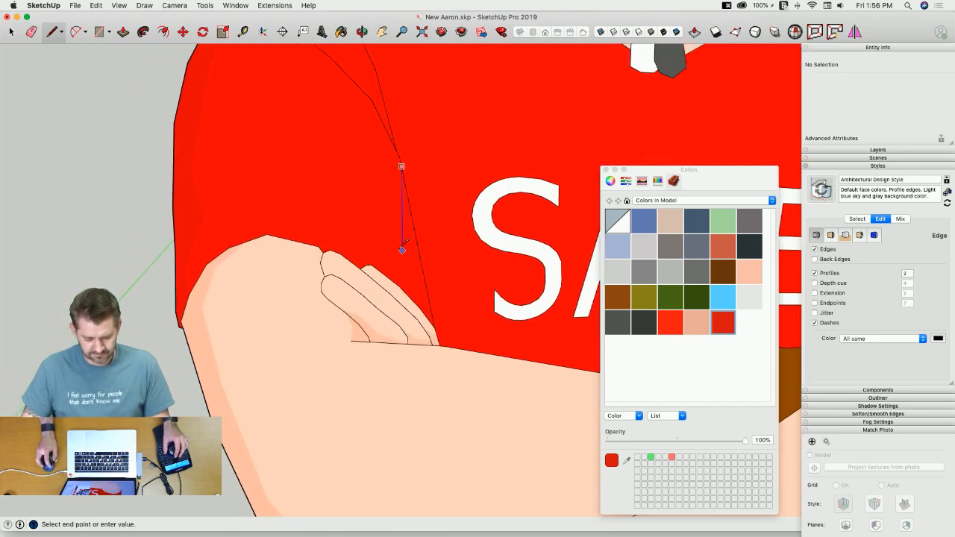
click(402, 247)
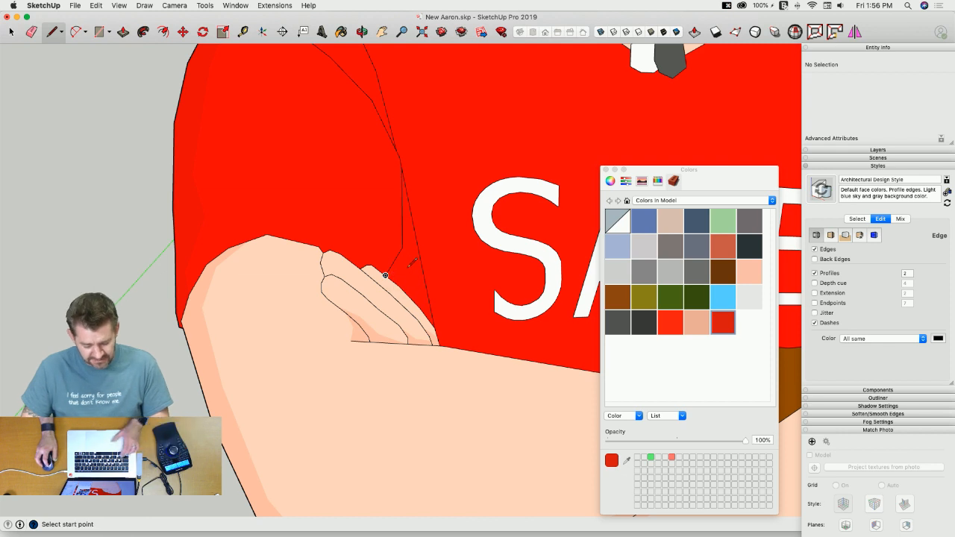
key(b)
Step: Draw a line from the same armpit crease to the forearm on the lettering side and paint the enclosed sliver darker red
key(l)
click(415, 237)
click(467, 348)
key(e)
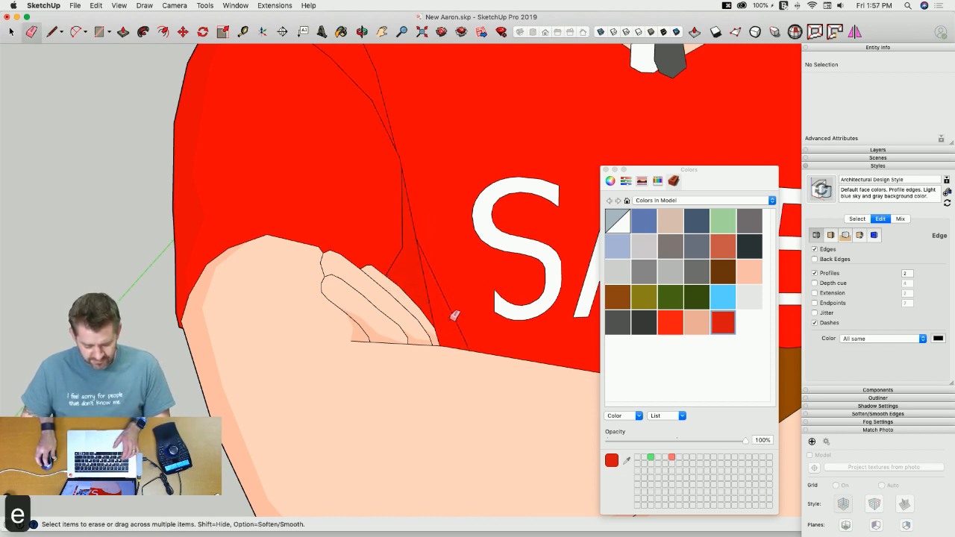
key(b)
Step: Hide the added edges around the two shadow faces beside the armpit crease near the fingers
key(e)
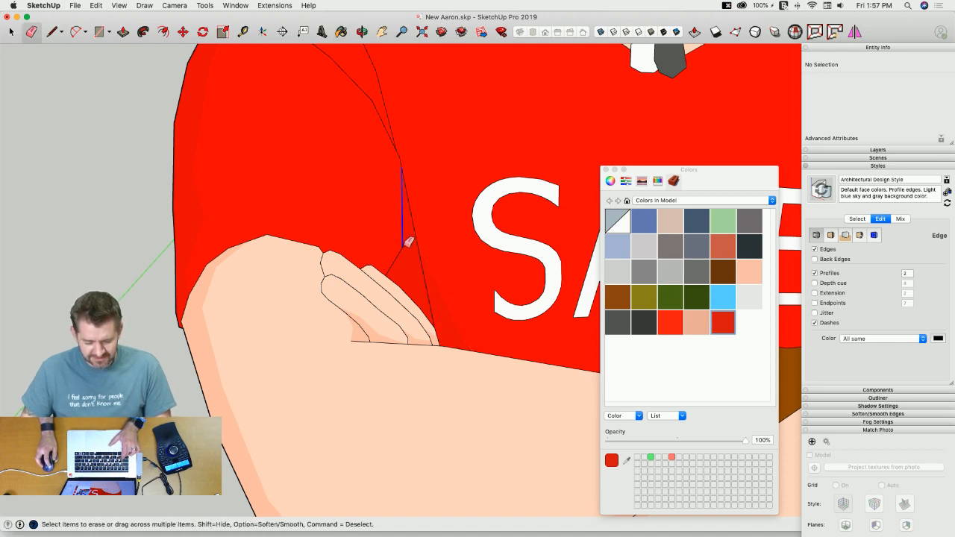
scroll(418, 261, down, 6)
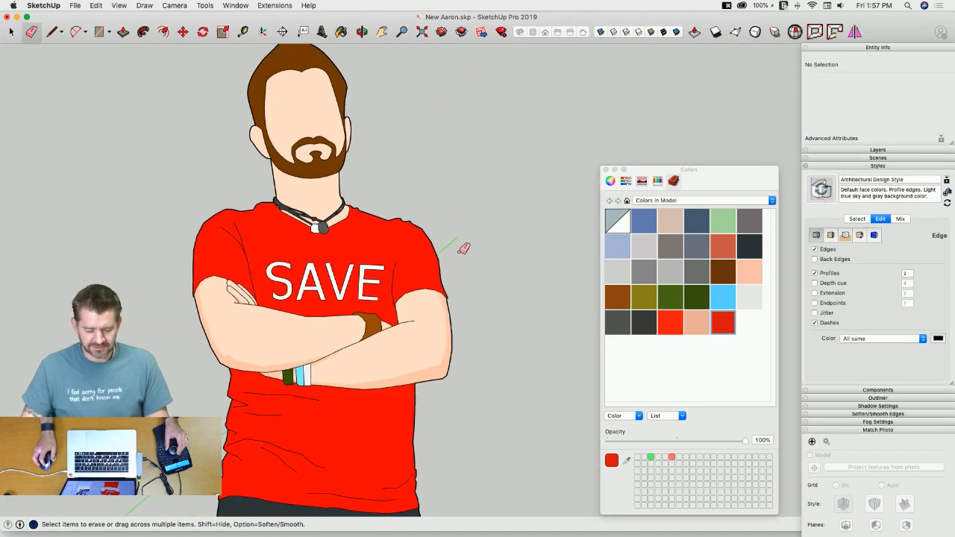
Step: Extend the upper end of the curved crease above the shirt's hem to the shirt's side edge
scroll(402, 281, up, 1)
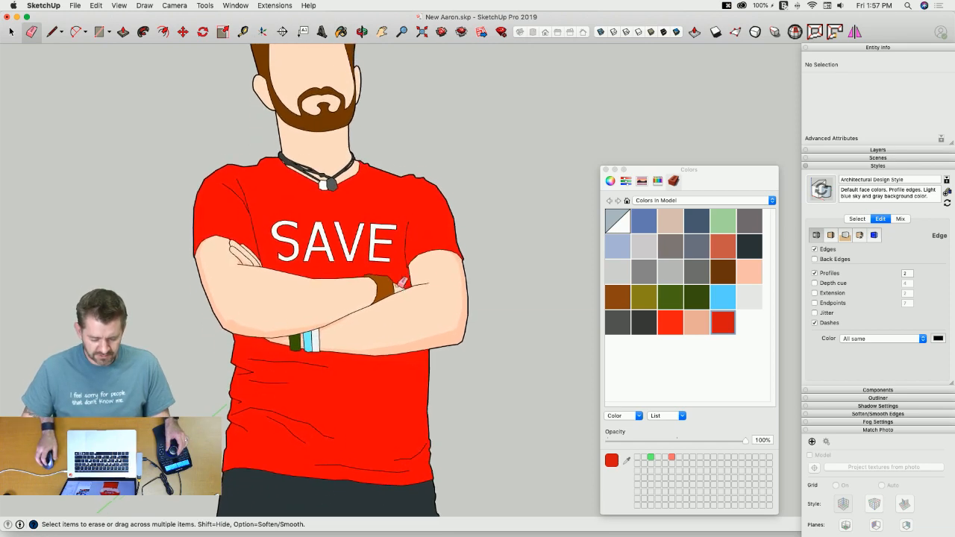
scroll(334, 340, up, 4)
scroll(648, 346, down, 2)
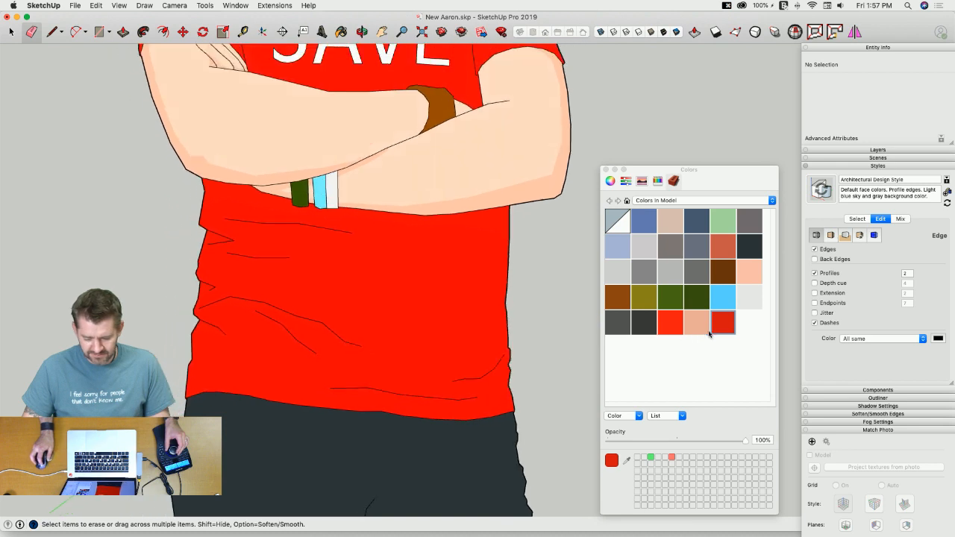
key(l)
scroll(522, 313, up, 6)
click(508, 275)
click(502, 288)
key(l)
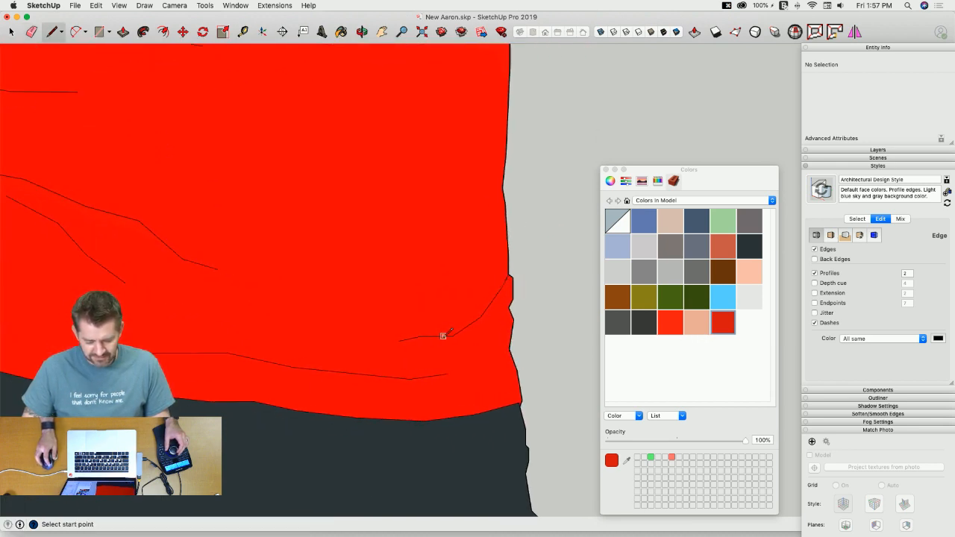
Step: Outline a shadow beneath the curved crease above the hem, from its inner tip to the notch in the shirt's side edge
click(409, 338)
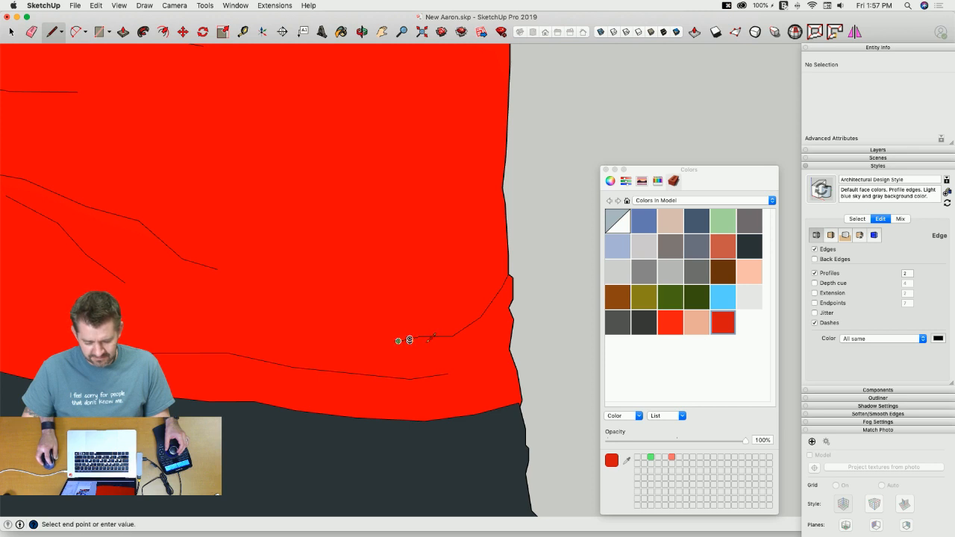
scroll(418, 339, up, 3)
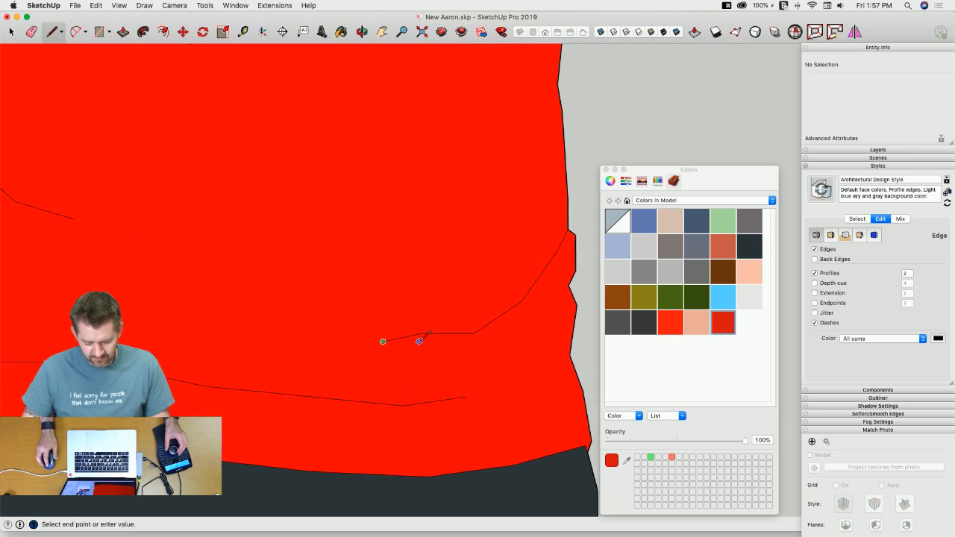
click(495, 353)
click(540, 307)
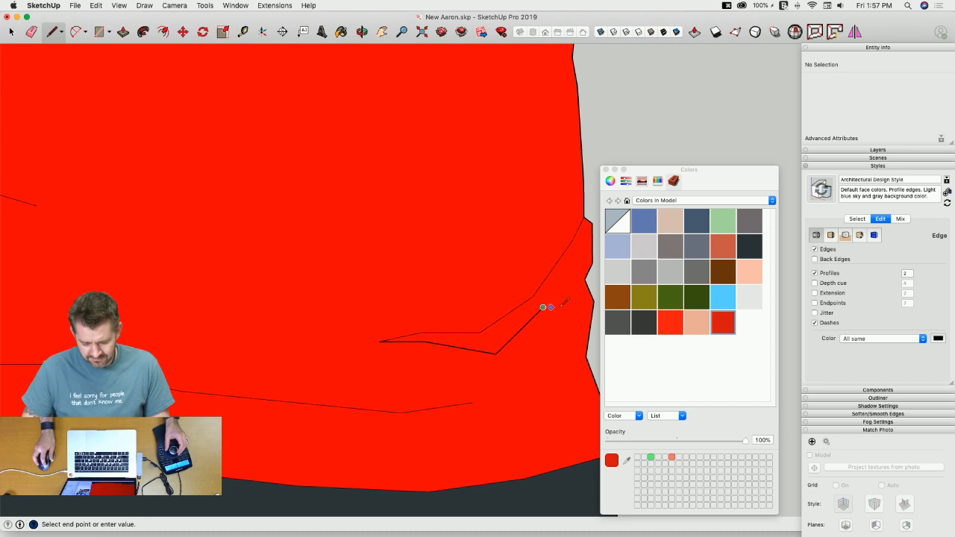
scroll(573, 302, up, 3)
click(569, 284)
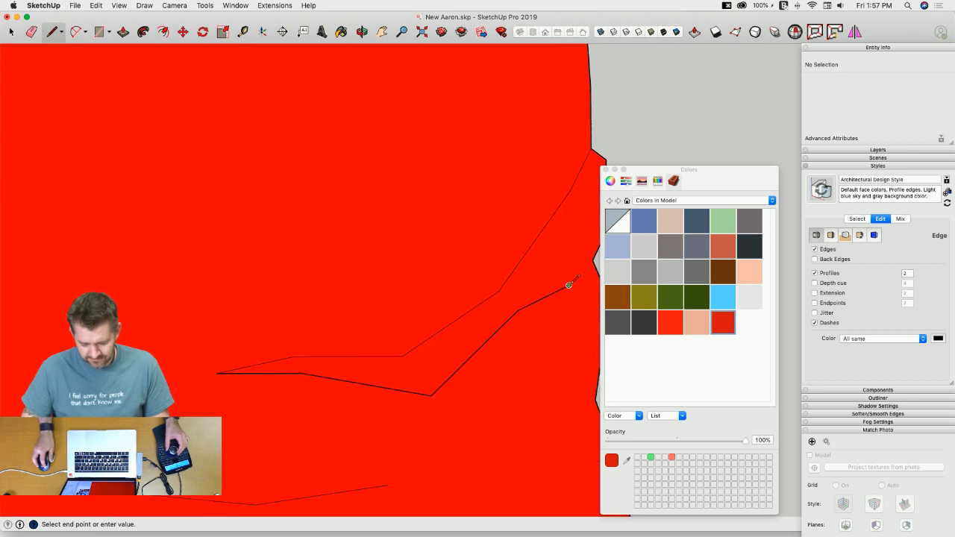
shift+middle_drag(569, 284, 522, 289)
click(543, 266)
Step: Paint the shadow beneath the curved crease above the hem darker red and hide its added edges
key(b)
key(e)
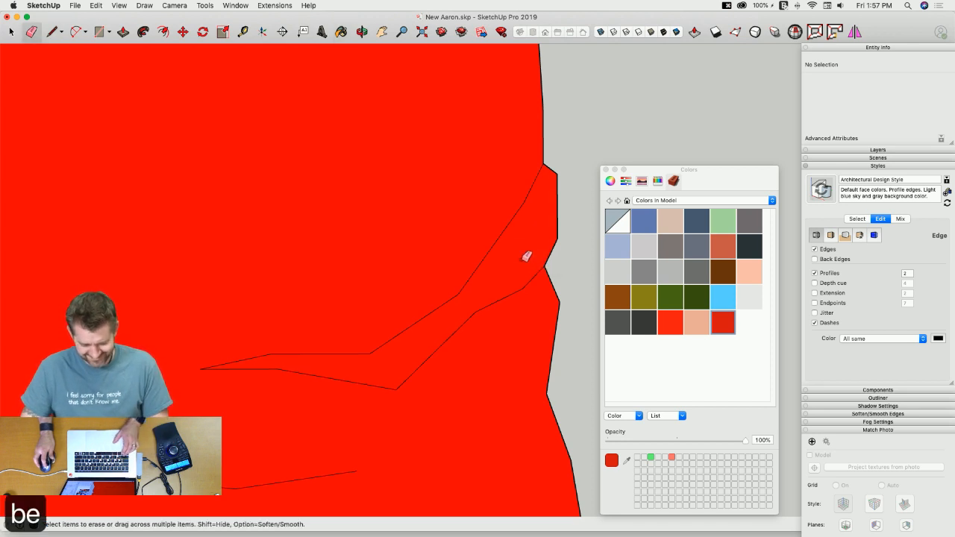
mouse_move(525, 287)
mouse_down()
mouse_move(369, 388)
mouse_move(261, 364)
mouse_up()
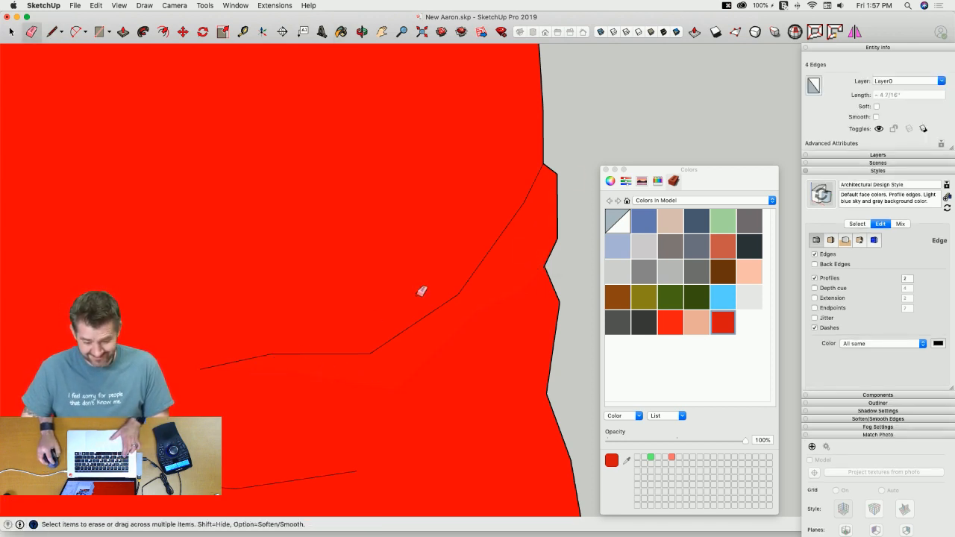
click(539, 173)
Step: Darken the shirt's shadow material, Material15 copy, slightly while viewing the whole shirt
scroll(578, 155, down, 6)
scroll(416, 299, down, 2)
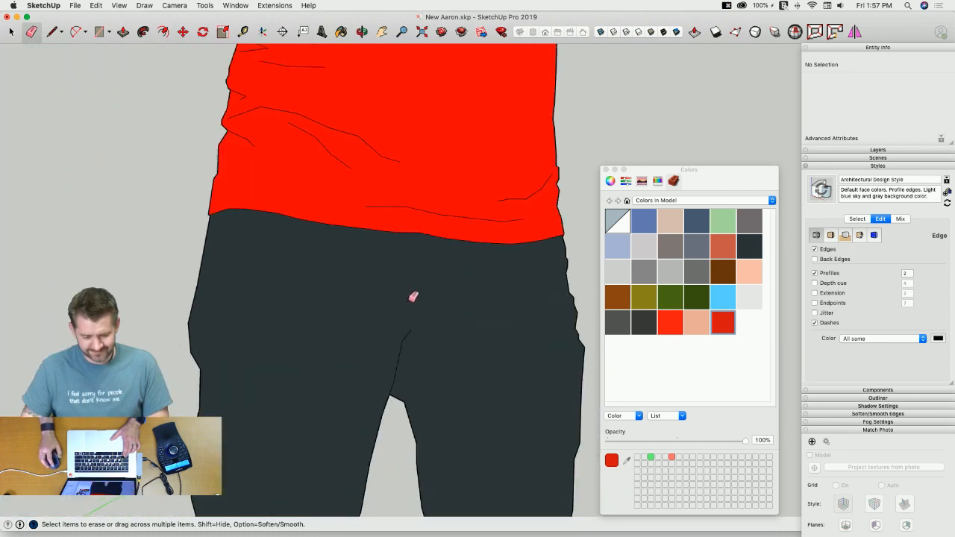
scroll(525, 241, down, 10)
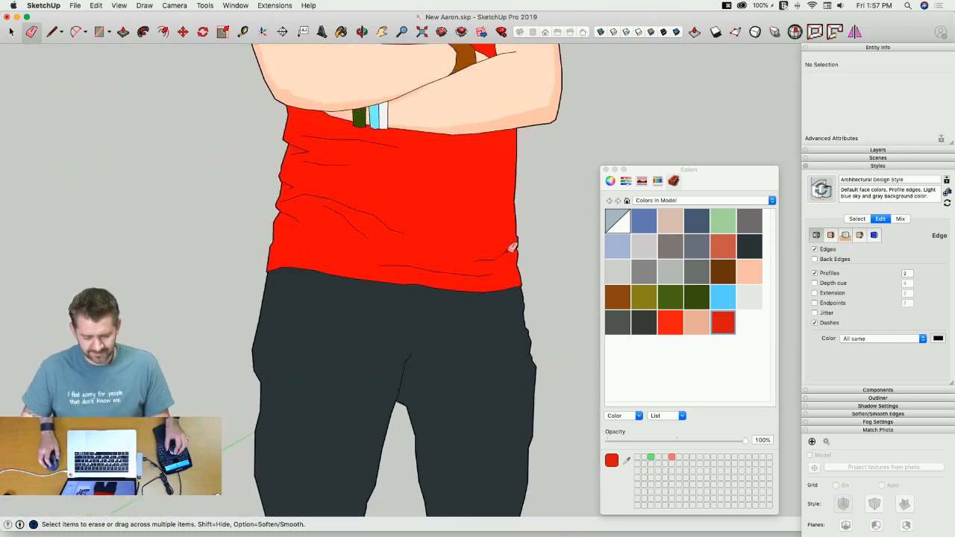
scroll(515, 239, up, 3)
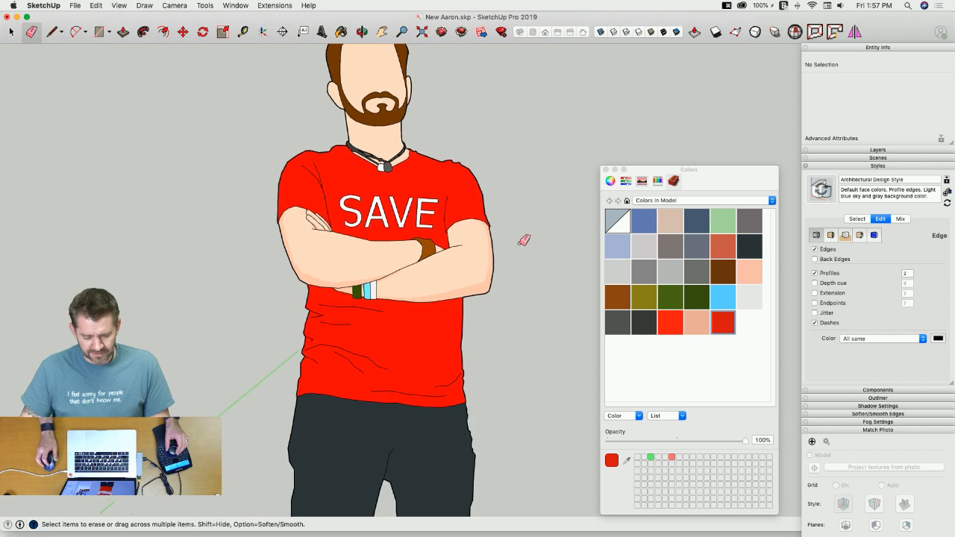
double_click(721, 323)
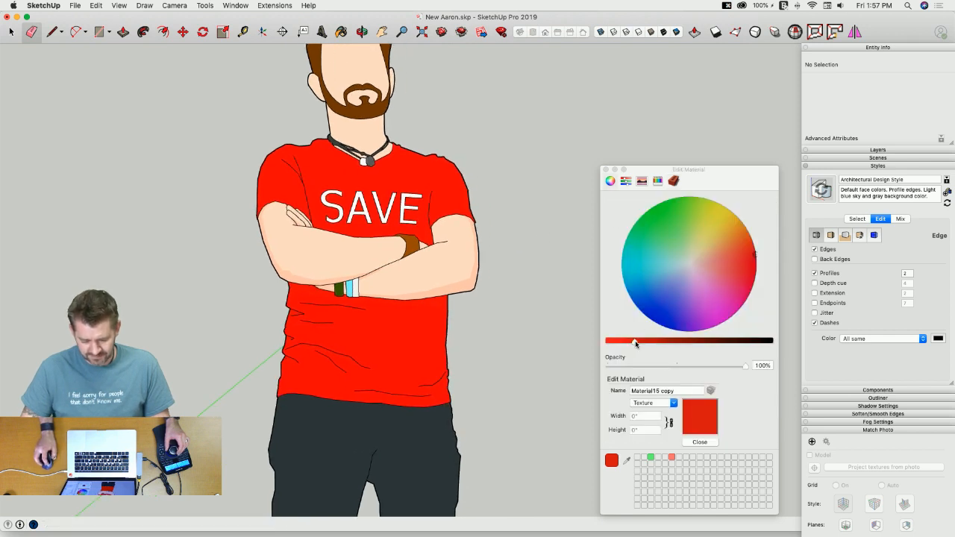
mouse_move(648, 346)
mouse_down()
mouse_move(631, 343)
mouse_move(644, 345)
mouse_up()
scroll(502, 225, down, 3)
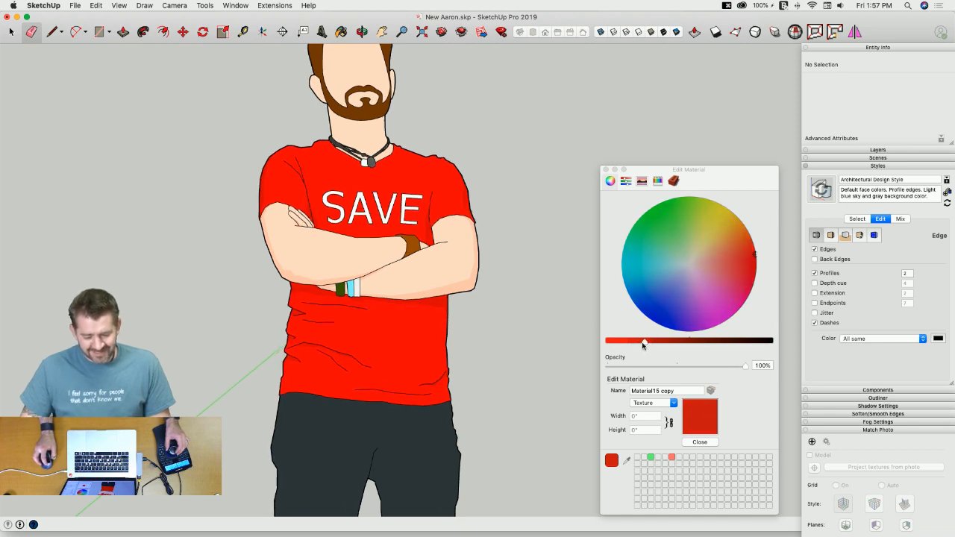
key(space)
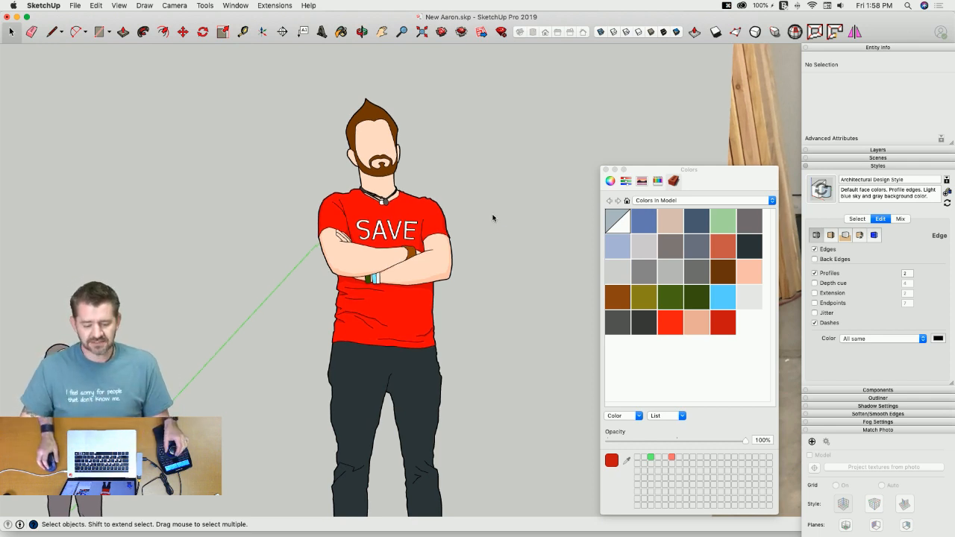
Step: Outline a shadow along the collar from the necklace's right end to the pendant, continuing across the bare skin between the cords
scroll(399, 190, up, 3)
scroll(399, 189, up, 6)
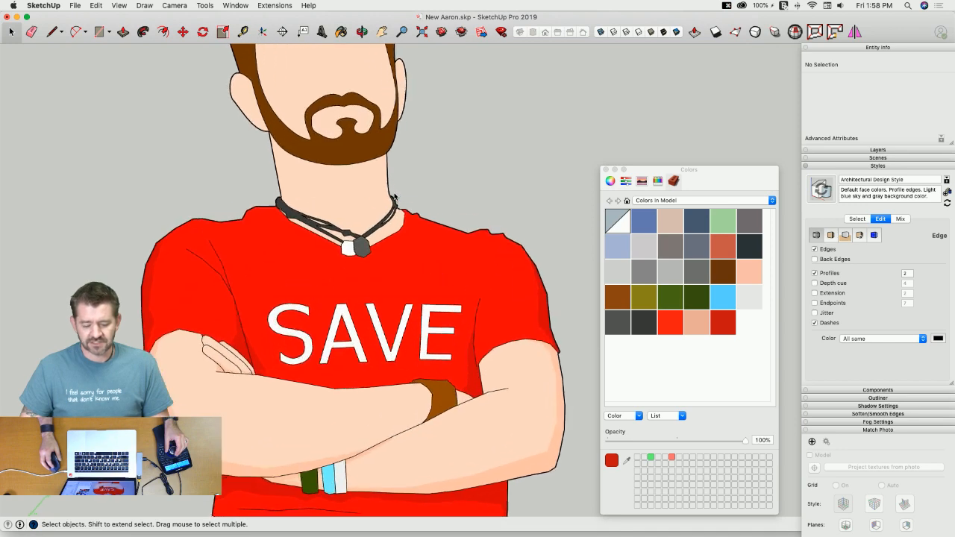
key(l)
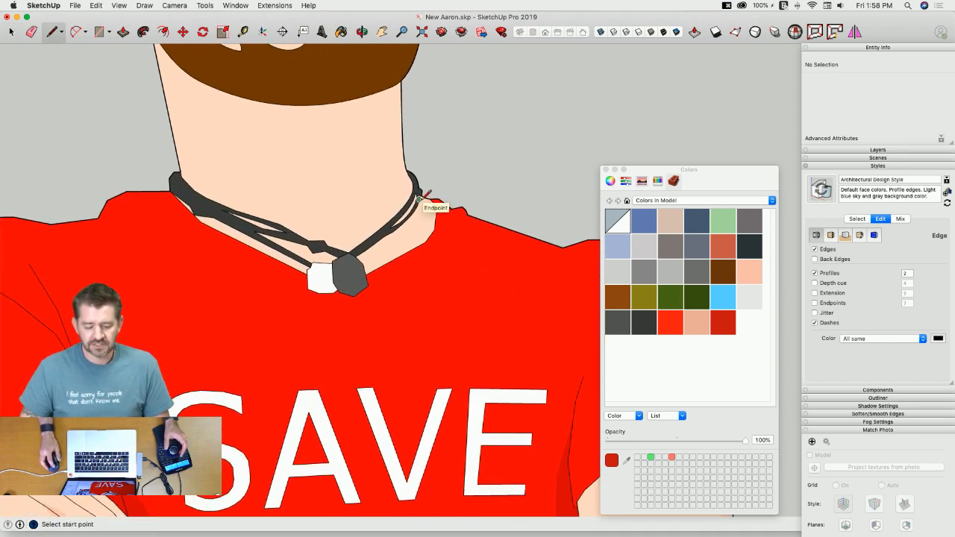
click(415, 203)
scroll(418, 213, up, 2)
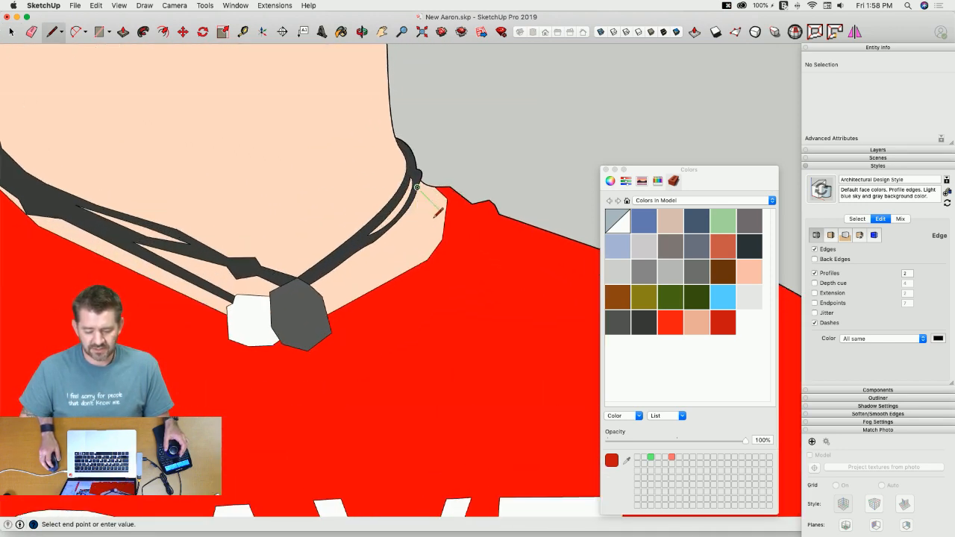
scroll(429, 211, down, 2)
scroll(429, 208, up, 4)
click(429, 201)
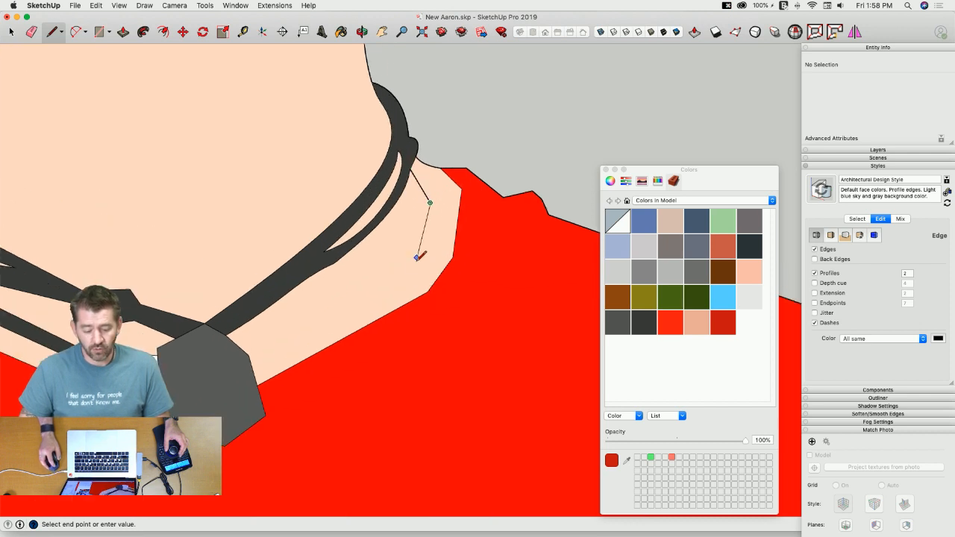
click(416, 266)
click(258, 380)
scroll(270, 377, down, 3)
click(295, 298)
click(445, 353)
scroll(409, 316, down, 2)
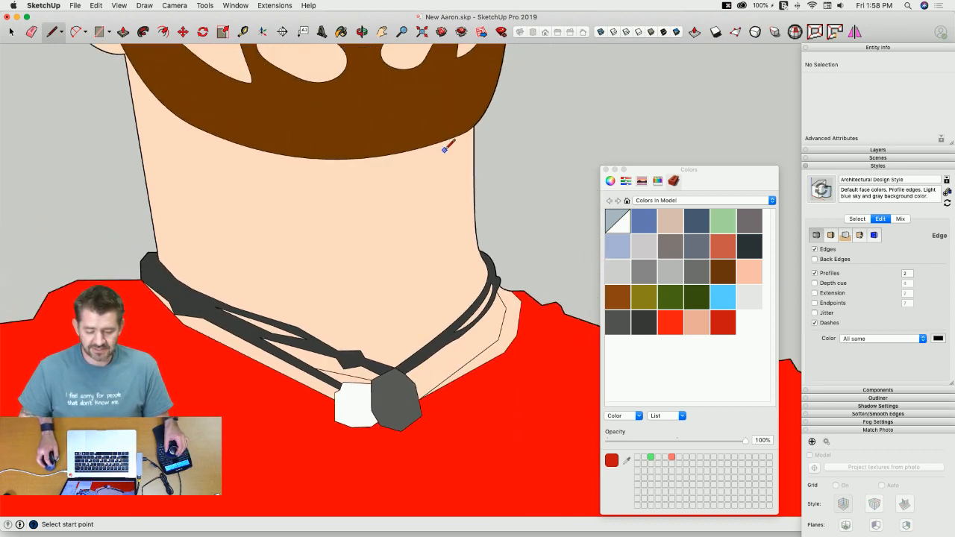
Step: Draw a shadow boundary near the neck's right edge from the beard's underside to the necklace
click(442, 140)
click(463, 171)
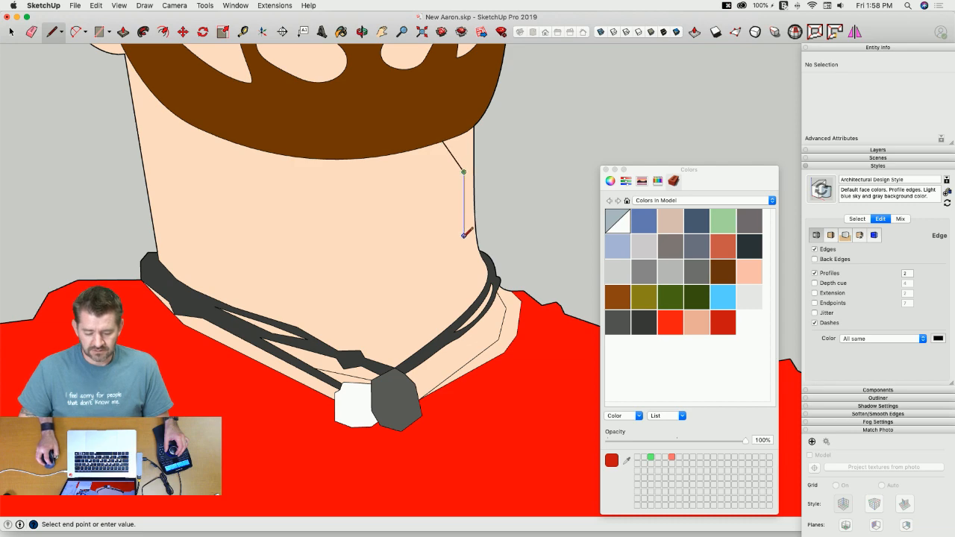
scroll(466, 258, up, 2)
click(475, 269)
click(481, 324)
scroll(481, 325, down, 5)
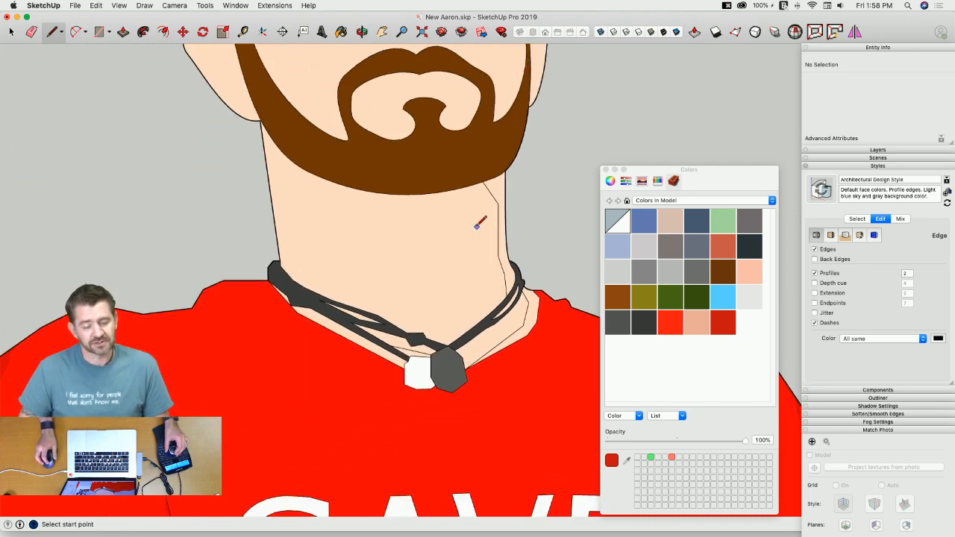
Step: Draw a shadow boundary near the neck's left edge from the beard down to the necklace
click(299, 158)
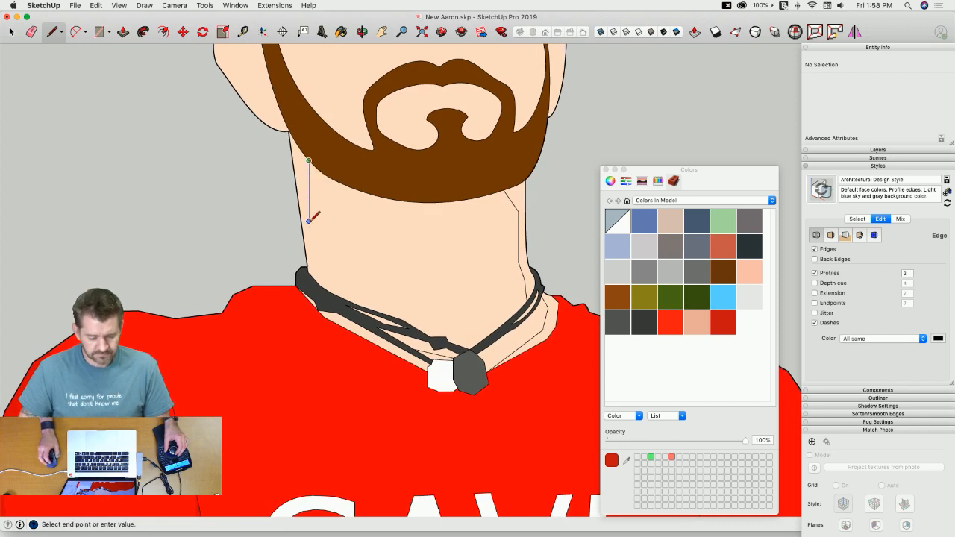
scroll(309, 221, up, 3)
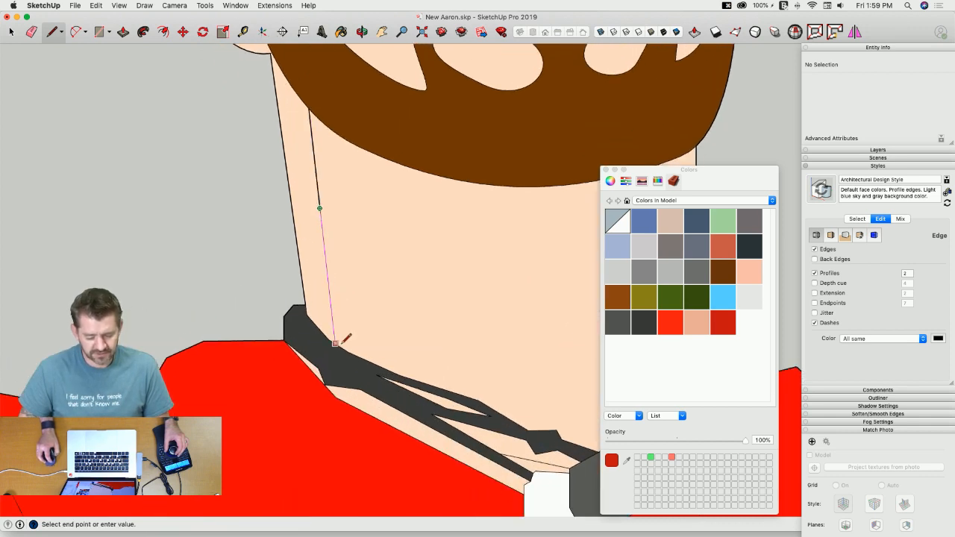
scroll(321, 299, up, 3)
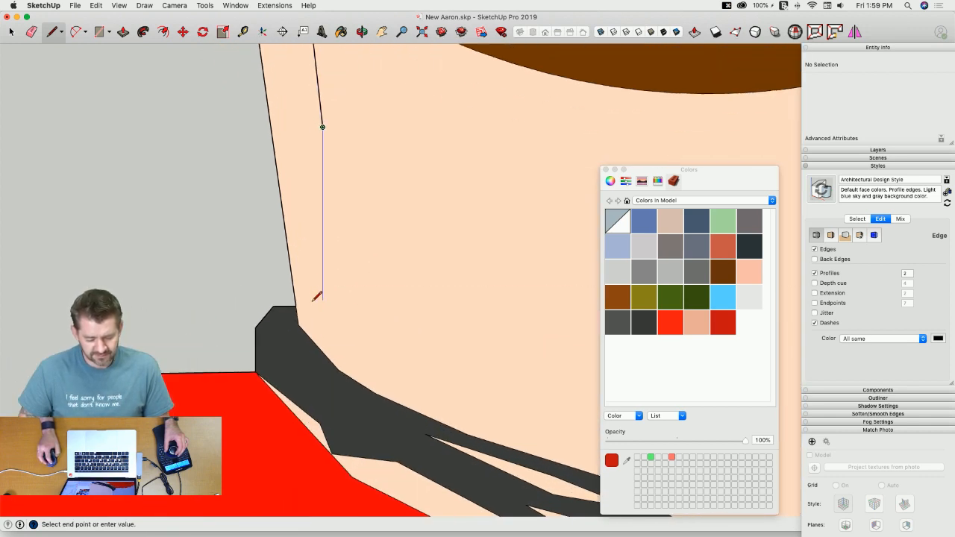
click(309, 251)
click(336, 360)
scroll(334, 227, down, 3)
scroll(334, 227, down, 3)
Step: Paint the neck shadow strips and the skin slivers around the necklace cords with the darker skin material
key(b)
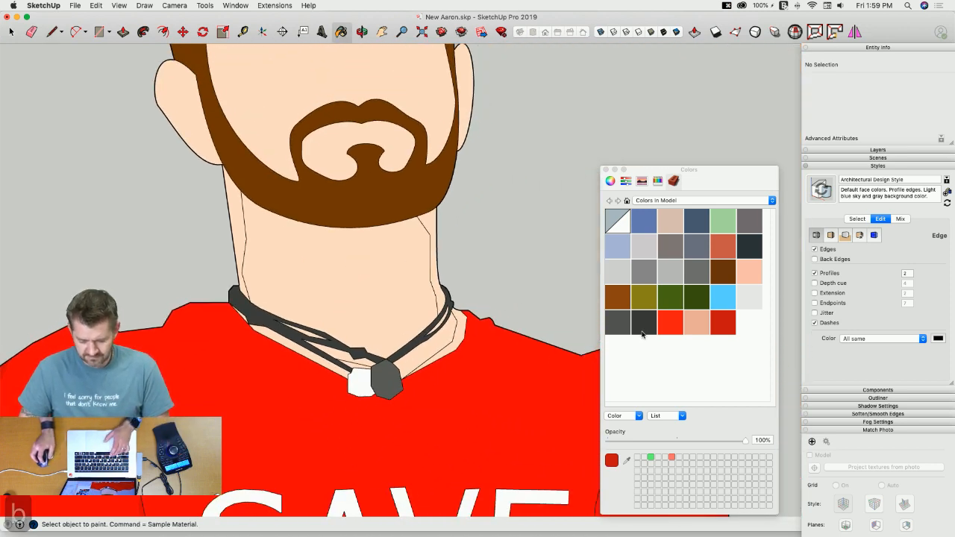
click(696, 322)
click(437, 288)
scroll(440, 292, up, 3)
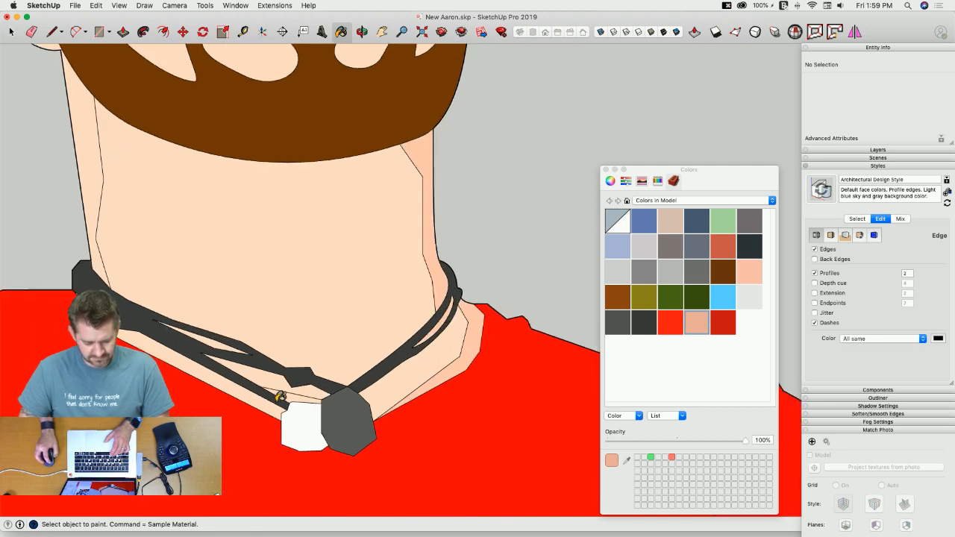
click(274, 395)
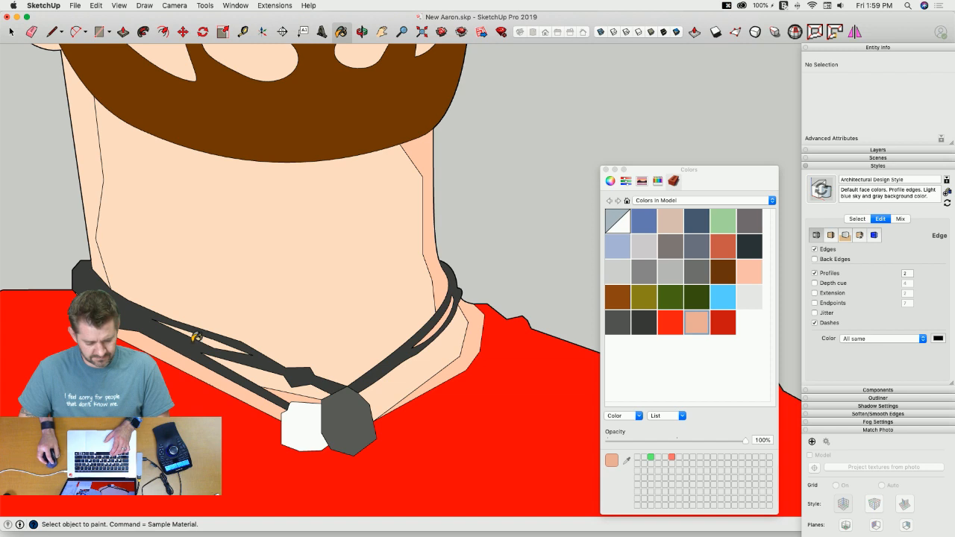
click(214, 342)
click(97, 148)
Step: Hide the shadow boundary edges on both sides of the neck, between the cords and along the collar
key(e)
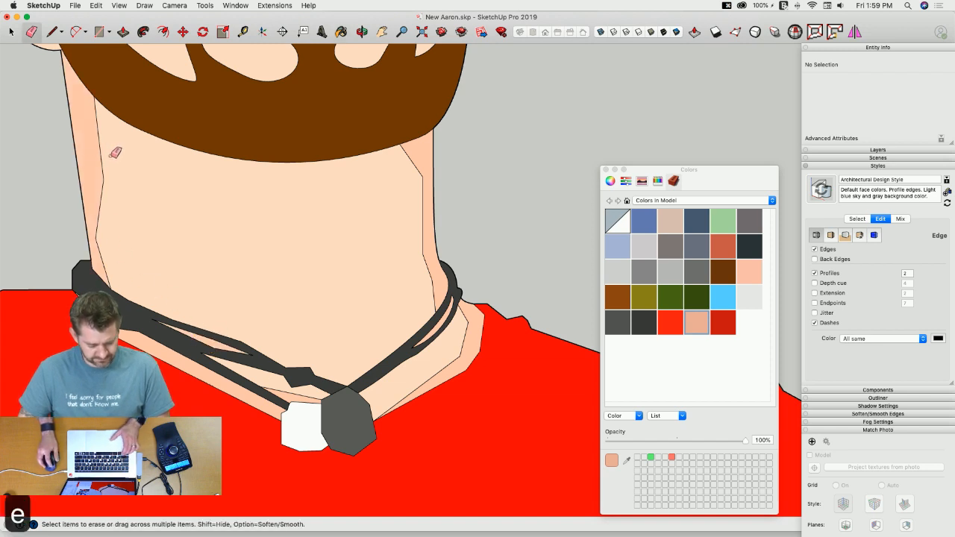
drag(108, 150, 104, 257)
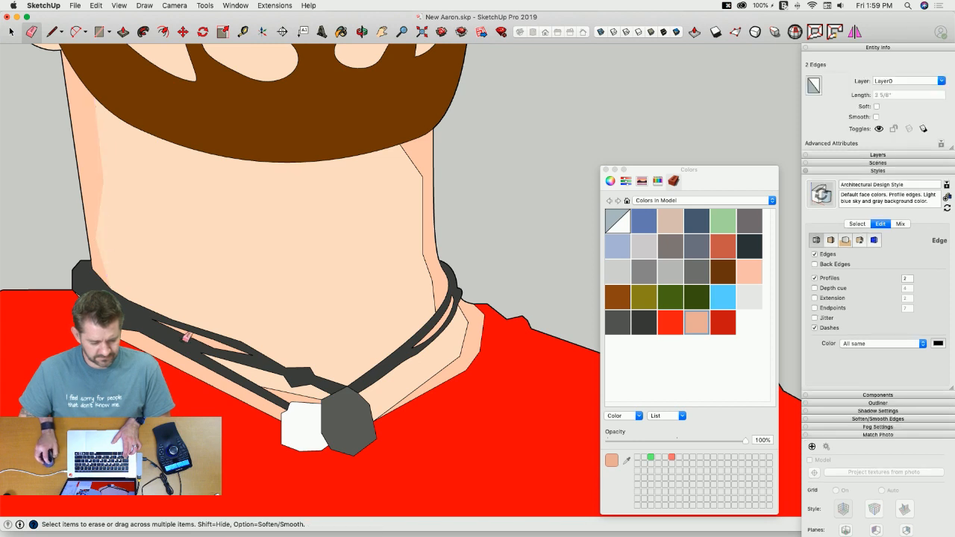
mouse_move(280, 382)
mouse_down()
mouse_move(317, 393)
mouse_move(426, 368)
mouse_move(467, 328)
mouse_move(429, 271)
mouse_move(425, 193)
mouse_move(413, 160)
mouse_up()
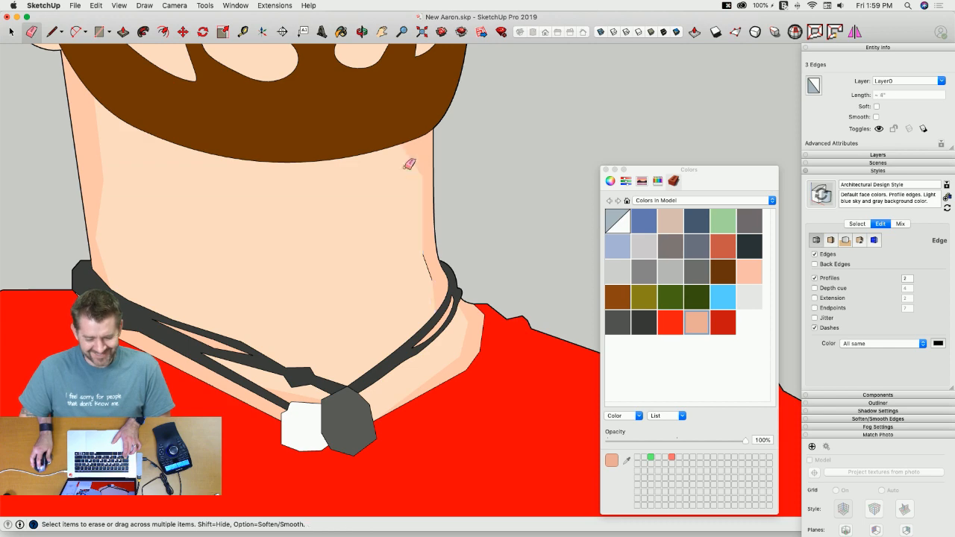
drag(422, 258, 437, 273)
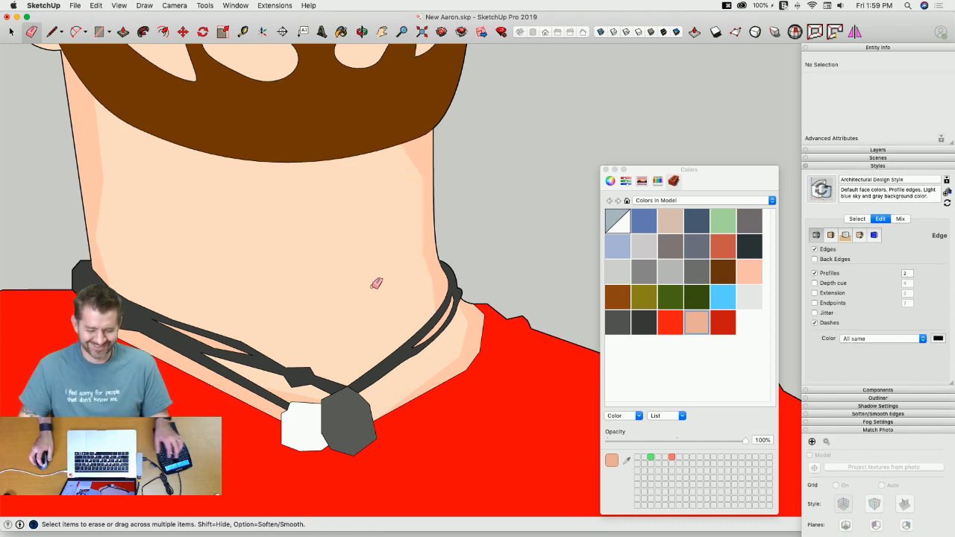
Step: Examine the shading on the face, neck, shirt and trousers from close up and at full-figure distance
scroll(373, 273, down, 4)
scroll(328, 276, up, 5)
key(l)
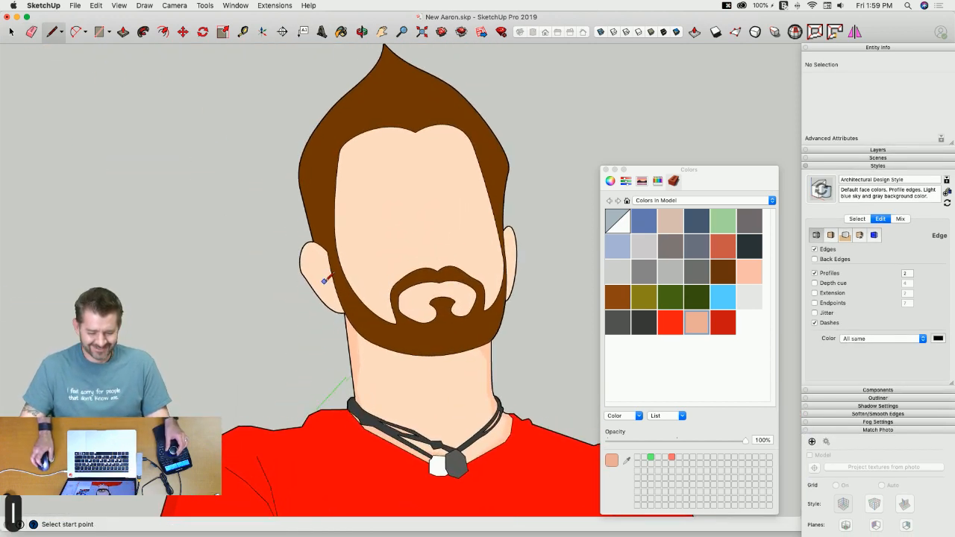
scroll(328, 279, down, 8)
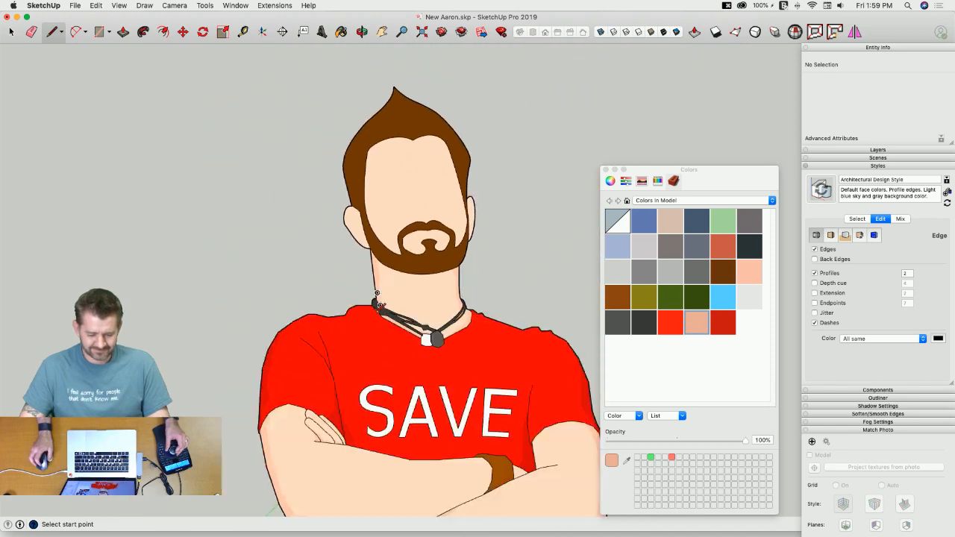
scroll(375, 336, down, 3)
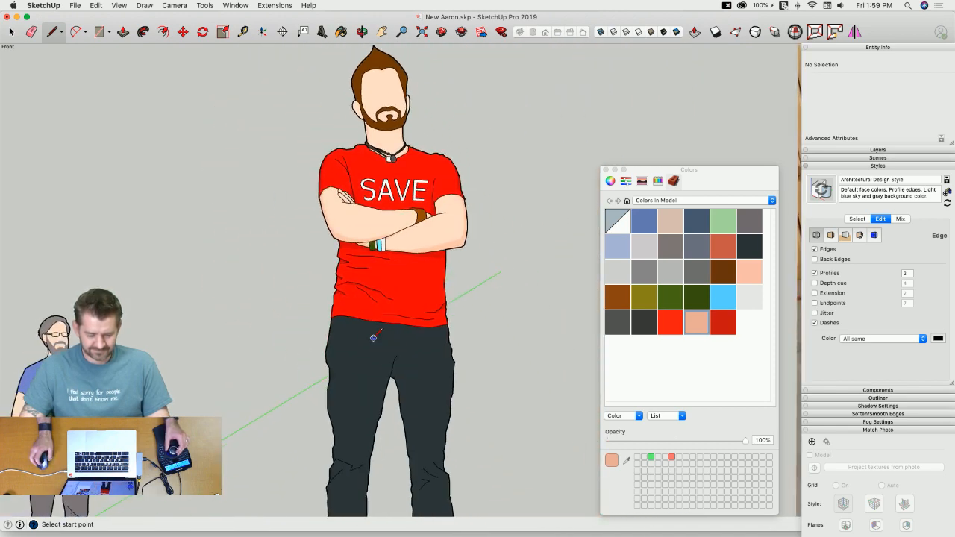
scroll(457, 347, down, 4)
key(space)
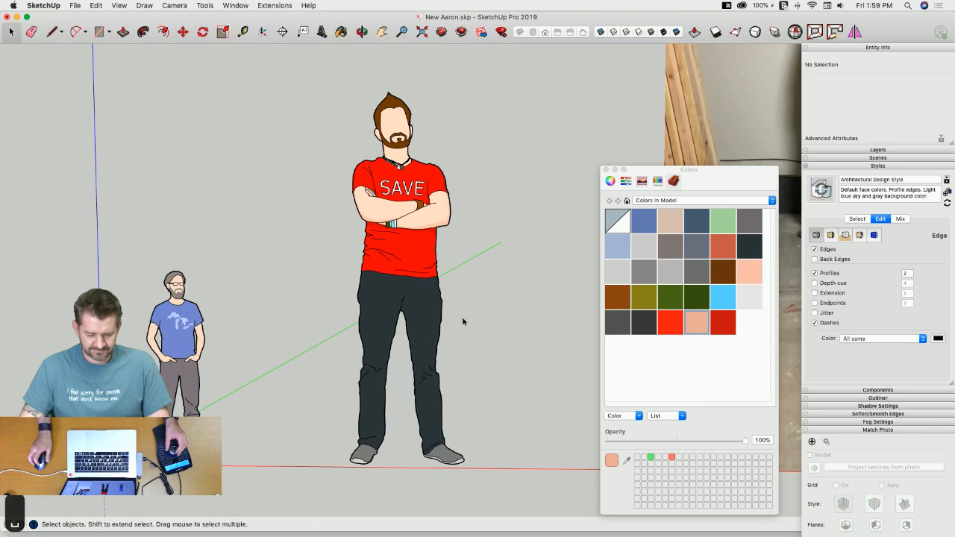
scroll(460, 315, up, 2)
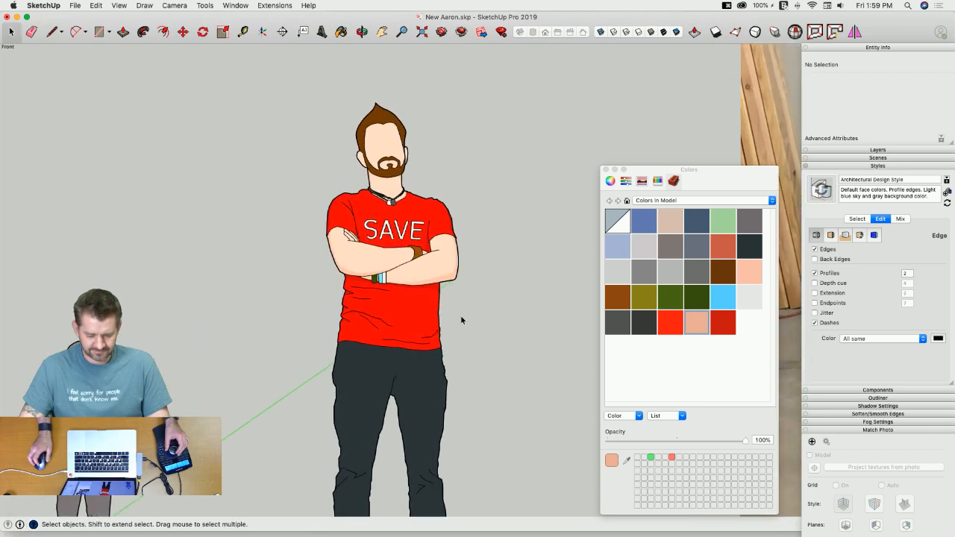
scroll(450, 316, down, 5)
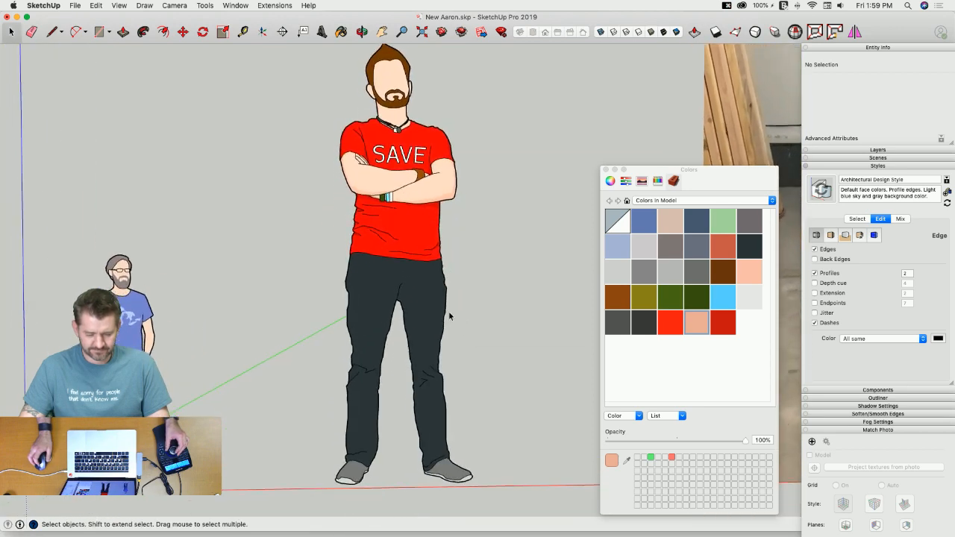
scroll(449, 314, down, 2)
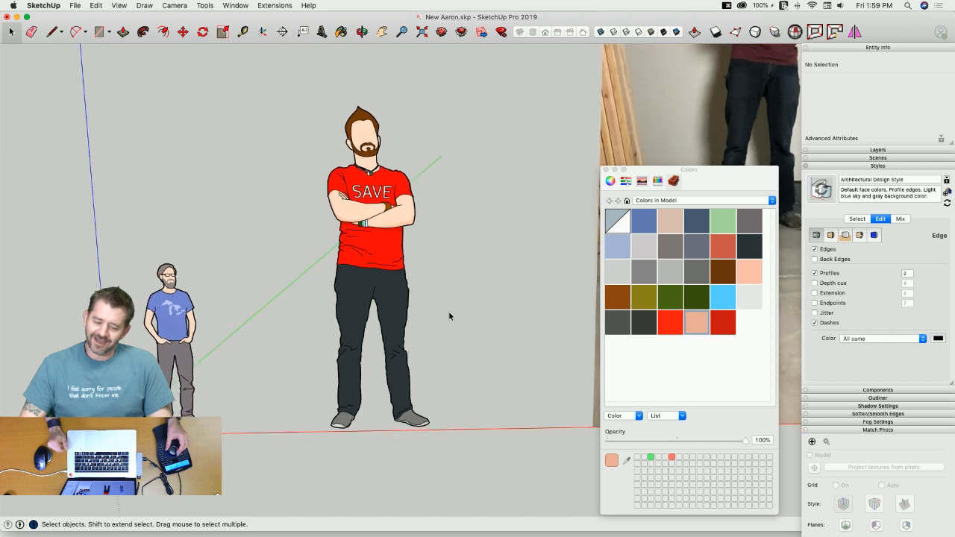
scroll(449, 315, up, 1)
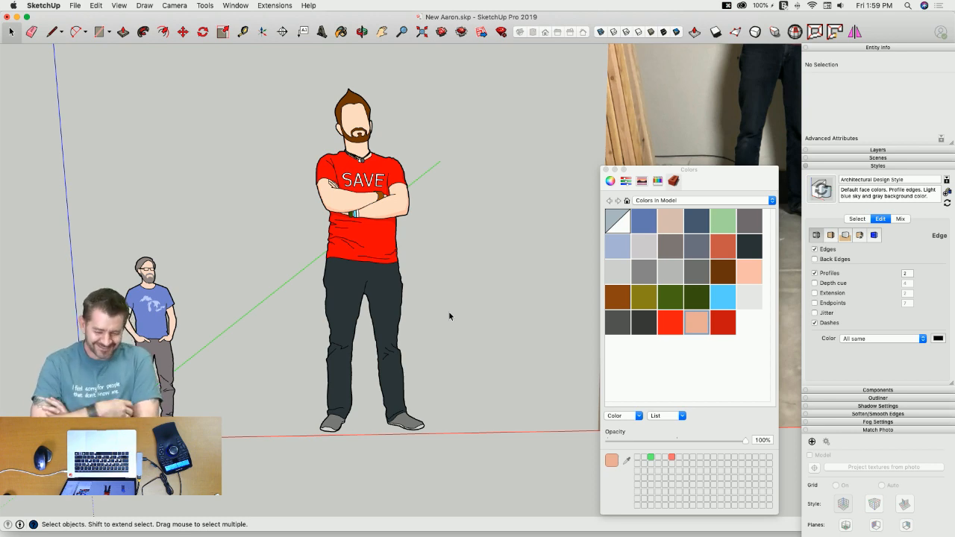
scroll(449, 312, down, 3)
key(e)
click(433, 156)
scroll(393, 209, up, 2)
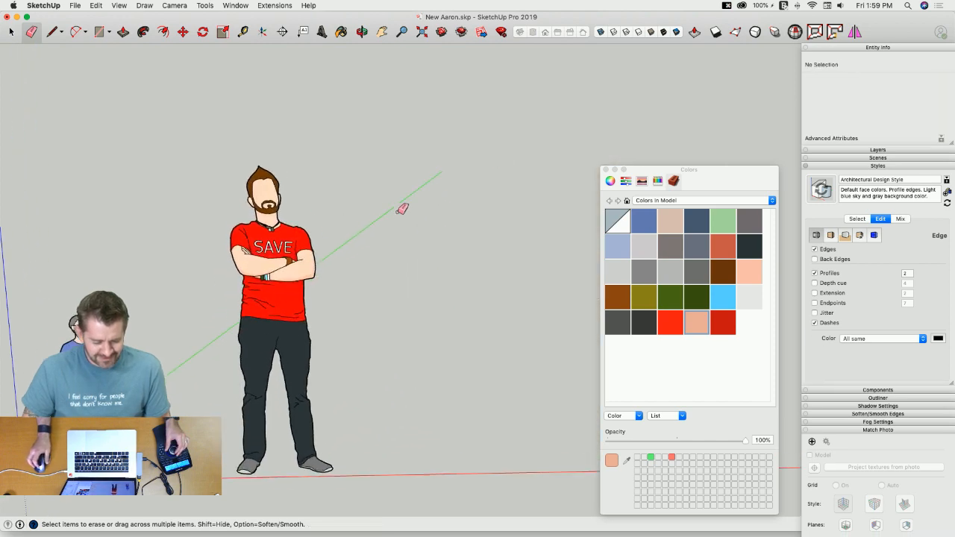
scroll(393, 209, up, 4)
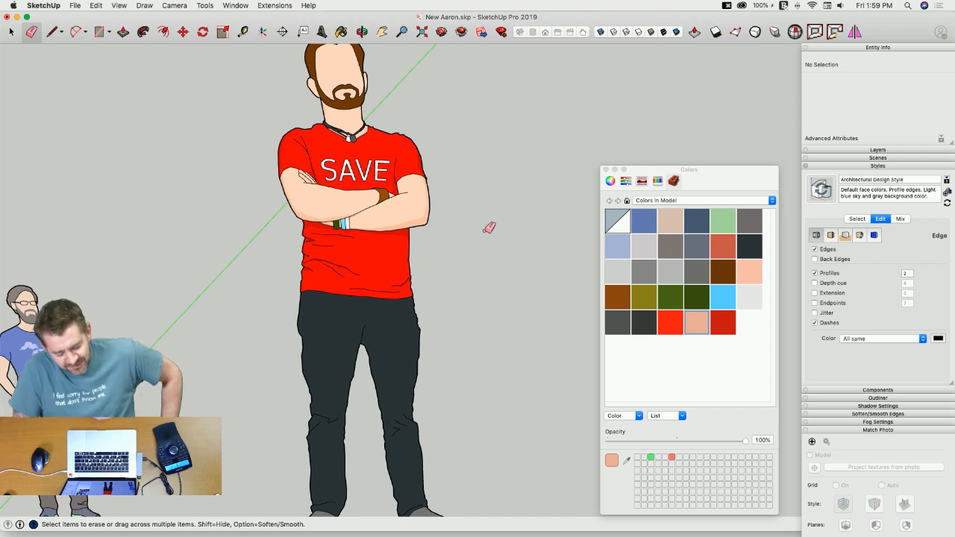
Step: Select all connected geometry of the figure in the SAVE T-shirt and start making it into a component
scroll(343, 159, up, 5)
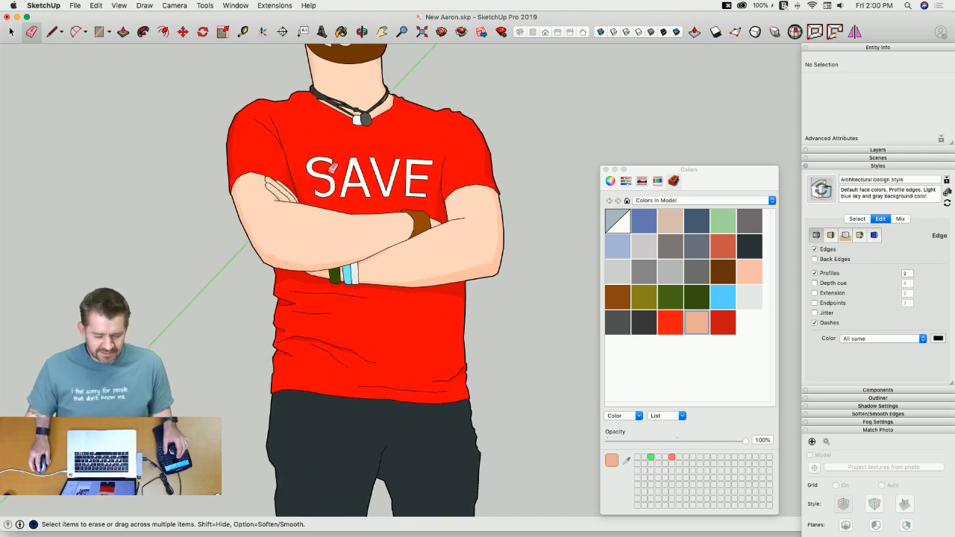
scroll(320, 192, down, 5)
scroll(368, 177, down, 3)
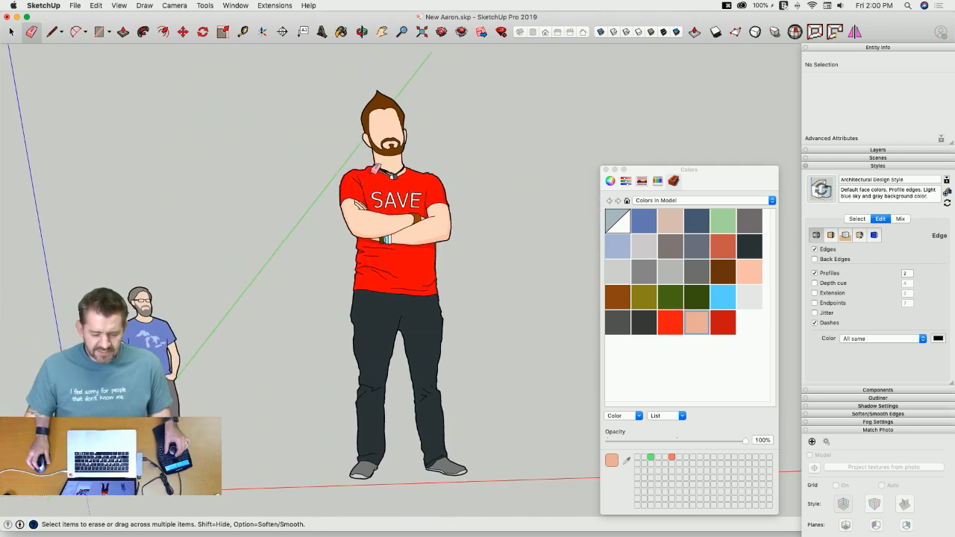
key(space)
scroll(368, 174, down, 1)
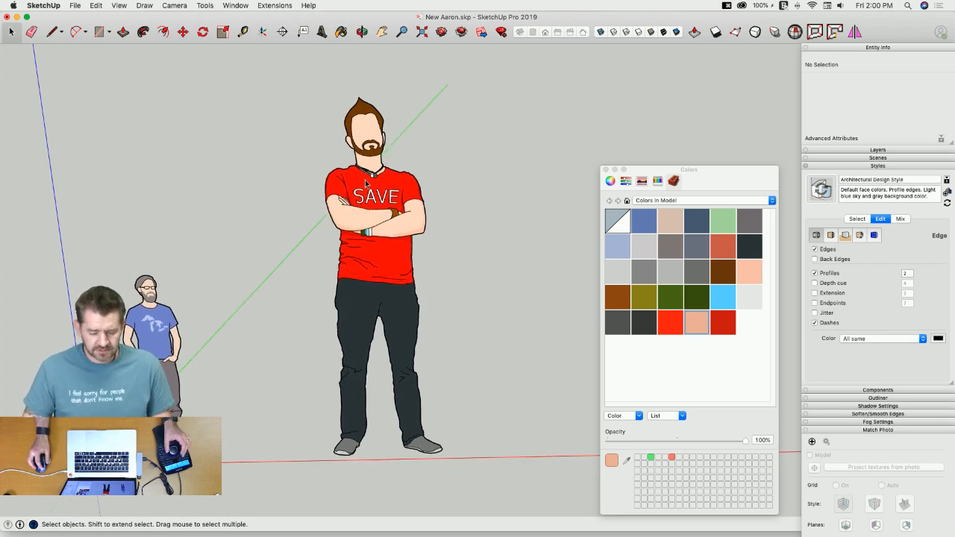
triple_click(366, 183)
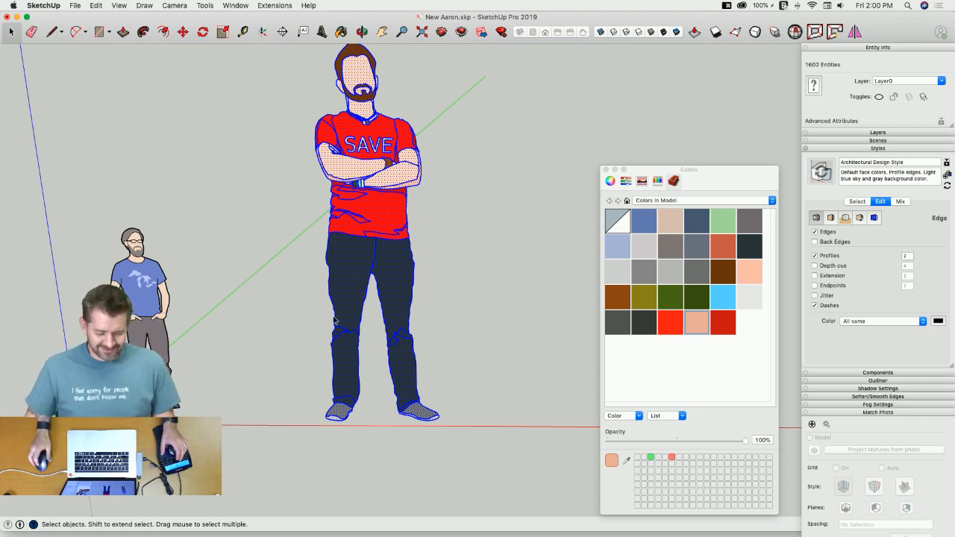
middle_drag(339, 313, 367, 171)
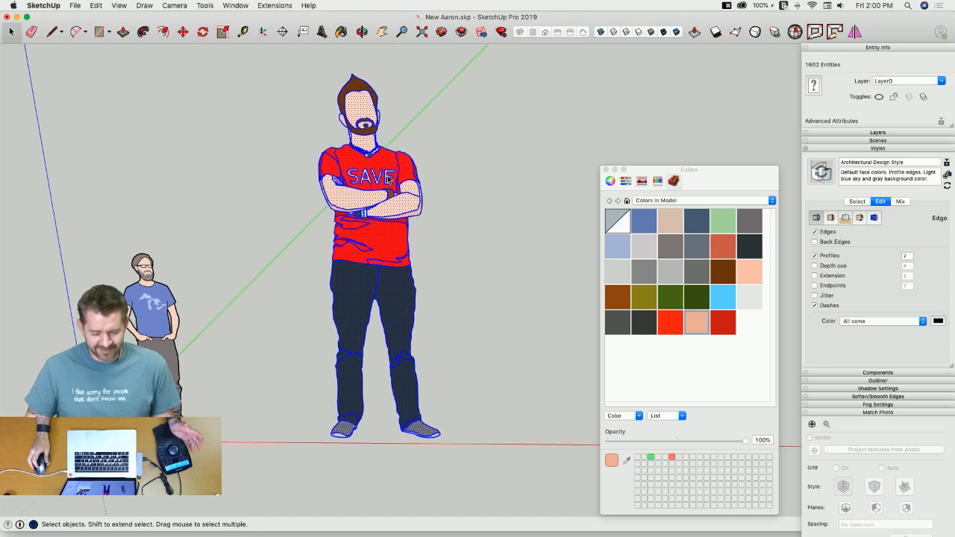
middle_drag(345, 300, 358, 325)
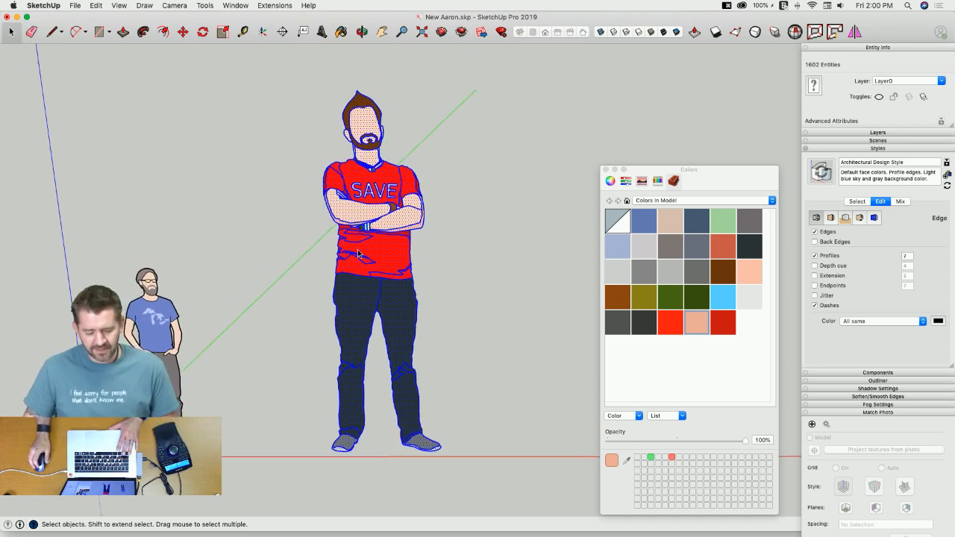
right_click(365, 171)
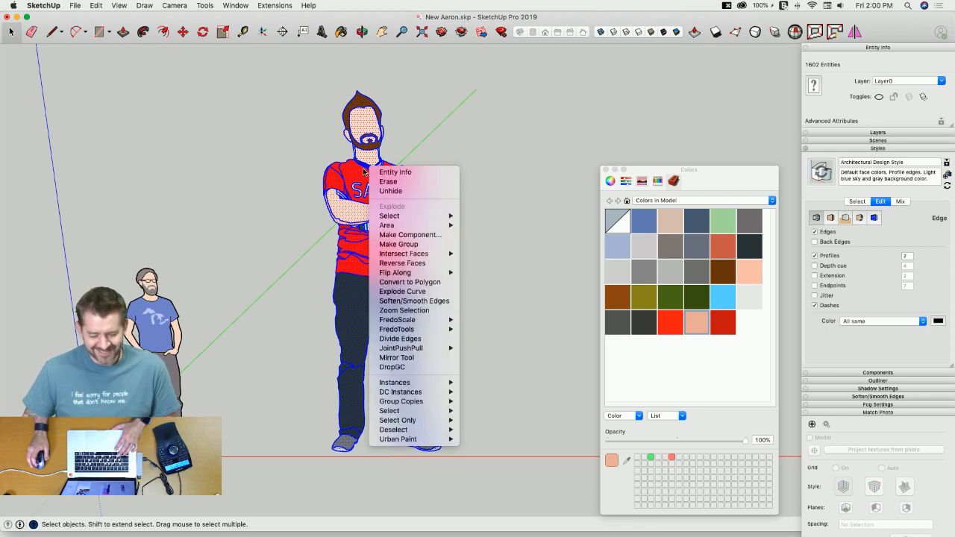
click(445, 235)
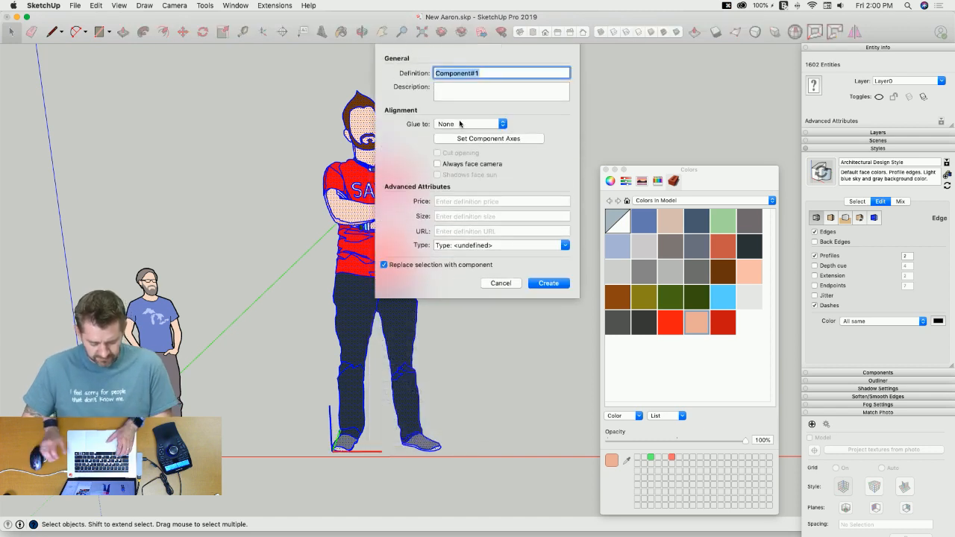
Step: Enter the figure's first name as definition and "He who saves (sometimes)" as description, and make the component always face the camera
text(Aaron)
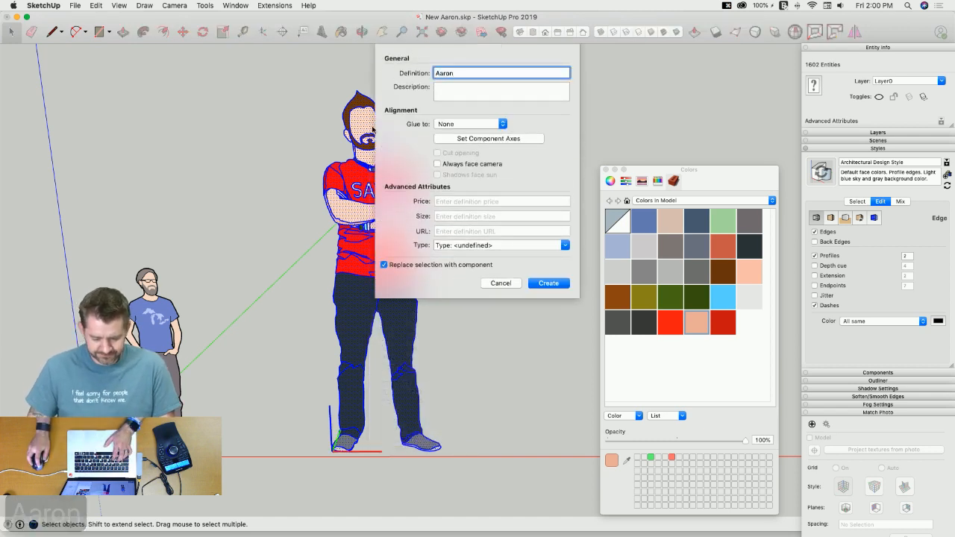
click(471, 86)
text(H)
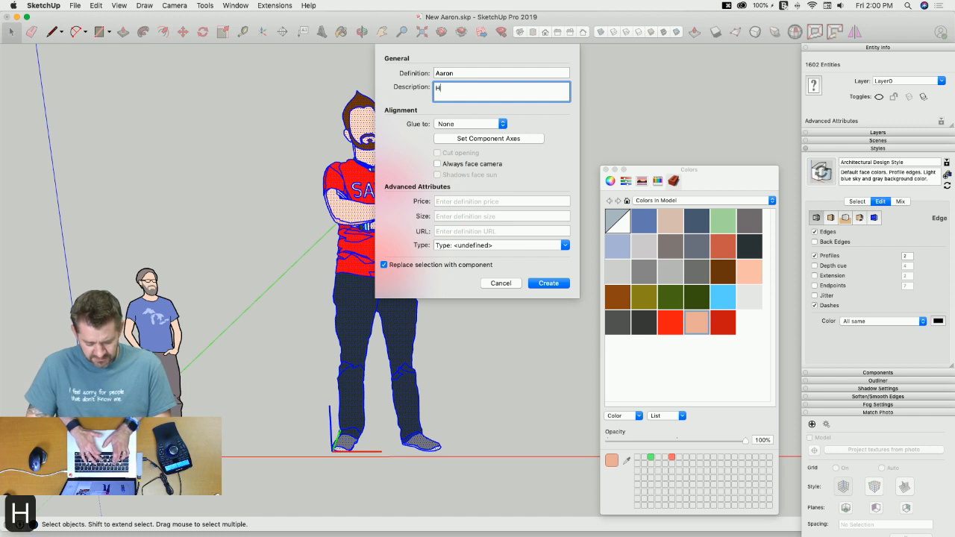
text(e who save)
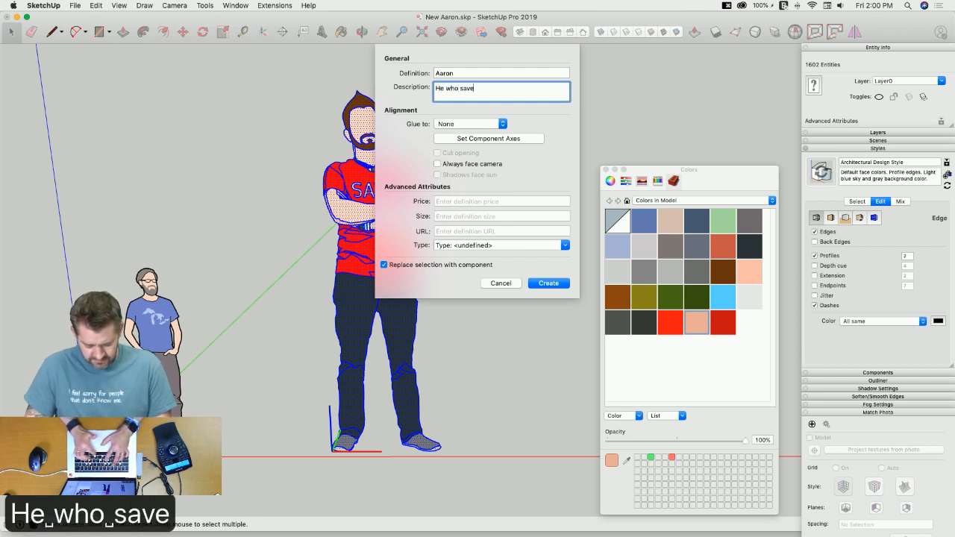
text(s (sometimes))
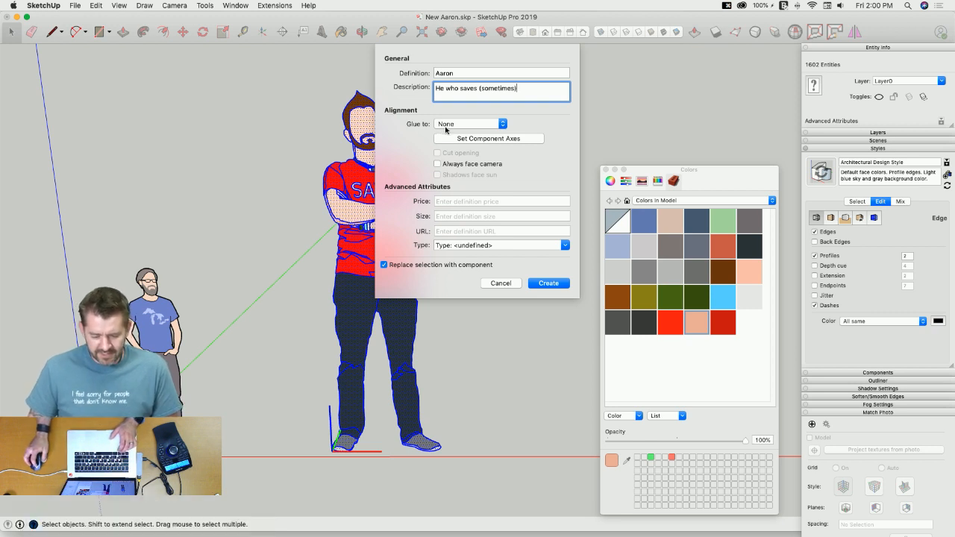
click(437, 164)
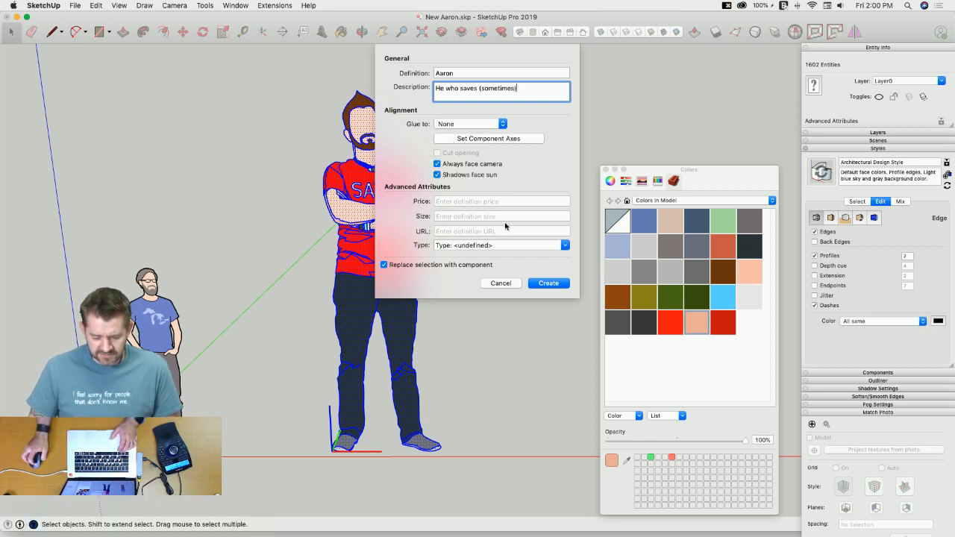
Step: Set the component axes' origin at the underside of the shoe on the red axis side and create the component
click(488, 139)
scroll(333, 449, up, 5)
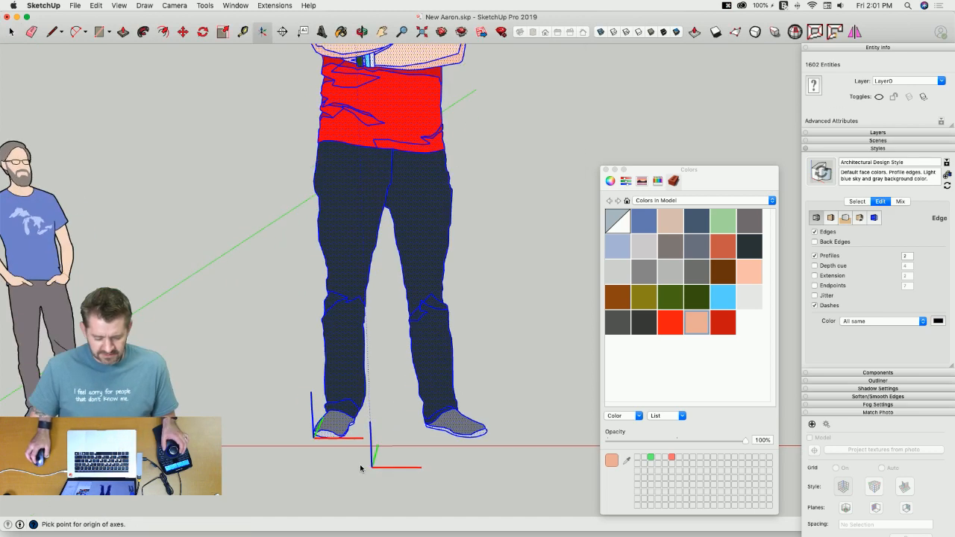
scroll(334, 449, up, 2)
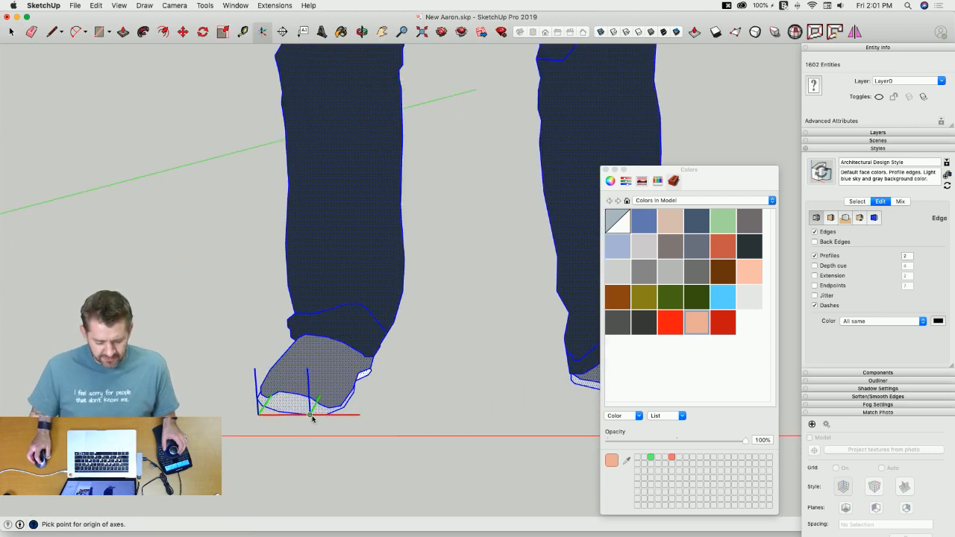
click(311, 416)
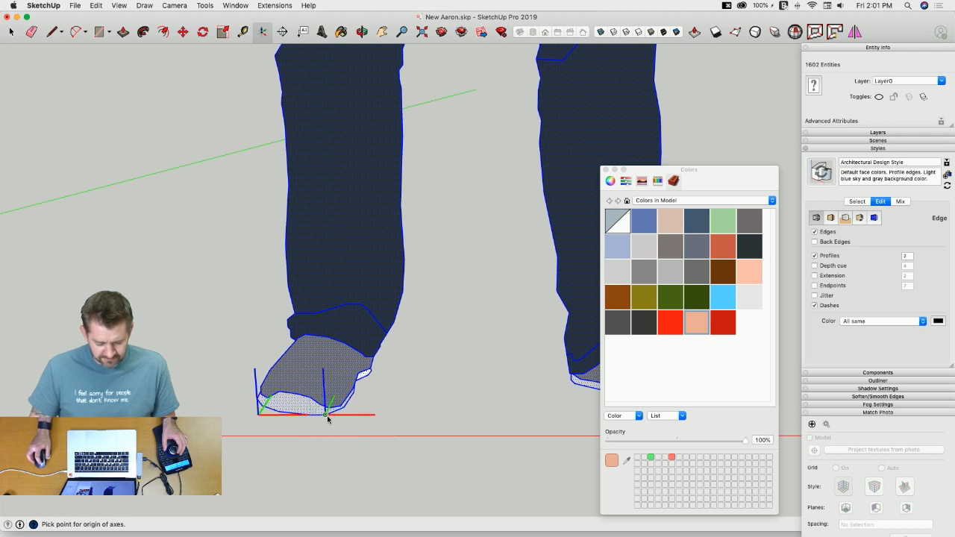
click(325, 416)
click(477, 408)
click(477, 407)
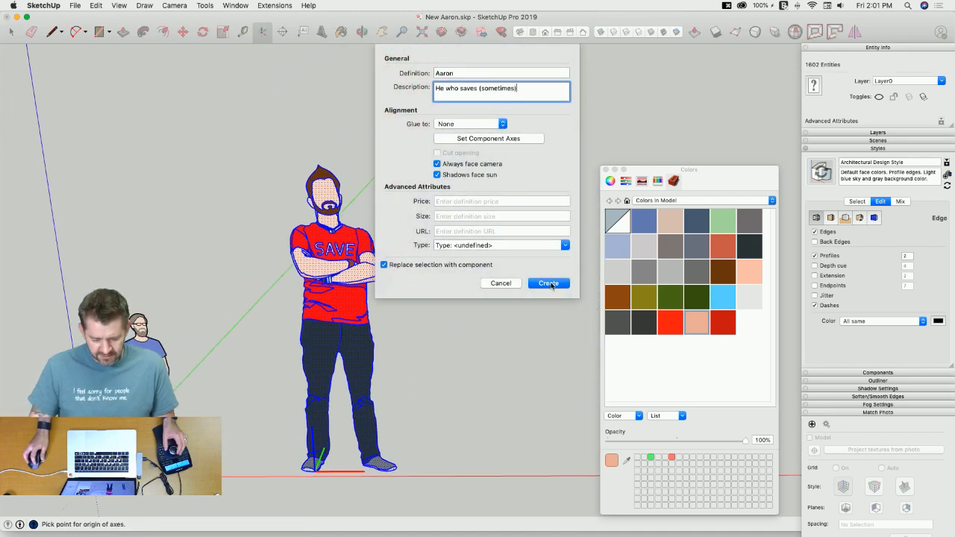
click(548, 283)
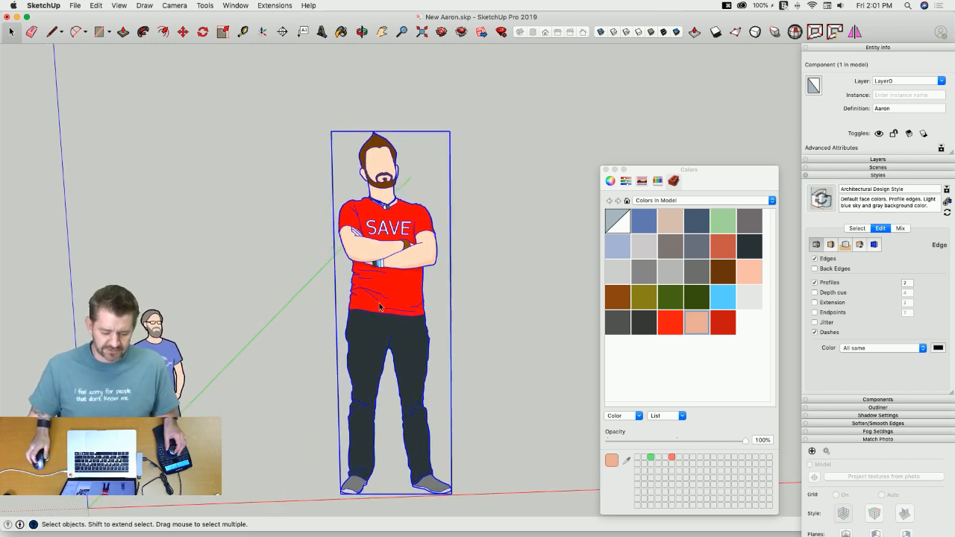
key(l)
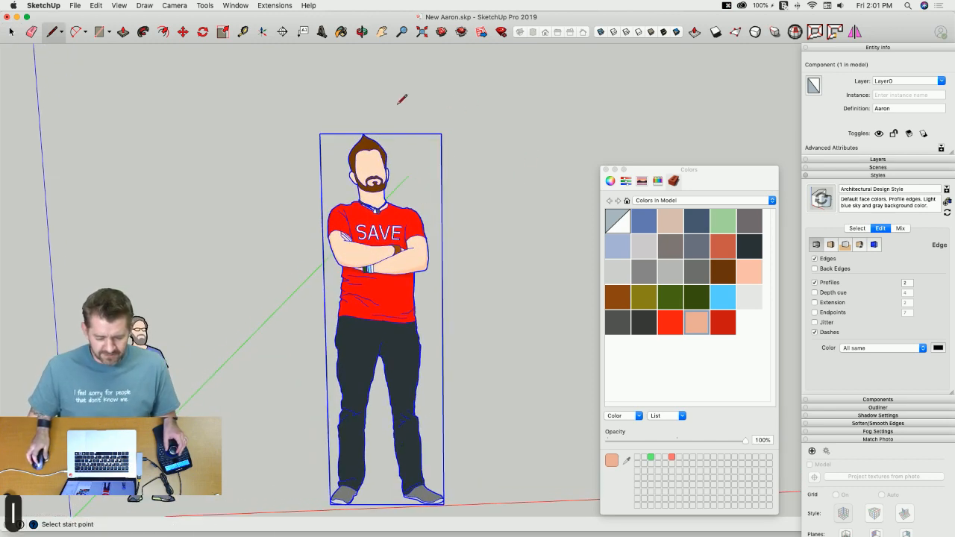
key(space)
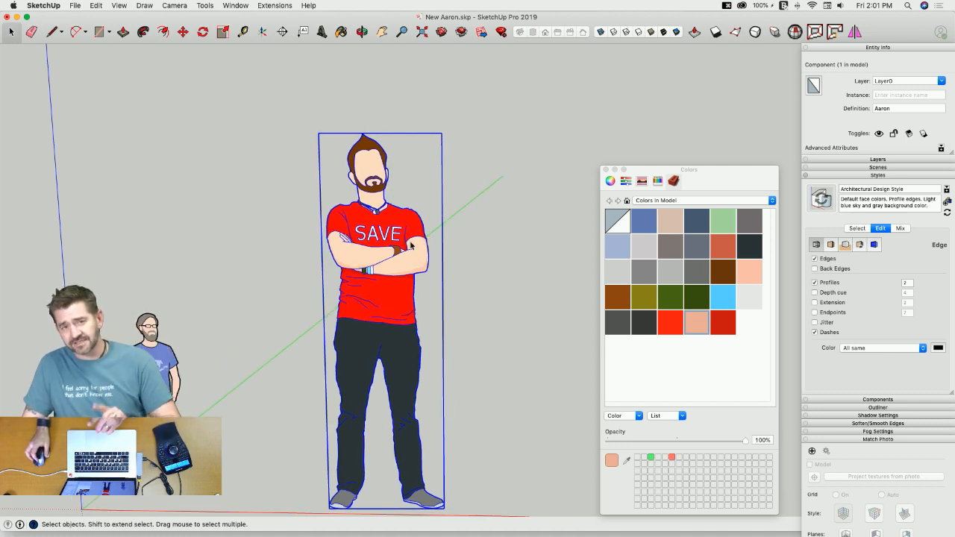
key(l)
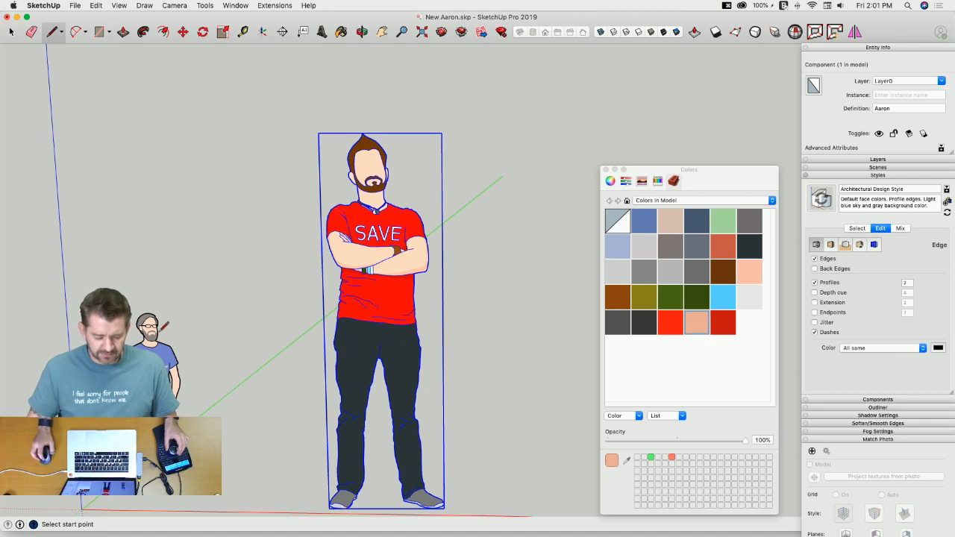
key(space)
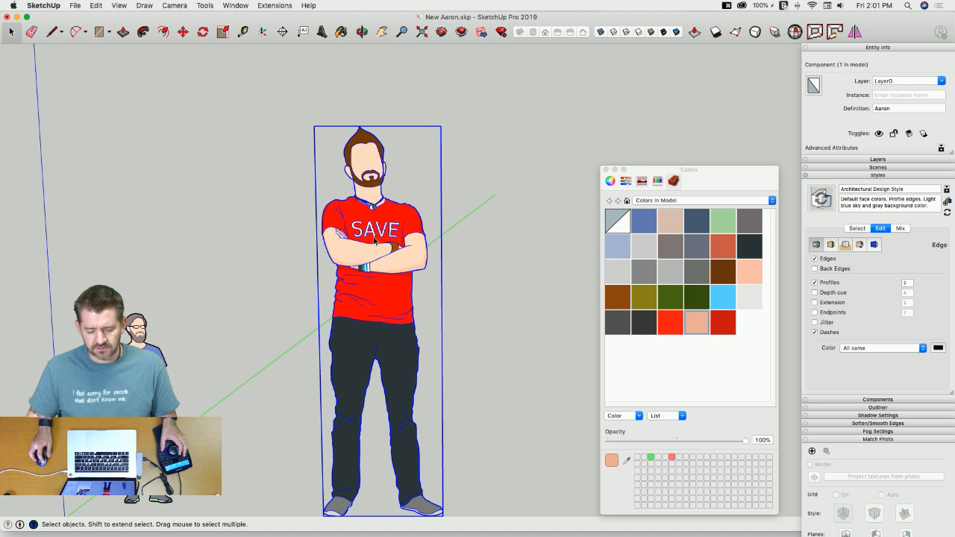
Step: Open the figure component for editing and draw a horizontal line from the hair out past the shoulder
click(441, 147)
key(l)
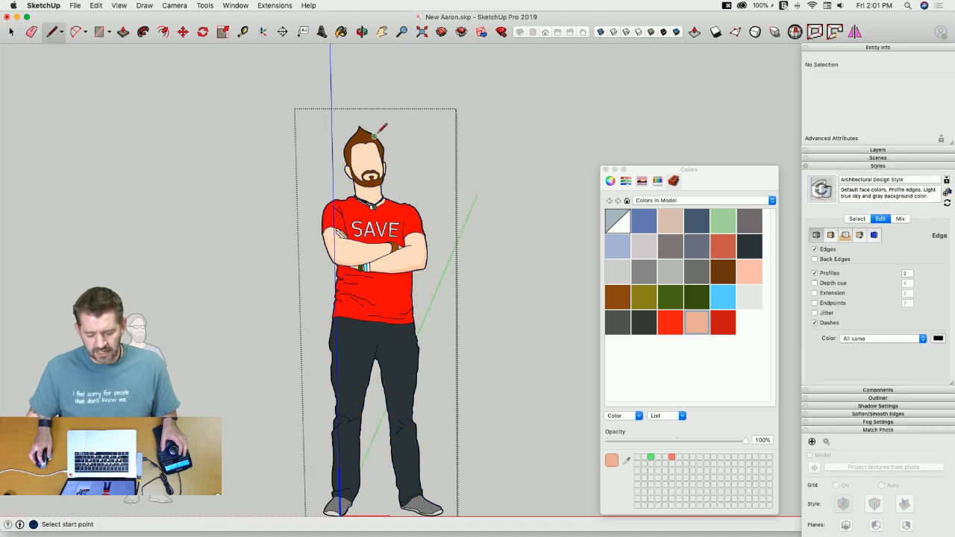
click(375, 136)
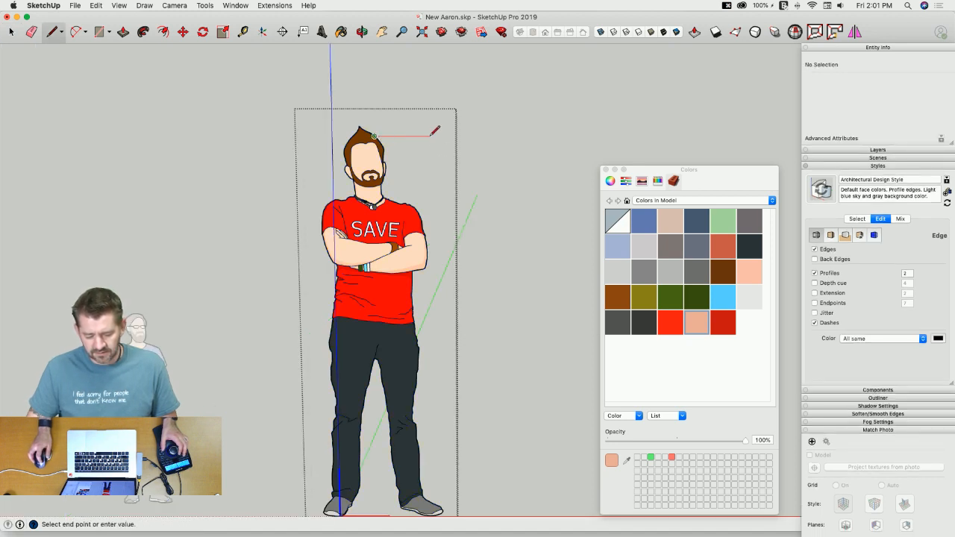
click(493, 132)
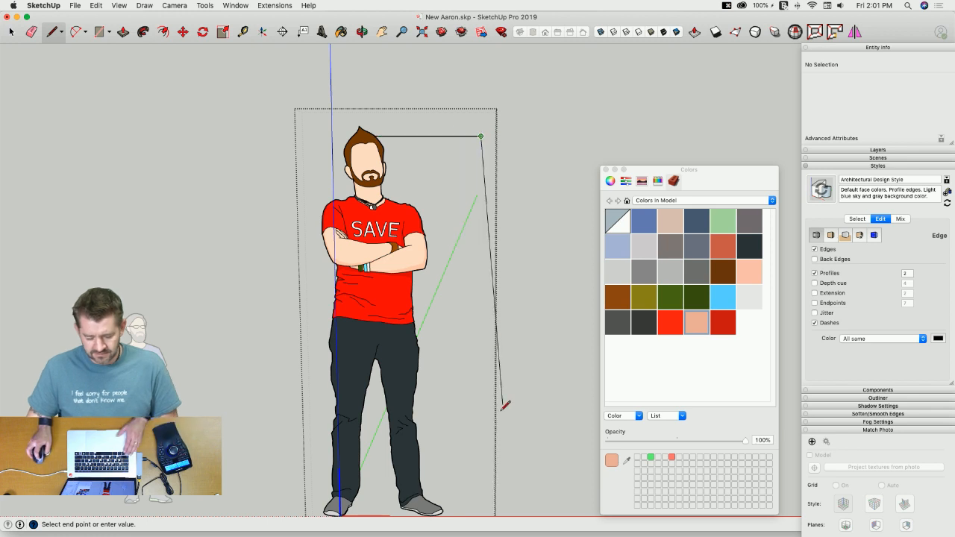
Step: Draw a vertical height line from the horizontal line's free end down to ground level, and erase the horizontal line
scroll(471, 358, down, 2)
scroll(473, 354, down, 1)
scroll(456, 445, up, 2)
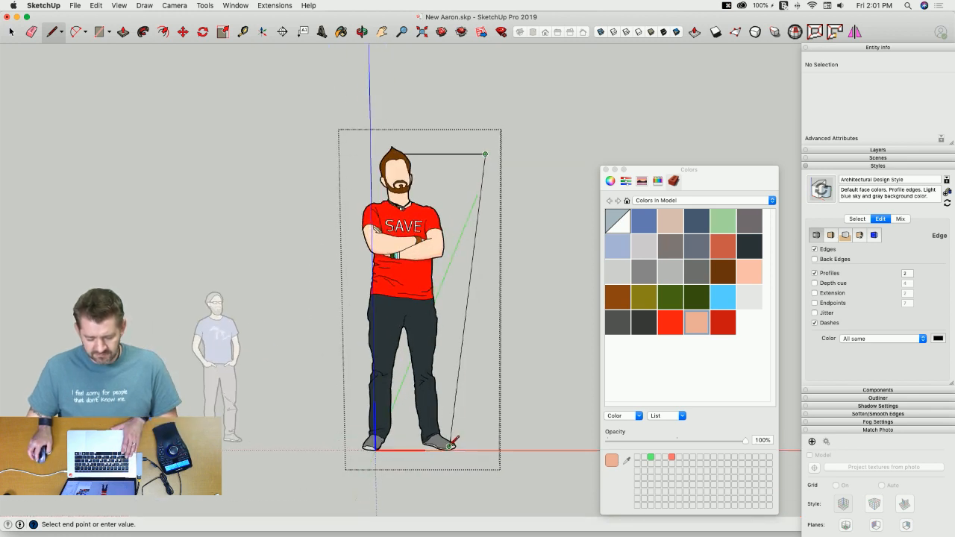
click(485, 449)
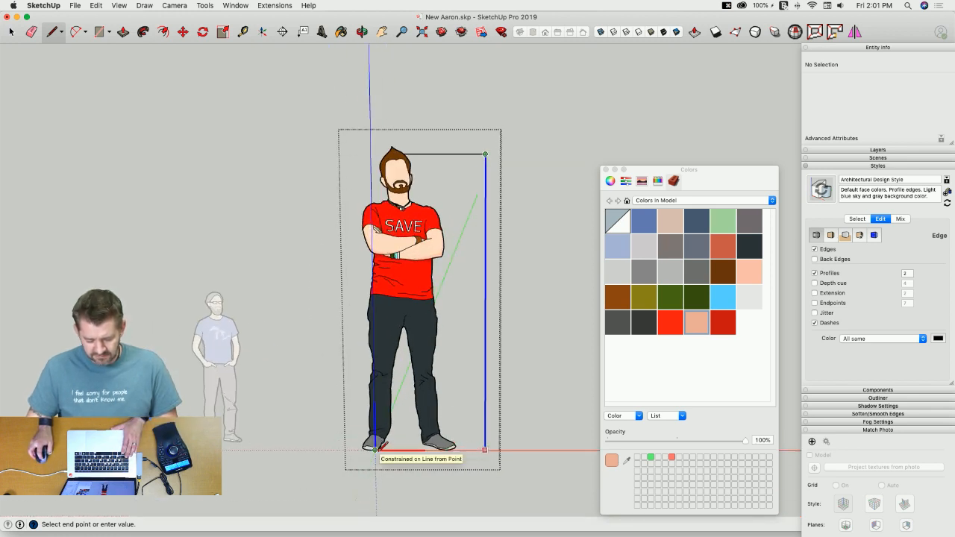
key(space)
key(l)
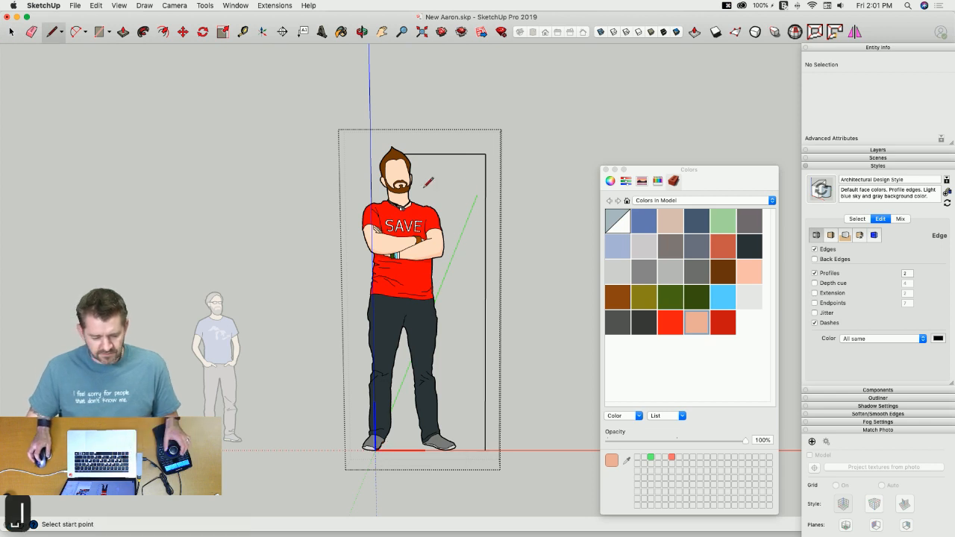
key(e)
click(452, 154)
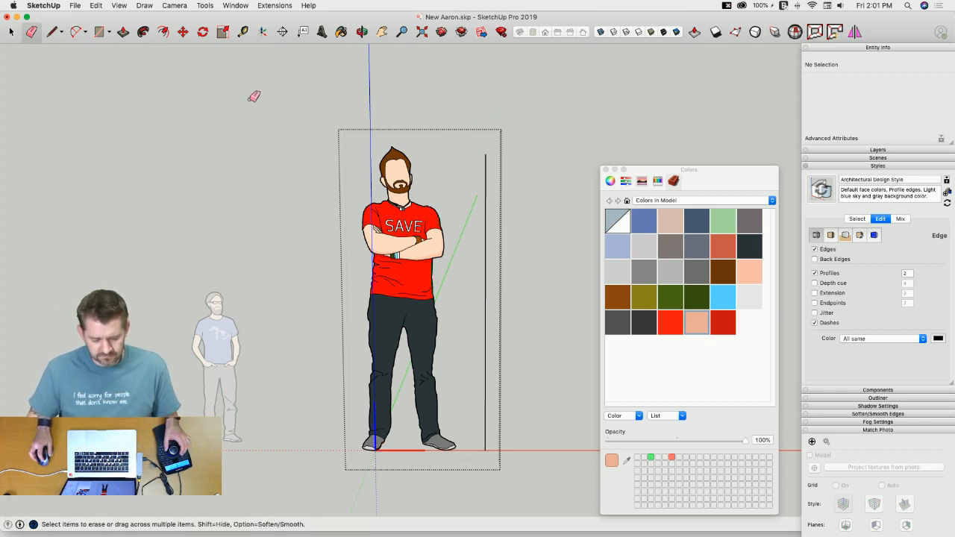
click(243, 33)
click(486, 154)
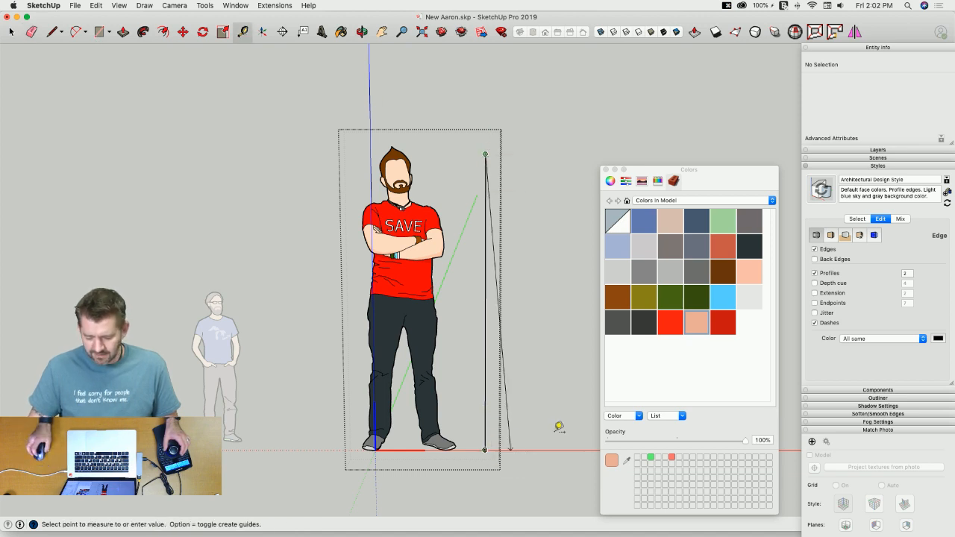
click(881, 167)
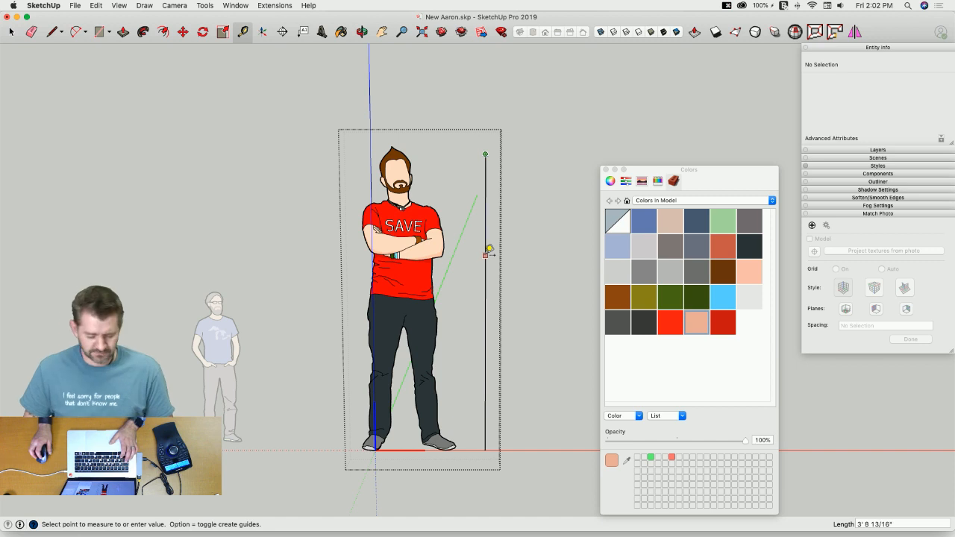
key(space)
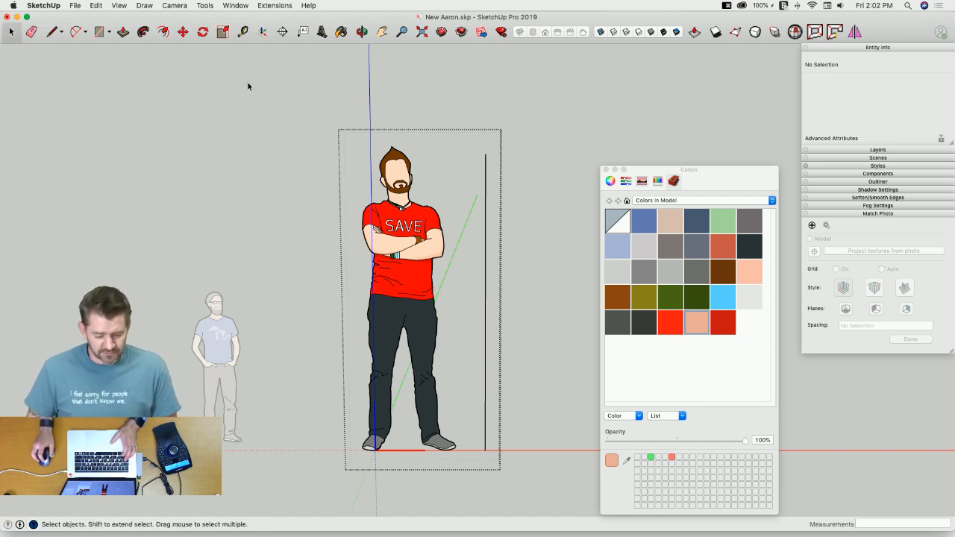
Step: Measure the vertical height line from its upper end to the ground with Tape Measure and resize the figure component to 6'2"
click(244, 32)
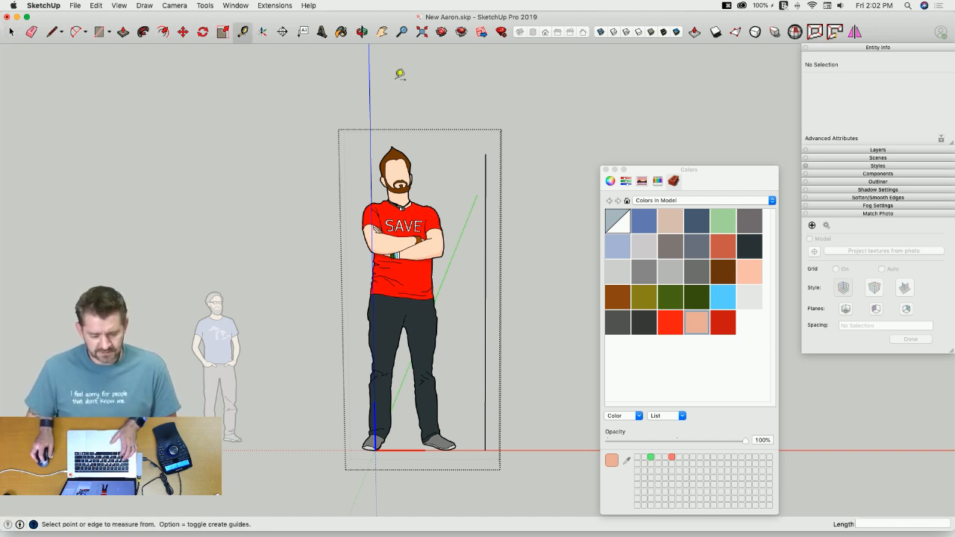
click(486, 152)
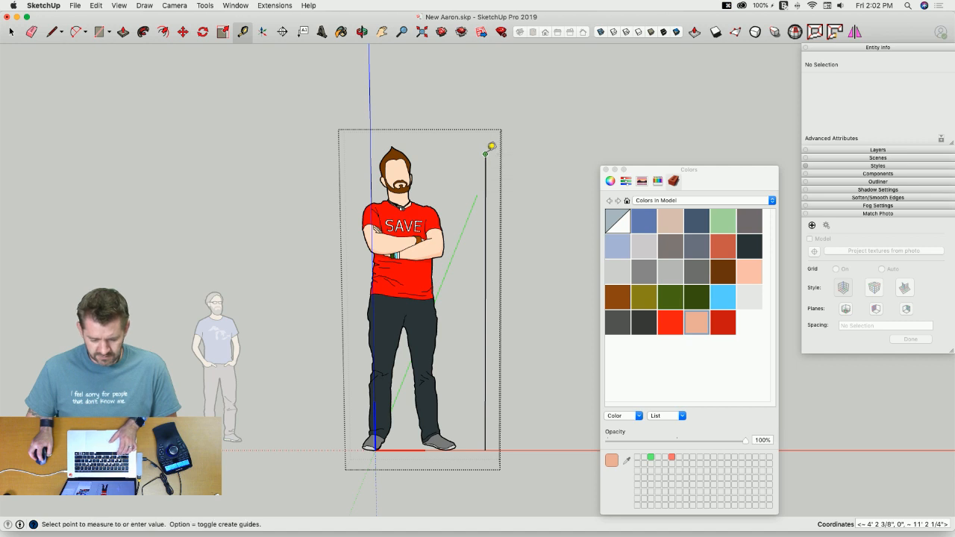
click(493, 445)
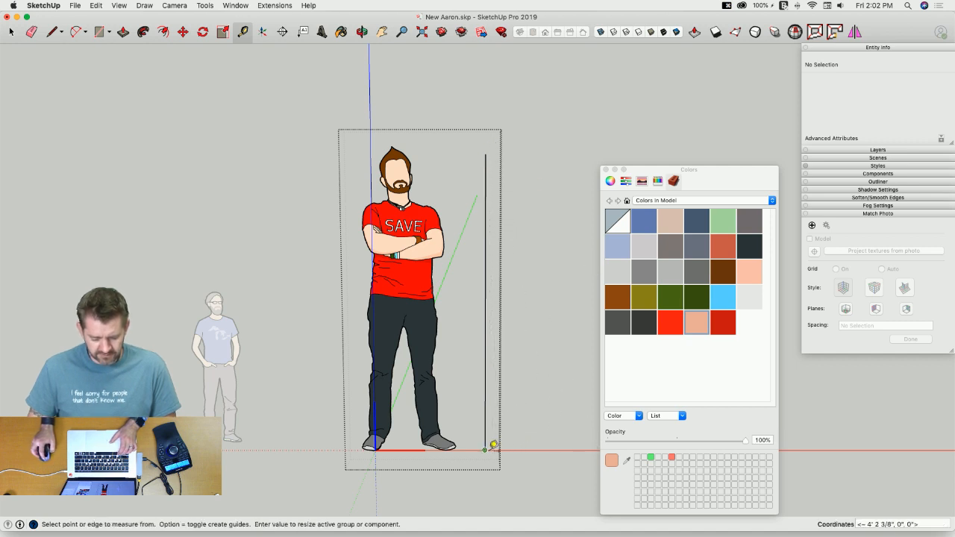
text(6'3)
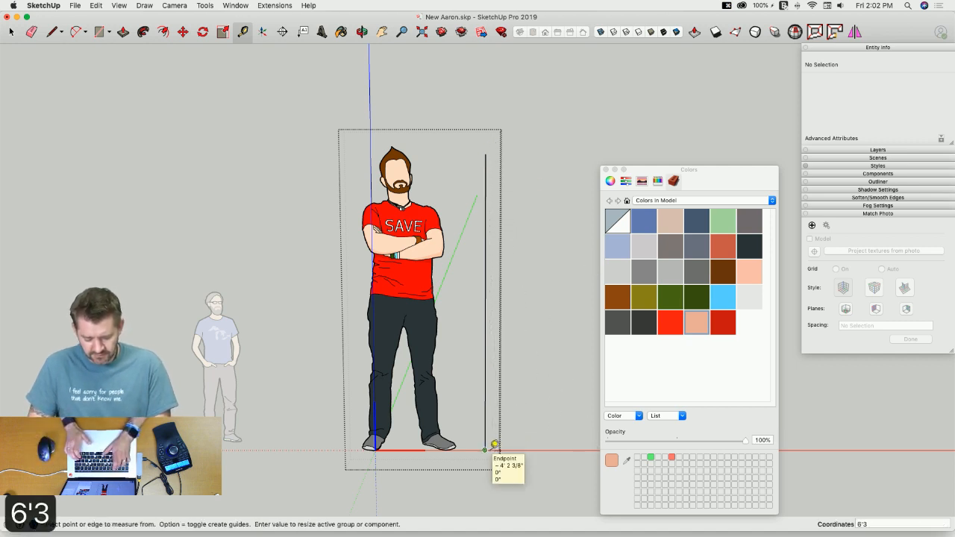
key(BackSpace)
text(2)
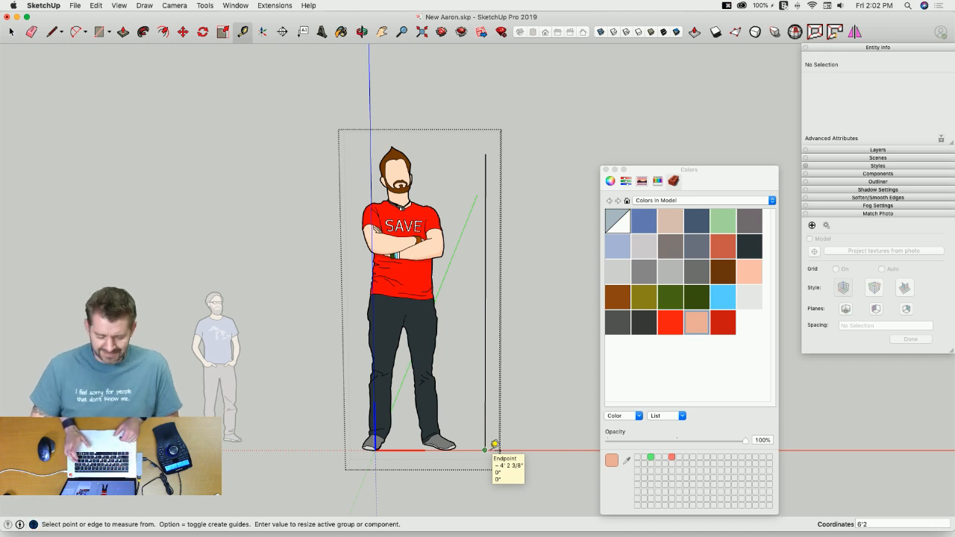
key(Return)
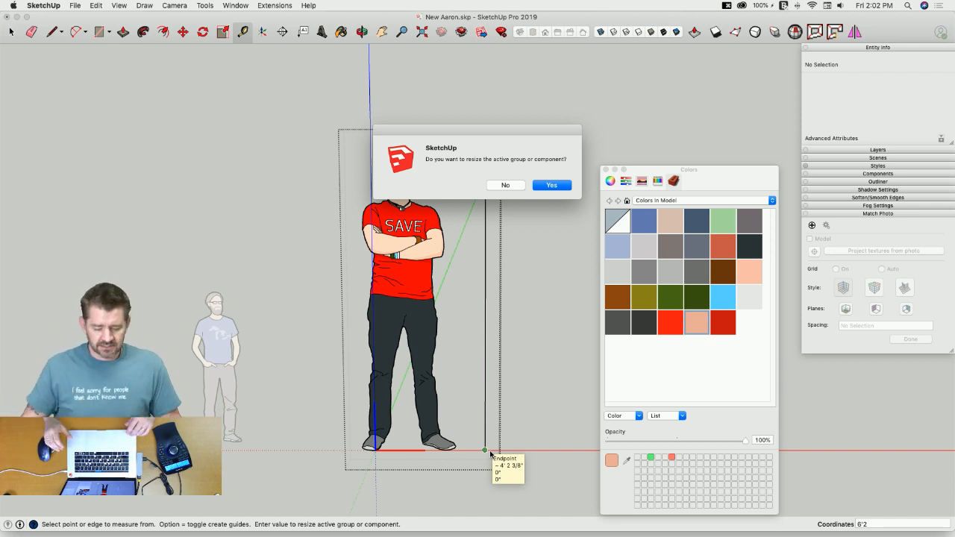
click(551, 185)
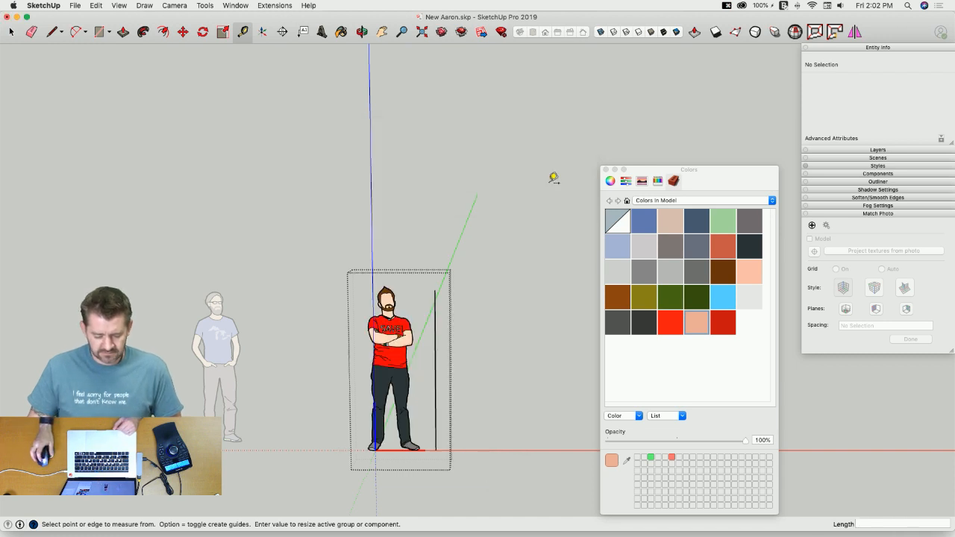
Step: Measure the height line of the resized figure from its upper end down to the ground
scroll(474, 303, up, 5)
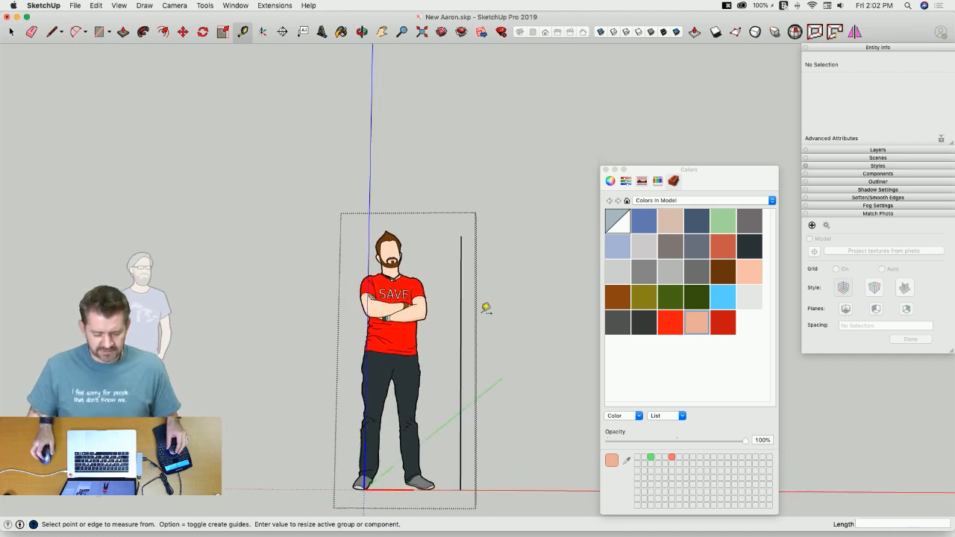
scroll(502, 304, up, 3)
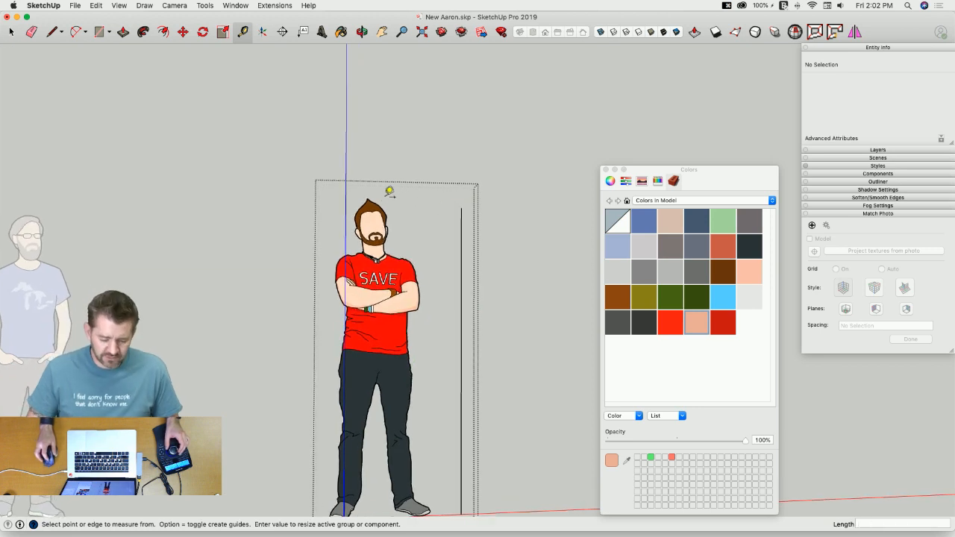
scroll(386, 210, down, 2)
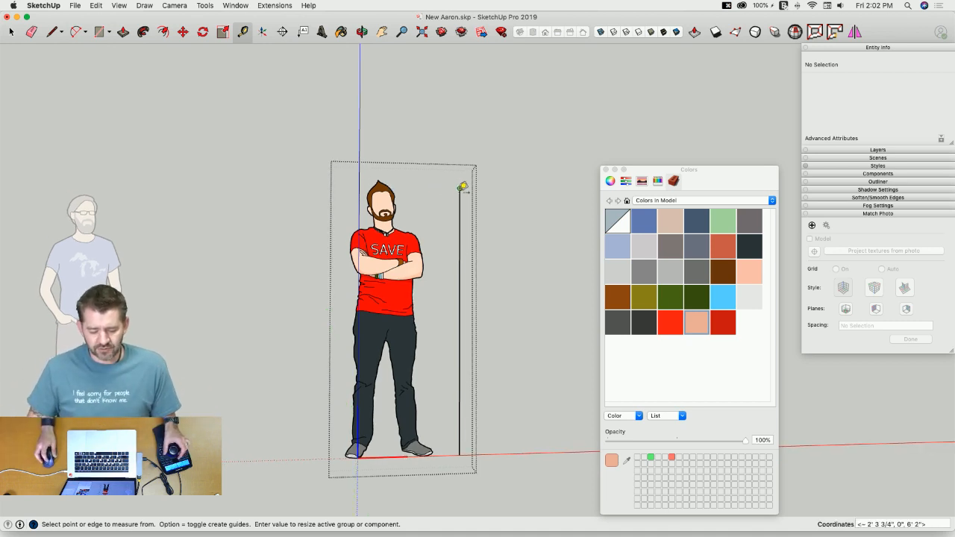
click(460, 187)
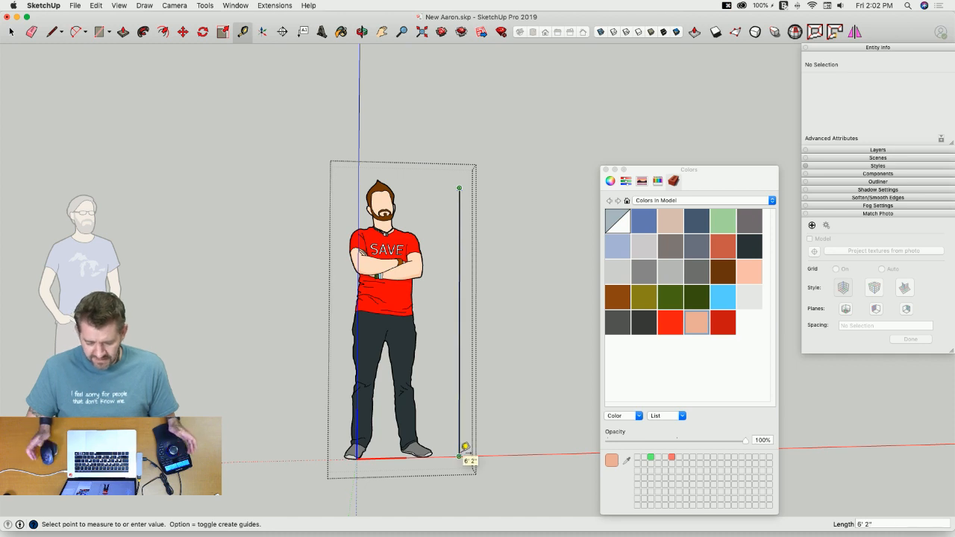
Step: Erase the vertical height line and finish editing the figure component
key(e)
click(463, 404)
key(space)
click(512, 411)
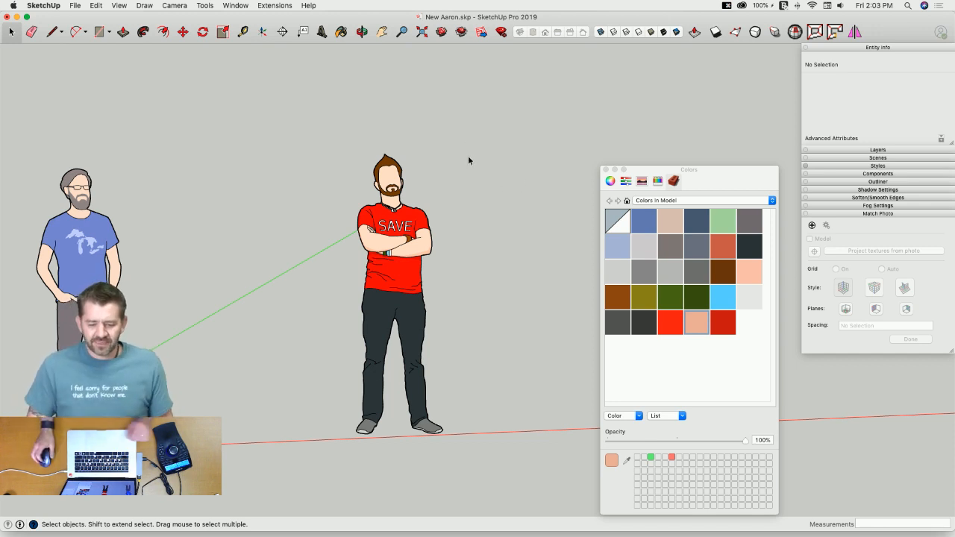
Step: Gauge with the Line tool how far the shoe's heel sits above the lowest point of its sole, without keeping the line
middle_drag(478, 227, 448, 207)
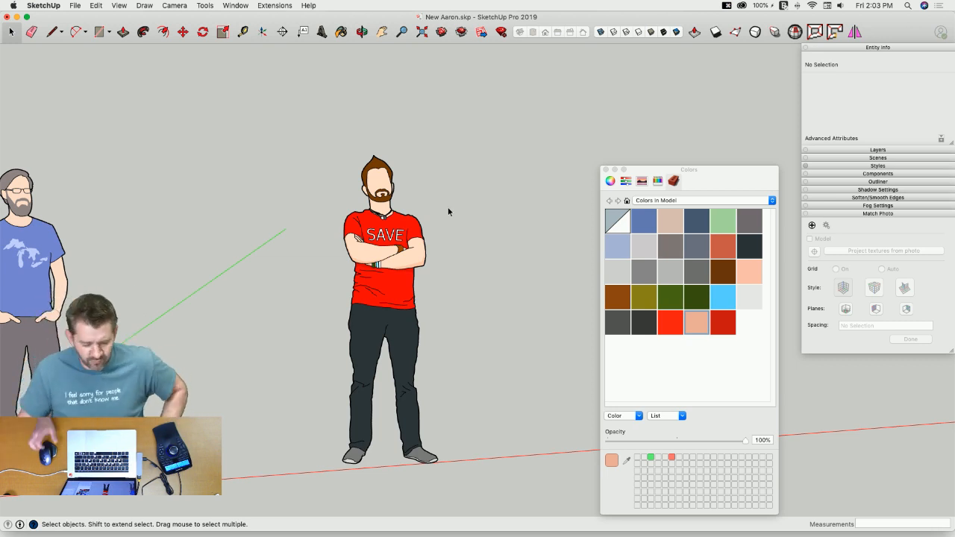
middle_drag(444, 186, 473, 202)
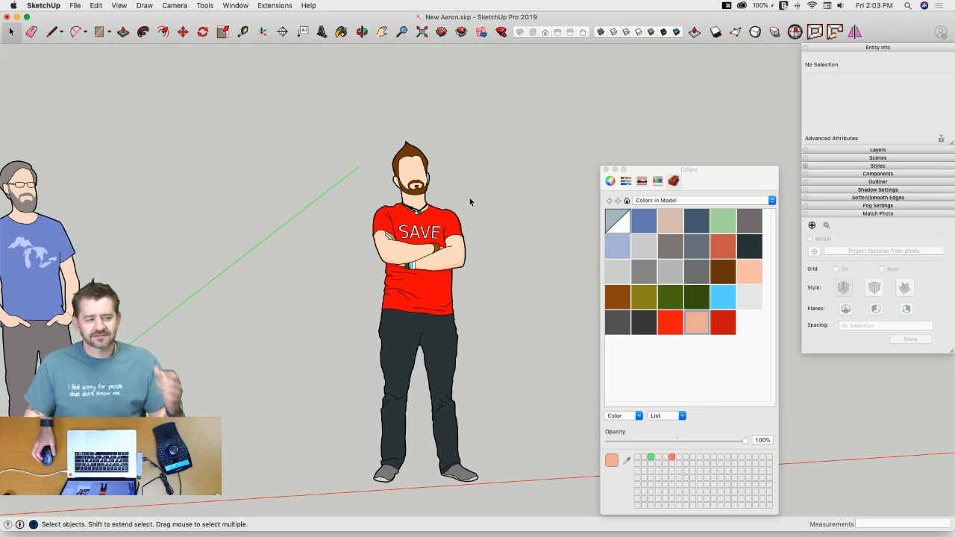
scroll(460, 180, down, 3)
scroll(502, 185, down, 1)
scroll(557, 386, up, 5)
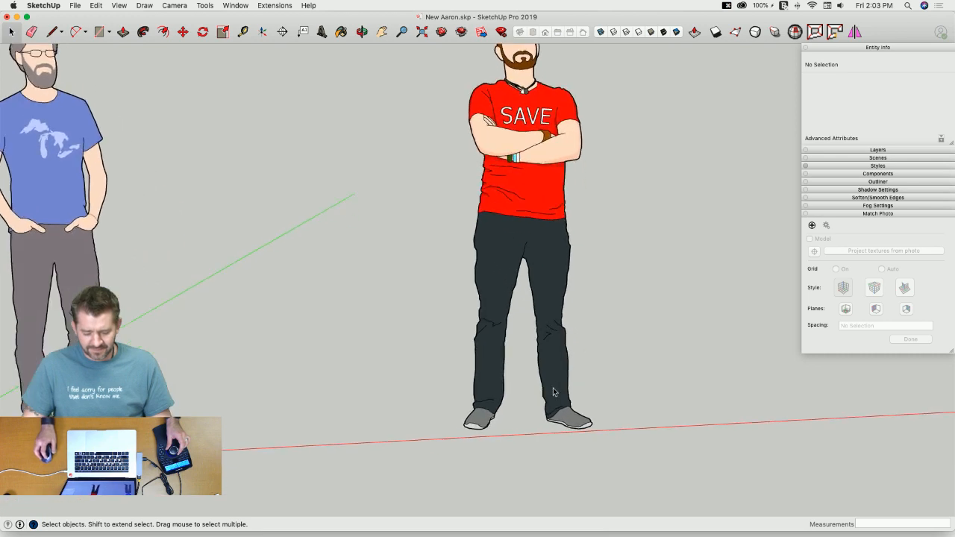
key(l)
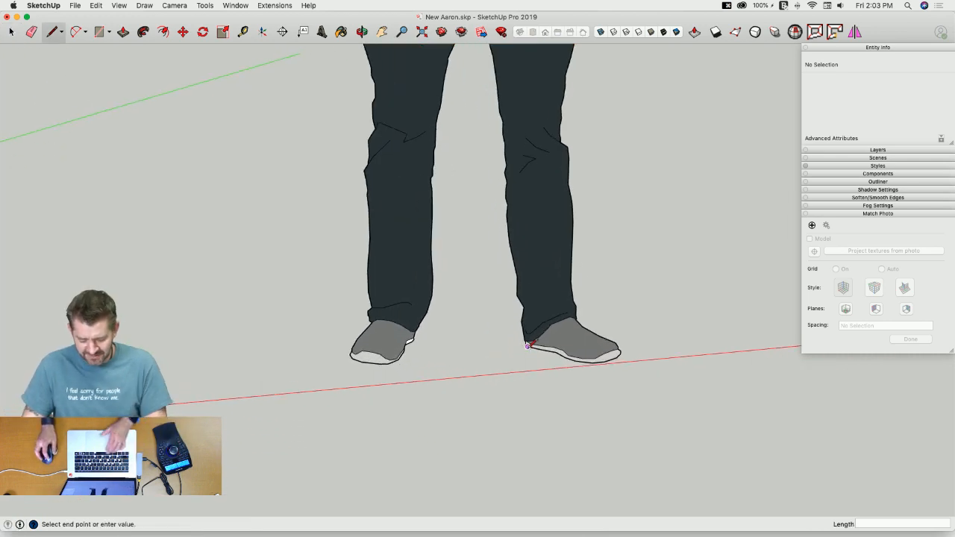
click(527, 344)
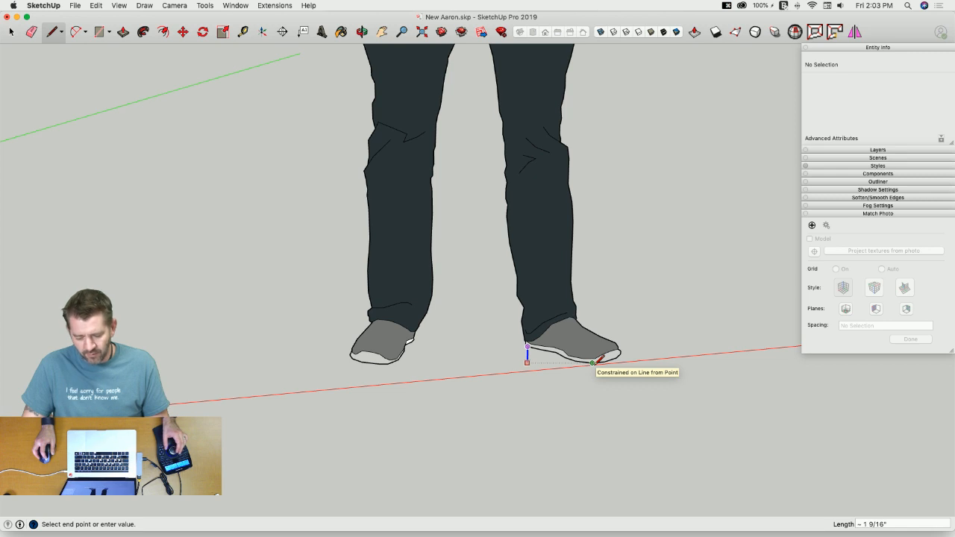
key(space)
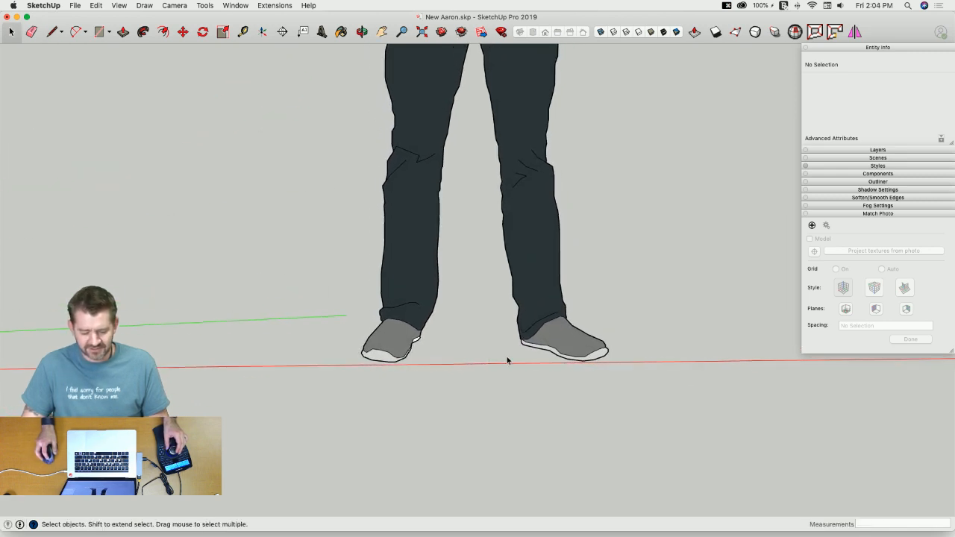
Step: Compare the SAVE figure with the blue-shirted scale figure from several angles, selecting the SAVE figure
scroll(448, 362, down, 5)
scroll(579, 325, up, 2)
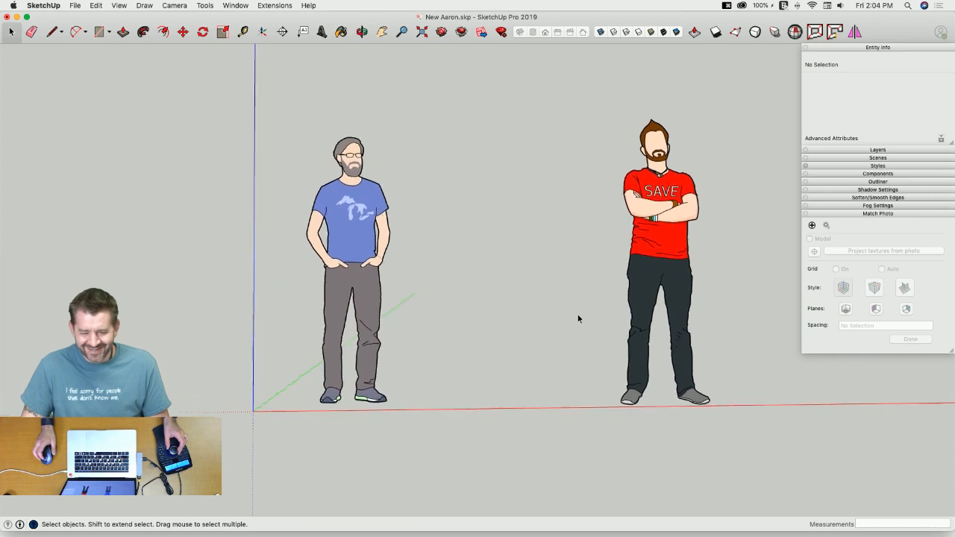
scroll(636, 155, up, 2)
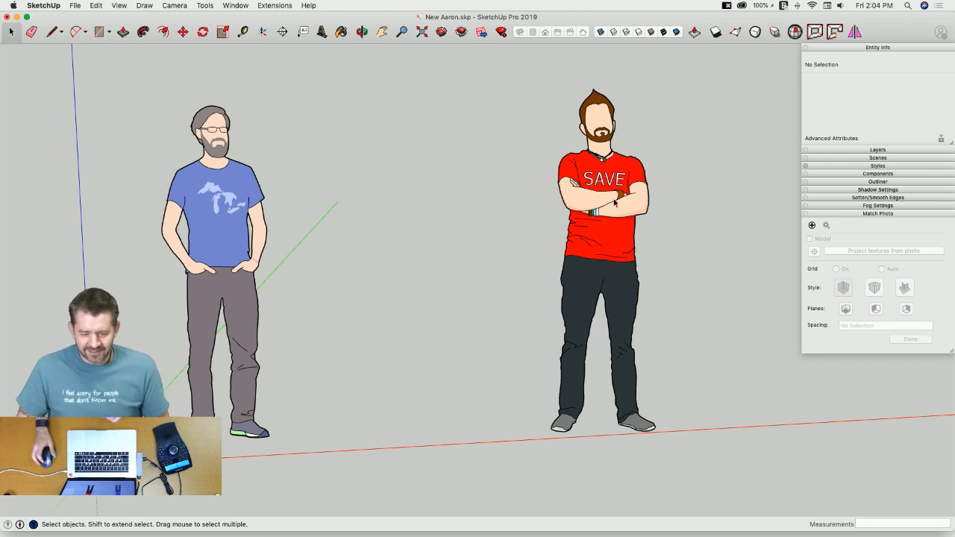
click(623, 237)
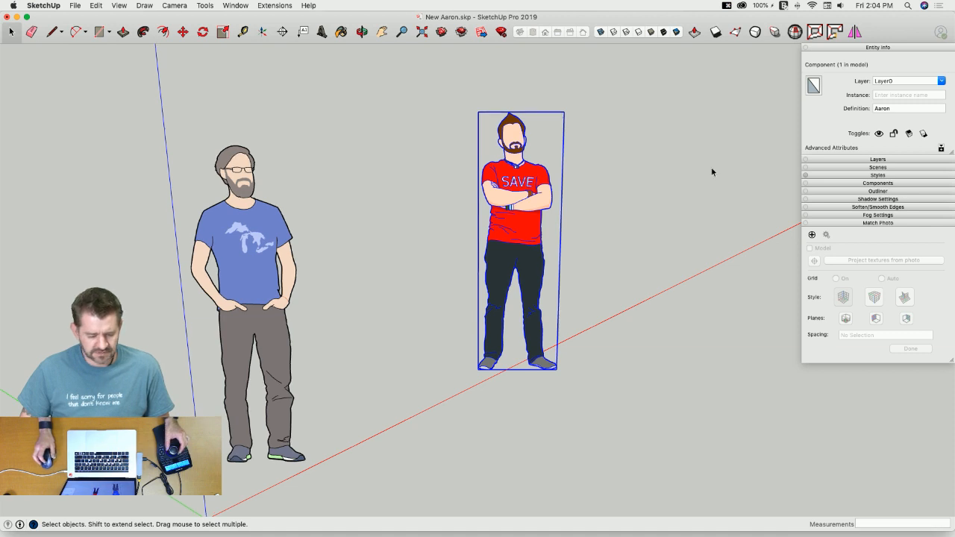
click(357, 195)
click(507, 183)
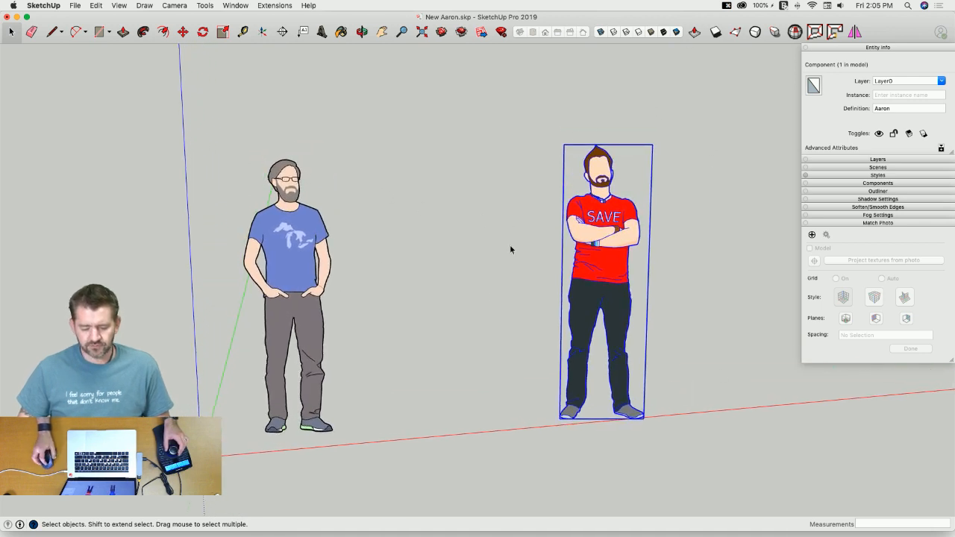
Step: Erase the blue-shirted scale figure and move the SAVE figure about 7' 7" along the red axis to the origin
key(e)
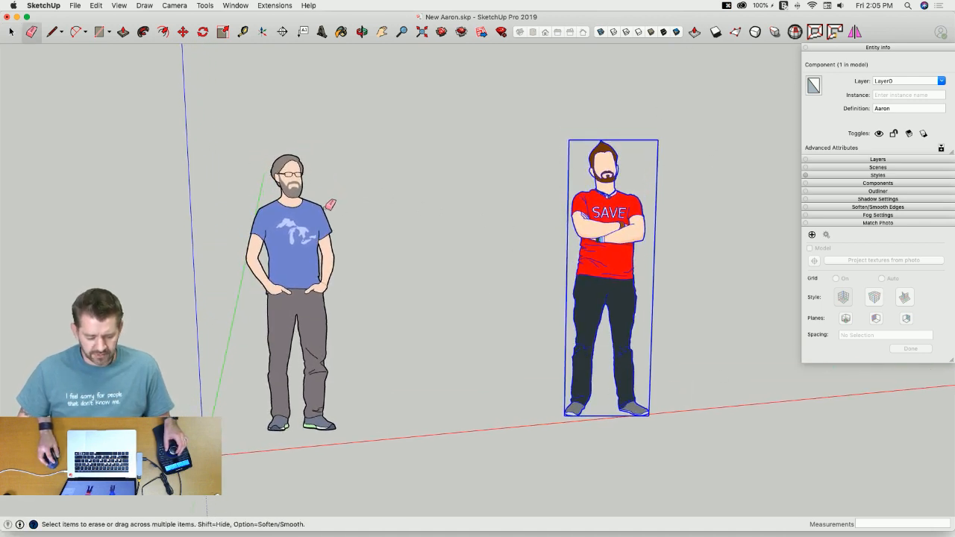
click(328, 208)
key(m)
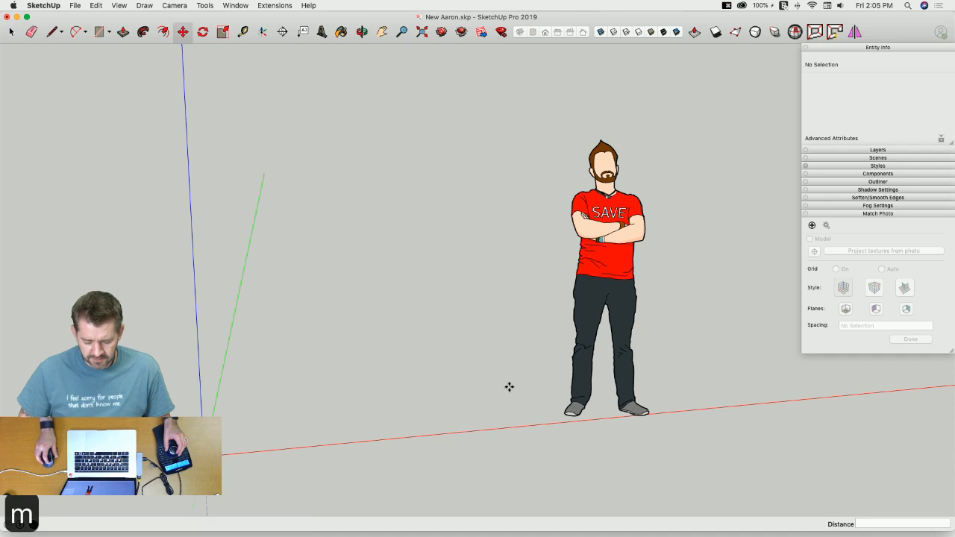
click(575, 416)
click(241, 448)
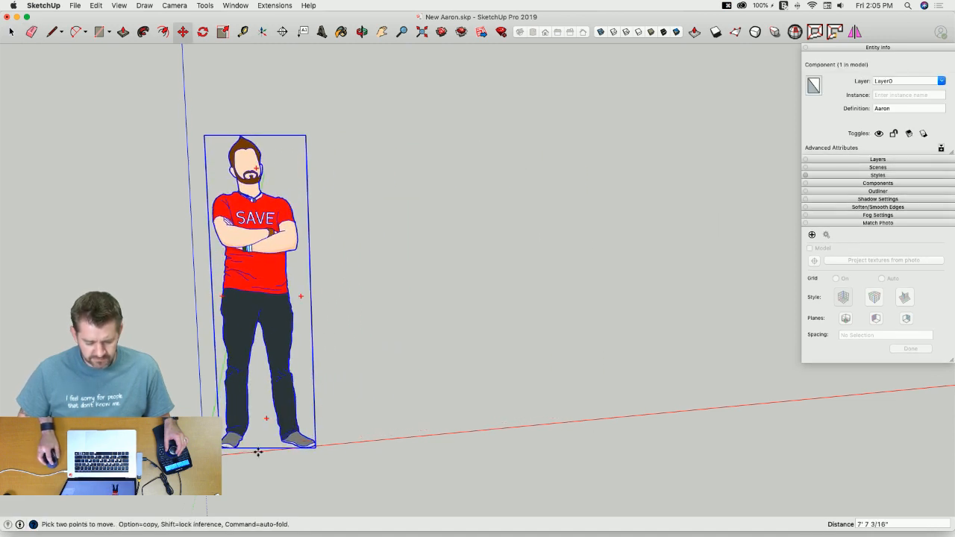
key(space)
click(402, 438)
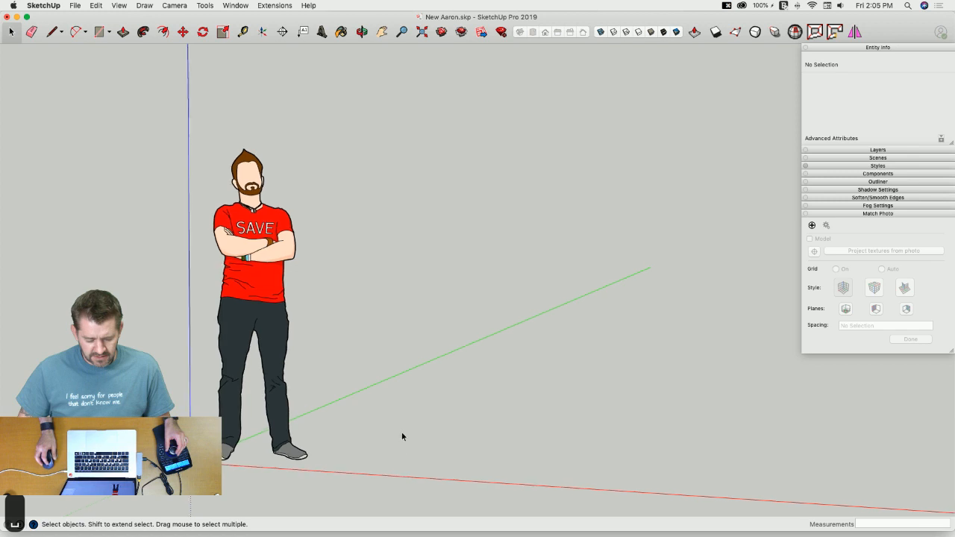
Step: Save the model and list the components stored in it
click(77, 6)
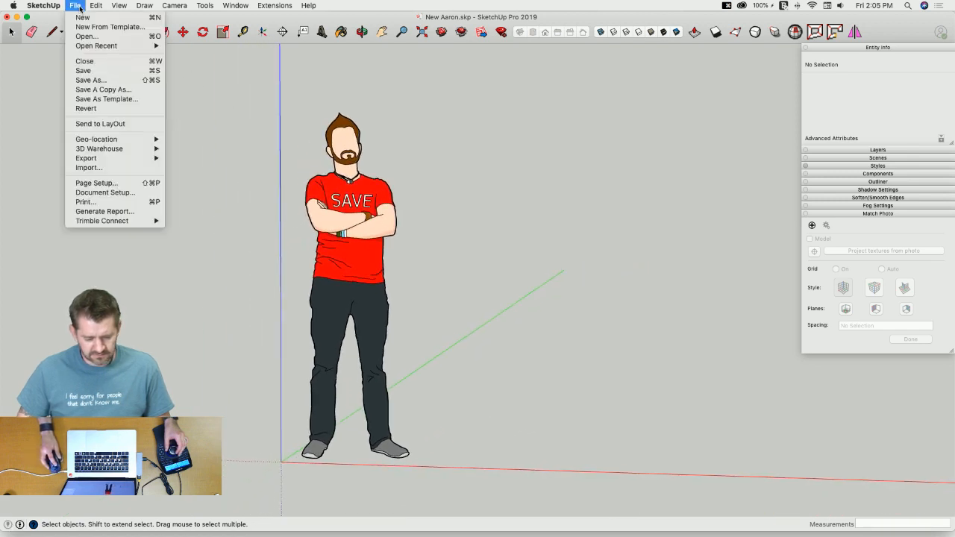
click(84, 70)
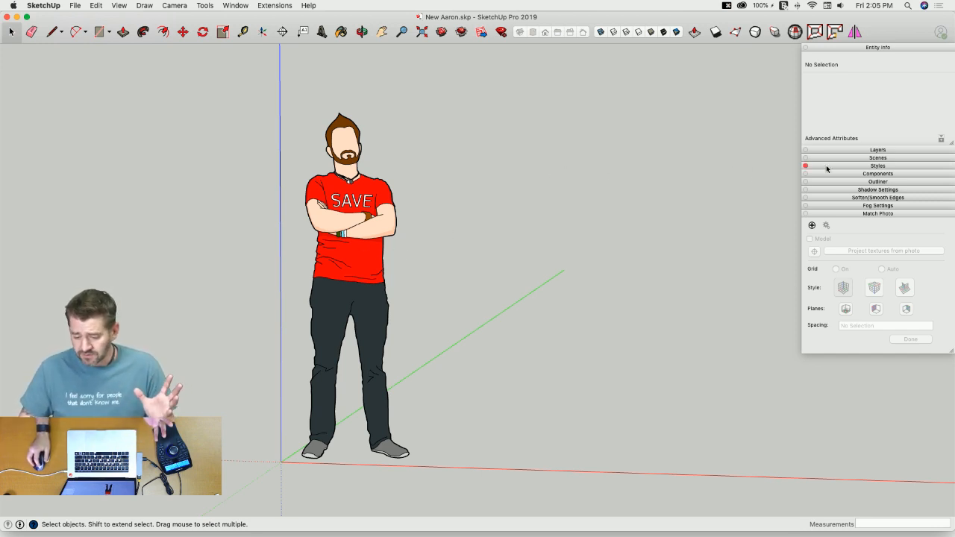
click(884, 175)
click(833, 244)
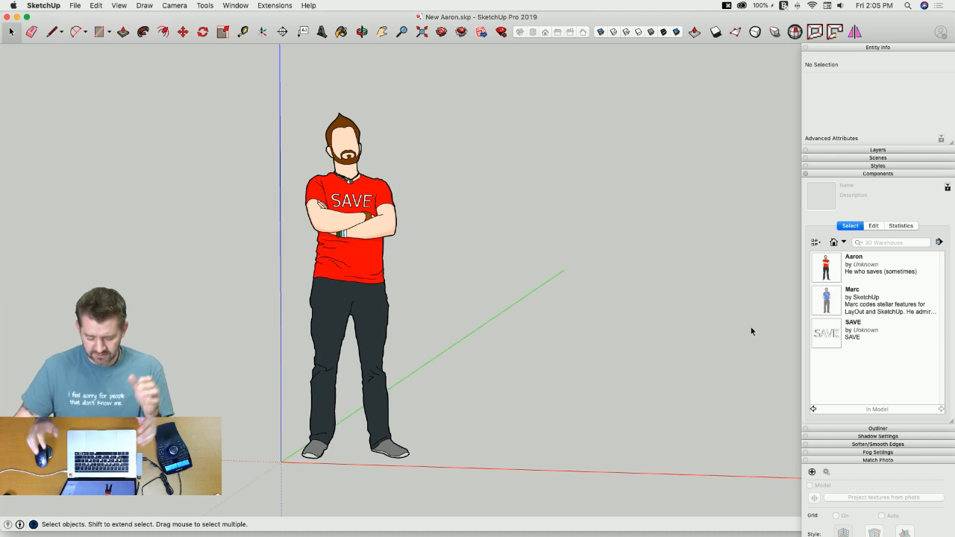
Step: Show the colors stored in the model to check for leftover materials
key(b)
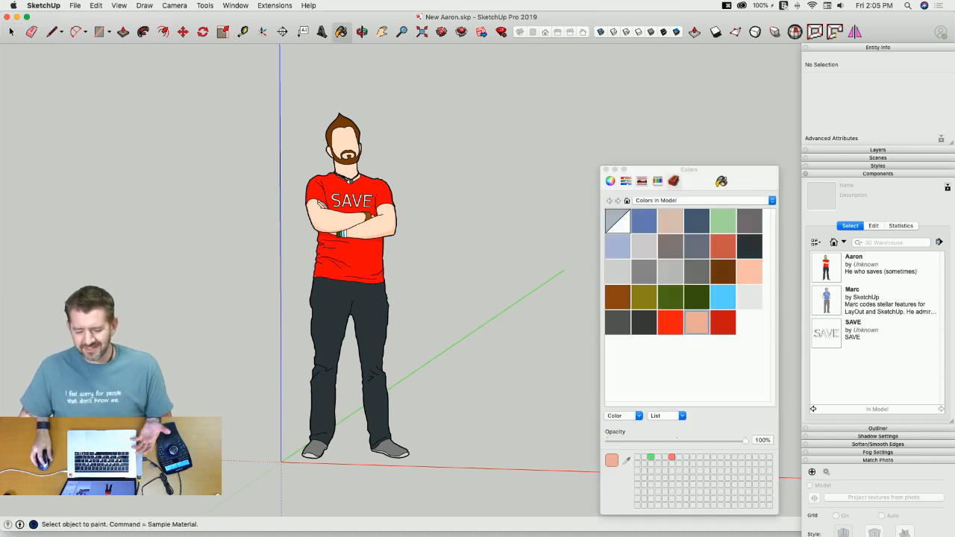
drag(708, 170, 628, 89)
click(622, 237)
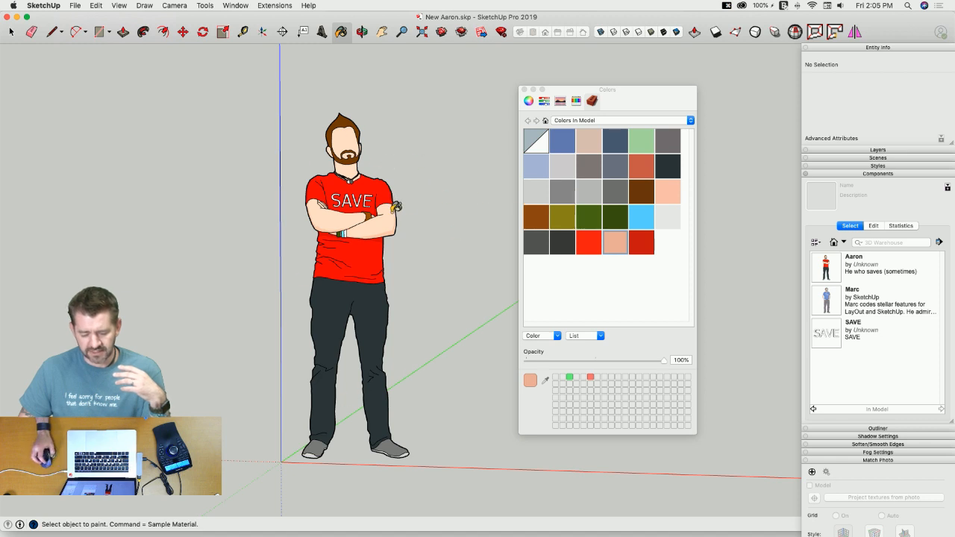
Step: Purge the unused components and materials through the statistics for the entire model, closing the model information and color lists
click(235, 6)
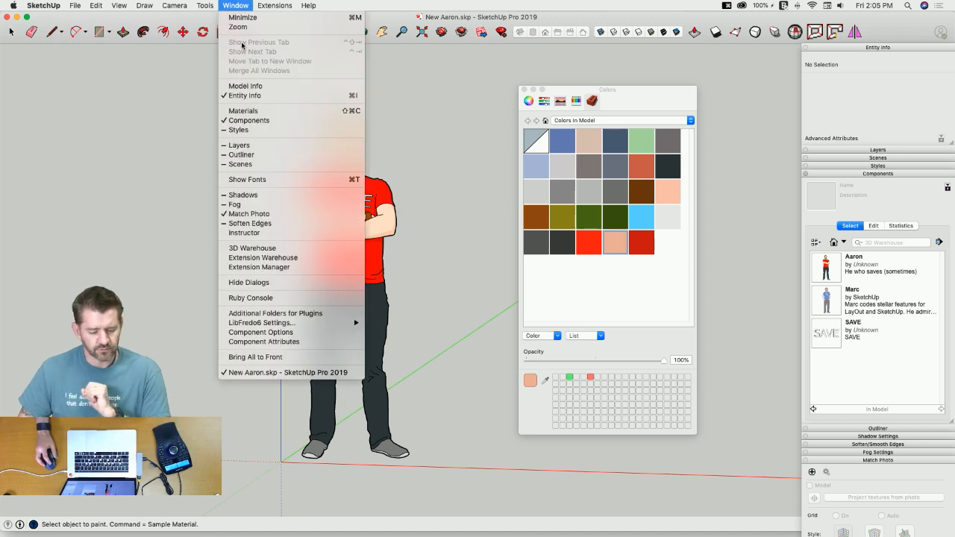
click(243, 86)
drag(586, 265, 305, 81)
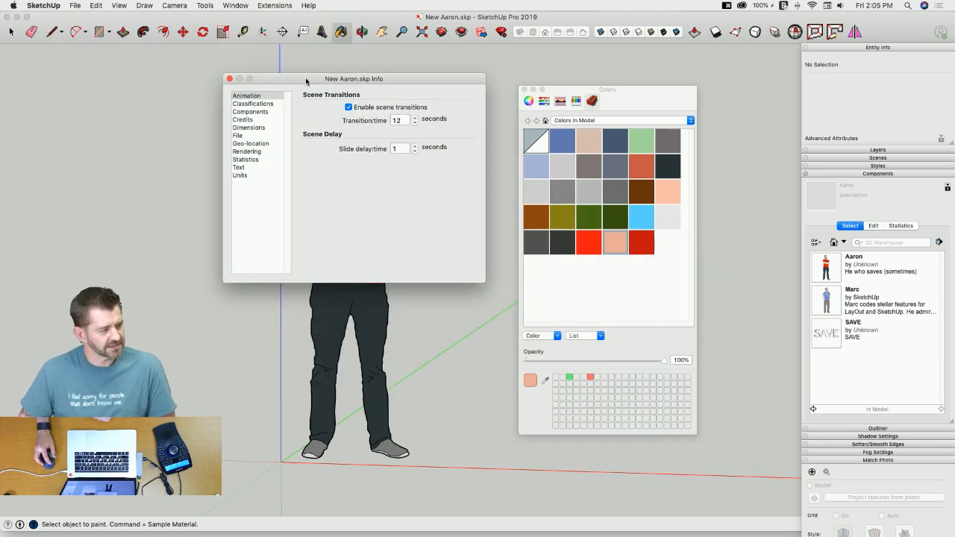
click(254, 161)
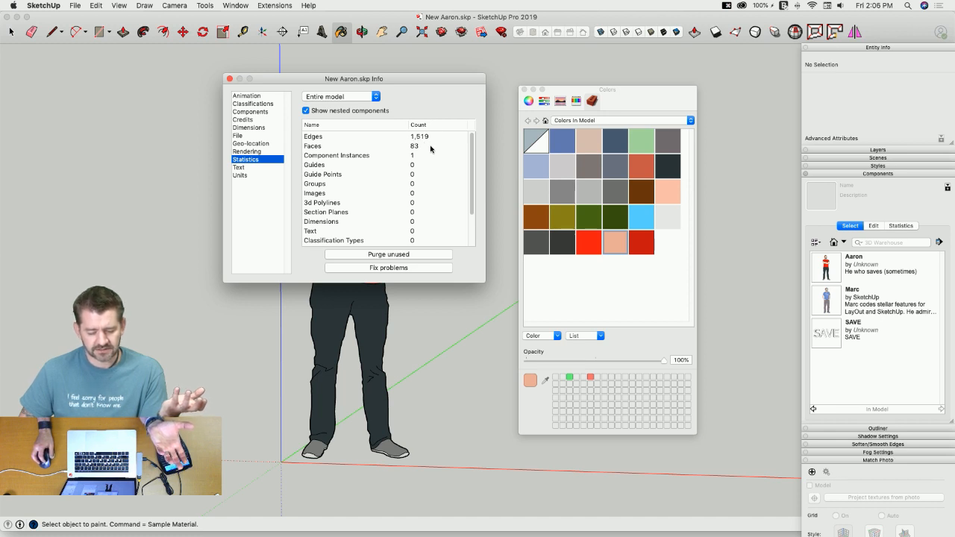
drag(410, 78, 632, 140)
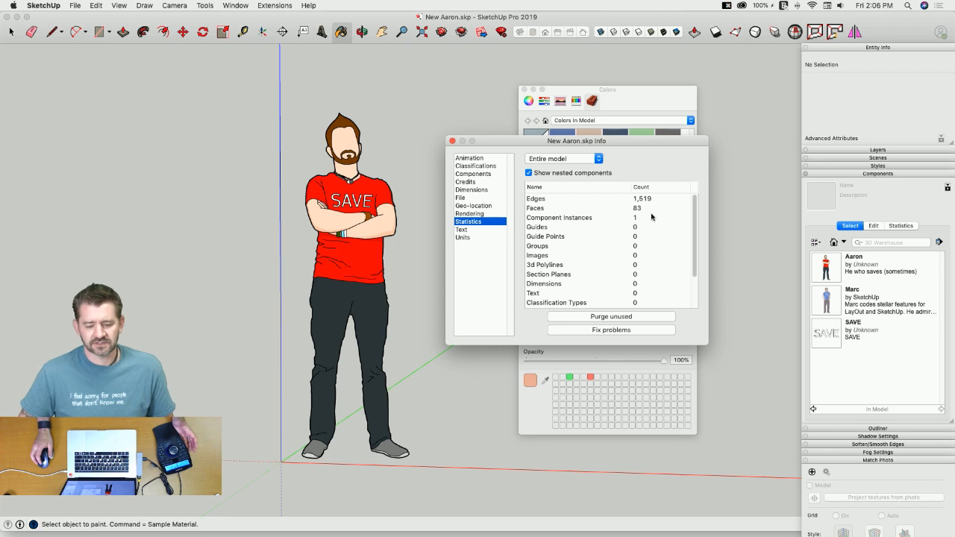
drag(696, 206, 695, 250)
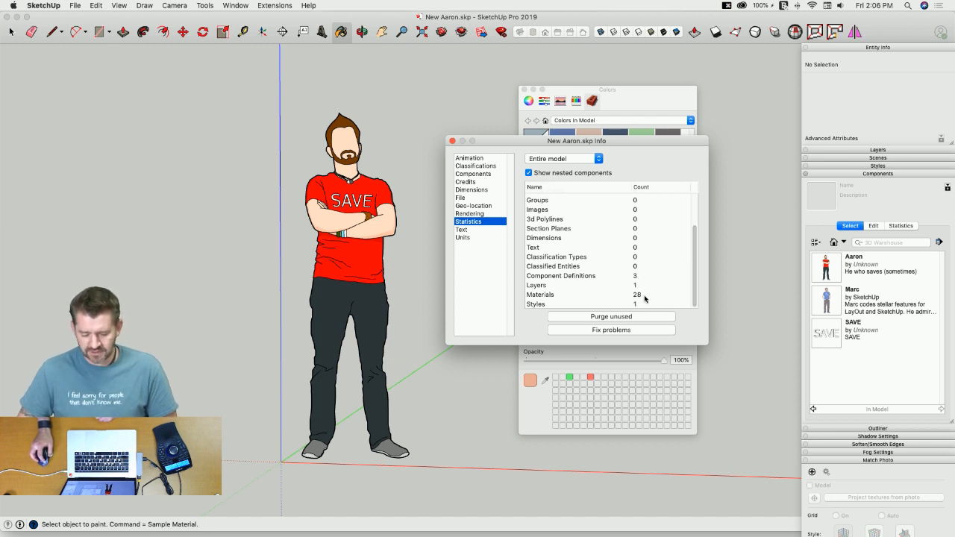
click(593, 318)
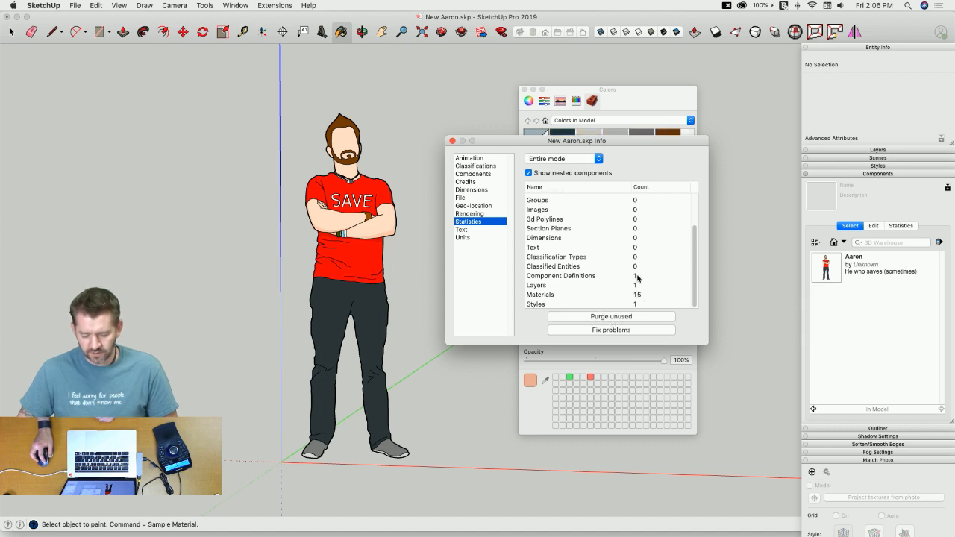
click(451, 141)
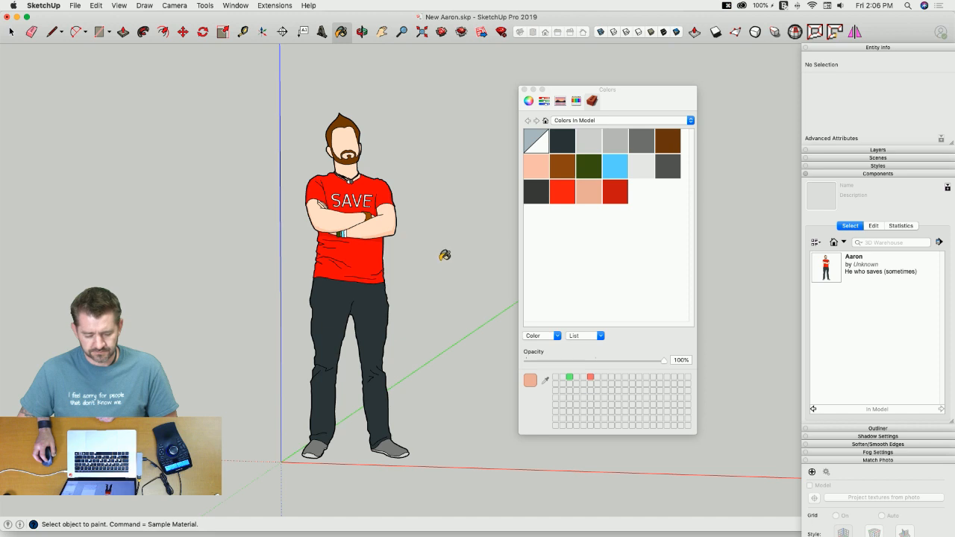
click(524, 90)
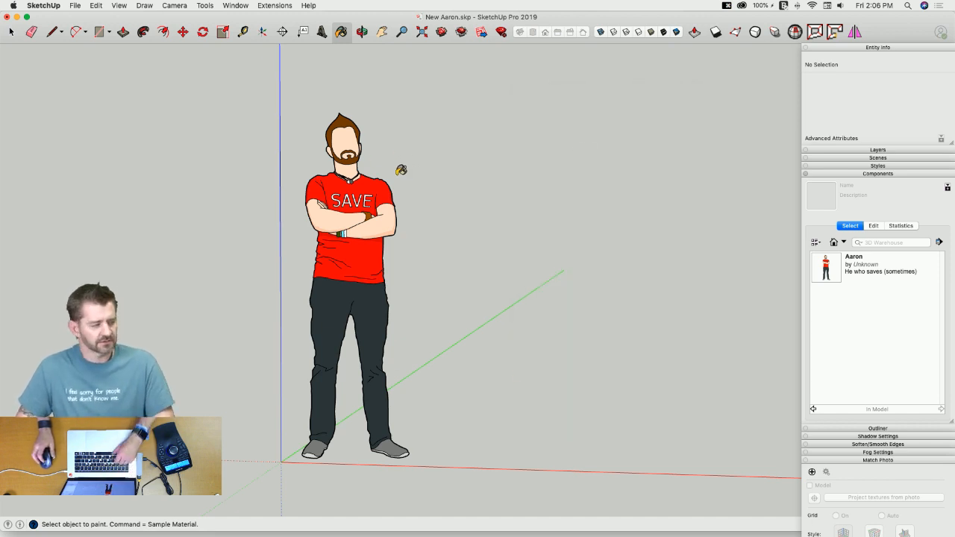
middle_drag(408, 142, 433, 145)
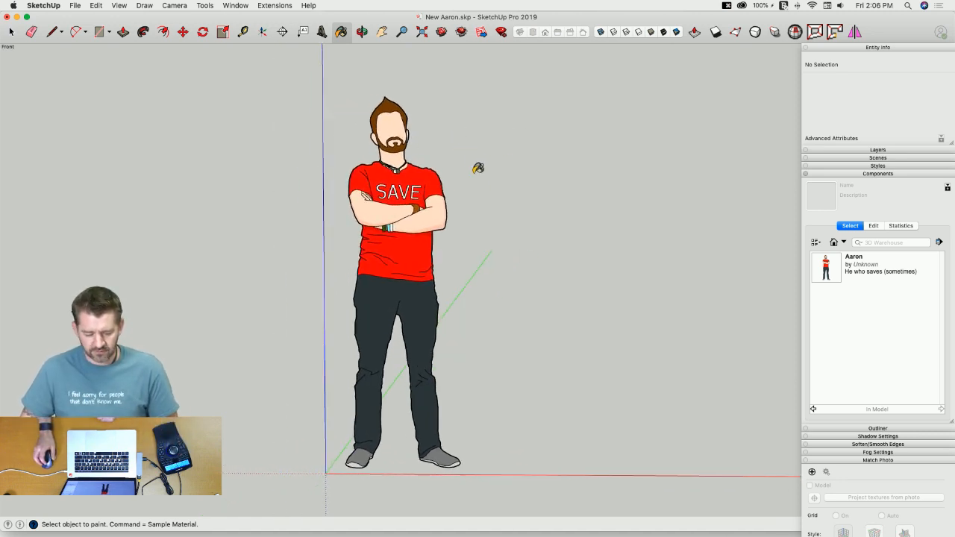
key(space)
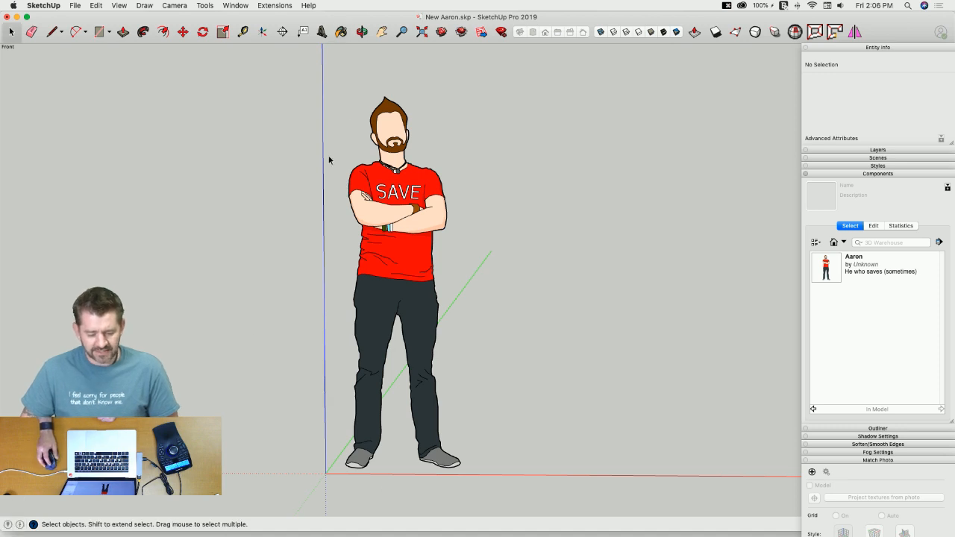
right_click(394, 213)
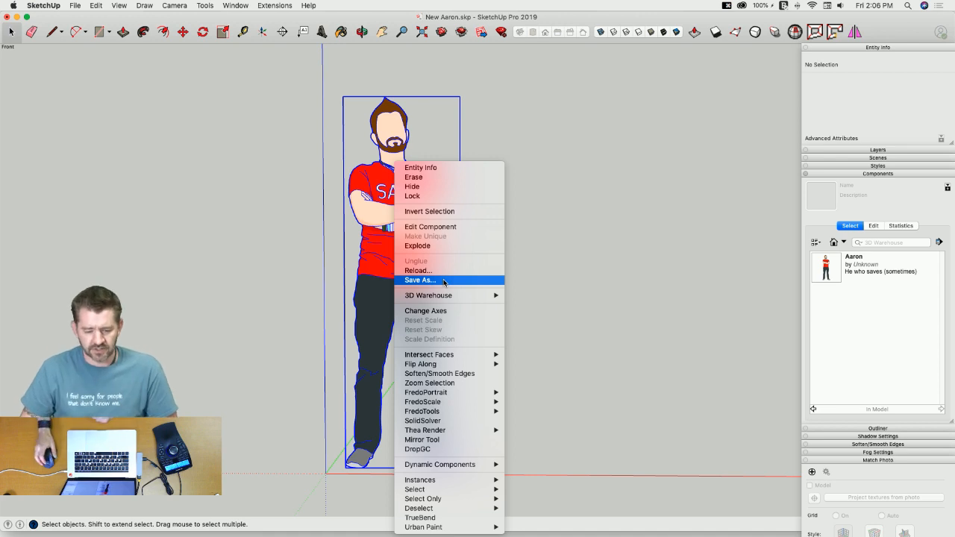
click(480, 170)
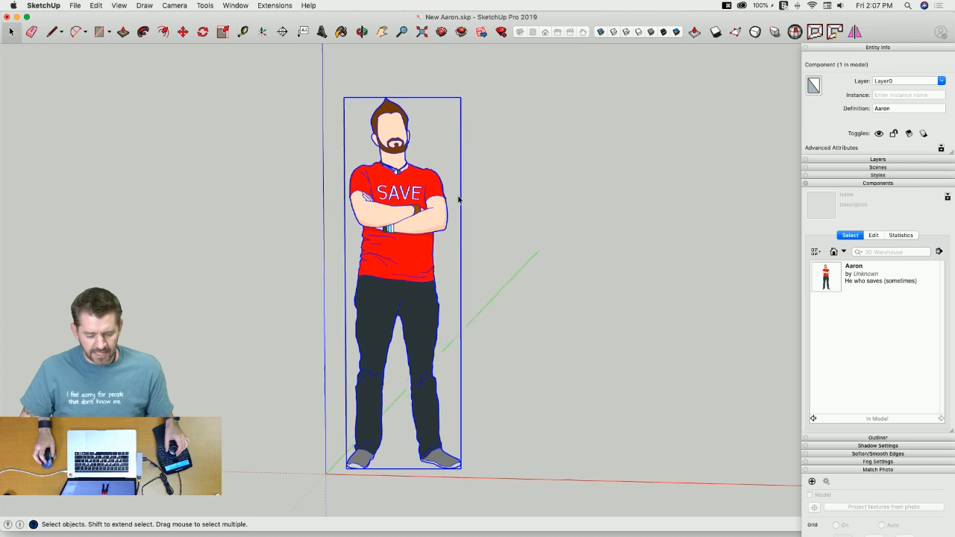
click(43, 6)
mouse_move(74, 6)
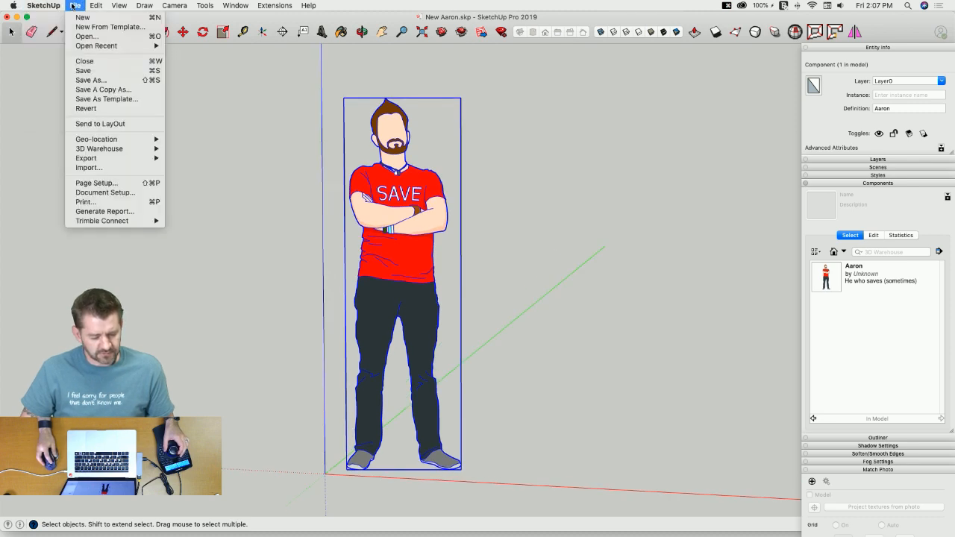
mouse_move(96, 150)
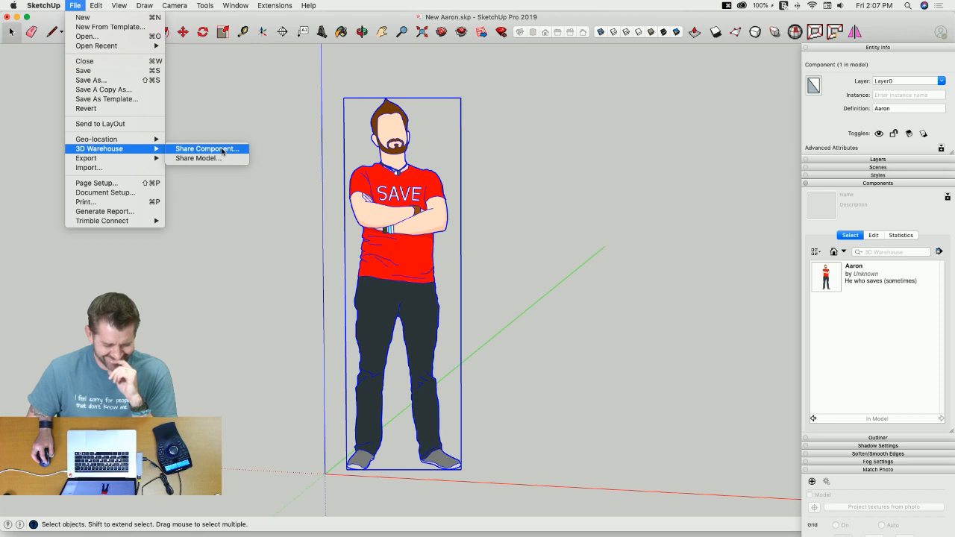
click(287, 108)
click(284, 106)
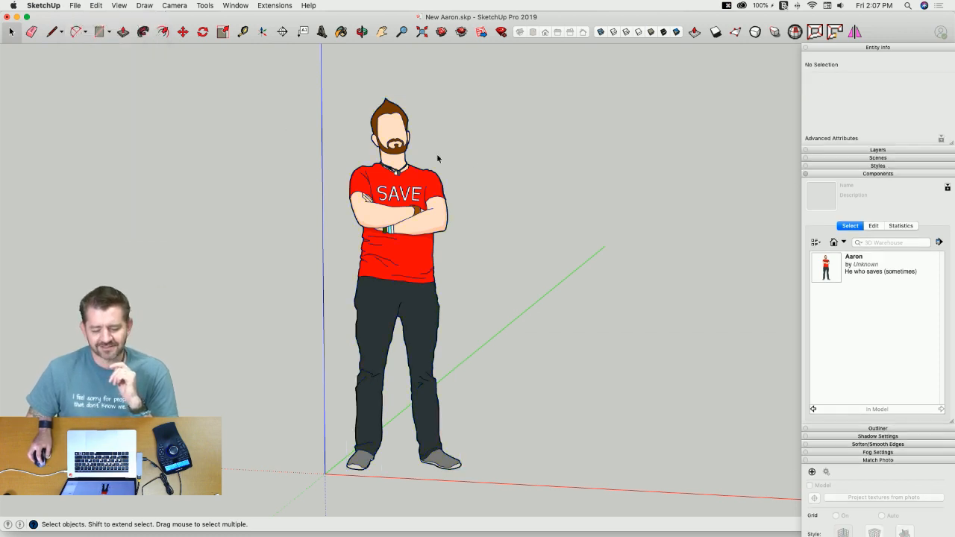
click(76, 5)
mouse_move(103, 140)
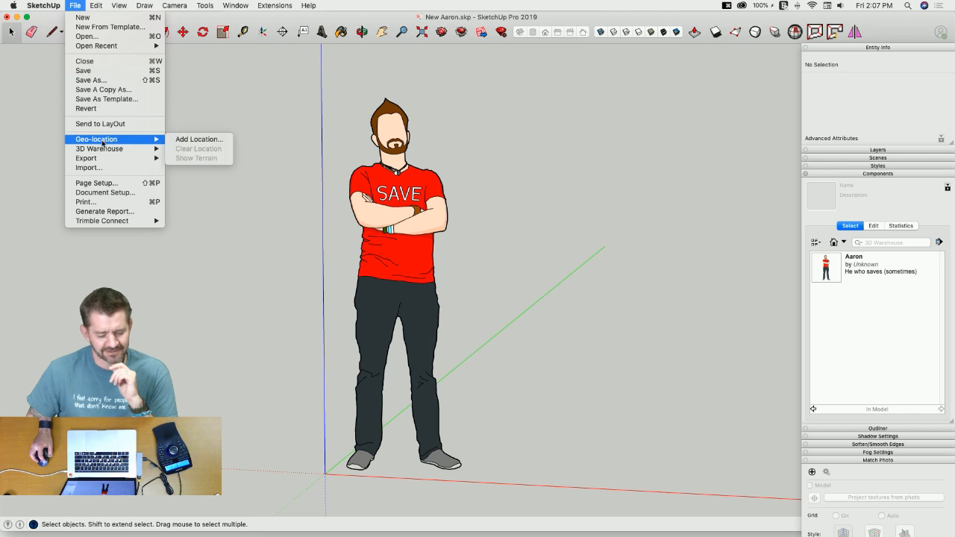
click(300, 100)
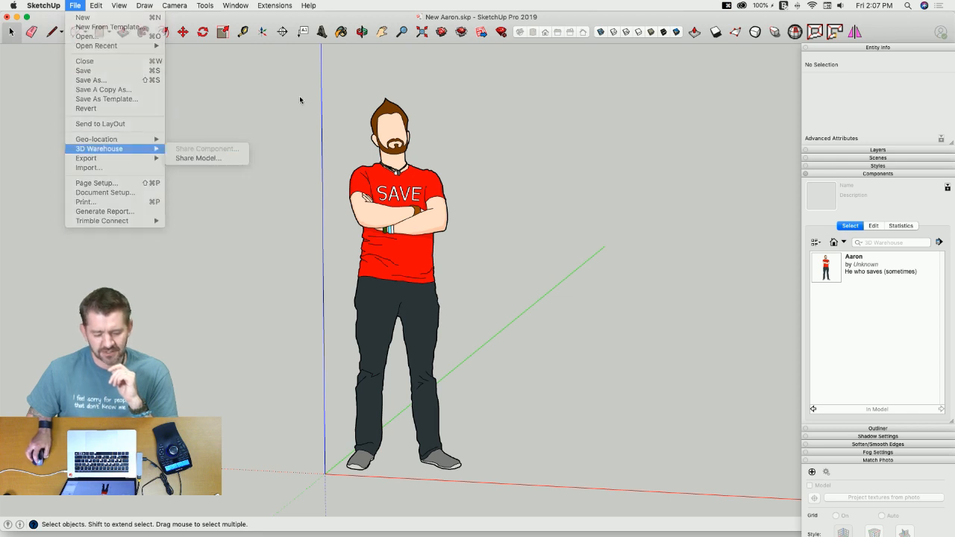
Step: Select the SAVE figure and share it as a component on 3D Warehouse
click(416, 268)
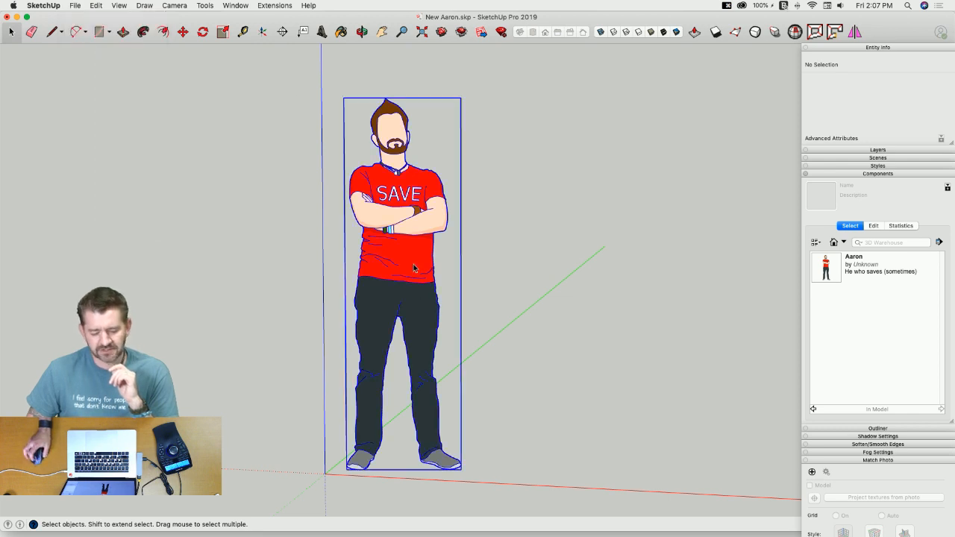
click(75, 5)
mouse_move(102, 140)
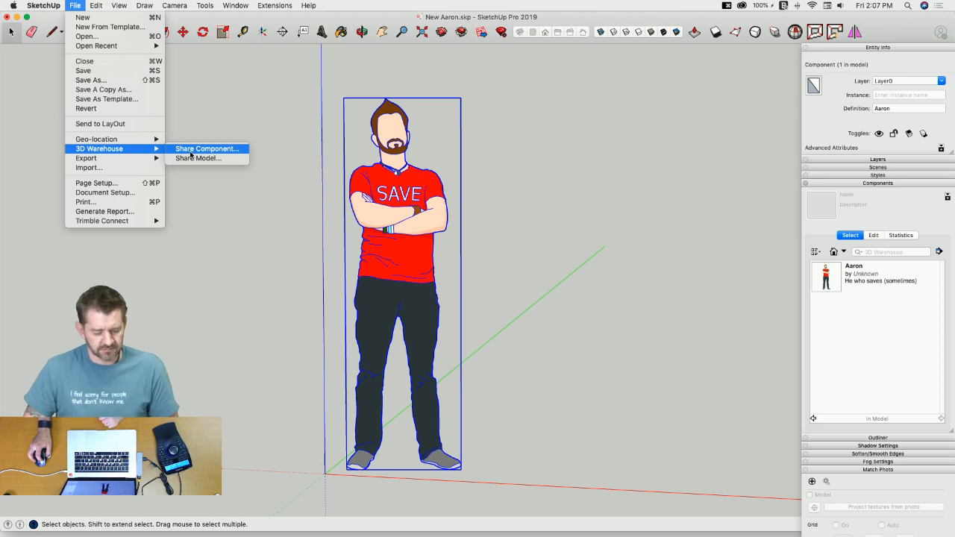
click(191, 153)
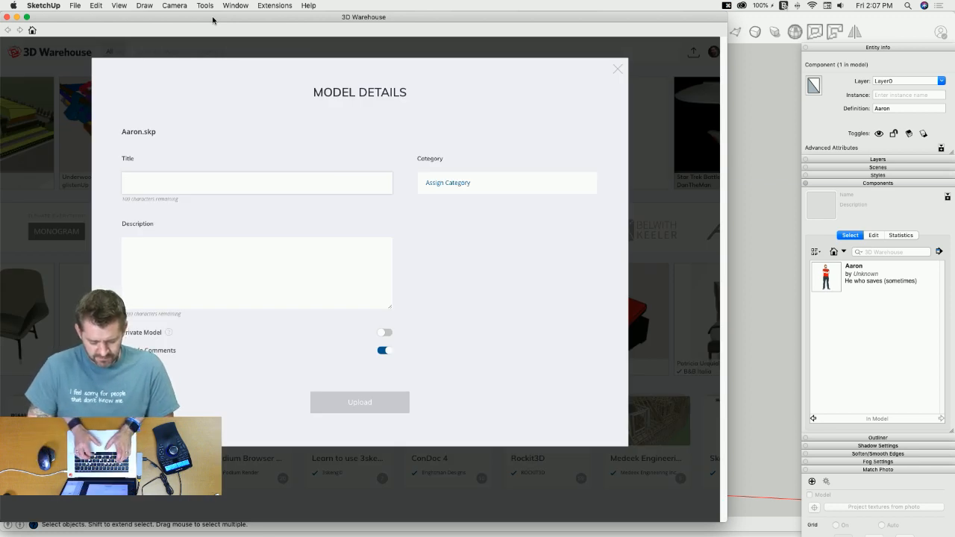
Step: Title the upload with "New", the figure's first name and "(from Live Modeling Session)"
text(New Aaron (from L)
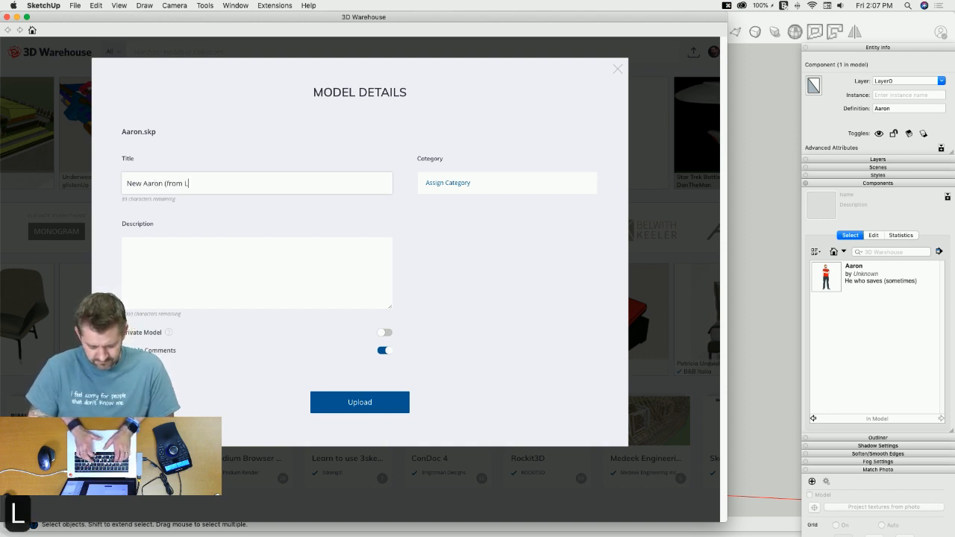
text(ive Modeling S)
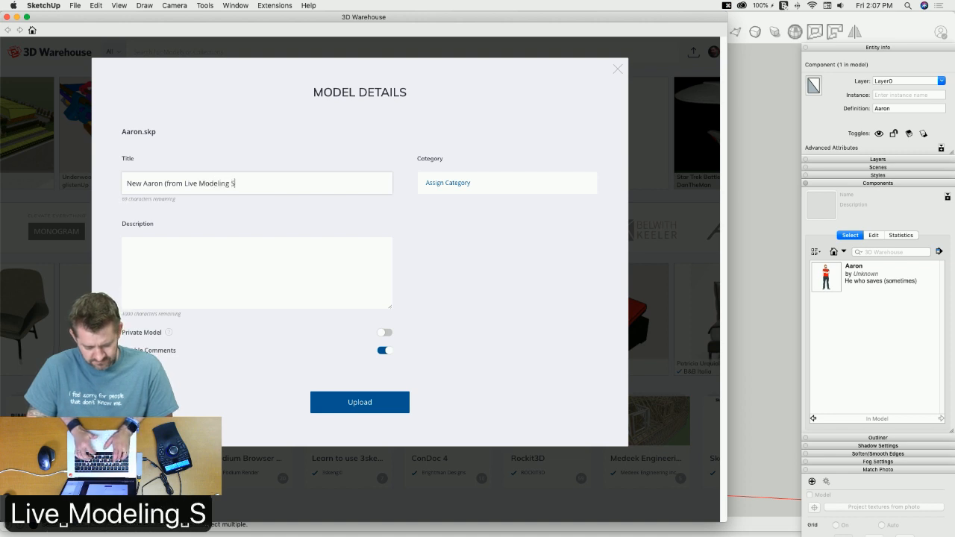
text(ession)_)
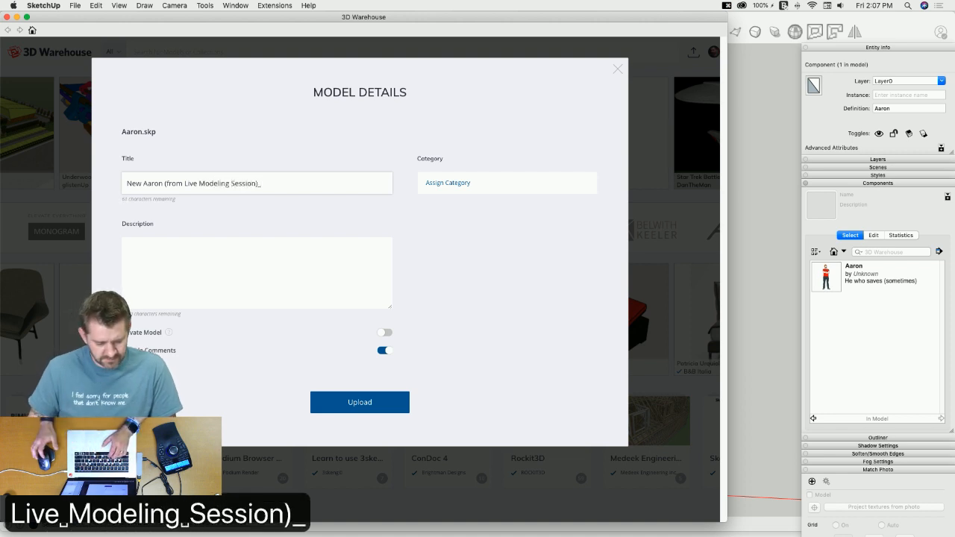
key(BackSpace)
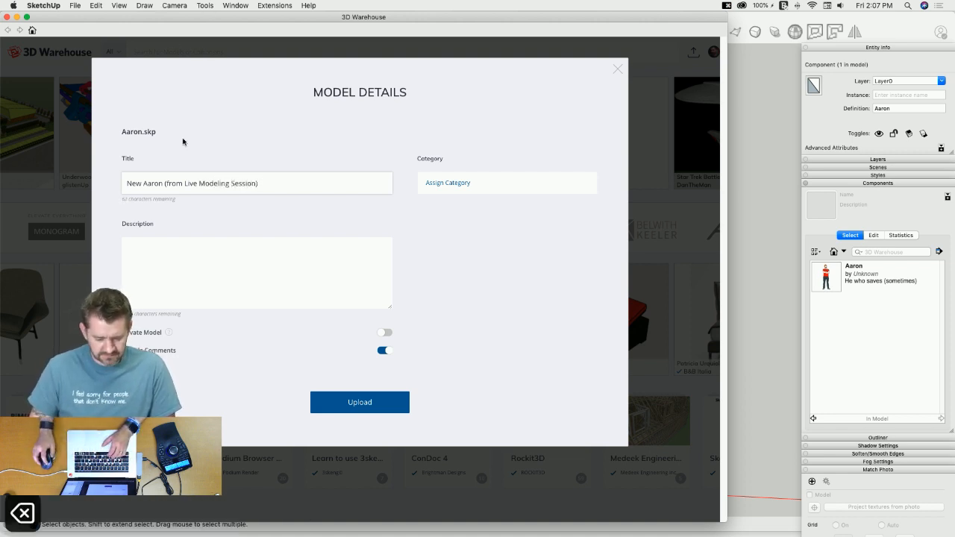
Step: Assign the upload to the category People > Male
click(438, 188)
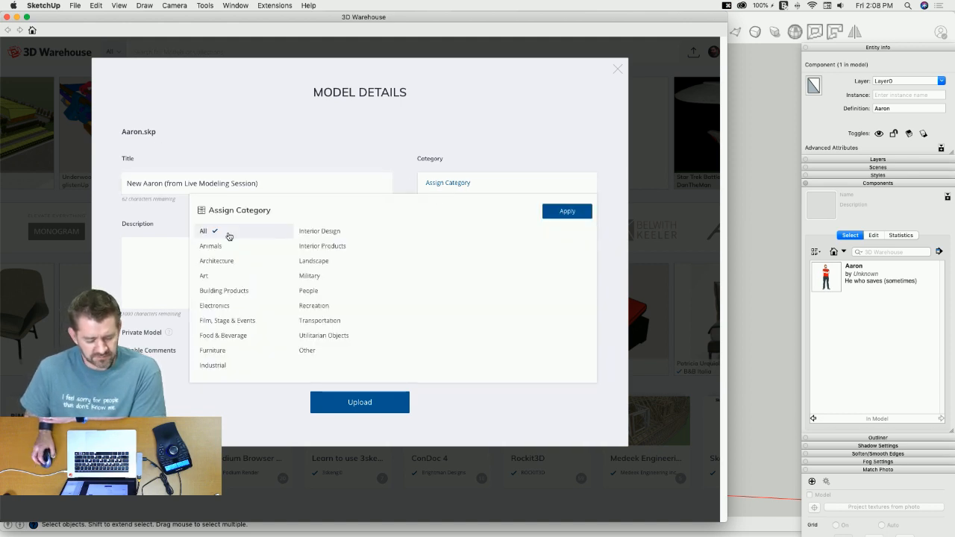
click(307, 293)
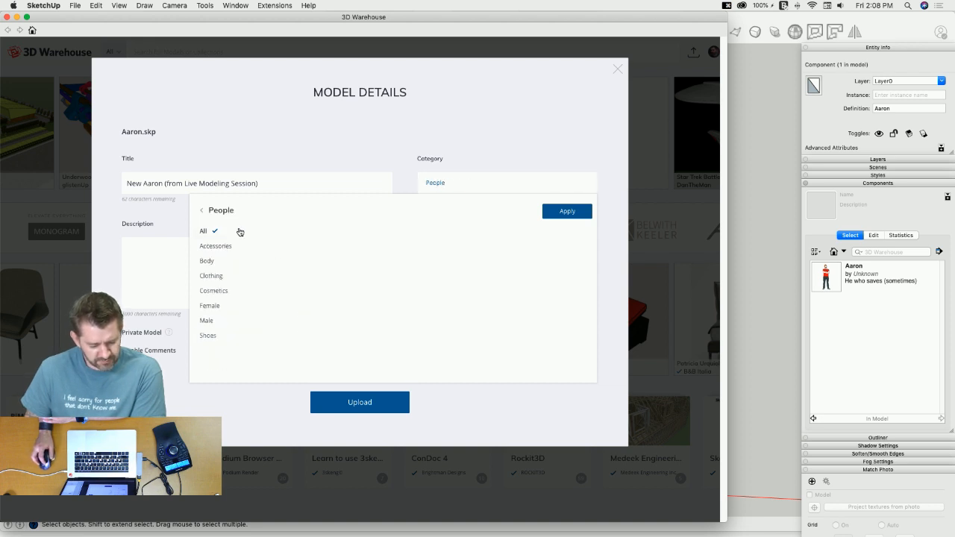
click(209, 322)
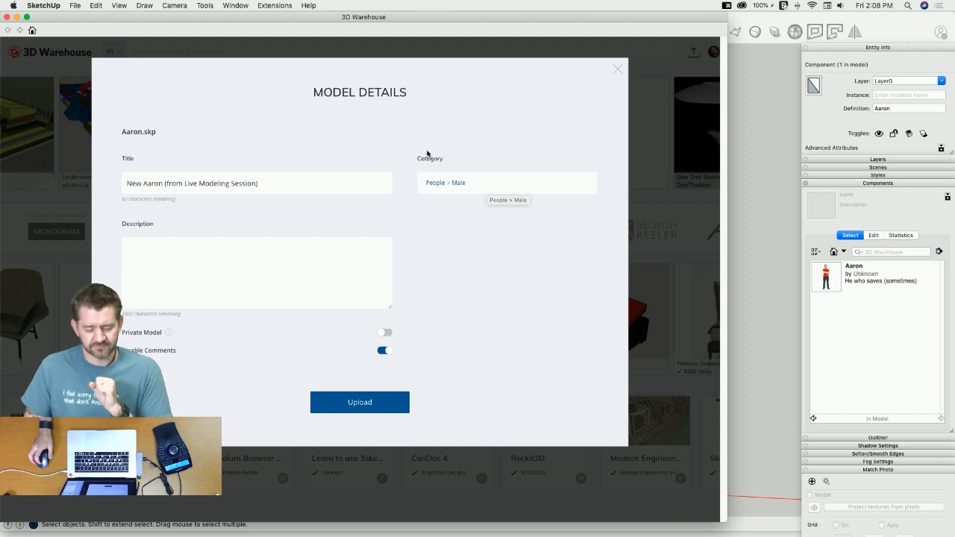
Step: Describe the model as "Modeled during our Friday afternoon Live Modeling session!" and upload it to 3D Warehouse
click(261, 264)
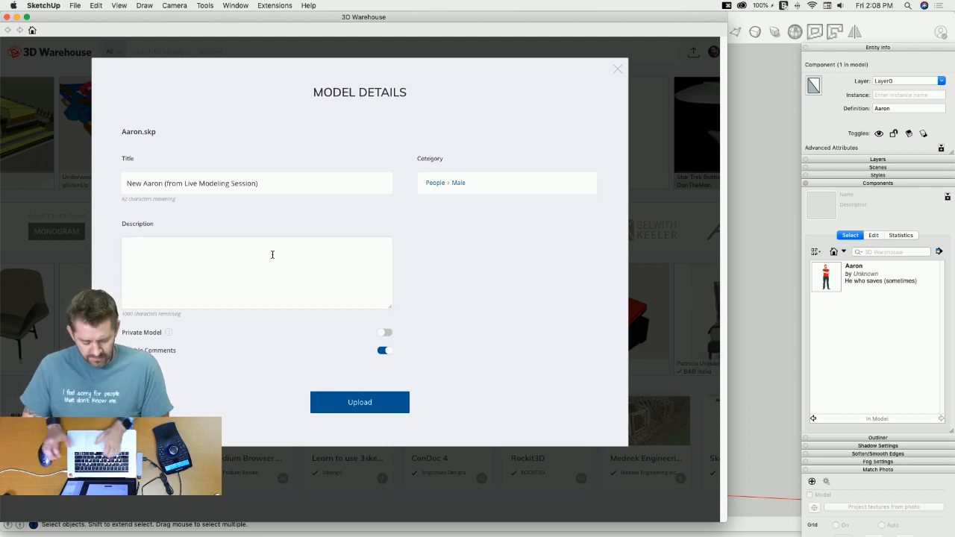
text(Modeled)
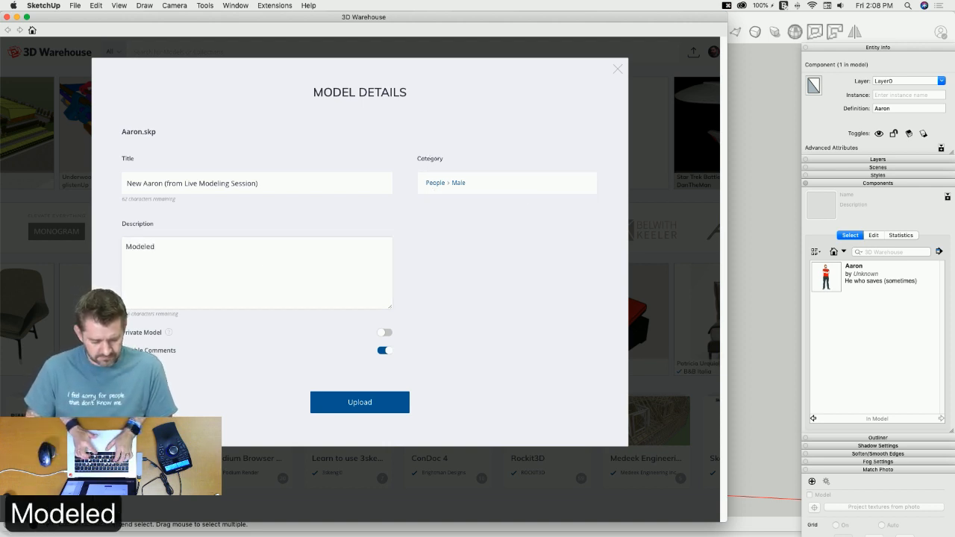
text( dru)
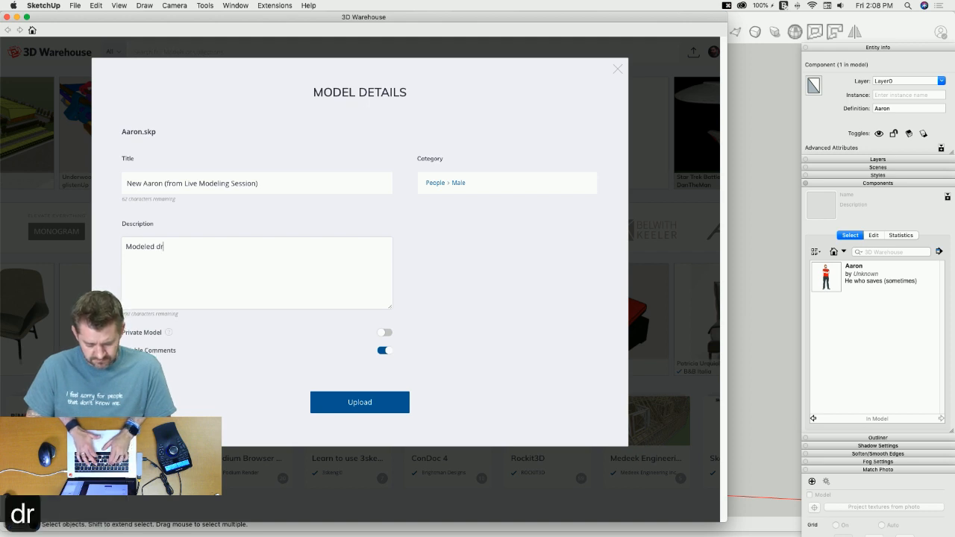
key(BackSpace)
text(uring )
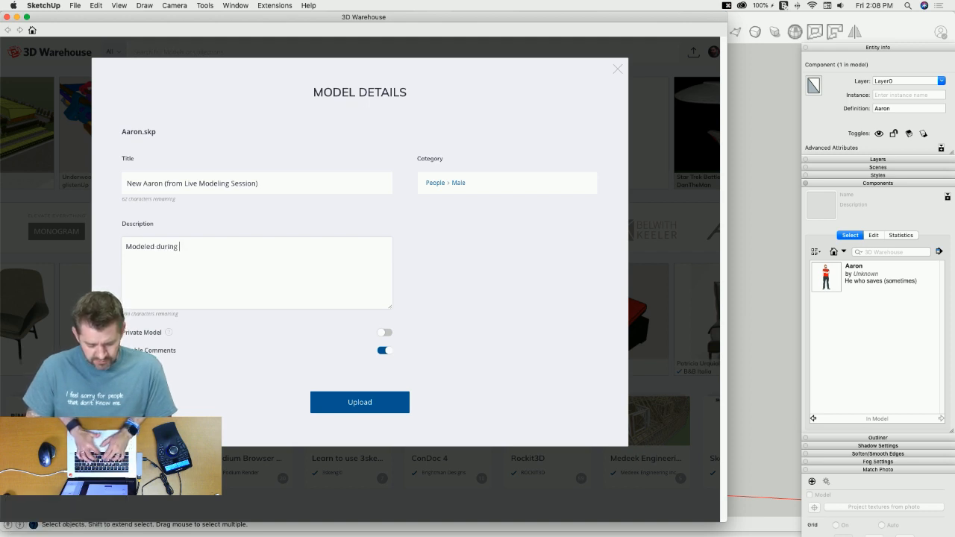
text(our Frida)
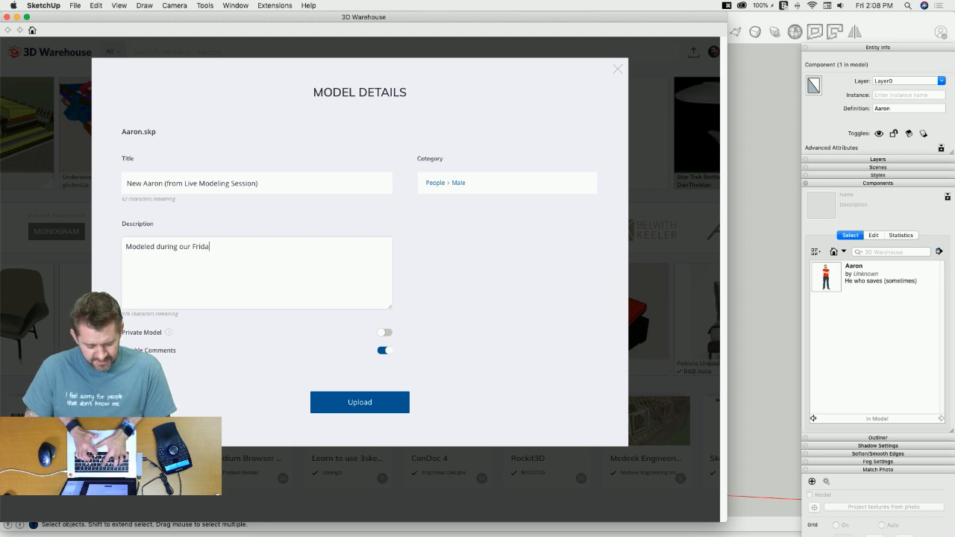
text(y afternoon )
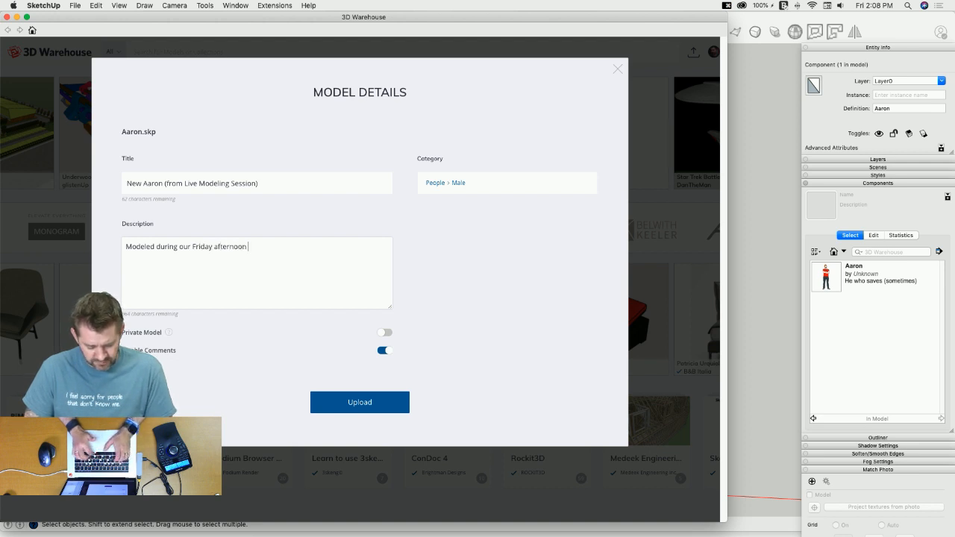
text(Live Mode)
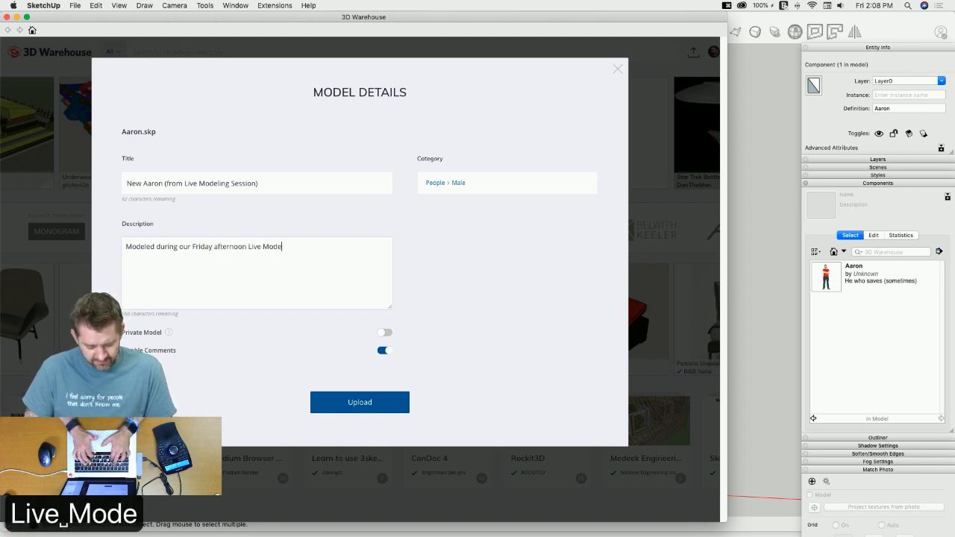
text(ling session!)
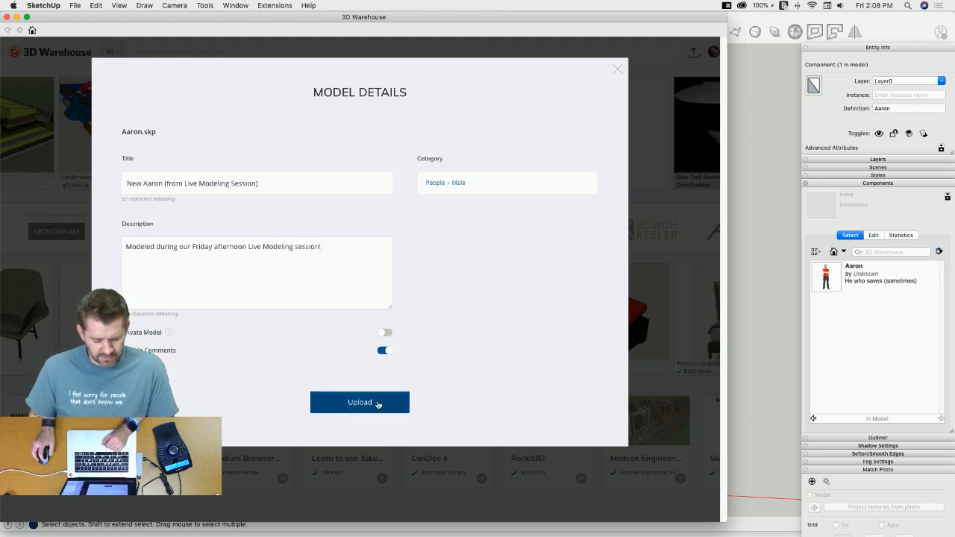
click(362, 403)
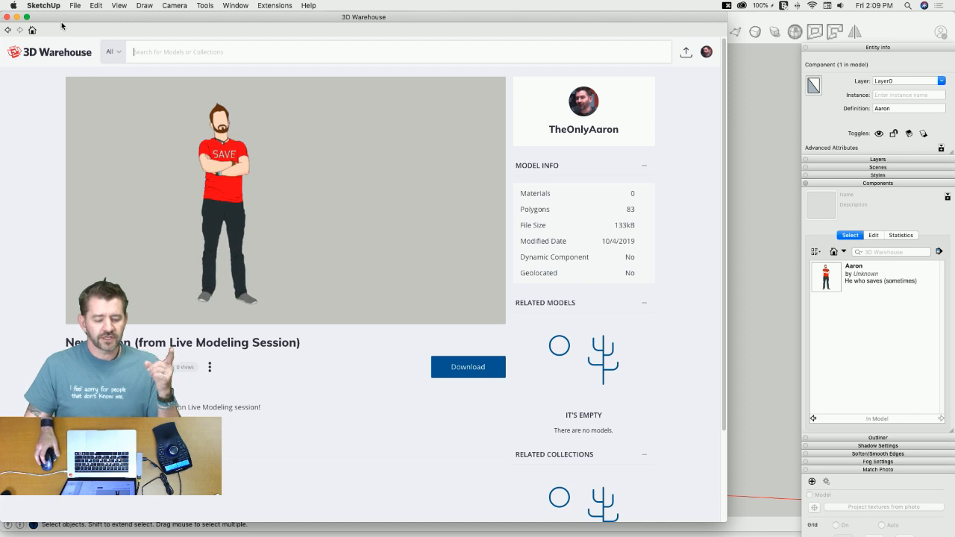
Step: Switch to Chrome and like the reply with the attached component in the scale figure topic, and return to the model with 3D Warehouse closed
mouse_move(79, 106)
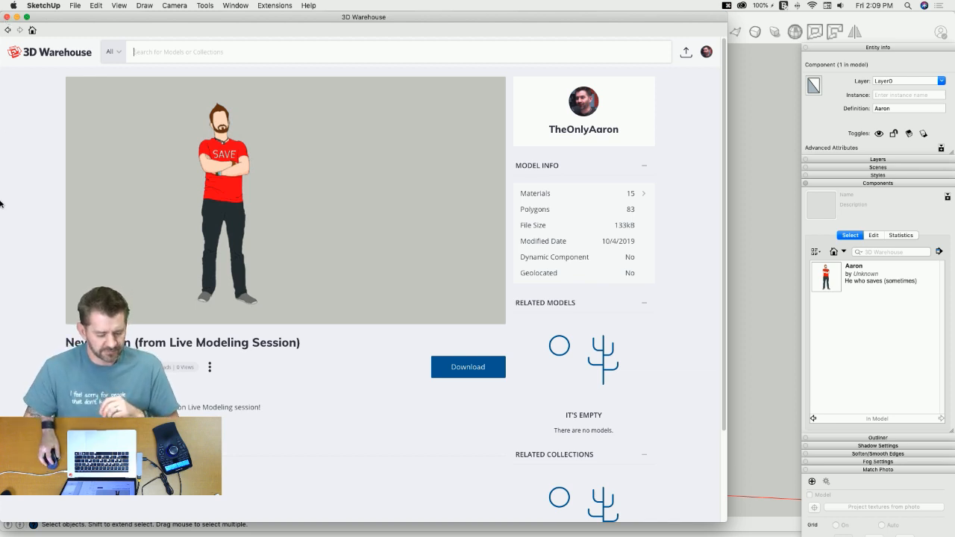
click(27, 187)
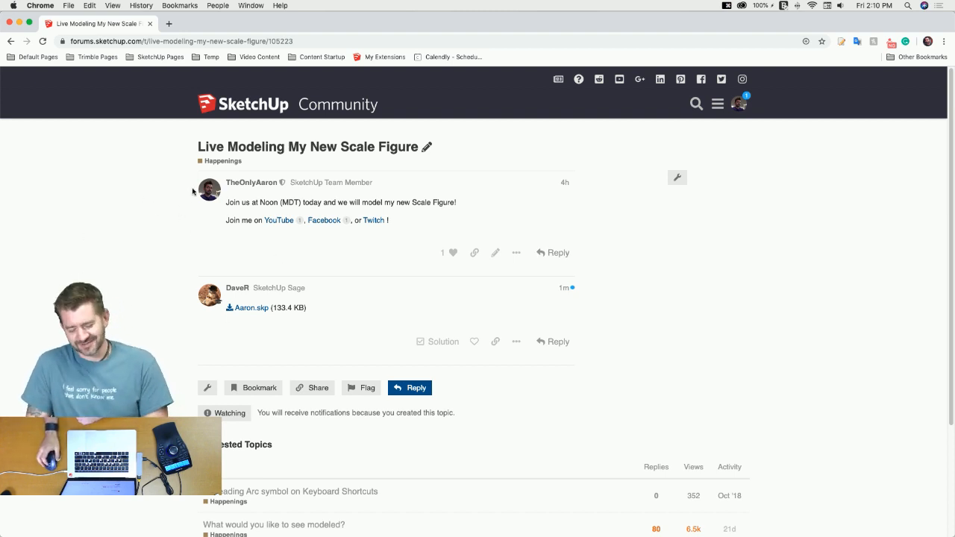
click(474, 341)
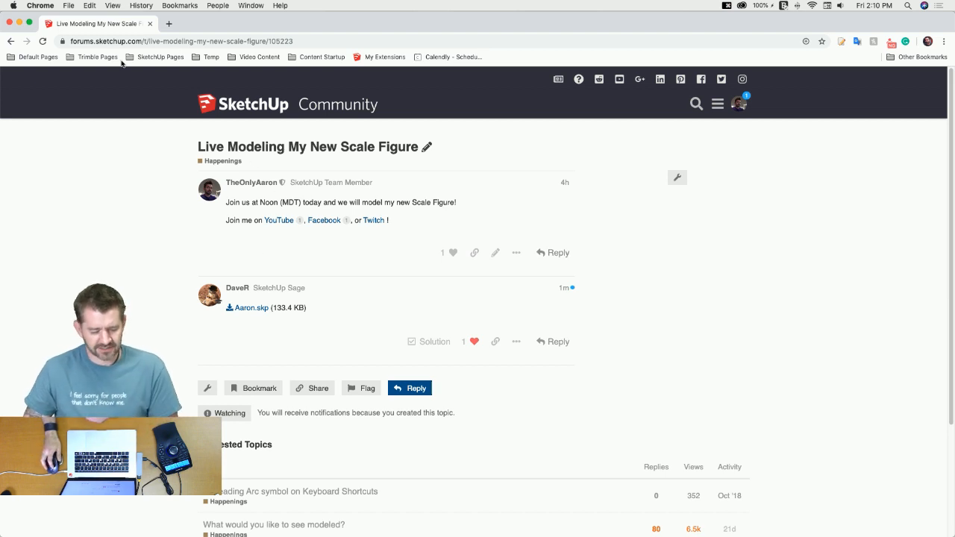
click(20, 24)
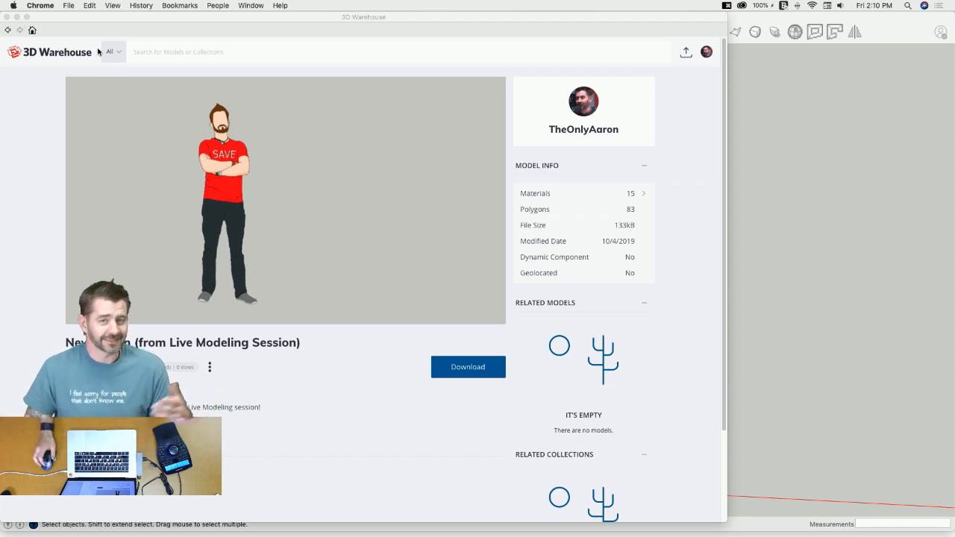
click(7, 18)
click(679, 166)
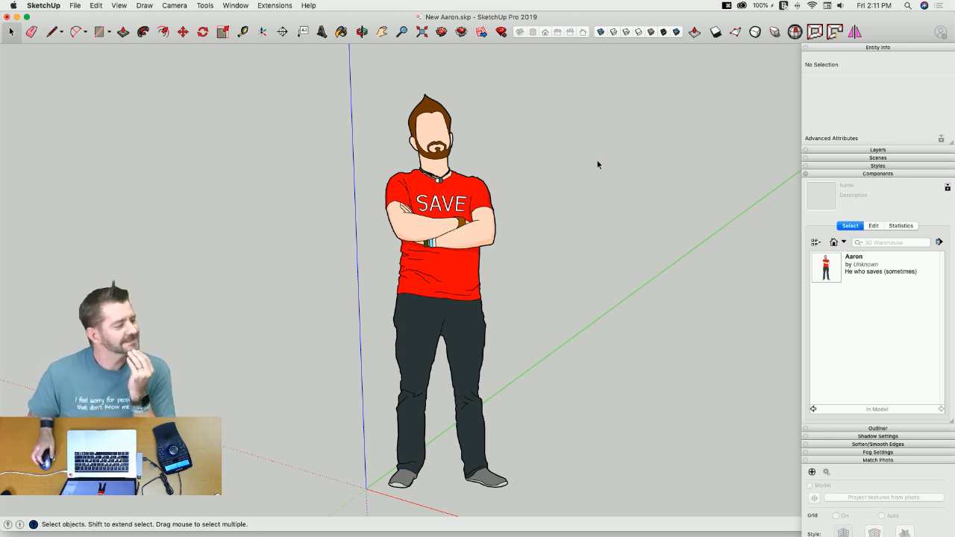
Step: Examine the figure's head, beard and necklace up close and the whole figure from several viewing angles
scroll(437, 176, up, 5)
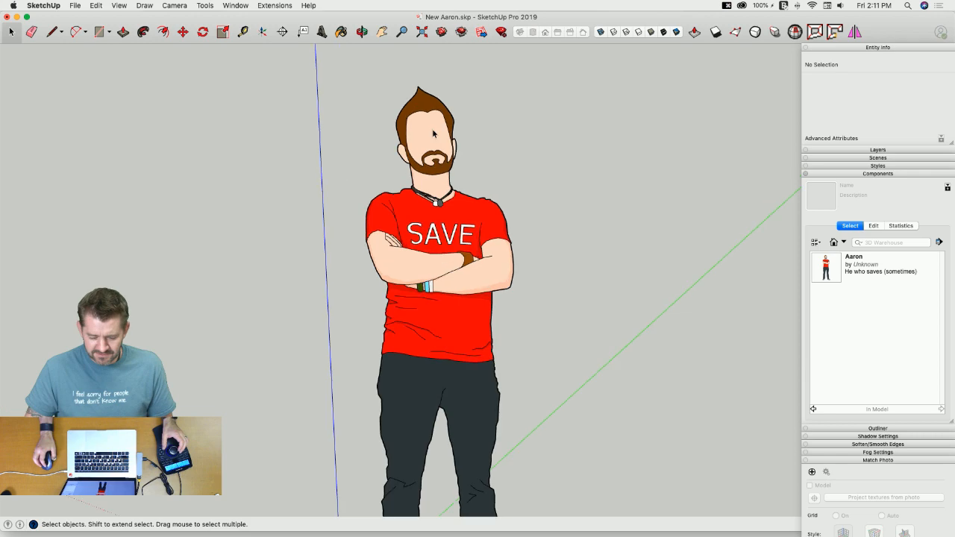
scroll(438, 176, up, 5)
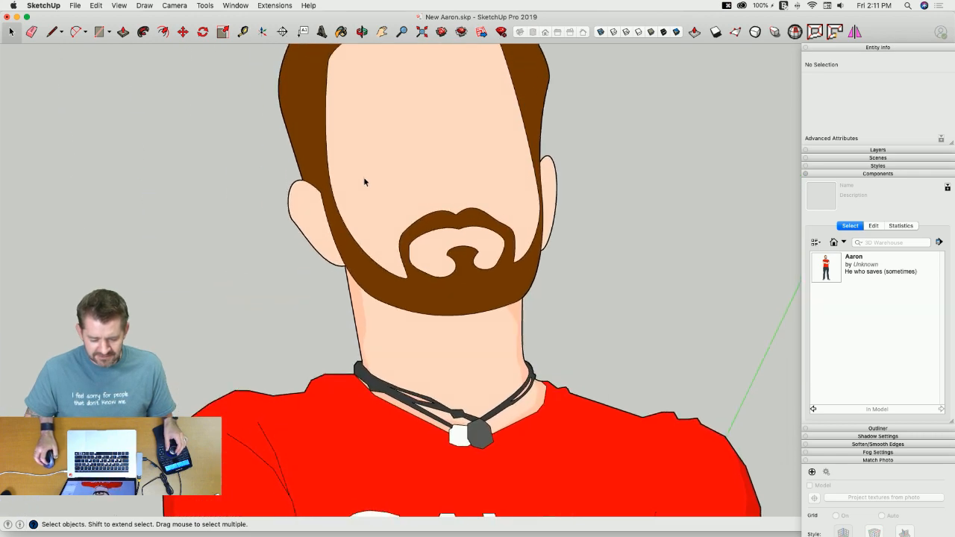
scroll(314, 131, down, 1)
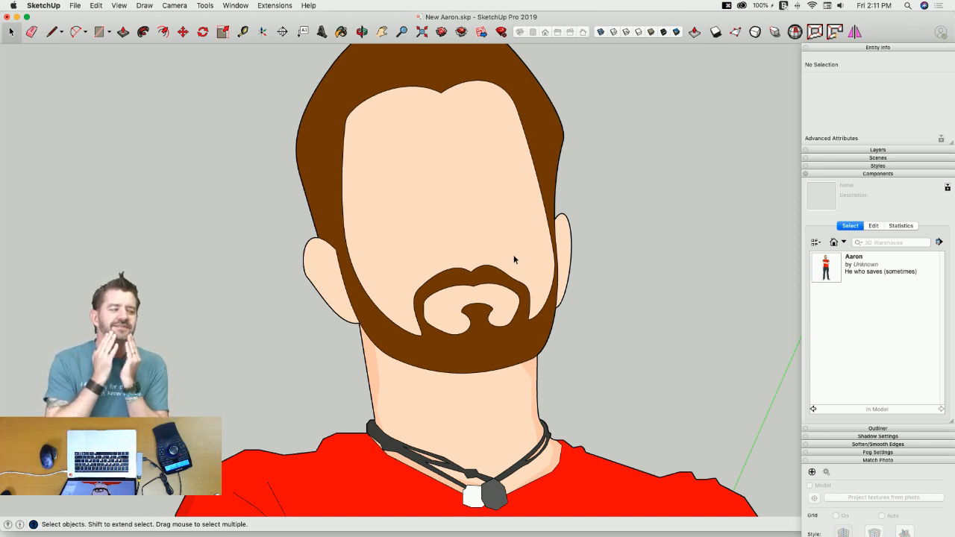
scroll(513, 284, down, 2)
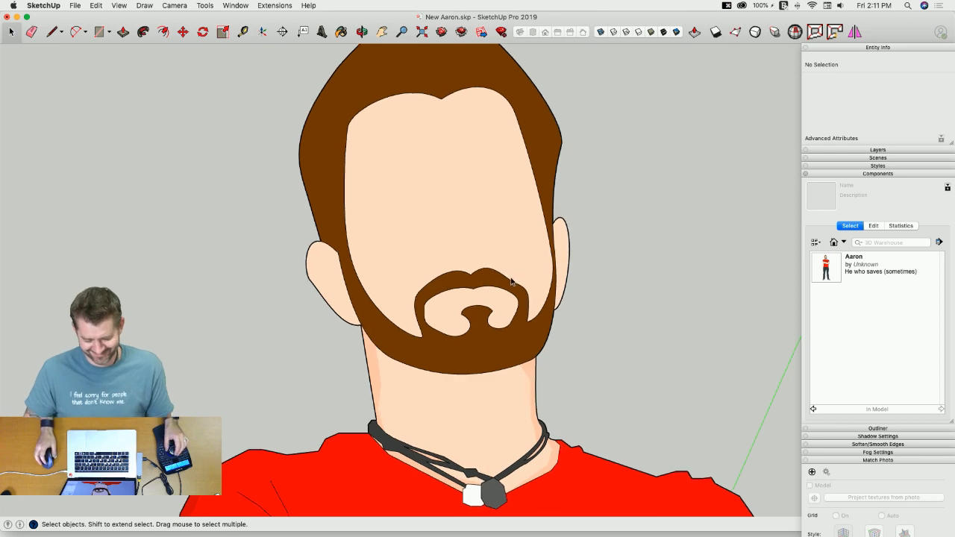
scroll(491, 283, down, 4)
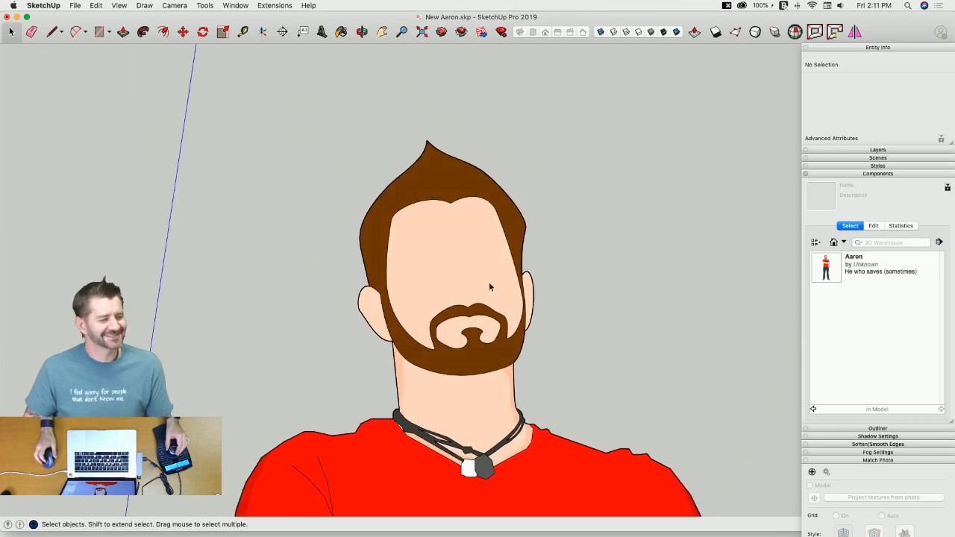
scroll(489, 283, down, 6)
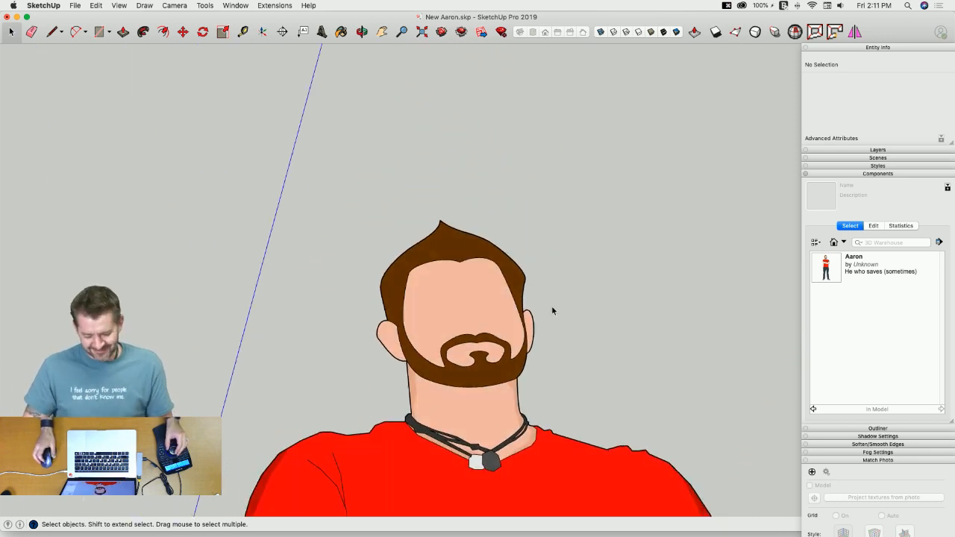
scroll(550, 308, down, 5)
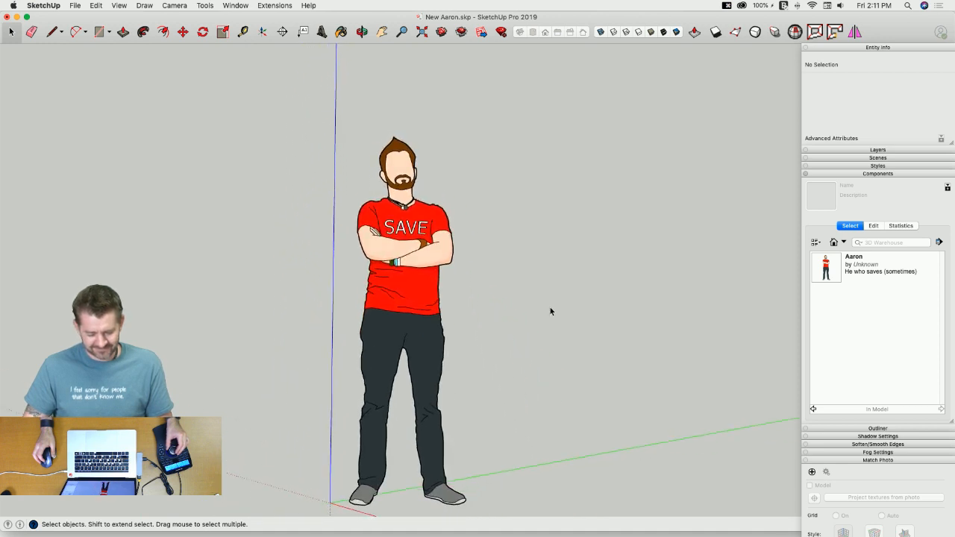
scroll(551, 311, down, 4)
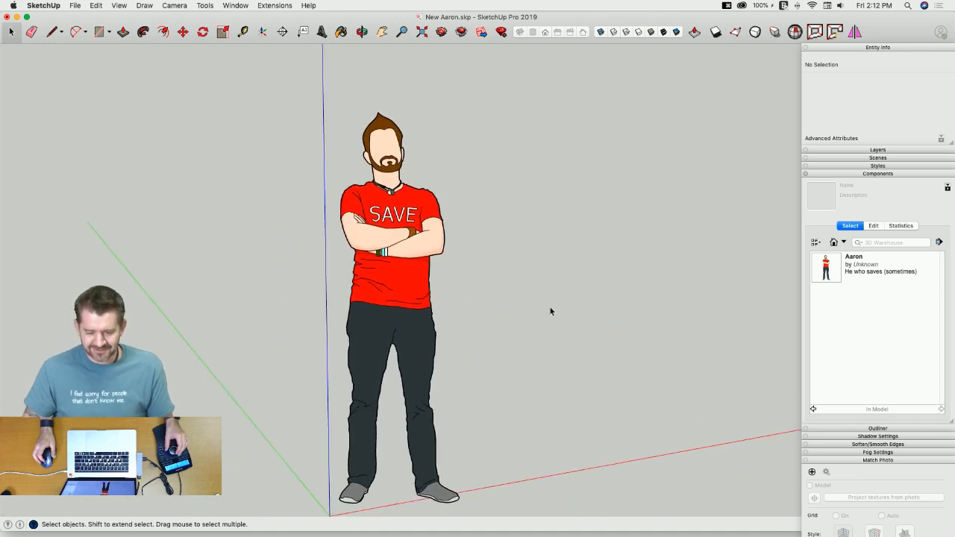
scroll(550, 311, up, 3)
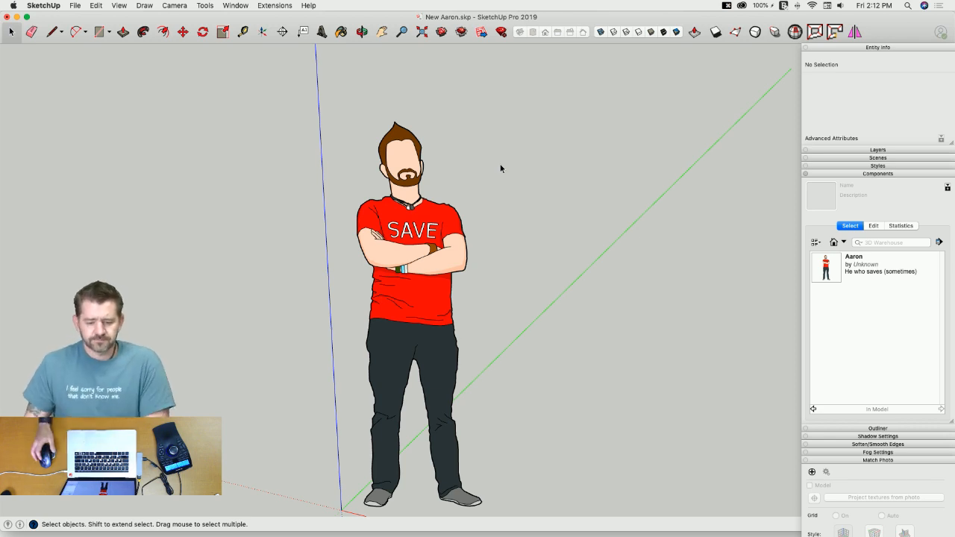
scroll(492, 176, down, 3)
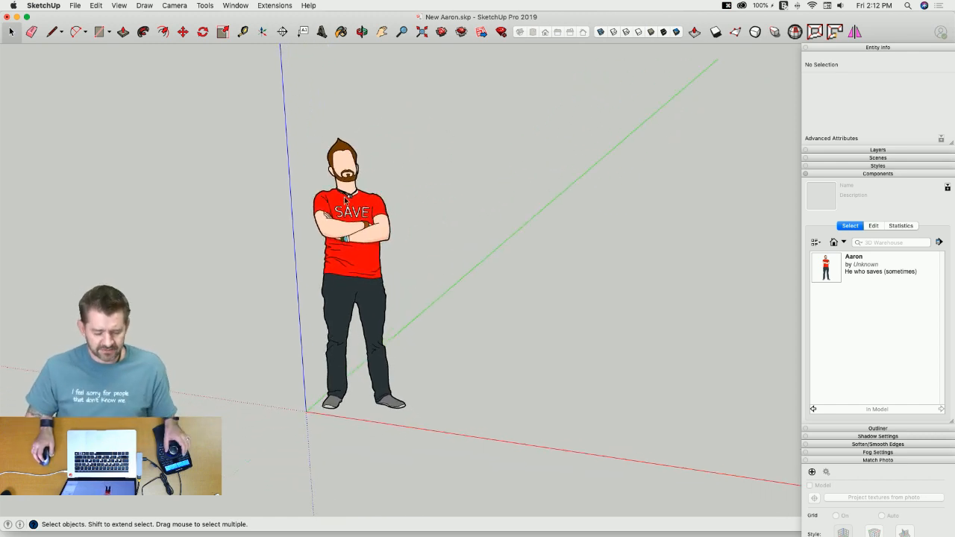
Step: Save the SAVE figure component as a separate file on the Desktop, adding "Component" to the end of its file name
right_click(344, 161)
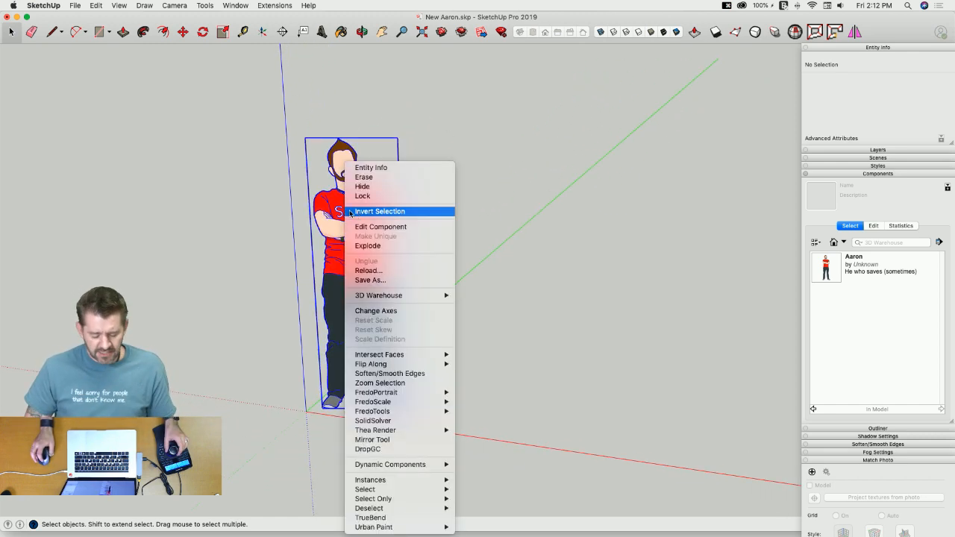
click(394, 279)
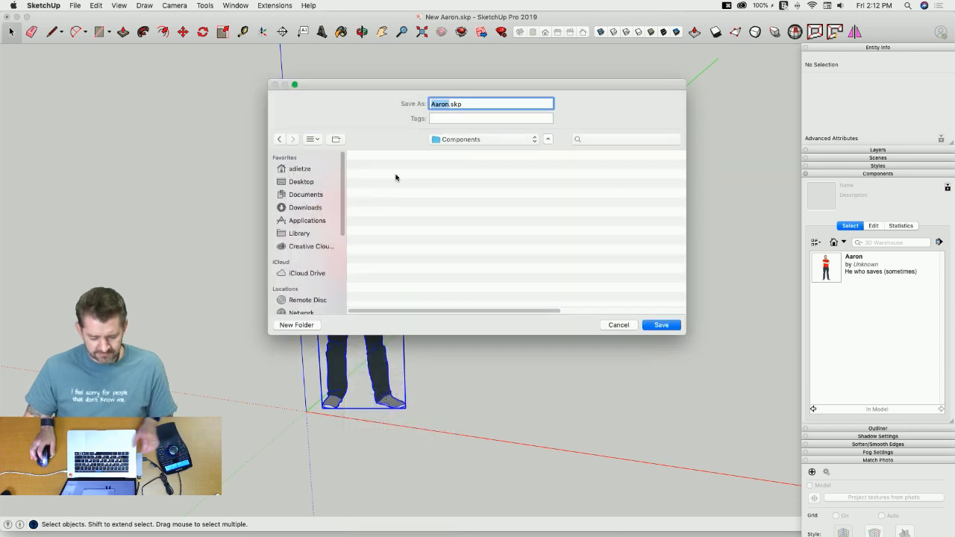
click(318, 183)
click(447, 104)
text(Component)
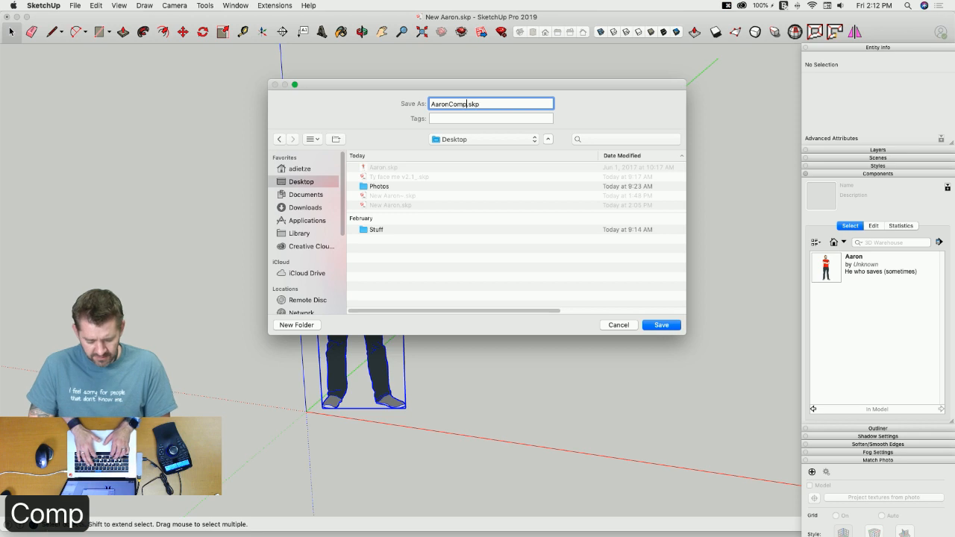
key(Return)
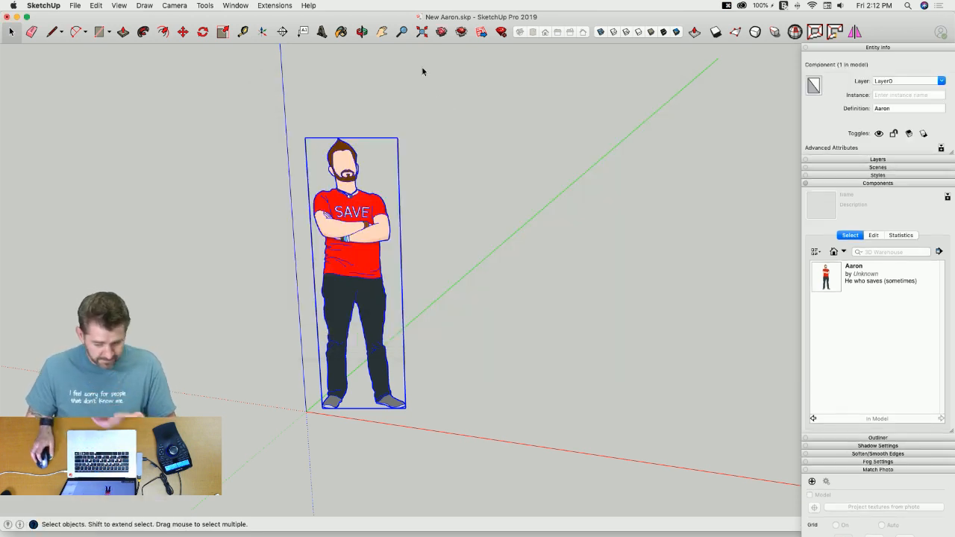
Step: Collapse the Entity Info, Components and Match Photo sections and narrow the model window to uncover the saved file on the desktop
click(878, 50)
click(874, 80)
click(873, 120)
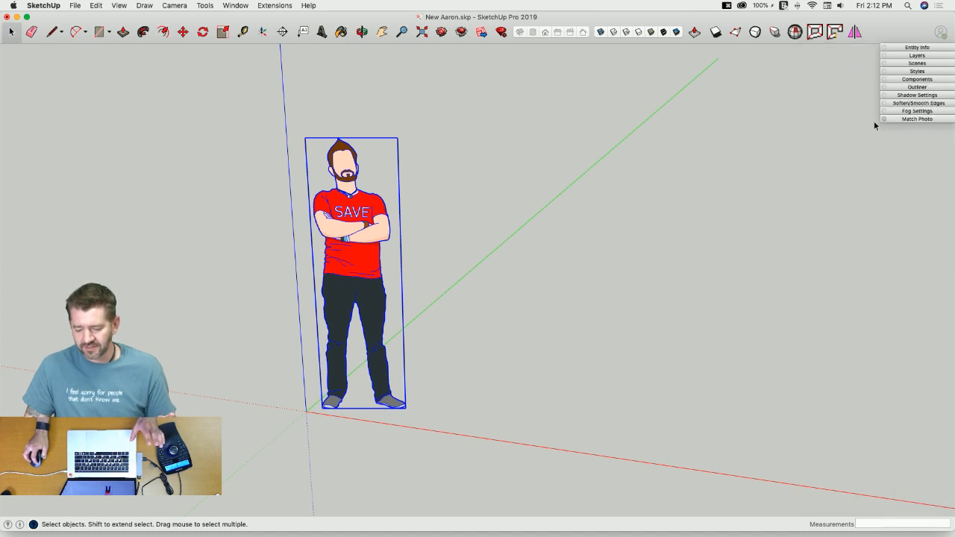
drag(951, 224, 815, 220)
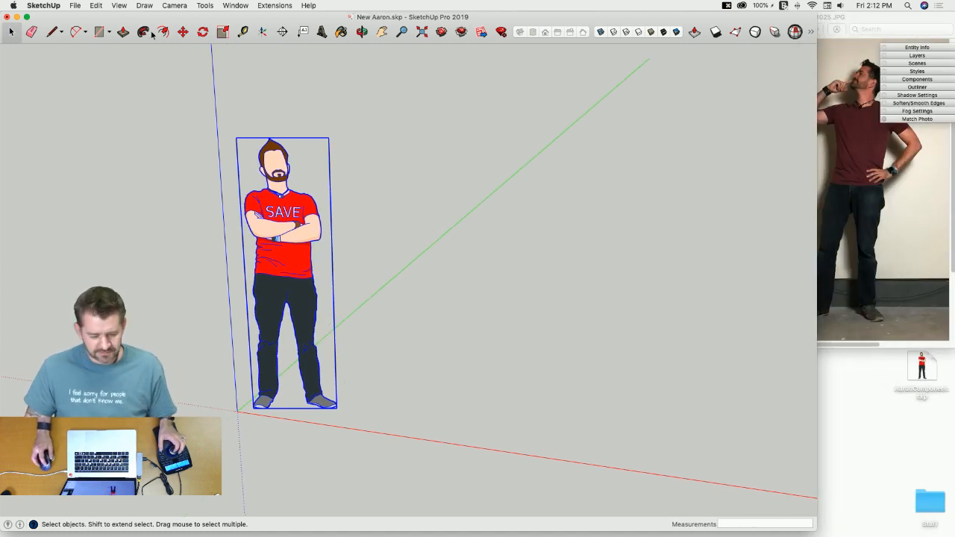
Step: Minimize the model window to close all the reference photos in Preview, and bring the model window back
click(16, 17)
drag(18, 21, 168, 24)
click(72, 18)
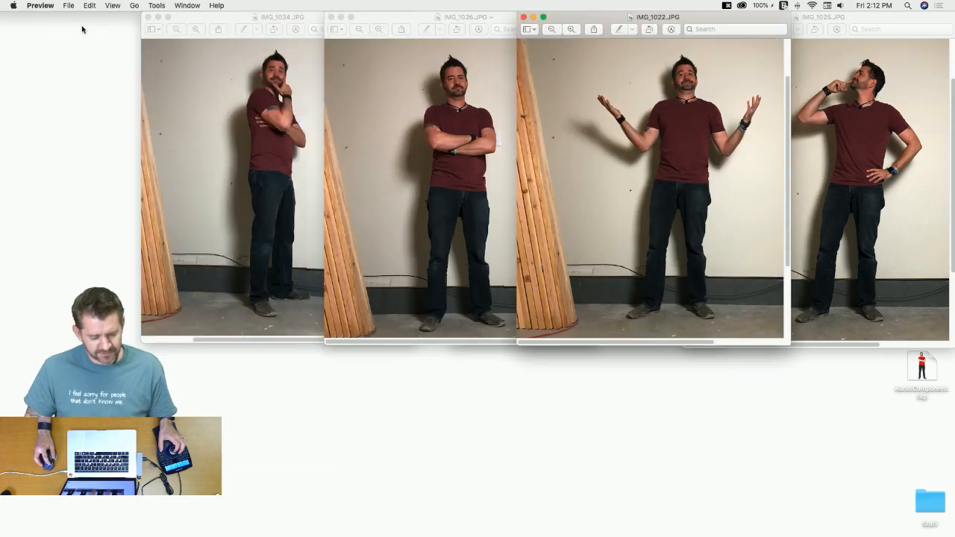
click(149, 17)
click(330, 16)
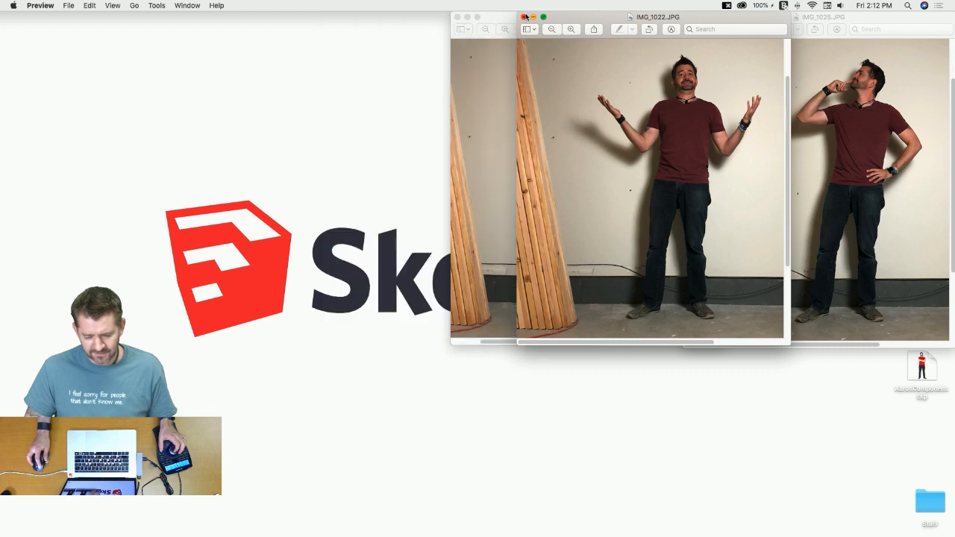
click(523, 17)
click(458, 17)
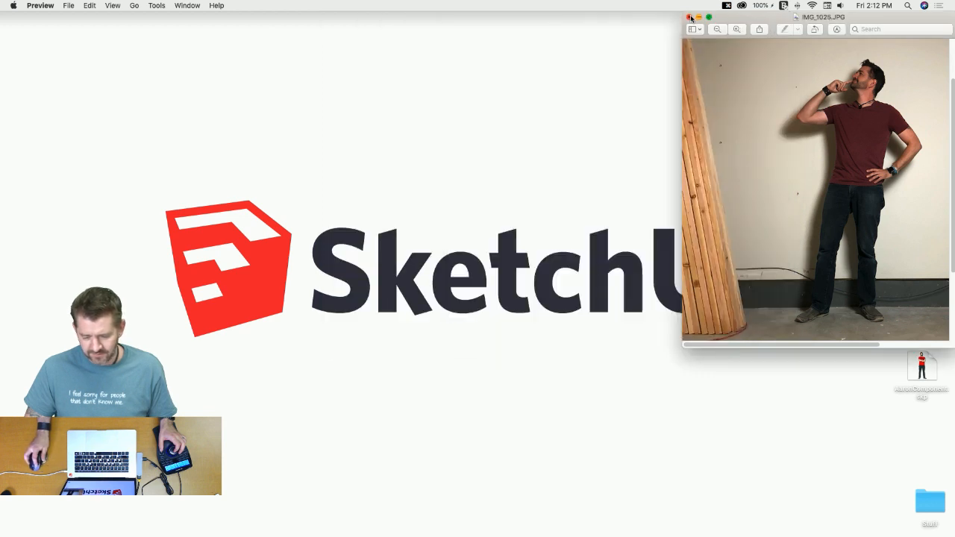
click(689, 17)
mouse_move(19, 179)
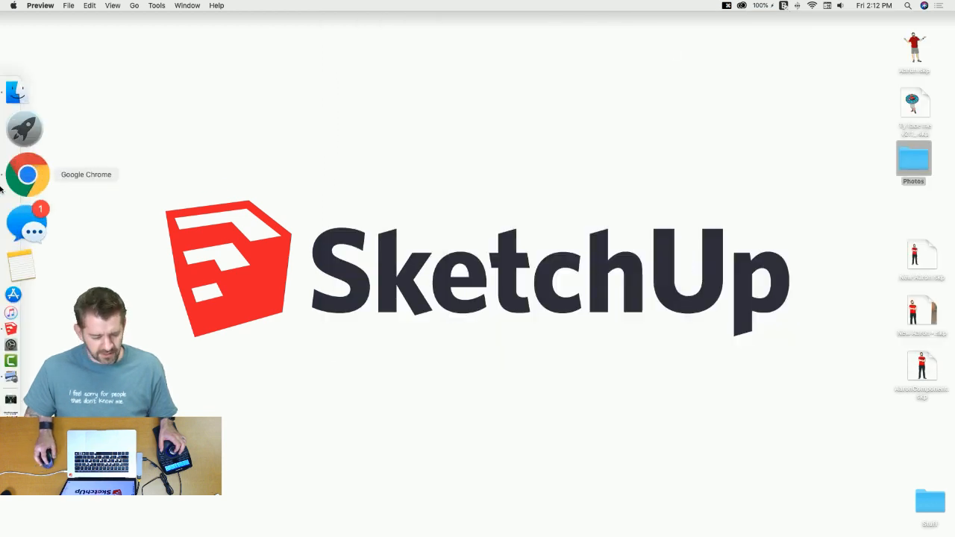
click(27, 261)
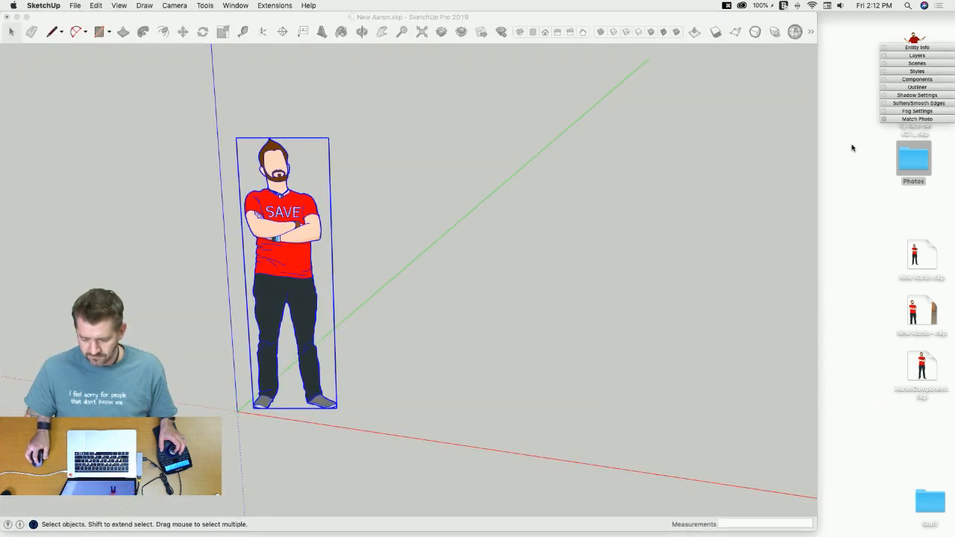
Step: Move the collapsed panels up to uncover the desktop files, widen the model window and close the figure's model
click(814, 158)
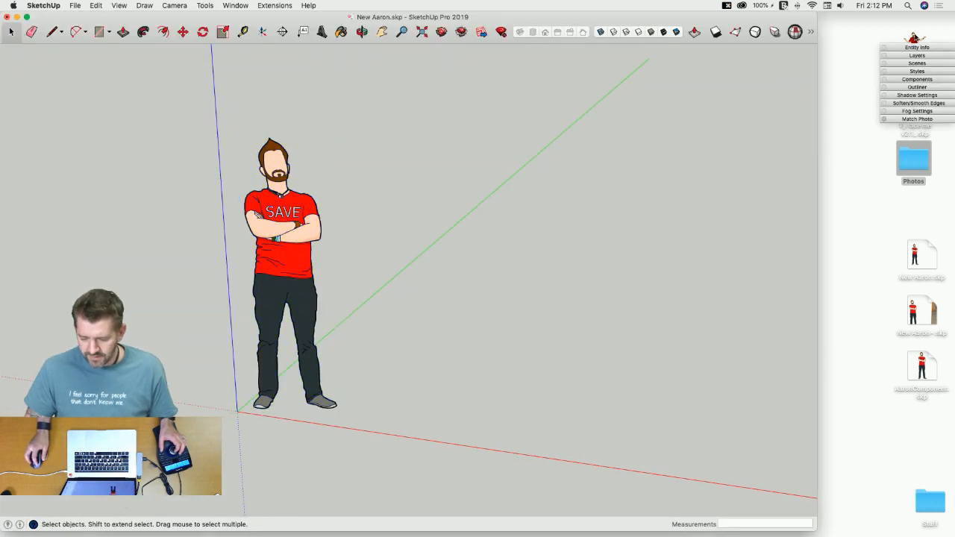
drag(916, 50, 911, 15)
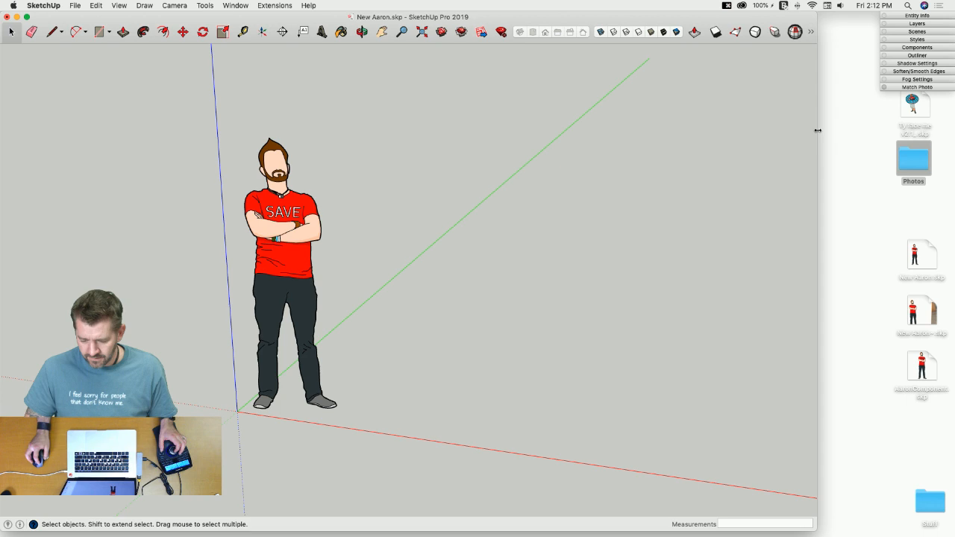
drag(817, 131, 866, 130)
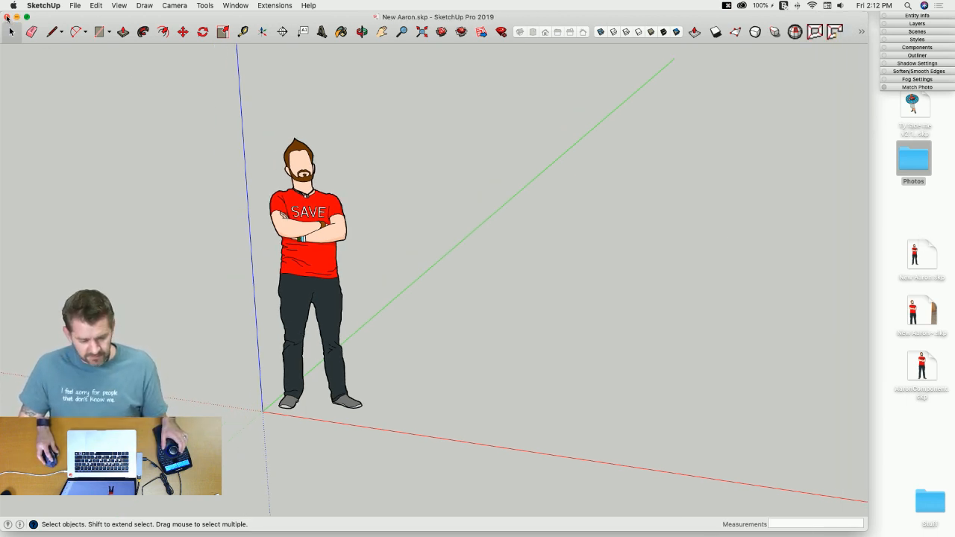
click(7, 16)
click(514, 94)
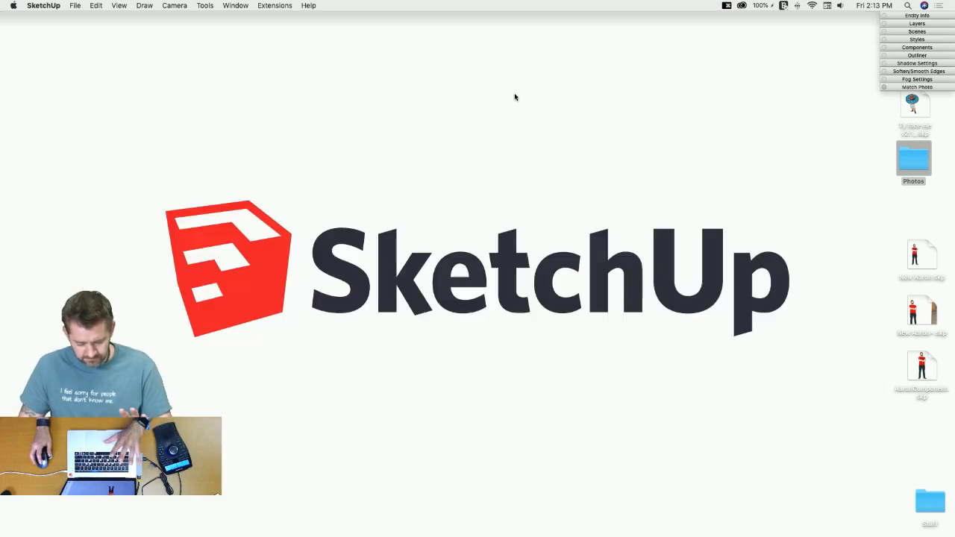
Step: Move the model's backup file to the Trash and place the component file and the full model file side by side on the desktop
right_click(916, 322)
click(871, 348)
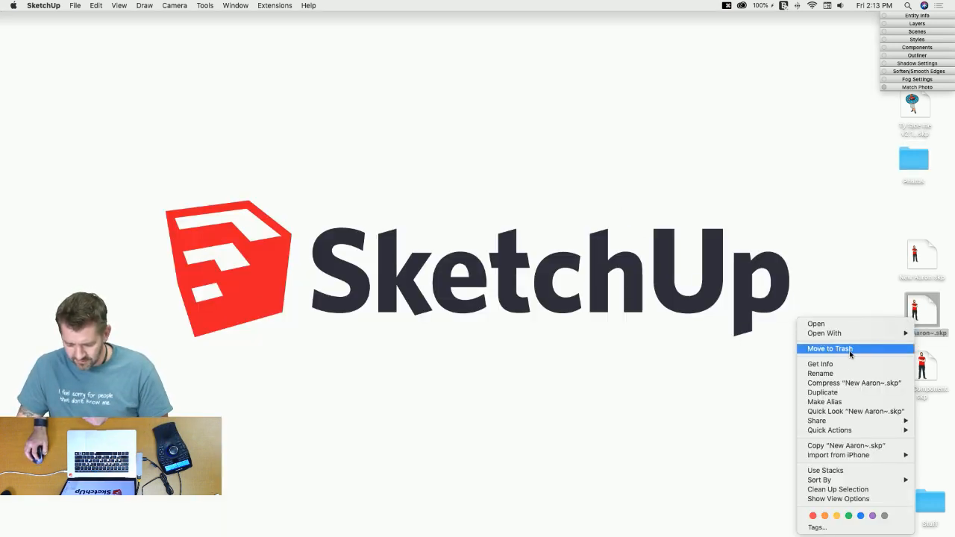
mouse_move(922, 365)
mouse_down()
mouse_move(783, 226)
mouse_move(598, 112)
mouse_up()
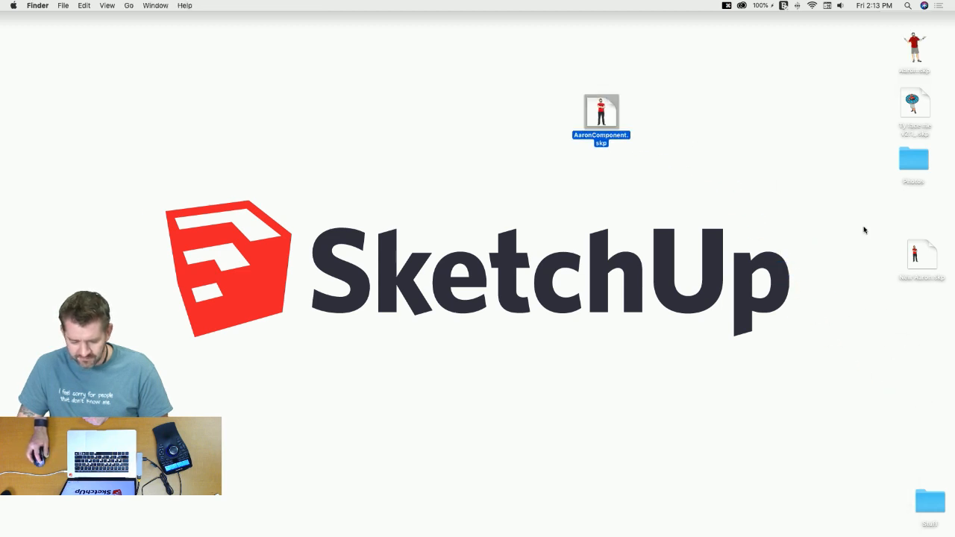
drag(923, 268, 549, 130)
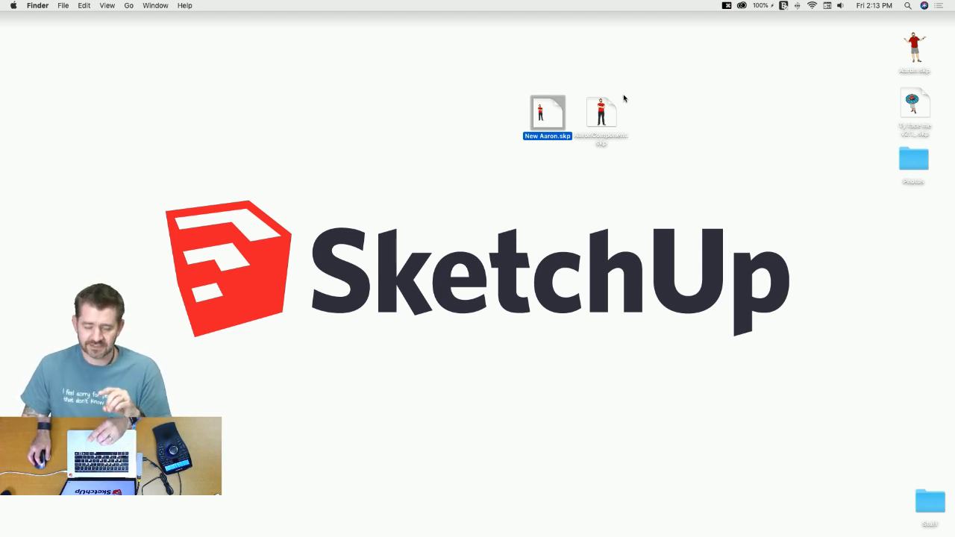
Step: Open the full model file from the desktop, check that the figure selects as one component, and close the model
double_click(541, 115)
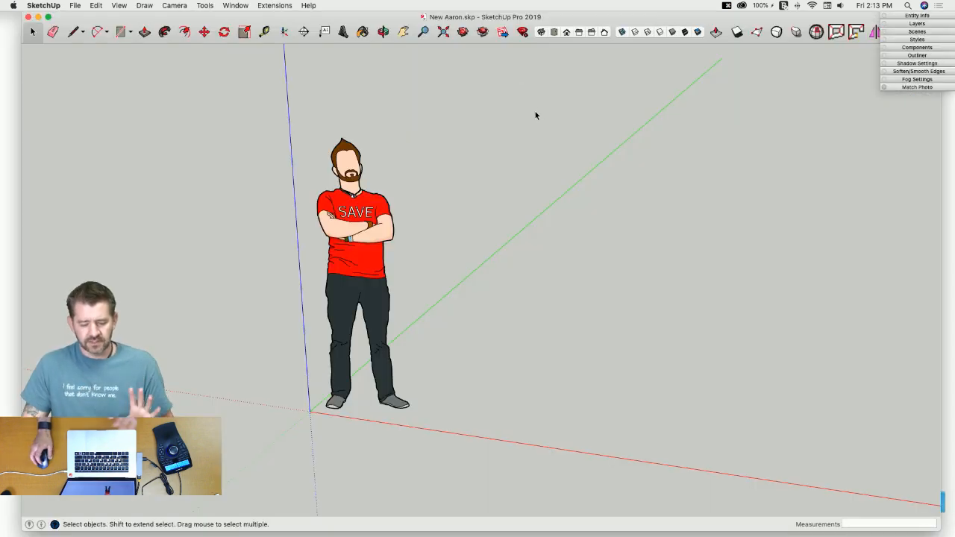
click(367, 222)
middle_drag(353, 135, 19, 23)
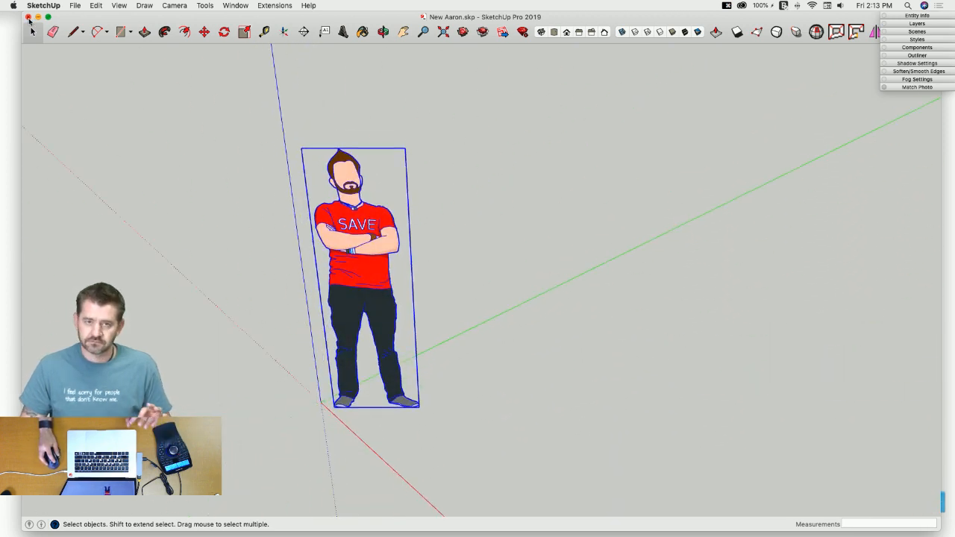
click(28, 17)
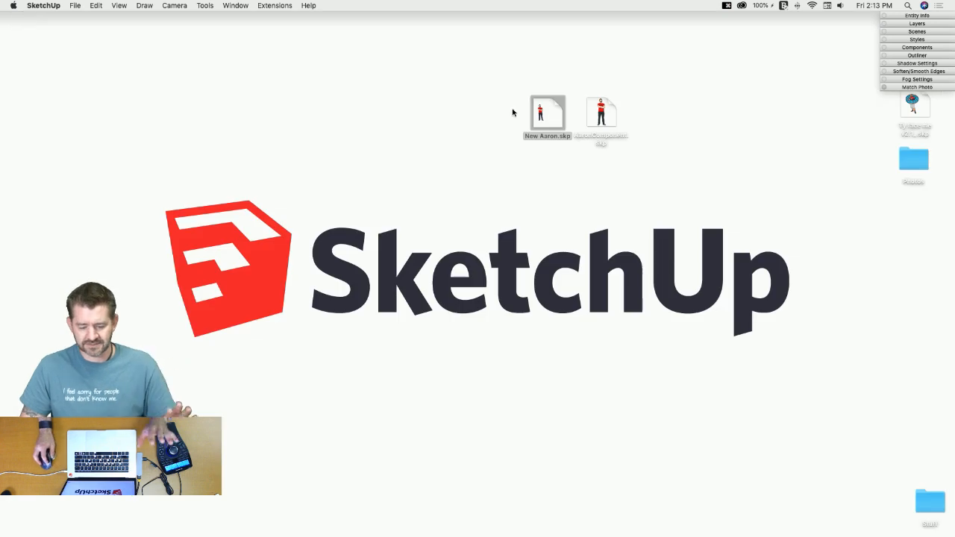
Step: Open the separate component file, examine its figure geometry and axes from several angles, and close it
click(608, 120)
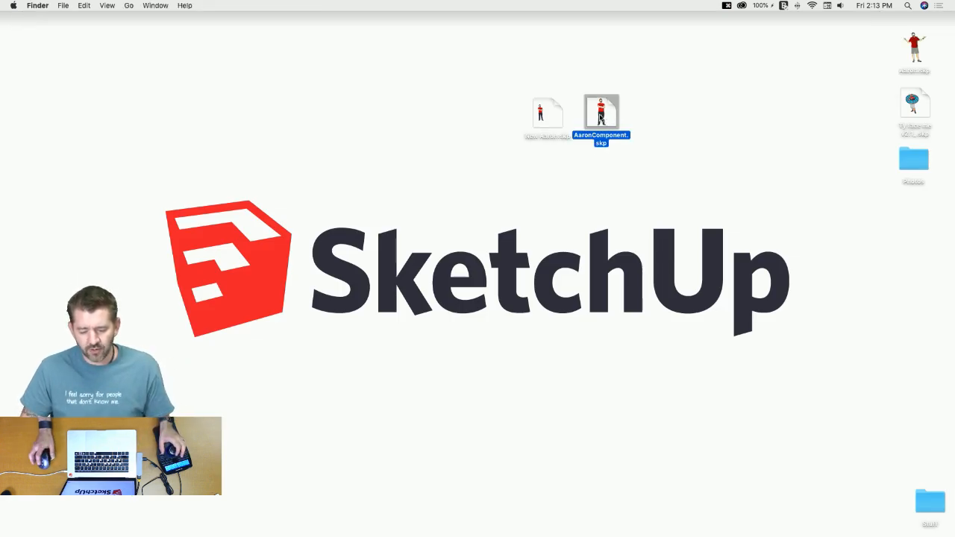
double_click(600, 114)
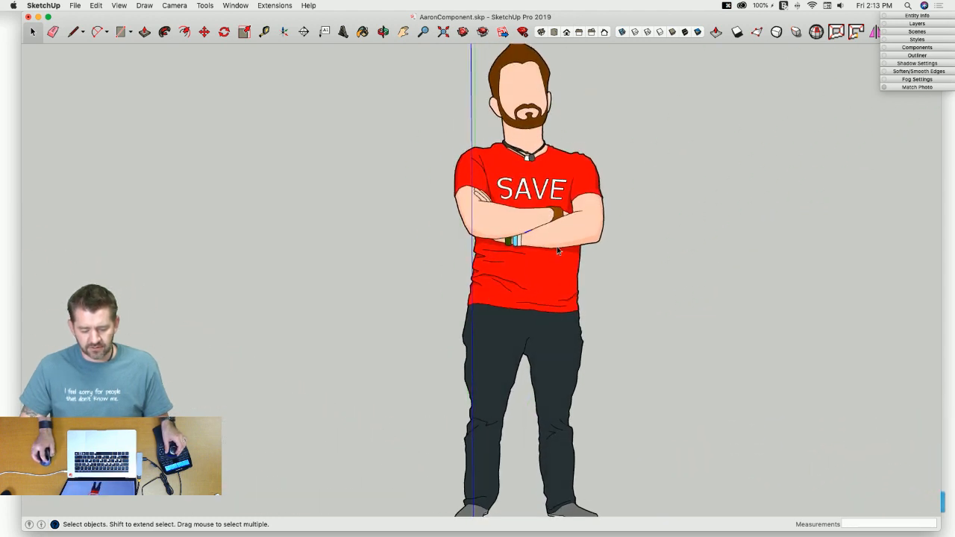
click(527, 270)
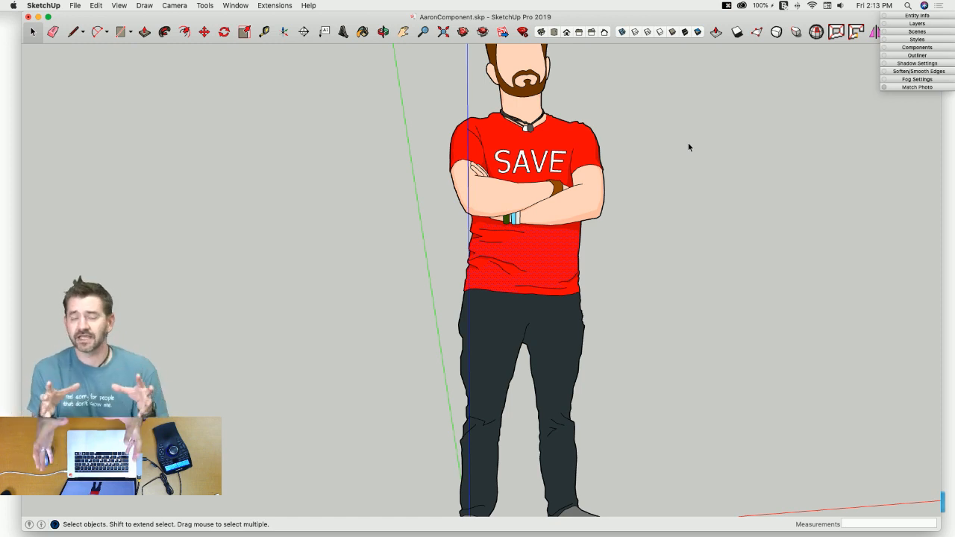
mouse_move(687, 143)
middle_down()
mouse_move(614, 216)
mouse_move(733, 257)
middle_up()
middle_drag(541, 215, 614, 247)
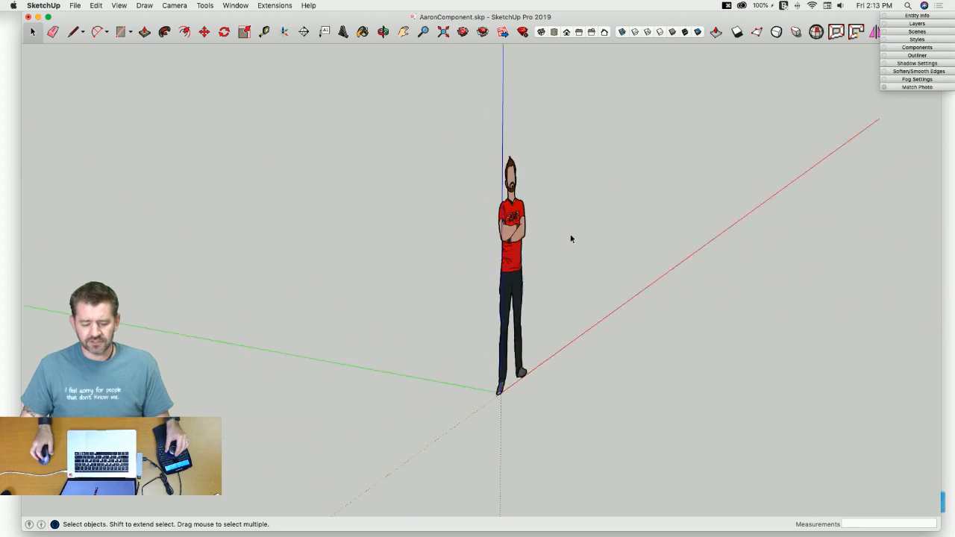
middle_drag(60, 50, 28, 16)
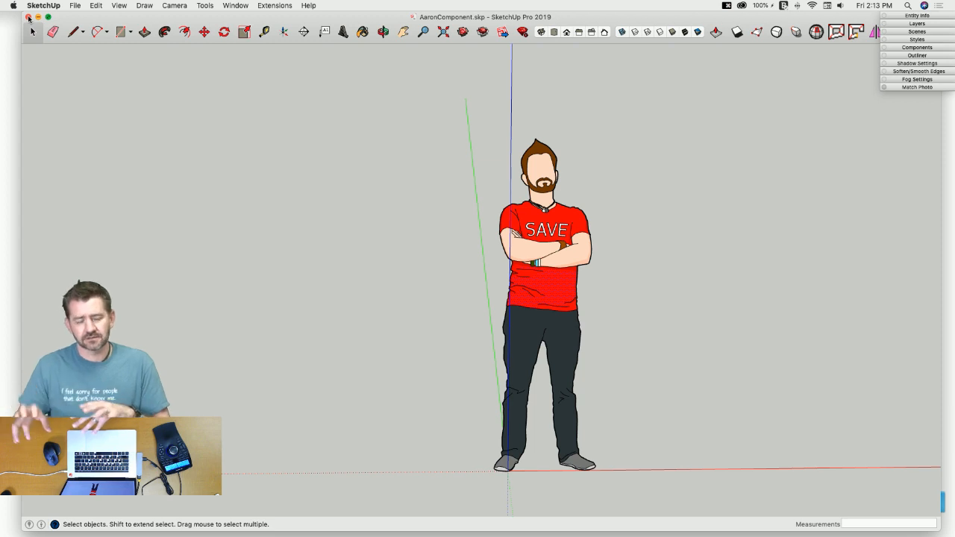
click(28, 16)
click(448, 94)
click(628, 135)
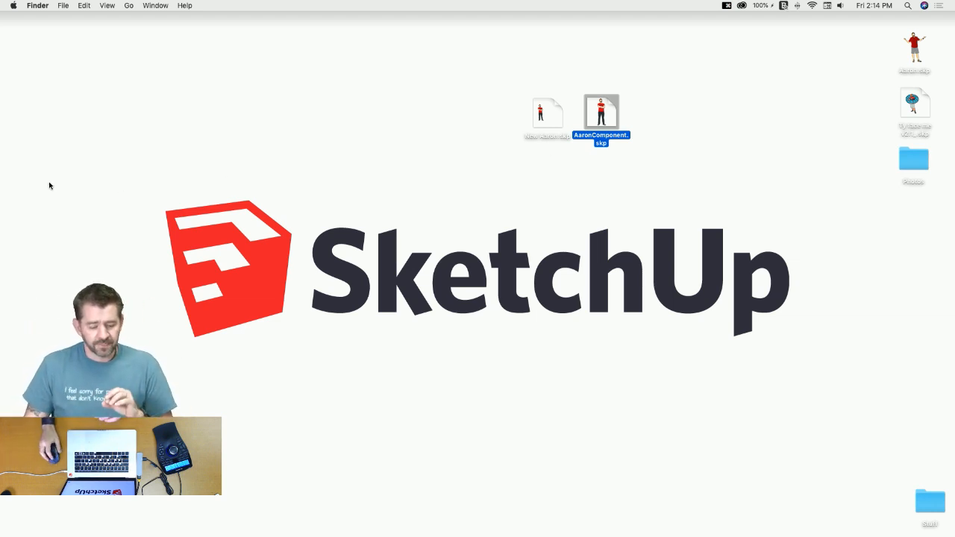
Step: Switch to SketchUp and start a new model showing the default scale figure
mouse_move(2, 255)
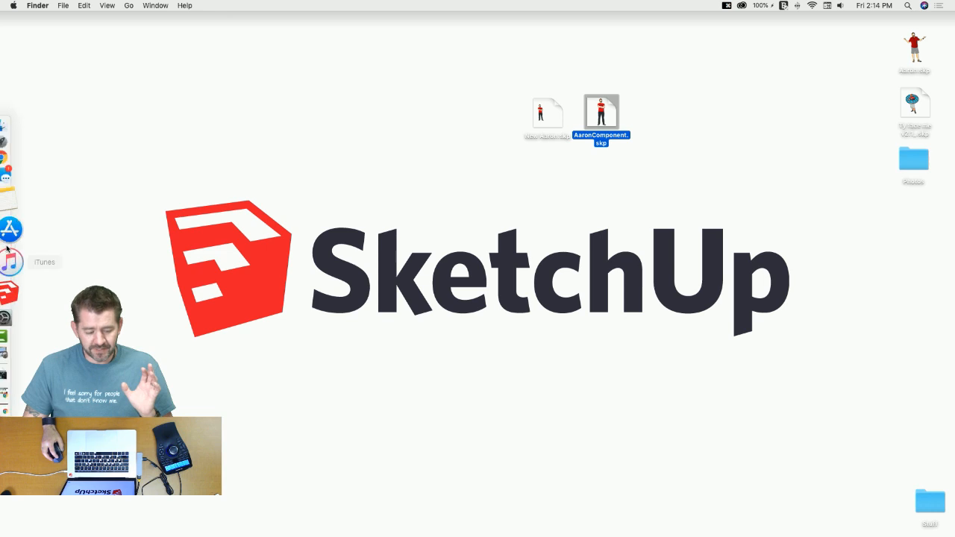
click(26, 273)
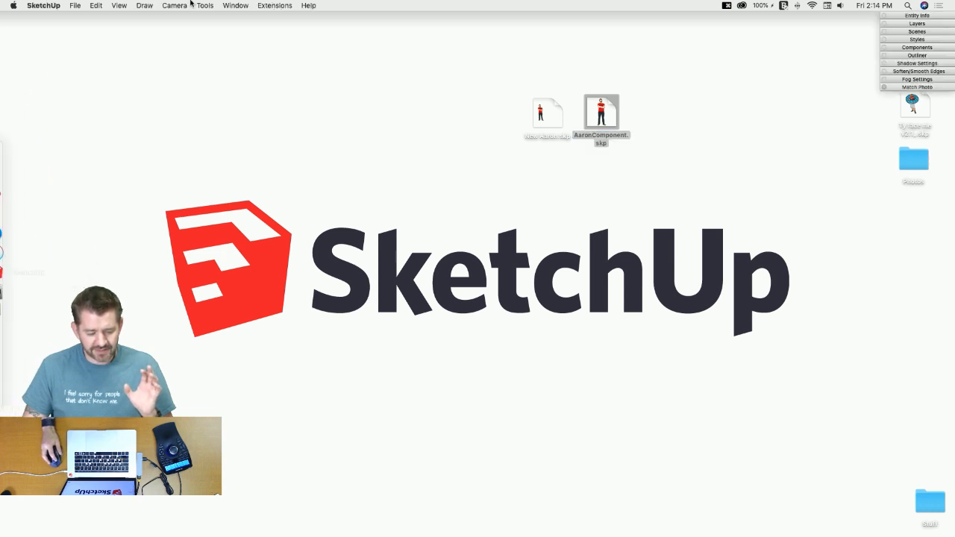
click(75, 5)
click(81, 16)
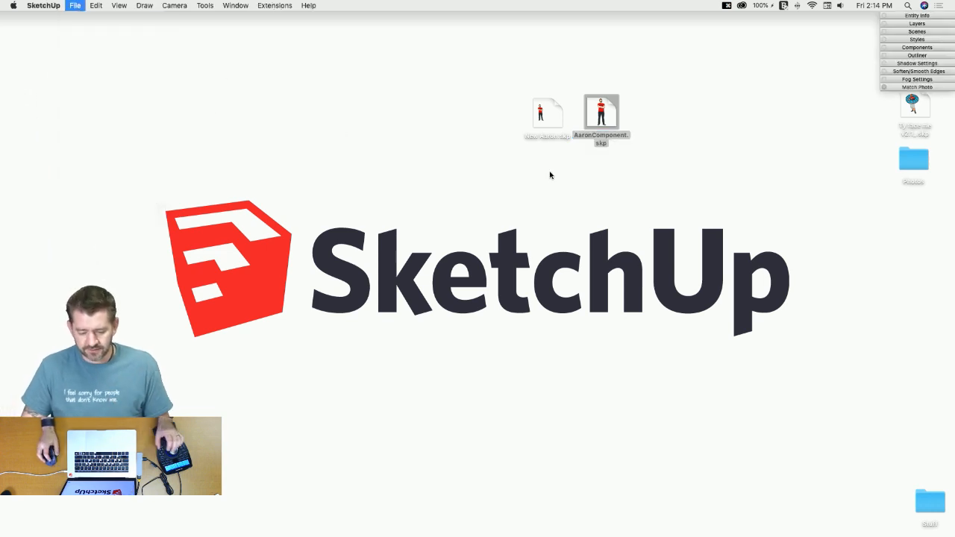
scroll(479, 174, up, 3)
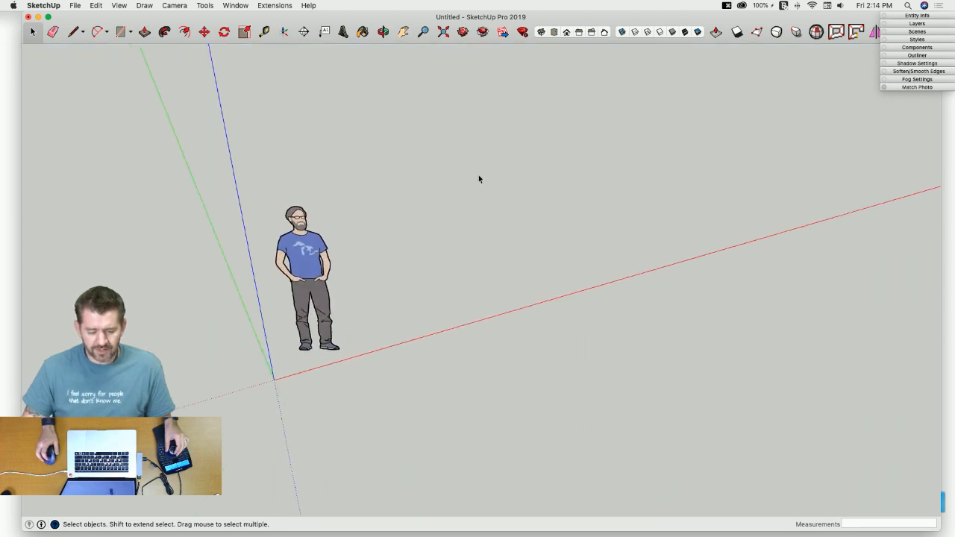
scroll(478, 174, up, 2)
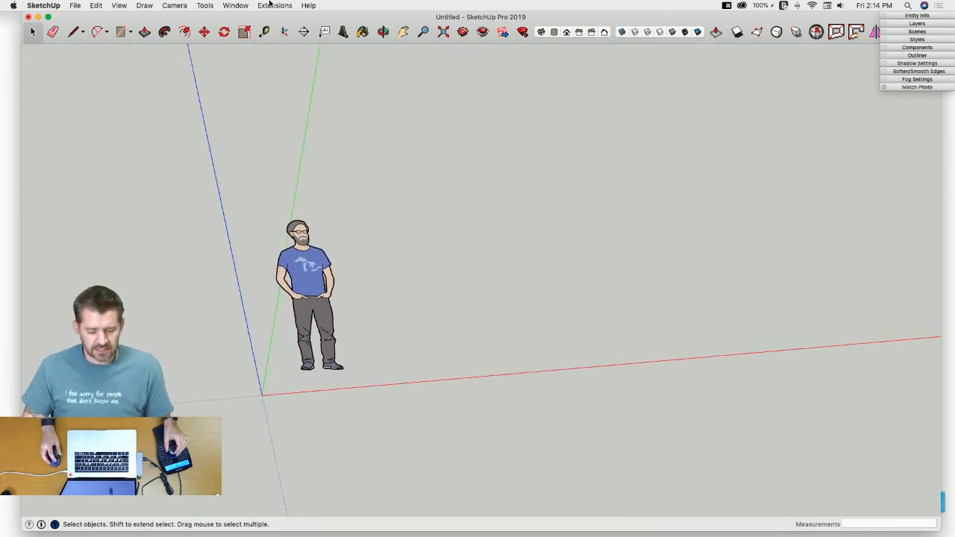
Step: Import the separate component file from the Desktop and place the SAVE figure on the ground beside the default scale figure
click(75, 6)
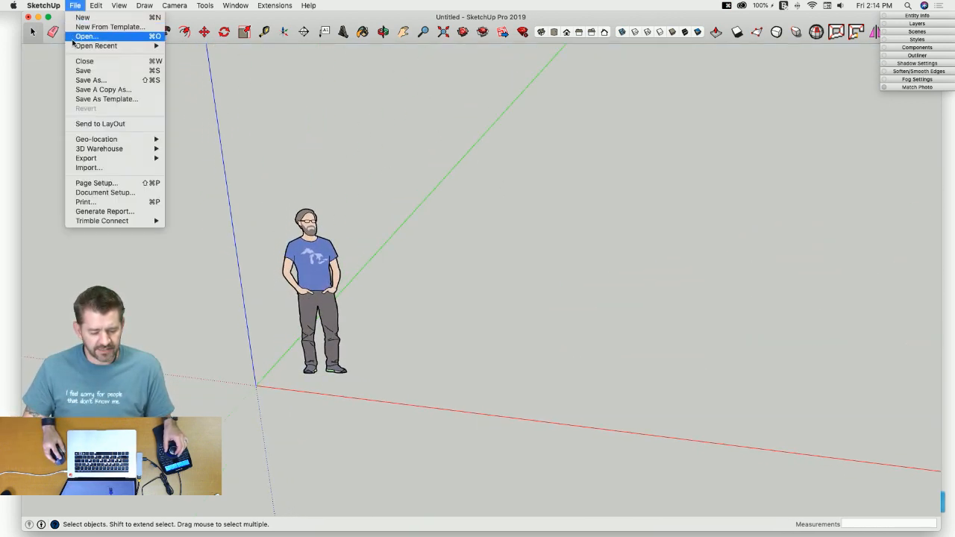
click(108, 167)
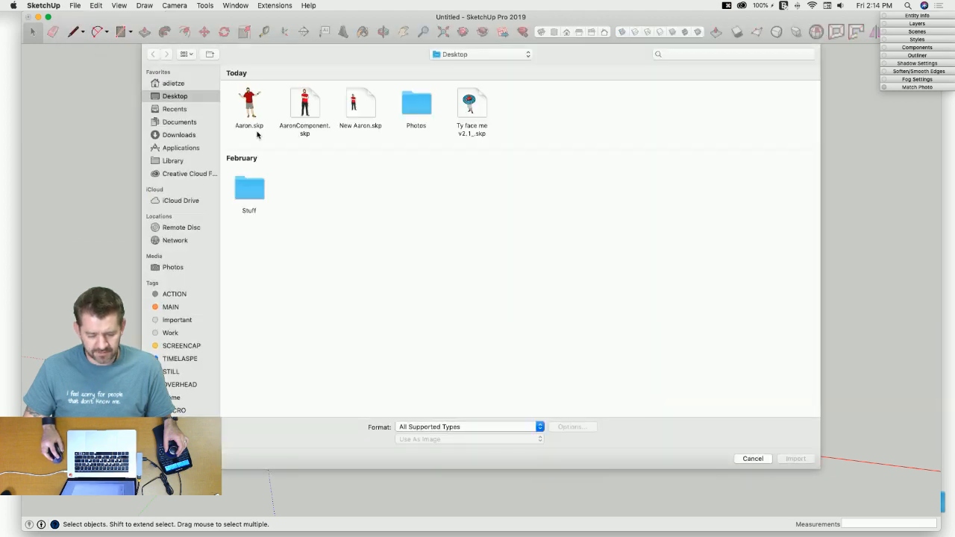
click(295, 113)
click(802, 463)
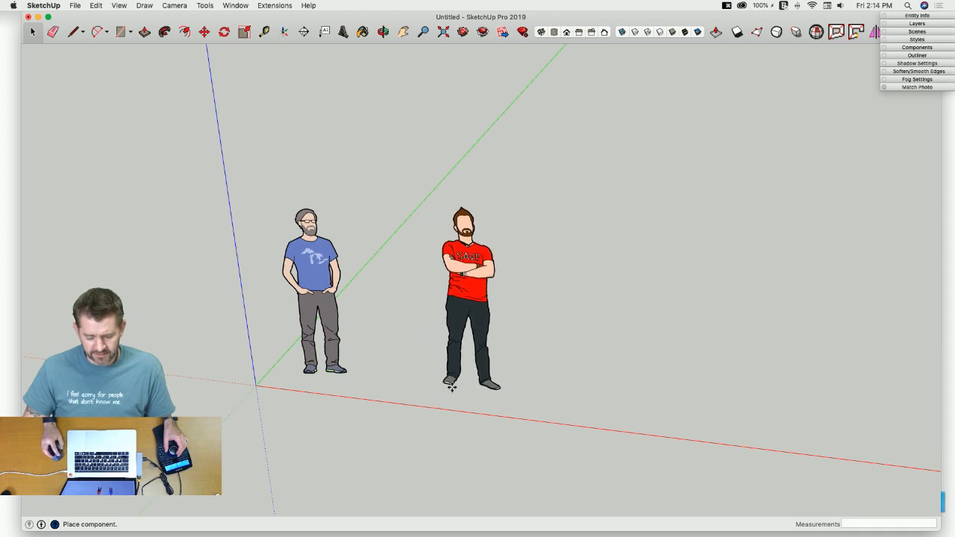
click(455, 385)
key(m)
middle_drag(616, 375, 672, 372)
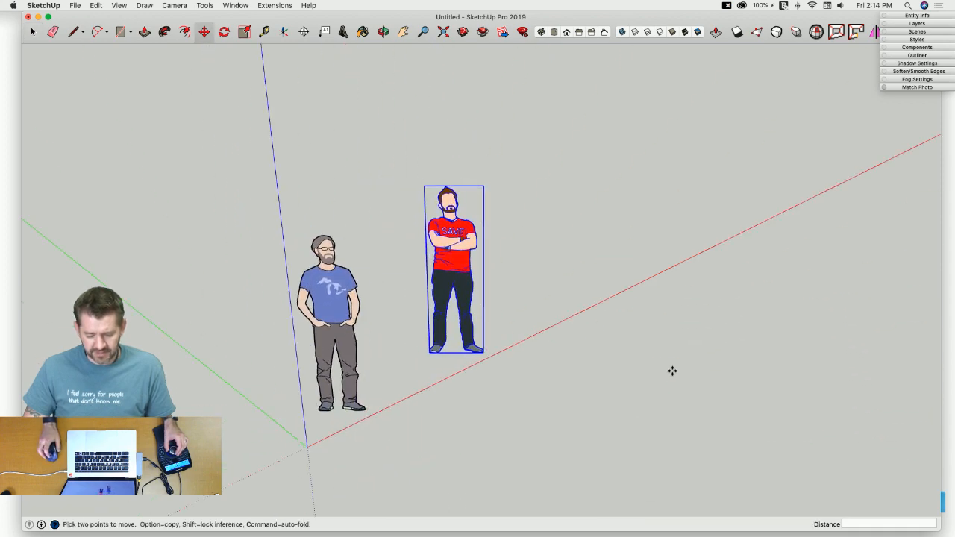
Step: Import the full model file from the Desktop and place it beside the first SAVE figure
click(75, 5)
click(100, 167)
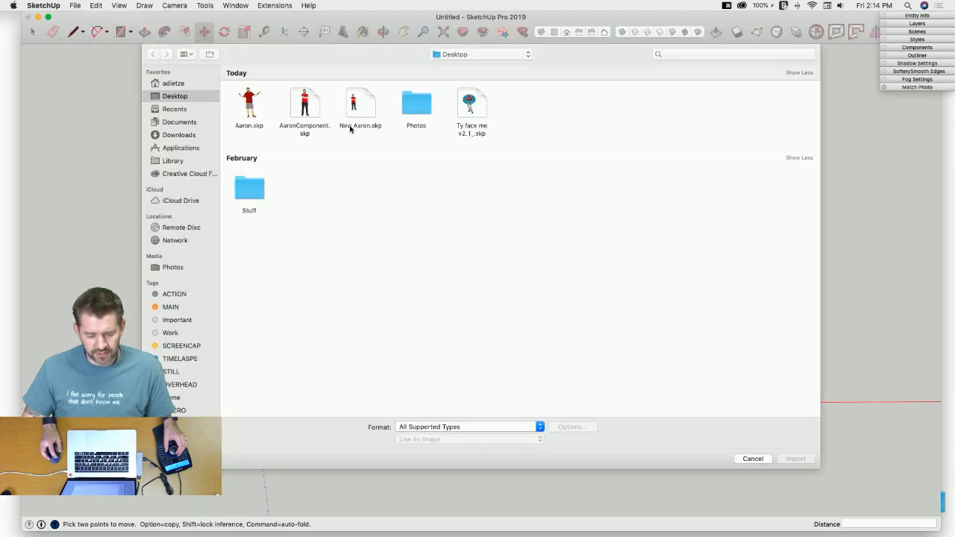
click(350, 129)
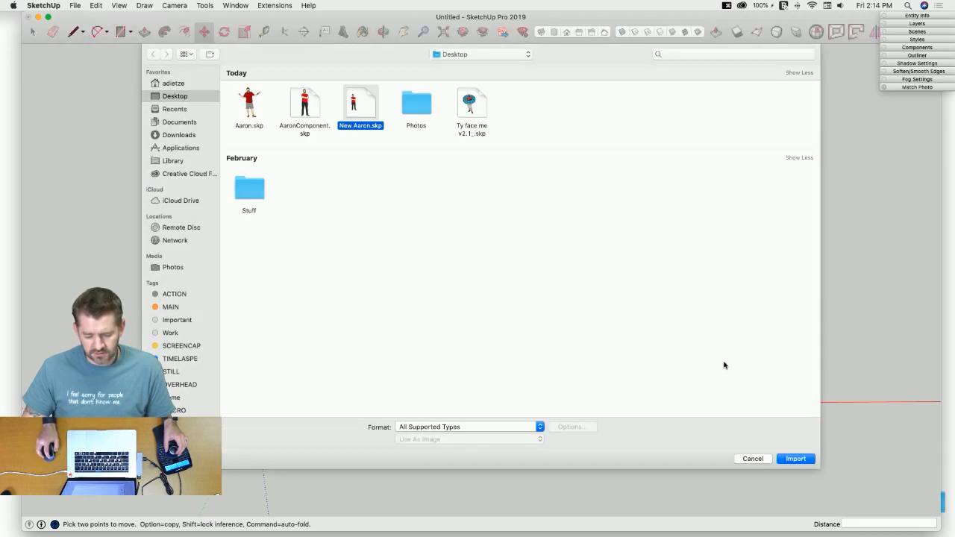
click(794, 459)
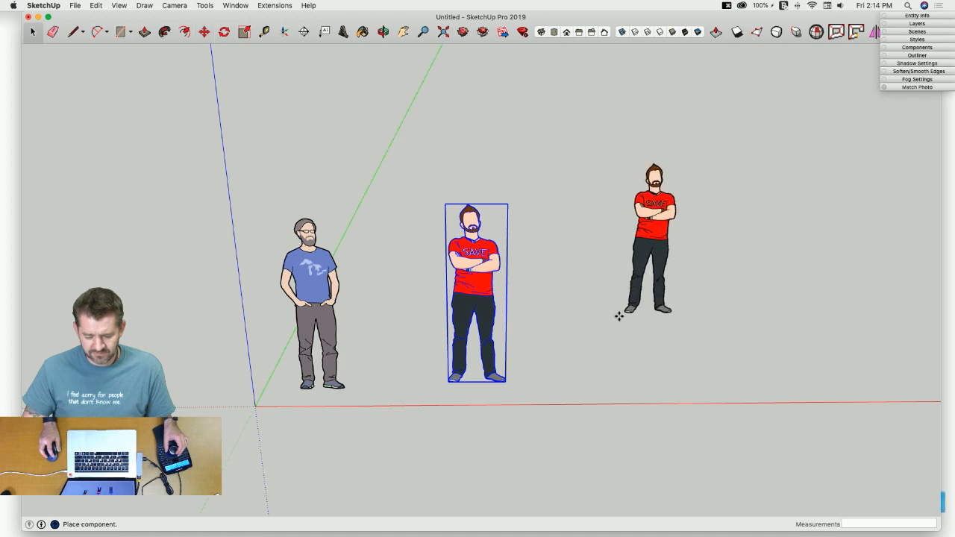
click(561, 386)
key(m)
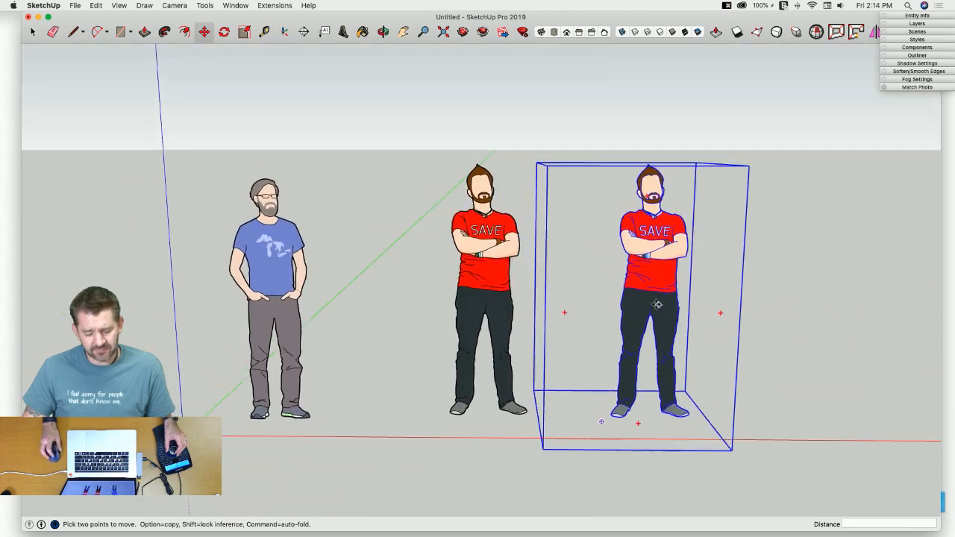
Step: Open the imported full model for editing and examine its nested figure component and its offset from the axes
key(space)
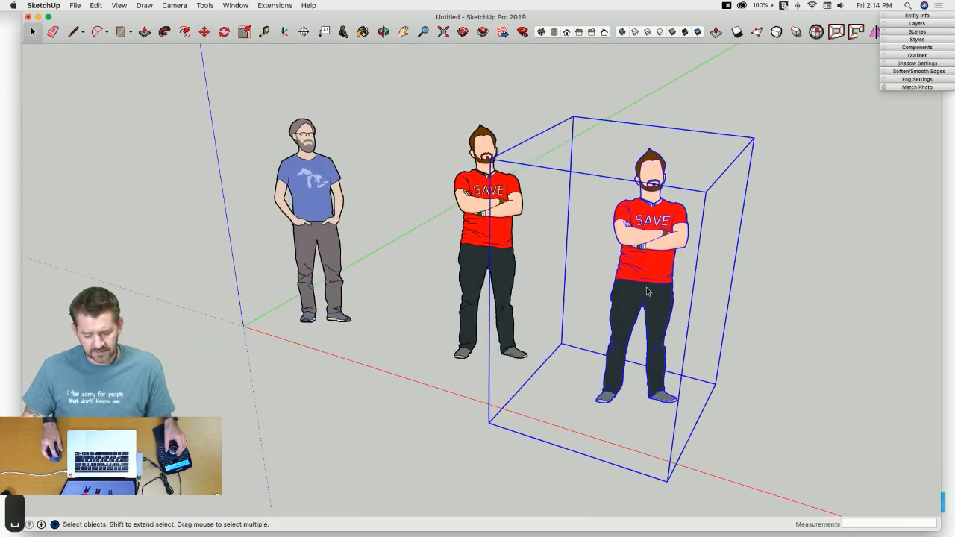
double_click(647, 293)
click(603, 202)
scroll(529, 414, up, 6)
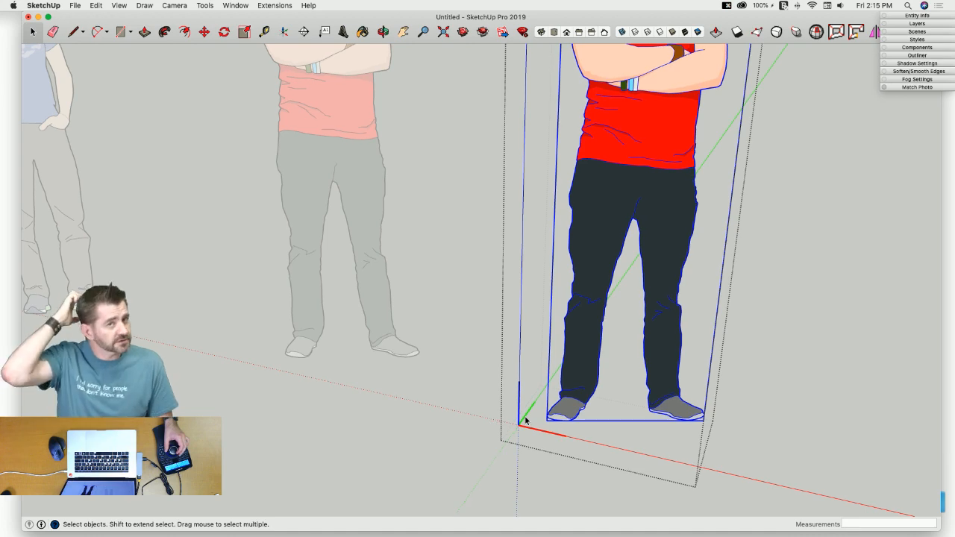
middle_drag(526, 422, 614, 371)
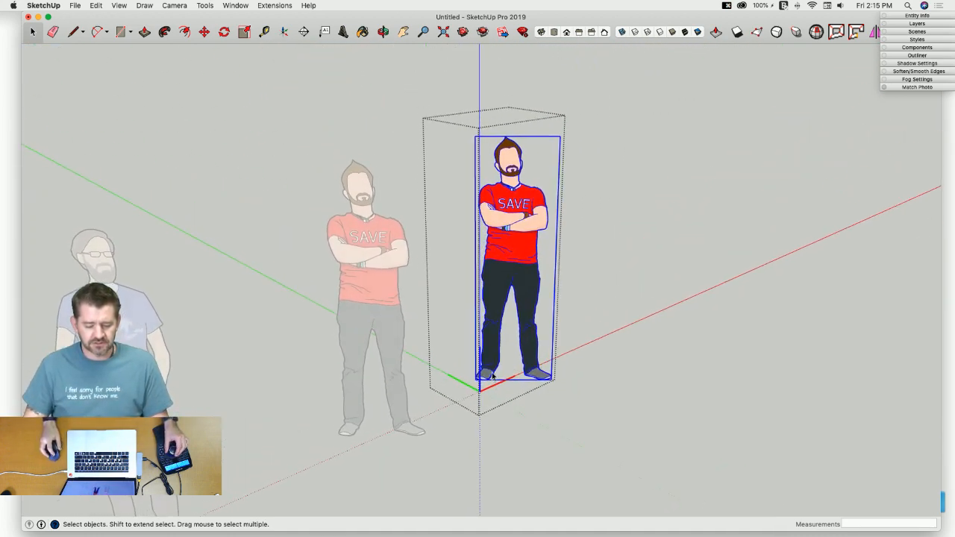
key(e)
key(space)
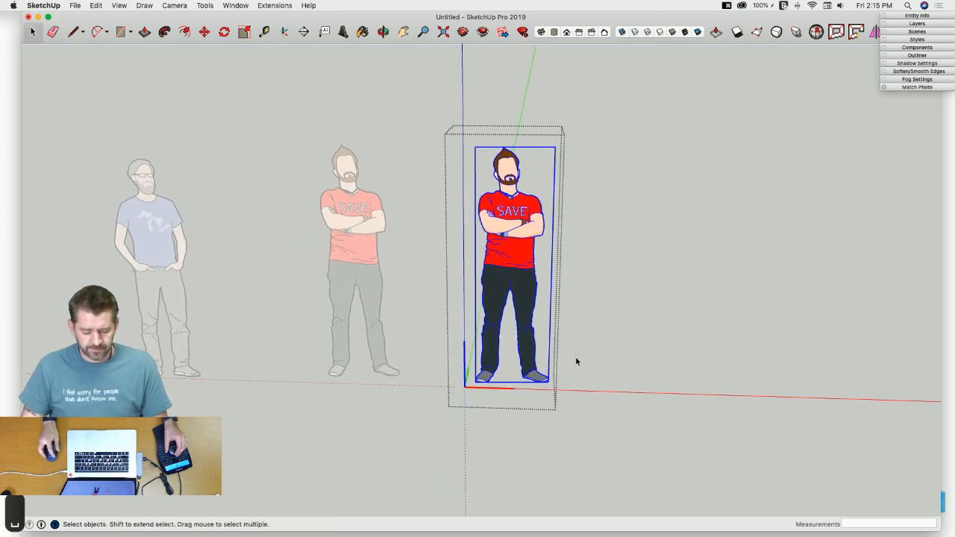
Step: Exit the imported model and select each SAVE figure in turn to compare their bounding boxes
click(575, 357)
click(349, 250)
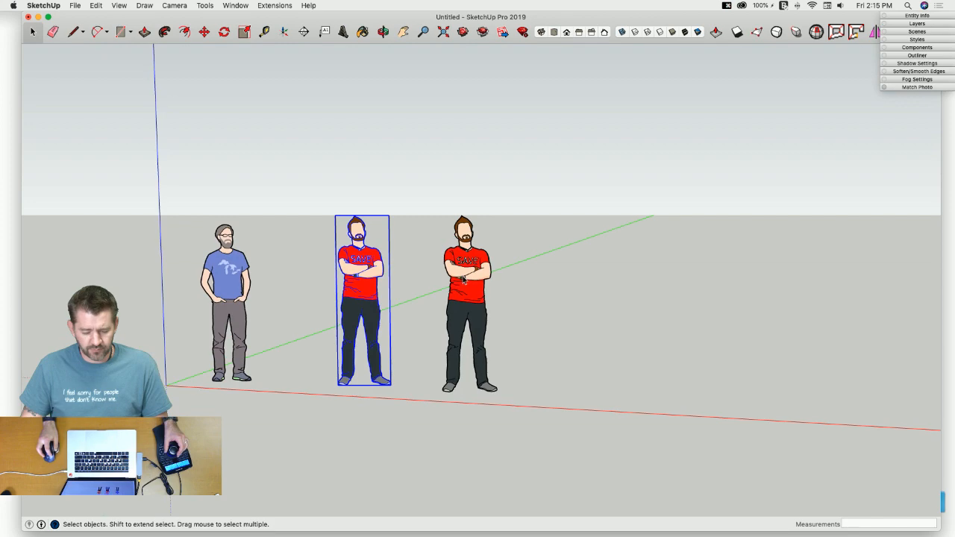
click(456, 284)
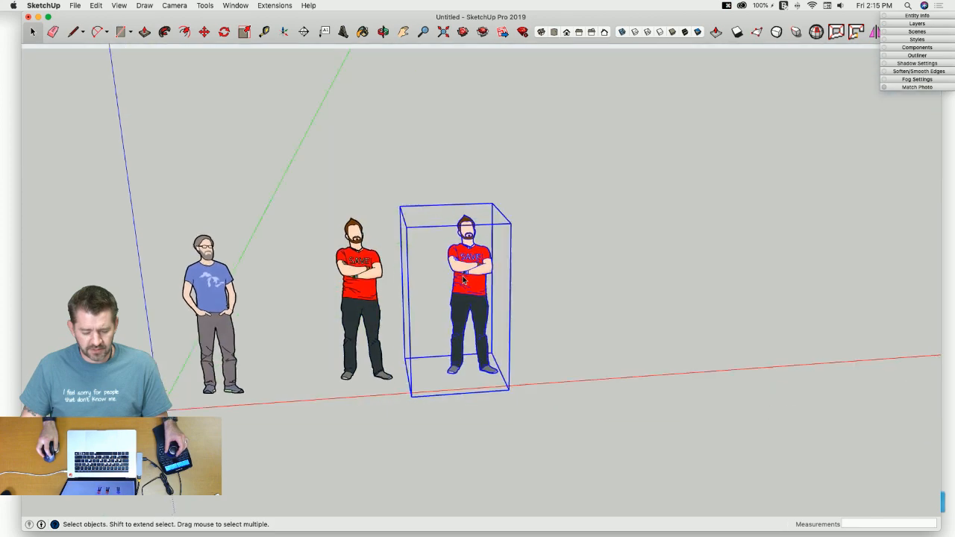
Step: Download the shared SAVE figure from 3D Warehouse into the model and place it on the ground beside the other two SAVE figures
click(300, 97)
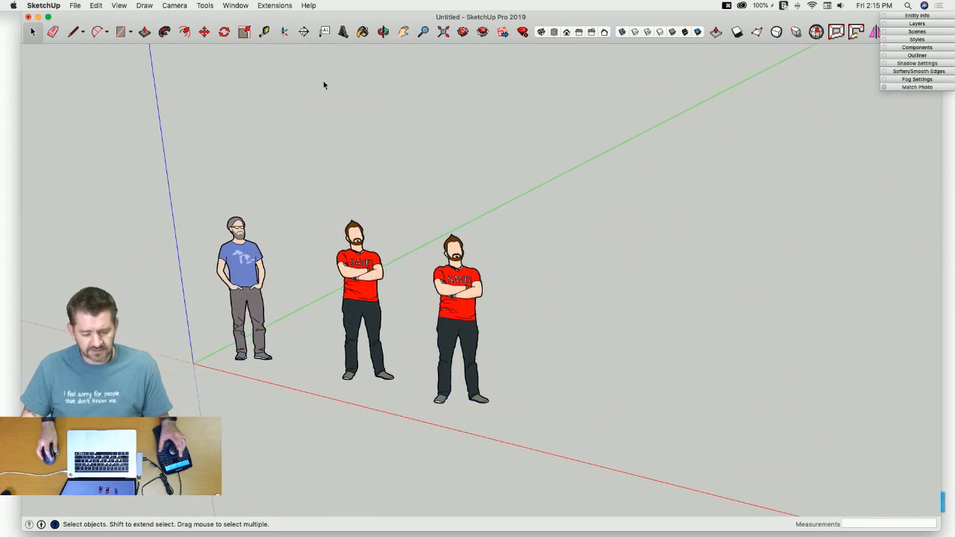
click(463, 33)
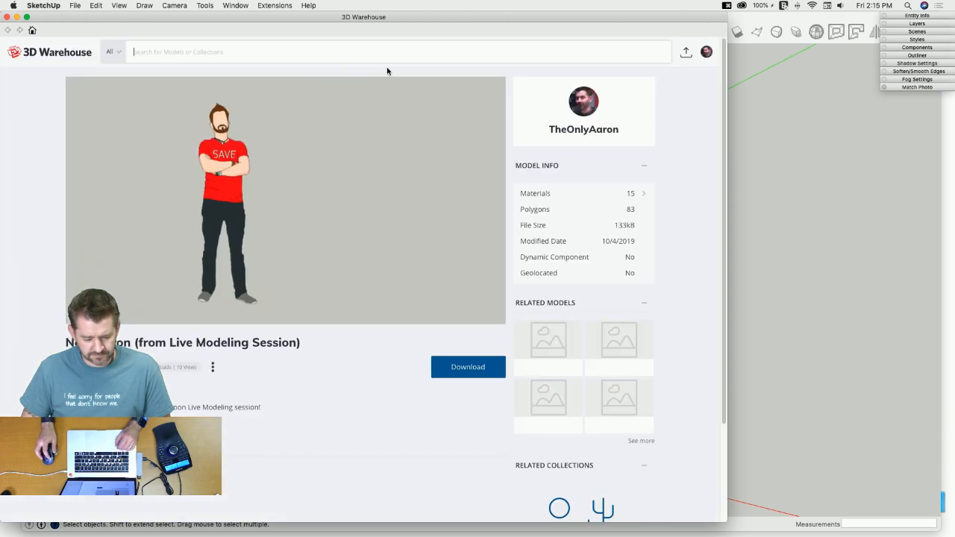
click(457, 364)
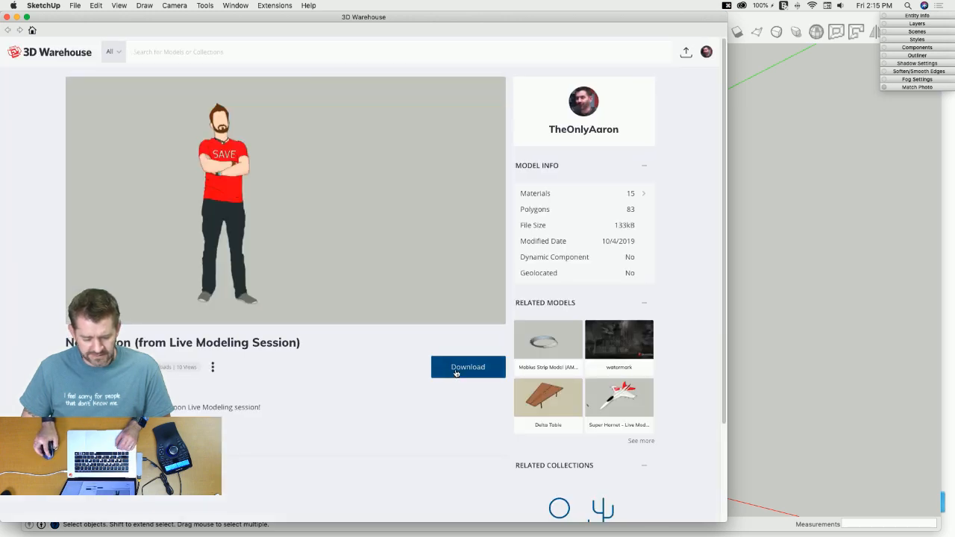
click(552, 185)
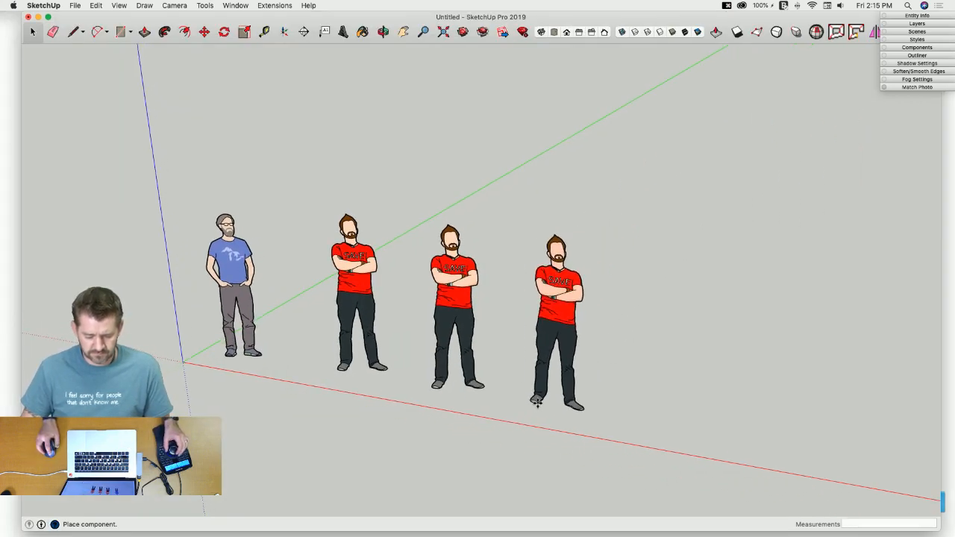
click(527, 403)
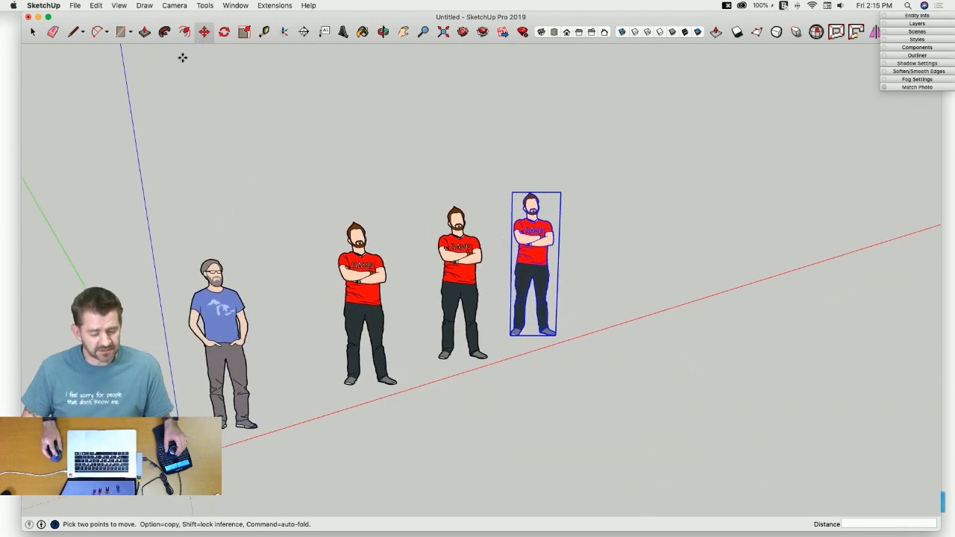
click(75, 5)
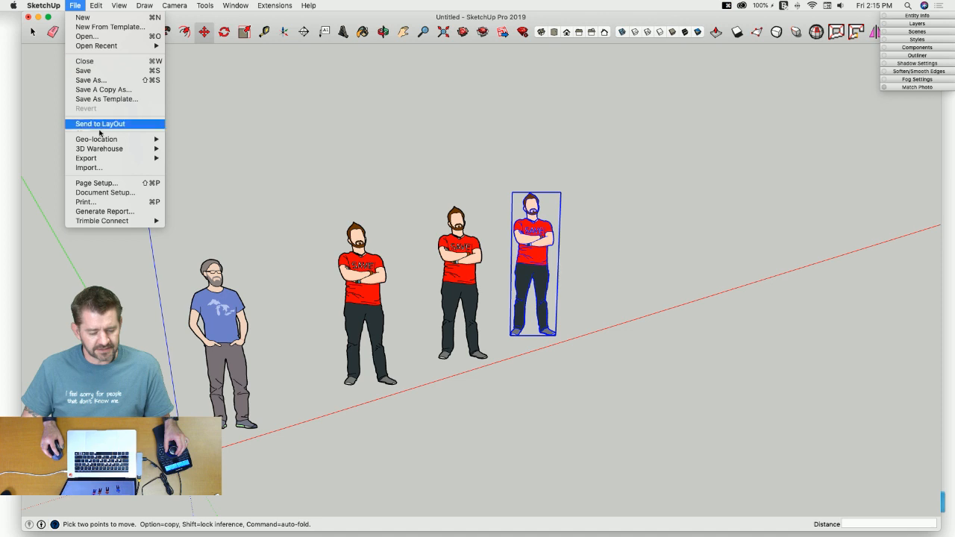
mouse_move(103, 149)
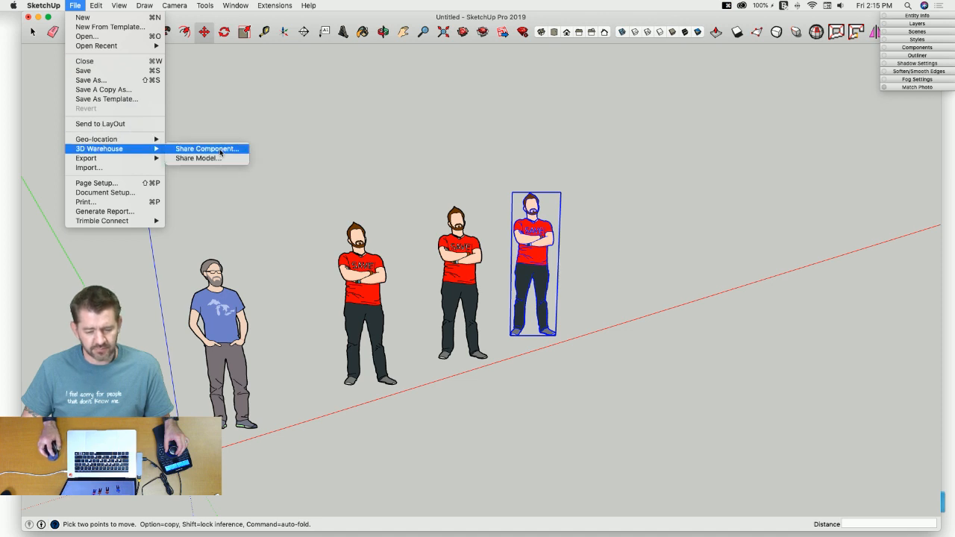
click(571, 138)
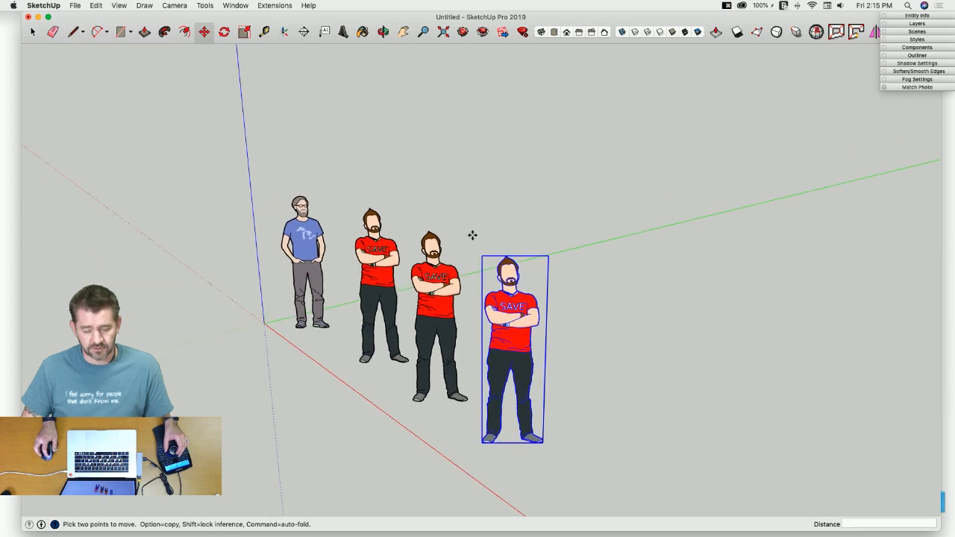
Step: Select the figures in turn, including the default one, to compare their bounding boxes, and turn on shadows
key(space)
click(397, 251)
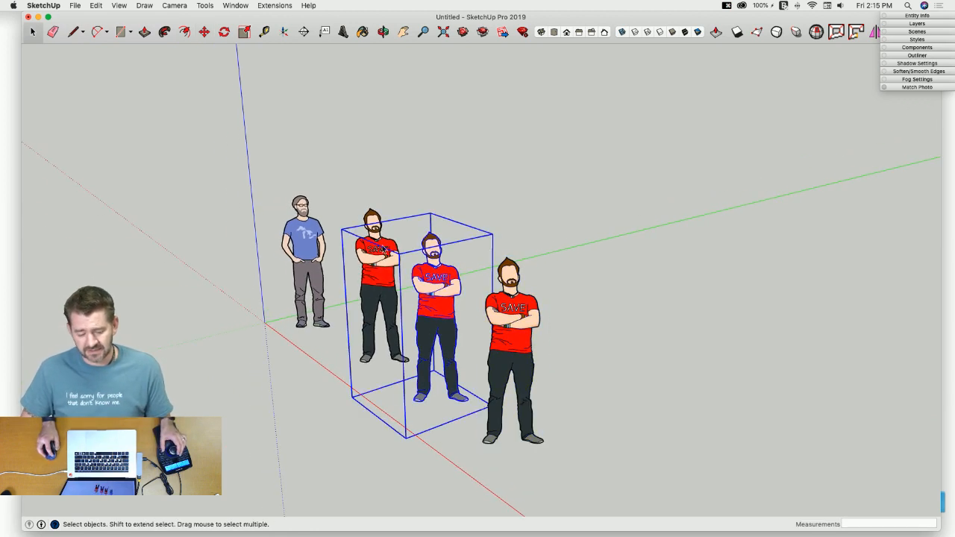
click(369, 223)
click(311, 221)
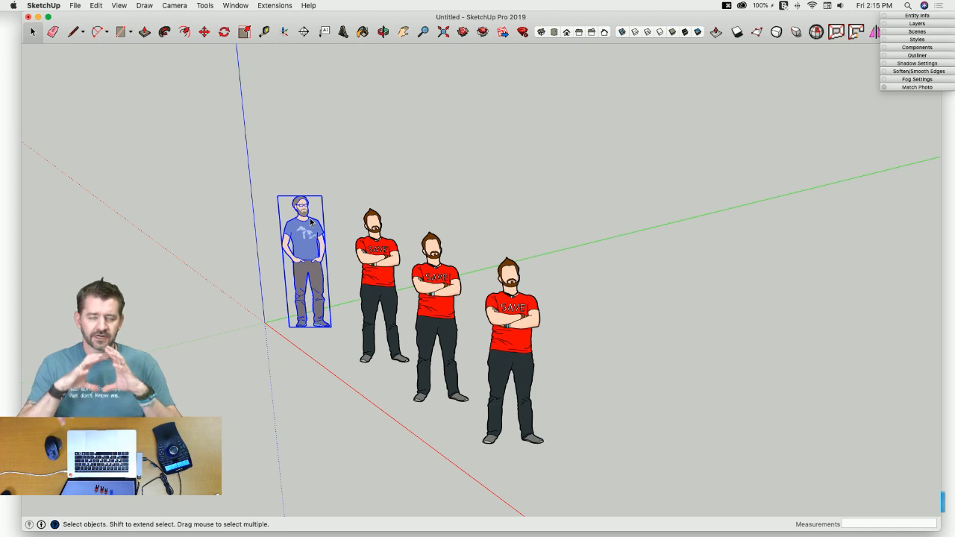
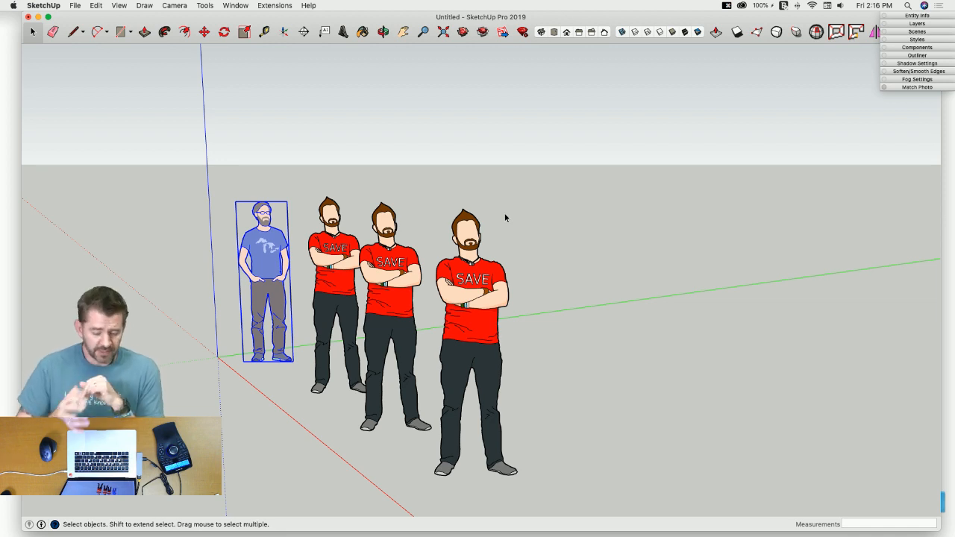
click(497, 300)
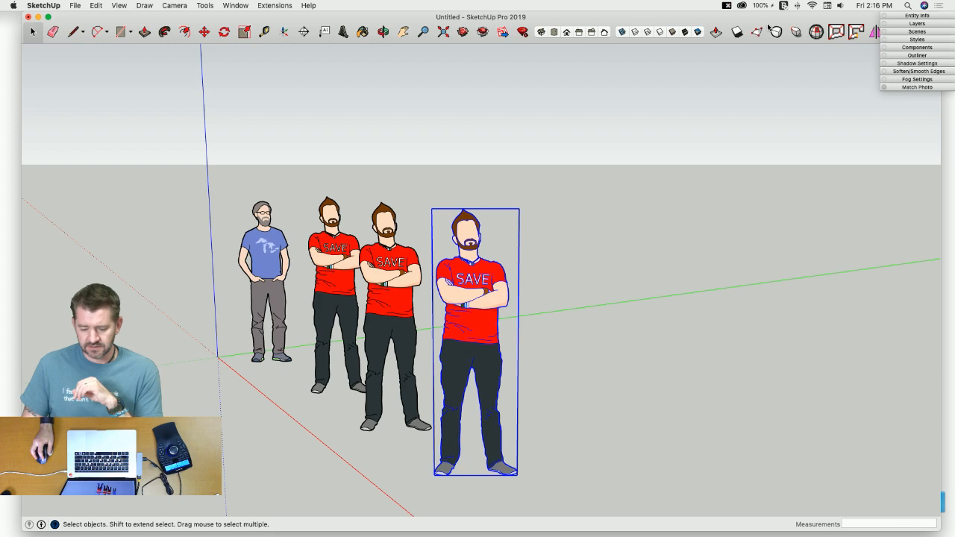
click(736, 32)
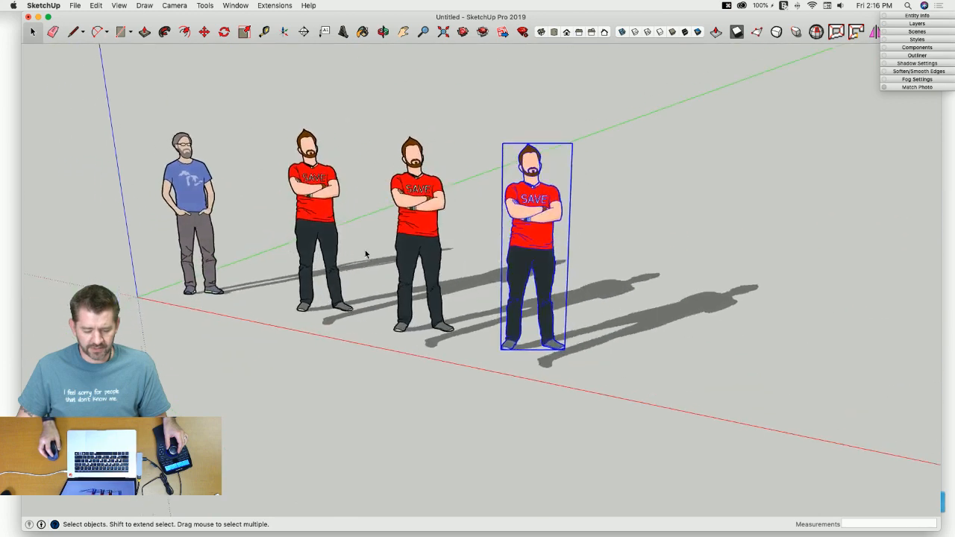
Step: Examine the entity info of the default blue-shirt figure, including its advanced attributes
click(158, 223)
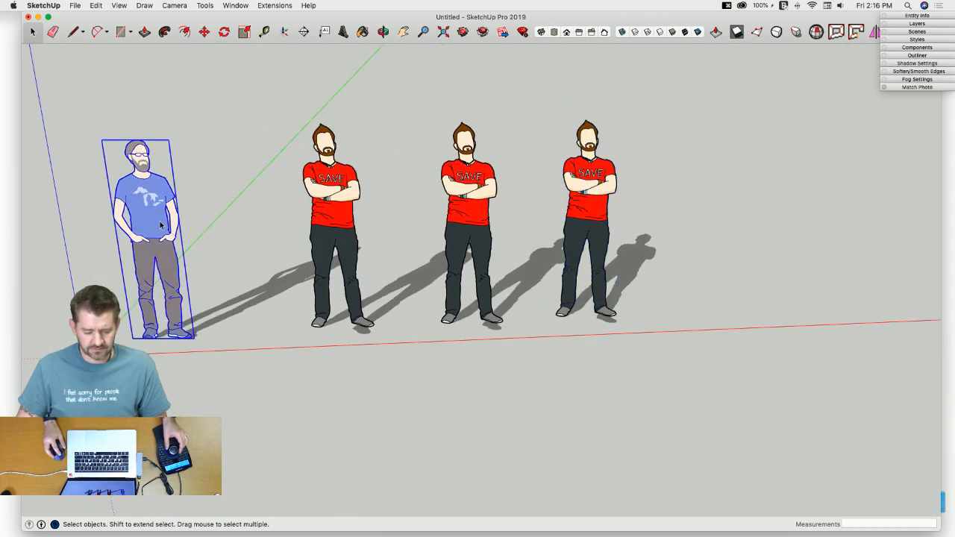
right_click(158, 222)
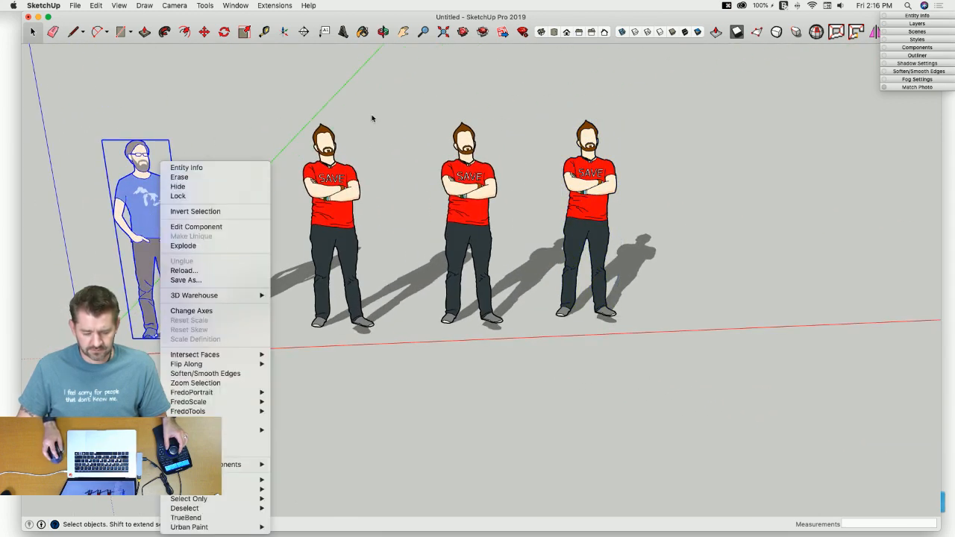
click(922, 17)
click(922, 16)
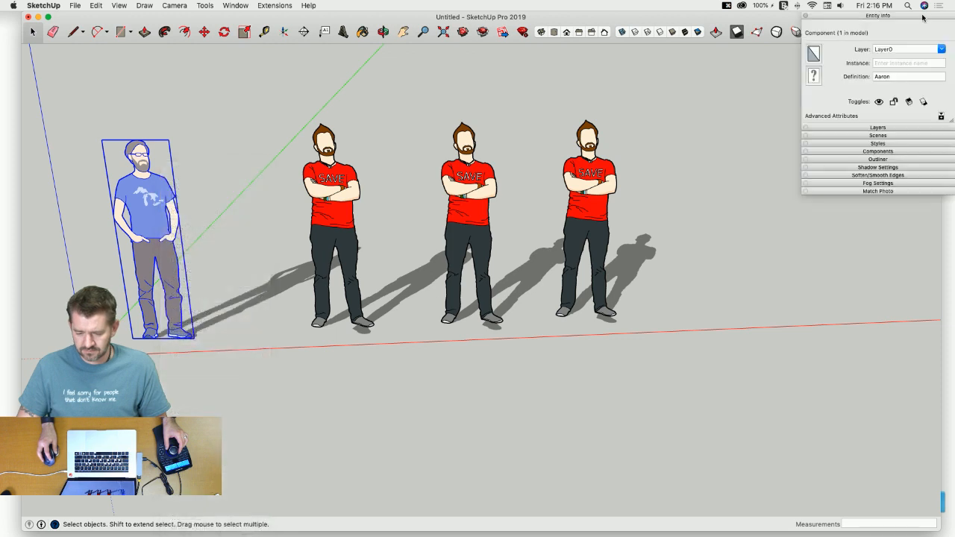
click(940, 117)
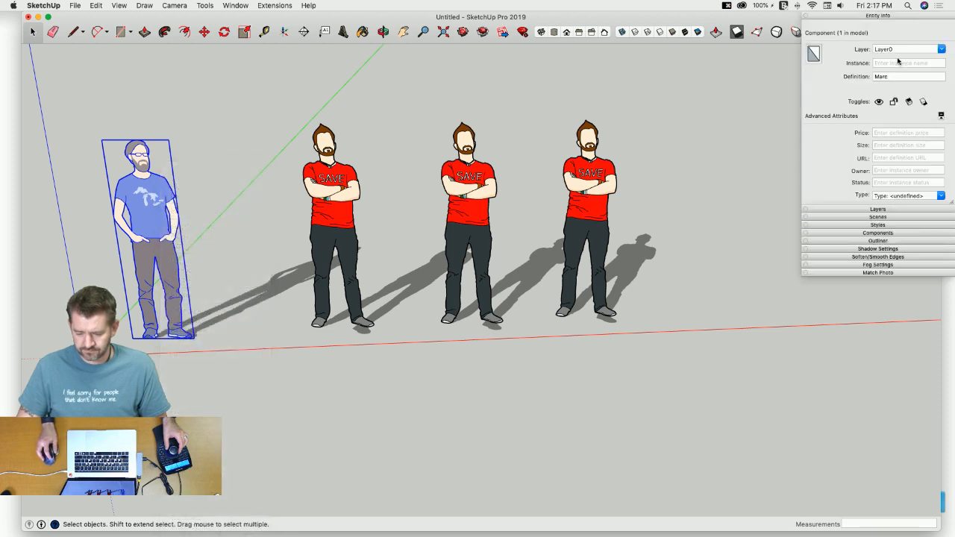
click(922, 17)
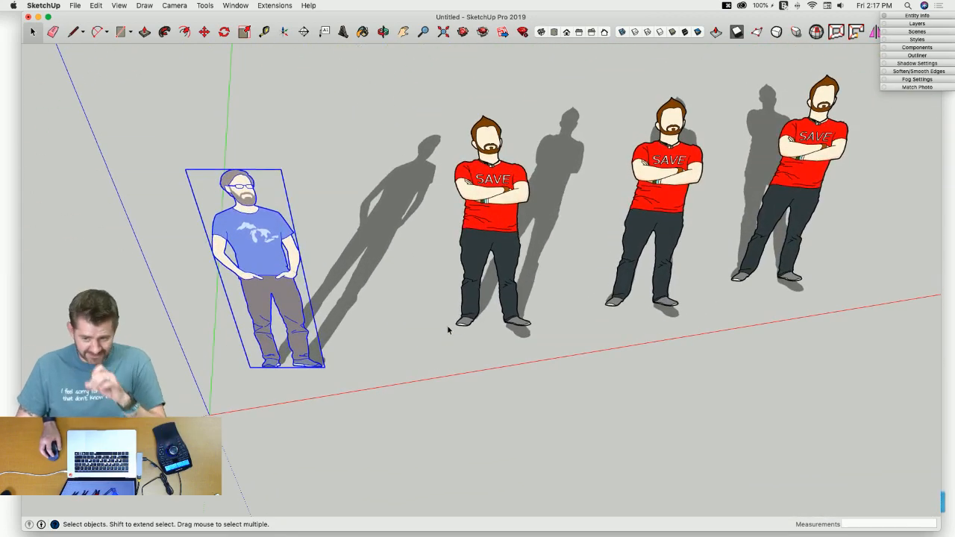
Step: Examine the entity info and advanced attributes of the SAVE figure nearest the default figure
click(500, 232)
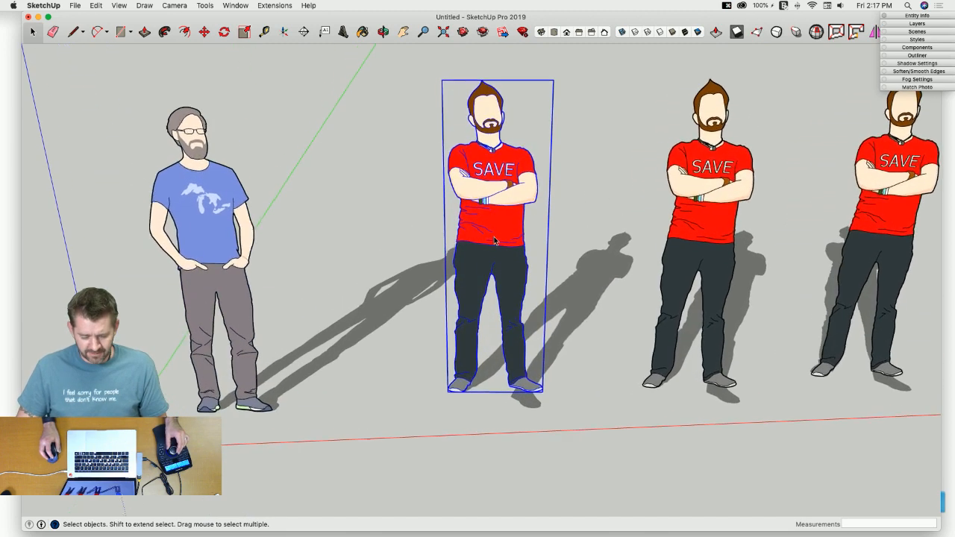
right_click(490, 233)
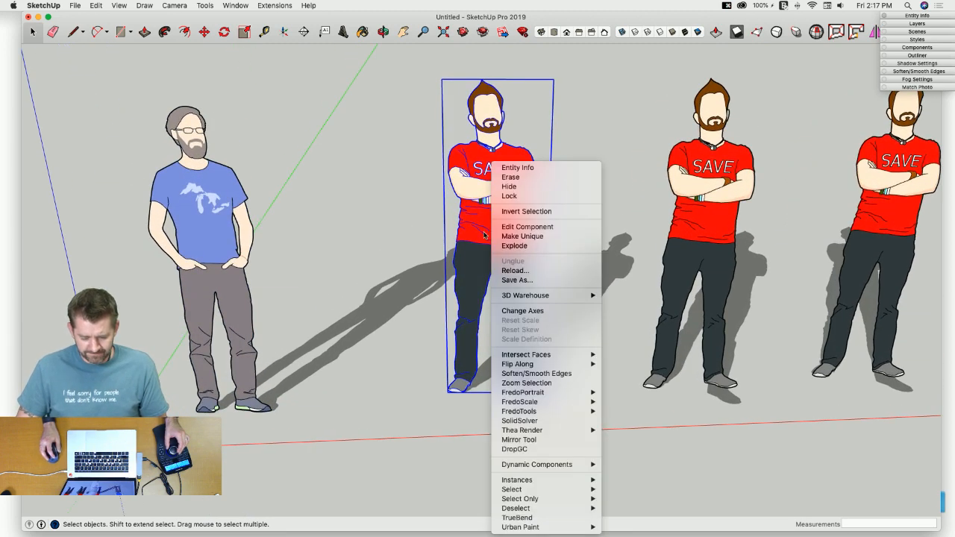
click(506, 169)
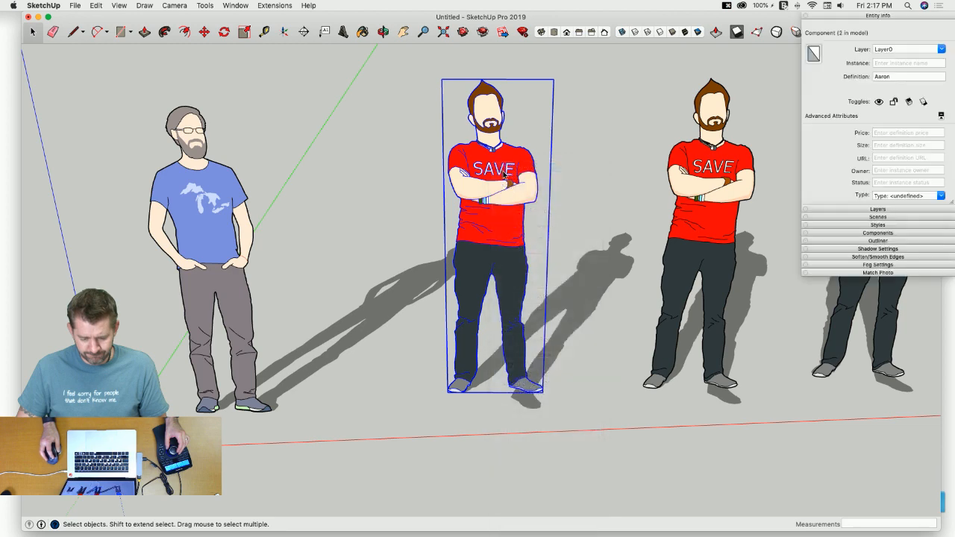
right_click(511, 163)
Step: Erase the default figure and two of the SAVE figures, keeping only the SAVE figure nearest the origin
key(e)
drag(664, 210, 470, 225)
drag(268, 264, 149, 230)
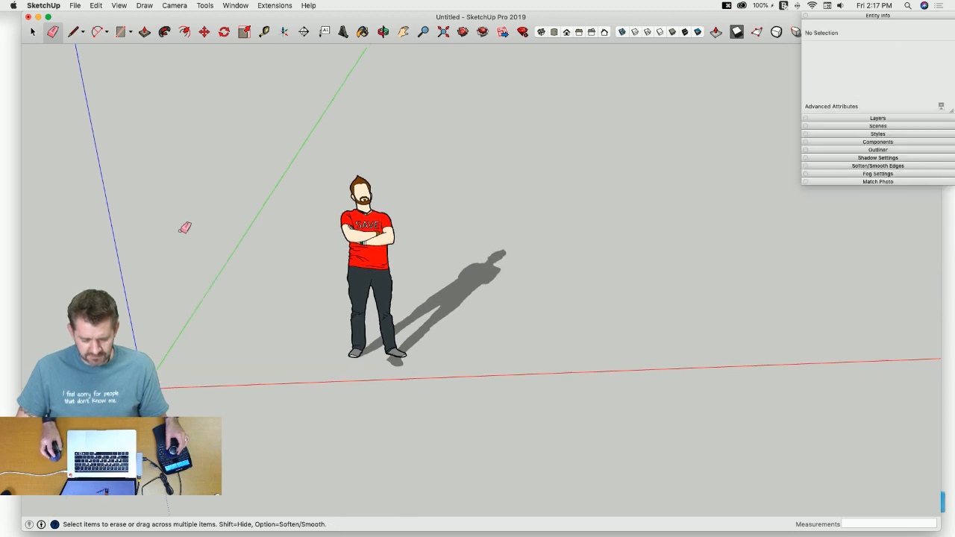
Step: Explode the remaining SAVE figure component into loose geometry
key(space)
scroll(409, 273, up, 5)
click(408, 273)
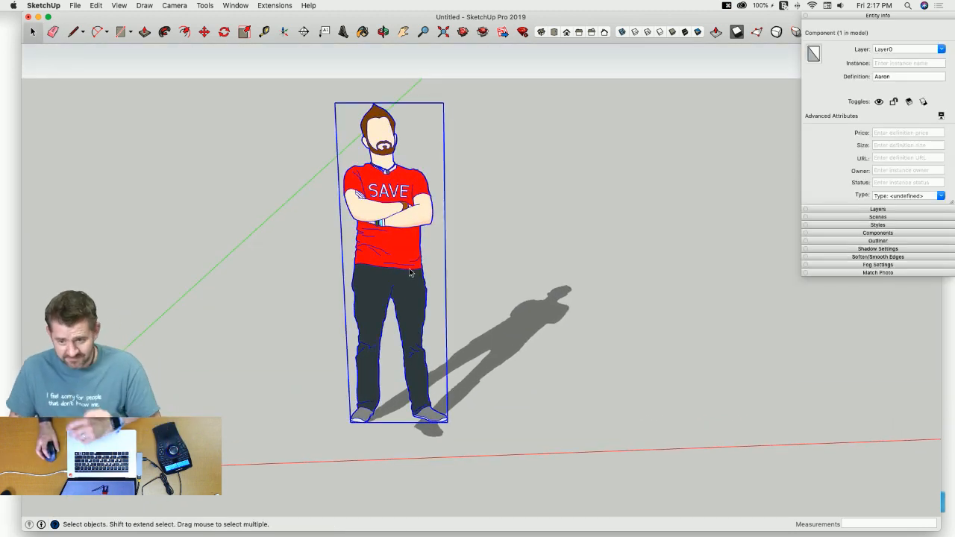
middle_drag(409, 289, 407, 259)
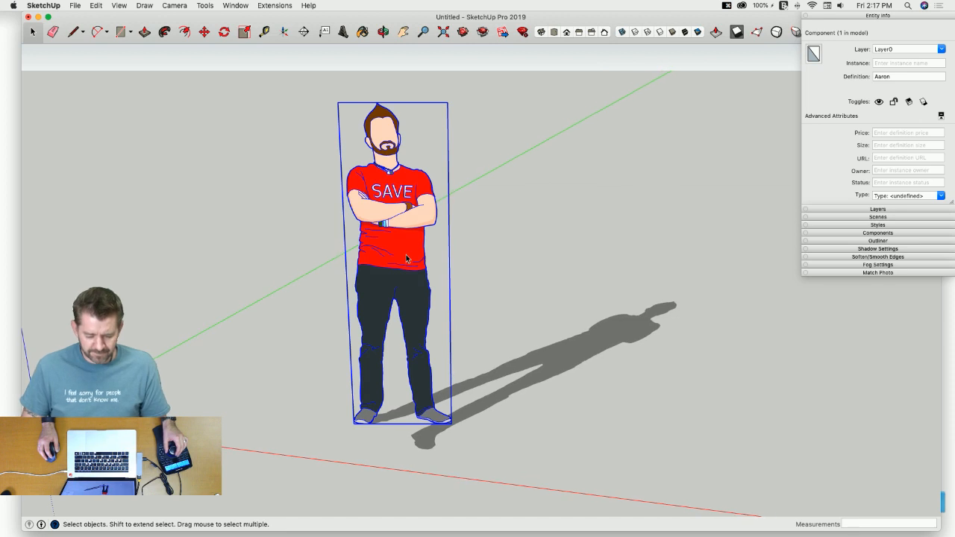
right_click(405, 257)
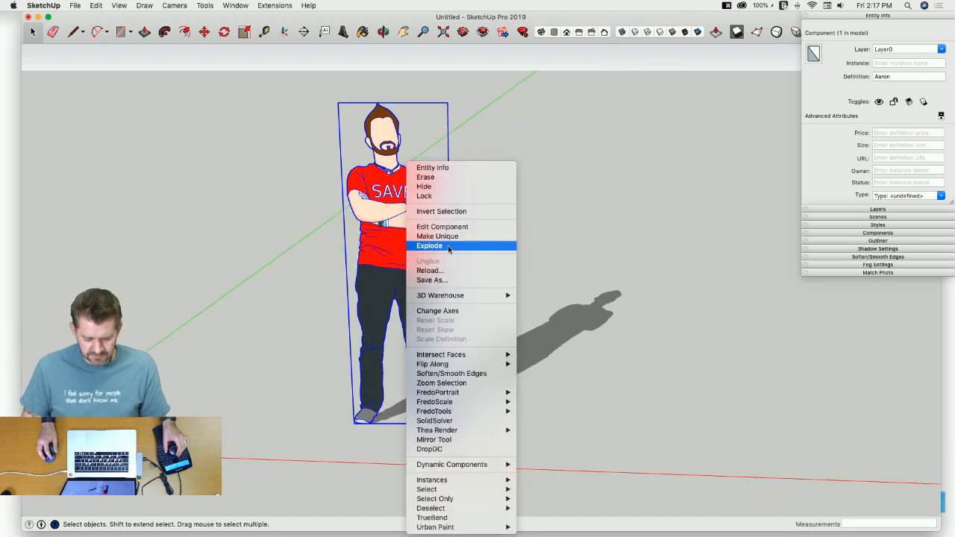
click(449, 246)
Step: Define a component from the exploded figure, entering the person's first name as its definition and "Guy who tries to save" as its description
right_click(395, 241)
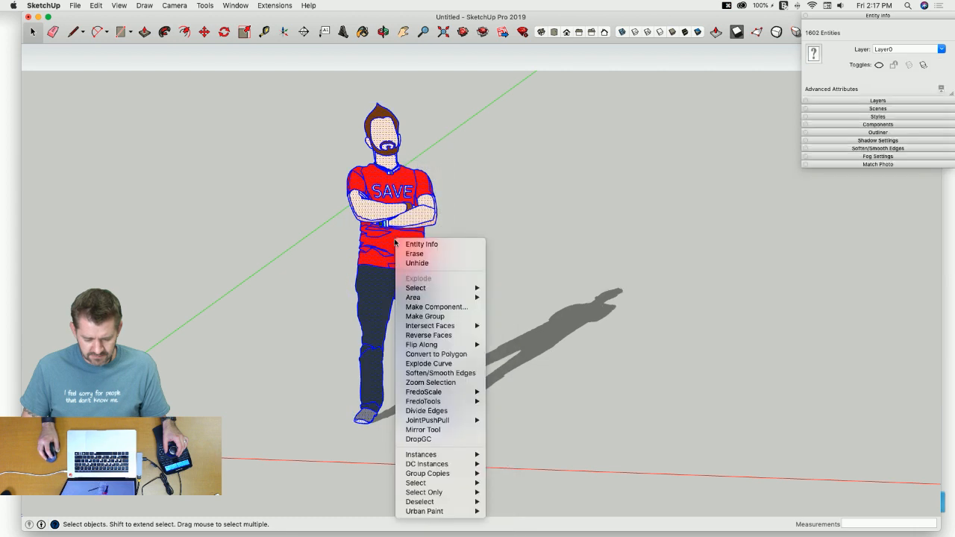
click(436, 307)
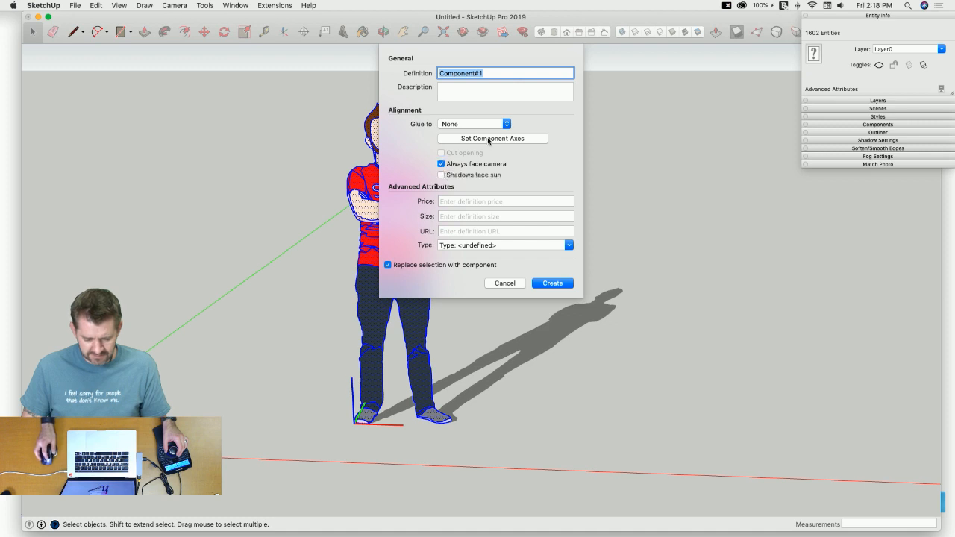
click(502, 75)
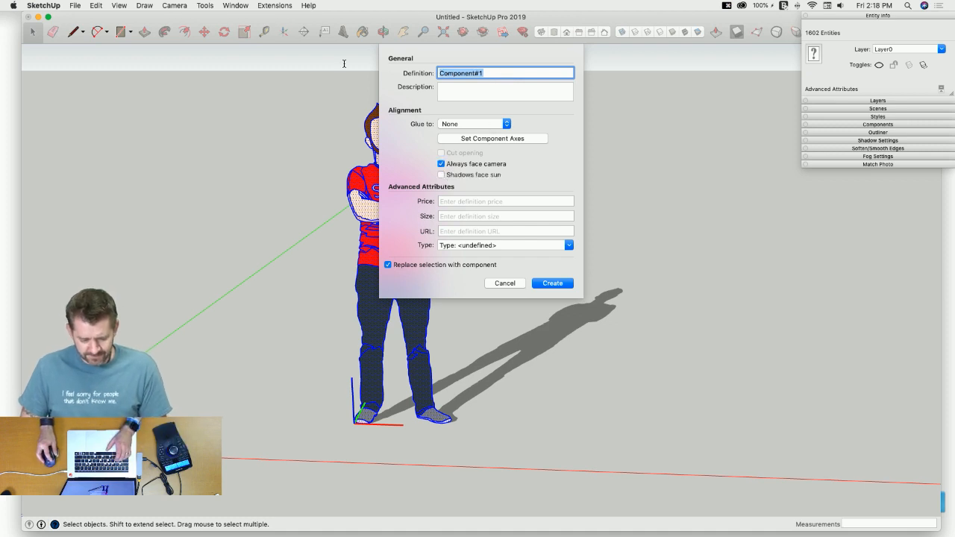
text(Aaron)
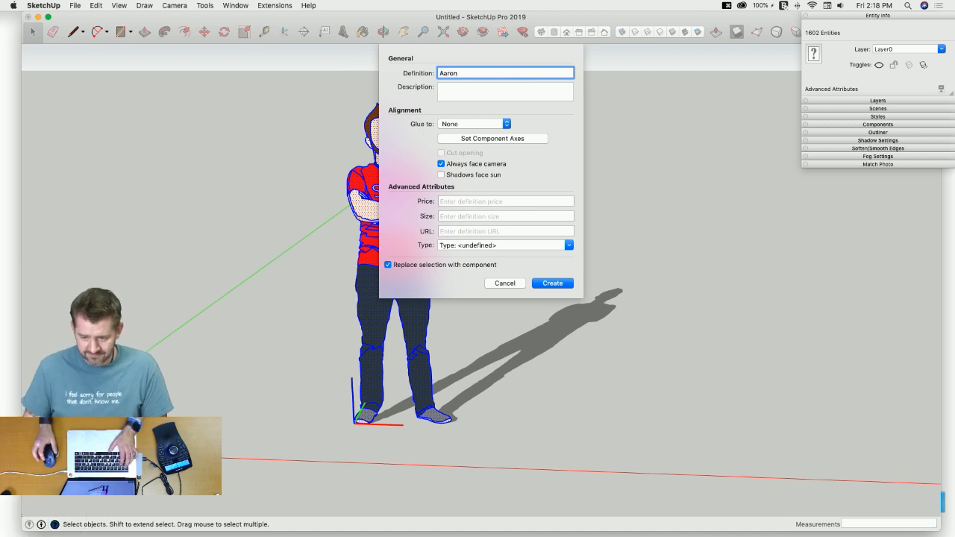
click(470, 94)
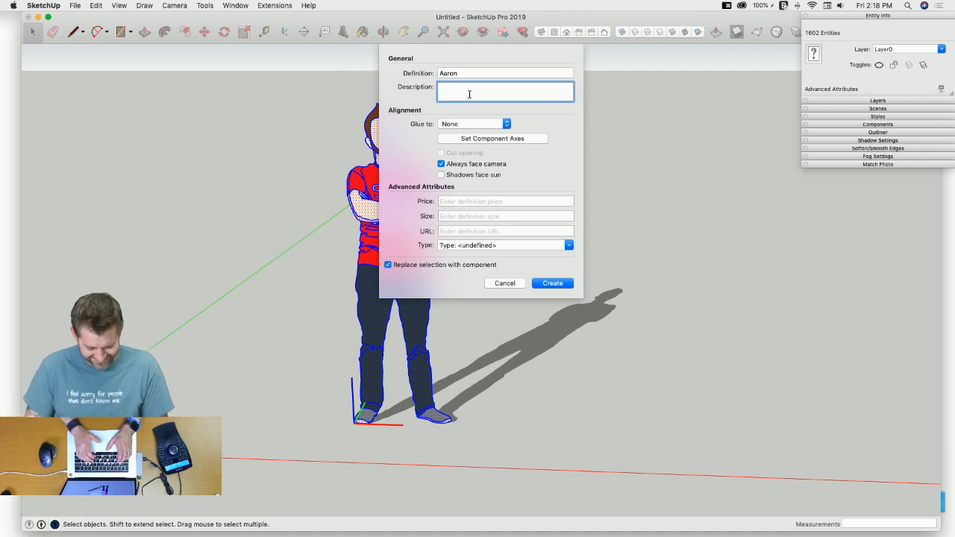
text(Guy )
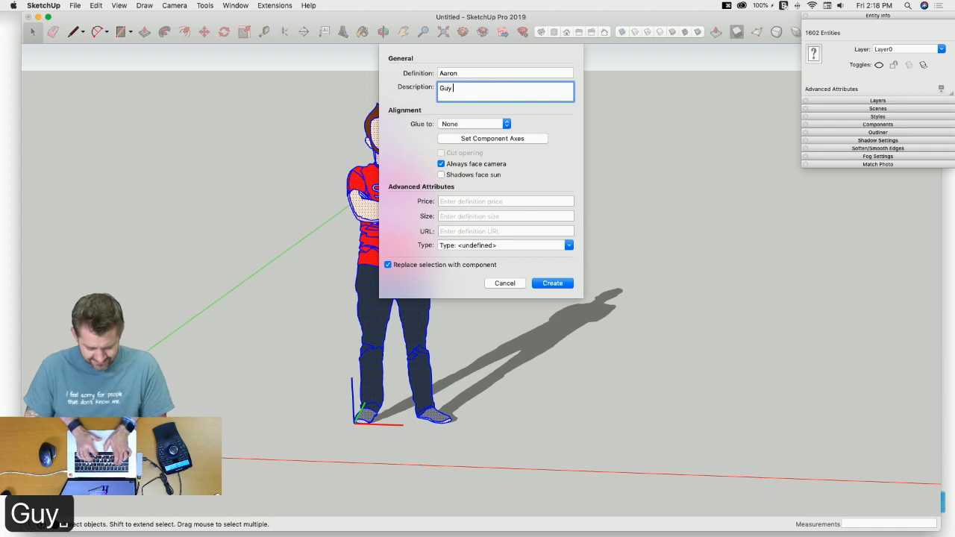
text(who t)
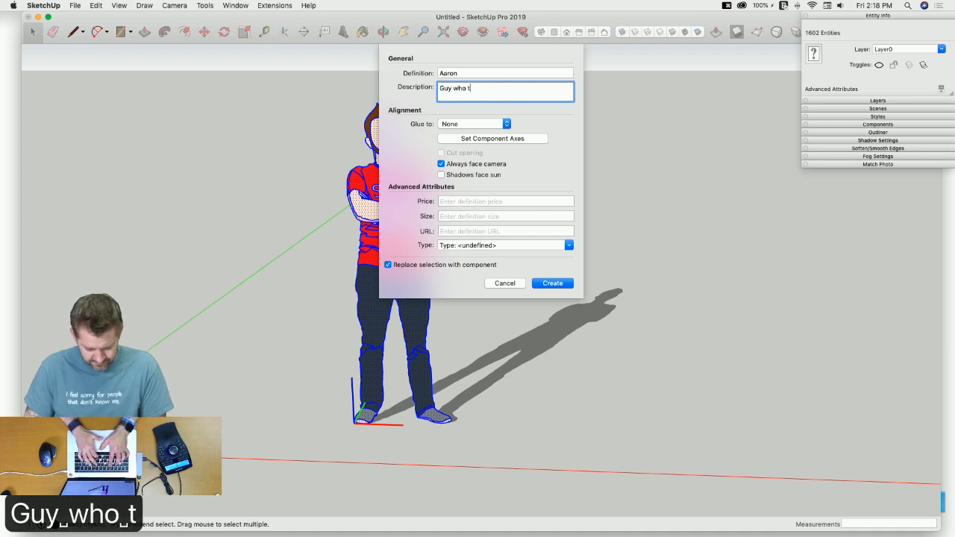
text(i)
key(BackSpace)
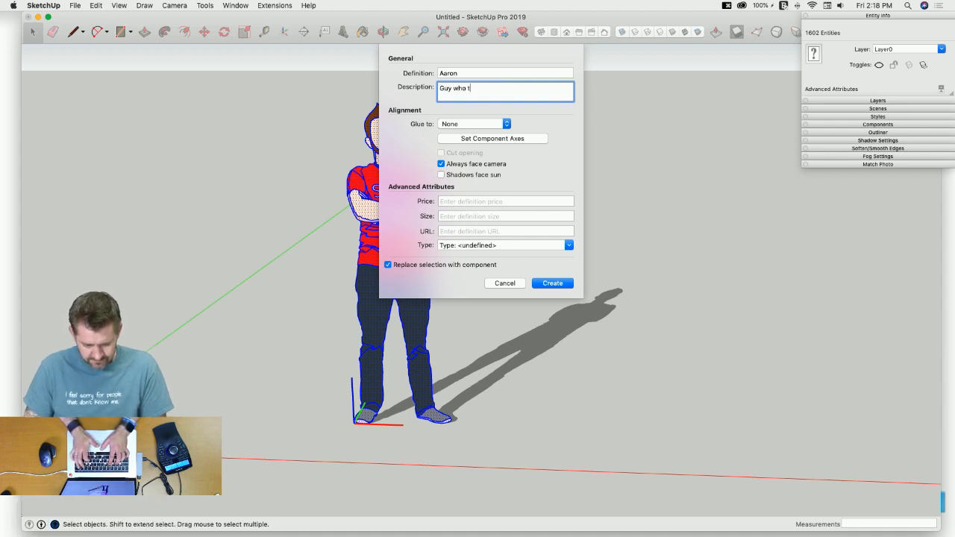
text(ries to save)
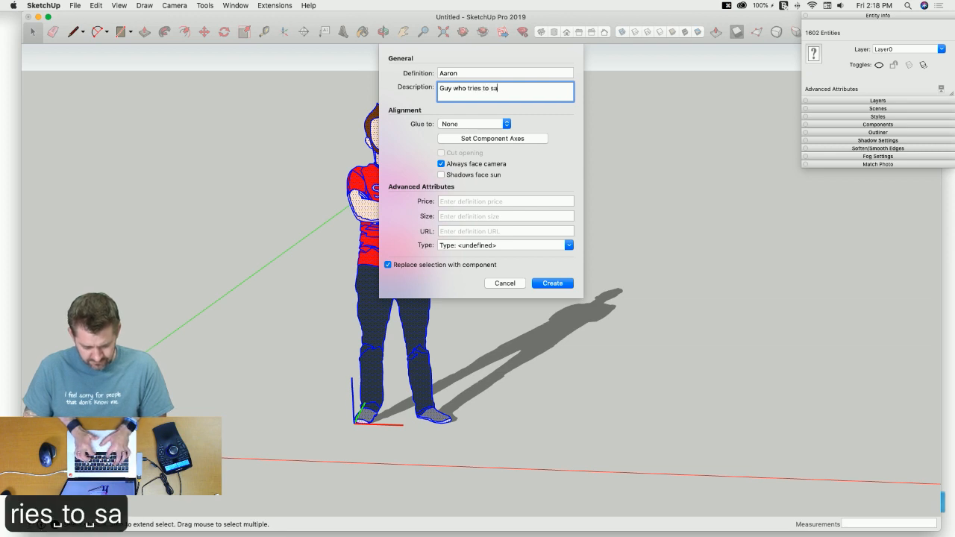
Step: Place the component axes' origin between the figure's feet and create the component, replacing the existing definition of the same name
click(493, 138)
scroll(379, 436, up, 3)
scroll(379, 436, up, 2)
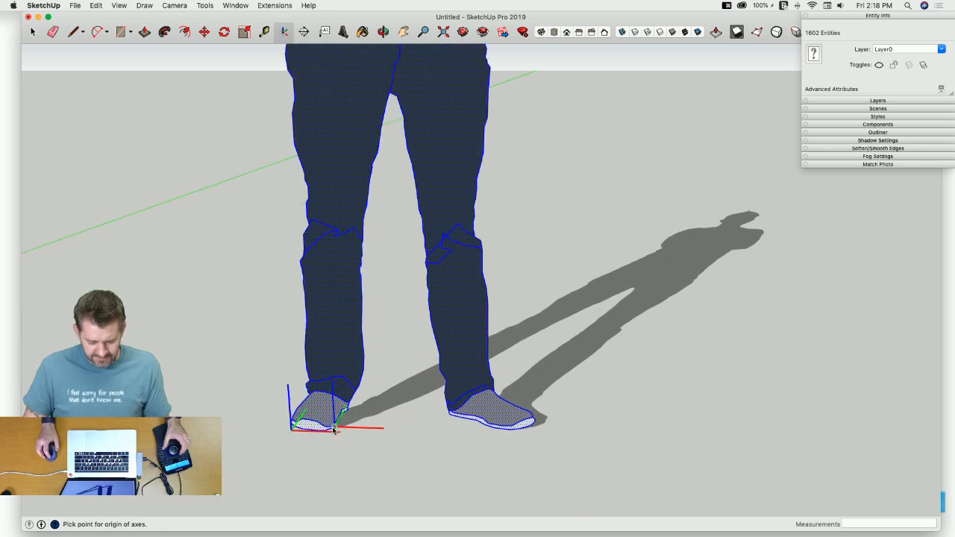
click(399, 430)
click(559, 286)
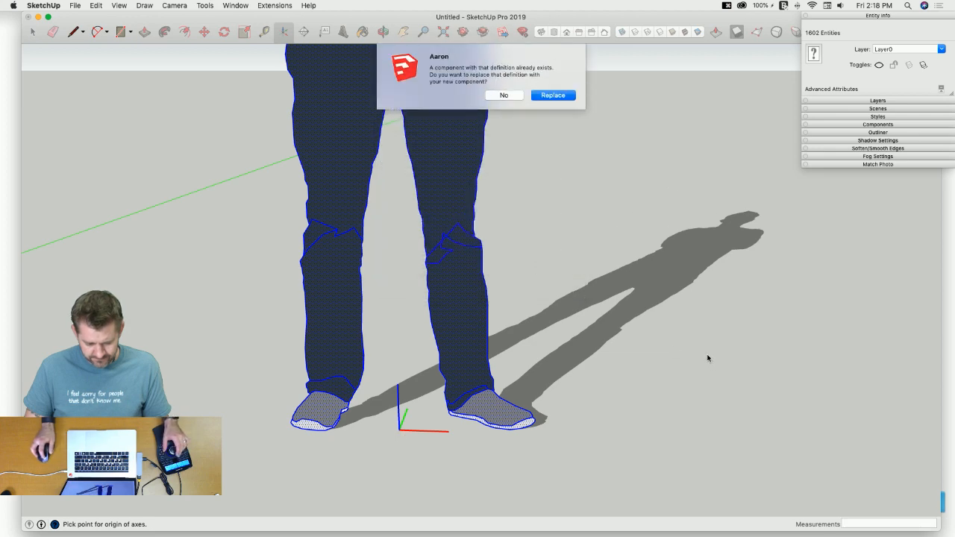
click(552, 96)
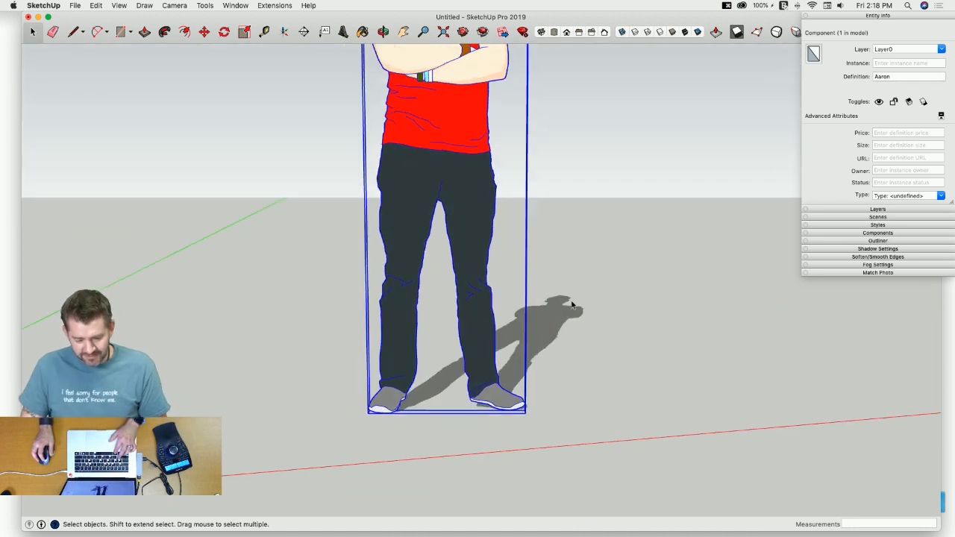
Step: Undo the component creation, close the untitled model without saving, and open the desktop file of the new SAVE figure
key(super+z)
click(29, 16)
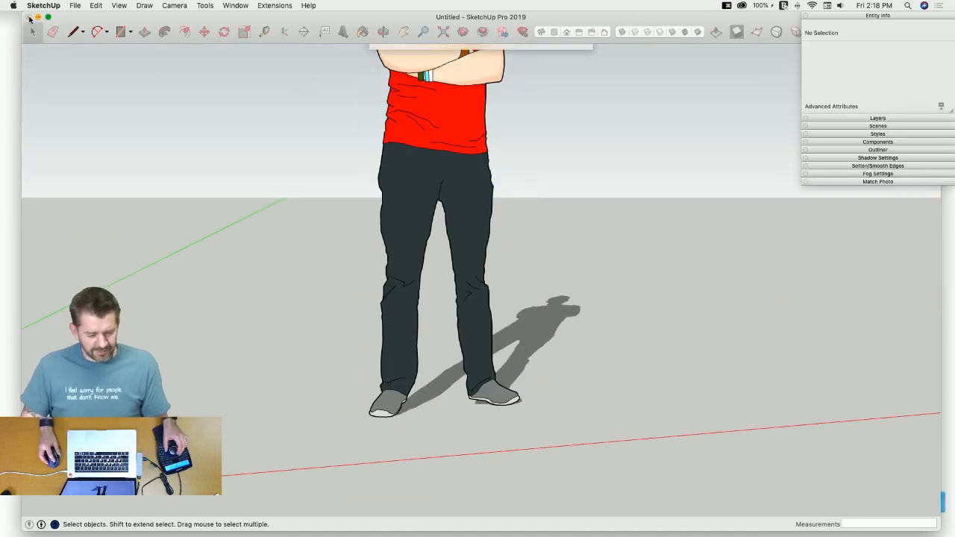
click(446, 94)
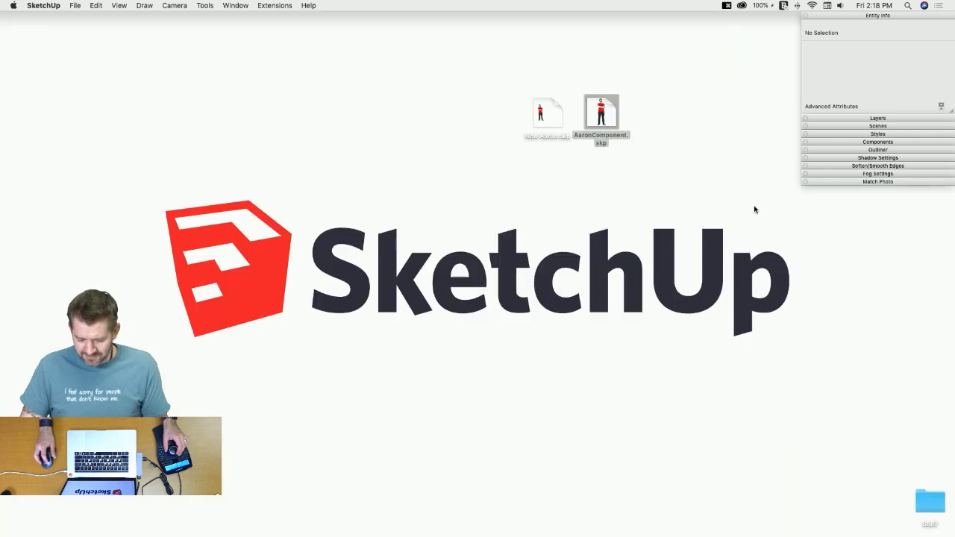
double_click(550, 127)
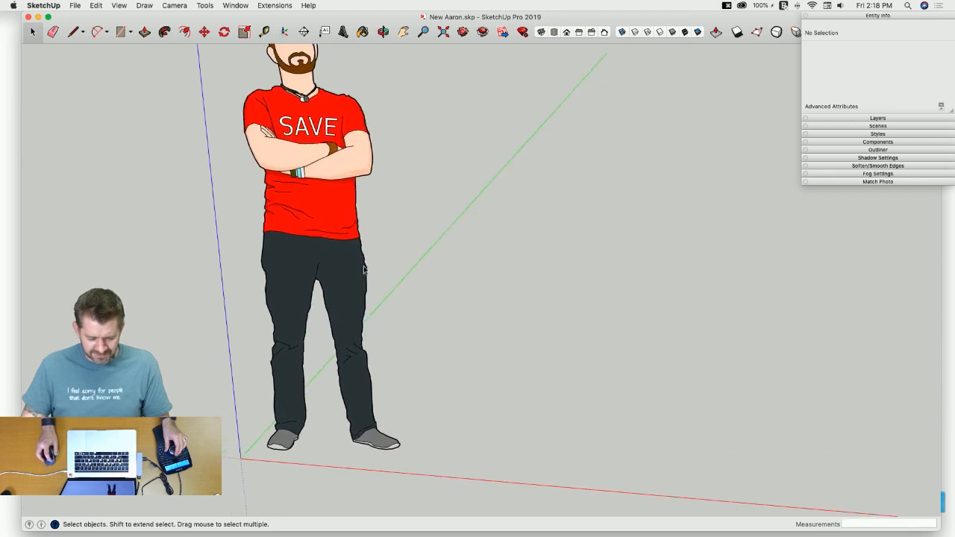
Step: Explode the SAVE figure component into loose geometry
click(395, 238)
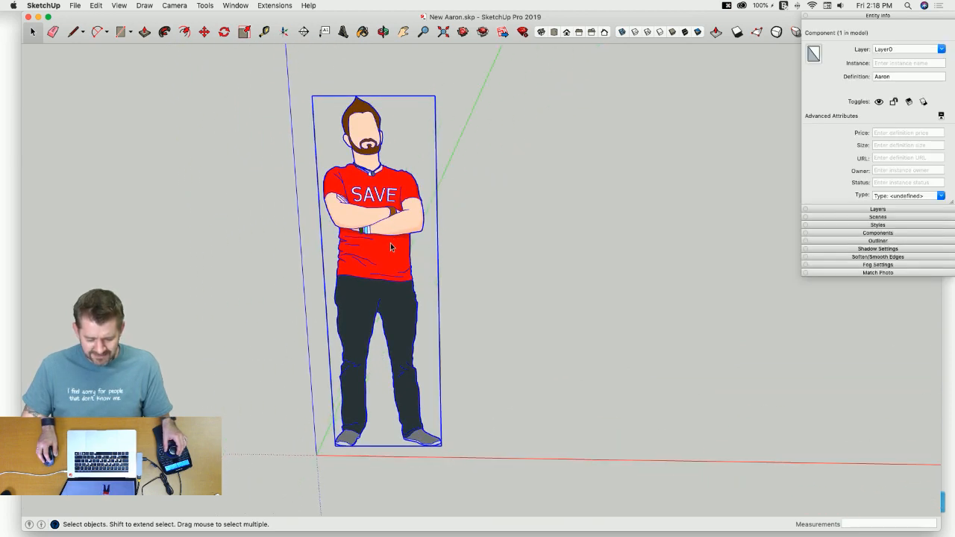
right_click(381, 247)
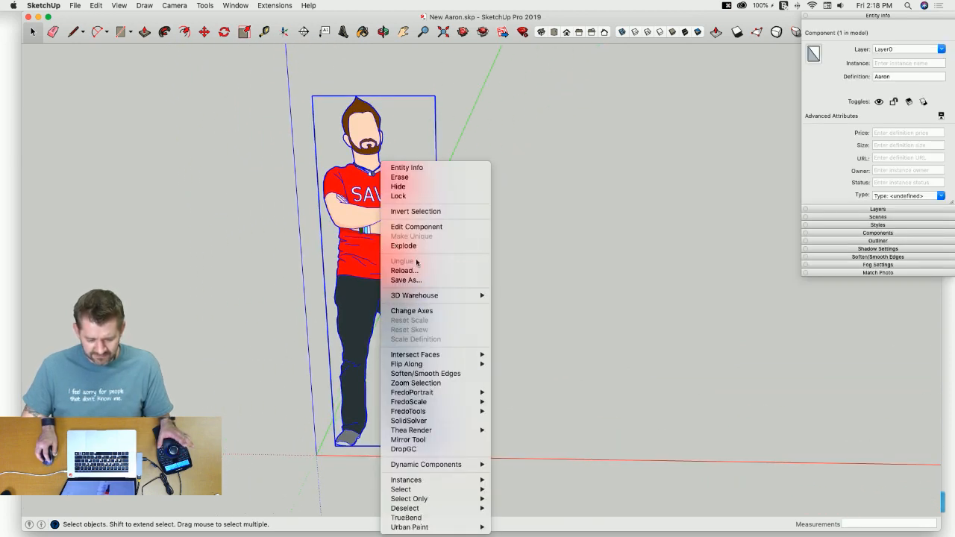
click(361, 257)
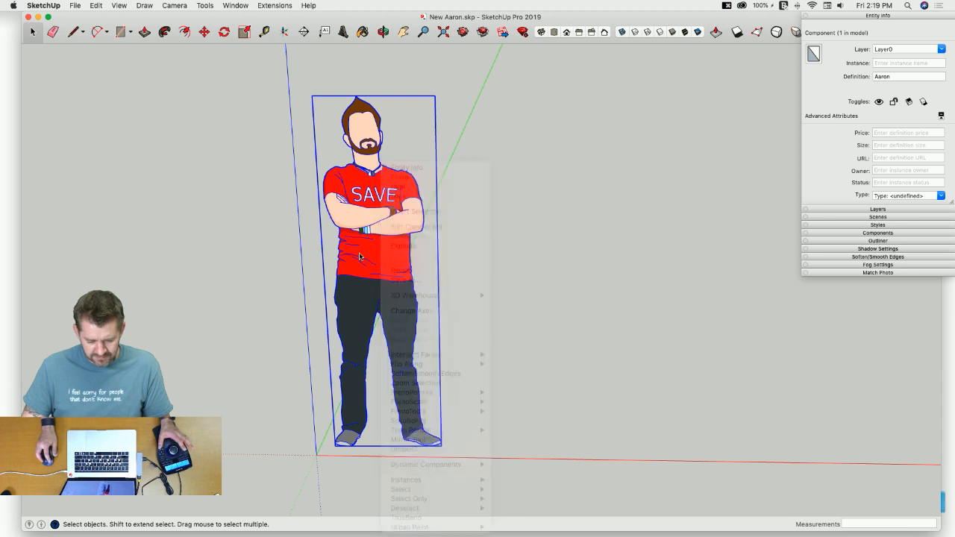
right_click(367, 252)
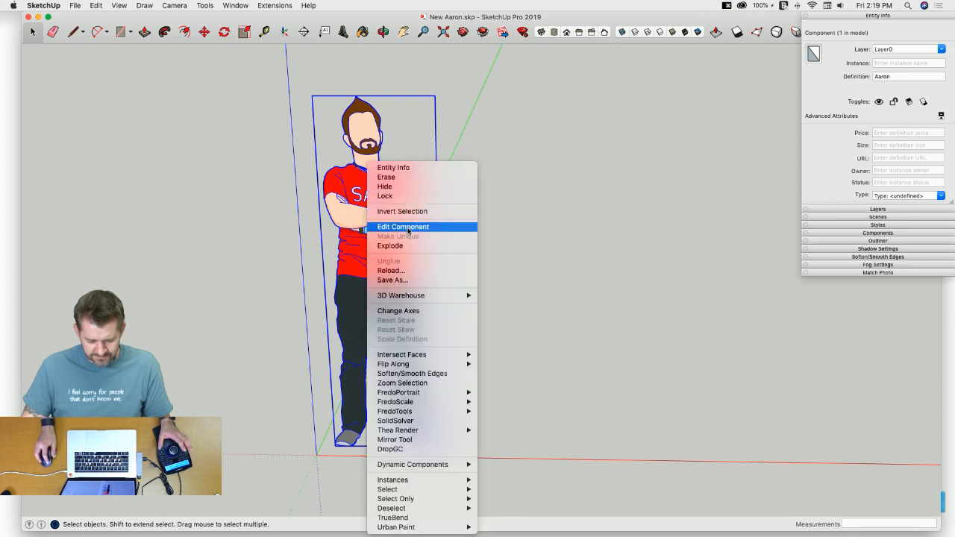
click(409, 246)
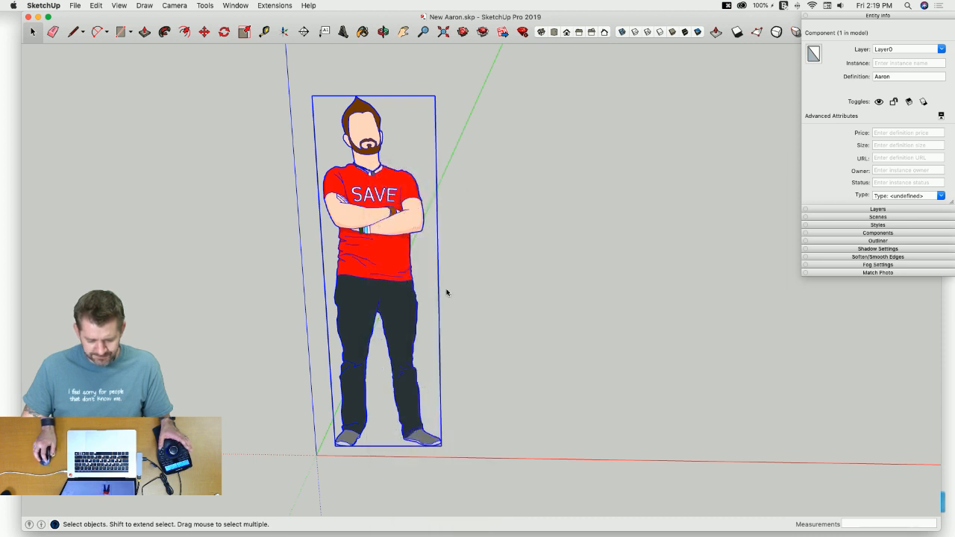
right_click(397, 291)
click(446, 323)
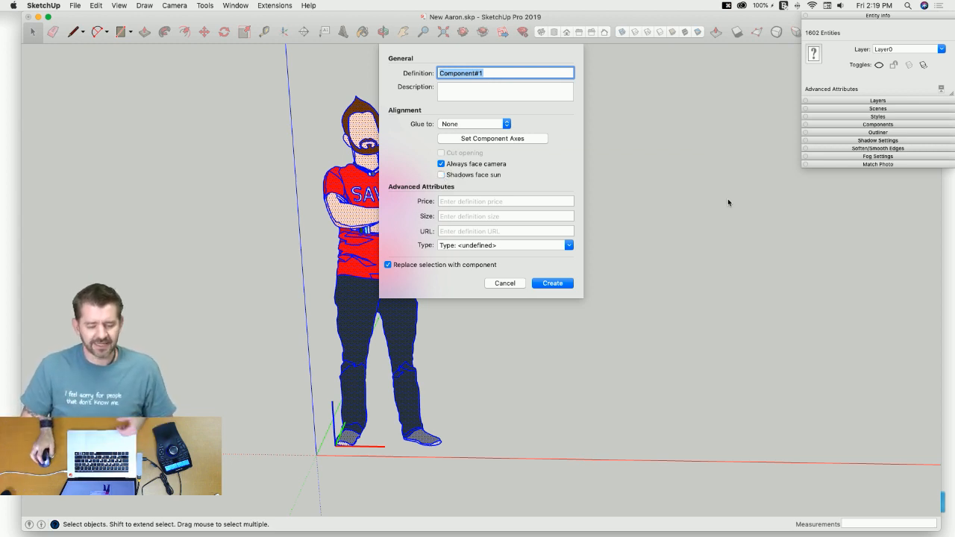
click(548, 284)
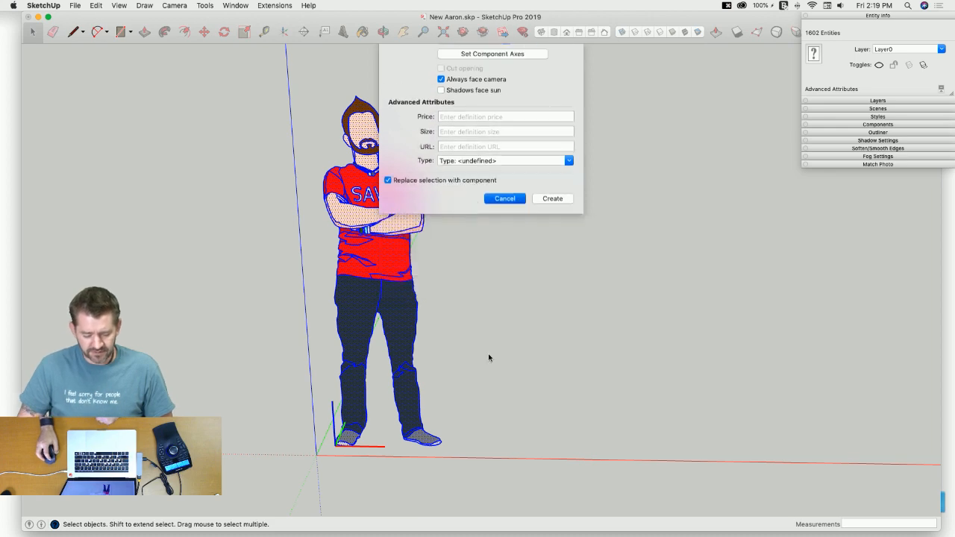
Step: Draw a guide line about 1' 5" long along the red axis between the undersides of the figure's two shoes
scroll(326, 459, up, 6)
key(l)
scroll(334, 435, up, 1)
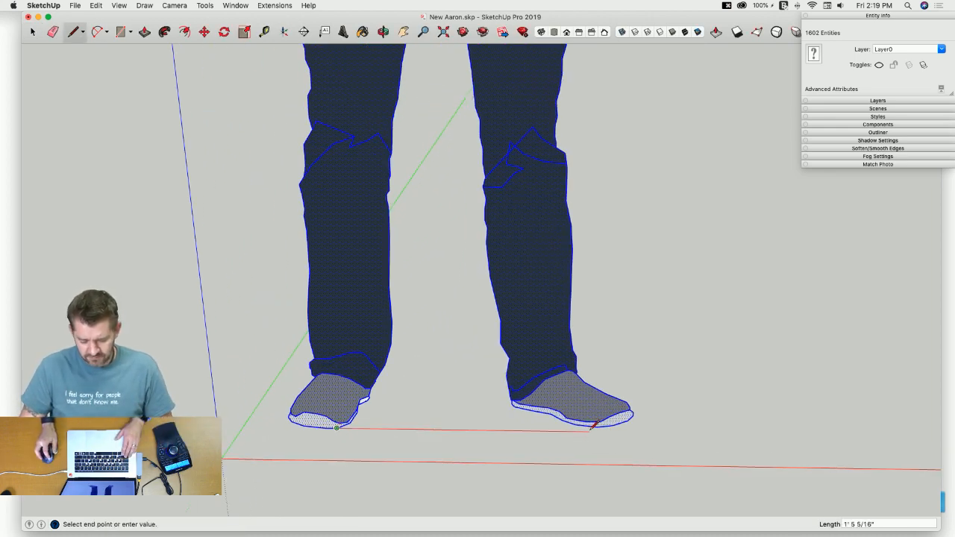
click(598, 431)
key(space)
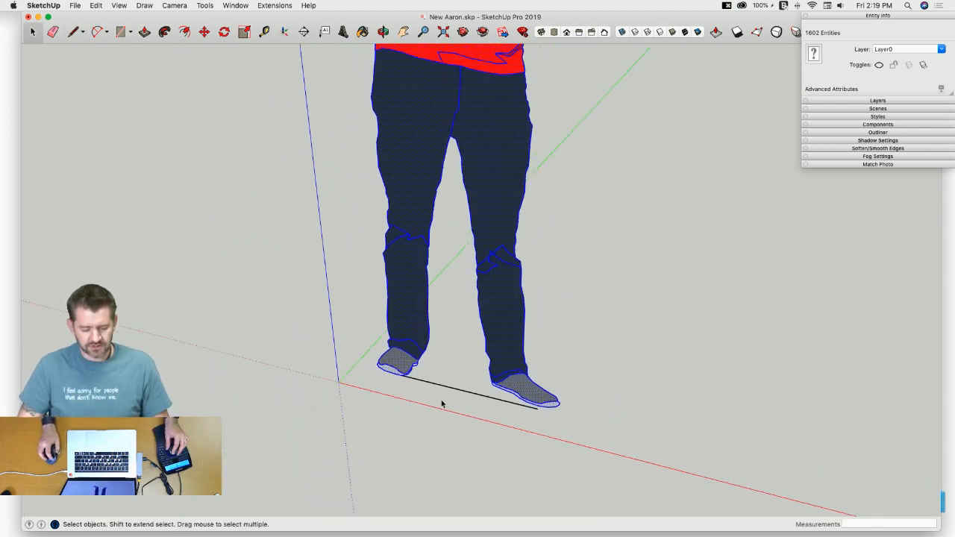
Step: Start a component from the selected figure geometry, entering "Newer, better" followed by the person's first name as its definition
right_click(462, 256)
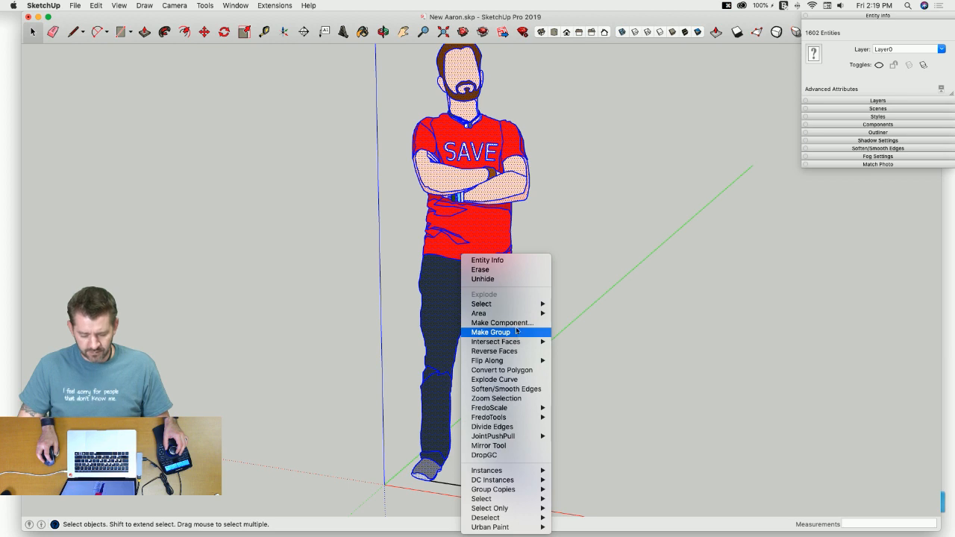
click(513, 323)
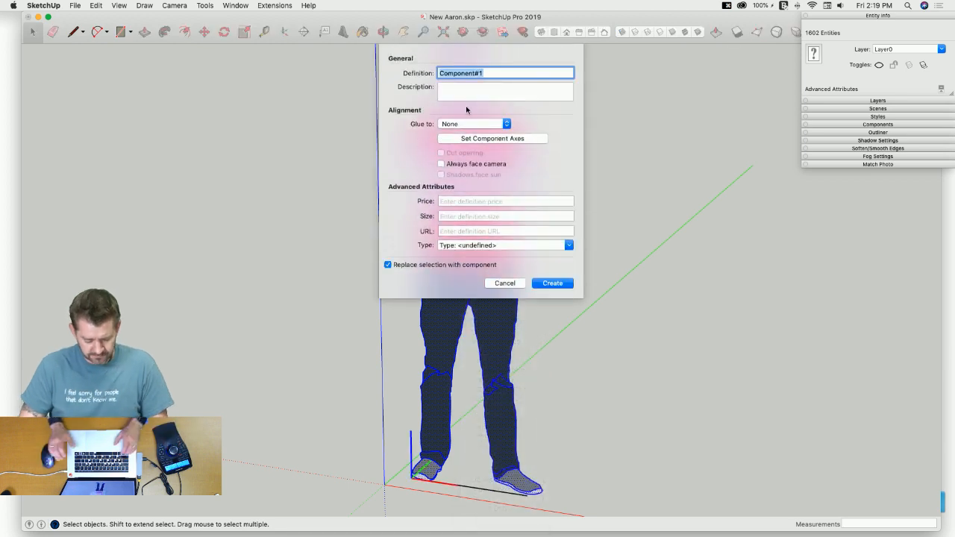
text(Aar)
key(BackSpace)
key(BackSpace)
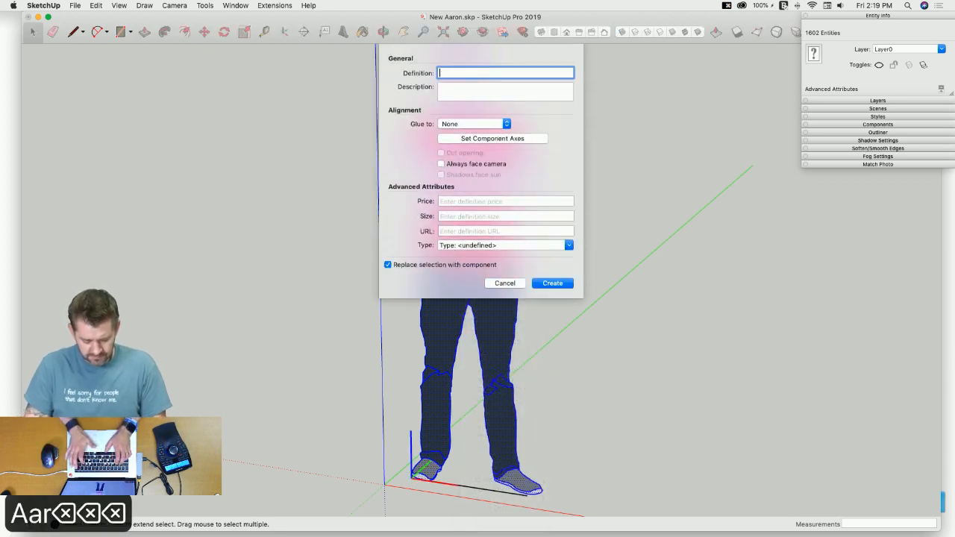
text(Newer, b)
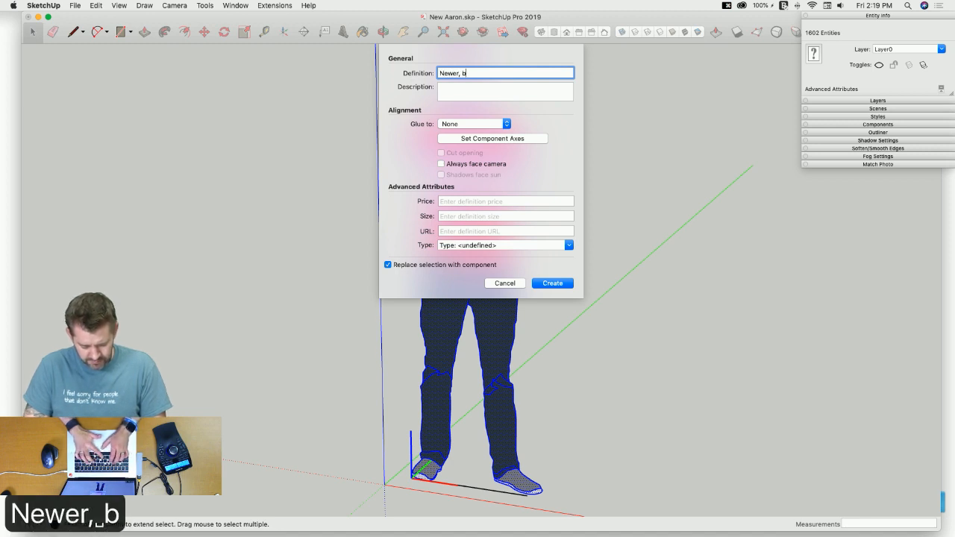
text(etter Aaron)
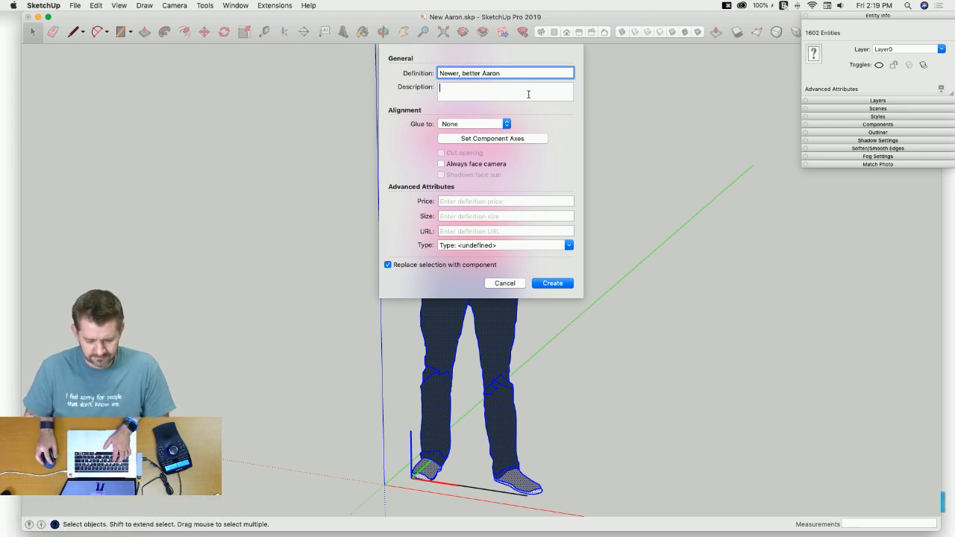
Step: Enter "Still trying to remember to save." as the component's description
click(528, 94)
text(S)
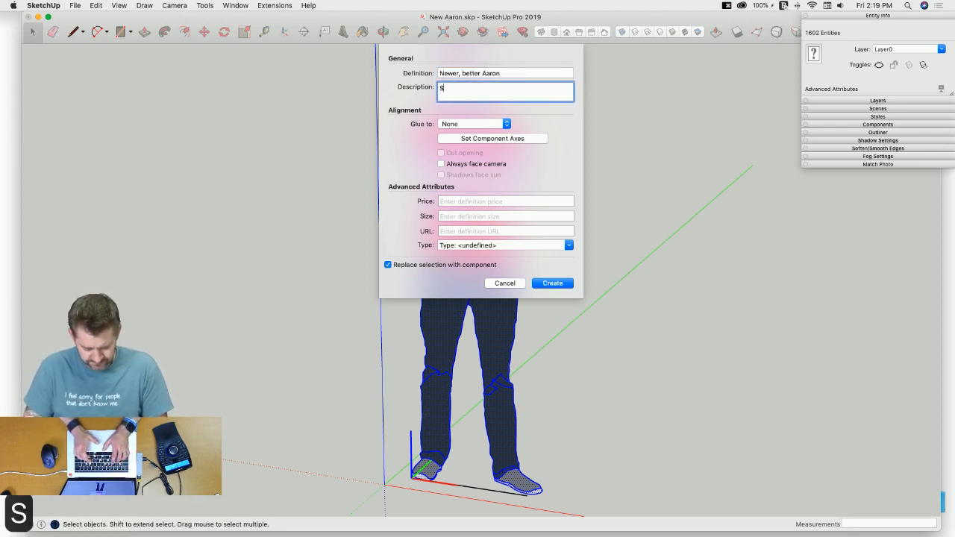
text(till trying to )
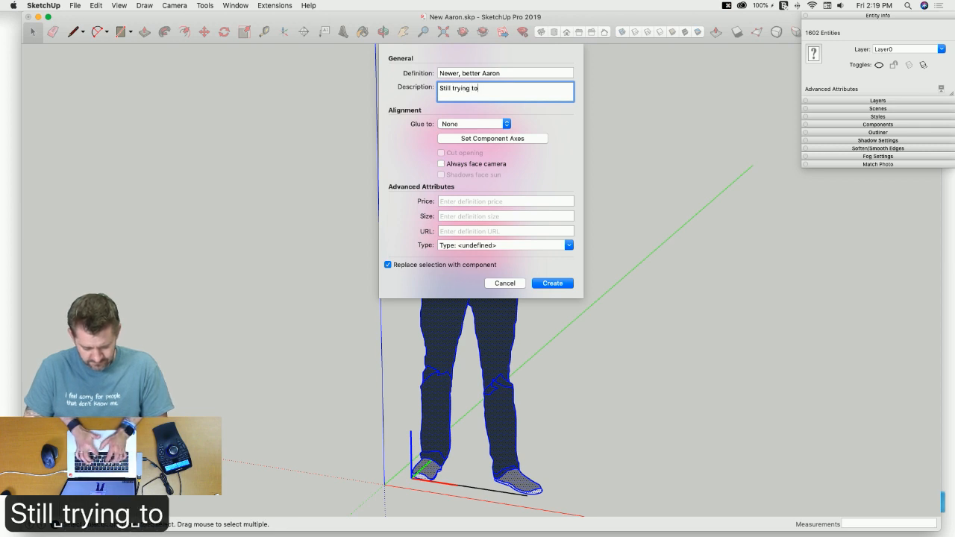
text(remember to )
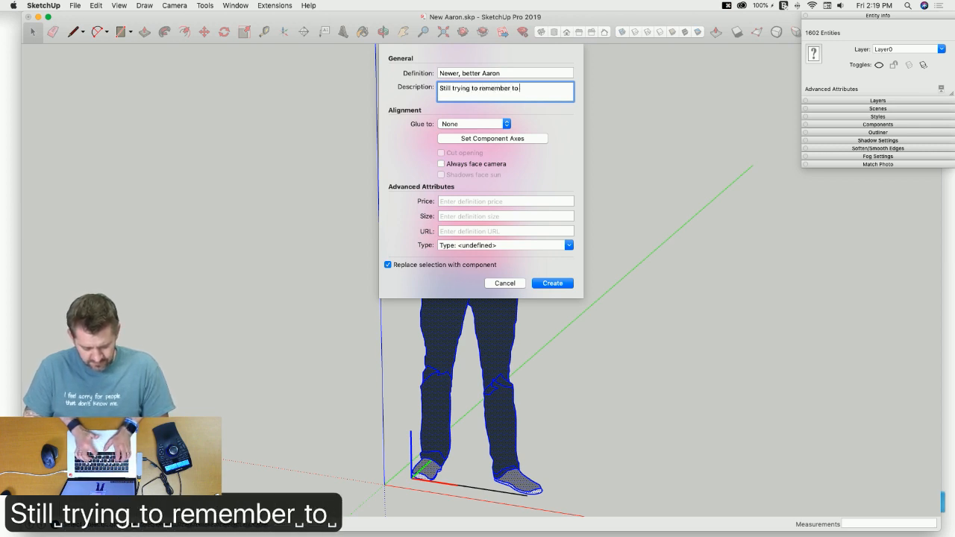
text(save.)
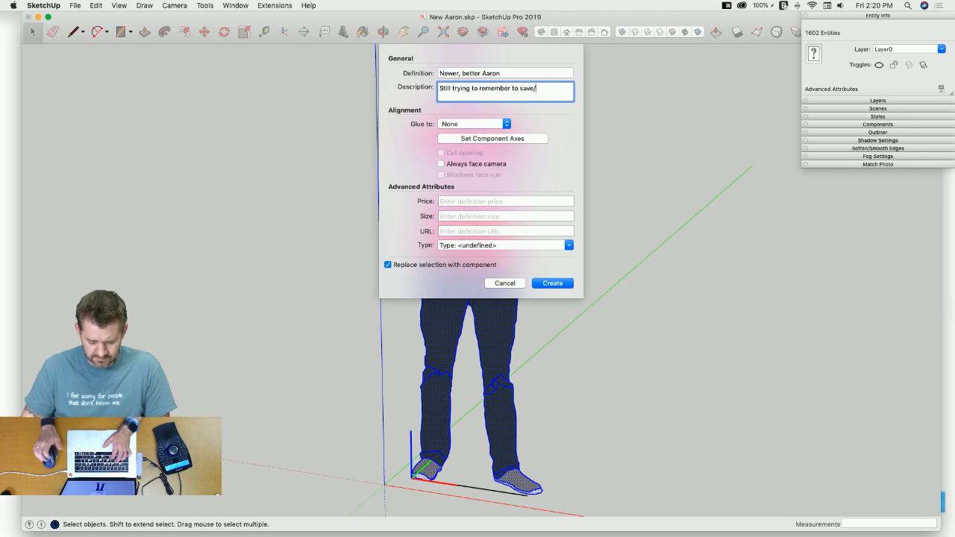
Step: Set the component axes at the guide line's midpoint with red along it, enable Always face camera and Shadows face sun, and create the component
click(482, 140)
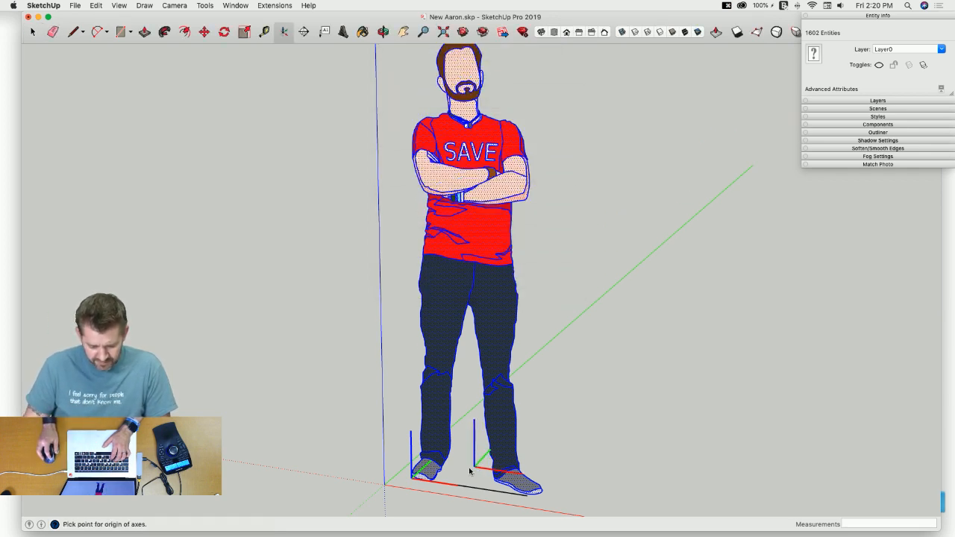
click(461, 485)
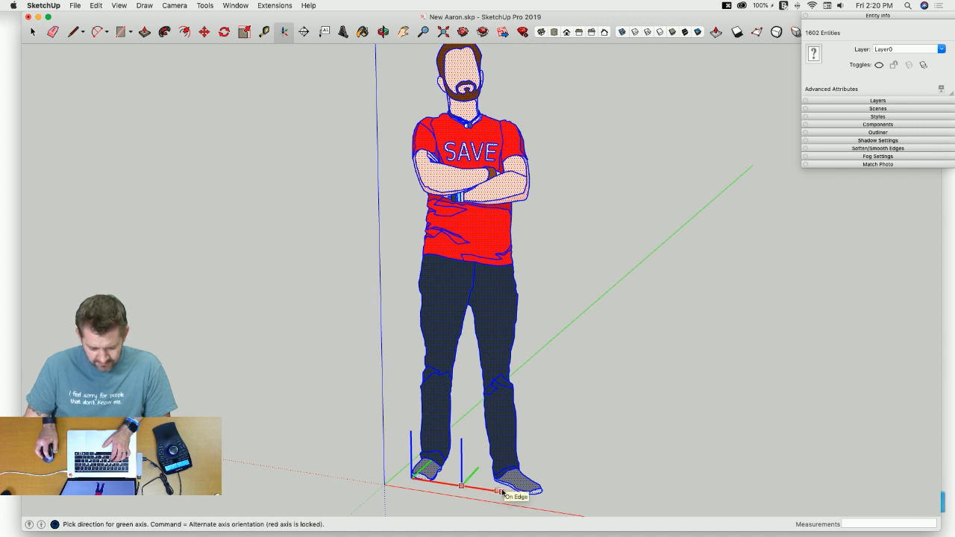
click(500, 491)
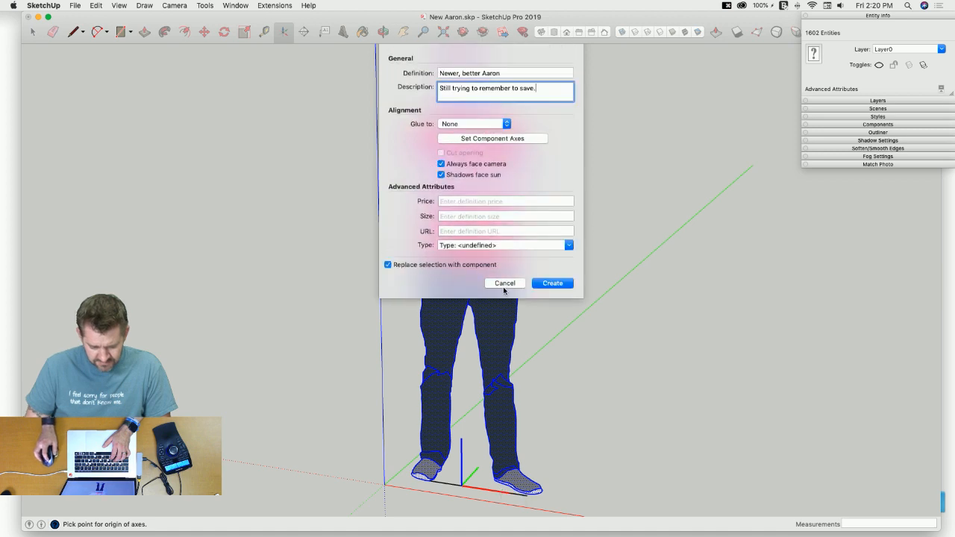
click(552, 283)
Step: Erase the guide line between the feet and turn on shadows
key(e)
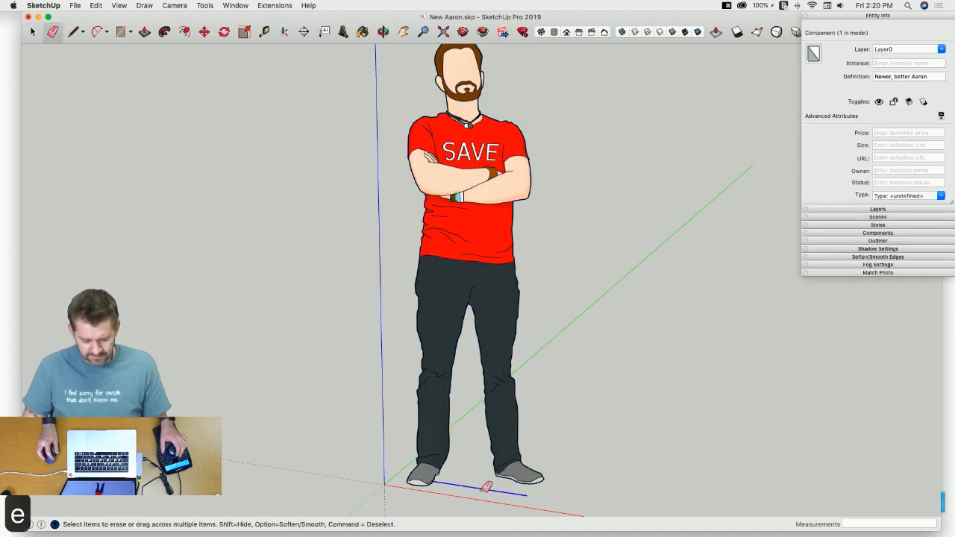
click(737, 32)
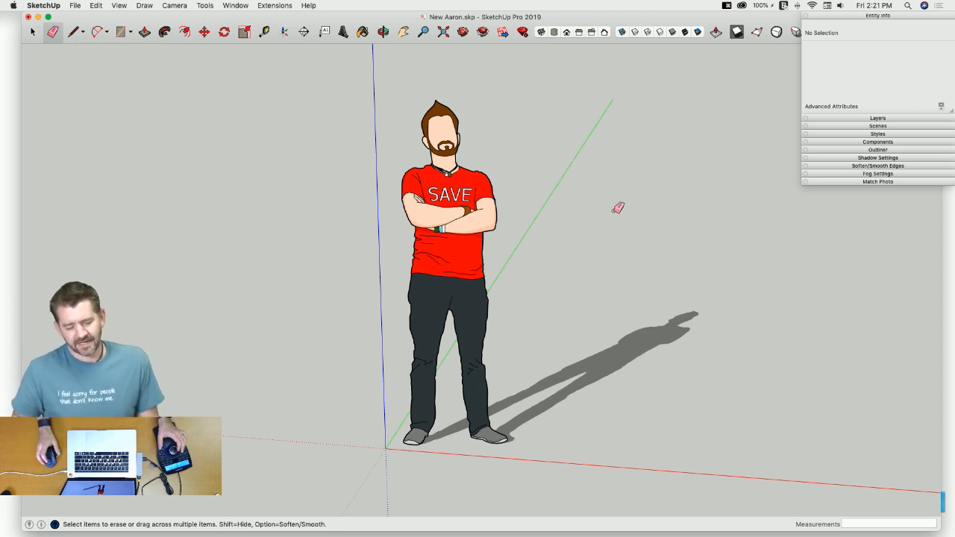
Step: Examine the new component's entity info and how the figure and its shadow behave from different angles
key(space)
click(445, 284)
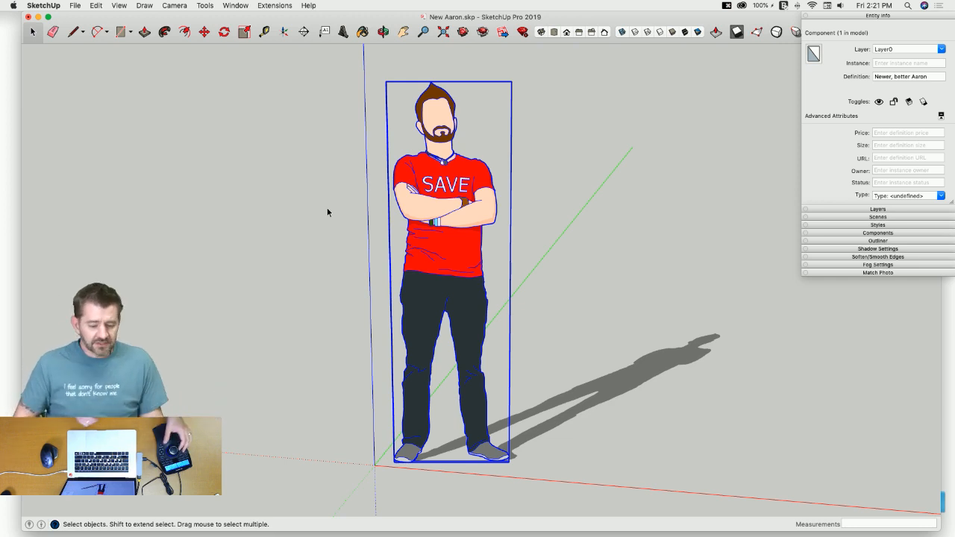
click(576, 214)
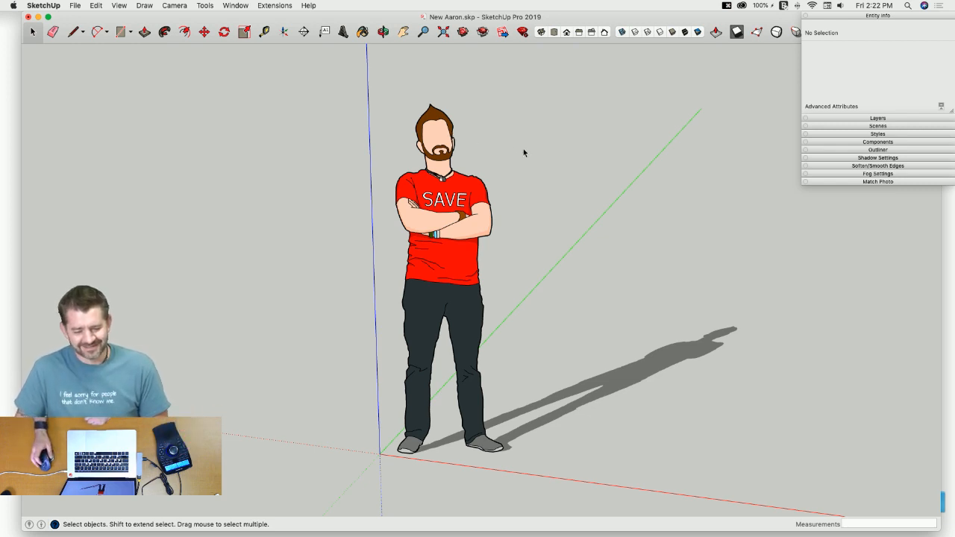
scroll(491, 167, up, 3)
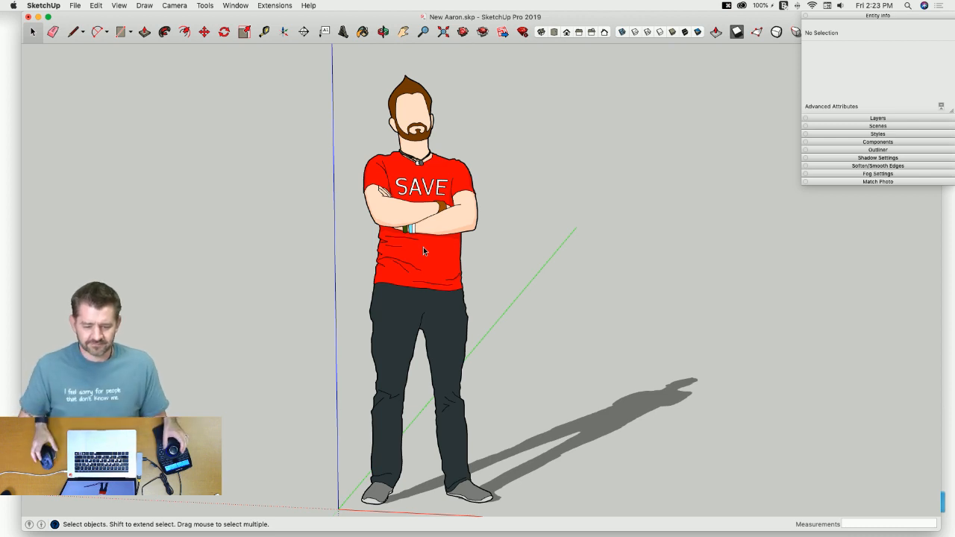
middle_drag(428, 271, 483, 349)
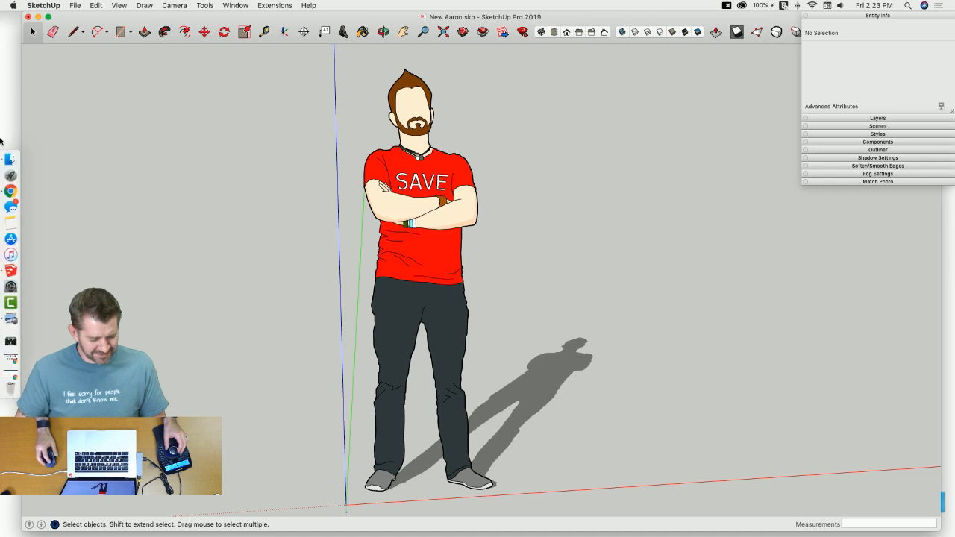
Step: Switch to Chrome and read the replies in the "Live Modeling My New Scale Figure" forum thread
click(26, 185)
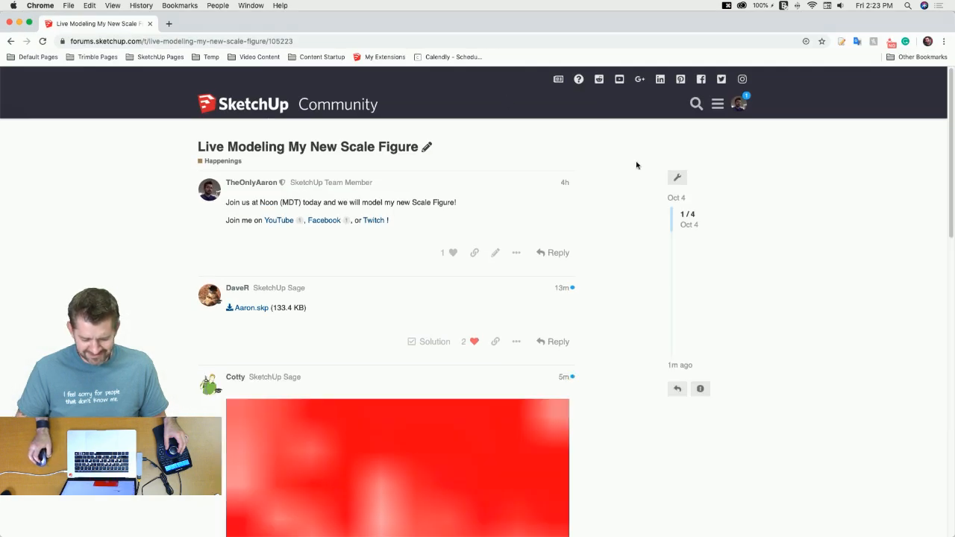
scroll(608, 163, down, 5)
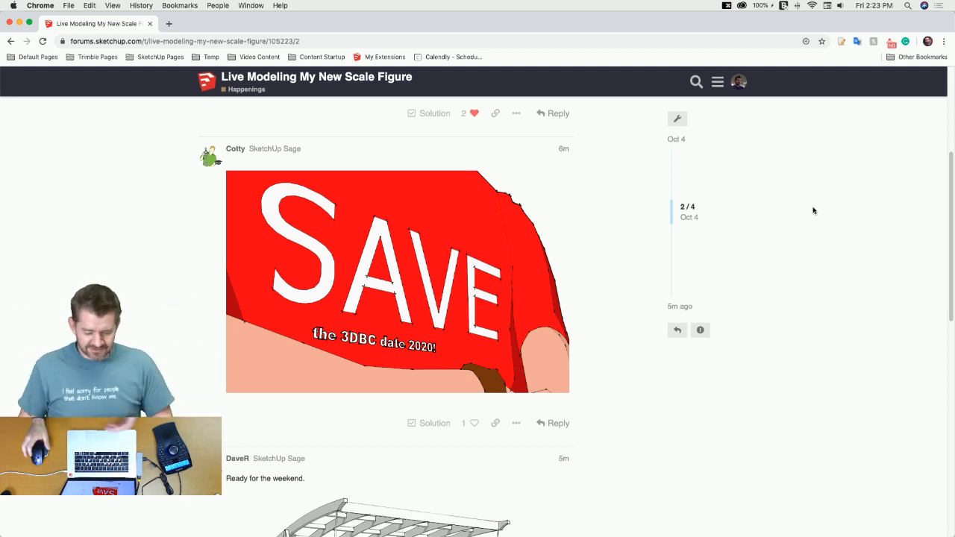
Step: Review the images in the remaining thread replies, from the close-up of the SAVE shirt to the figure under the pergola
scroll(716, 192, down, 2)
scroll(693, 202, down, 6)
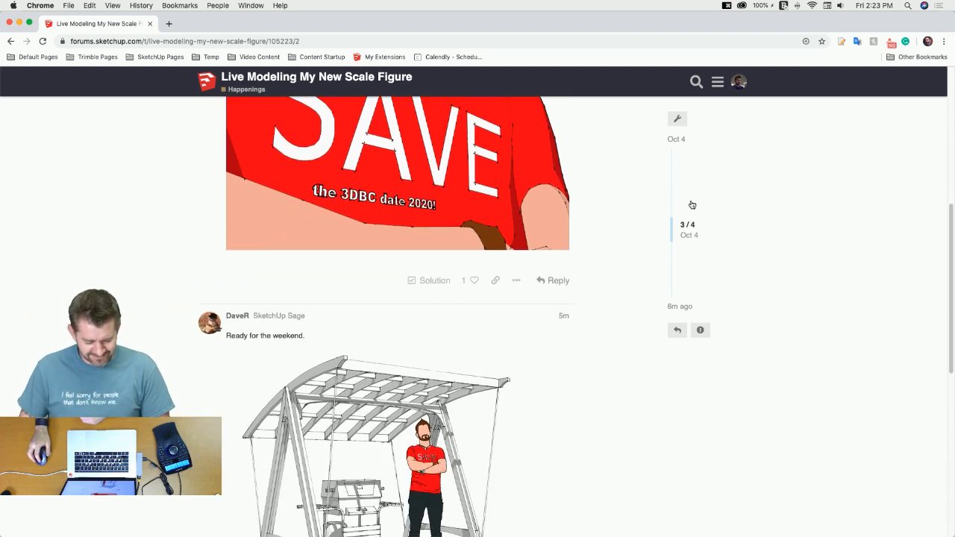
scroll(687, 207, down, 1)
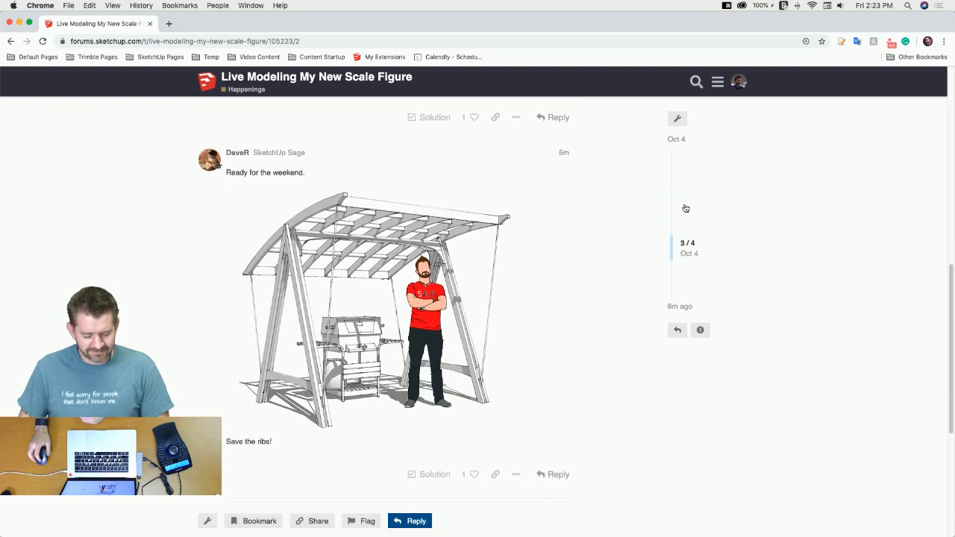
scroll(686, 208, up, 1)
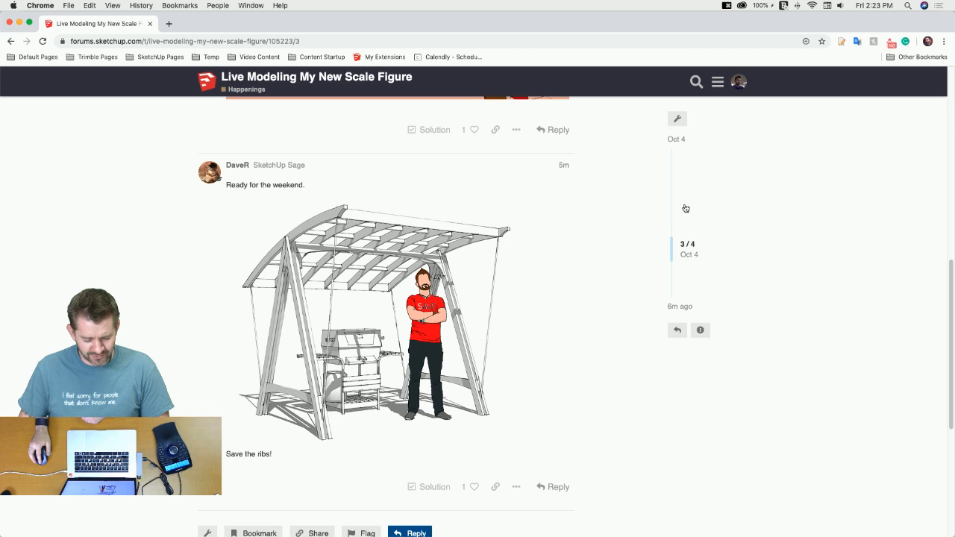
scroll(685, 208, up, 3)
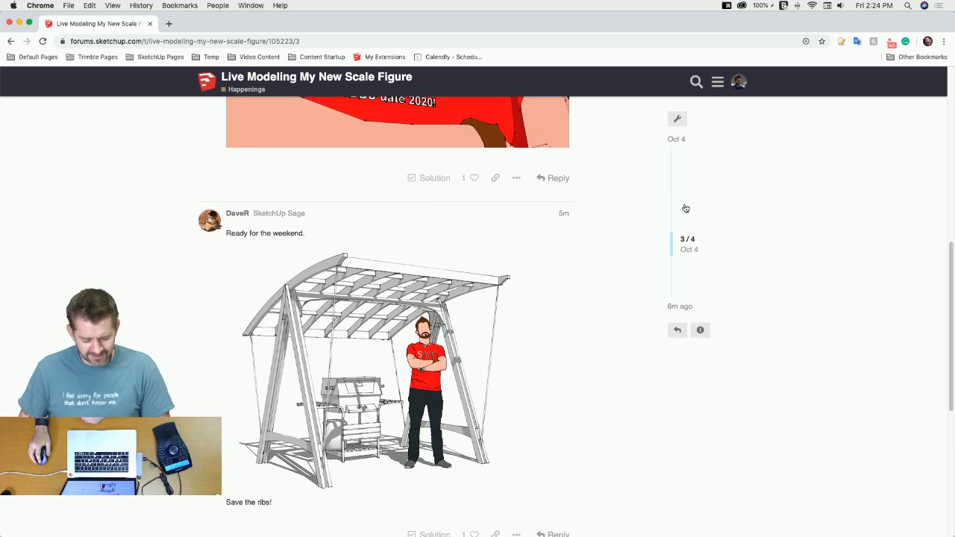
scroll(685, 208, up, 2)
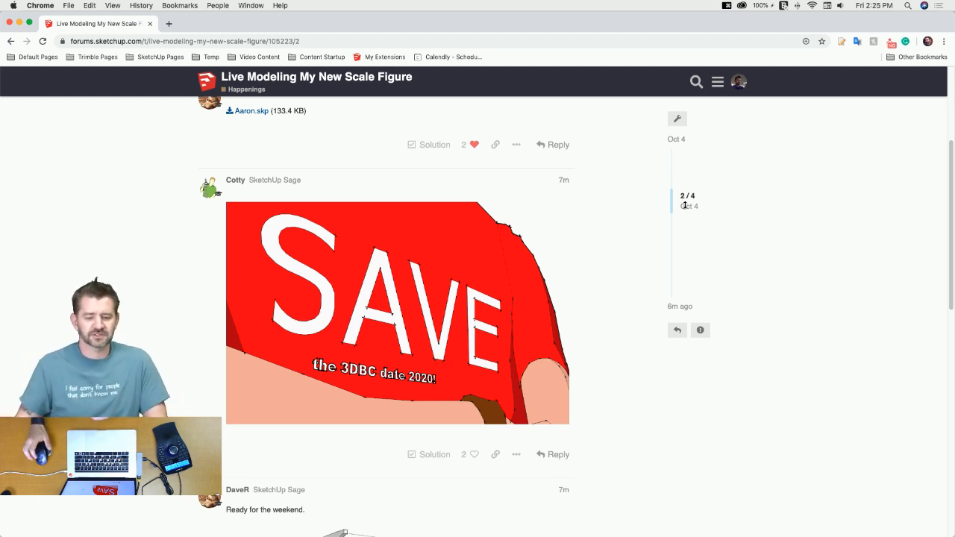
Step: Put the browser window away and switch back to the SAVE figure model in SketchUp
click(19, 23)
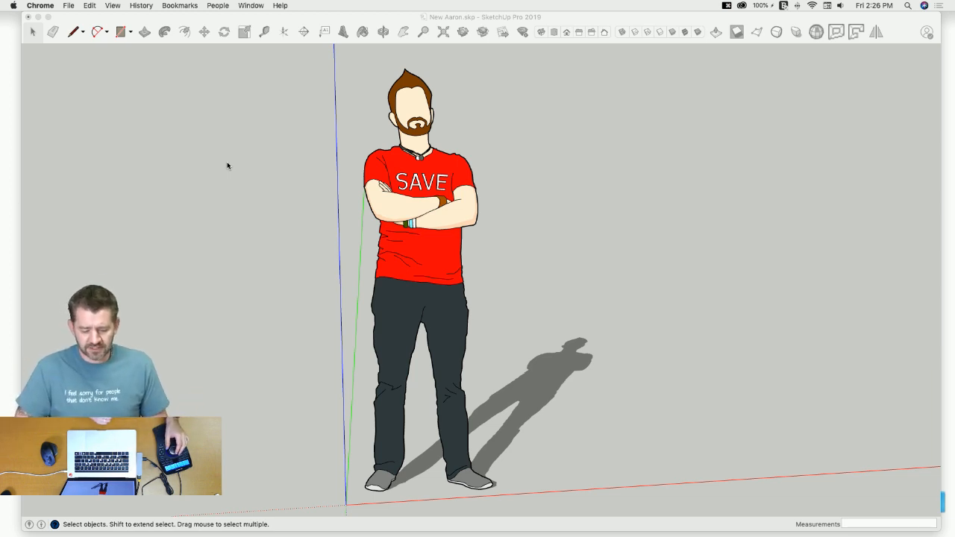
click(498, 20)
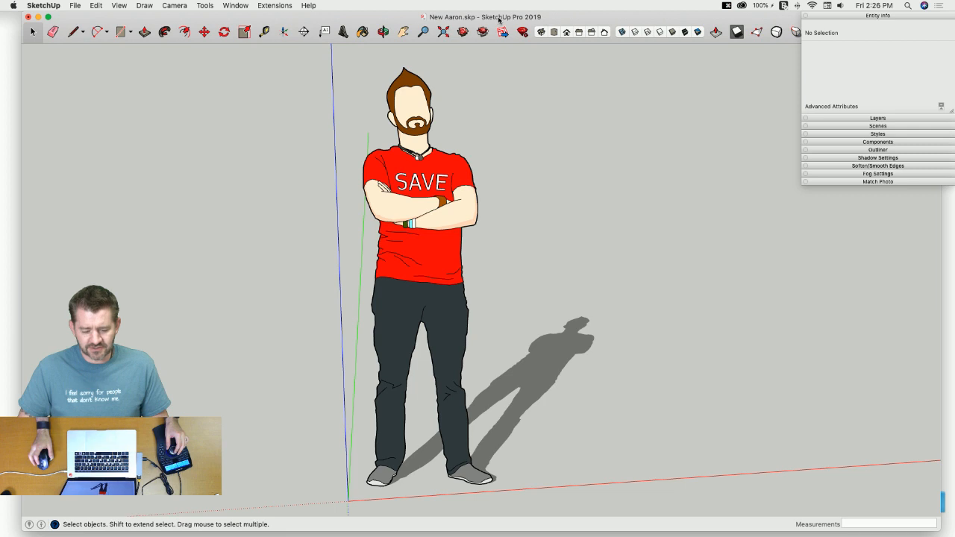